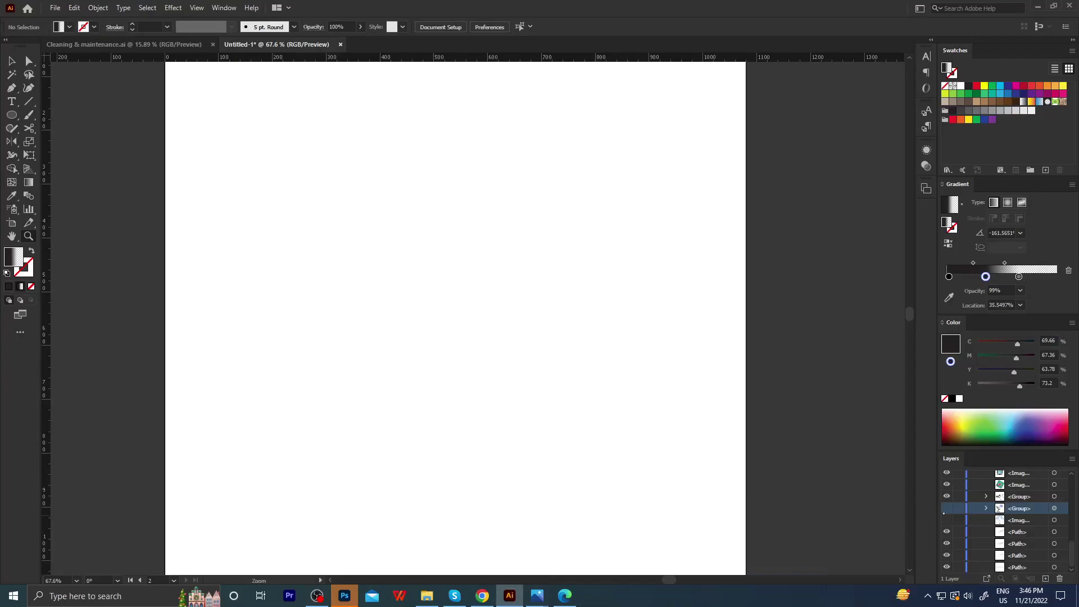
# Unhide the Group layer to show the faded dish reference, then zoom in and out around it.
pyautogui.click(946, 508)
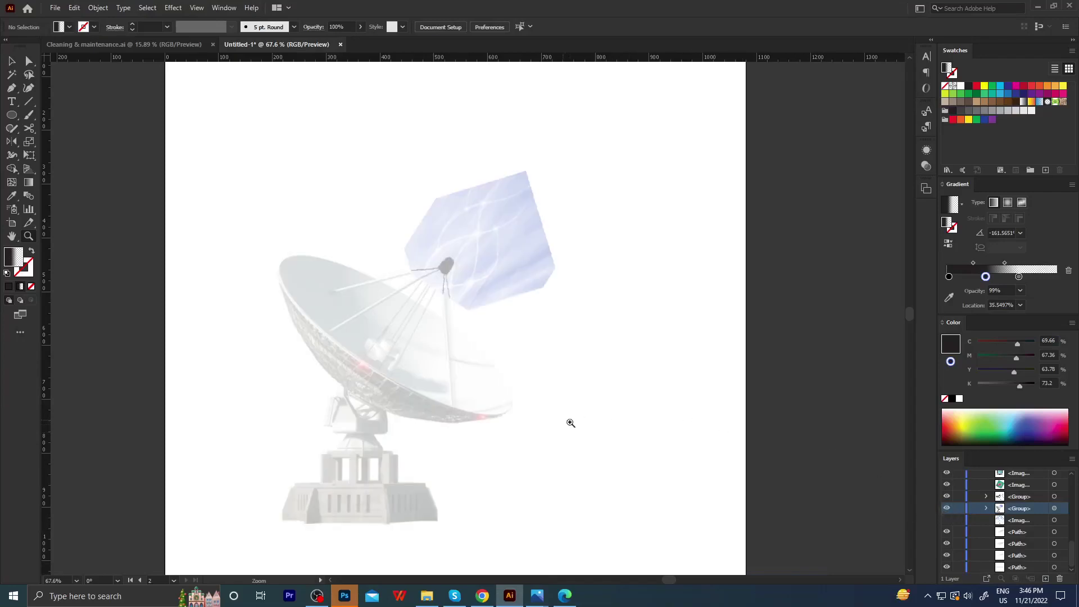
pyautogui.press('z')
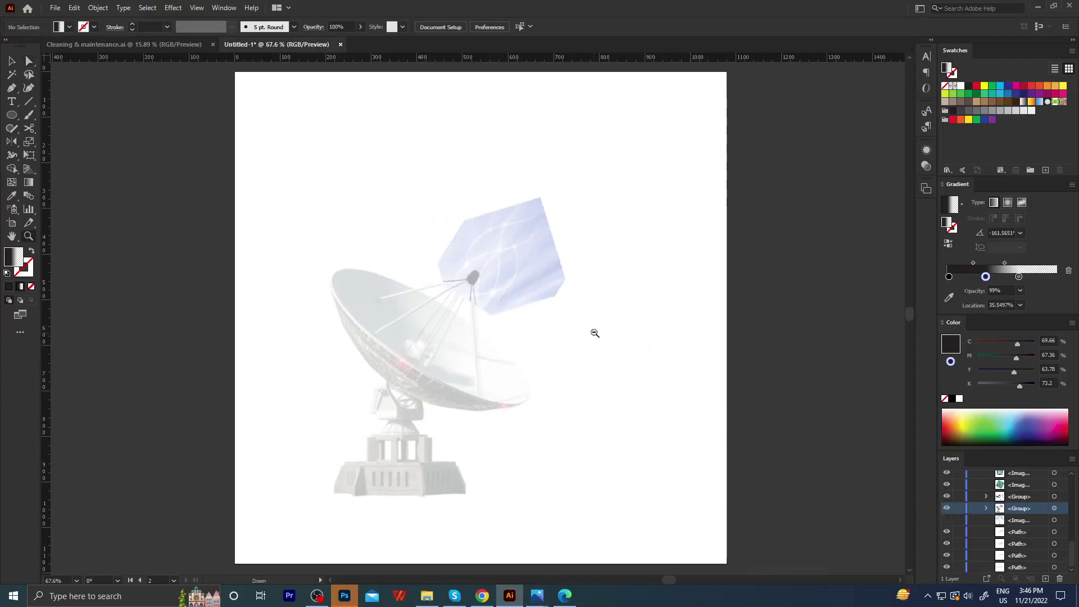
pyautogui.moveTo(592, 332); pyautogui.dragTo(527, 358)
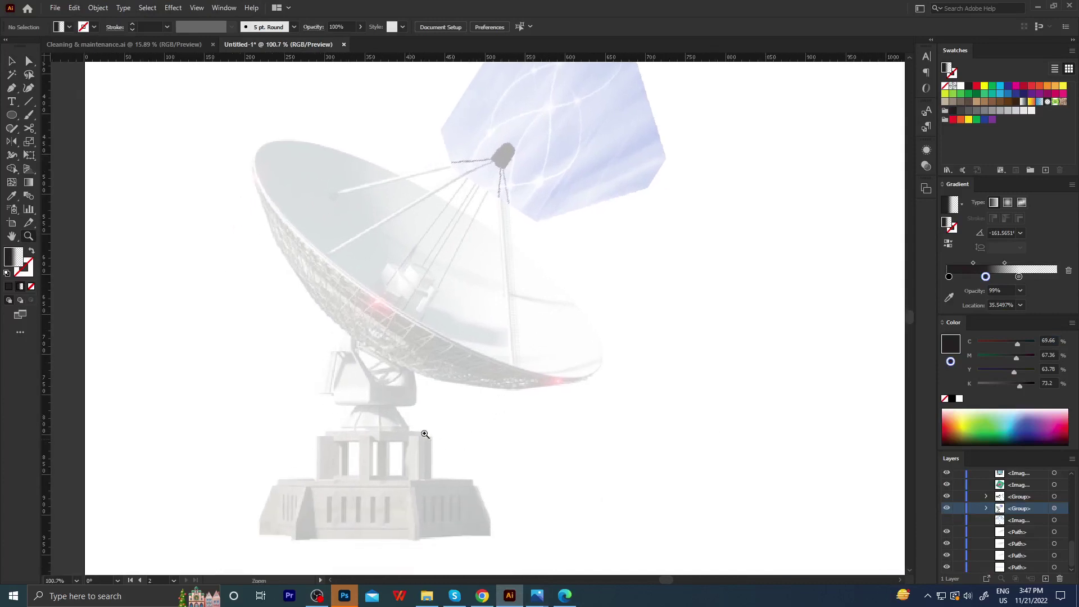
pyautogui.moveTo(425, 434); pyautogui.dragTo(507, 422)
pyautogui.moveTo(471, 464); pyautogui.dragTo(439, 468)
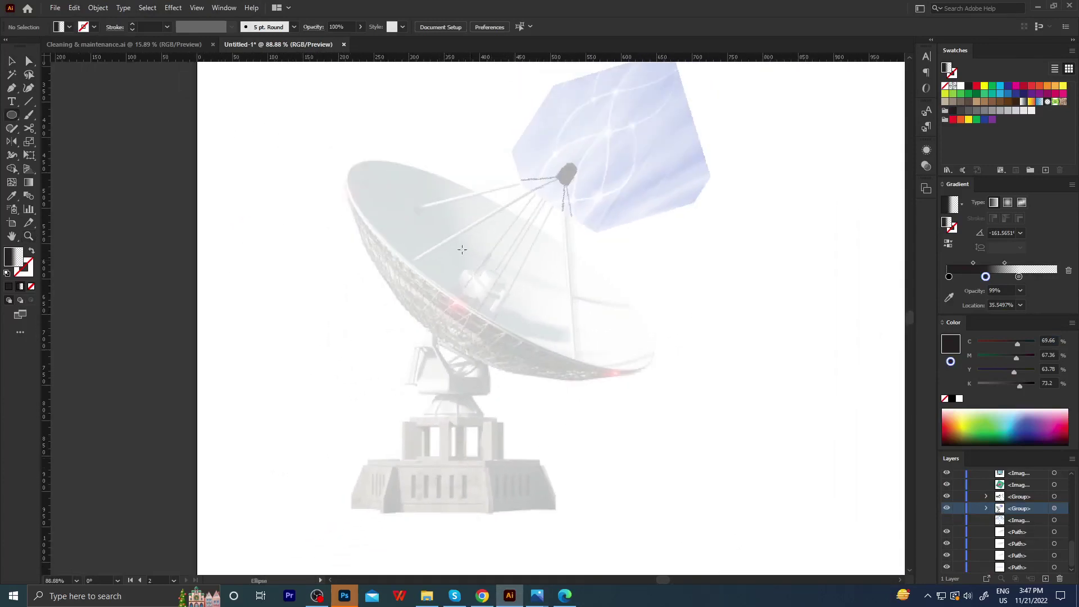
# Draw a large ellipse over the dish and a small test circle beside the artboard.
pyautogui.moveTo(359, 150); pyautogui.dragTo(736, 319)
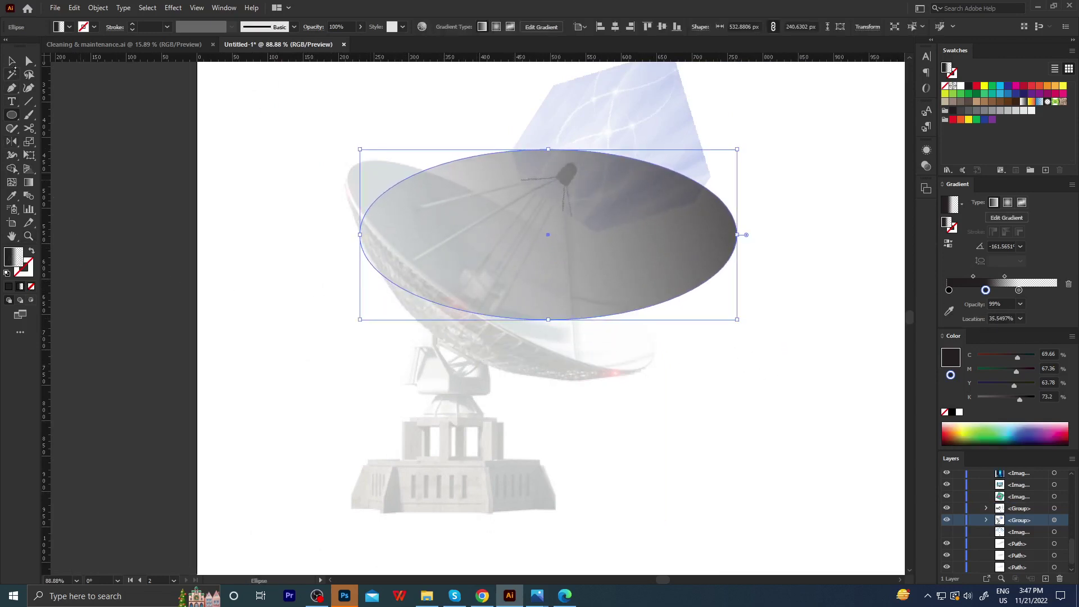
pyautogui.click(12, 61)
pyautogui.click(242, 272)
pyautogui.press('m')
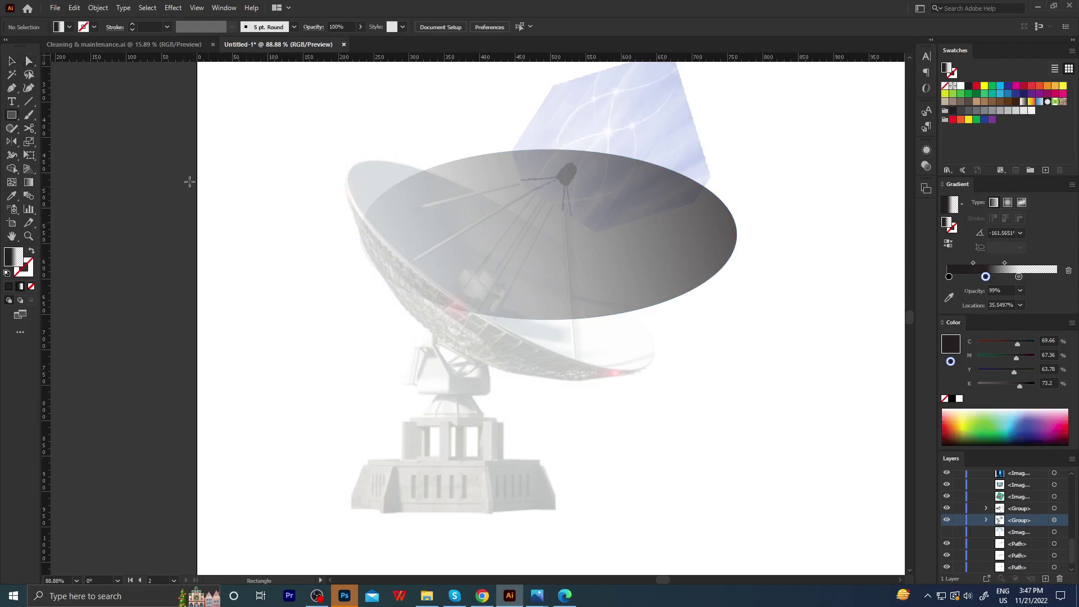
pyautogui.press('l')
pyautogui.moveTo(103, 131); pyautogui.dragTo(139, 167)
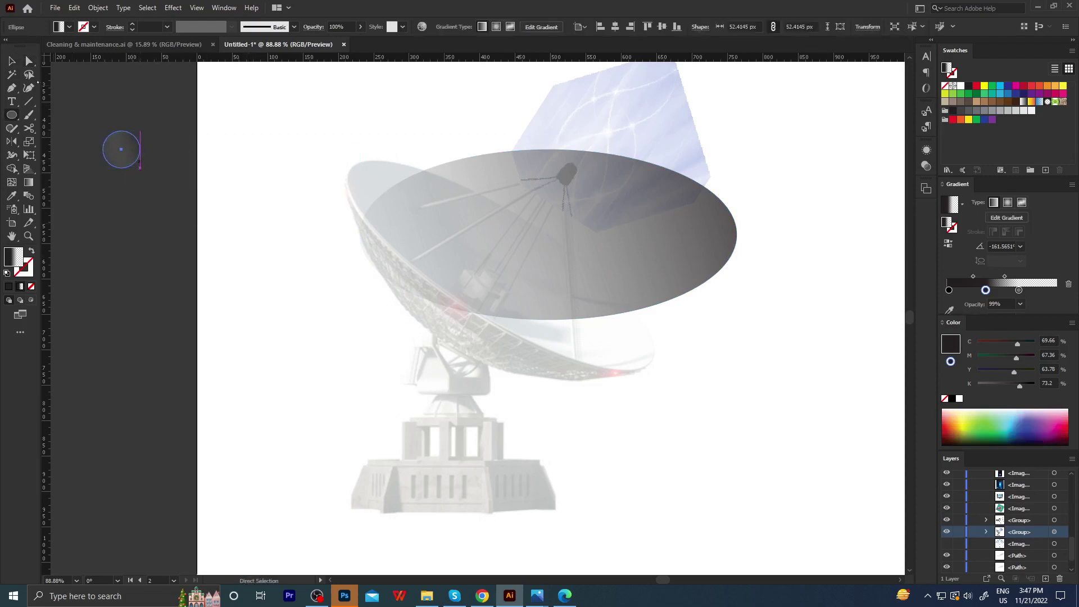
# Make the large ellipse a stroked outline with no fill.
pyautogui.press('v')
pyautogui.click(448, 235)
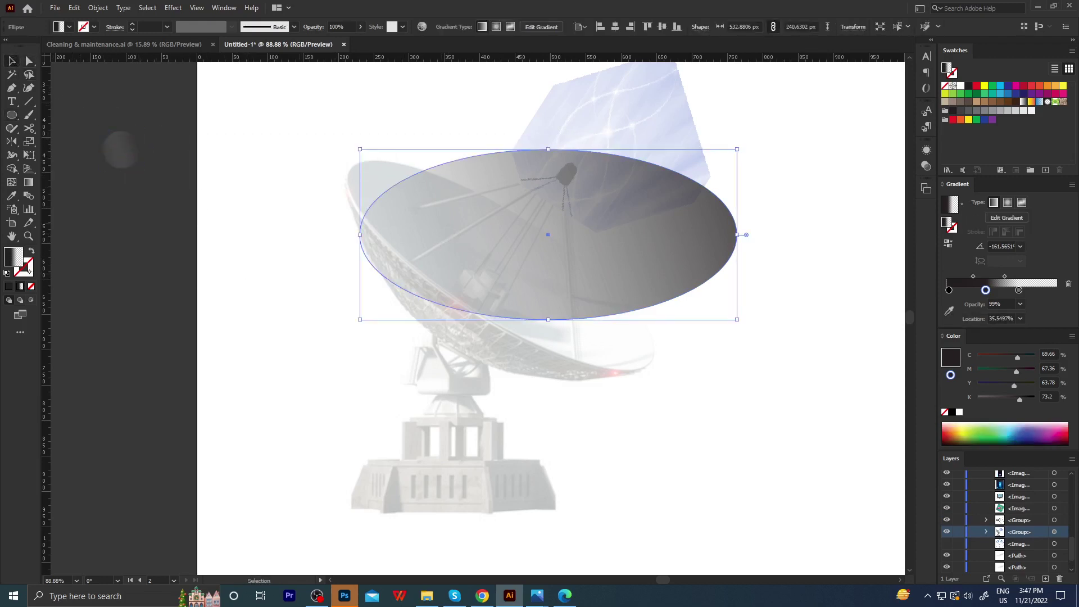
pyautogui.press('/')
pyautogui.press('c')
pyautogui.press('x')
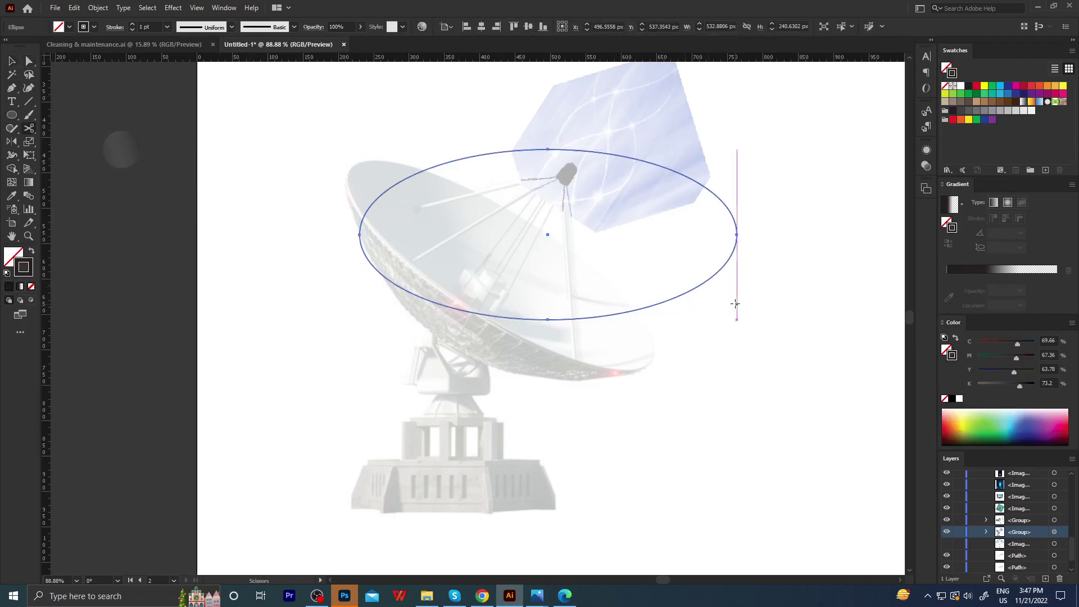
# Rotate the ellipse about 30°, flatten it and move it onto the dish rim.
pyautogui.press('v')
pyautogui.moveTo(742, 325); pyautogui.dragTo(687, 422)
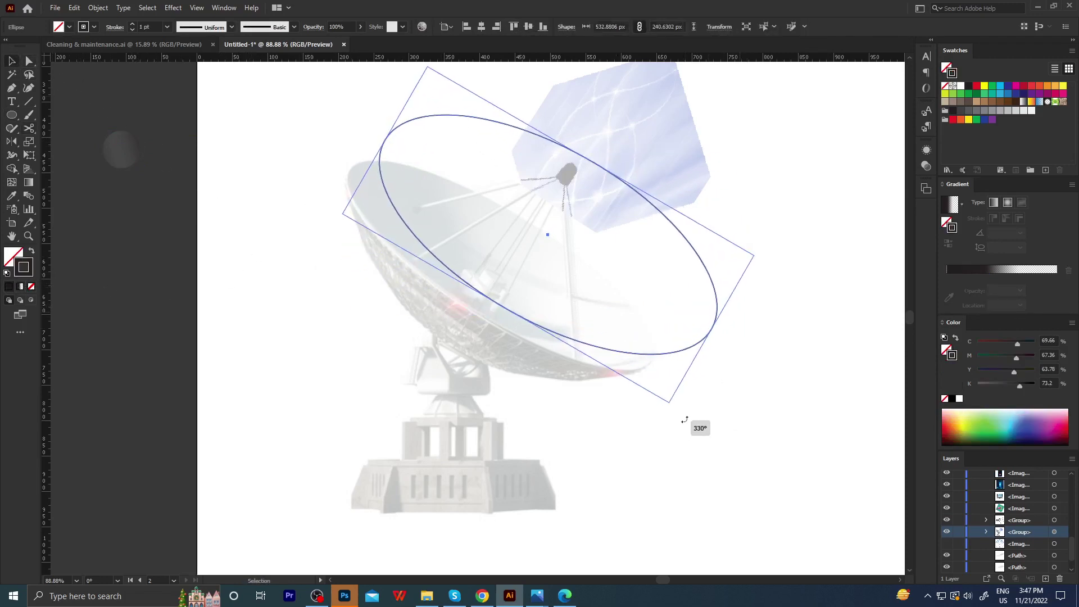
pyautogui.moveTo(589, 161); pyautogui.dragTo(555, 224)
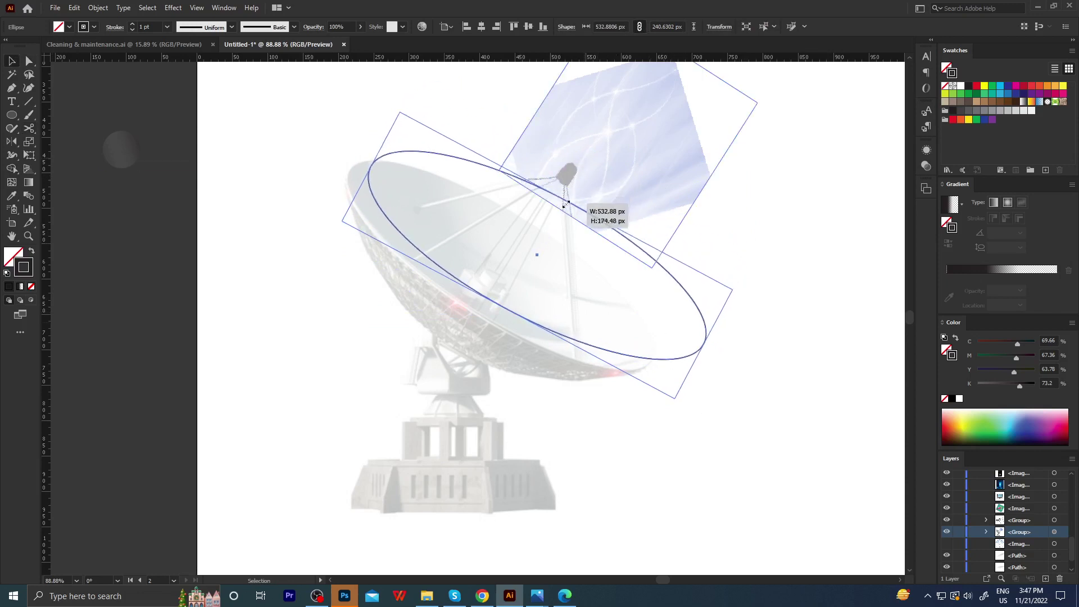
pyautogui.moveTo(621, 274); pyautogui.dragTo(607, 266)
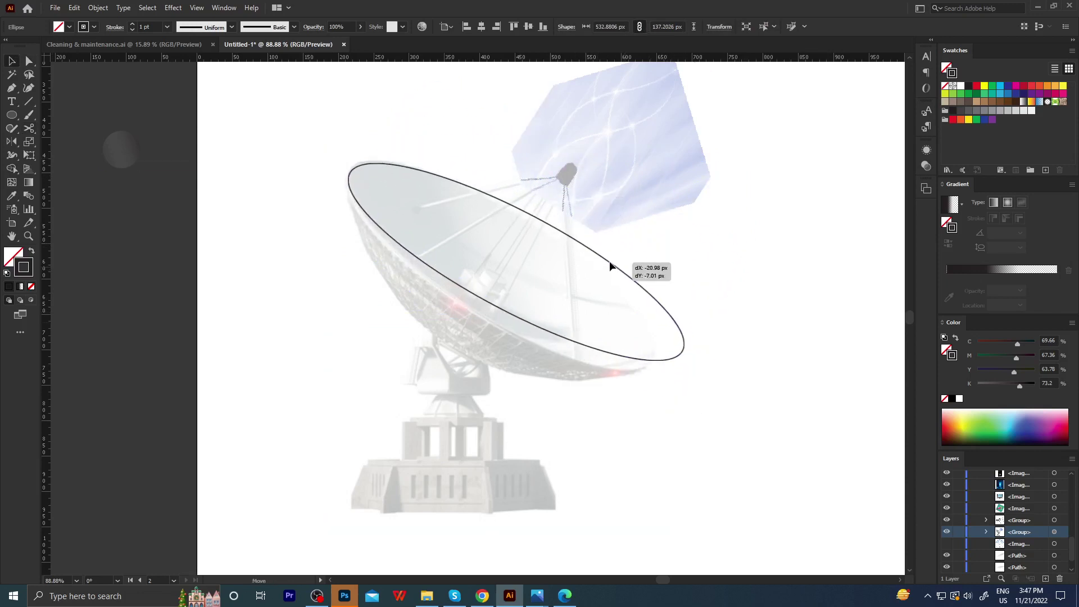
pyautogui.moveTo(691, 357); pyautogui.dragTo(667, 319)
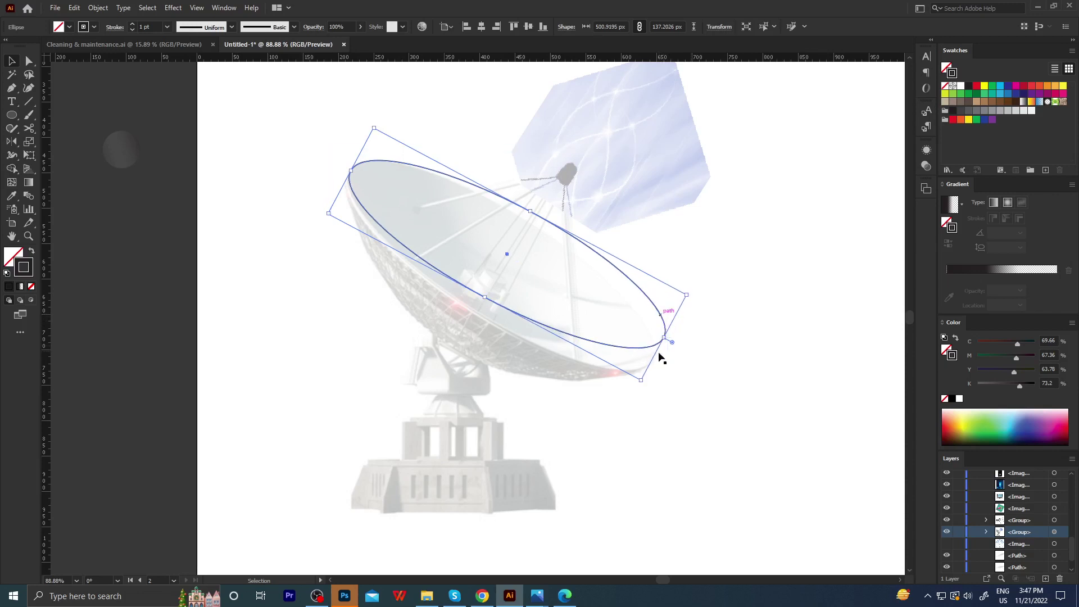
pyautogui.moveTo(534, 319); pyautogui.dragTo(534, 336)
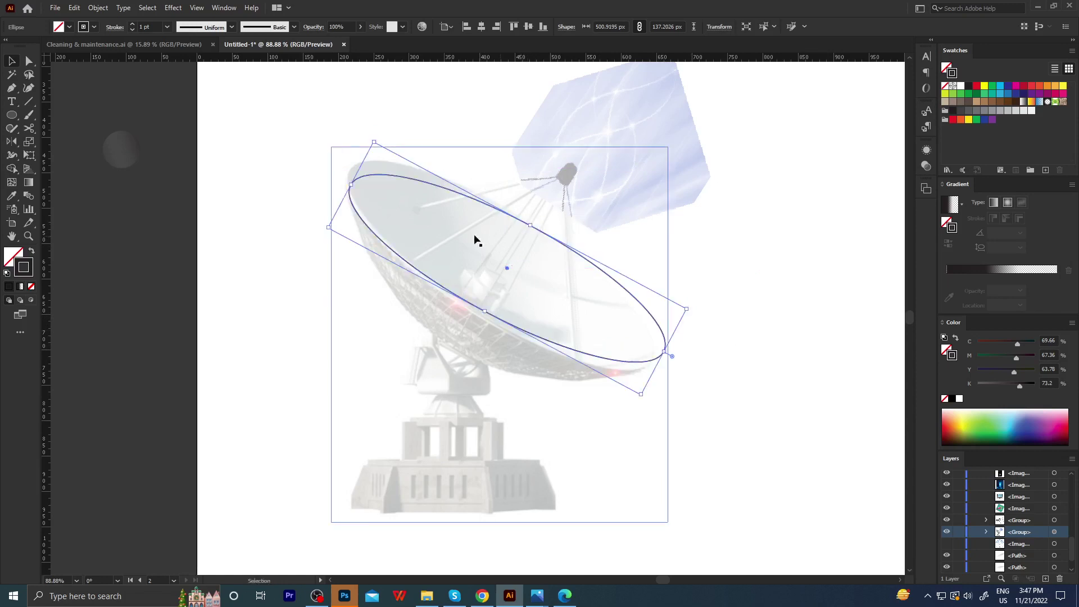
# Fine-tune the ellipse to about 499 × 142 px at roughly 328.5° along the rim.
pyautogui.moveTo(645, 399); pyautogui.dragTo(638, 409)
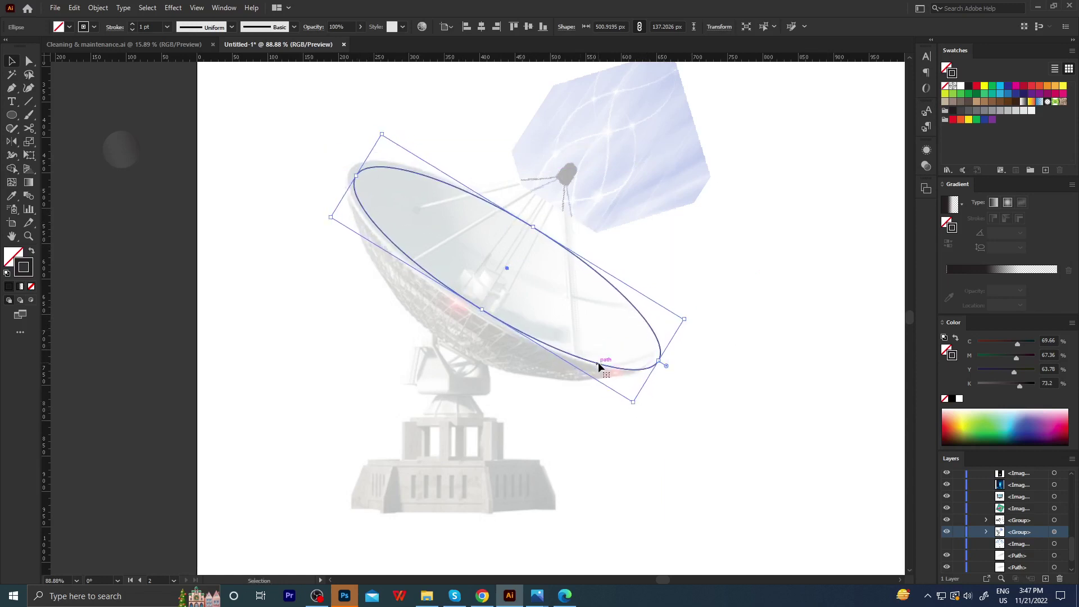
pyautogui.moveTo(587, 358); pyautogui.dragTo(596, 361)
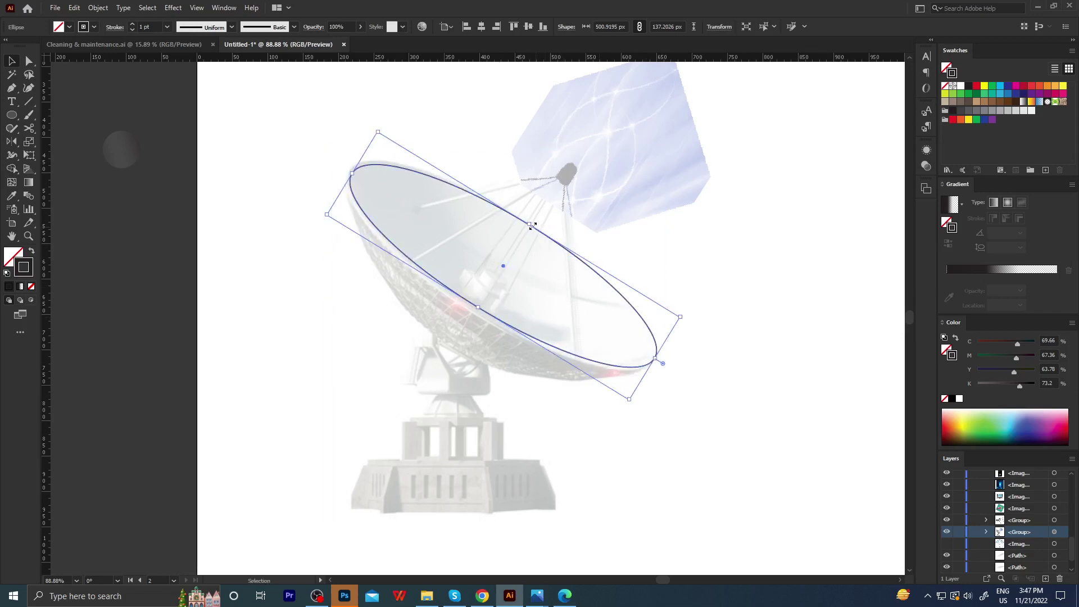
pyautogui.moveTo(532, 225); pyautogui.dragTo(560, 257)
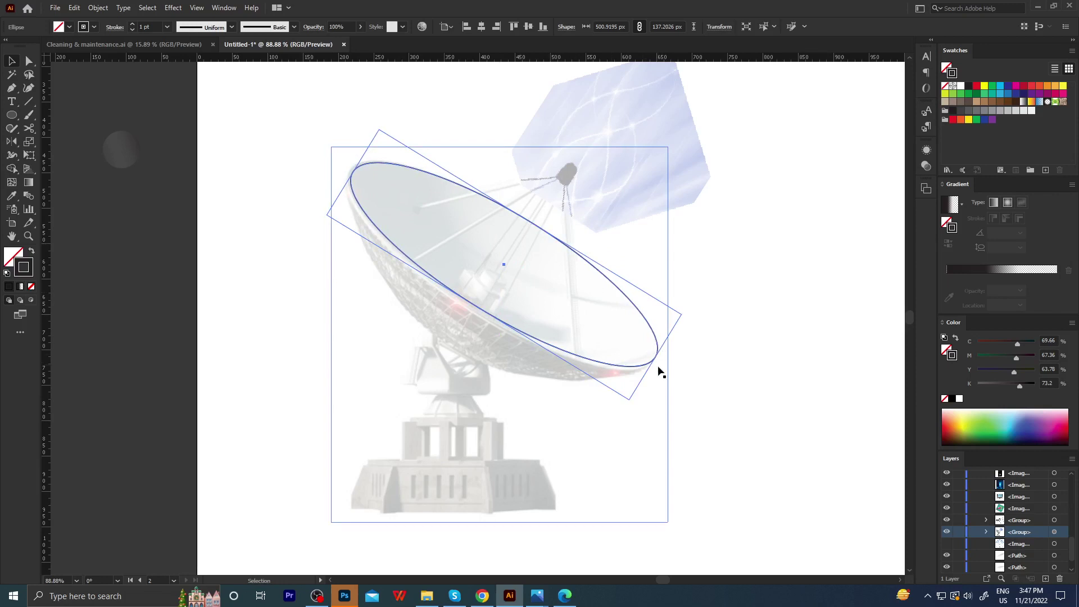
pyautogui.moveTo(656, 359); pyautogui.dragTo(653, 364)
pyautogui.moveTo(687, 325); pyautogui.dragTo(692, 296)
pyautogui.click(692, 297)
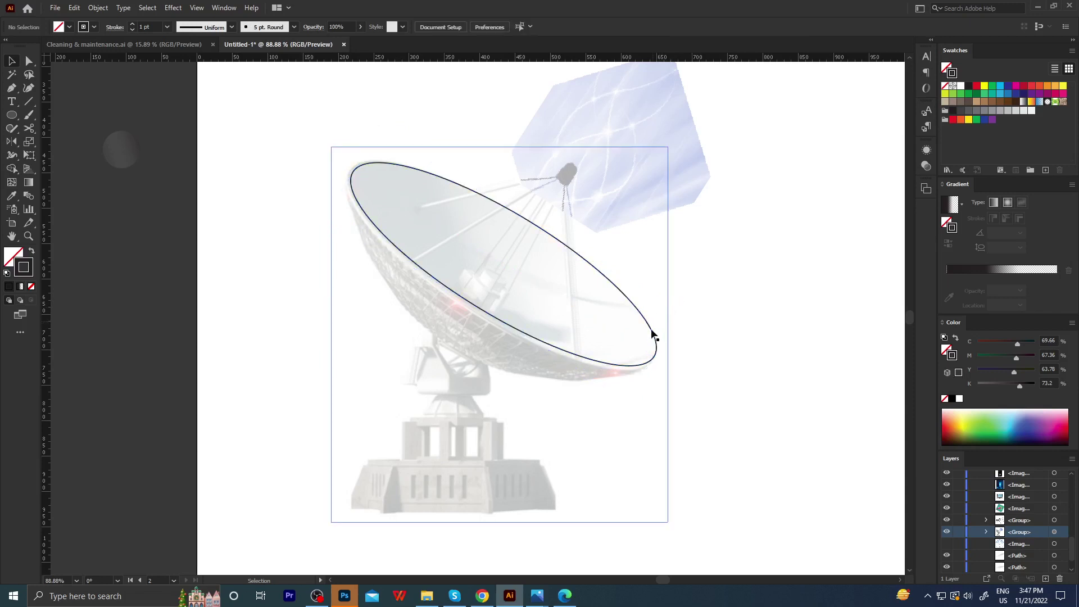
pyautogui.click(542, 337)
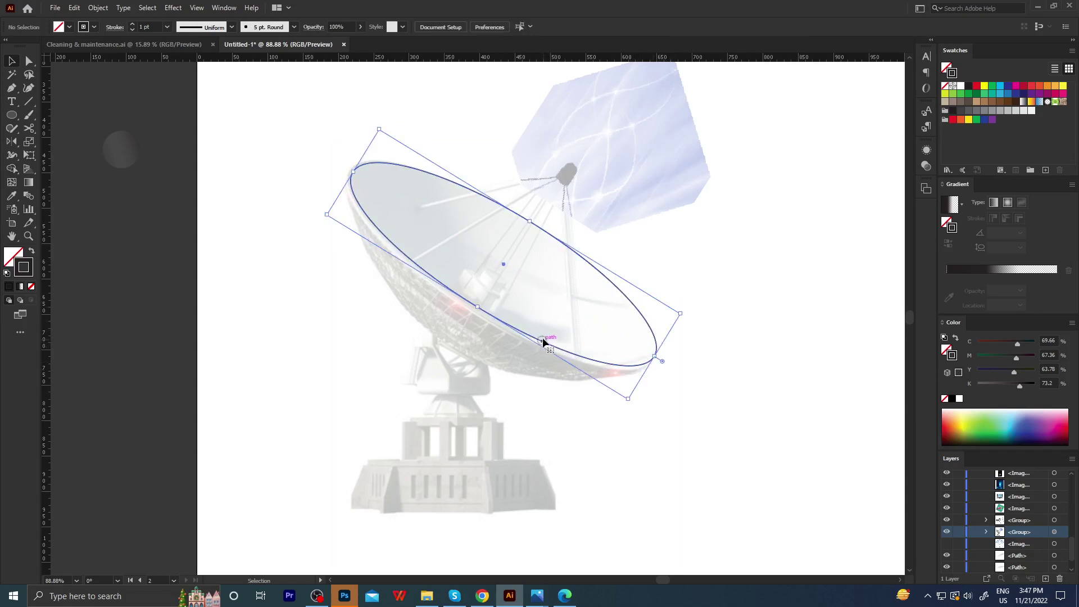
# Duplicate the rim ellipse slightly offset down-left, then select both ellipses.
pyautogui.moveTo(530, 289); pyautogui.dragTo(529, 297)
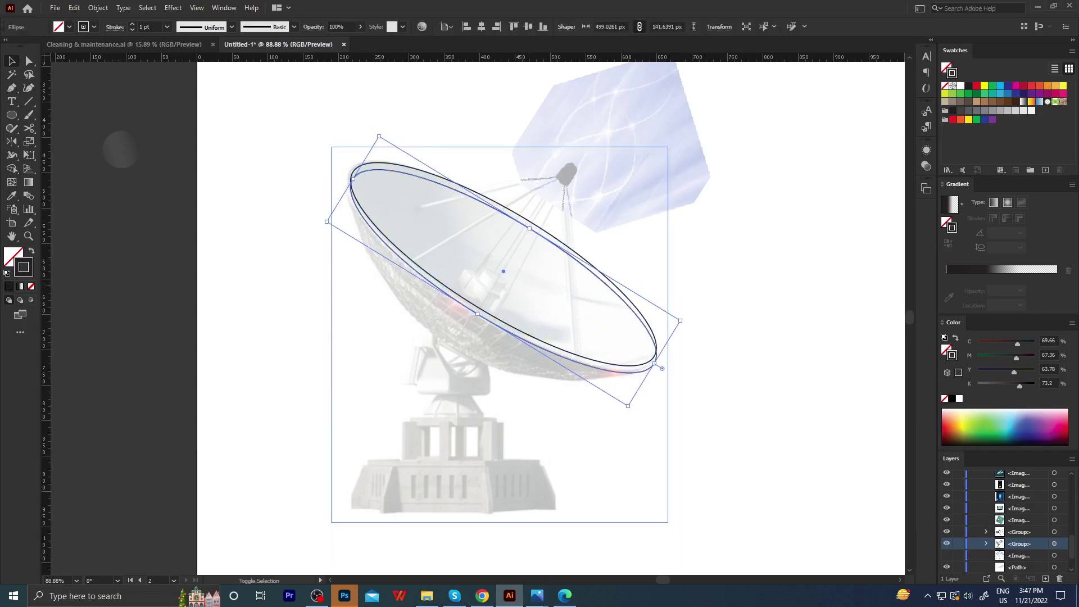
pyautogui.click(539, 334)
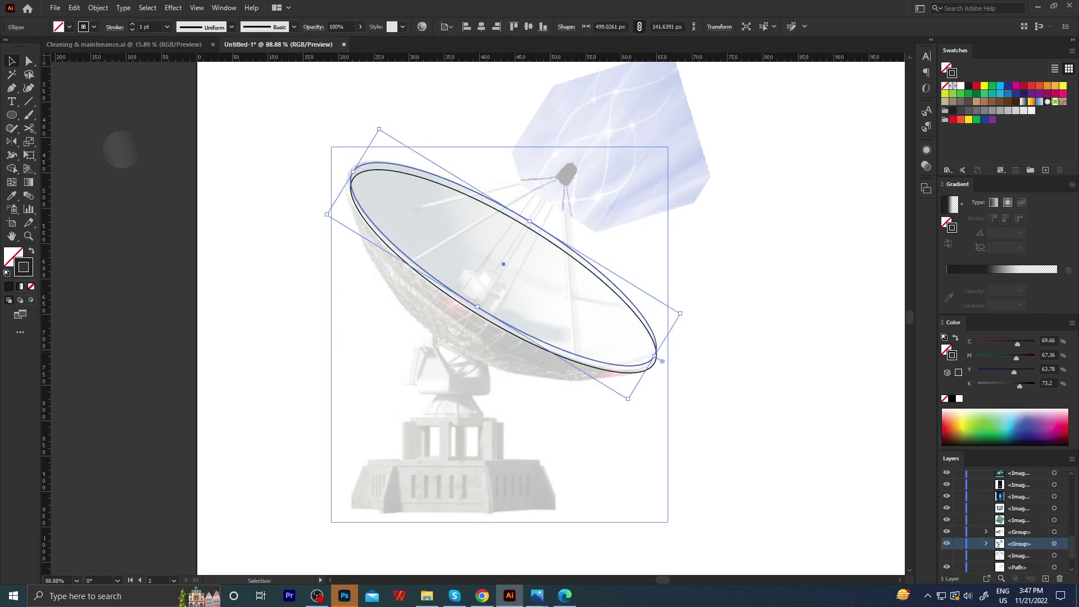
pyautogui.hotkey('ctrl', 'z')
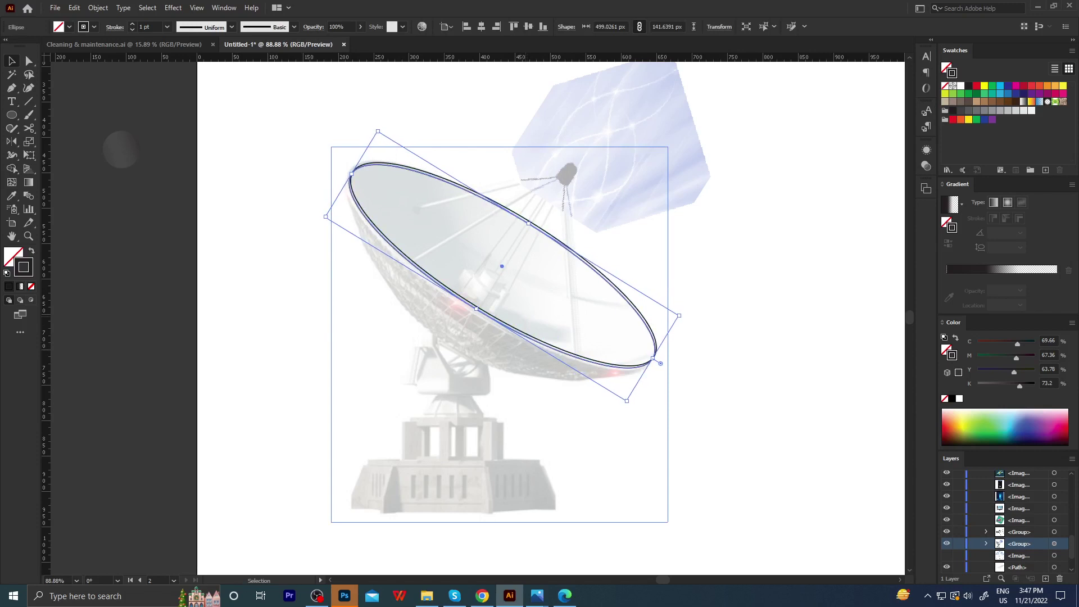
pyautogui.moveTo(530, 221); pyautogui.dragTo(526, 225)
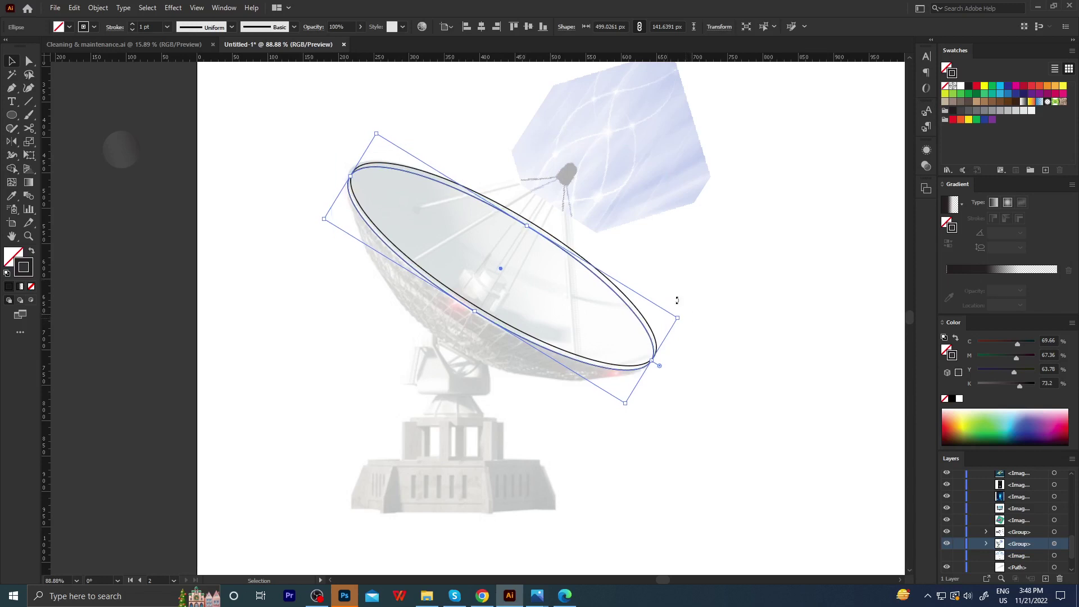
pyautogui.click(739, 262)
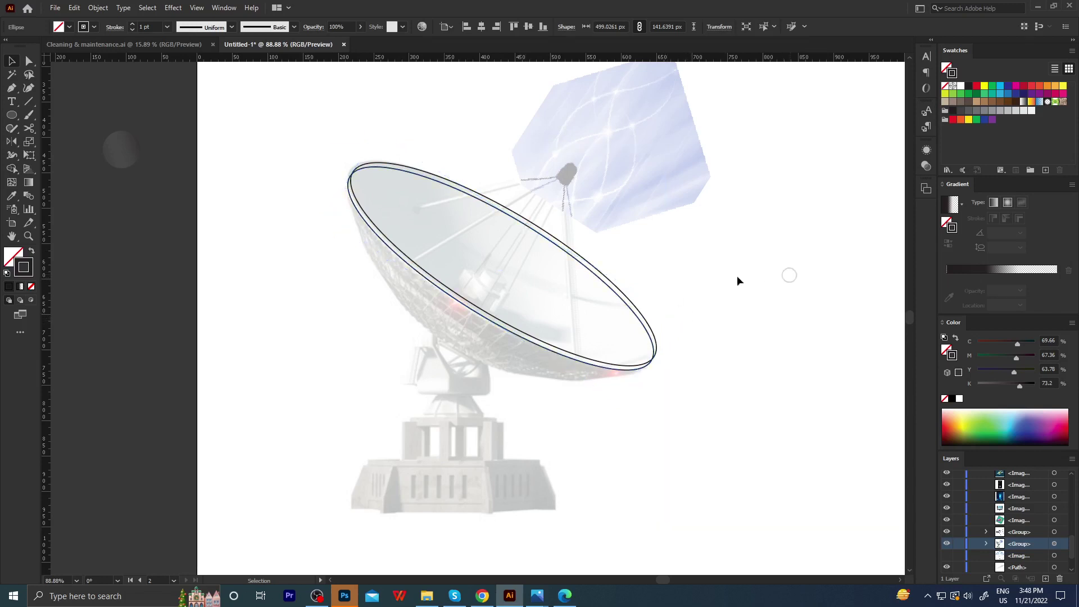
pyautogui.keyDown('shift'); pyautogui.click(639, 321); pyautogui.keyUp('shift')
# Merge the band between the two rim ellipses with Shape Builder.
pyautogui.hotkey('shift', 'm')
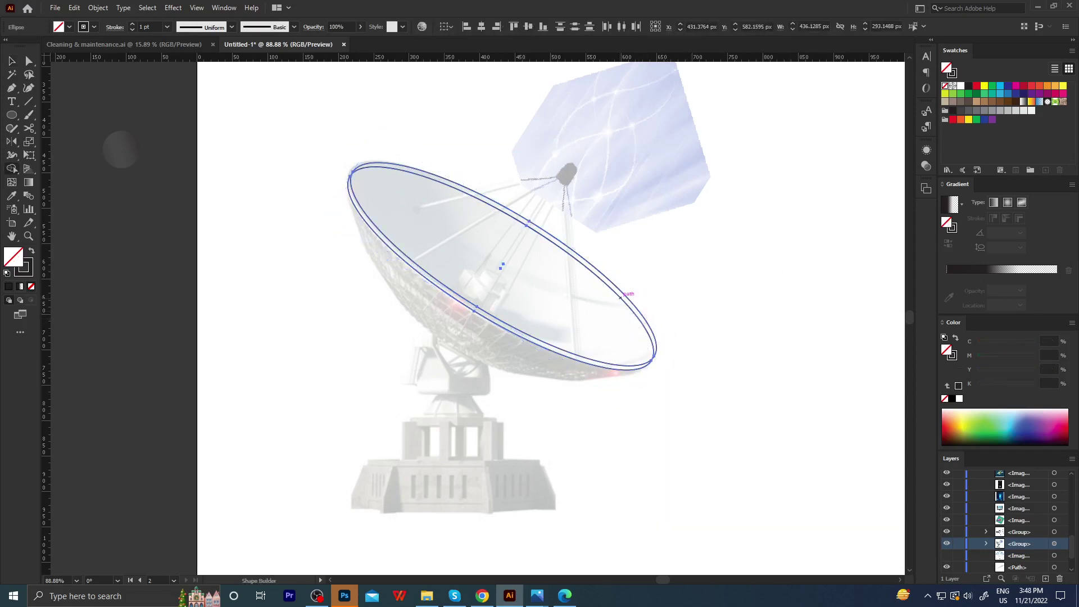
pyautogui.click(617, 297)
pyautogui.press('a')
pyautogui.click(693, 325)
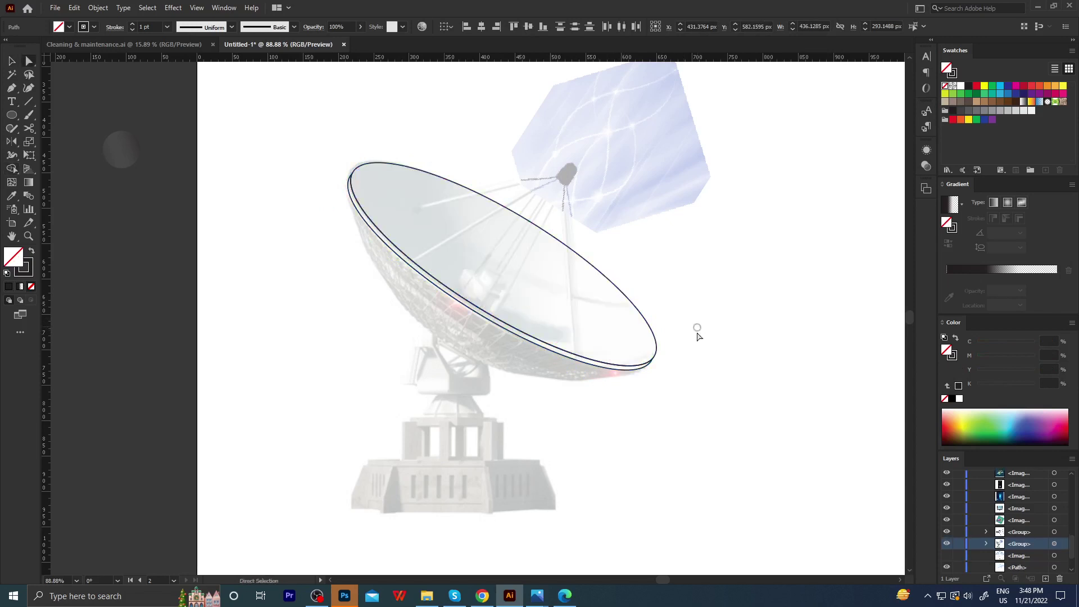
# Stretch the inner rim ellipse along the dish rim.
pyautogui.moveTo(652, 372)
pyautogui.mouseDown()
pyautogui.moveTo(754, 363)
pyautogui.moveTo(686, 361)
pyautogui.moveTo(665, 385)
pyautogui.mouseUp()
pyautogui.click(649, 377)
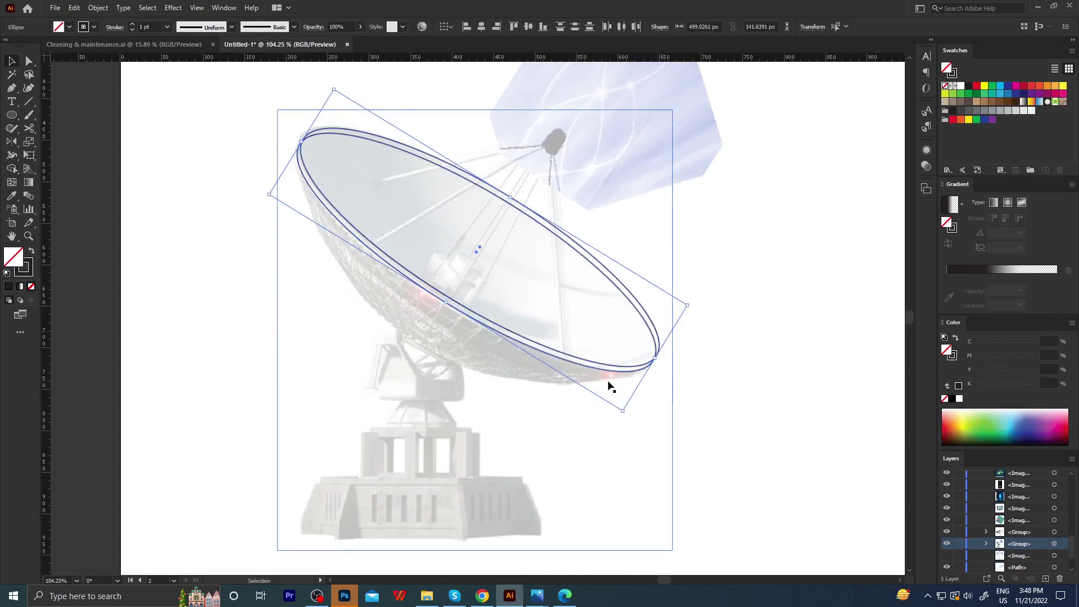
pyautogui.click(685, 363)
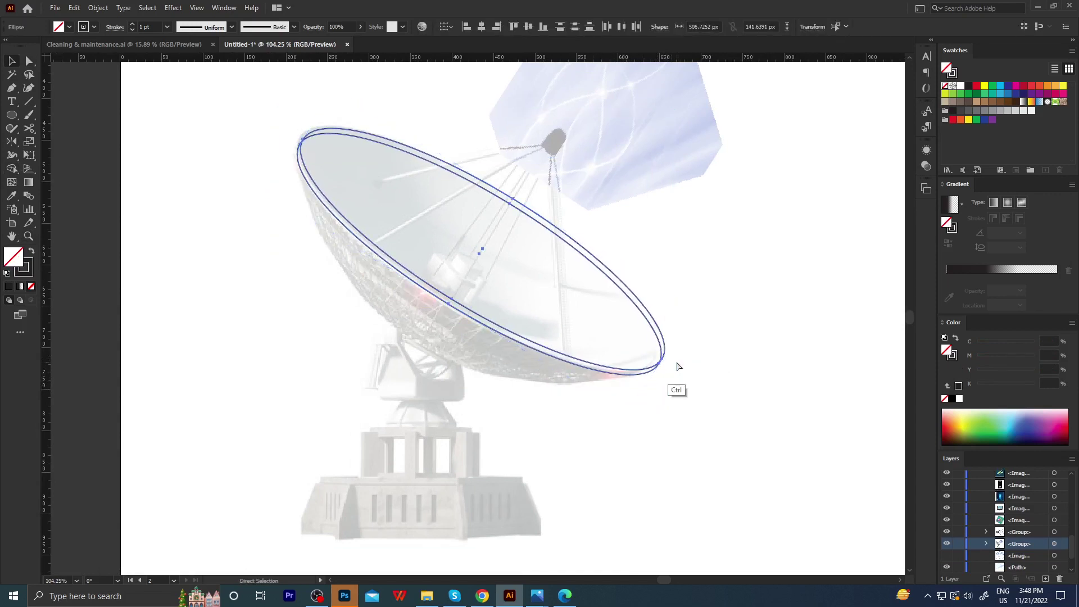
pyautogui.click(649, 370)
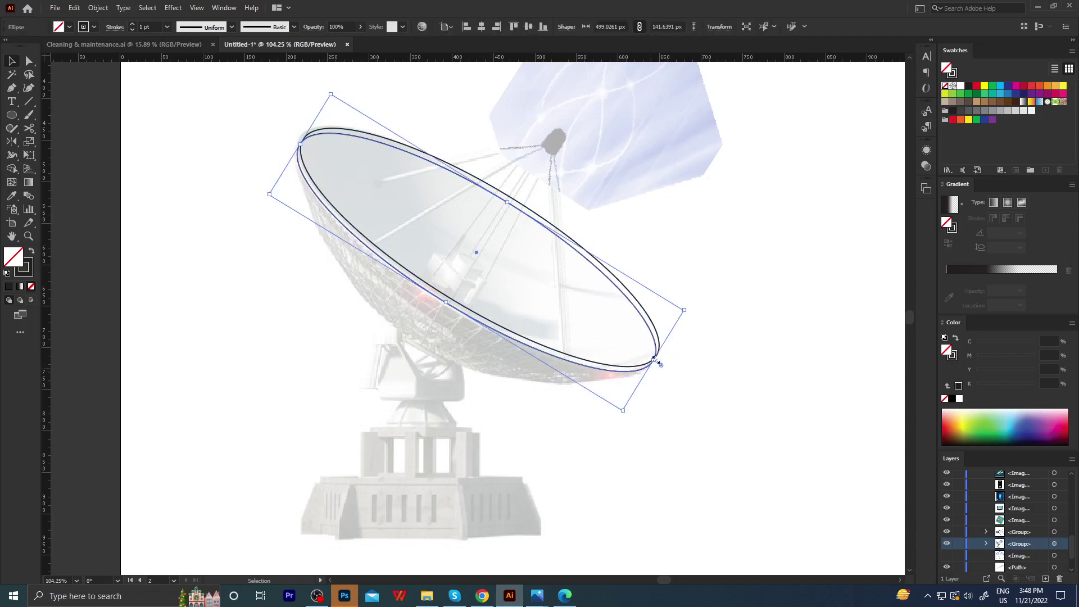
pyautogui.moveTo(657, 362); pyautogui.dragTo(658, 358)
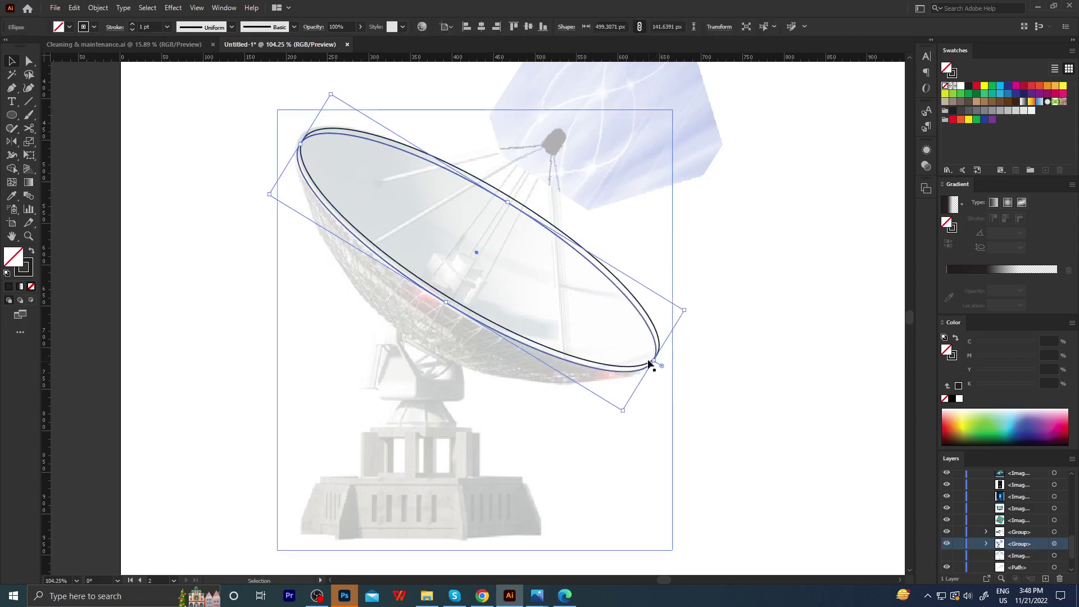
pyautogui.click(683, 371)
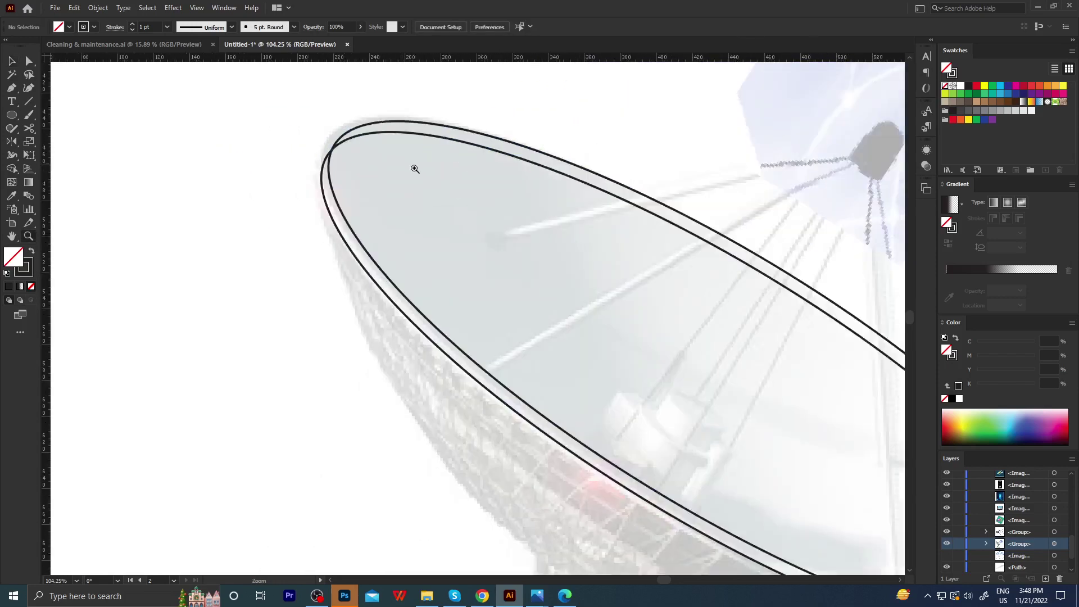
# Resize the rim ellipse to about 499 × 157 px to match the reference rim.
pyautogui.moveTo(369, 229); pyautogui.dragTo(446, 176)
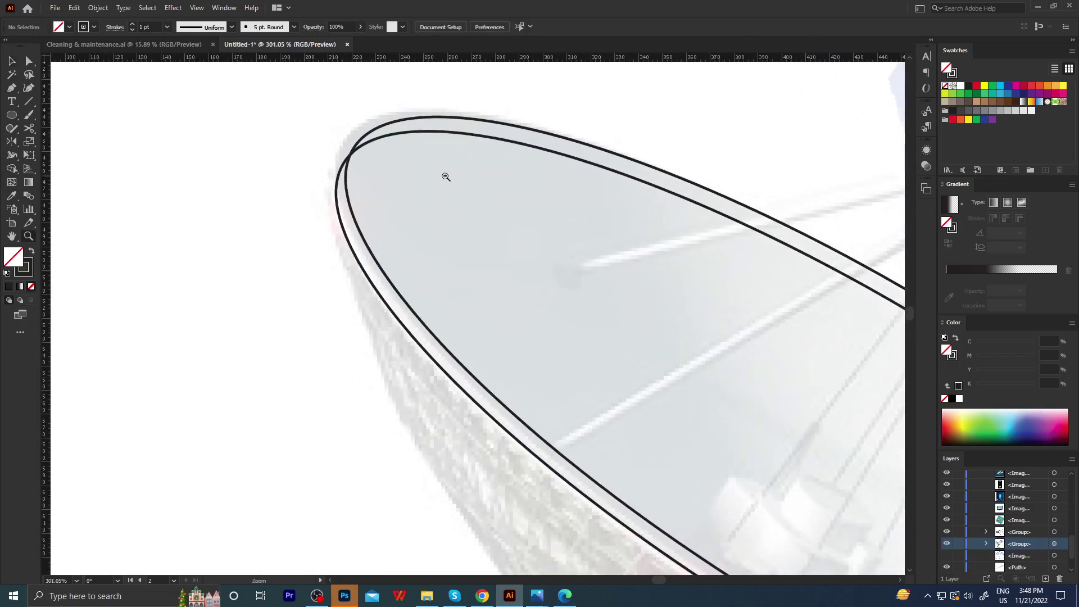
pyautogui.keyDown('alt'); pyautogui.click(488, 269); pyautogui.keyUp('alt')
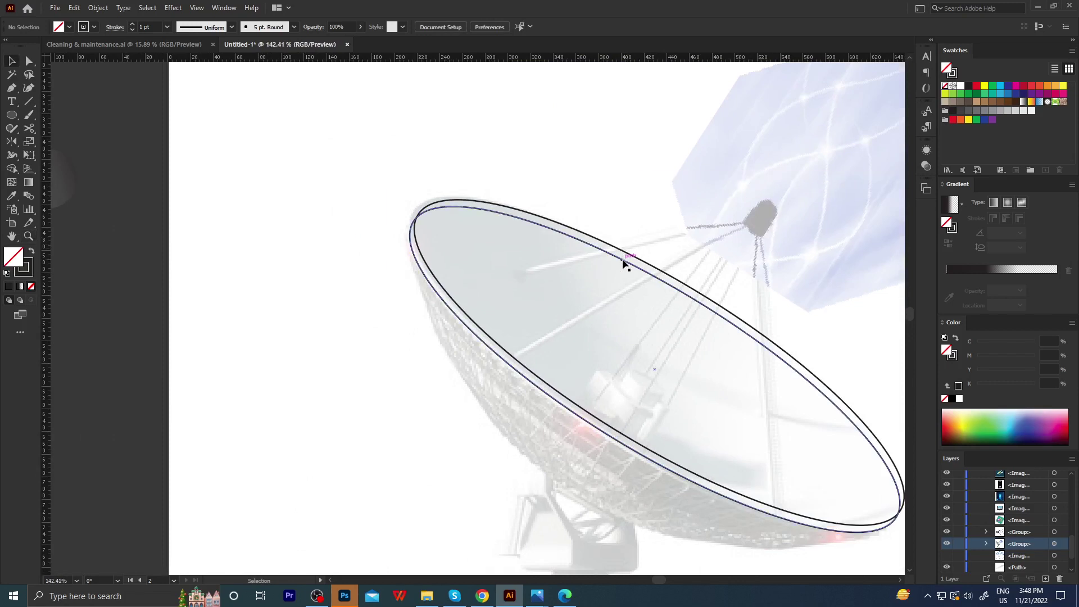
pyautogui.press('v')
pyautogui.click(662, 272)
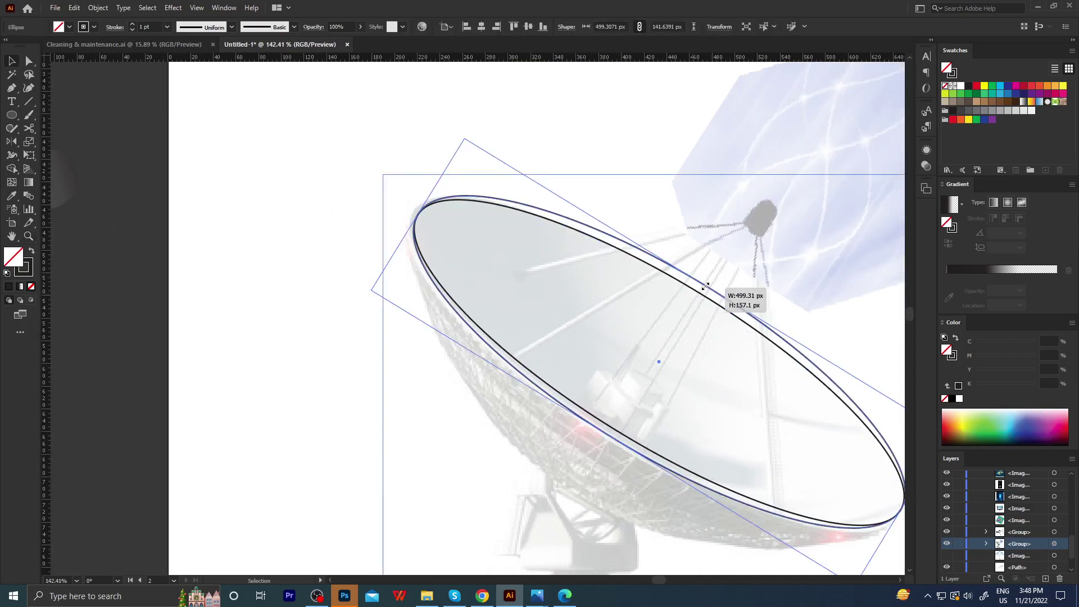
pyautogui.moveTo(697, 301); pyautogui.dragTo(698, 291)
pyautogui.scroll(-1, 444, 223)
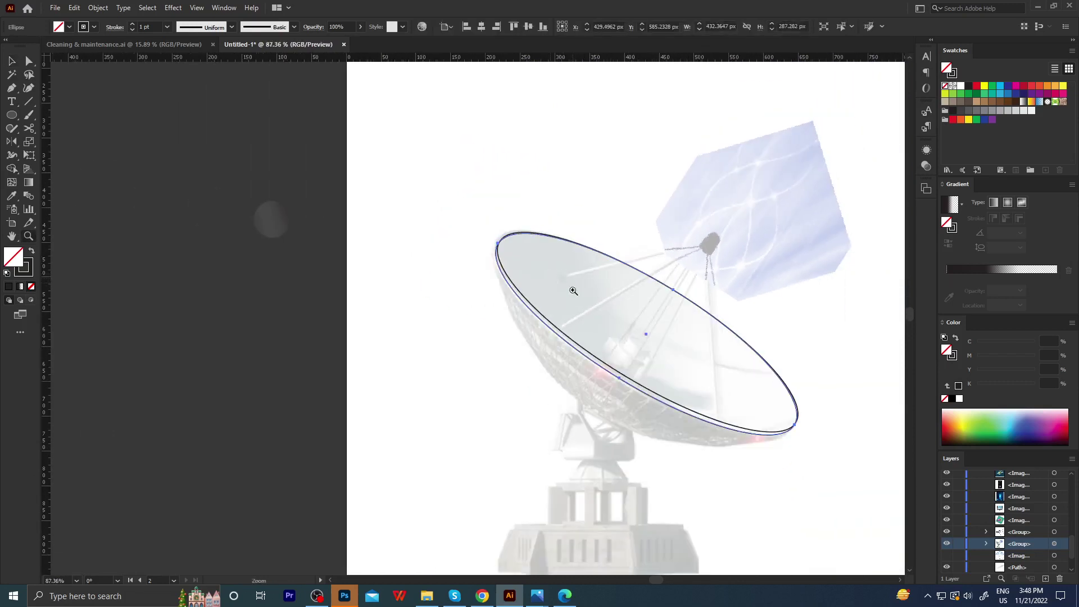
pyautogui.scroll(-1, 444, 223)
pyautogui.moveTo(568, 362); pyautogui.dragTo(565, 364)
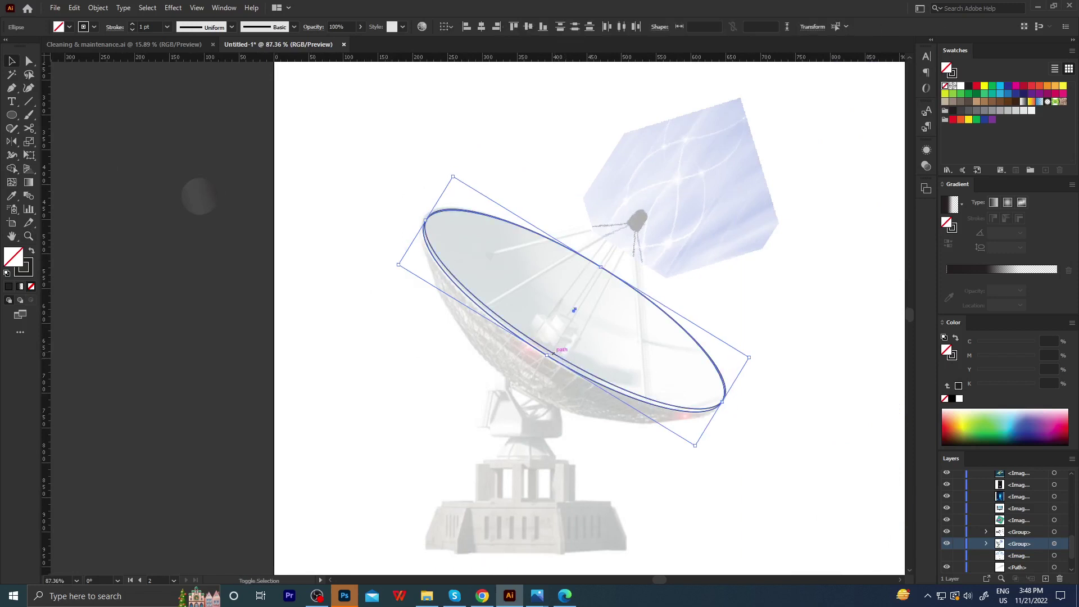
# Merge the rim ellipse into a single path with Shape Builder.
pyautogui.hotkey('shift', 'm')
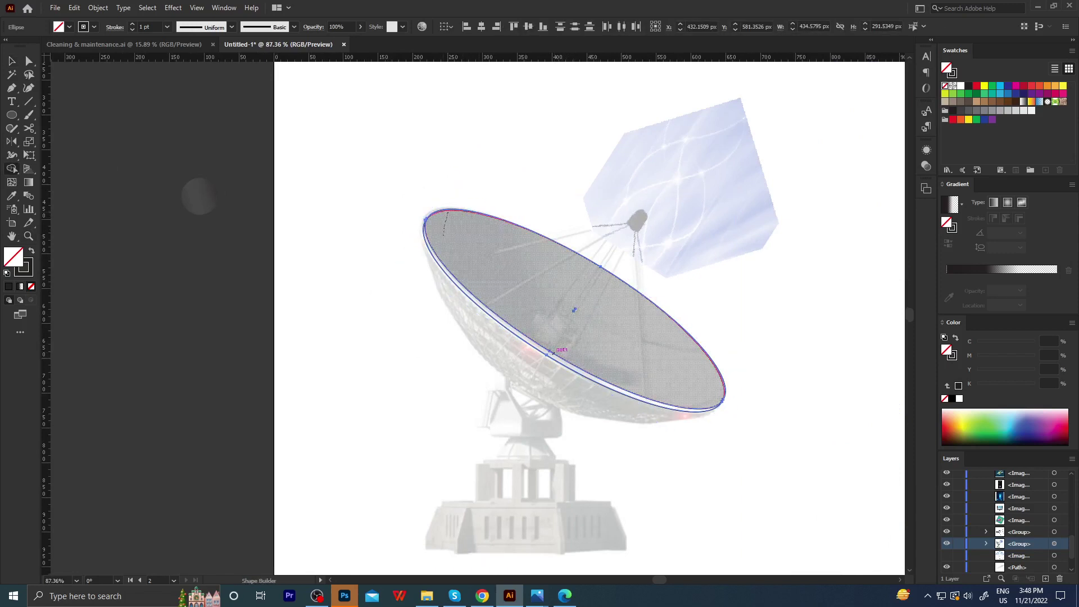
pyautogui.click(552, 353)
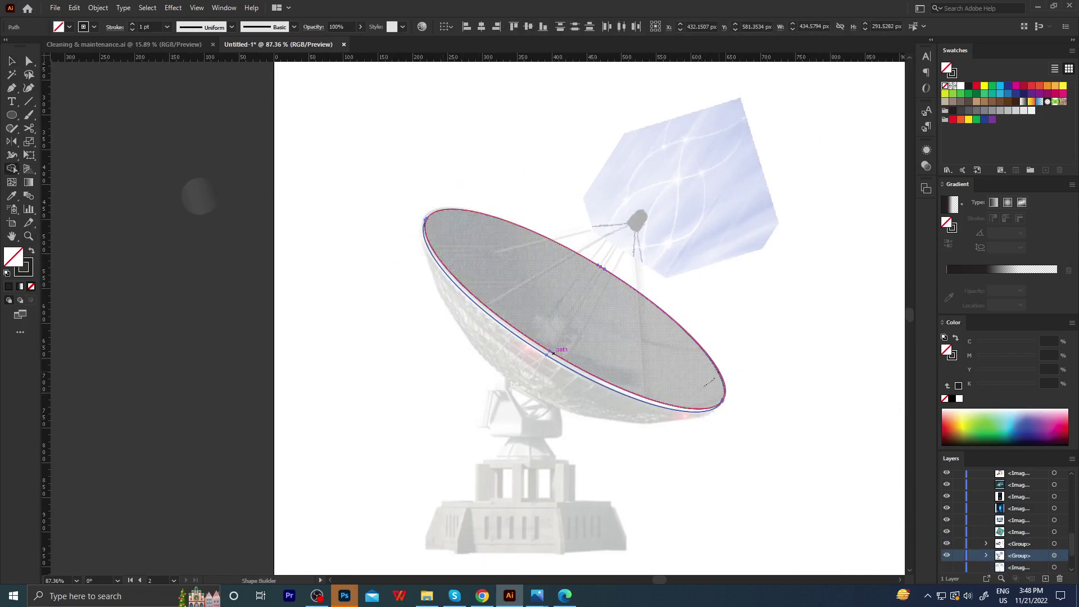
pyautogui.hotkey('ctrl', 'shift', 'a')
pyautogui.press('z')
pyautogui.moveTo(631, 361); pyautogui.dragTo(700, 395)
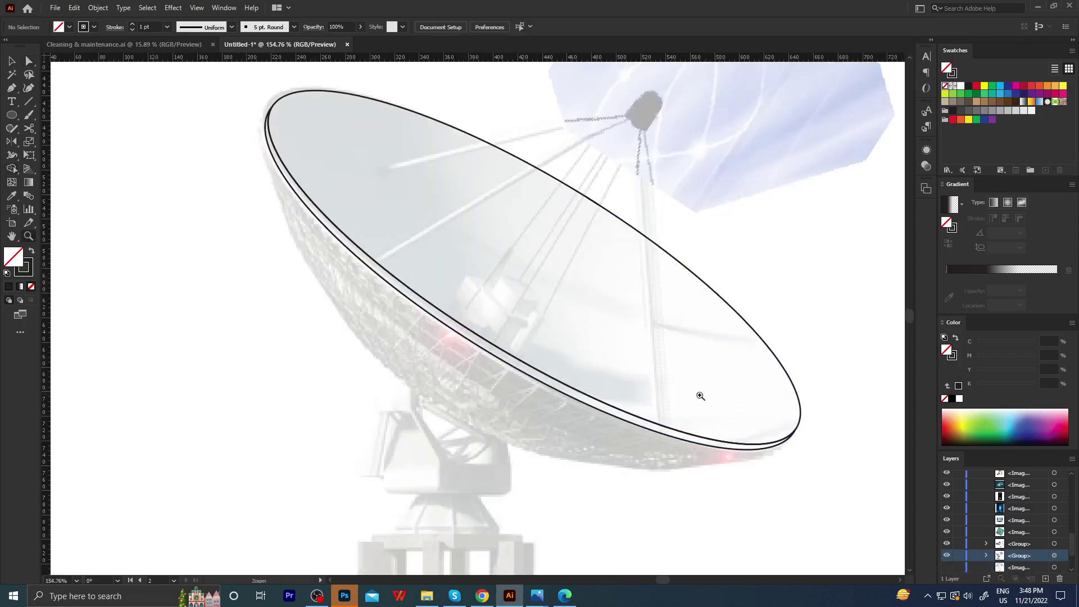
pyautogui.keyDown('ctrl'); pyautogui.click(553, 418); pyautogui.keyUp('ctrl')
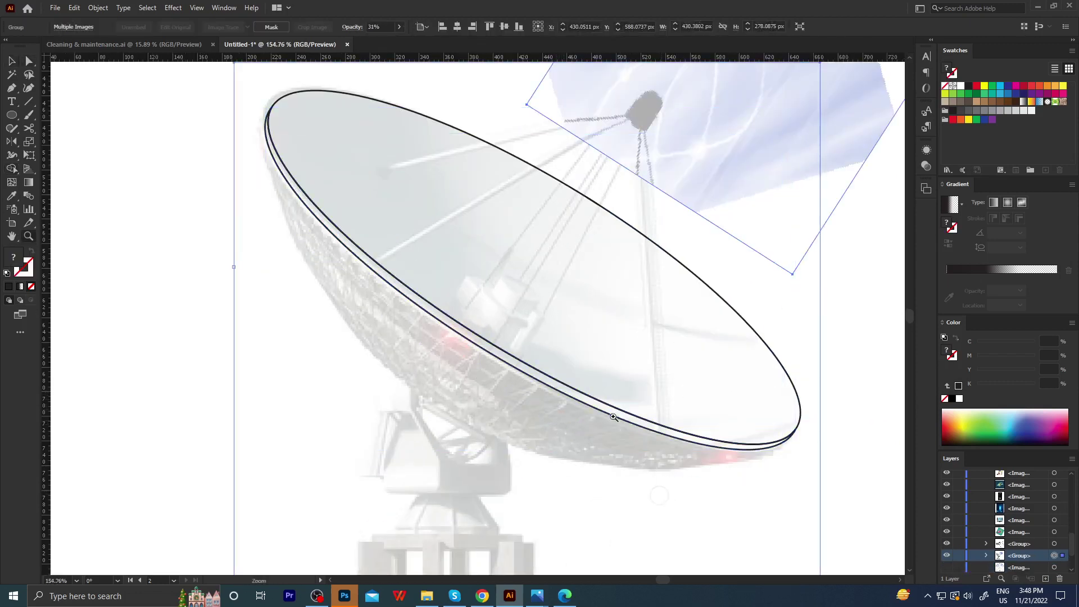
pyautogui.press('a')
pyautogui.keyDown('alt'); pyautogui.scroll(-3, 596, 425); pyautogui.keyUp('alt')
pyautogui.click(767, 374)
pyautogui.press('z')
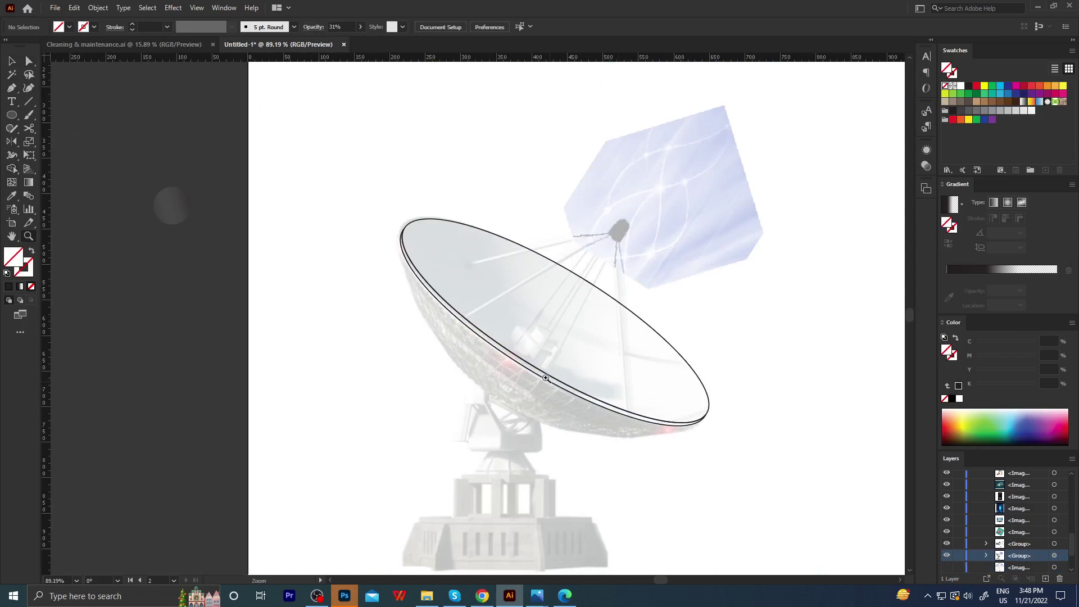
pyautogui.moveTo(546, 377); pyautogui.dragTo(603, 360)
# Pull the path's lower curve down to trace the bowl's underside.
pyautogui.click(649, 287)
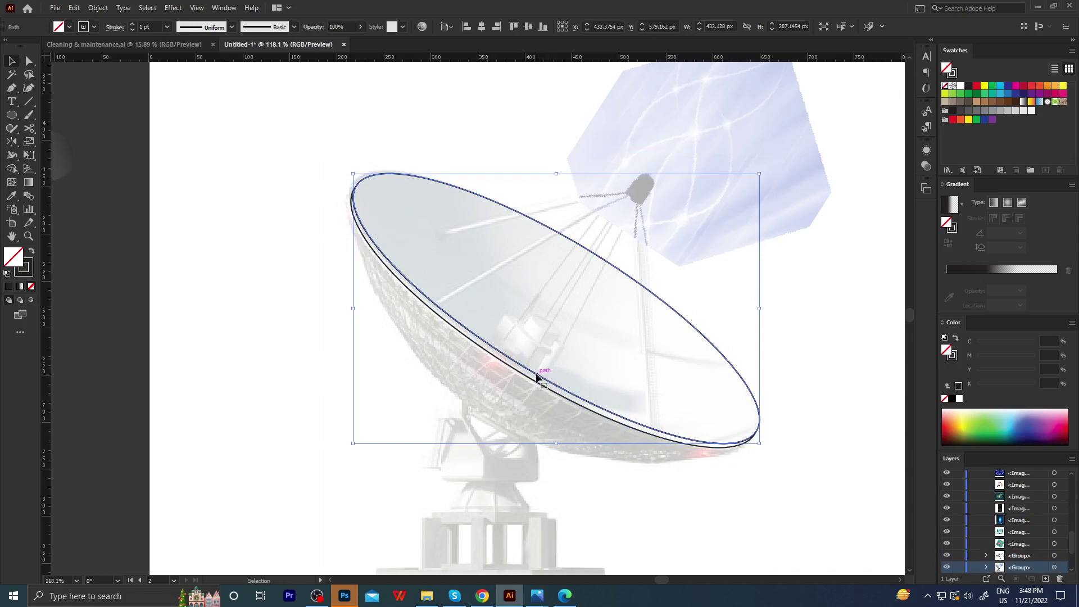
pyautogui.moveTo(500, 368); pyautogui.dragTo(495, 377)
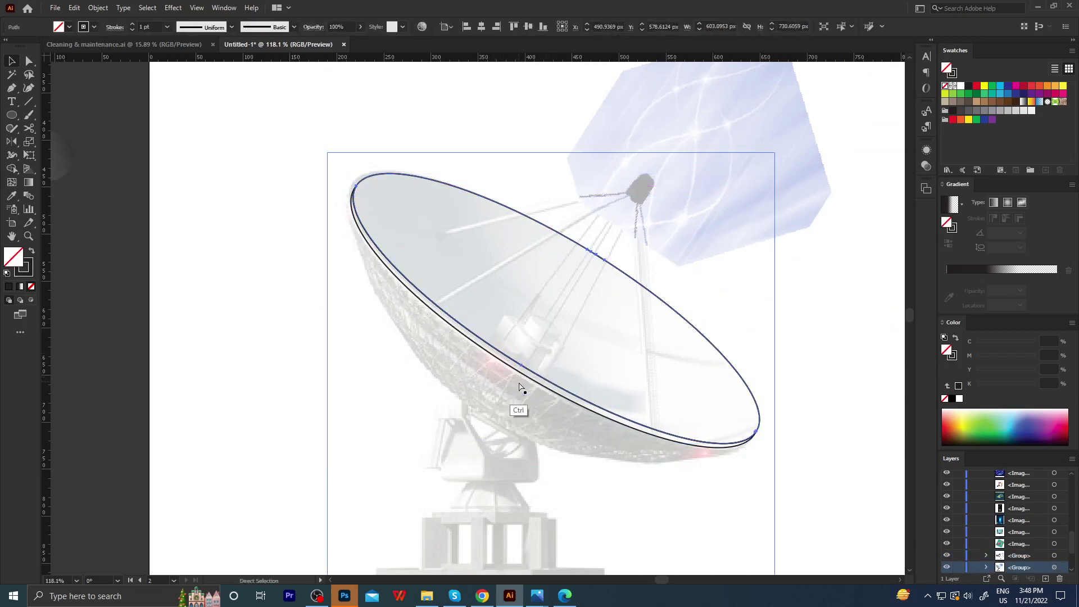
pyautogui.click(518, 361)
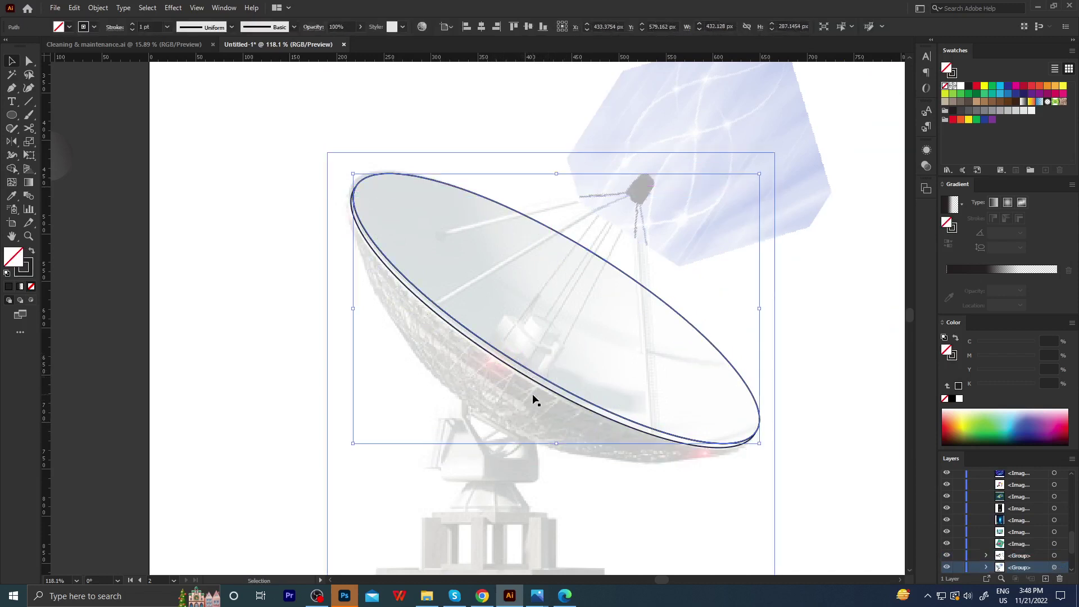
pyautogui.press('a')
pyautogui.moveTo(513, 383)
pyautogui.mouseDown()
pyautogui.moveTo(489, 426)
pyautogui.moveTo(510, 400)
pyautogui.mouseUp()
pyautogui.click(454, 437)
pyautogui.press('z')
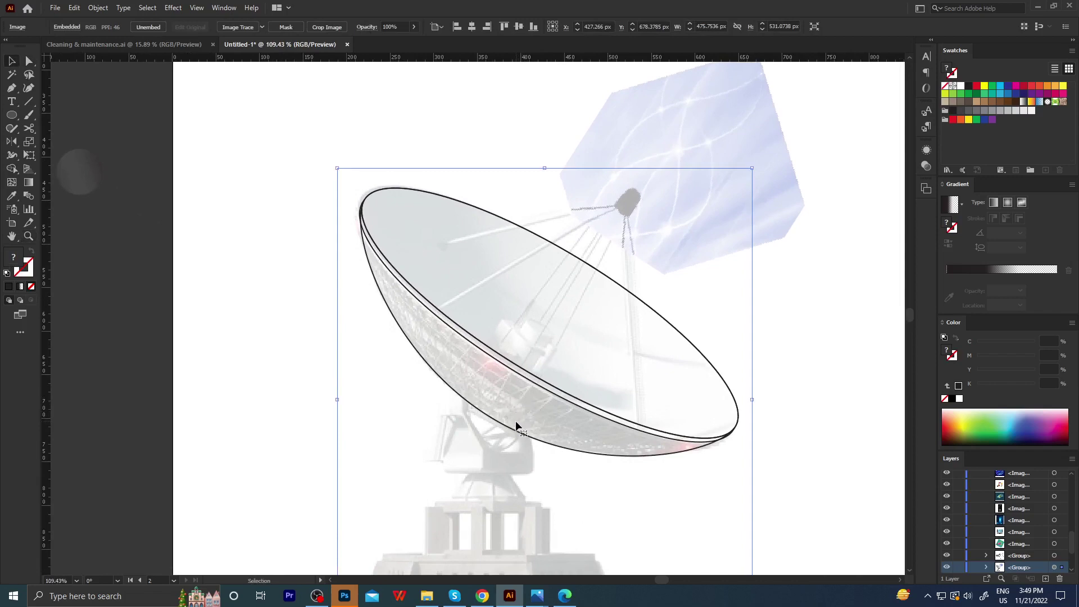
# Reshape the bowl curve at its right end where the underside meets the rim.
pyautogui.press('z')
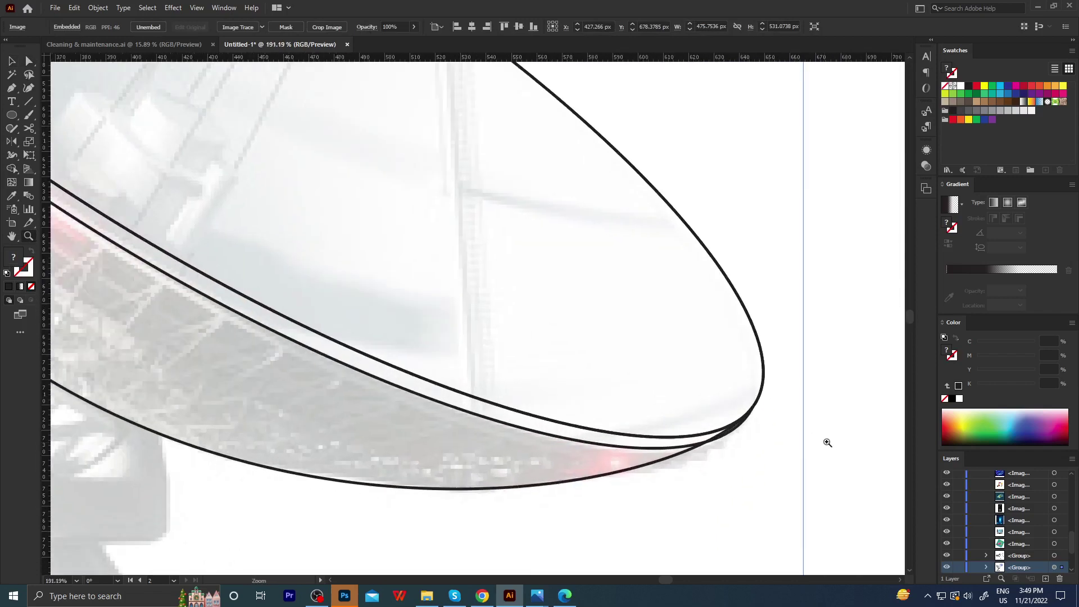
pyautogui.moveTo(532, 433); pyautogui.dragTo(744, 423)
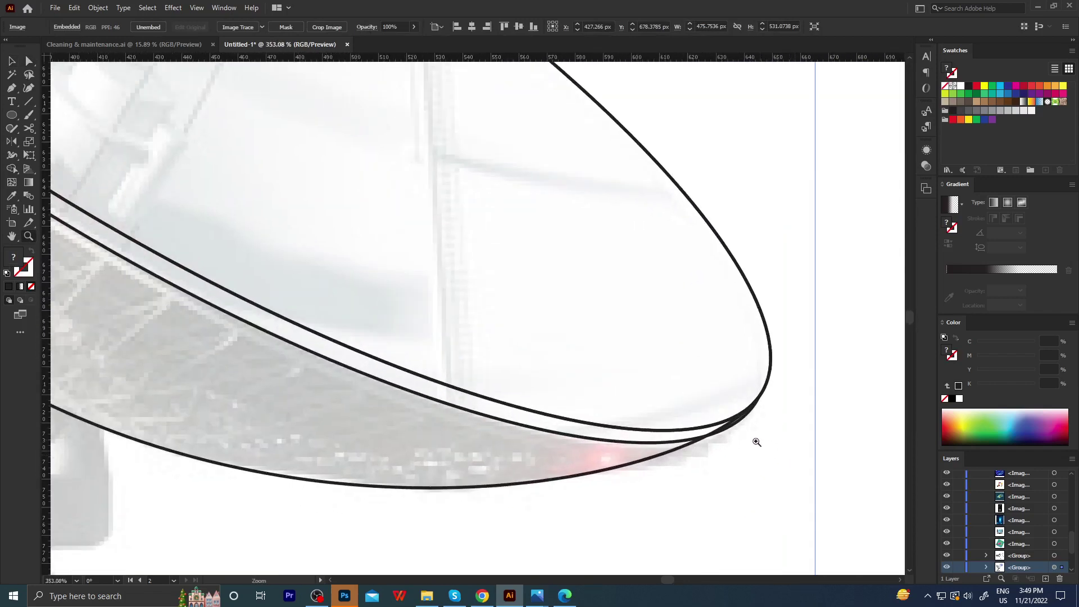
pyautogui.press('a')
pyautogui.click(740, 419)
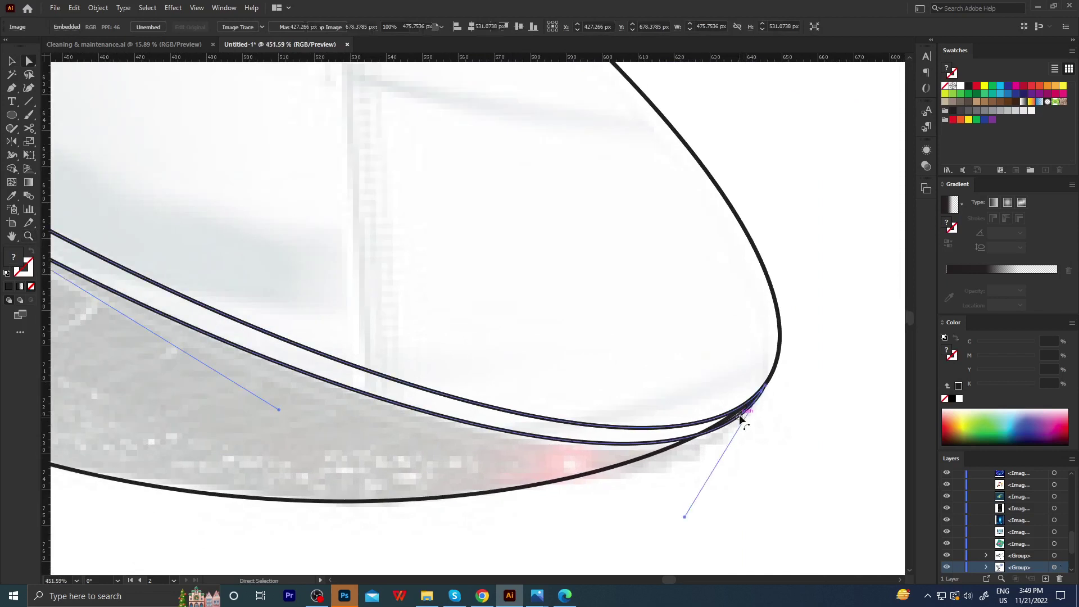
pyautogui.click(688, 447)
pyautogui.click(679, 447)
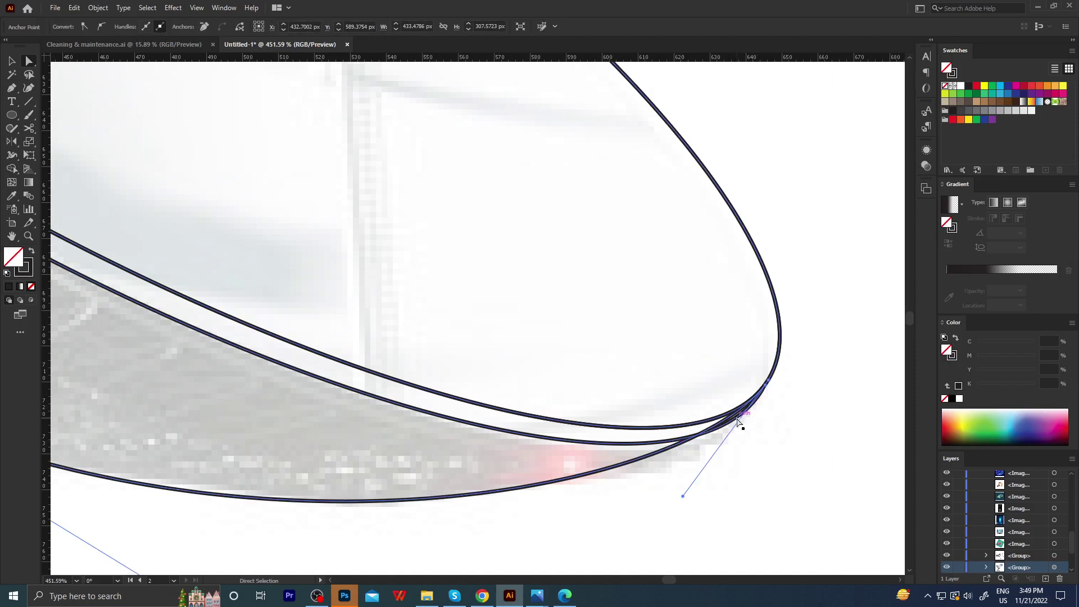
pyautogui.moveTo(738, 421); pyautogui.dragTo(654, 511)
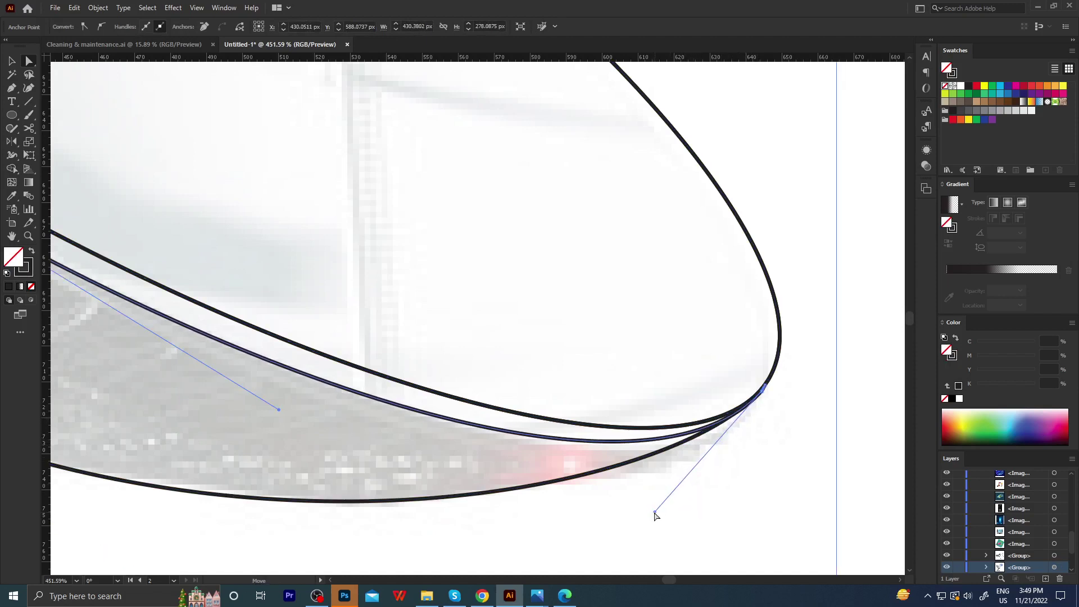
# Adjust the bowl path's upper-left anchor handle to smooth the curve.
pyautogui.scroll(-2, 562, 438)
pyautogui.scroll(-2, 505, 393)
pyautogui.scroll(-2, 486, 362)
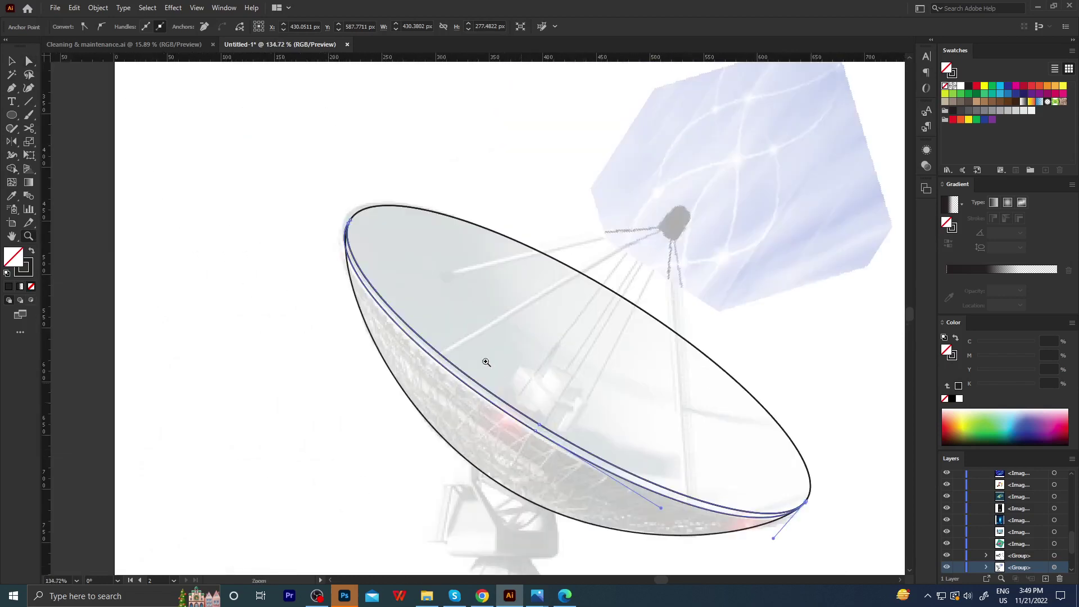
pyautogui.scroll(3, 360, 231)
pyautogui.click(338, 209)
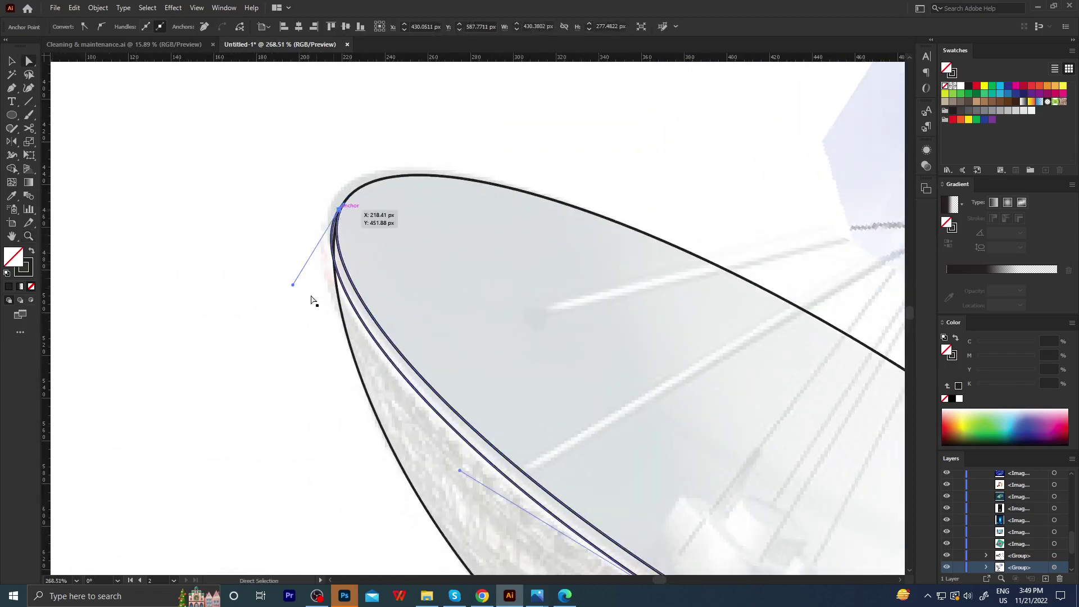
pyautogui.moveTo(293, 285); pyautogui.dragTo(305, 303)
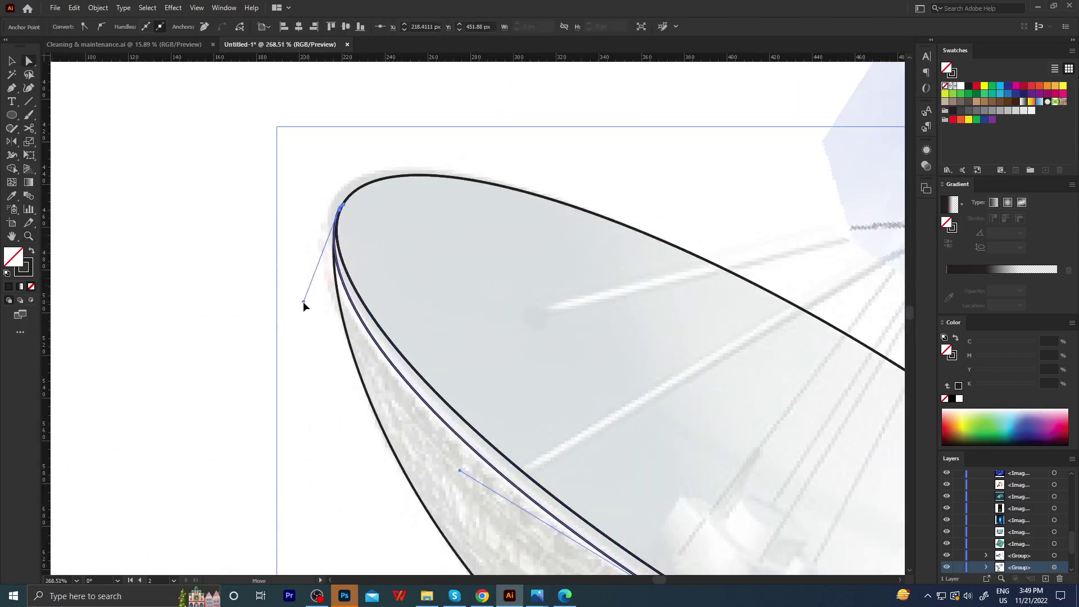
pyautogui.click(289, 272)
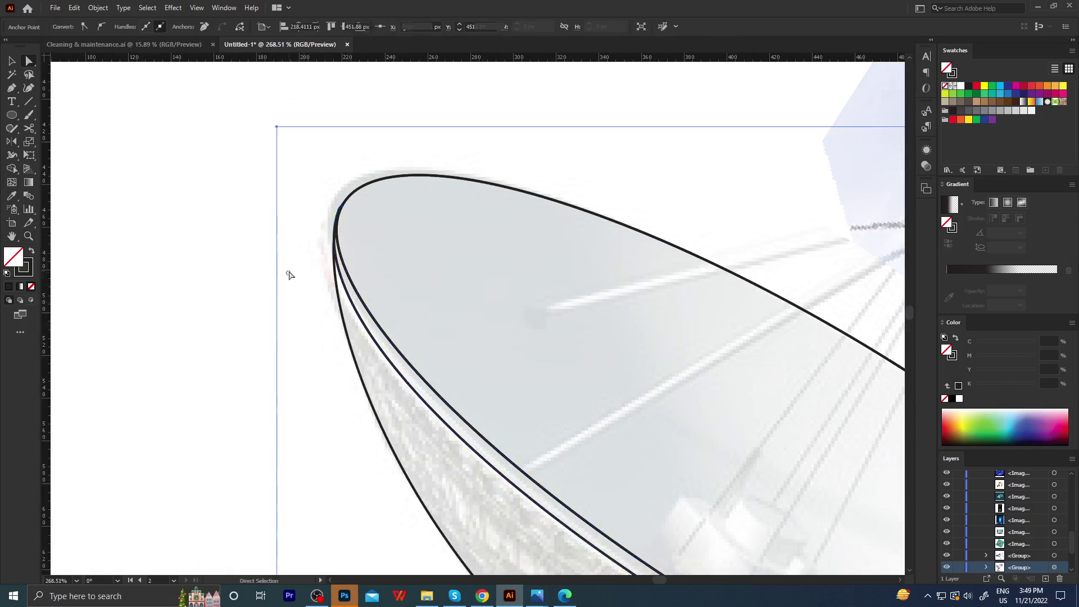
# Deselect everything and zoom out to check the outline against the whole dish.
pyautogui.scroll(-4, 315, 325)
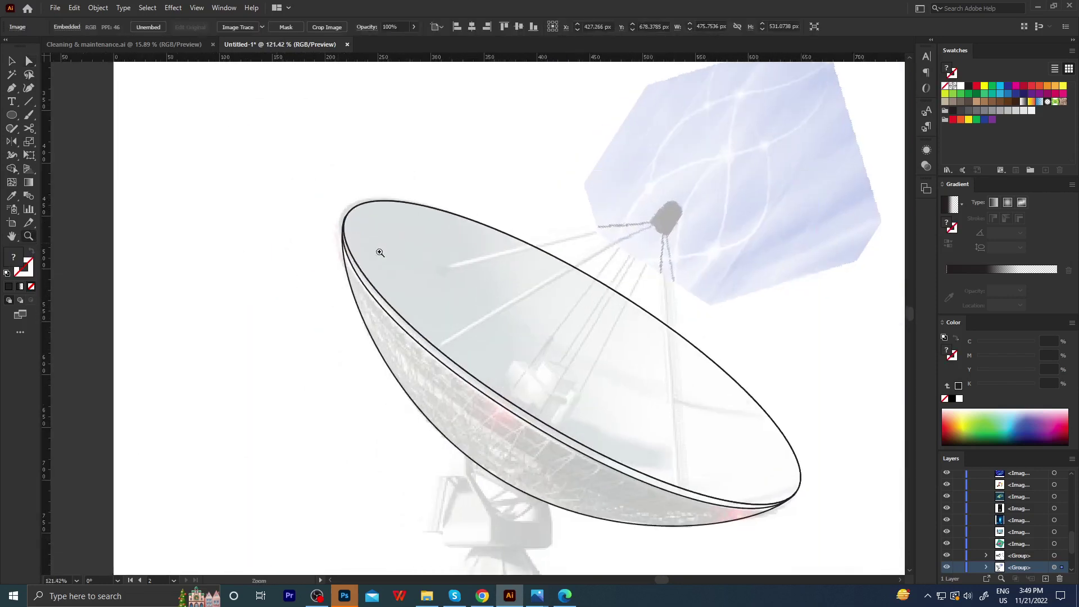
pyautogui.scroll(5, 393, 253)
pyautogui.press('a')
pyautogui.click(360, 264)
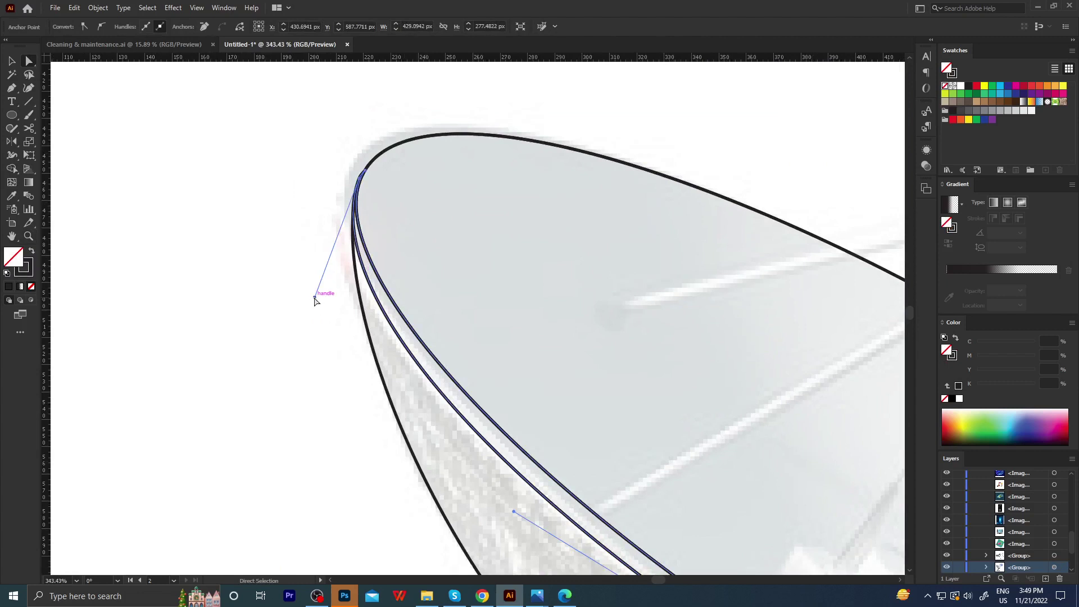
pyautogui.scroll(-2, 318, 295)
pyautogui.click(318, 295)
pyautogui.scroll(-3, 321, 298)
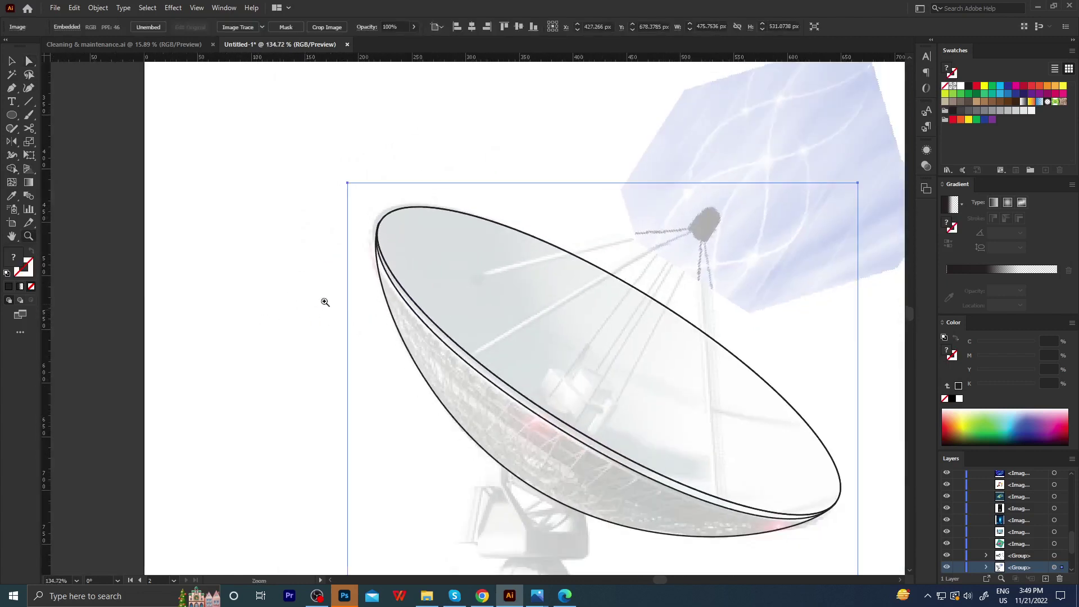
pyautogui.scroll(-2, 325, 302)
pyautogui.hotkey('ctrl', 'shift', 'a')
pyautogui.scroll(1, 548, 358)
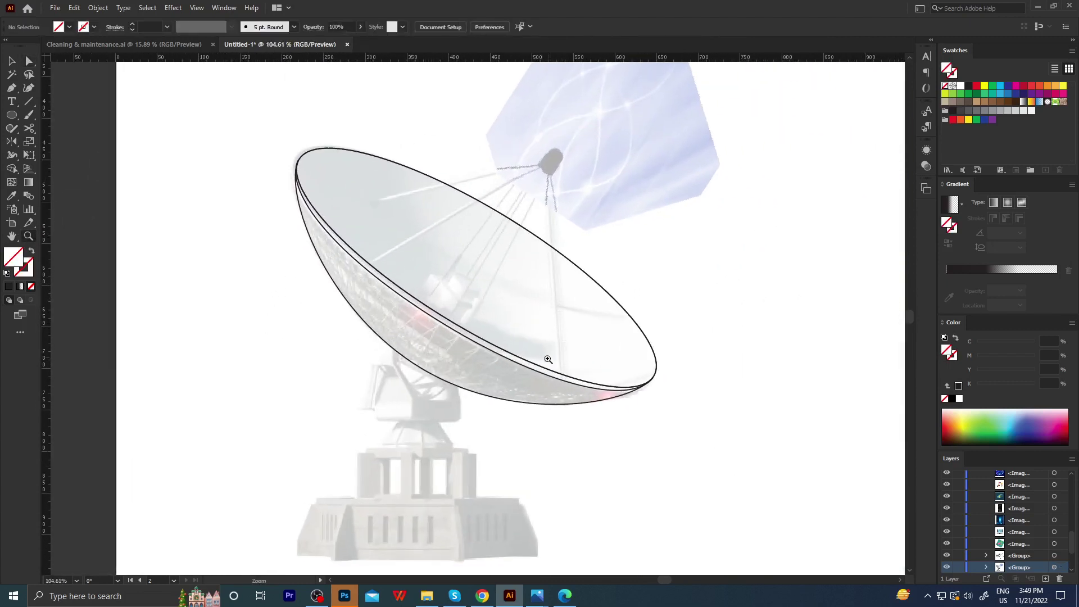
pyautogui.scroll(-2, 548, 358)
pyautogui.scroll(2, 409, 358)
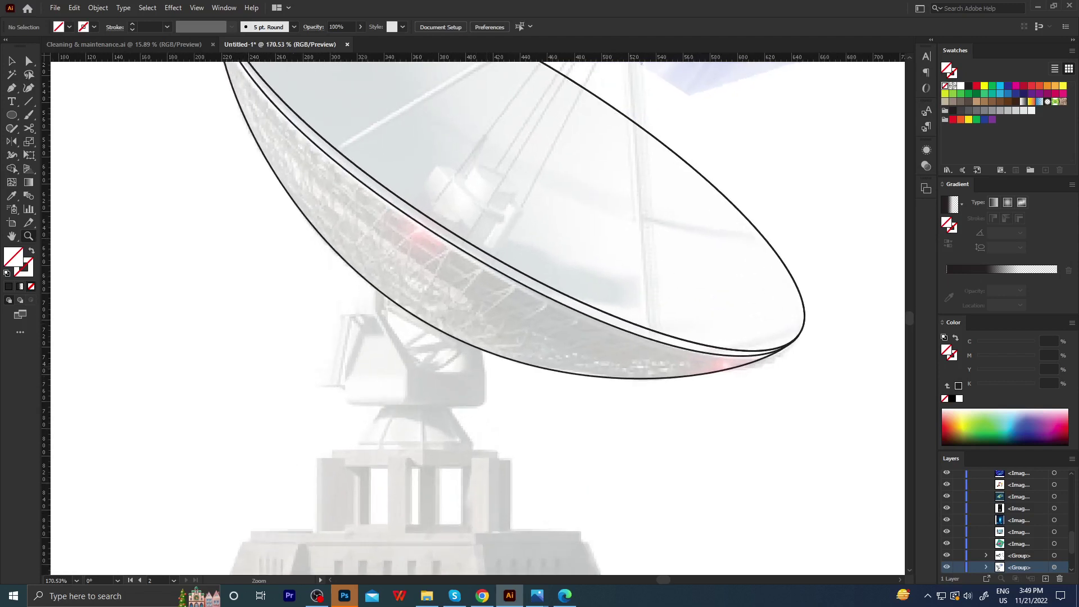
pyautogui.scroll(-2, 354, 368)
pyautogui.scroll(-1, 303, 363)
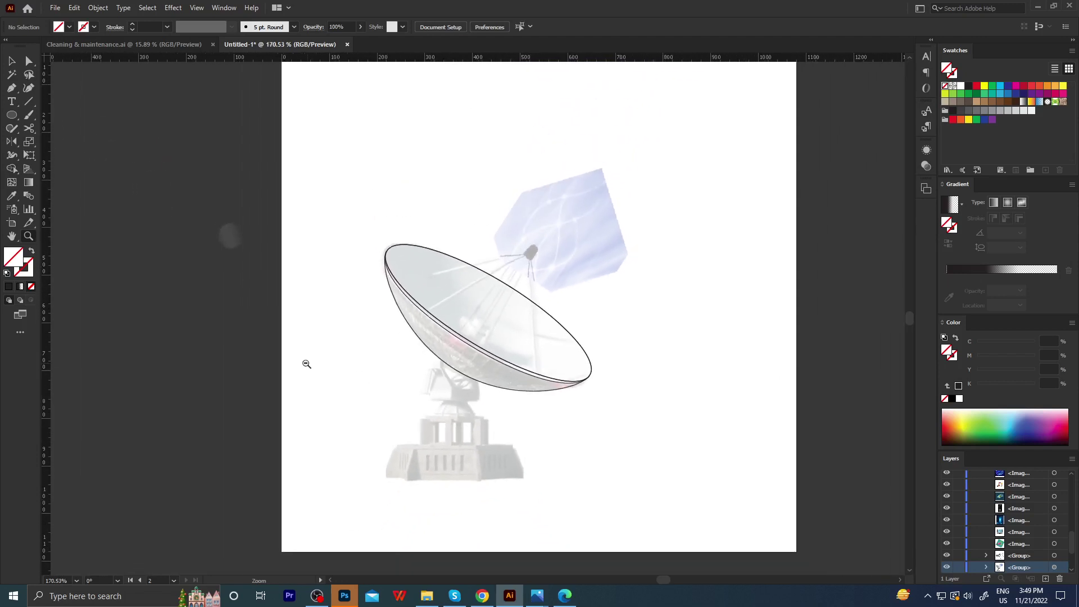
# Start a pen path on the dish's top rim with a corner point down in the bowl.
pyautogui.moveTo(303, 364)
pyautogui.mouseDown()
pyautogui.moveTo(360, 392)
pyautogui.moveTo(427, 389)
pyautogui.mouseUp()
pyautogui.moveTo(409, 274); pyautogui.dragTo(448, 361)
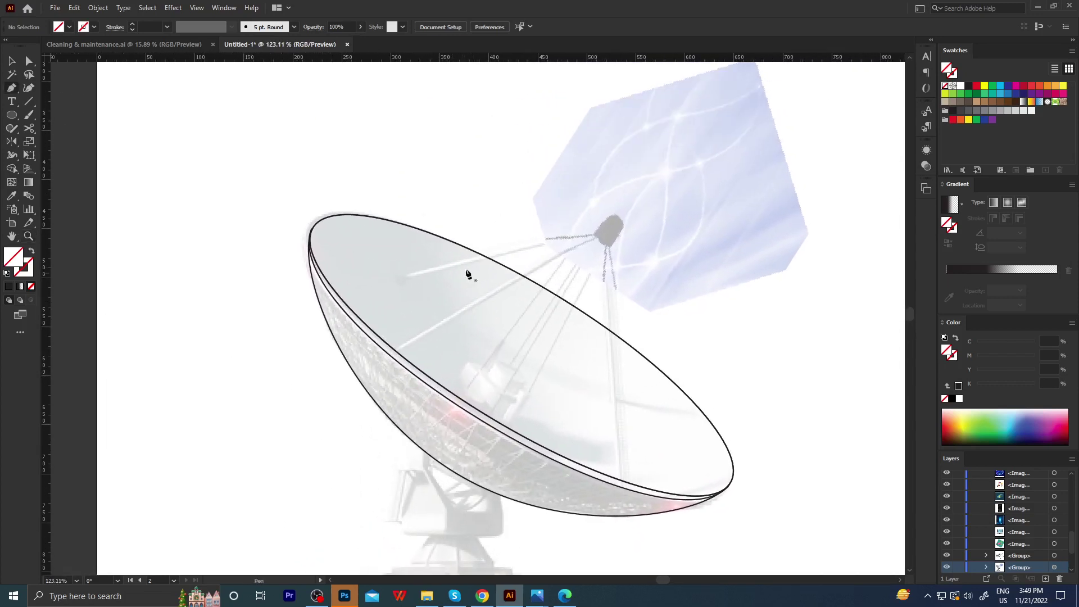
pyautogui.click(463, 247)
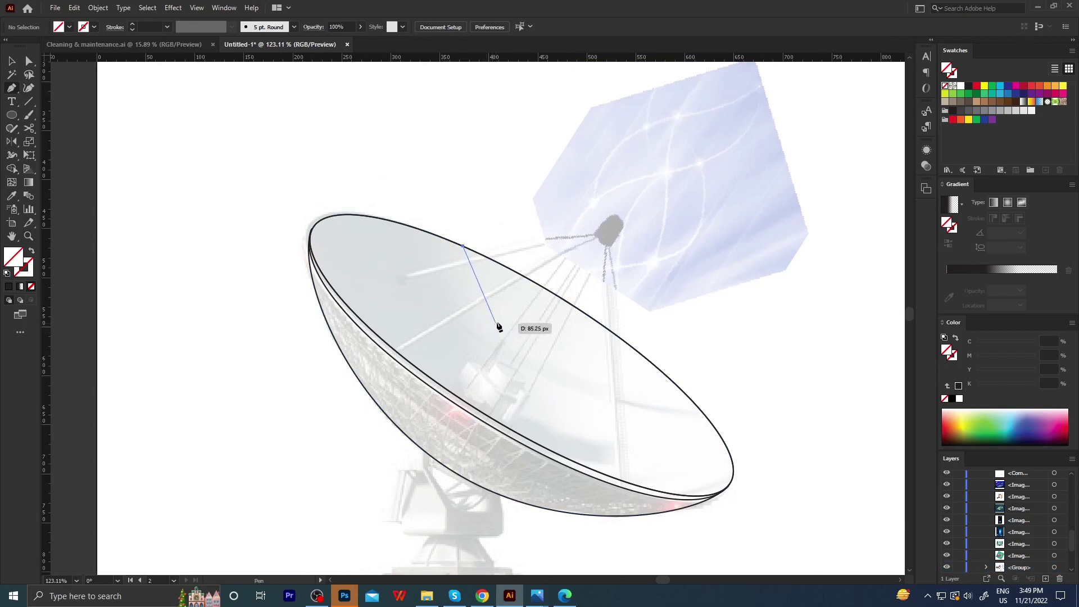
pyautogui.moveTo(470, 318)
pyautogui.mouseDown()
pyautogui.moveTo(464, 348)
pyautogui.moveTo(485, 326)
pyautogui.moveTo(471, 318)
pyautogui.mouseUp()
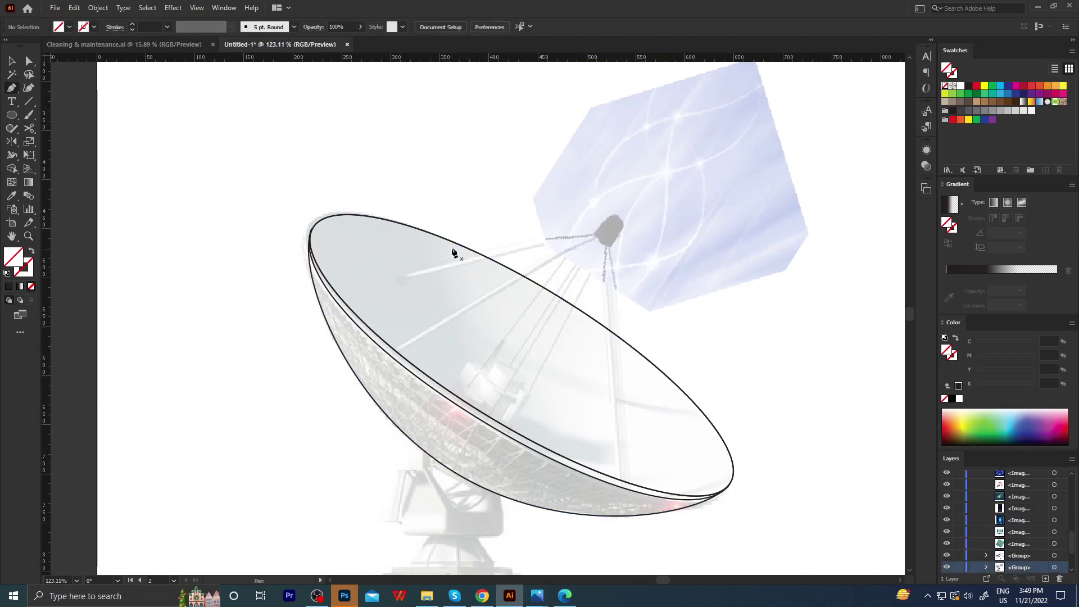
pyautogui.click(454, 241)
pyautogui.click(477, 318)
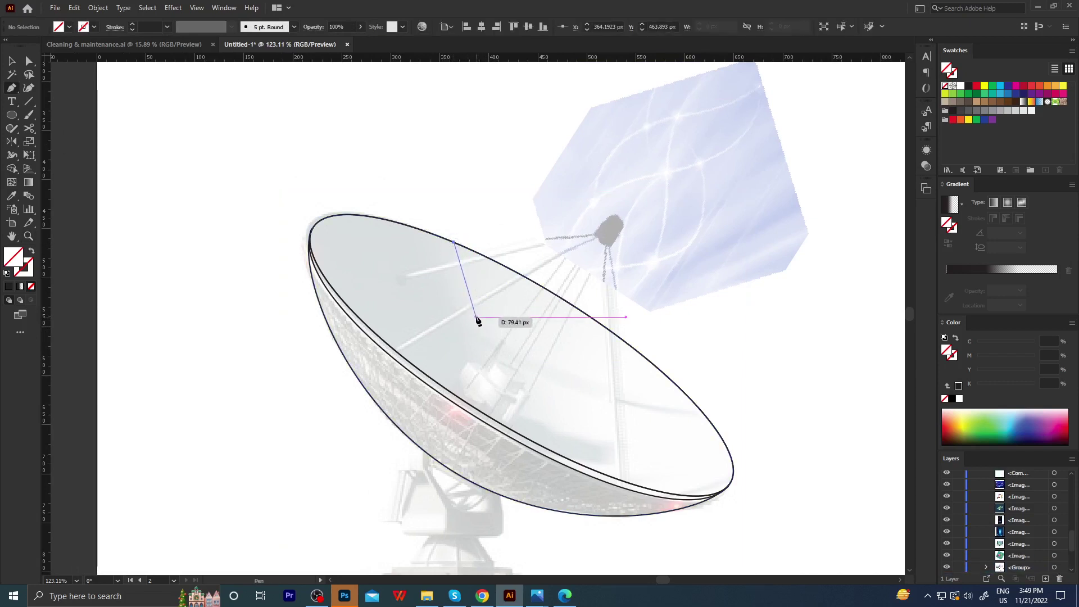
pyautogui.moveTo(474, 331); pyautogui.dragTo(473, 336)
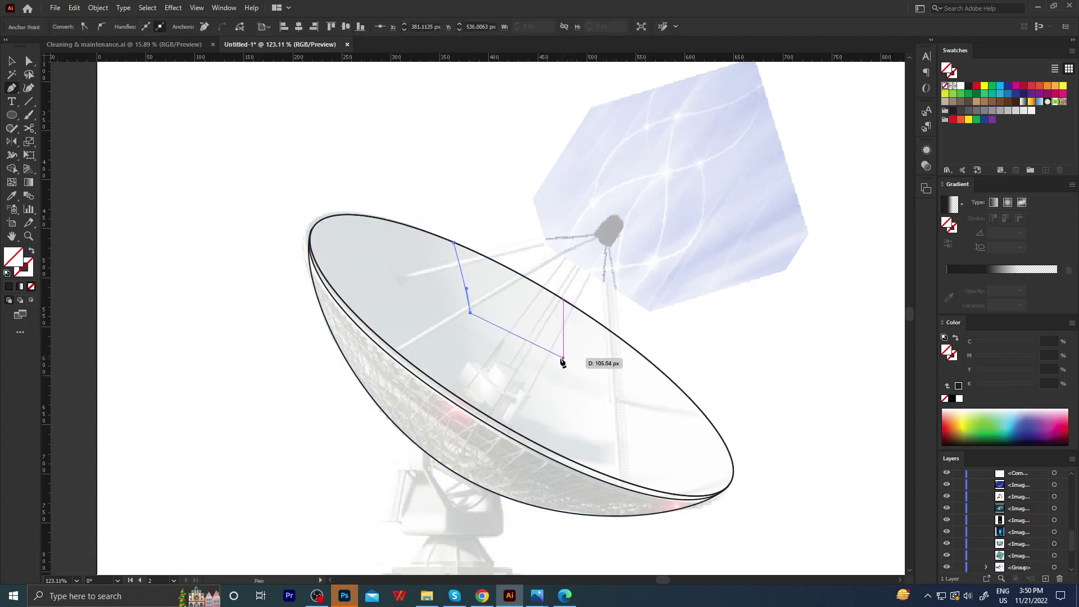
# Continue the path along the shading through a notch toward the lower rim.
pyautogui.moveTo(545, 360)
pyautogui.mouseDown()
pyautogui.moveTo(590, 377)
pyautogui.moveTo(467, 347)
pyautogui.mouseUp()
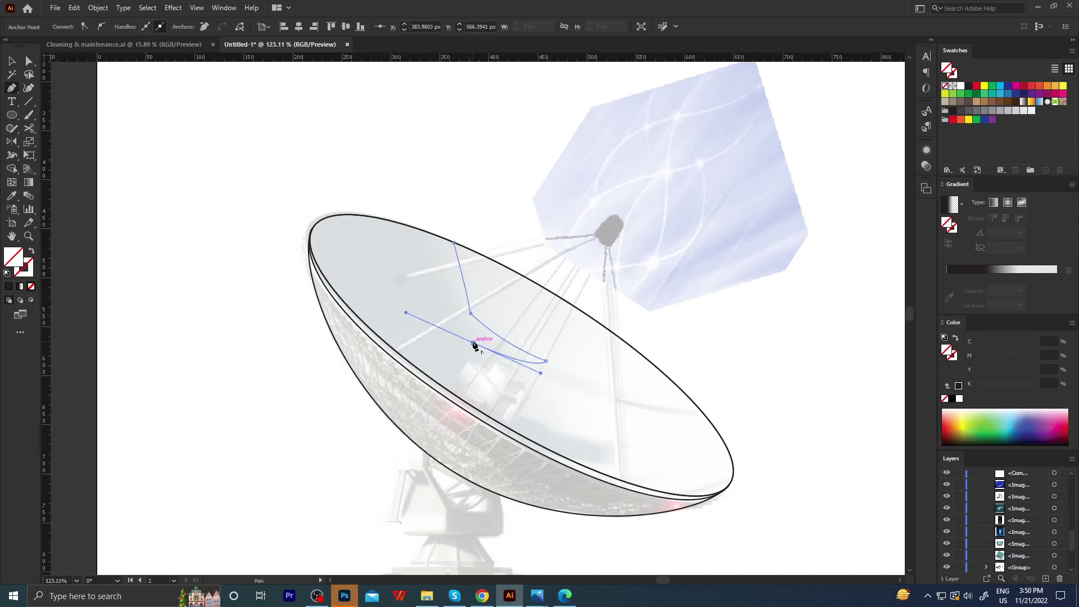
pyautogui.moveTo(540, 372); pyautogui.dragTo(470, 344)
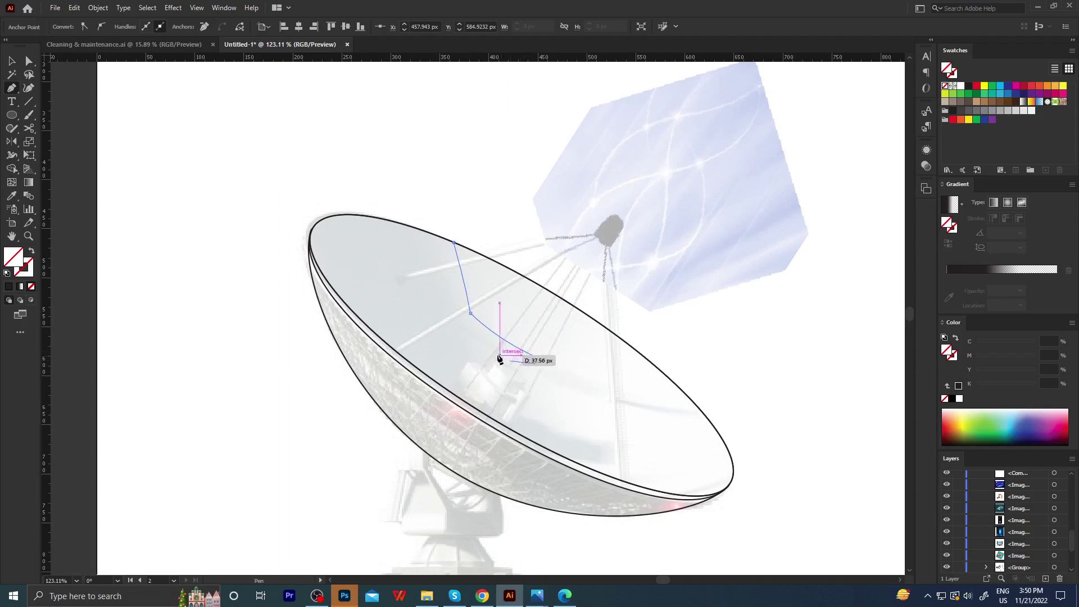
pyautogui.moveTo(495, 364); pyautogui.dragTo(501, 372)
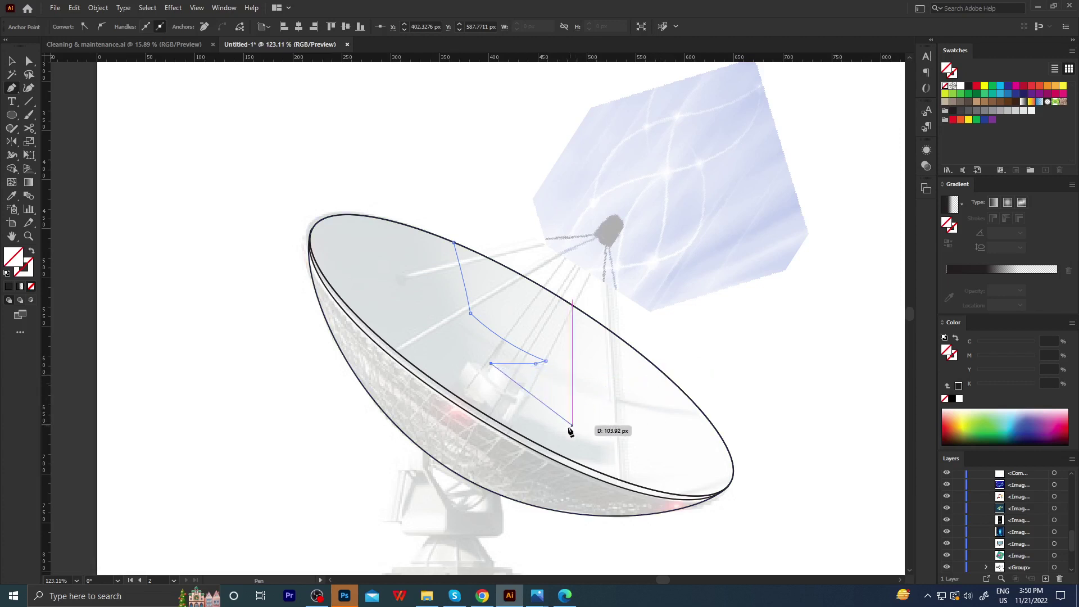
pyautogui.click(516, 414)
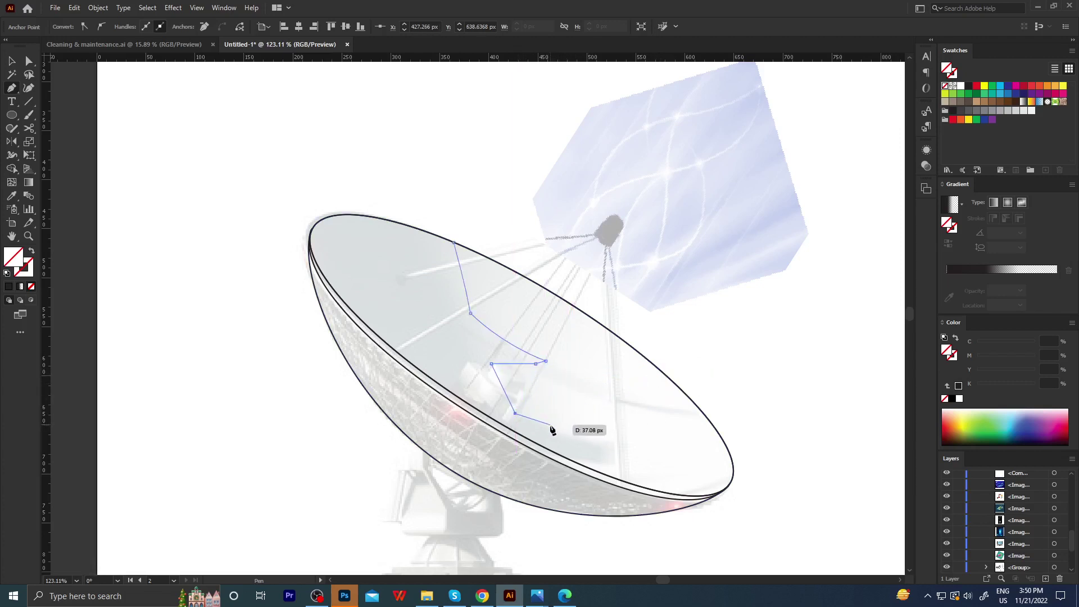
pyautogui.moveTo(550, 425); pyautogui.dragTo(664, 454)
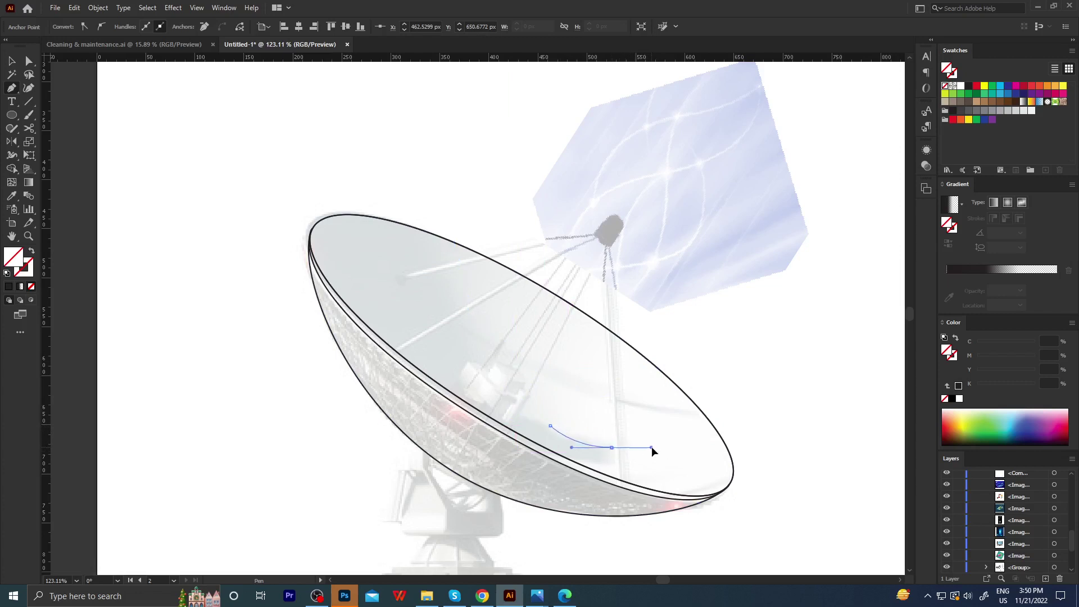
pyautogui.click(624, 461)
# Extend the pen path around outside the dish and close it at the top rim.
pyautogui.click(551, 451)
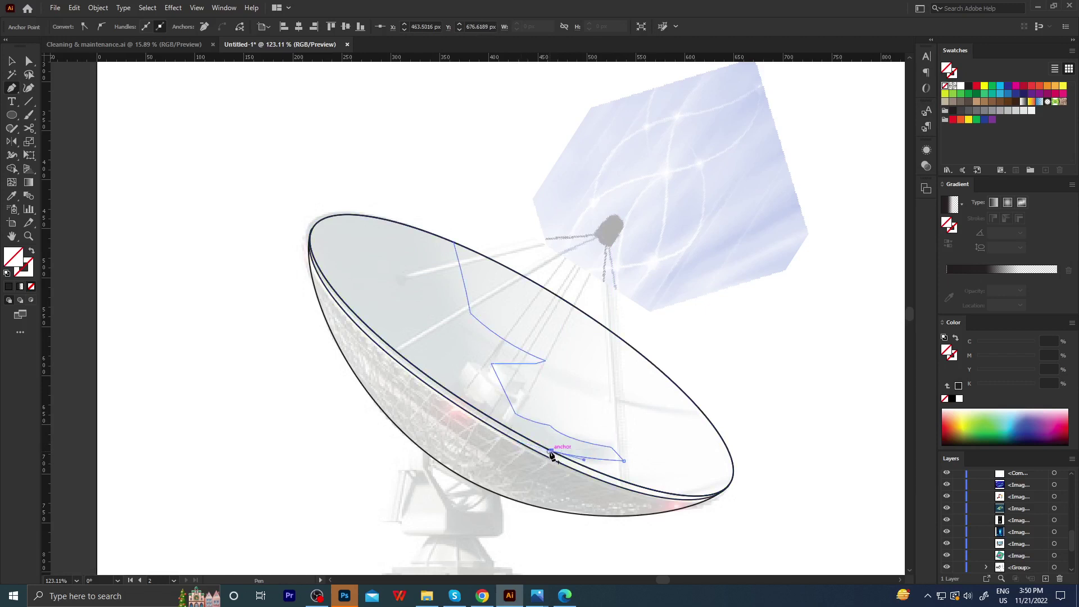
pyautogui.click(324, 351)
pyautogui.click(290, 263)
pyautogui.click(331, 182)
pyautogui.click(373, 170)
pyautogui.click(427, 185)
pyautogui.click(437, 197)
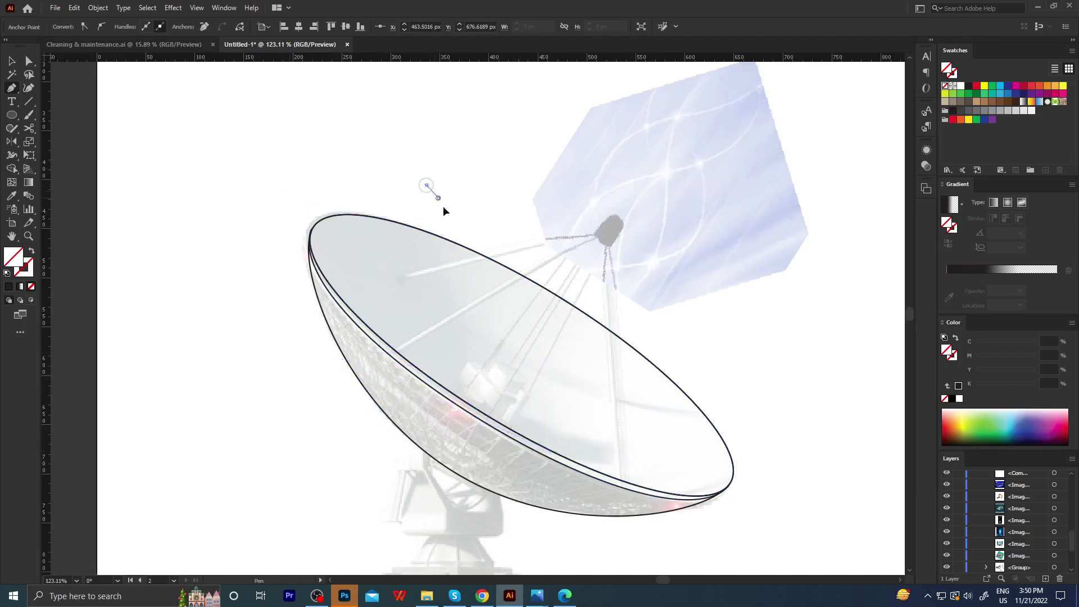
pyautogui.click(454, 242)
# Trim the closed path with the dish ellipse in Shape Builder, deleting the outside part.
pyautogui.press('v')
pyautogui.click(483, 255)
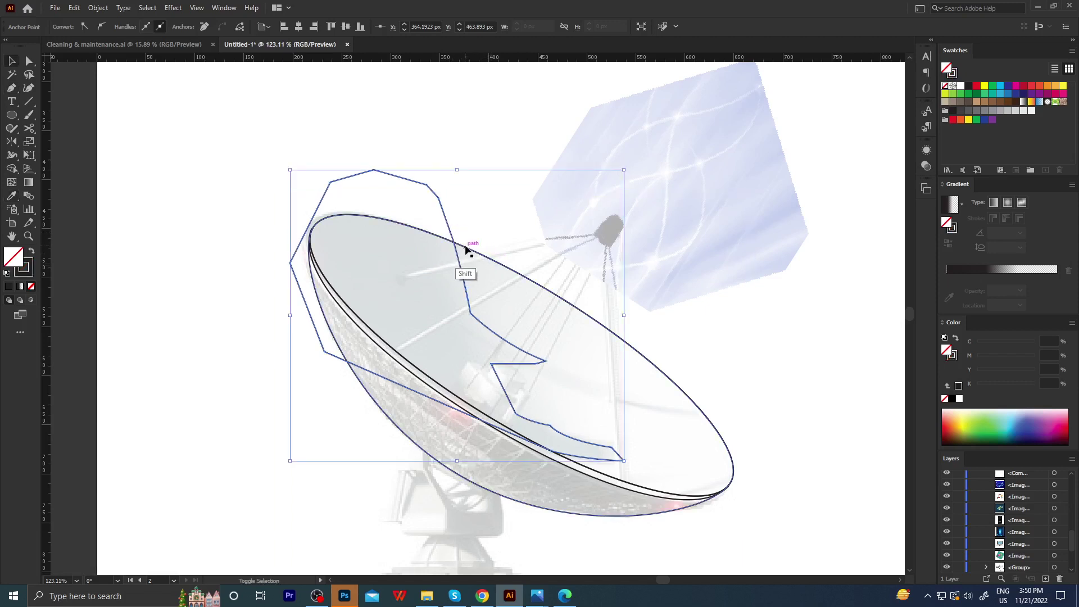
pyautogui.keyDown('shift'); pyautogui.click(418, 218); pyautogui.keyUp('shift')
pyautogui.hotkey('shift', 'm')
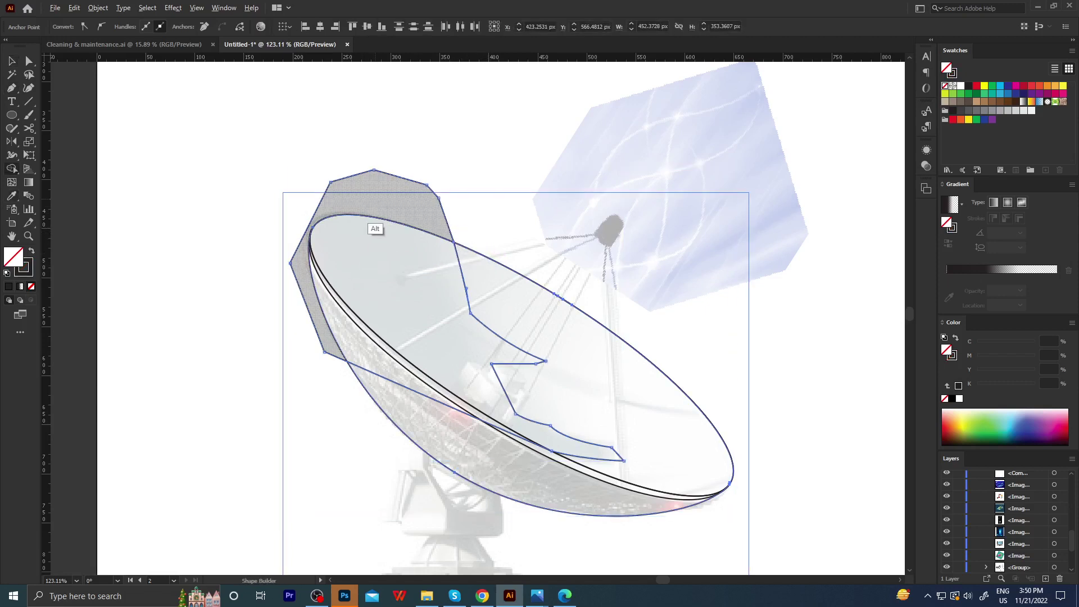
pyautogui.keyDown('alt'); pyautogui.click(371, 216); pyautogui.keyUp('alt')
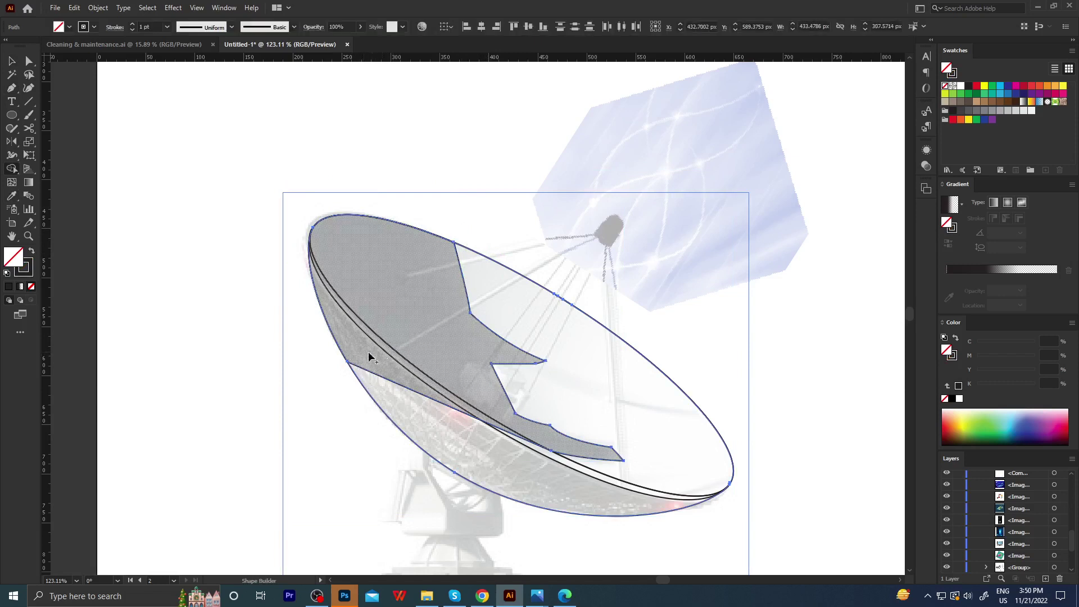
pyautogui.press('v')
pyautogui.click(289, 354)
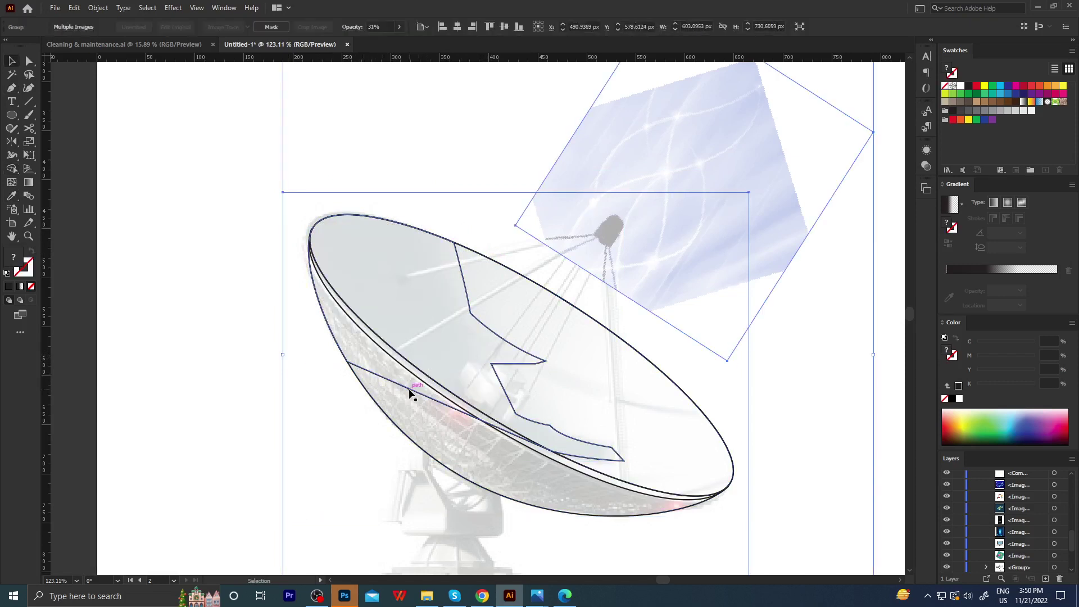
pyautogui.click(408, 392)
pyautogui.click(422, 382)
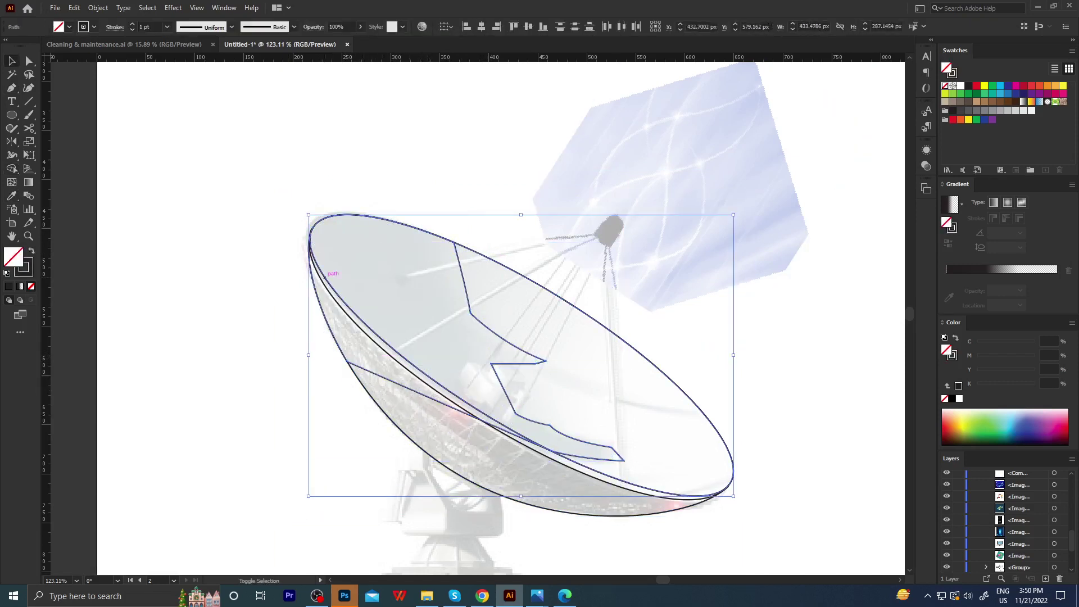
# Round the shadow shape's upper, notch and lower corners, and shift a lower-edge point right.
pyautogui.press('a')
pyautogui.click(309, 355)
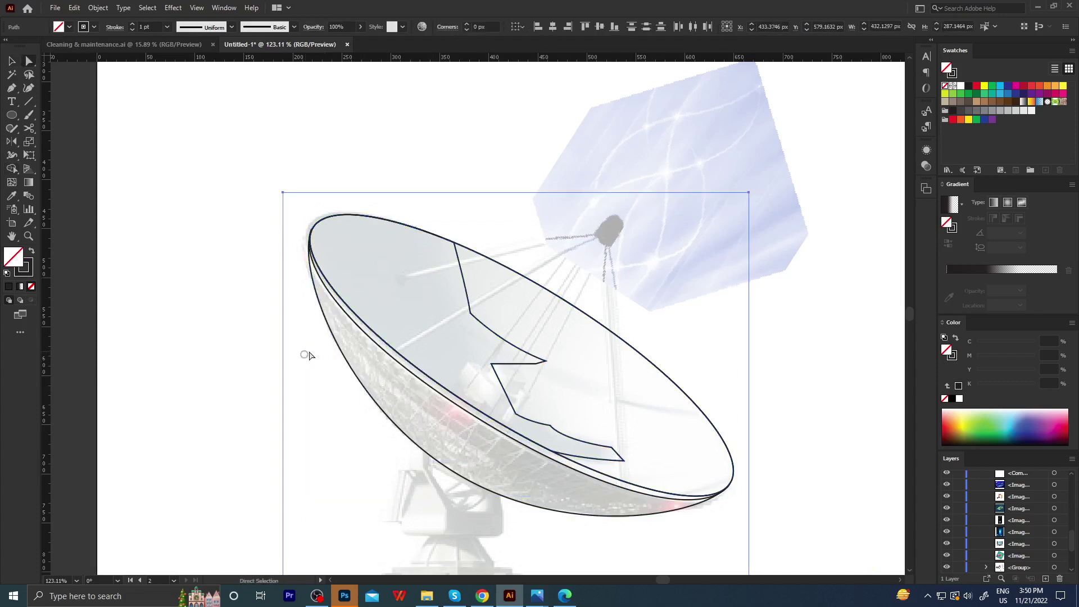
pyautogui.click(470, 312)
pyautogui.moveTo(480, 306)
pyautogui.mouseDown()
pyautogui.moveTo(562, 278)
pyautogui.moveTo(512, 304)
pyautogui.mouseUp()
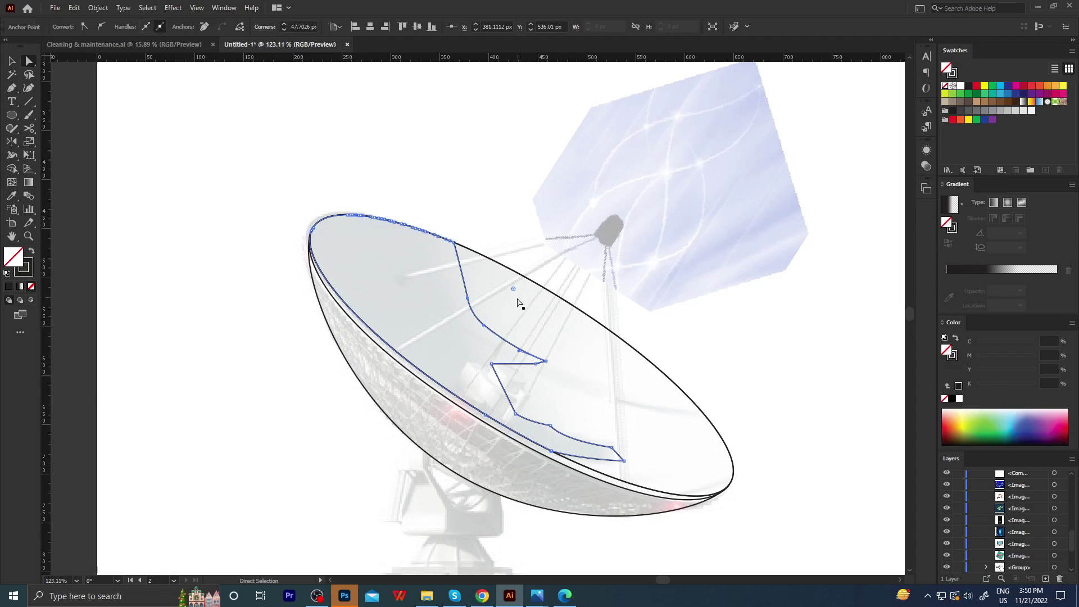
pyautogui.click(492, 366)
pyautogui.moveTo(493, 367); pyautogui.dragTo(530, 403)
pyautogui.click(516, 414)
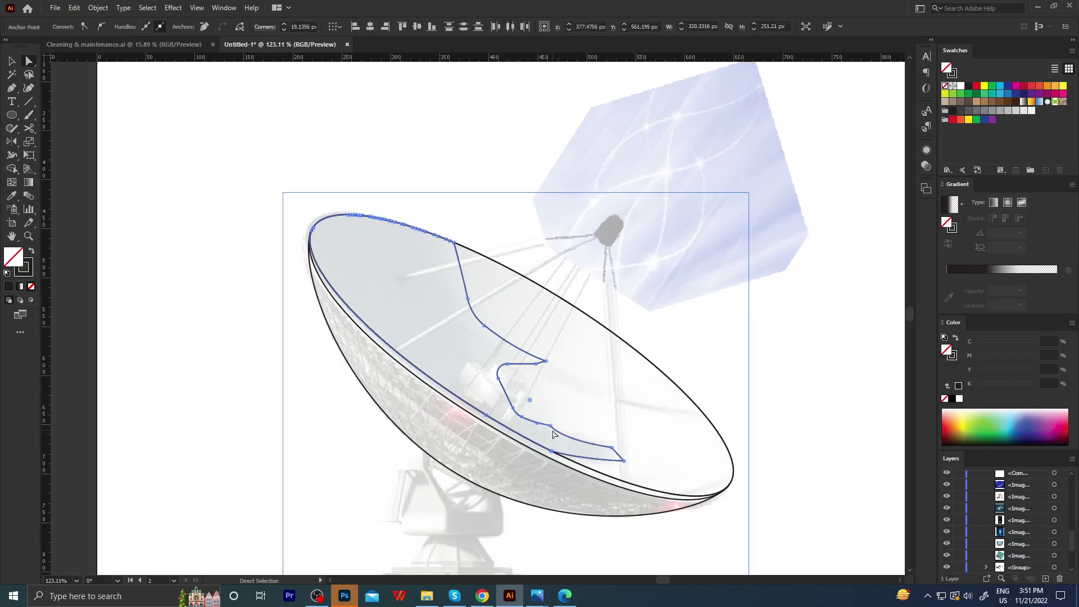
pyautogui.click(559, 453)
pyautogui.moveTo(559, 452); pyautogui.dragTo(582, 458)
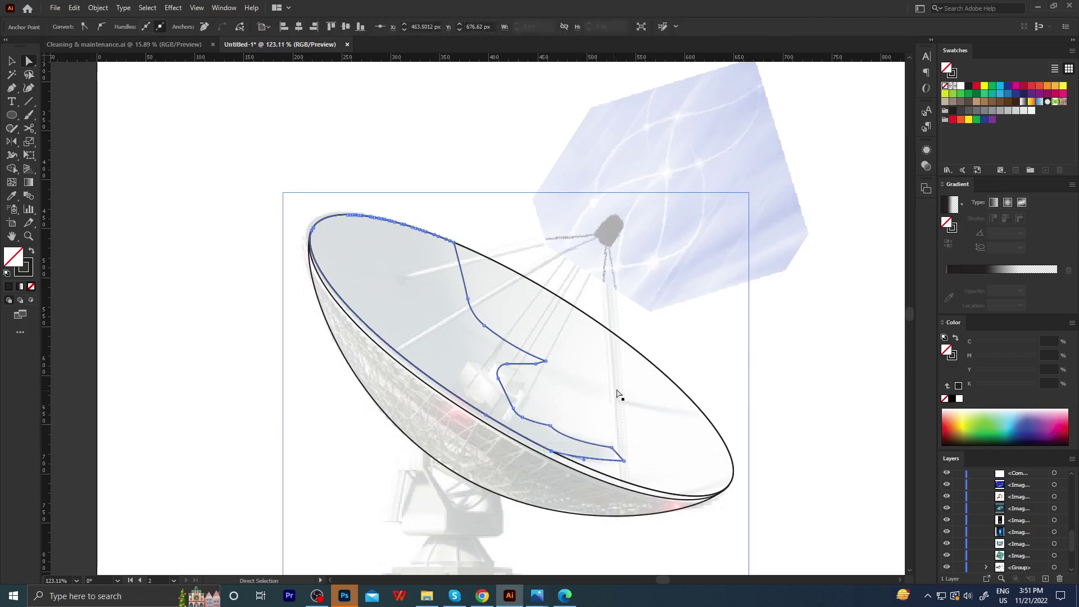
pyautogui.click(660, 356)
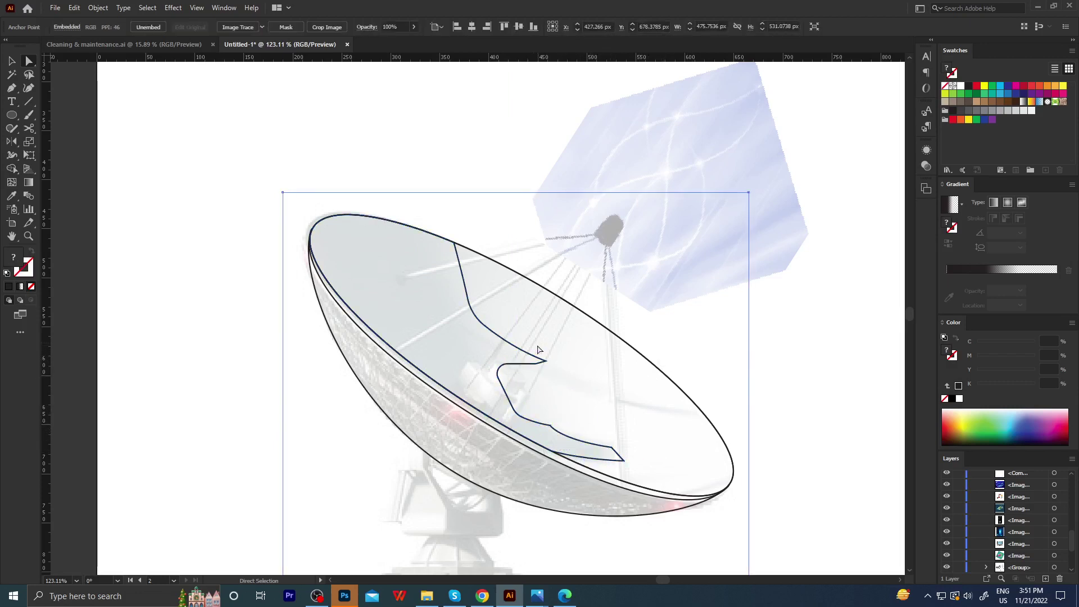
# Zoom in on the dish notch and reshape its tip and surrounding anchors.
pyautogui.press('z')
pyautogui.click(515, 335)
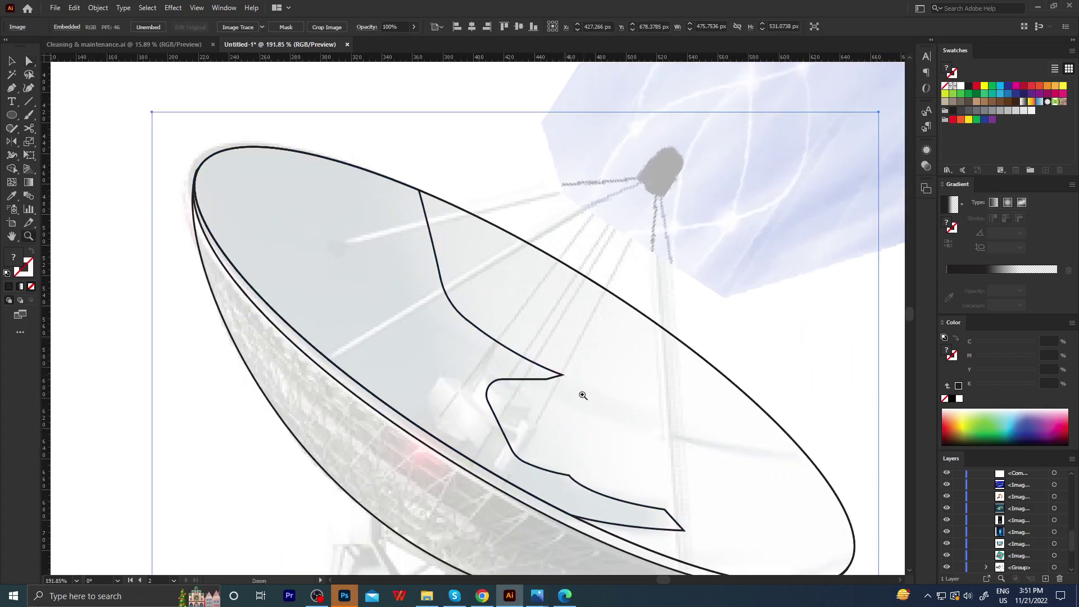
pyautogui.click(583, 395)
pyautogui.press('a')
pyautogui.click(562, 374)
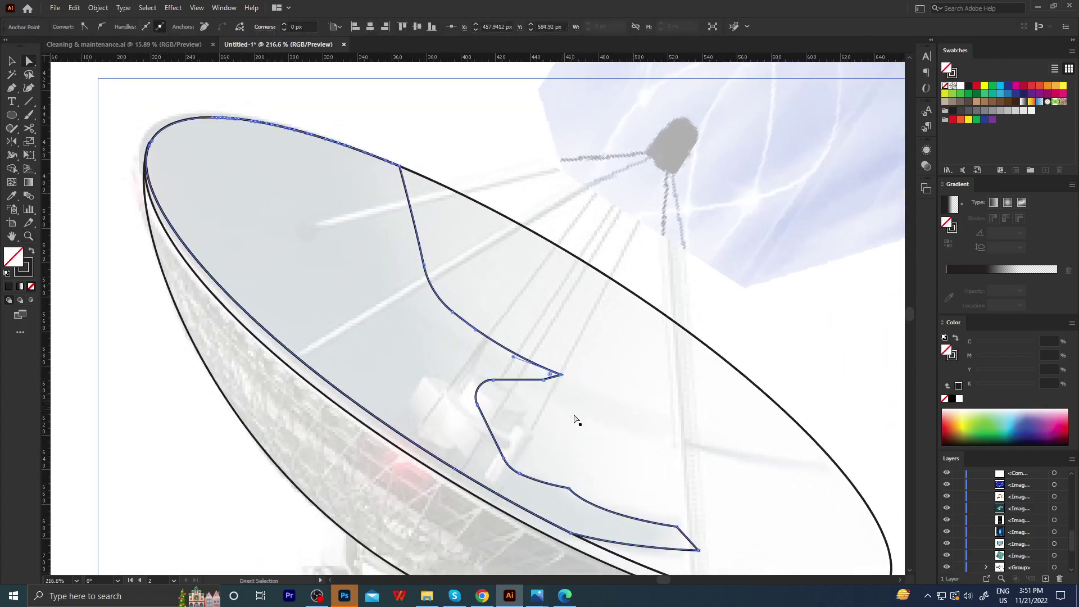
pyautogui.moveTo(544, 386); pyautogui.dragTo(678, 434)
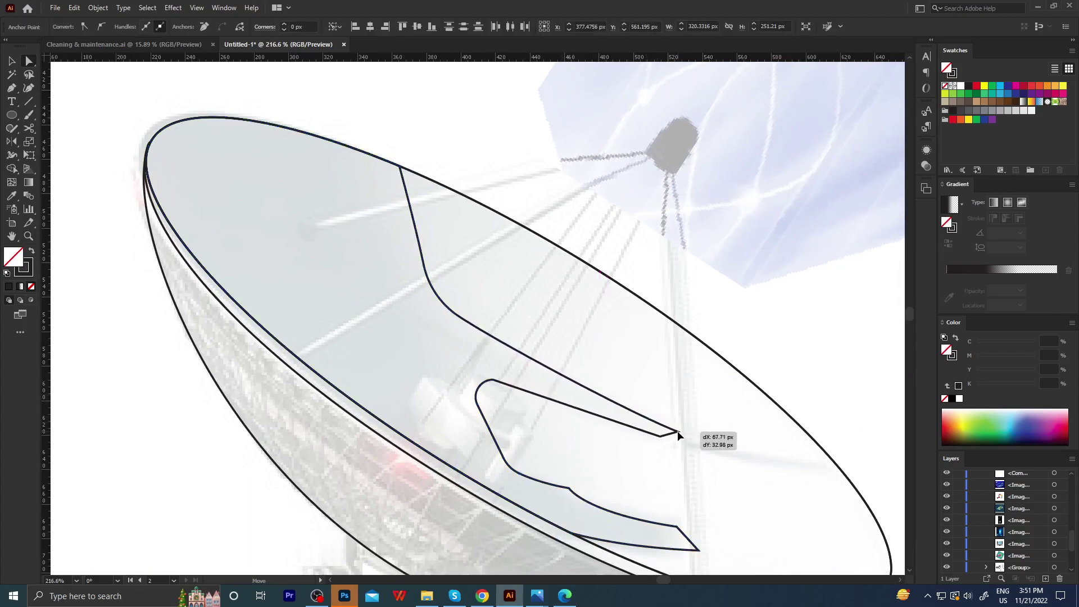
pyautogui.moveTo(678, 434); pyautogui.dragTo(680, 429)
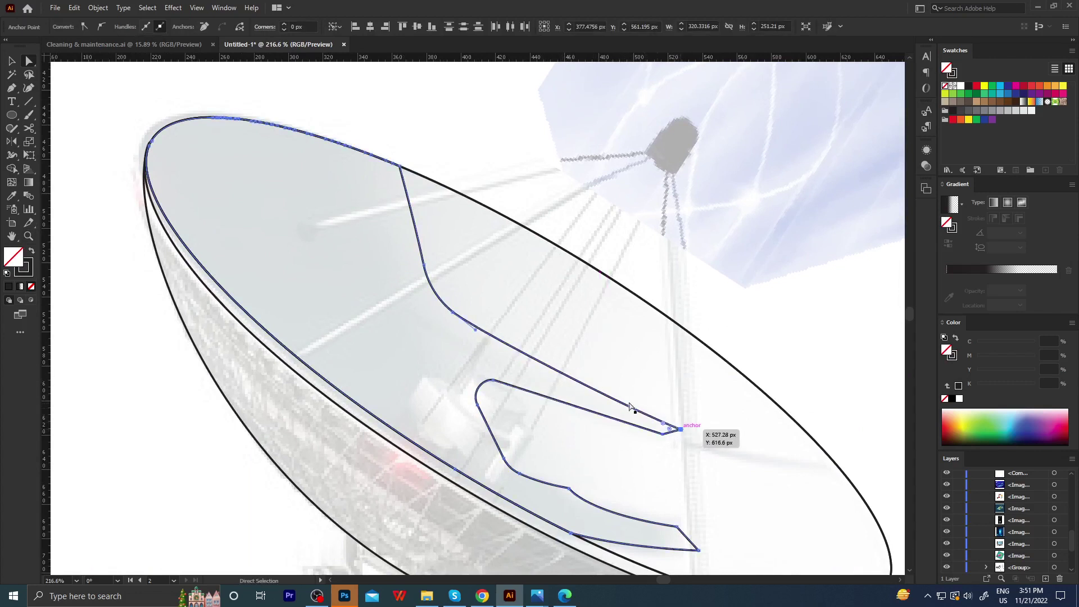
pyautogui.moveTo(475, 330); pyautogui.dragTo(544, 379)
pyautogui.click(493, 376)
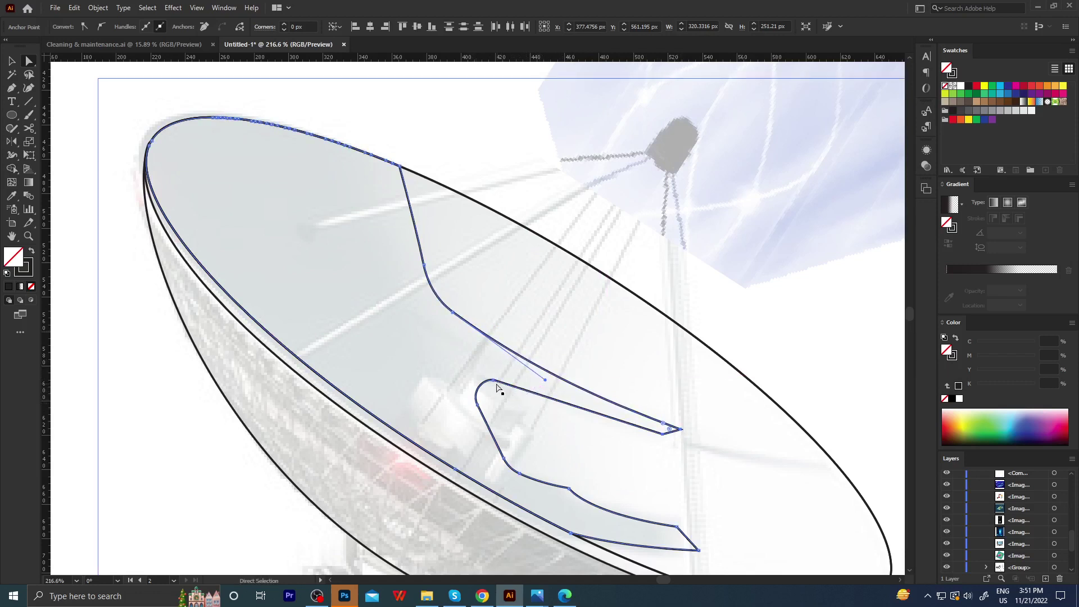
pyautogui.moveTo(494, 383)
pyautogui.mouseDown()
pyautogui.moveTo(477, 410)
pyautogui.moveTo(445, 347)
pyautogui.moveTo(478, 401)
pyautogui.moveTo(352, 413)
pyautogui.moveTo(448, 427)
pyautogui.mouseUp()
# Adjust the upper inner curve's anchor and handle, then round its corner.
pyautogui.press('a')
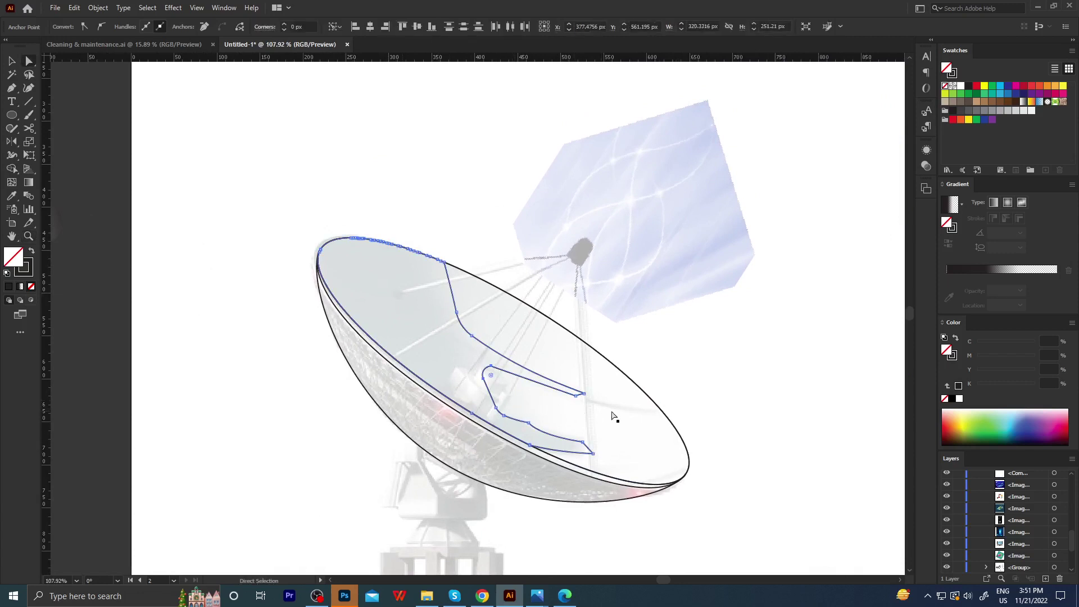
pyautogui.scroll(2, 468, 319)
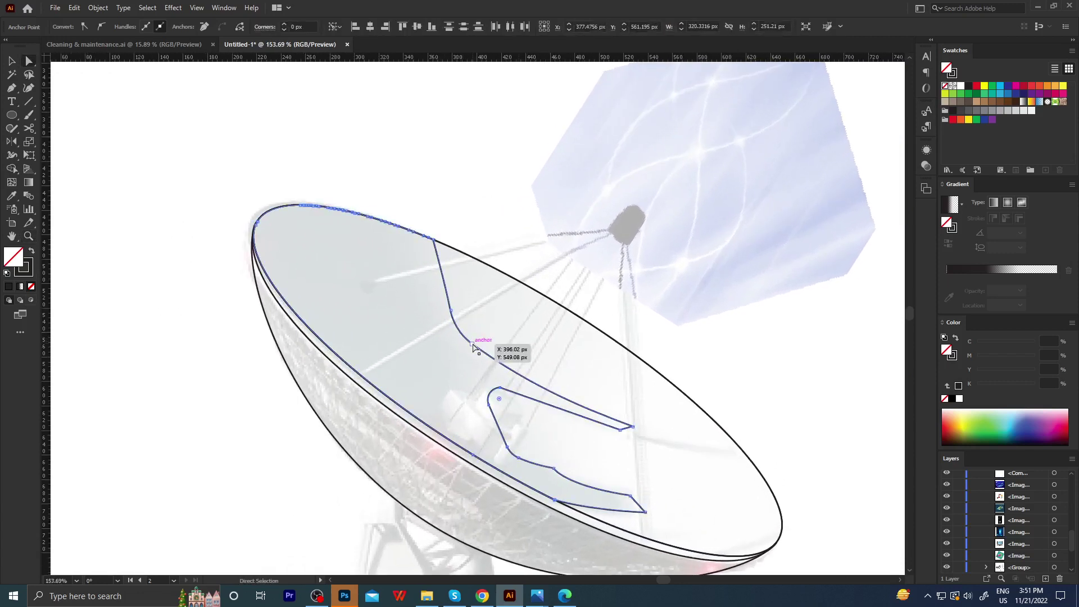
pyautogui.moveTo(473, 347)
pyautogui.mouseDown()
pyautogui.moveTo(455, 333)
pyautogui.moveTo(517, 296)
pyautogui.mouseUp()
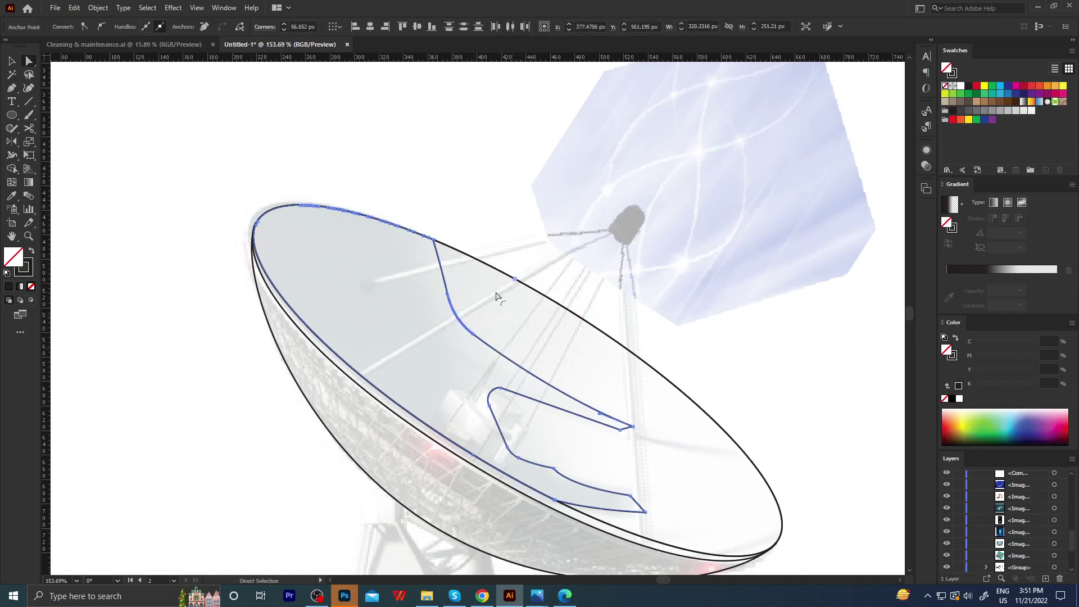
pyautogui.moveTo(523, 374); pyautogui.dragTo(505, 358)
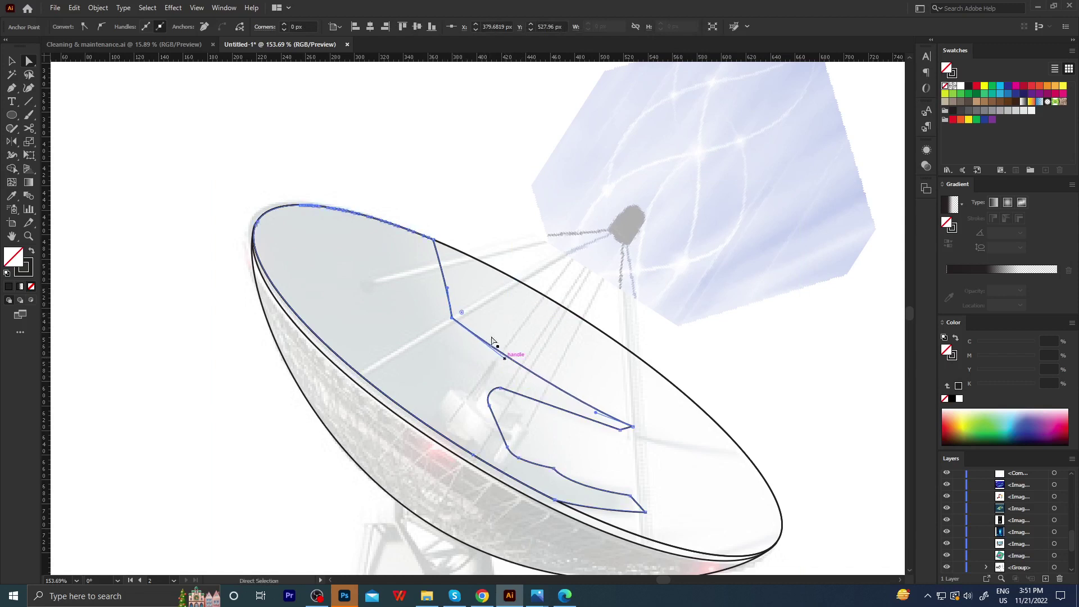
pyautogui.moveTo(462, 313)
pyautogui.mouseDown()
pyautogui.moveTo(506, 277)
pyautogui.moveTo(587, 251)
pyautogui.moveTo(322, 382)
pyautogui.mouseUp()
# Give the dish's inner highlight outlines a 0.25 pt stroke weight from the Control bar.
pyautogui.click(515, 277)
pyautogui.press('z')
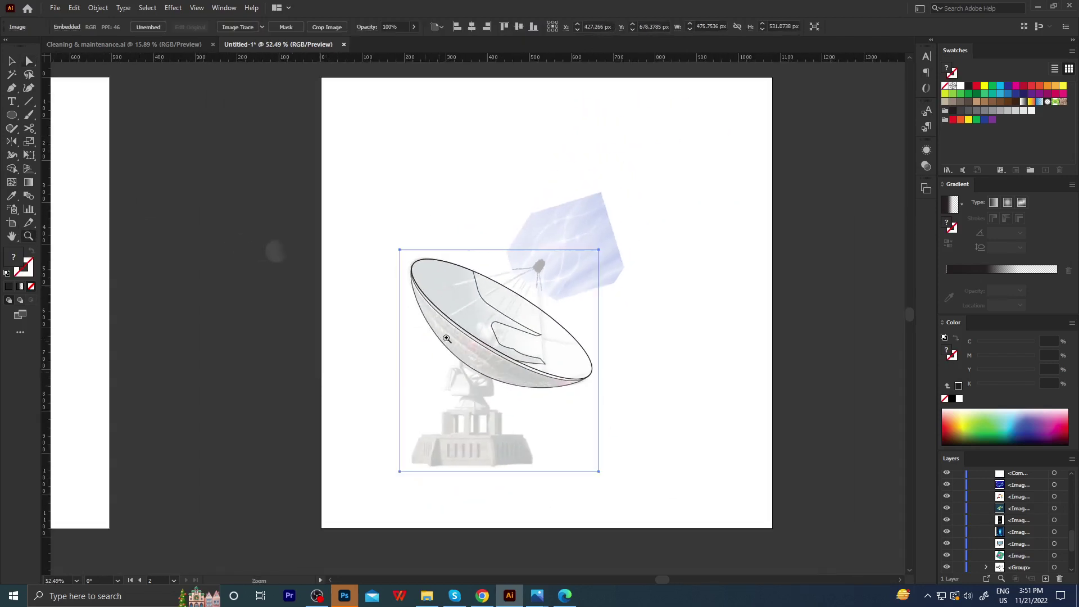
pyautogui.moveTo(446, 337); pyautogui.dragTo(594, 437)
pyautogui.press('a')
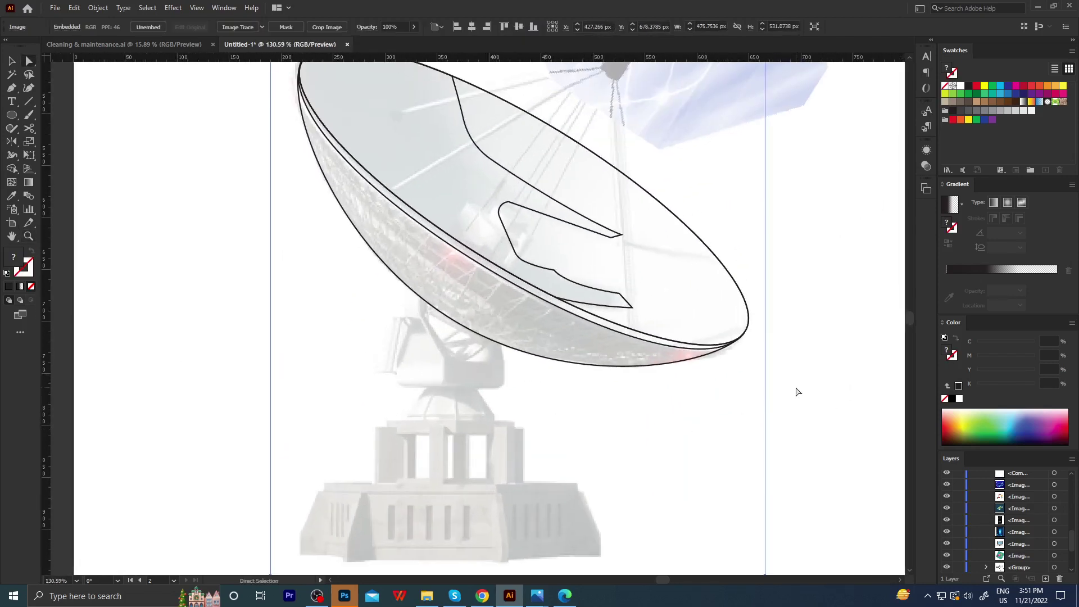
pyautogui.click(796, 391)
pyautogui.press('z')
pyautogui.moveTo(581, 380)
pyautogui.mouseDown()
pyautogui.moveTo(530, 241)
pyautogui.moveTo(574, 294)
pyautogui.mouseUp()
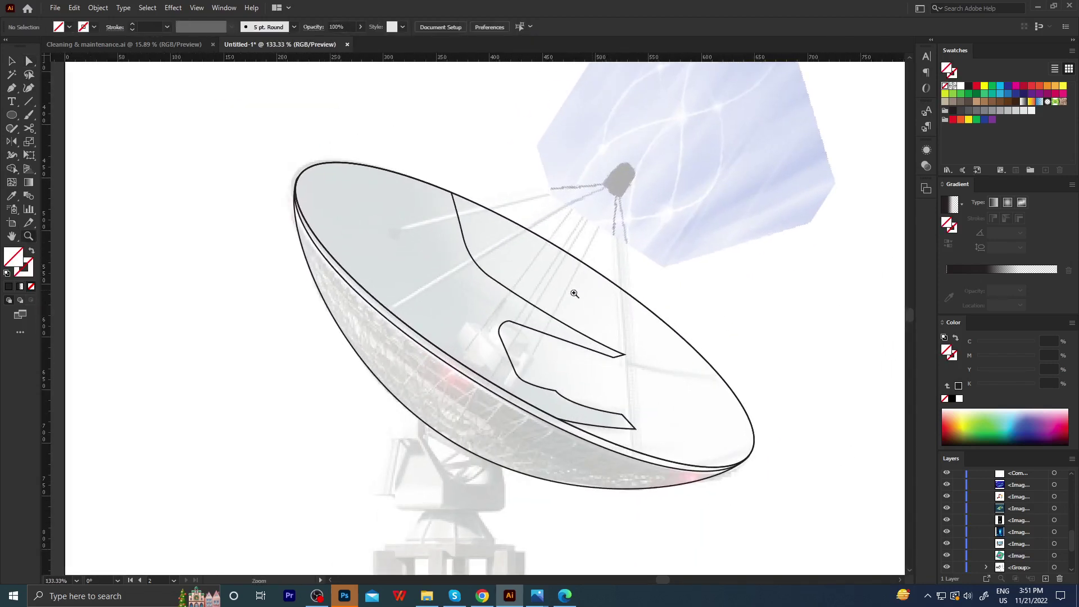
pyautogui.scroll(2, 492, 370)
pyautogui.click(505, 366)
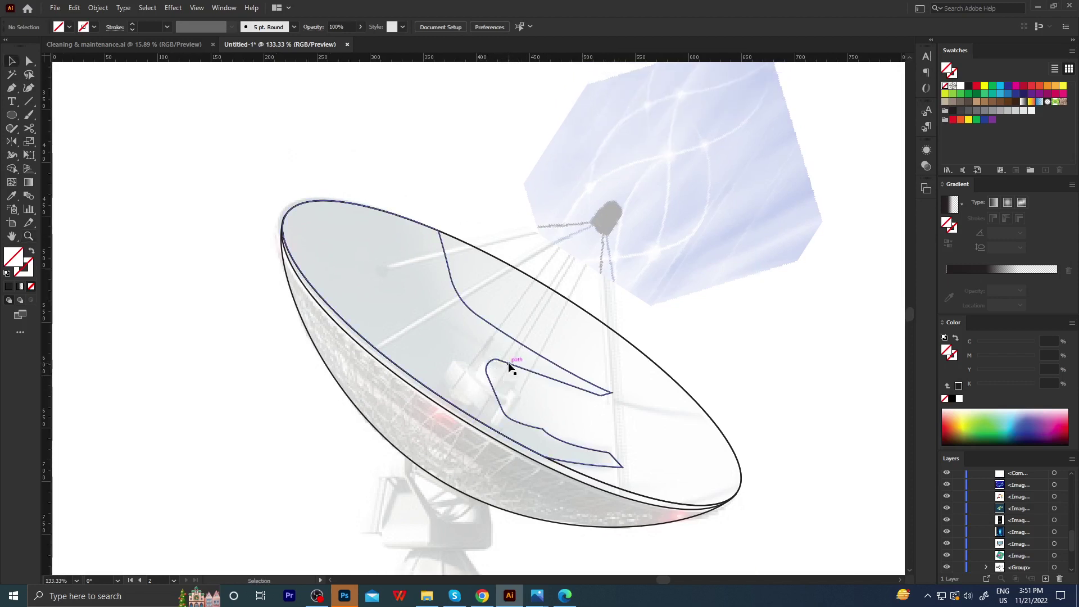
pyautogui.click(167, 27)
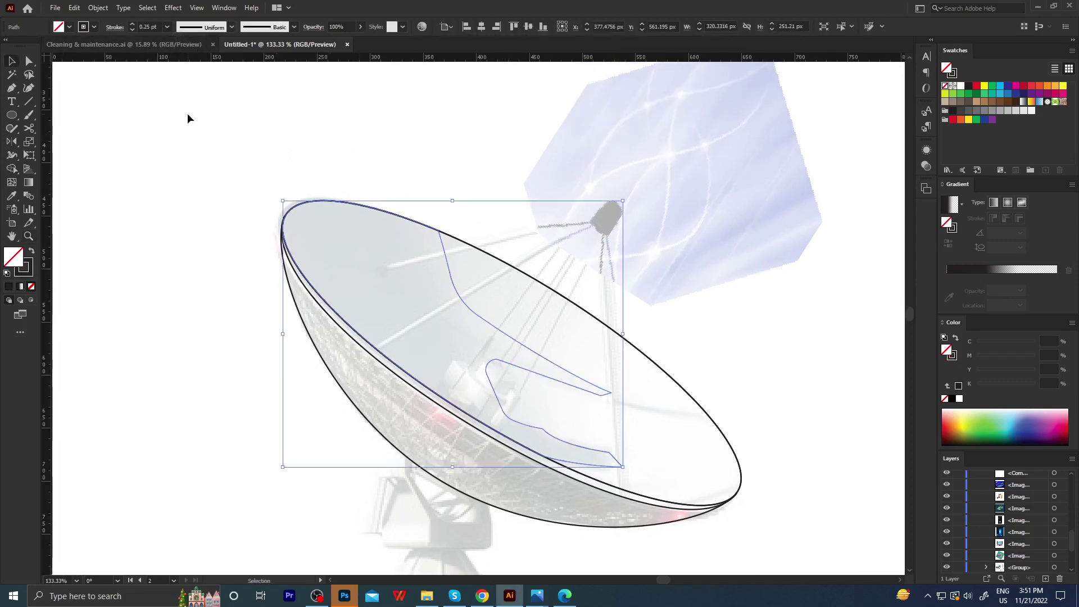
pyautogui.click(187, 115)
pyautogui.press('z')
pyautogui.moveTo(405, 291)
pyautogui.mouseDown()
pyautogui.moveTo(373, 291)
pyautogui.moveTo(404, 292)
pyautogui.mouseUp()
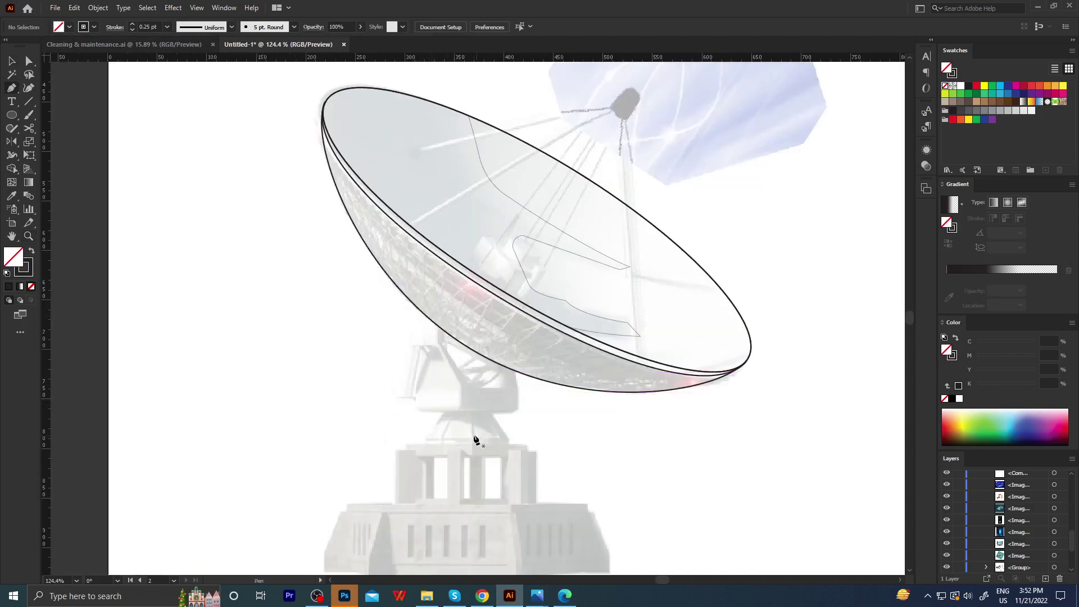
# Zoom in on the yoke and draw the small closed left yoke block.
pyautogui.moveTo(464, 446); pyautogui.dragTo(448, 385)
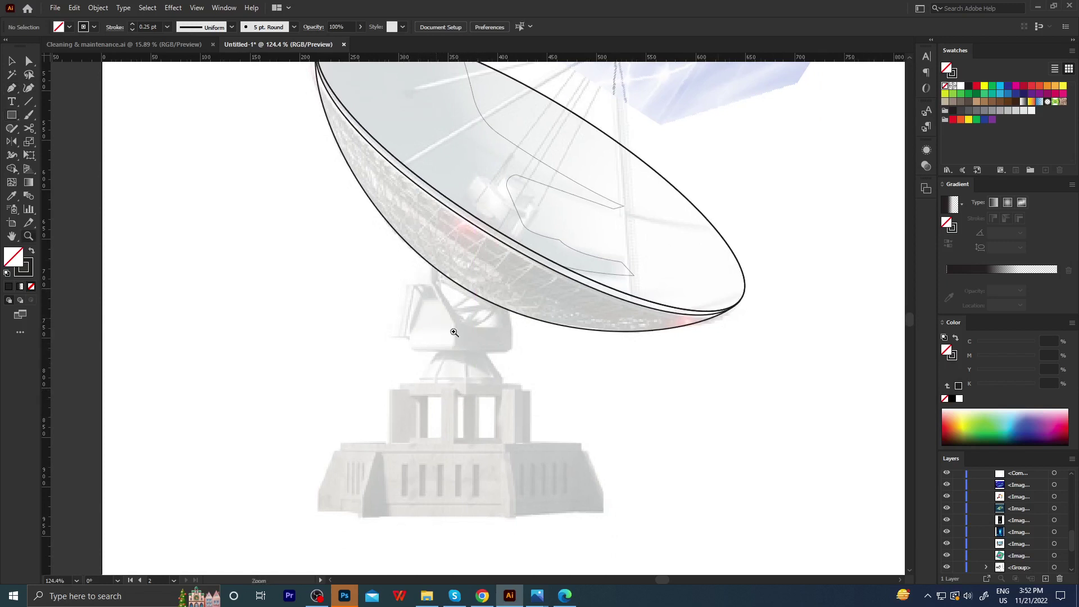
pyautogui.moveTo(454, 333); pyautogui.dragTo(497, 352)
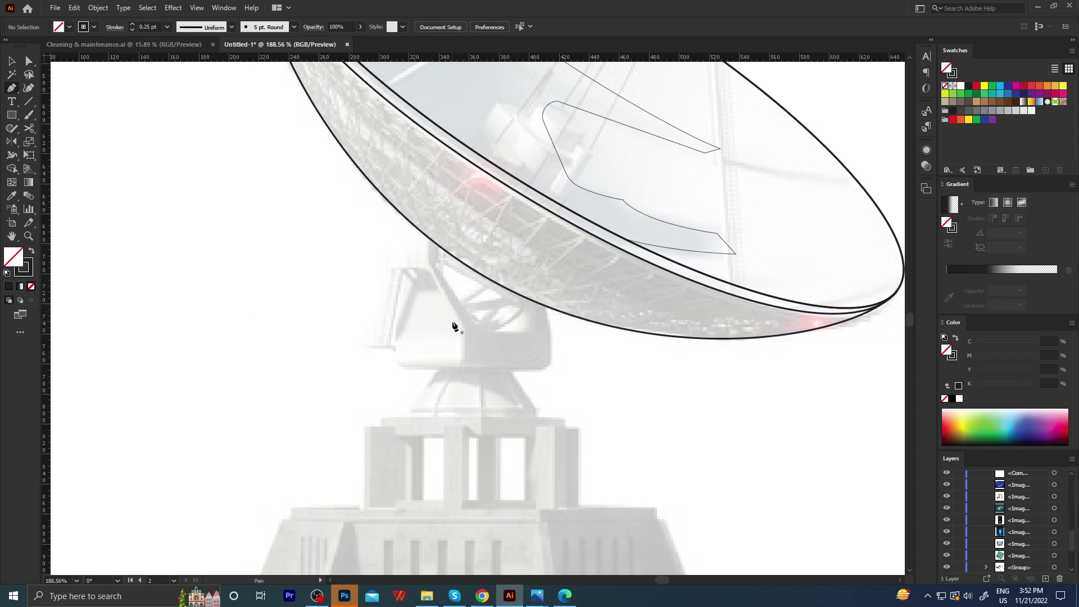
pyautogui.click(440, 289)
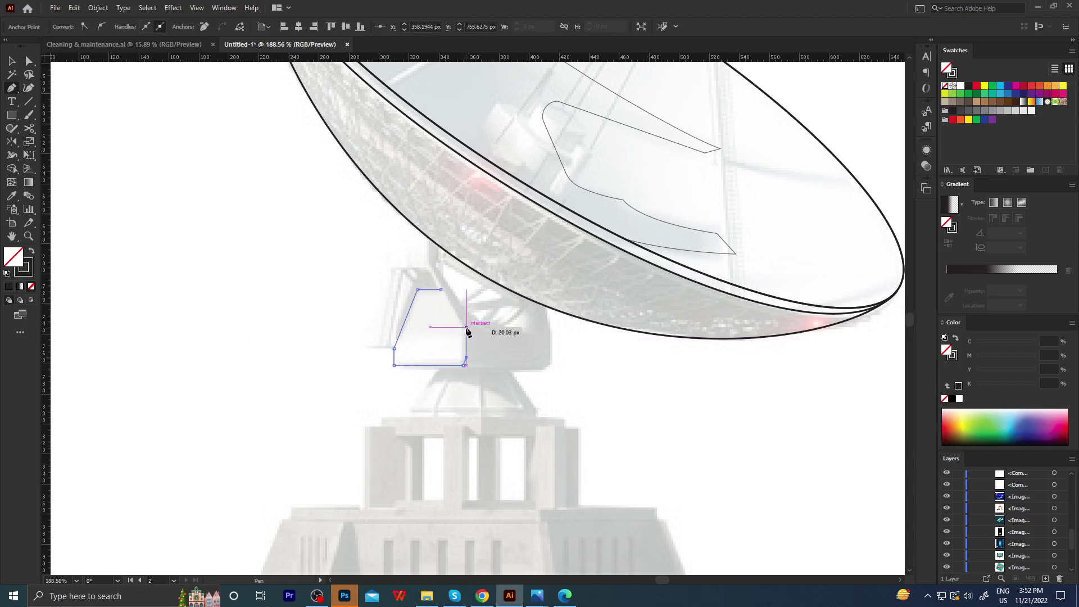
pyautogui.click(466, 327)
pyautogui.click(442, 290)
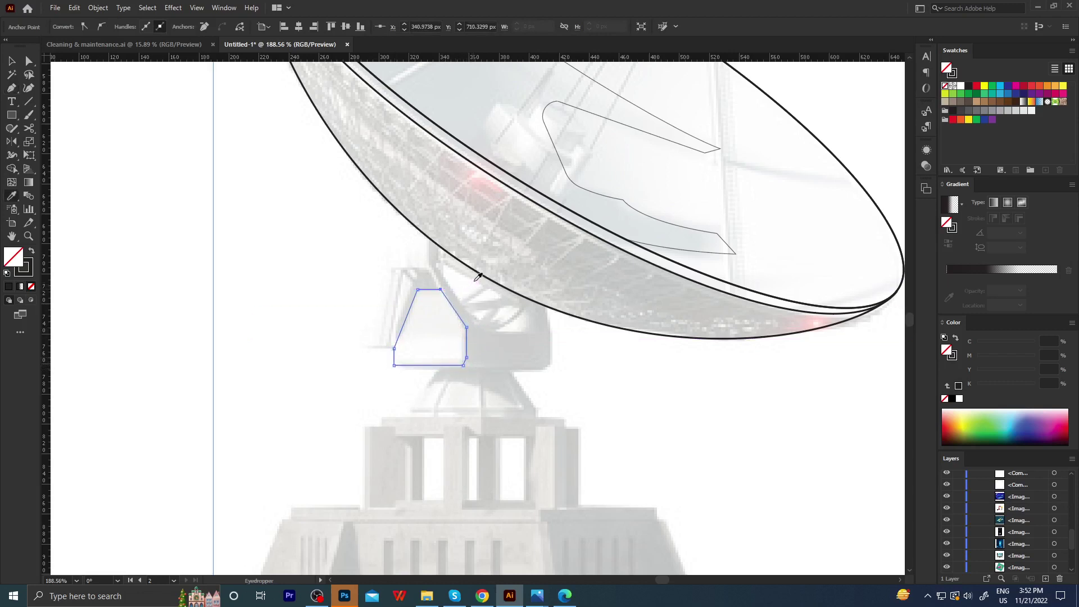
pyautogui.keyDown('ctrl'); pyautogui.click(484, 268); pyautogui.keyUp('ctrl')
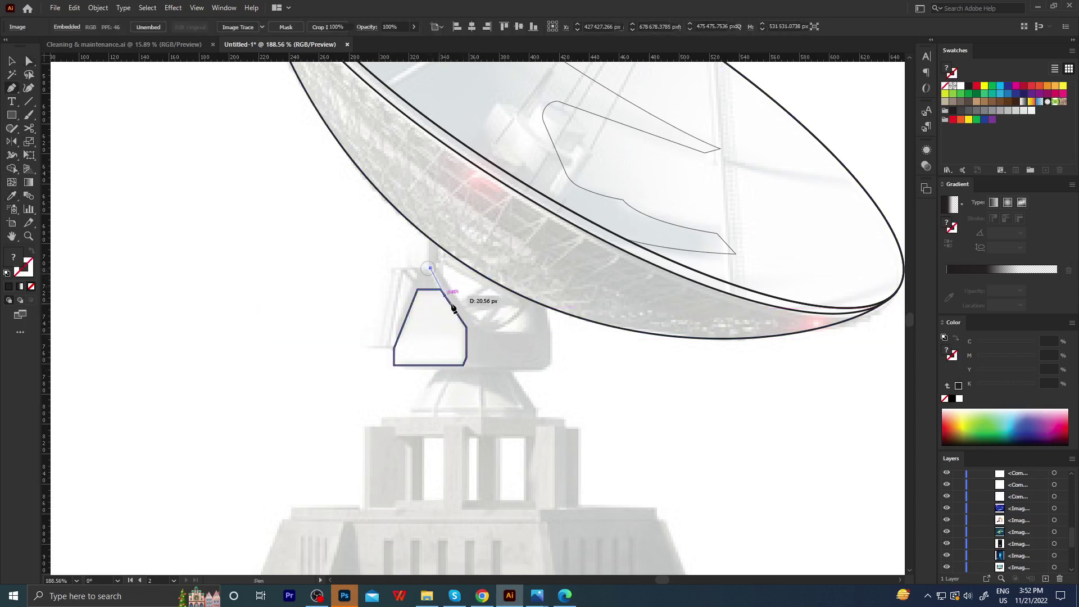
# Trace the closed yoke body beside the block, following the dish's lower rim.
pyautogui.click(427, 270)
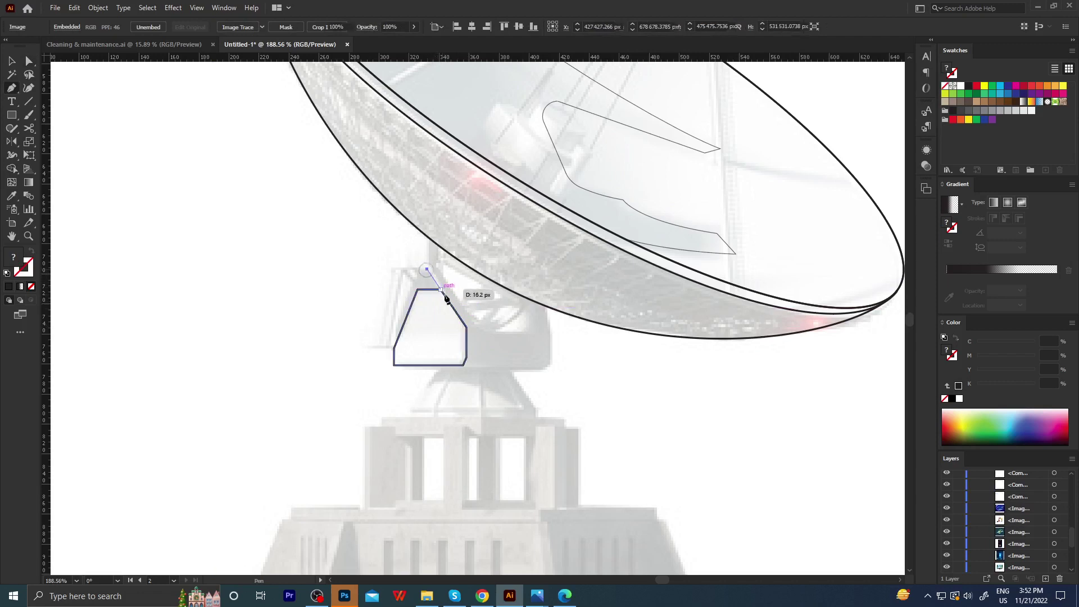
pyautogui.click(466, 325)
pyautogui.click(467, 360)
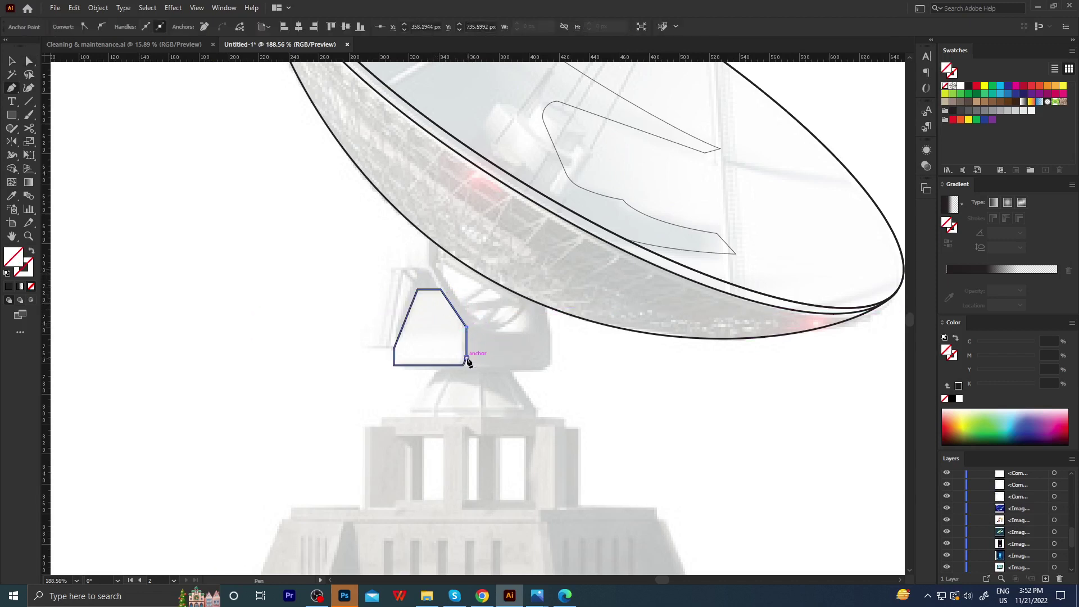
pyautogui.moveTo(465, 368); pyautogui.dragTo(536, 369)
pyautogui.click(542, 366)
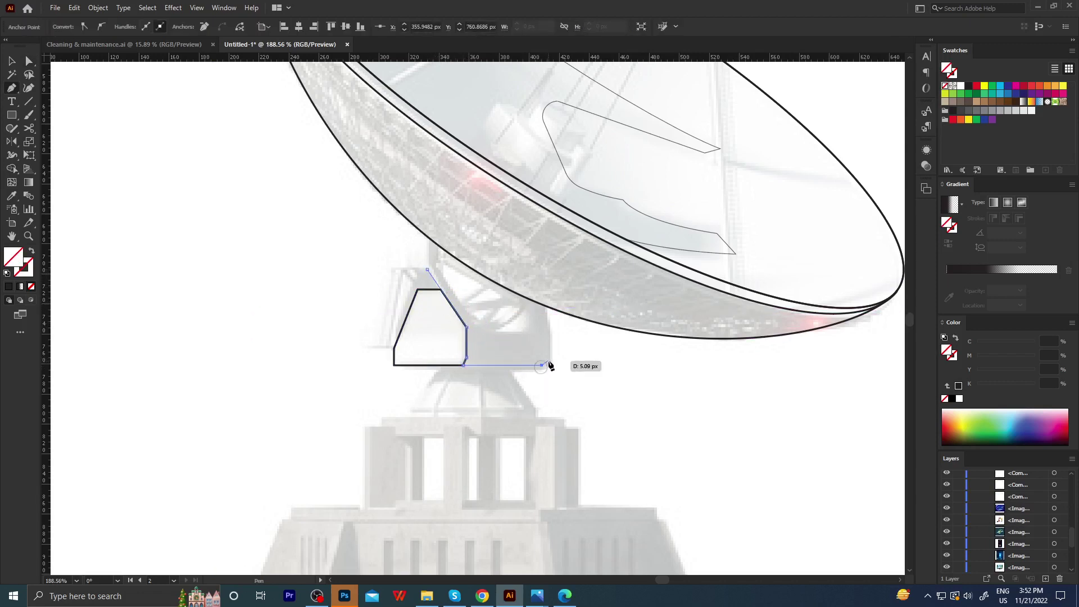
pyautogui.click(549, 327)
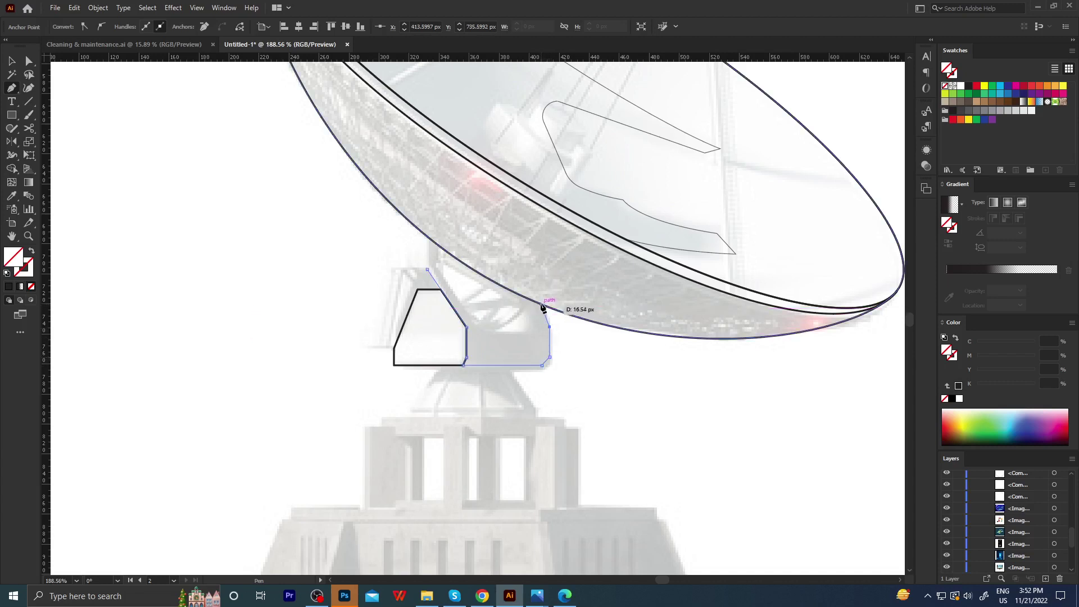
pyautogui.click(541, 305)
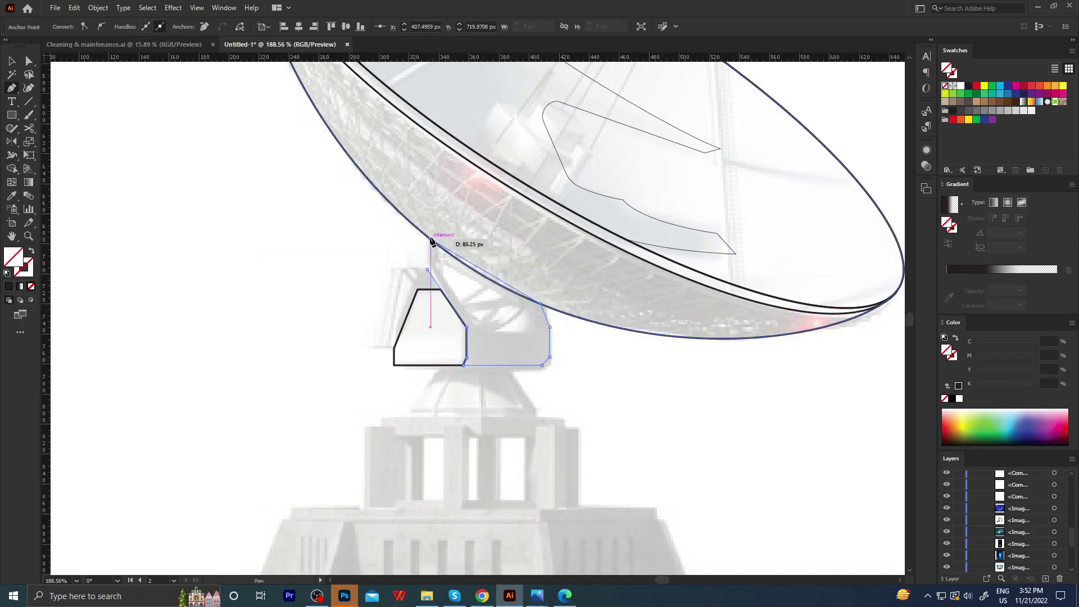
pyautogui.moveTo(427, 236); pyautogui.dragTo(383, 191)
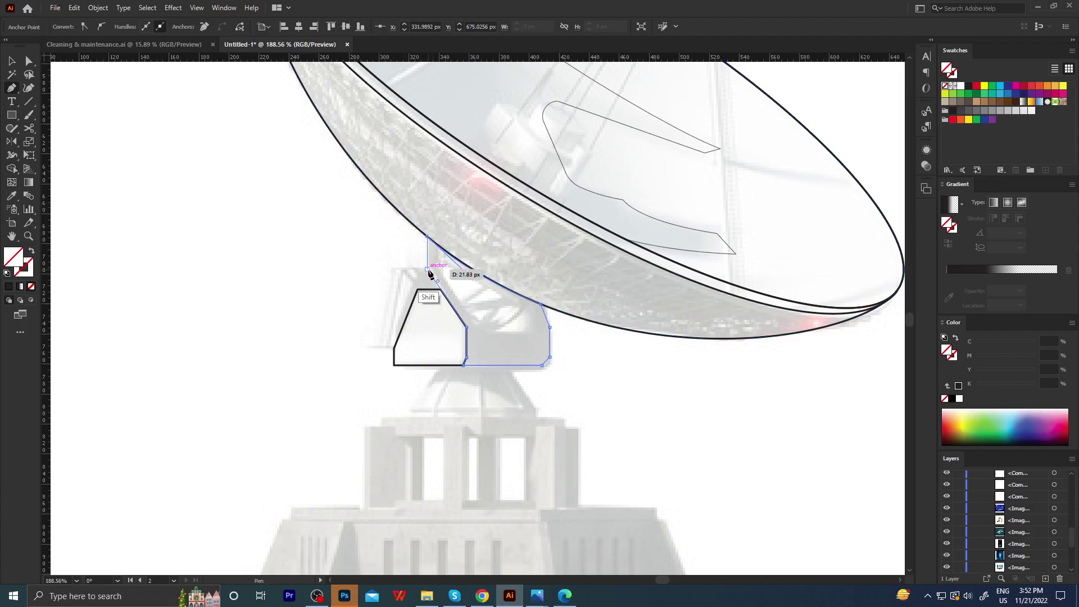
pyautogui.click(427, 270)
pyautogui.click(466, 327)
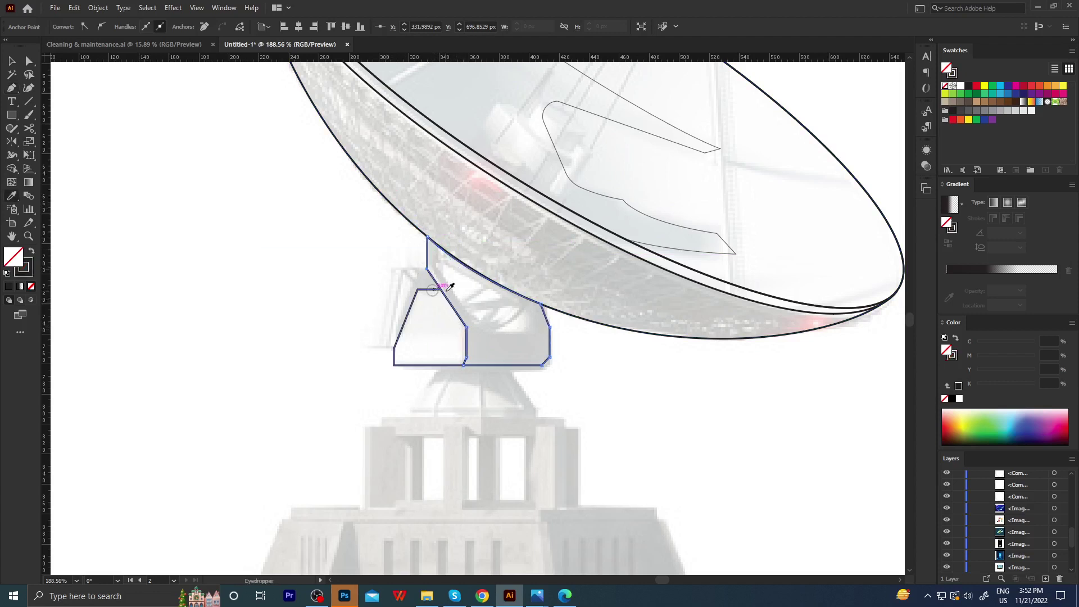
pyautogui.keyDown('ctrl'); pyautogui.click(497, 354); pyautogui.keyUp('ctrl')
pyautogui.press('z')
pyautogui.moveTo(497, 354); pyautogui.dragTo(470, 367)
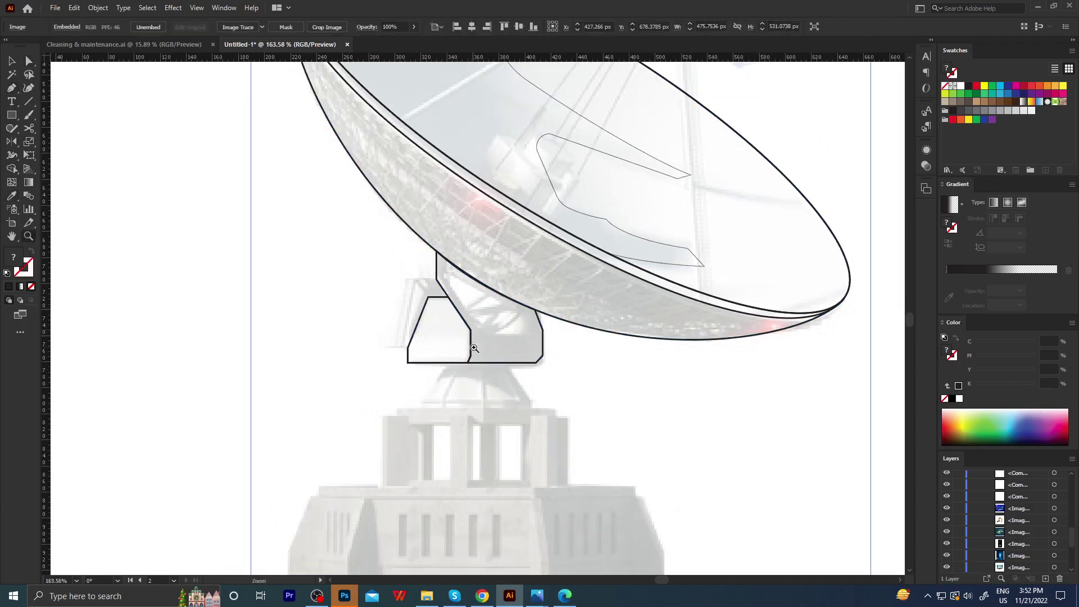
# Draw the small piece atop the left yoke block with the Pen tool.
pyautogui.press('p')
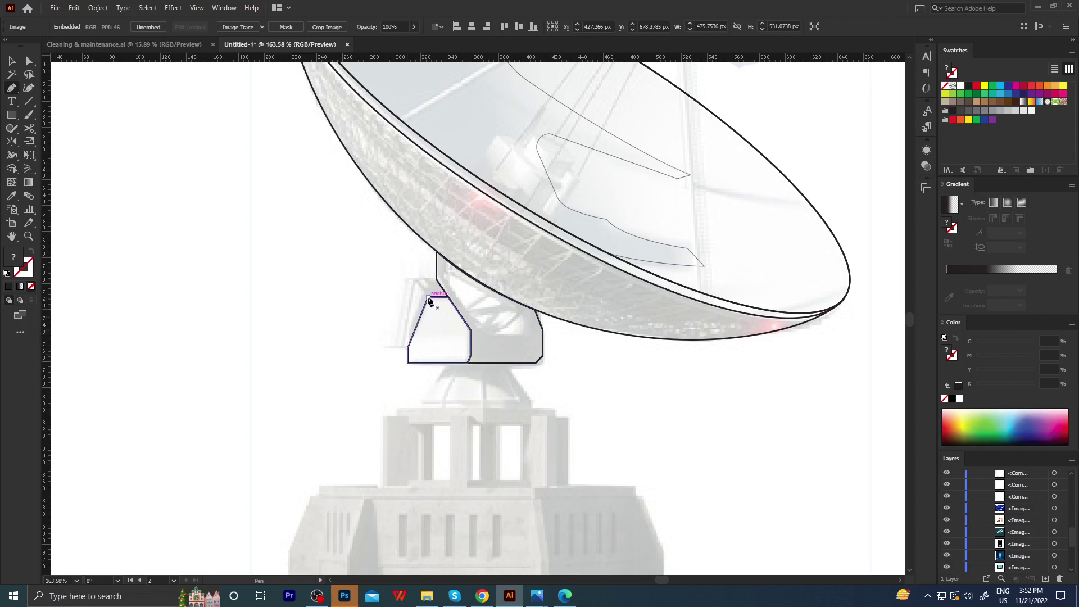
pyautogui.click(428, 298)
pyautogui.click(415, 278)
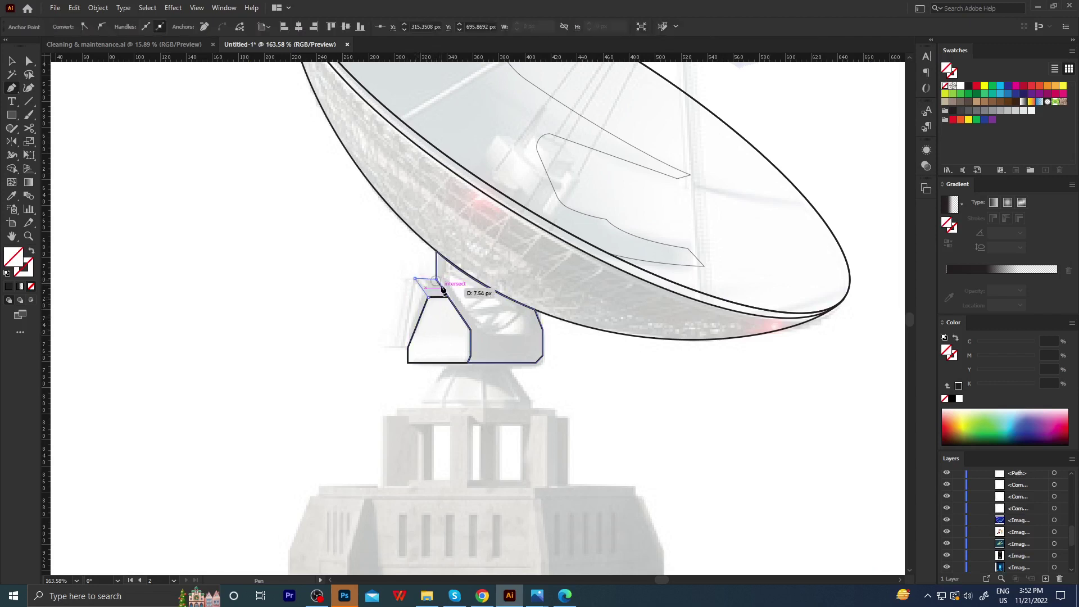
pyautogui.click(449, 298)
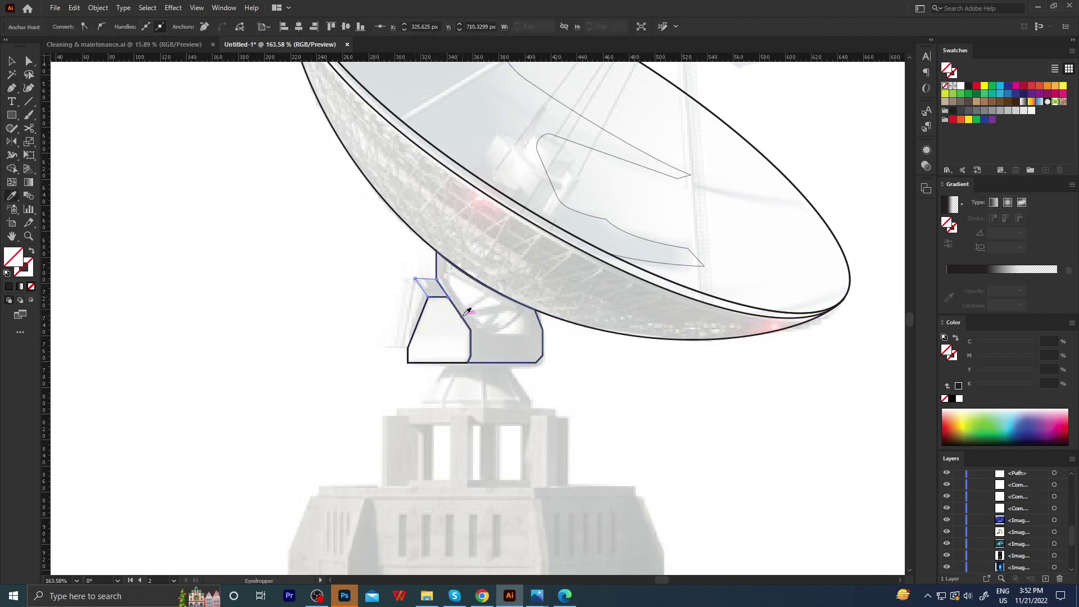
pyautogui.keyDown('ctrl'); pyautogui.click(441, 309); pyautogui.keyUp('ctrl')
# Outline the slanted side panel on the yoke's left face.
pyautogui.click(415, 278)
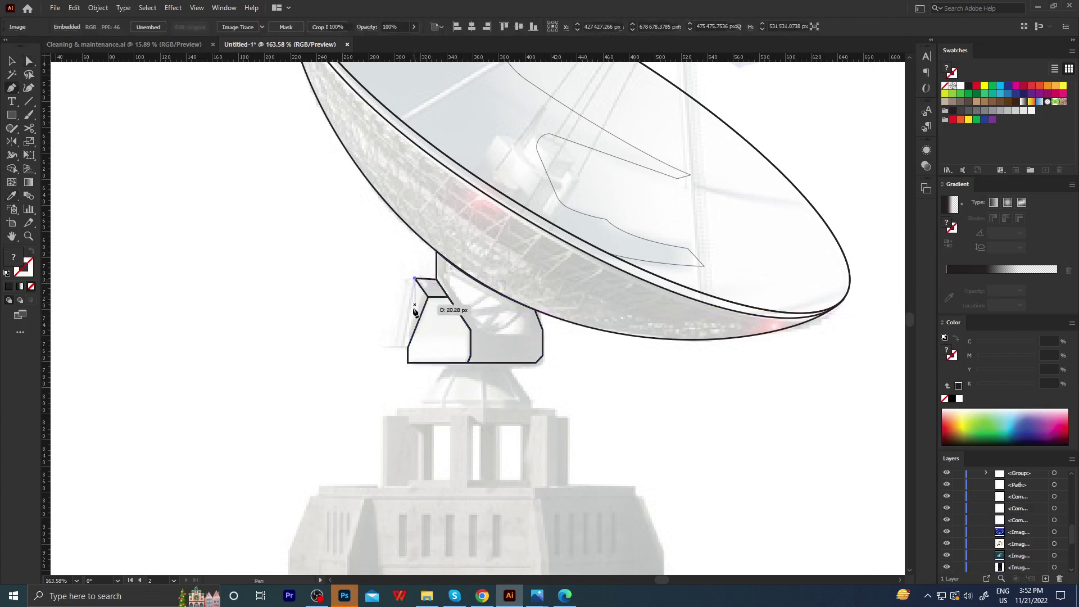
pyautogui.click(402, 347)
pyautogui.click(427, 296)
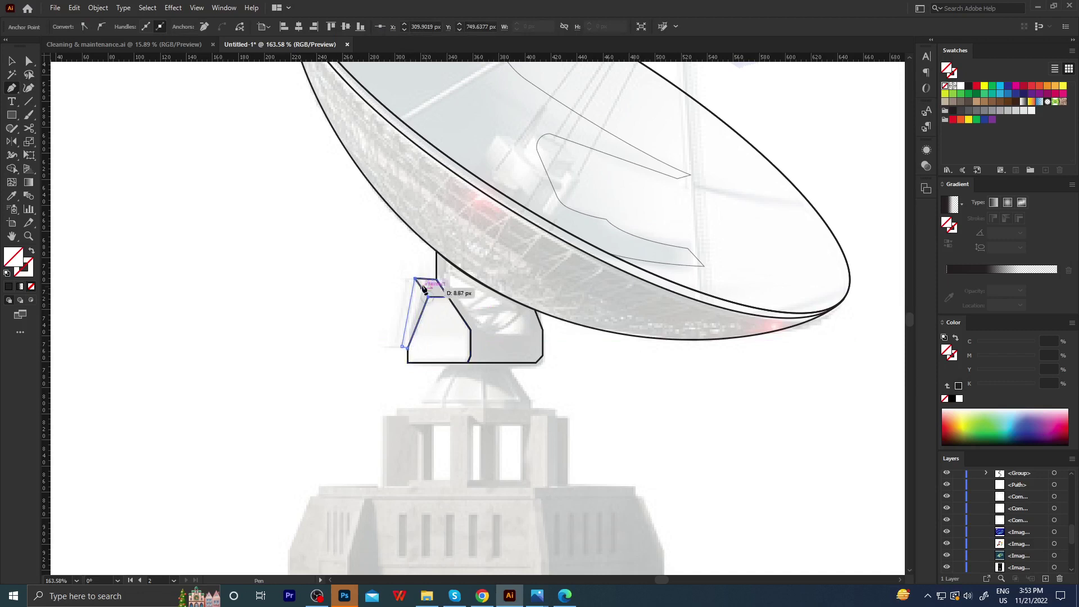
pyautogui.click(425, 289)
pyautogui.keyDown('ctrl'); pyautogui.click(470, 298); pyautogui.keyUp('ctrl')
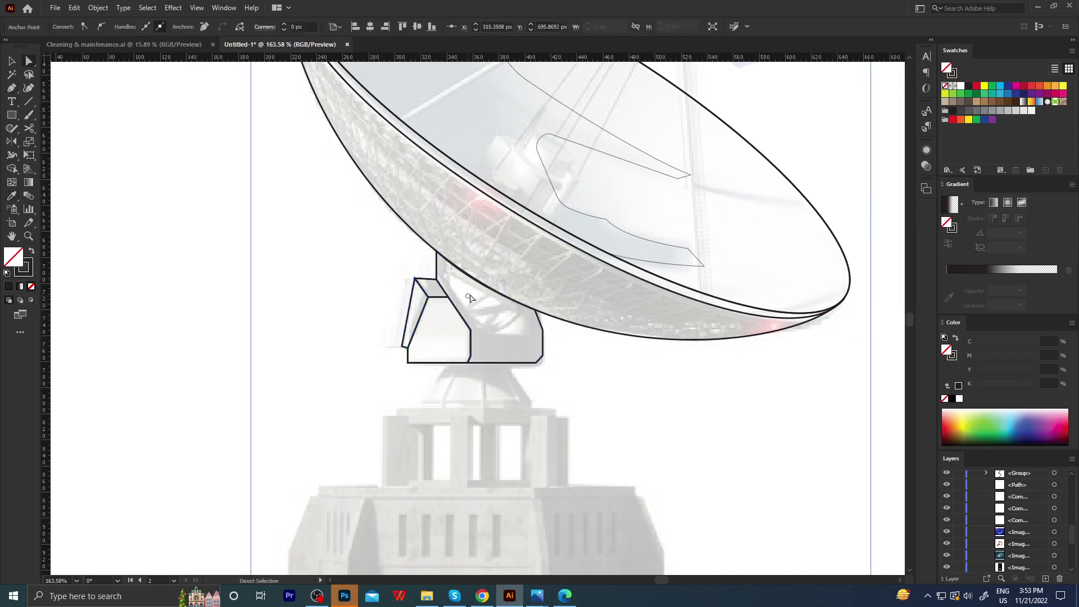
pyautogui.click(417, 352)
# Align the side panel's bottom anchor with its side edge and base corner.
pyautogui.moveTo(392, 345)
pyautogui.mouseDown()
pyautogui.moveTo(494, 361)
pyautogui.moveTo(477, 382)
pyautogui.mouseUp()
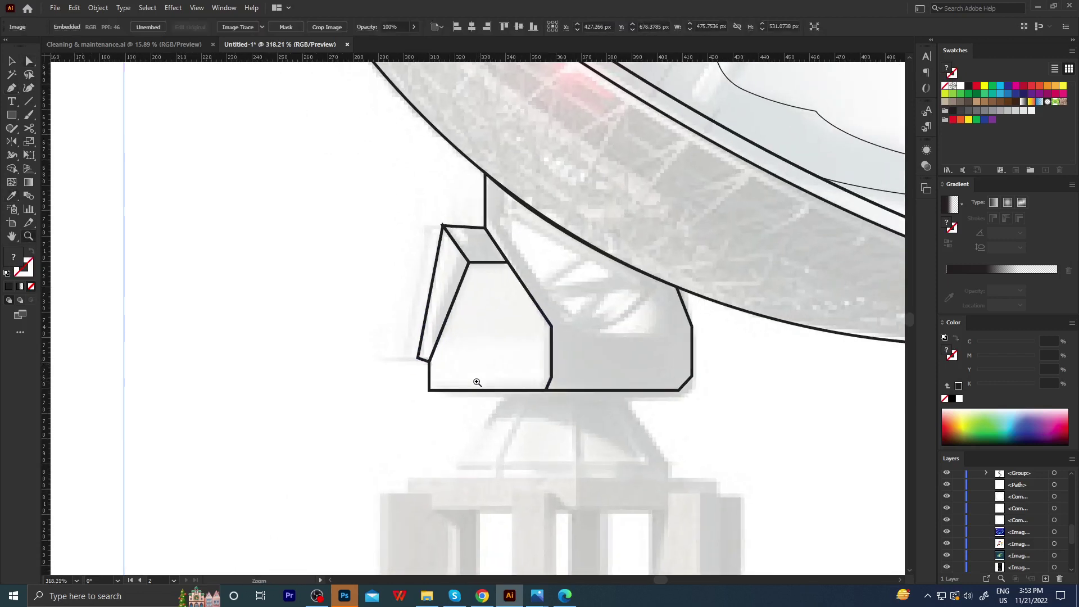
pyautogui.moveTo(414, 362); pyautogui.dragTo(443, 364)
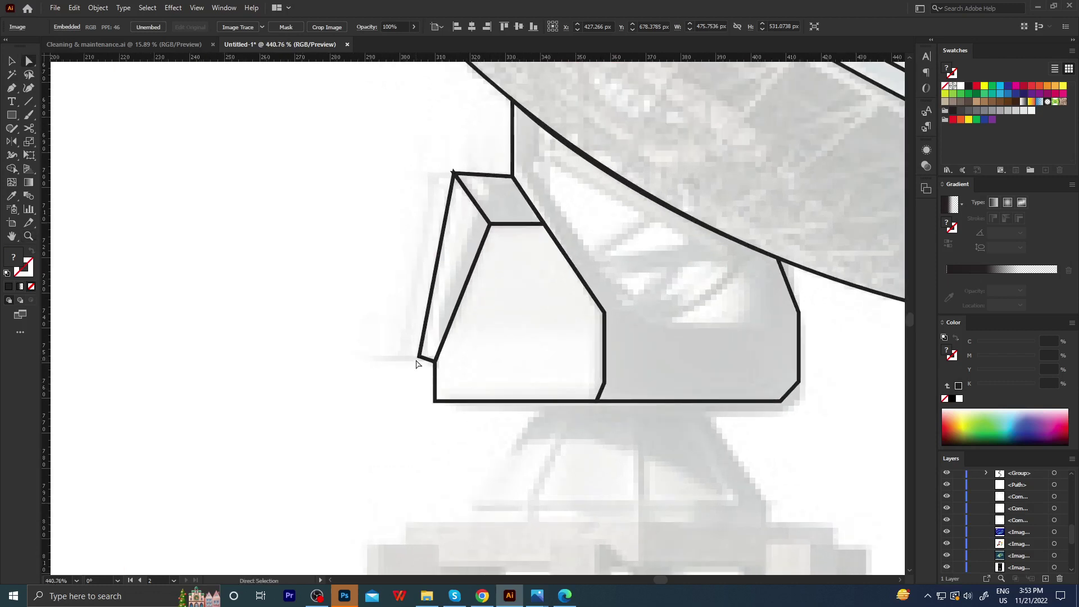
pyautogui.press('a')
pyautogui.click(417, 369)
pyautogui.click(436, 363)
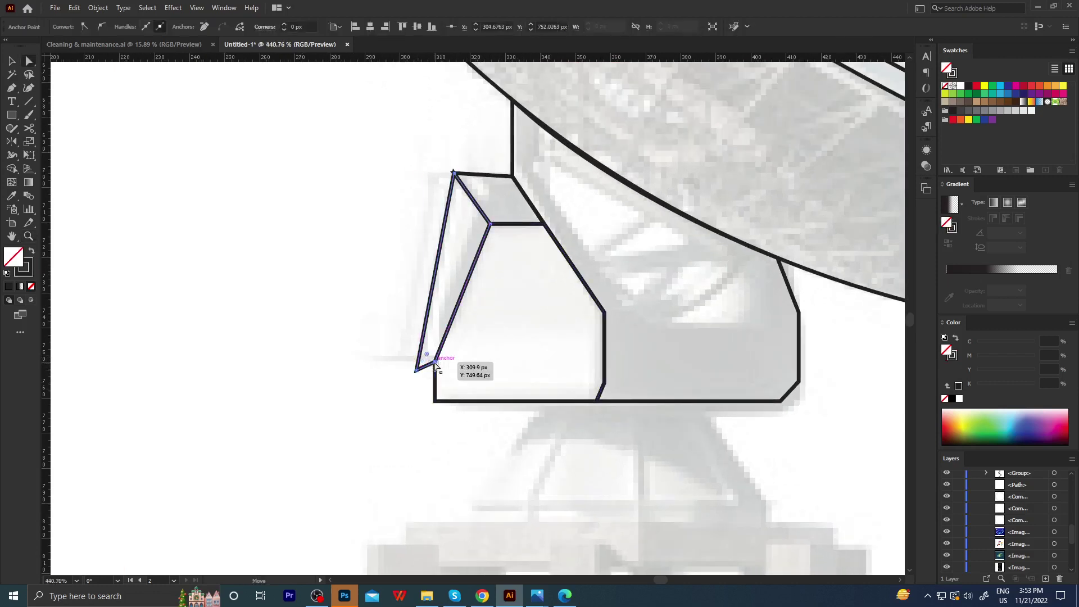
pyautogui.press('p')
pyautogui.press('a')
pyautogui.moveTo(430, 369); pyautogui.dragTo(415, 373)
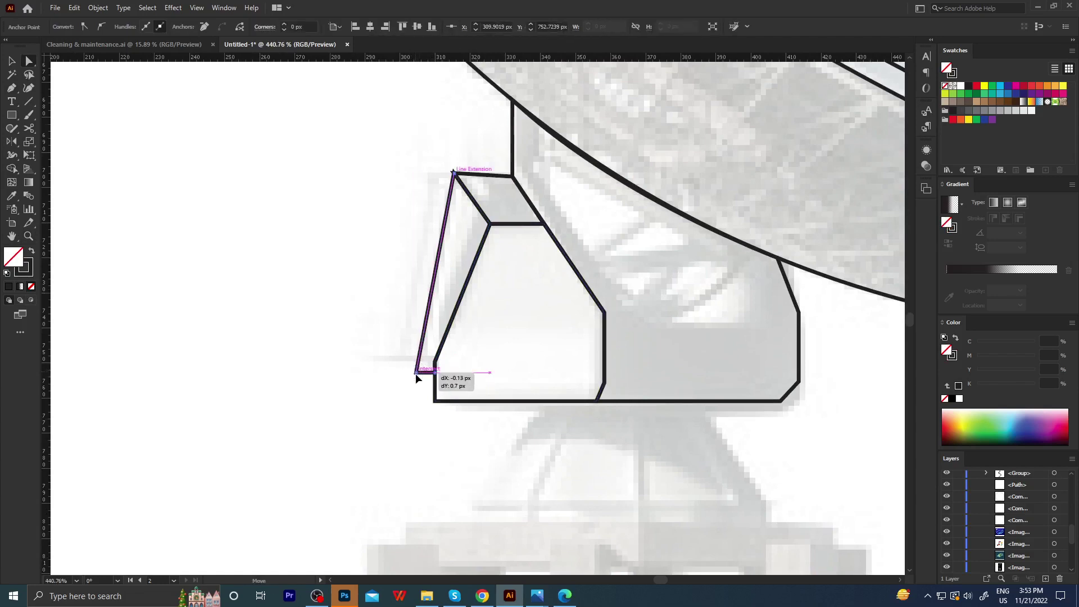
pyautogui.click(392, 331)
pyautogui.press('z')
pyautogui.keyDown('alt'); pyautogui.click(328, 367); pyautogui.keyUp('alt')
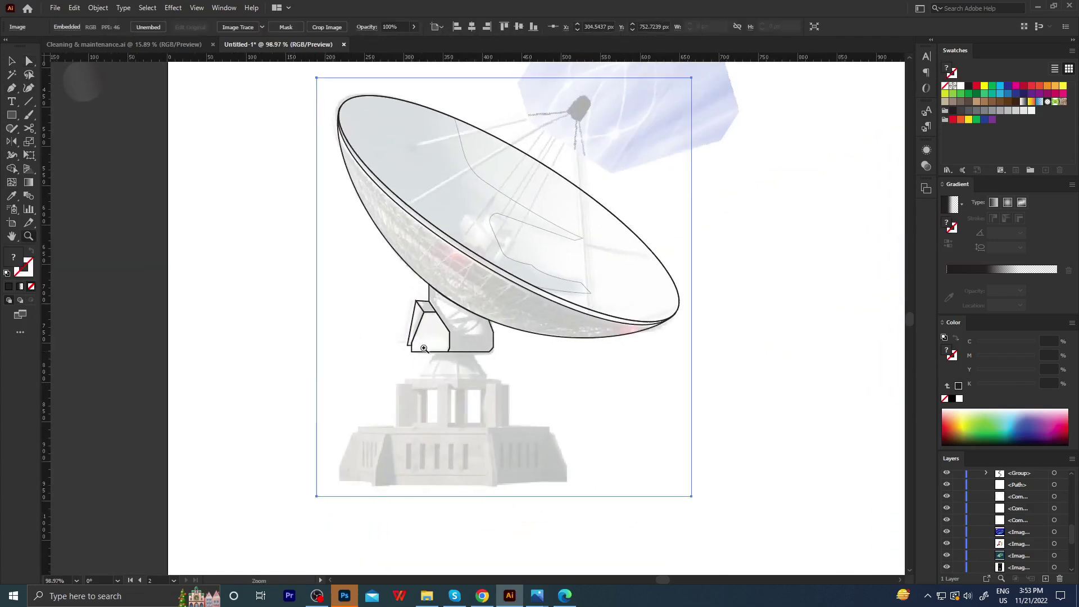
# Draw a platform rectangle beneath the yoke.
pyautogui.click(506, 414)
pyautogui.click(506, 394)
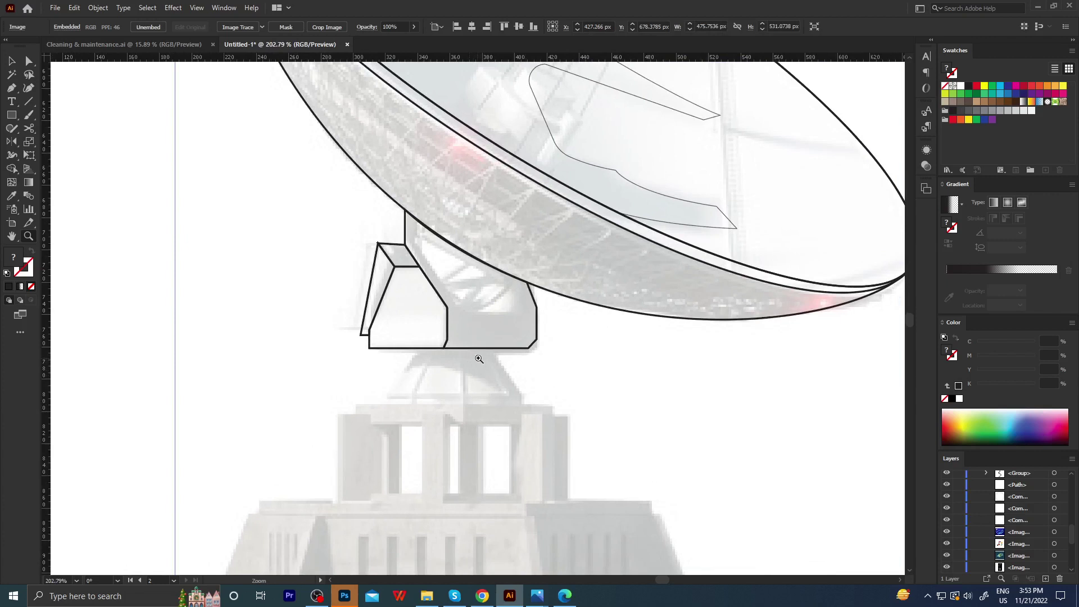
pyautogui.moveTo(415, 349); pyautogui.dragTo(512, 394)
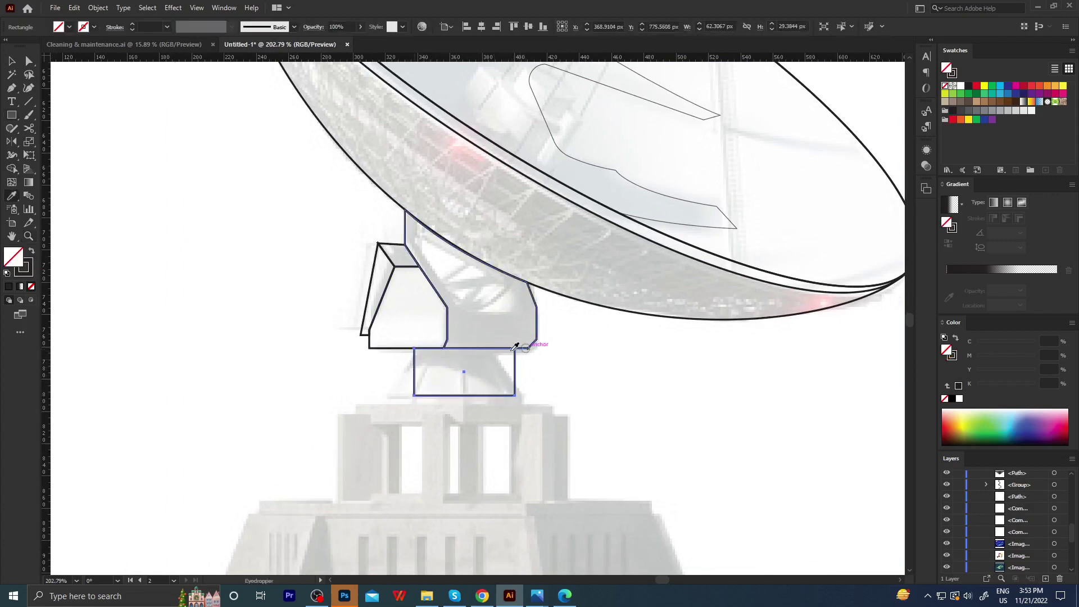
# Select the rectangle with the yoke shapes and align them horizontally centred.
pyautogui.press('v')
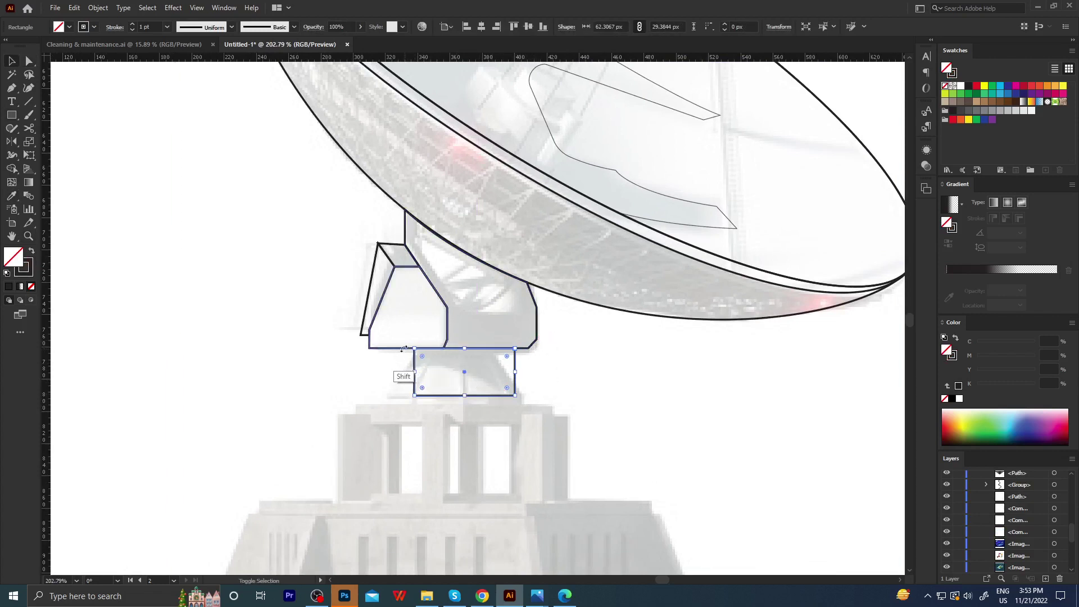
pyautogui.click(534, 337)
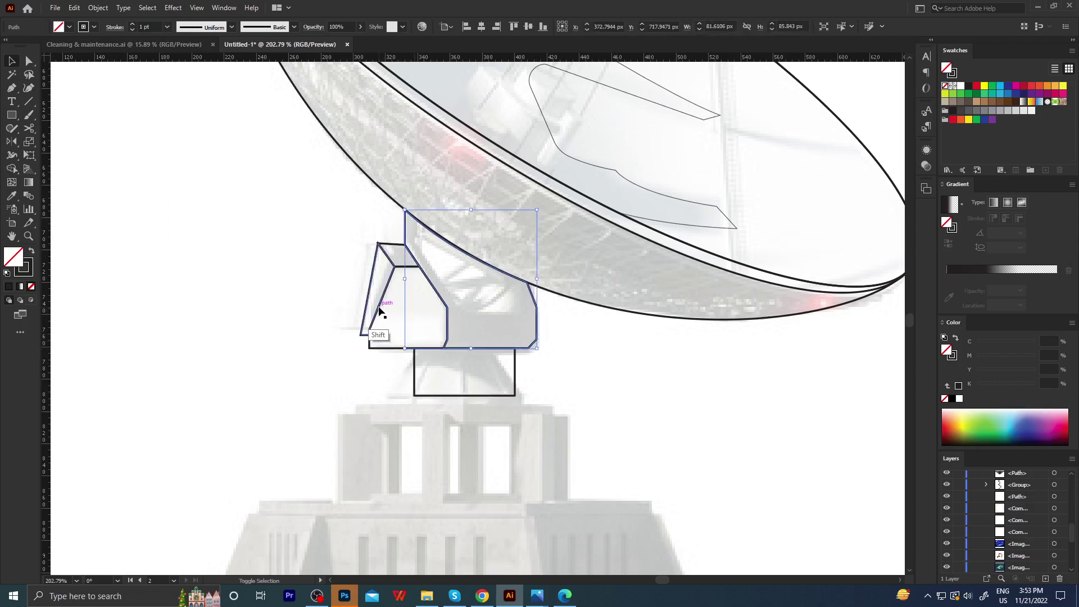
pyautogui.press('a')
pyautogui.press('v')
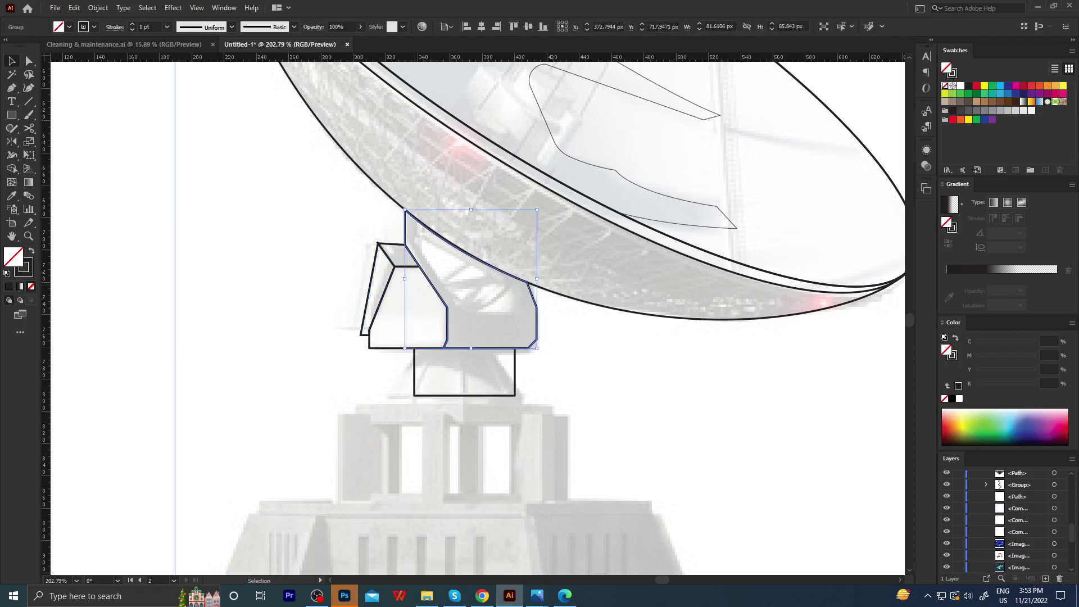
pyautogui.press('ctrl')
pyautogui.click(386, 348)
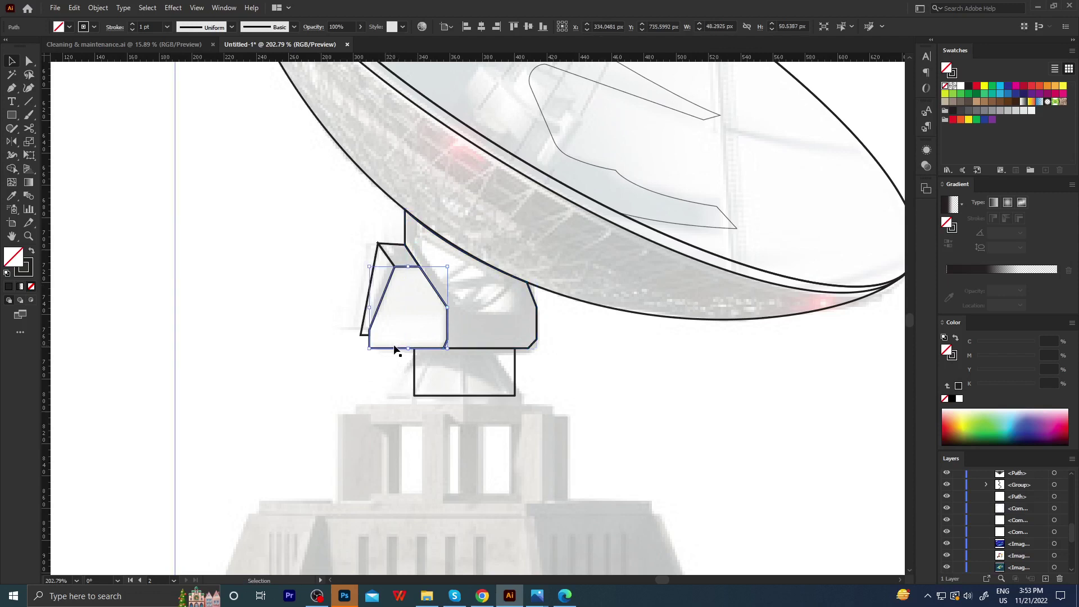
pyautogui.keyDown('shift'); pyautogui.click(465, 353); pyautogui.keyUp('shift')
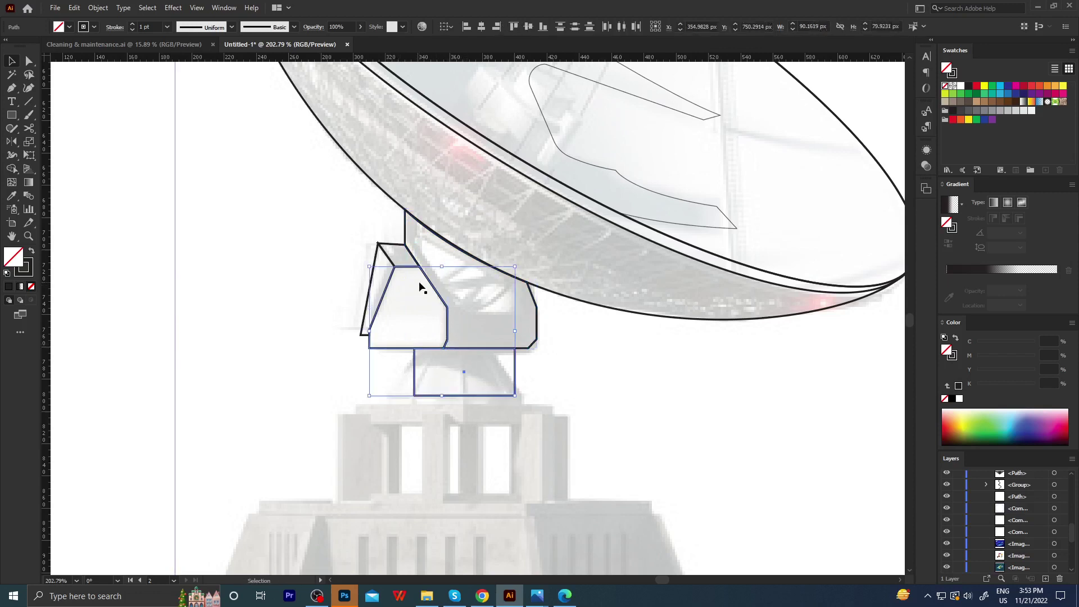
pyautogui.keyDown('shift'); pyautogui.click(532, 347); pyautogui.keyUp('shift')
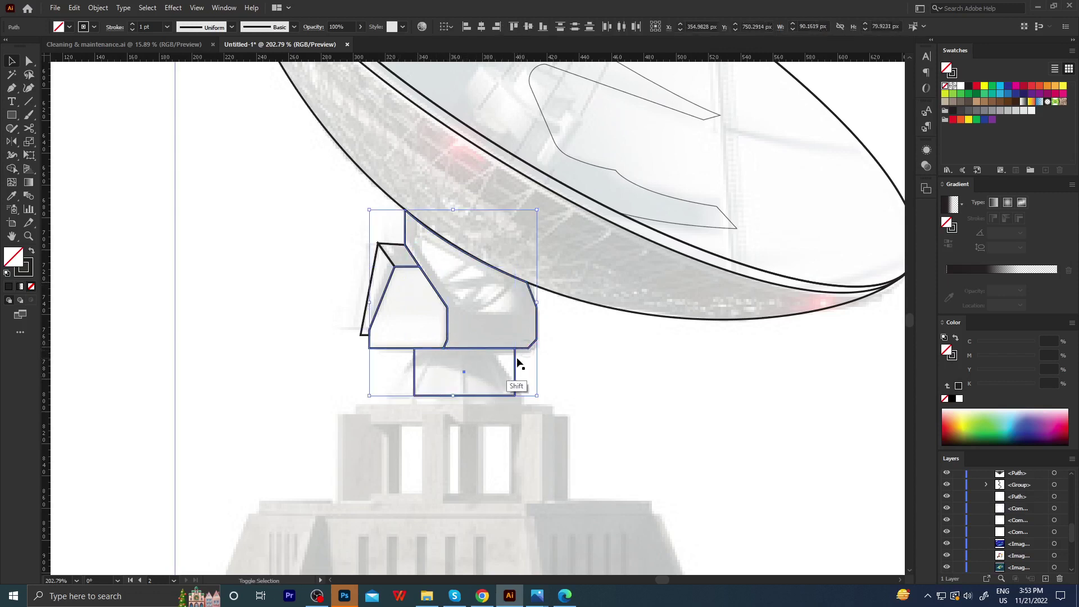
pyautogui.keyDown('shift'); pyautogui.click(513, 373); pyautogui.keyUp('shift')
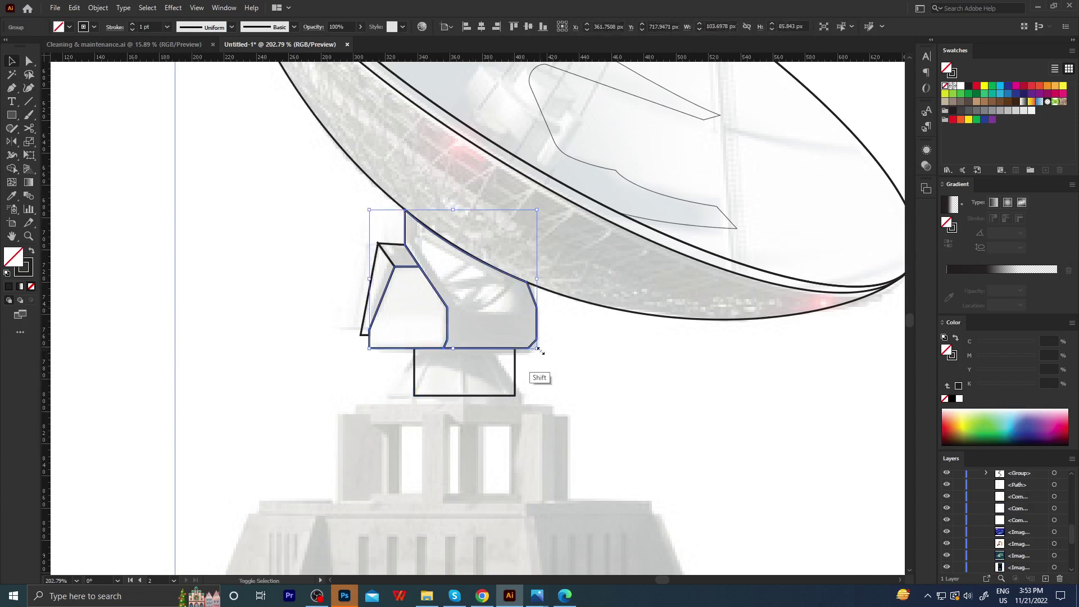
pyautogui.keyDown('shift'); pyautogui.click(515, 367); pyautogui.keyUp('shift')
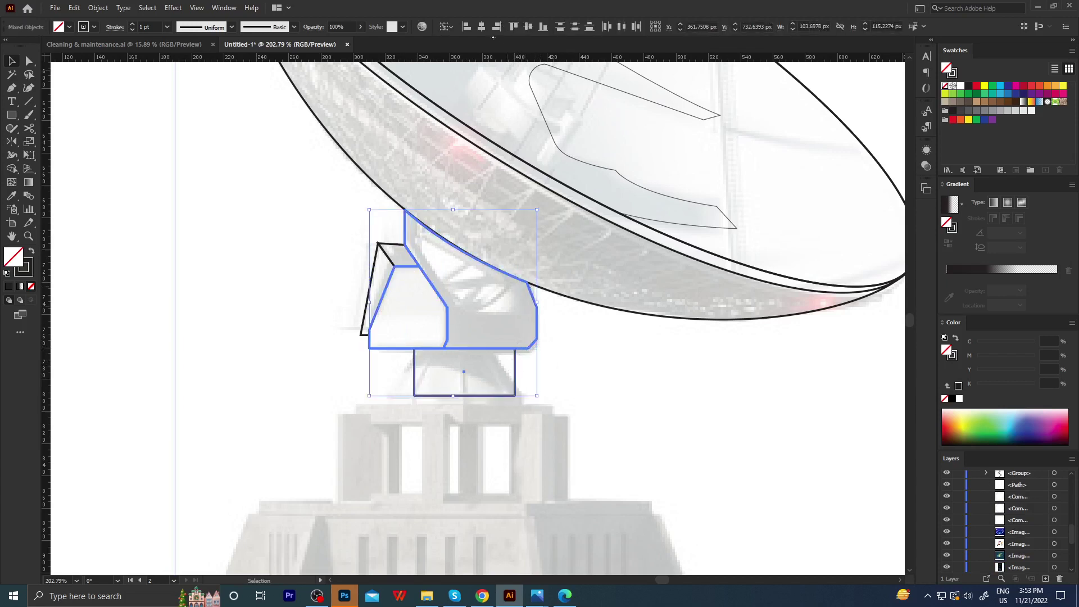
pyautogui.click(481, 27)
pyautogui.click(596, 327)
# Nudge the rectangle's top anchors inward to turn it into a trapezoid.
pyautogui.press('a')
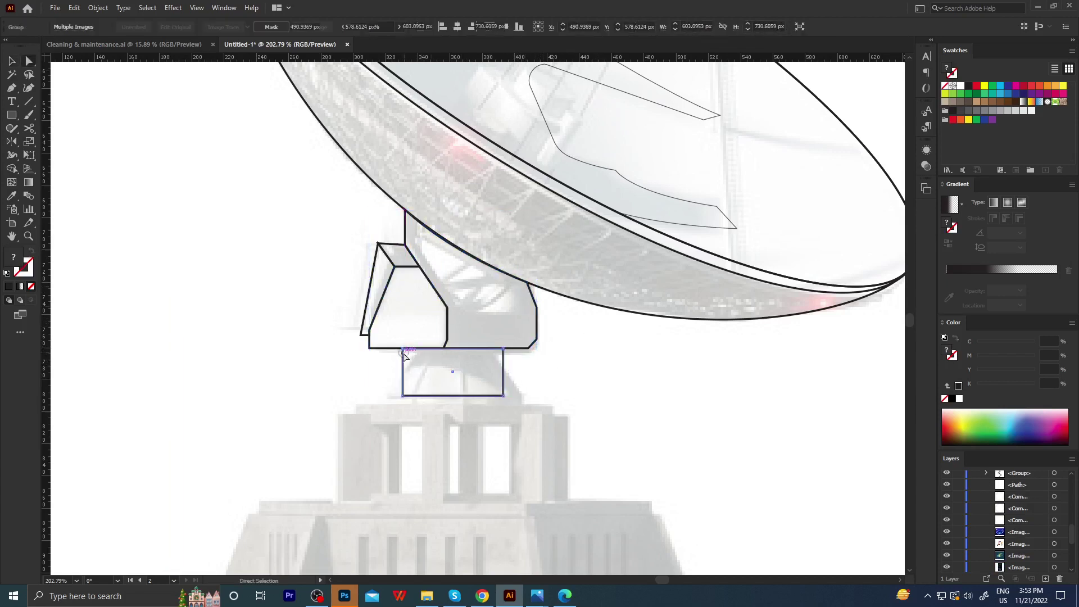
pyautogui.click(421, 353)
pyautogui.hotkey('shift', 'Right')
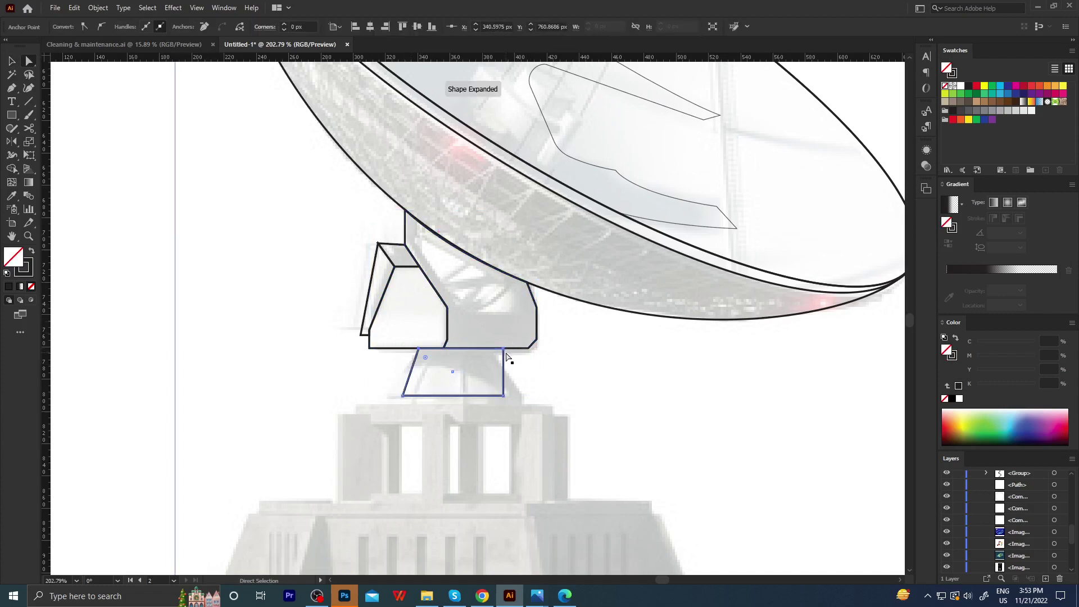
pyautogui.click(504, 349)
pyautogui.hotkey('shift', 'Left')
pyautogui.click(504, 395)
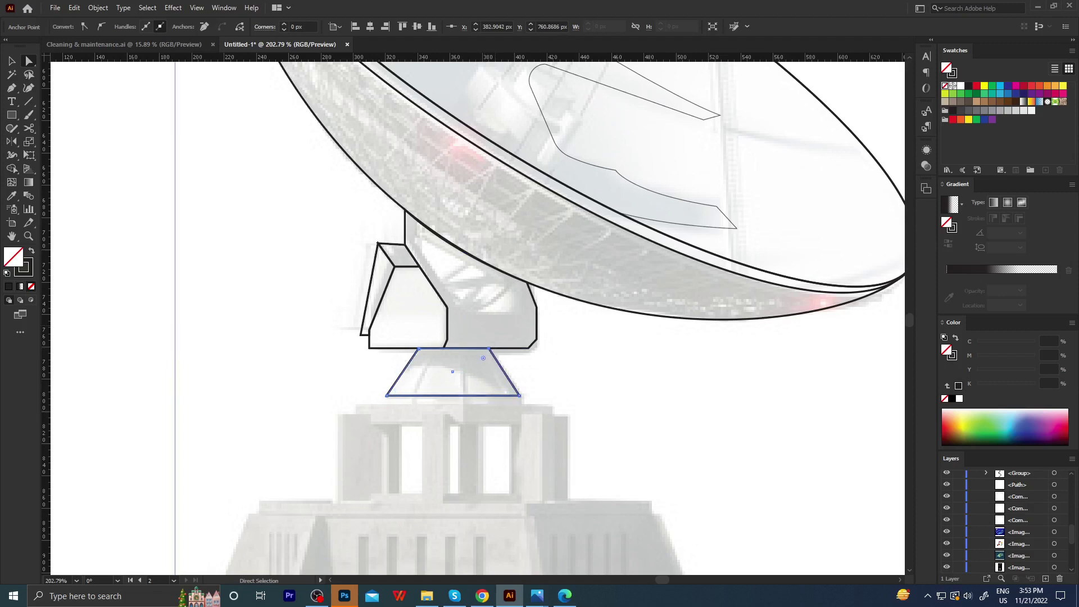
pyautogui.press('Right')
pyautogui.click(557, 408)
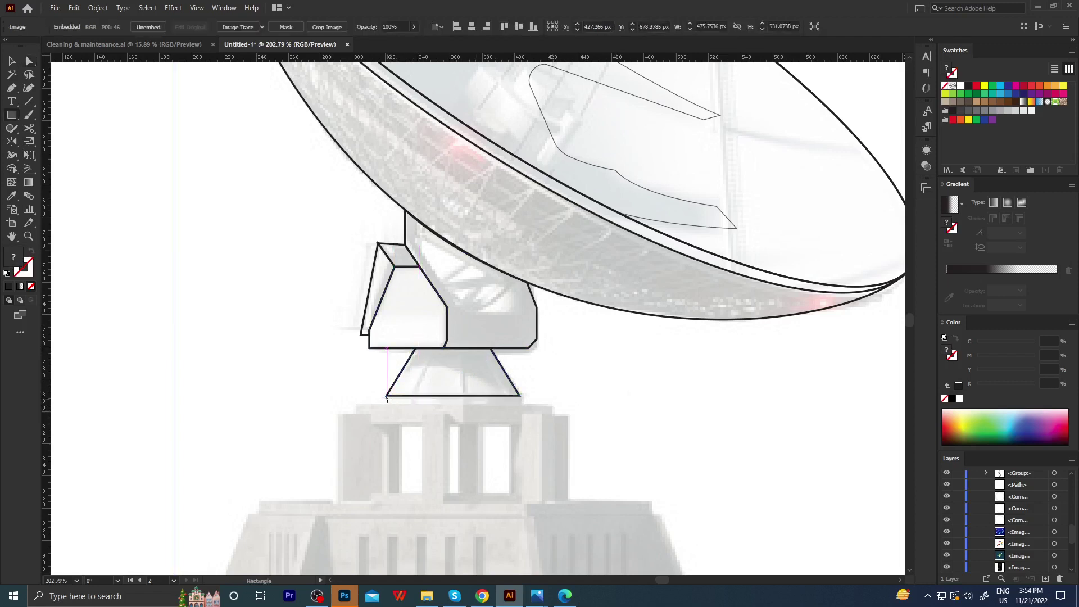
# Draw a thin flat slab along the trapezoid's bottom edge.
pyautogui.moveTo(387, 397); pyautogui.dragTo(519, 404)
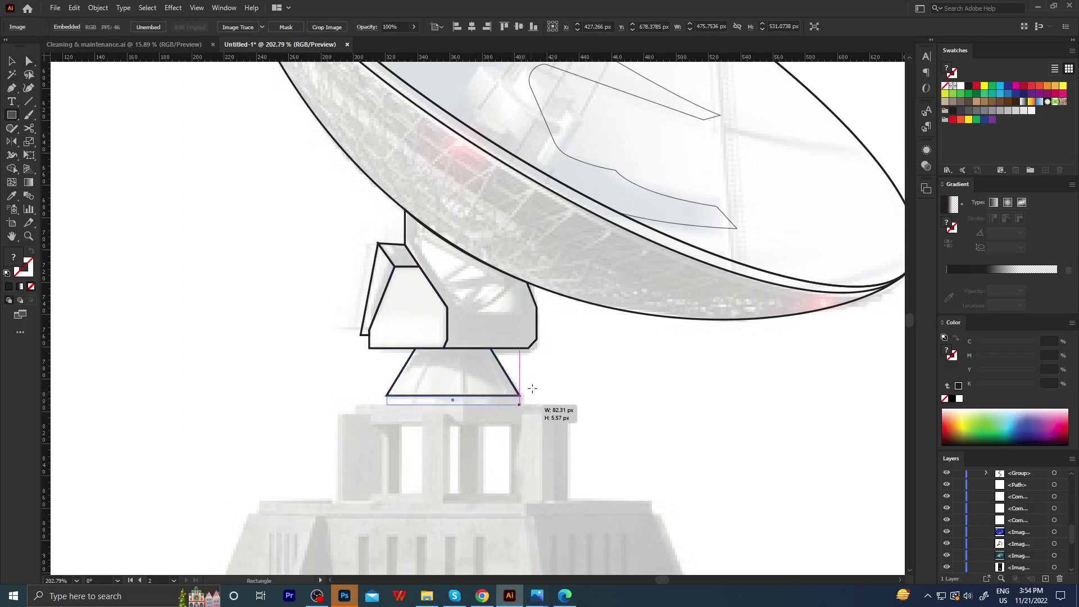
pyautogui.press('a')
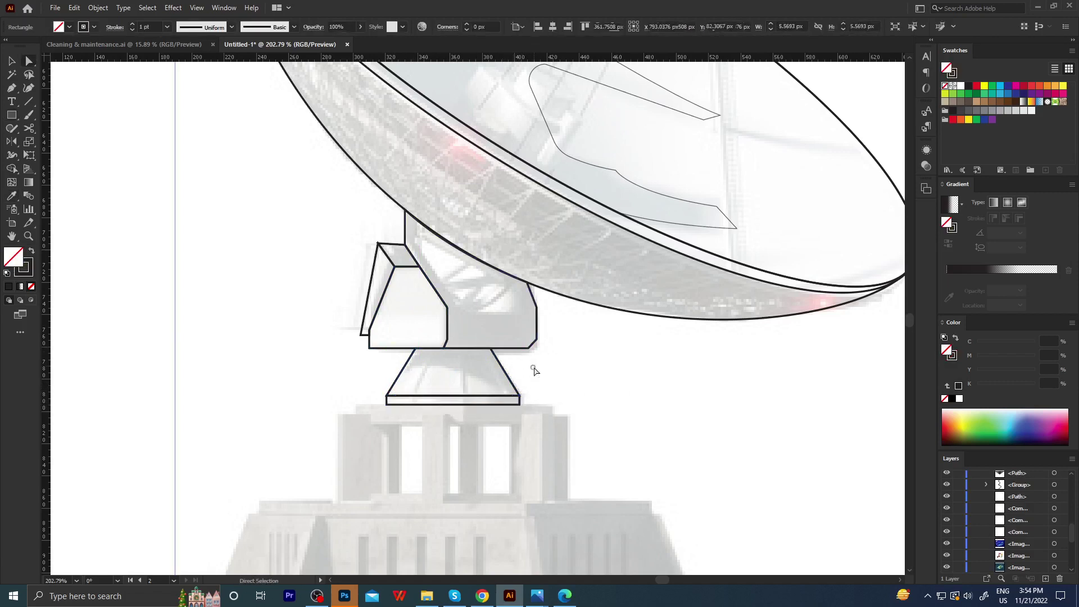
pyautogui.click(534, 371)
pyautogui.moveTo(534, 370); pyautogui.dragTo(529, 312)
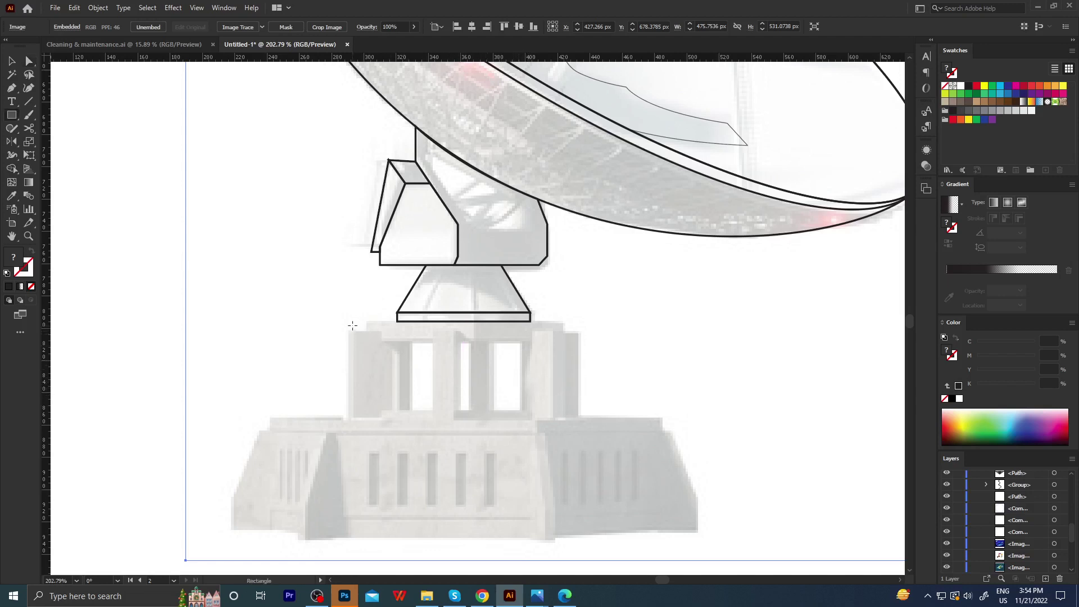
# Draw a wide thin slab across the building top and set it as the alignment key object.
pyautogui.moveTo(351, 324); pyautogui.dragTo(563, 343)
pyautogui.press('v')
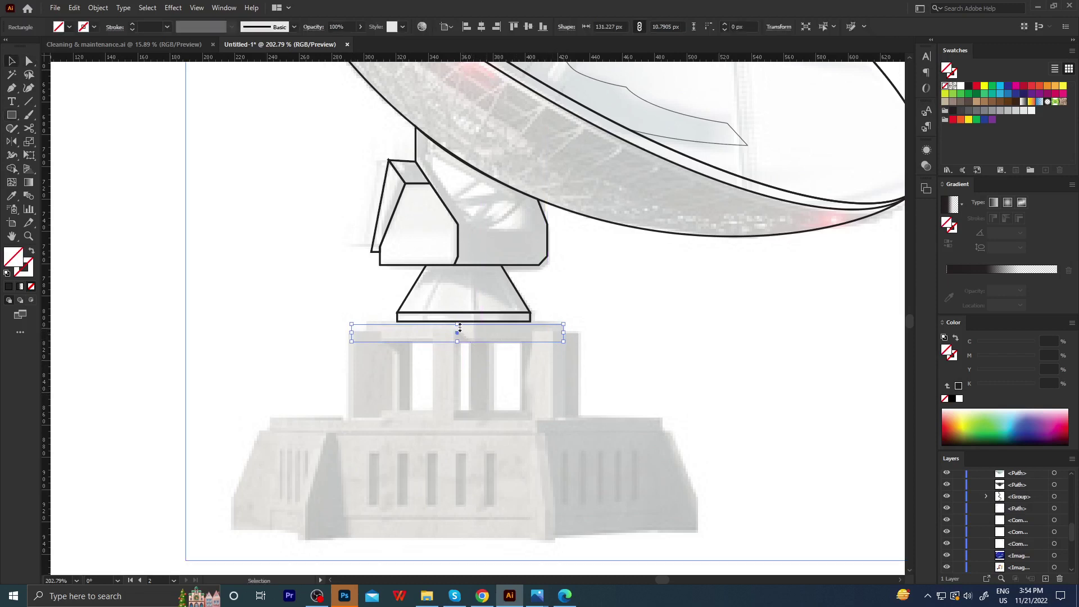
pyautogui.moveTo(459, 325); pyautogui.dragTo(461, 323)
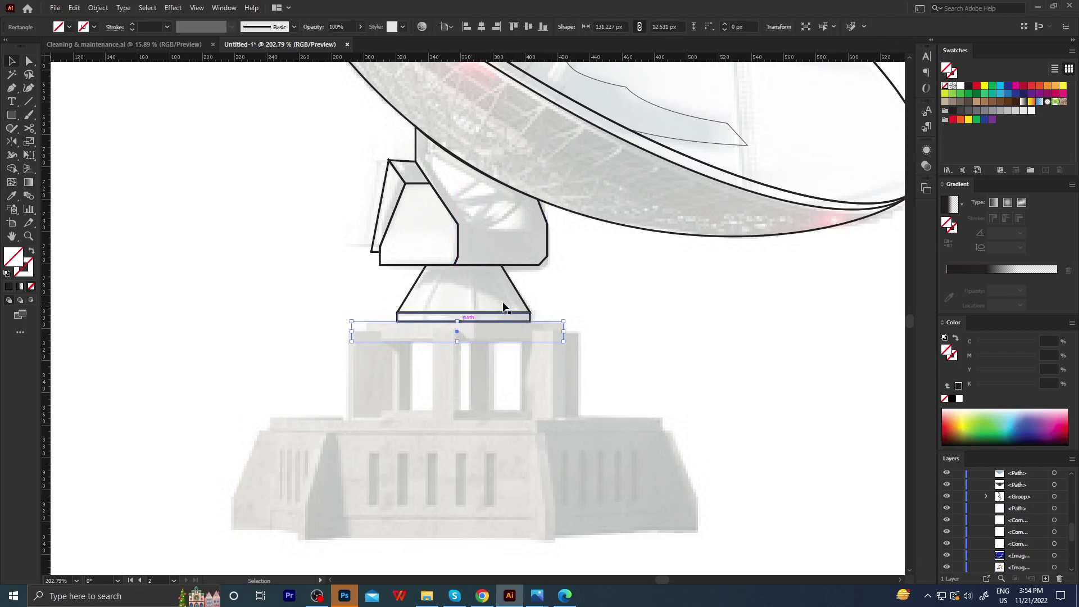
pyautogui.press('a')
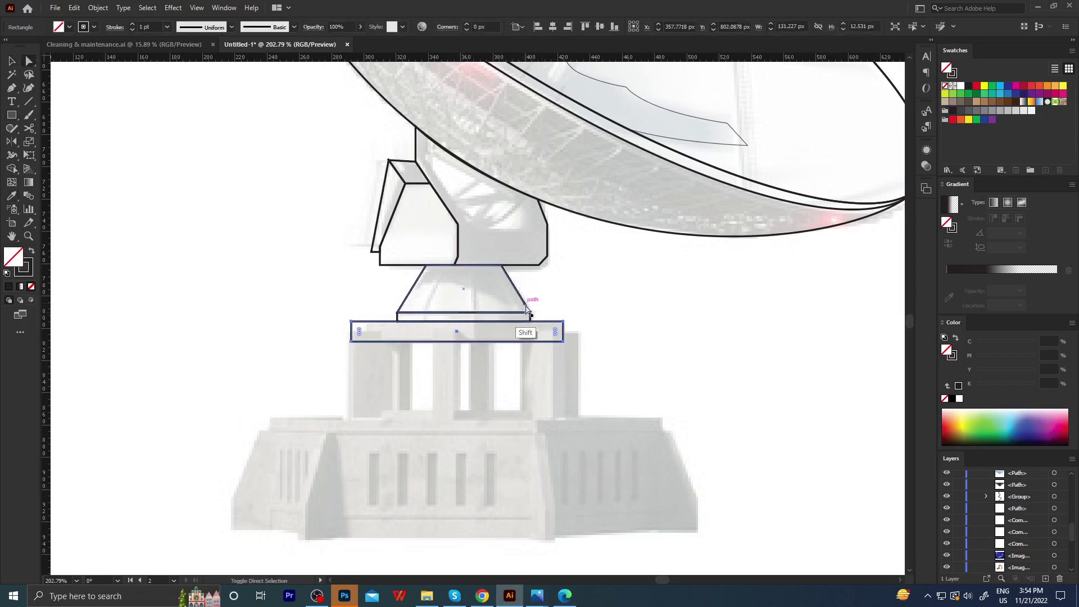
pyautogui.keyDown('shift'); pyautogui.click(526, 308); pyautogui.keyUp('shift')
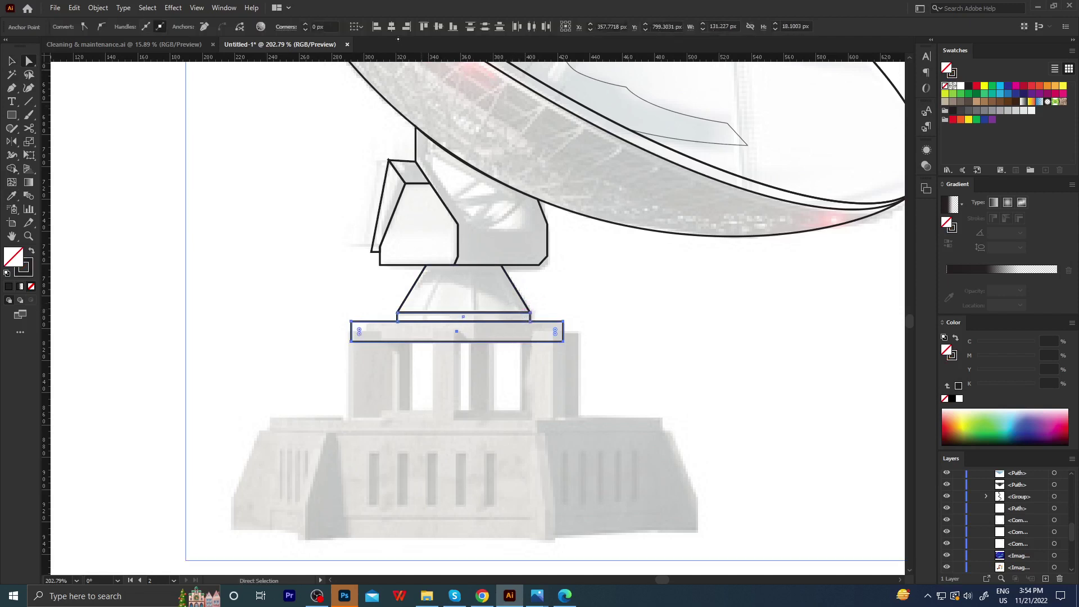
pyautogui.press('Delete')
pyautogui.hotkey('ctrl', 'z')
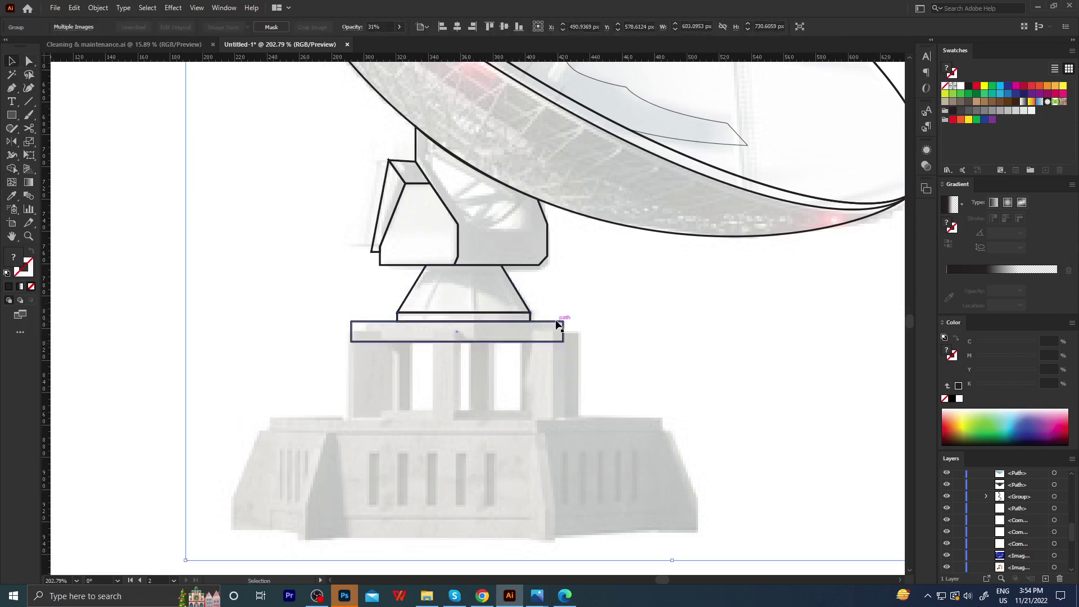
pyautogui.click(507, 316)
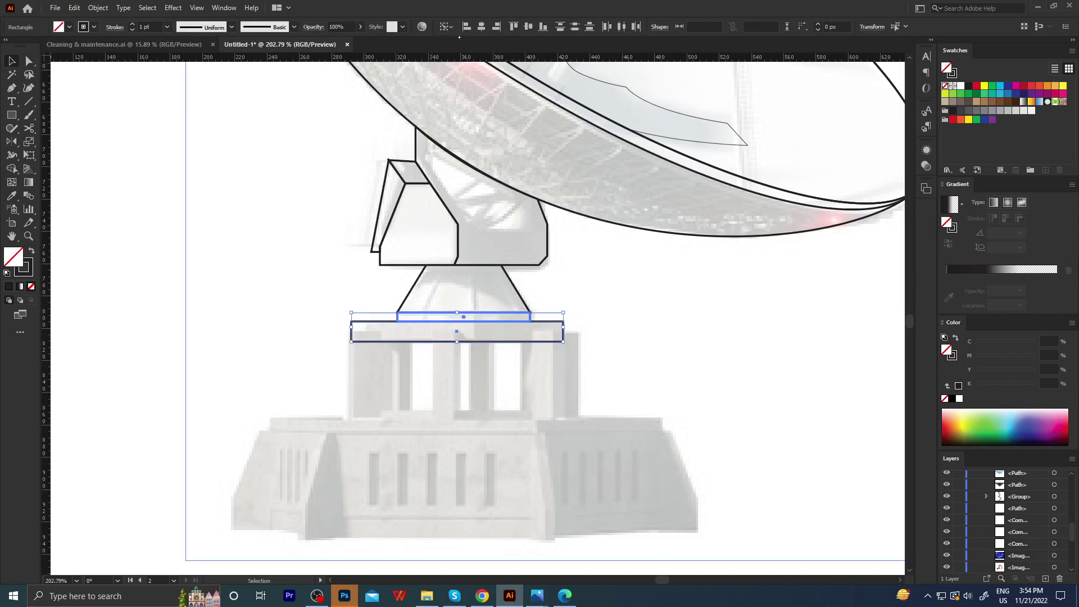
pyautogui.click(548, 405)
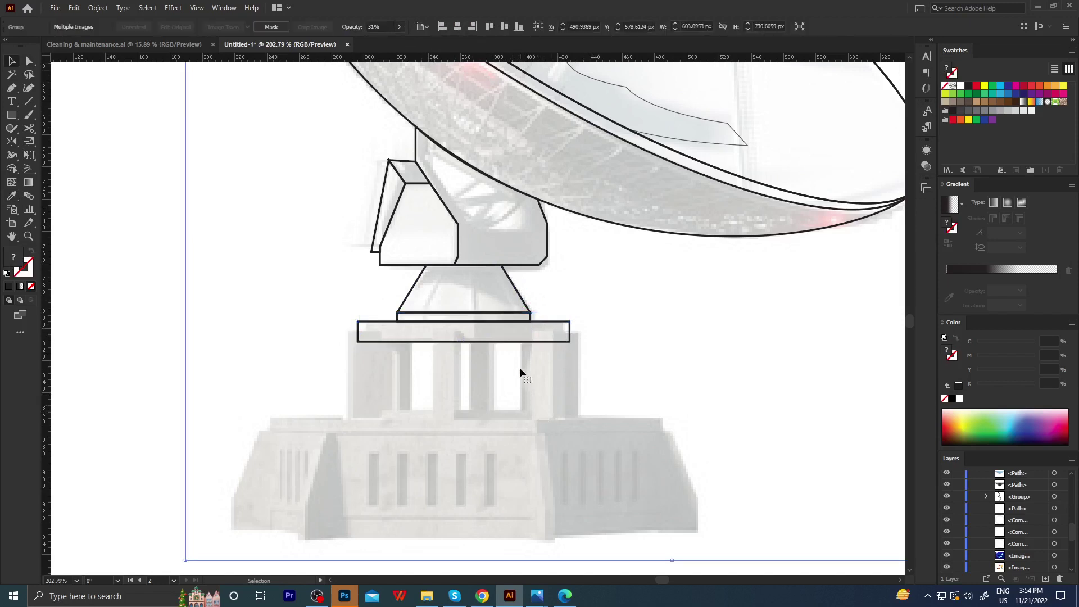
# Narrow the platform slab to the reference width and draw a tall rectangle over the left pillar.
pyautogui.click(529, 346)
pyautogui.press('v')
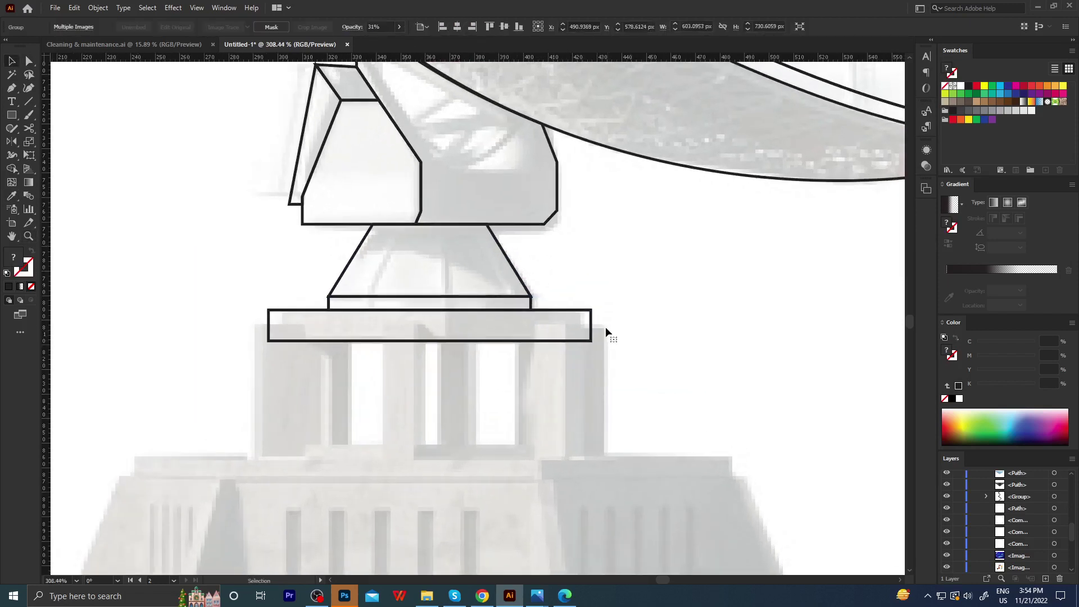
pyautogui.click(591, 325)
pyautogui.moveTo(593, 324); pyautogui.dragTo(581, 361)
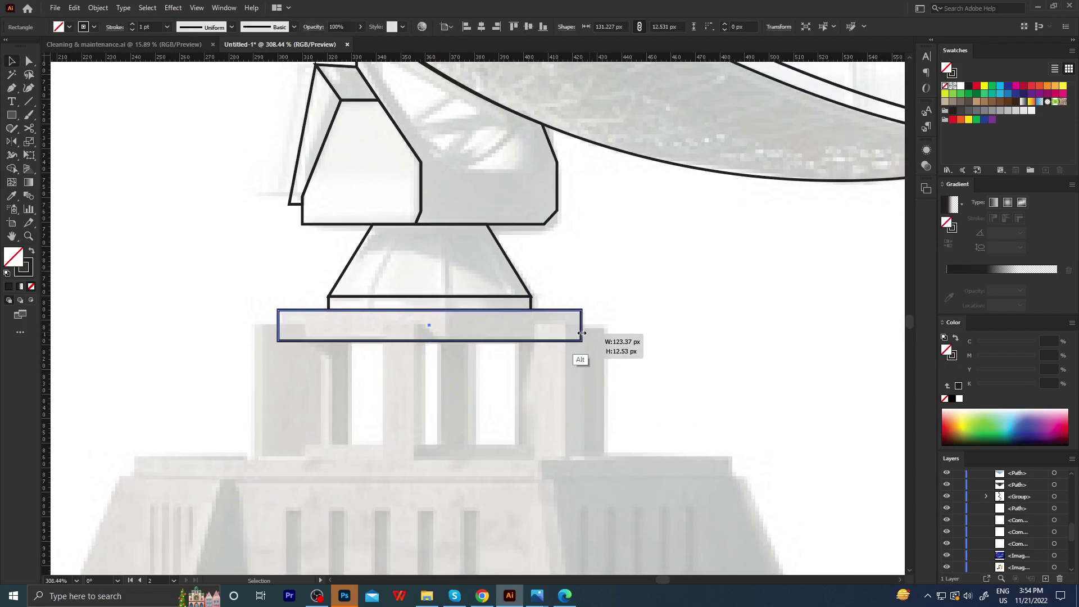
pyautogui.click(517, 374)
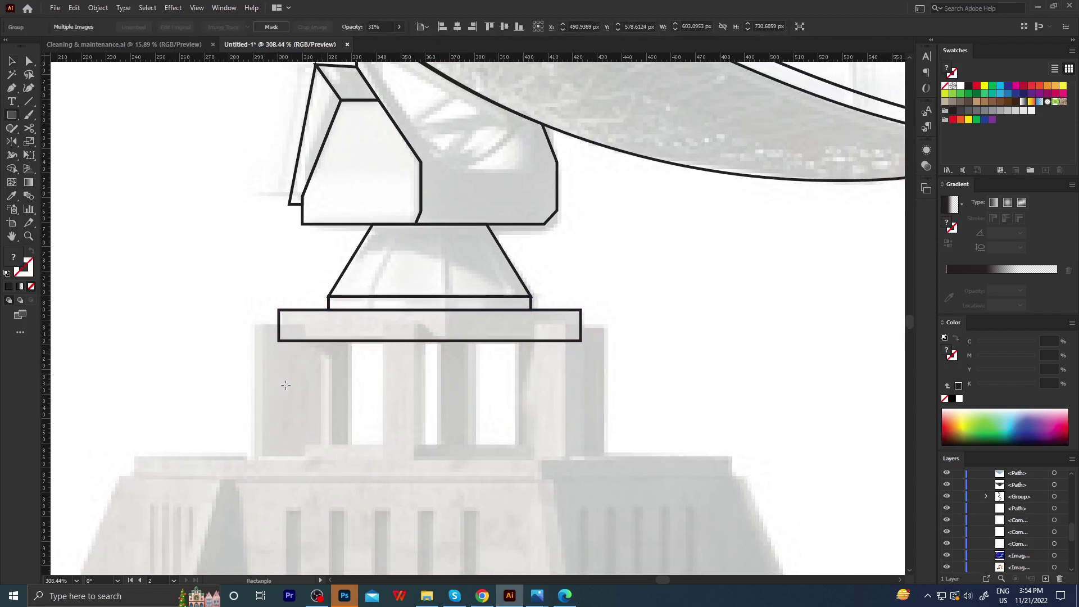
pyautogui.moveTo(256, 326)
pyautogui.mouseDown()
pyautogui.moveTo(301, 457)
pyautogui.moveTo(308, 434)
pyautogui.mouseUp()
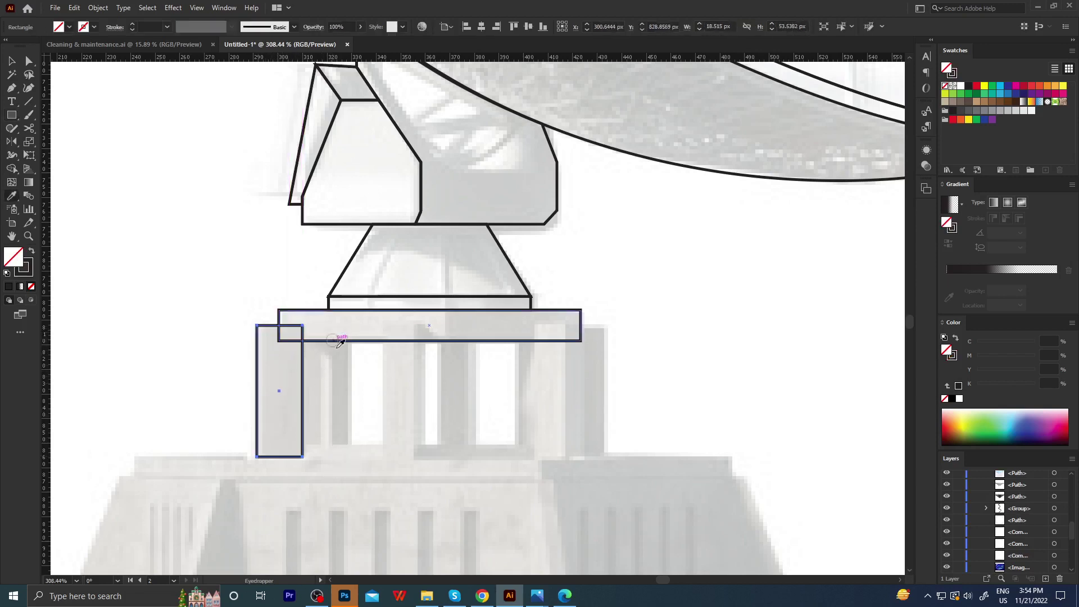
# Widen the left pillar rectangle to match the reference.
pyautogui.press('a')
pyautogui.click(336, 401)
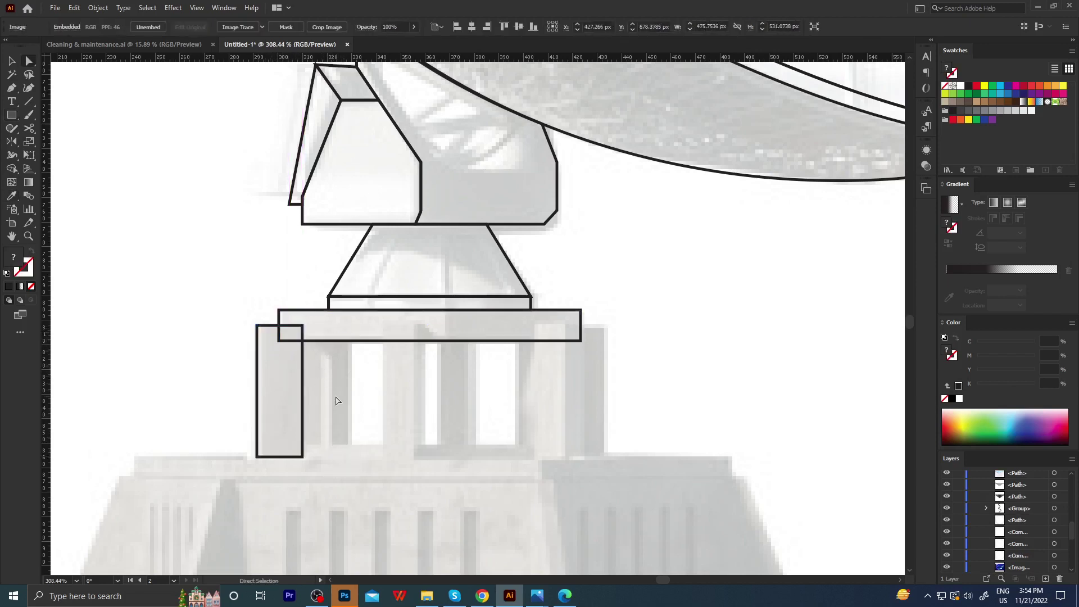
pyautogui.click(304, 392)
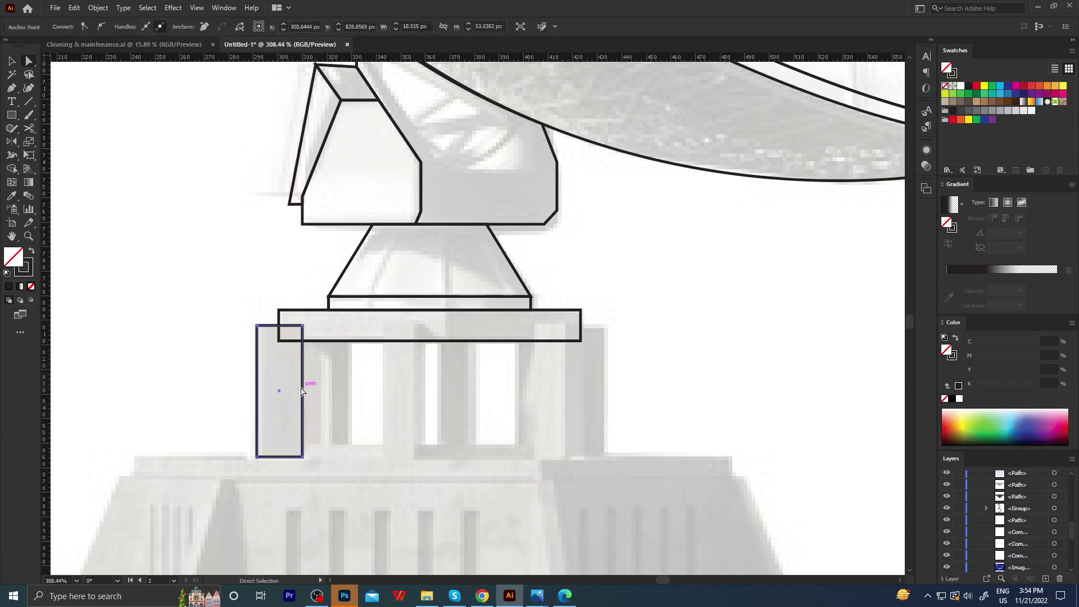
pyautogui.press('v')
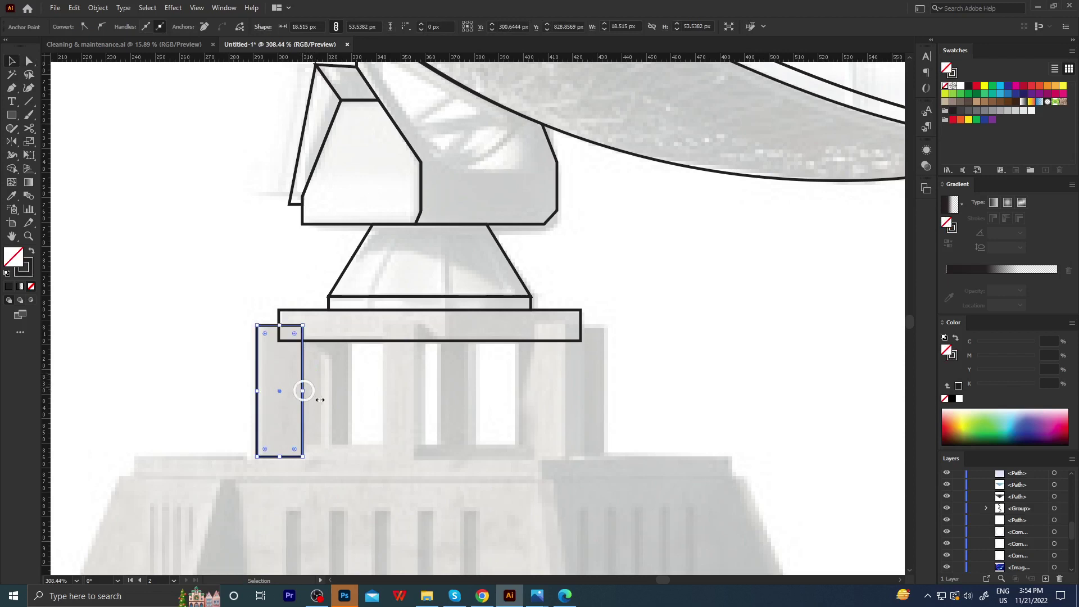
pyautogui.moveTo(304, 390)
pyautogui.mouseDown()
pyautogui.moveTo(323, 404)
pyautogui.moveTo(284, 406)
pyautogui.moveTo(319, 406)
pyautogui.mouseUp()
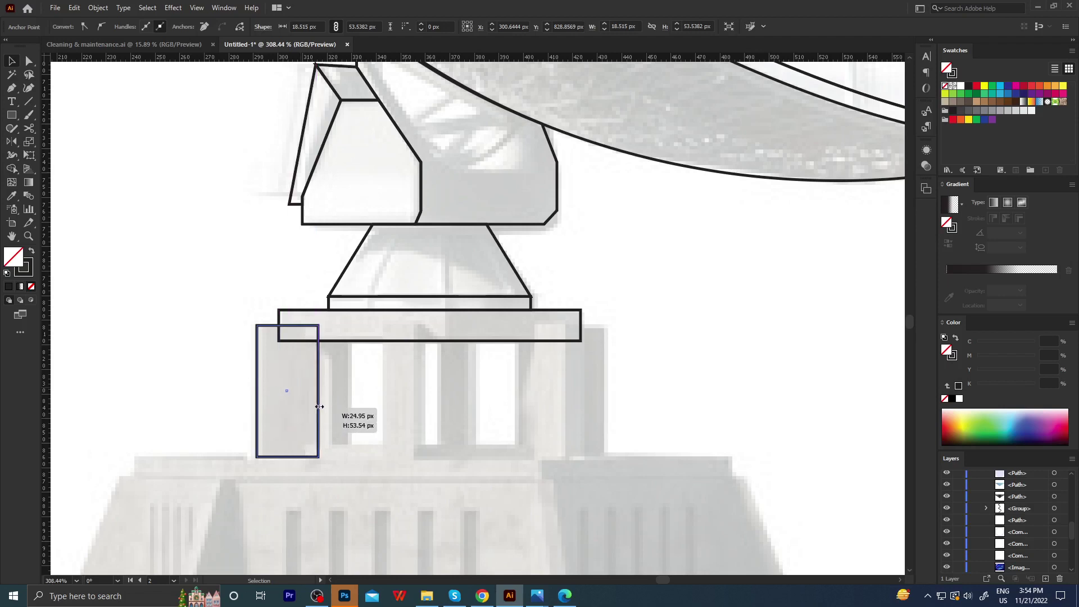
# Merge the left pillar with the slab's overlapping end using Shape Builder.
pyautogui.click(303, 344)
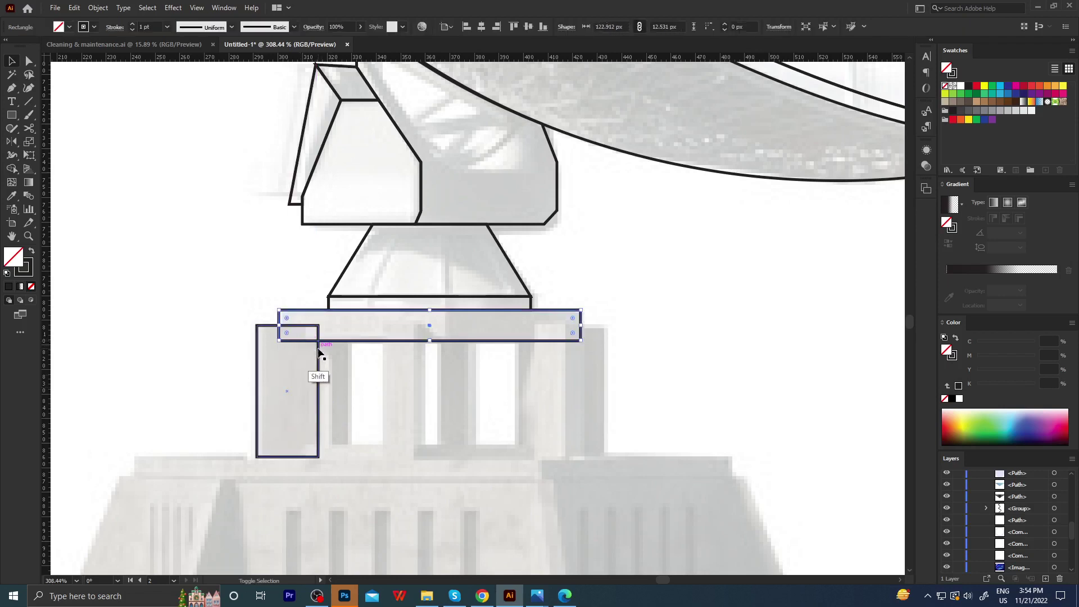
pyautogui.keyDown('shift'); pyautogui.click(318, 352); pyautogui.keyUp('shift')
pyautogui.hotkey('shift', 'm')
pyautogui.moveTo(287, 416); pyautogui.dragTo(287, 332)
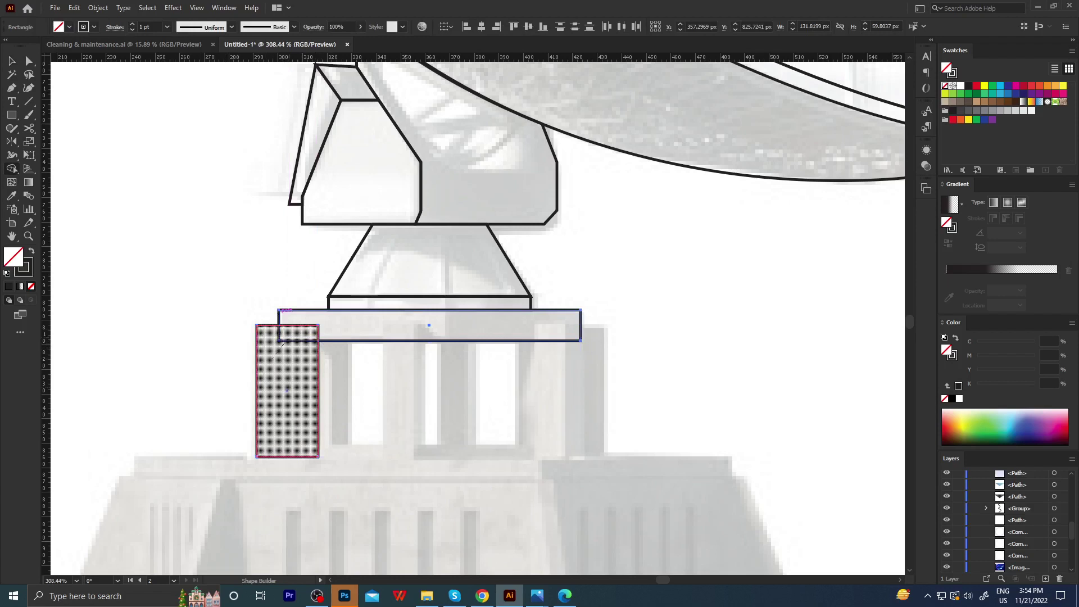
# Duplicate the left pillar straight across onto the right pillar.
pyautogui.press('v')
pyautogui.click(326, 373)
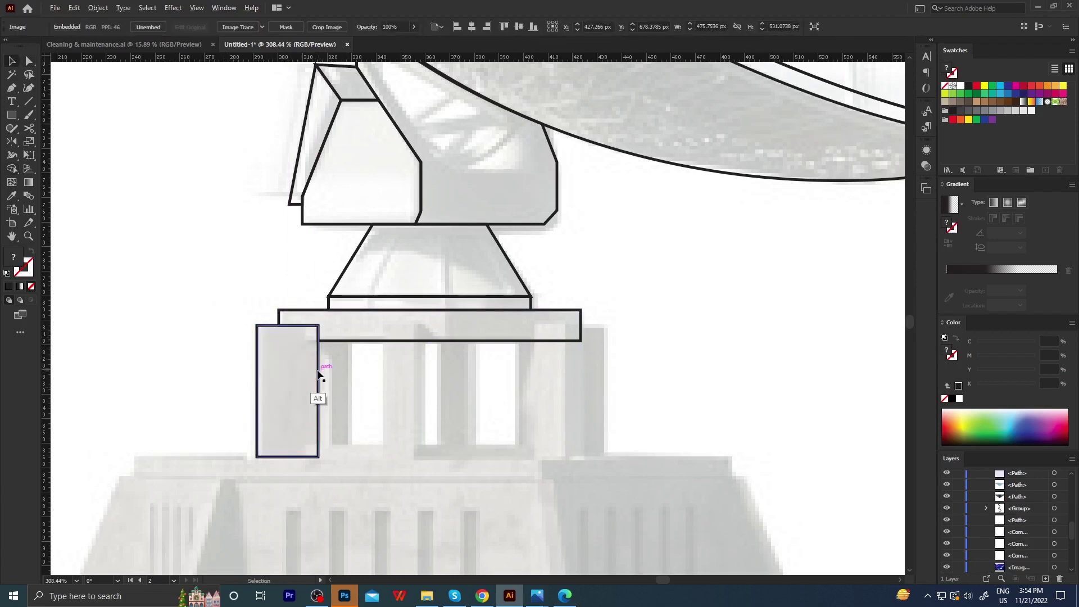
pyautogui.moveTo(332, 373); pyautogui.dragTo(450, 373)
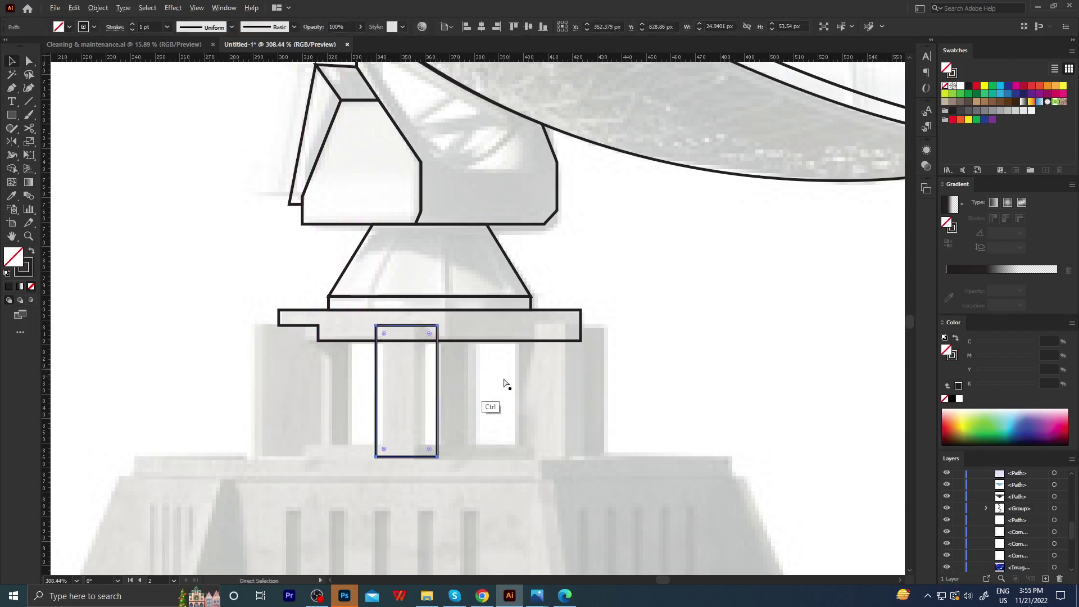
pyautogui.hotkey('ctrl', 'z')
pyautogui.keyDown('alt'); pyautogui.click(315, 375); pyautogui.keyUp('alt')
pyautogui.moveTo(318, 375); pyautogui.dragTo(603, 381)
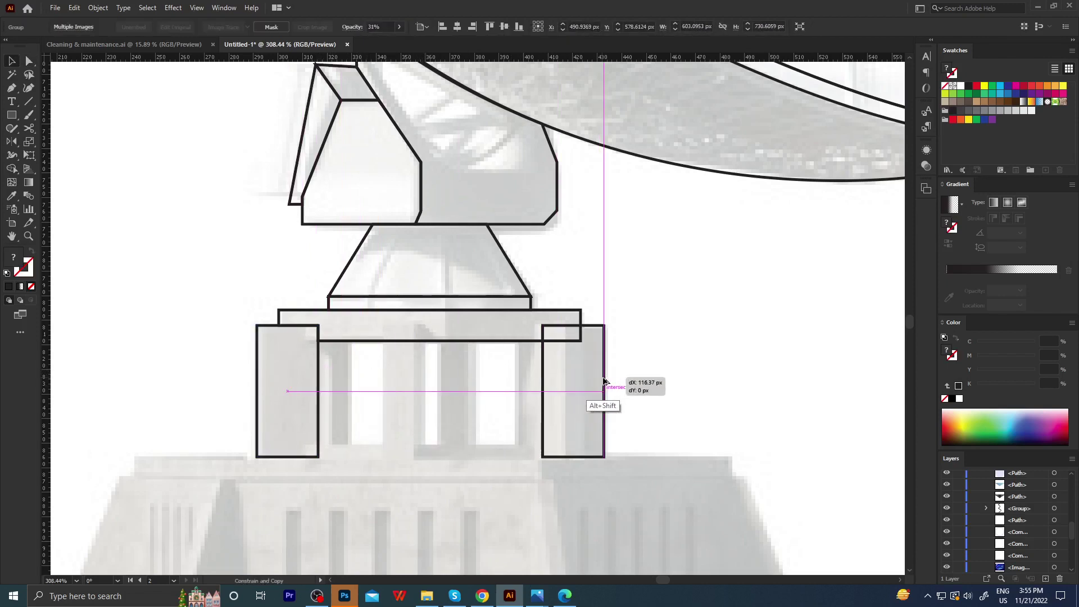
pyautogui.moveTo(604, 381); pyautogui.dragTo(604, 382)
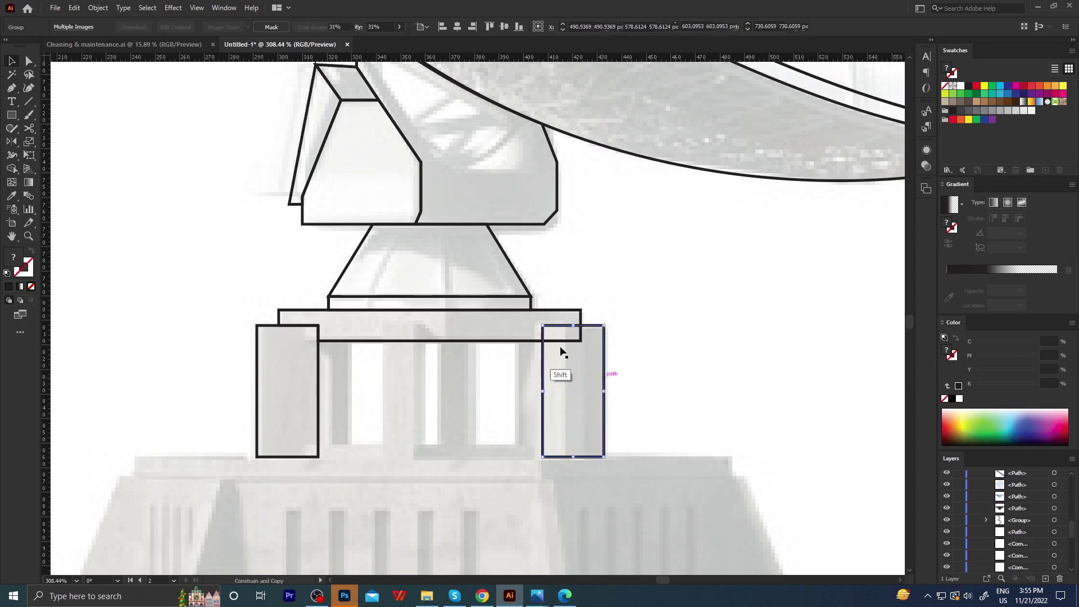
# Merge the right pillar copy with the slab's overlapping end using Shape Builder.
pyautogui.keyDown('shift'); pyautogui.click(534, 339); pyautogui.keyUp('shift')
pyautogui.keyDown('shift'); pyautogui.click(286, 394); pyautogui.keyUp('shift')
pyautogui.click(13, 168)
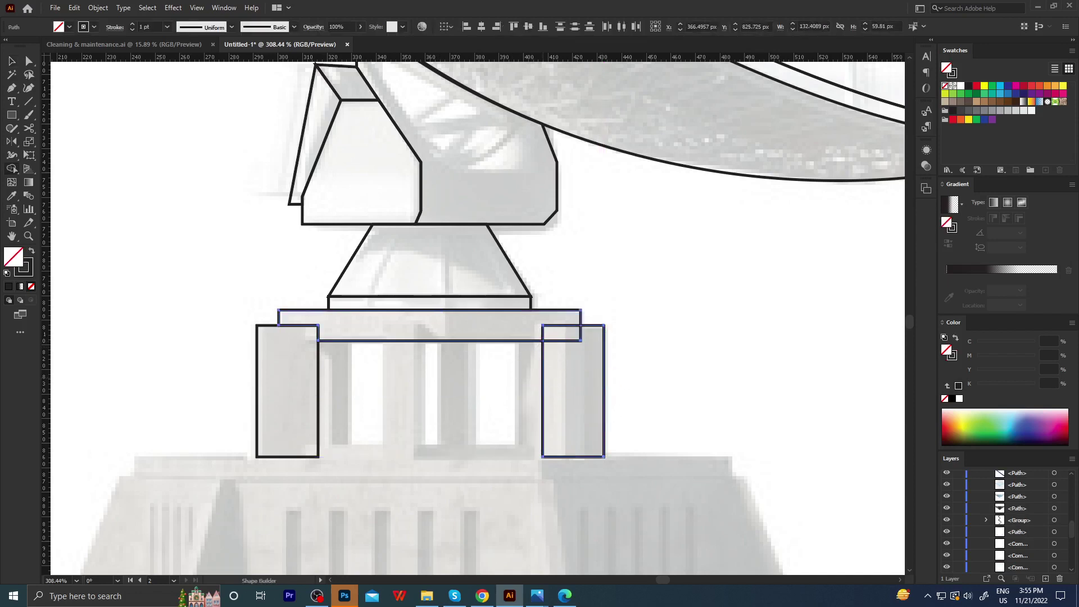
pyautogui.moveTo(561, 333); pyautogui.dragTo(573, 393)
pyautogui.press('a')
pyautogui.click(504, 346)
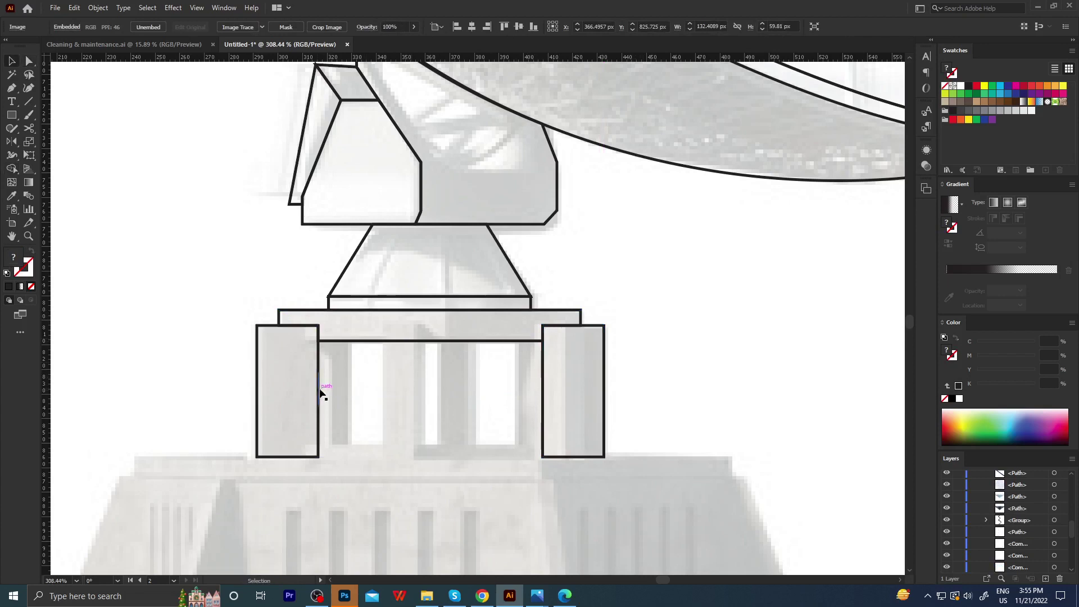
pyautogui.click(319, 387)
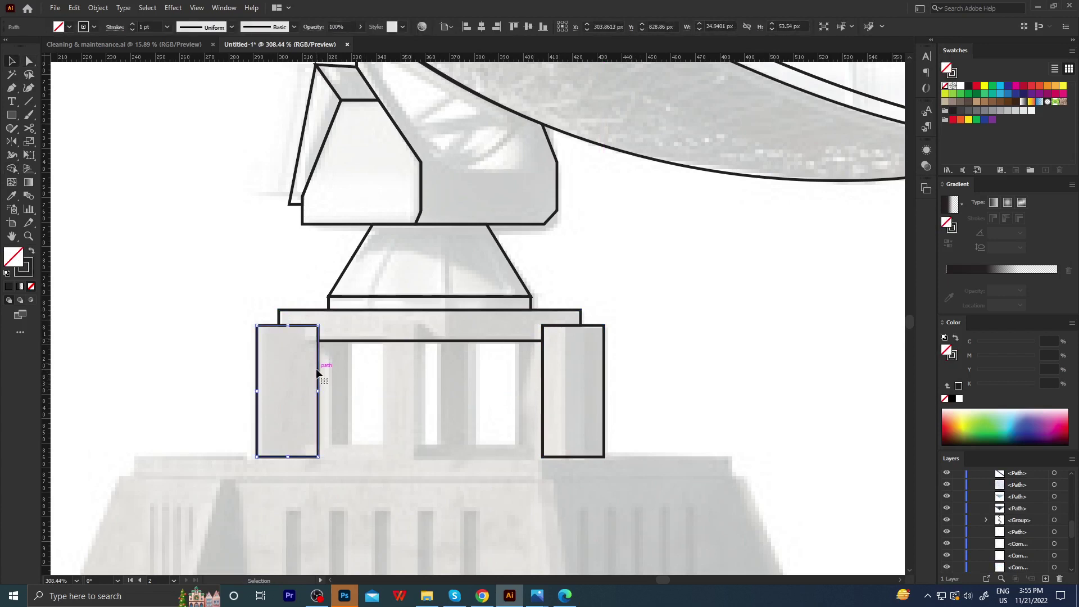
# Copy the left pillar into a narrow strip beneath the slab beside it.
pyautogui.moveTo(318, 371); pyautogui.dragTo(381, 375)
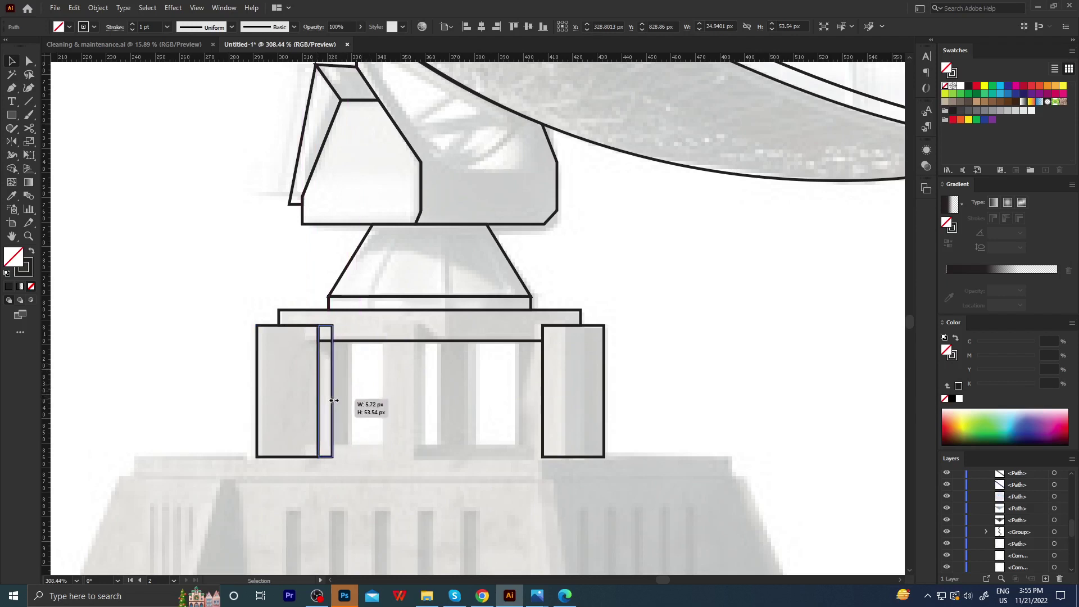
pyautogui.moveTo(381, 374); pyautogui.dragTo(333, 407)
pyautogui.moveTo(323, 326); pyautogui.dragTo(325, 341)
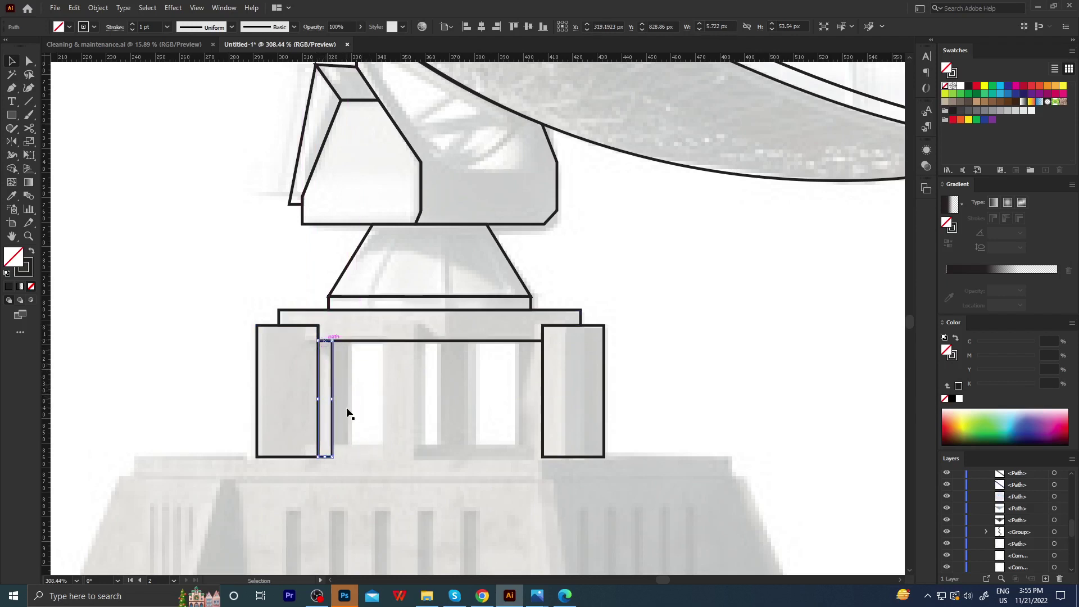
pyautogui.press('Right')
pyautogui.hotkey('shift', 'Right')
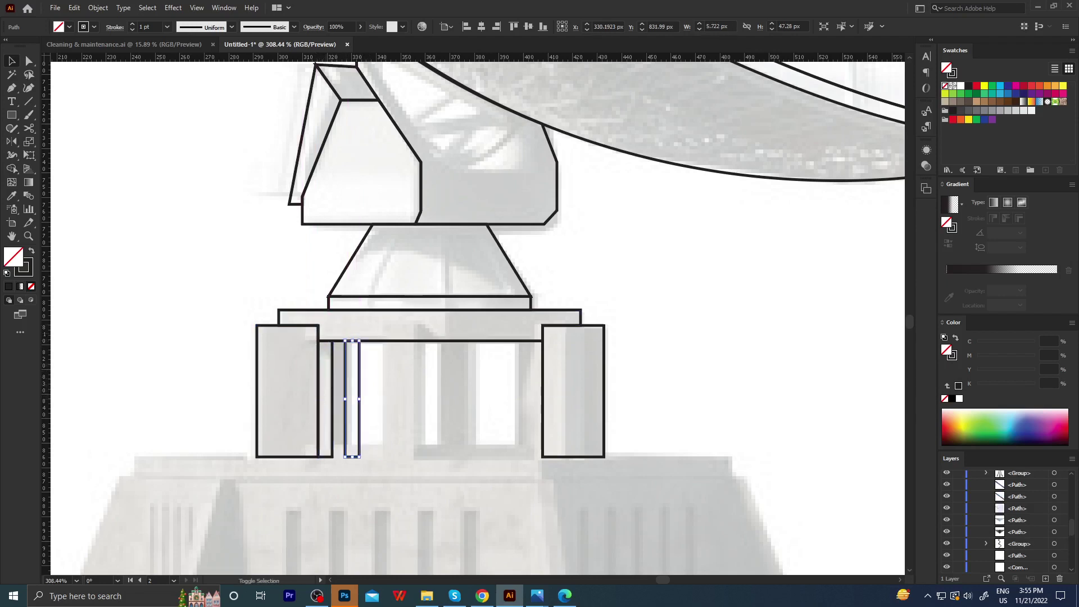
pyautogui.hotkey('shift', 'Left')
pyautogui.hotkey('shift', 'Right')
pyautogui.hotkey('shift', 'Right')
pyautogui.hotkey('shift', 'Left')
pyautogui.hotkey('shift', 'Left')
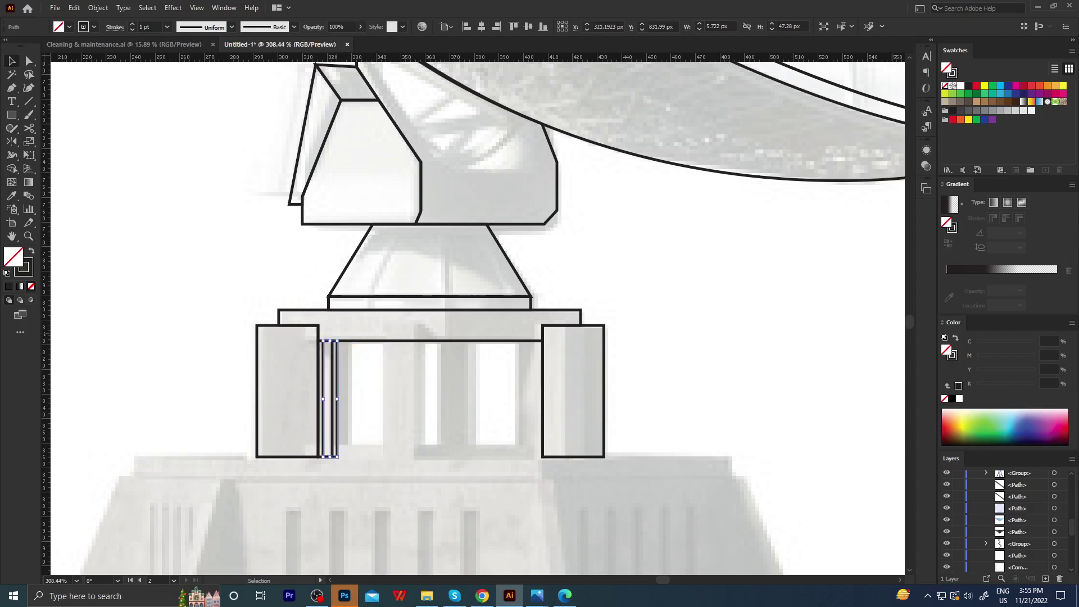
pyautogui.press('Right')
pyautogui.press('Right')
pyautogui.press('Right')
pyautogui.press('Right')
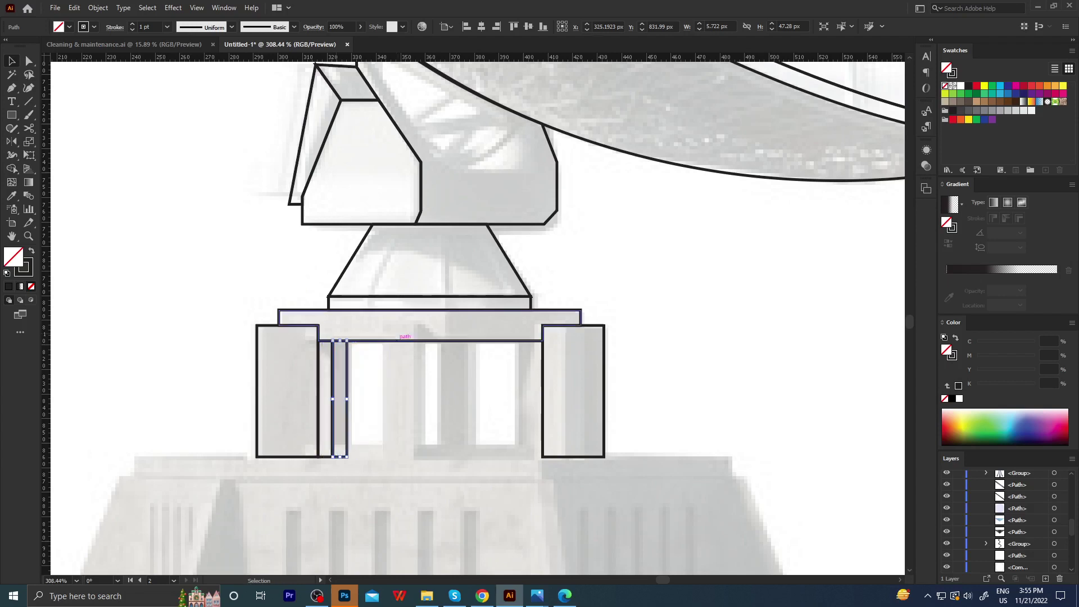
# Zoom in and shift the narrow column slightly left to line up with the reference.
pyautogui.click(367, 380)
pyautogui.scroll(2, 382, 371)
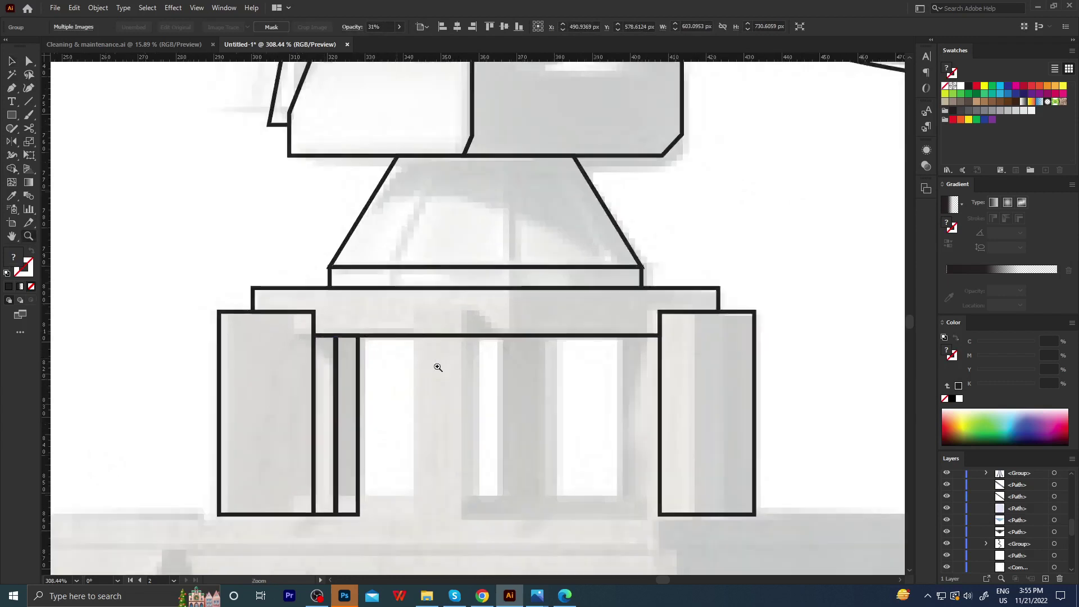
pyautogui.scroll(2, 405, 366)
pyautogui.scroll(2, 388, 363)
pyautogui.click(380, 359)
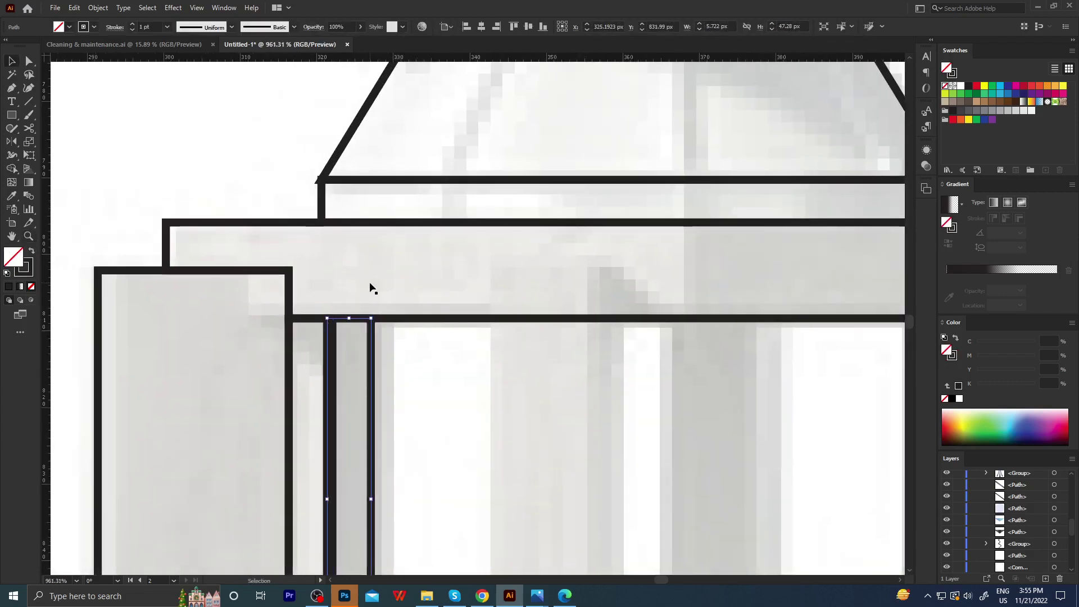
pyautogui.scroll(3, 364, 286)
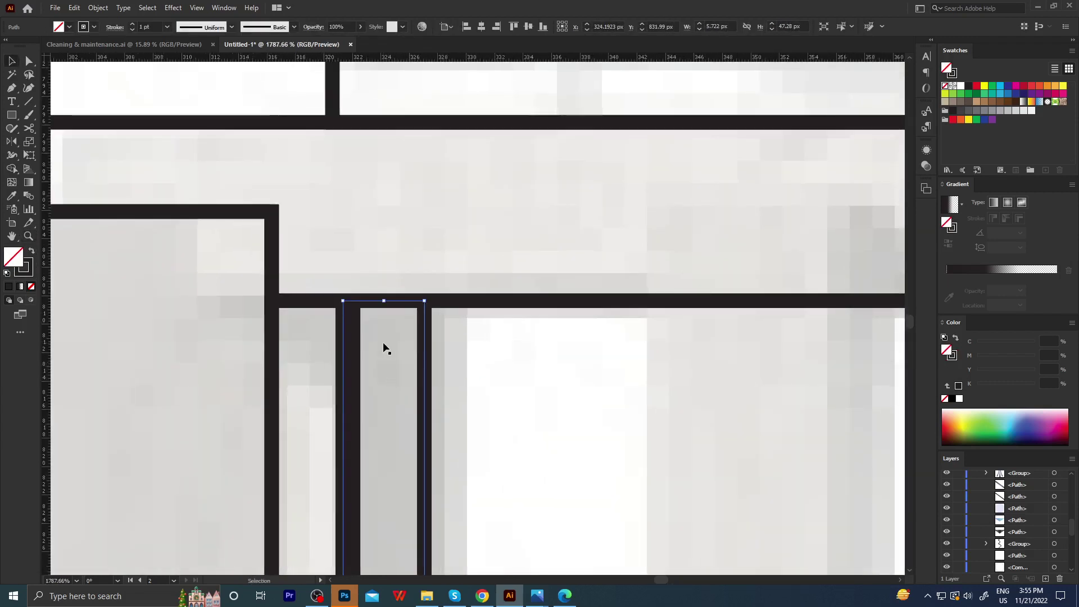
pyautogui.press('Right')
pyautogui.press('a')
pyautogui.scroll(1, 351, 360)
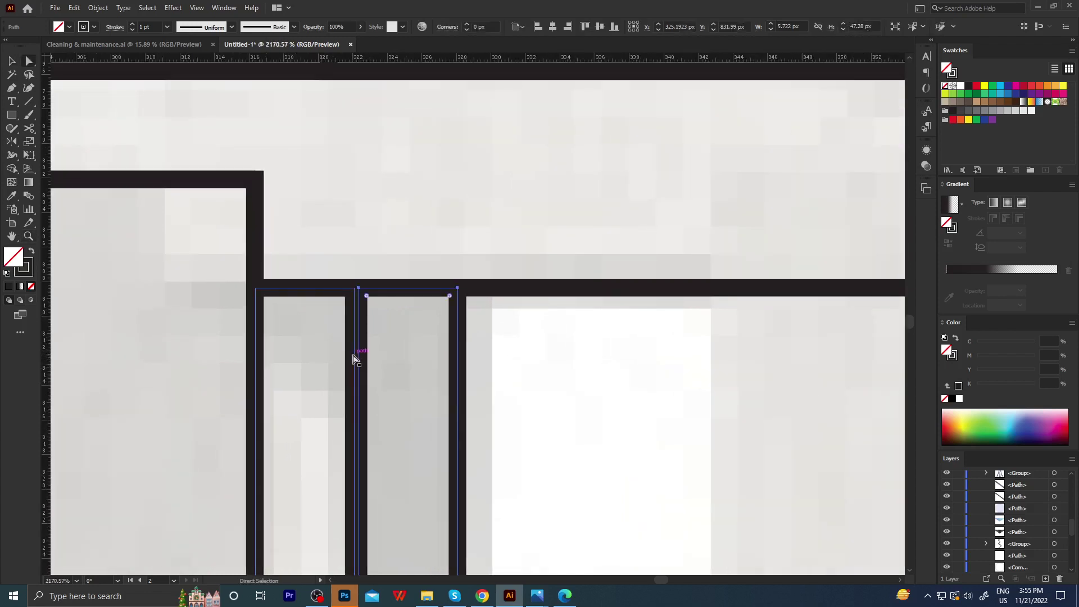
pyautogui.scroll(2, 365, 344)
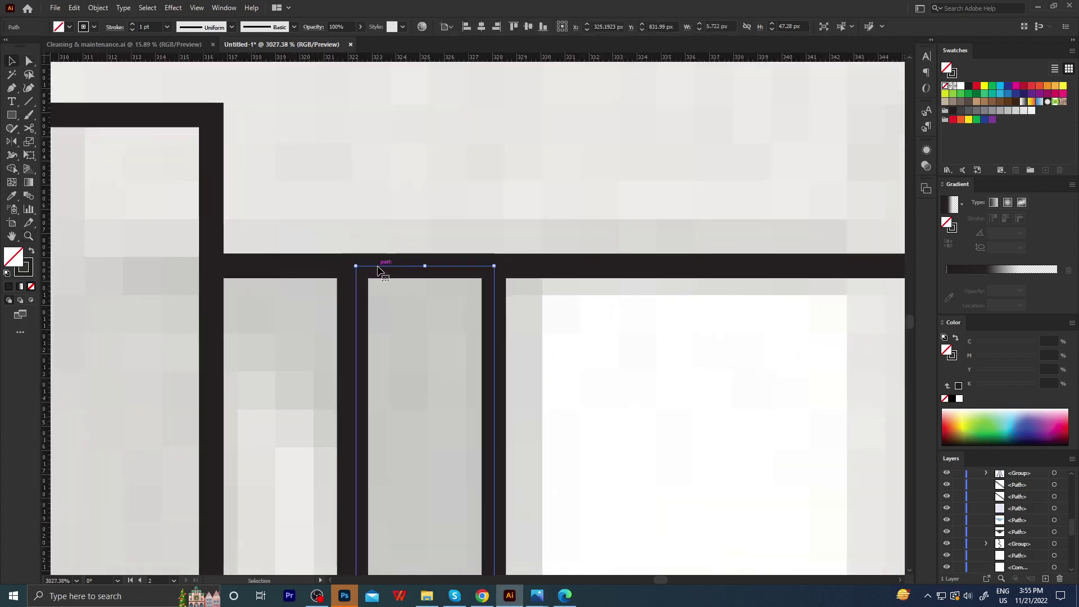
pyautogui.moveTo(378, 270); pyautogui.dragTo(374, 271)
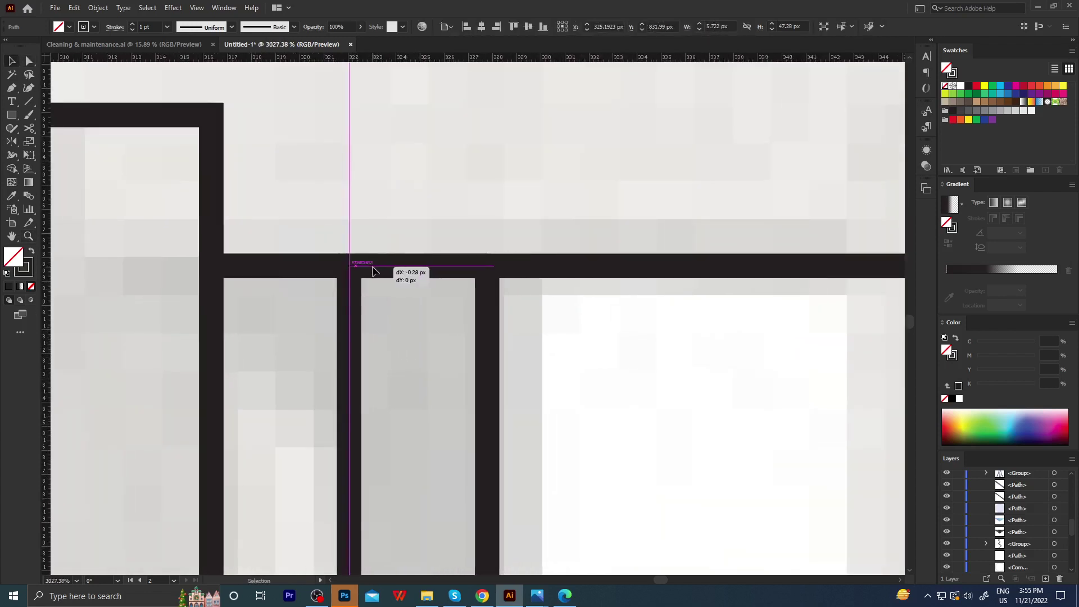
pyautogui.scroll(-3, 192, 373)
pyautogui.scroll(-2, 285, 349)
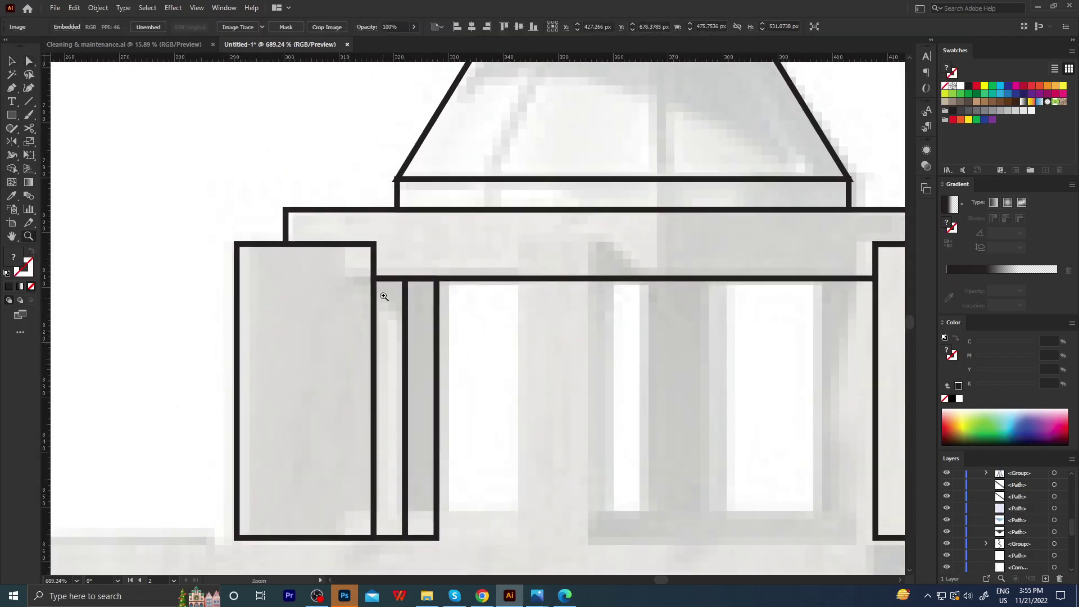
pyautogui.scroll(1, 393, 295)
pyautogui.scroll(1, 399, 293)
# Slant the thin column's top corner down and pull the neighbouring rectangle's top-left corner to meet it.
pyautogui.click(398, 274)
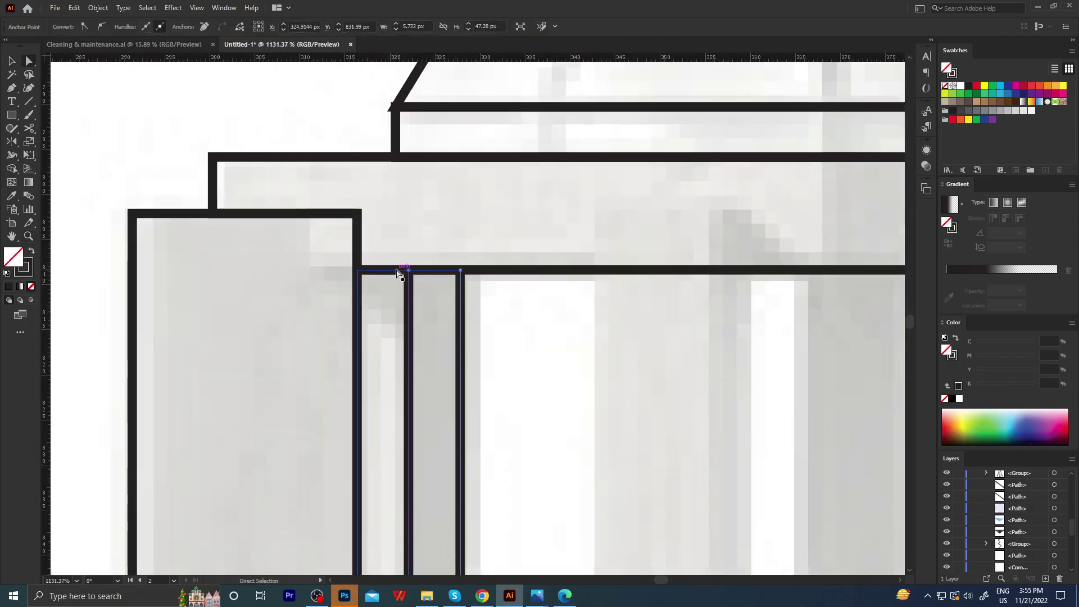
pyautogui.moveTo(409, 273); pyautogui.dragTo(411, 302)
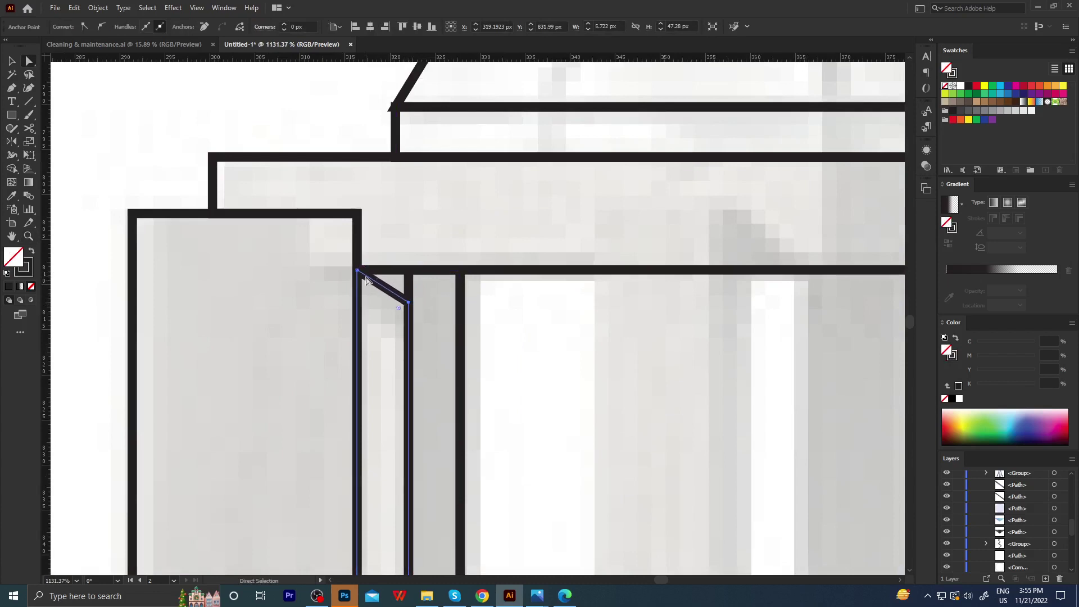
pyautogui.moveTo(358, 275); pyautogui.dragTo(400, 306)
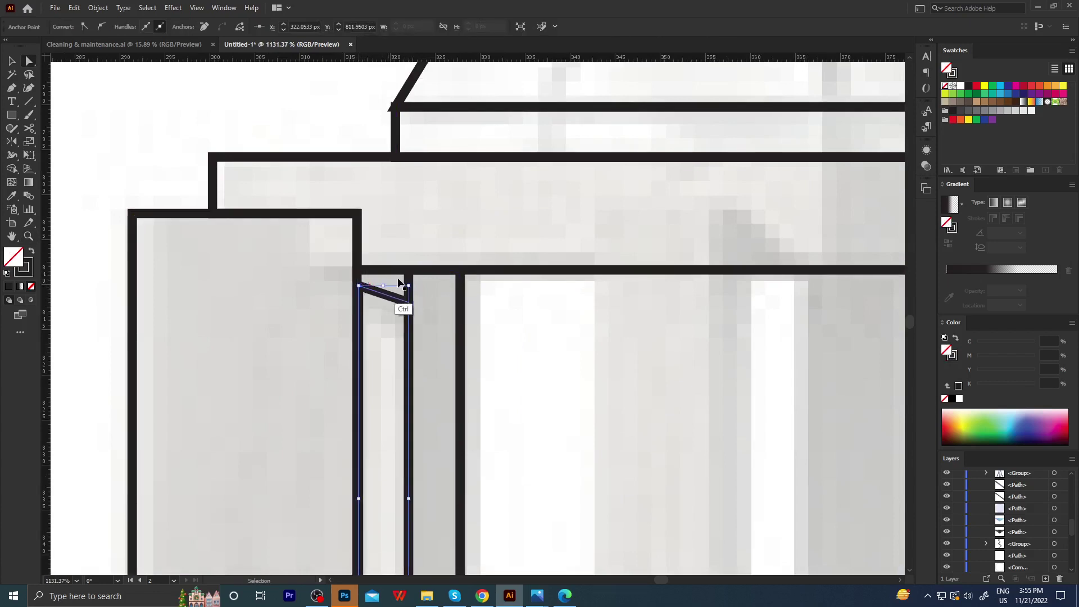
pyautogui.click(427, 273)
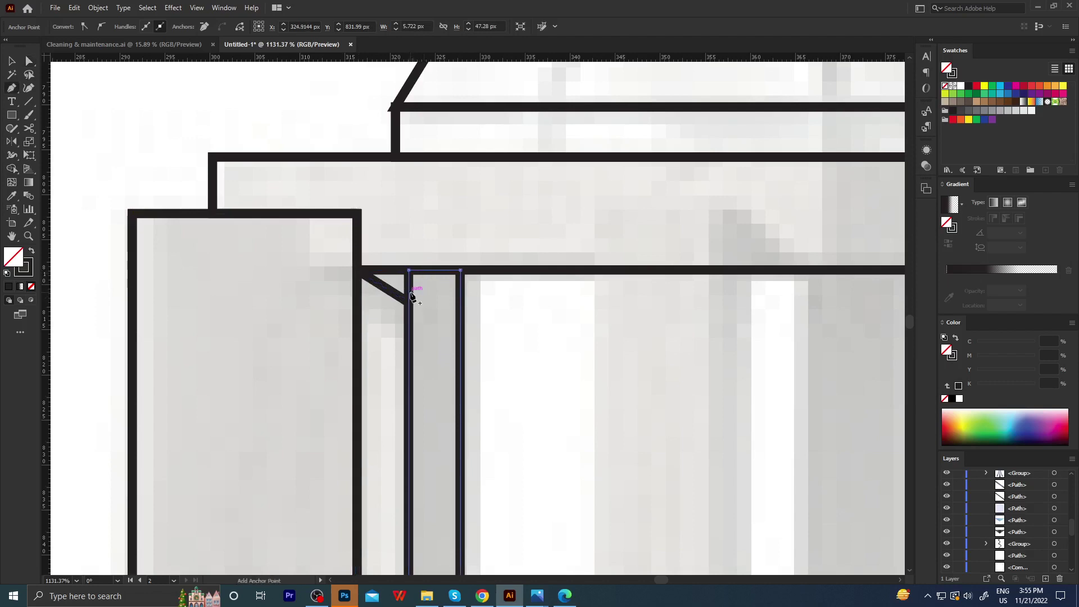
pyautogui.press('a')
pyautogui.click(407, 271)
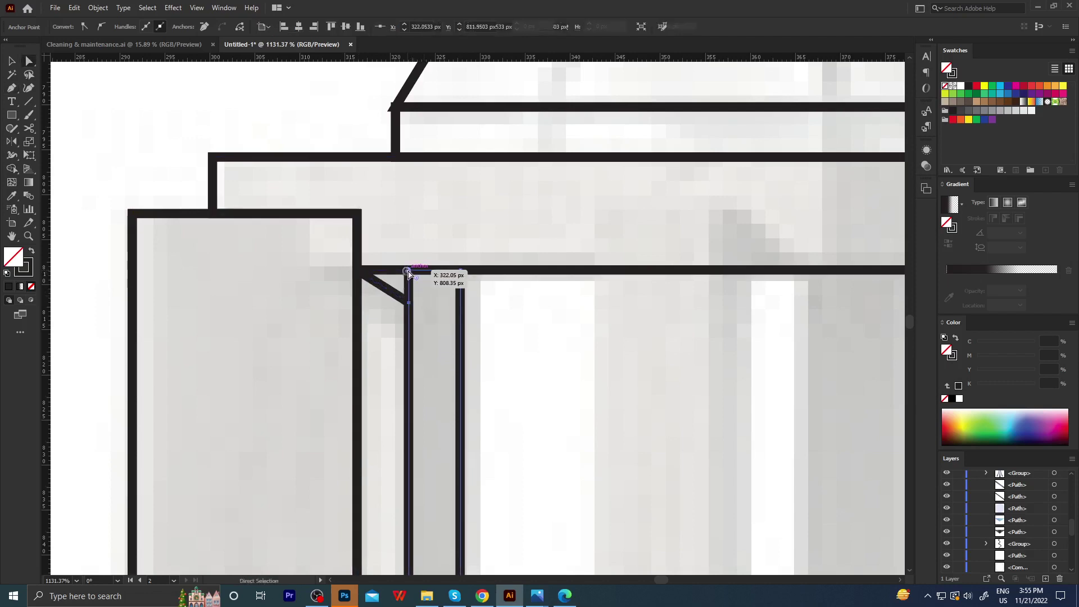
pyautogui.moveTo(408, 274)
pyautogui.mouseDown()
pyautogui.moveTo(358, 275)
pyautogui.moveTo(183, 364)
pyautogui.mouseUp()
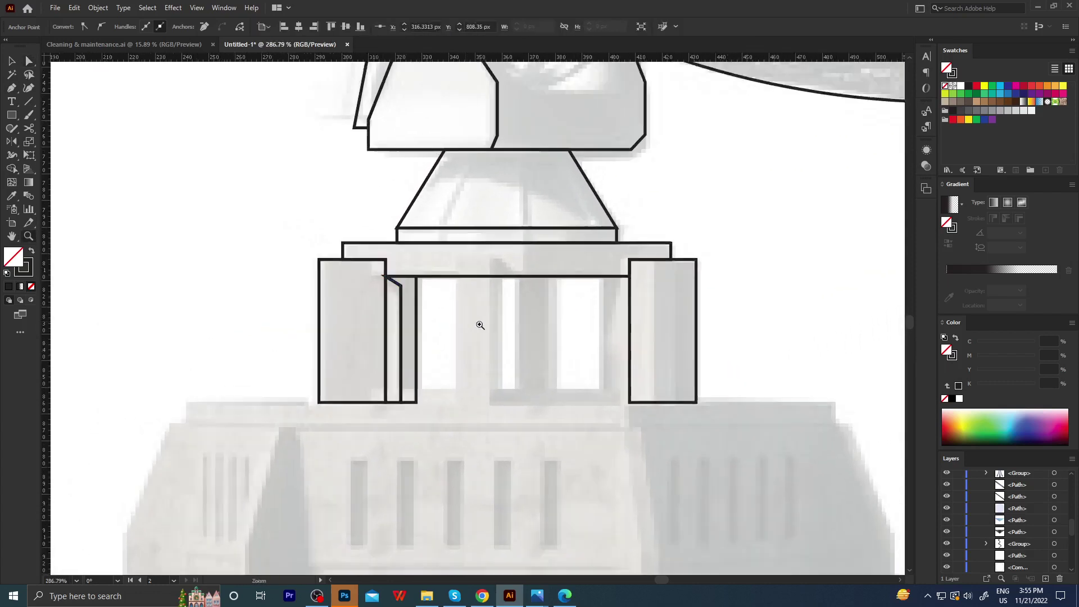
pyautogui.click(436, 318)
# Copy the slanted column and reflect it across a vertical axis.
pyautogui.press('v')
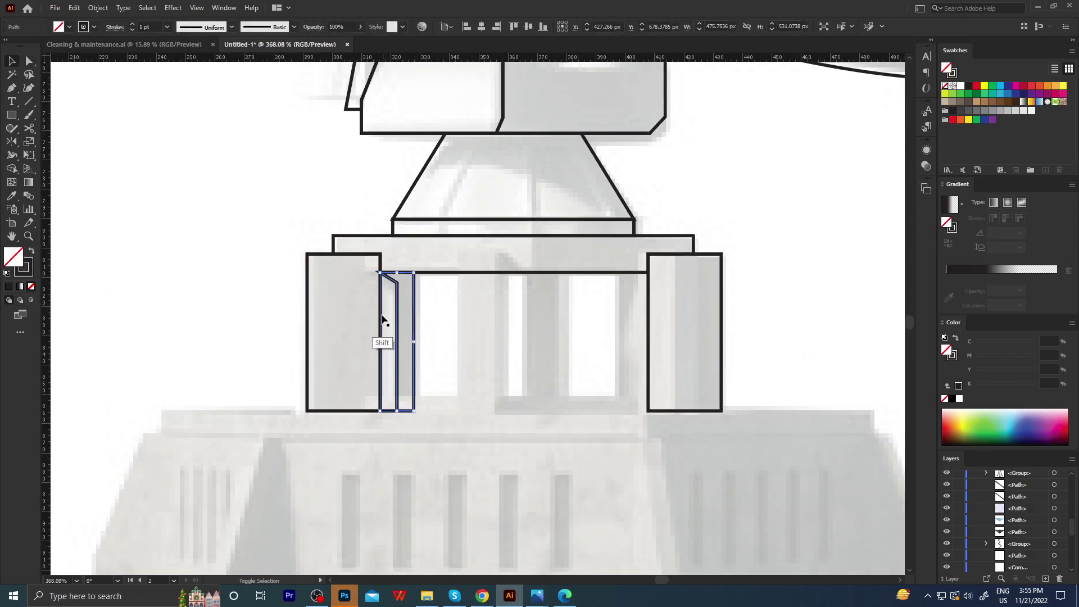
pyautogui.keyDown('shift'); pyautogui.click(382, 319); pyautogui.keyUp('shift')
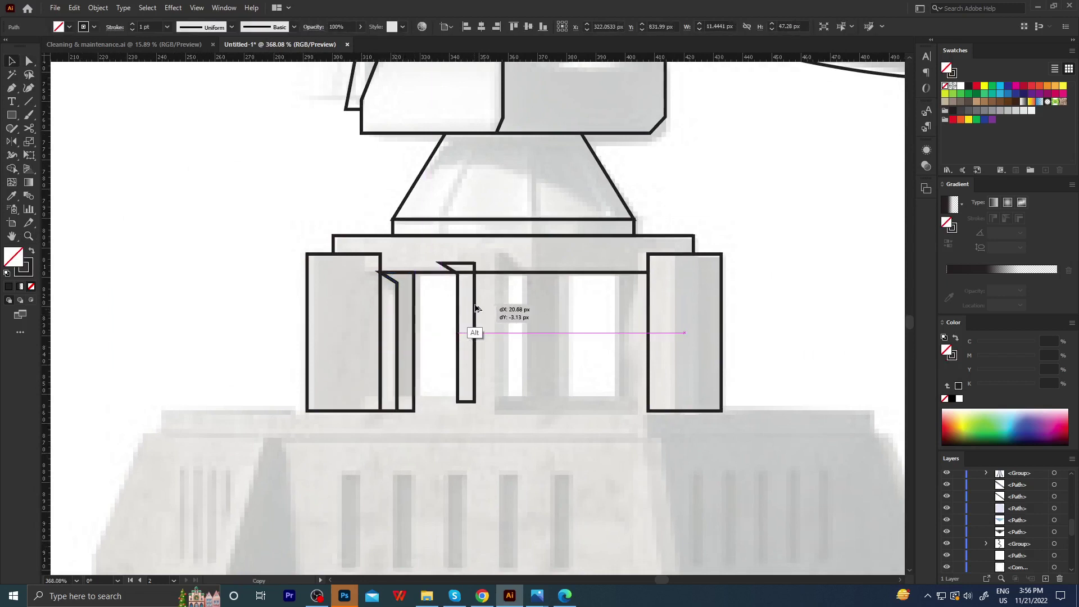
pyautogui.moveTo(414, 316); pyautogui.dragTo(519, 326)
pyautogui.rightClick(512, 318)
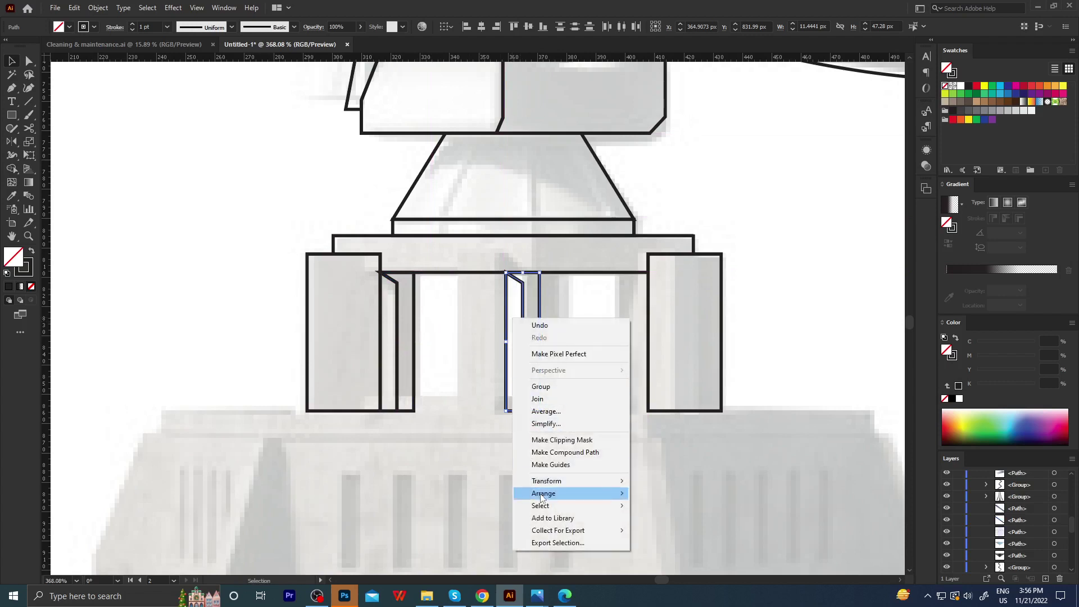
pyautogui.moveTo(547, 481)
pyautogui.click(676, 524)
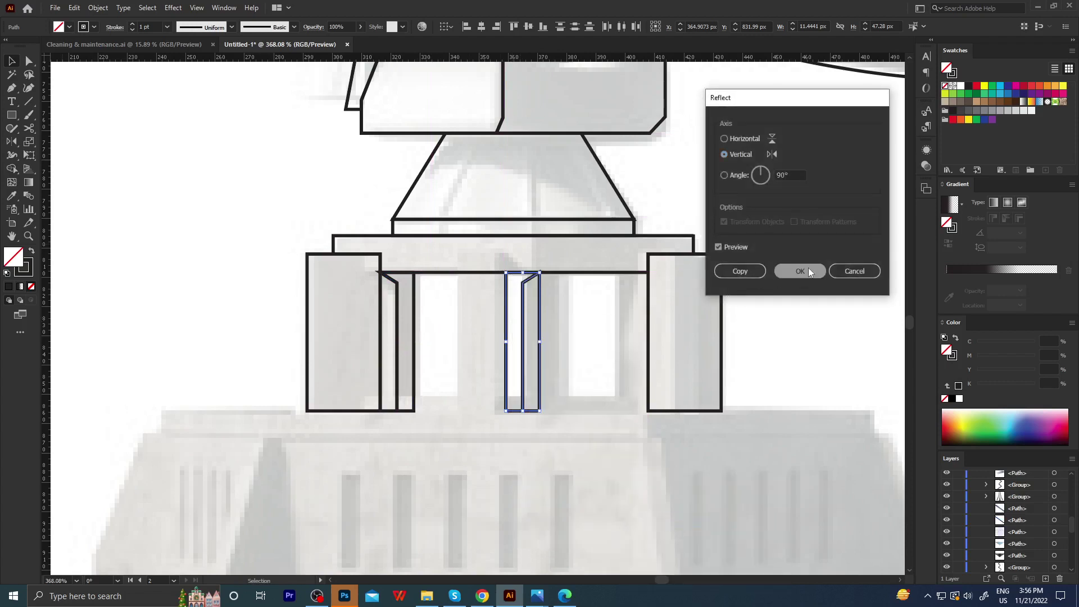
pyautogui.click(809, 273)
# Nudge the mirrored column into place against the right pillar's inner side.
pyautogui.hotkey('shift', 'Right')
pyautogui.hotkey('shift', 'Right')
pyautogui.hotkey('shift', 'Right')
pyautogui.hotkey('shift', 'Left')
pyautogui.hotkey('shift', 'Right')
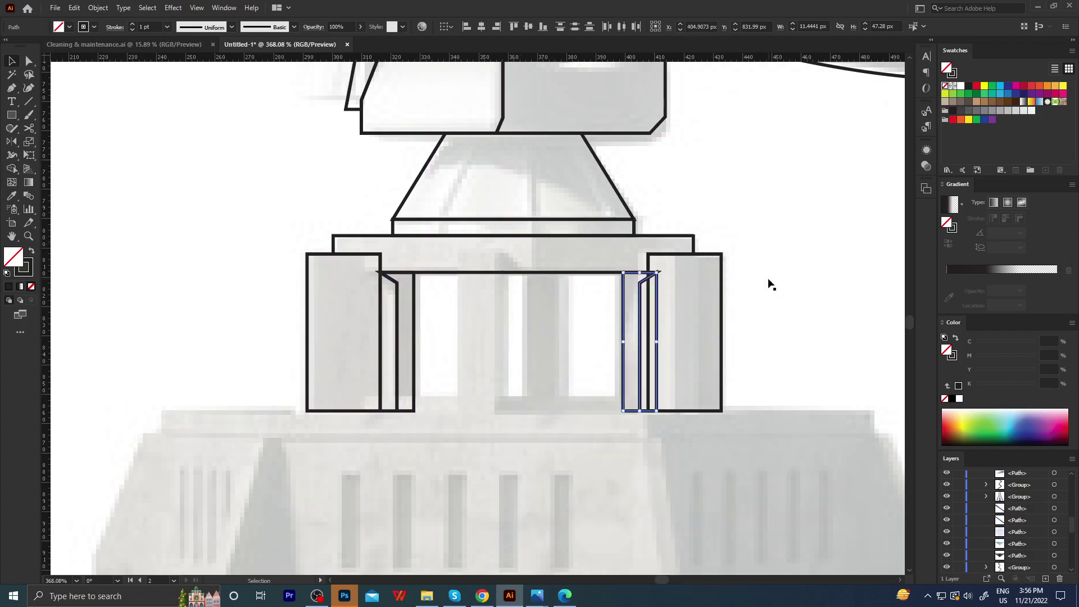
pyautogui.press('Left')
pyautogui.press('Left')
pyautogui.press('Left')
pyautogui.press('a')
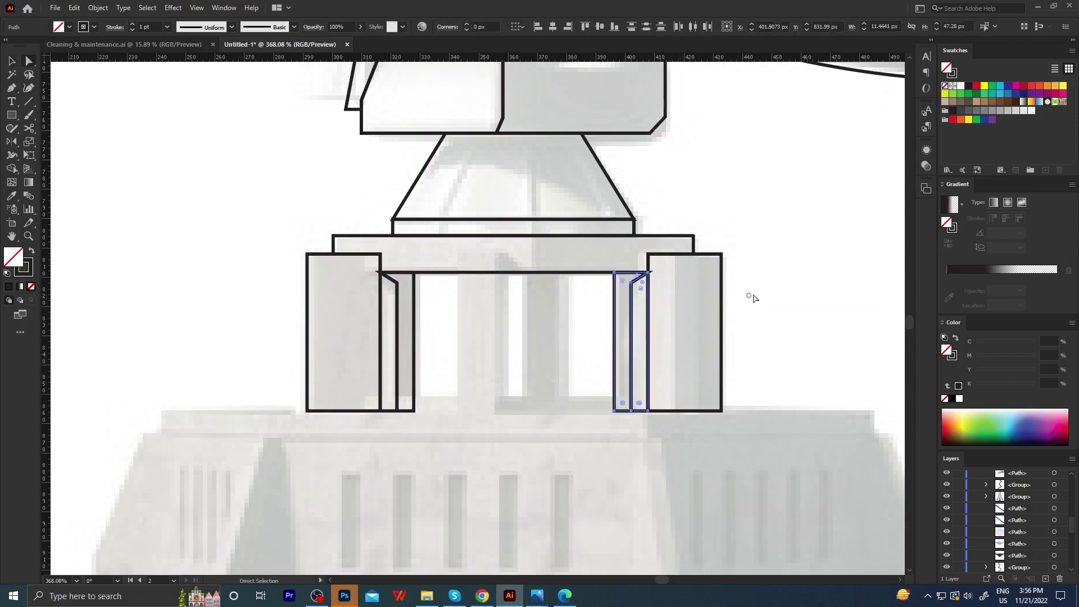
pyautogui.click(753, 298)
pyautogui.scroll(-2, 404, 345)
pyautogui.scroll(-2, 345, 358)
# Draw a curved arc across the trapezoid base.
pyautogui.click(469, 220)
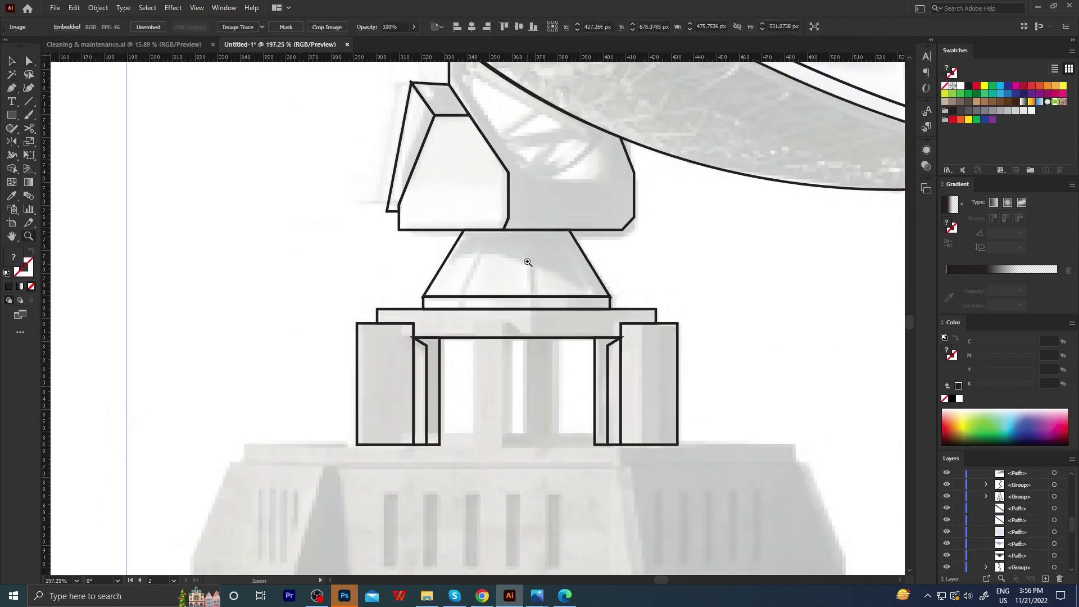
pyautogui.click(517, 246)
pyautogui.click(432, 254)
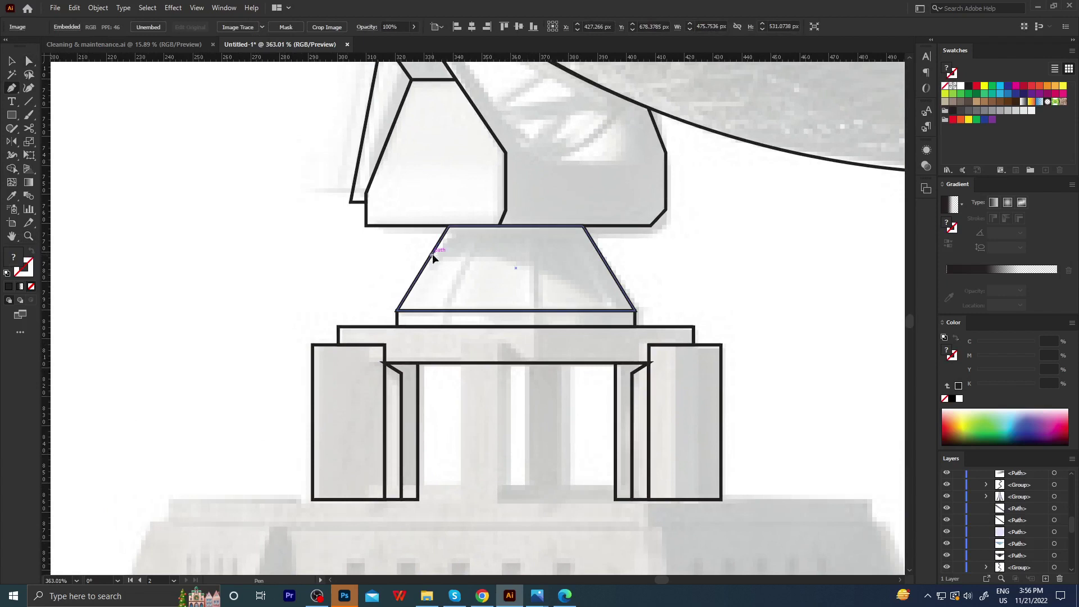
pyautogui.moveTo(613, 310)
pyautogui.mouseDown()
pyautogui.moveTo(711, 378)
pyautogui.moveTo(699, 386)
pyautogui.mouseUp()
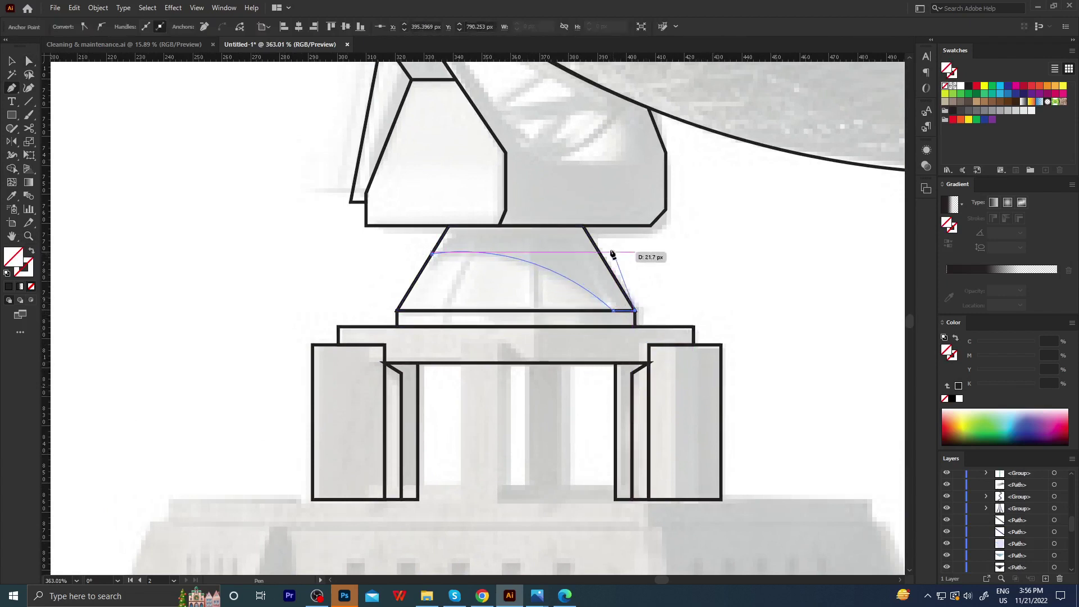
pyautogui.press('Escape')
pyautogui.keyDown('ctrl'); pyautogui.click(444, 253); pyautogui.keyUp('ctrl')
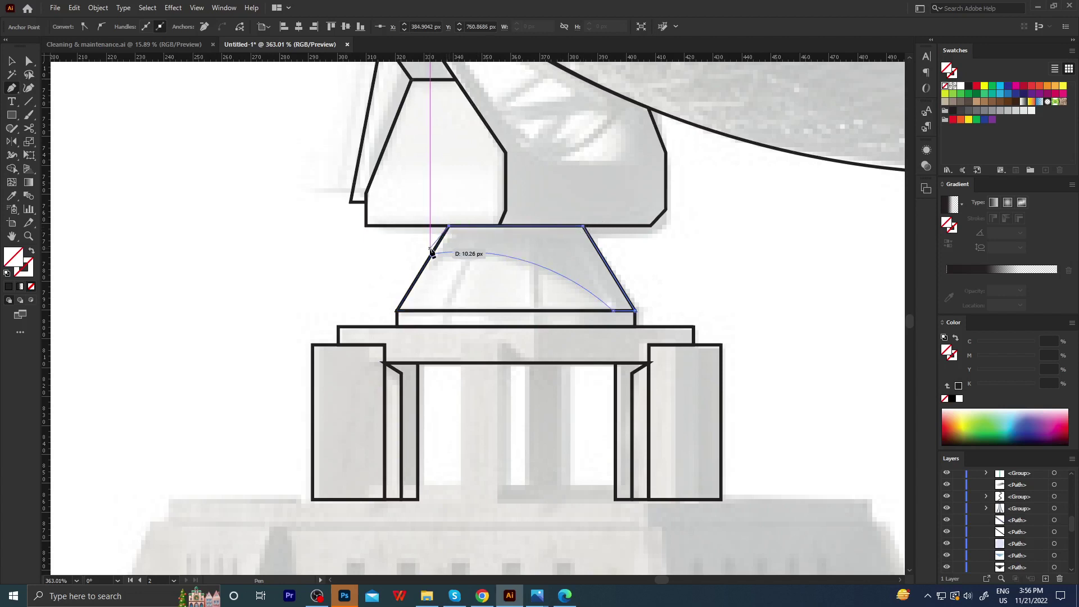
pyautogui.scroll(-5, 313, 320)
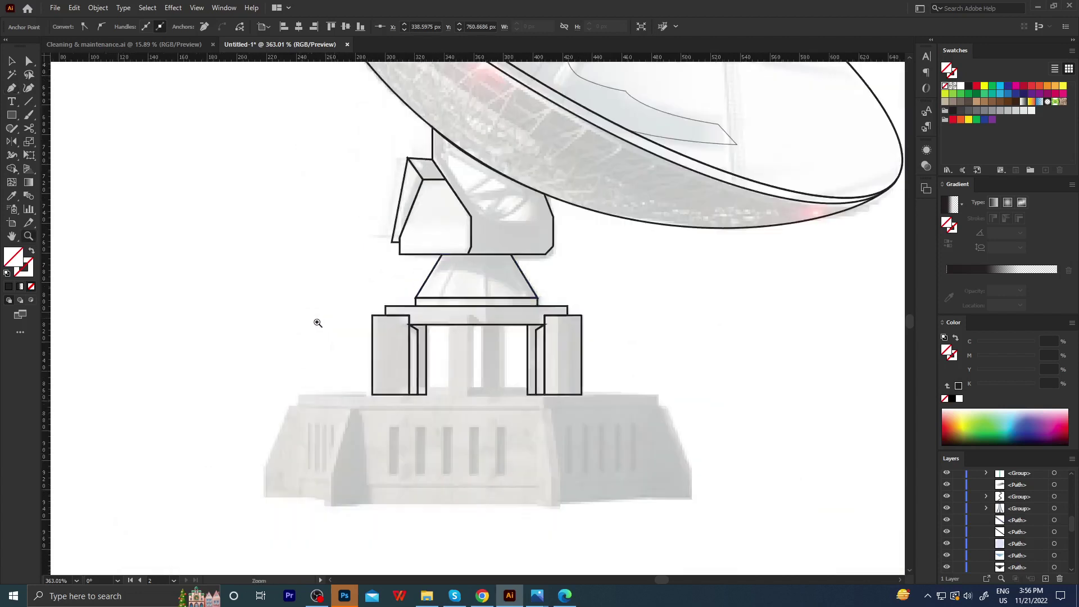
pyautogui.scroll(3, 339, 378)
# Trace a slanted strip from the trapezoid's bottom up to the arc, leaving it unfilled.
pyautogui.press('i')
pyautogui.click(557, 281)
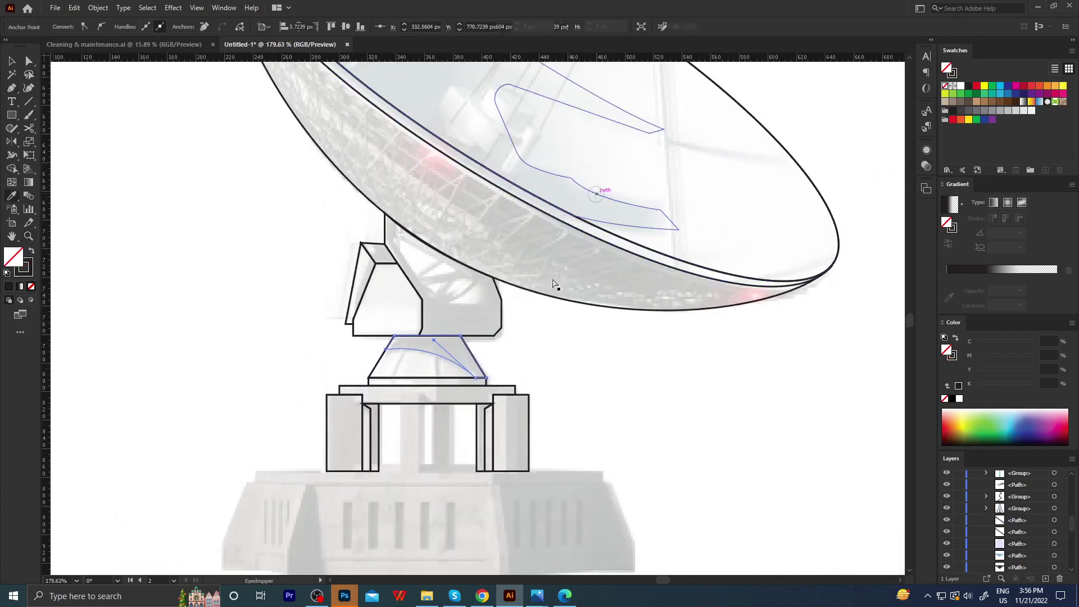
pyautogui.keyDown('ctrl'); pyautogui.click(421, 366); pyautogui.keyUp('ctrl')
pyautogui.moveTo(421, 366)
pyautogui.mouseDown()
pyautogui.moveTo(438, 380)
pyautogui.moveTo(456, 340)
pyautogui.moveTo(476, 332)
pyautogui.mouseUp()
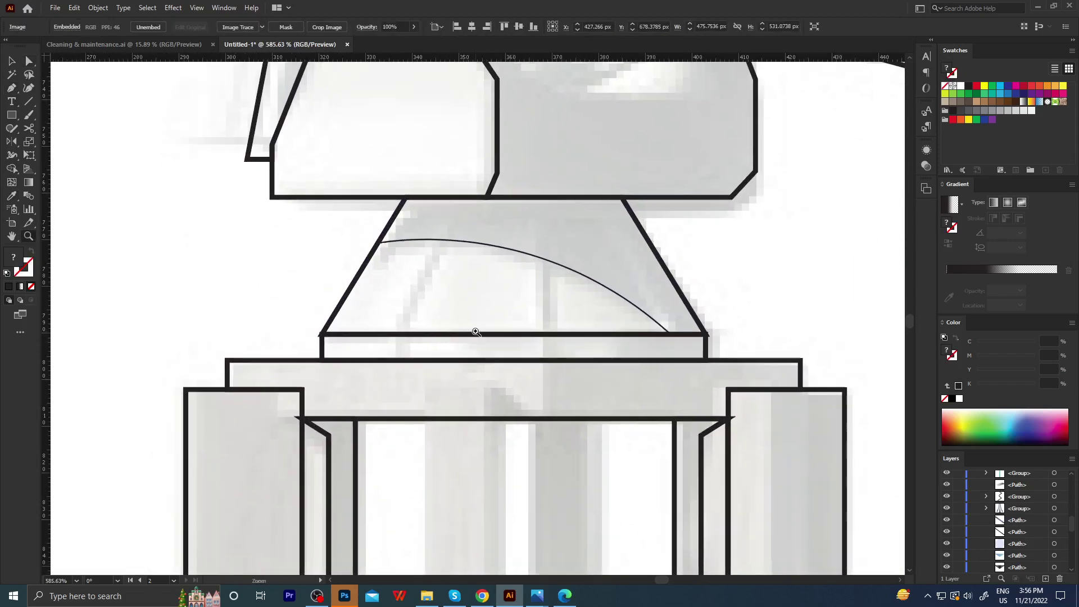
pyautogui.click(385, 331)
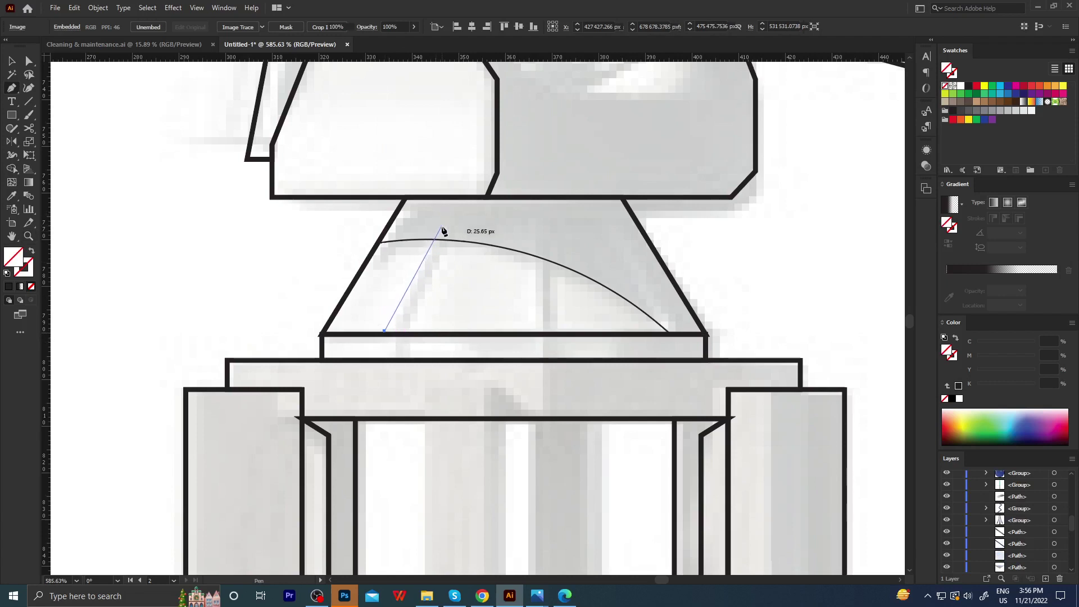
pyautogui.click(440, 230)
pyautogui.click(448, 230)
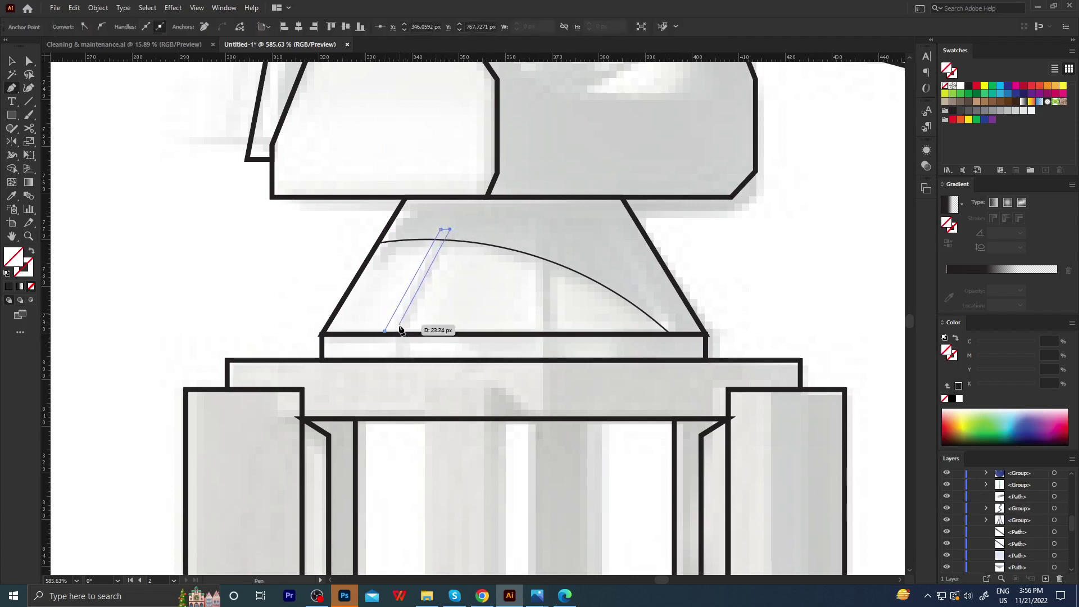
pyautogui.click(394, 332)
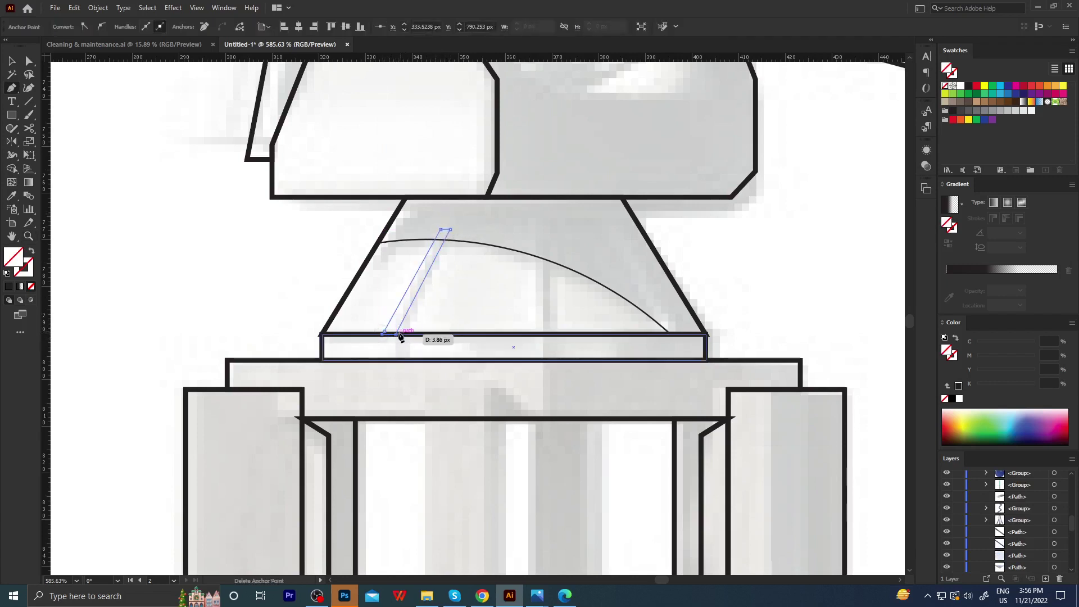
pyautogui.click(385, 332)
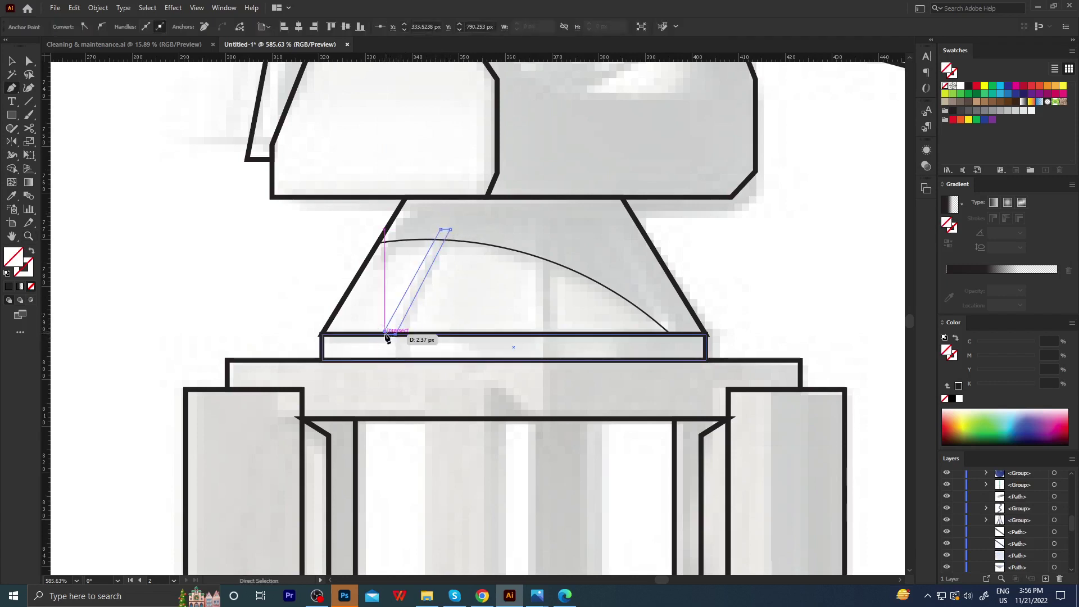
pyautogui.press('i')
pyautogui.click(495, 250)
pyautogui.hotkey('ctrl', 'z')
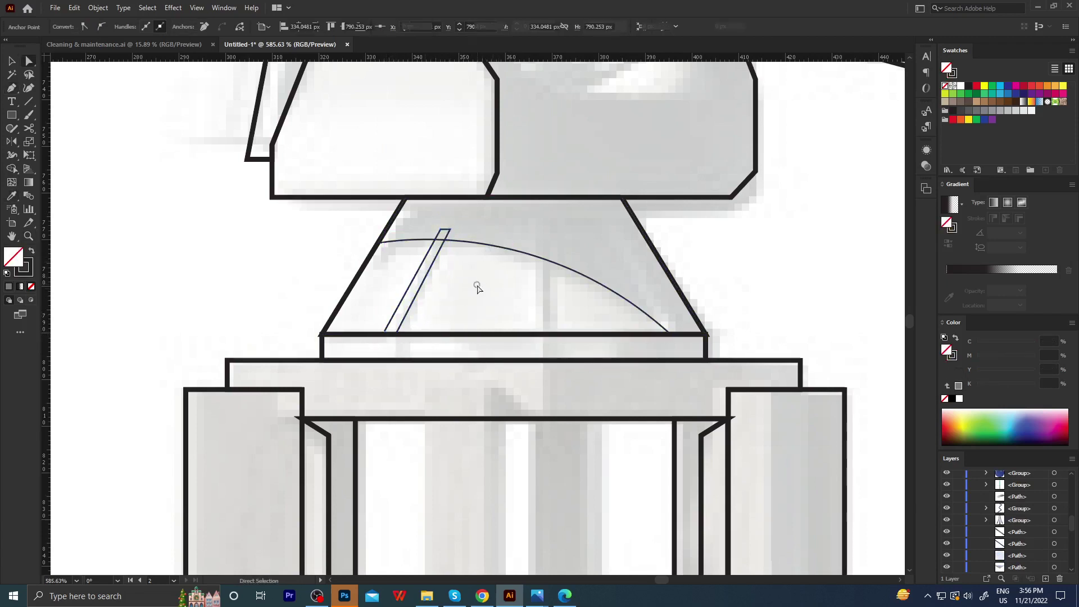
# Trace a vertical strut from the platform edge up to the arc, then zoom out.
pyautogui.press('p')
pyautogui.click(542, 332)
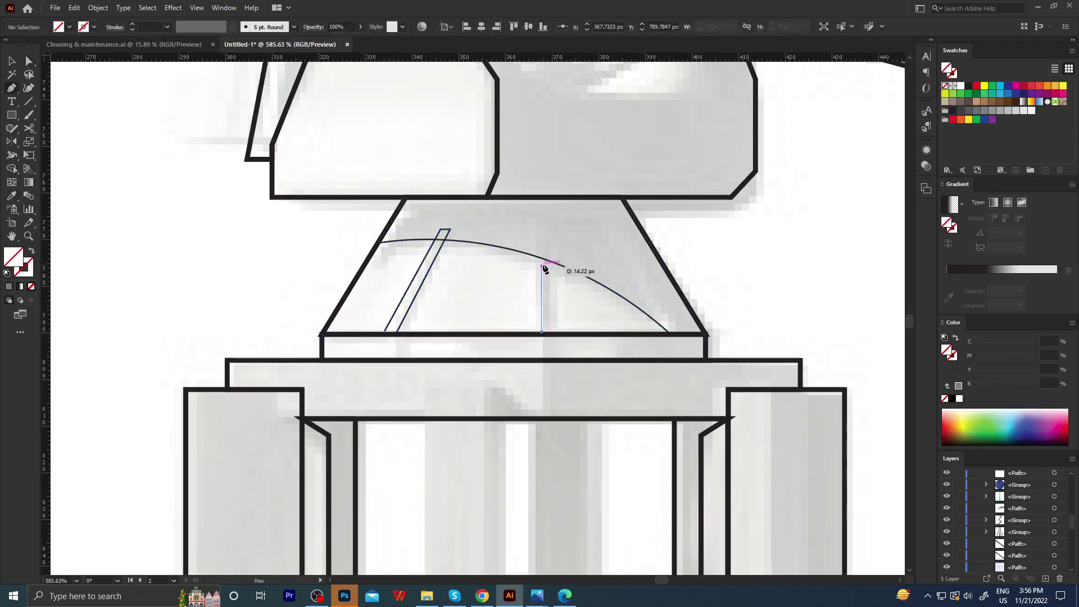
pyautogui.click(542, 265)
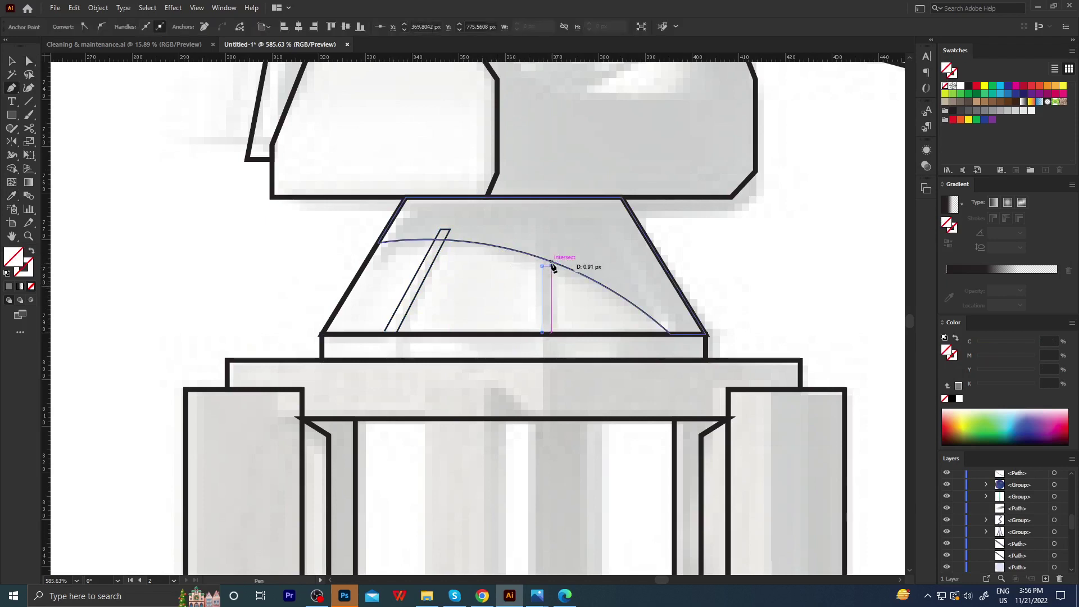
pyautogui.click(551, 265)
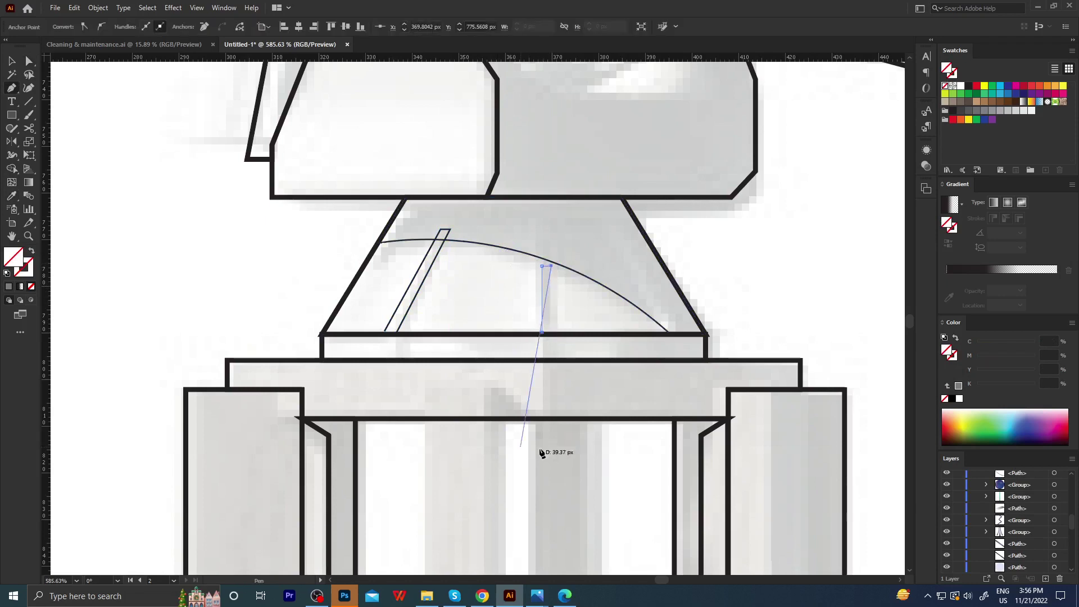
pyautogui.click(547, 333)
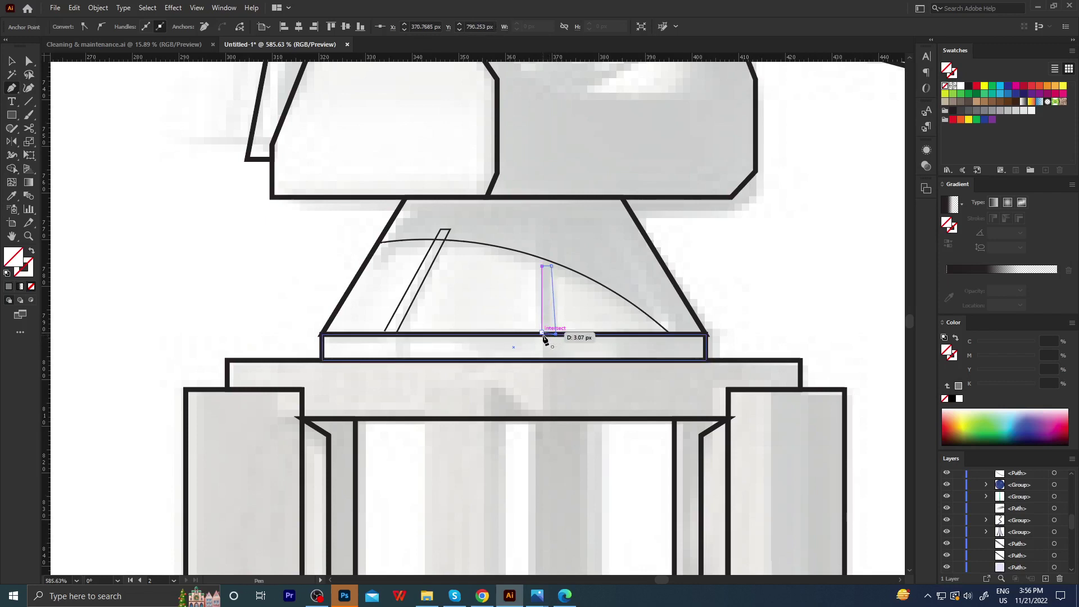
pyautogui.click(543, 336)
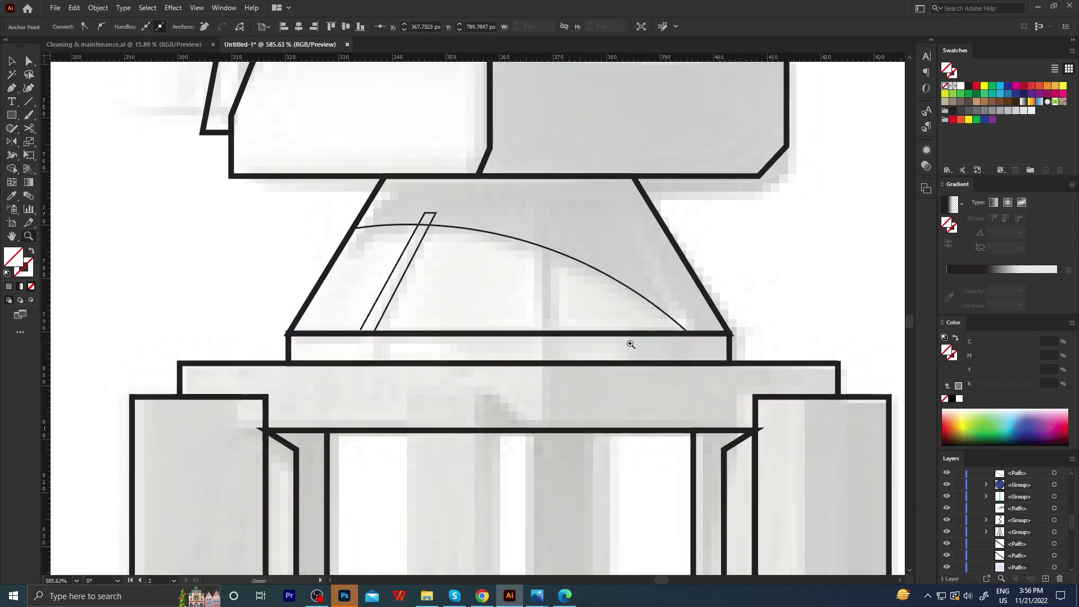
pyautogui.scroll(5, 542, 333)
pyautogui.moveTo(537, 332); pyautogui.dragTo(535, 332)
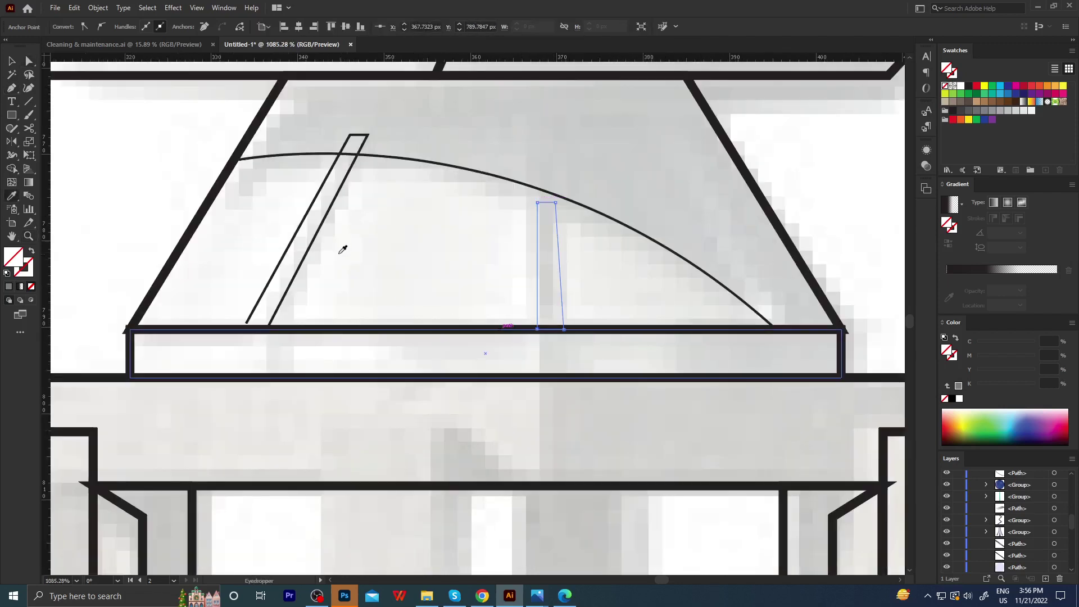
pyautogui.press('z')
pyautogui.moveTo(380, 252); pyautogui.dragTo(224, 330)
# Pen-trace the arm opening down to its flat bottom, closing with a curve along the dish.
pyautogui.scroll(-3, 224, 331)
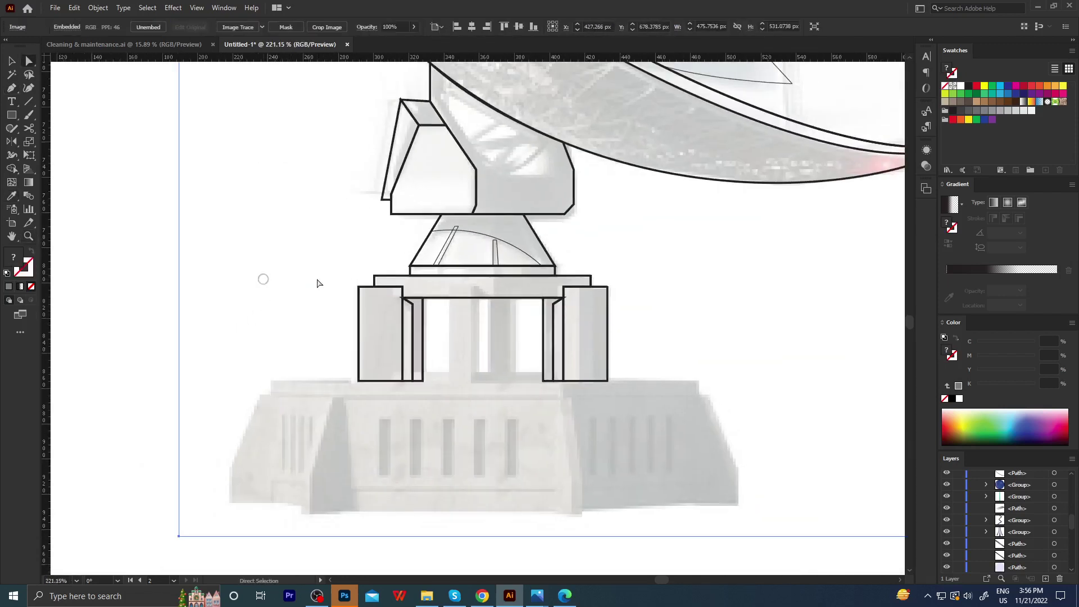
pyautogui.scroll(2, 316, 282)
pyautogui.scroll(-4, 449, 315)
pyautogui.scroll(2, 573, 330)
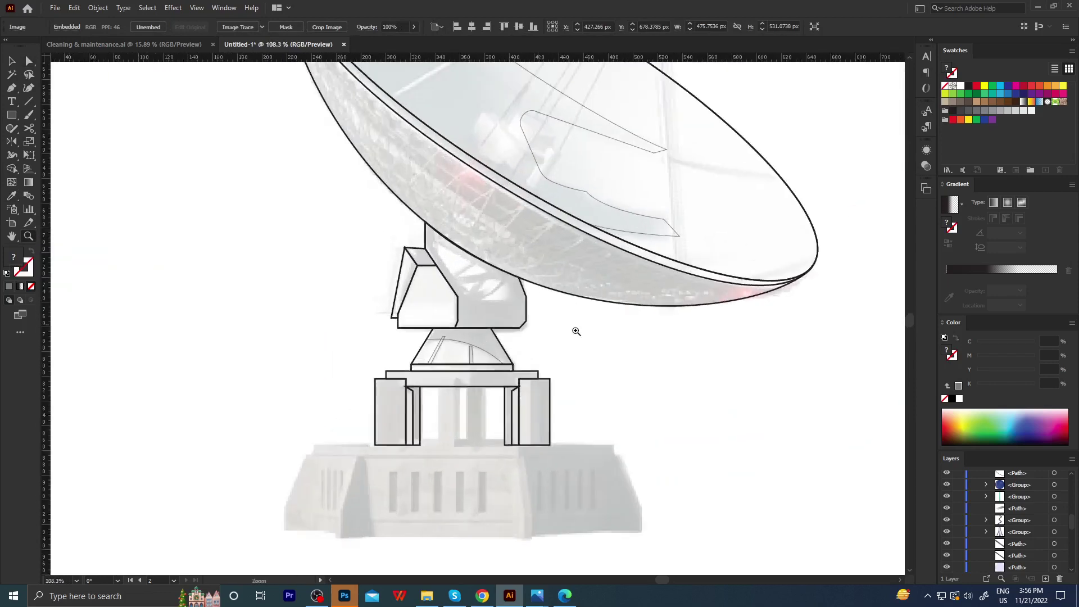
pyautogui.scroll(3, 489, 296)
pyautogui.scroll(1, 503, 326)
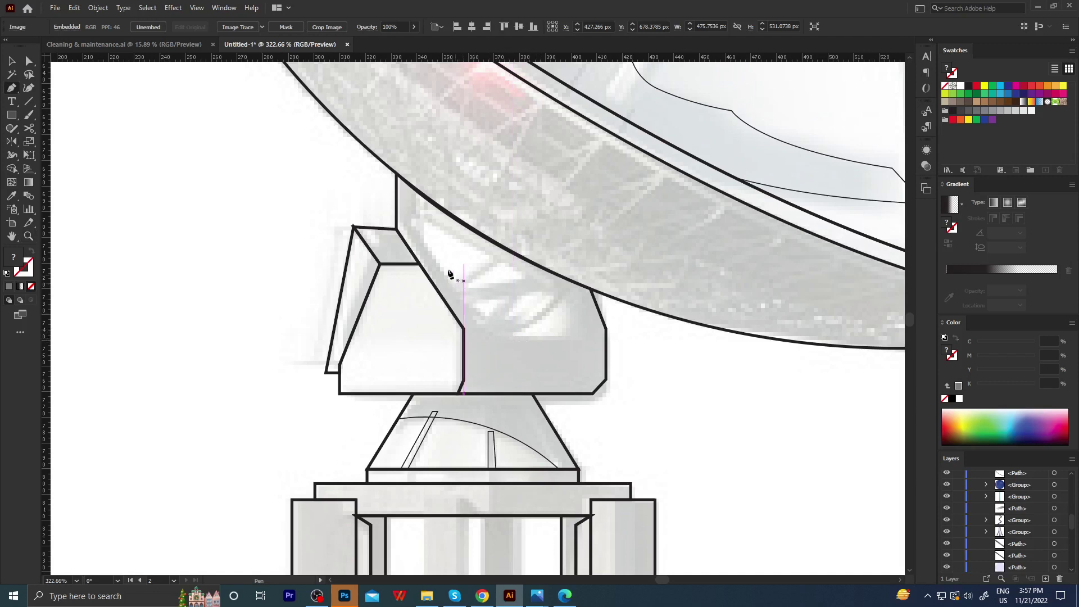
pyautogui.click(411, 185)
pyautogui.click(411, 230)
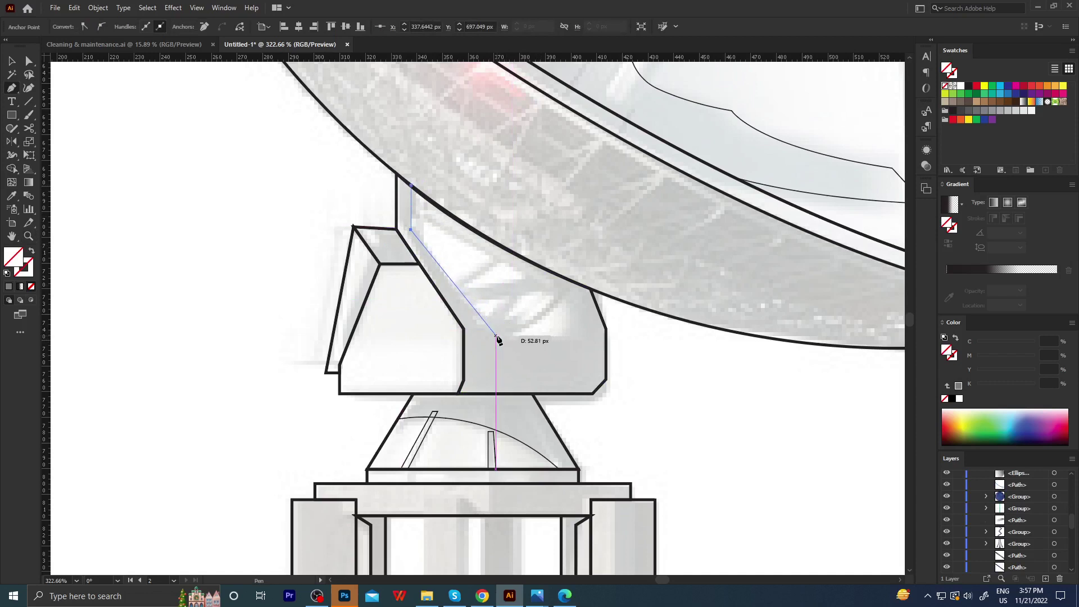
pyautogui.click(495, 335)
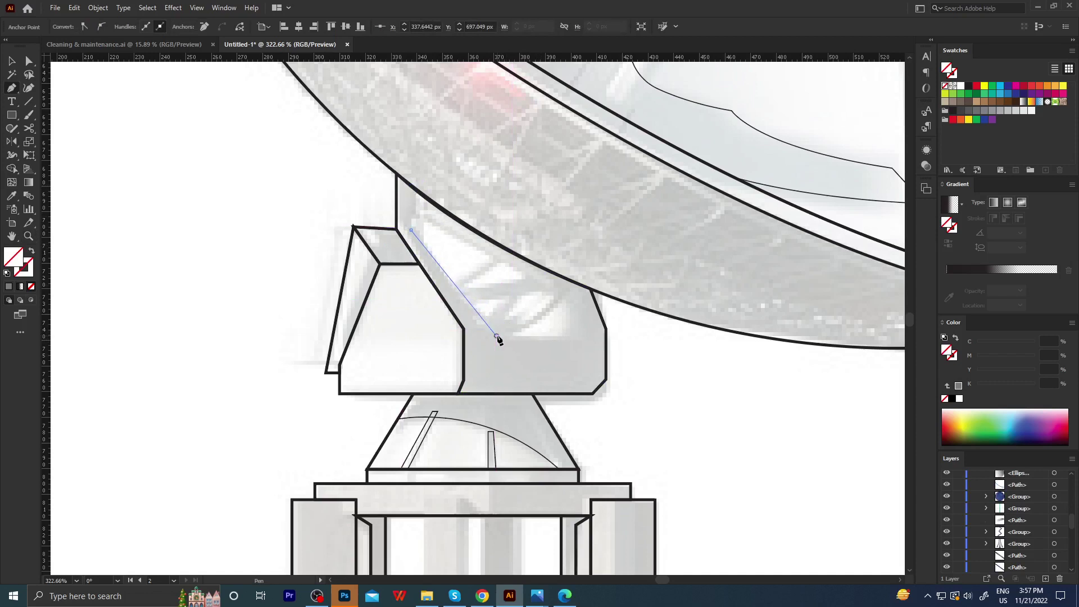
pyautogui.click(578, 336)
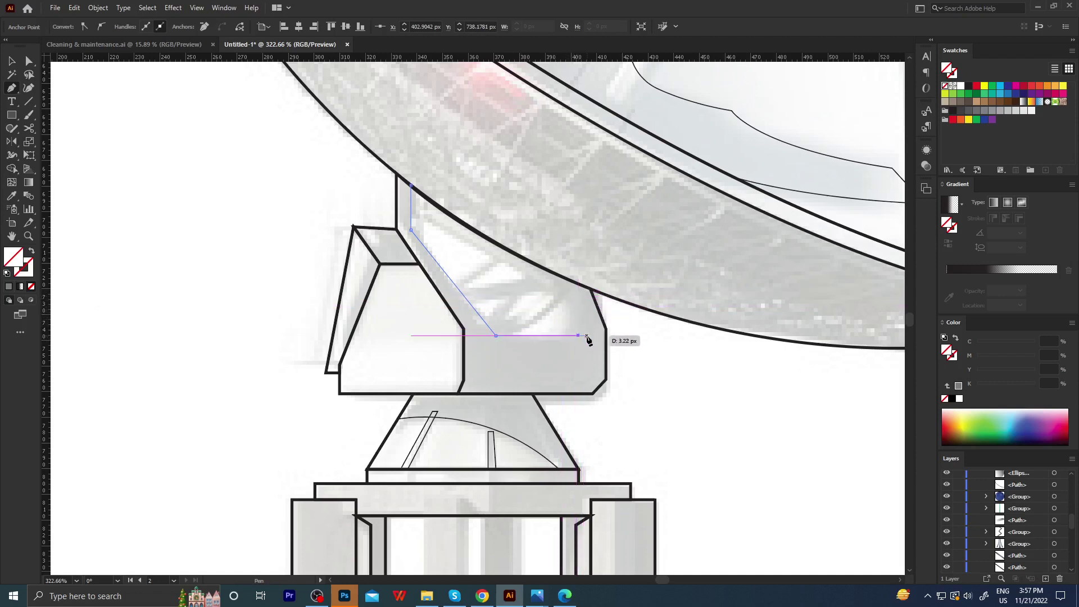
pyautogui.click(578, 326)
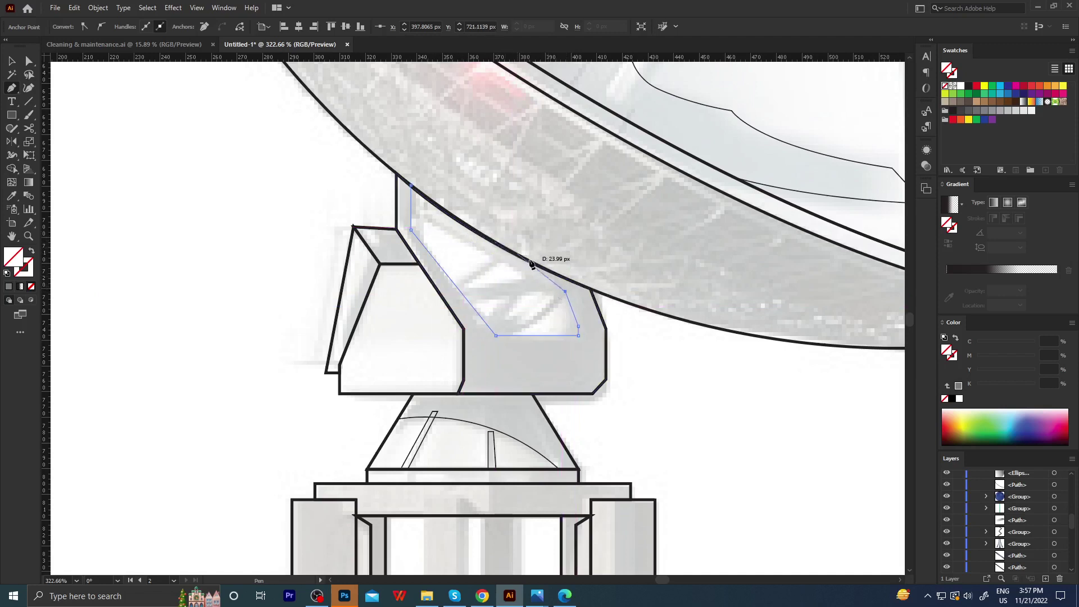
pyautogui.press('ctrl')
pyautogui.click(565, 292)
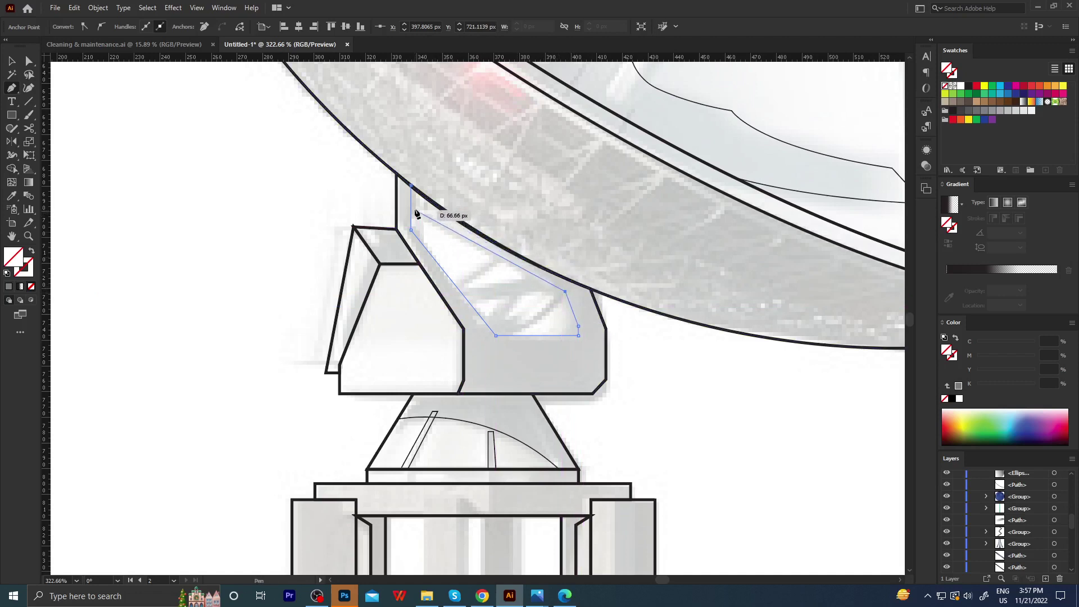
pyautogui.click(558, 275)
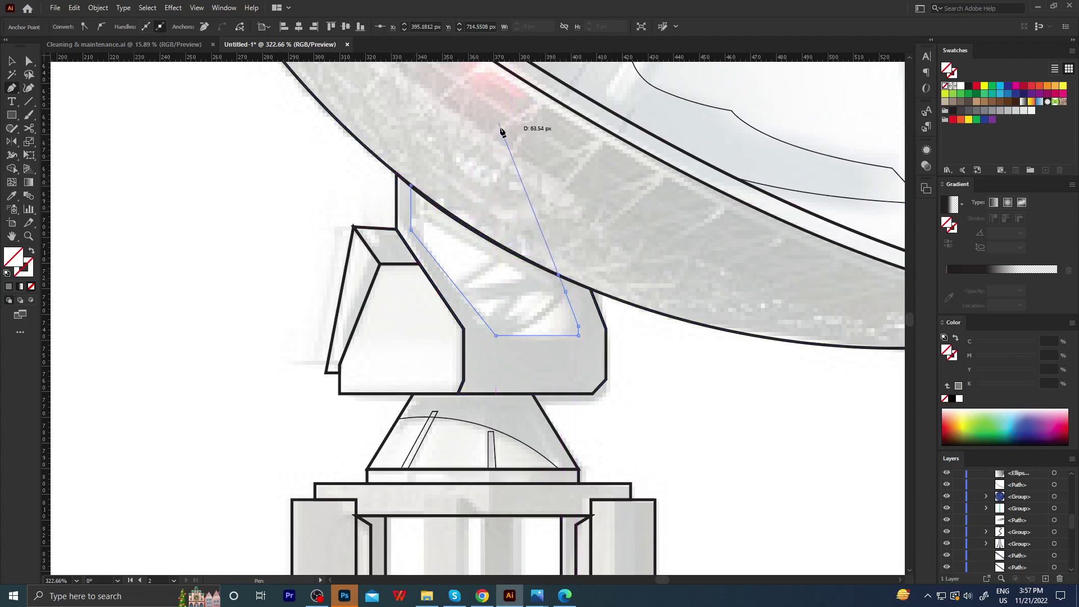
pyautogui.moveTo(411, 186); pyautogui.dragTo(335, 123)
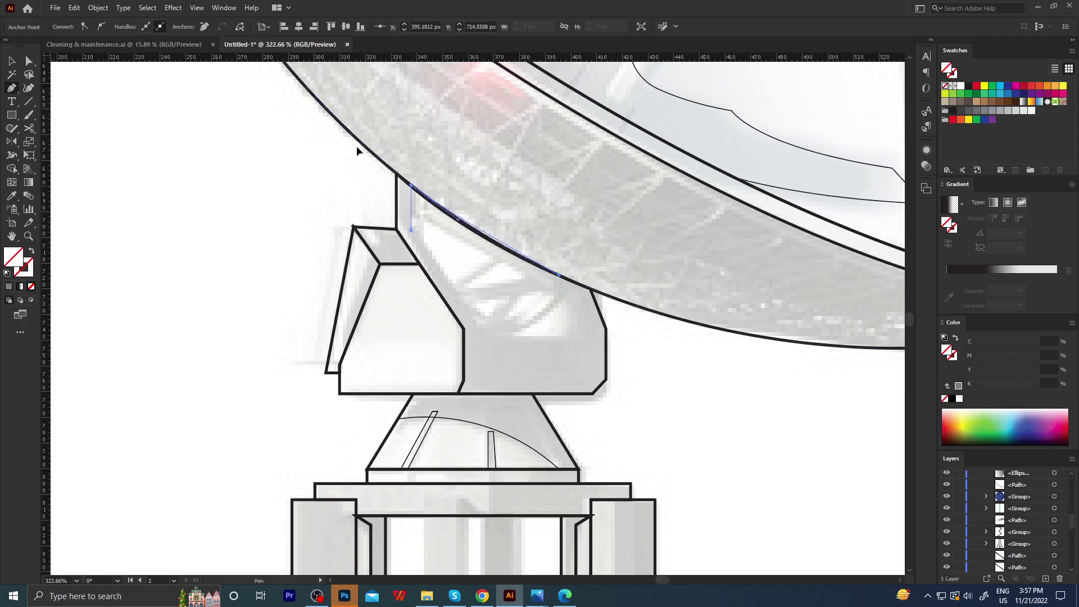
# Pen a curved band along the dish's underside at the opening's top.
pyautogui.press('a')
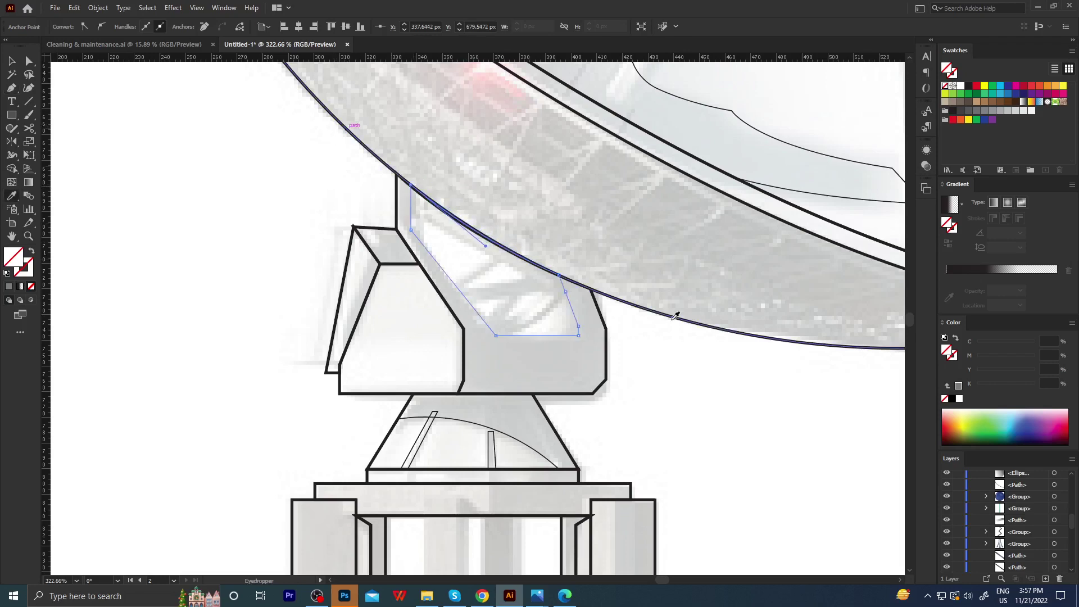
pyautogui.click(629, 330)
pyautogui.scroll(-5, 362, 313)
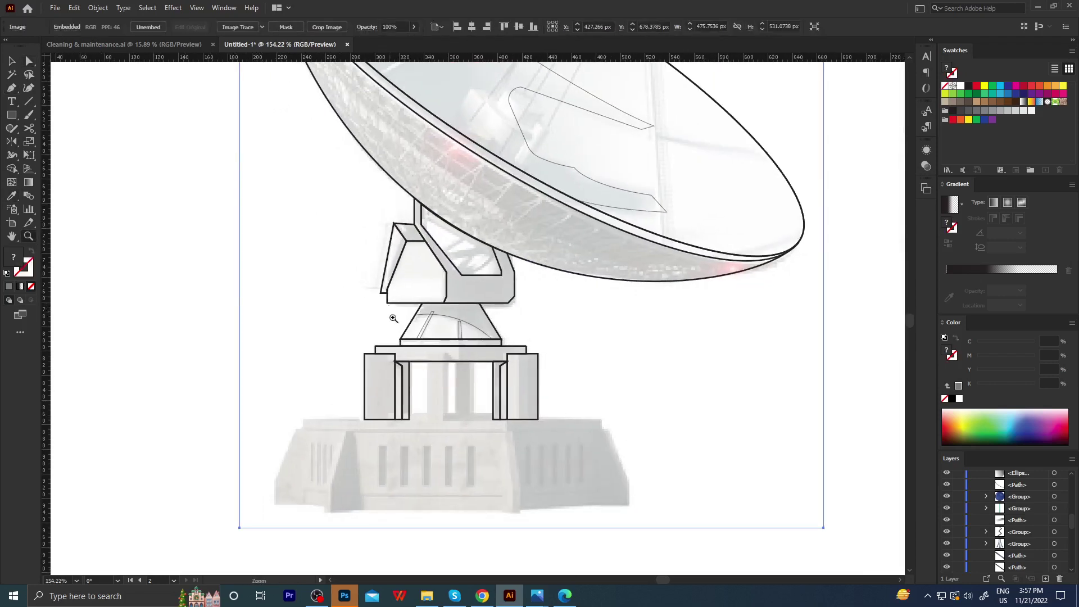
pyautogui.scroll(5, 525, 328)
pyautogui.scroll(2, 517, 324)
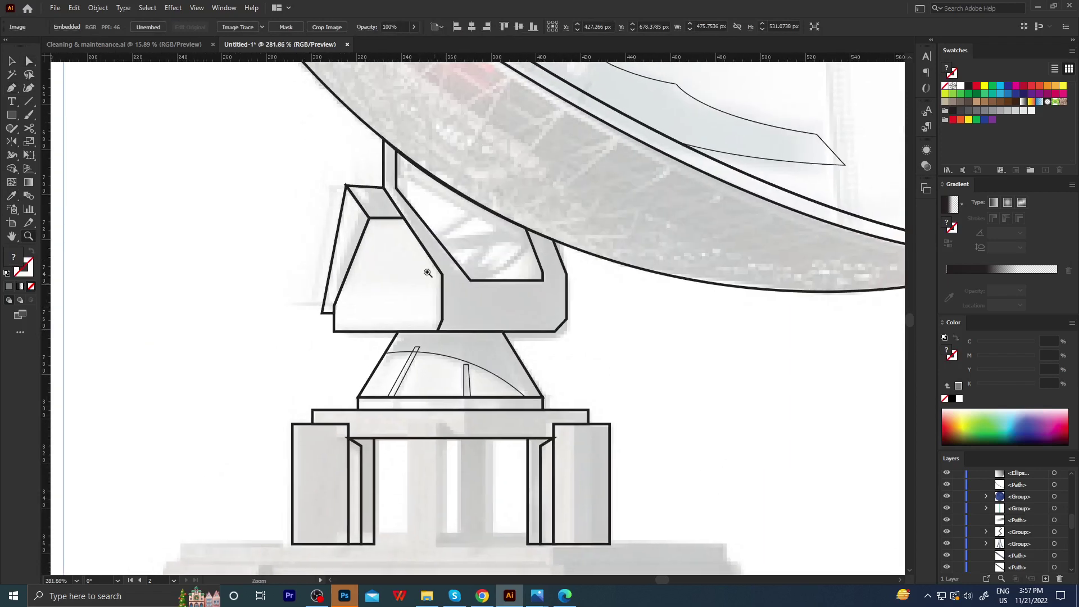
pyautogui.scroll(2, 429, 272)
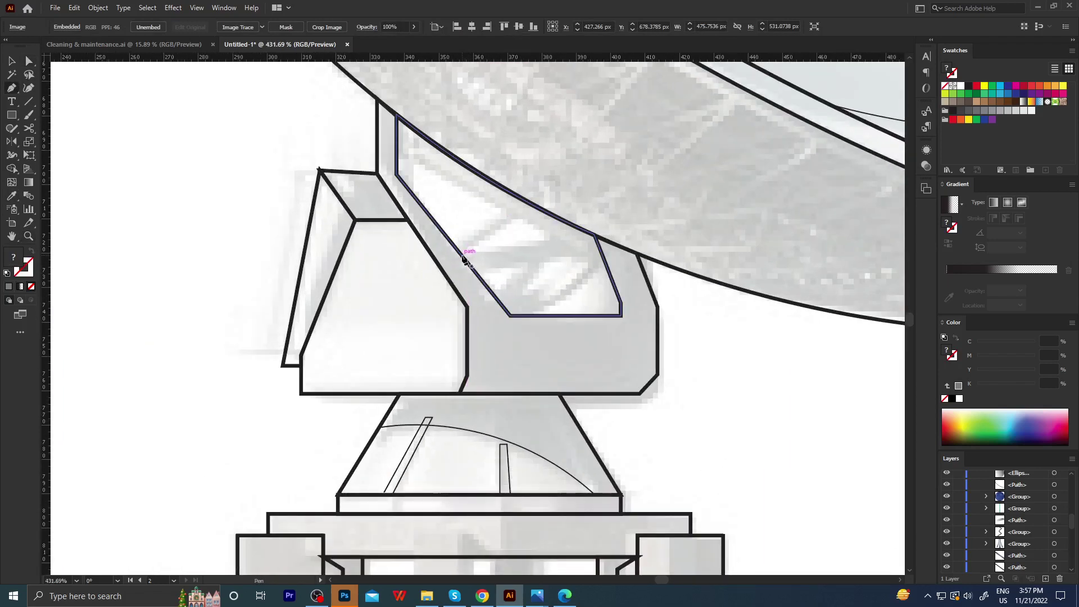
pyautogui.click(396, 139)
pyautogui.moveTo(602, 257); pyautogui.dragTo(703, 290)
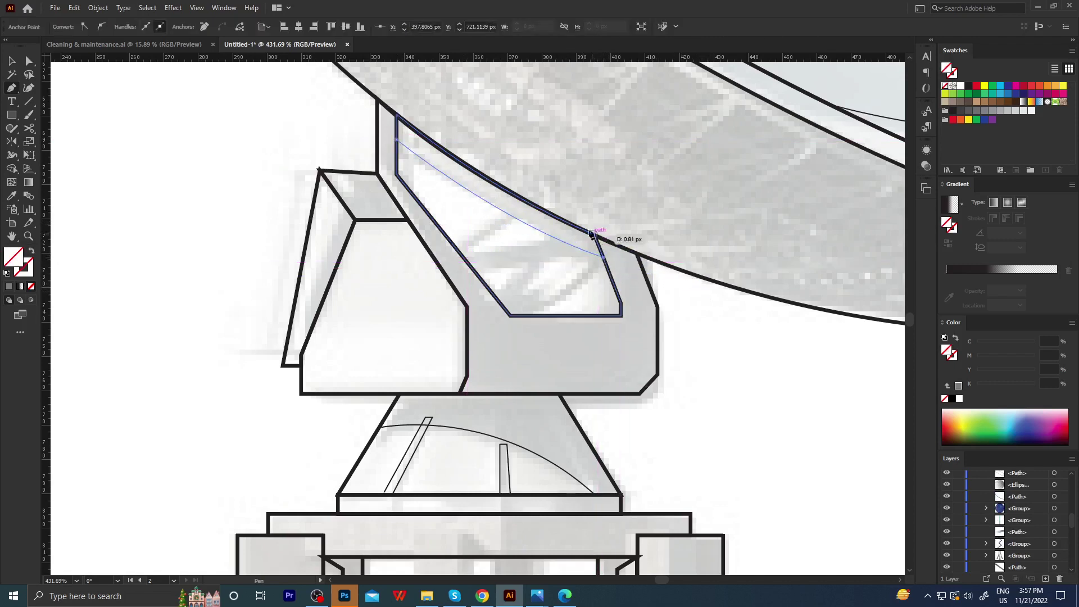
pyautogui.moveTo(595, 236); pyautogui.dragTo(473, 121)
pyautogui.click(396, 115)
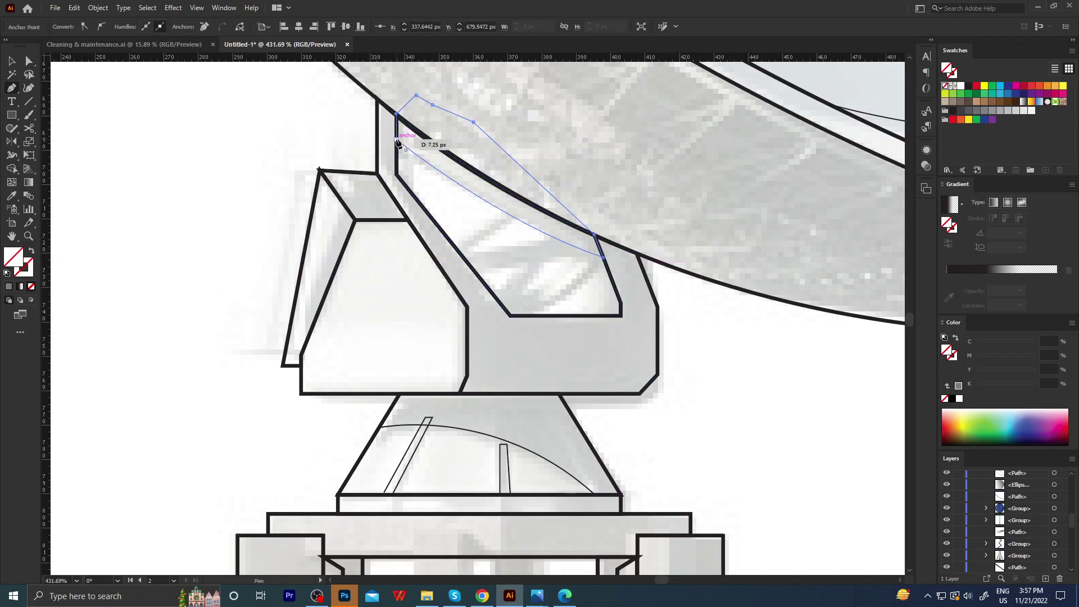
pyautogui.press('v')
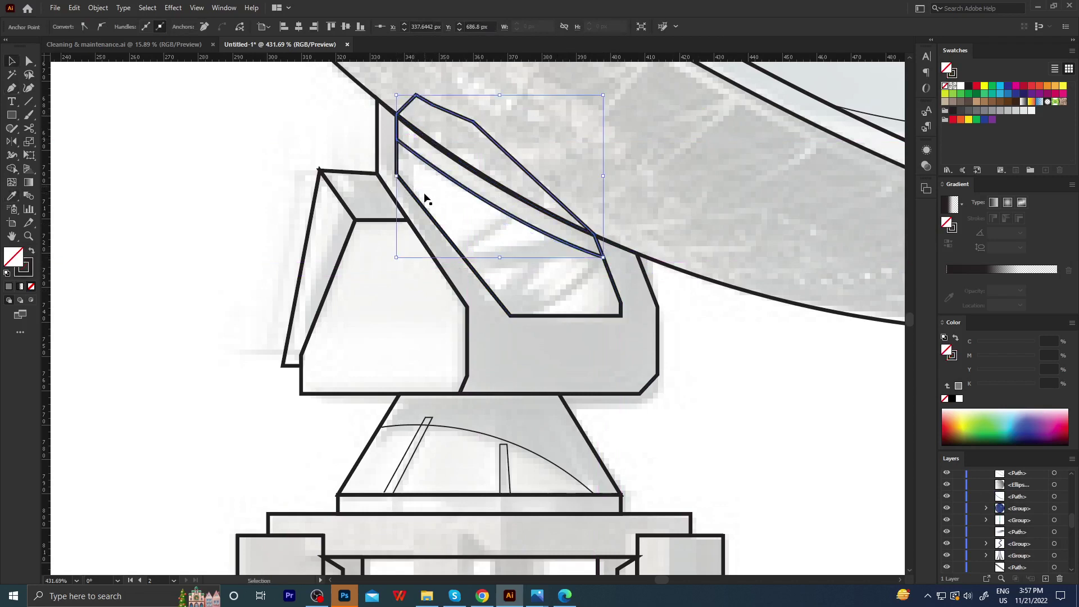
# Trim away the excess area above the band.
pyautogui.press('a')
pyautogui.moveTo(407, 84); pyautogui.dragTo(535, 162)
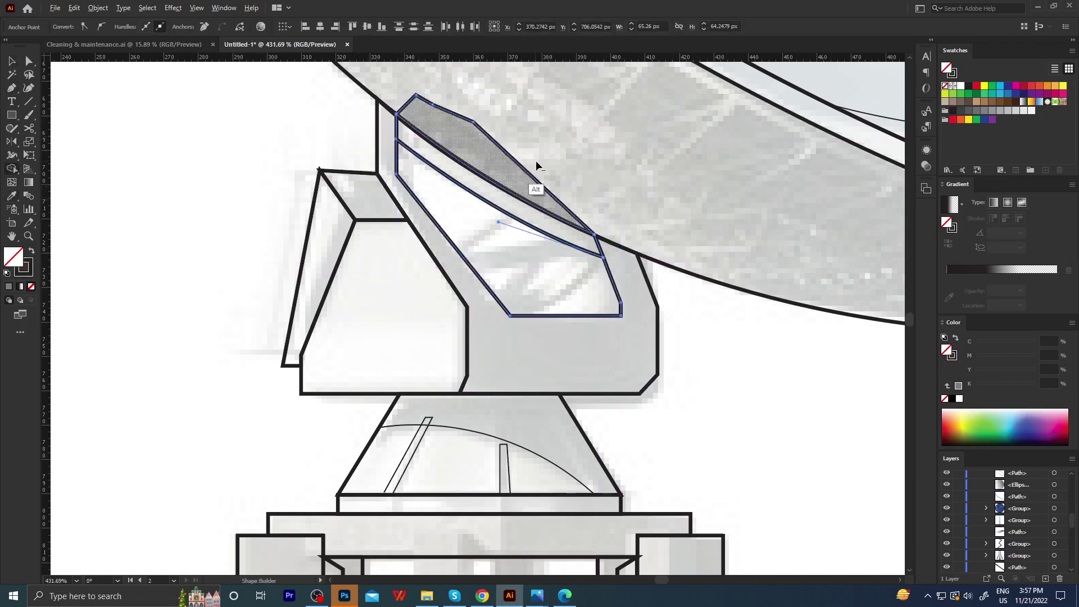
pyautogui.press('Delete')
pyautogui.click(706, 351)
# Zoom out to the whole mount and draw a thin cross brace inside the arm opening.
pyautogui.press('z')
pyautogui.moveTo(706, 351); pyautogui.dragTo(515, 329)
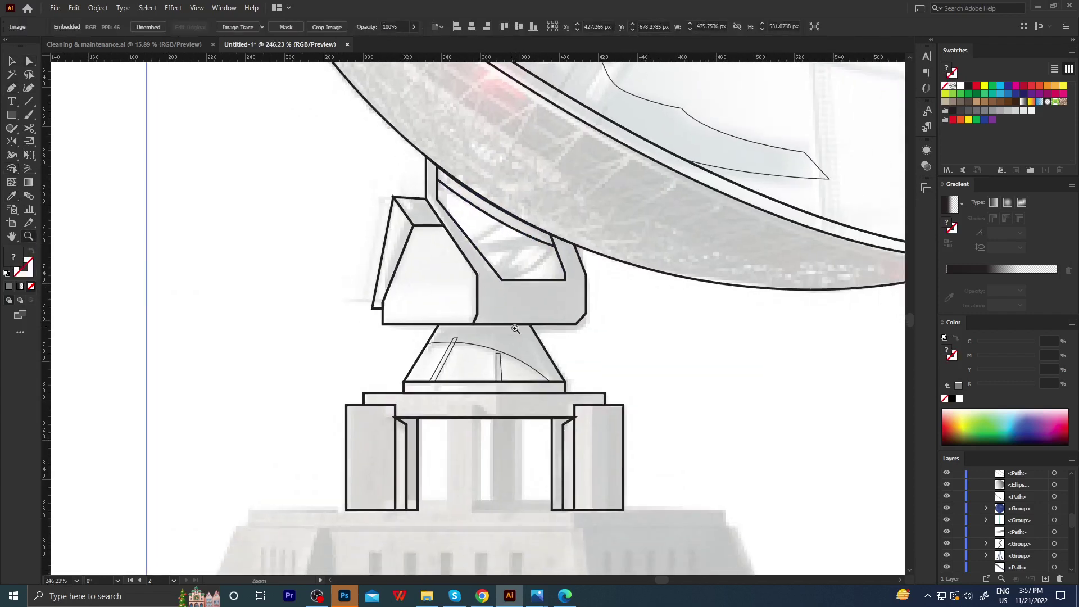
pyautogui.click(469, 240)
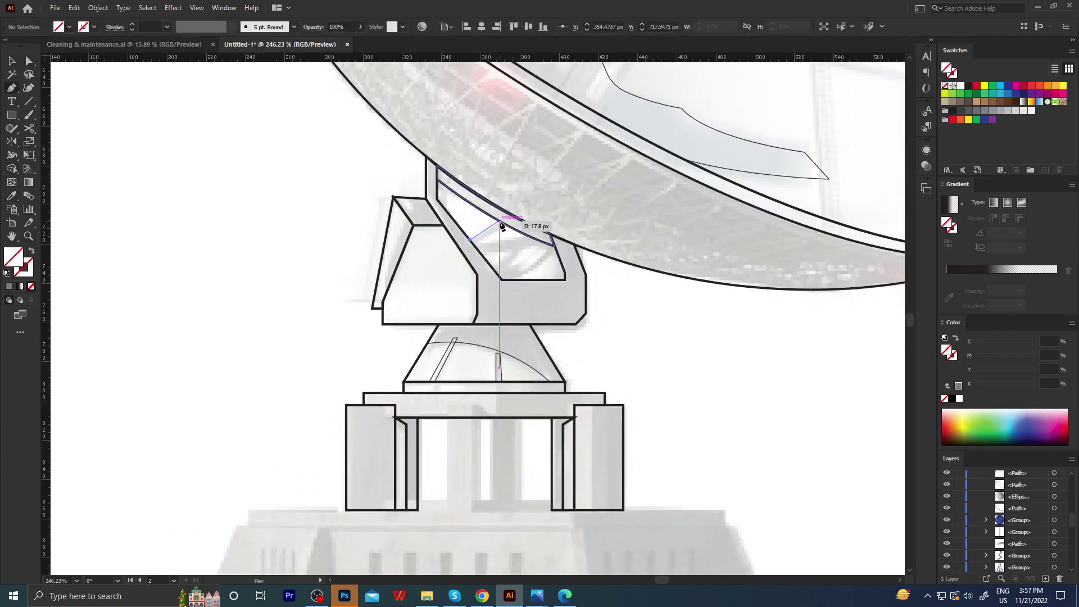
pyautogui.moveTo(502, 222); pyautogui.dragTo(476, 245)
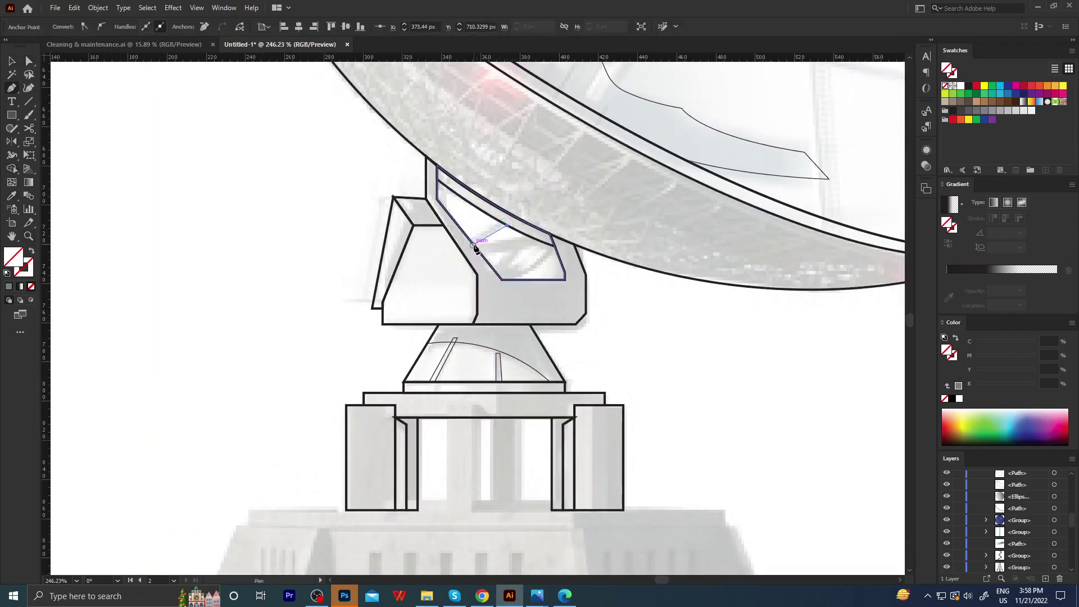
pyautogui.click(471, 241)
pyautogui.scroll(1, 483, 247)
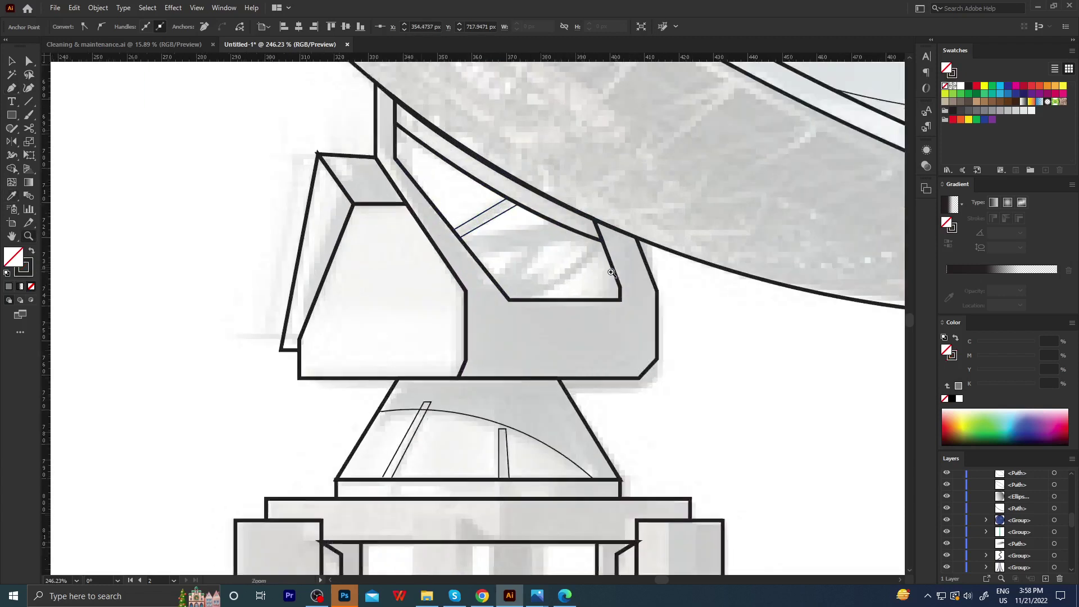
pyautogui.scroll(1, 483, 247)
# Draw a second diagonal strut from the opening's left side toward the dish edge and right side.
pyautogui.press('p')
pyautogui.click(457, 242)
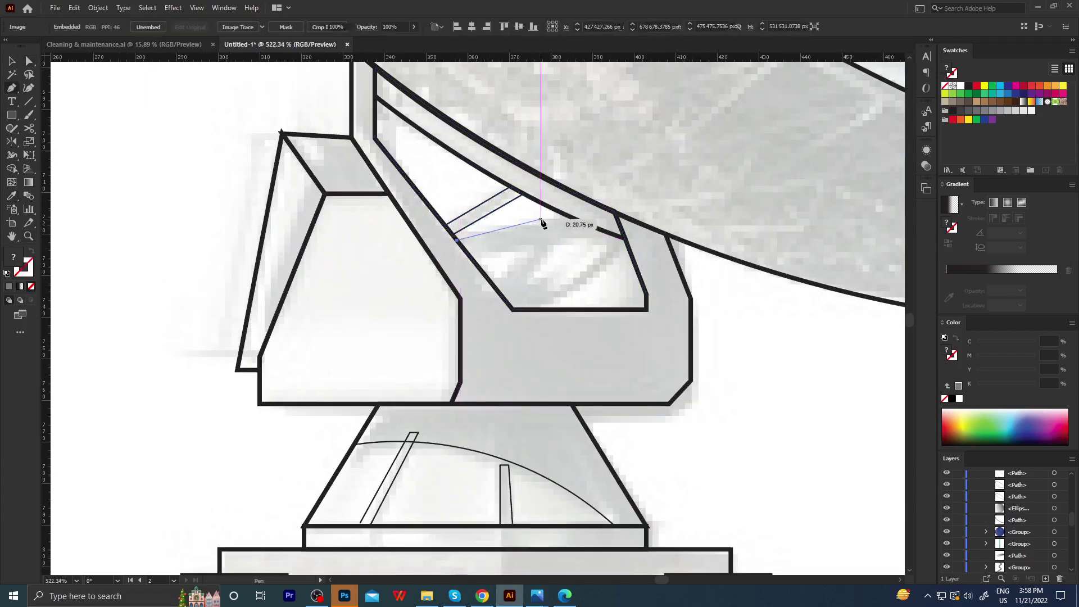
pyautogui.click(570, 218)
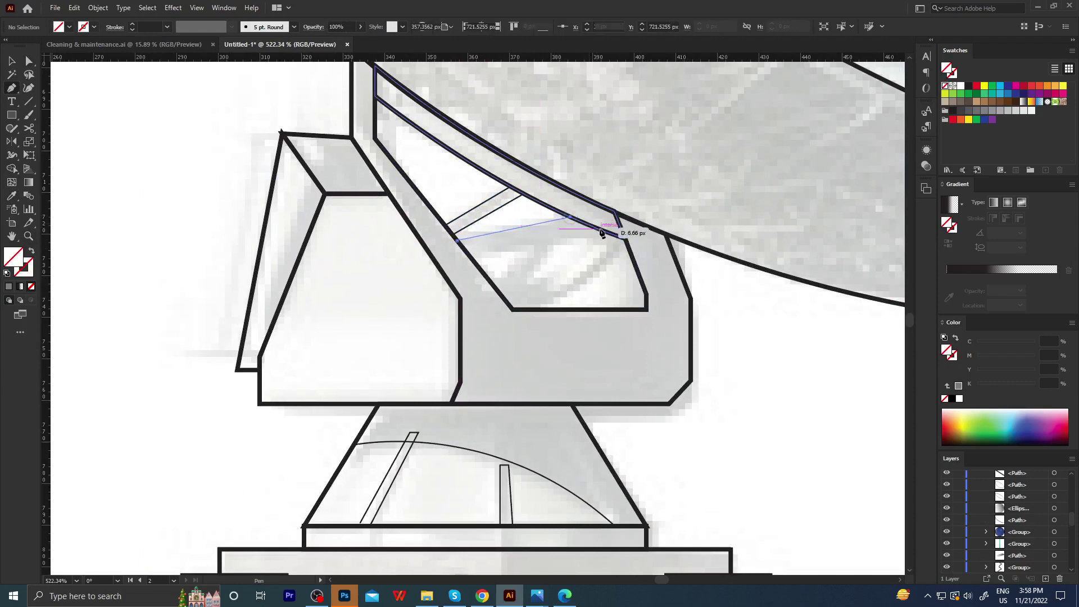
pyautogui.click(625, 239)
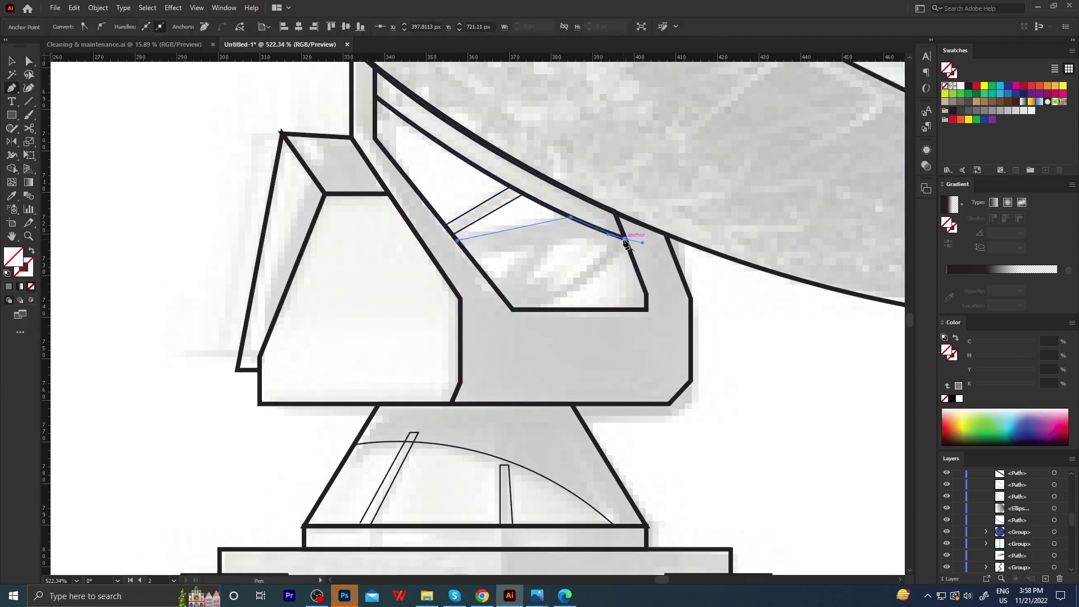
pyautogui.click(456, 242)
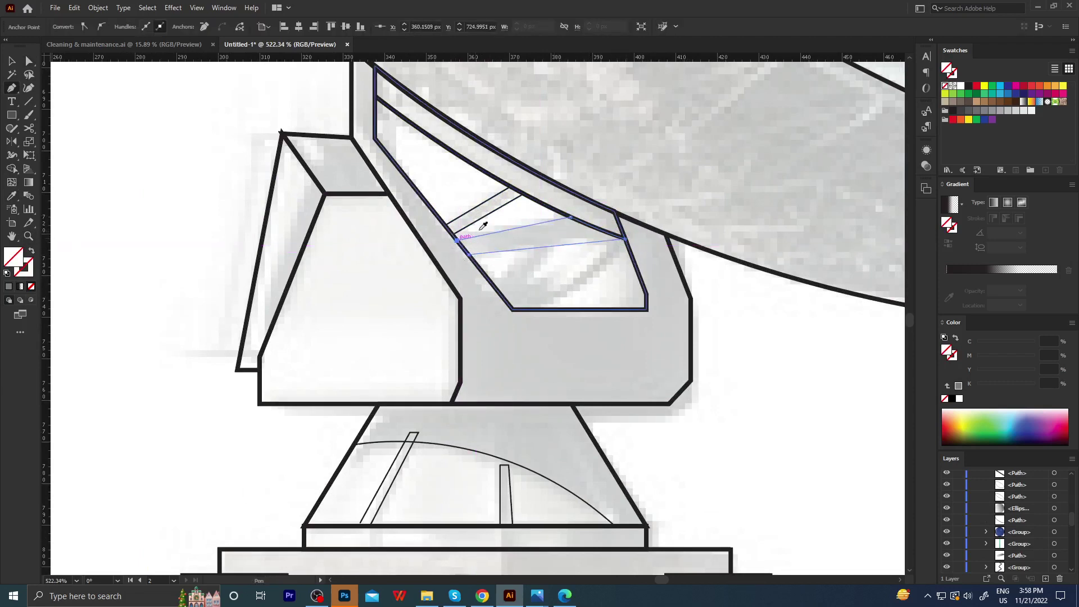
pyautogui.keyDown('ctrl'); pyautogui.click(570, 256); pyautogui.keyUp('ctrl')
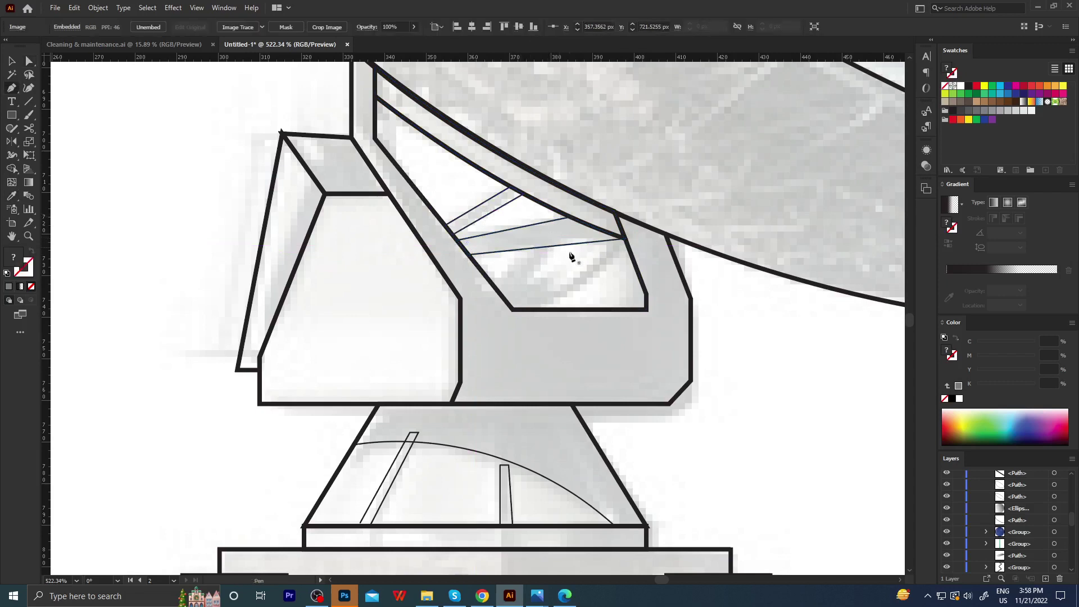
# Trace the closed curved bracket shape along the strut and window bottom inside the yoke window.
pyautogui.click(493, 285)
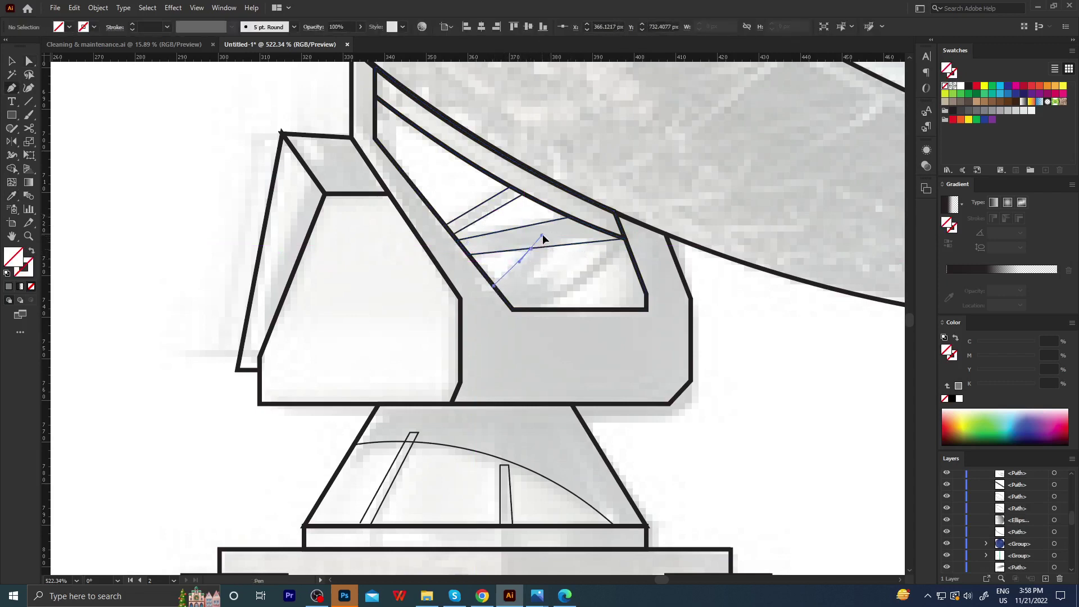
pyautogui.click(529, 248)
pyautogui.click(549, 247)
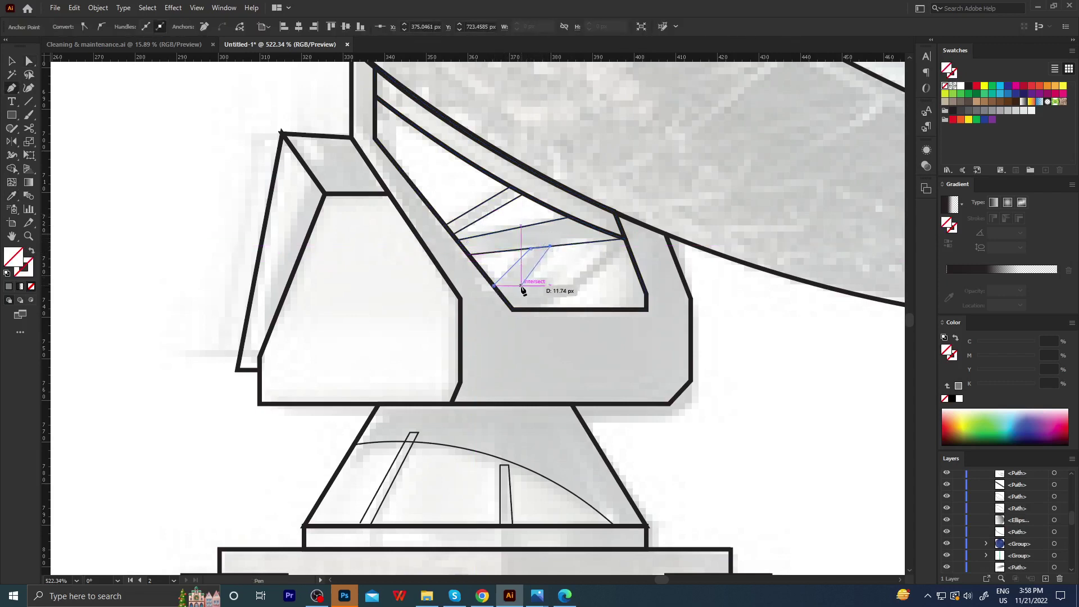
pyautogui.click(522, 282)
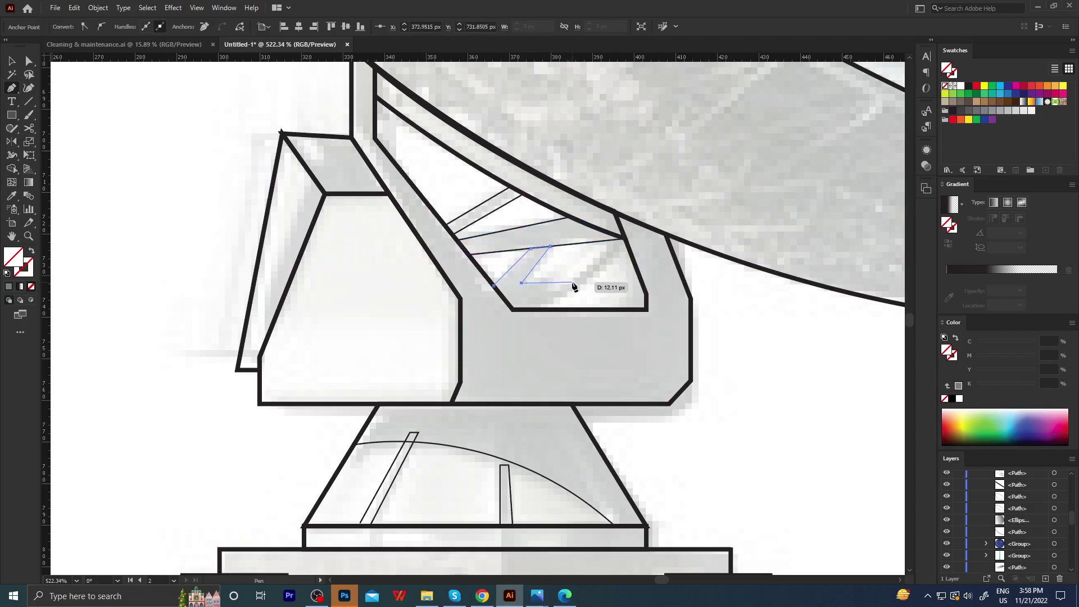
pyautogui.moveTo(564, 286); pyautogui.dragTo(593, 279)
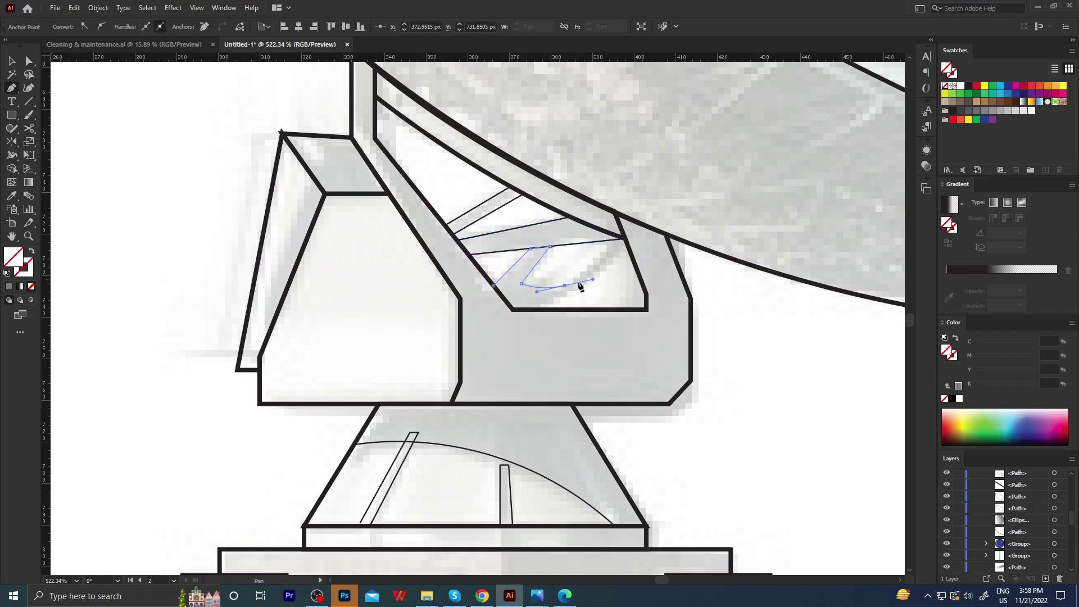
pyautogui.click(611, 240)
pyautogui.moveTo(614, 243); pyautogui.dragTo(618, 234)
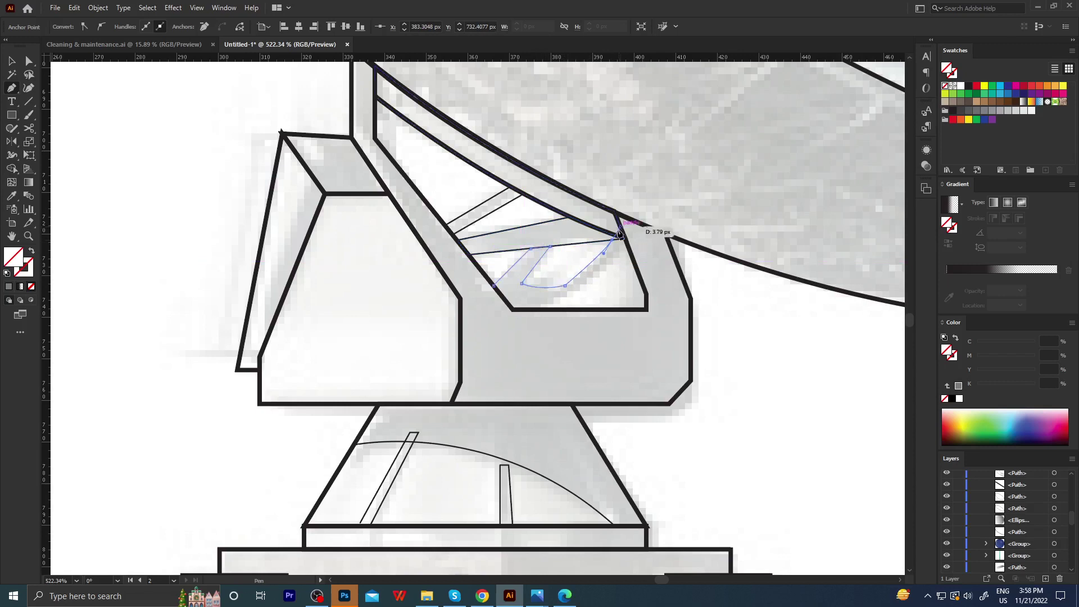
pyautogui.click(623, 239)
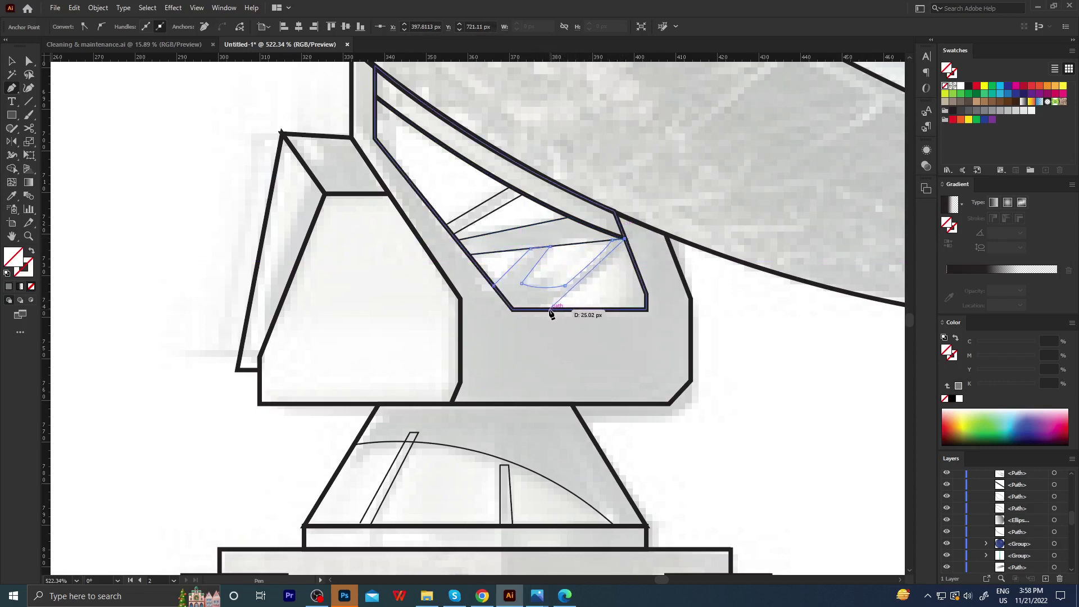
pyautogui.moveTo(543, 310); pyautogui.dragTo(507, 325)
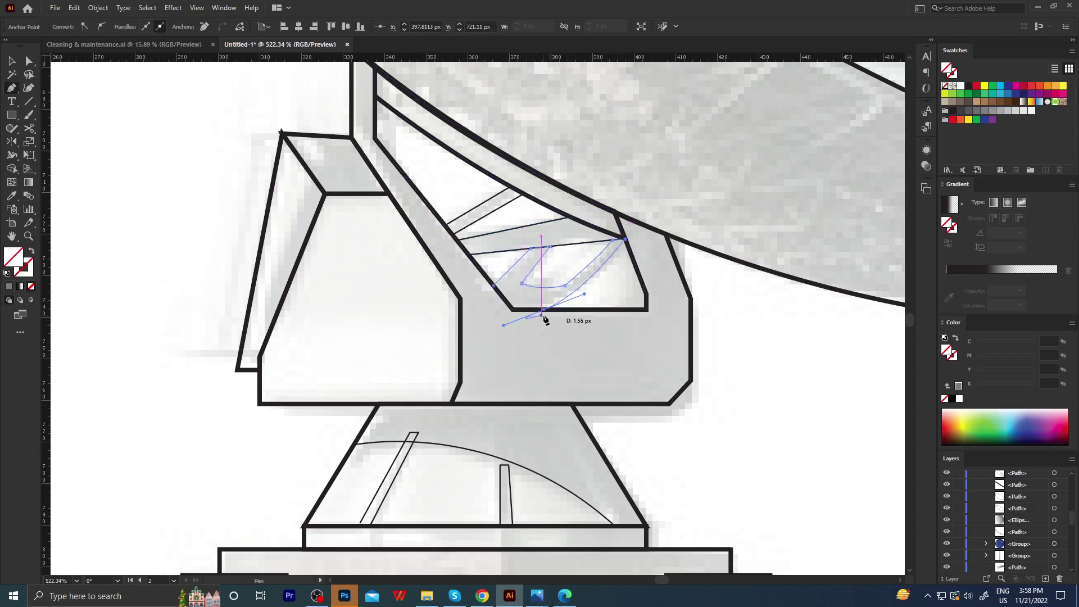
pyautogui.click(512, 309)
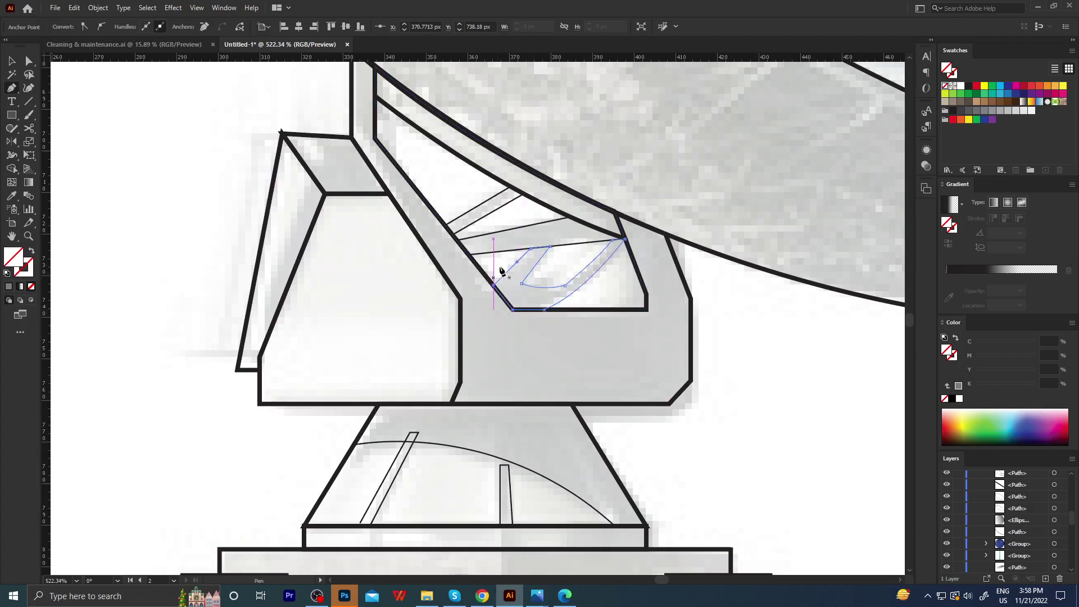
pyautogui.click(500, 270)
# Zoom to the pillars and draw a centre pillar rectangle between the side pillars.
pyautogui.press('z')
pyautogui.keyDown('alt'); pyautogui.click(434, 288); pyautogui.keyUp('alt')
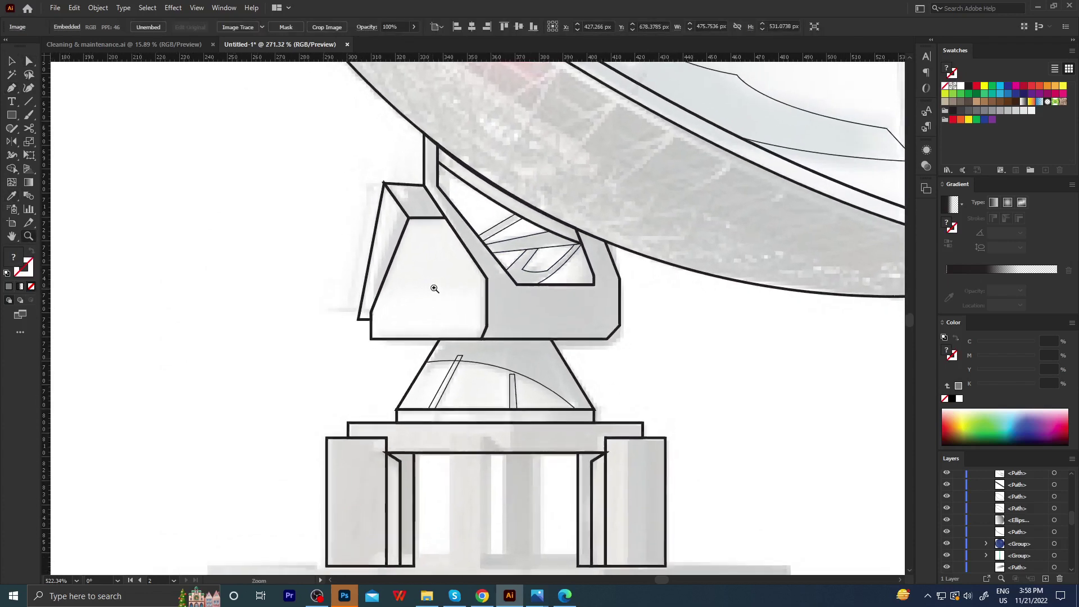
pyautogui.moveTo(584, 347); pyautogui.dragTo(474, 312)
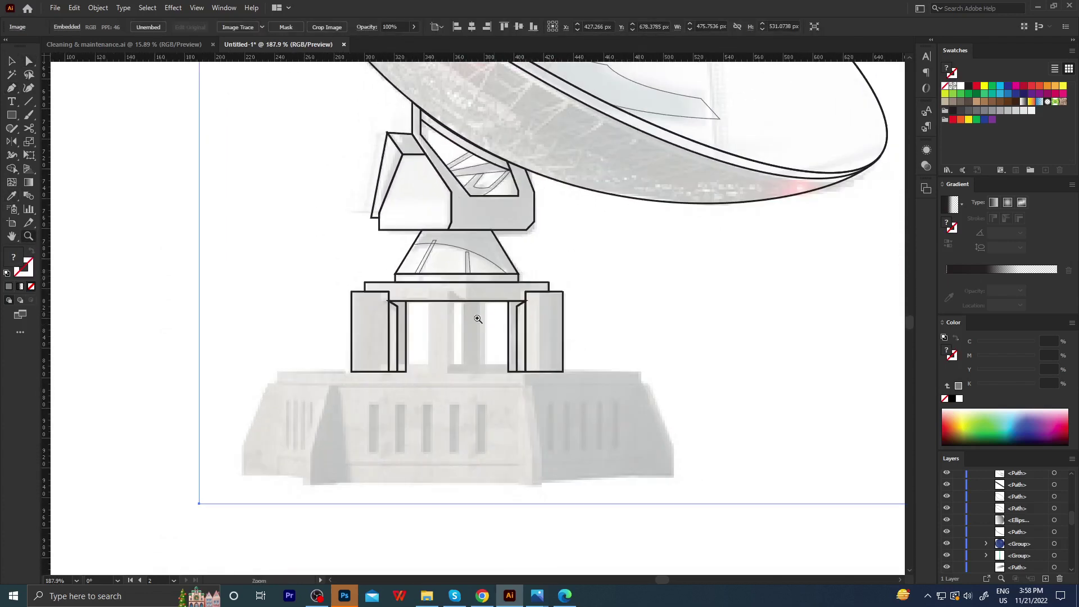
pyautogui.scroll(2, 535, 347)
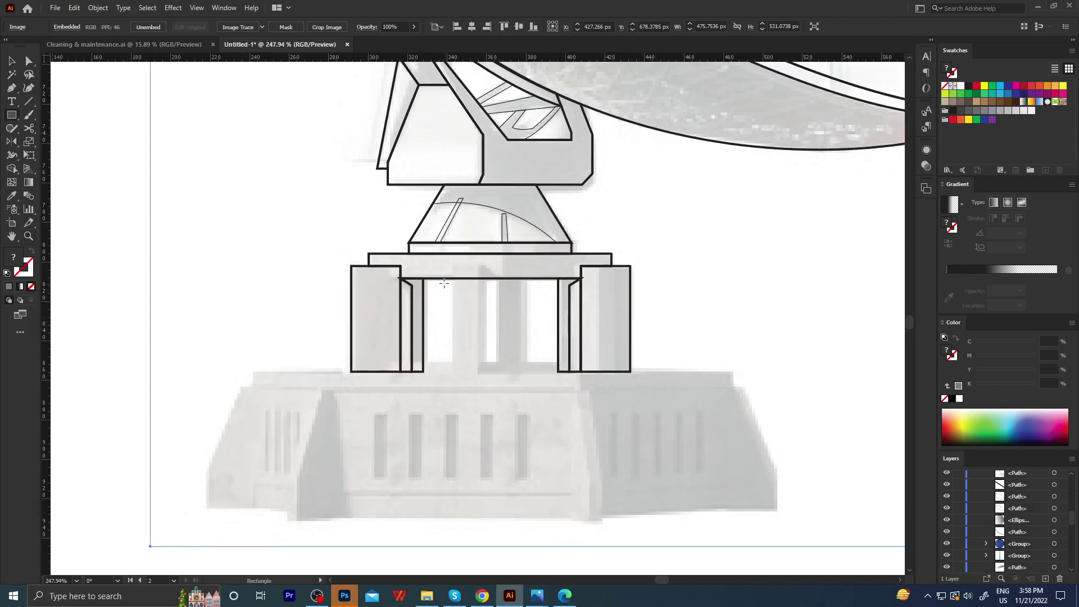
pyautogui.moveTo(454, 267); pyautogui.dragTo(479, 372)
pyautogui.press('a')
pyautogui.scroll(2, 490, 287)
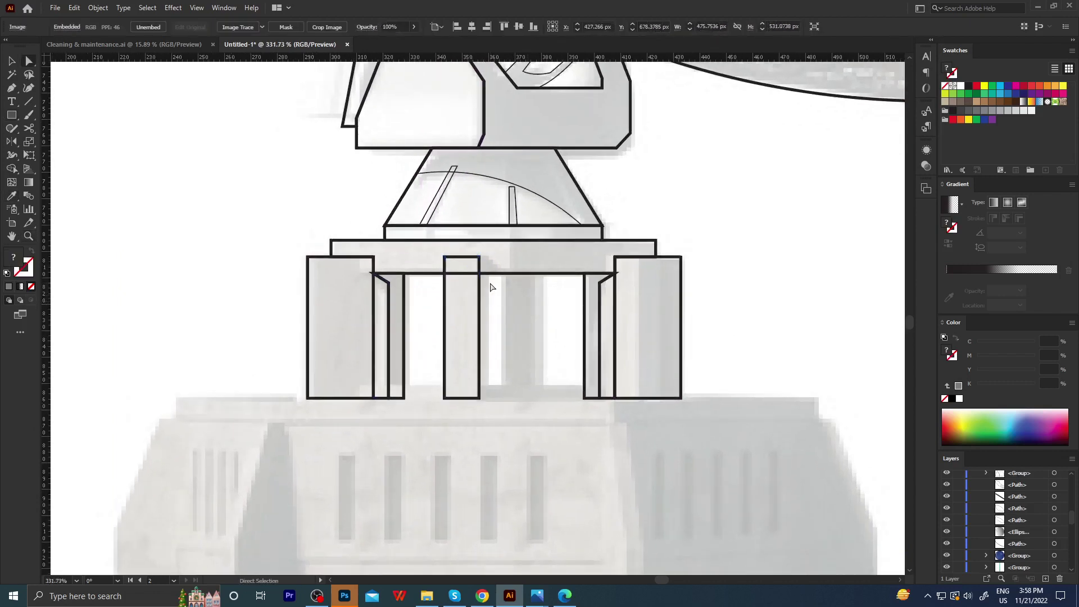
# Trace the pillar's narrow slanted side face and give it the thick black stroke.
pyautogui.click(479, 256)
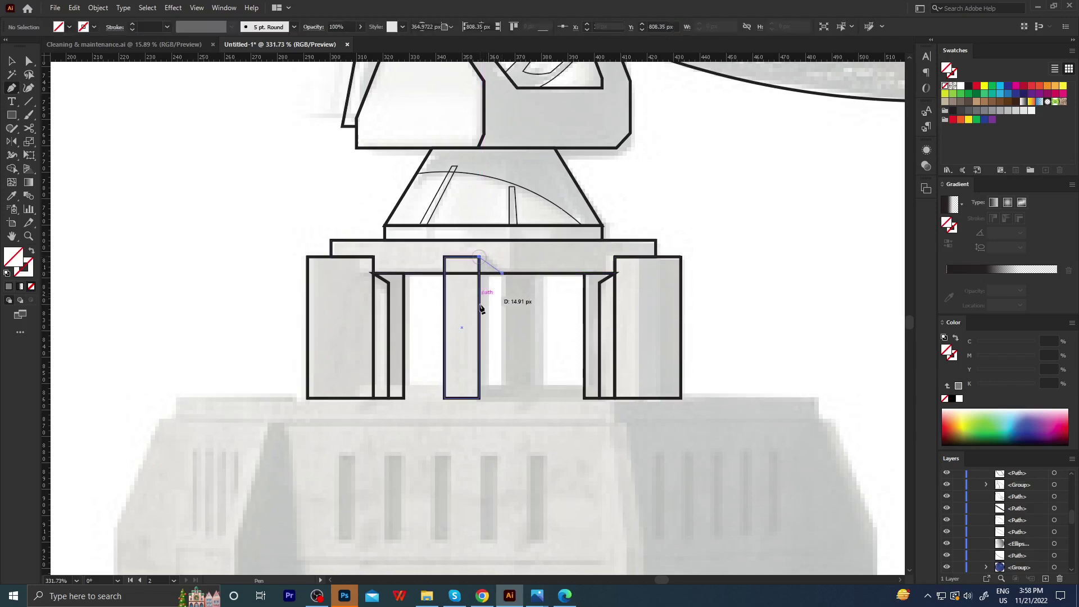
pyautogui.click(479, 399)
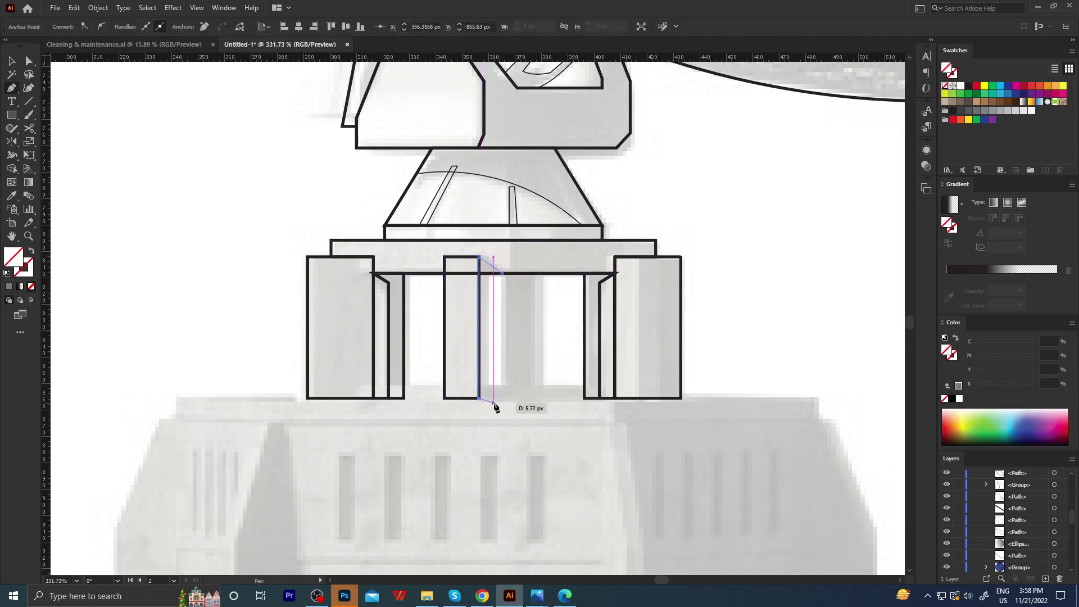
pyautogui.click(488, 399)
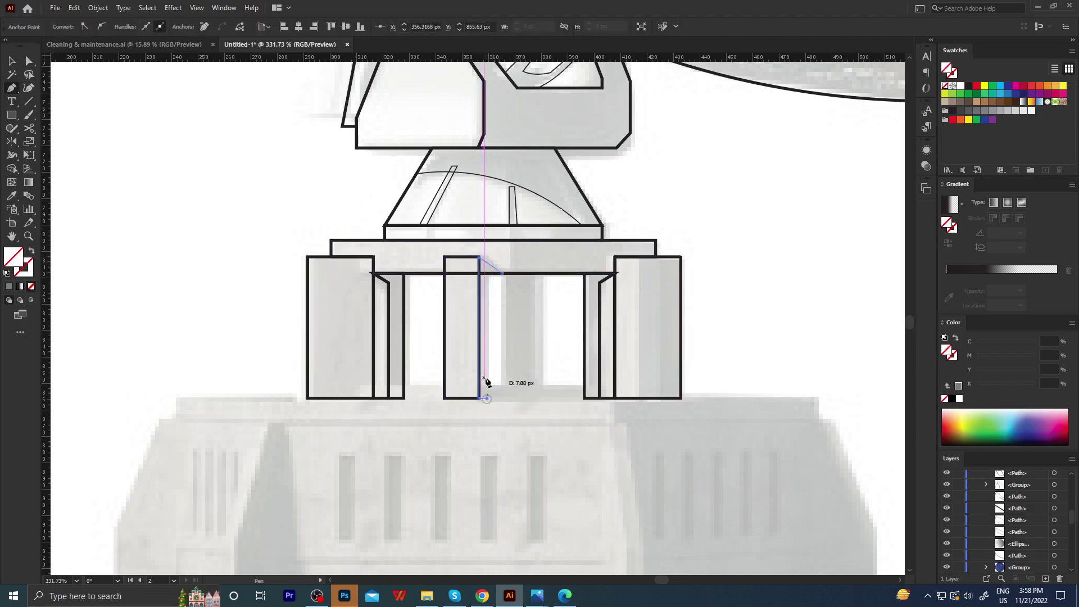
pyautogui.click(488, 274)
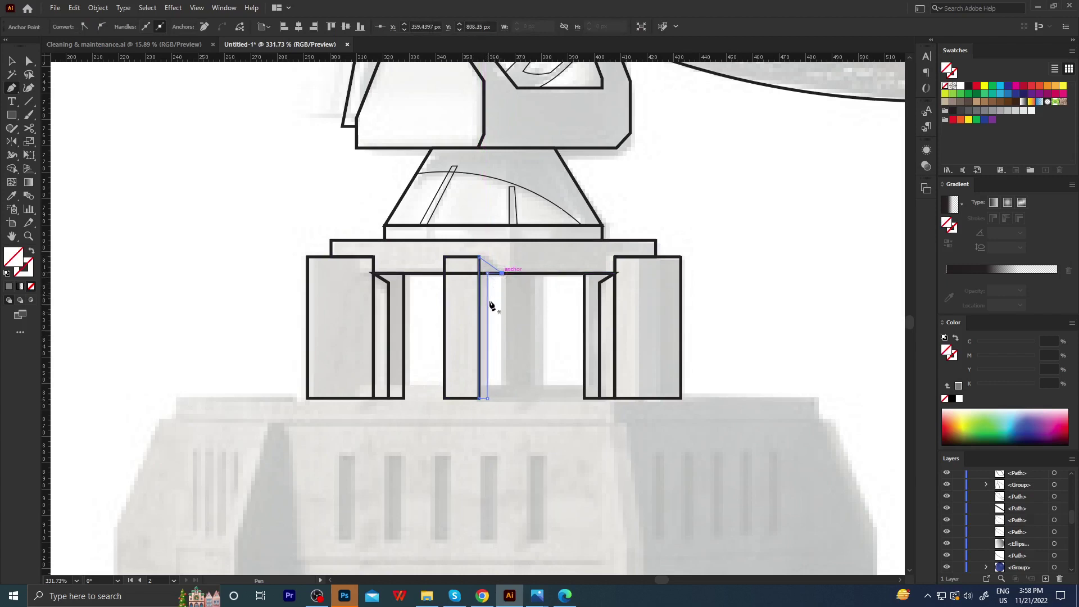
pyautogui.click(458, 303)
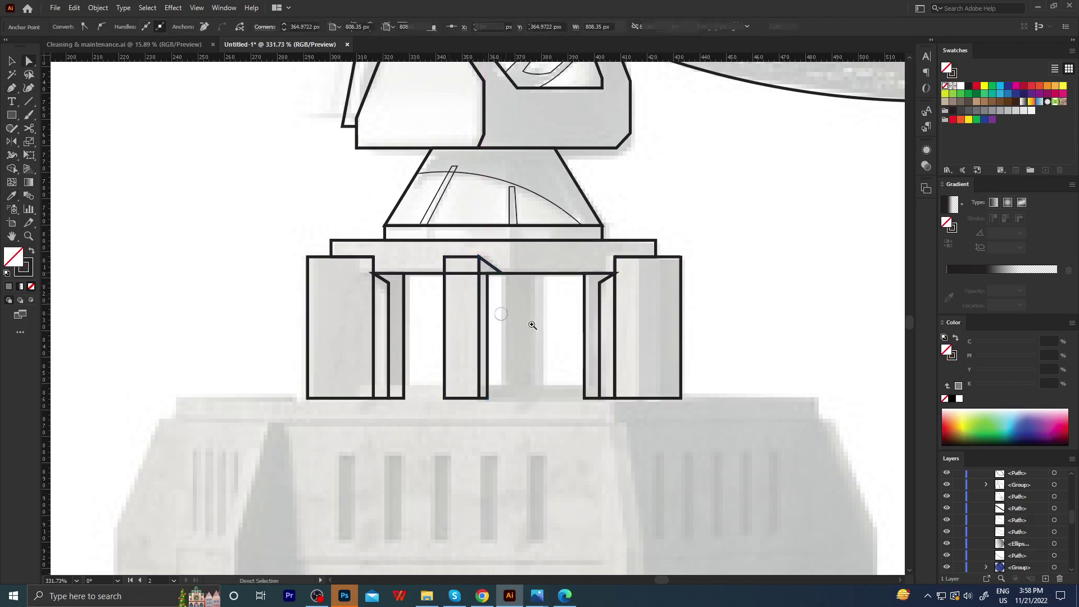
pyautogui.press('z')
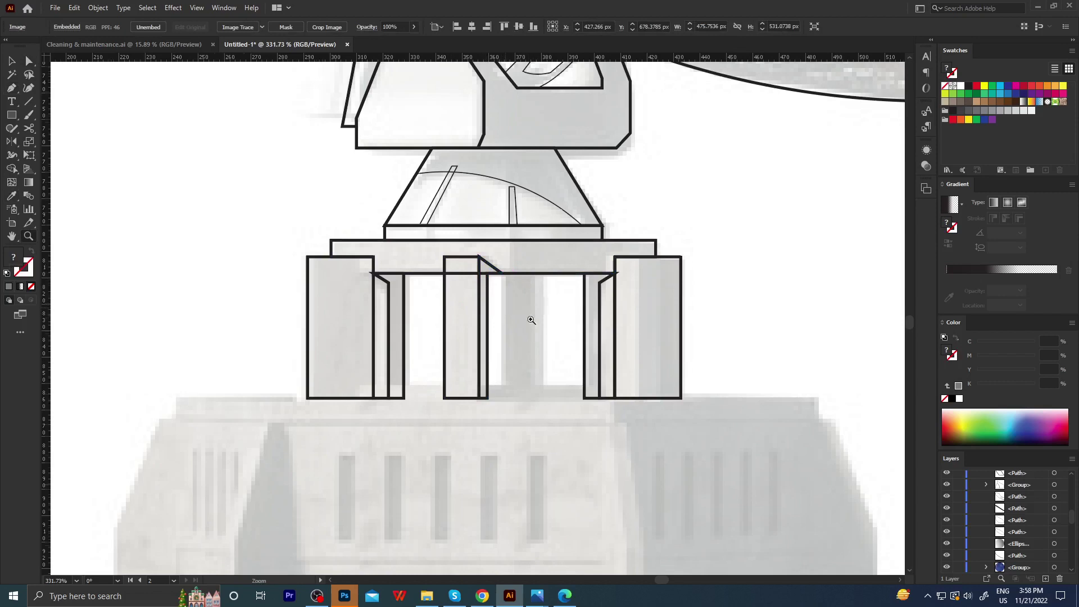
pyautogui.click(531, 320)
# Draw a black-outlined rear pillar right of the centre pillar and narrow a duplicate into a strip.
pyautogui.press('m')
pyautogui.moveTo(508, 262); pyautogui.dragTo(546, 413)
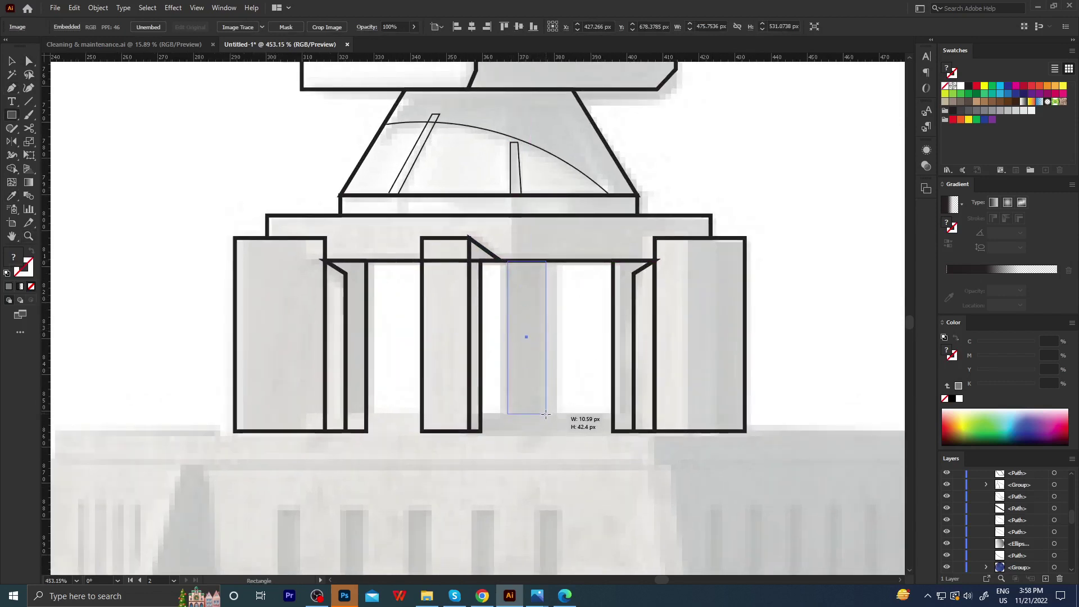
pyautogui.press('i')
pyautogui.click(613, 351)
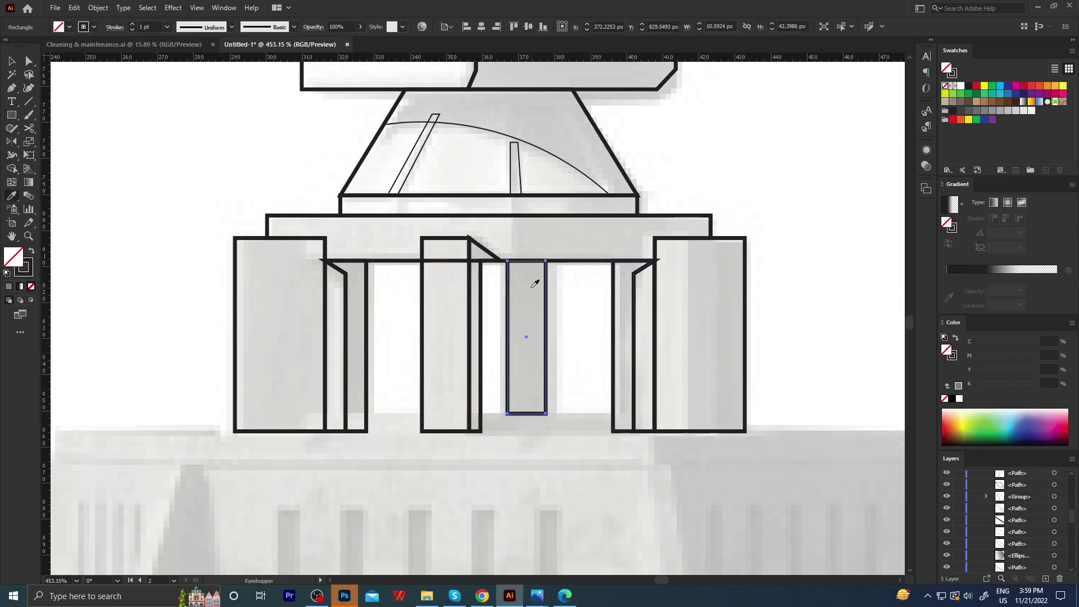
pyautogui.hotkey('ctrl', 'd')
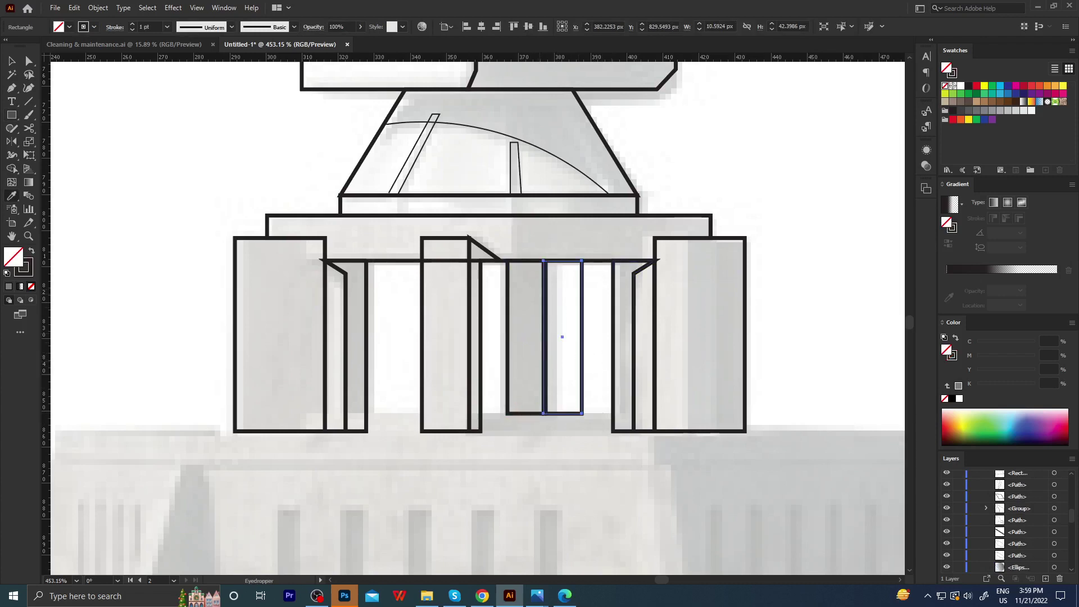
pyautogui.press('v')
pyautogui.moveTo(559, 337)
pyautogui.mouseDown()
pyautogui.moveTo(568, 348)
pyautogui.moveTo(556, 354)
pyautogui.mouseUp()
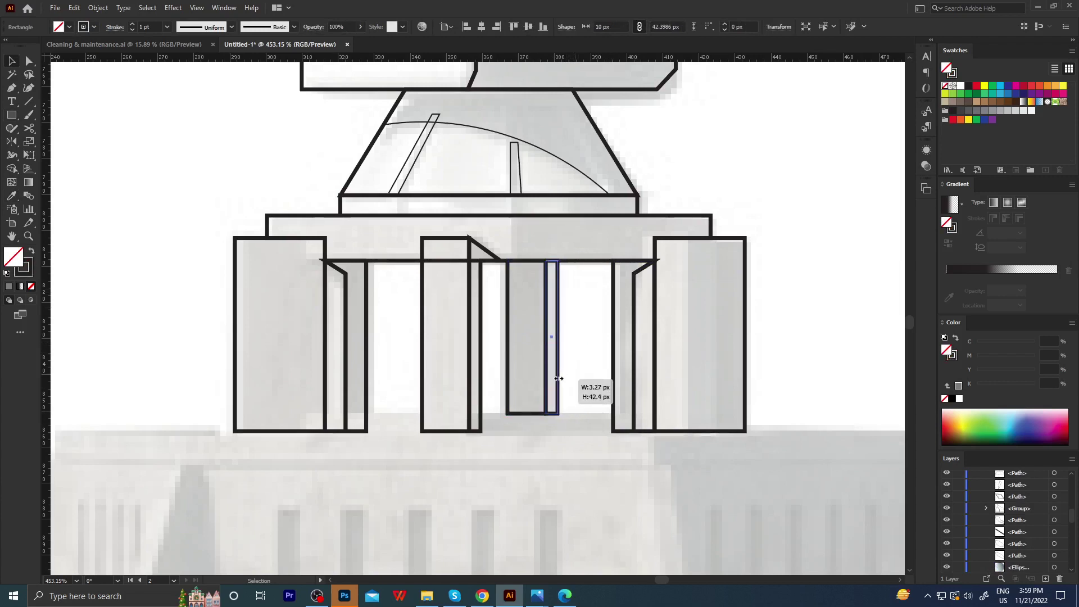
# Narrow the front face of the rightmost pillar rectangle.
pyautogui.scroll(-5, 573, 356)
pyautogui.scroll(3, 421, 405)
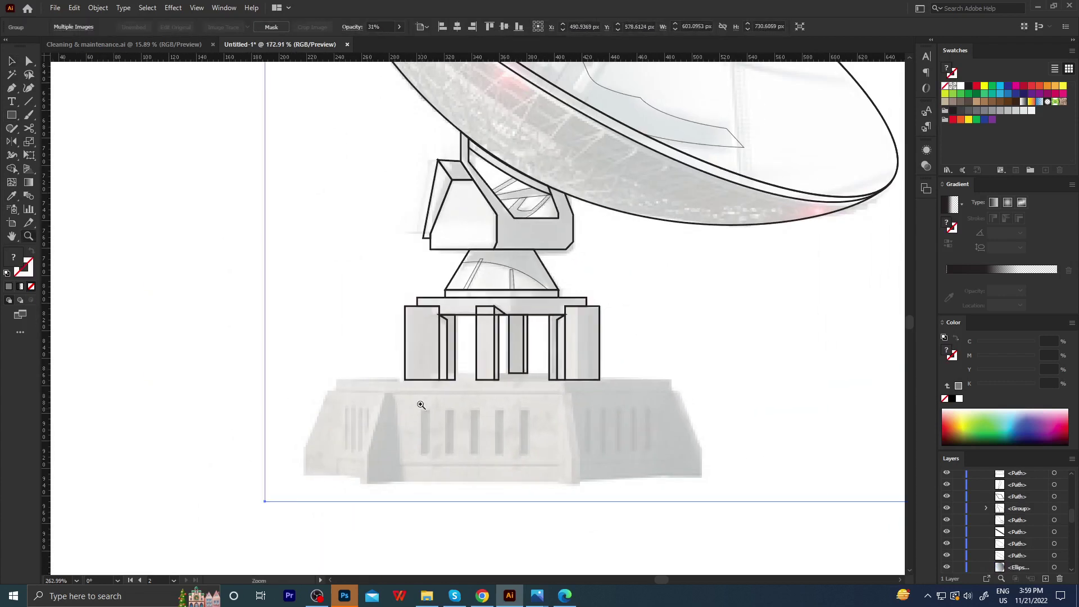
pyautogui.scroll(1, 512, 378)
pyautogui.scroll(1, 534, 356)
pyautogui.scroll(1, 618, 315)
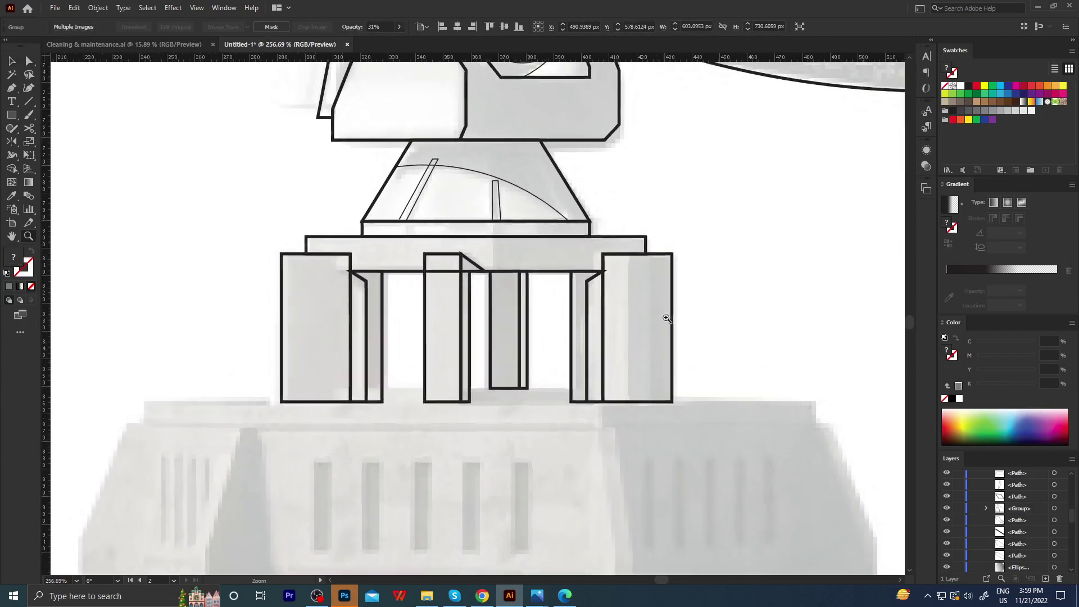
pyautogui.scroll(1, 658, 327)
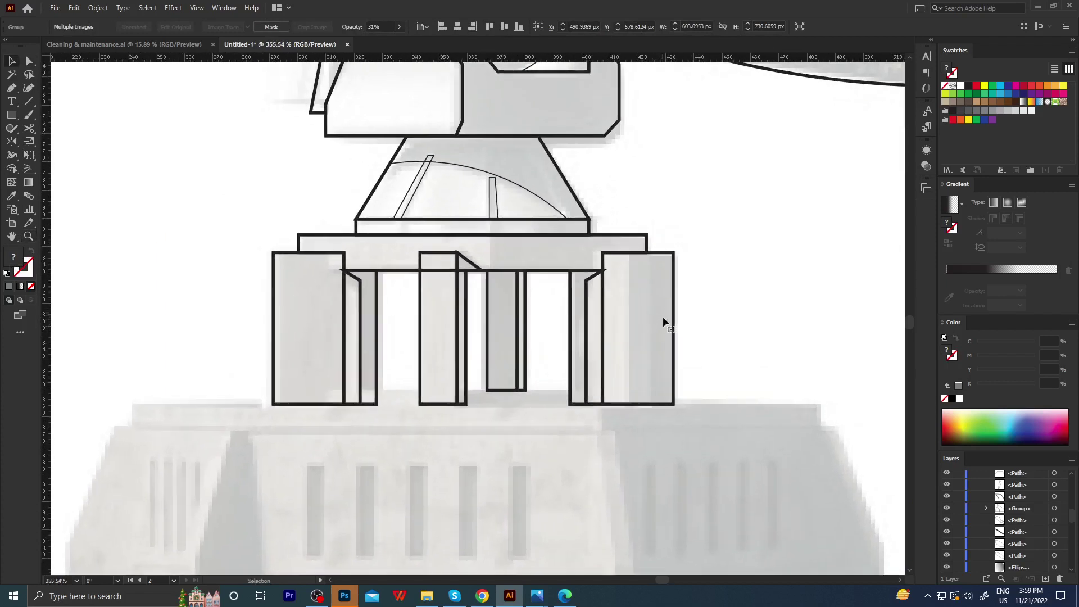
pyautogui.click(664, 318)
pyautogui.moveTo(674, 316); pyautogui.dragTo(658, 348)
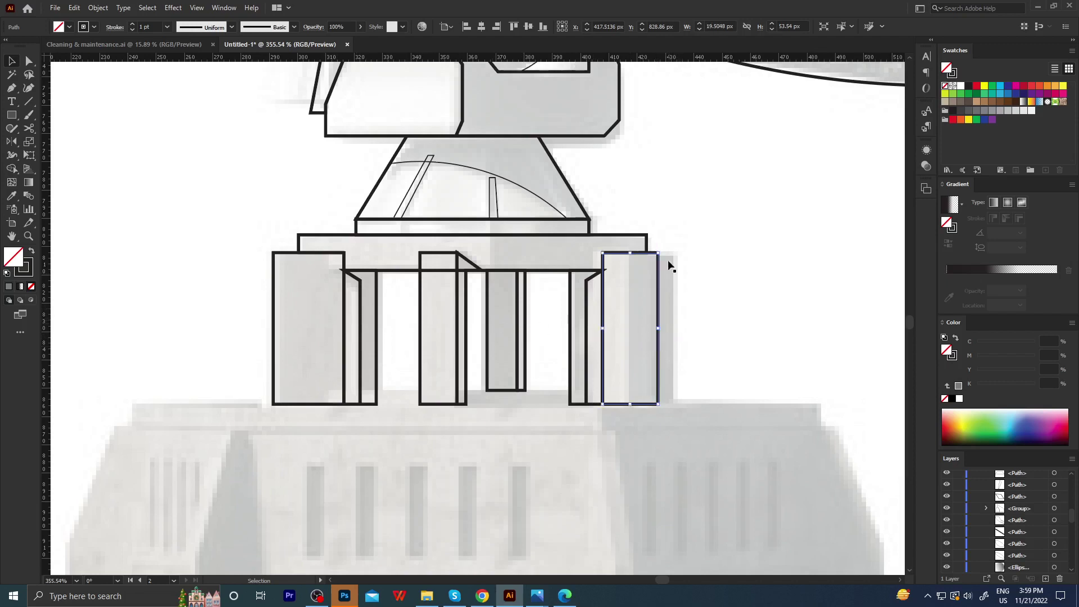
# Duplicate the right pillar into a roughly 5 px side strip, then zoom to the base below.
pyautogui.hotkey('alt', 'shift', 'Right')
pyautogui.moveTo(635, 332); pyautogui.dragTo(661, 331)
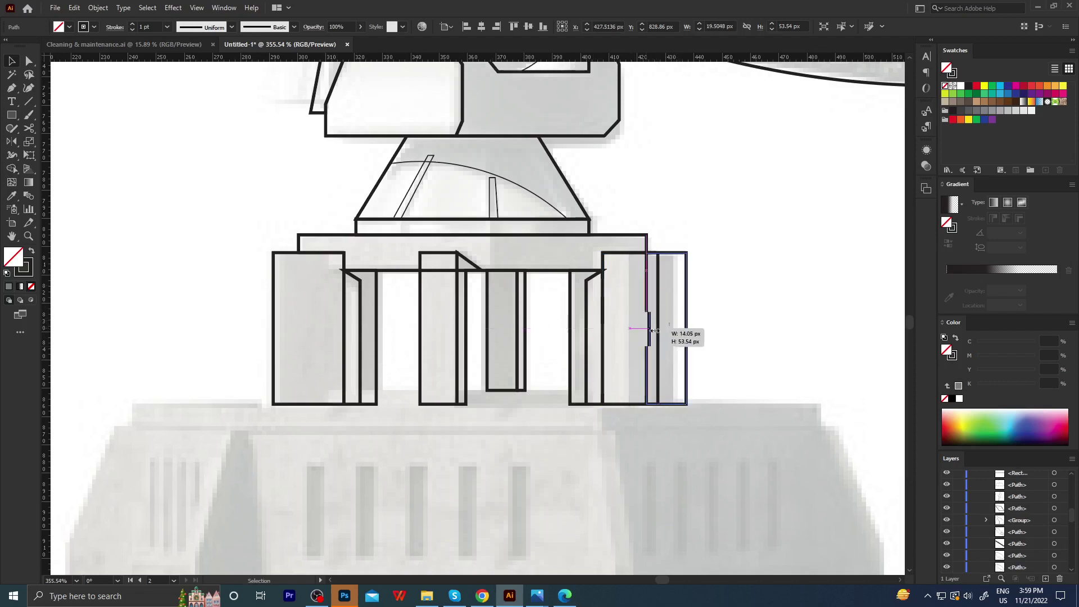
pyautogui.moveTo(672, 253); pyautogui.dragTo(673, 263)
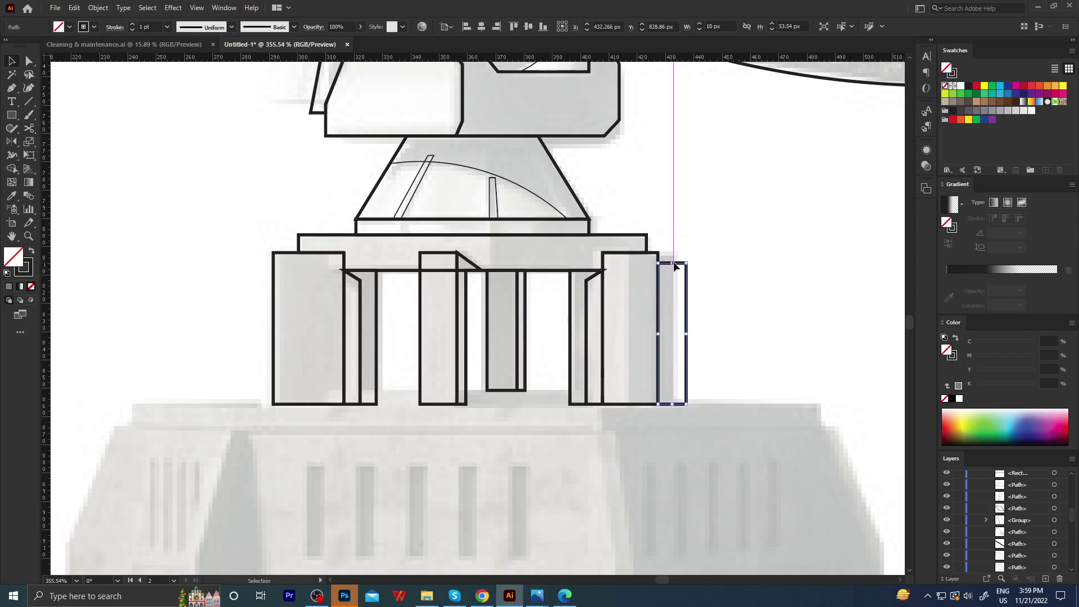
pyautogui.moveTo(685, 333); pyautogui.dragTo(664, 336)
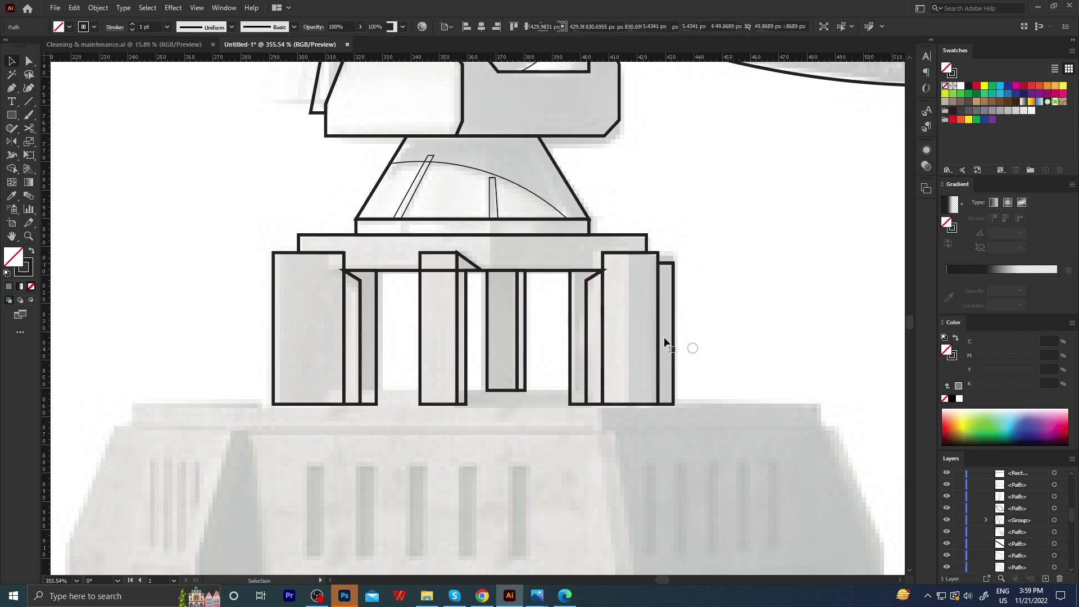
pyautogui.hotkey('ctrl', '-')
pyautogui.moveTo(397, 388); pyautogui.dragTo(431, 357)
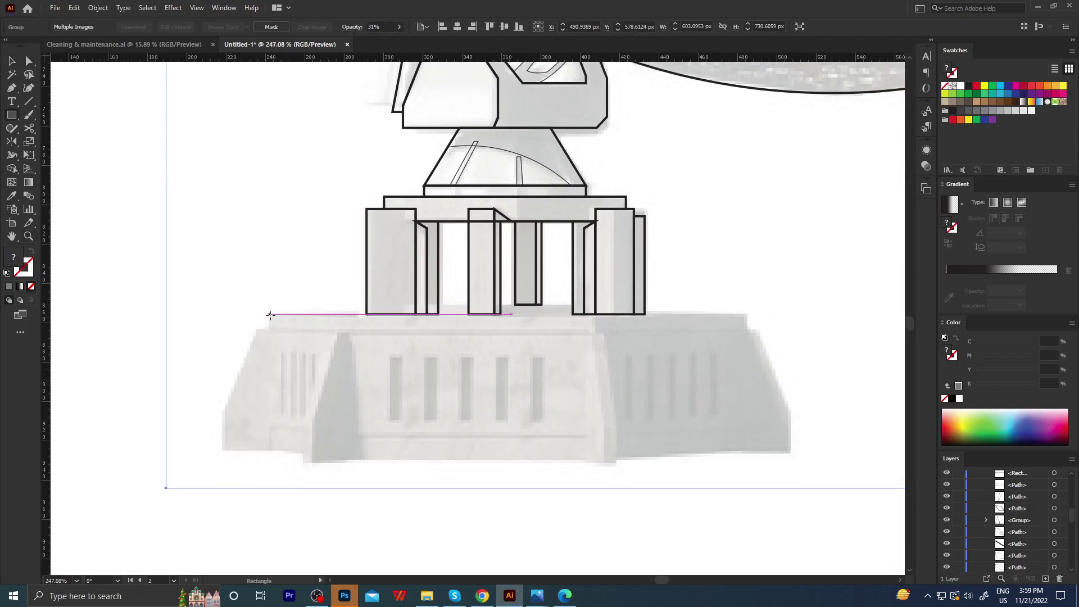
# Draw the long front rectangle of the base slab beneath the pillars.
pyautogui.moveTo(270, 315)
pyautogui.mouseDown()
pyautogui.moveTo(509, 363)
pyautogui.moveTo(594, 331)
pyautogui.mouseUp()
pyautogui.press('a')
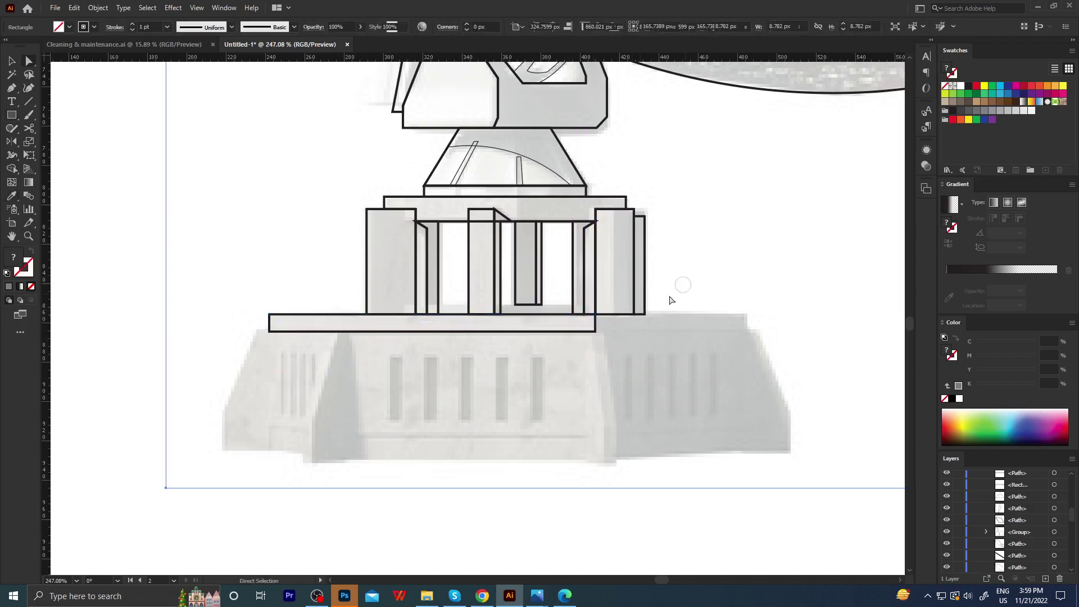
pyautogui.click(613, 389)
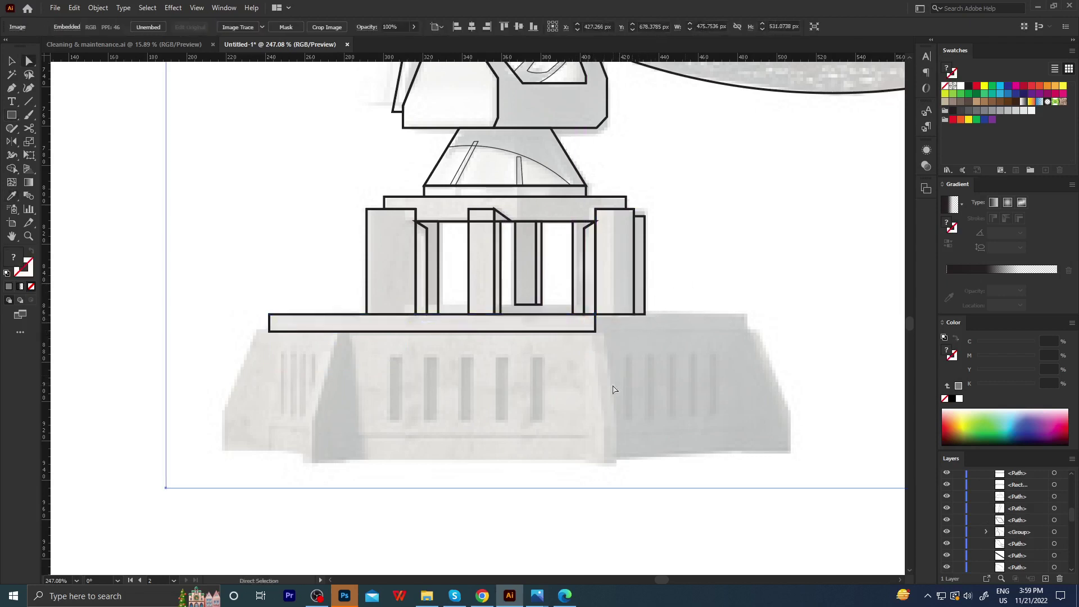
# Trace the slab's slanted side face out to the base's right edge with a grey fill.
pyautogui.click(594, 314)
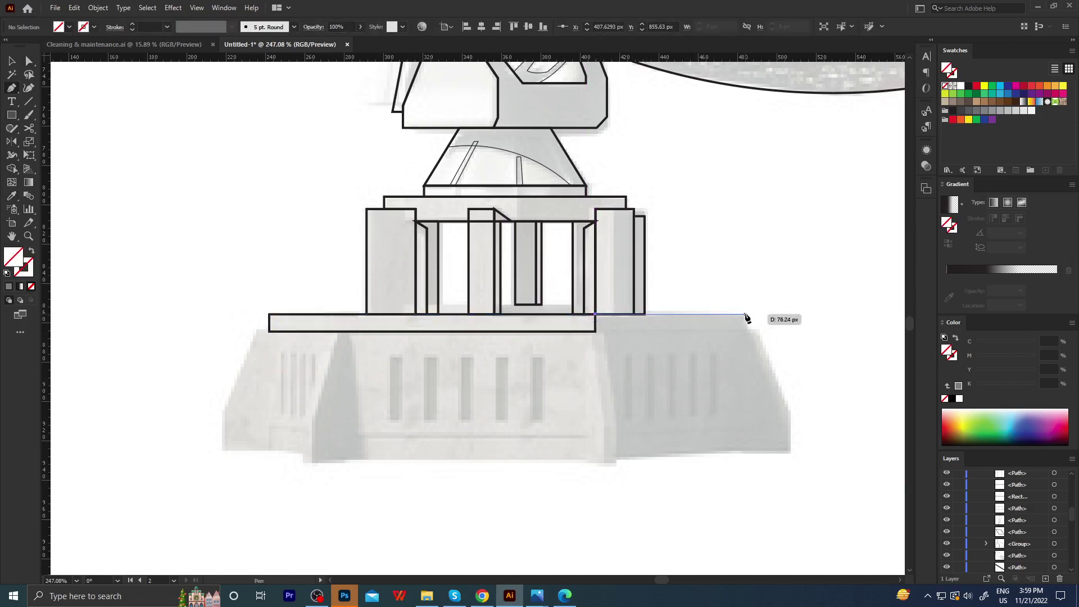
pyautogui.click(745, 315)
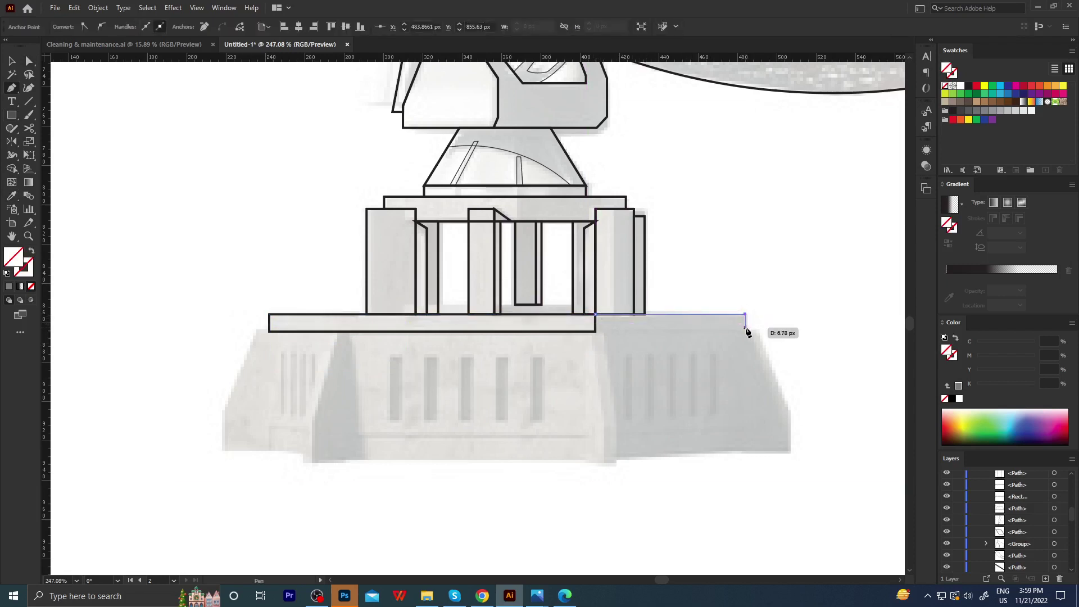
pyautogui.click(594, 332)
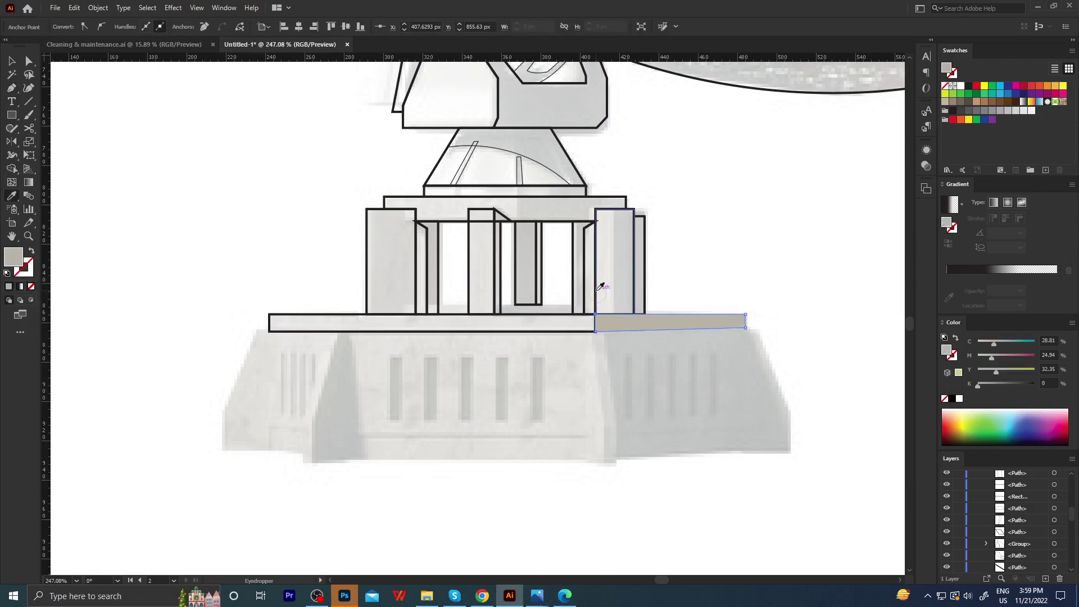
pyautogui.press('a')
pyautogui.click(625, 310)
pyautogui.click(307, 367)
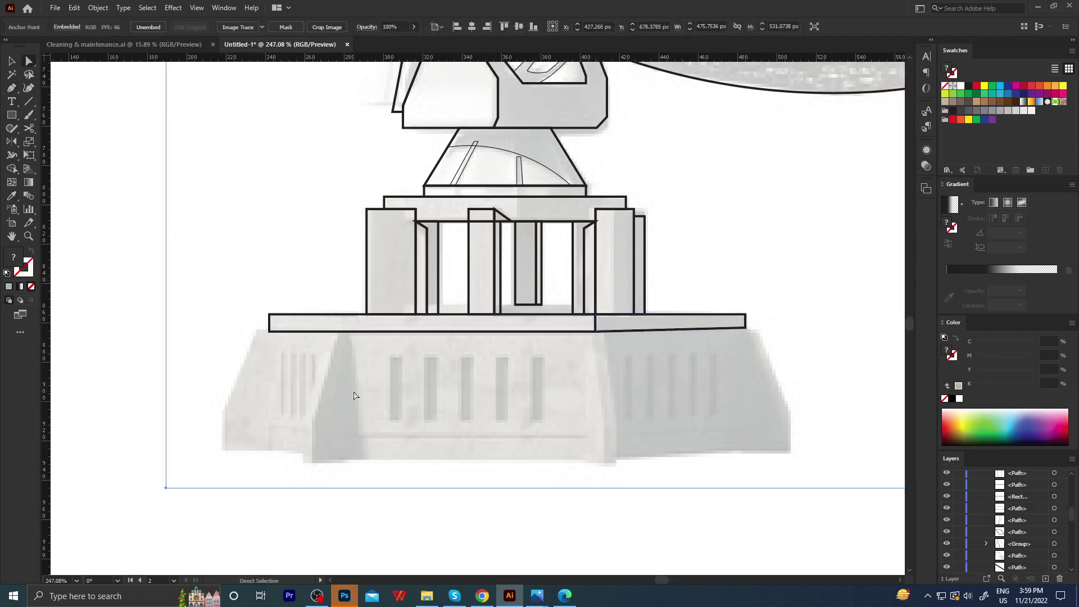
# Trace the trapezoid base's slanted left edge as a thin closed shape under the slab.
pyautogui.click(337, 331)
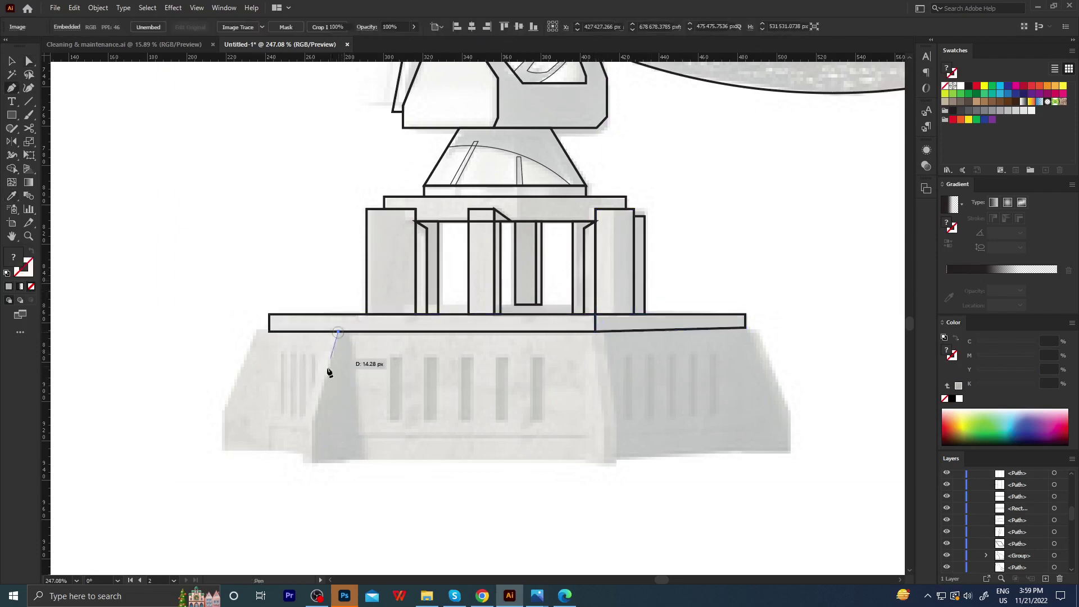
pyautogui.click(312, 418)
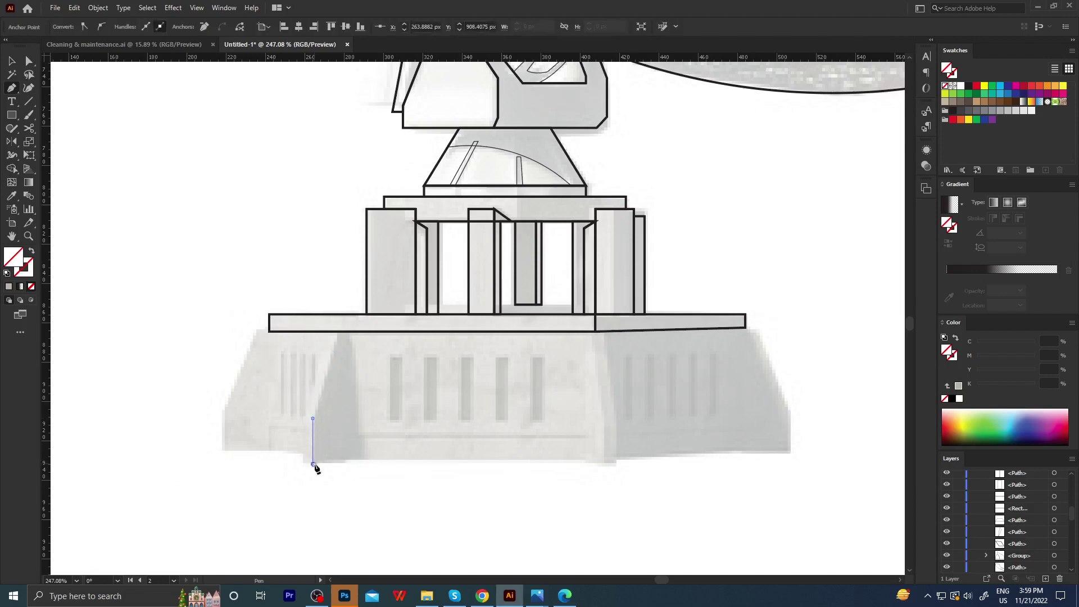
pyautogui.moveTo(313, 463); pyautogui.dragTo(307, 468)
pyautogui.click(303, 419)
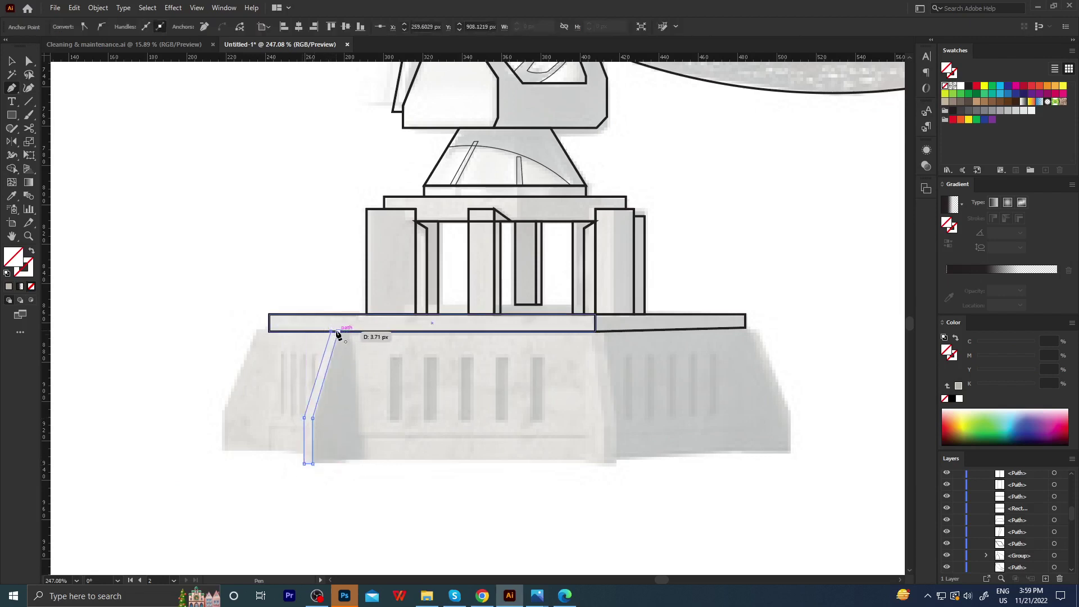
pyautogui.click(338, 334)
pyautogui.press('a')
pyautogui.click(352, 399)
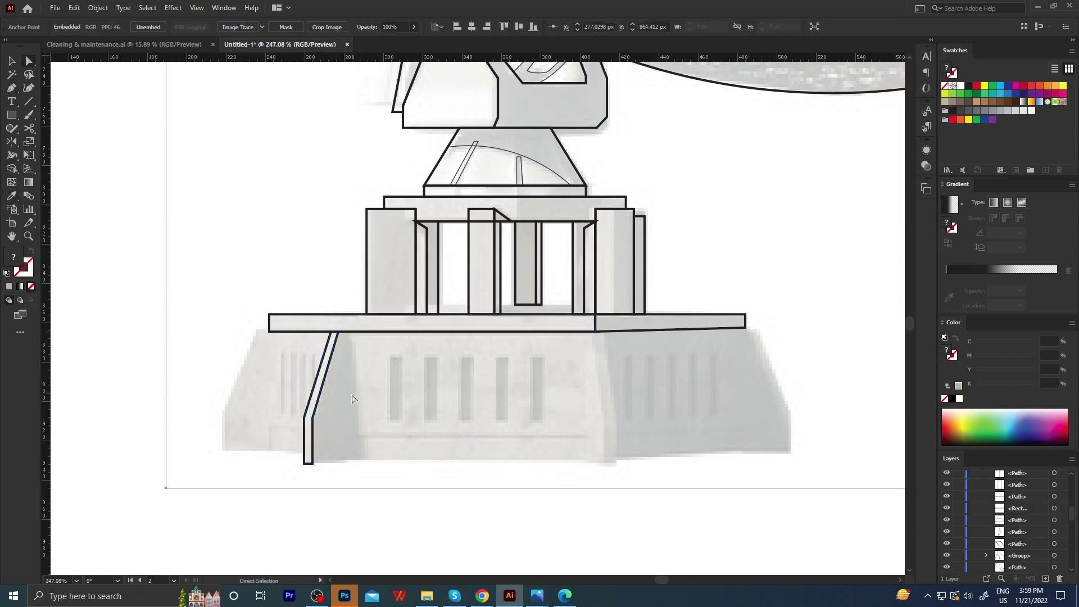
# Draw the base's bottom line across from the left to the right corner, keeping no fill.
pyautogui.press('p')
pyautogui.click(313, 464)
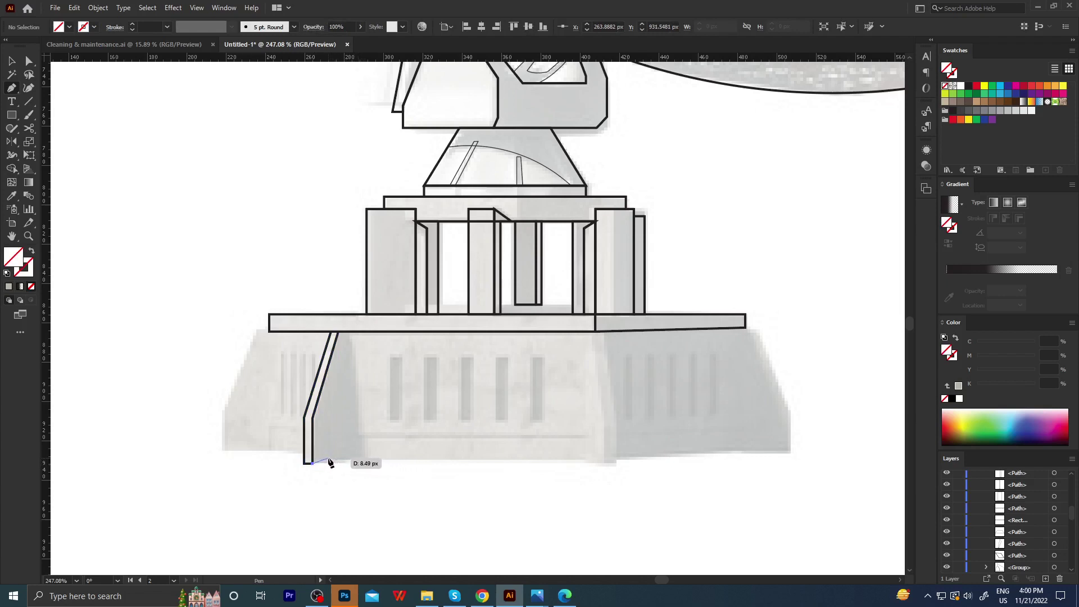
pyautogui.click(593, 459)
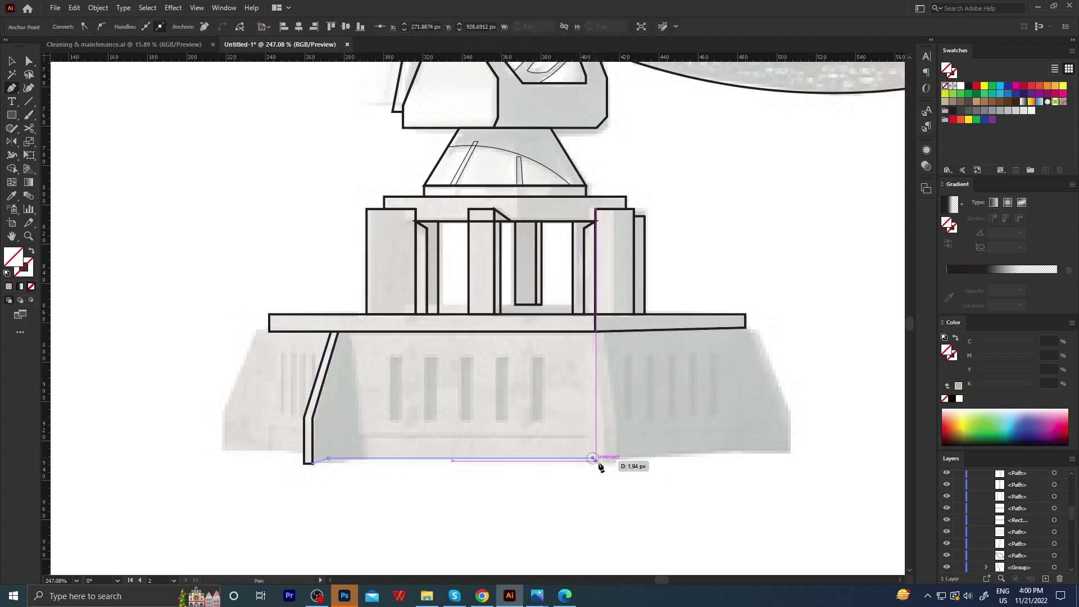
pyautogui.click(605, 465)
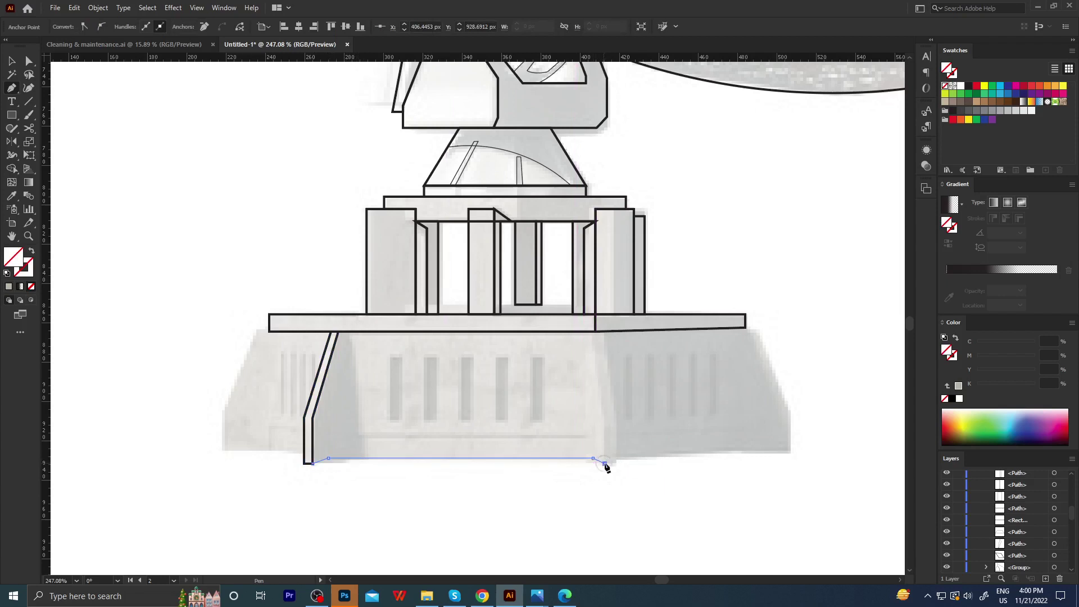
pyautogui.press('a')
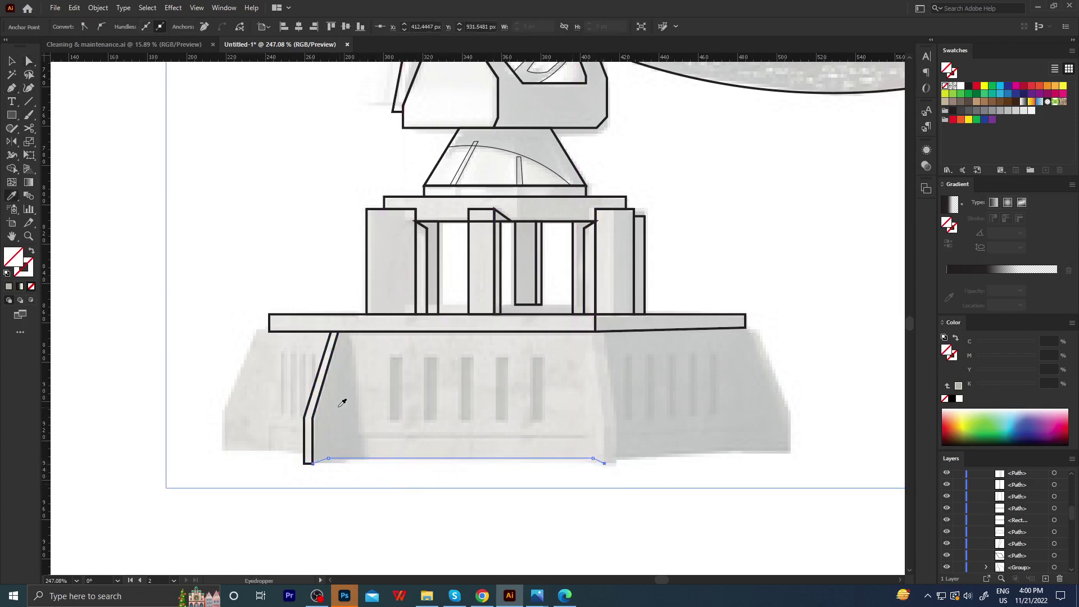
pyautogui.click(327, 397)
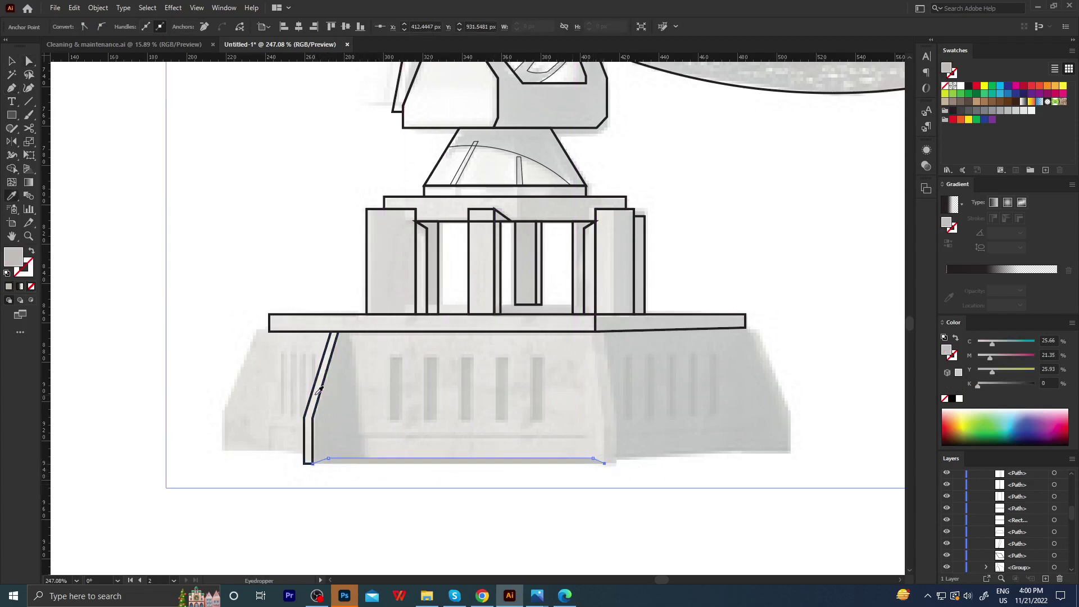
pyautogui.hotkey('ctrl', 'z')
# Alt-drag a copy of the left slanted edge over to the right.
pyautogui.press('v')
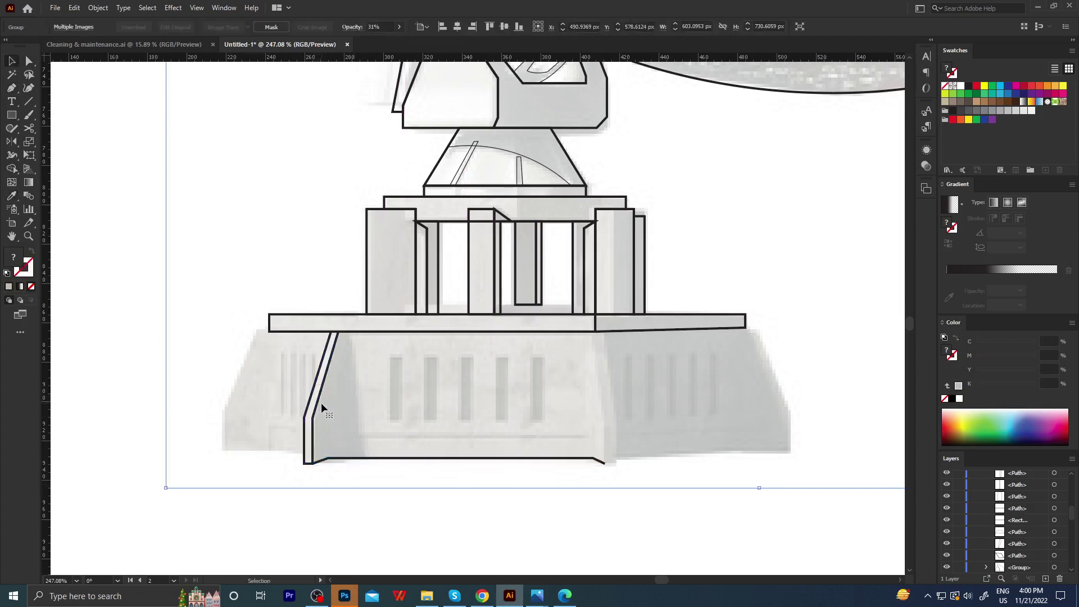
pyautogui.click(318, 403)
pyautogui.moveTo(330, 403); pyautogui.dragTo(538, 414)
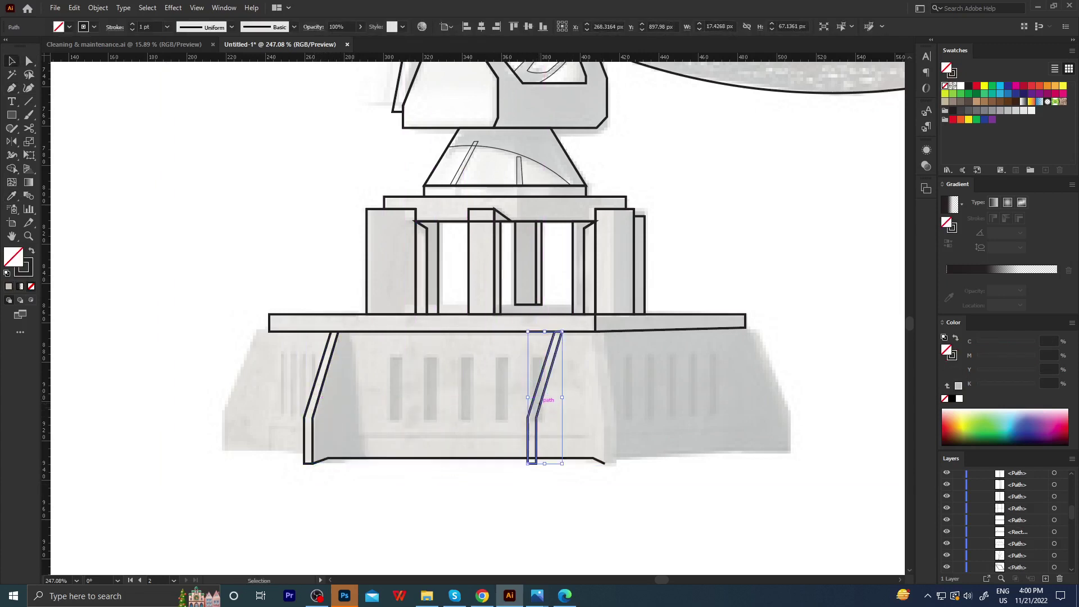
# Reflect the copied edge vertically and nudge it into place as the base's right side.
pyautogui.rightClick(538, 414)
pyautogui.moveTo(581, 334)
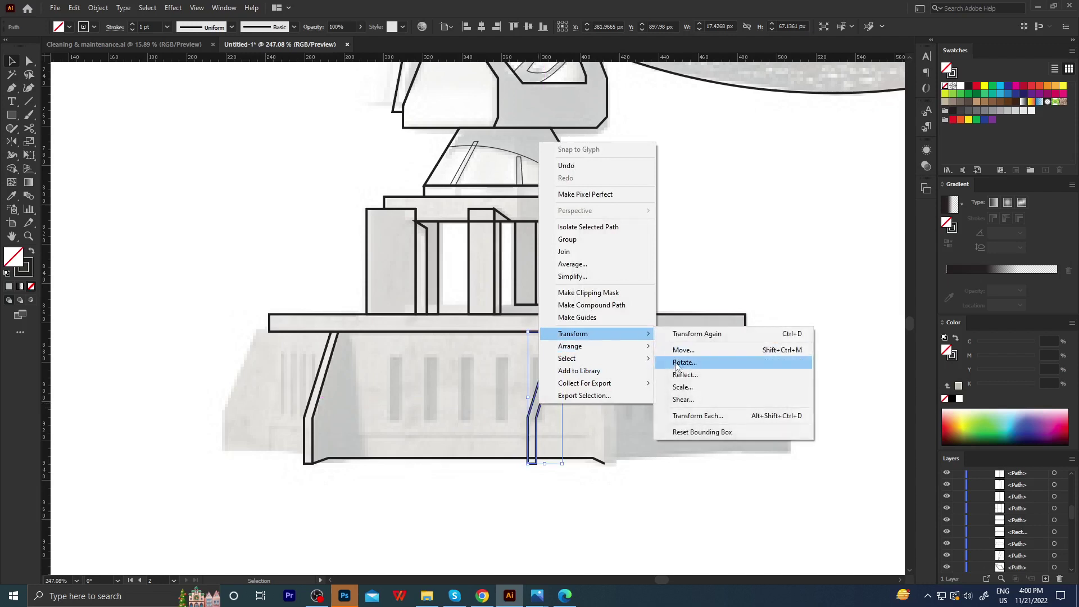
pyautogui.click(685, 372)
pyautogui.click(778, 275)
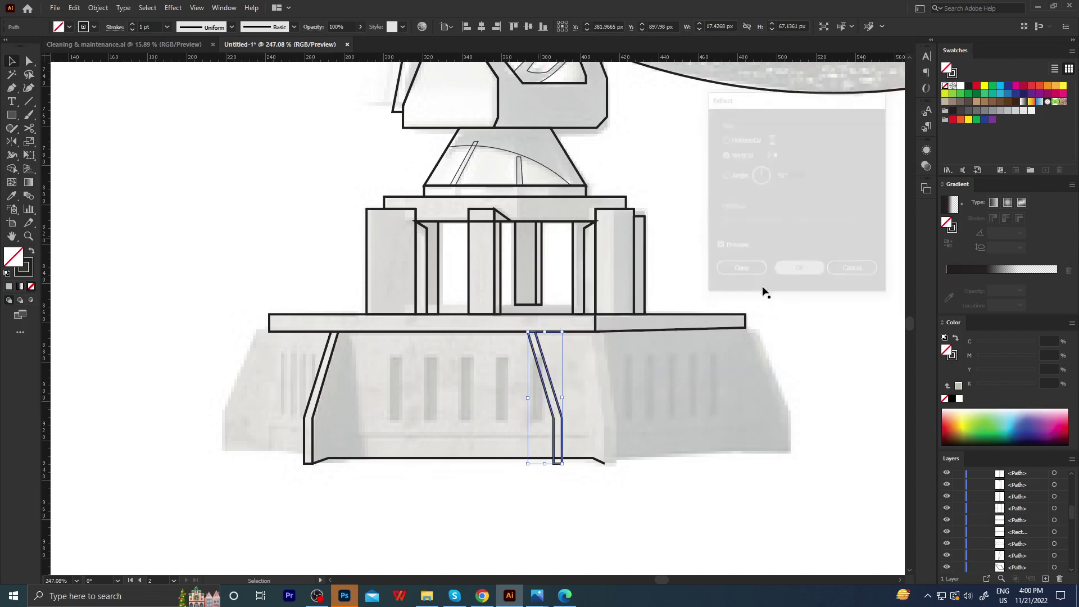
pyautogui.hotkey('shift', 'Right')
pyautogui.hotkey('shift', 'Right')
pyautogui.hotkey('shift', 'Right')
pyautogui.press('Left')
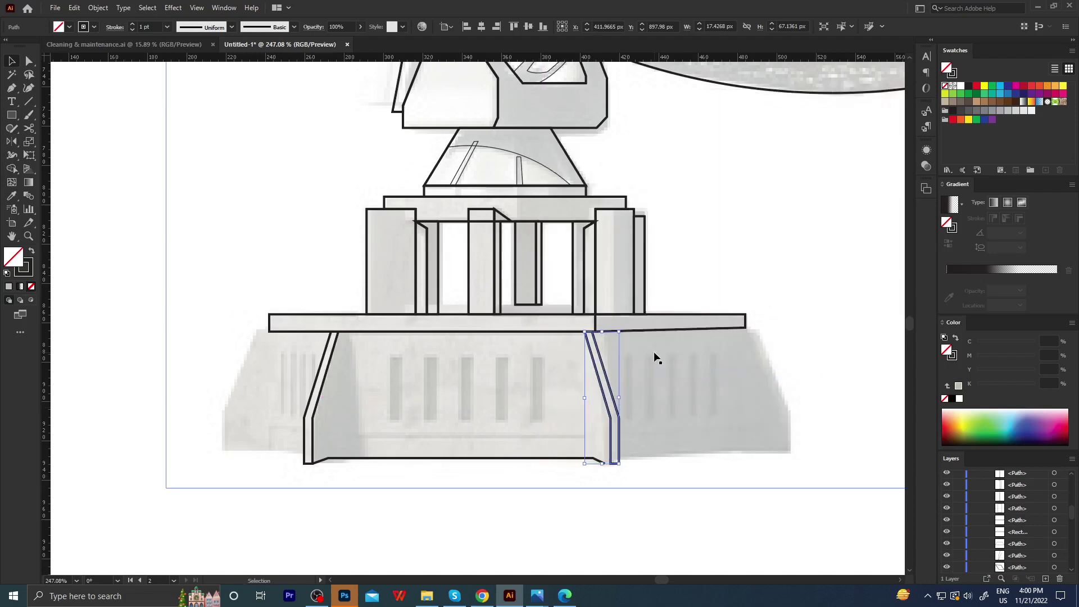
pyautogui.press('Left')
pyautogui.press('Left')
pyautogui.press('Left')
# Continue the bottom line up the right side, across under the slab and down the left, closing the trapezoid.
pyautogui.press('a')
pyautogui.click(549, 469)
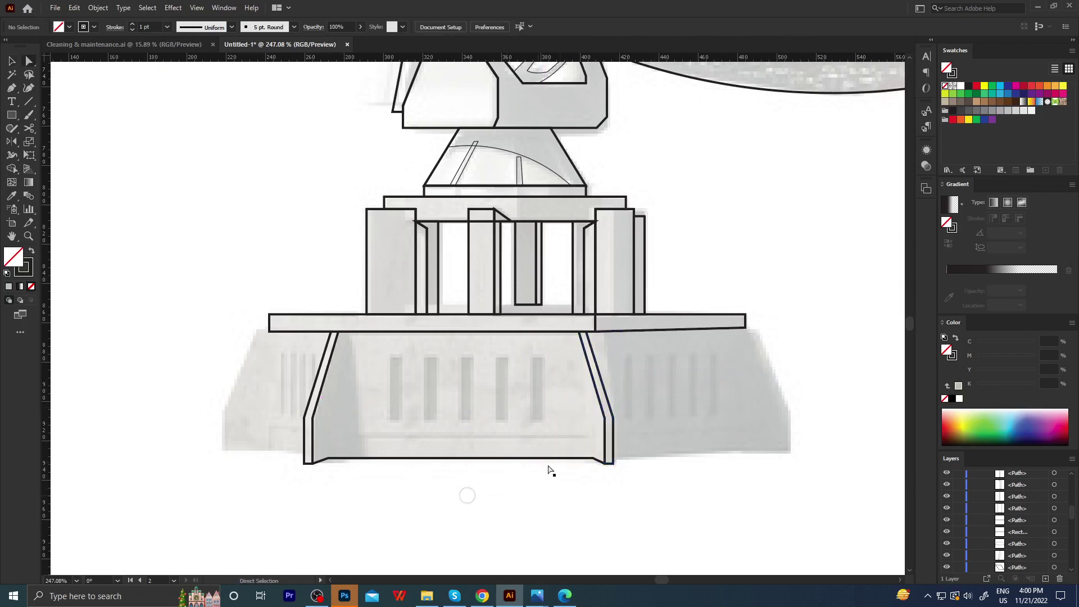
pyautogui.click(597, 484)
pyautogui.press('p')
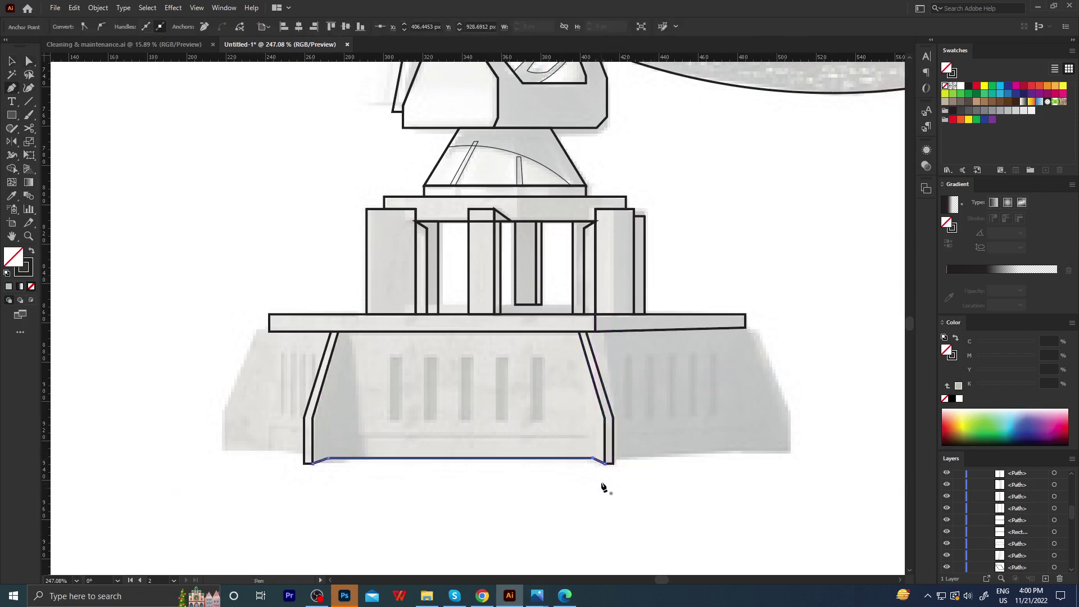
pyautogui.click(605, 464)
pyautogui.click(605, 417)
pyautogui.click(581, 332)
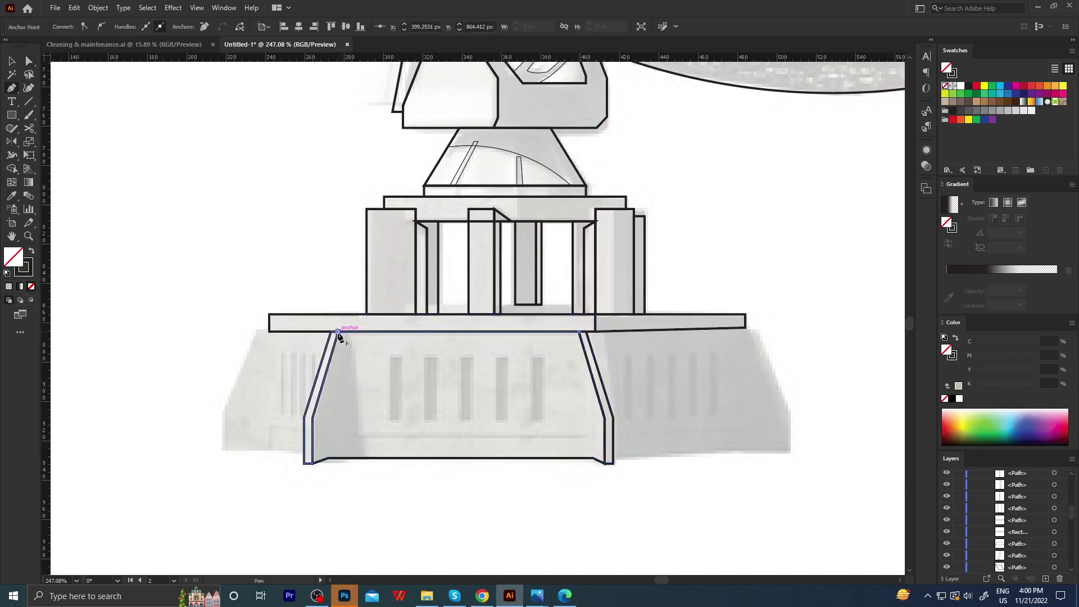
pyautogui.click(337, 332)
pyautogui.click(314, 418)
pyautogui.click(313, 464)
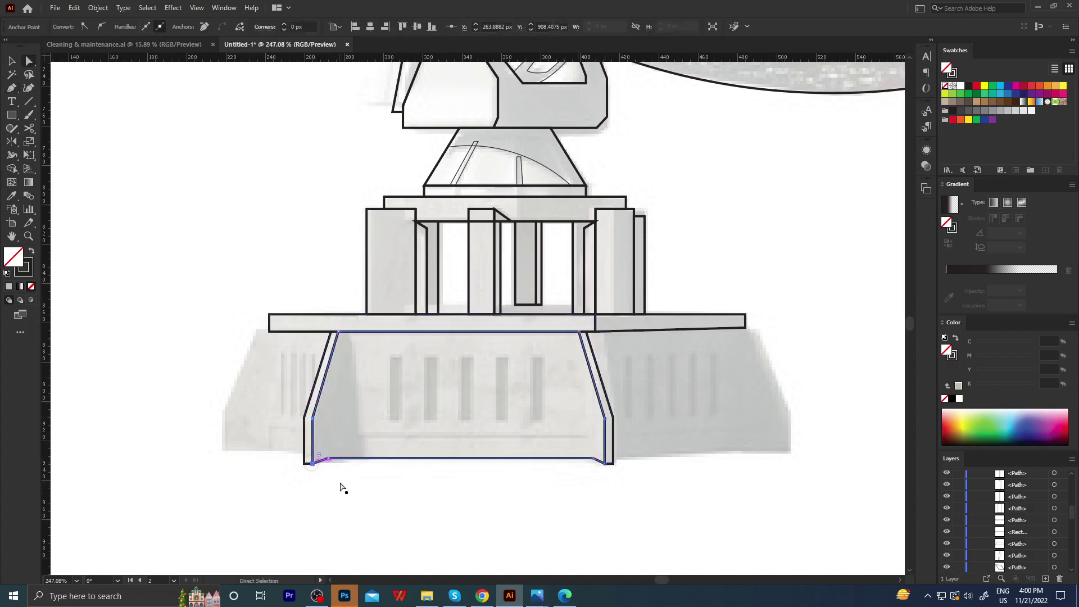
pyautogui.press('a')
pyautogui.click(349, 481)
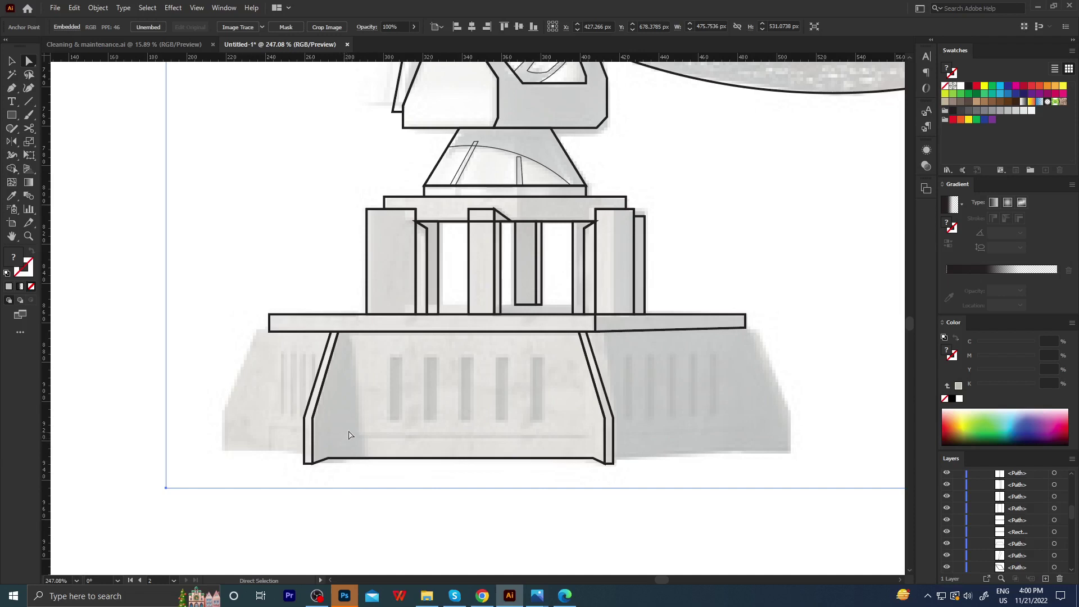
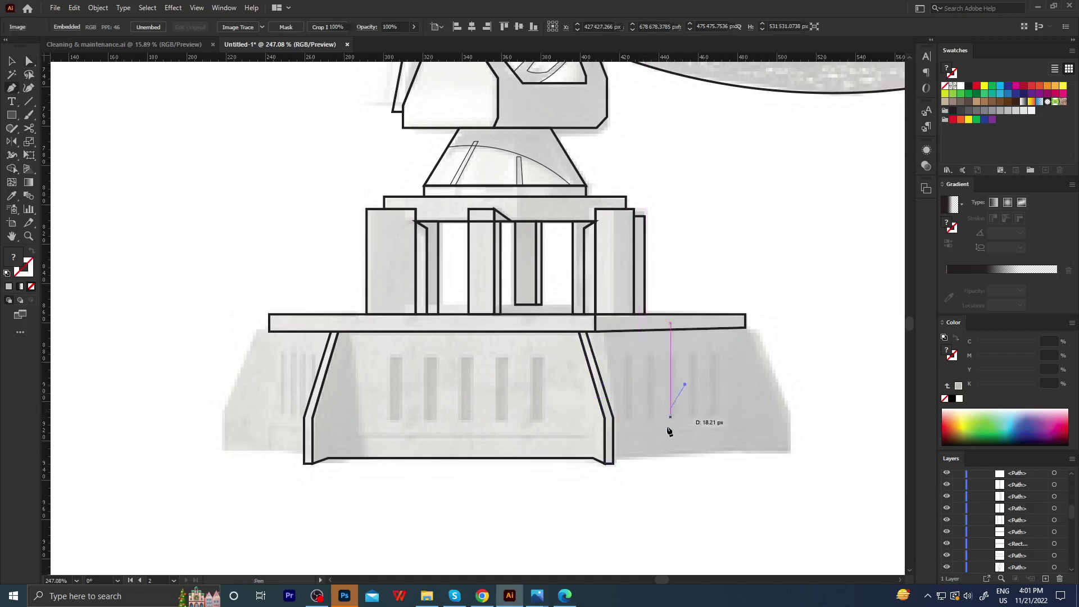
# Trace the right slanted leg of the base and nudge its bottom corners into place.
pyautogui.click(592, 457)
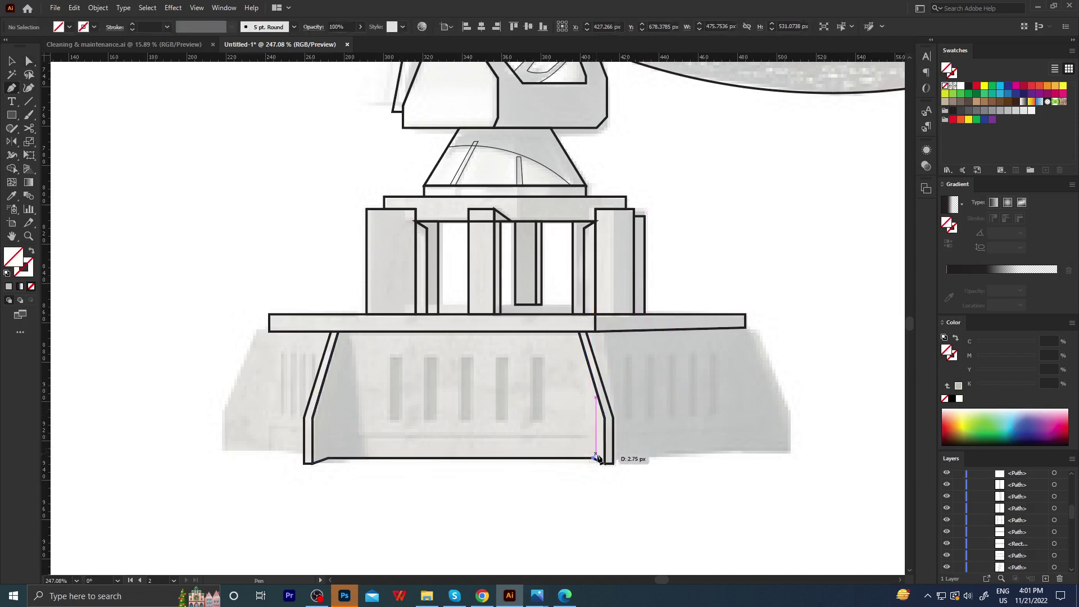
pyautogui.click(605, 418)
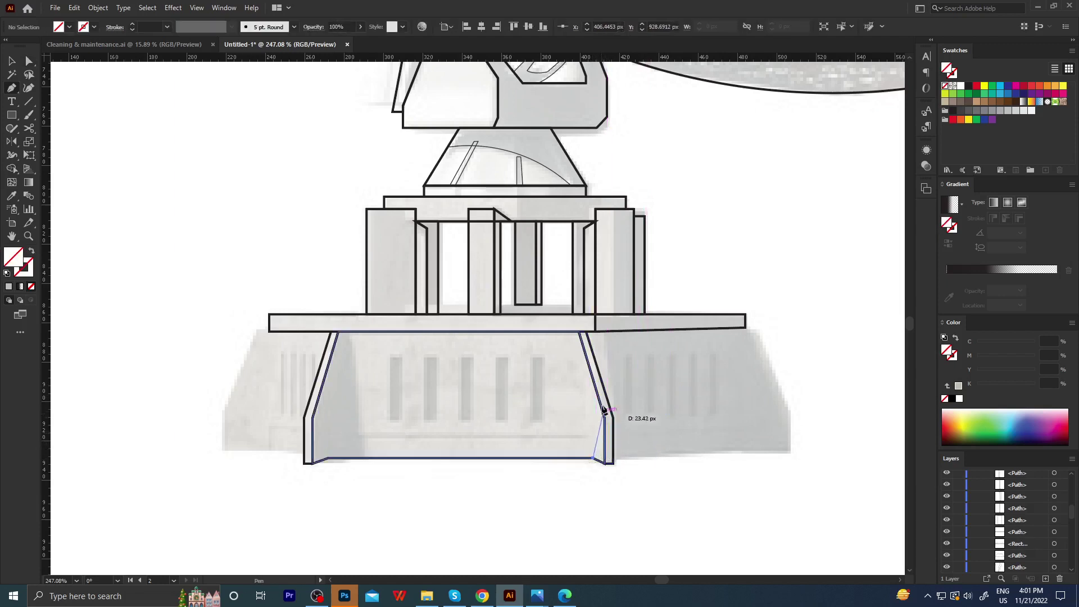
pyautogui.click(580, 334)
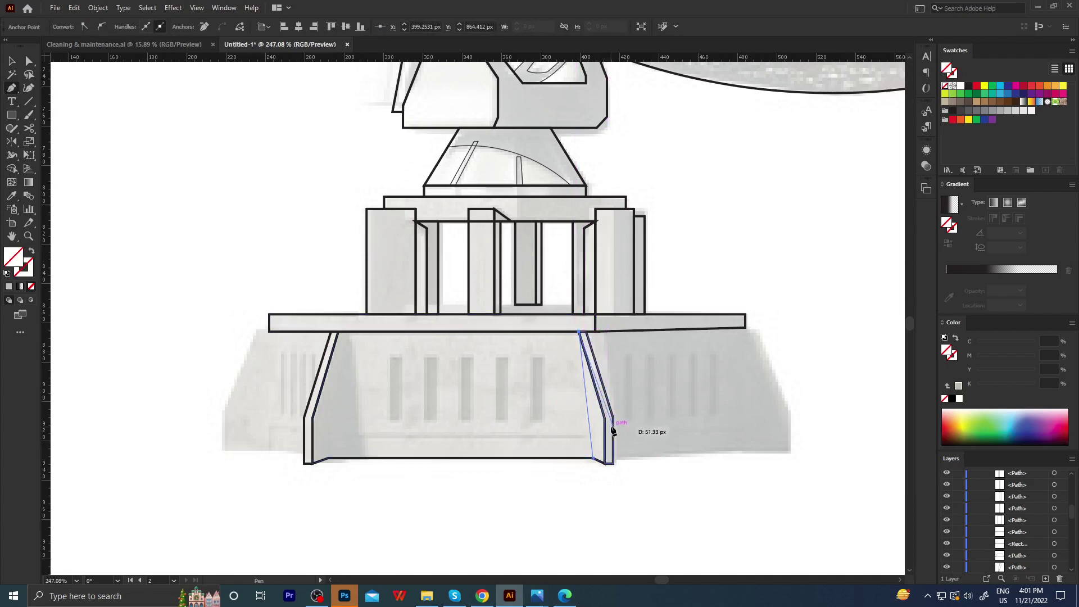
pyautogui.keyDown('ctrl'); pyautogui.click(597, 480); pyautogui.keyUp('ctrl')
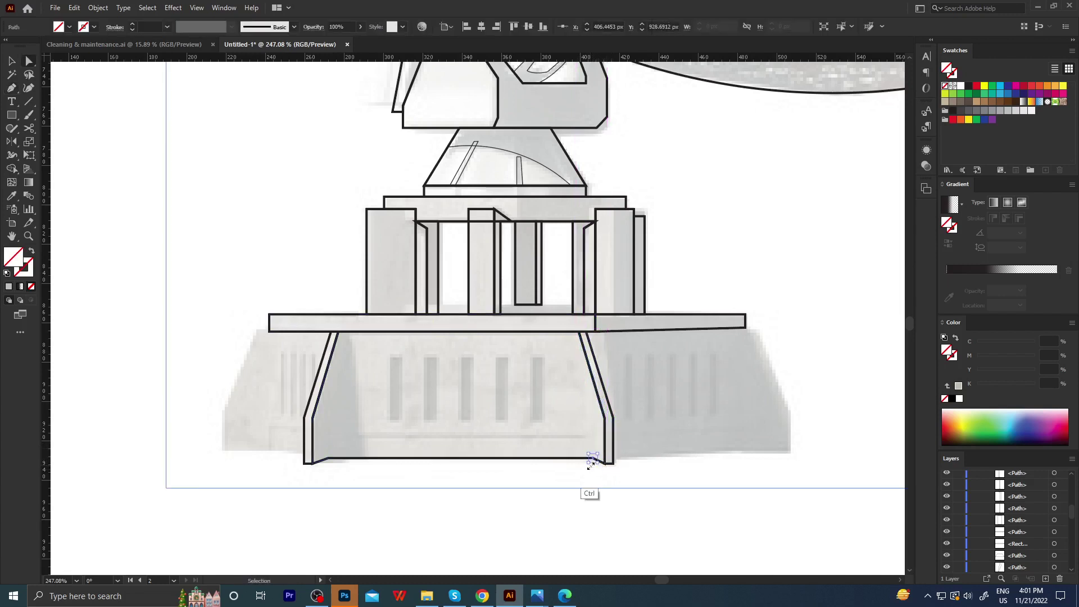
pyautogui.moveTo(591, 459); pyautogui.dragTo(579, 458)
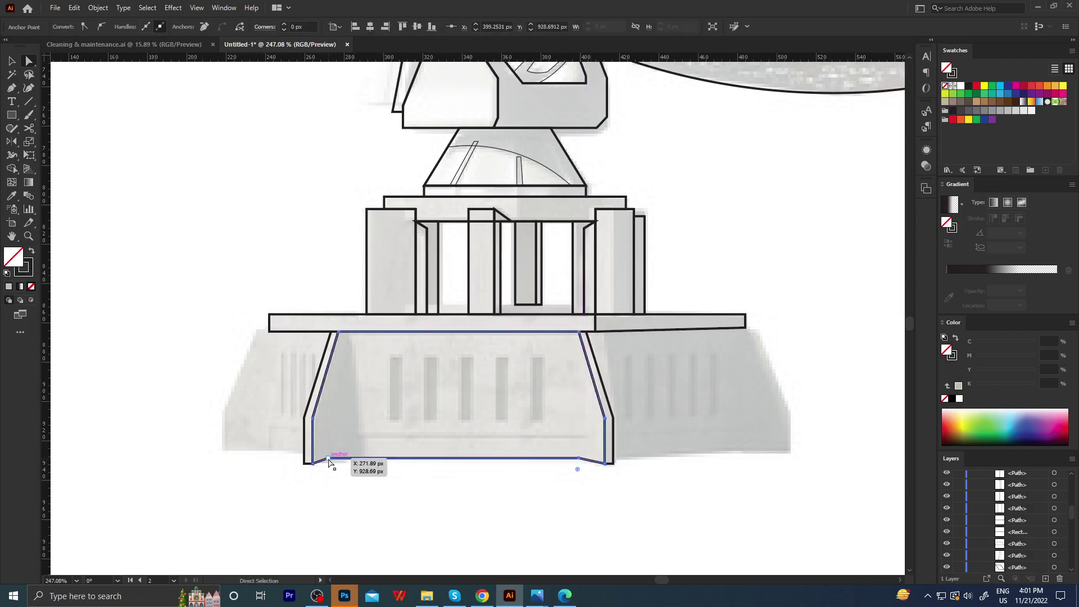
pyautogui.moveTo(328, 460); pyautogui.dragTo(332, 458)
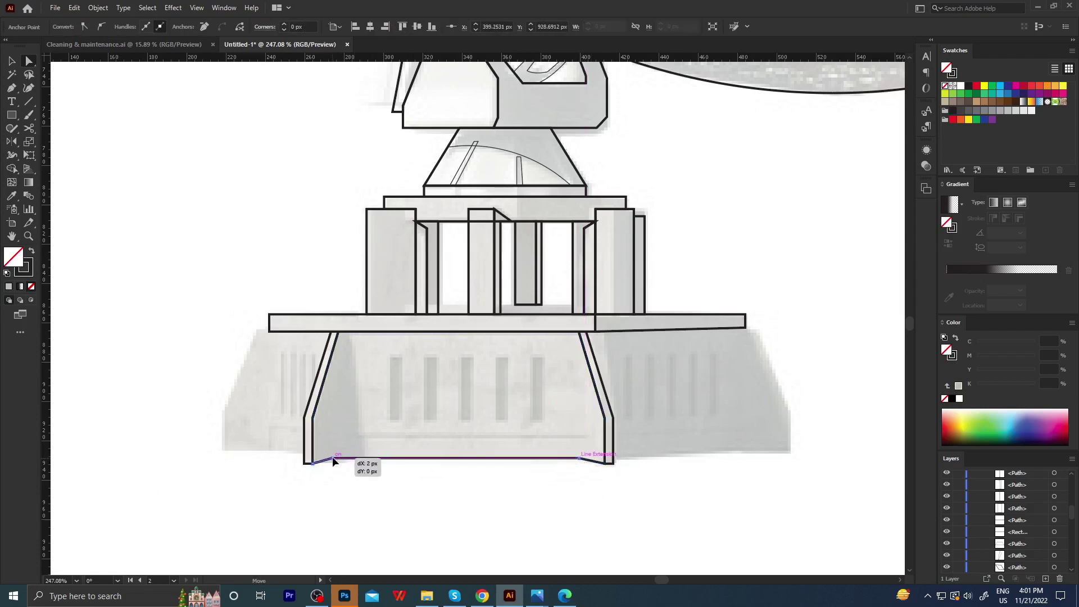
pyautogui.moveTo(332, 458); pyautogui.dragTo(335, 458)
# Draw the right leg's edge path up to the shelf and give it the black stroke.
pyautogui.press('p')
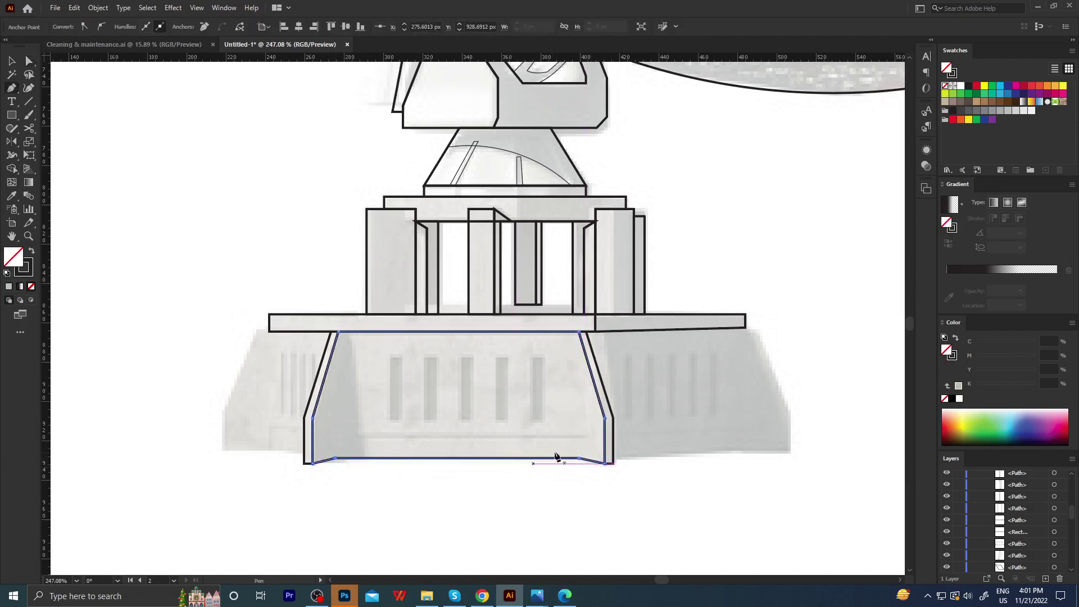
pyautogui.keyDown('ctrl'); pyautogui.click(587, 448); pyautogui.keyUp('ctrl')
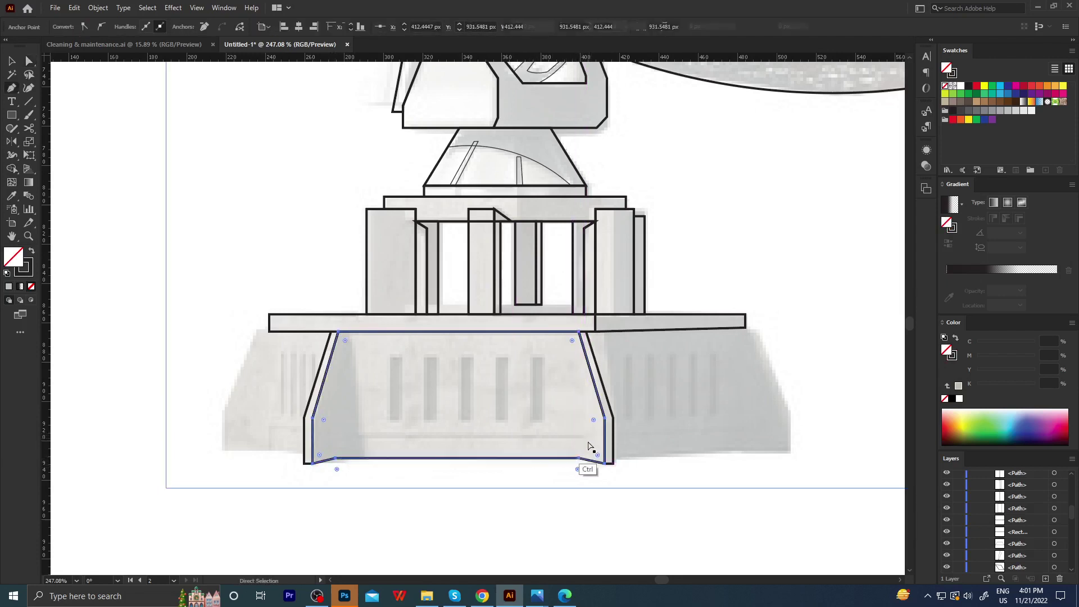
pyautogui.keyDown('ctrl'); pyautogui.click(574, 387); pyautogui.keyUp('ctrl')
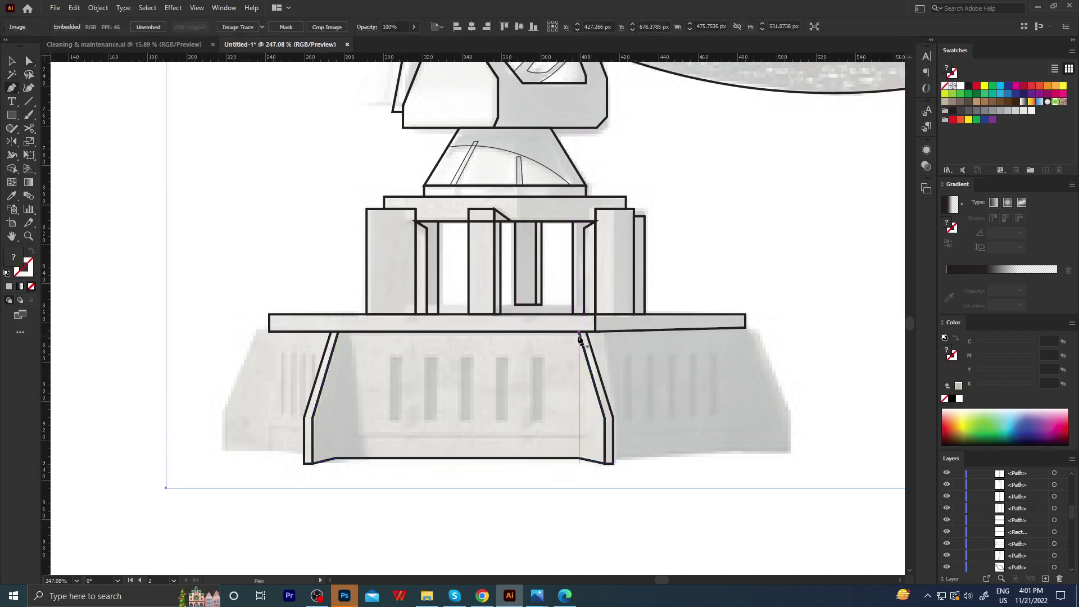
pyautogui.click(579, 458)
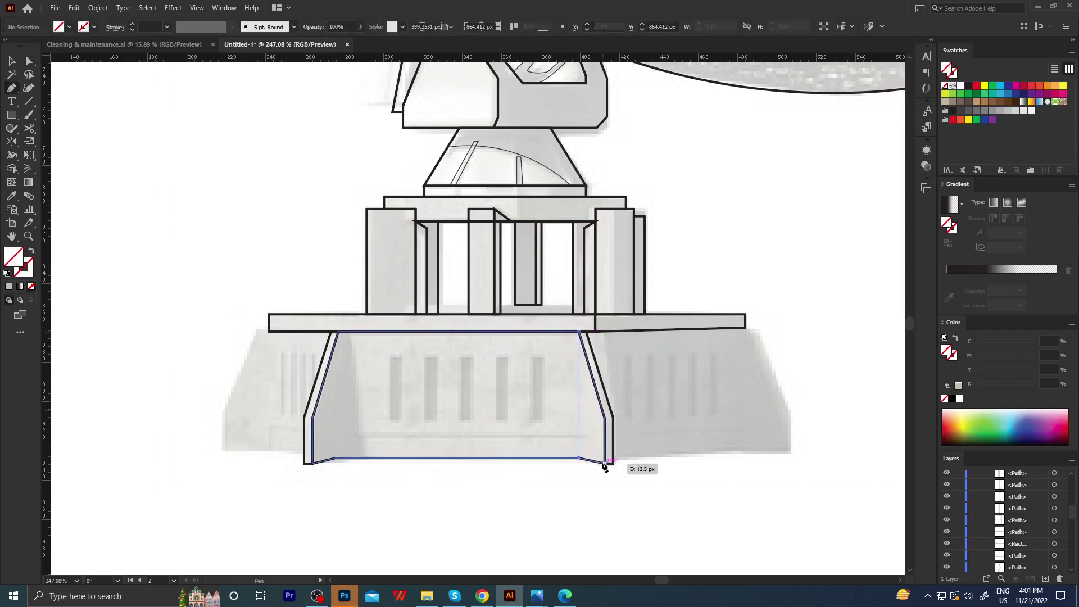
pyautogui.click(580, 333)
pyautogui.press('i')
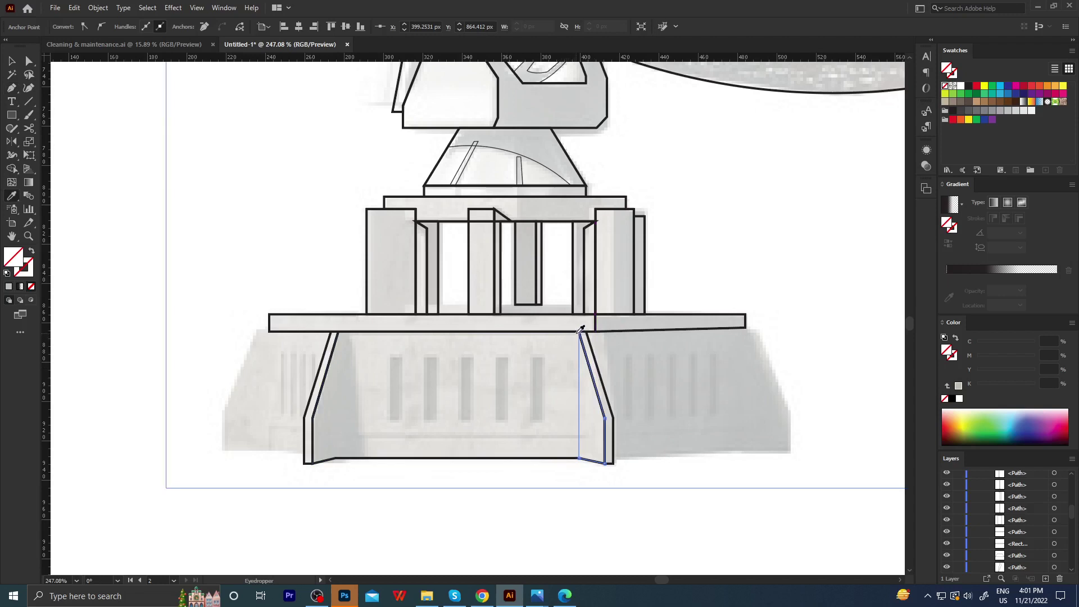
pyautogui.click(579, 326)
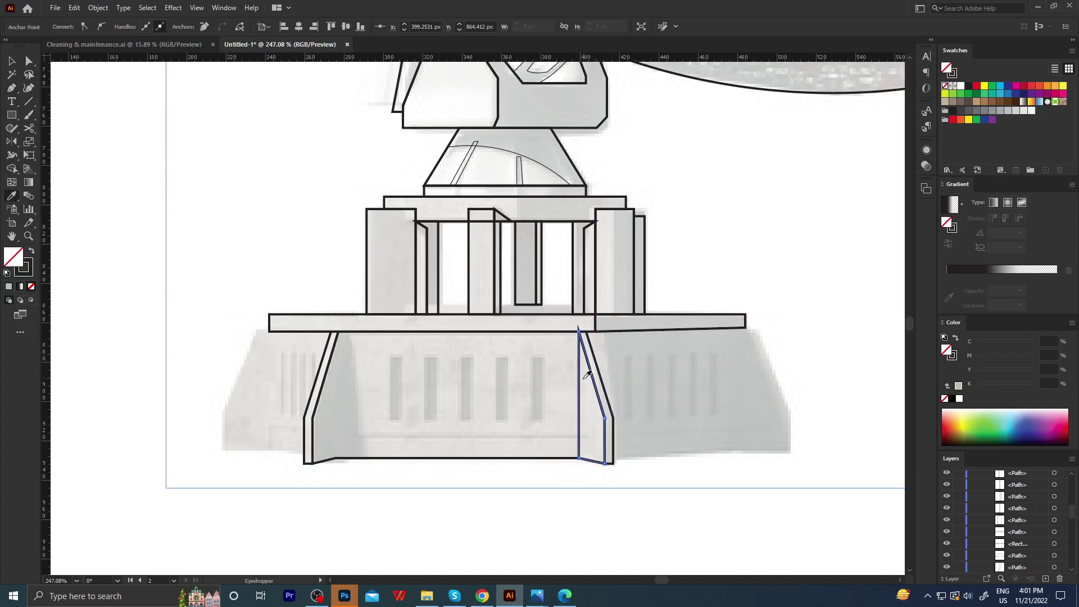
# Trace the left inner leg of the base from the shelf down to the bottom line.
pyautogui.press('a')
pyautogui.click(641, 428)
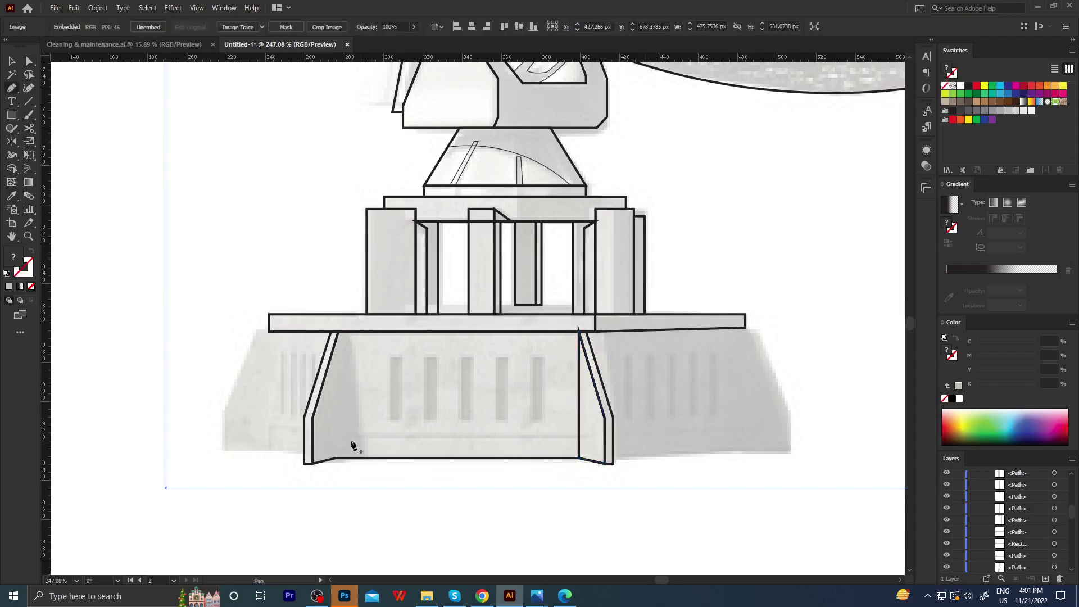
pyautogui.click(336, 458)
pyautogui.click(337, 332)
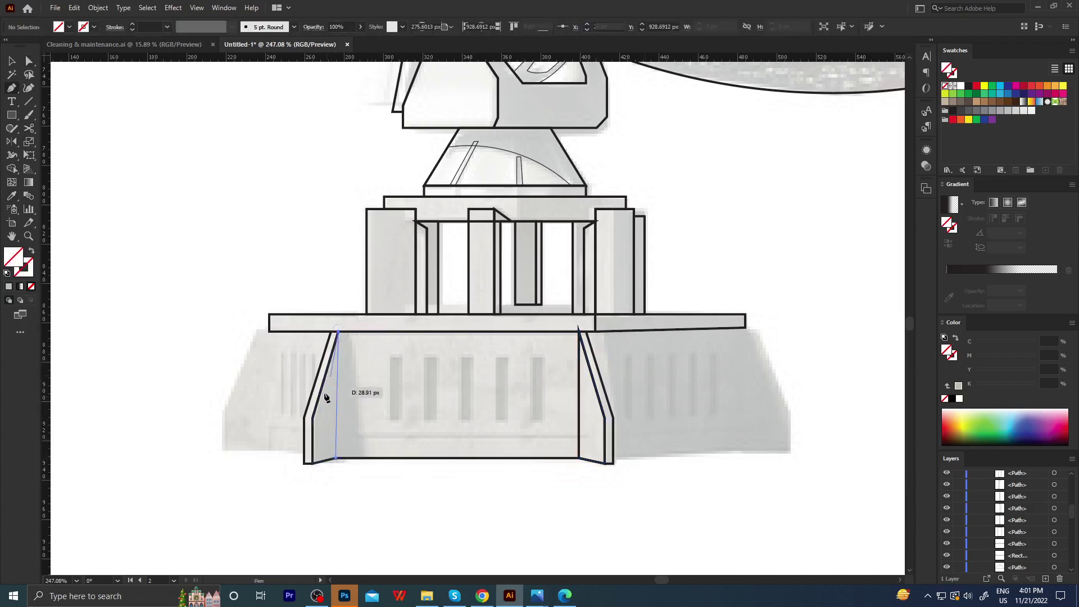
pyautogui.click(312, 462)
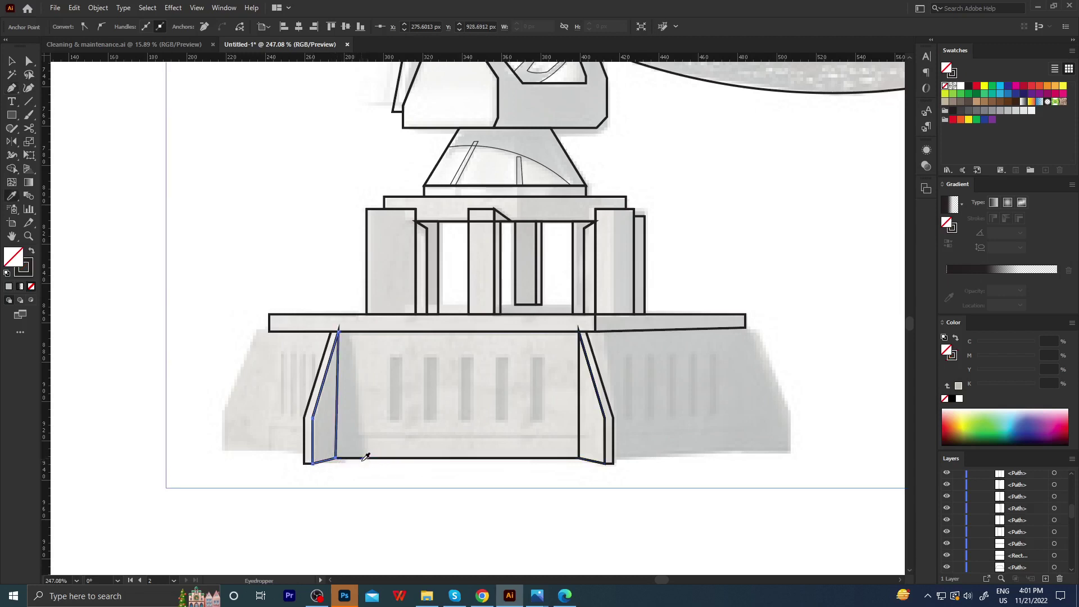
pyautogui.press('a')
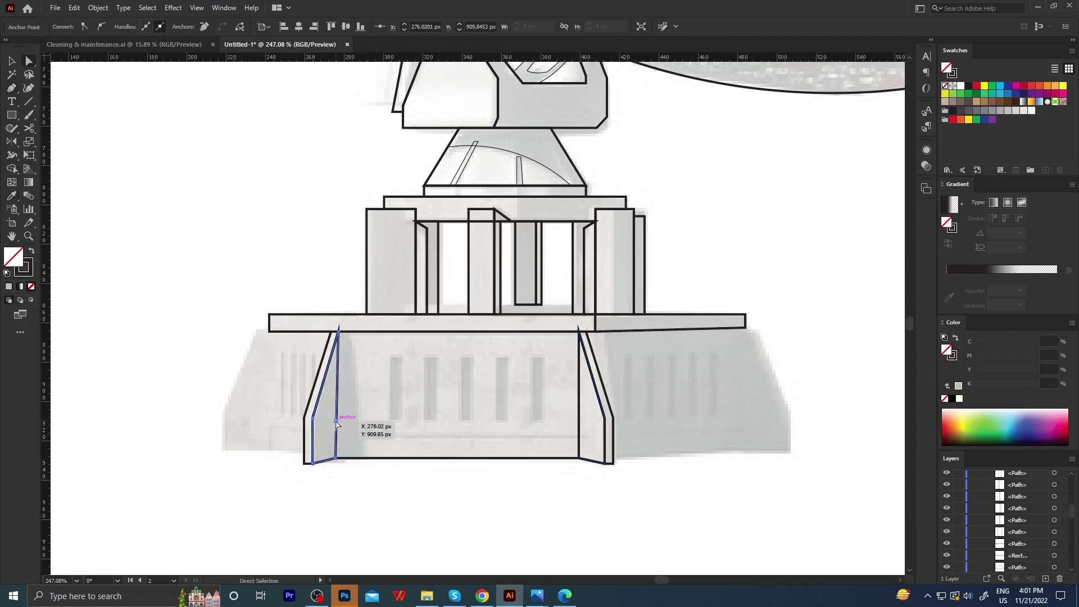
pyautogui.moveTo(336, 422); pyautogui.dragTo(365, 458)
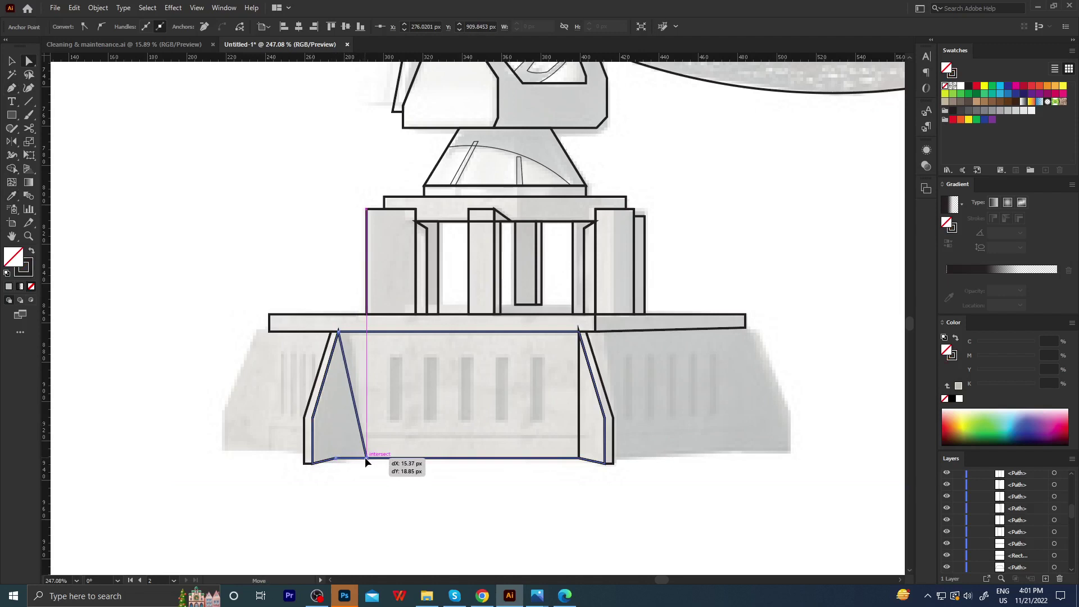
pyautogui.moveTo(365, 457); pyautogui.dragTo(366, 458)
pyautogui.press('p')
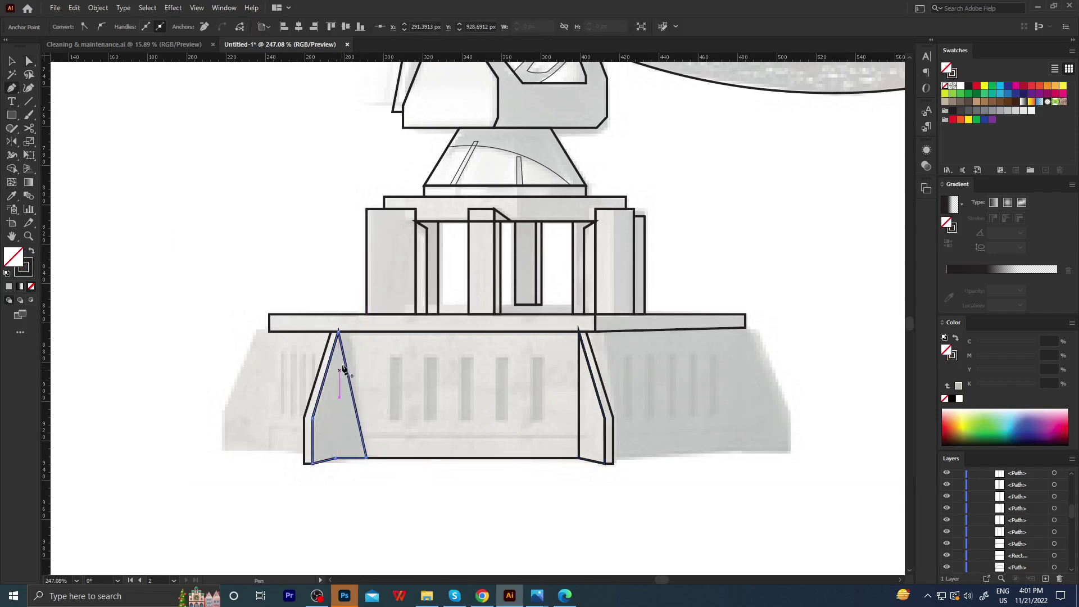
pyautogui.click(344, 357)
pyautogui.press('a')
pyautogui.moveTo(344, 357); pyautogui.dragTo(350, 332)
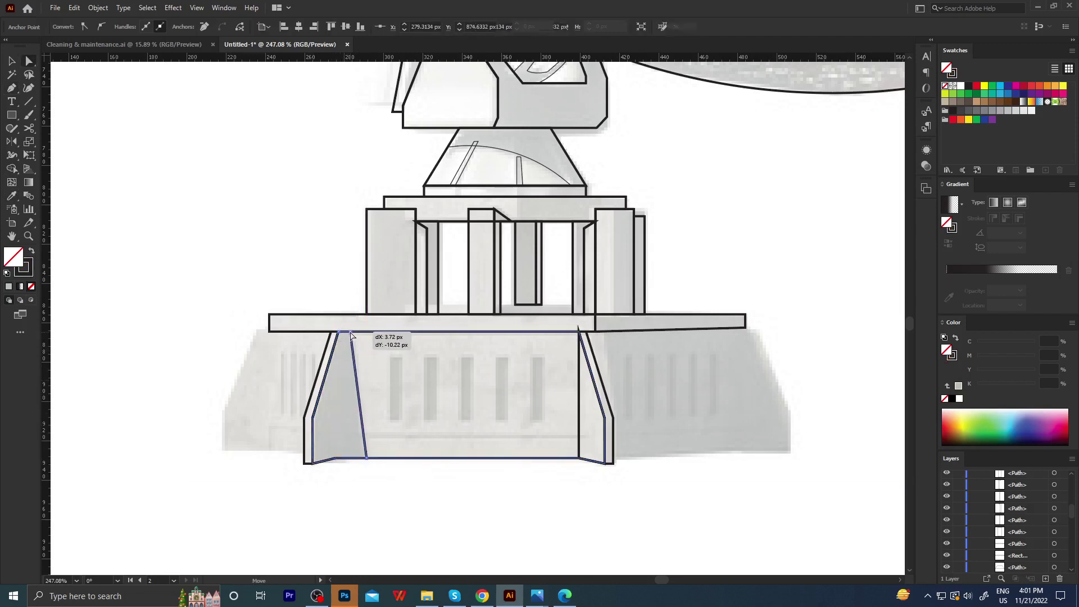
pyautogui.click(453, 477)
# Add five evenly spaced thin vertical slot rectangles across the front panel.
pyautogui.press('m')
pyautogui.moveTo(389, 355)
pyautogui.mouseDown()
pyautogui.moveTo(401, 422)
pyautogui.moveTo(437, 396)
pyautogui.mouseUp()
pyautogui.press('v')
pyautogui.click(402, 393)
pyautogui.hotkey('ctrl', 'd')
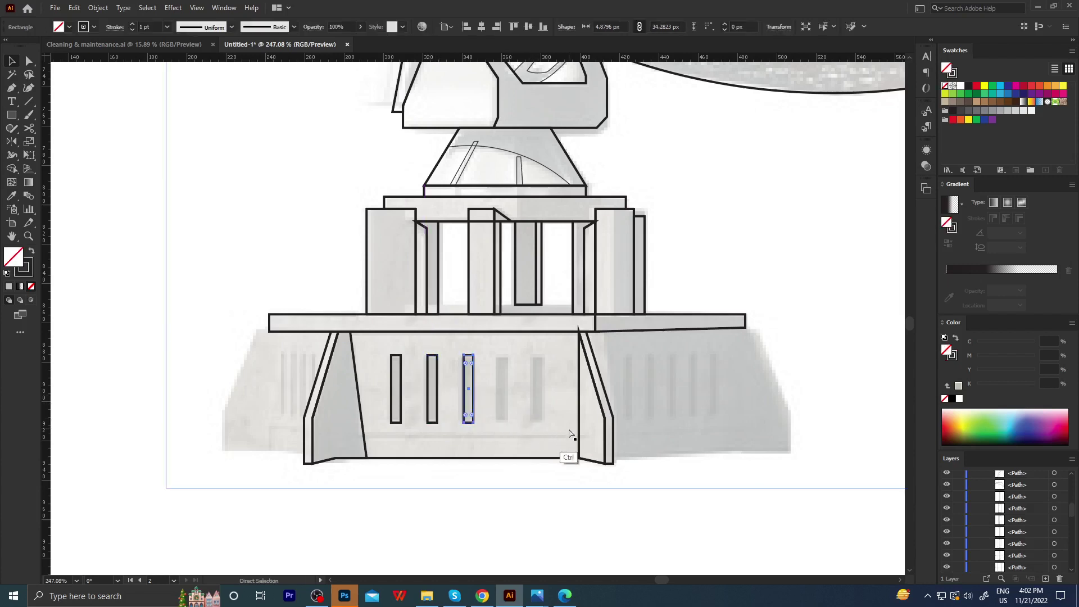
pyautogui.hotkey('ctrl', 'd')
pyautogui.hotkey('ctrl', 'd')
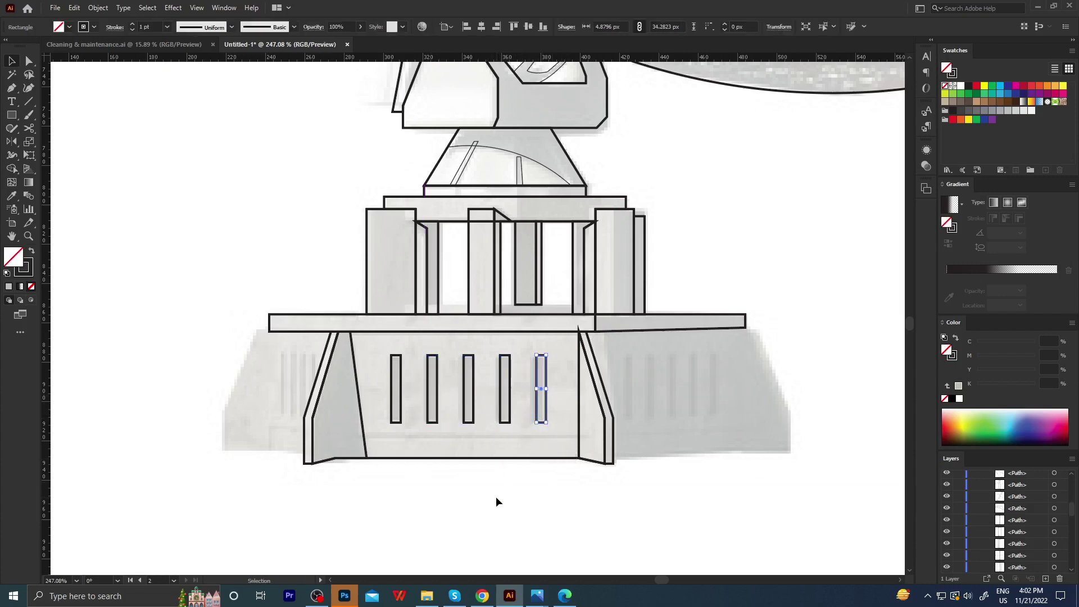
pyautogui.click(496, 500)
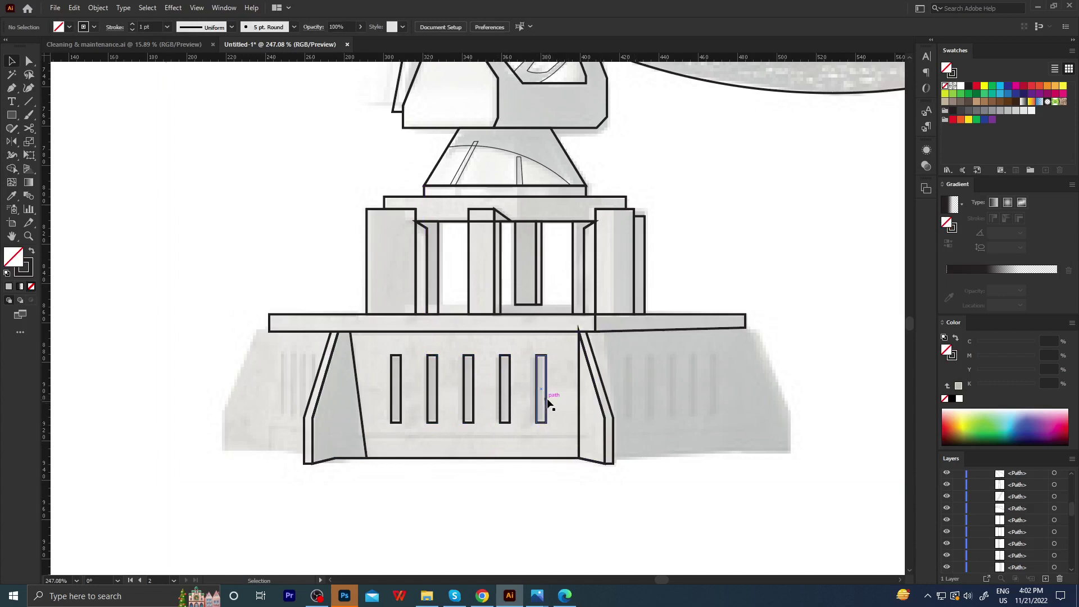
# Outline the outer left block of the base from its bottom up to the shelf.
pyautogui.click(304, 458)
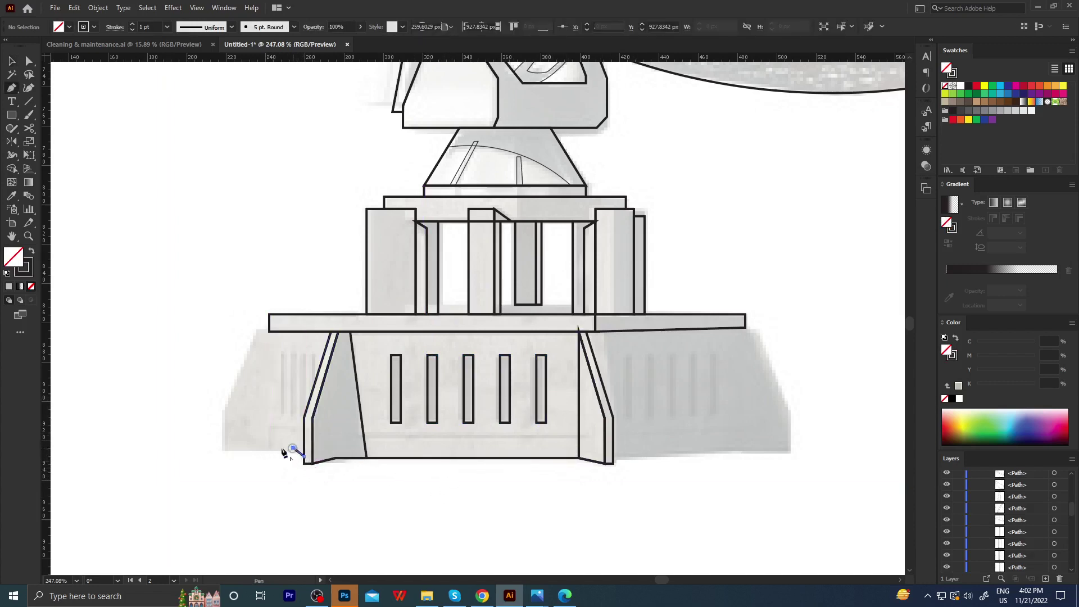
pyautogui.click(224, 448)
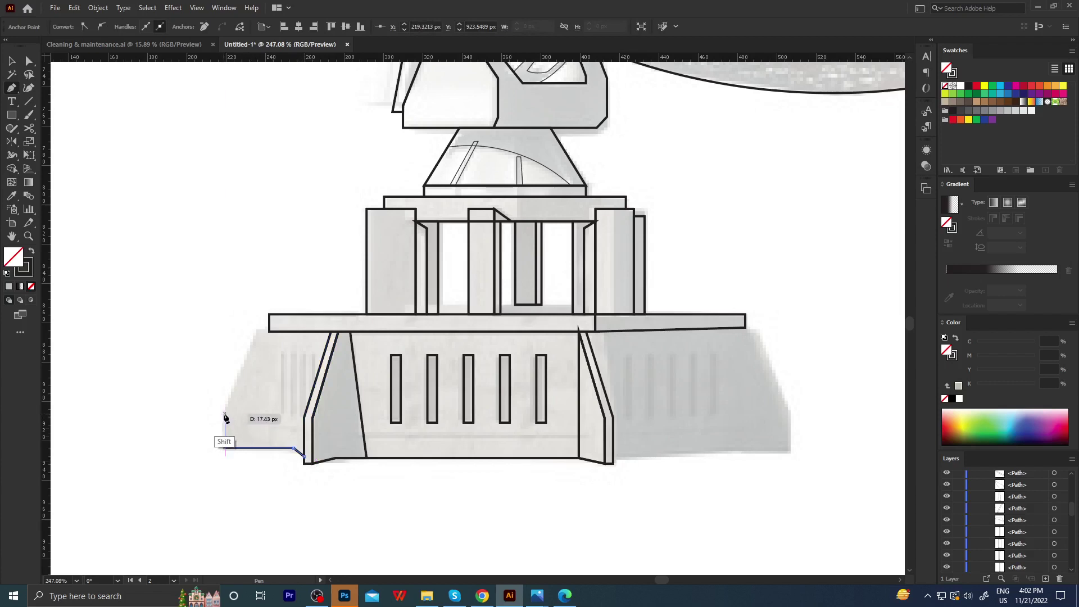
pyautogui.click(224, 412)
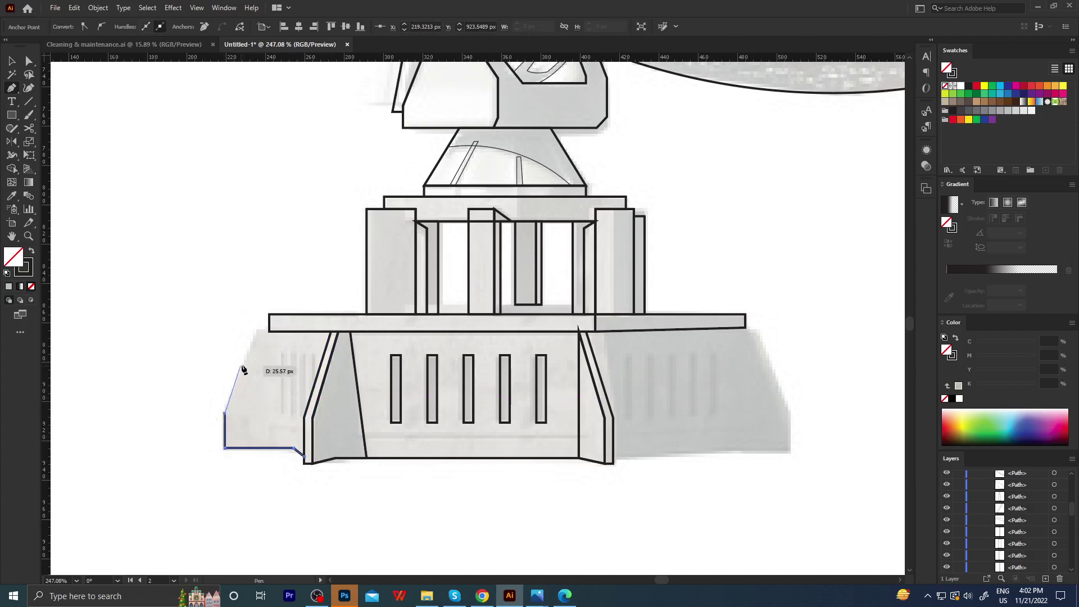
pyautogui.click(257, 331)
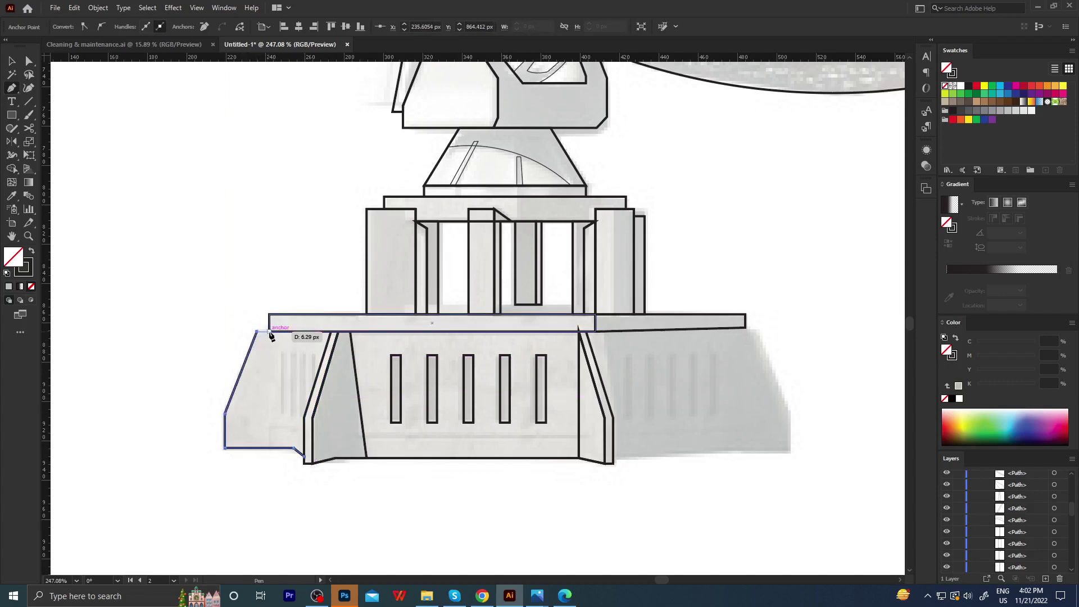
pyautogui.click(330, 331)
pyautogui.click(303, 454)
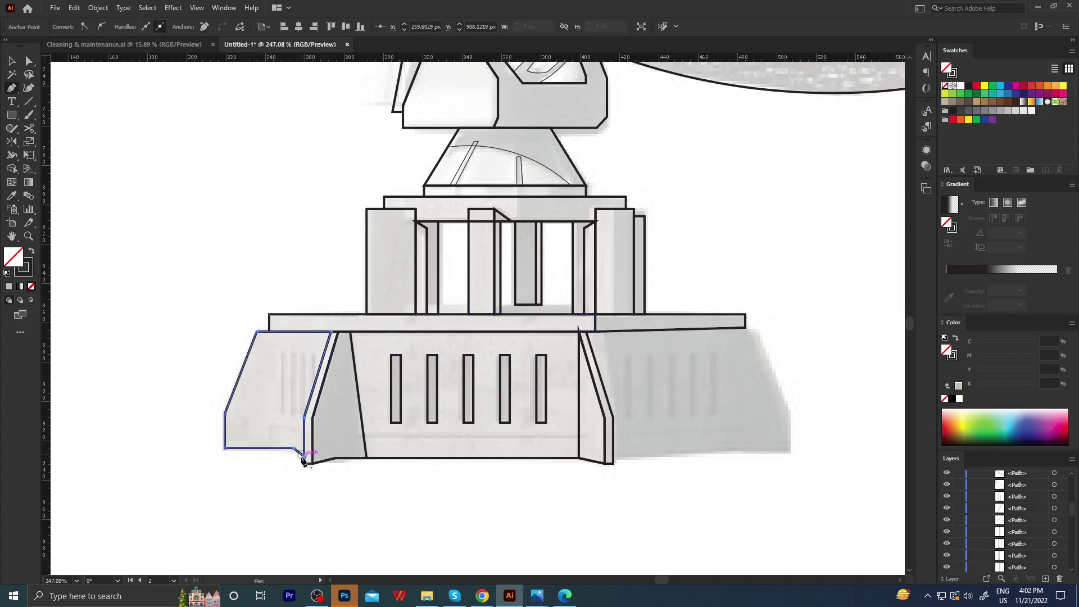
pyautogui.keyDown('ctrl'); pyautogui.click(277, 477); pyautogui.keyUp('ctrl')
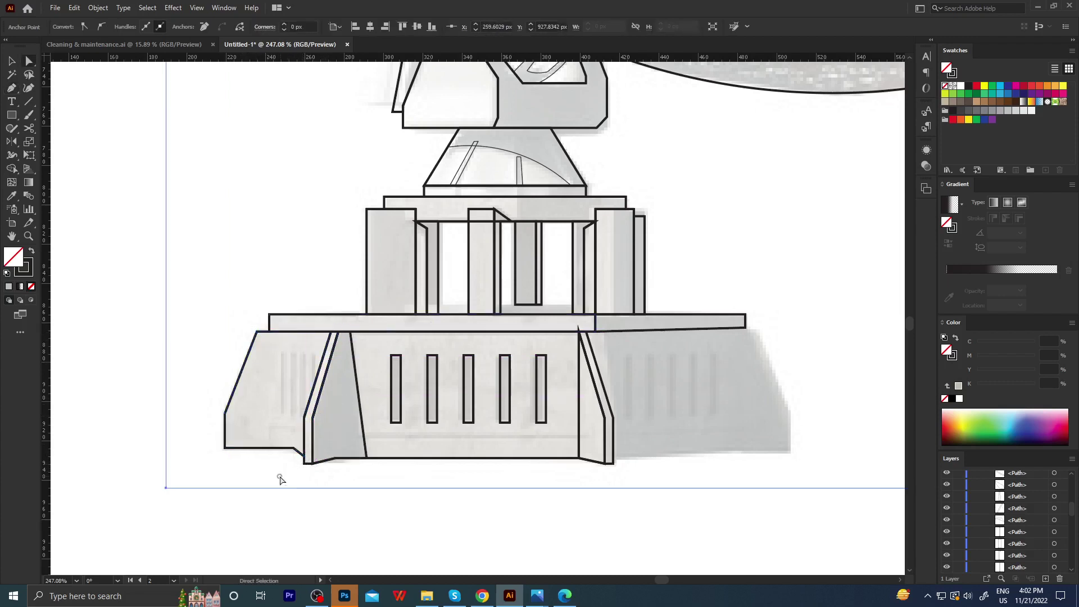
# Close the right slanted piece and start a new path at its bottom corner.
pyautogui.click(614, 461)
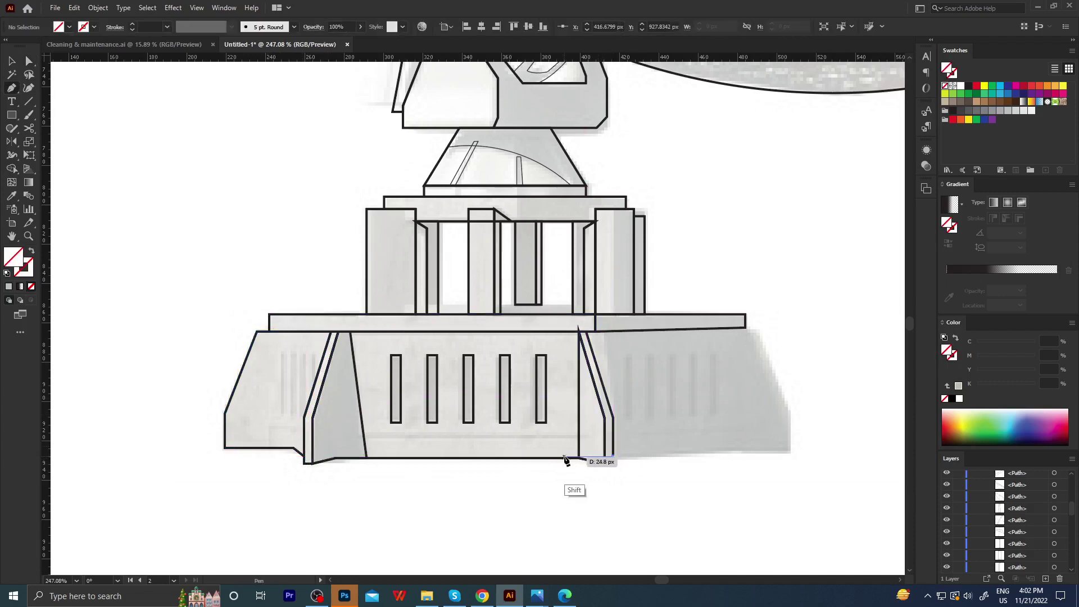
pyautogui.click(583, 462)
pyautogui.click(580, 457)
pyautogui.click(579, 457)
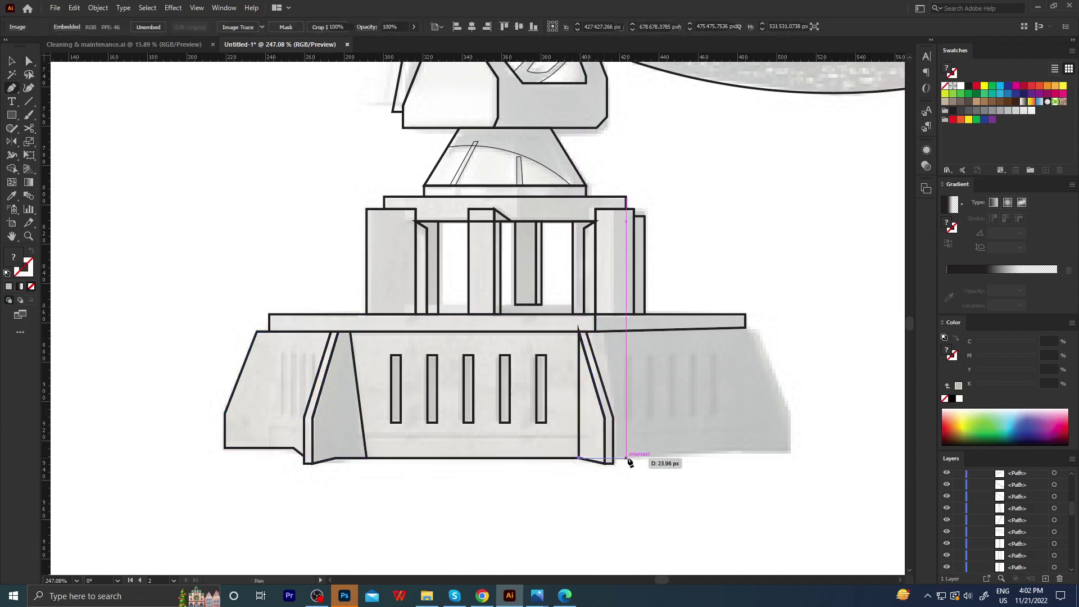
pyautogui.keyDown('ctrl'); pyautogui.click(755, 463); pyautogui.keyUp('ctrl')
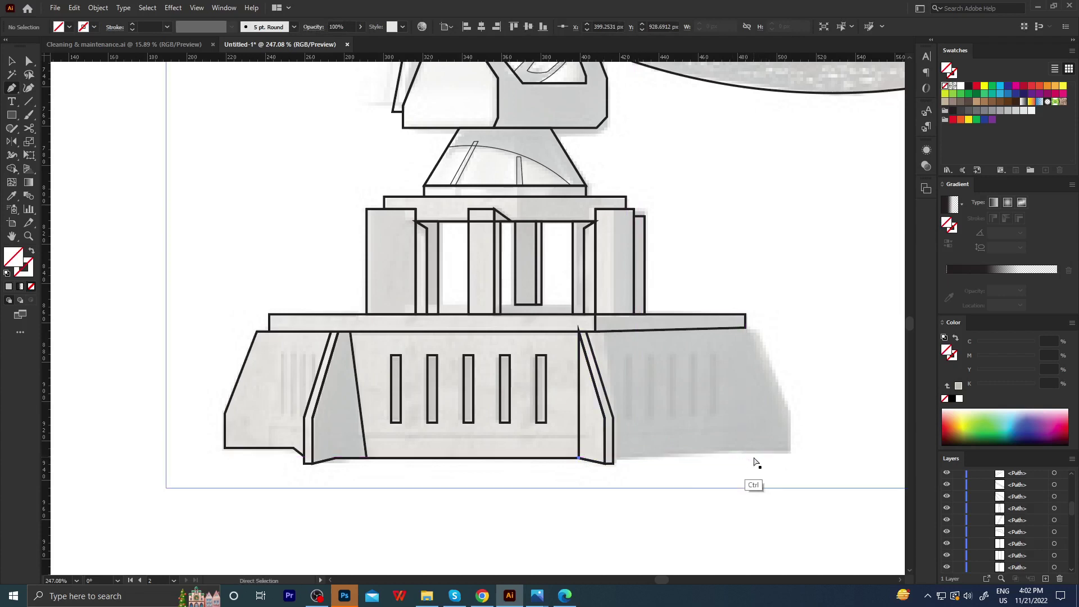
pyautogui.click(614, 459)
pyautogui.keyDown('ctrl'); pyautogui.click(618, 460); pyautogui.keyUp('ctrl')
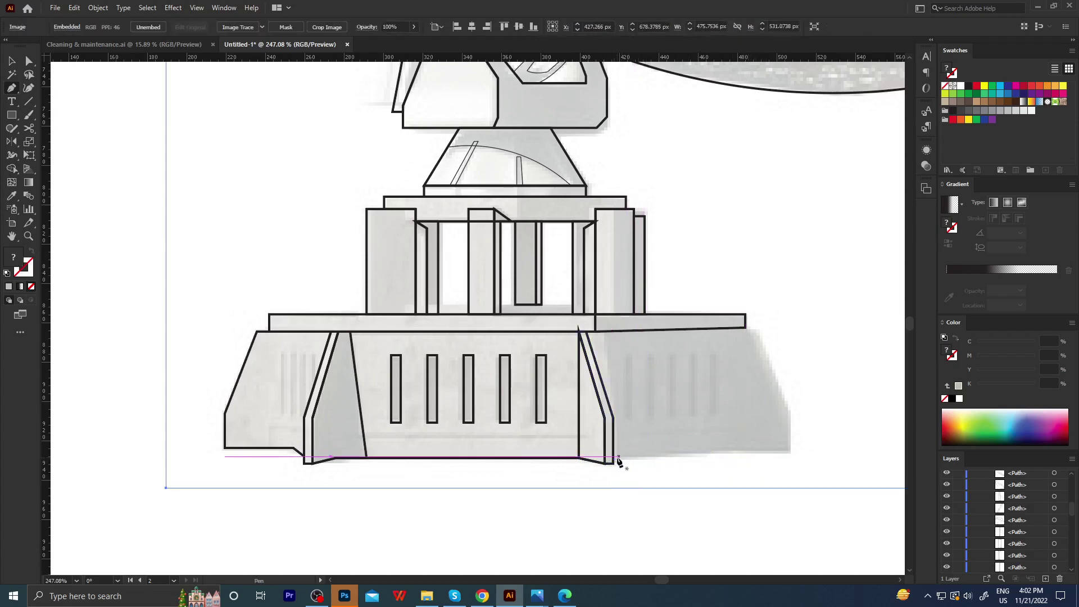
pyautogui.click(614, 460)
pyautogui.keyDown('ctrl'); pyautogui.click(616, 460); pyautogui.keyUp('ctrl')
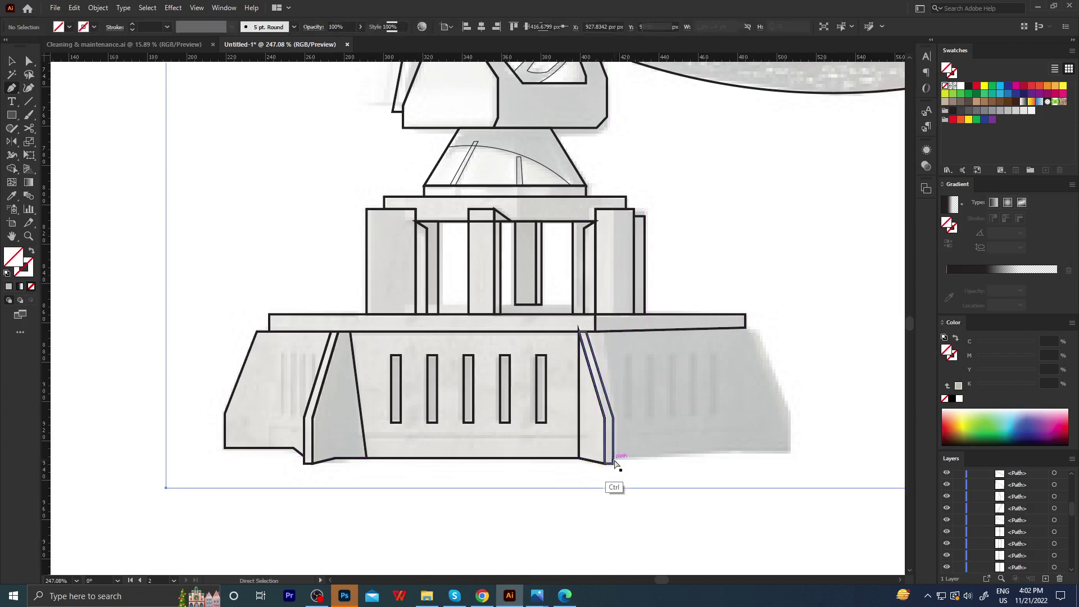
pyautogui.click(615, 459)
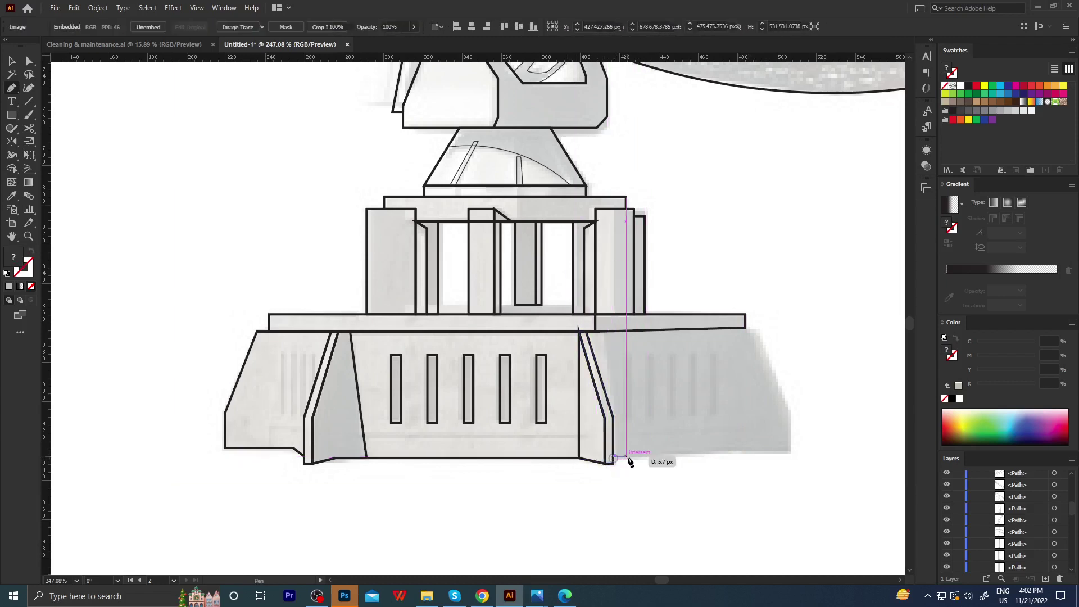
# Outline the right side block with a black stroke, aligning its corner to the slanted piece.
pyautogui.click(745, 451)
pyautogui.click(745, 327)
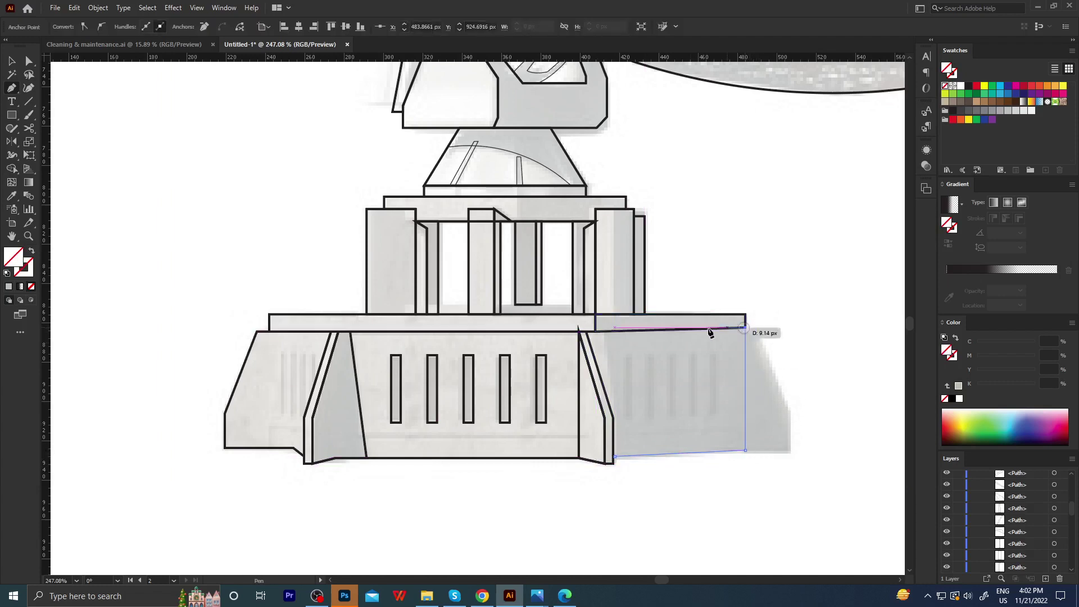
pyautogui.click(586, 331)
pyautogui.click(614, 419)
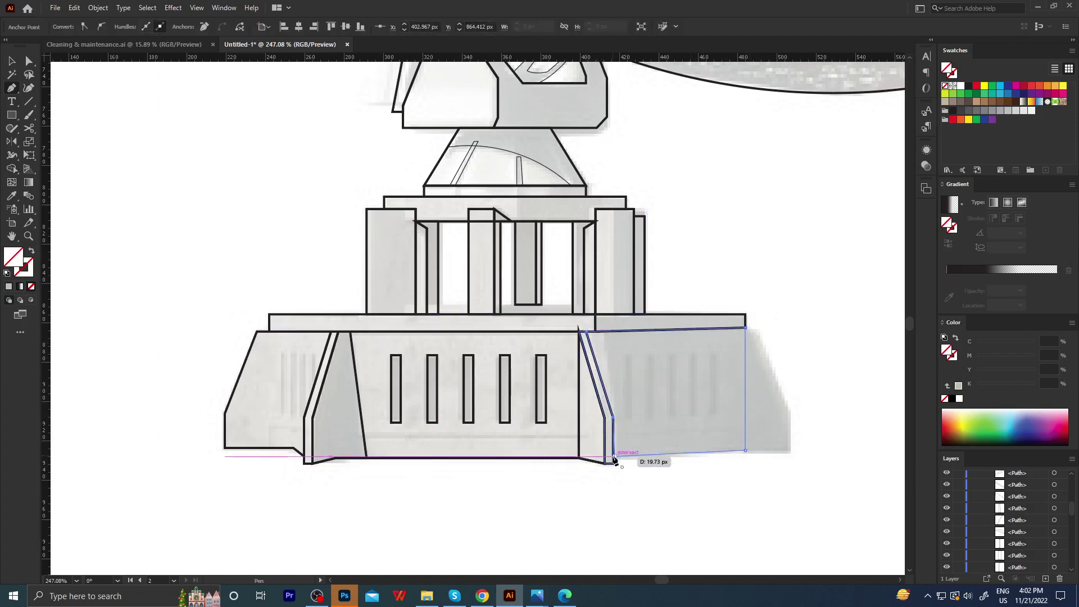
pyautogui.click(611, 460)
pyautogui.press('i')
pyautogui.click(611, 461)
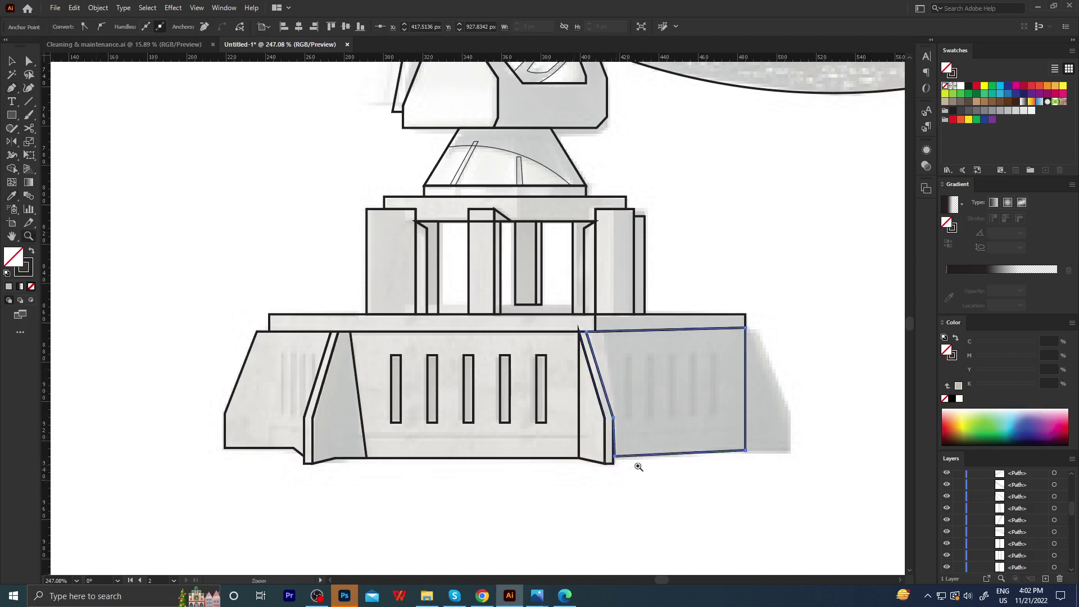
pyautogui.scroll(3, 612, 460)
pyautogui.scroll(2, 601, 449)
pyautogui.press('a')
pyautogui.moveTo(601, 444); pyautogui.dragTo(599, 444)
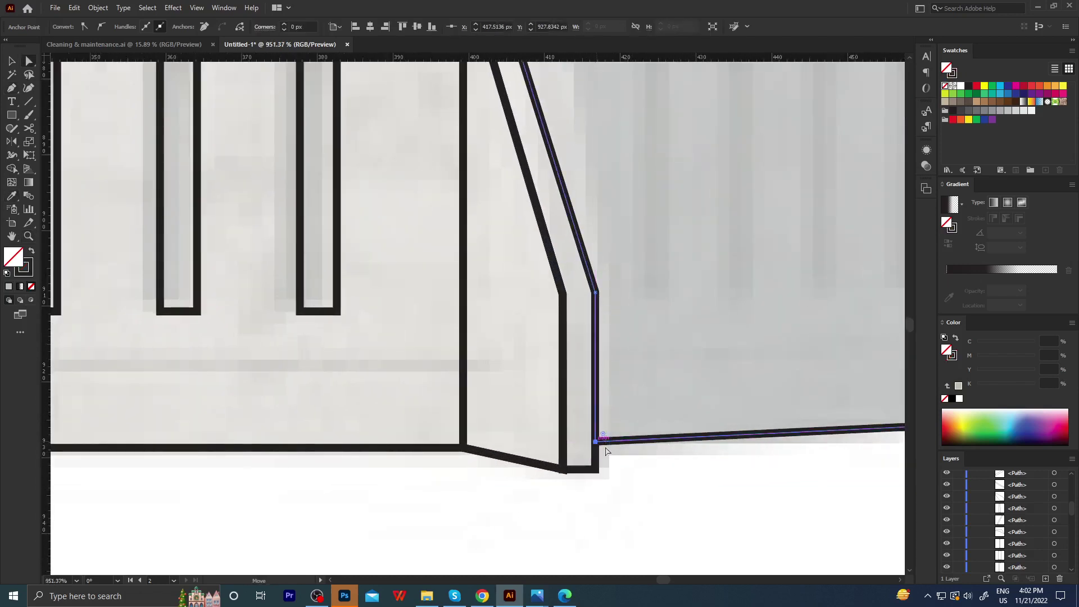
pyautogui.scroll(-5, 601, 445)
pyautogui.click(474, 488)
# Trace the angled right end piece of the lower base.
pyautogui.press('p')
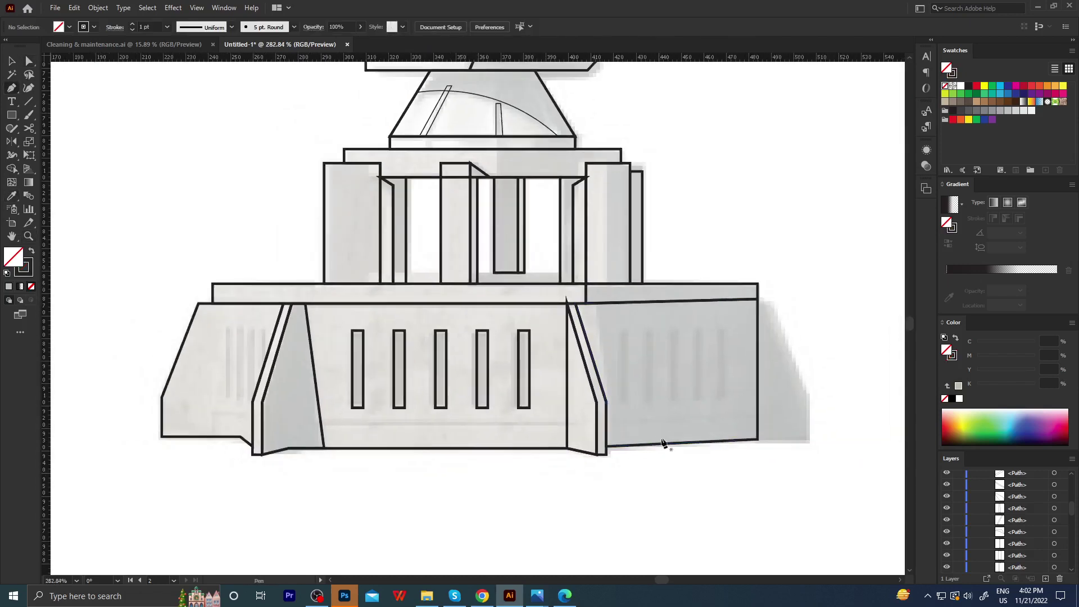
pyautogui.click(757, 439)
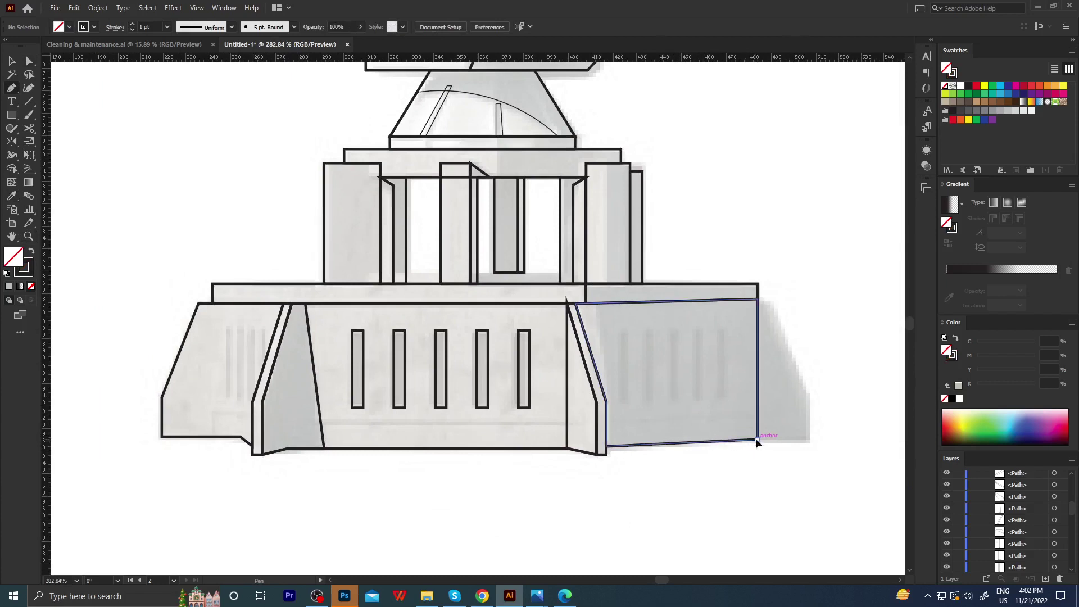
pyautogui.click(809, 443)
pyautogui.click(809, 395)
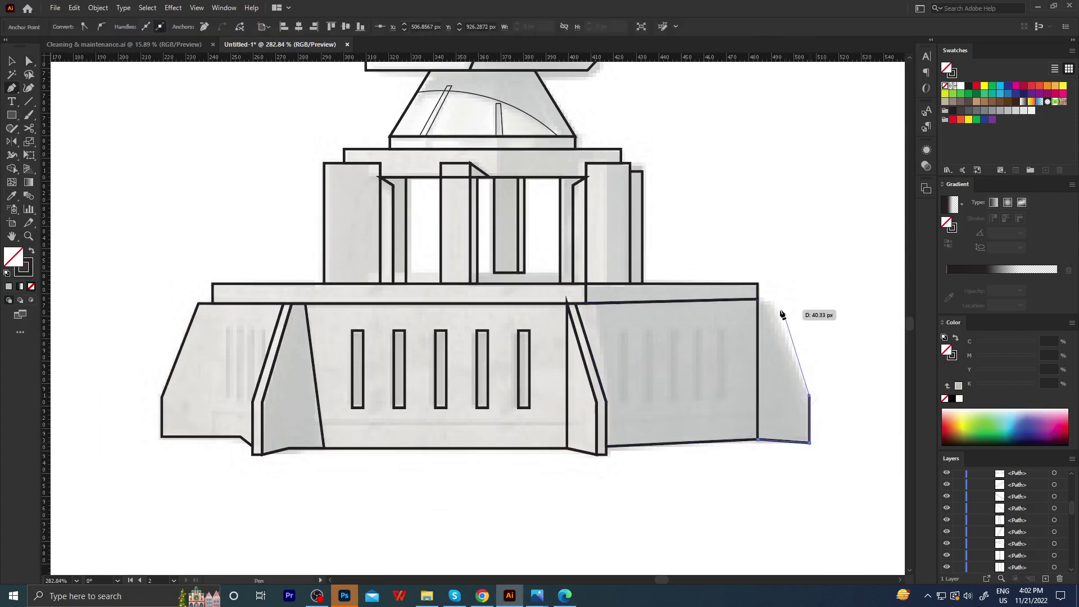
pyautogui.click(768, 302)
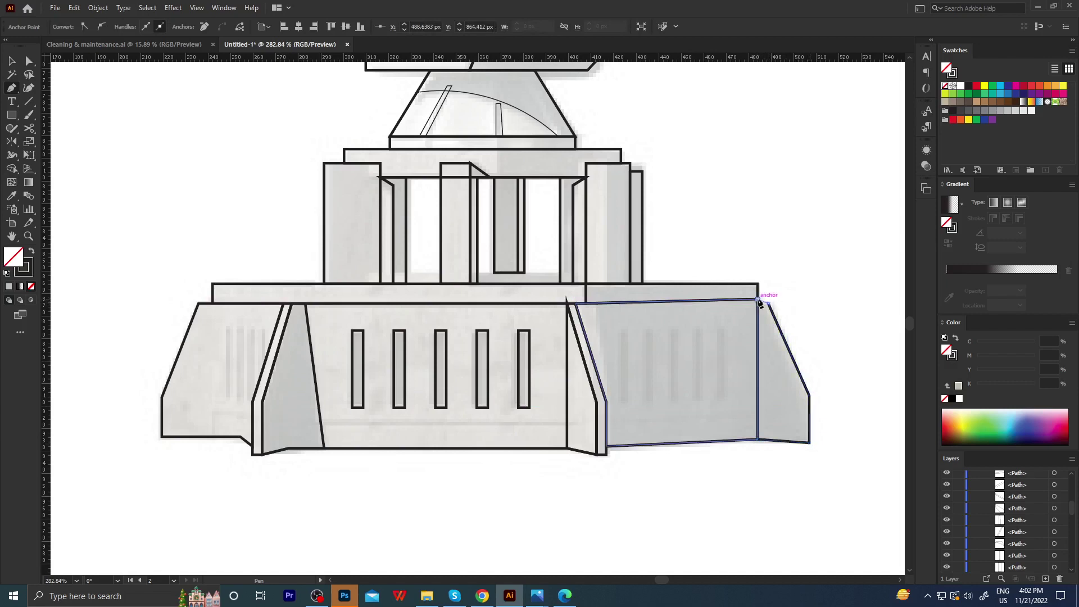
pyautogui.click(758, 439)
pyautogui.keyDown('ctrl'); pyautogui.click(821, 301); pyautogui.keyUp('ctrl')
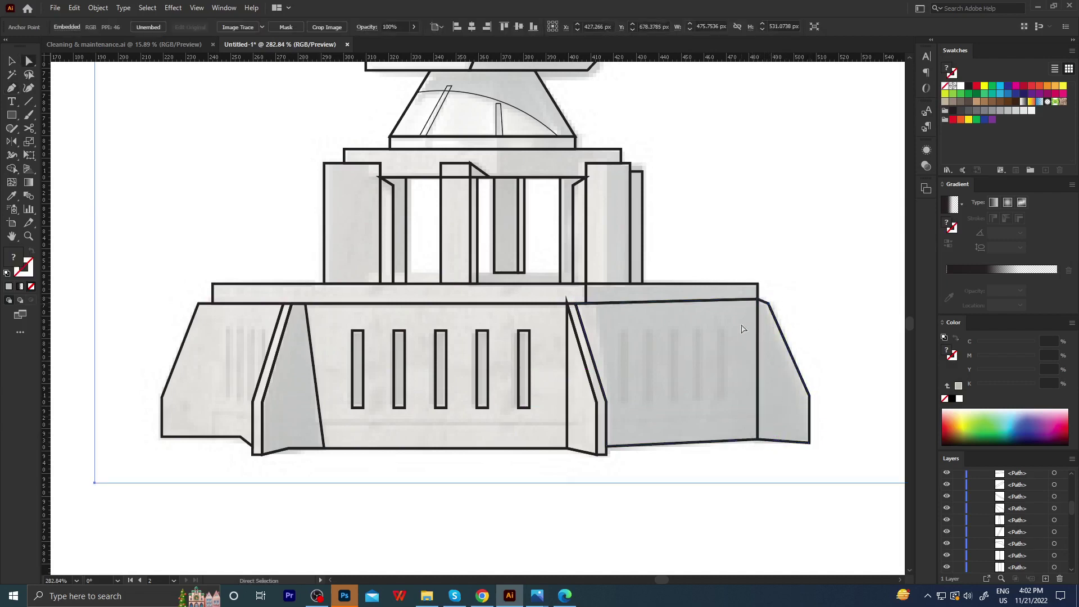
# Draw thin rectangles over the upper tier's right and left outer pillars.
pyautogui.scroll(2, 765, 305)
pyautogui.scroll(2, 815, 313)
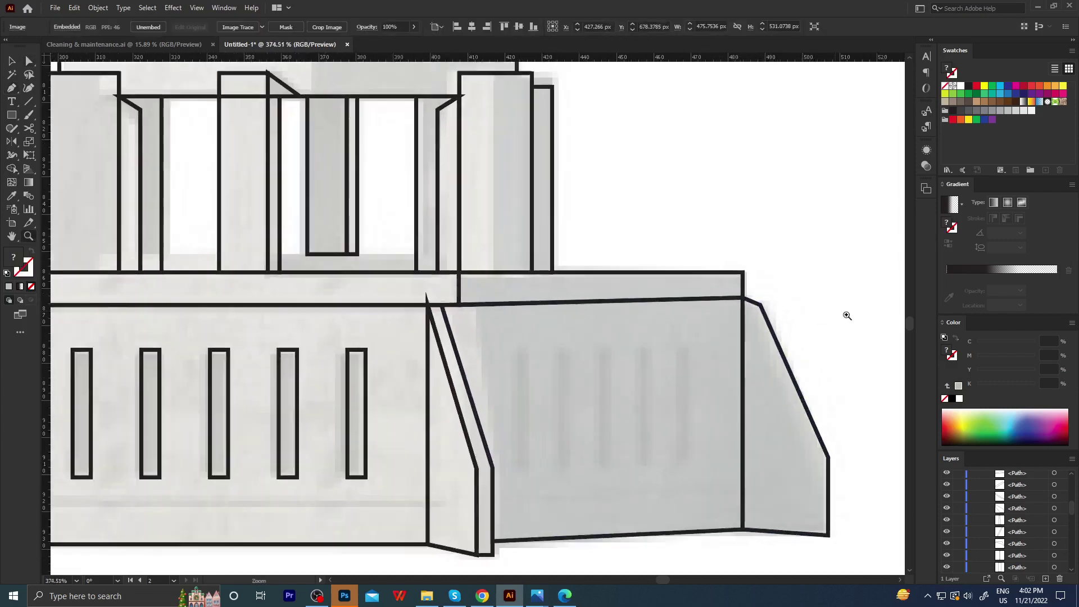
pyautogui.scroll(1, 845, 313)
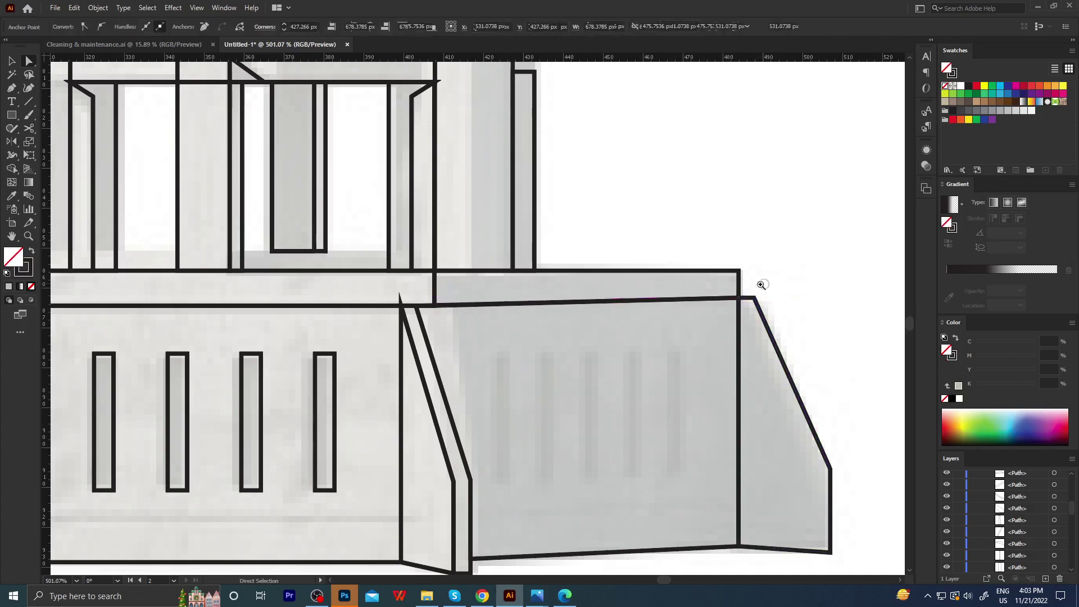
pyautogui.press('z')
pyautogui.moveTo(761, 284)
pyautogui.mouseDown()
pyautogui.moveTo(493, 381)
pyautogui.moveTo(663, 372)
pyautogui.mouseUp()
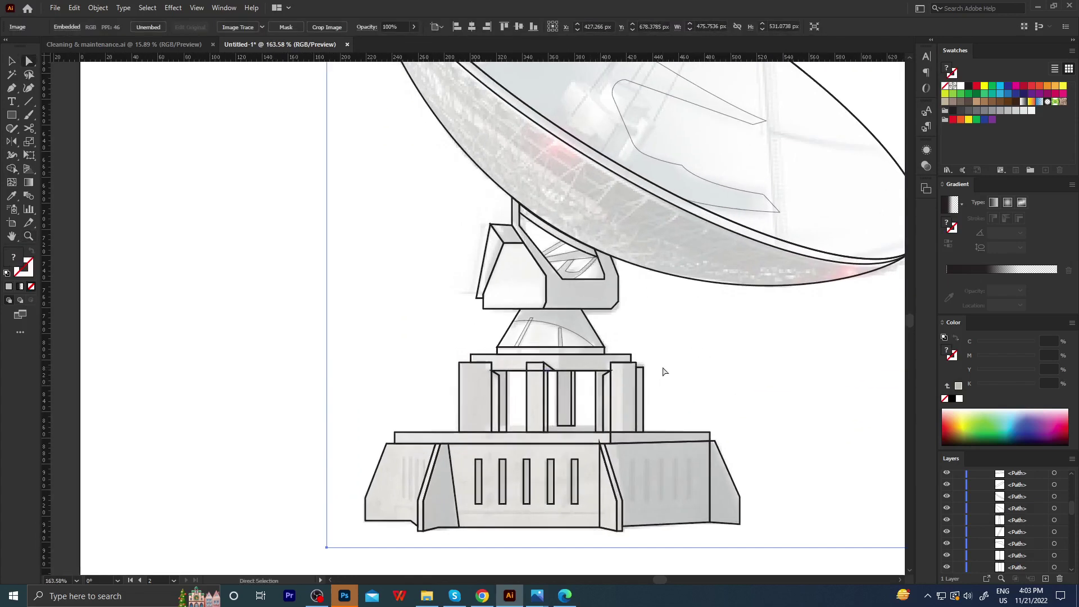
pyautogui.scroll(-1, 658, 369)
pyautogui.scroll(-1, 646, 370)
pyautogui.scroll(-1, 634, 373)
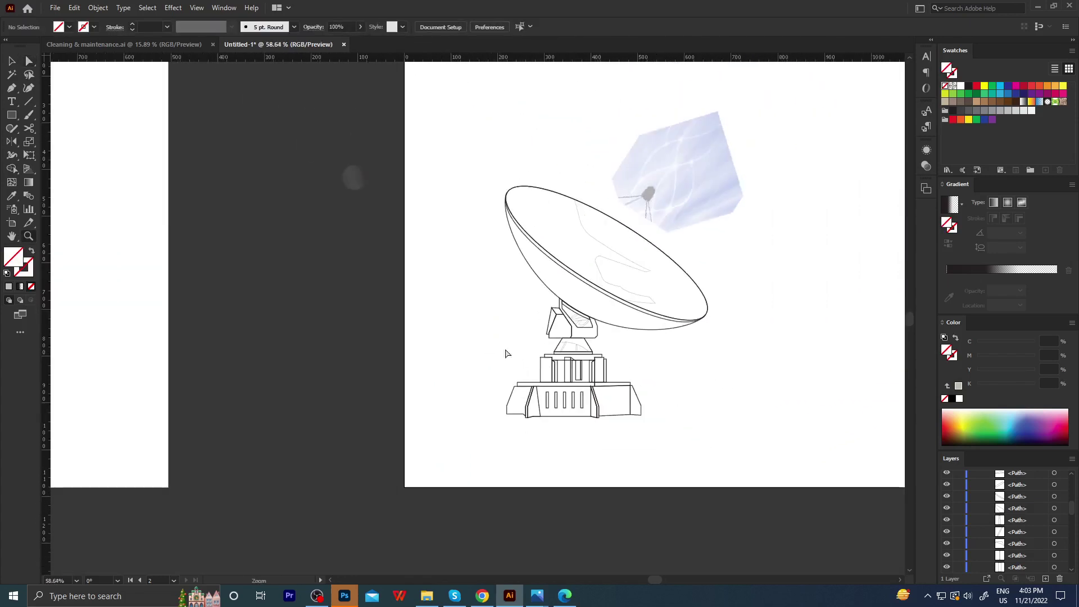
pyautogui.moveTo(631, 374); pyautogui.dragTo(686, 375)
pyautogui.moveTo(572, 373); pyautogui.dragTo(615, 389)
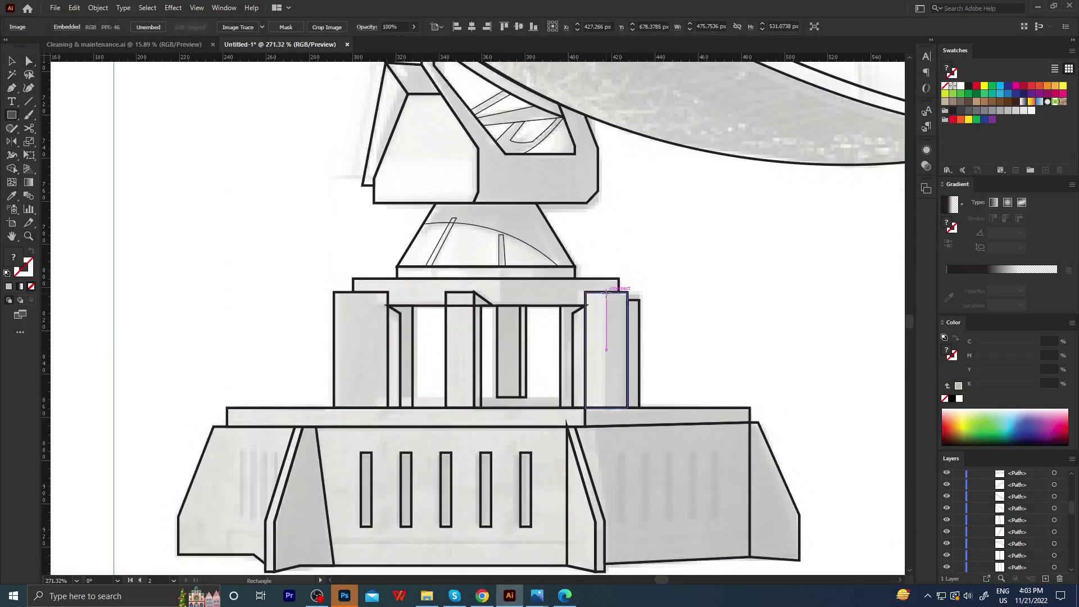
pyautogui.moveTo(607, 293); pyautogui.dragTo(628, 408)
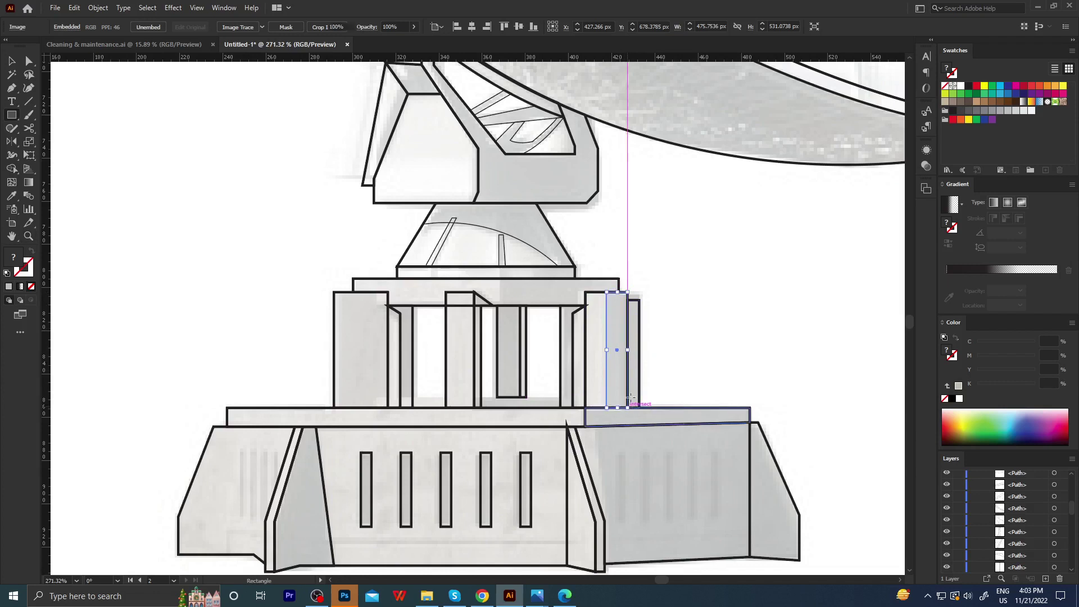
pyautogui.press('a')
pyautogui.click(686, 297)
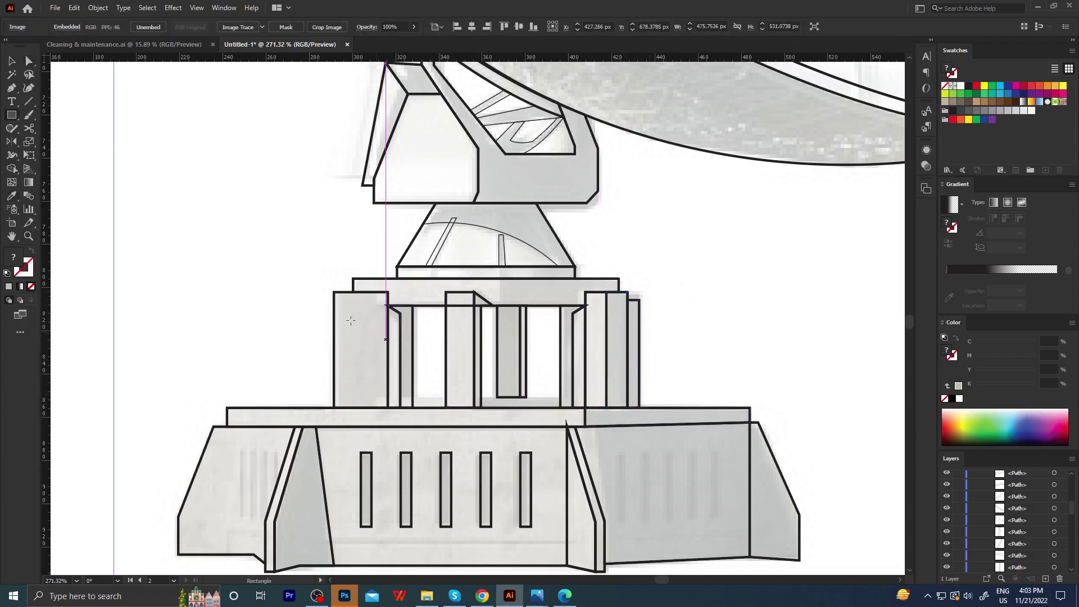
pyautogui.moveTo(333, 291); pyautogui.dragTo(343, 408)
# Finish the left pillar rectangle and bring the dish mount into view.
pyautogui.press('a')
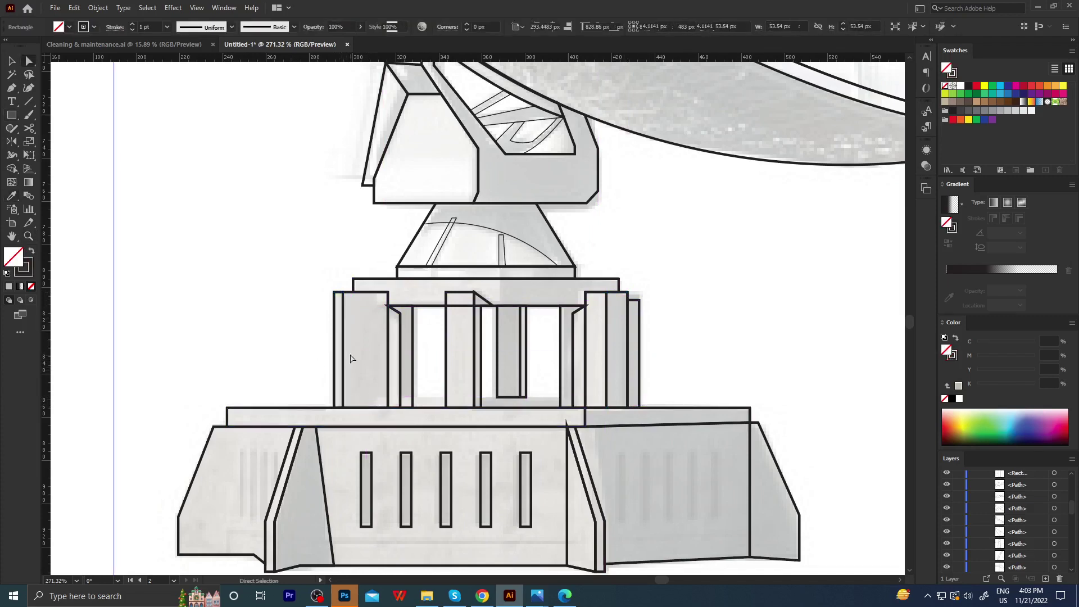
pyautogui.press('z')
pyautogui.scroll(-2, 440, 363)
pyautogui.scroll(-1, 449, 359)
pyautogui.scroll(-1, 457, 359)
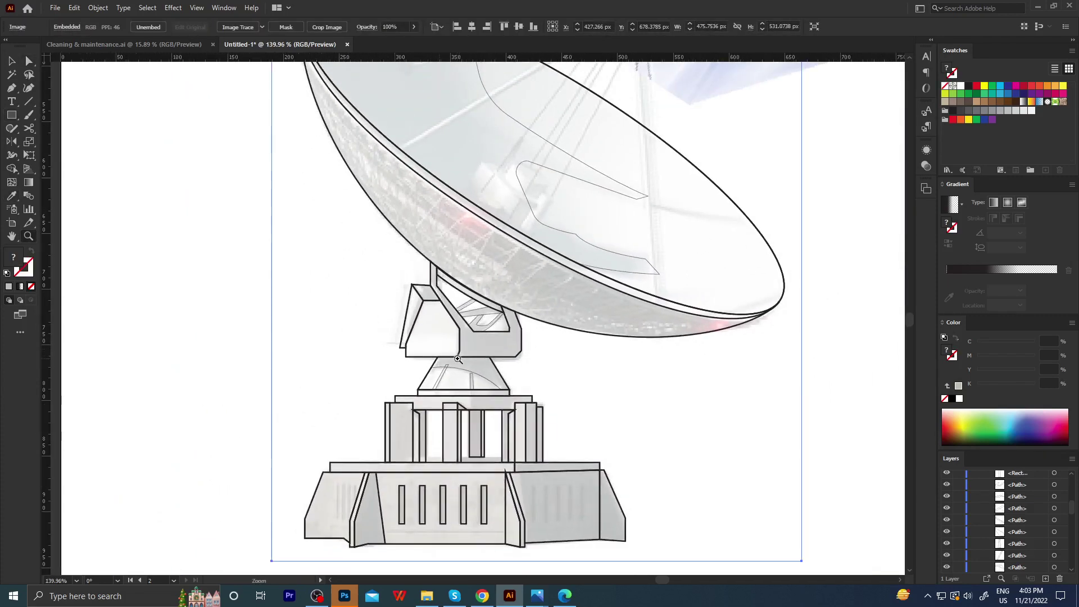
pyautogui.scroll(-1, 457, 359)
pyautogui.scroll(3, 399, 315)
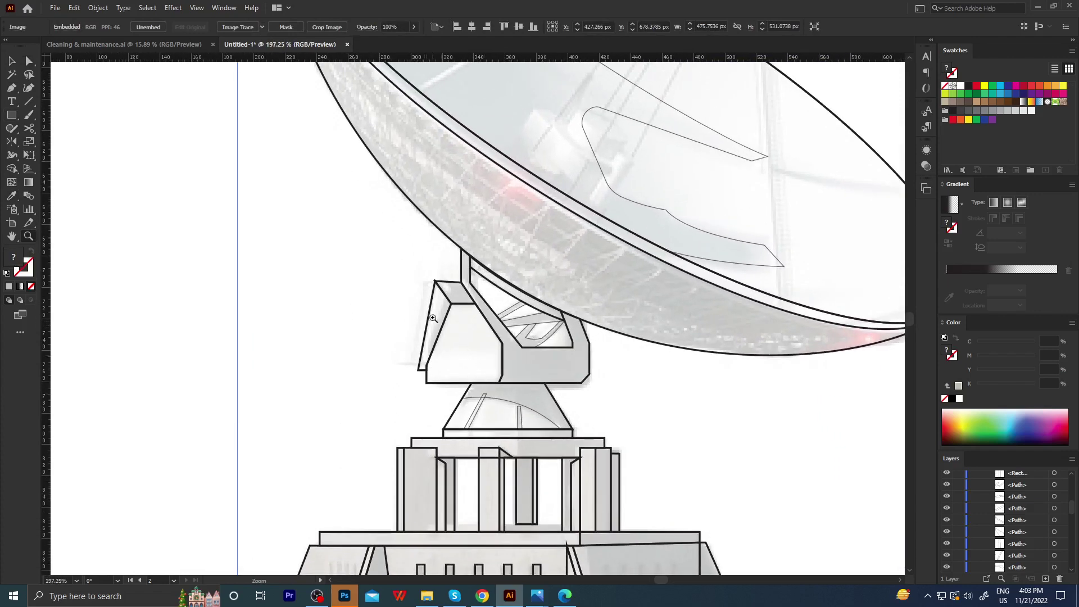
pyautogui.scroll(2, 432, 317)
pyautogui.scroll(1, 495, 346)
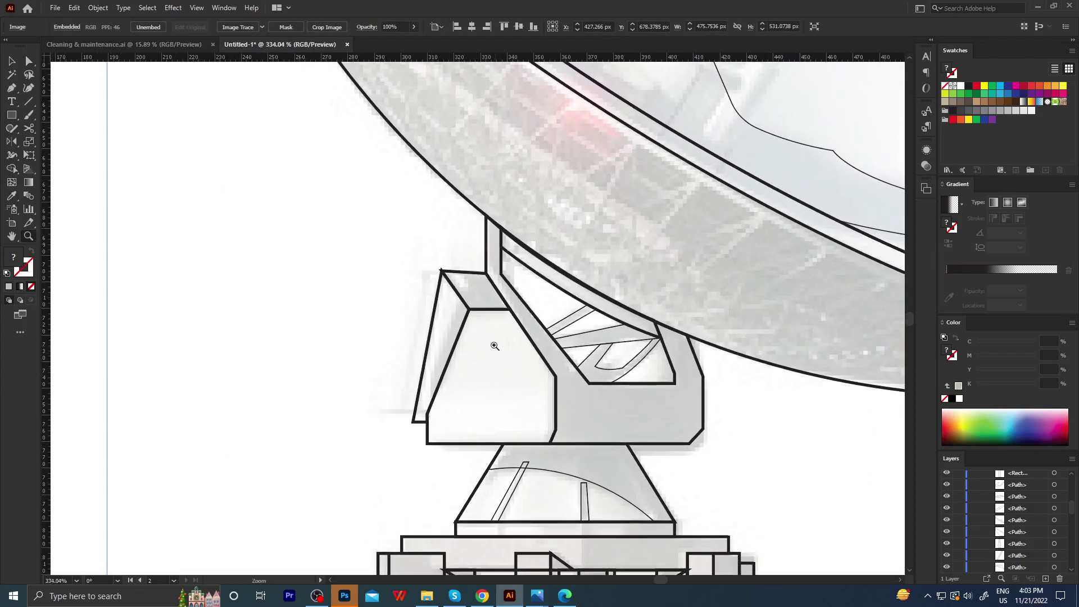
# Trace the slanted top face of the mount's left arm with a black outline.
pyautogui.click(461, 273)
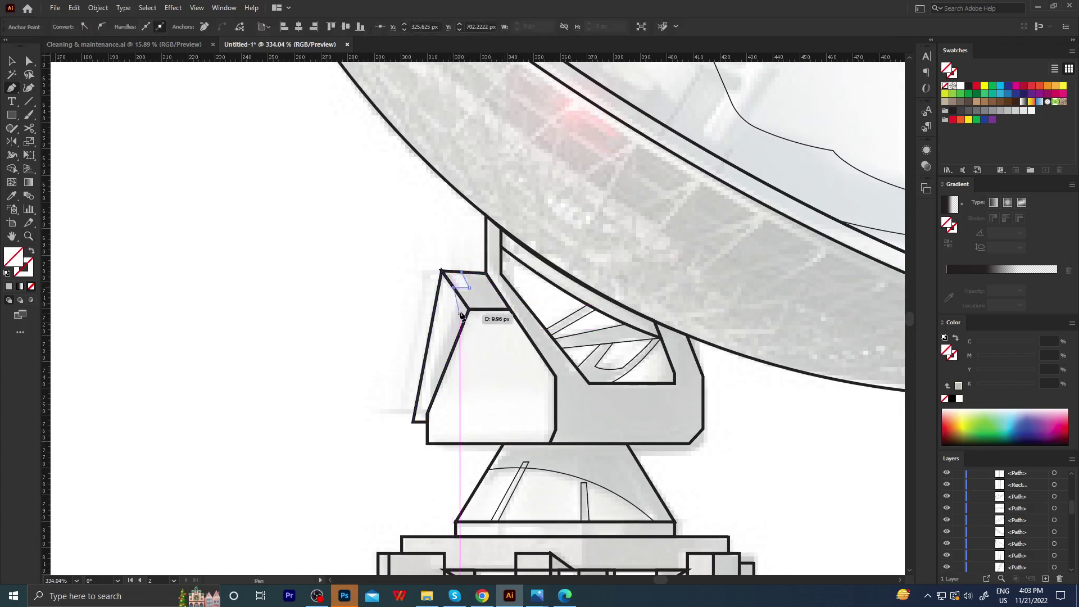
pyautogui.click(462, 297)
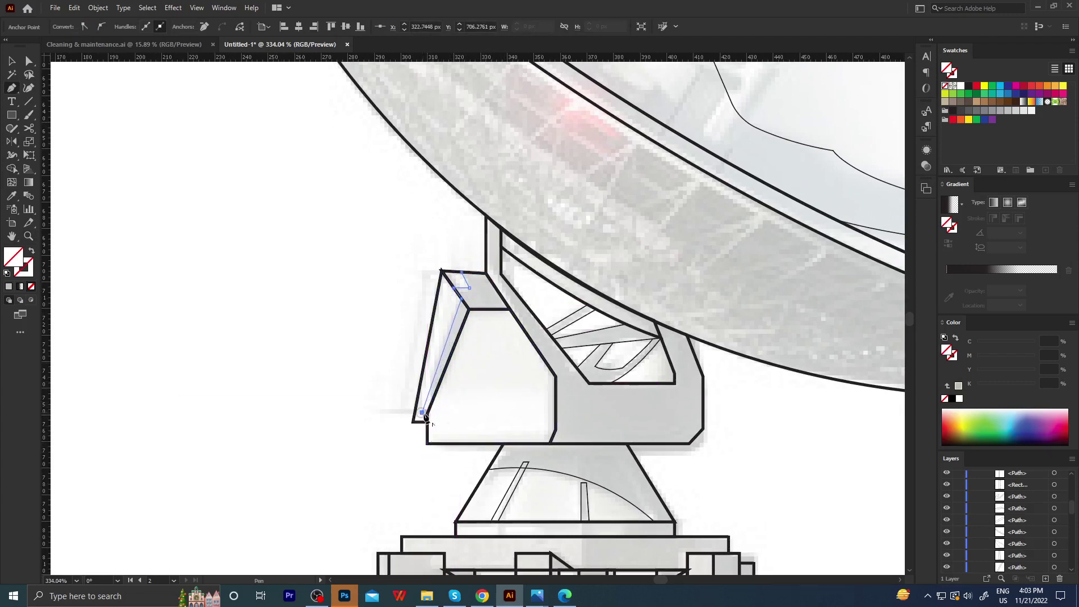
pyautogui.click(469, 309)
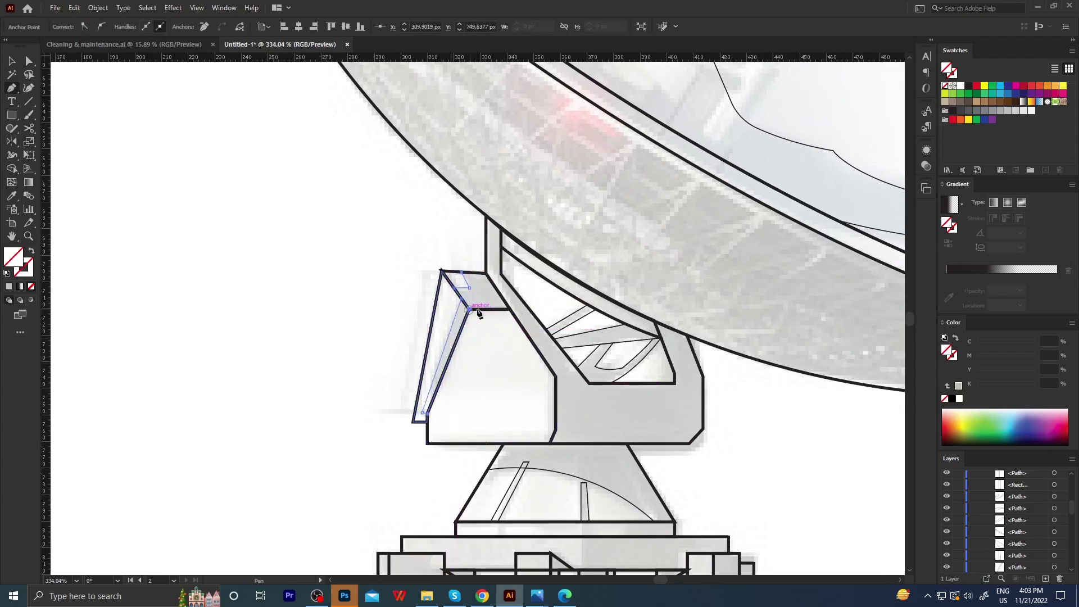
pyautogui.click(512, 309)
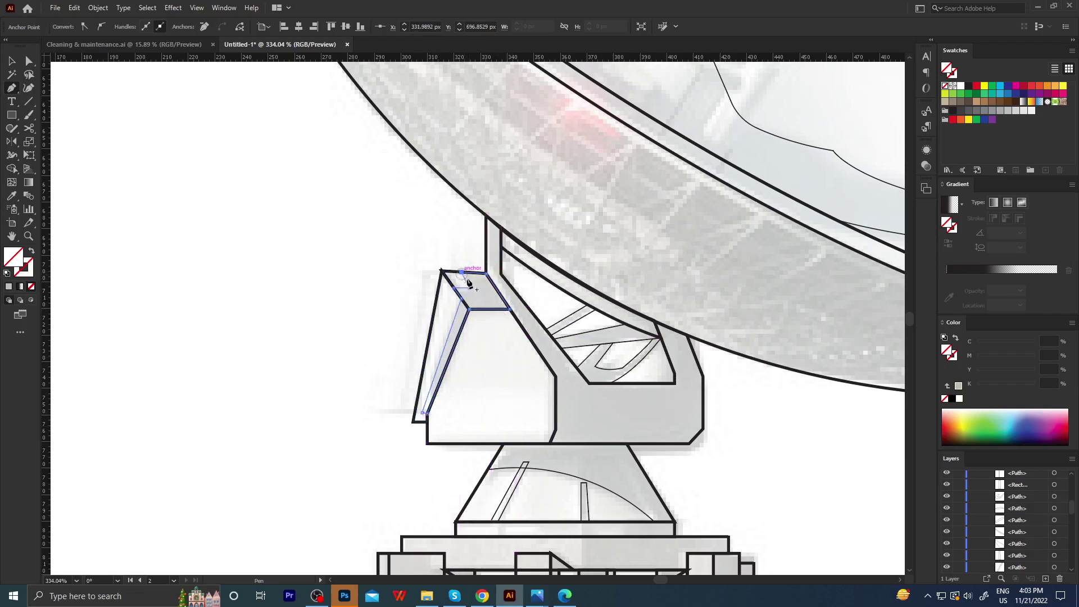
pyautogui.press('i')
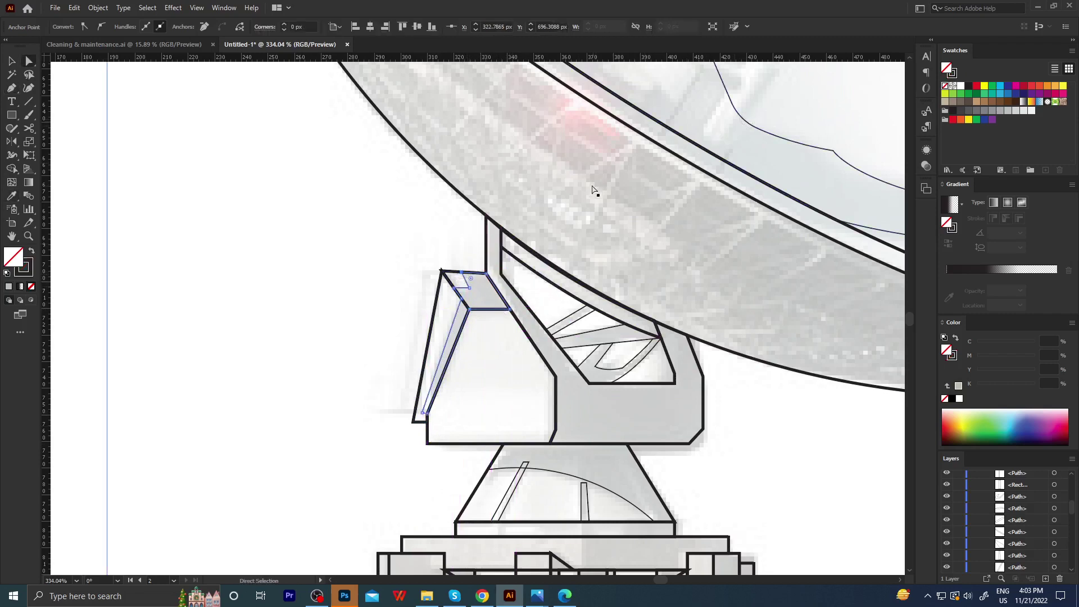
pyautogui.press('z')
pyautogui.keyDown('alt'); pyautogui.click(352, 316); pyautogui.keyUp('alt')
pyautogui.keyDown('alt'); pyautogui.click(381, 342); pyautogui.keyUp('alt')
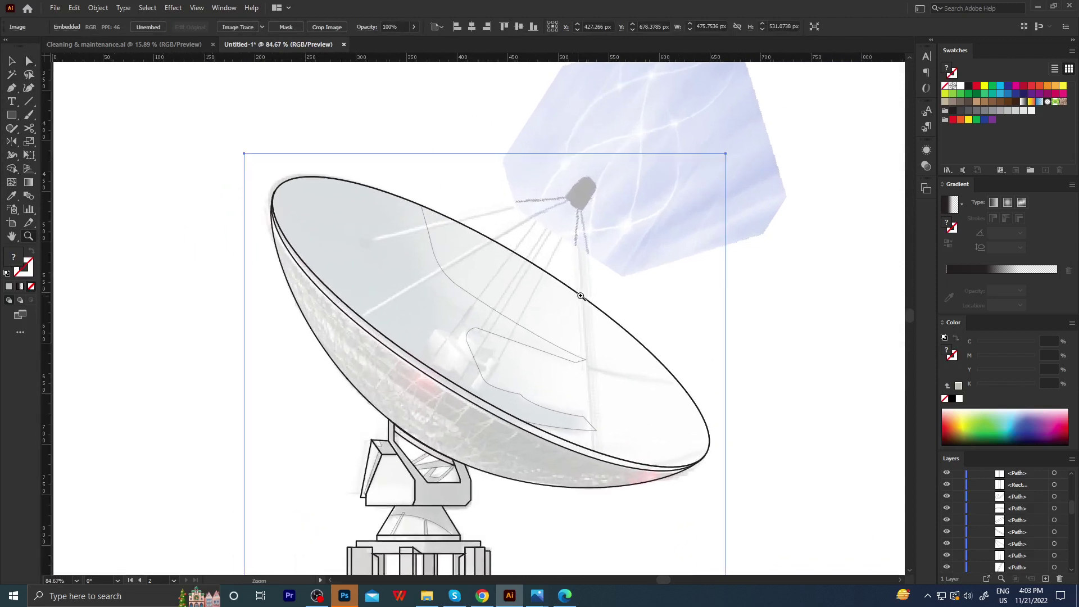
# Draw a small rectangle beside the feed horn in the reference.
pyautogui.scroll(5, 597, 279)
pyautogui.moveTo(625, 224); pyautogui.dragTo(643, 257)
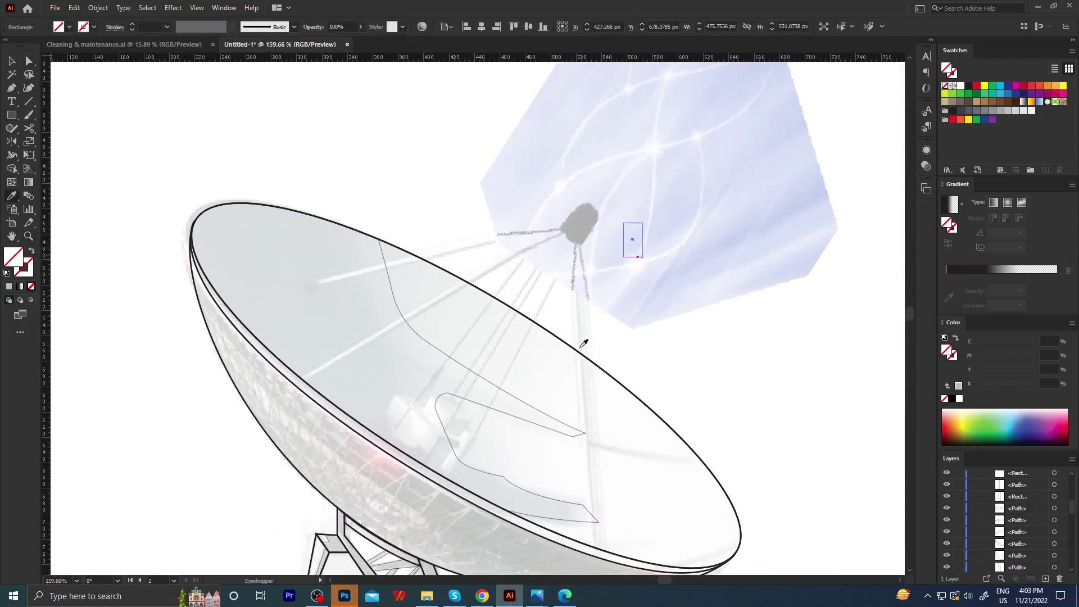
pyautogui.press('z')
pyautogui.click(682, 240)
# Round the small rectangle's top corners.
pyautogui.press('a')
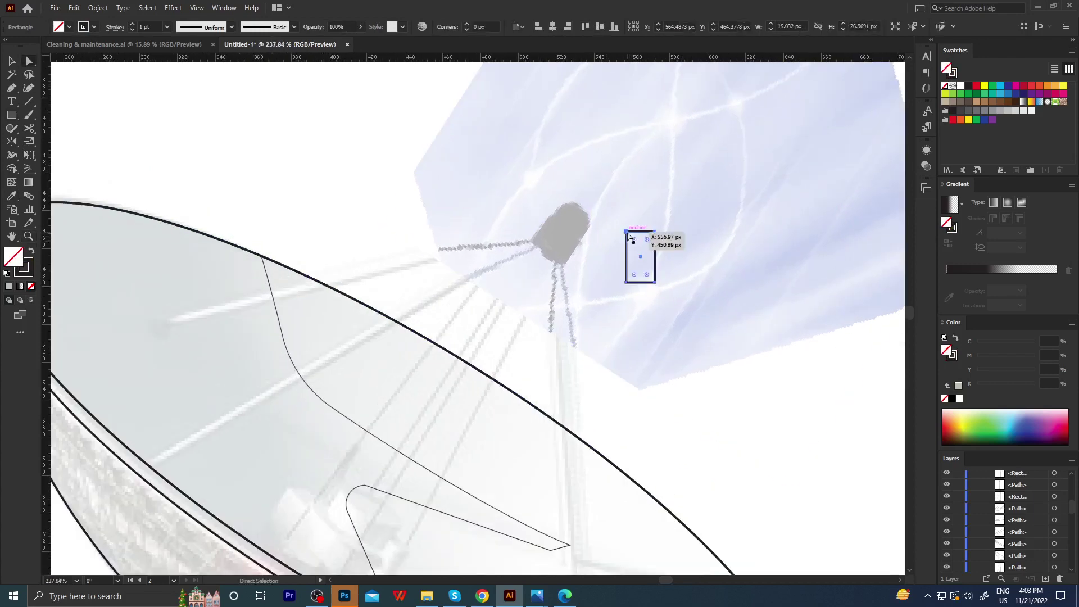
pyautogui.moveTo(648, 242); pyautogui.dragTo(611, 310)
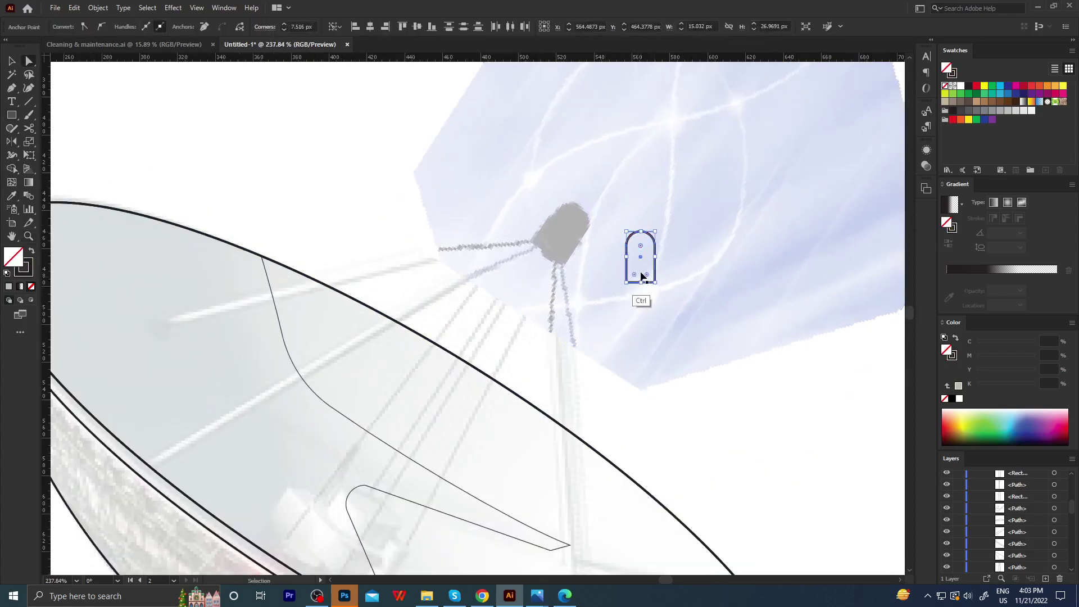
pyautogui.hotkey('ctrl', 'z')
pyautogui.click(627, 283)
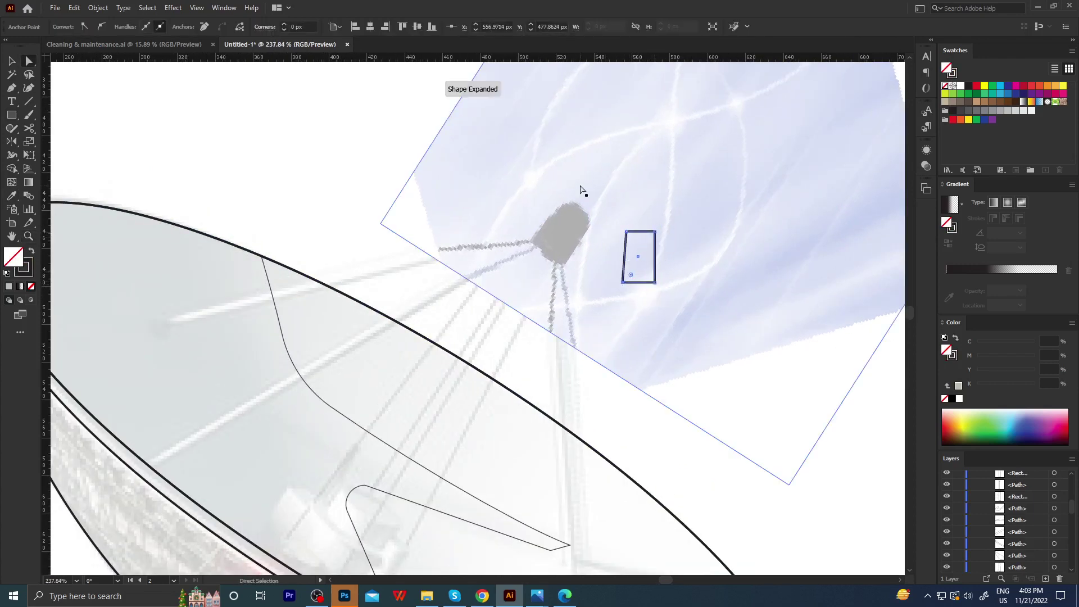
pyautogui.click(656, 283)
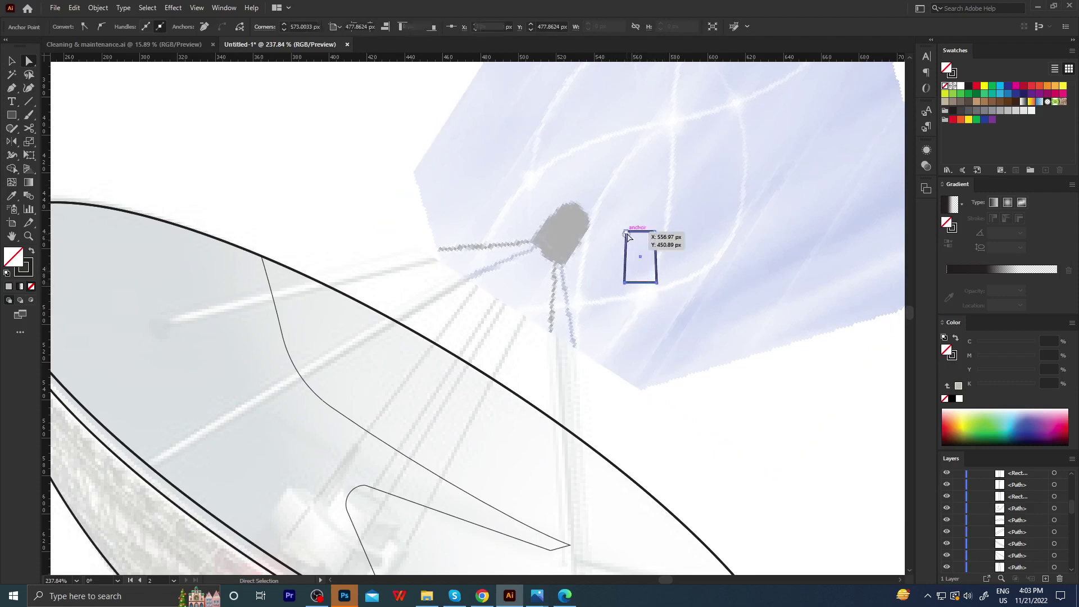
pyautogui.keyDown('shift'); pyautogui.click(655, 232); pyautogui.keyUp('shift')
pyautogui.hotkey('ctrl', 'z')
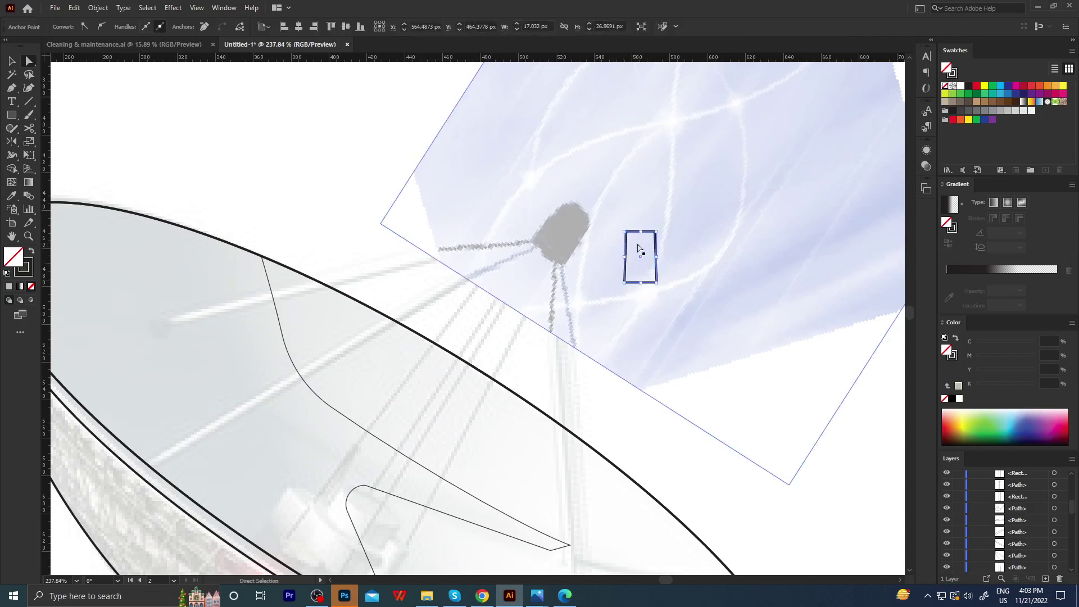
pyautogui.click(625, 232)
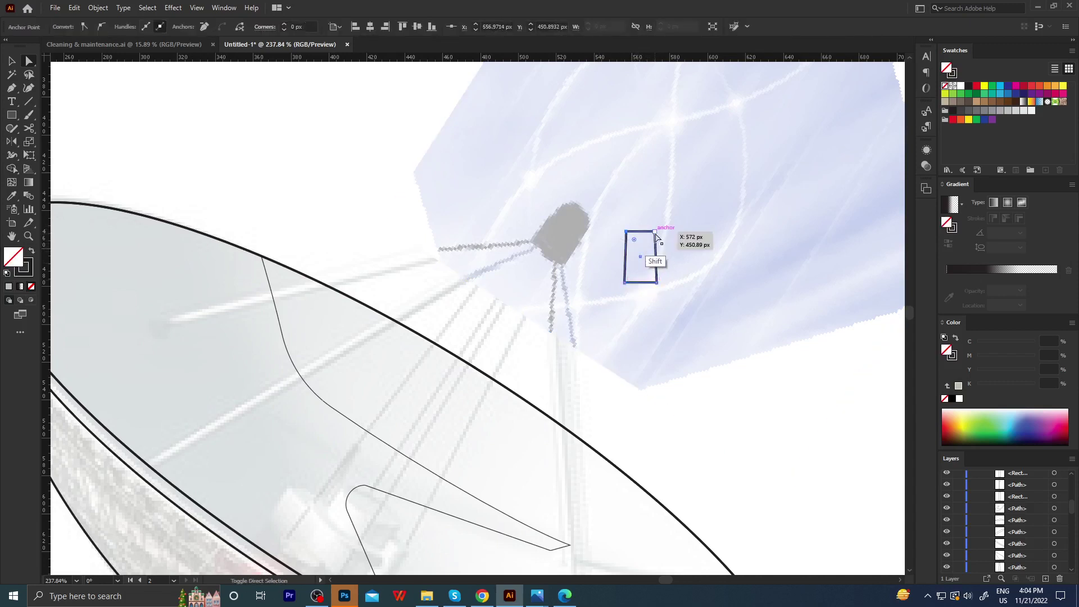
pyautogui.moveTo(634, 239)
pyautogui.mouseDown()
pyautogui.moveTo(639, 247)
pyautogui.moveTo(579, 252)
pyautogui.moveTo(560, 289)
pyautogui.mouseUp()
# Resize and tilt the rounded shape to sit over the feed horn.
pyautogui.press('v')
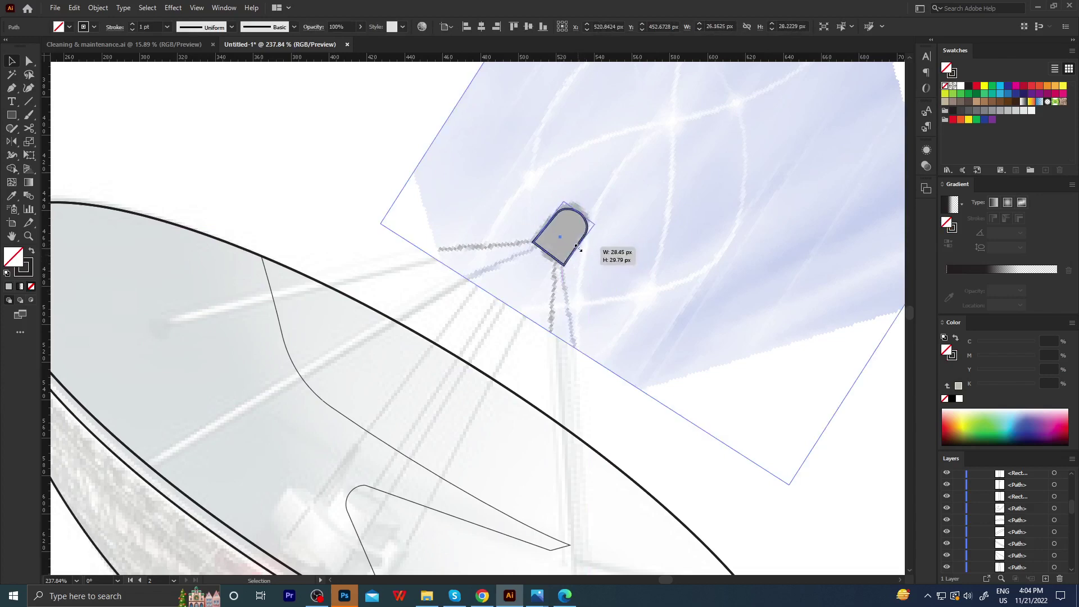
pyautogui.moveTo(578, 213)
pyautogui.mouseDown()
pyautogui.moveTo(631, 241)
pyautogui.moveTo(707, 230)
pyautogui.moveTo(562, 264)
pyautogui.mouseUp()
pyautogui.click(614, 211)
pyautogui.click(637, 217)
pyautogui.keyDown('ctrl'); pyautogui.click(644, 234); pyautogui.keyUp('ctrl')
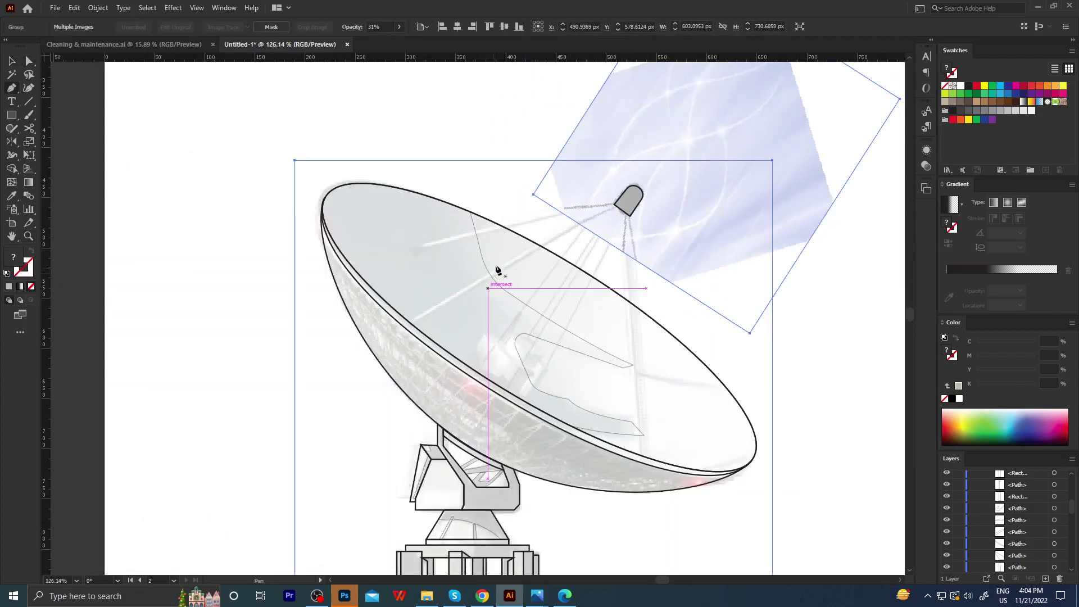
# Draw a strut from inside the dish to the feed horn with a heavier stroke weight.
pyautogui.click(410, 245)
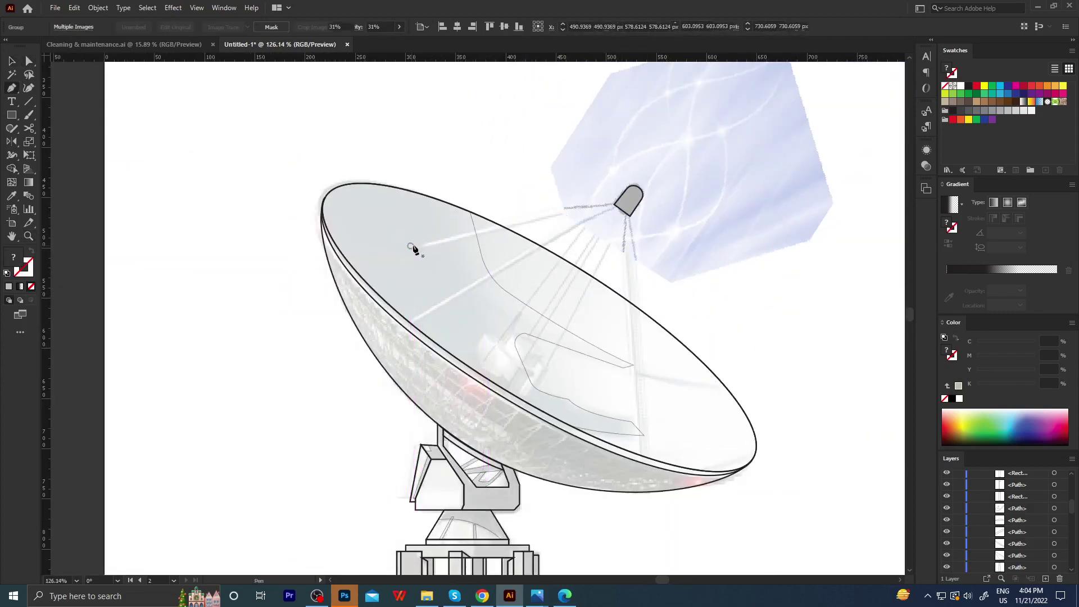
pyautogui.click(615, 205)
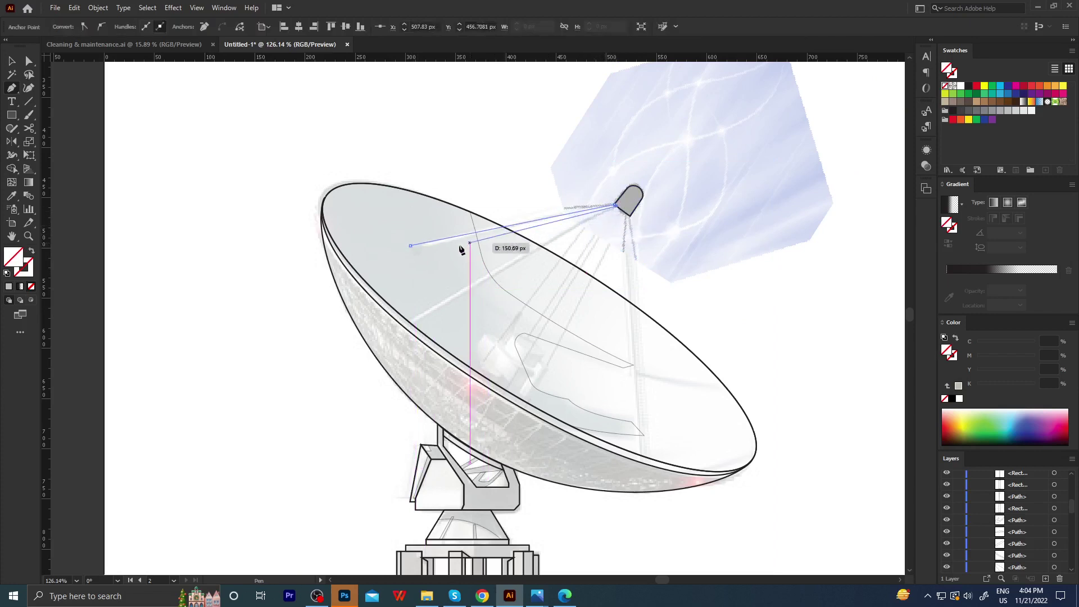
pyautogui.click(413, 240)
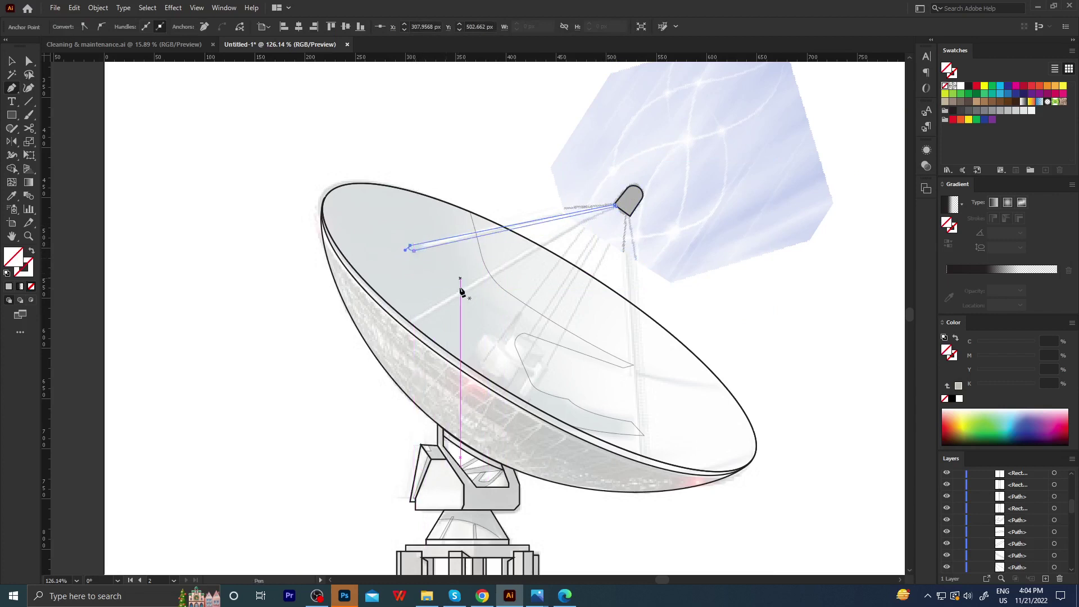
pyautogui.press('i')
pyautogui.press('a')
pyautogui.click(188, 164)
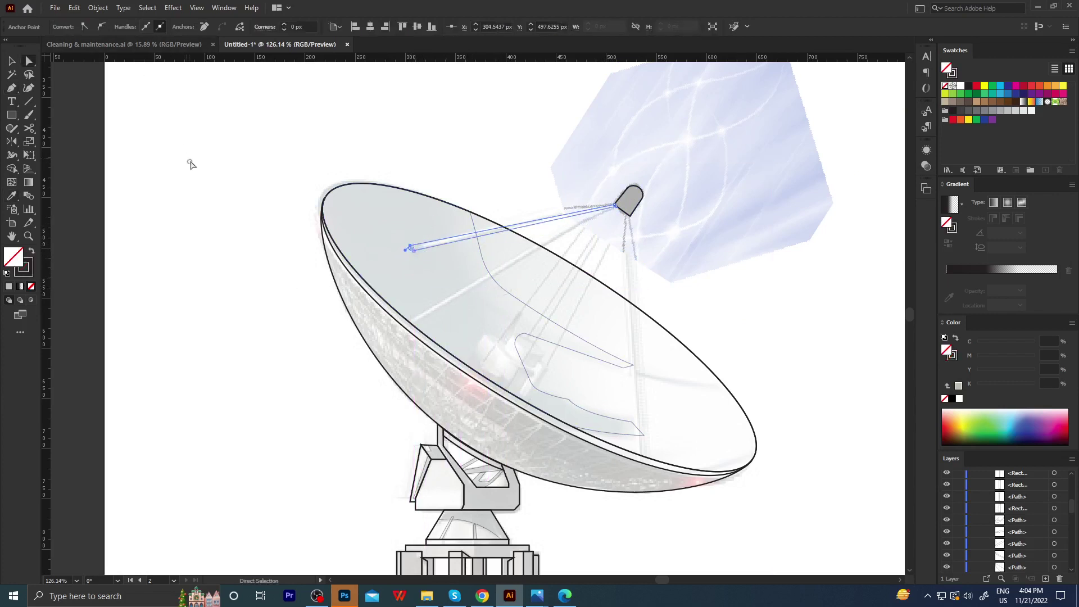
pyautogui.click(453, 237)
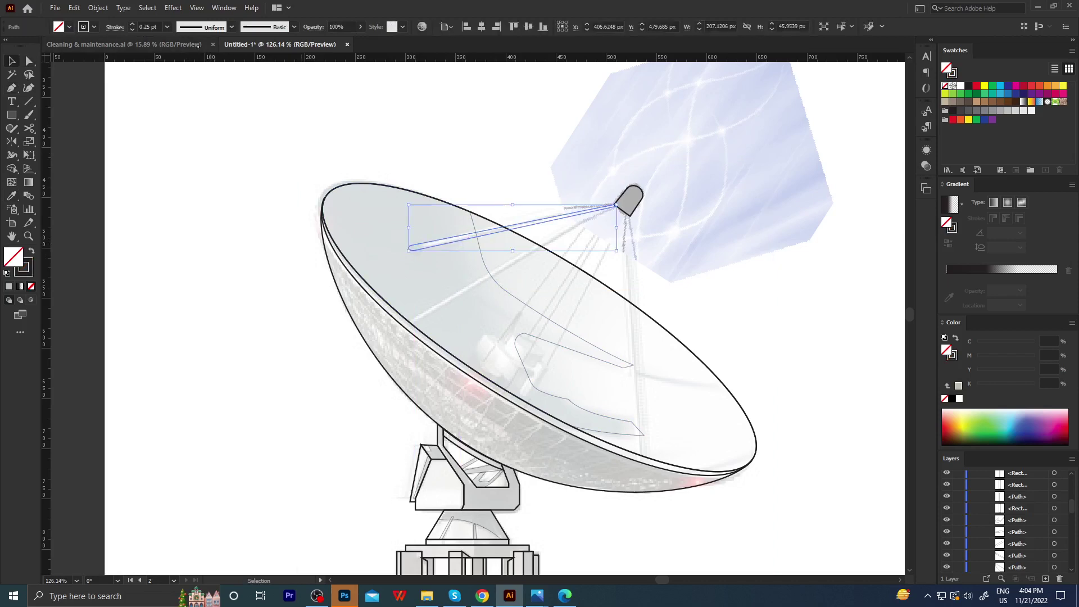
pyautogui.click(167, 27)
pyautogui.click(179, 51)
pyautogui.click(211, 113)
# Draw a second strut from the feed horn to the dish's lower-left rim.
pyautogui.press('z')
pyautogui.click(538, 242)
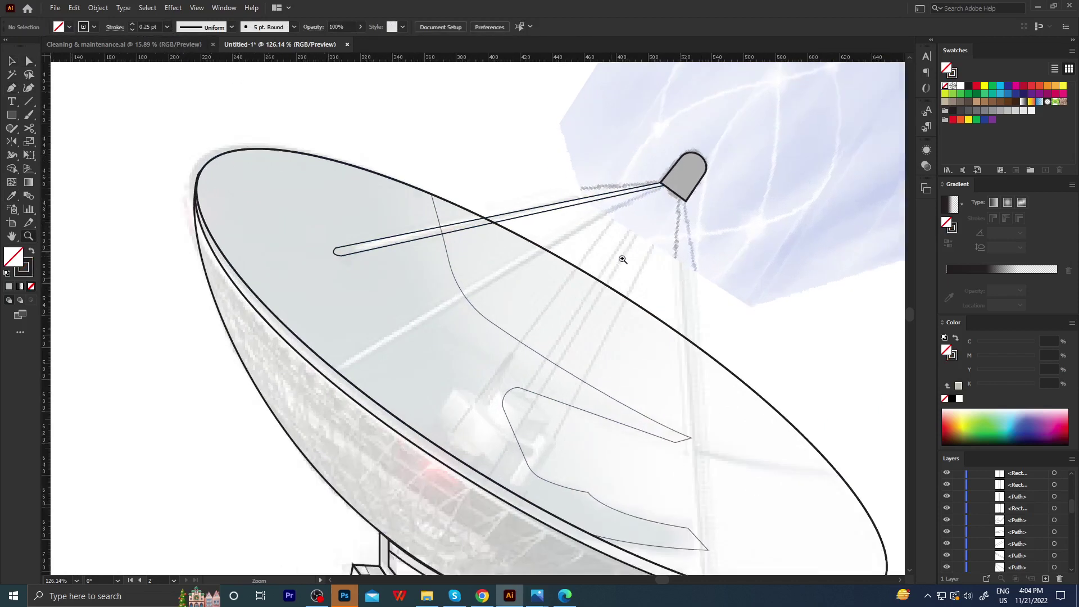
pyautogui.press('p')
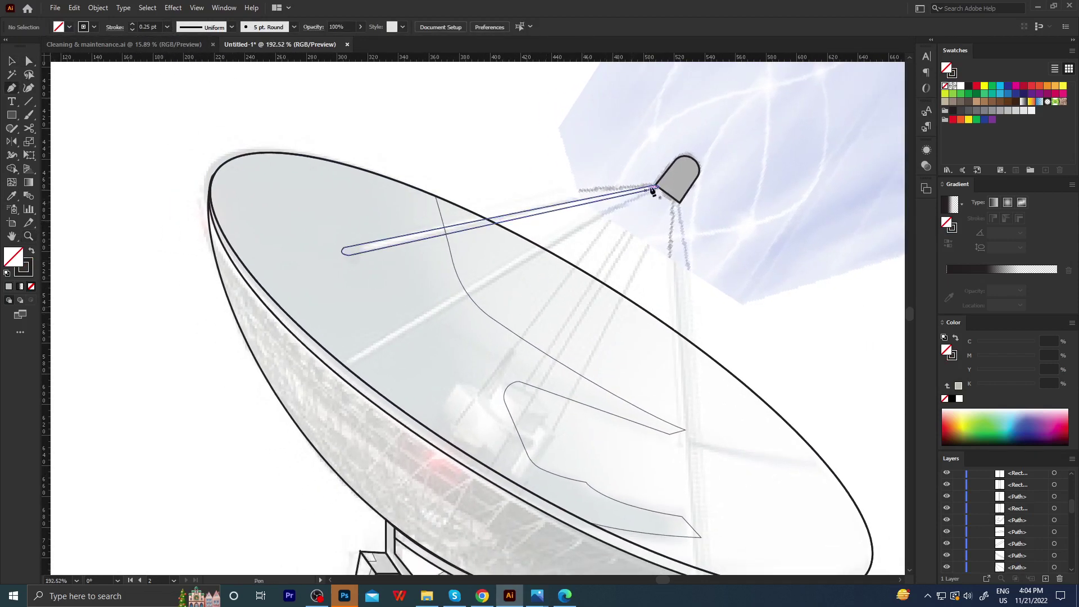
pyautogui.click(659, 187)
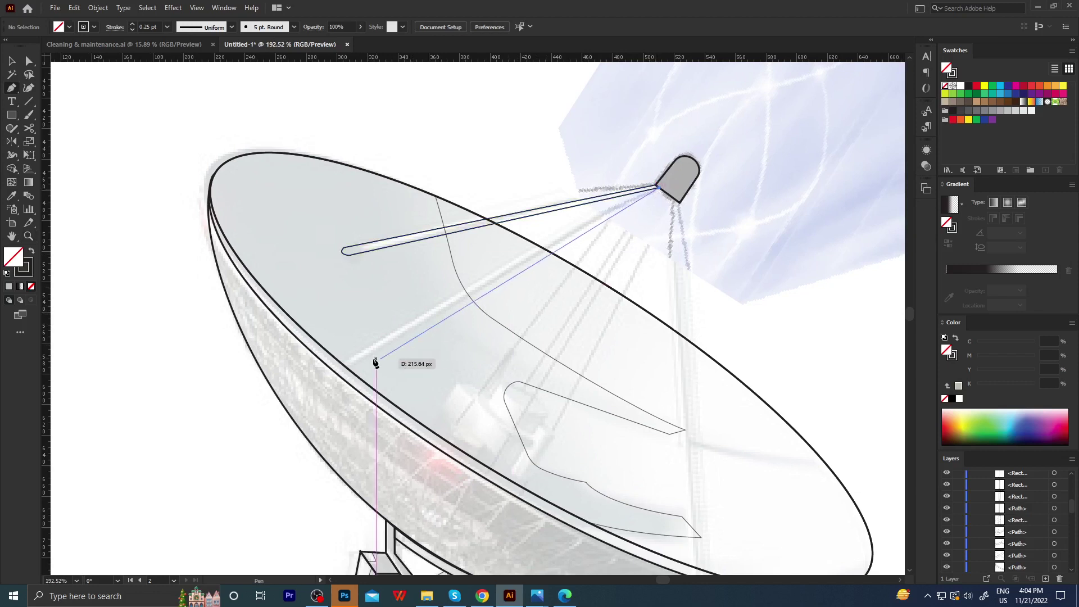
pyautogui.click(348, 370)
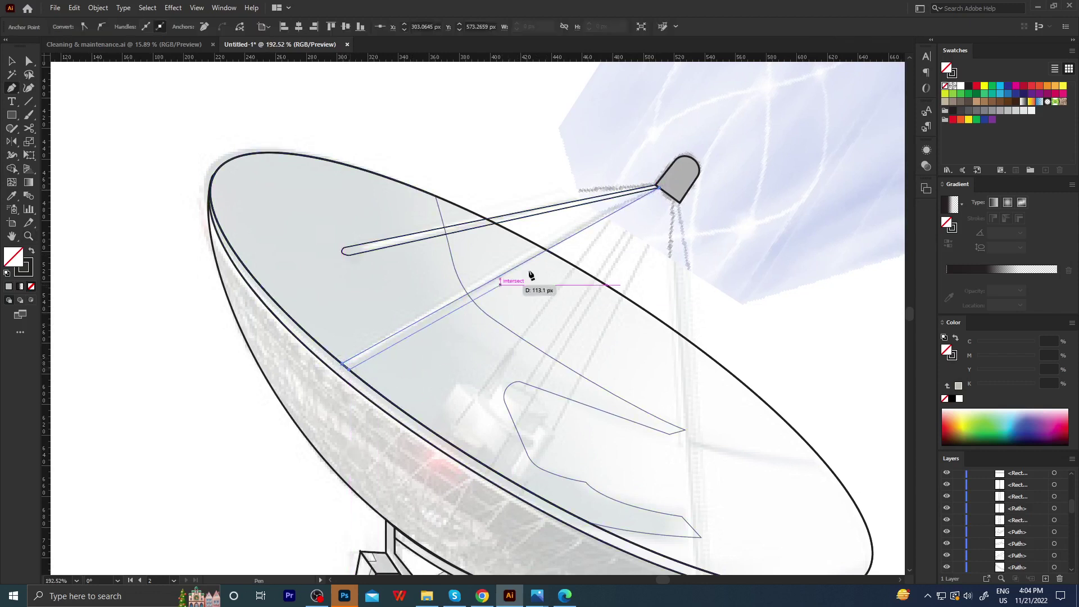
pyautogui.click(660, 191)
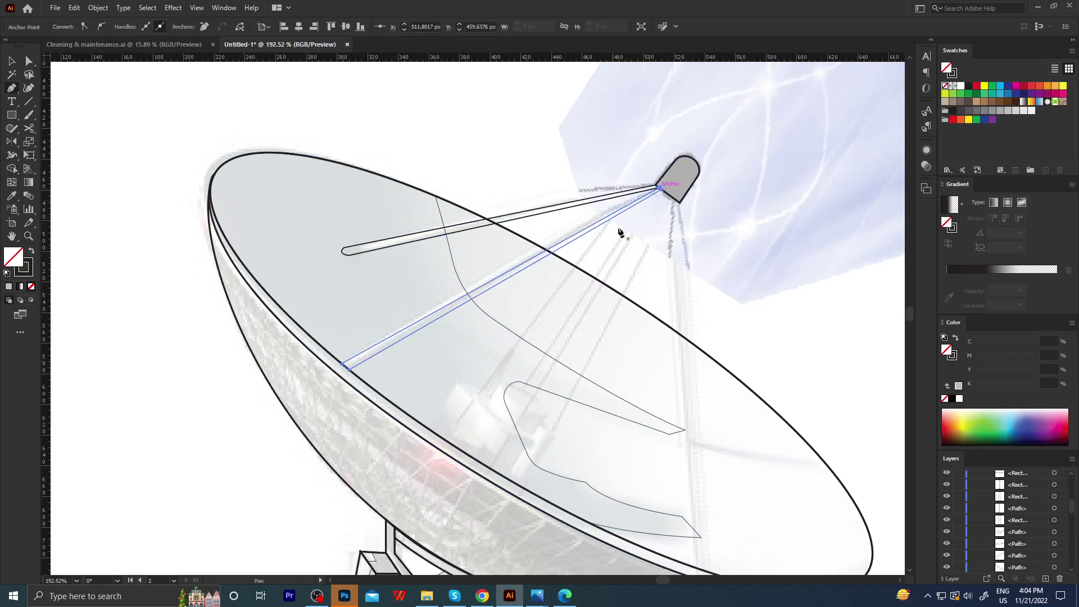
pyautogui.keyDown('ctrl'); pyautogui.click(453, 241); pyautogui.keyUp('ctrl')
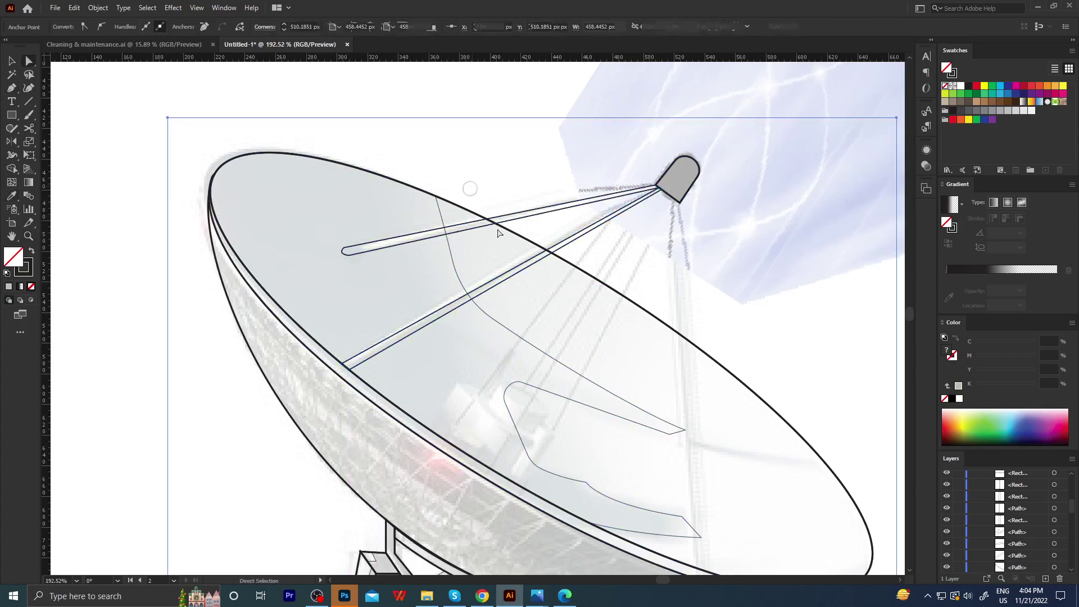
pyautogui.press('z')
pyautogui.moveTo(497, 232); pyautogui.dragTo(509, 256)
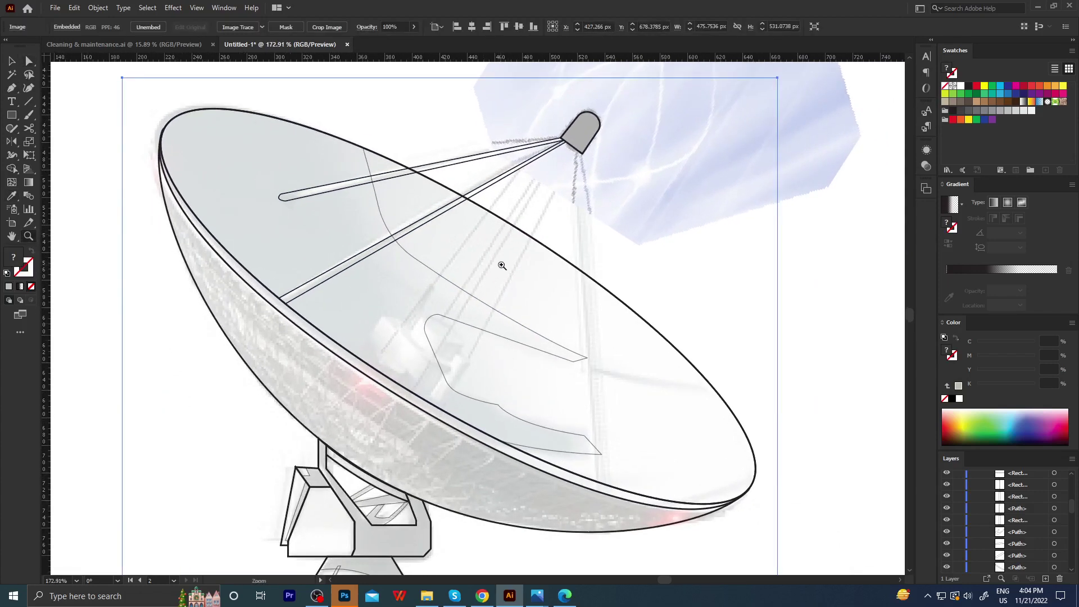
# Draw a third support strut from the feed horn to the dish's lower rim and adjust its bottom point.
pyautogui.click(582, 153)
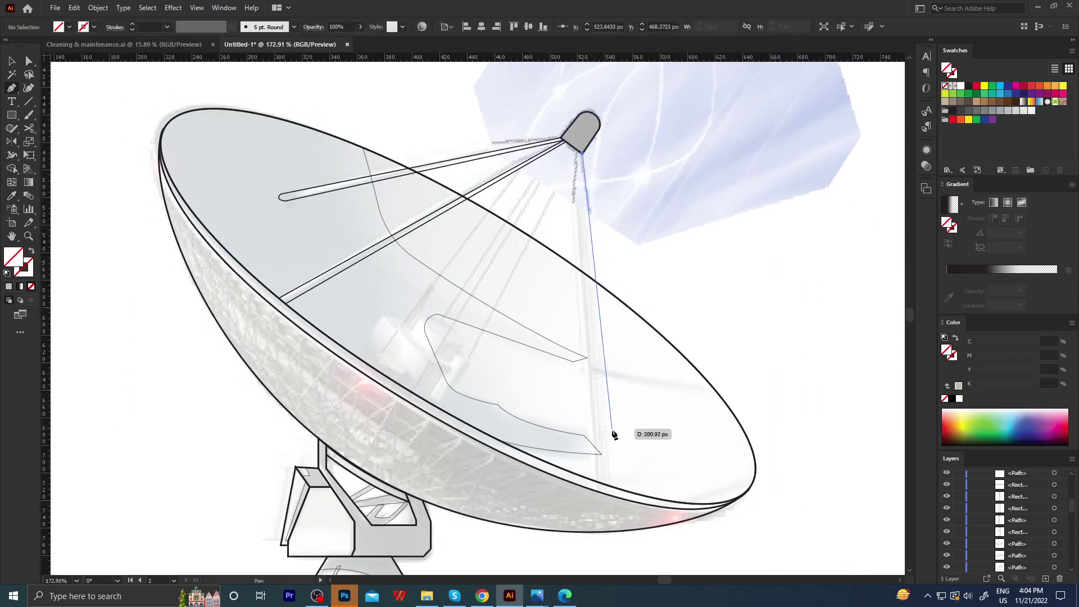
pyautogui.click(611, 445)
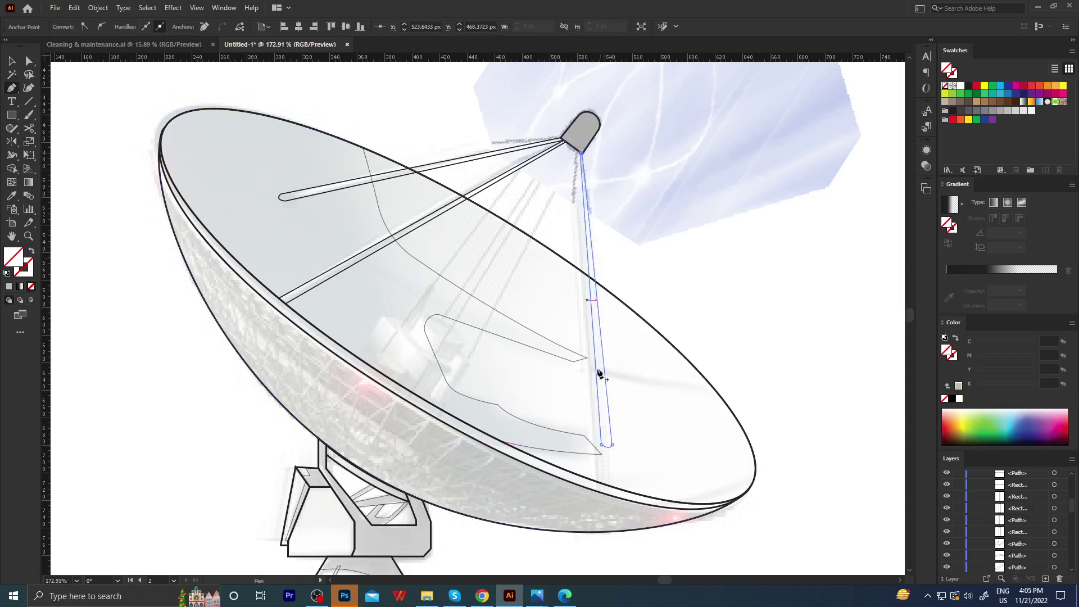
pyautogui.keyDown('ctrl'); pyautogui.click(501, 344); pyautogui.keyUp('ctrl')
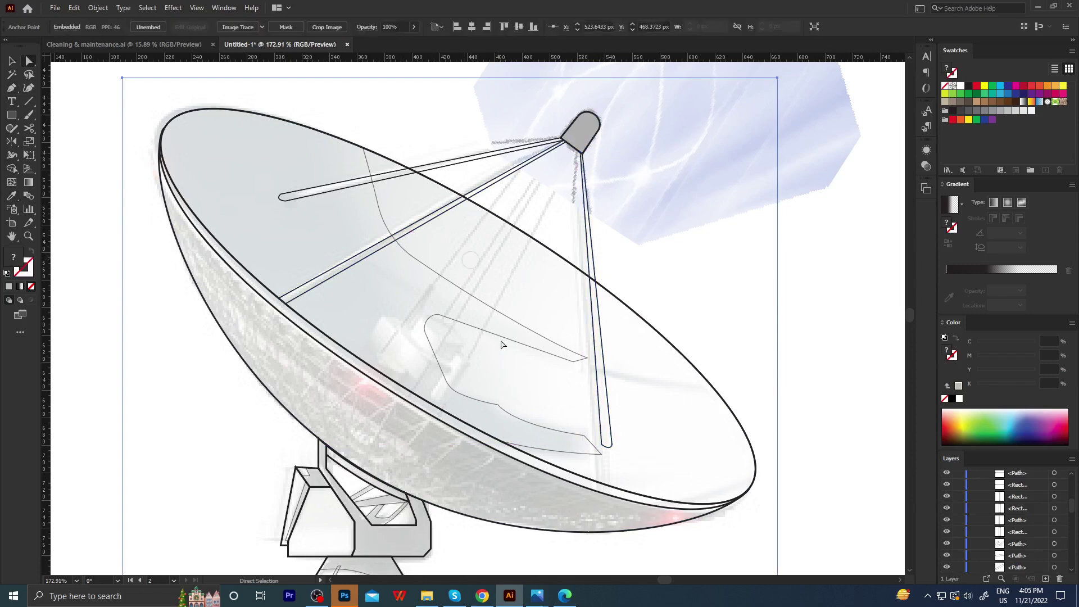
pyautogui.press('z')
pyautogui.moveTo(582, 444); pyautogui.dragTo(662, 448)
pyautogui.click(663, 448)
pyautogui.press('a')
pyautogui.click(621, 469)
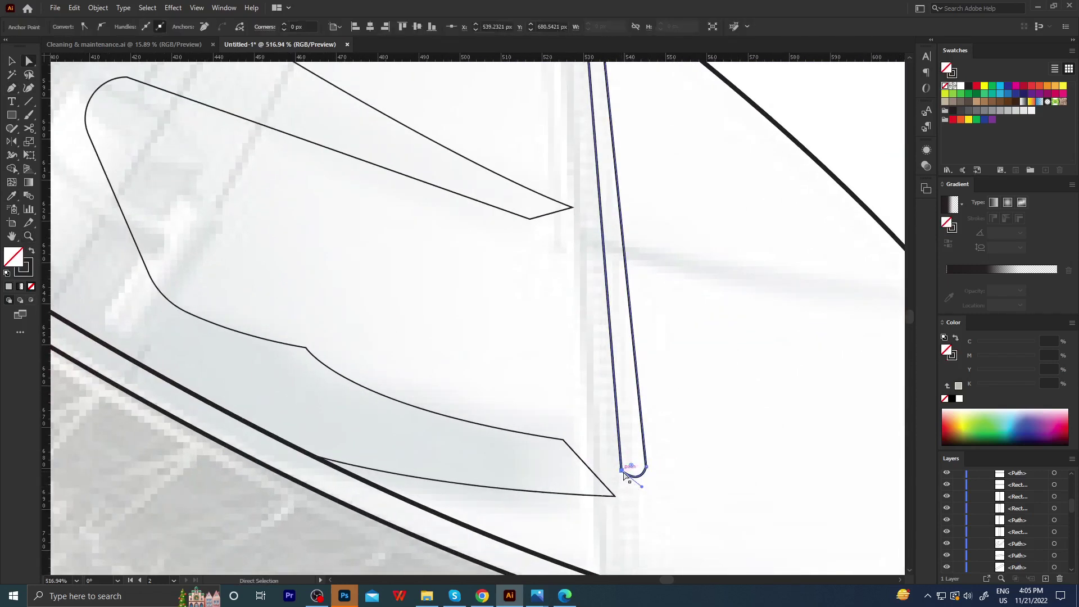
pyautogui.moveTo(623, 472); pyautogui.dragTo(632, 468)
pyautogui.click(664, 445)
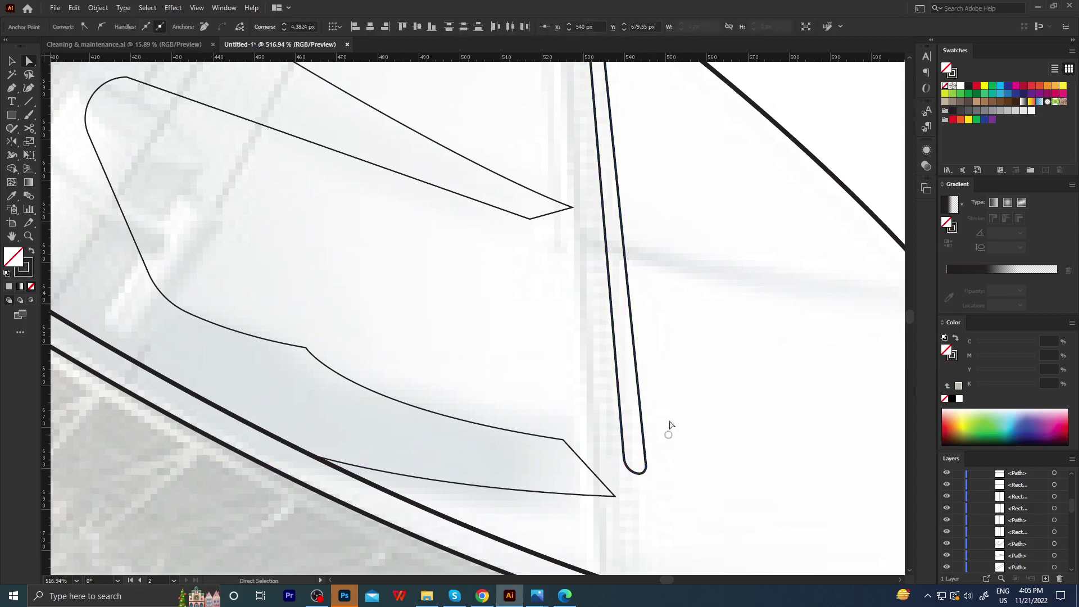
pyautogui.press('z')
pyautogui.moveTo(667, 424); pyautogui.dragTo(513, 413)
# Draw a line down along the strut and align its top point with the horn corner.
pyautogui.press('p')
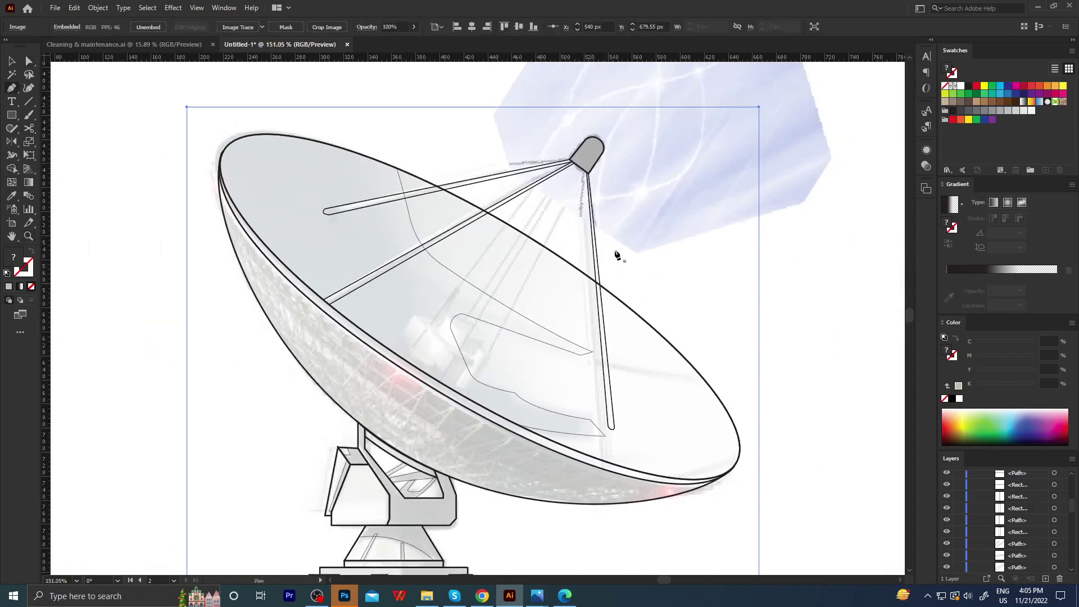
pyautogui.click(585, 163)
pyautogui.moveTo(611, 430)
pyautogui.mouseDown()
pyautogui.moveTo(600, 463)
pyautogui.moveTo(582, 174)
pyautogui.mouseUp()
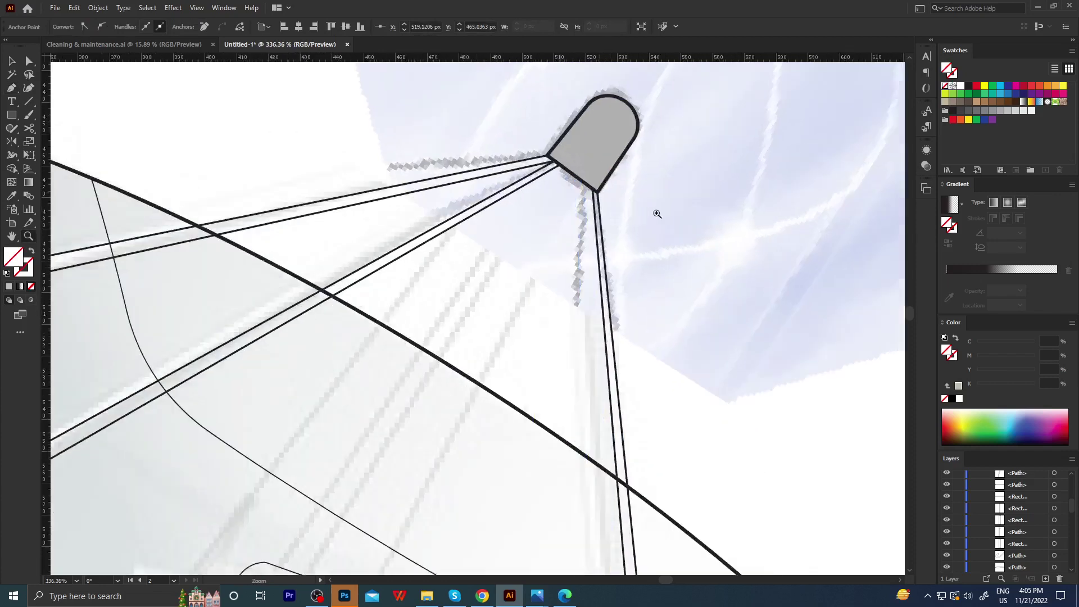
pyautogui.moveTo(582, 159); pyautogui.dragTo(650, 212)
pyautogui.moveTo(582, 179); pyautogui.dragTo(329, 274)
pyautogui.moveTo(578, 199); pyautogui.dragTo(662, 216)
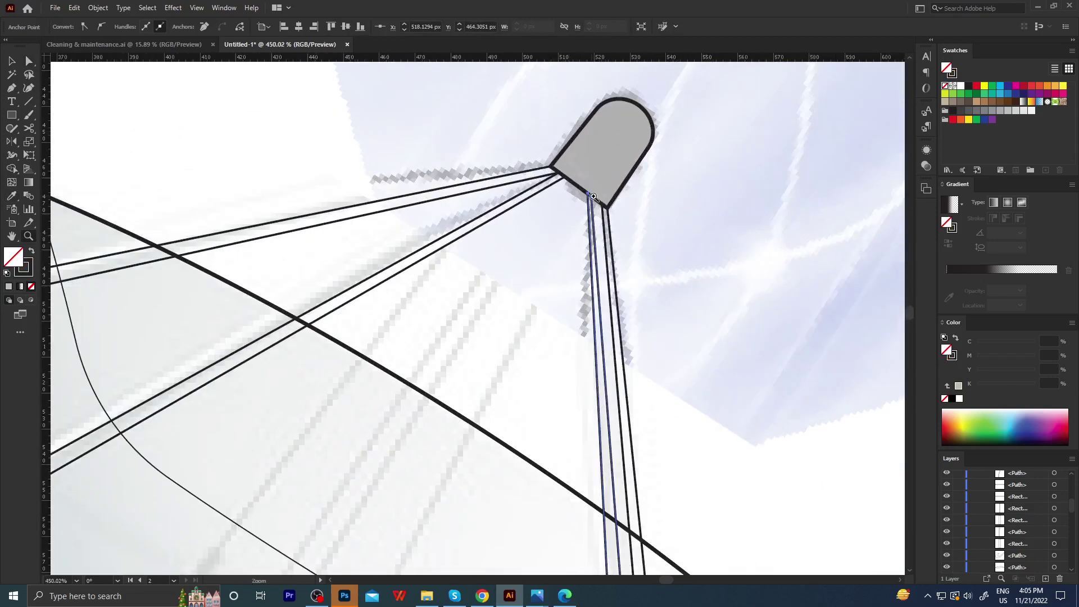
pyautogui.moveTo(583, 202); pyautogui.dragTo(608, 221)
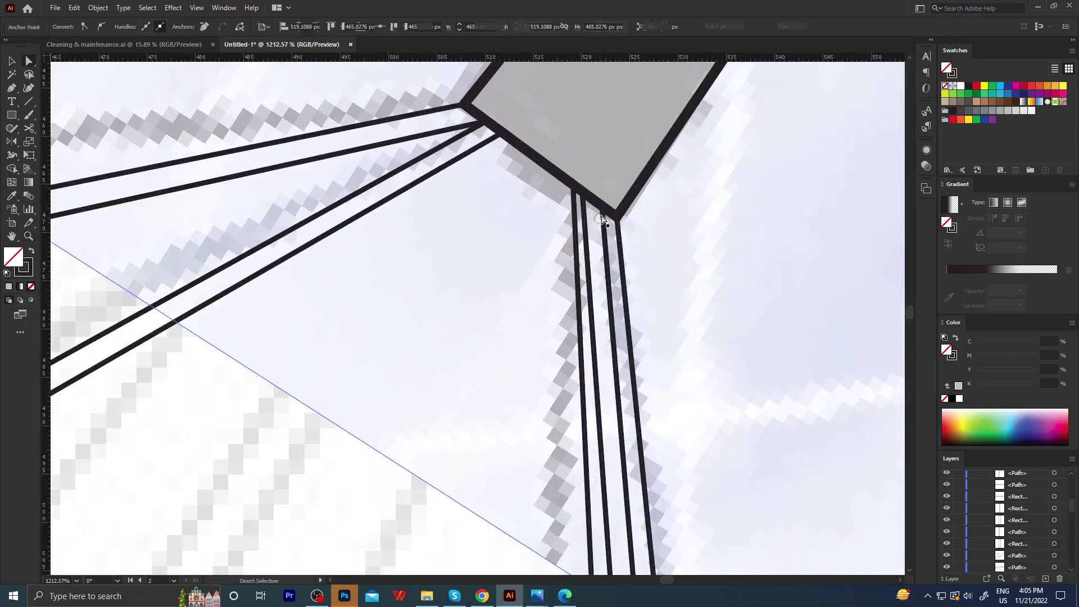
# Snap the inner lines' top ends onto the feed-horn corner, then select the reference photo.
pyautogui.click(605, 212)
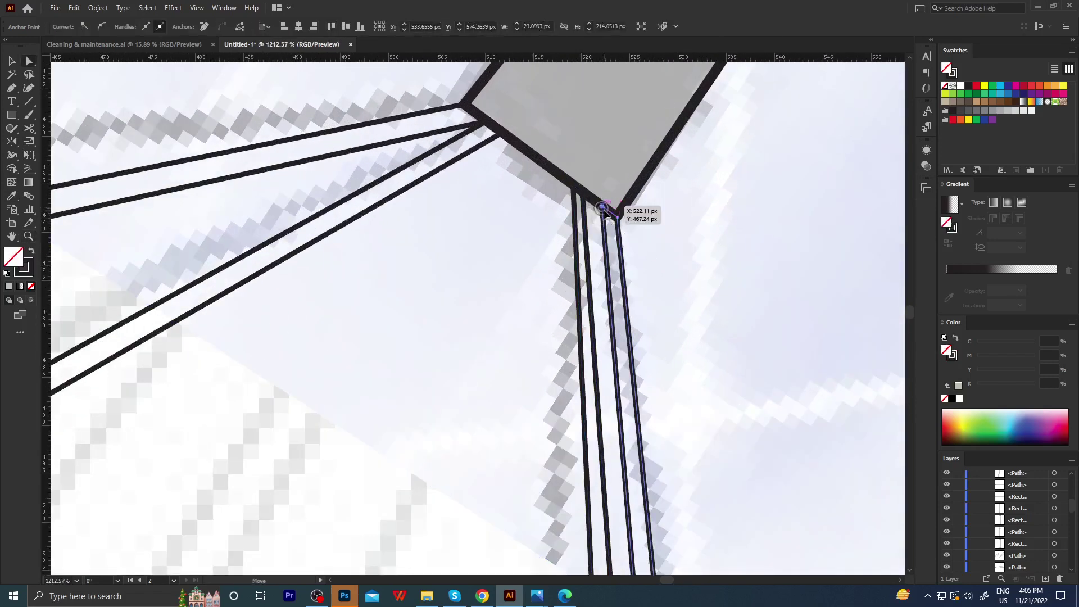
pyautogui.moveTo(602, 201); pyautogui.dragTo(334, 249)
pyautogui.moveTo(509, 248)
pyautogui.mouseDown()
pyautogui.moveTo(631, 200)
pyautogui.moveTo(672, 198)
pyautogui.mouseUp()
pyautogui.click(583, 202)
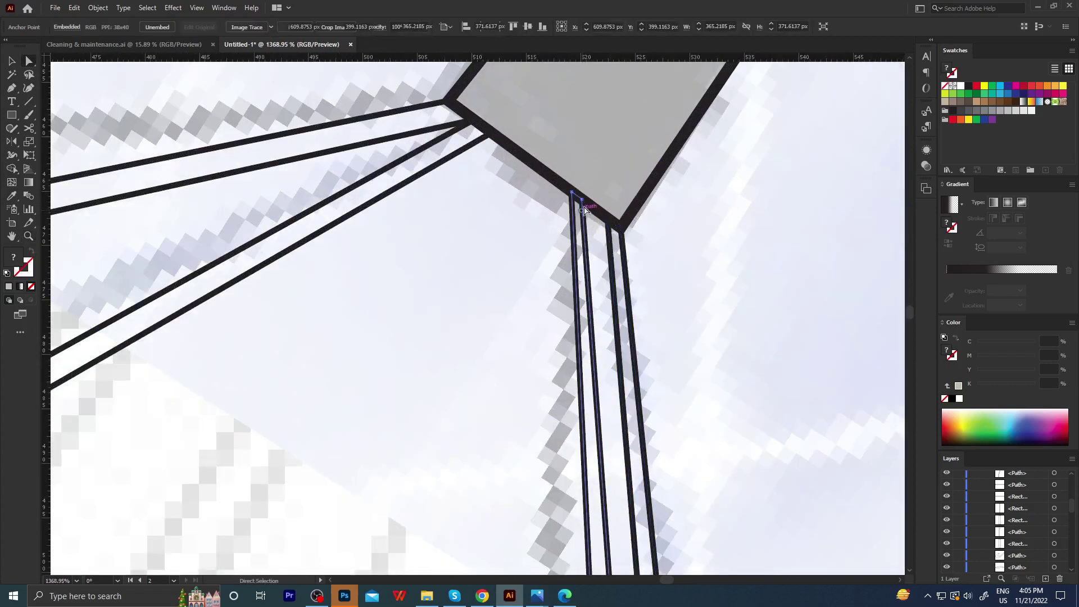
pyautogui.moveTo(585, 205)
pyautogui.mouseDown()
pyautogui.moveTo(590, 215)
pyautogui.moveTo(589, 204)
pyautogui.mouseUp()
pyautogui.moveTo(465, 217); pyautogui.dragTo(213, 228)
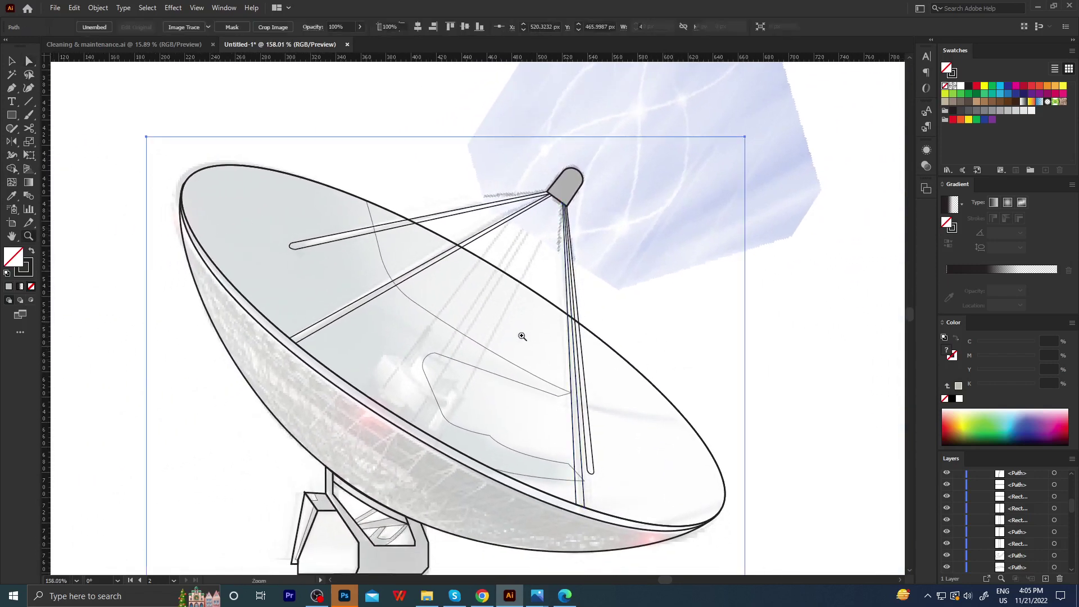
pyautogui.press('a')
pyautogui.click(671, 336)
pyautogui.scroll(1, 469, 314)
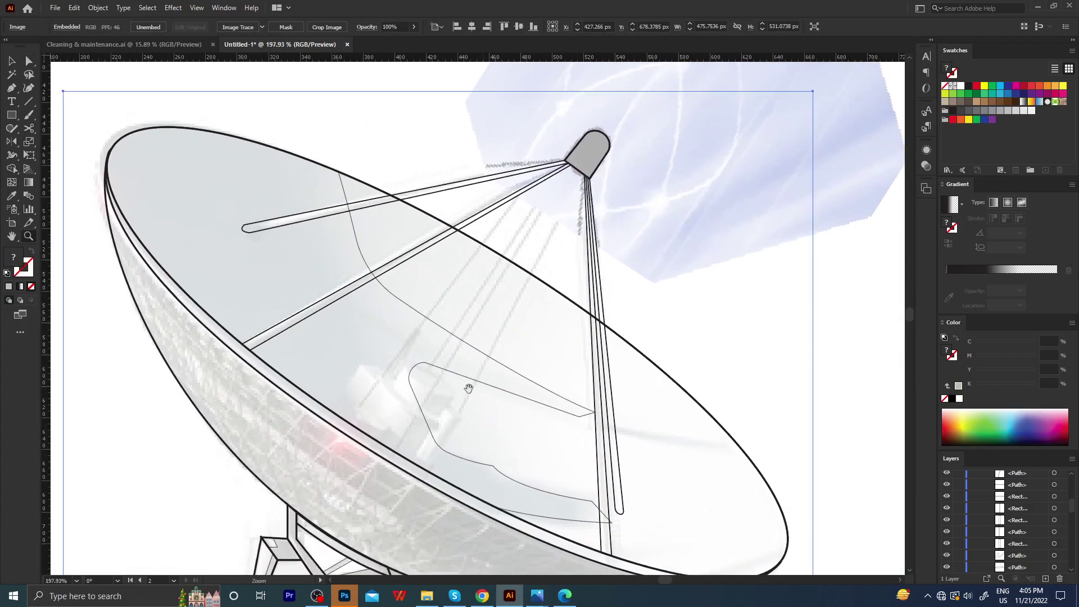
pyautogui.scroll(1, 472, 388)
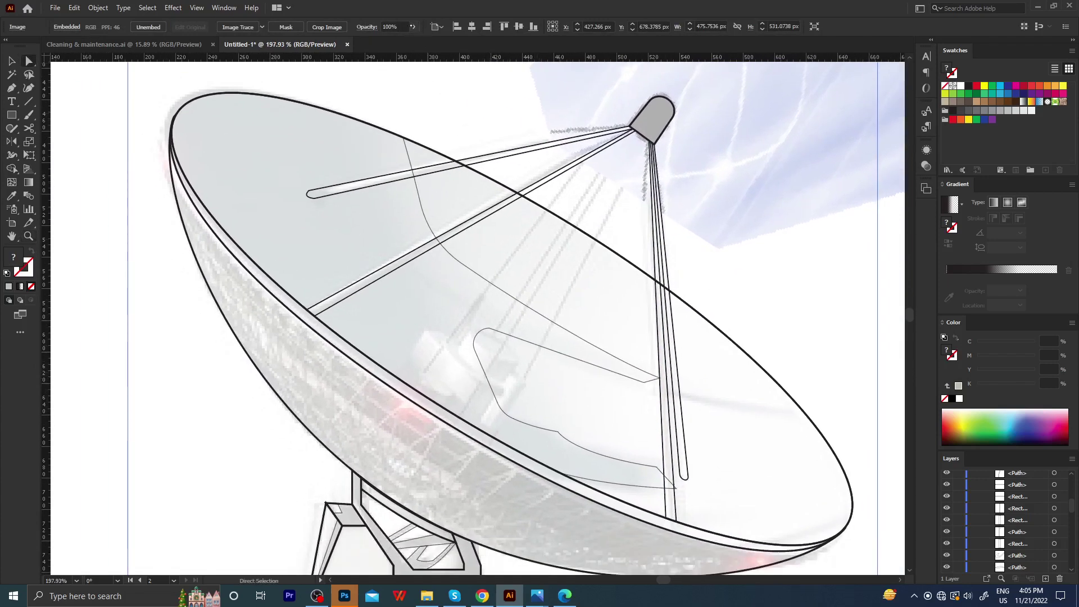
# Fade the reference photo to 30% opacity.
pyautogui.click(412, 27)
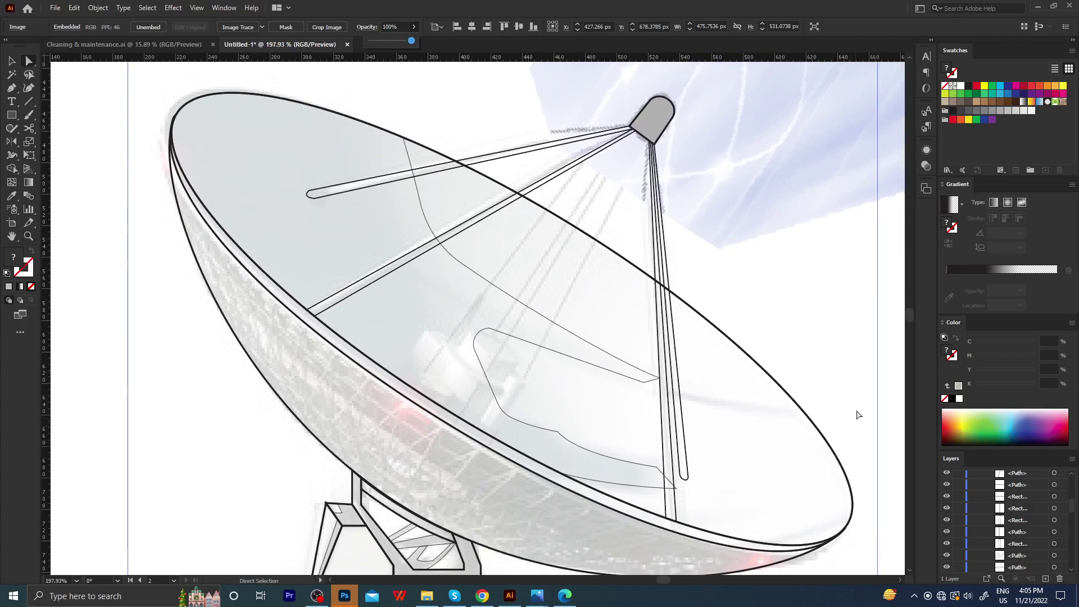
pyautogui.press('ctrl')
pyautogui.moveTo(411, 40); pyautogui.dragTo(372, 40)
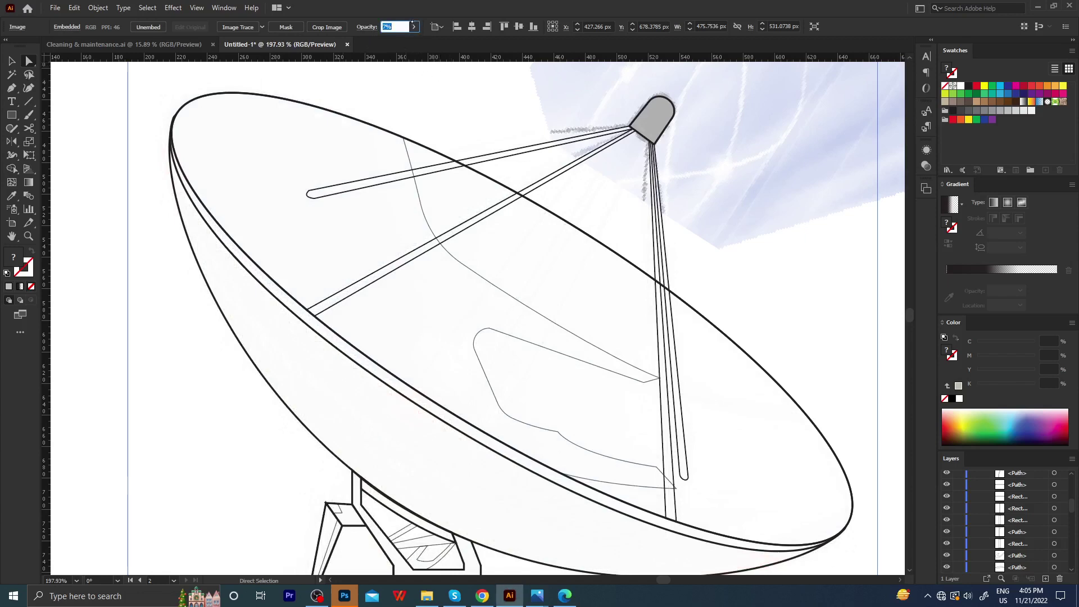
pyautogui.write('30')
pyautogui.press('Return')
# Raise the reference image group's opacity slightly, then zoom in on the dish interior.
pyautogui.click(436, 271)
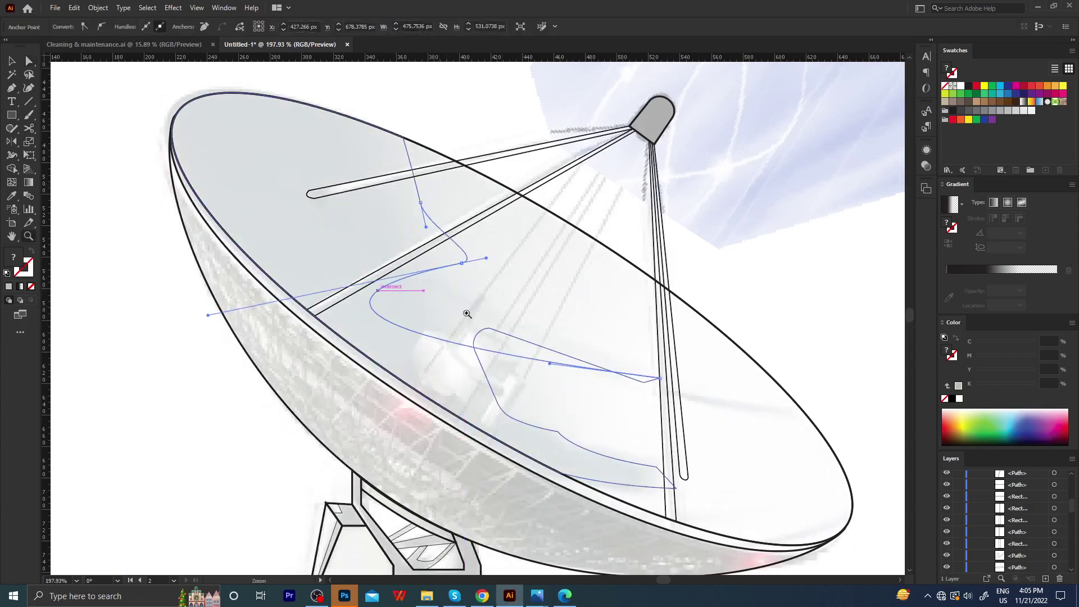
pyautogui.scroll(-5, 483, 337)
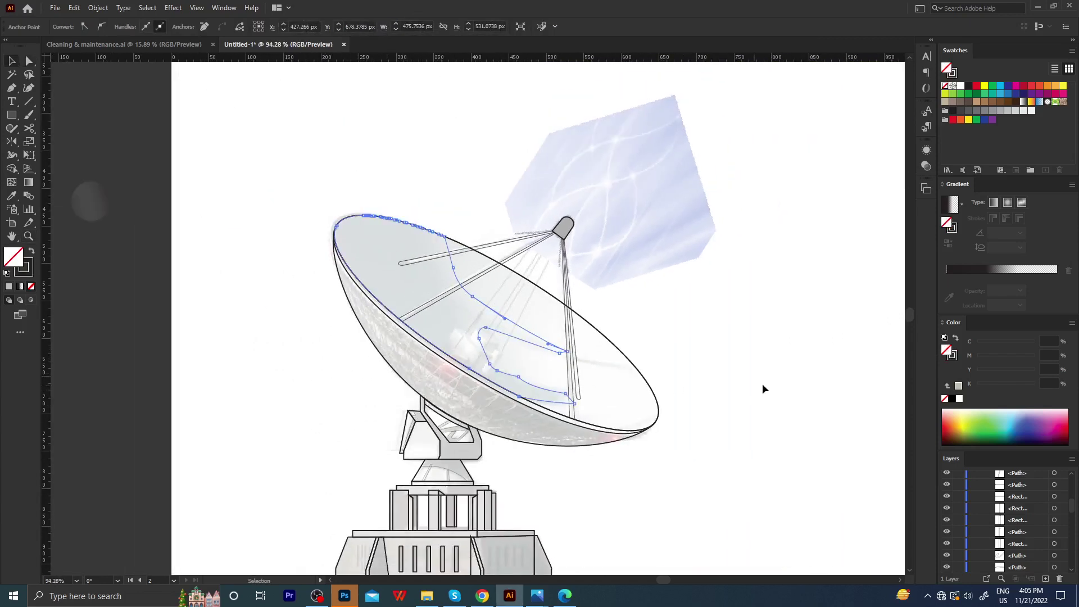
pyautogui.click(668, 255)
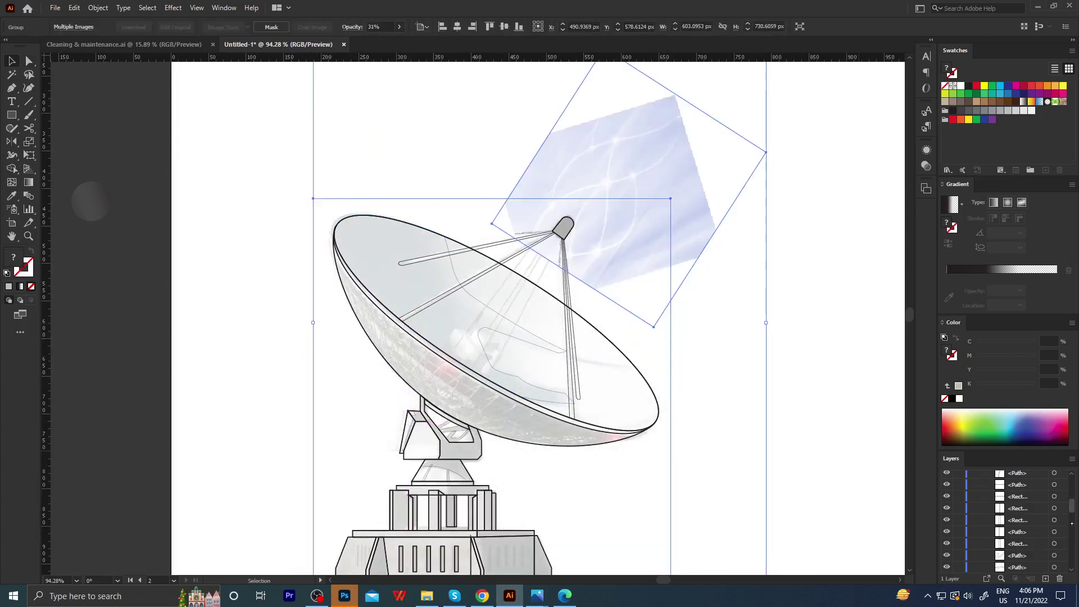
pyautogui.scroll(-3, 1025, 483)
pyautogui.click(397, 27)
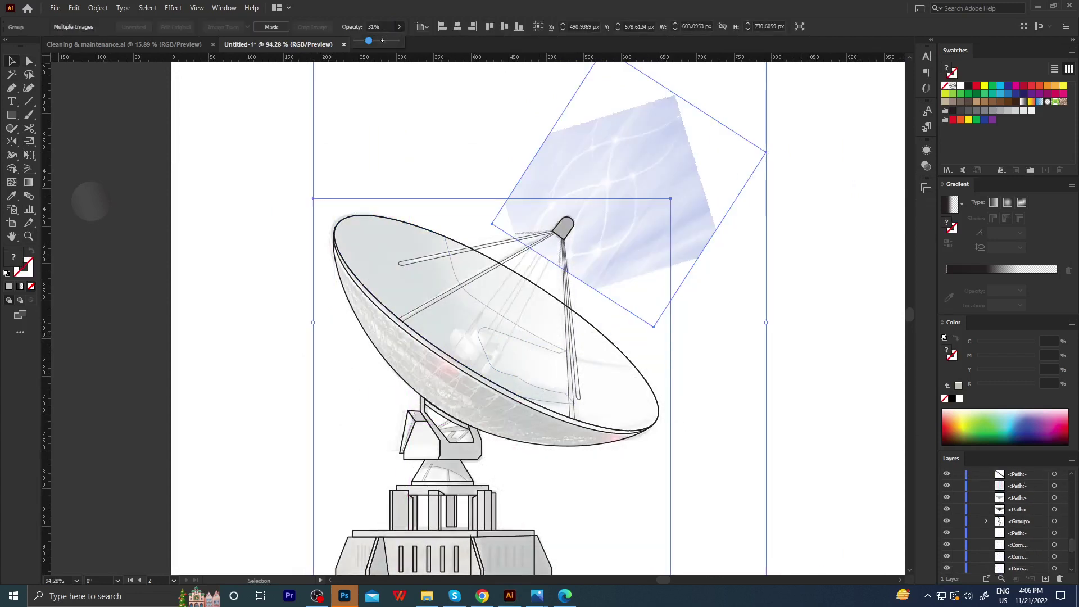
pyautogui.moveTo(375, 40); pyautogui.dragTo(386, 41)
pyautogui.click(415, 90)
pyautogui.press('z')
pyautogui.moveTo(464, 164)
pyautogui.mouseDown()
pyautogui.moveTo(653, 301)
pyautogui.moveTo(561, 210)
pyautogui.mouseUp()
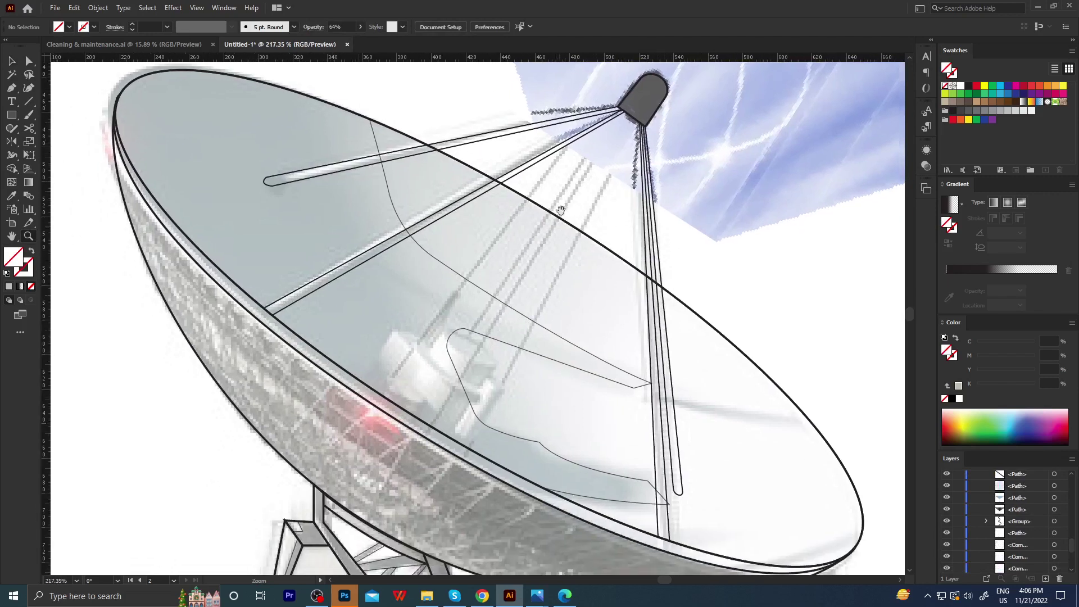
# Add an ellipse over the box shape and give it the thin black outline via the Eyedropper.
pyautogui.press('p')
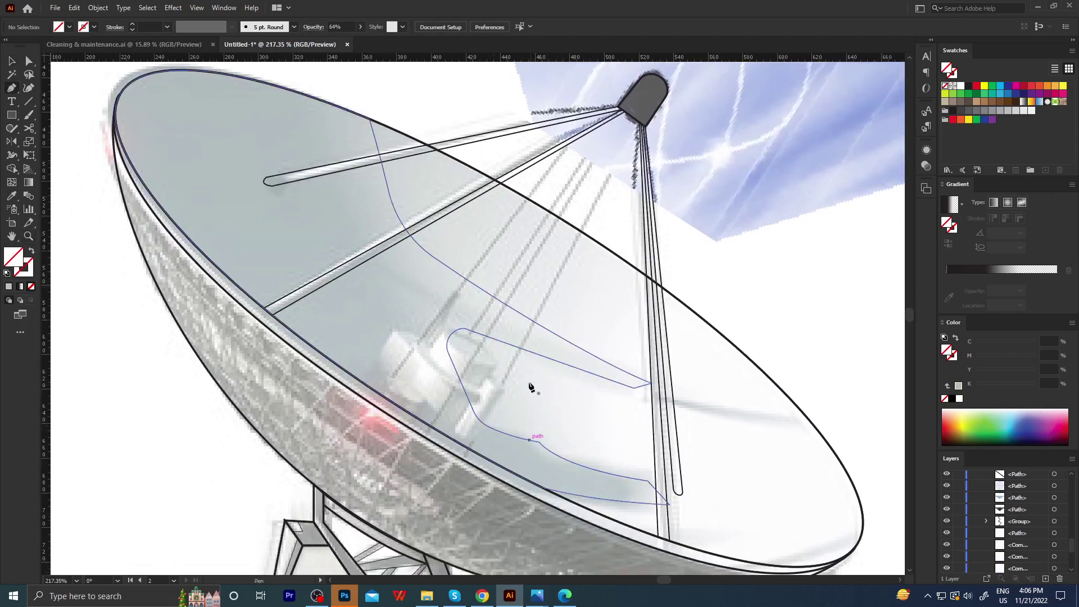
pyautogui.press('z')
pyautogui.moveTo(528, 386)
pyautogui.mouseDown()
pyautogui.moveTo(467, 362)
pyautogui.moveTo(507, 396)
pyautogui.mouseUp()
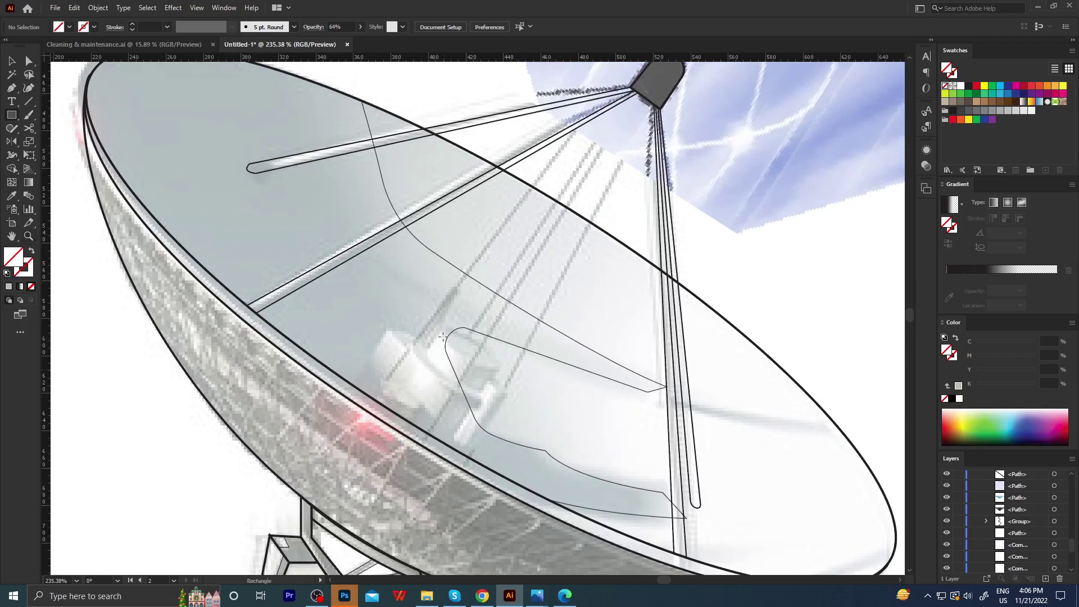
pyautogui.moveTo(471, 348)
pyautogui.mouseDown()
pyautogui.moveTo(457, 337)
pyautogui.moveTo(503, 356)
pyautogui.mouseUp()
pyautogui.hotkey('ctrl', 'z')
pyautogui.press('l')
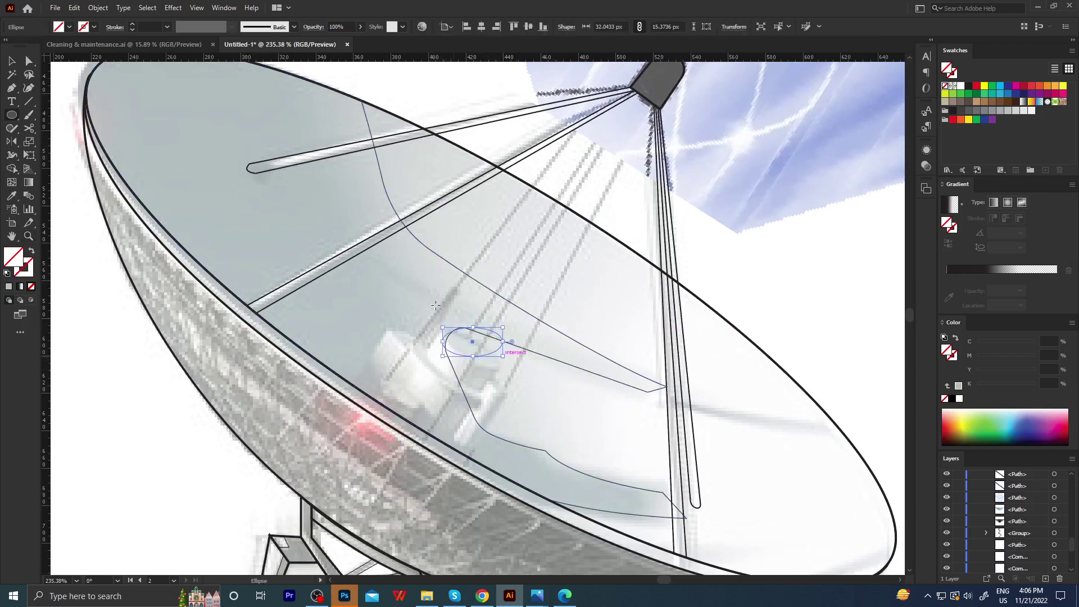
pyautogui.press('i')
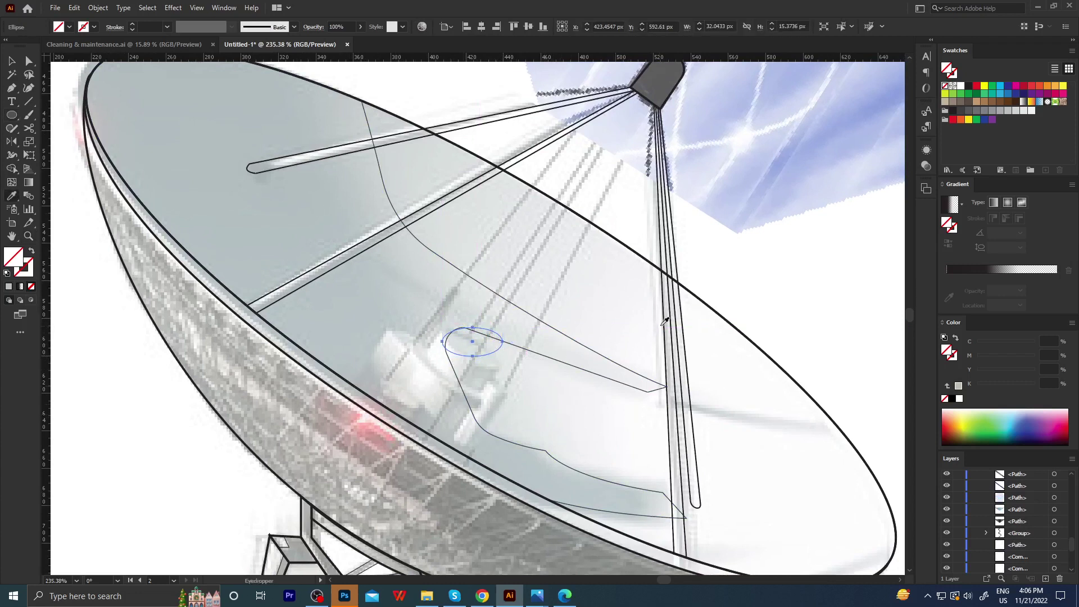
pyautogui.click(663, 323)
# Rotate the ellipse to the box's angle and flatten it vertically.
pyautogui.press('v')
pyautogui.moveTo(508, 362); pyautogui.dragTo(505, 381)
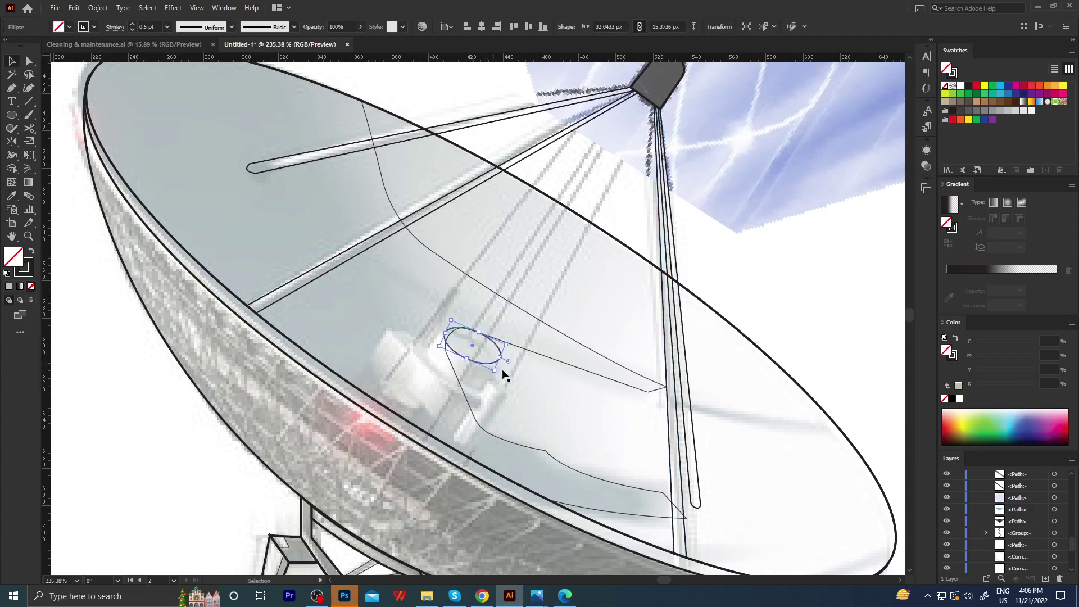
pyautogui.moveTo(497, 374); pyautogui.dragTo(497, 386)
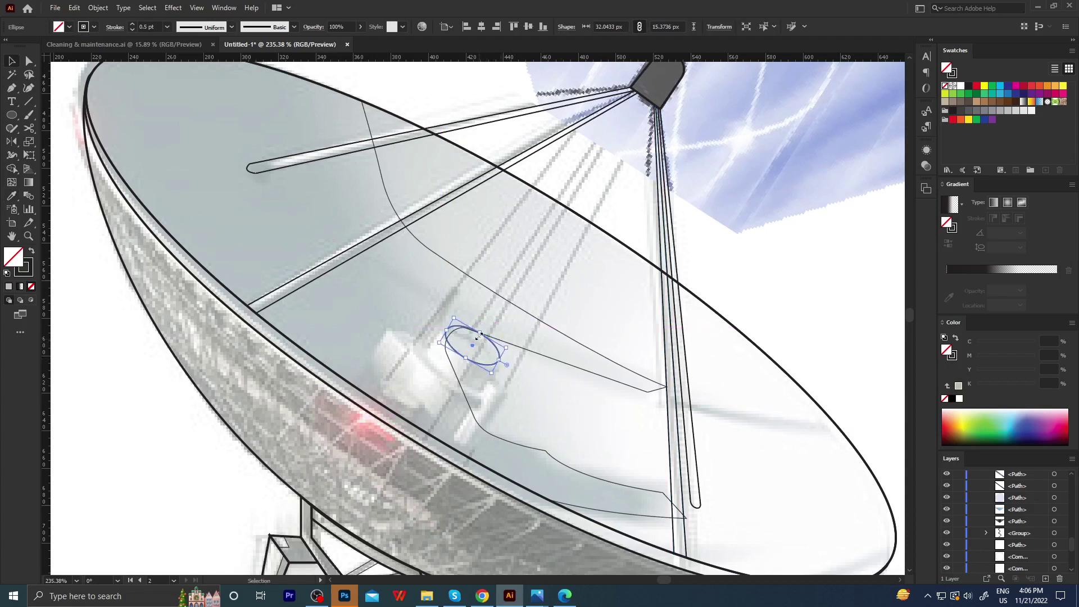
pyautogui.moveTo(479, 334); pyautogui.dragTo(497, 369)
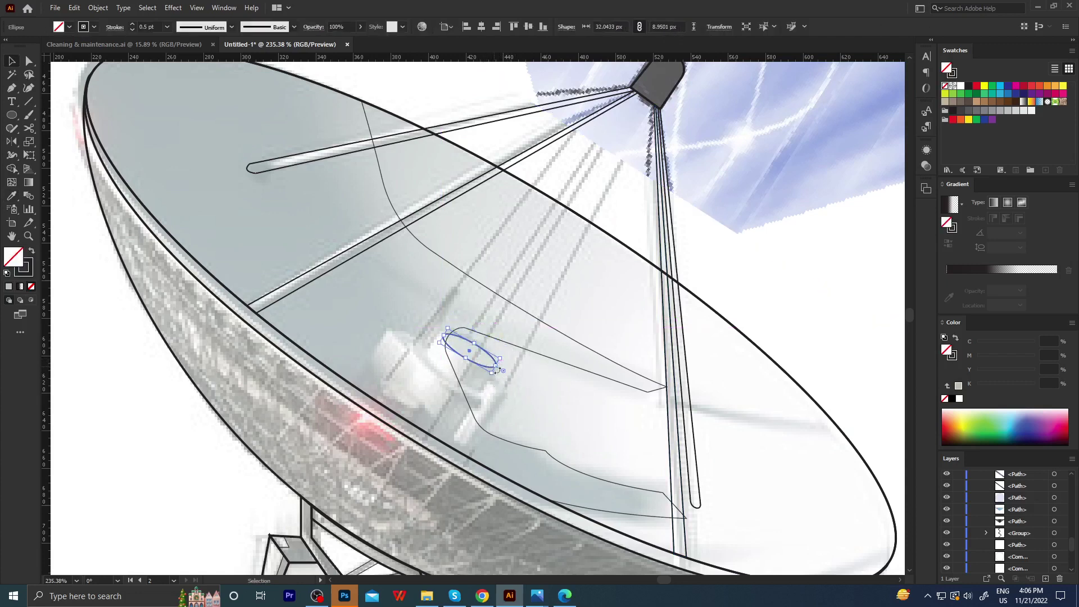
pyautogui.click(514, 368)
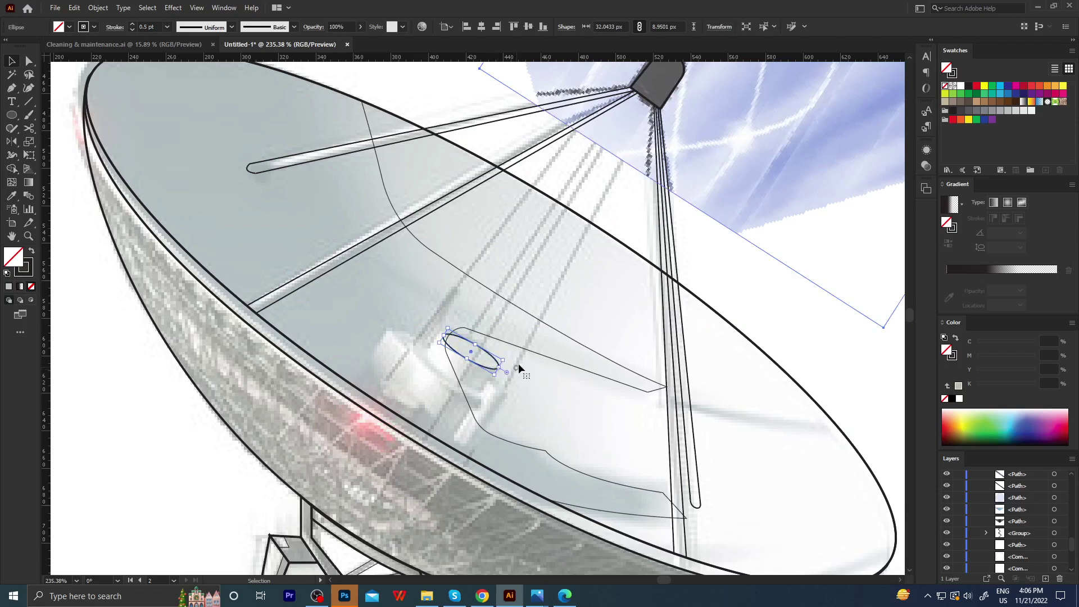
pyautogui.press('p')
pyautogui.click(444, 336)
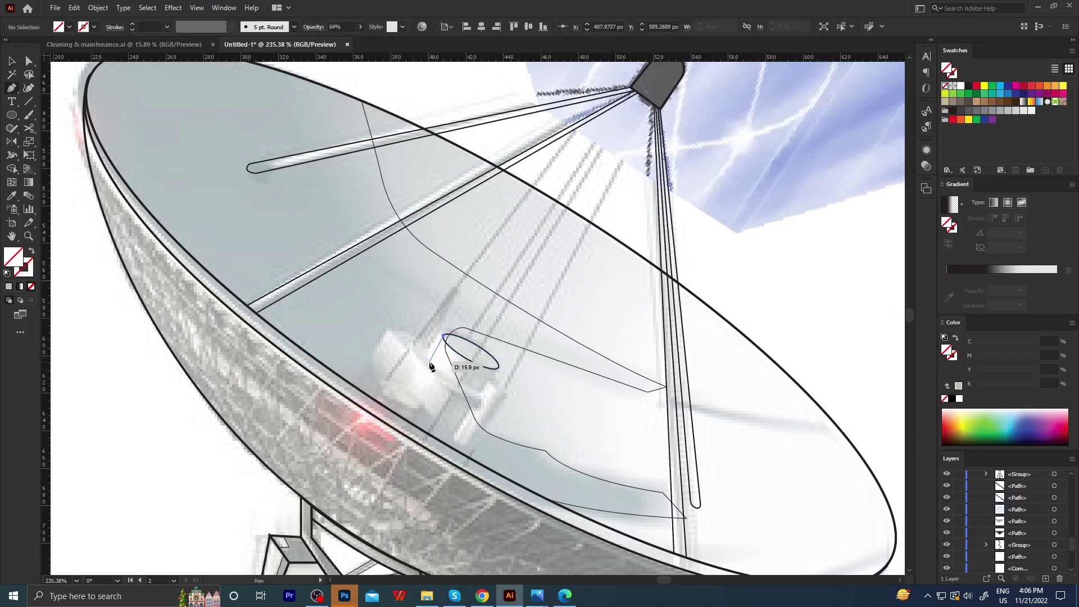
# Draw the cylinder sides and curved bottom edge under the small ellipse, fine-tuning the bottom anchor.
pyautogui.click(480, 394)
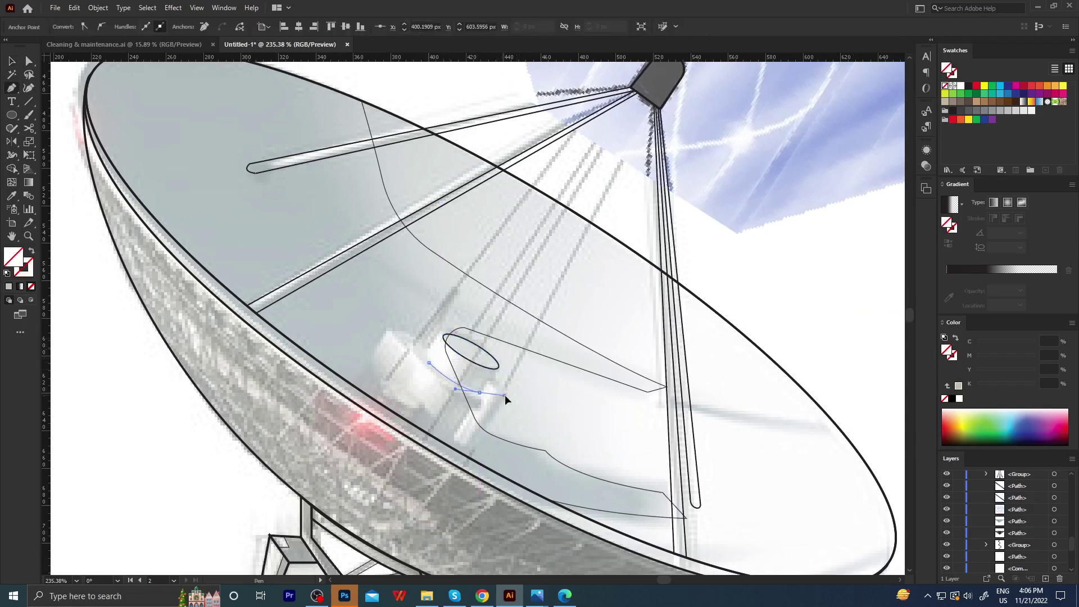
pyautogui.moveTo(504, 395); pyautogui.dragTo(506, 393)
pyautogui.click(490, 383)
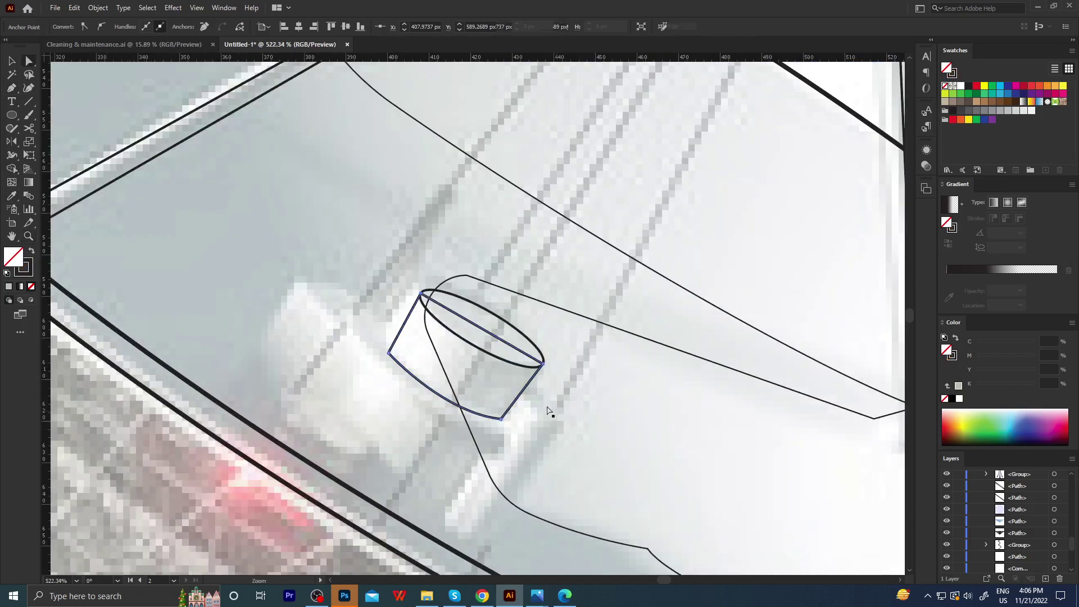
pyautogui.moveTo(500, 421); pyautogui.dragTo(505, 425)
pyautogui.press('v')
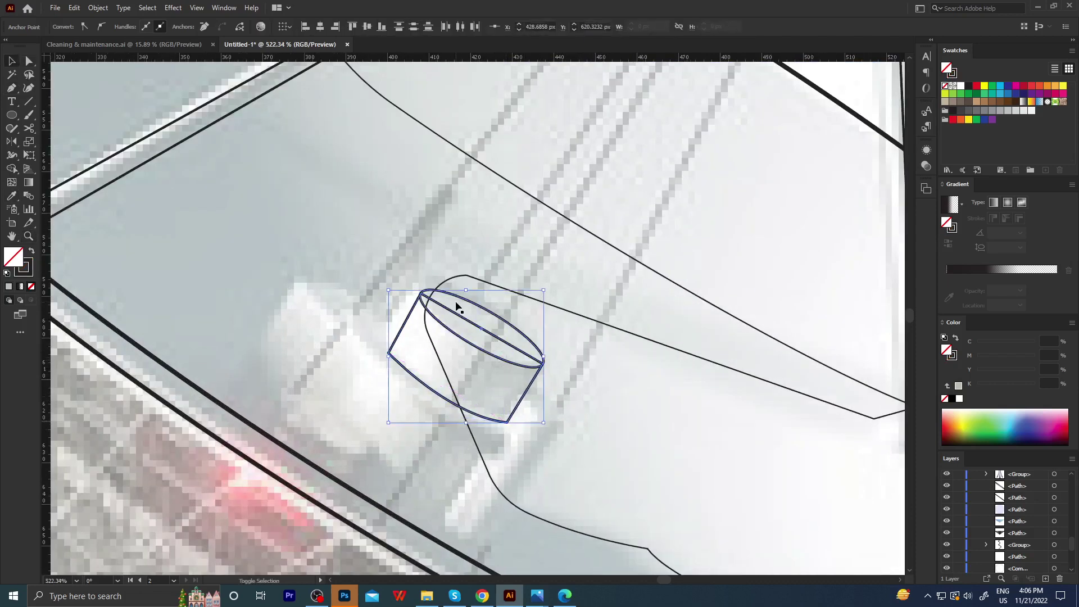
pyautogui.hotkey('shift', 'm')
pyautogui.press('a')
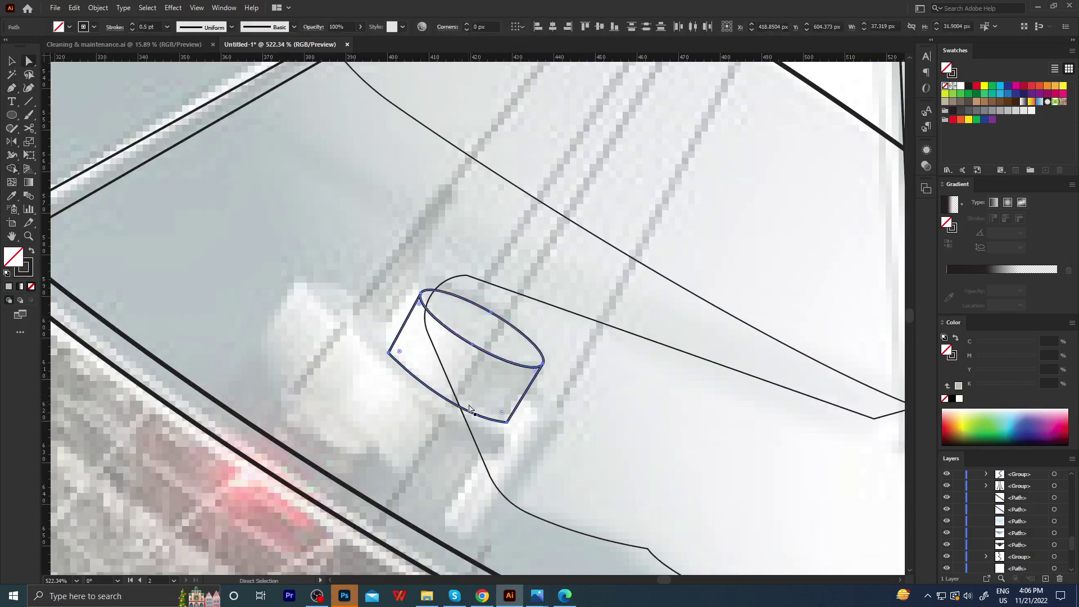
pyautogui.moveTo(504, 426); pyautogui.dragTo(505, 425)
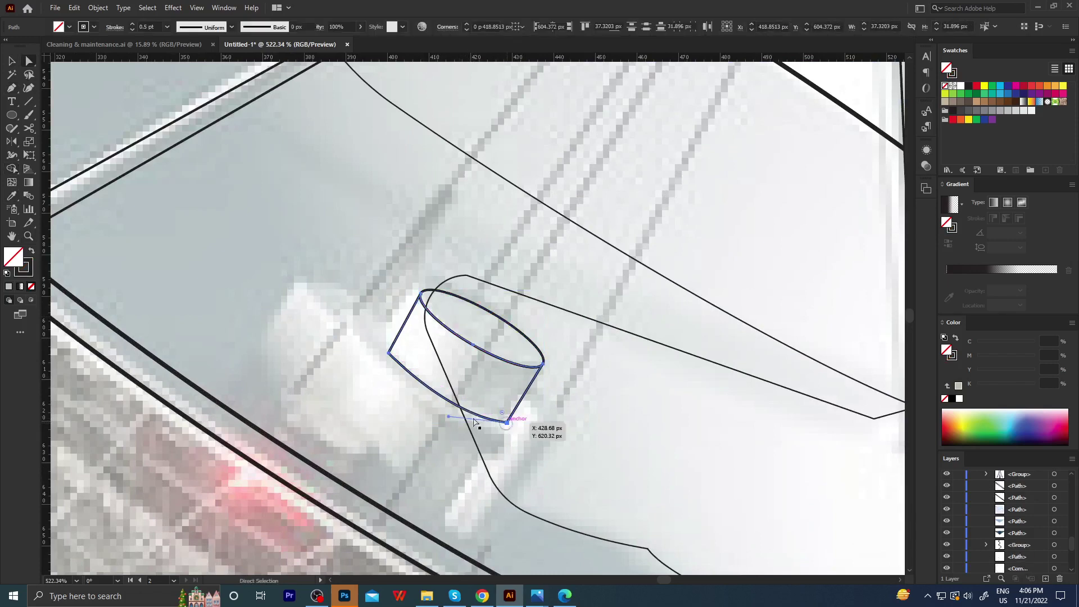
pyautogui.press('z')
pyautogui.keyDown('alt'); pyautogui.click(425, 408); pyautogui.keyUp('alt')
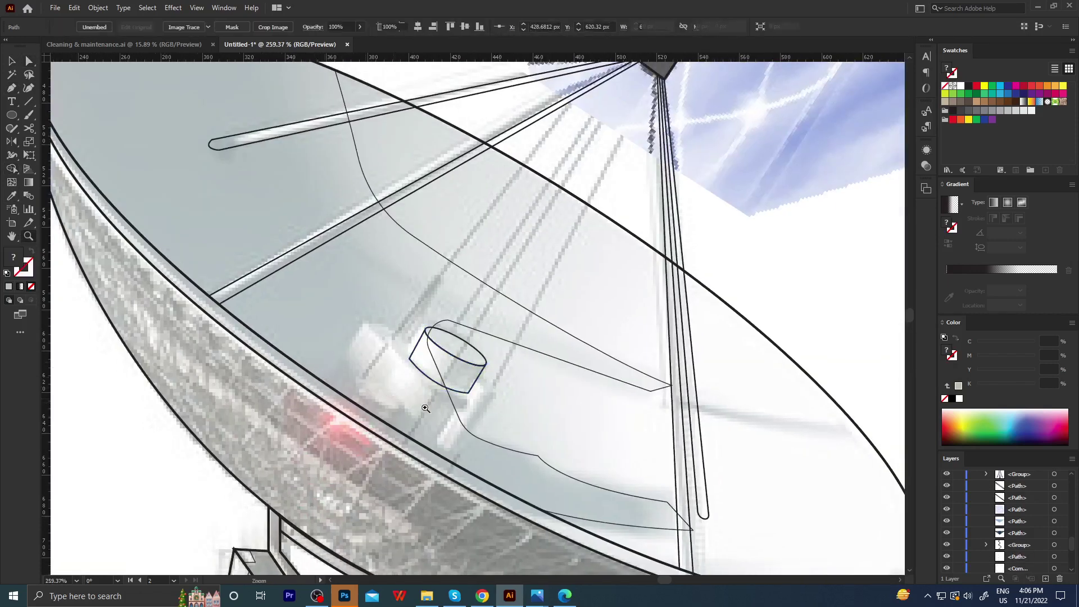
pyautogui.moveTo(425, 408); pyautogui.dragTo(461, 351)
# Duplicate the top ellipse to the cylinder's base, shrink it, rotate it about 7.8° and flatten it.
pyautogui.press('m')
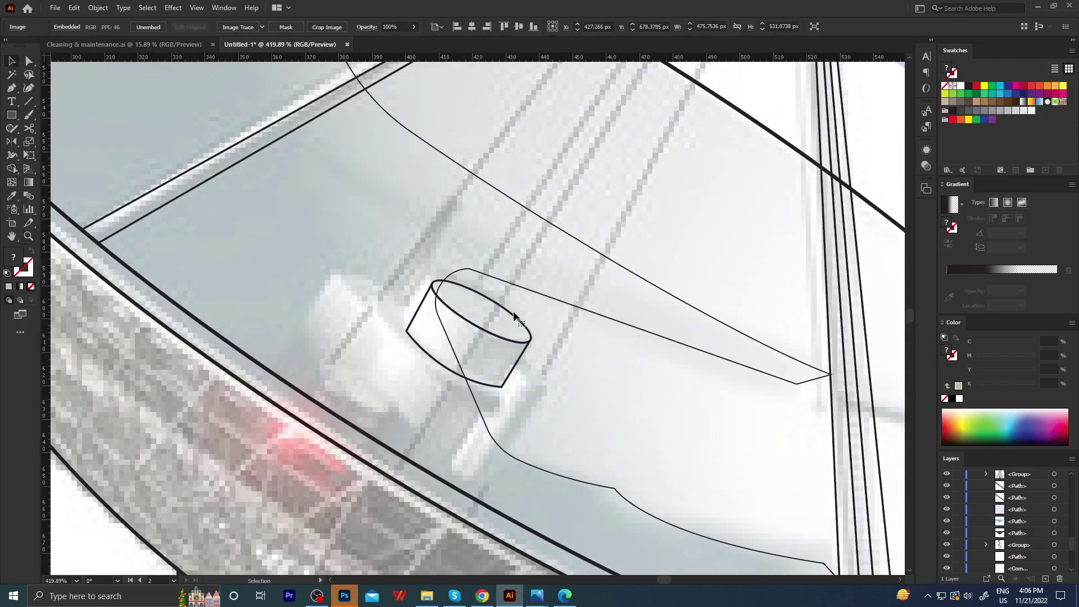
pyautogui.moveTo(512, 316)
pyautogui.mouseDown()
pyautogui.moveTo(497, 380)
pyautogui.moveTo(510, 396)
pyautogui.mouseUp()
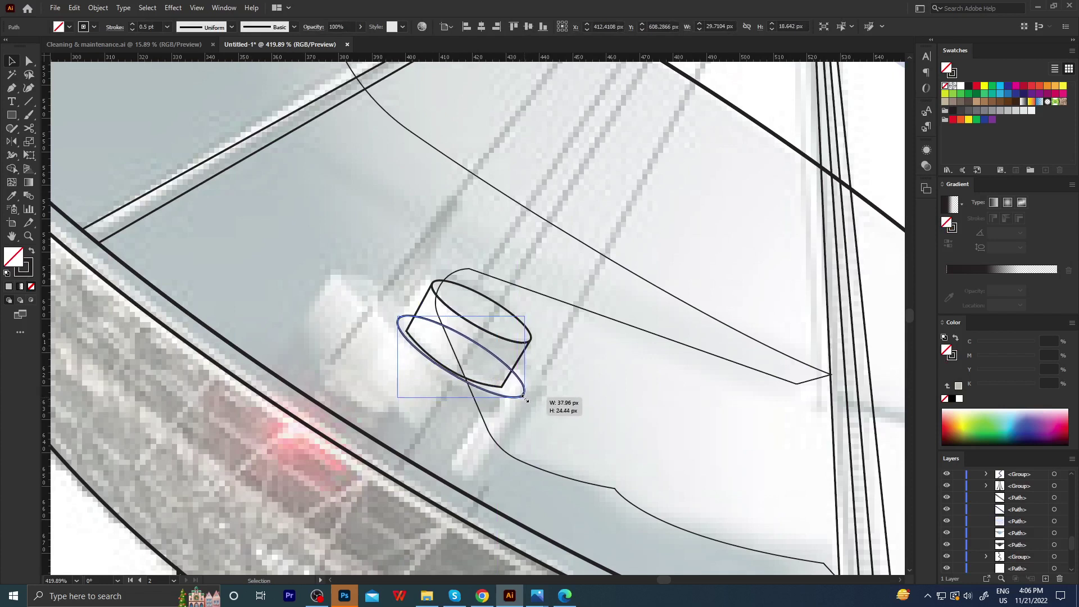
pyautogui.moveTo(527, 403); pyautogui.dragTo(523, 397)
pyautogui.click(491, 392)
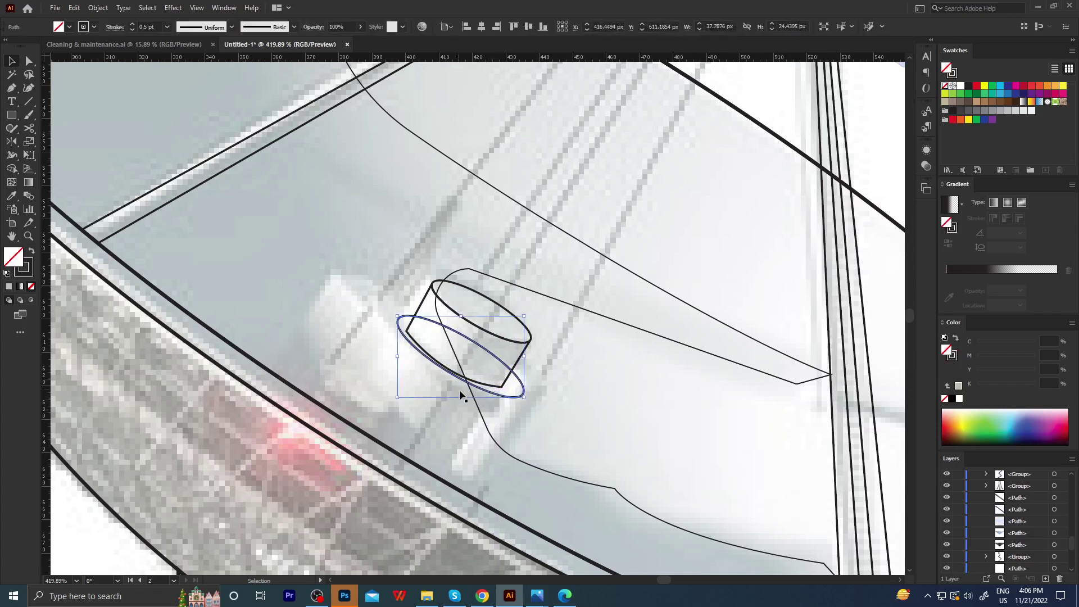
pyautogui.moveTo(528, 405); pyautogui.dragTo(534, 398)
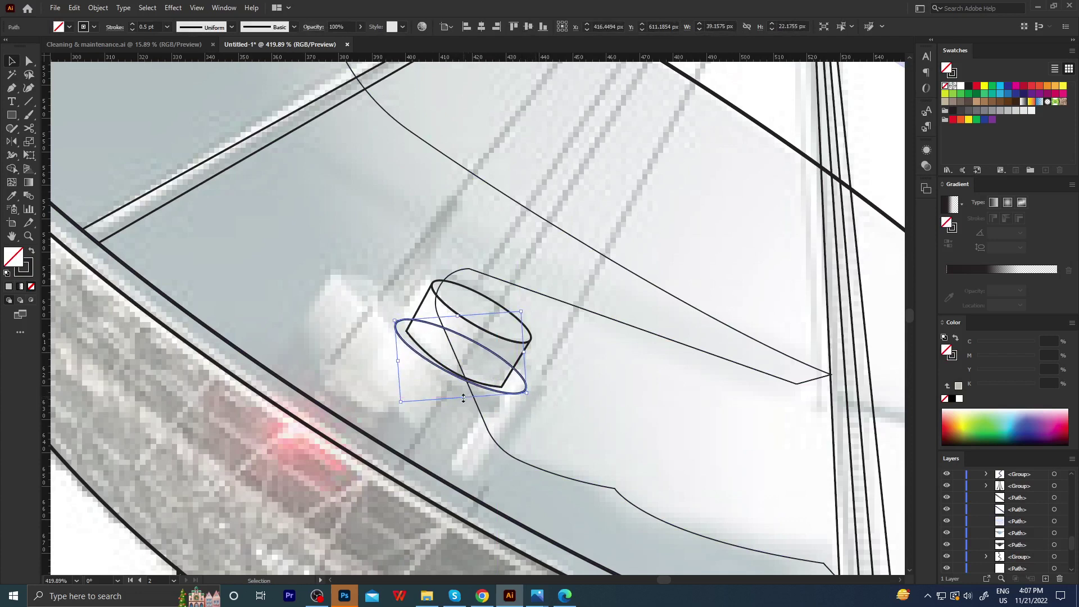
pyautogui.moveTo(463, 397); pyautogui.dragTo(462, 401)
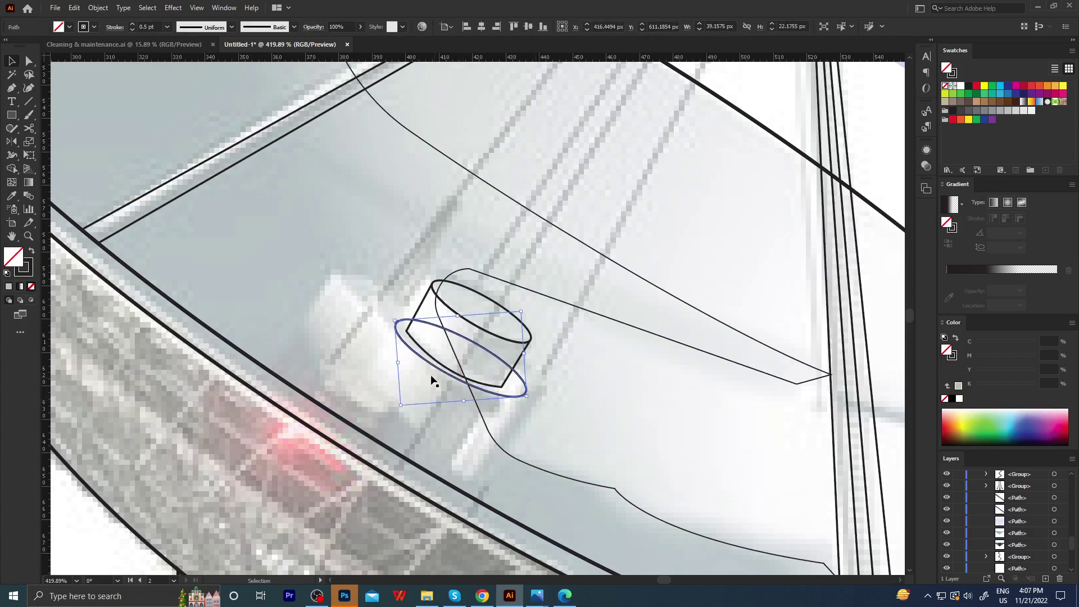
# Nudge the lower ellipse's bottom anchor down and start a line from its lower-right point.
pyautogui.press('a')
pyautogui.click(452, 379)
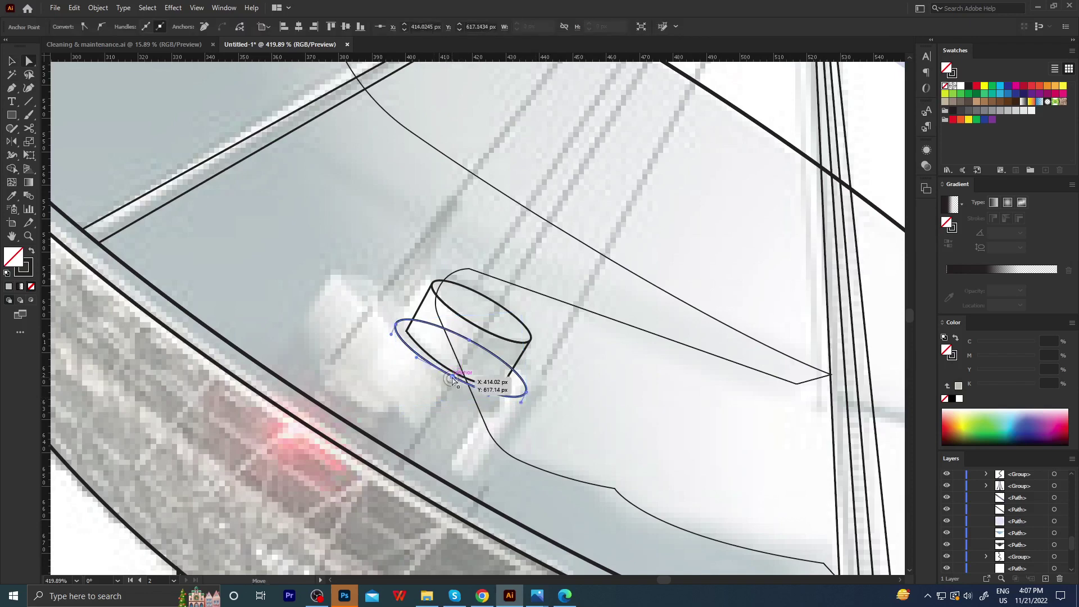
pyautogui.moveTo(453, 379); pyautogui.dragTo(450, 383)
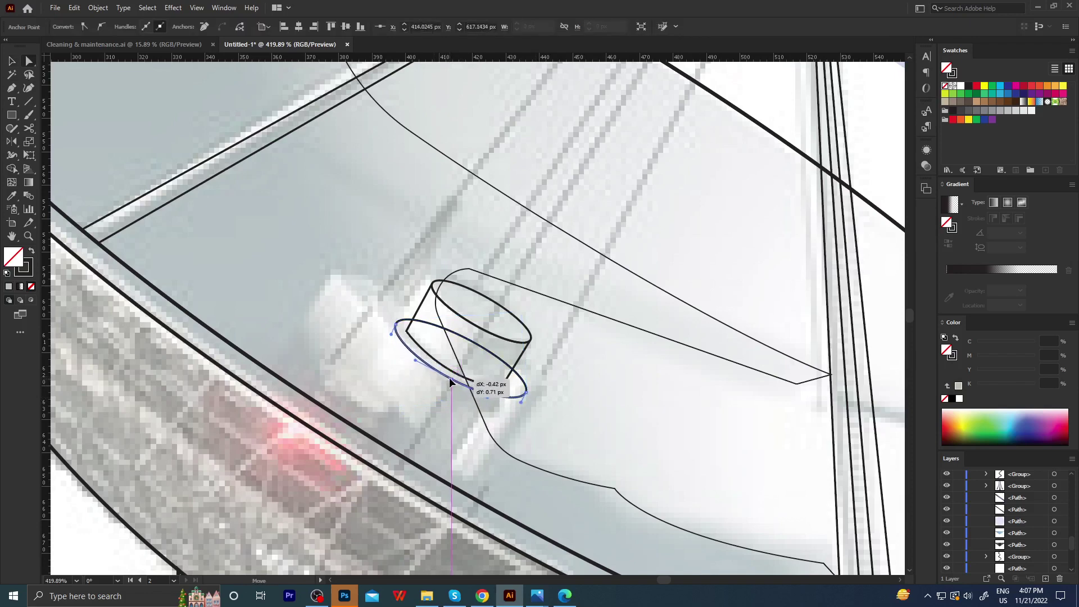
pyautogui.press('z')
pyautogui.click(444, 382)
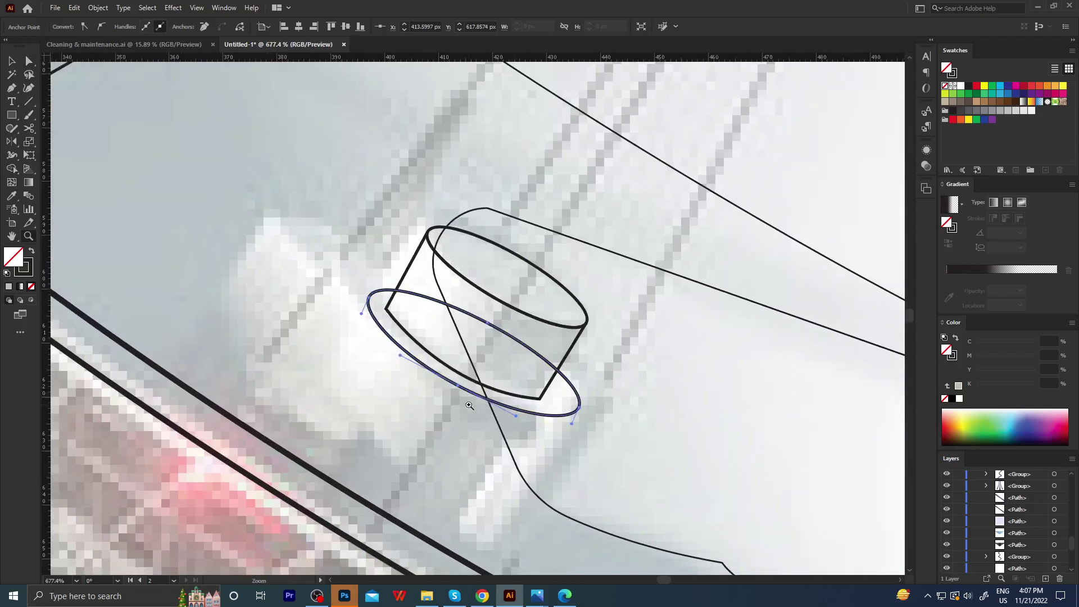
pyautogui.keyDown('ctrl'); pyautogui.click(469, 405); pyautogui.keyUp('ctrl')
pyautogui.moveTo(469, 405)
pyautogui.mouseDown()
pyautogui.moveTo(428, 388)
pyautogui.moveTo(479, 381)
pyautogui.mouseUp()
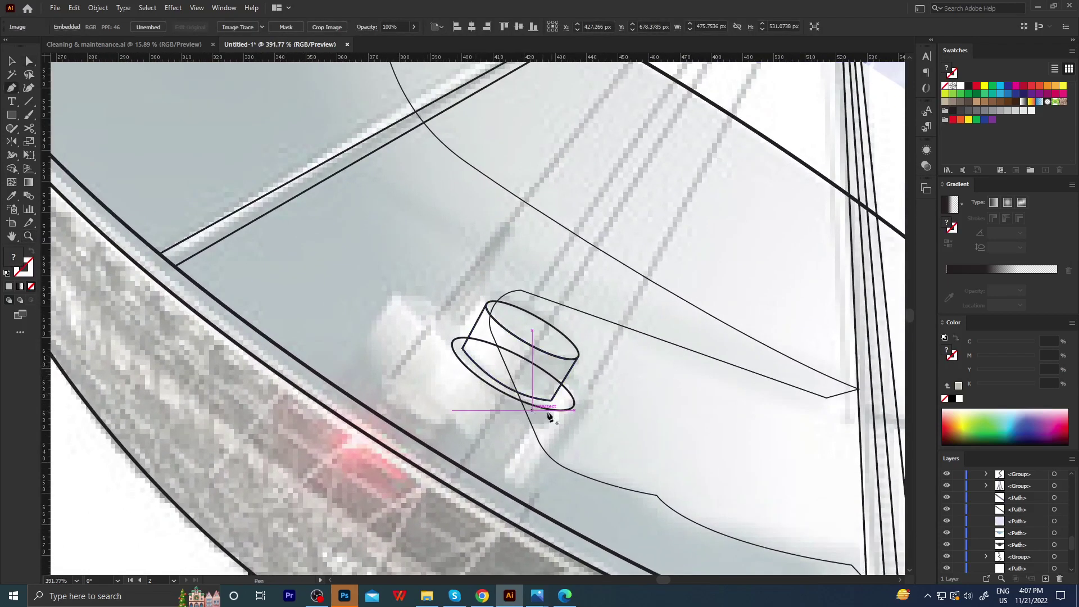
pyautogui.click(574, 408)
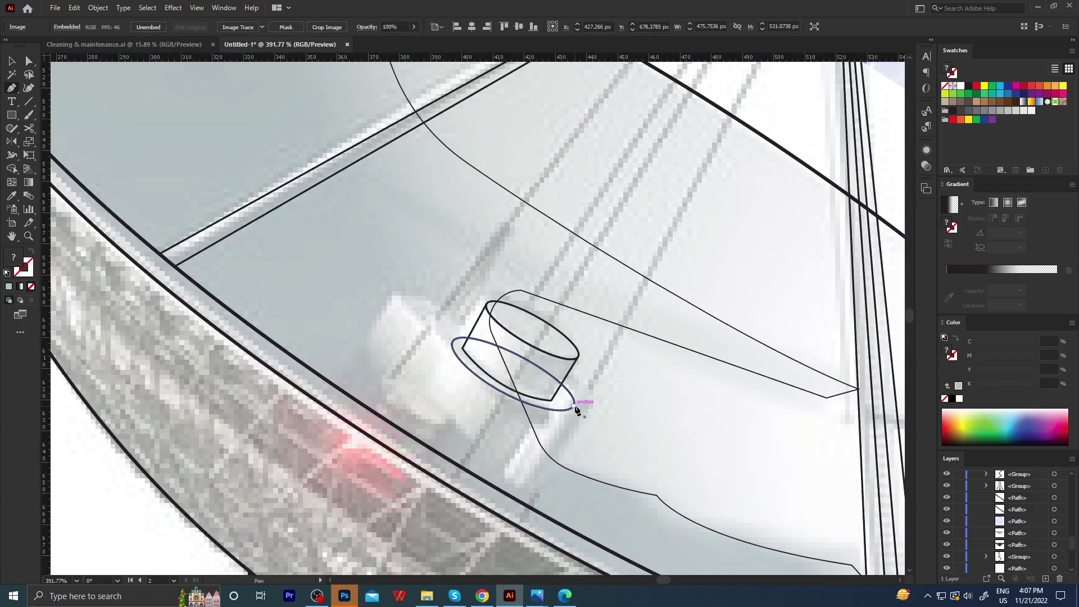
# End the side line at the dish rim and curve the path along the rim back to the ellipse's left side.
pyautogui.click(522, 502)
pyautogui.scroll(-5, 494, 472)
pyautogui.scroll(3, 477, 449)
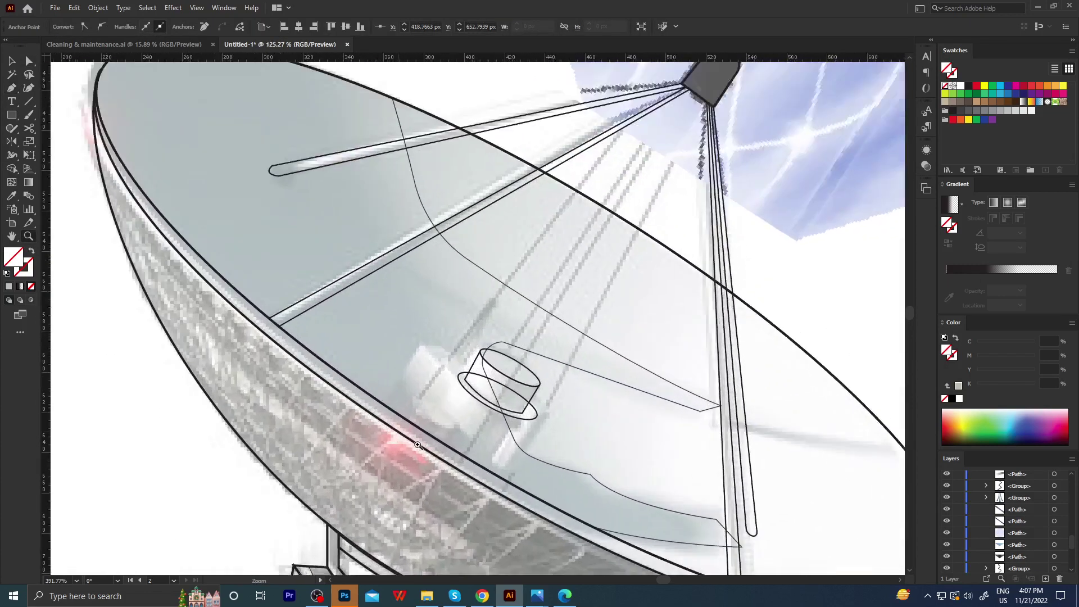
pyautogui.scroll(2, 468, 441)
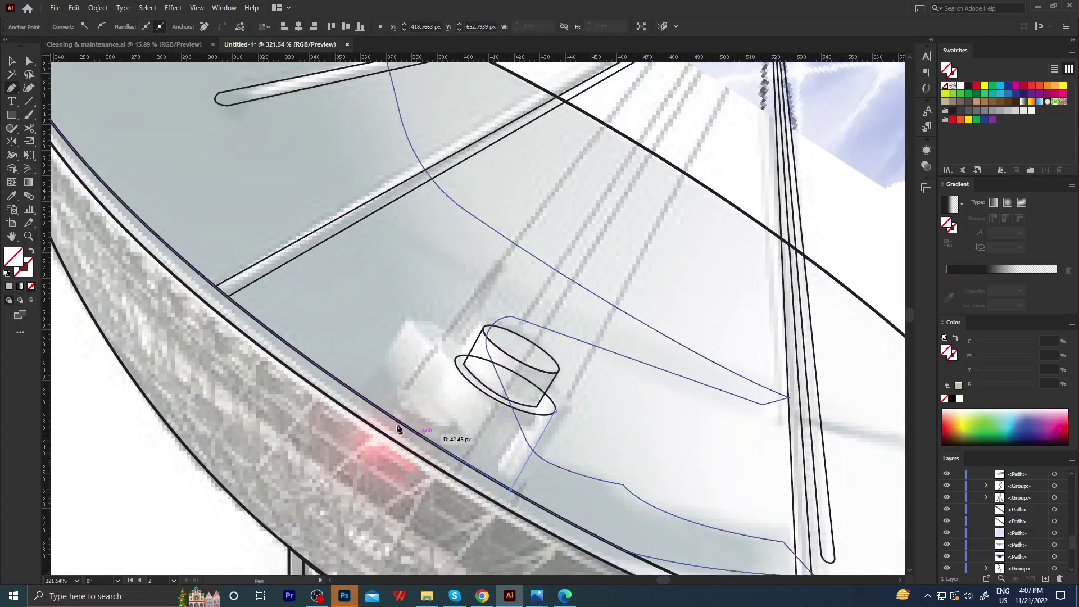
pyautogui.moveTo(383, 412); pyautogui.dragTo(345, 381)
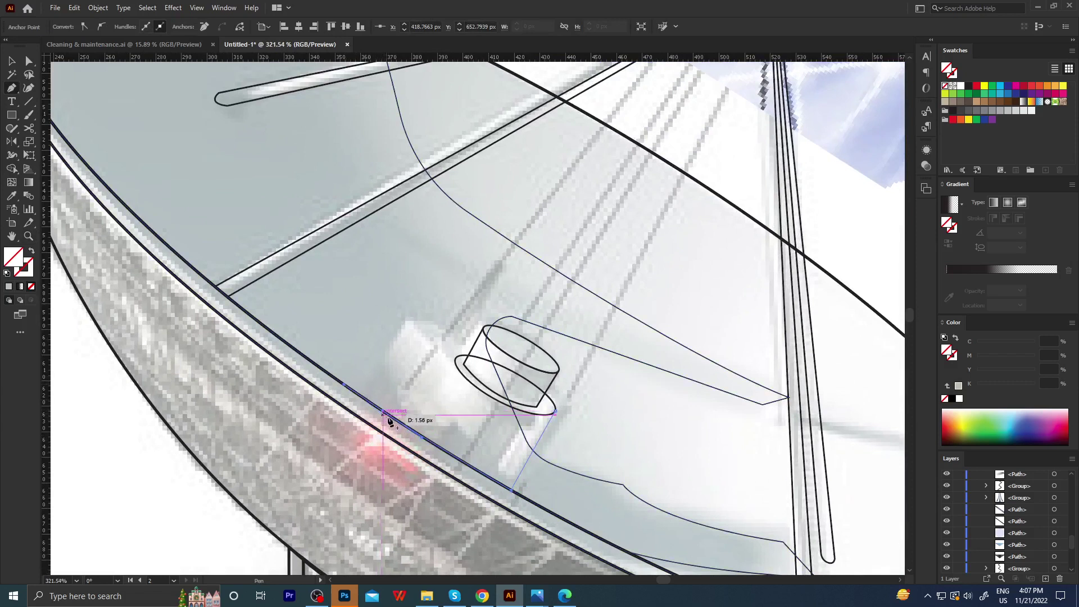
pyautogui.moveTo(384, 413); pyautogui.dragTo(415, 430)
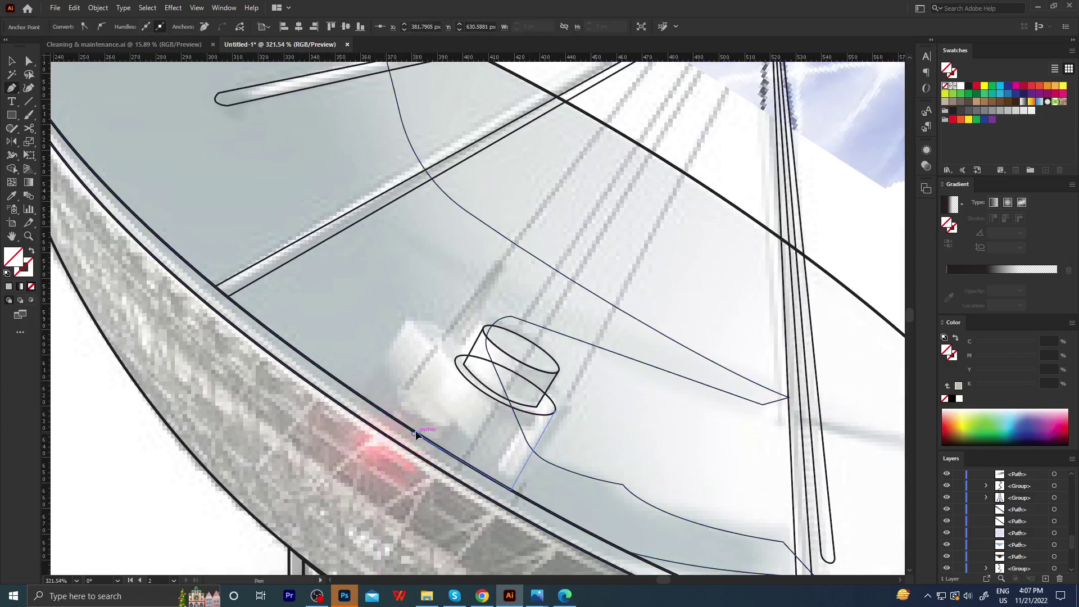
pyautogui.click(455, 358)
pyautogui.moveTo(555, 410); pyautogui.dragTo(615, 405)
pyautogui.scroll(2, 481, 392)
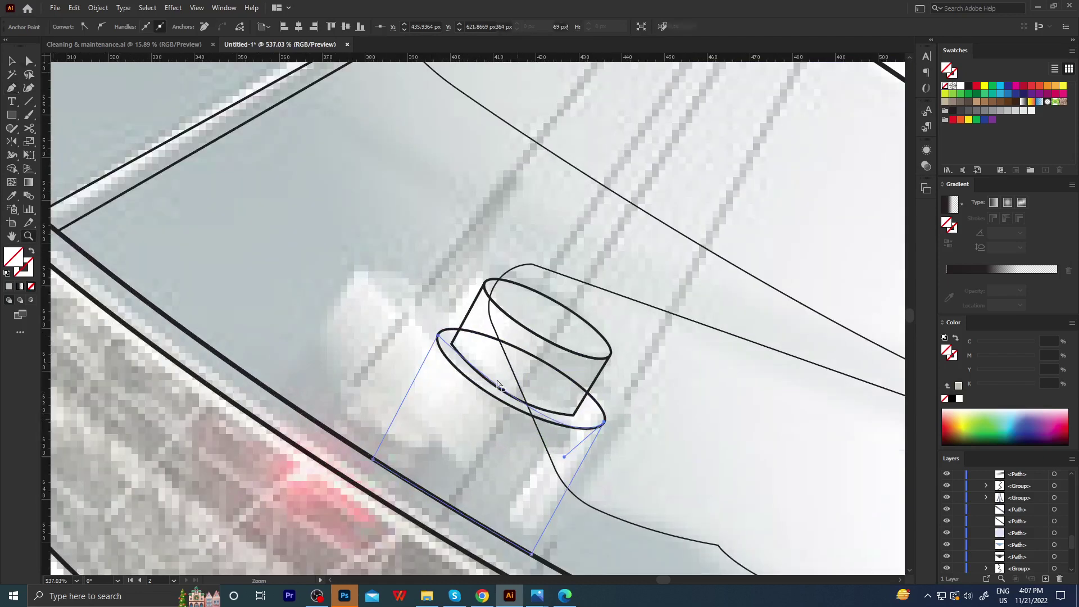
# Reshape the ellipse's lower and upper curves with Direct Selection and check the result.
pyautogui.press('a')
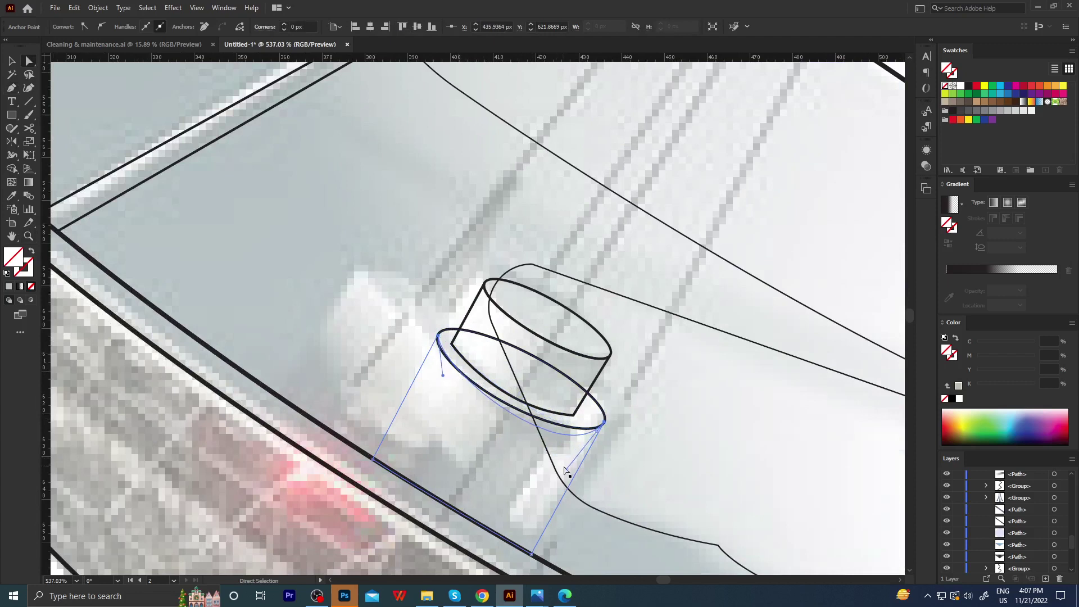
pyautogui.moveTo(566, 470); pyautogui.dragTo(571, 451)
pyautogui.moveTo(442, 375); pyautogui.dragTo(437, 376)
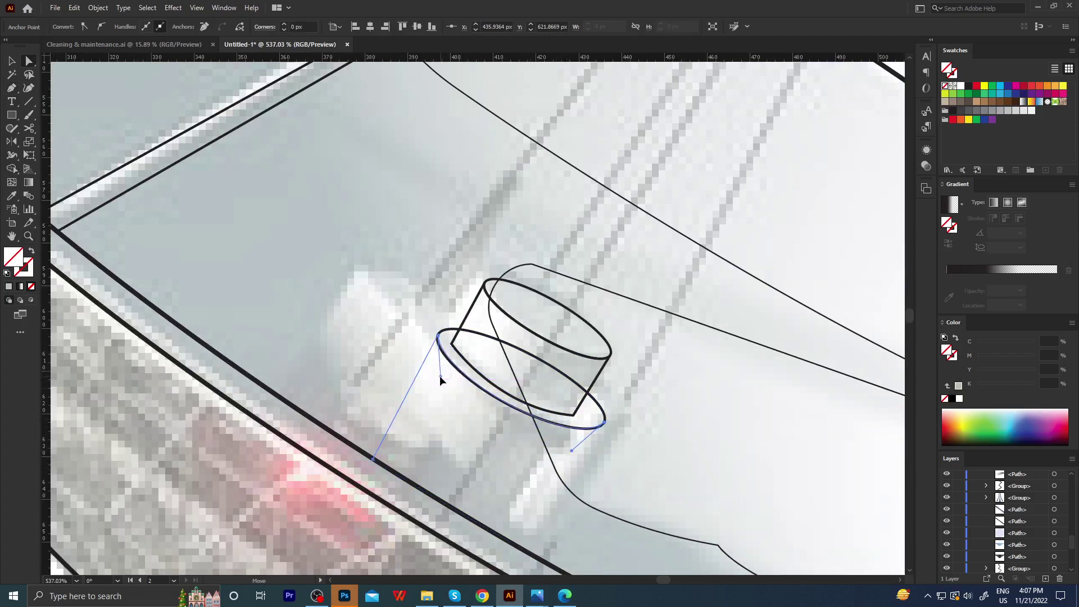
pyautogui.press('i')
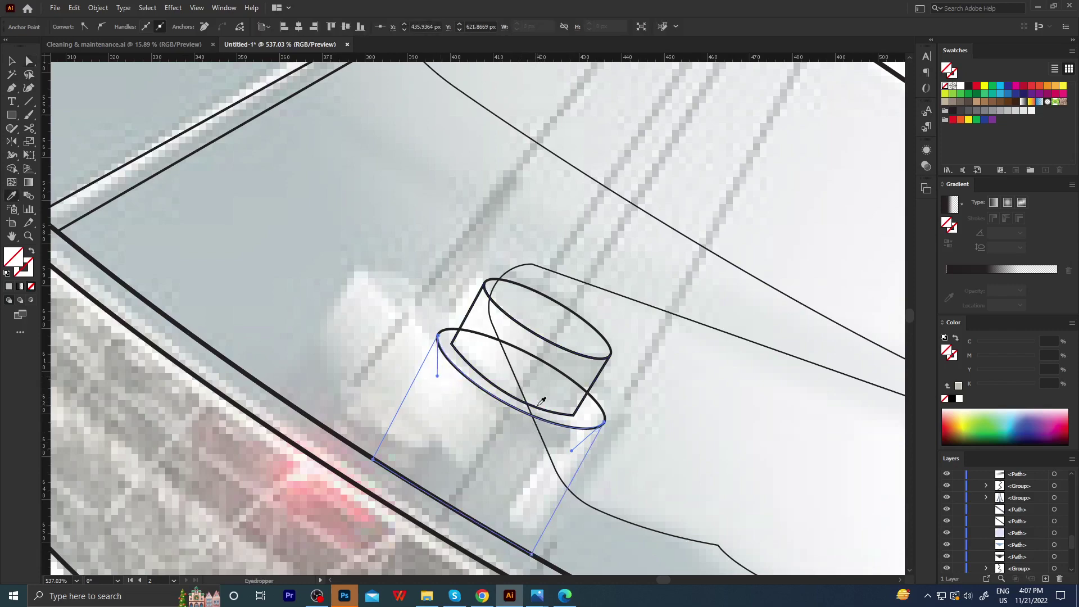
pyautogui.click(616, 385)
pyautogui.press('z')
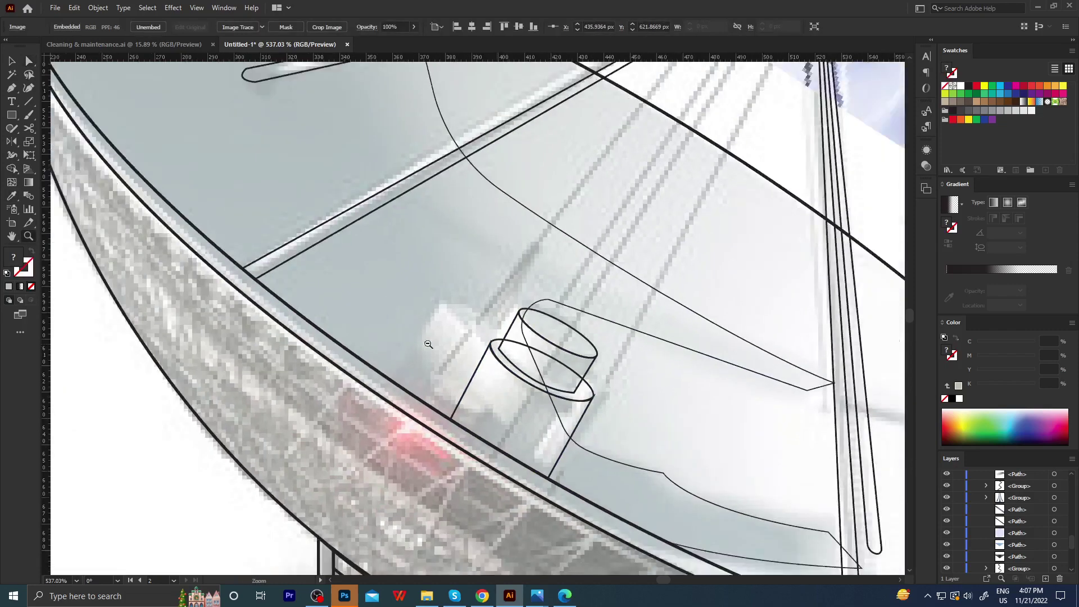
pyautogui.scroll(-5, 428, 344)
pyautogui.scroll(5, 480, 430)
pyautogui.scroll(3, 518, 396)
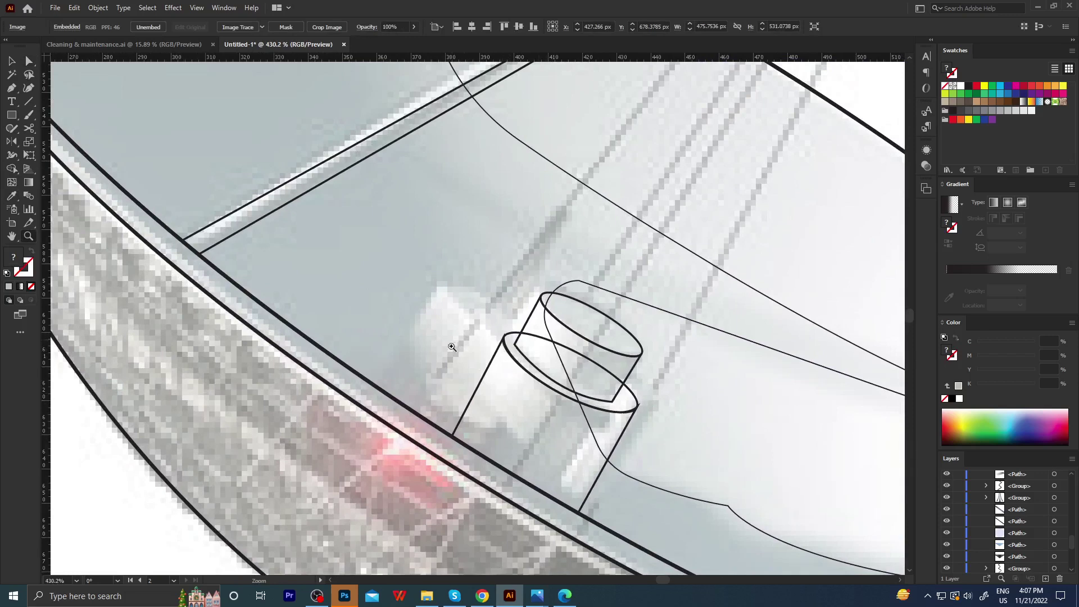
pyautogui.click(504, 336)
pyautogui.scroll(-2, 456, 305)
pyautogui.scroll(-3, 456, 305)
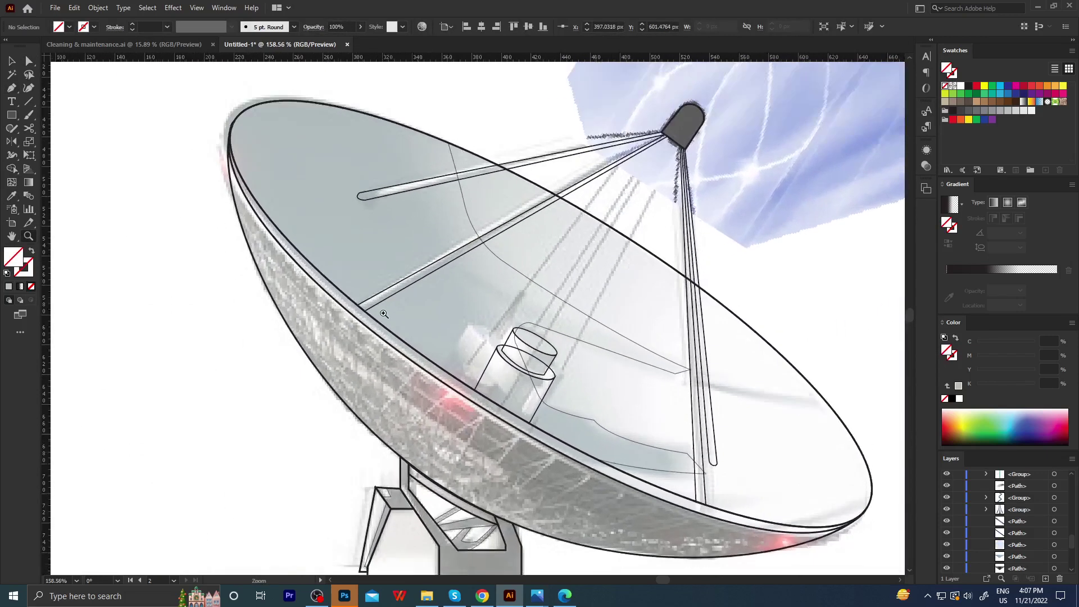
pyautogui.scroll(5, 481, 373)
# Round the cylinder body's top, make it taller, rotate it and move it under the horn.
pyautogui.press('a')
pyautogui.click(482, 381)
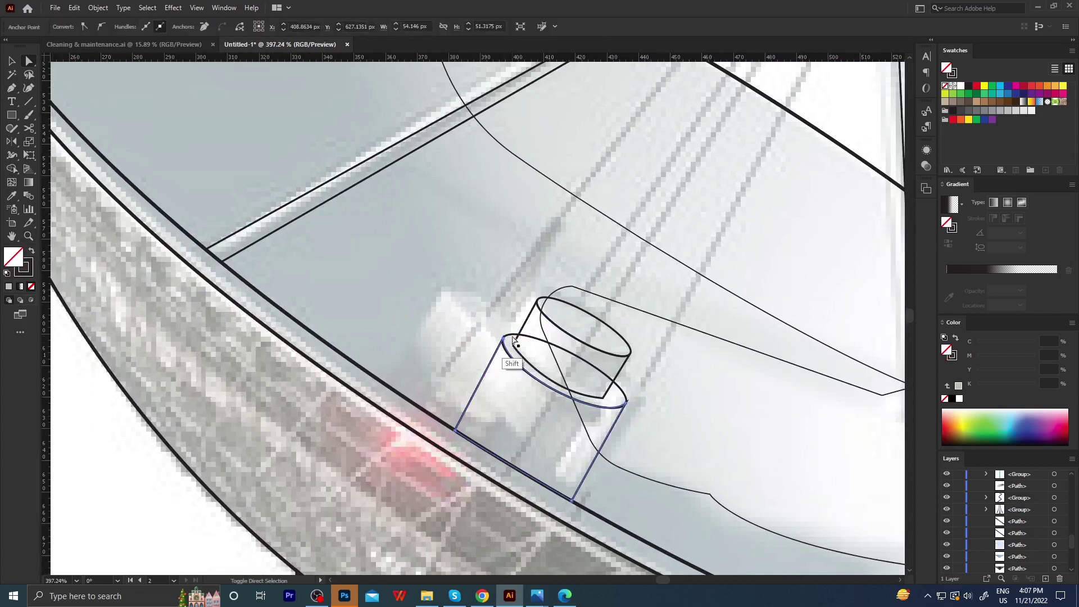
pyautogui.moveTo(513, 339); pyautogui.dragTo(511, 337)
pyautogui.press('v')
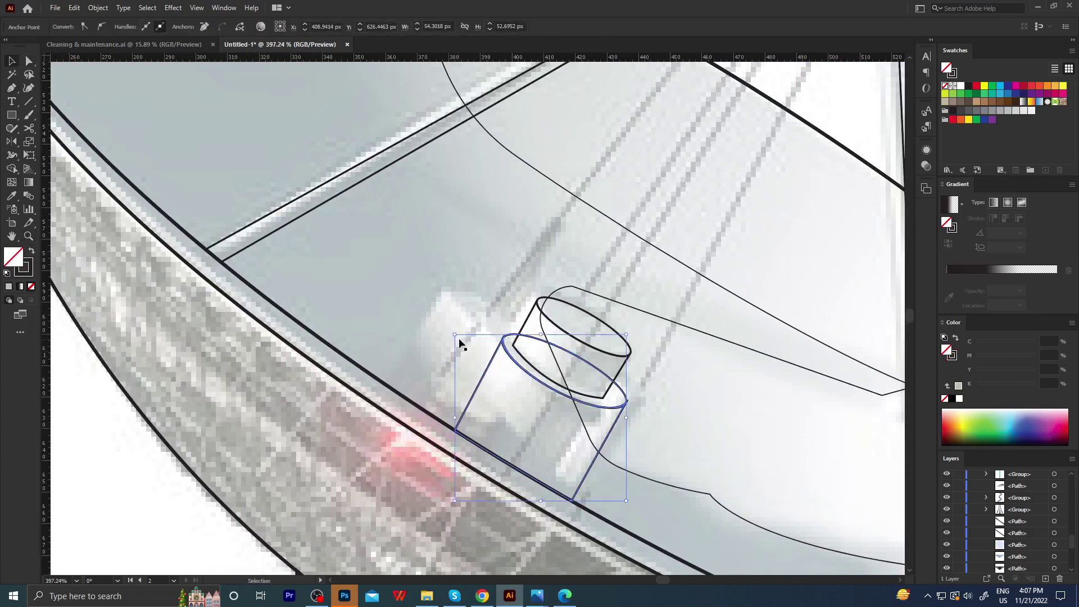
pyautogui.moveTo(630, 506); pyautogui.dragTo(513, 497)
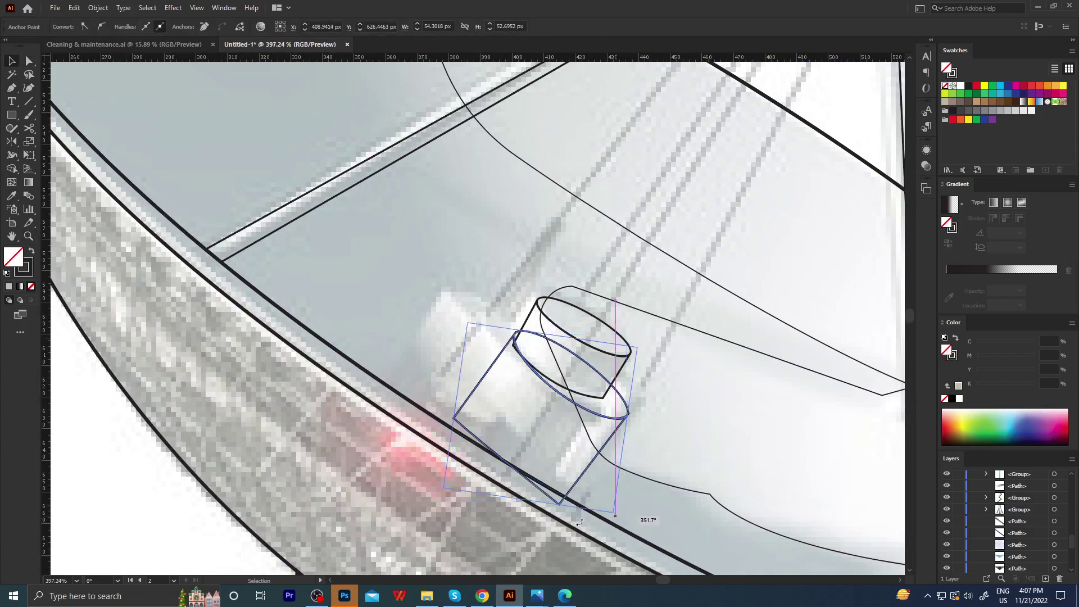
pyautogui.press('Escape')
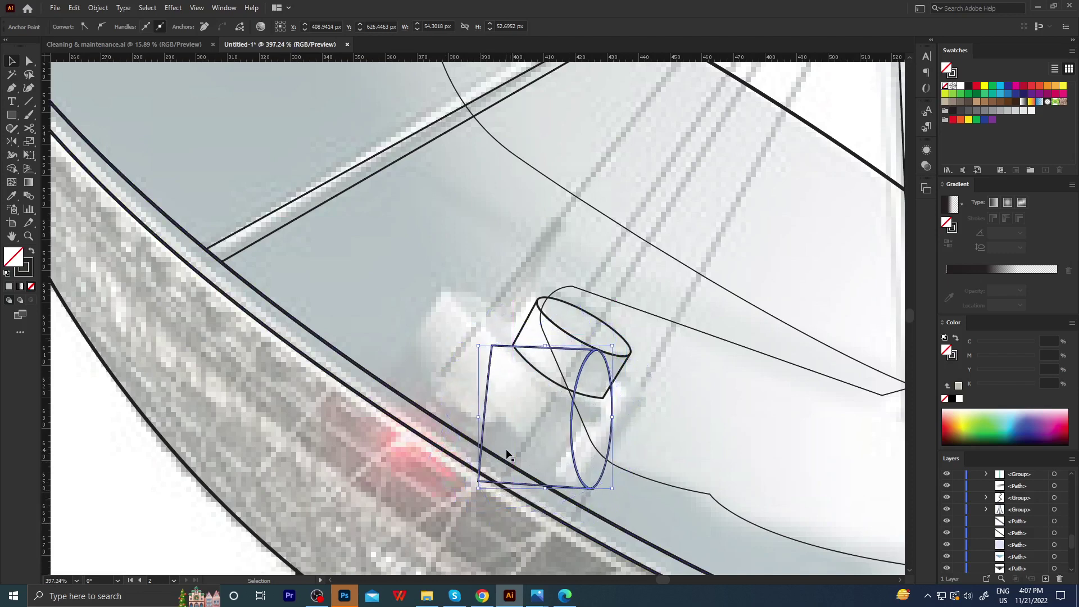
pyautogui.moveTo(545, 346); pyautogui.dragTo(546, 313)
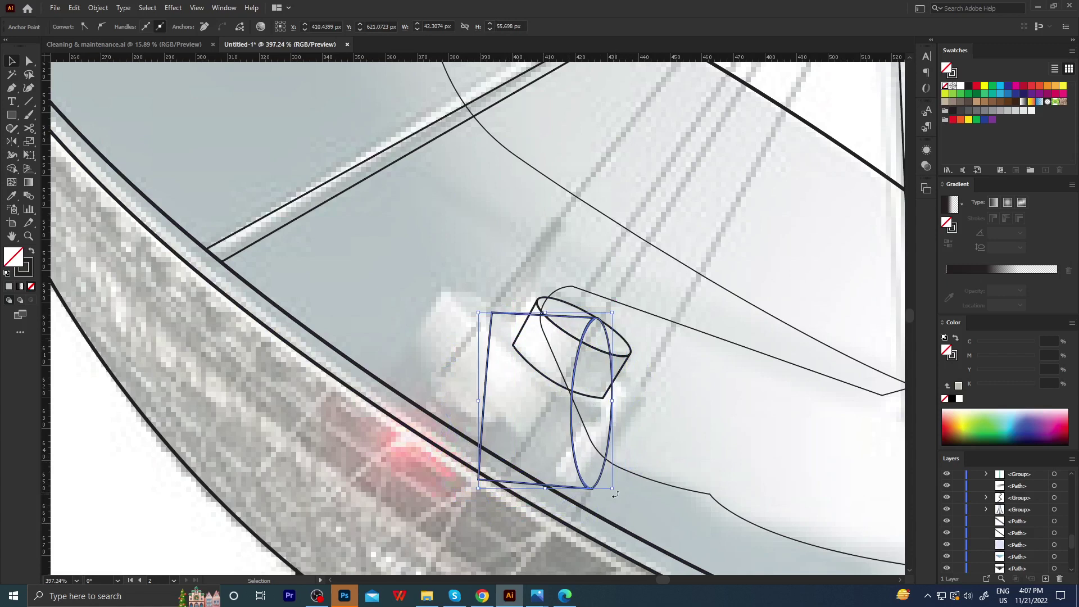
pyautogui.moveTo(615, 493); pyautogui.dragTo(645, 383)
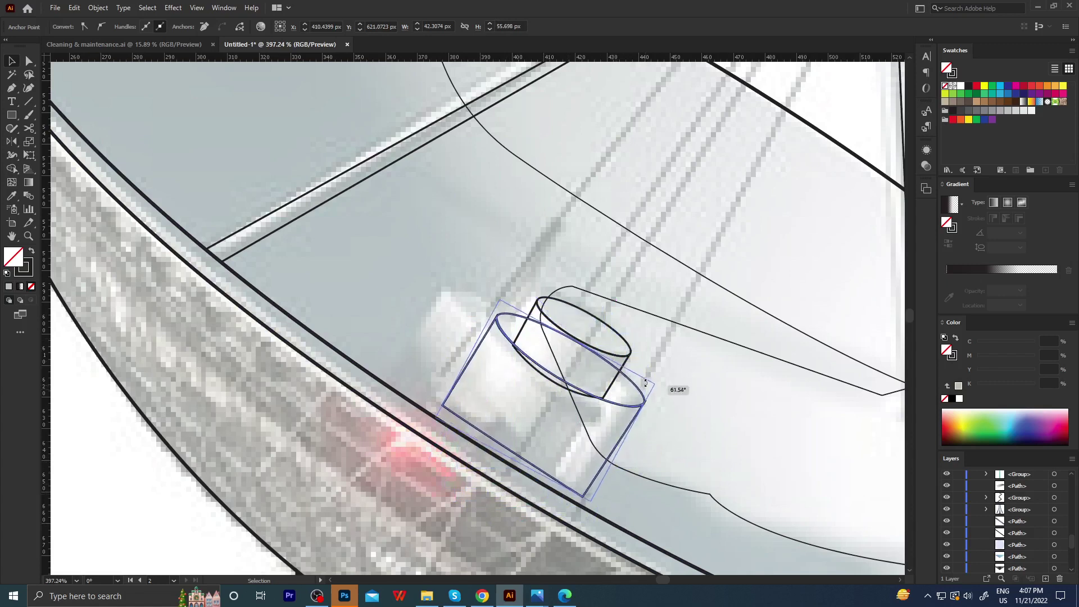
pyautogui.press('Escape')
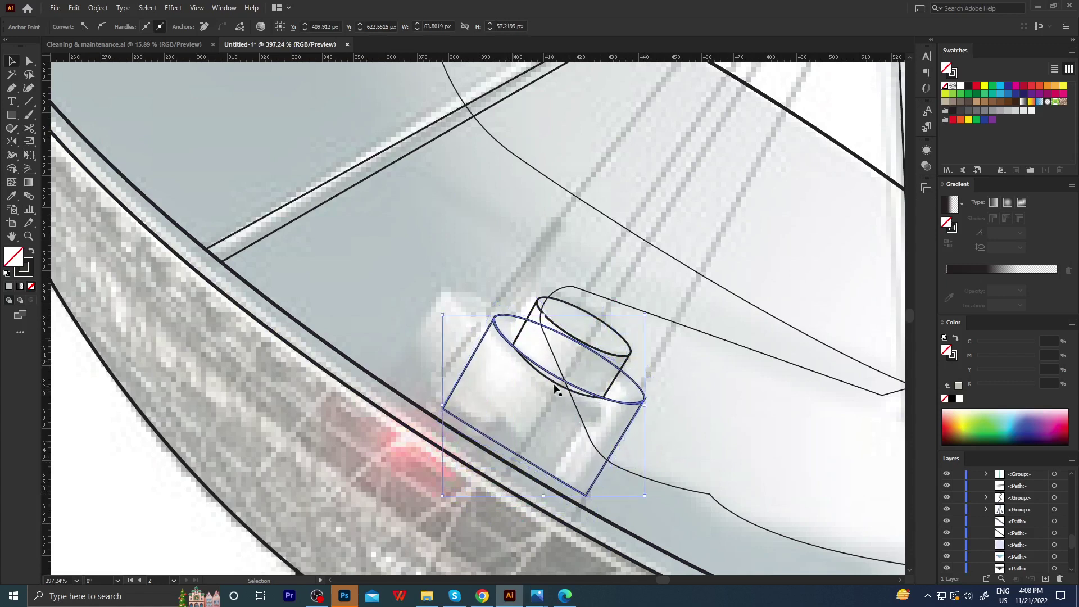
pyautogui.moveTo(562, 384)
pyautogui.mouseDown()
pyautogui.moveTo(591, 397)
pyautogui.moveTo(602, 371)
pyautogui.mouseUp()
# Fine-tune the front ellipse's right and lower-left curves to match the photo's cylinder.
pyautogui.press('a')
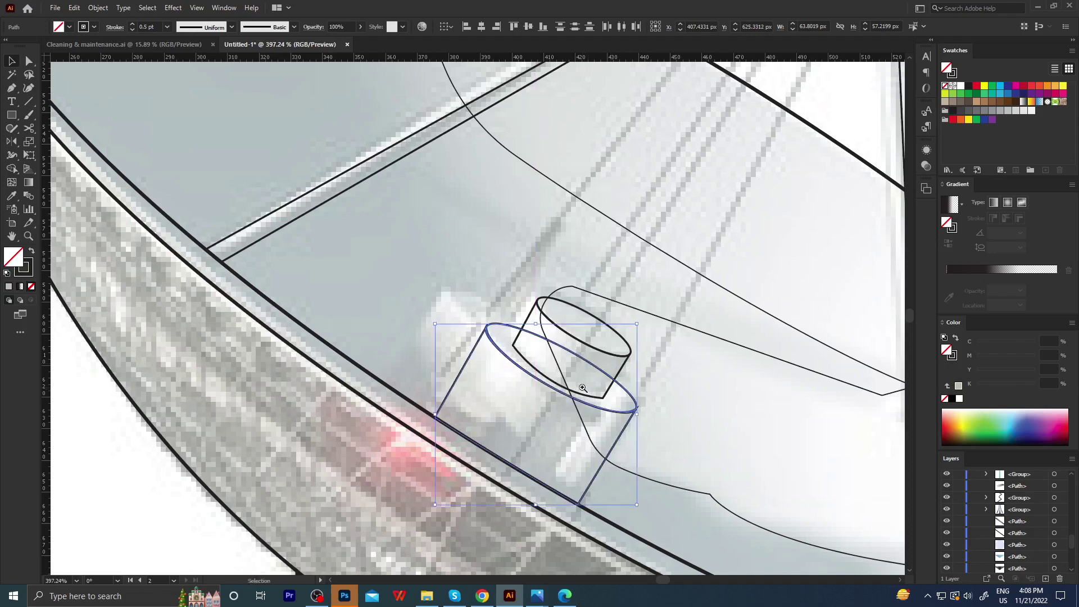
pyautogui.scroll(2, 602, 374)
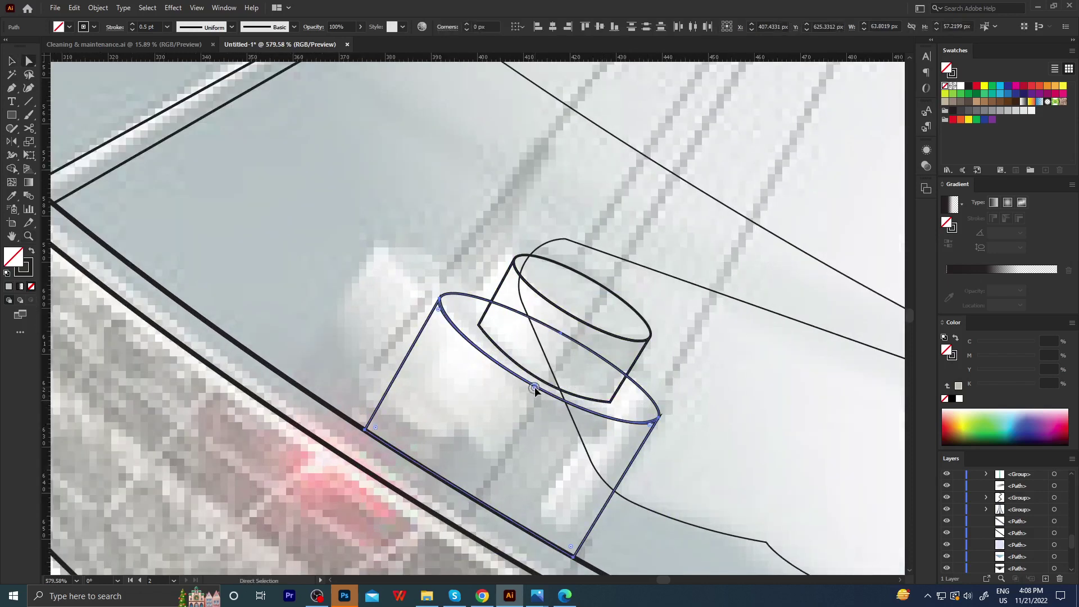
pyautogui.moveTo(535, 386); pyautogui.dragTo(535, 395)
pyautogui.click(530, 388)
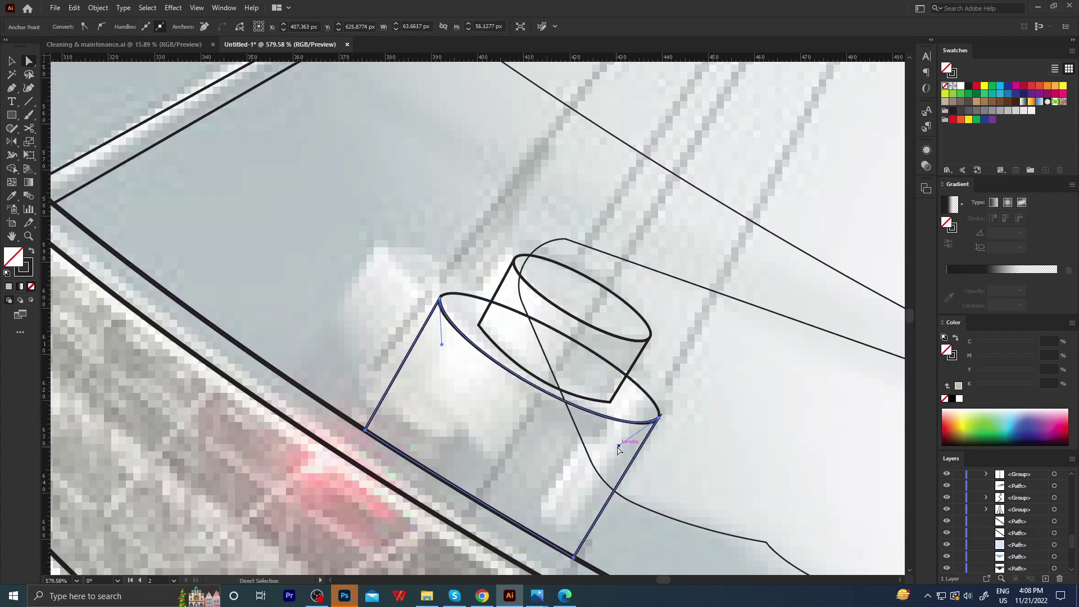
pyautogui.moveTo(618, 447); pyautogui.dragTo(607, 446)
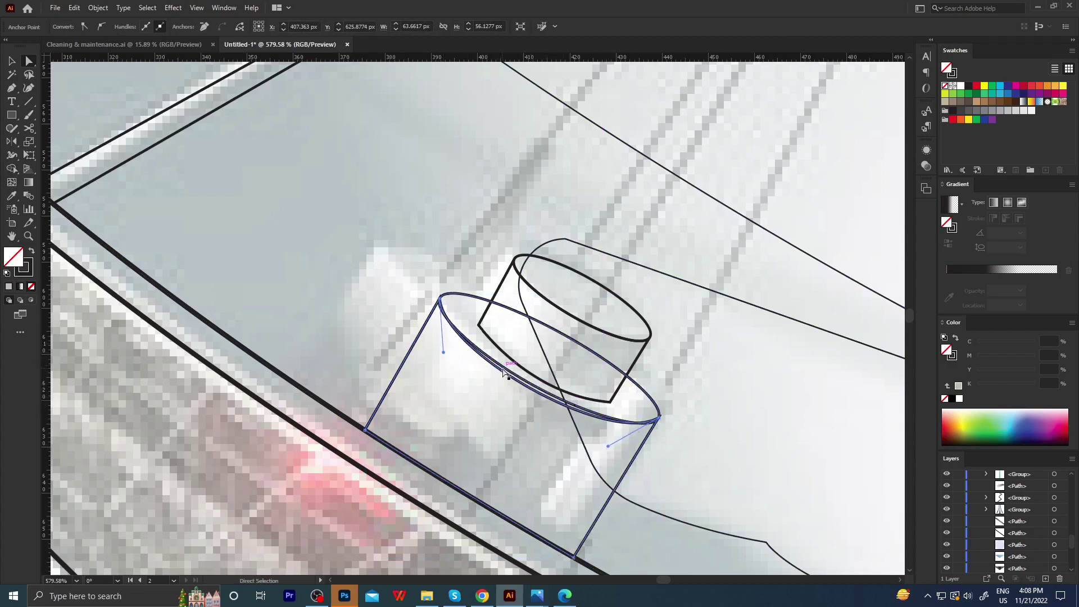
pyautogui.moveTo(442, 347); pyautogui.dragTo(473, 370)
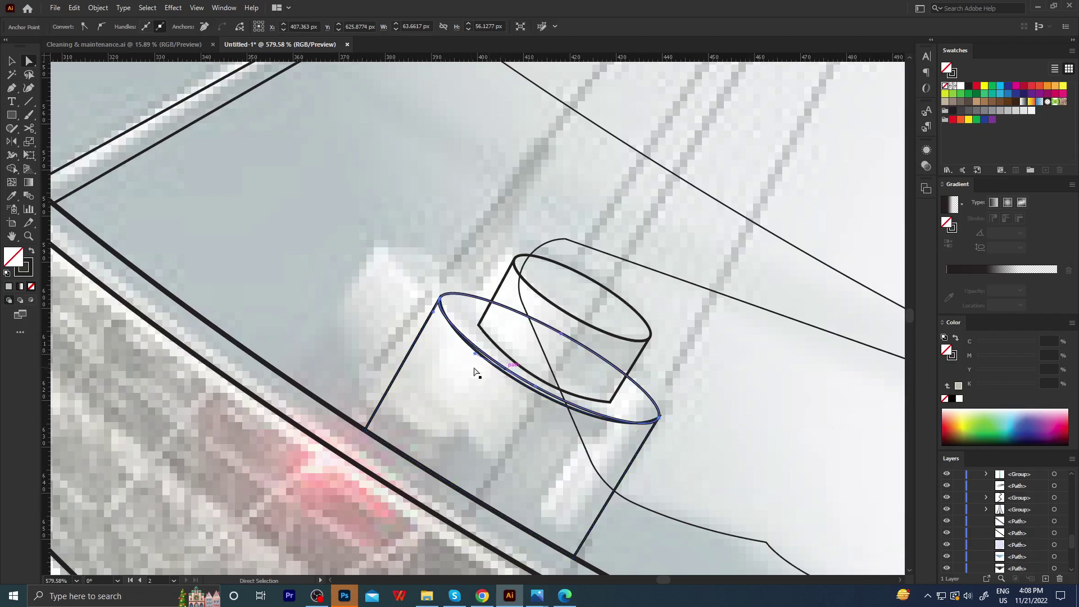
pyautogui.click(532, 389)
# Bend the smaller cylinder's lower curve upward and round its corners.
pyautogui.moveTo(466, 346); pyautogui.dragTo(574, 400)
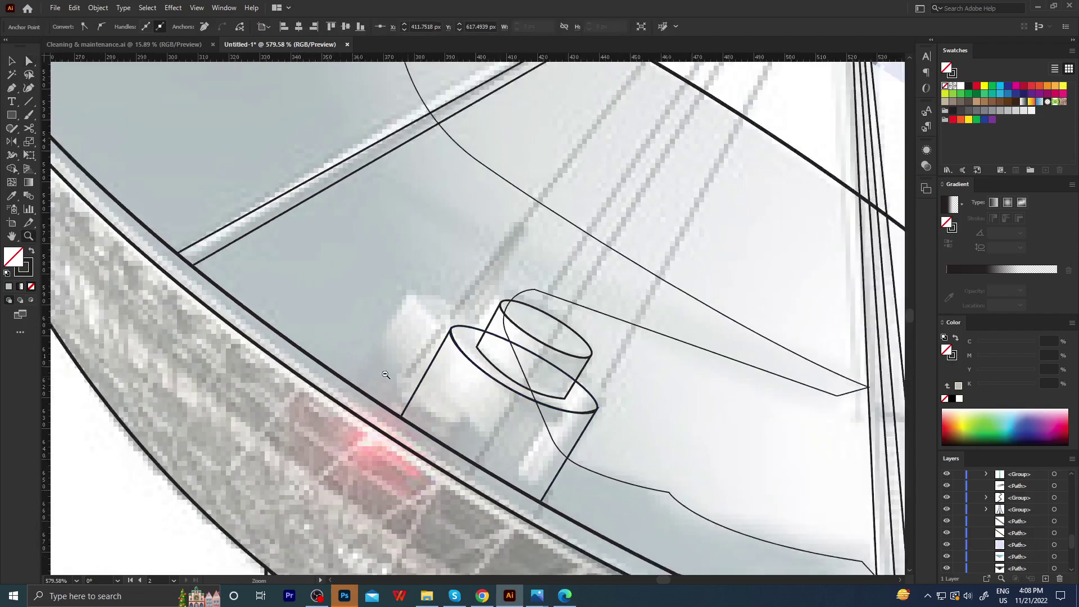
pyautogui.press('a')
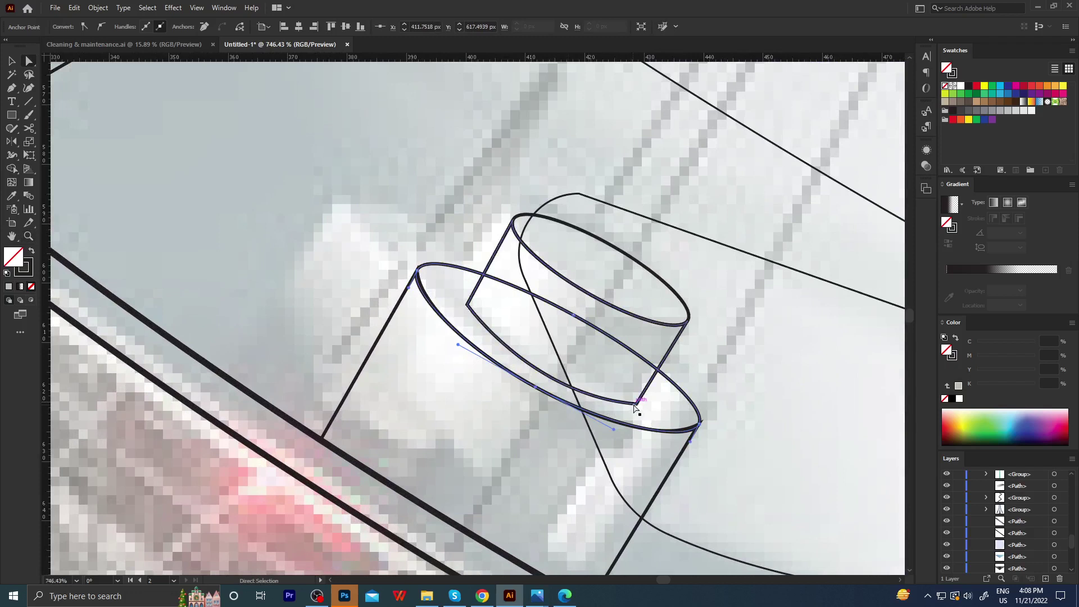
pyautogui.click(636, 403)
pyautogui.moveTo(531, 397); pyautogui.dragTo(537, 383)
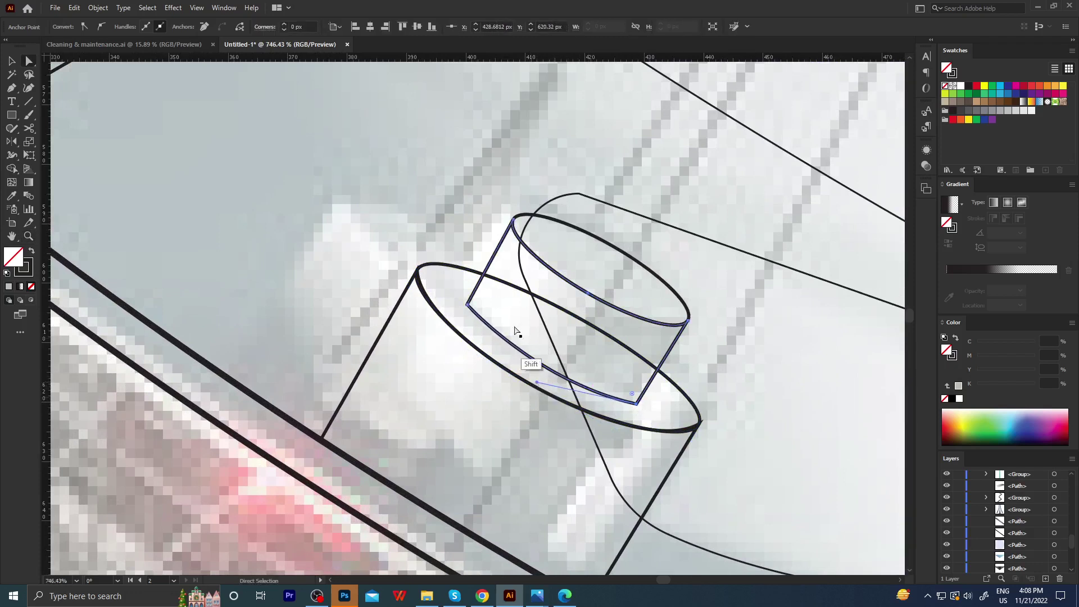
pyautogui.moveTo(476, 307); pyautogui.dragTo(588, 290)
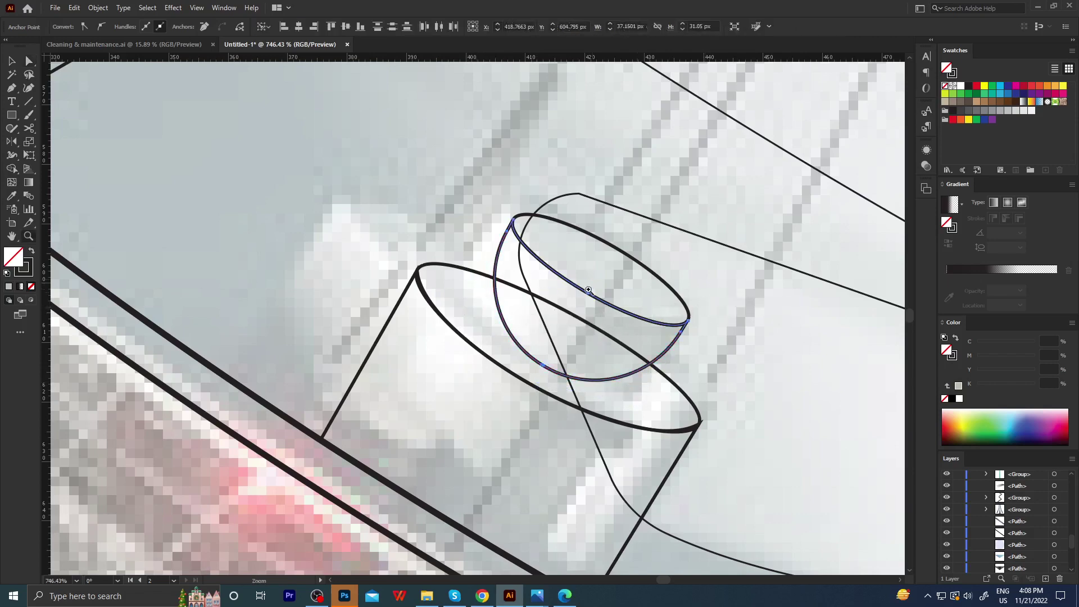
# Hide the grey reference photo so only the line art remains.
pyautogui.keyDown('alt'); pyautogui.scroll(-3, 514, 309); pyautogui.keyUp('alt')
pyautogui.keyDown('alt'); pyautogui.scroll(-3, 514, 309); pyautogui.keyUp('alt')
pyautogui.keyDown('alt'); pyautogui.scroll(-2, 514, 309); pyautogui.keyUp('alt')
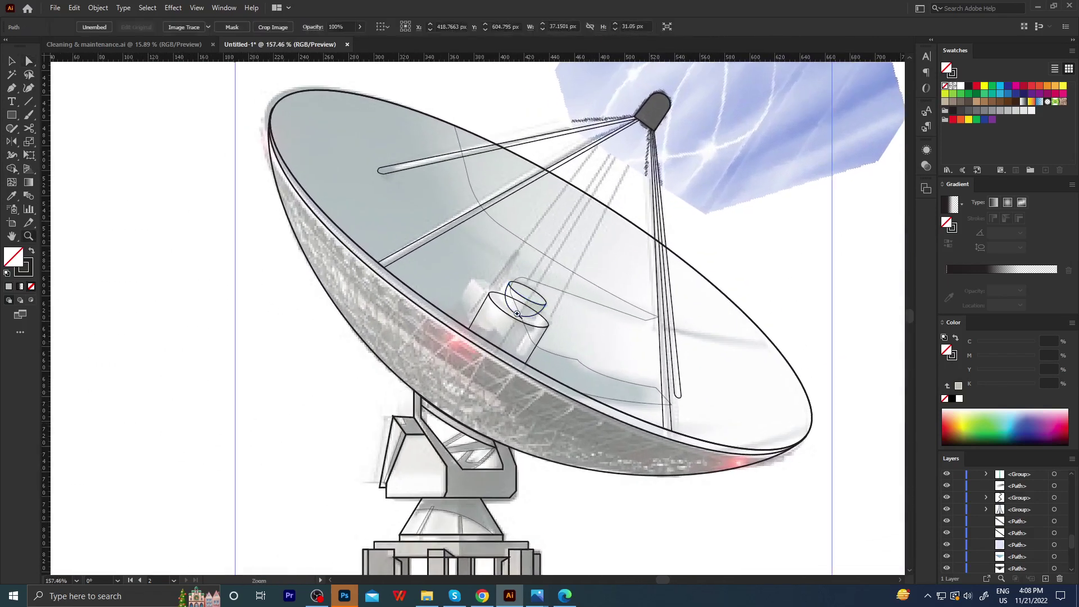
pyautogui.keyDown('alt'); pyautogui.scroll(2, 517, 313); pyautogui.keyUp('alt')
pyautogui.scroll(-2, 565, 360)
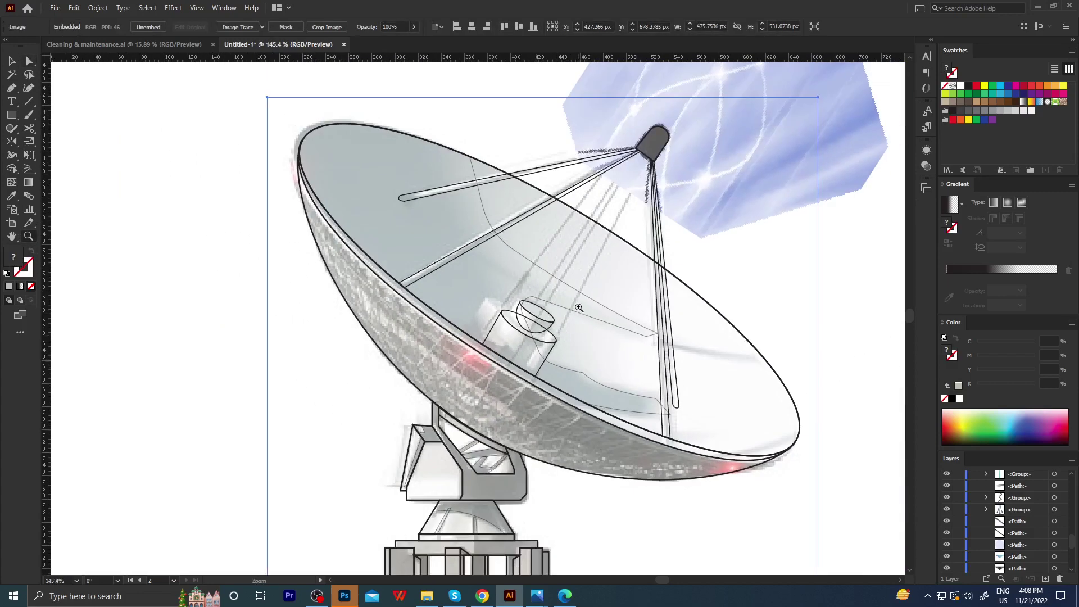
pyautogui.moveTo(579, 307); pyautogui.dragTo(555, 323)
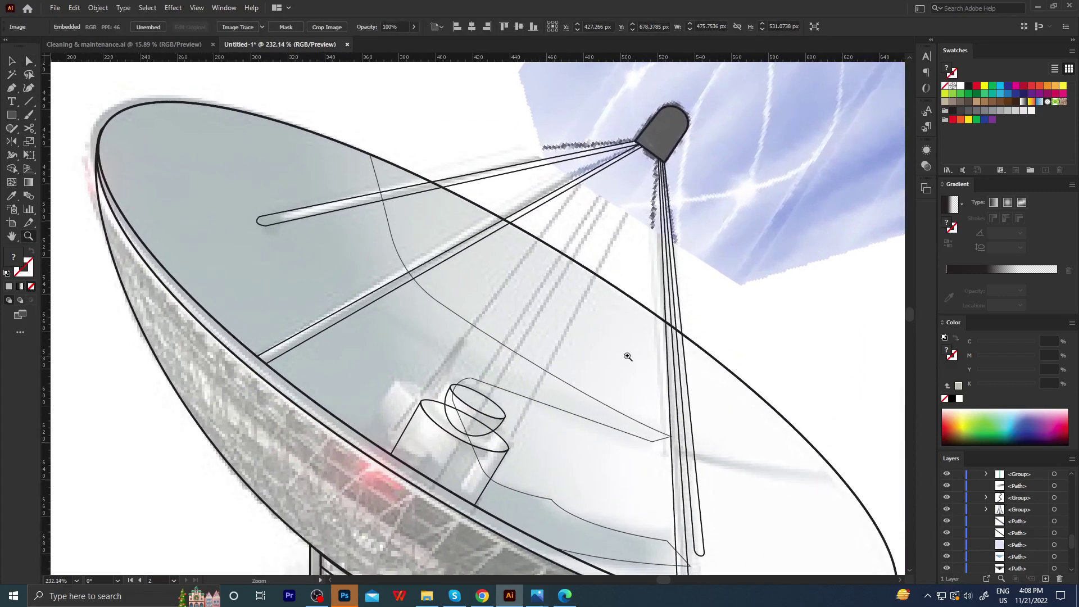
pyautogui.scroll(2, 509, 410)
pyautogui.press('v')
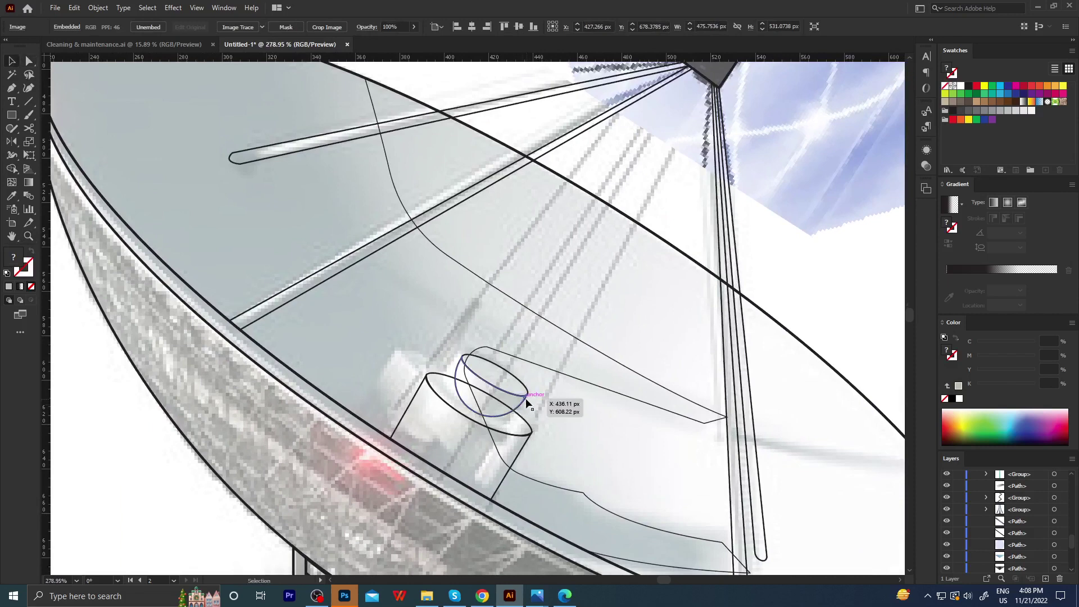
pyautogui.press('Delete')
# Select the feed horn cylinder group and tilt it slightly.
pyautogui.press('z')
pyautogui.scroll(-3, 565, 370)
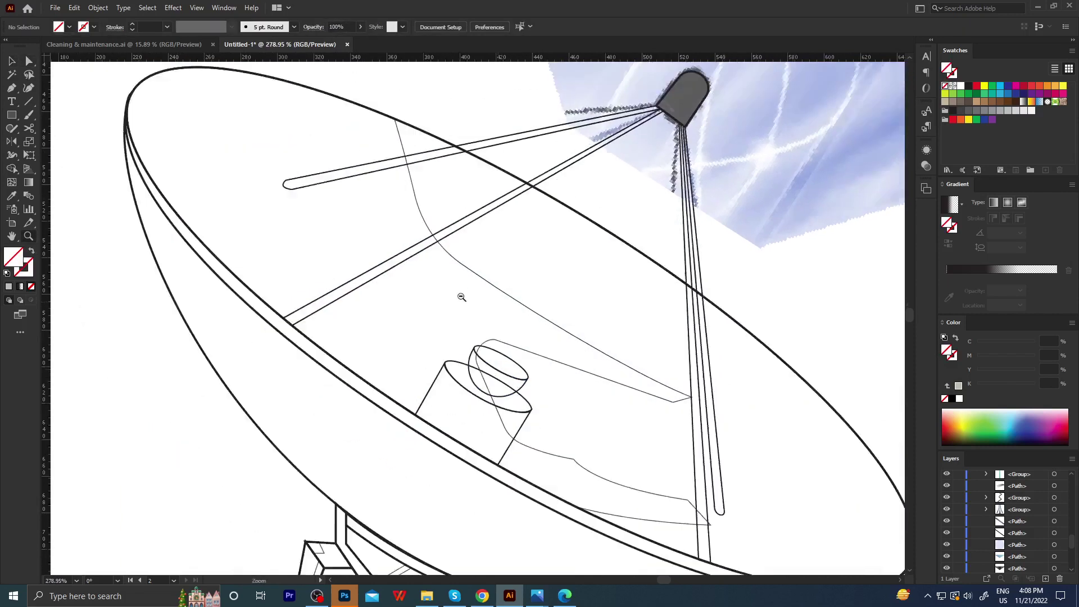
pyautogui.scroll(-3, 565, 369)
pyautogui.scroll(5, 574, 354)
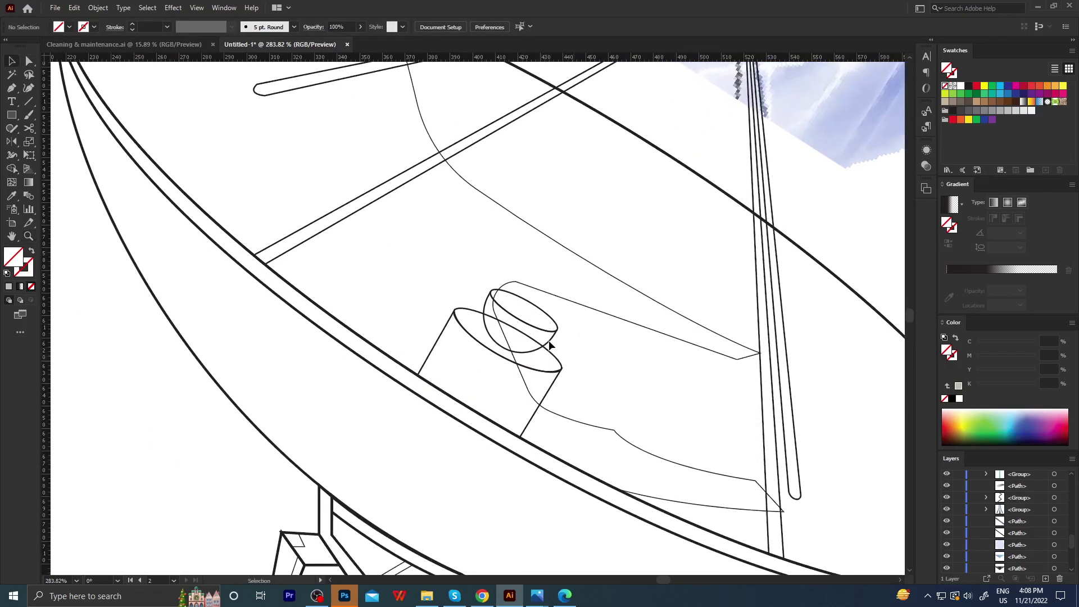
pyautogui.moveTo(528, 375); pyautogui.dragTo(531, 376)
pyautogui.moveTo(566, 444); pyautogui.dragTo(565, 452)
# Zoom in on the feed horn and rotate the cylinders a little further.
pyautogui.press('z')
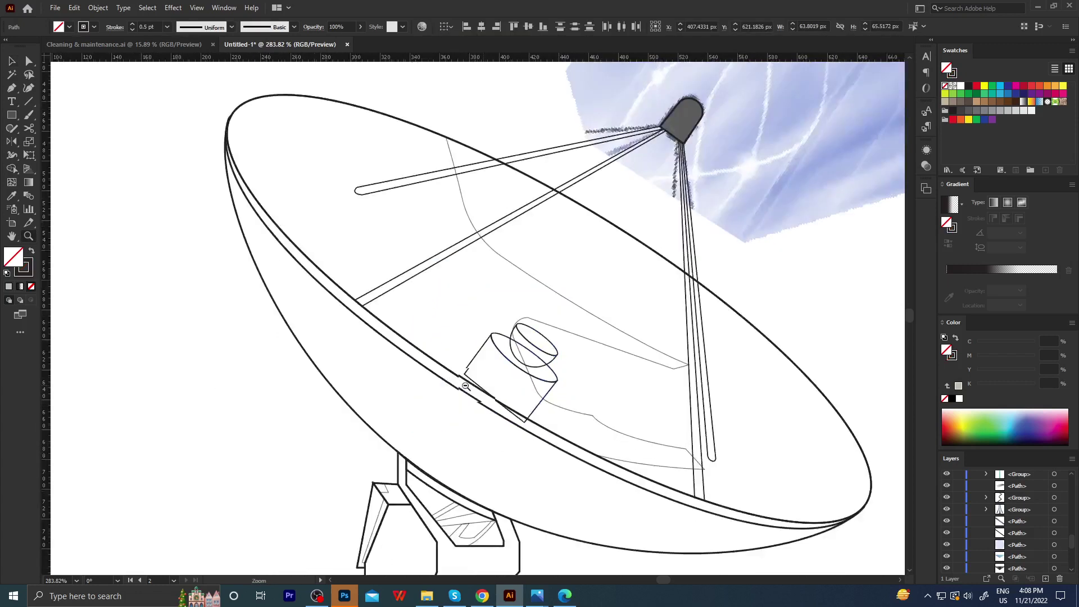
pyautogui.scroll(-5, 472, 406)
pyautogui.scroll(2, 472, 406)
pyautogui.scroll(1, 472, 406)
pyautogui.keyDown('ctrl'); pyautogui.click(510, 405); pyautogui.keyUp('ctrl')
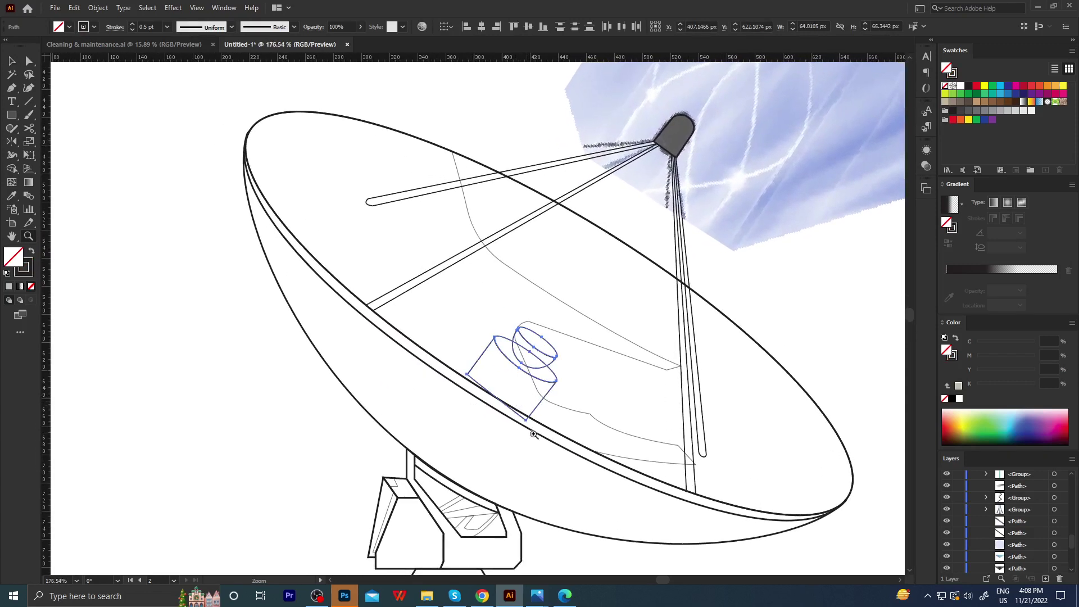
pyautogui.press('v')
pyautogui.moveTo(560, 427); pyautogui.dragTo(564, 432)
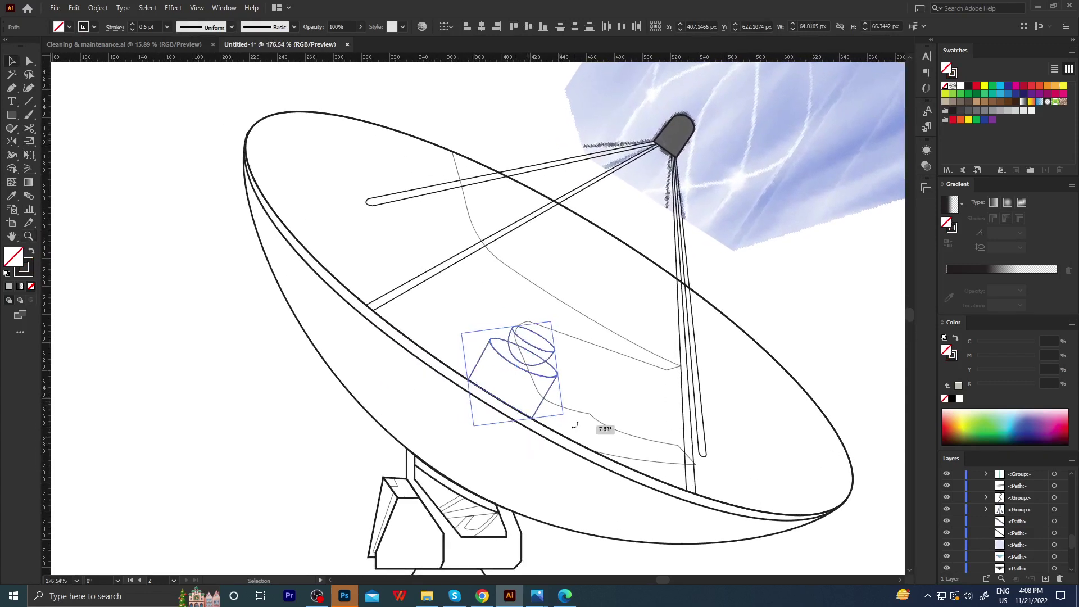
# Snap the cylinder's left and bottom base corners onto the dish's inner rim.
pyautogui.press('a')
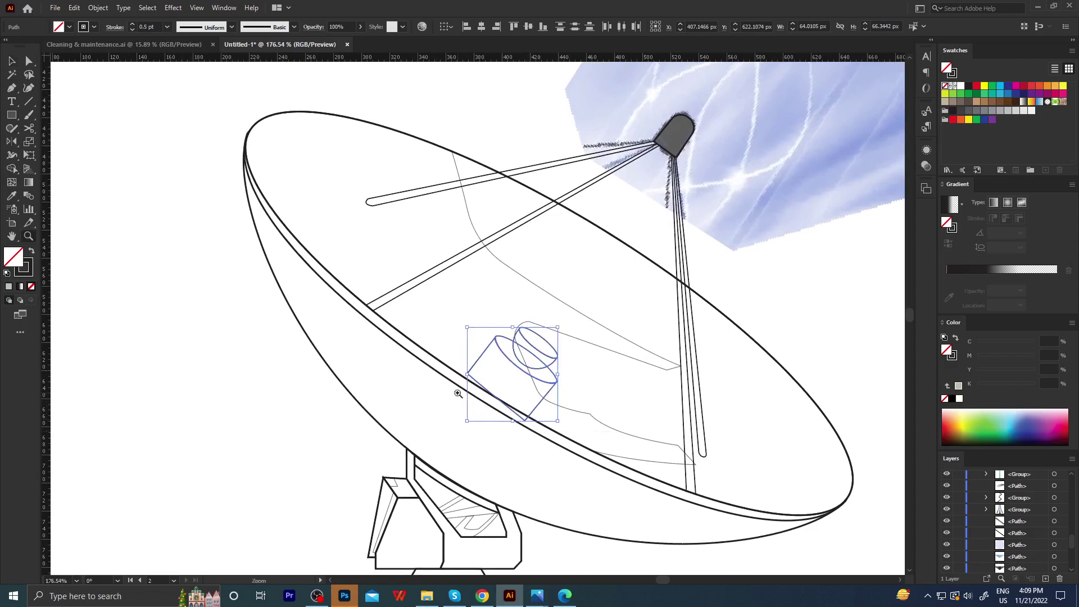
pyautogui.scroll(3, 474, 396)
pyautogui.moveTo(462, 351); pyautogui.dragTo(456, 357)
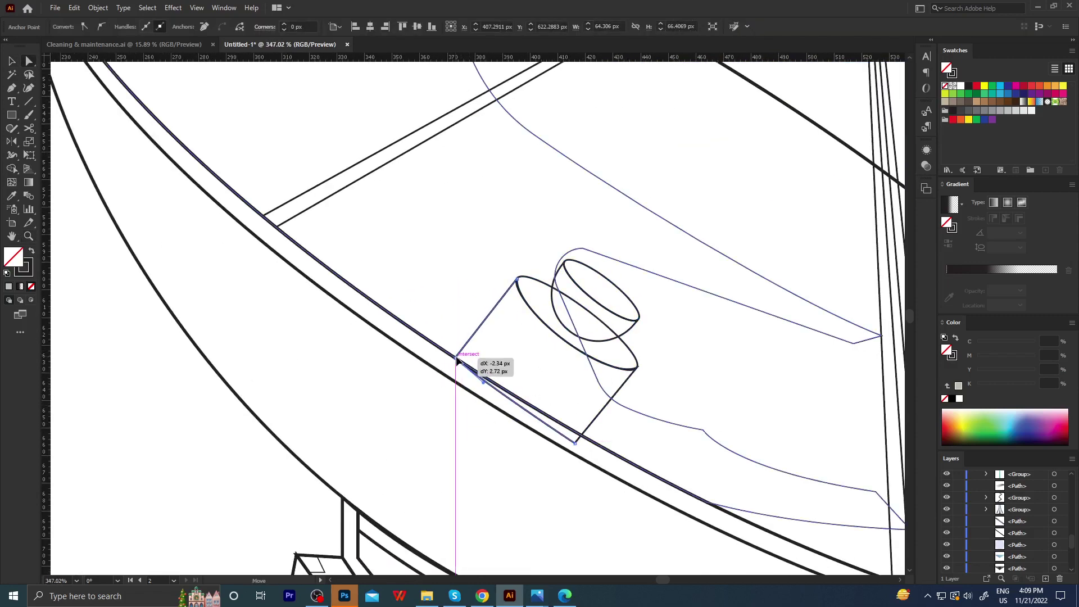
pyautogui.moveTo(574, 442); pyautogui.dragTo(574, 446)
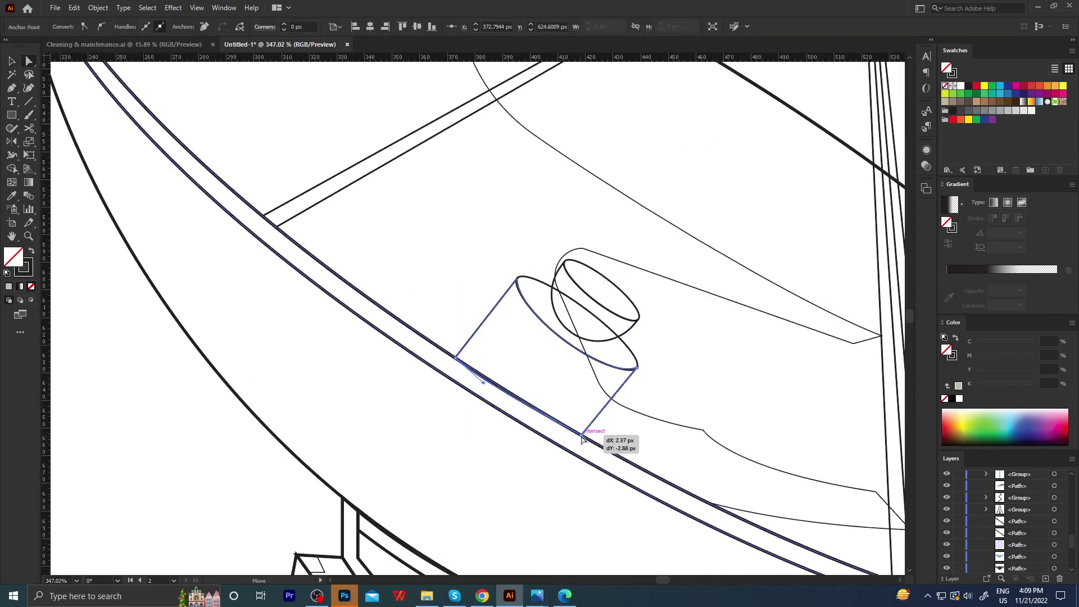
pyautogui.scroll(-6, 372, 390)
pyautogui.scroll(-2, 340, 393)
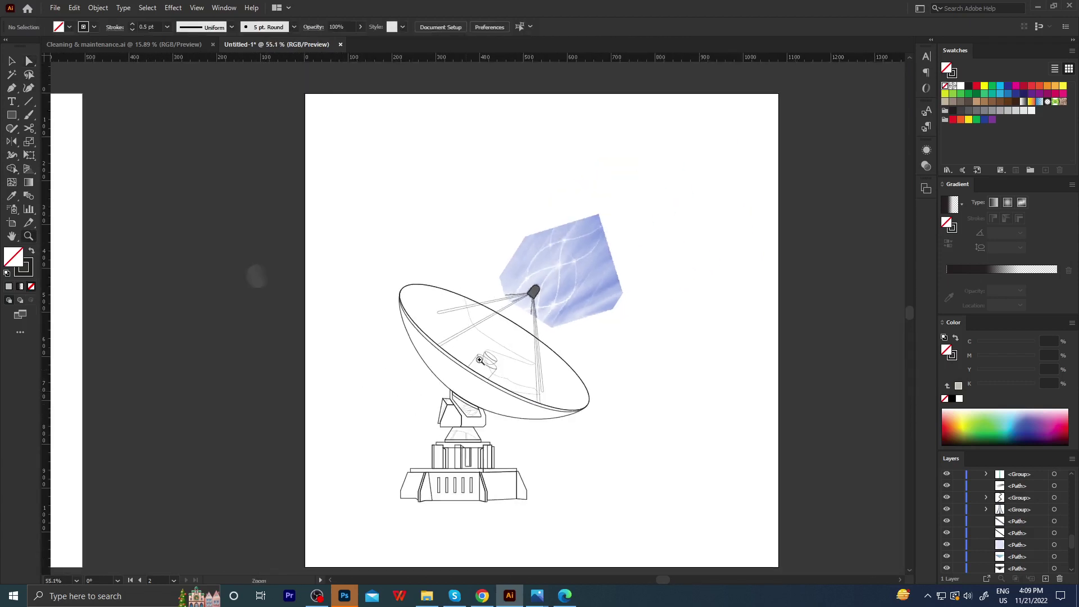
# Select the blue sky patch, then deselect it.
pyautogui.scroll(3, 505, 343)
pyautogui.scroll(2, 534, 315)
pyautogui.press('a')
pyautogui.click(629, 257)
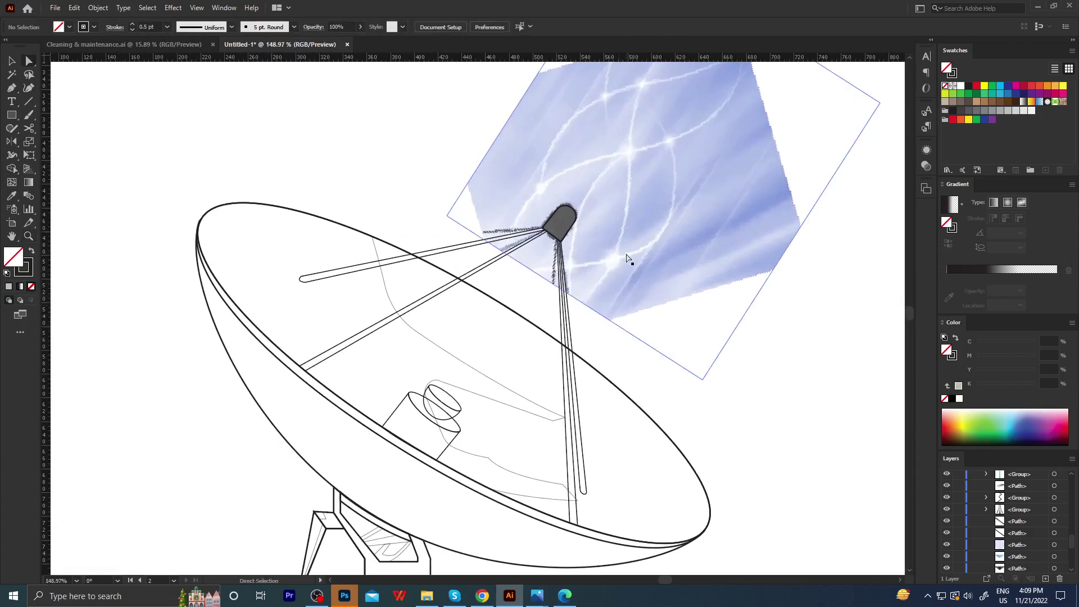
pyautogui.scroll(3, 674, 315)
pyautogui.click(783, 378)
# Undo a trial move of the sky patch and place the first beam anchor on the feed horn.
pyautogui.press('z')
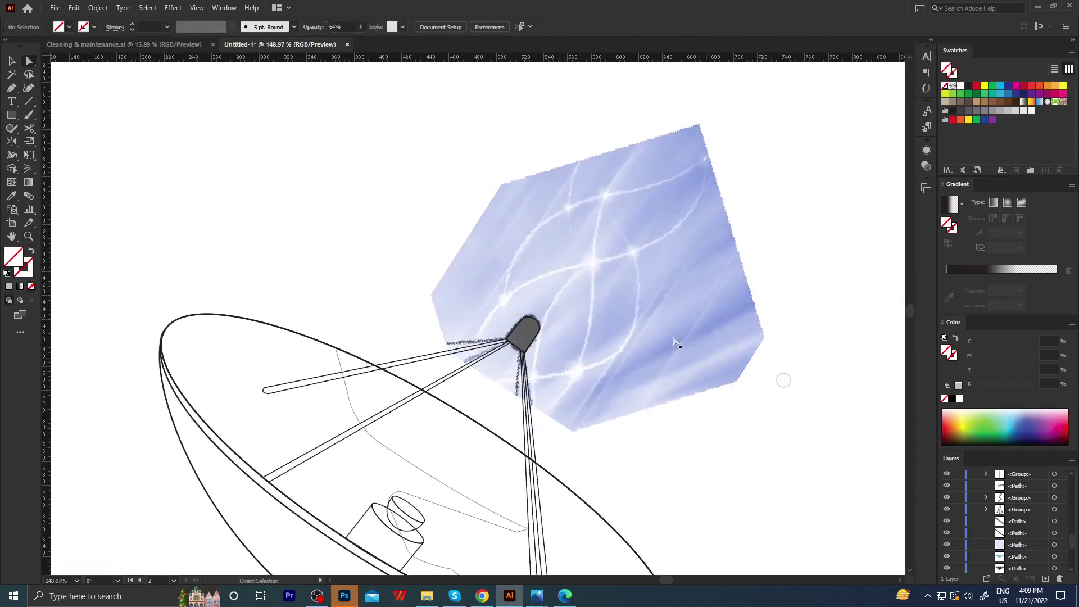
pyautogui.scroll(-2, 478, 334)
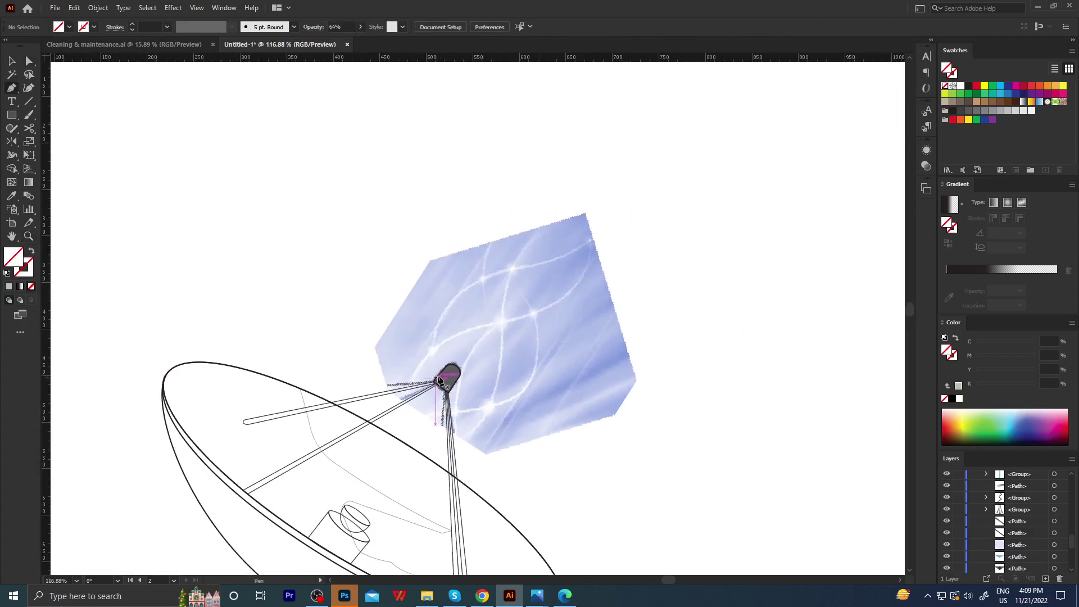
pyautogui.press('v')
pyautogui.click(503, 373)
pyautogui.moveTo(507, 373); pyautogui.dragTo(517, 360)
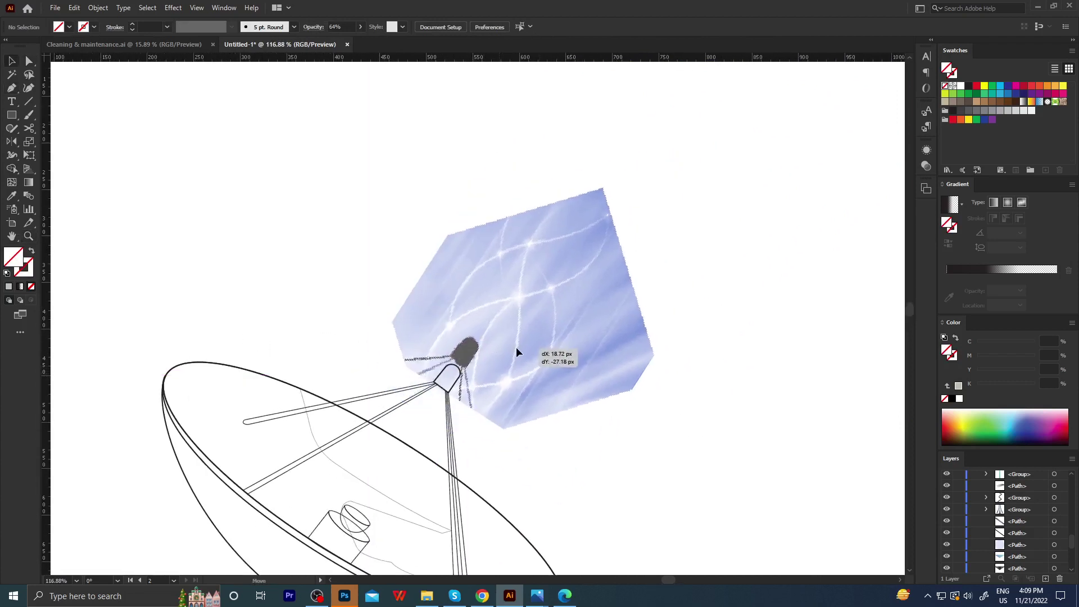
pyautogui.hotkey('ctrl', 'z')
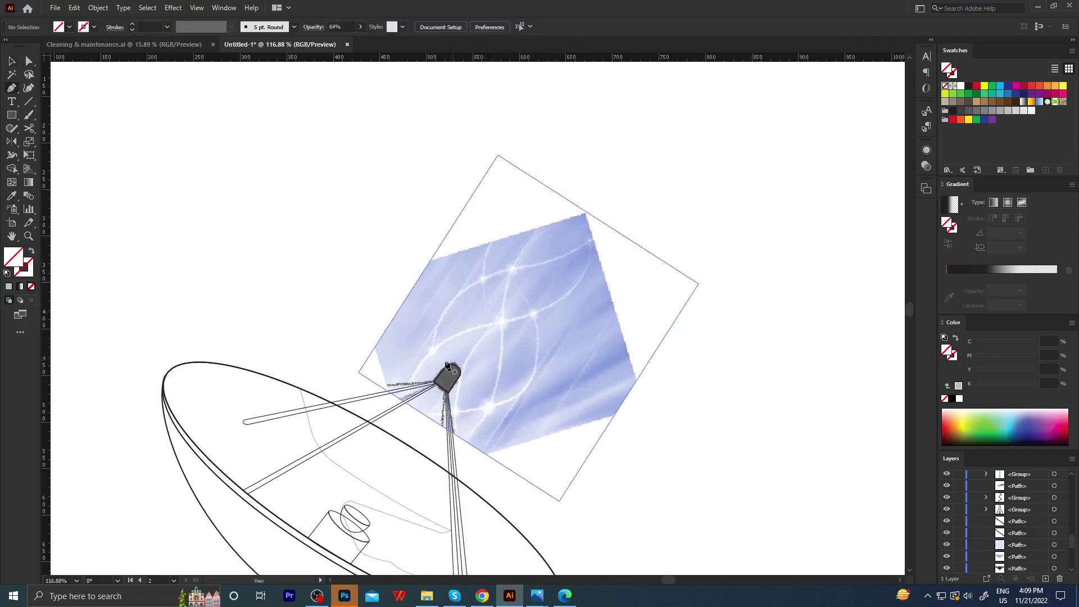
pyautogui.click(413, 388)
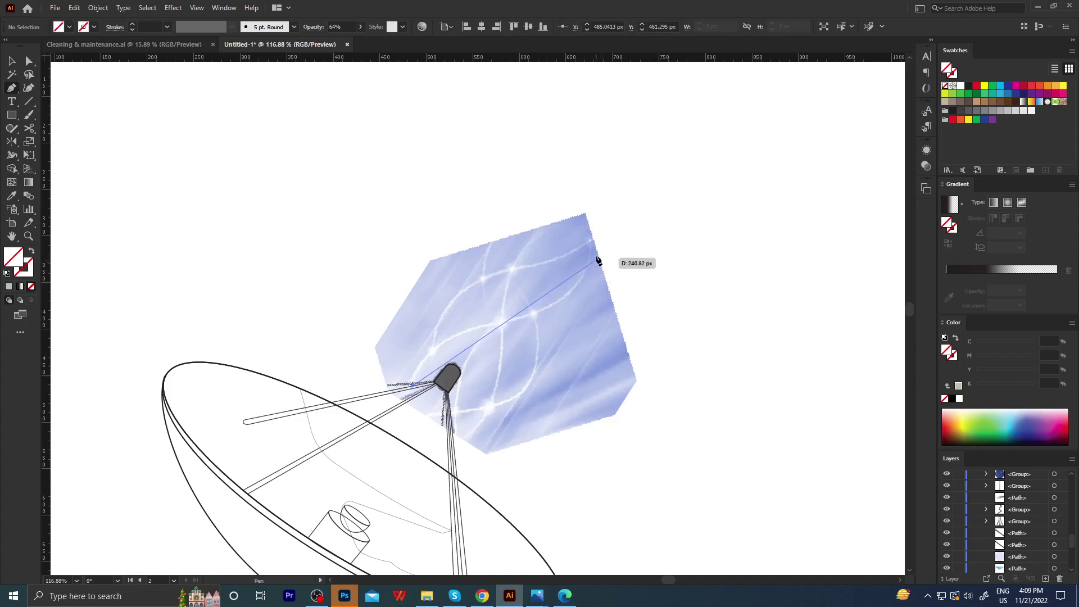
# End the first beam at the sky patch's top corner and shape it into a smooth S-curve.
pyautogui.moveTo(595, 245); pyautogui.dragTo(606, 198)
pyautogui.press('a')
pyautogui.moveTo(458, 364); pyautogui.dragTo(469, 320)
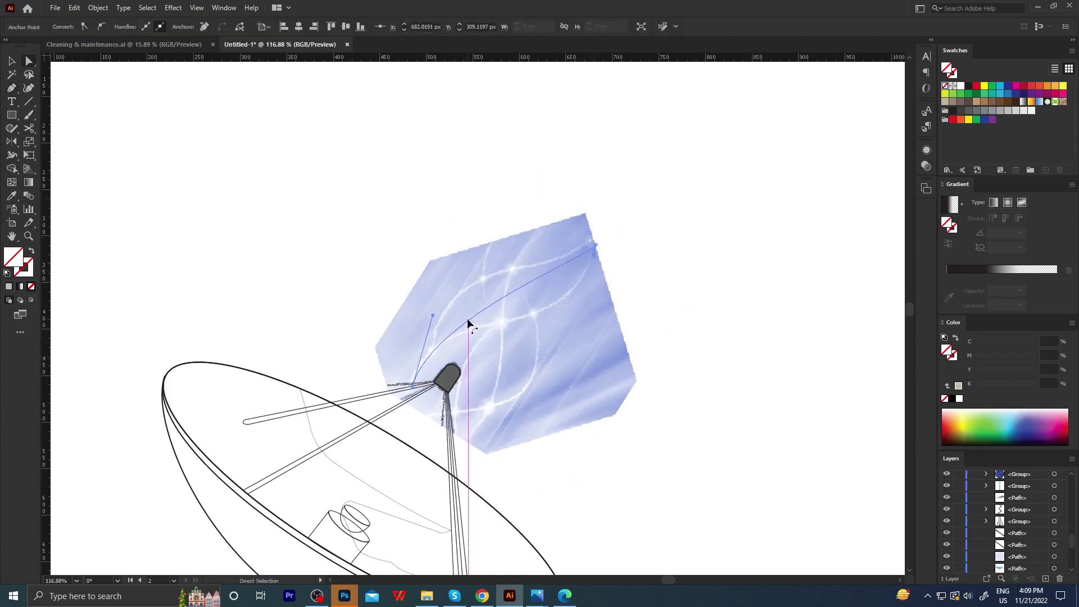
pyautogui.moveTo(594, 272)
pyautogui.mouseDown()
pyautogui.moveTo(571, 314)
pyautogui.moveTo(572, 342)
pyautogui.mouseUp()
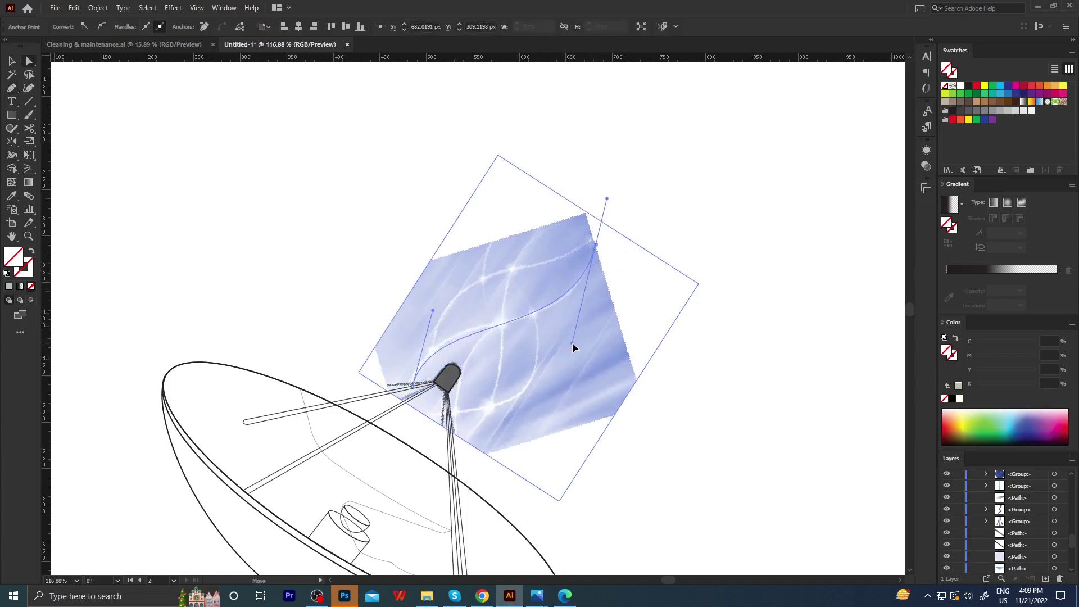
pyautogui.moveTo(432, 310); pyautogui.dragTo(433, 301)
# Draw a second curved line from the feed horn to the same top corner.
pyautogui.press('p')
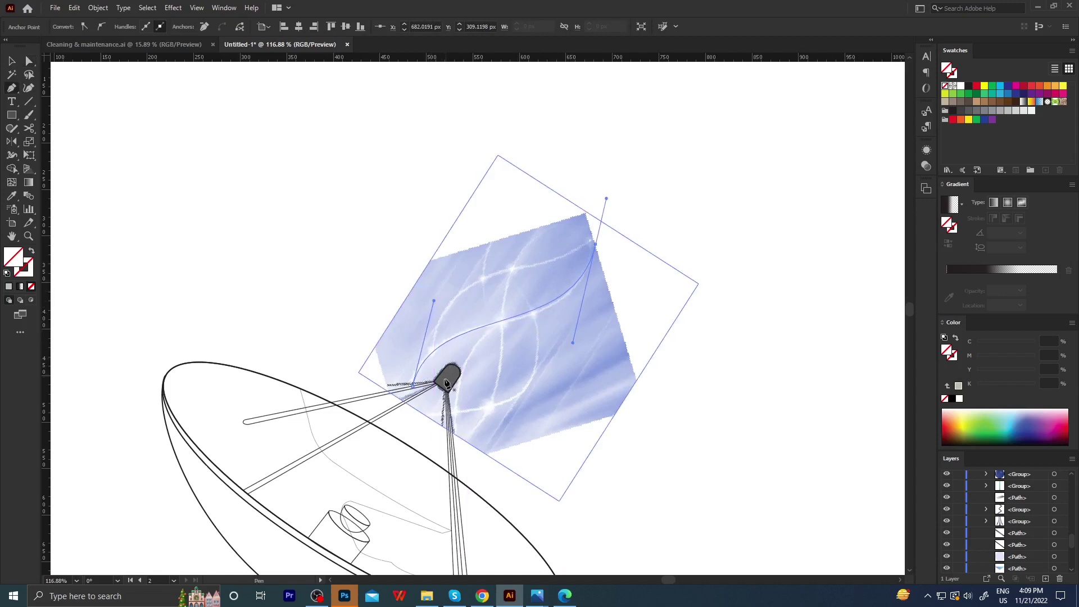
pyautogui.click(420, 387)
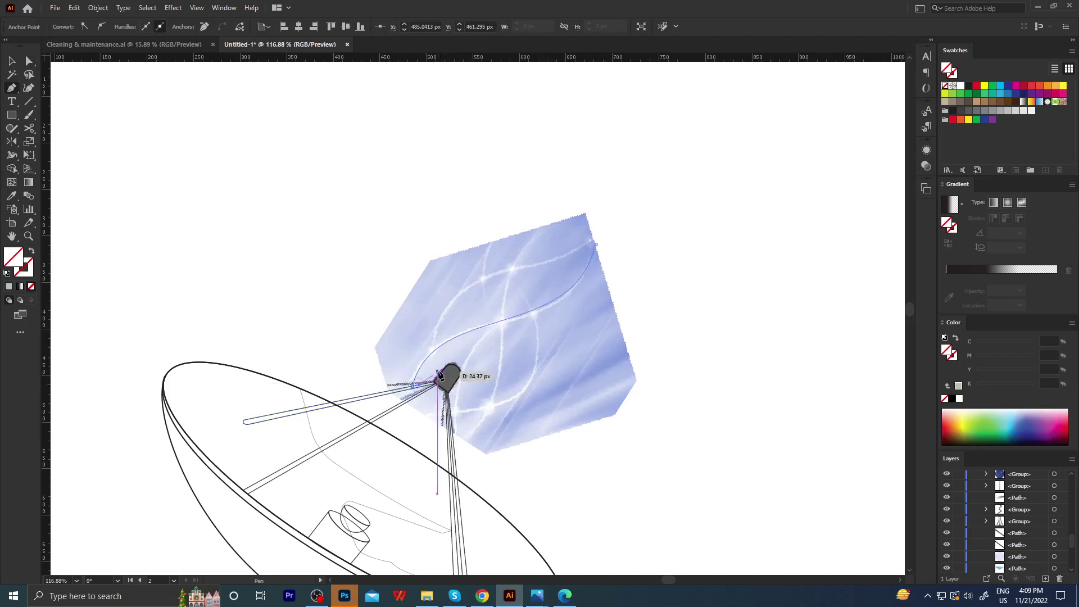
pyautogui.moveTo(595, 245); pyautogui.dragTo(601, 195)
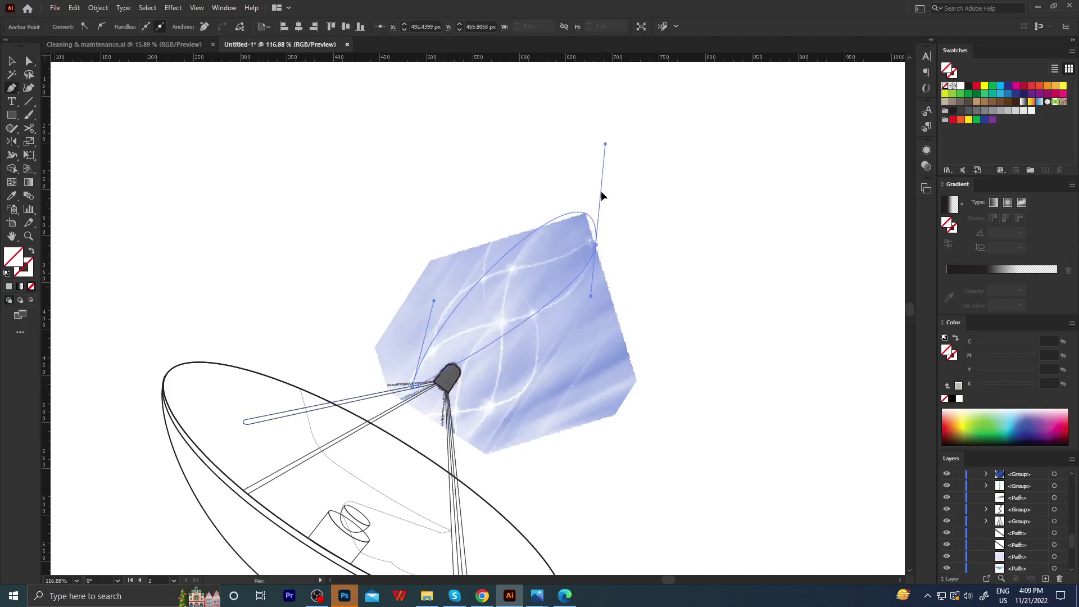
pyautogui.keyDown('ctrl'); pyautogui.click(618, 259); pyautogui.keyUp('ctrl')
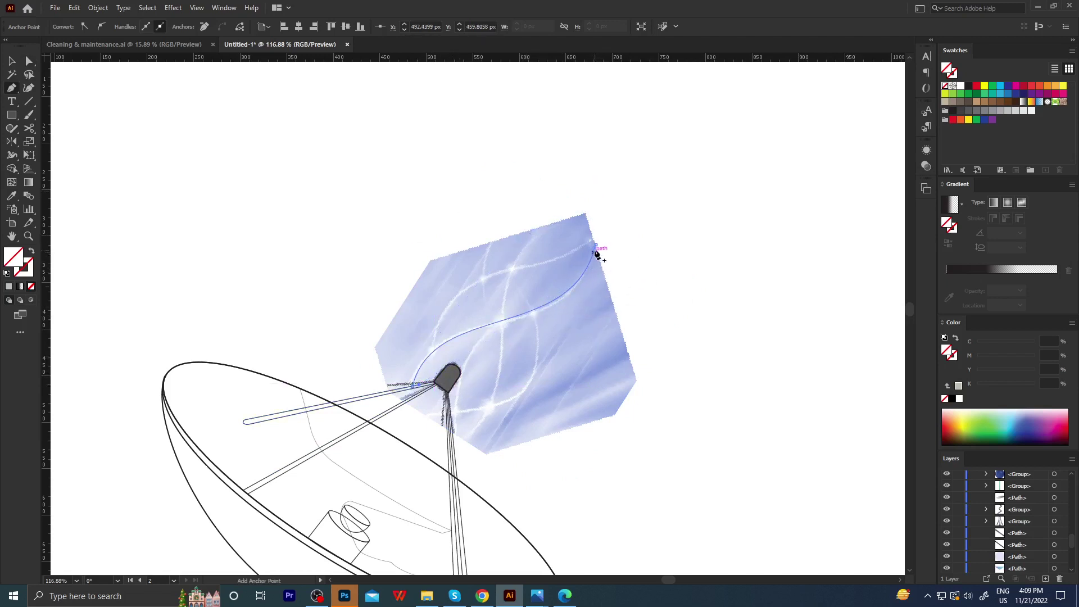
# Draw another curved beam line from the feed horn and refine its handles.
pyautogui.keyDown('alt'); pyautogui.click(420, 386); pyautogui.keyUp('alt')
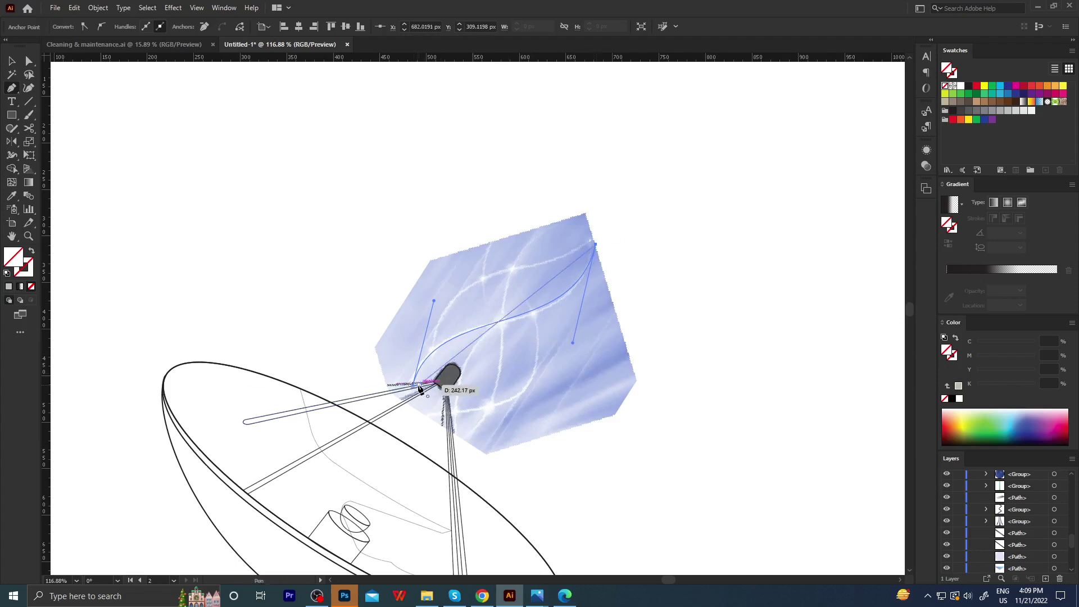
pyautogui.moveTo(420, 385); pyautogui.dragTo(413, 421)
pyautogui.press('a')
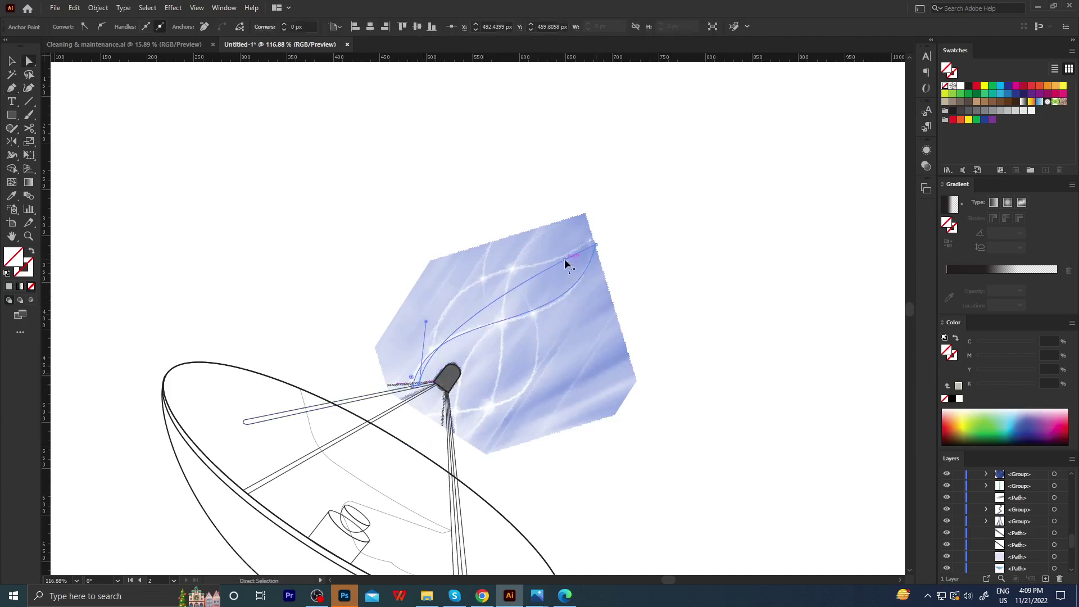
pyautogui.moveTo(564, 260); pyautogui.dragTo(562, 311)
pyautogui.scroll(3, 561, 311)
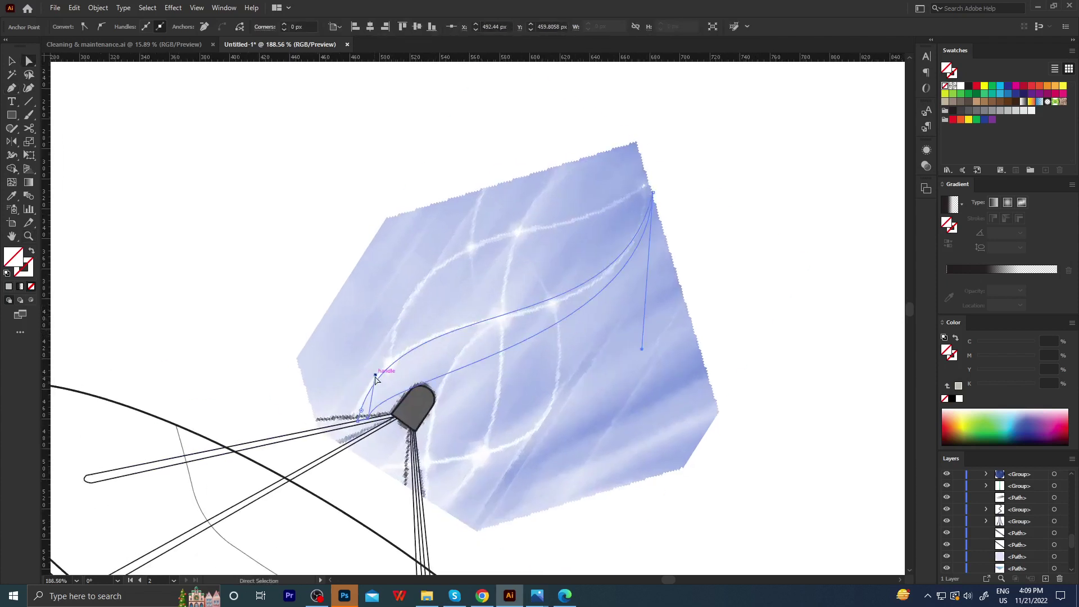
pyautogui.moveTo(375, 374); pyautogui.dragTo(405, 288)
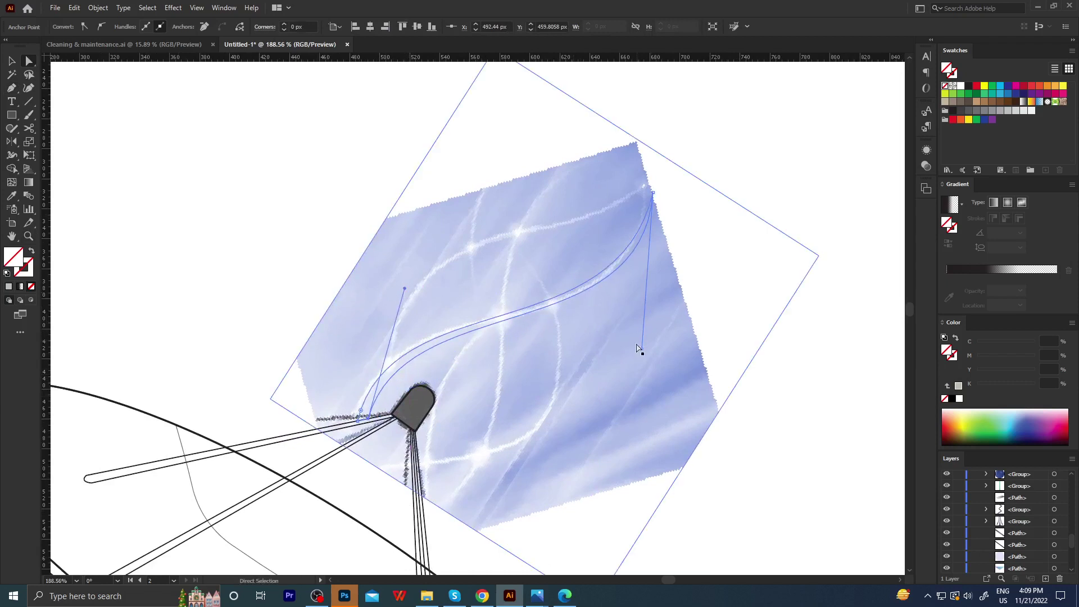
pyautogui.moveTo(638, 348); pyautogui.dragTo(618, 356)
# Give the new curve the dark beam stroke and a 0.25 pt stroke weight.
pyautogui.press('i')
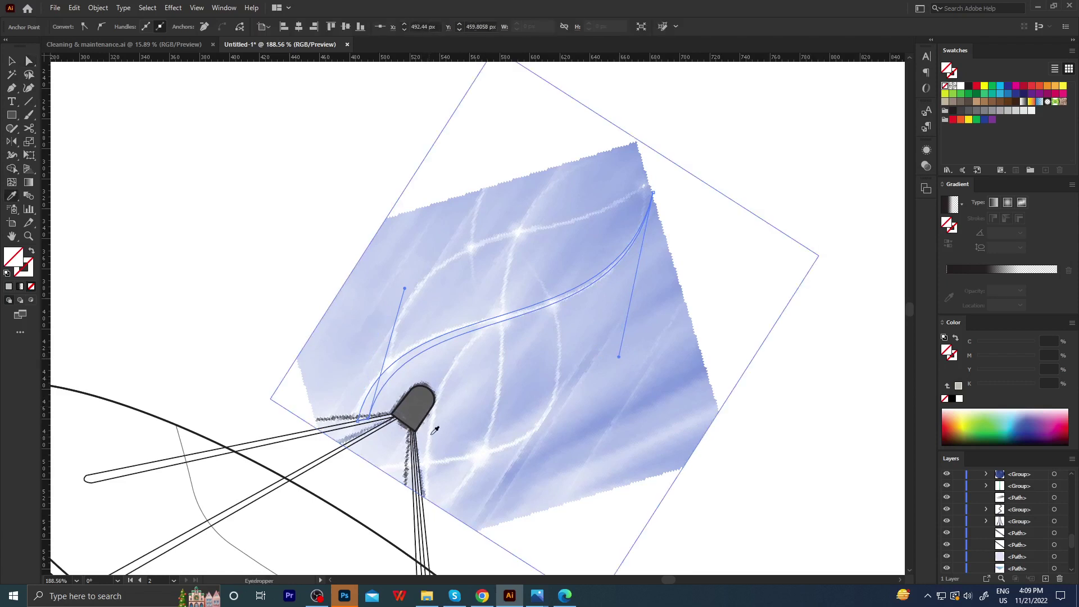
pyautogui.click(394, 417)
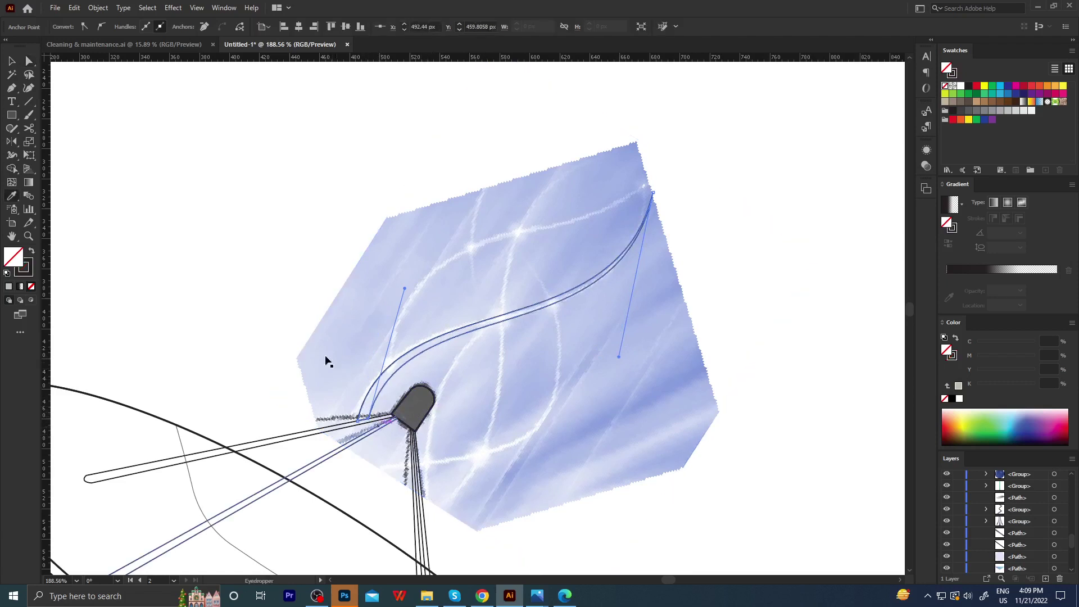
pyautogui.press('v')
pyautogui.click(422, 348)
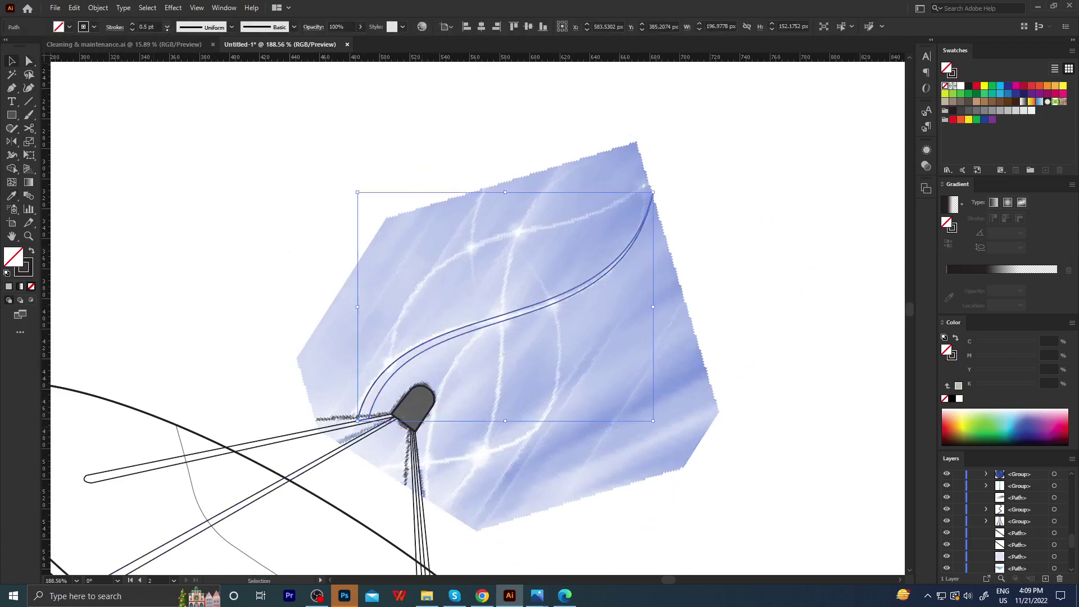
pyautogui.click(167, 27)
pyautogui.click(213, 112)
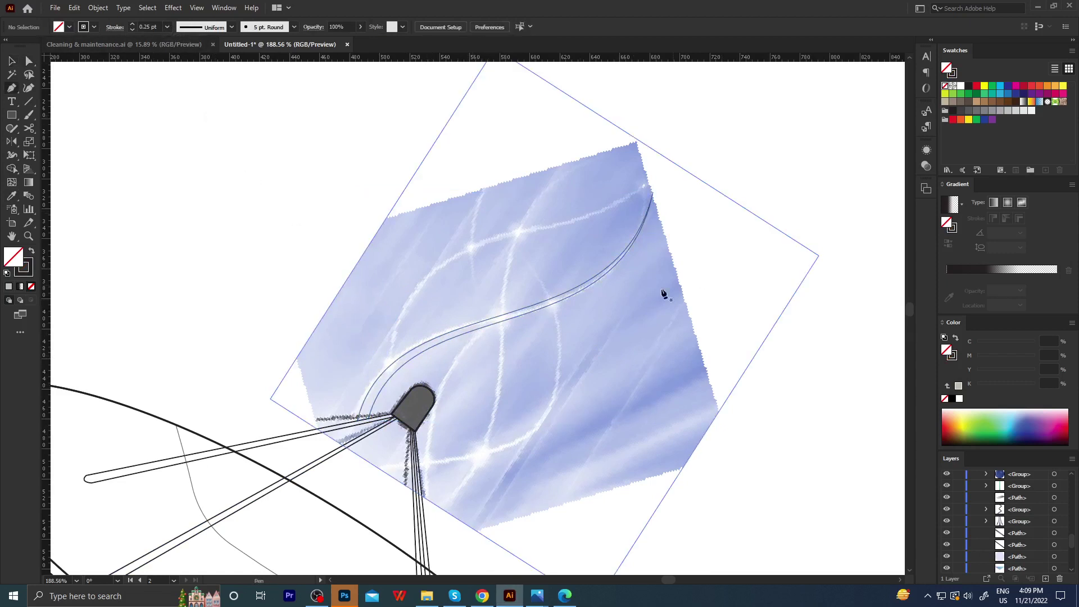
# Draw a second beam from the first beam's base curving to the upper right.
pyautogui.click(391, 364)
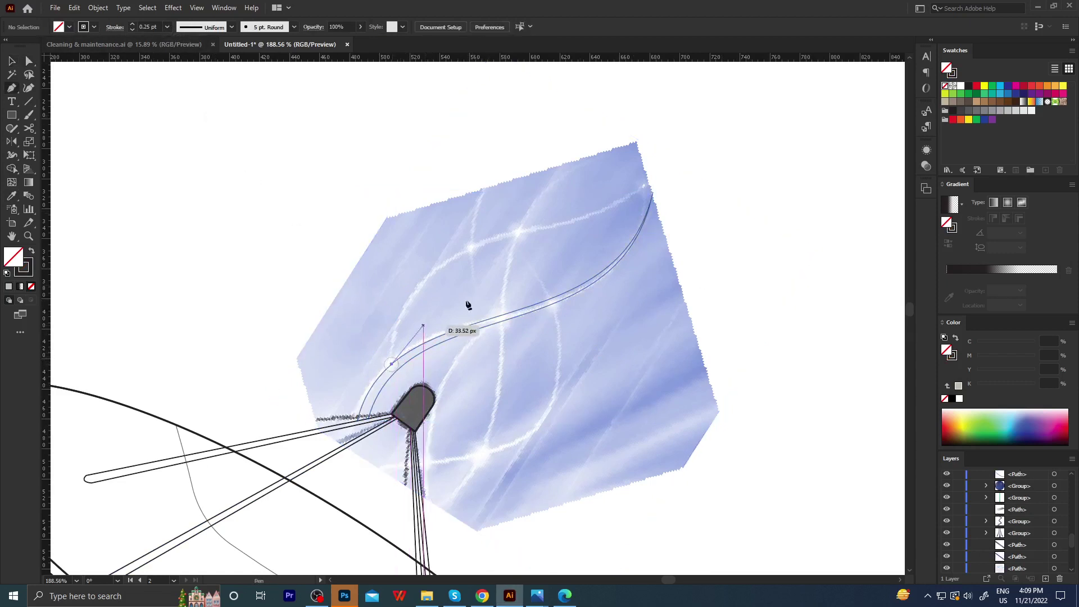
pyautogui.moveTo(675, 166); pyautogui.dragTo(715, 103)
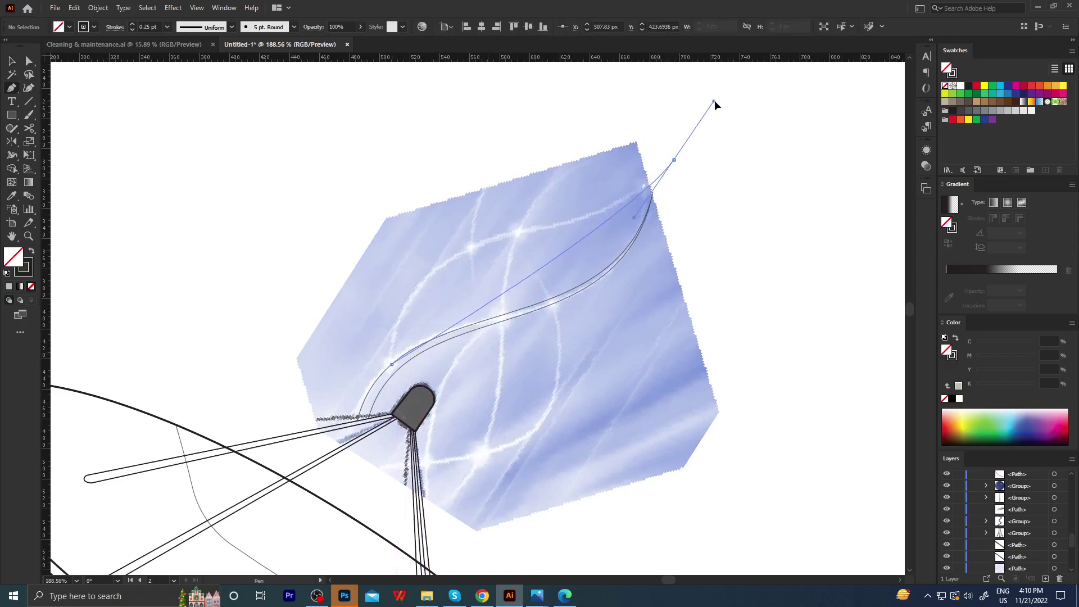
pyautogui.moveTo(438, 333); pyautogui.dragTo(439, 265)
pyautogui.moveTo(630, 162)
pyautogui.mouseDown()
pyautogui.moveTo(631, 234)
pyautogui.moveTo(600, 254)
pyautogui.mouseUp()
pyautogui.moveTo(383, 224); pyautogui.dragTo(395, 196)
pyautogui.moveTo(600, 253); pyautogui.dragTo(595, 261)
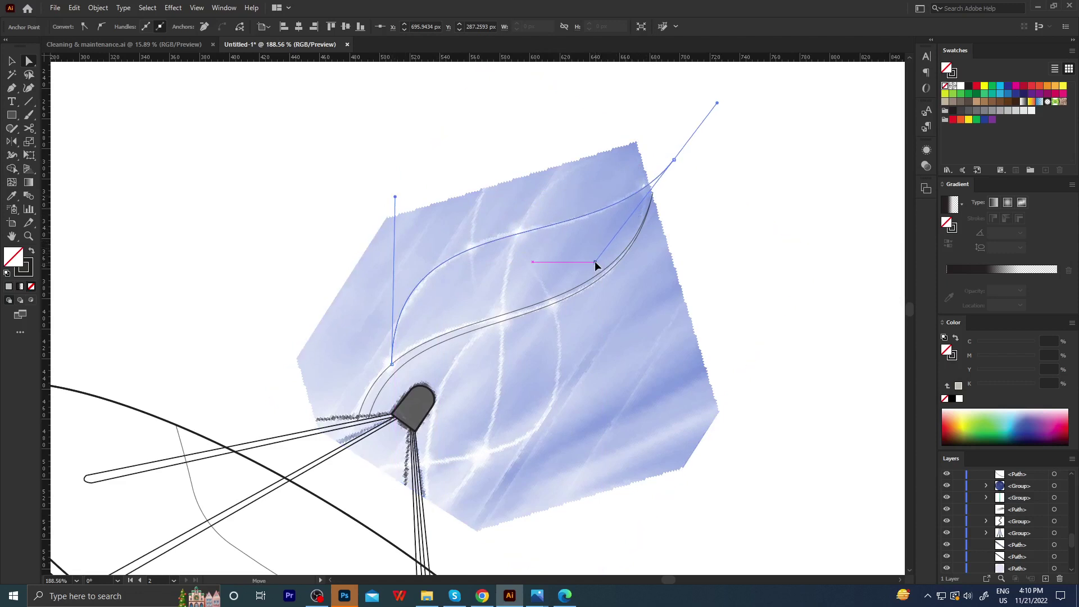
pyautogui.click(674, 161)
pyautogui.moveTo(396, 361)
pyautogui.mouseDown()
pyautogui.moveTo(403, 404)
pyautogui.moveTo(410, 397)
pyautogui.mouseUp()
# Refine the second beam's tip and lower handles to smooth its curve.
pyautogui.press('a')
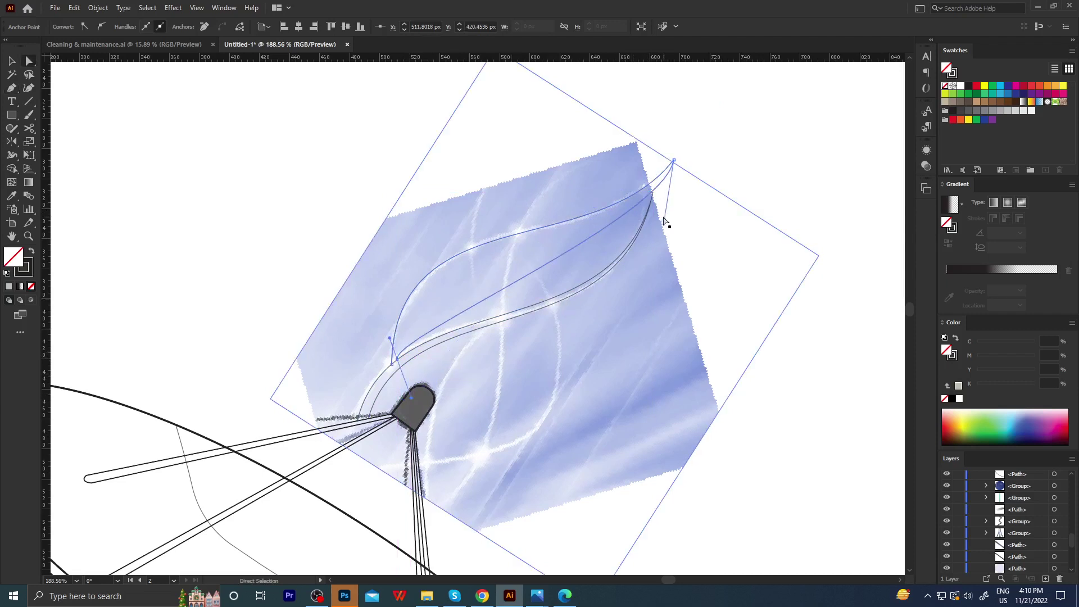
pyautogui.moveTo(664, 221); pyautogui.dragTo(636, 233)
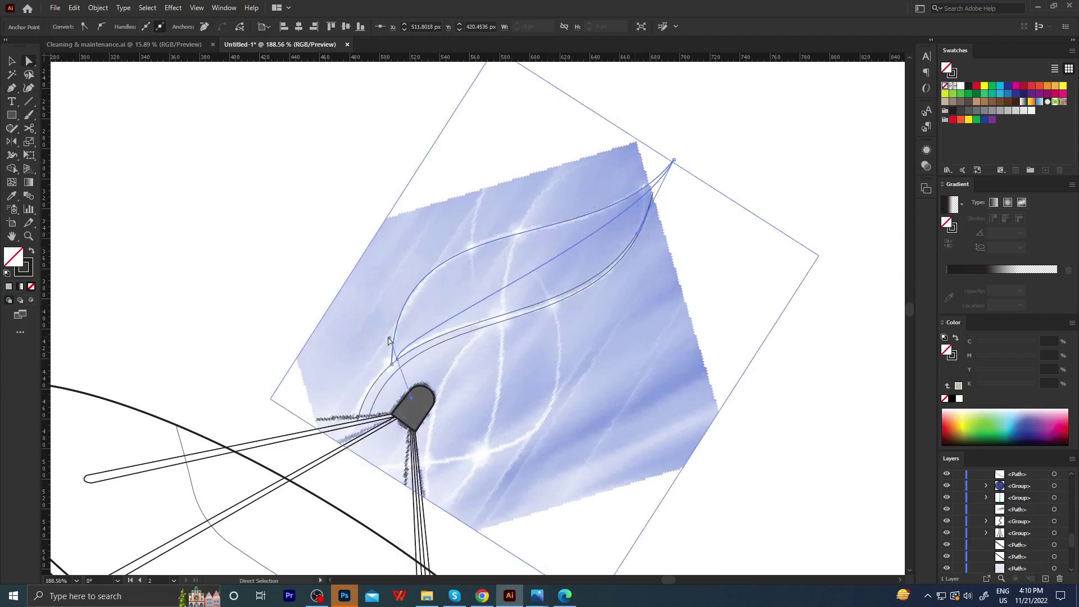
pyautogui.moveTo(388, 341); pyautogui.dragTo(397, 215)
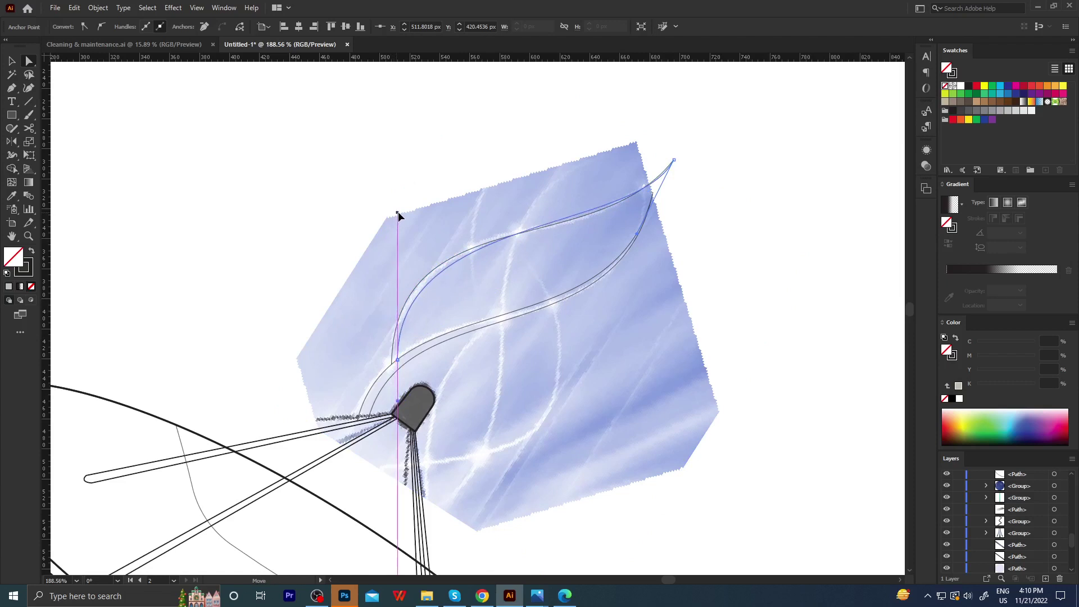
pyautogui.moveTo(637, 235); pyautogui.dragTo(613, 262)
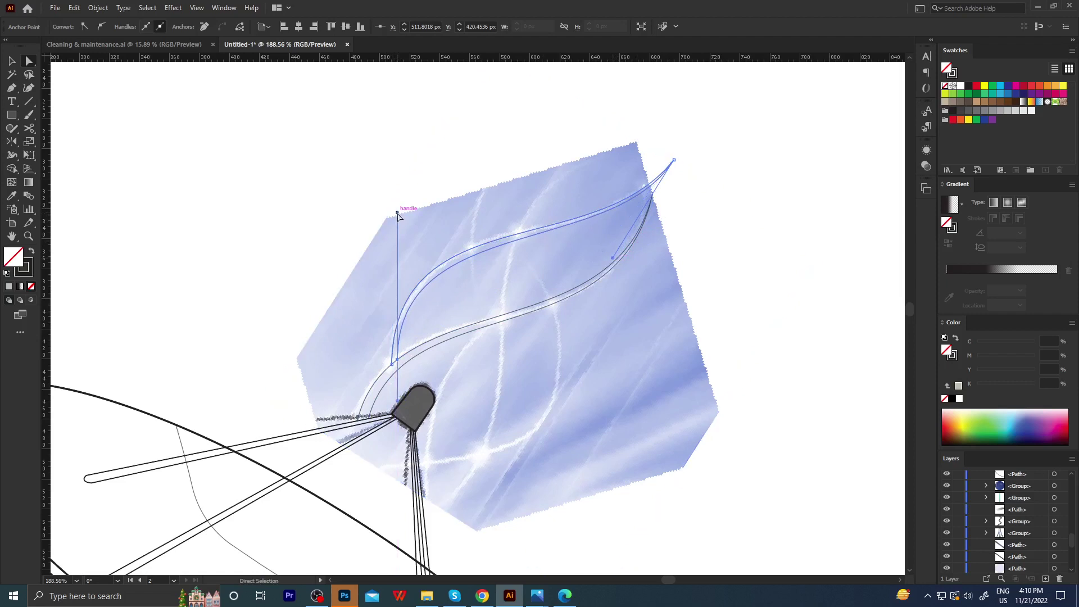
pyautogui.moveTo(397, 212); pyautogui.dragTo(405, 206)
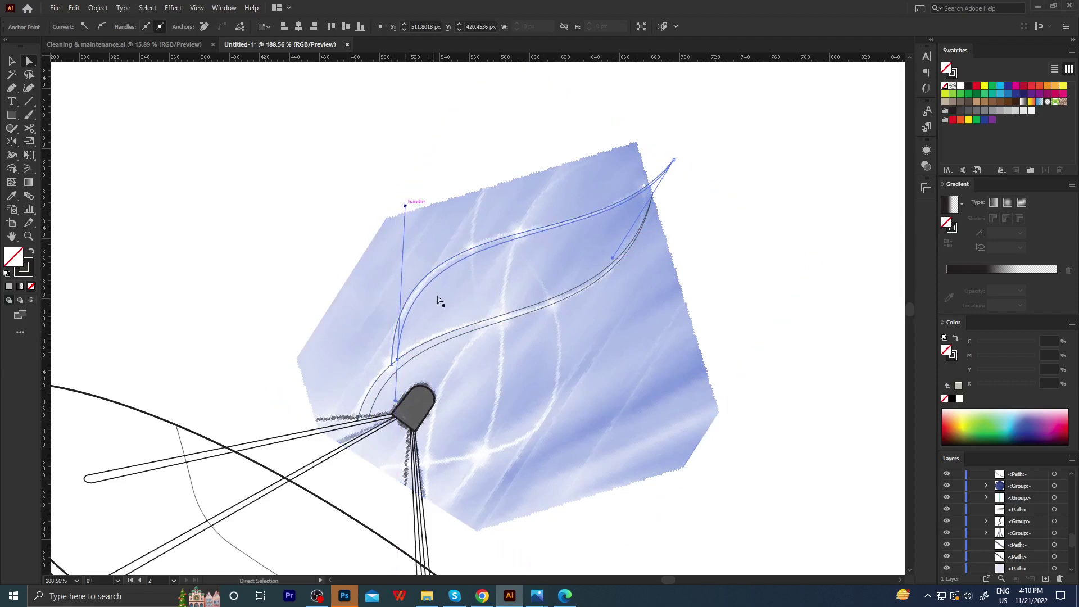
pyautogui.keyDown('ctrl'); pyautogui.click(447, 333); pyautogui.keyUp('ctrl')
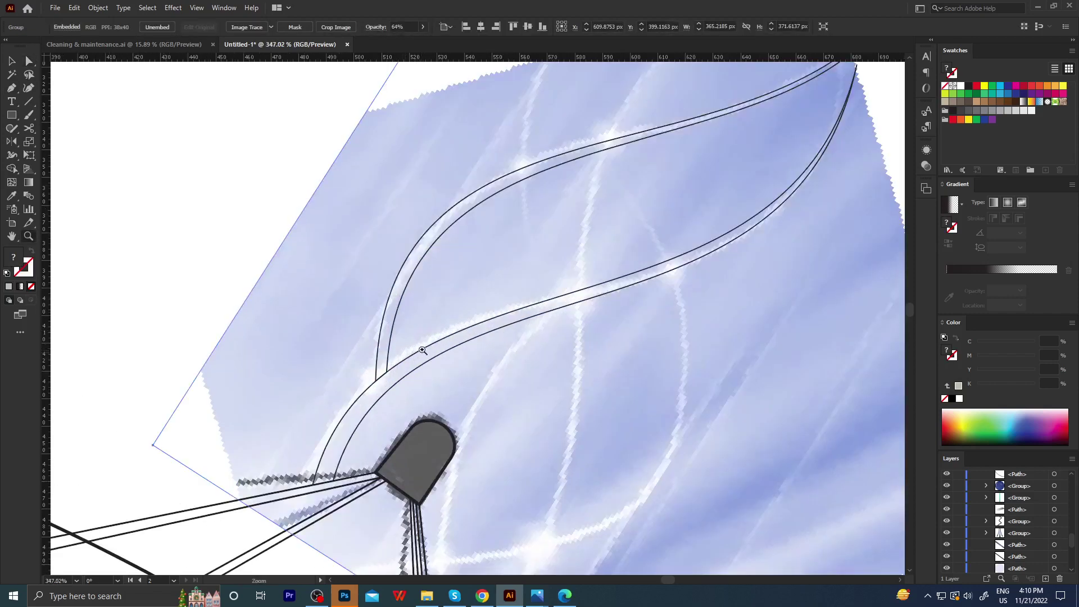
pyautogui.moveTo(481, 340); pyautogui.dragTo(370, 330)
pyautogui.click(312, 311)
pyautogui.moveTo(459, 355); pyautogui.dragTo(507, 371)
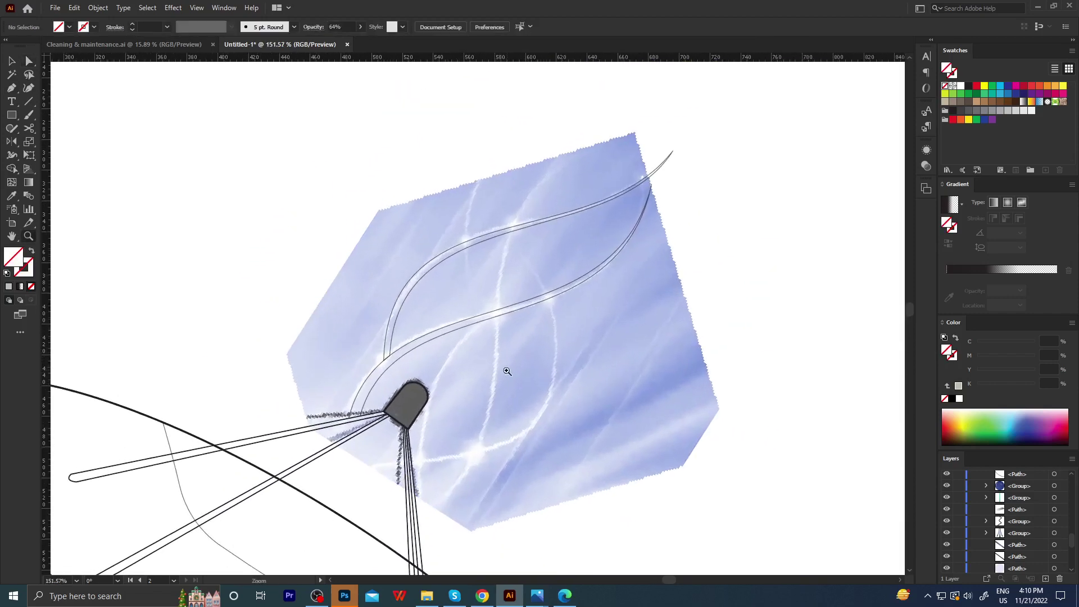
# Draw a third beam from below the feed horn to an upper anchor and bend it into a curve.
pyautogui.click(412, 460)
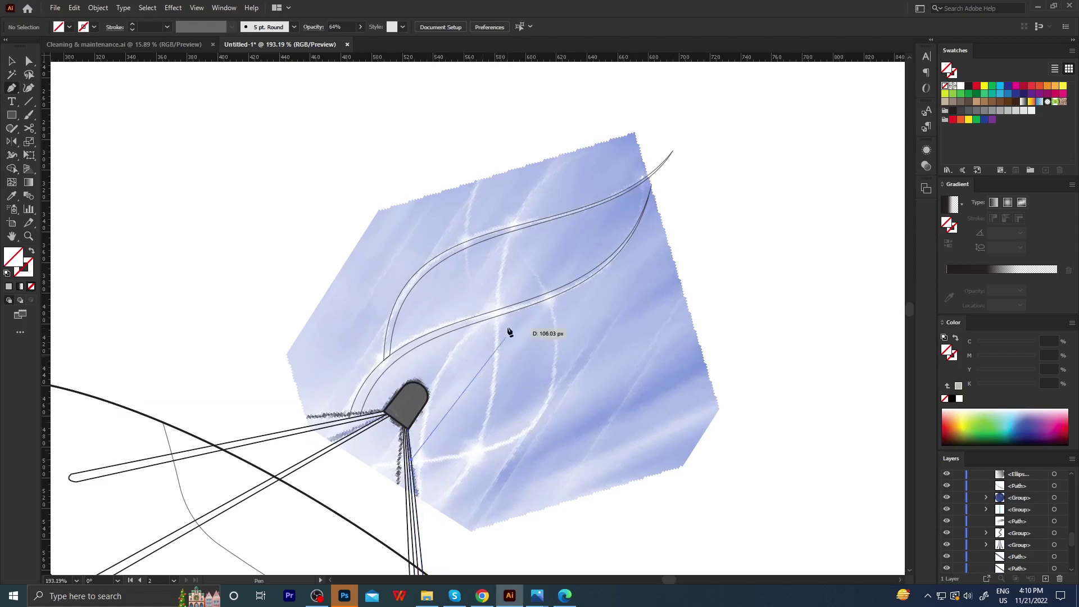
pyautogui.click(525, 265)
pyautogui.press('a')
pyautogui.moveTo(502, 304); pyautogui.dragTo(557, 371)
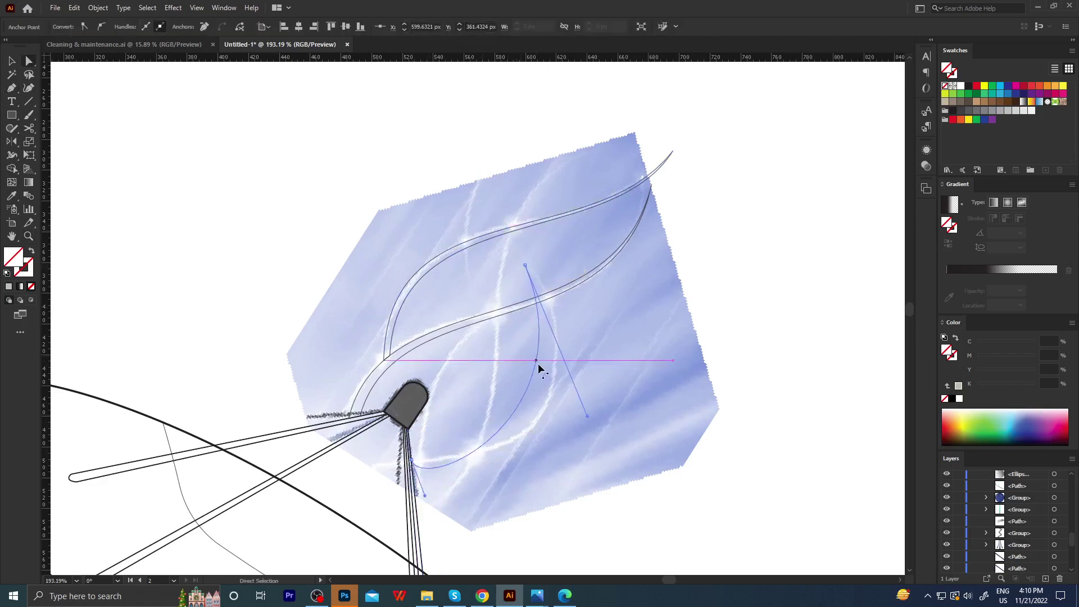
pyautogui.moveTo(437, 500); pyautogui.dragTo(459, 463)
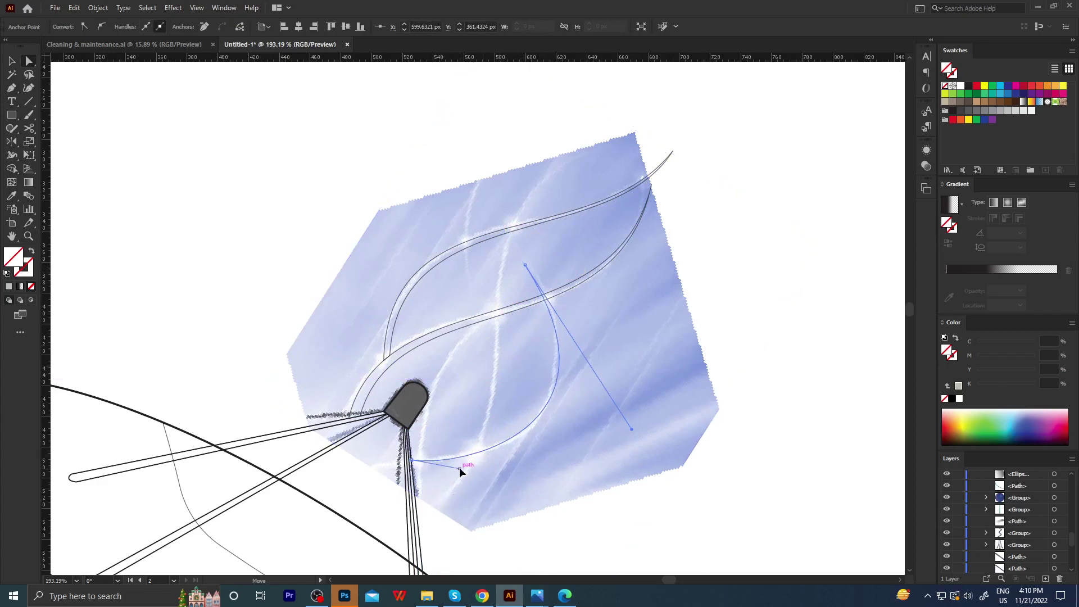
pyautogui.moveTo(631, 429); pyautogui.dragTo(620, 426)
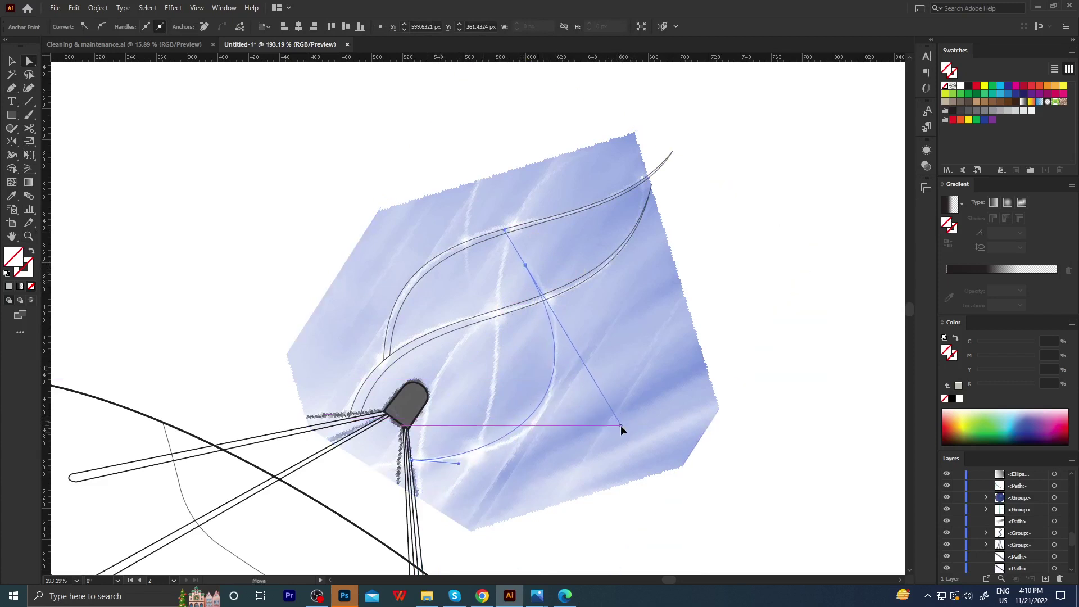
pyautogui.moveTo(458, 463); pyautogui.dragTo(469, 458)
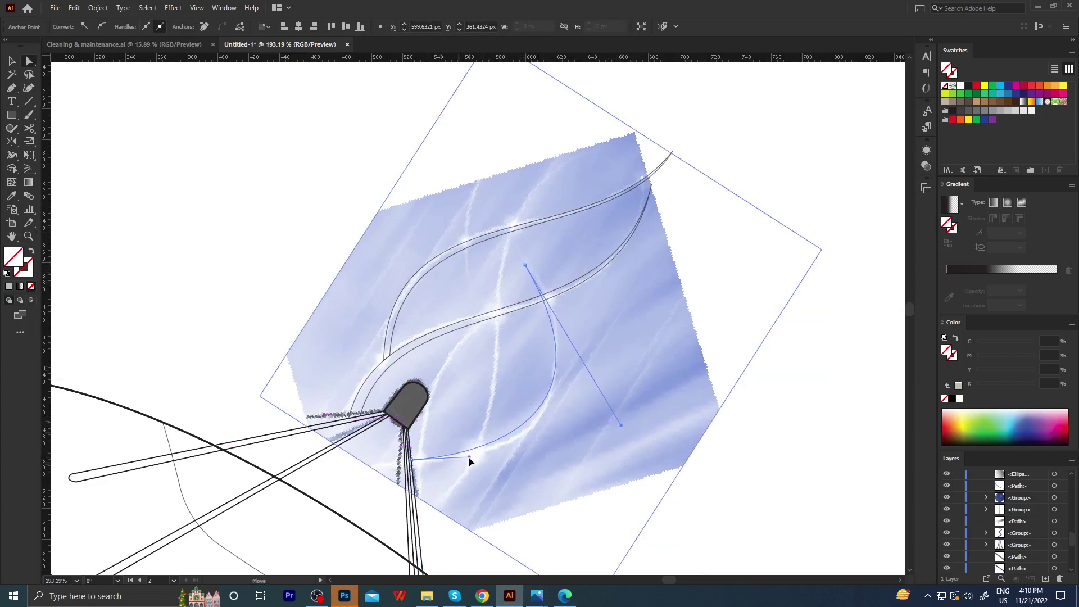
pyautogui.moveTo(620, 425); pyautogui.dragTo(614, 425)
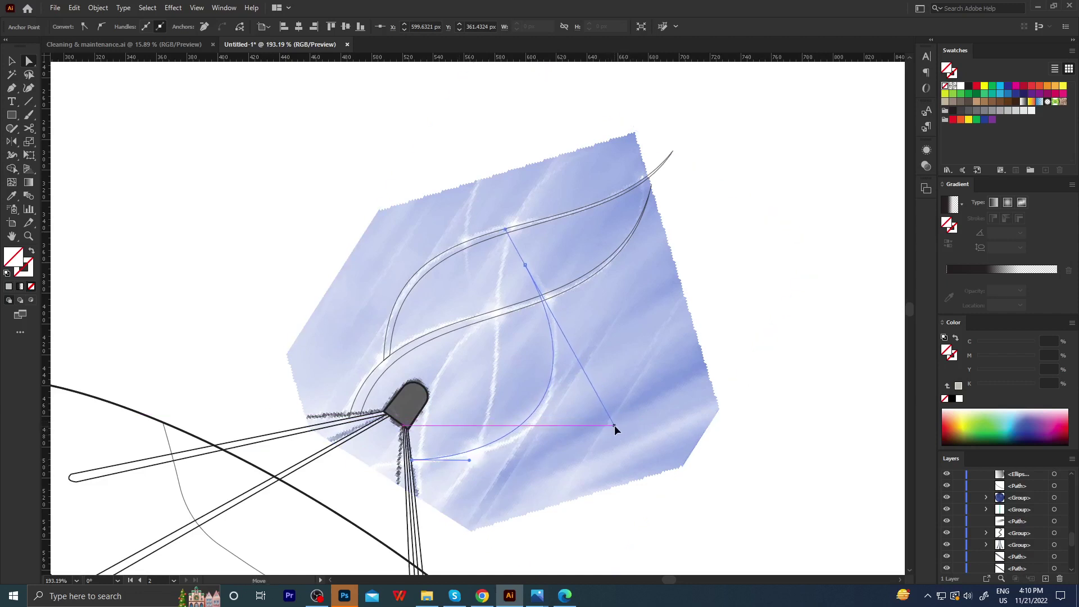
# Undo an unwanted path closing, flatten the beam's lower part, then select the sky image.
pyautogui.press('p')
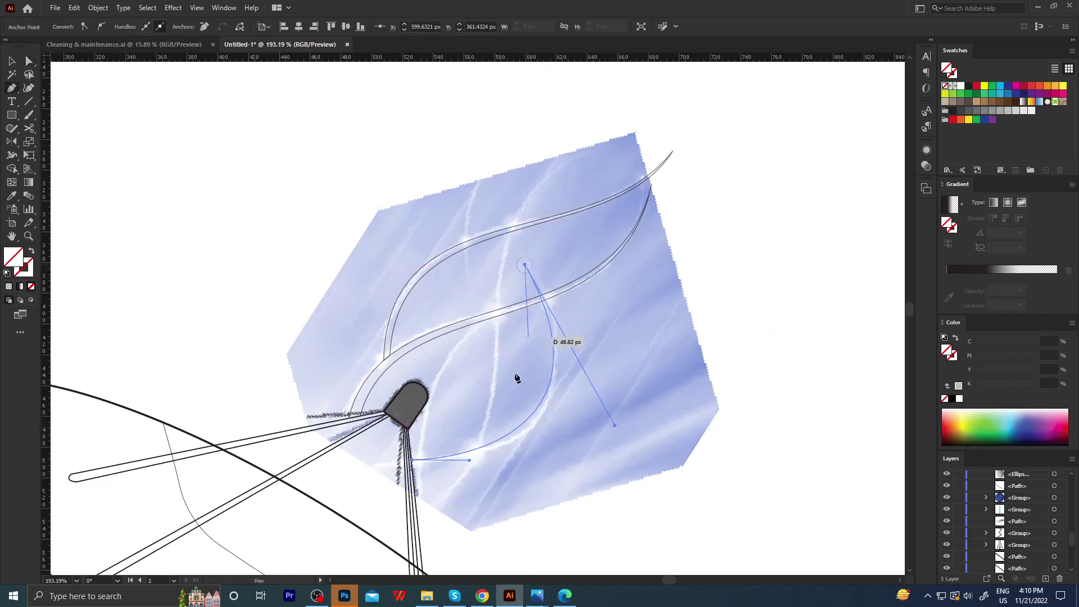
pyautogui.moveTo(412, 460); pyautogui.dragTo(377, 473)
pyautogui.press('q')
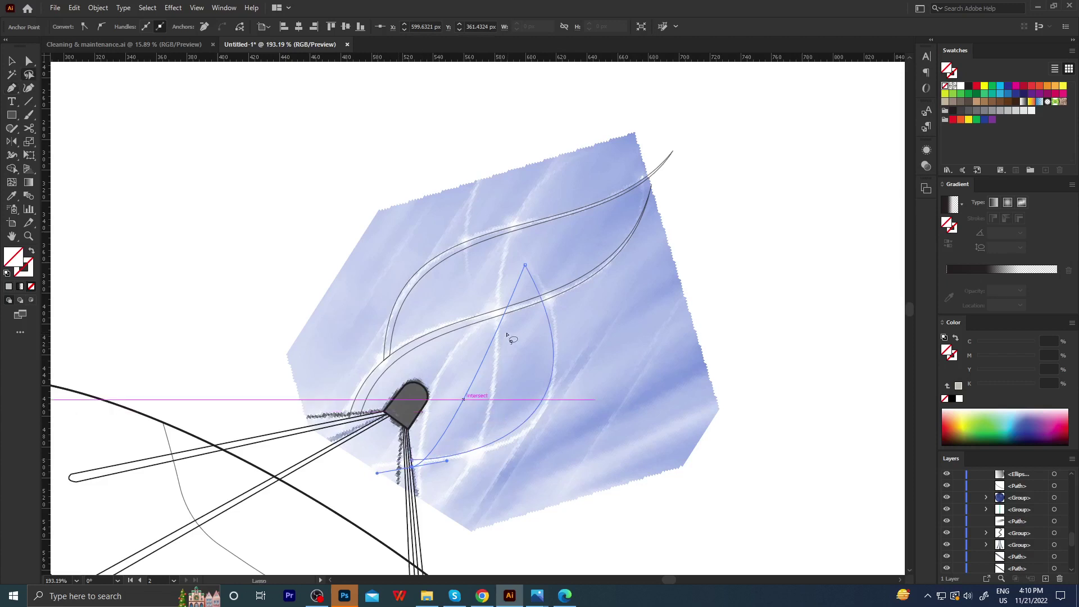
pyautogui.hotkey('ctrl', 'z')
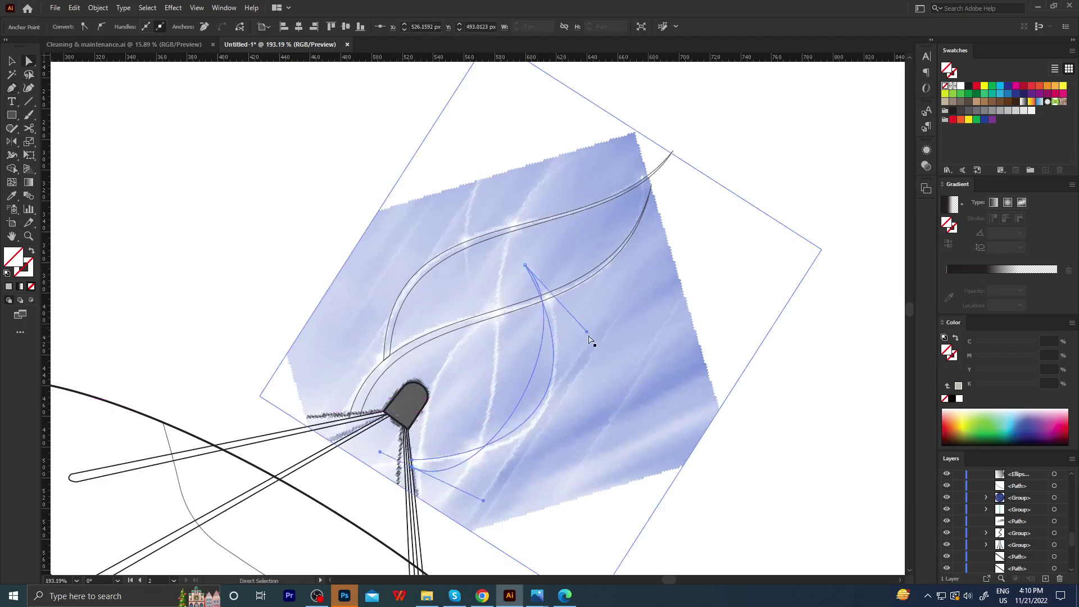
pyautogui.press('a')
pyautogui.moveTo(612, 361); pyautogui.dragTo(622, 409)
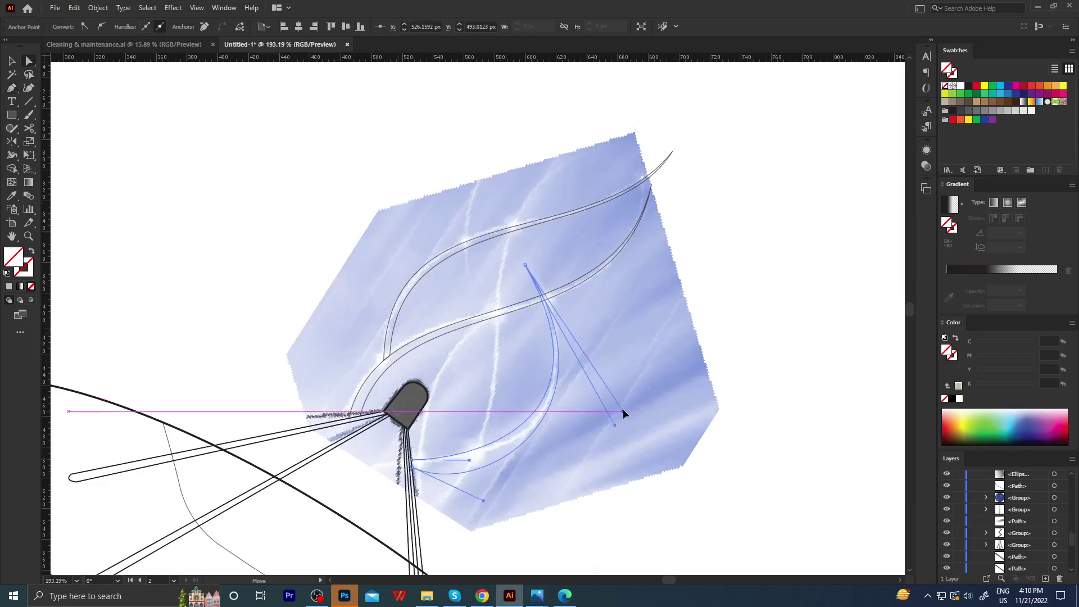
pyautogui.moveTo(483, 500); pyautogui.dragTo(477, 469)
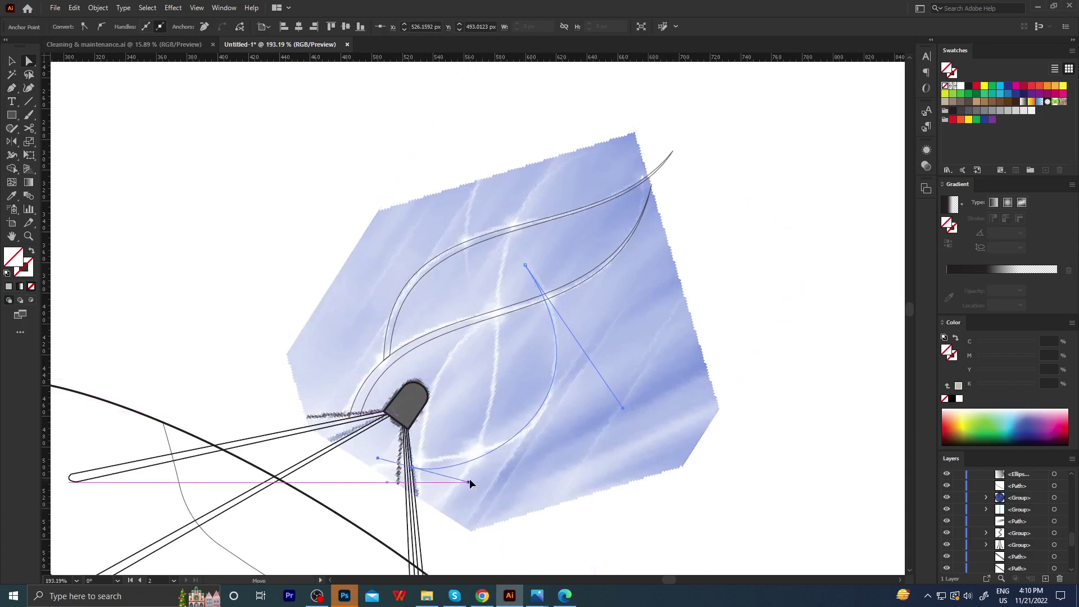
pyautogui.moveTo(623, 408); pyautogui.dragTo(622, 421)
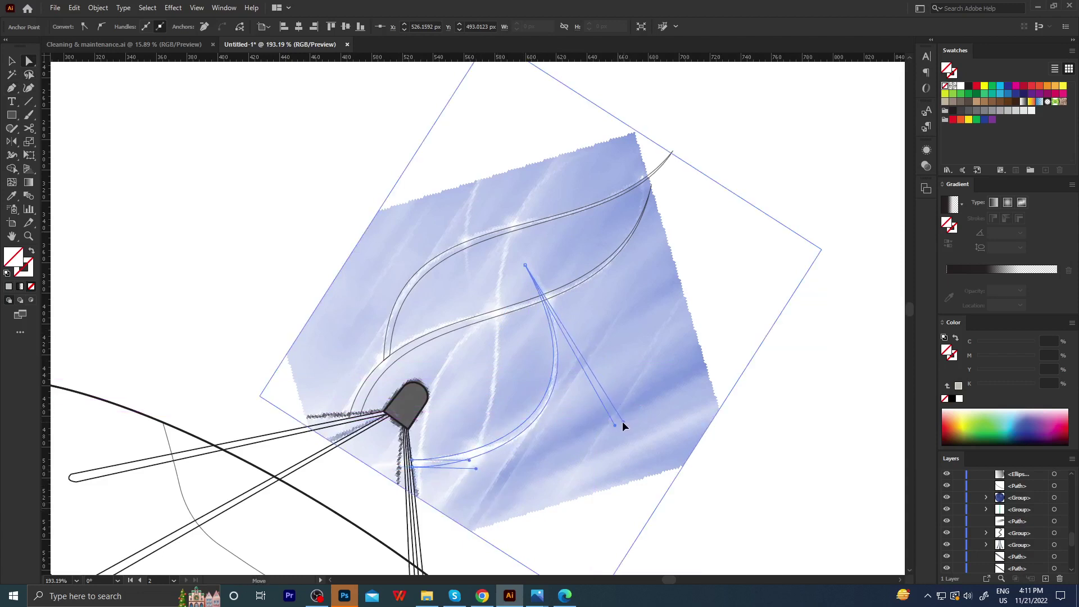
pyautogui.moveTo(476, 469); pyautogui.dragTo(459, 454)
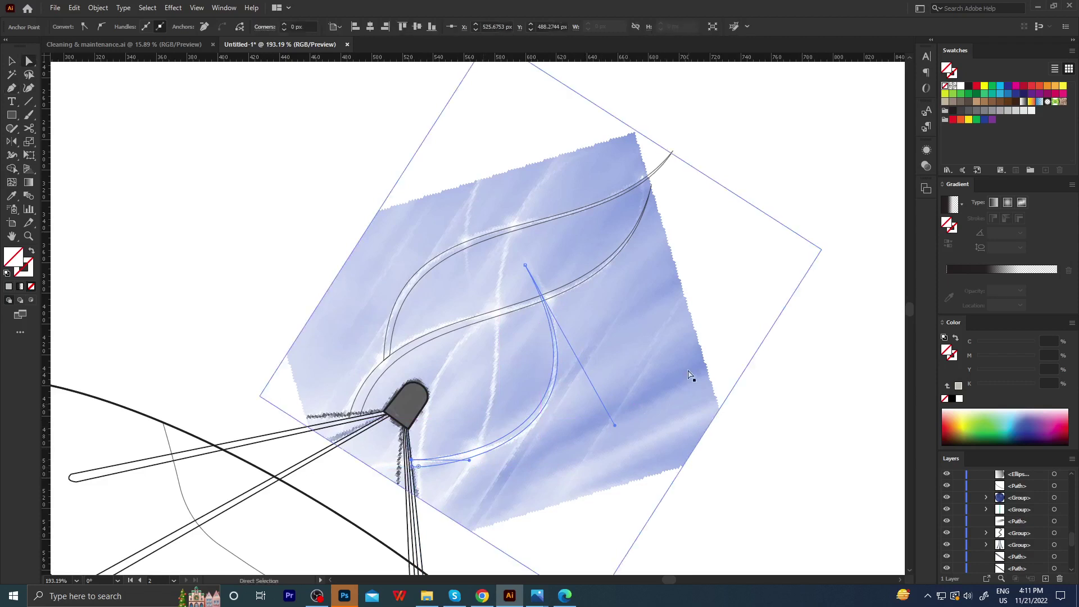
pyautogui.click(505, 309)
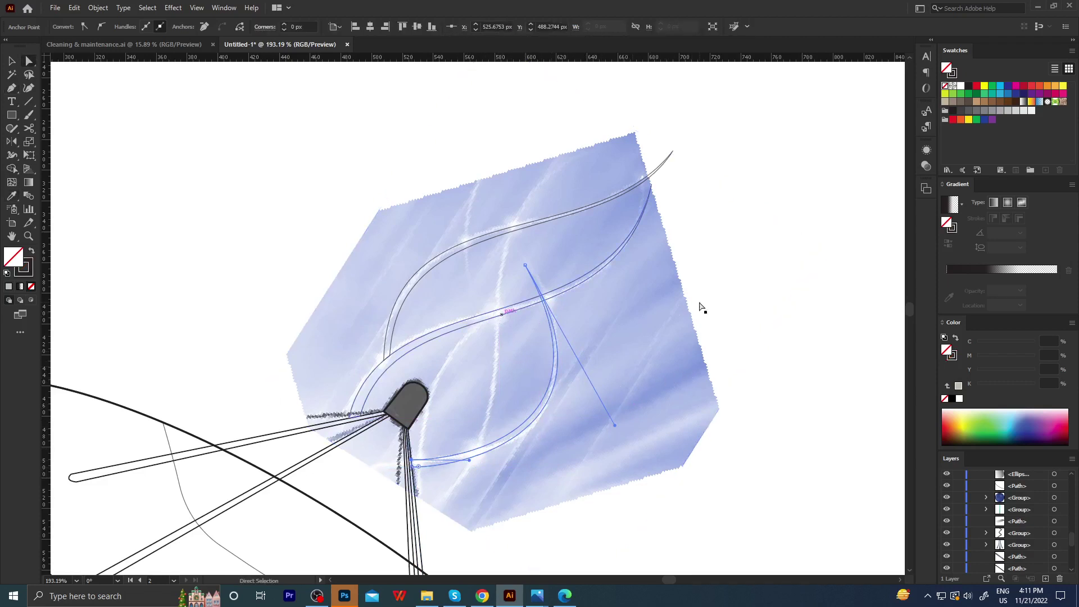
pyautogui.click(564, 431)
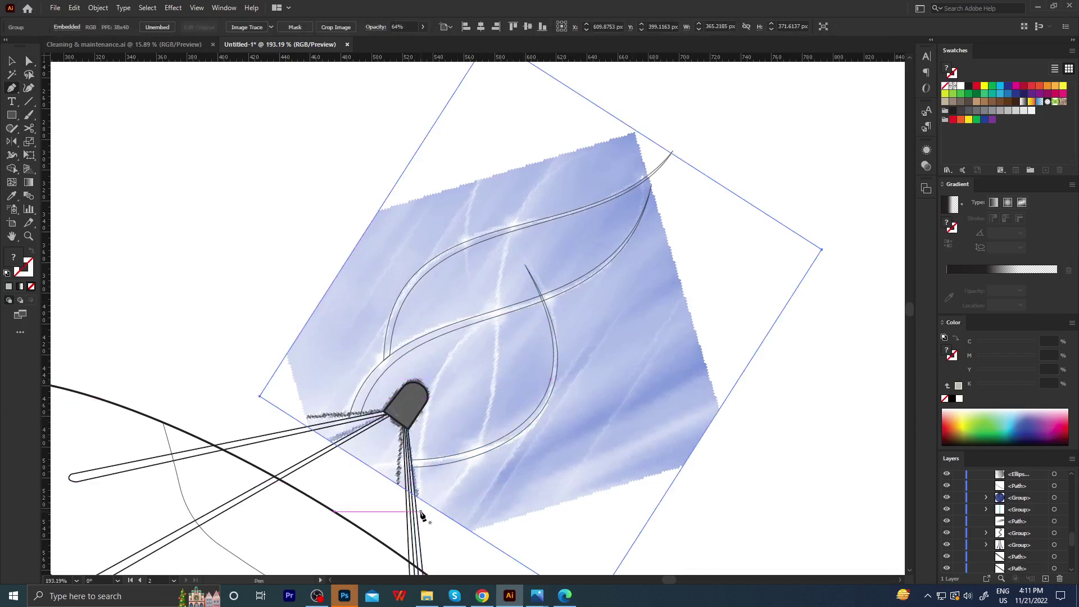
# Draw a new beam curve from below the feed horn up to the sky patch's top.
pyautogui.click(418, 511)
pyautogui.moveTo(547, 172); pyautogui.dragTo(590, 143)
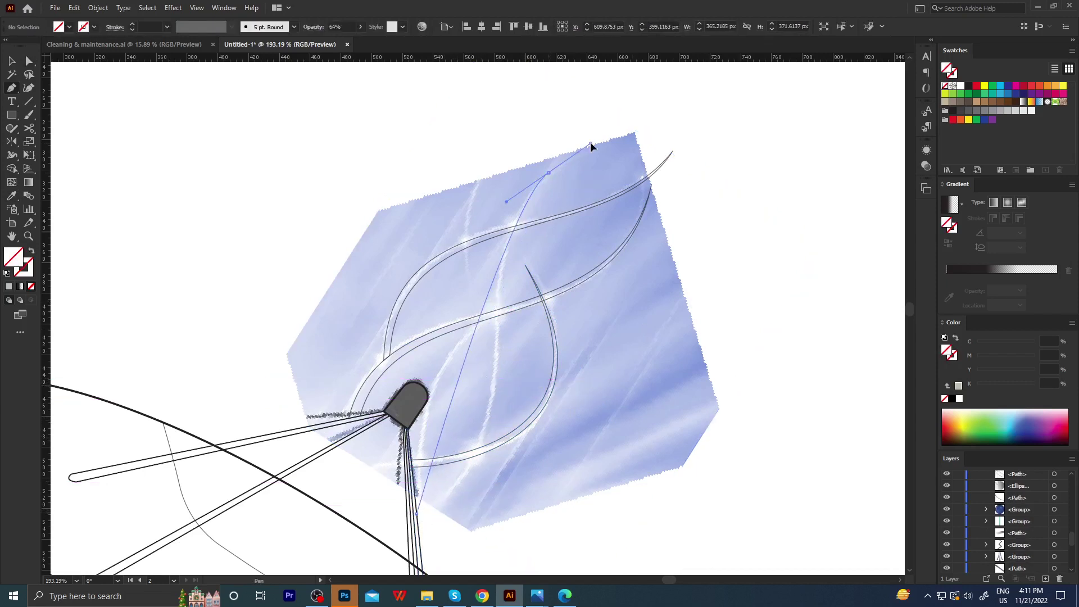
pyautogui.moveTo(506, 201); pyautogui.dragTo(472, 249)
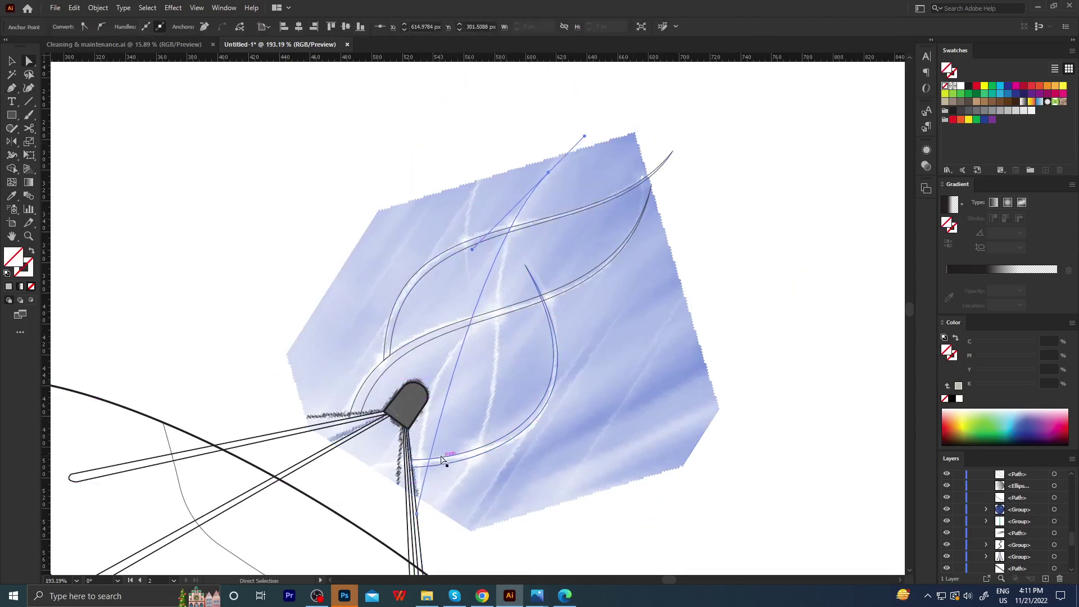
pyautogui.moveTo(432, 453)
pyautogui.mouseDown()
pyautogui.moveTo(467, 479)
pyautogui.moveTo(519, 474)
pyautogui.mouseUp()
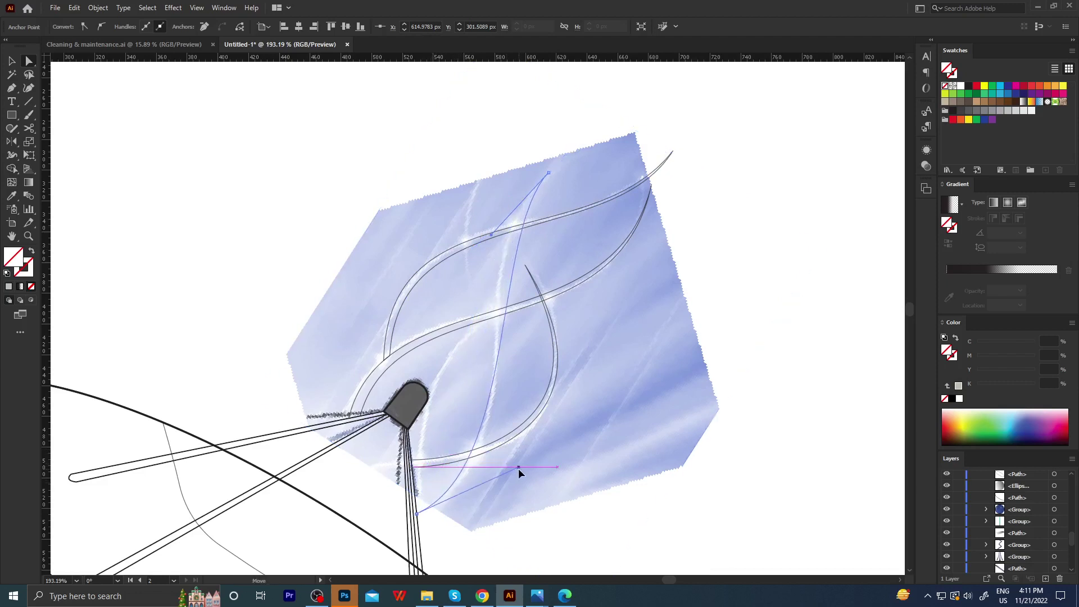
pyautogui.moveTo(492, 235); pyautogui.dragTo(450, 264)
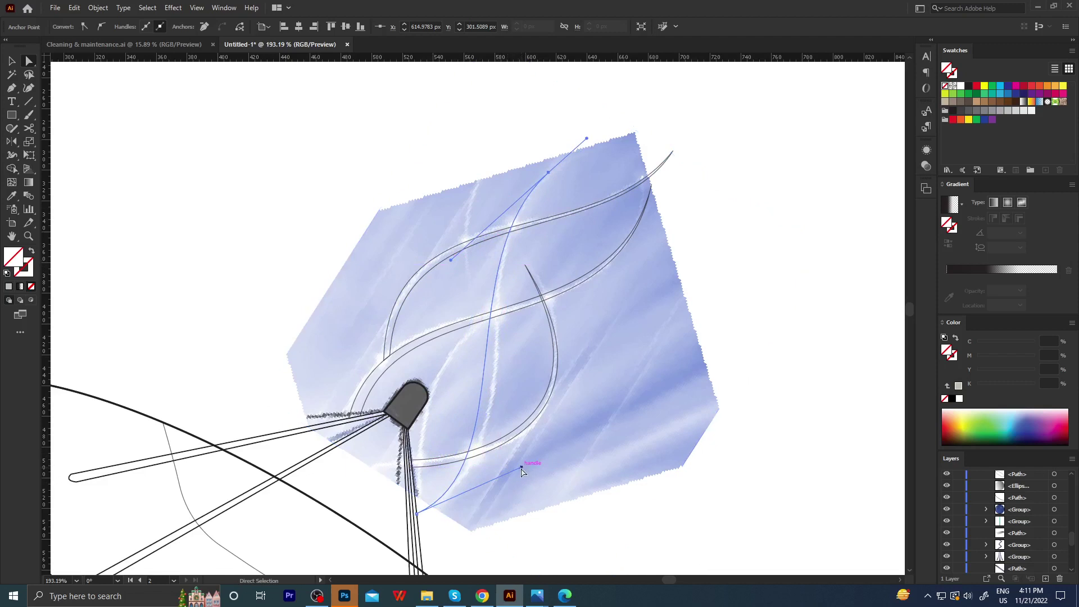
pyautogui.moveTo(522, 467); pyautogui.dragTo(541, 451)
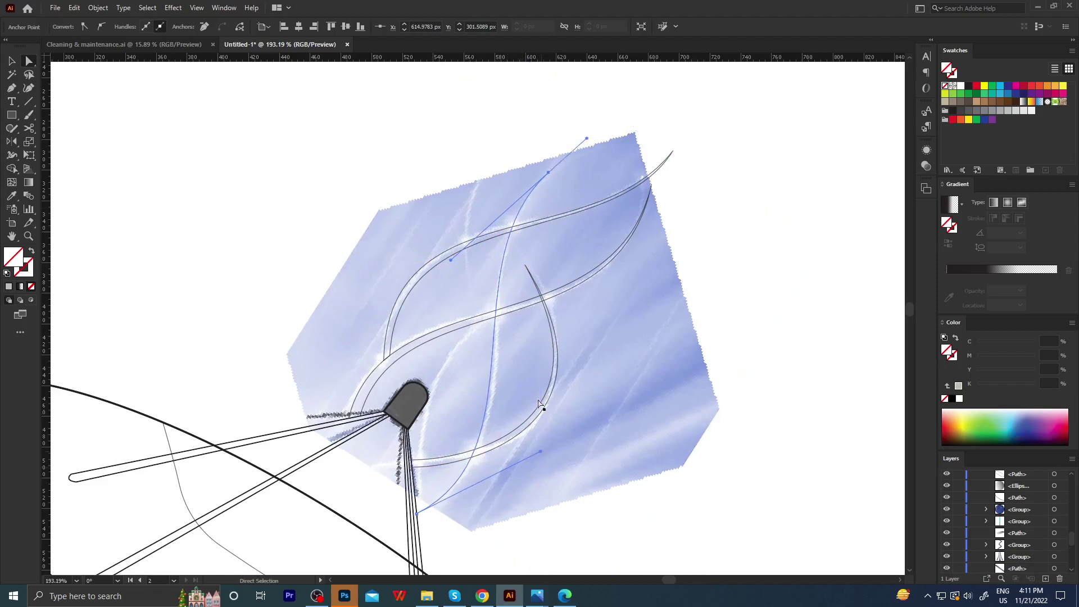
# Raise the curve's upper end and rework its top bend, undoing a stray image move.
pyautogui.press('p')
pyautogui.moveTo(547, 173); pyautogui.dragTo(556, 158)
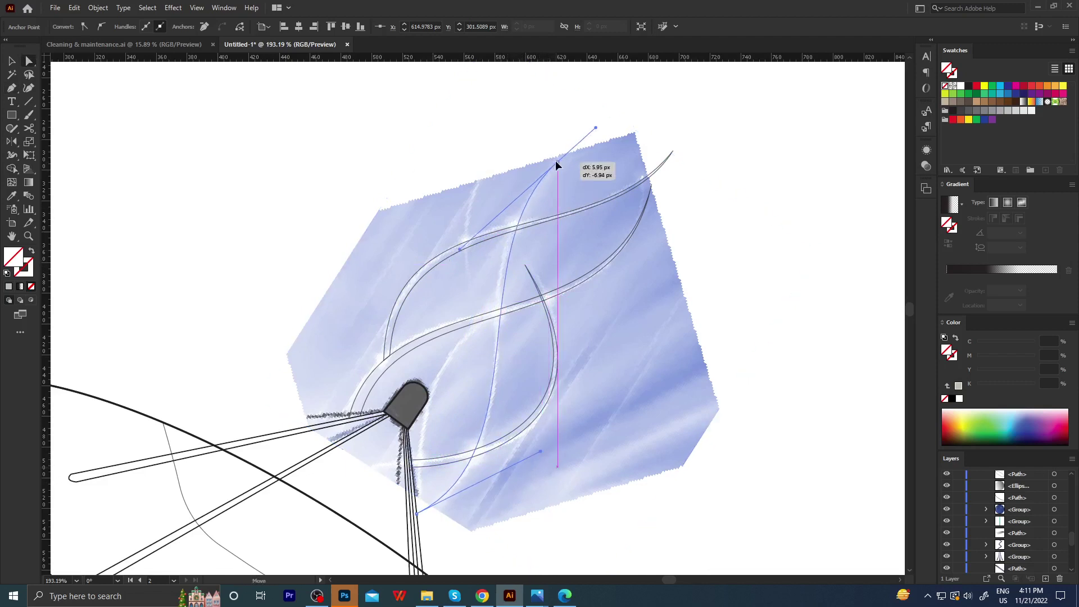
pyautogui.moveTo(460, 243); pyautogui.dragTo(444, 256)
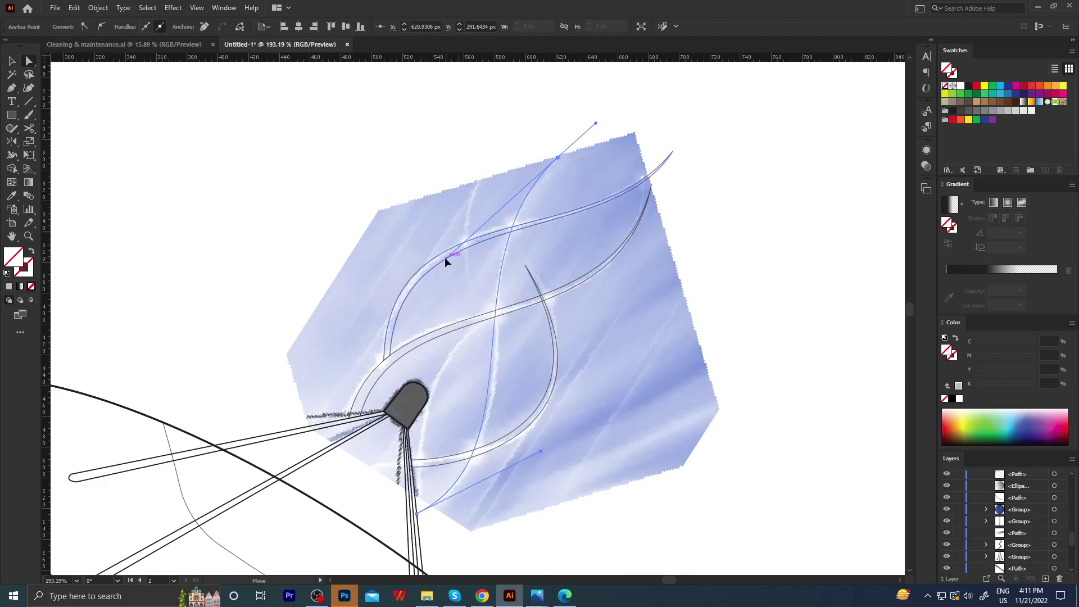
pyautogui.click(556, 160)
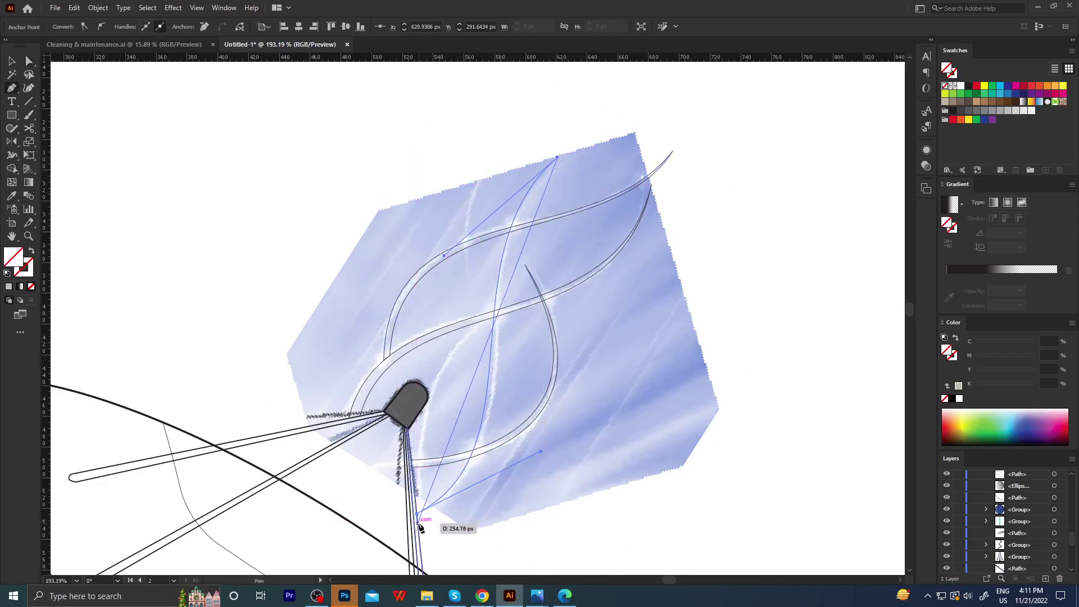
pyautogui.moveTo(419, 522); pyautogui.dragTo(395, 538)
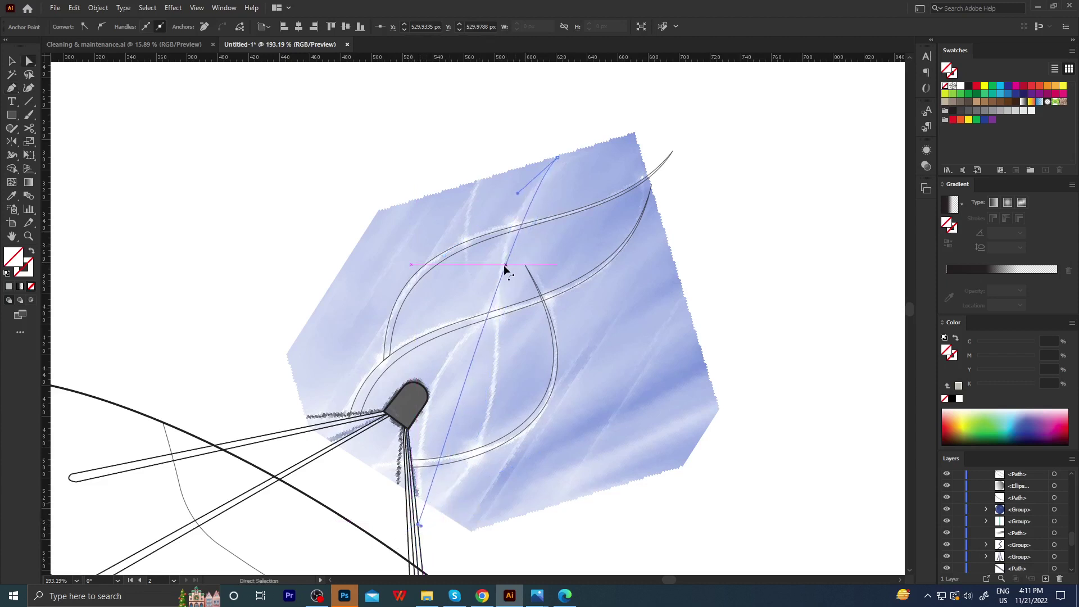
pyautogui.moveTo(528, 249); pyautogui.dragTo(486, 387)
pyautogui.moveTo(427, 504); pyautogui.dragTo(502, 459)
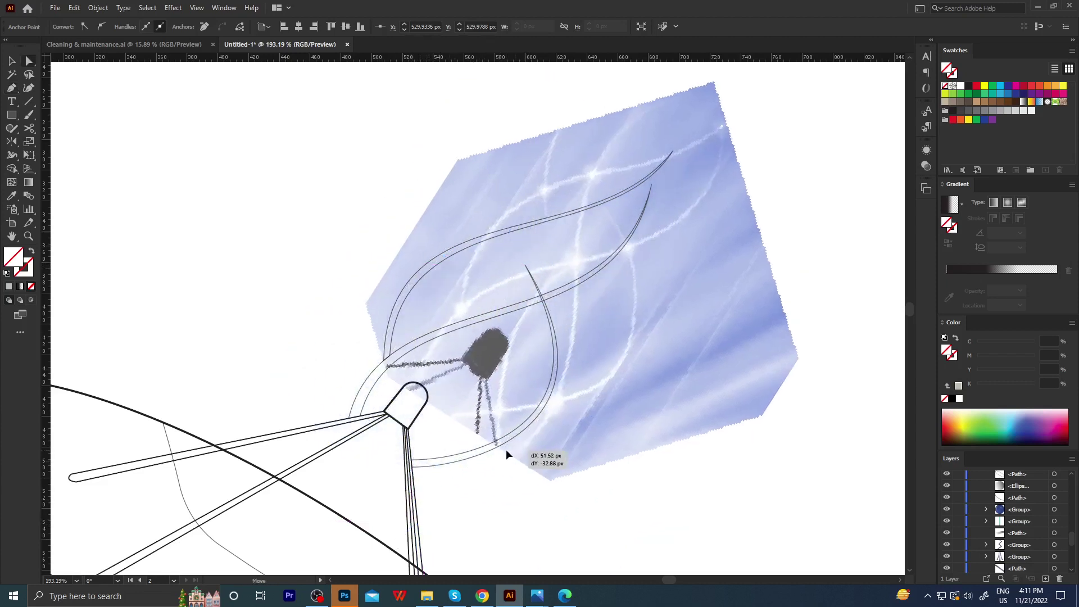
pyautogui.hotkey('ctrl', 'z')
# Reshape the new beam's bottom anchor and handles so the curve runs smoothly.
pyautogui.click(444, 498)
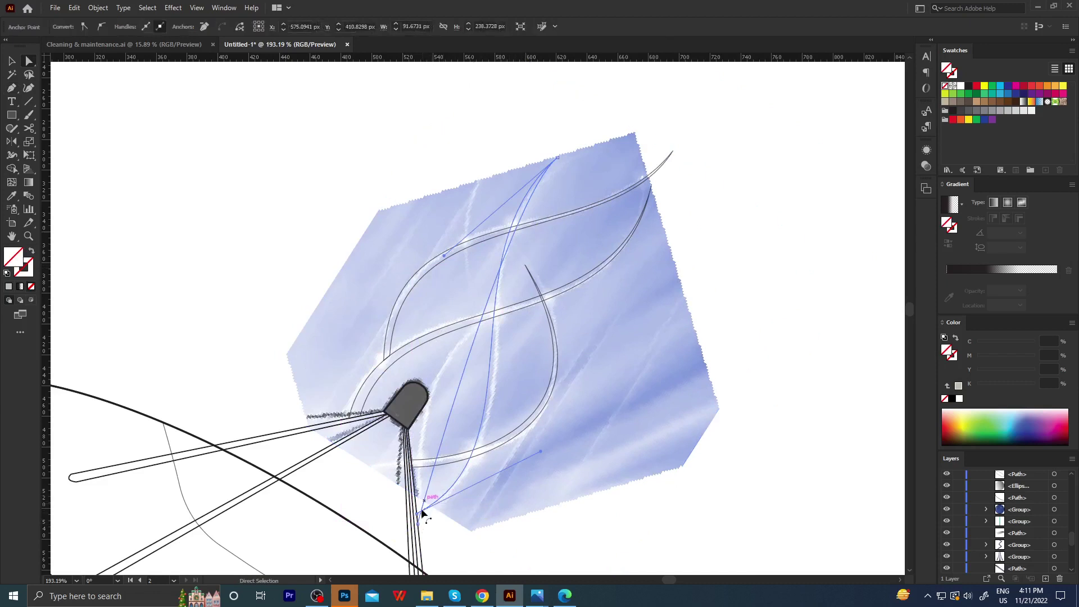
pyautogui.click(490, 471)
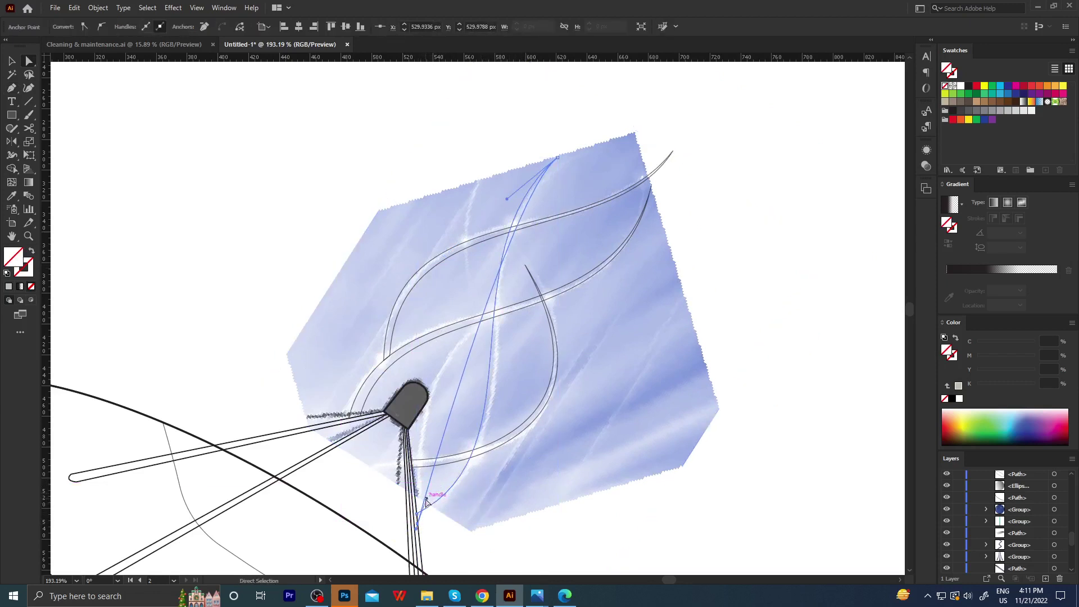
pyautogui.moveTo(427, 497); pyautogui.dragTo(467, 488)
pyautogui.moveTo(523, 462); pyautogui.dragTo(461, 499)
pyautogui.moveTo(414, 527); pyautogui.dragTo(537, 450)
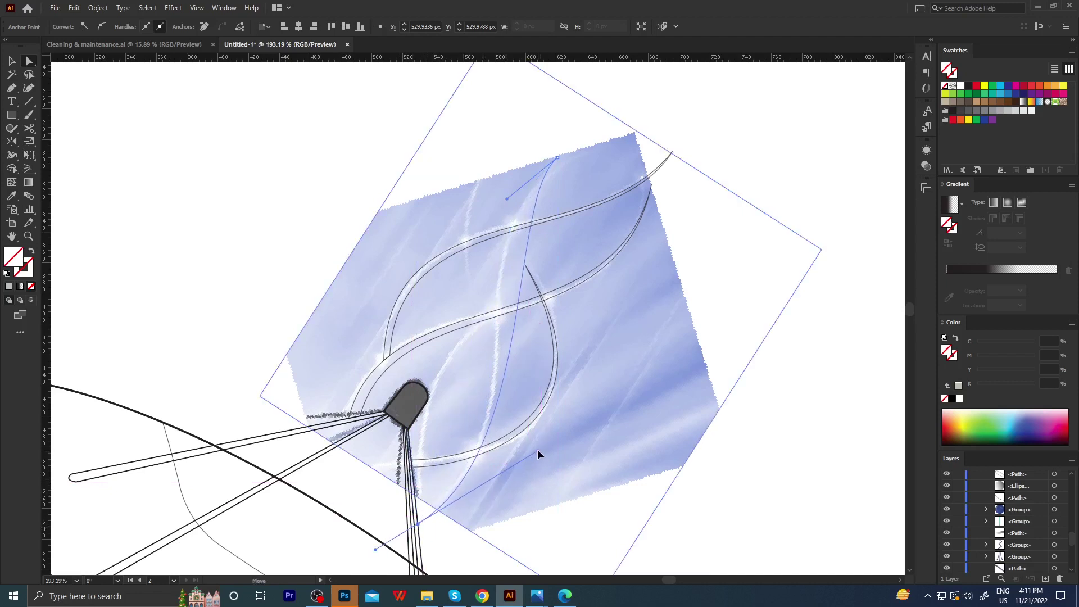
pyautogui.moveTo(507, 198); pyautogui.dragTo(453, 264)
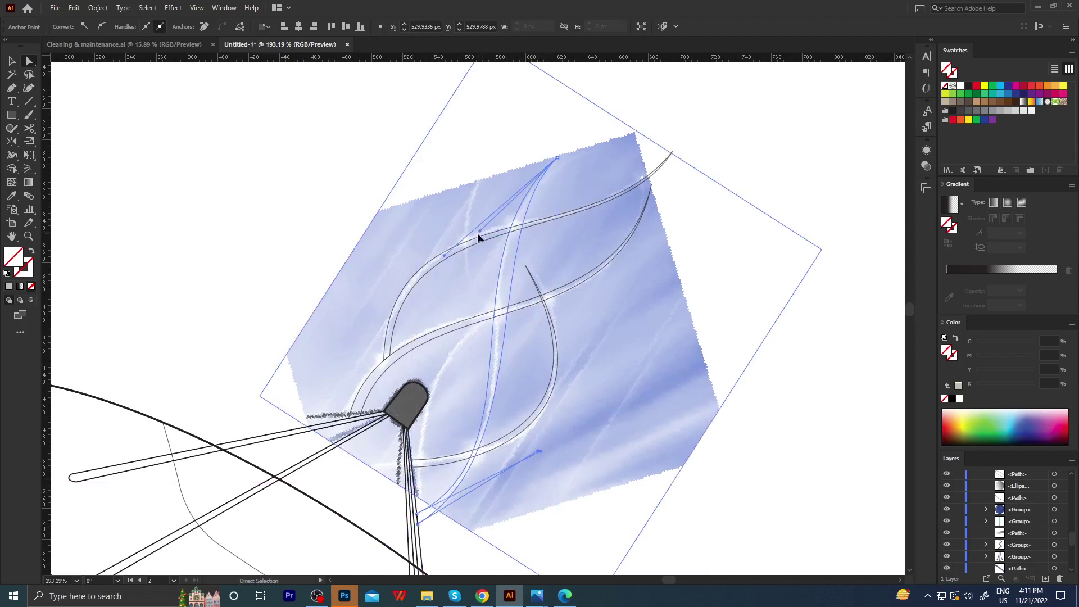
pyautogui.moveTo(538, 451)
pyautogui.mouseDown()
pyautogui.moveTo(556, 444)
pyautogui.moveTo(545, 456)
pyautogui.mouseUp()
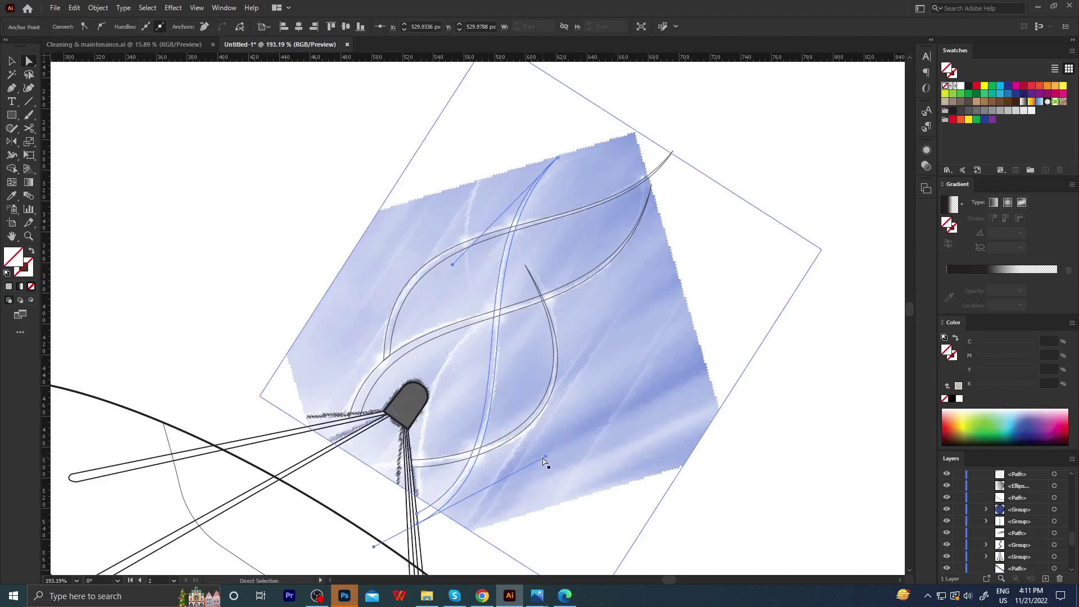
pyautogui.press('p')
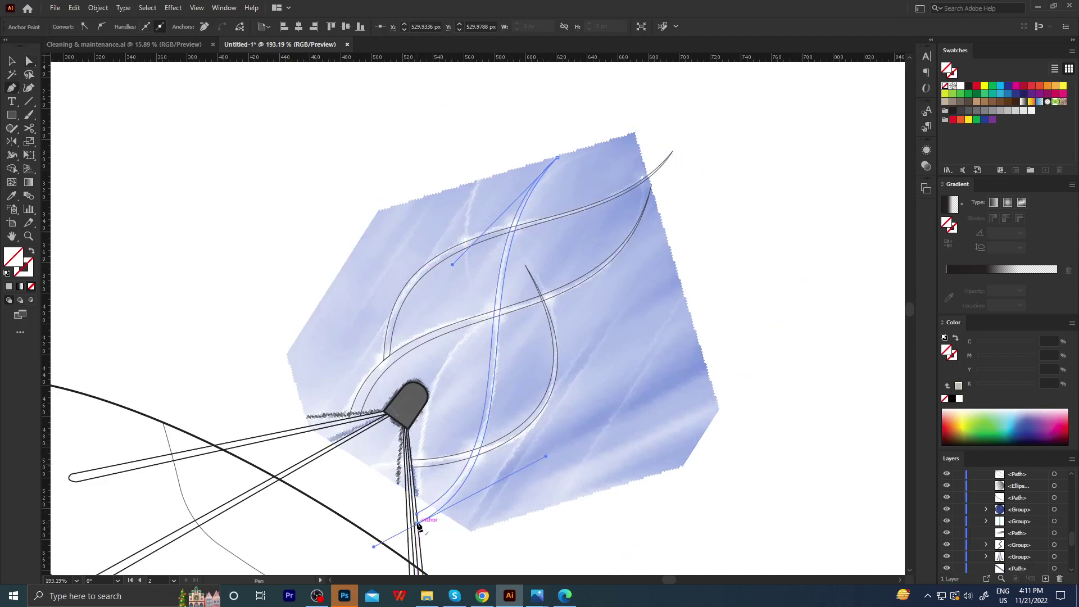
pyautogui.moveTo(419, 518); pyautogui.dragTo(416, 513)
# Zoom in to check the curve's top, zoom back out, and select the sky image.
pyautogui.click(487, 241)
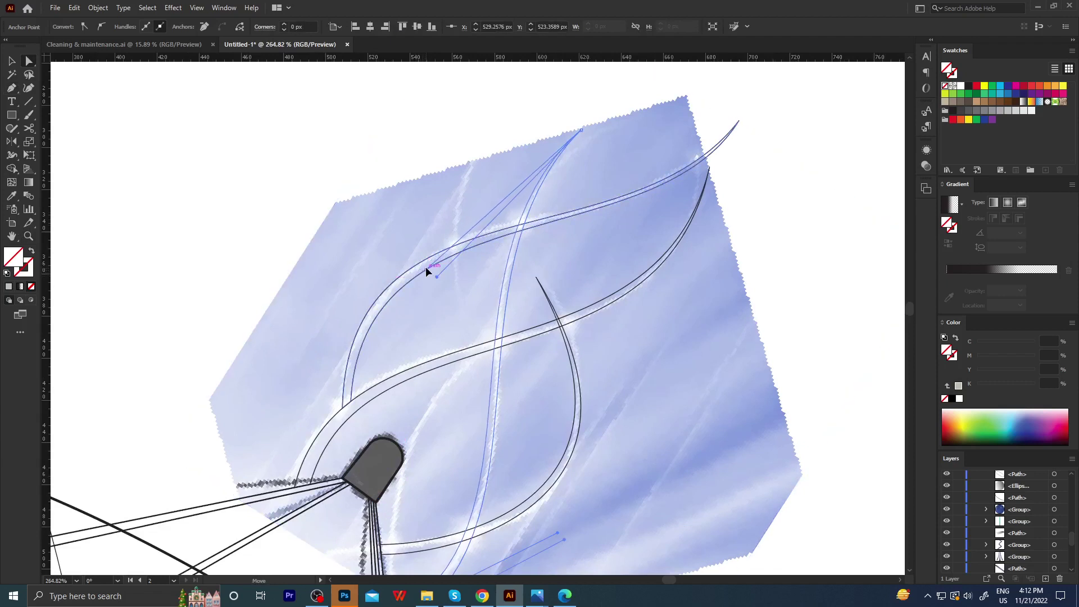
pyautogui.scroll(-3, 427, 270)
pyautogui.press('i')
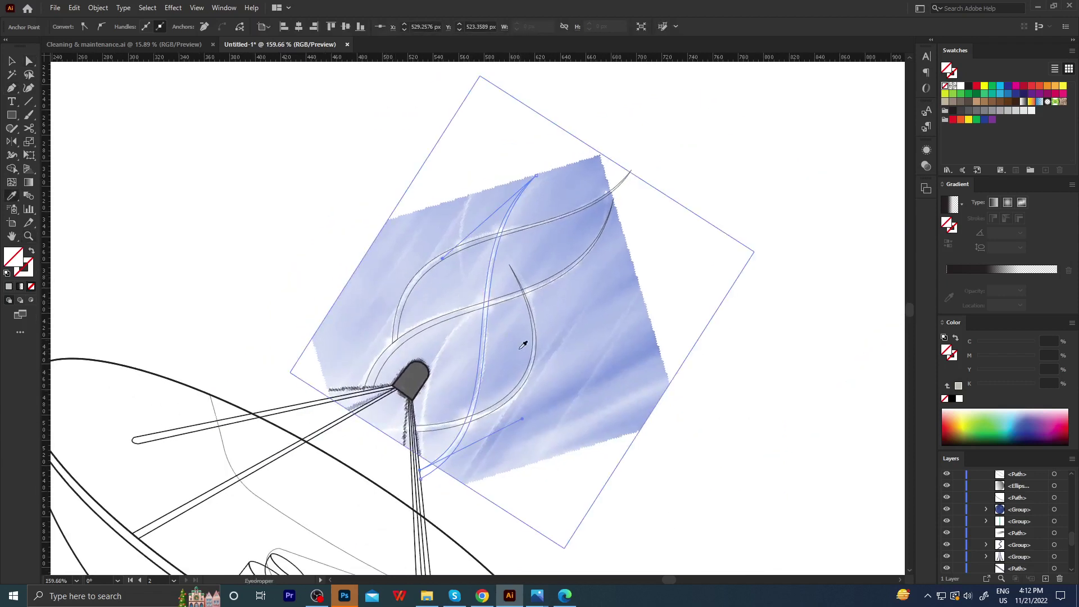
pyautogui.press('a')
pyautogui.click(619, 294)
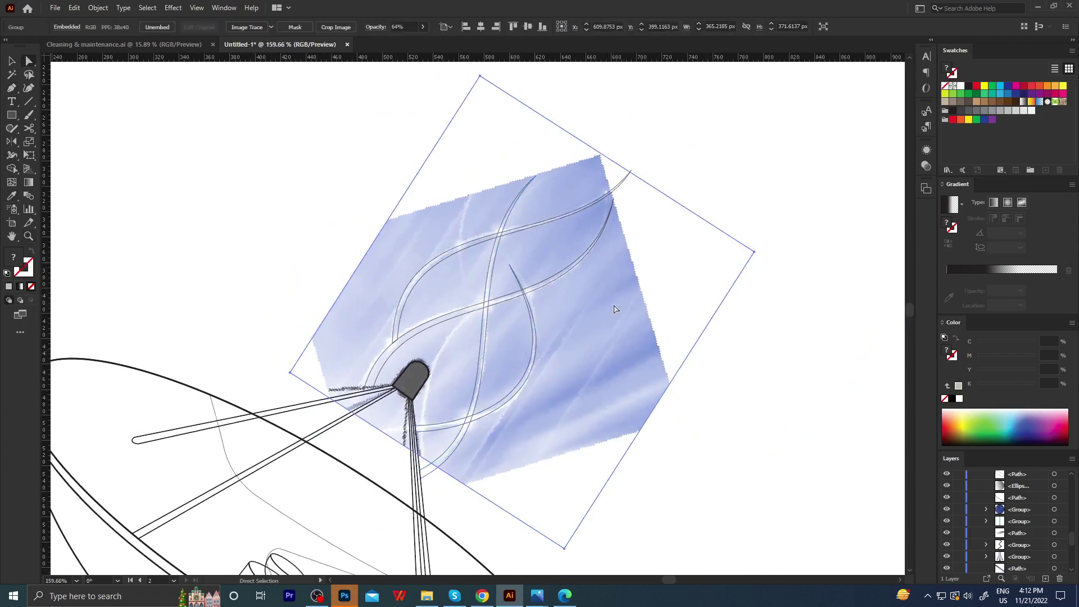
pyautogui.scroll(-3, 514, 332)
pyautogui.scroll(3, 622, 349)
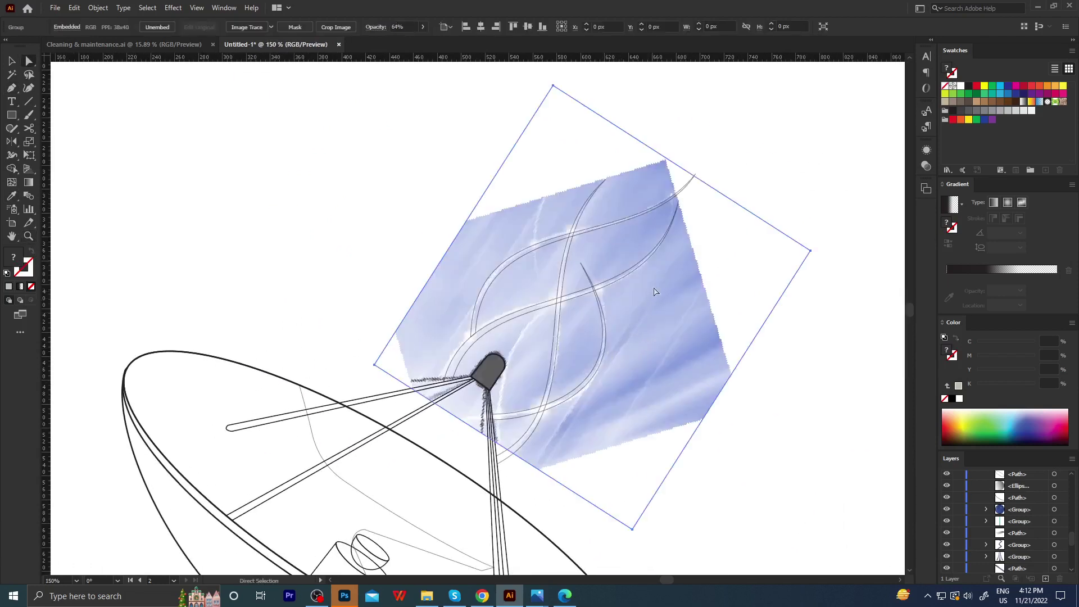
pyautogui.scroll(2, 699, 264)
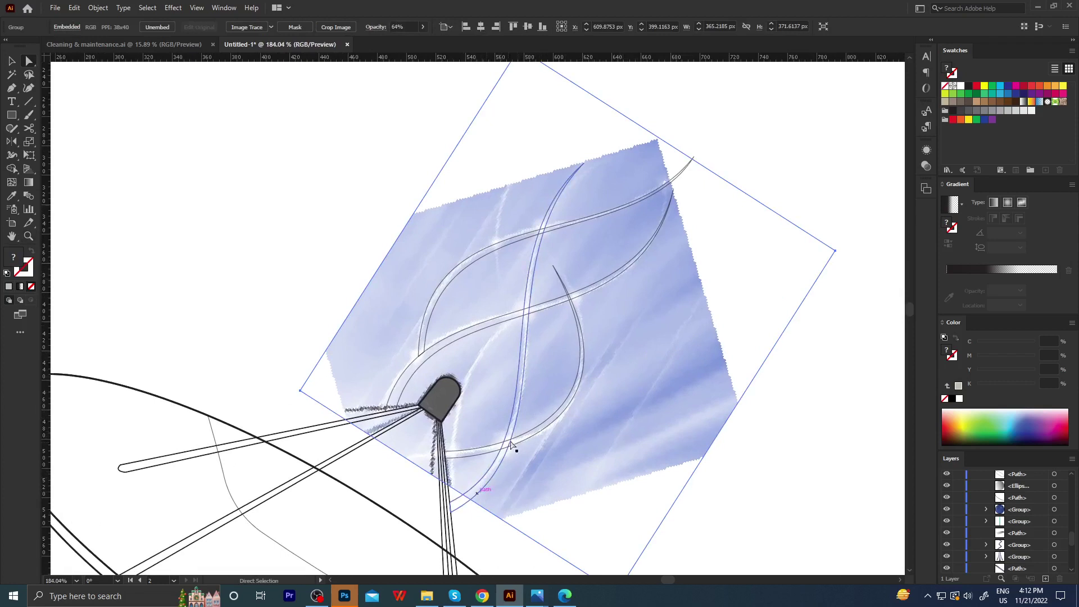
# Duplicate a curved strut line, reflect the copy horizontally and rotate it slightly.
pyautogui.scroll(-1, 461, 328)
pyautogui.scroll(1, 489, 344)
pyautogui.scroll(1, 543, 399)
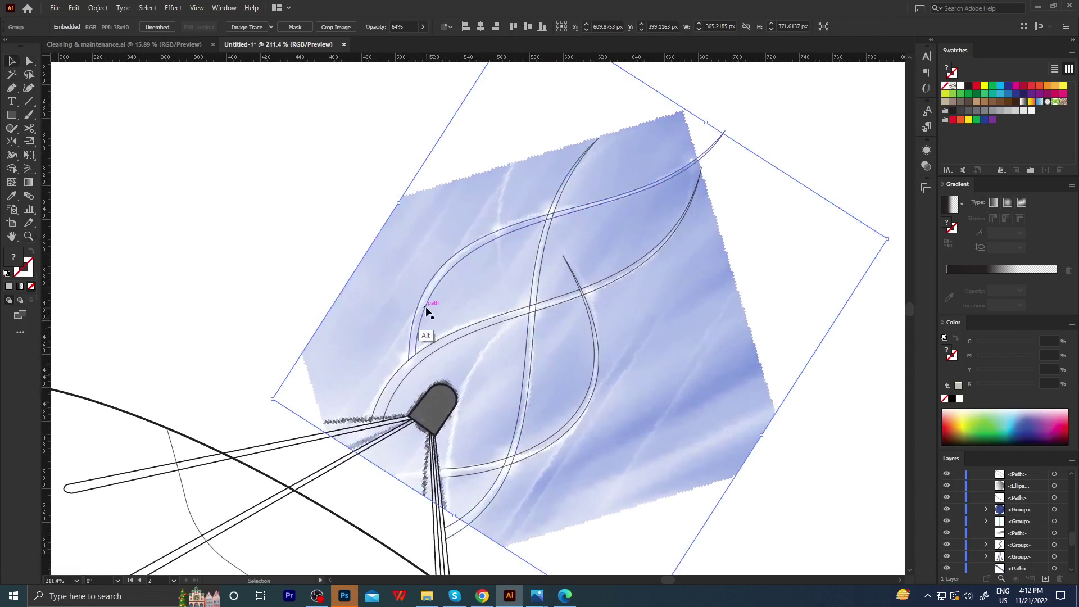
pyautogui.moveTo(426, 311); pyautogui.dragTo(525, 377)
pyautogui.rightClick(525, 376)
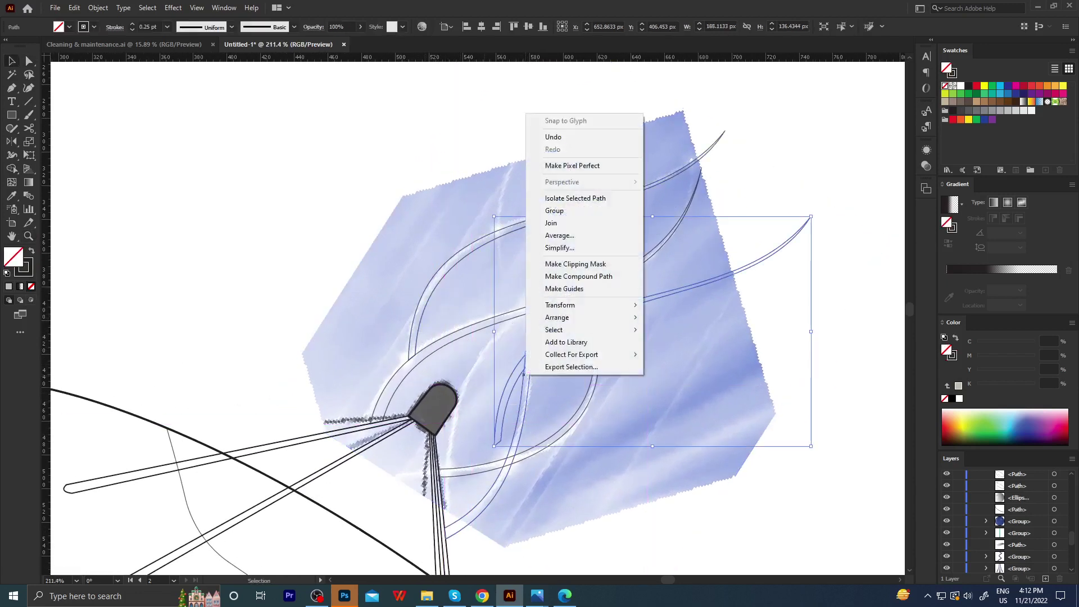
pyautogui.moveTo(560, 305)
pyautogui.click(670, 342)
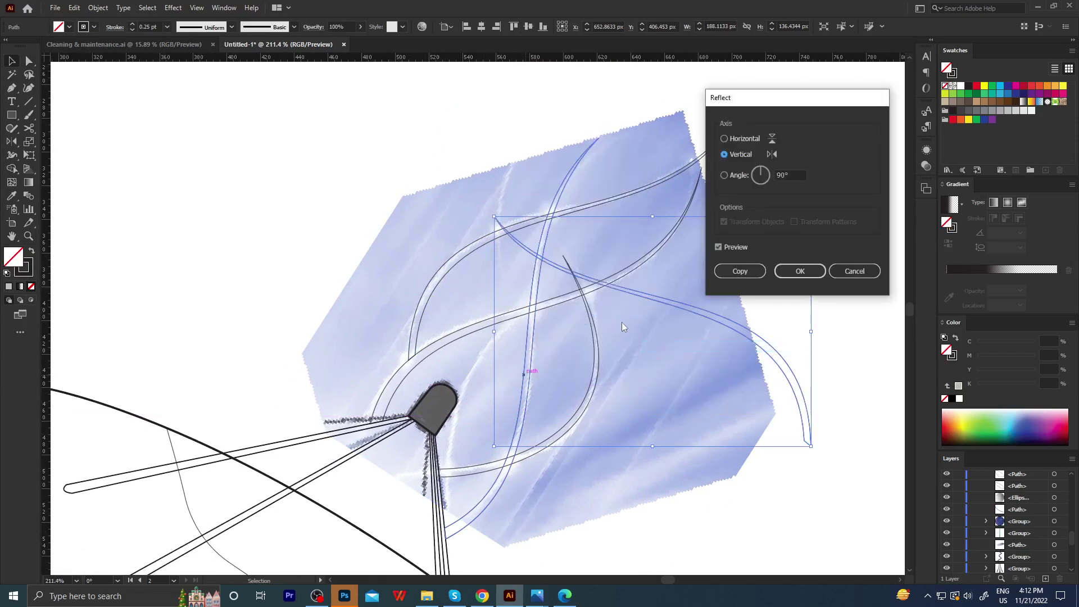
pyautogui.click(737, 138)
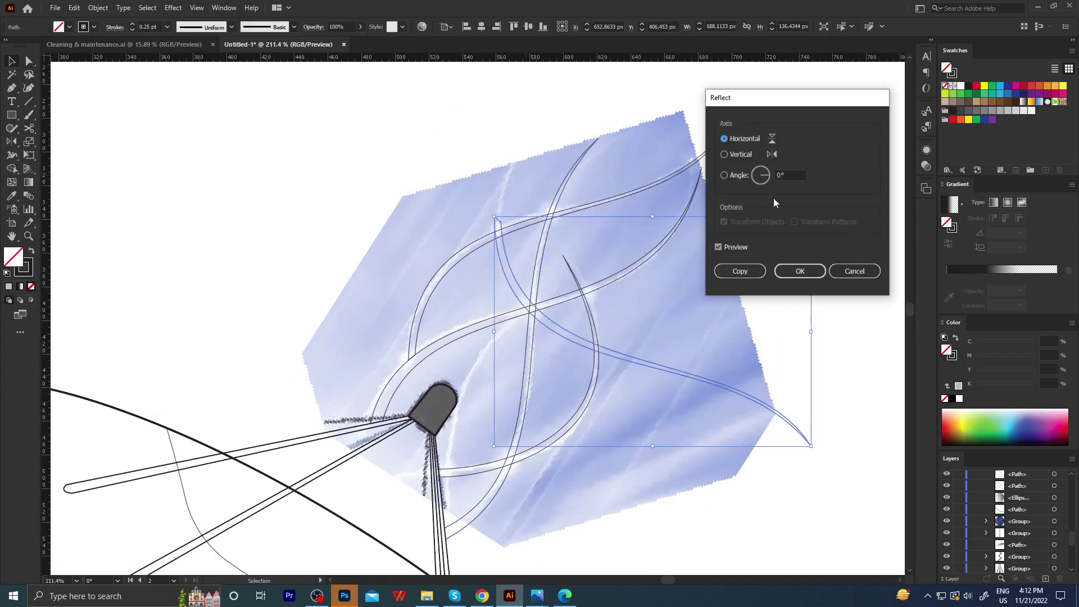
pyautogui.click(797, 272)
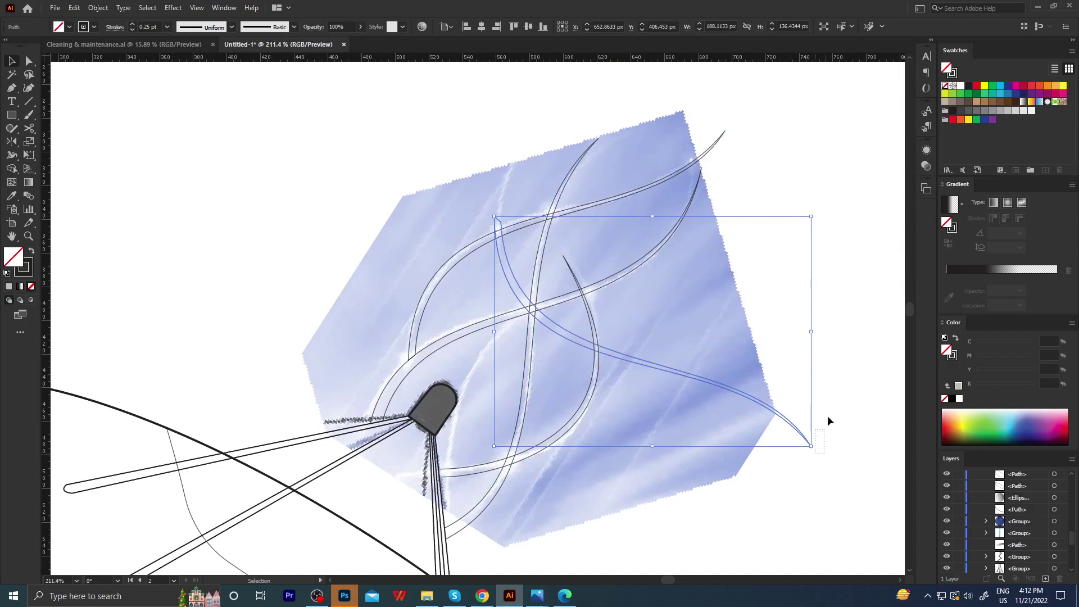
pyautogui.moveTo(819, 453)
pyautogui.mouseDown()
pyautogui.moveTo(824, 401)
pyautogui.moveTo(737, 204)
pyautogui.moveTo(748, 228)
pyautogui.mouseUp()
# Try repositioning the copied curve, then delete it.
pyautogui.moveTo(645, 428); pyautogui.dragTo(626, 380)
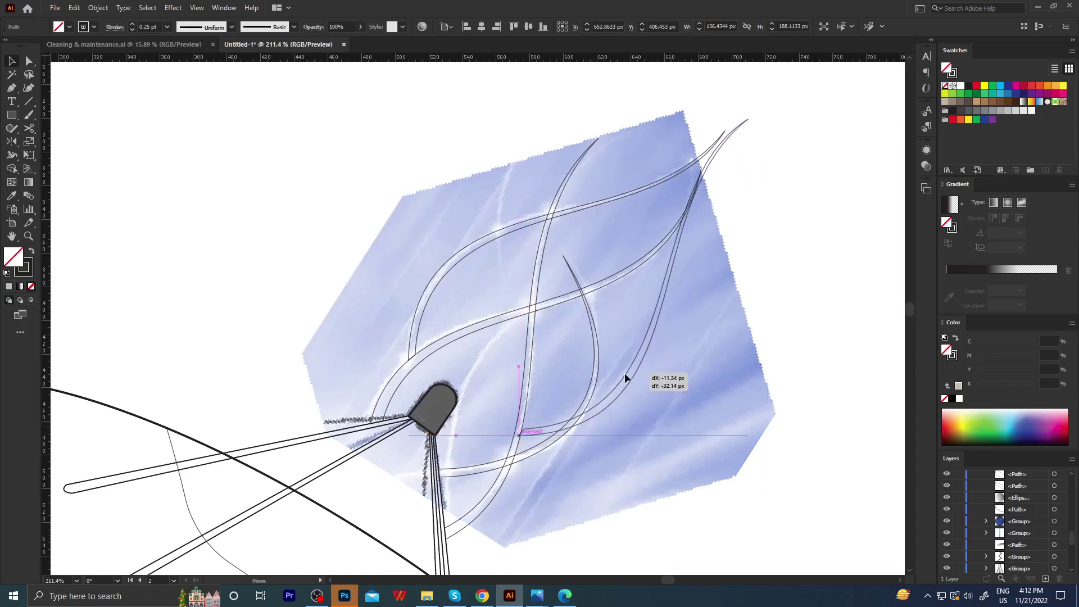
pyautogui.moveTo(625, 375)
pyautogui.mouseDown()
pyautogui.moveTo(618, 408)
pyautogui.moveTo(606, 411)
pyautogui.moveTo(604, 396)
pyautogui.moveTo(605, 443)
pyautogui.moveTo(551, 494)
pyautogui.moveTo(559, 470)
pyautogui.mouseUp()
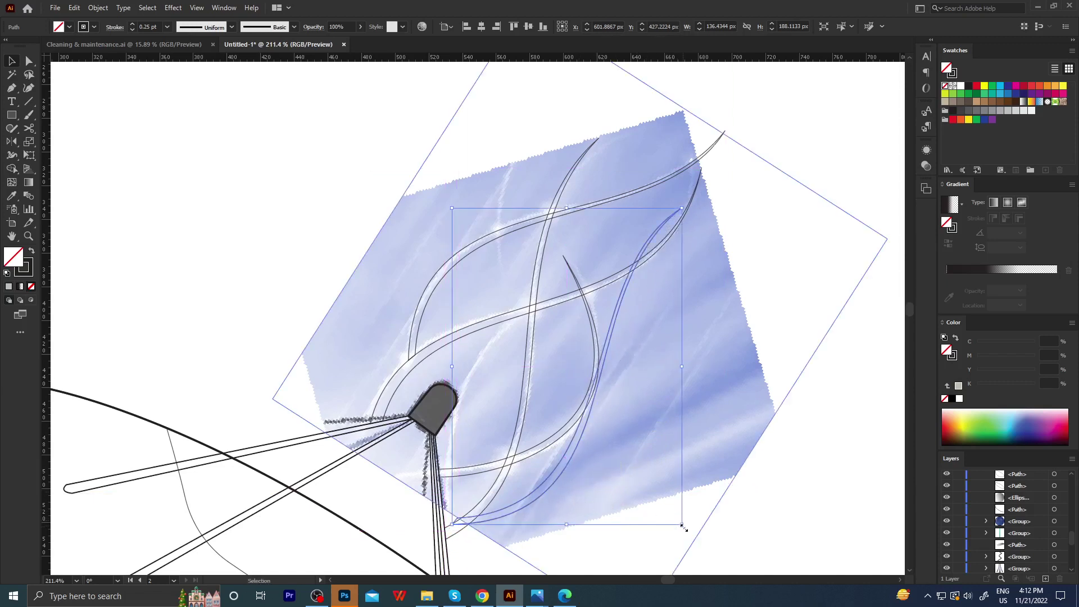
pyautogui.moveTo(686, 529); pyautogui.dragTo(636, 524)
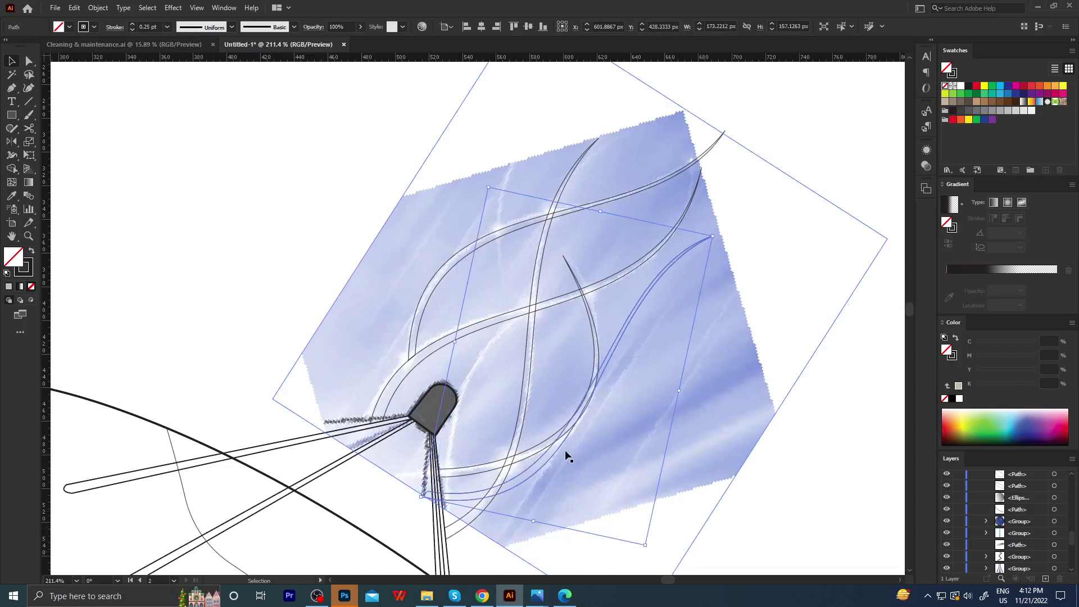
pyautogui.moveTo(559, 446); pyautogui.dragTo(619, 447)
pyautogui.press('z')
pyautogui.moveTo(560, 366)
pyautogui.mouseDown()
pyautogui.moveTo(487, 388)
pyautogui.moveTo(592, 373)
pyautogui.moveTo(646, 403)
pyautogui.mouseUp()
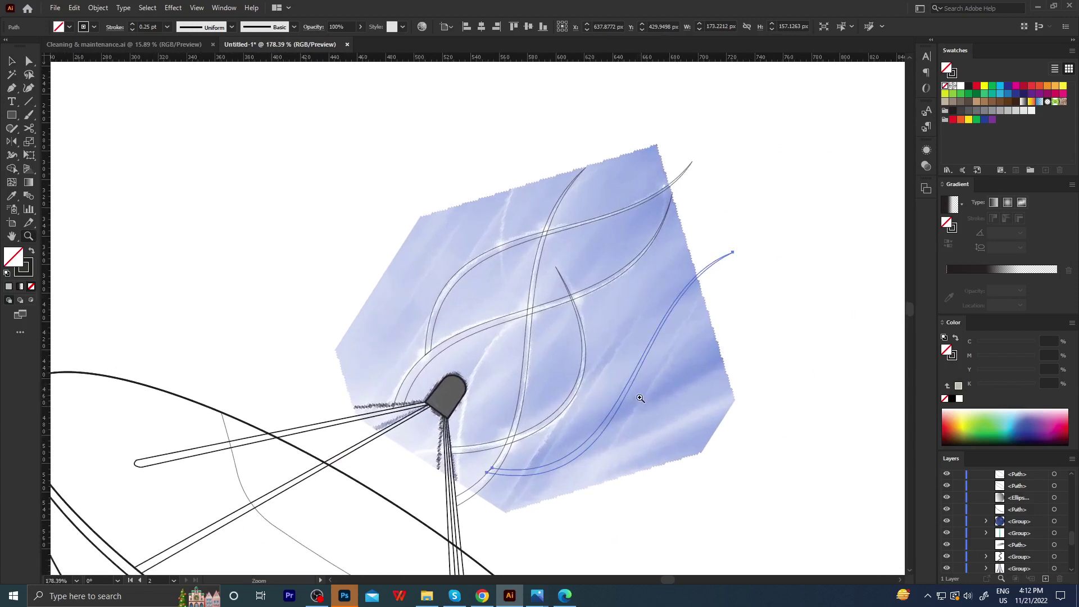
pyautogui.press('Delete')
pyautogui.press('v')
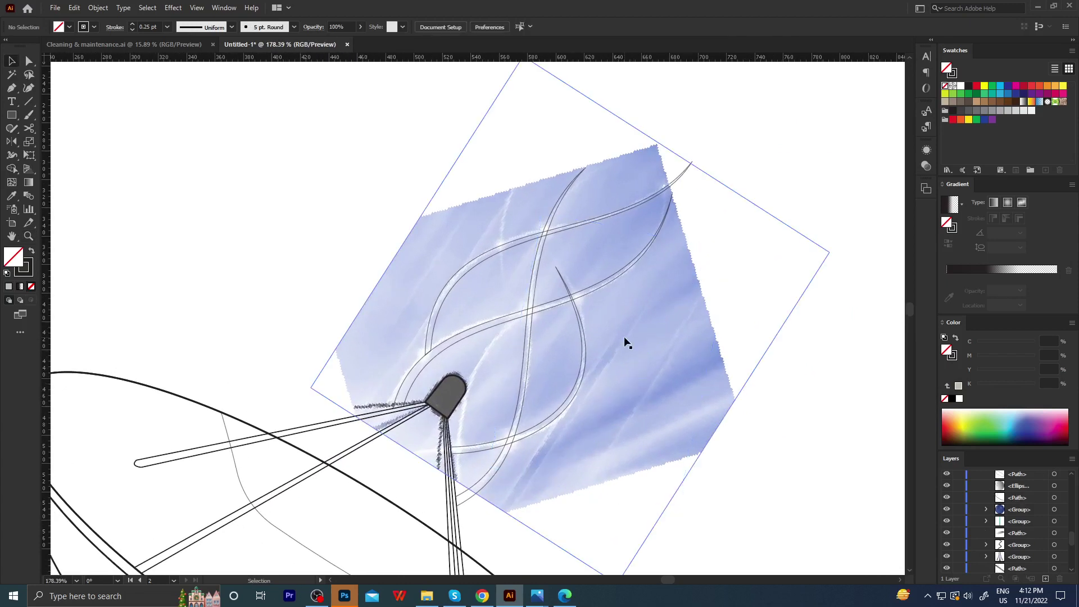
# Draw a small circle on a strut crossing and nudge it onto the intersection.
pyautogui.moveTo(509, 265); pyautogui.dragTo(554, 305)
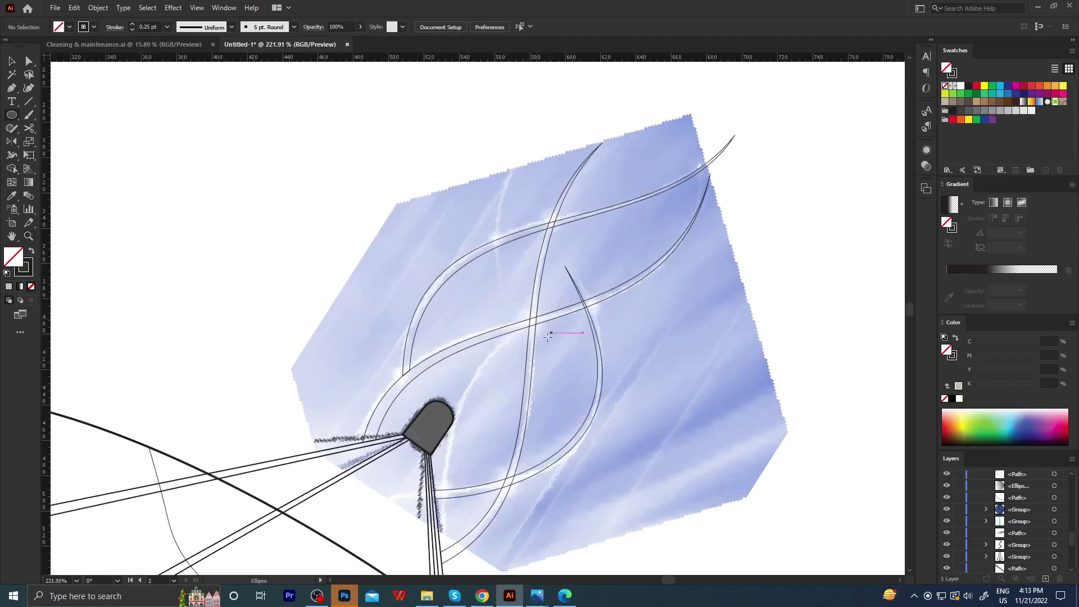
pyautogui.moveTo(530, 322); pyautogui.dragTo(670, 369)
pyautogui.press('z')
pyautogui.press('v')
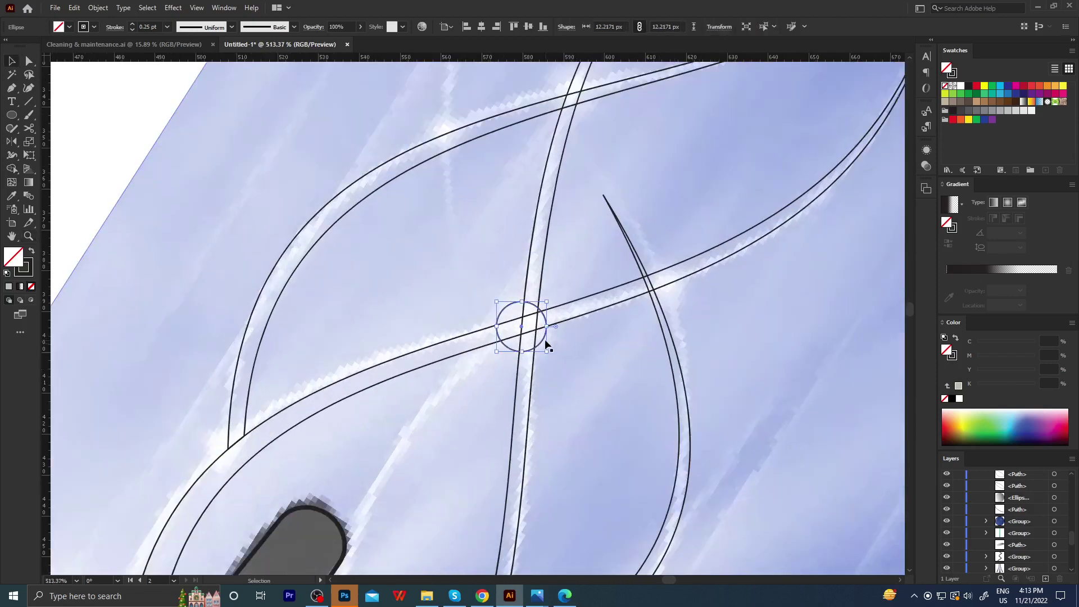
pyautogui.moveTo(545, 341); pyautogui.dragTo(548, 343)
pyautogui.click(580, 366)
# Copy the circle onto the right-hand crossing and shrink it to about 7.2 px.
pyautogui.press('z')
pyautogui.keyDown('alt'); pyautogui.click(580, 366); pyautogui.keyUp('alt')
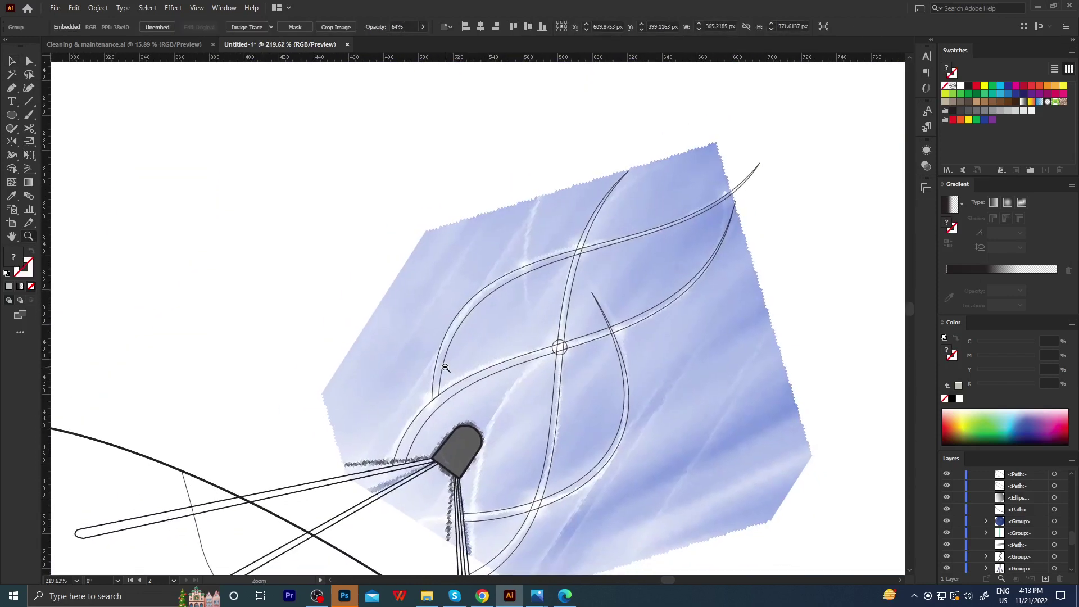
pyautogui.moveTo(445, 367); pyautogui.dragTo(517, 390)
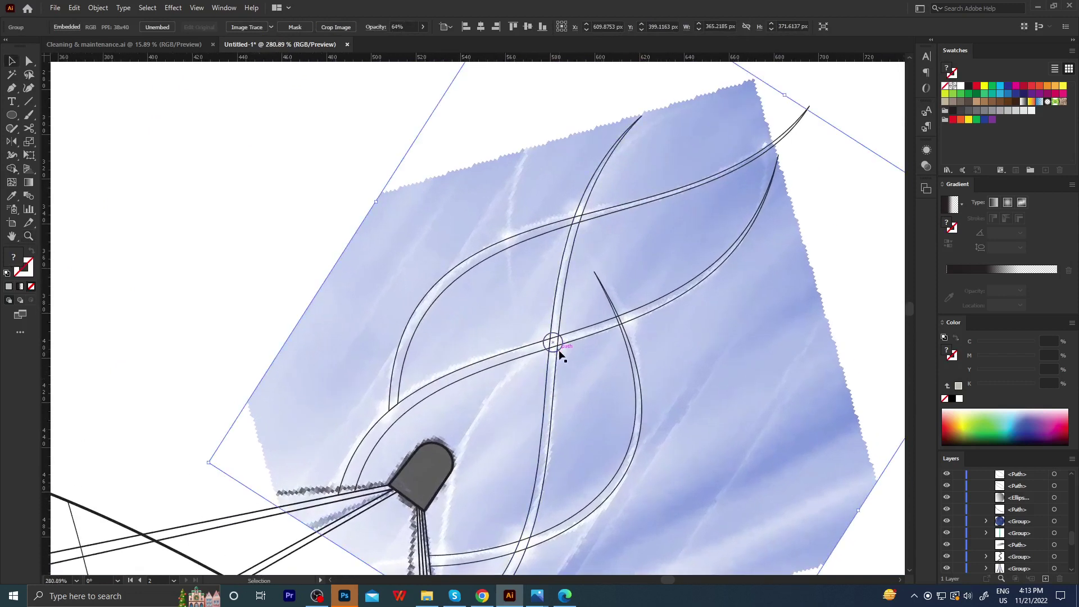
pyautogui.moveTo(560, 350); pyautogui.dragTo(625, 329)
pyautogui.press('z')
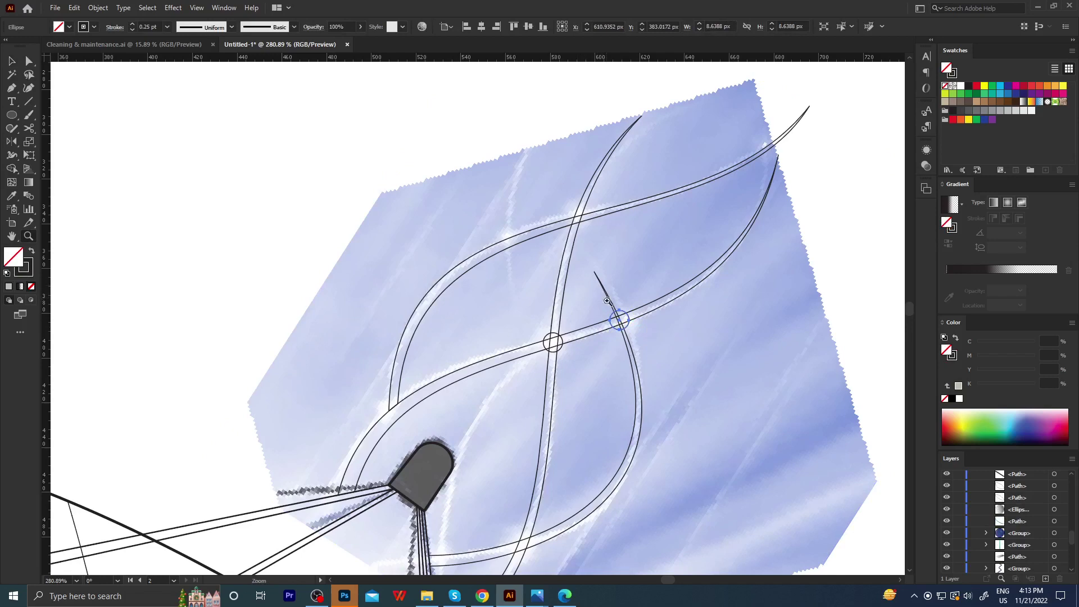
pyautogui.click(580, 264)
pyautogui.press('v')
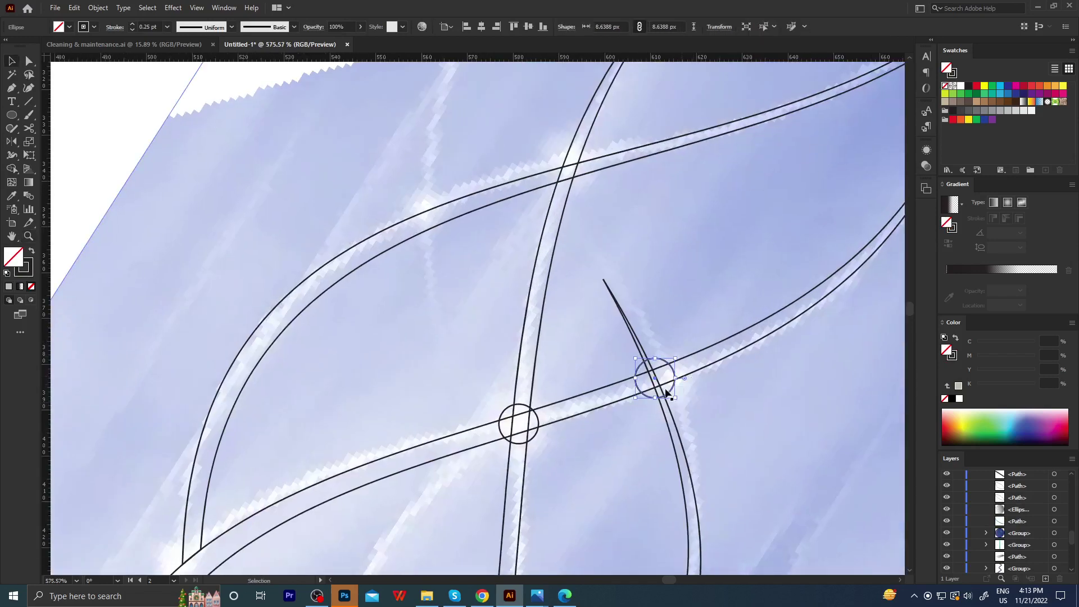
pyautogui.moveTo(675, 398)
pyautogui.mouseDown()
pyautogui.moveTo(581, 188)
pyautogui.moveTo(422, 249)
pyautogui.moveTo(489, 243)
pyautogui.mouseUp()
pyautogui.press('z')
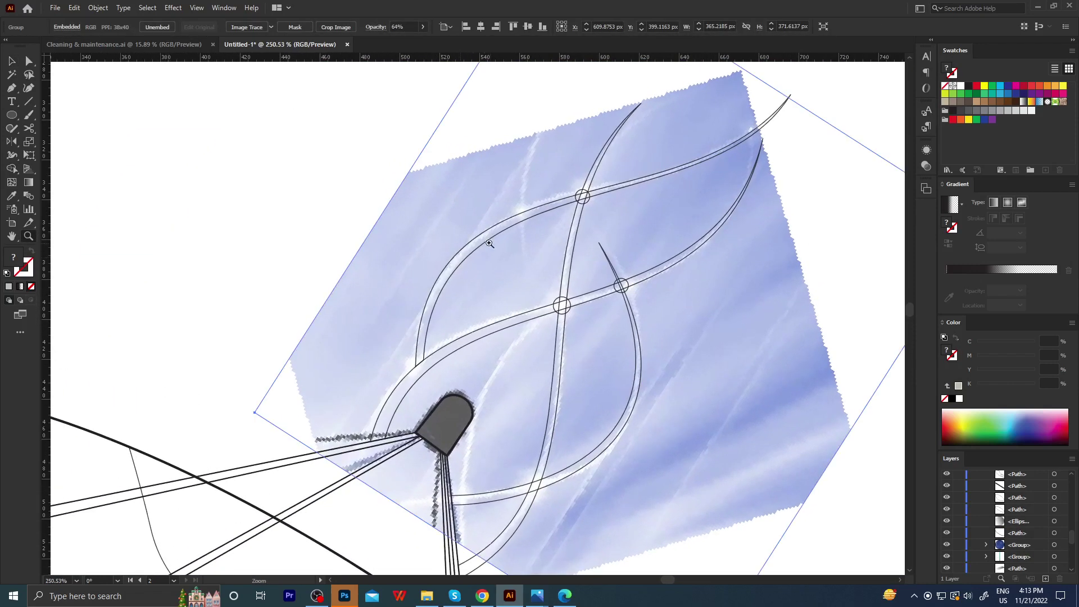
# Draw a thin pointed curve near the upper crossing from a curved anchor and a corner point.
pyautogui.click(529, 281)
pyautogui.moveTo(554, 115)
pyautogui.mouseDown()
pyautogui.moveTo(603, 65)
pyautogui.moveTo(612, 253)
pyautogui.mouseUp()
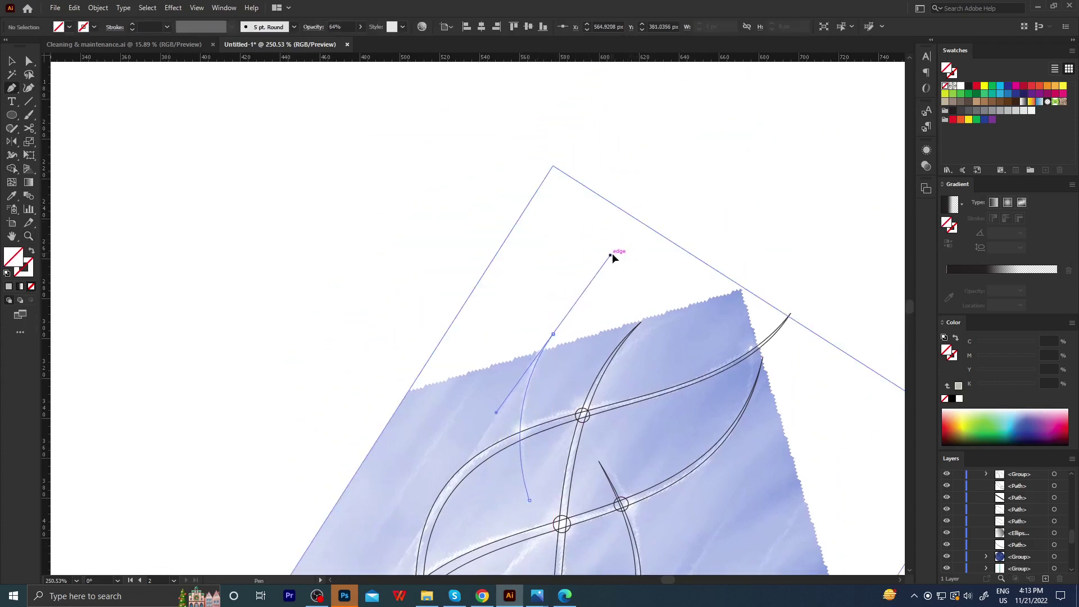
pyautogui.click(553, 334)
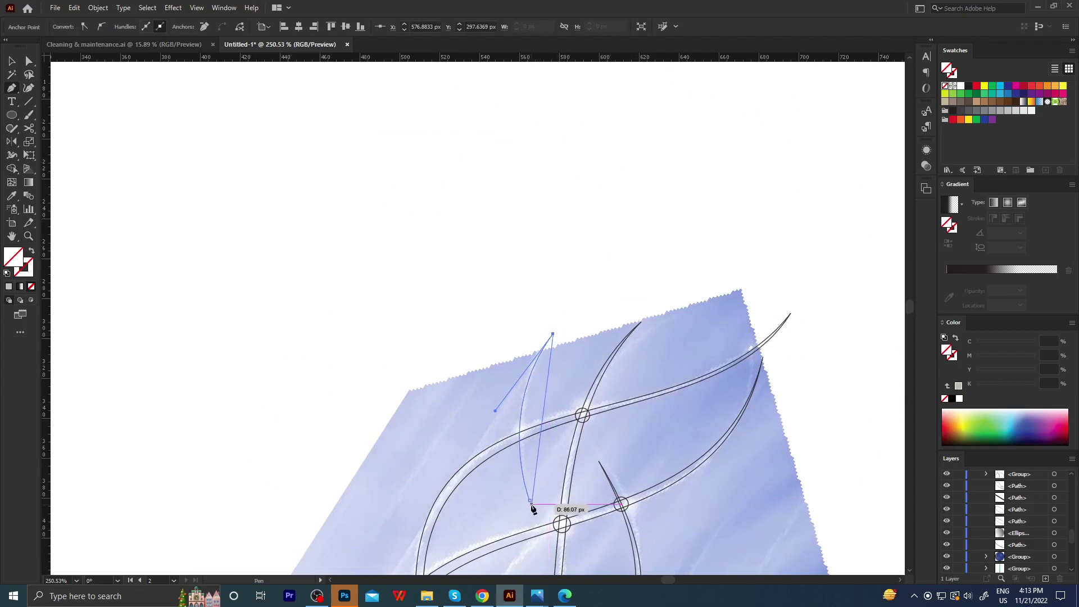
pyautogui.scroll(-5, 508, 430)
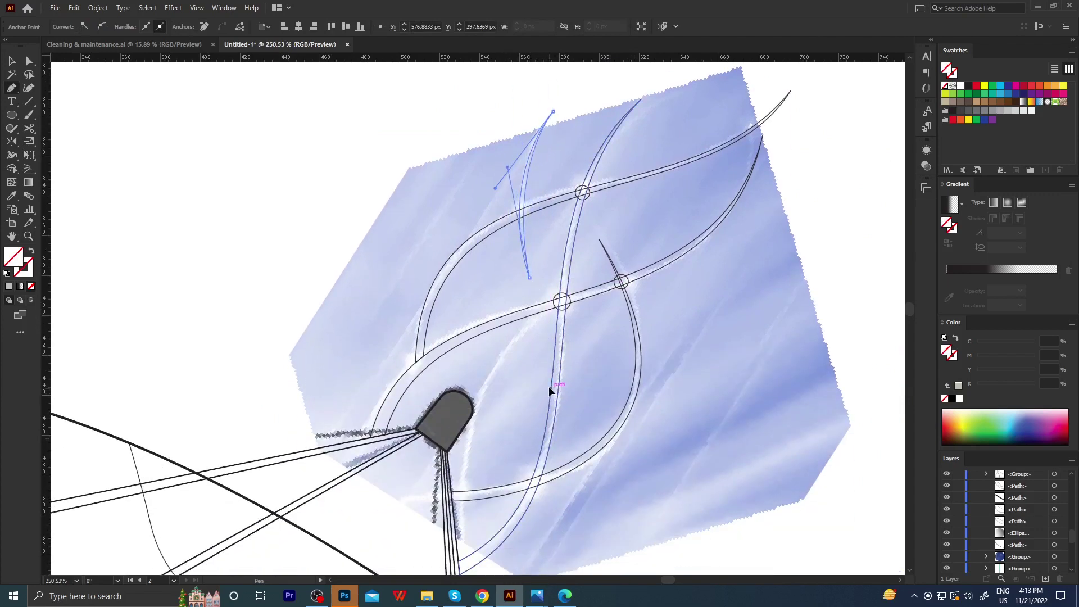
pyautogui.press('i')
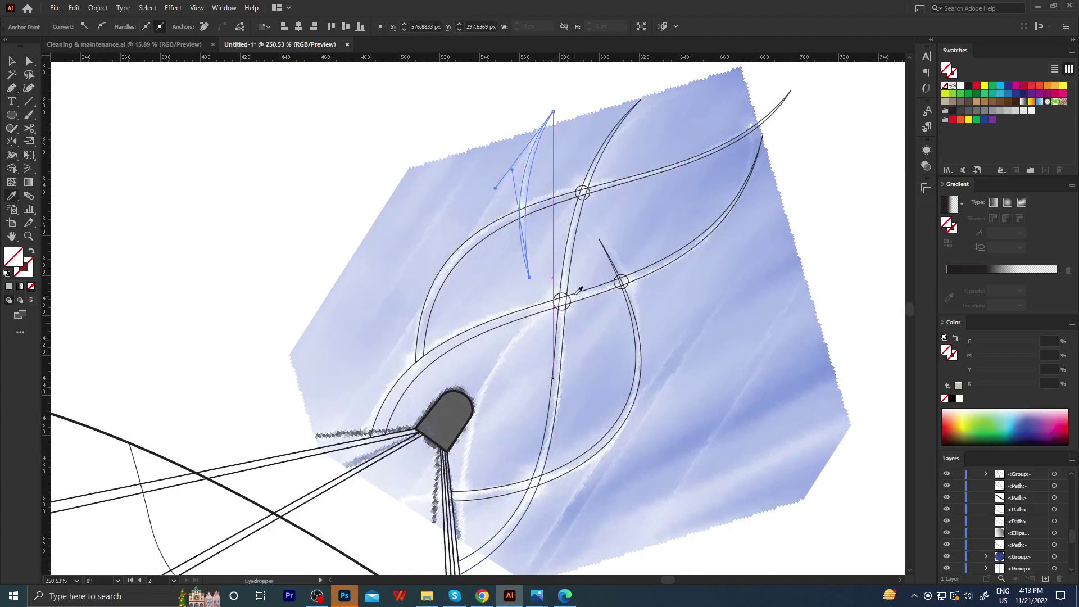
pyautogui.press('a')
pyautogui.click(583, 184)
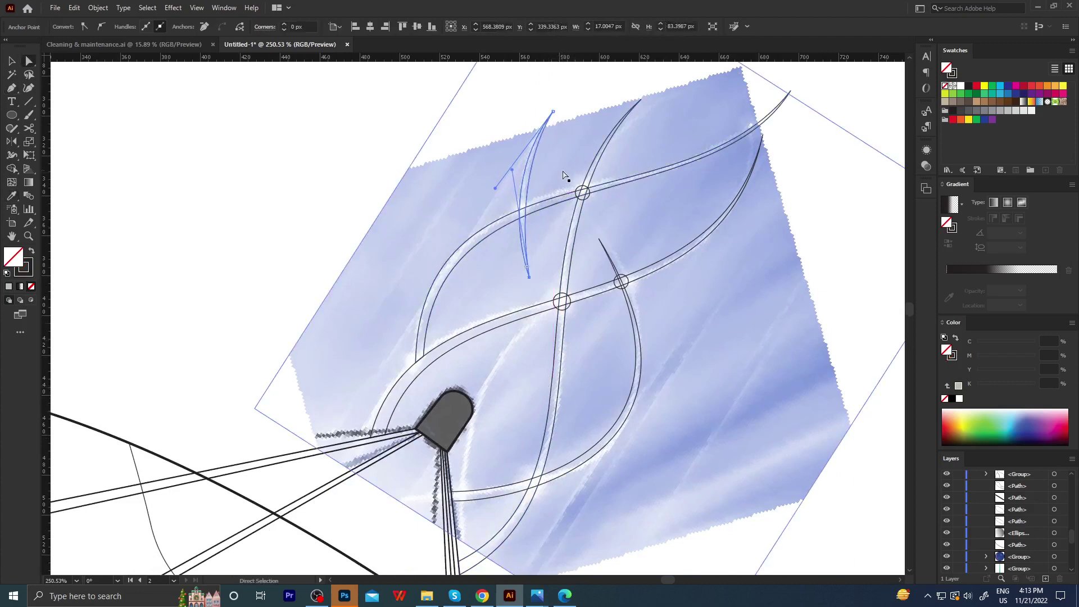
# Copy a crossing circle onto the new wisp's crossing and nudge it into place.
pyautogui.moveTo(588, 204); pyautogui.dragTo(527, 221)
pyautogui.scroll(3, 527, 221)
pyautogui.moveTo(508, 259); pyautogui.dragTo(519, 248)
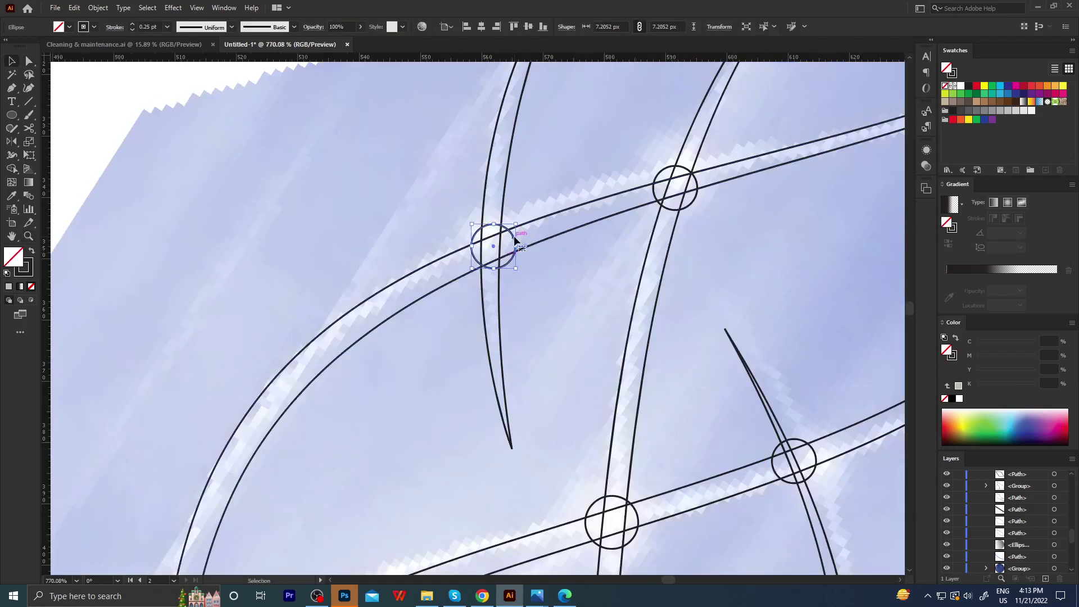
pyautogui.scroll(-8, 369, 301)
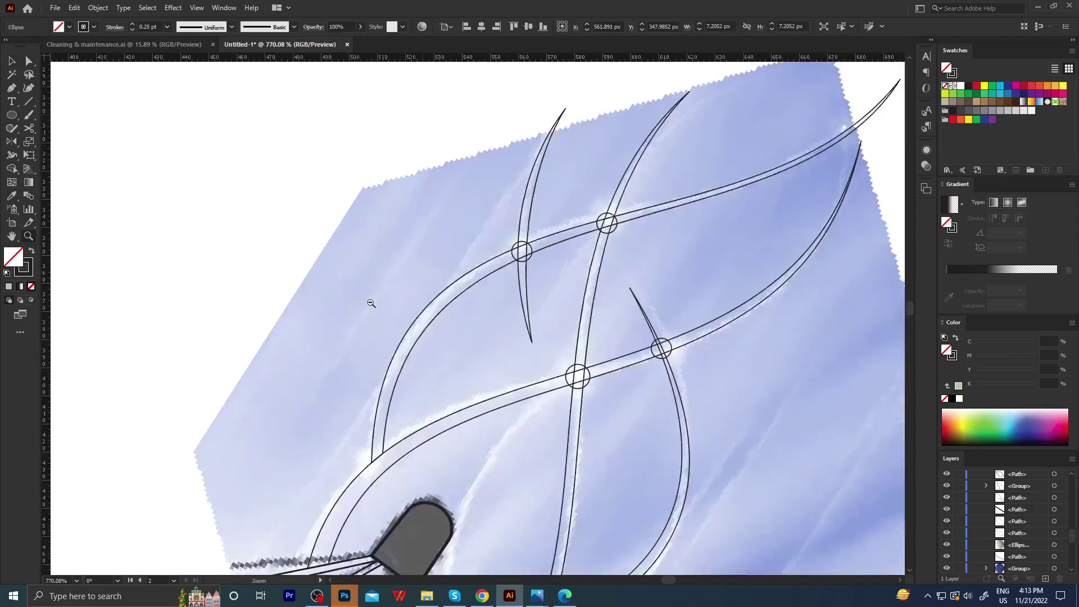
pyautogui.scroll(1, 400, 298)
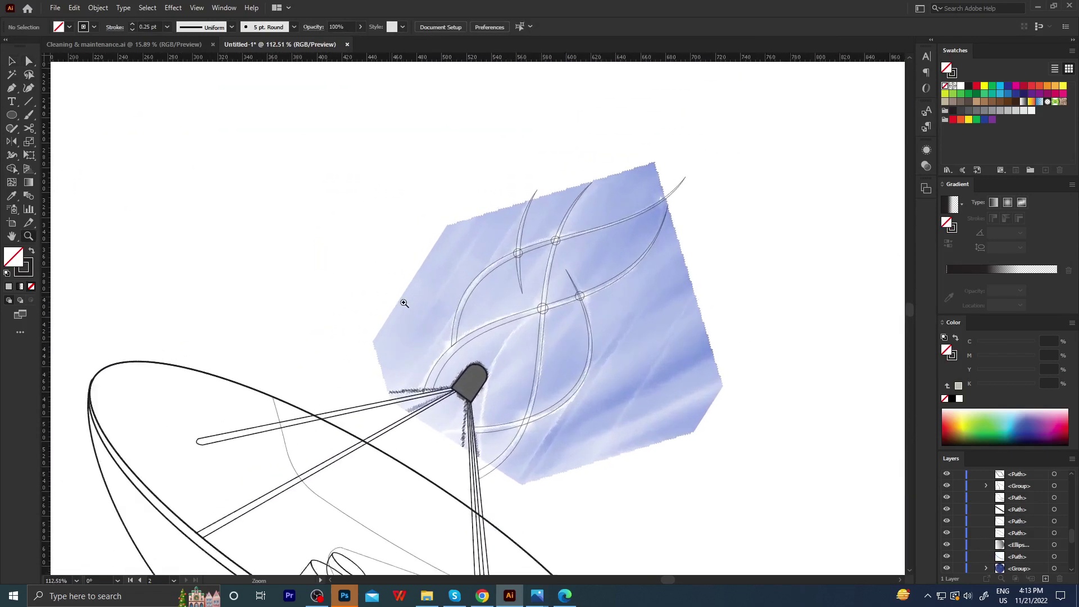
pyautogui.scroll(1, 508, 374)
pyautogui.scroll(1, 497, 375)
pyautogui.scroll(1, 503, 372)
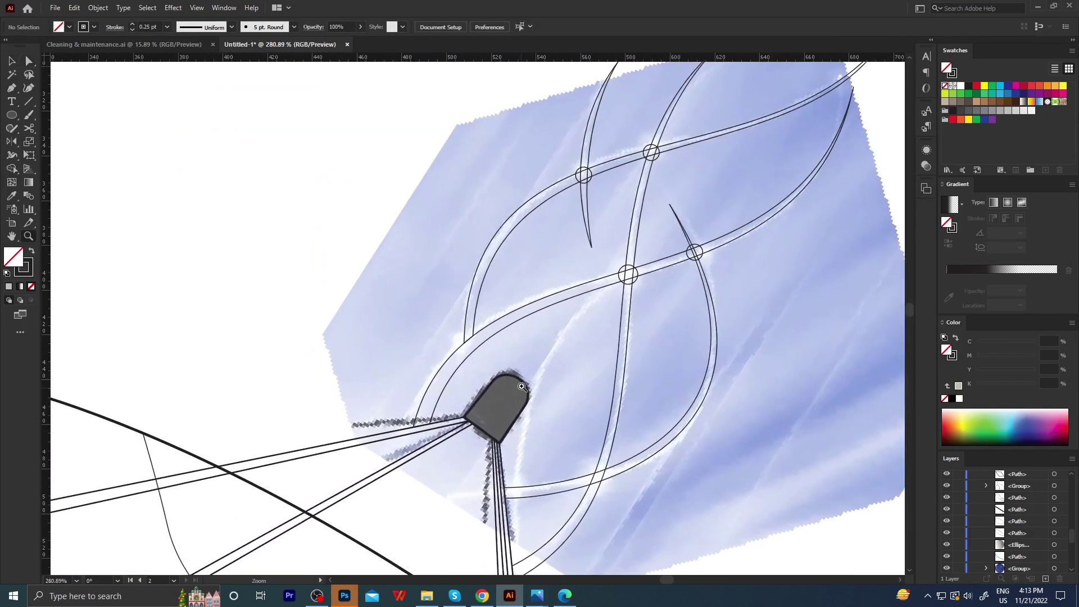
pyautogui.scroll(1, 509, 368)
pyautogui.scroll(1, 512, 364)
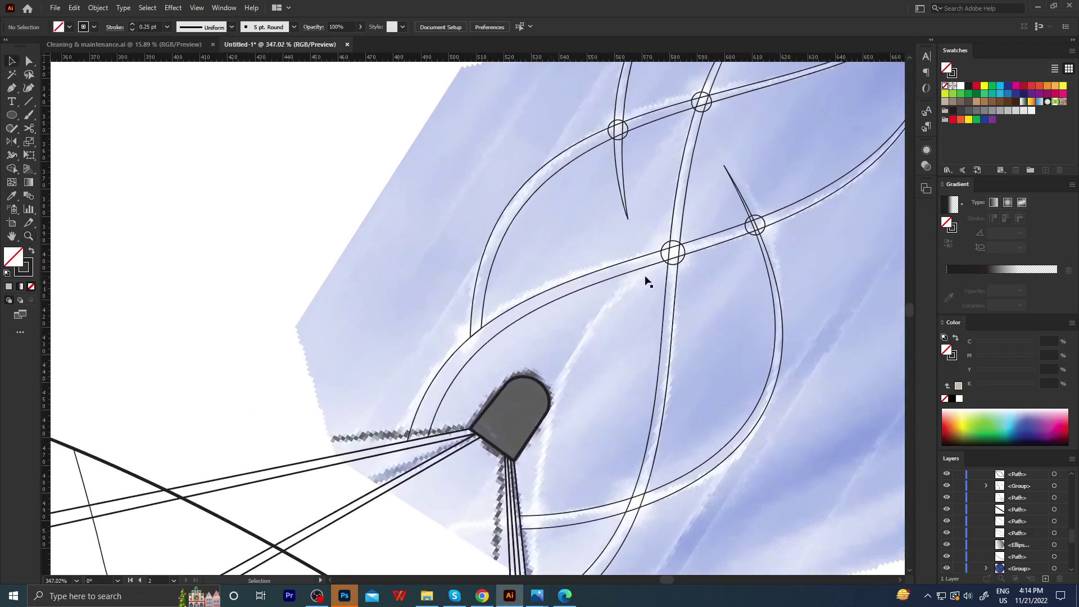
# Remove the blue reference image and copy a circle onto the lower-left crossing.
pyautogui.moveTo(739, 268); pyautogui.dragTo(757, 238)
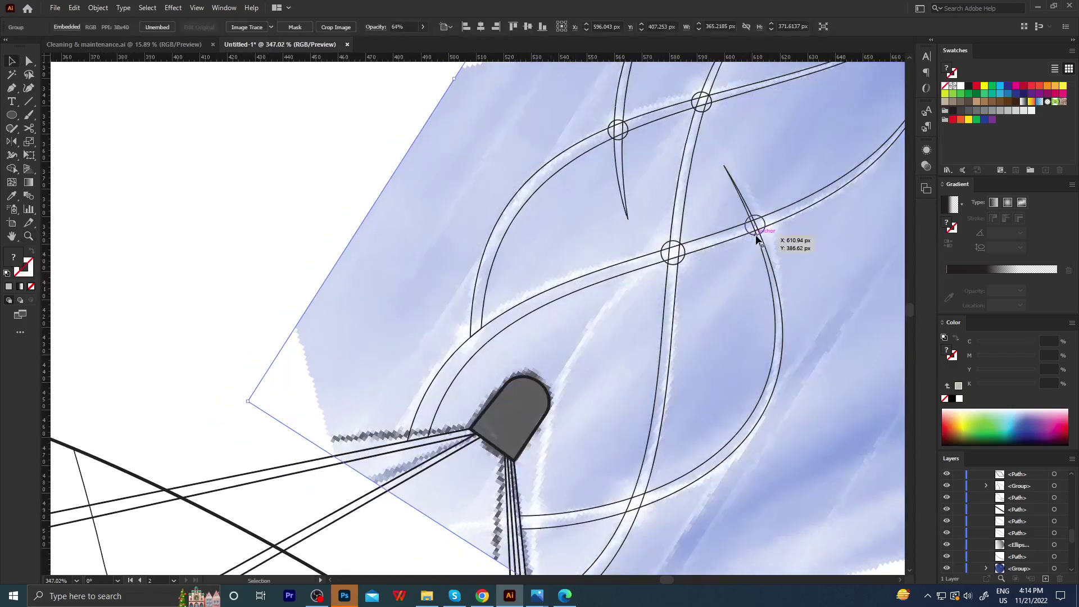
pyautogui.press('Delete')
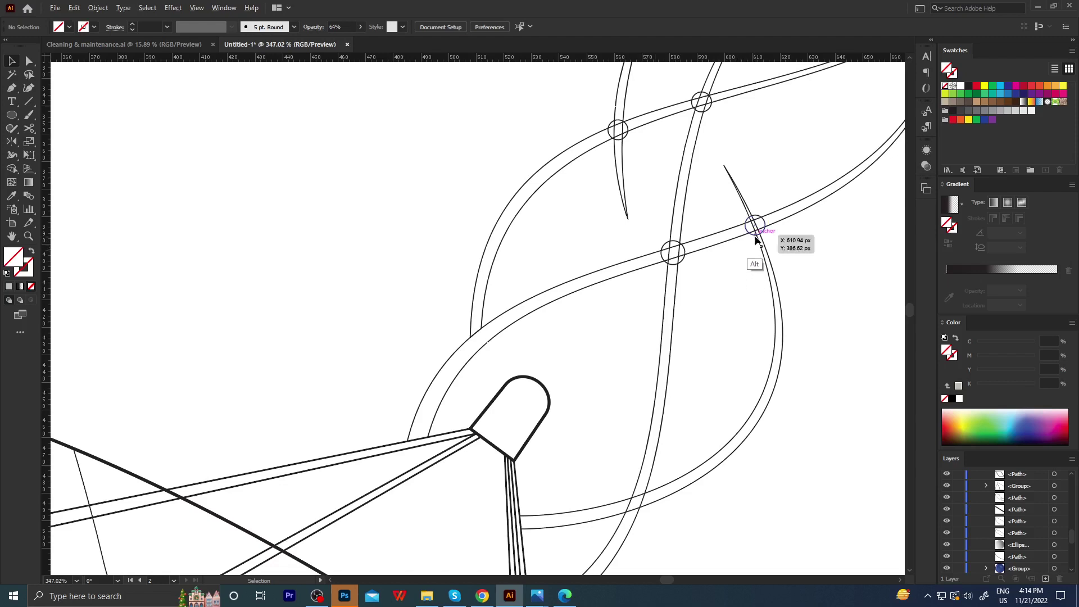
pyautogui.moveTo(754, 238)
pyautogui.mouseDown()
pyautogui.moveTo(479, 351)
pyautogui.moveTo(505, 382)
pyautogui.mouseUp()
pyautogui.scroll(1, 571, 356)
pyautogui.scroll(1, 504, 369)
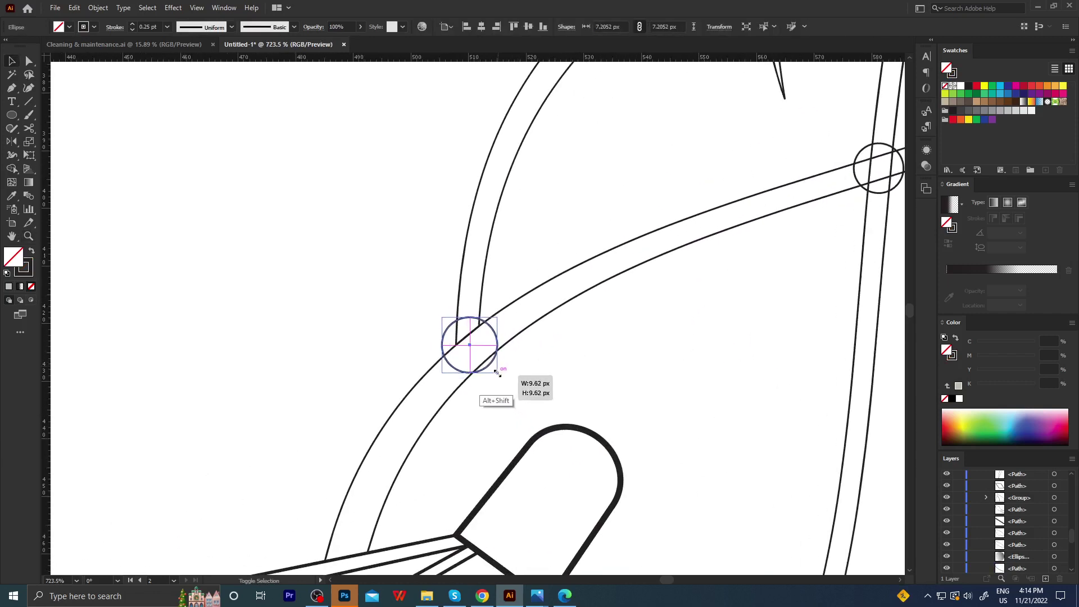
pyautogui.click(508, 368)
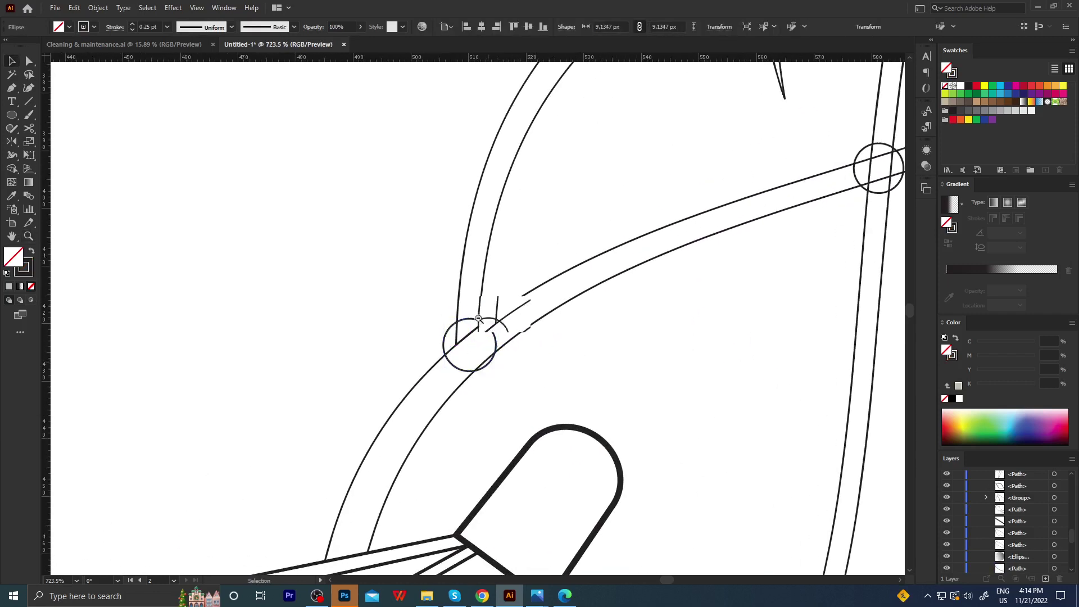
pyautogui.scroll(-5, 352, 362)
pyautogui.scroll(-2, 465, 293)
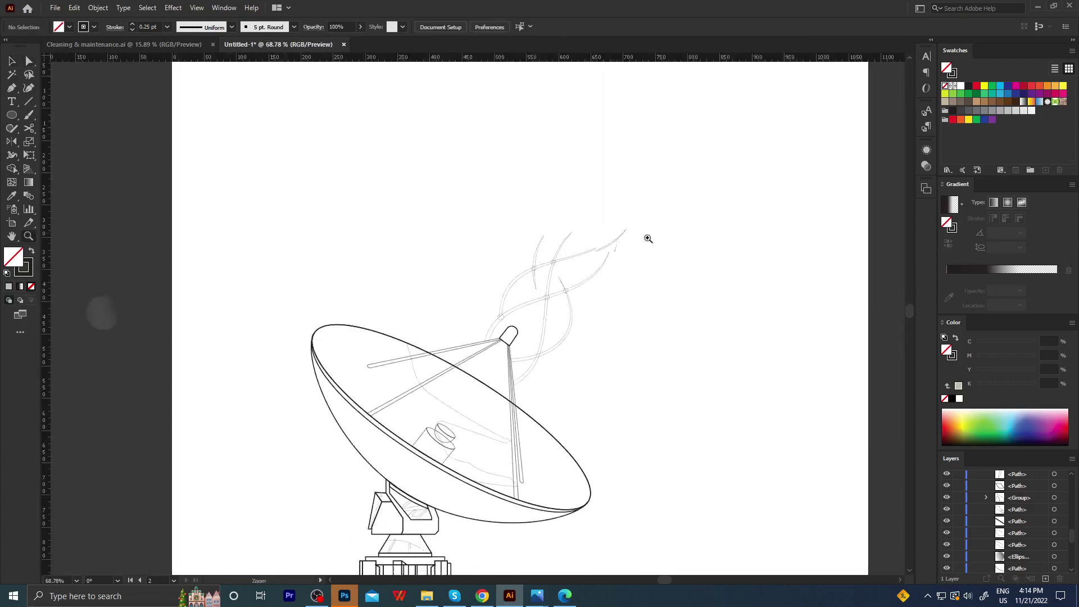
pyautogui.scroll(5, 652, 234)
# Extend a wave's top tip up and right and bend its upper curve down-left.
pyautogui.moveTo(579, 224); pyautogui.dragTo(650, 113)
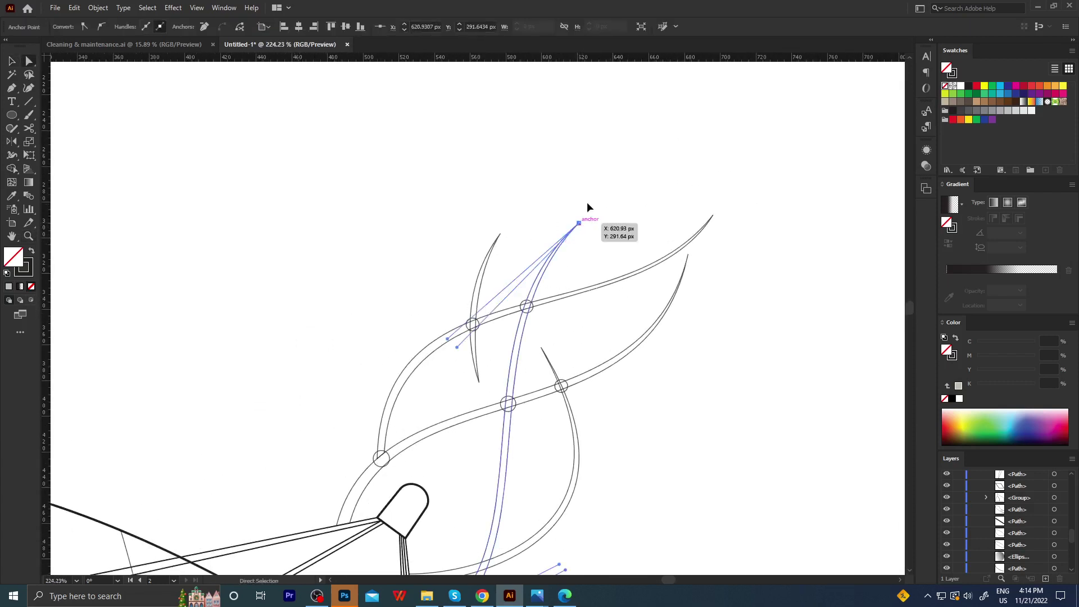
pyautogui.moveTo(527, 235); pyautogui.dragTo(475, 281)
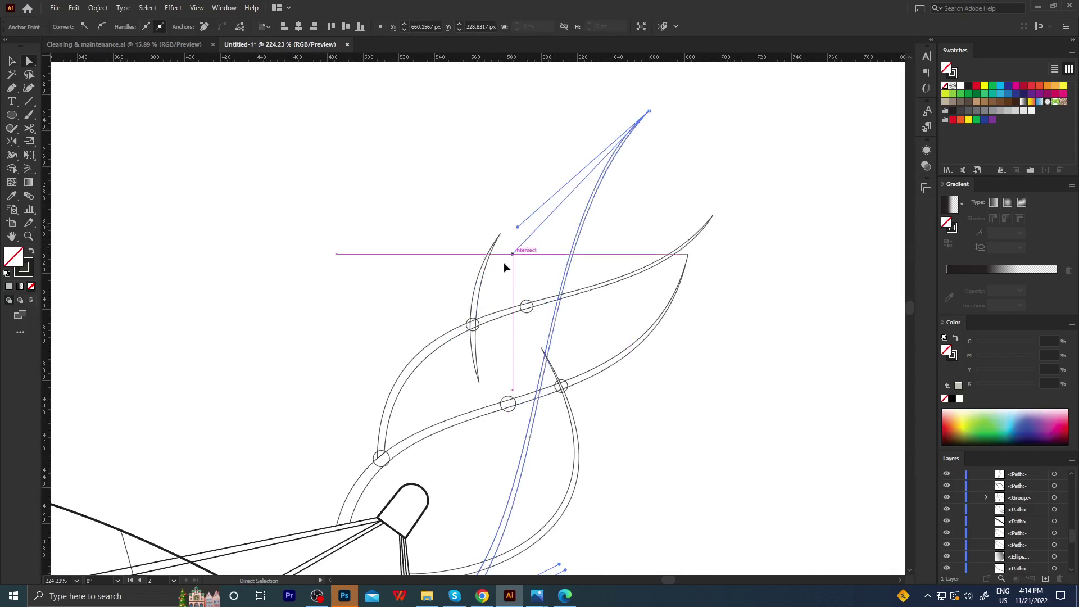
pyautogui.moveTo(518, 226)
pyautogui.mouseDown()
pyautogui.moveTo(430, 276)
pyautogui.moveTo(451, 300)
pyautogui.moveTo(437, 283)
pyautogui.mouseUp()
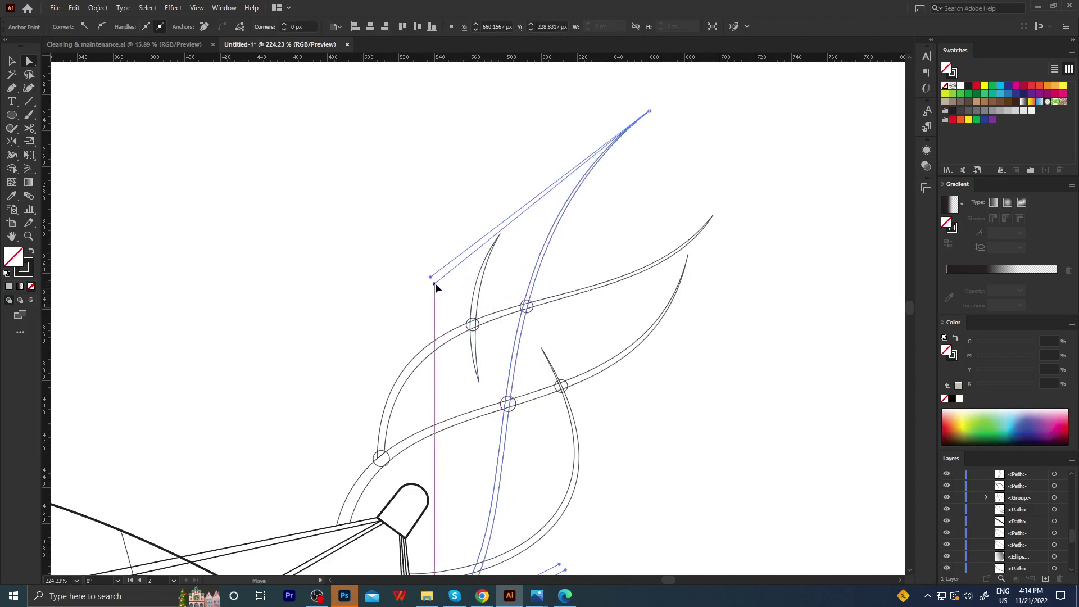
pyautogui.click(453, 229)
pyautogui.keyDown('alt'); pyautogui.click(444, 216); pyautogui.keyUp('alt')
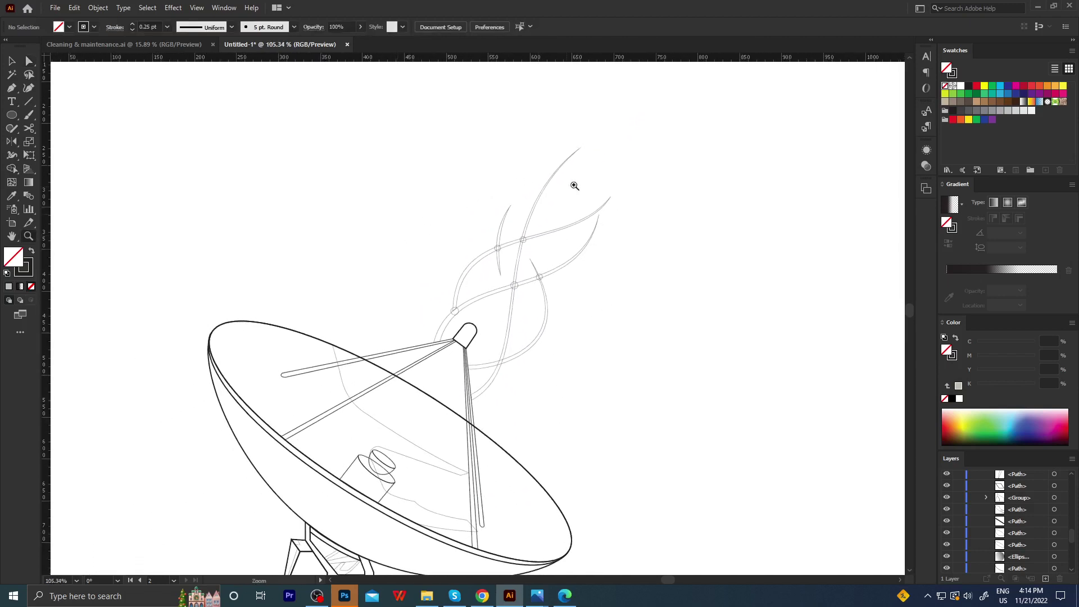
pyautogui.click(654, 192)
# Pull another wave's upper-right tip outward and fine-tune the curvature near it.
pyautogui.moveTo(620, 205); pyautogui.dragTo(679, 147)
pyautogui.moveTo(611, 236)
pyautogui.mouseDown()
pyautogui.moveTo(597, 260)
pyautogui.moveTo(612, 265)
pyautogui.moveTo(608, 283)
pyautogui.moveTo(597, 269)
pyautogui.moveTo(595, 288)
pyautogui.moveTo(611, 247)
pyautogui.mouseUp()
pyautogui.hotkey('ctrl', 'shift', 'a')
pyautogui.press('z')
pyautogui.click(605, 216)
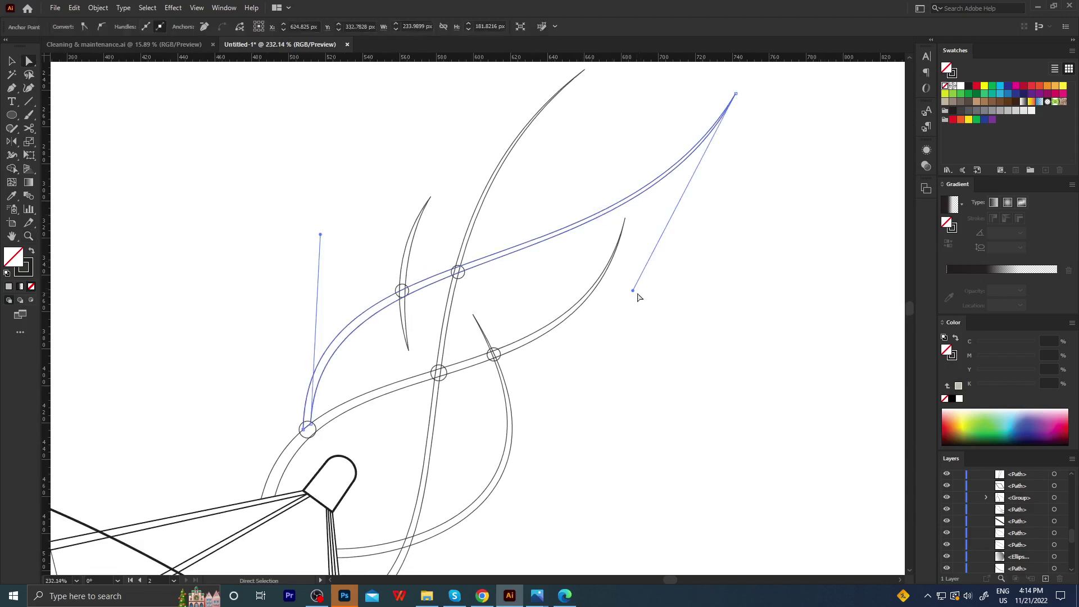
pyautogui.moveTo(633, 291); pyautogui.dragTo(626, 494)
pyautogui.hotkey('ctrl', 'z')
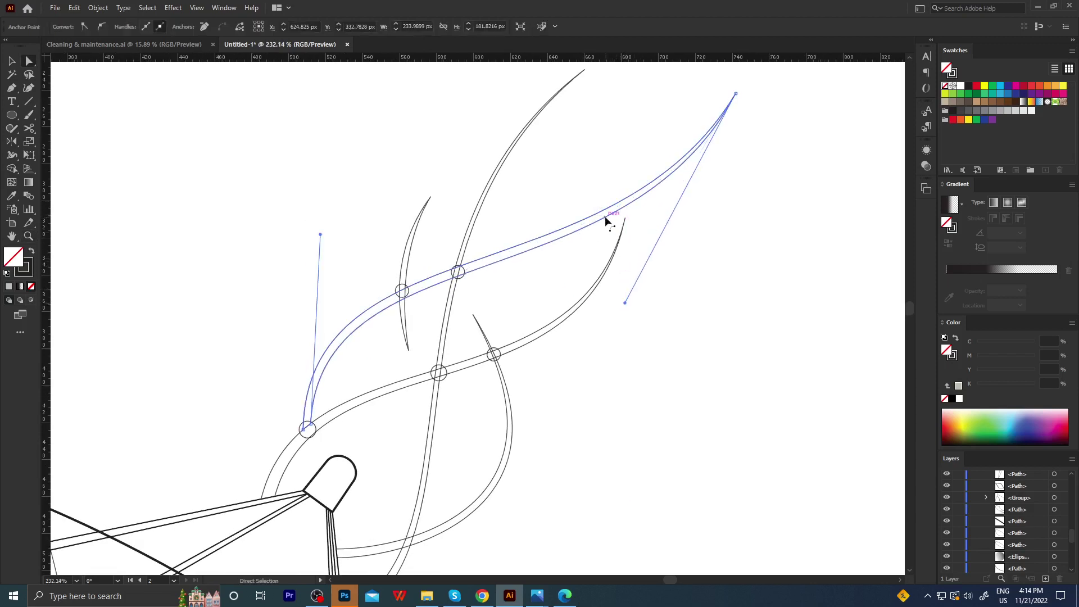
pyautogui.click(608, 213)
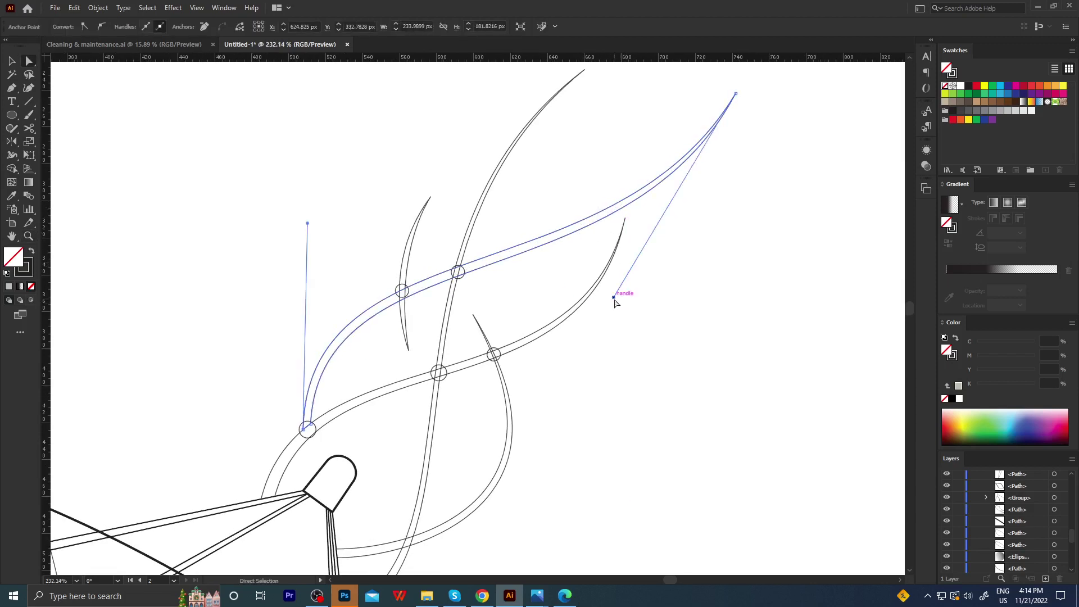
pyautogui.moveTo(614, 302); pyautogui.dragTo(606, 311)
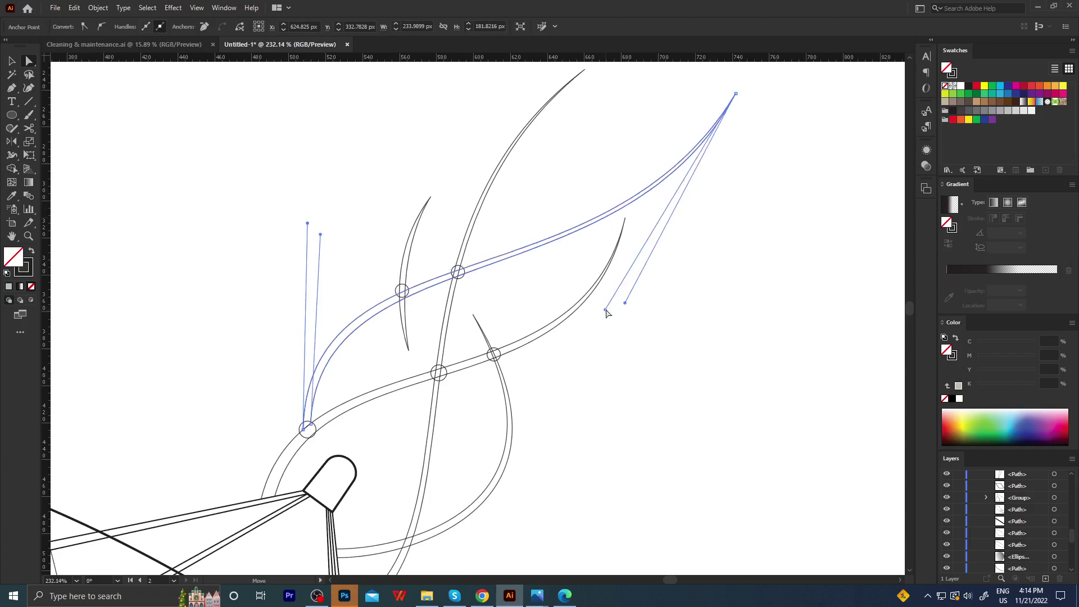
pyautogui.click(643, 296)
# Nudge the wave's upper-right tip point slightly and review the result.
pyautogui.press('z')
pyautogui.keyDown('alt'); pyautogui.click(464, 313); pyautogui.keyUp('alt')
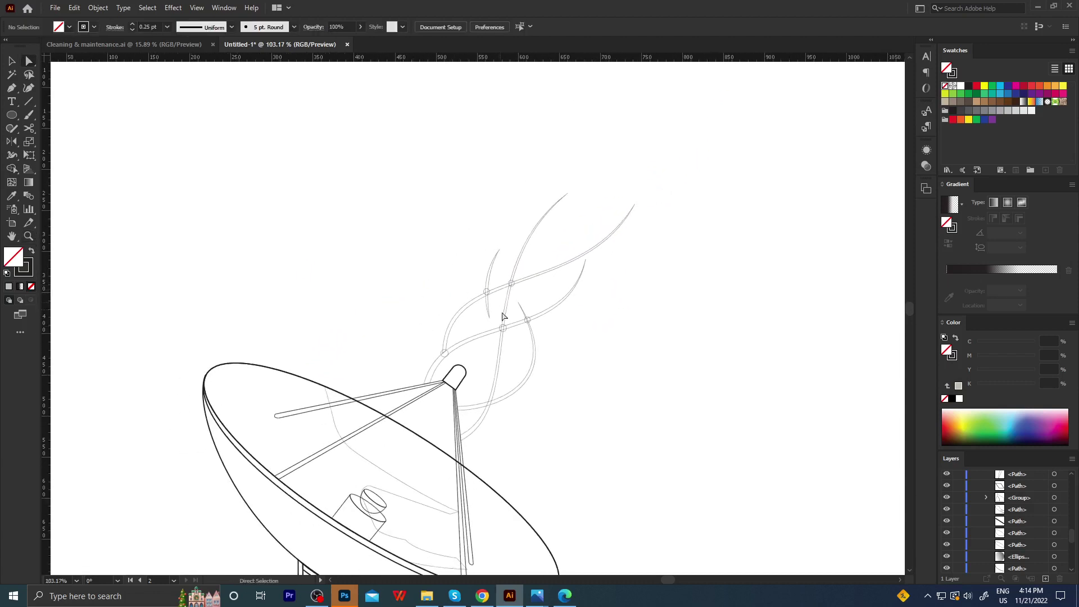
pyautogui.moveTo(549, 299); pyautogui.dragTo(655, 261)
pyautogui.moveTo(690, 184); pyautogui.dragTo(706, 166)
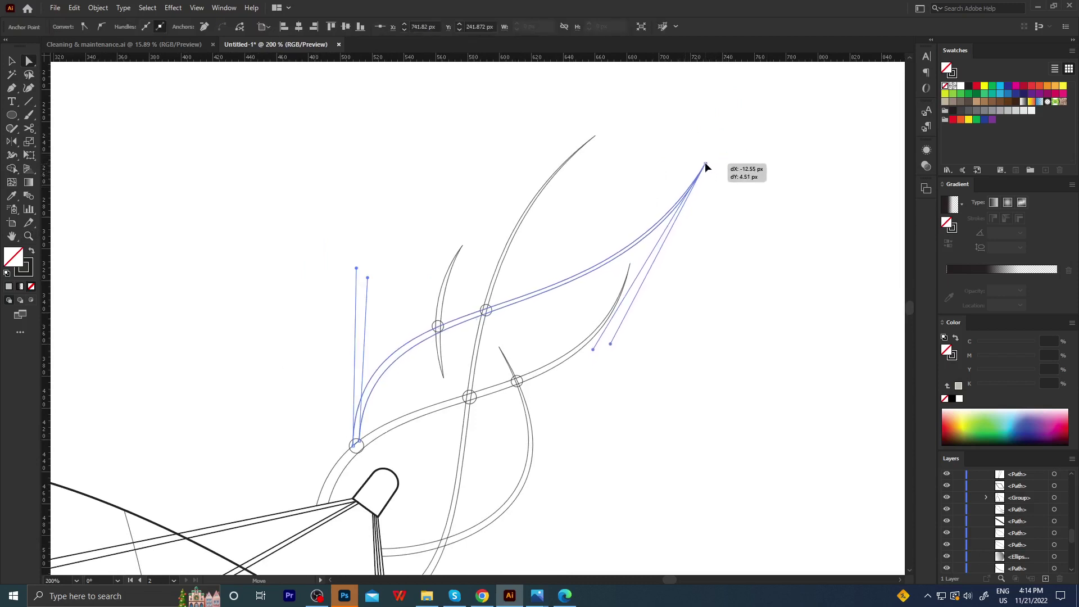
pyautogui.moveTo(705, 164); pyautogui.dragTo(706, 162)
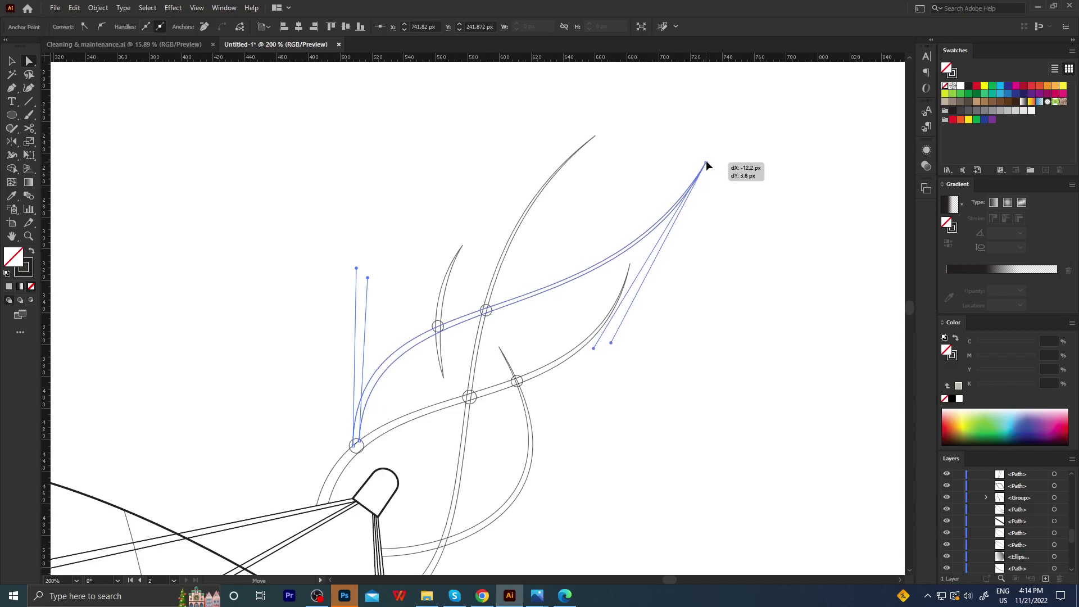
pyautogui.click(710, 145)
pyautogui.press('z')
pyautogui.scroll(-3, 534, 231)
pyautogui.scroll(3, 514, 304)
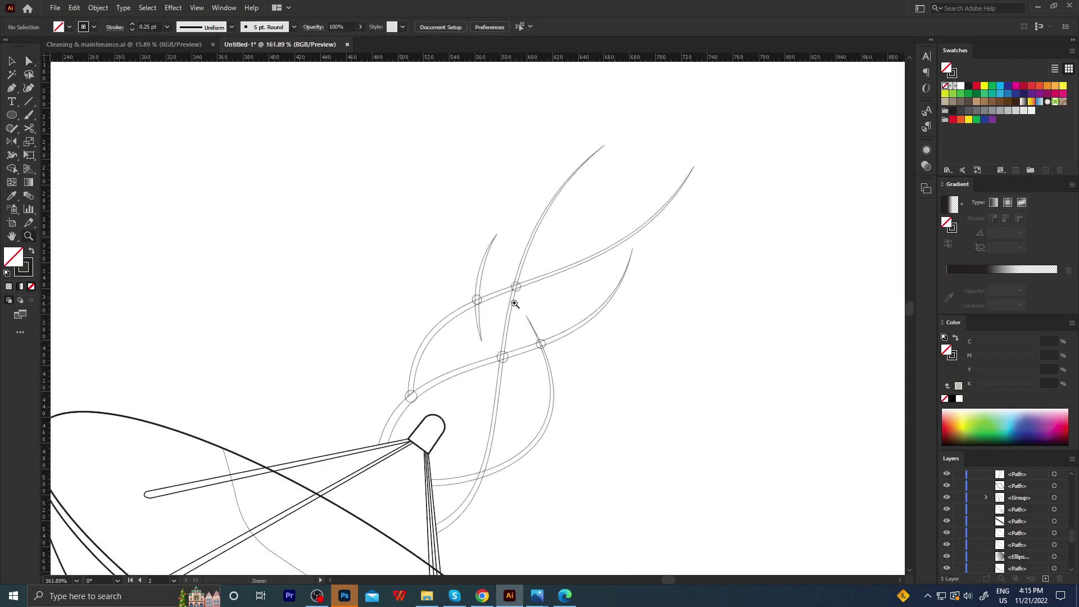
pyautogui.scroll(-3, 428, 288)
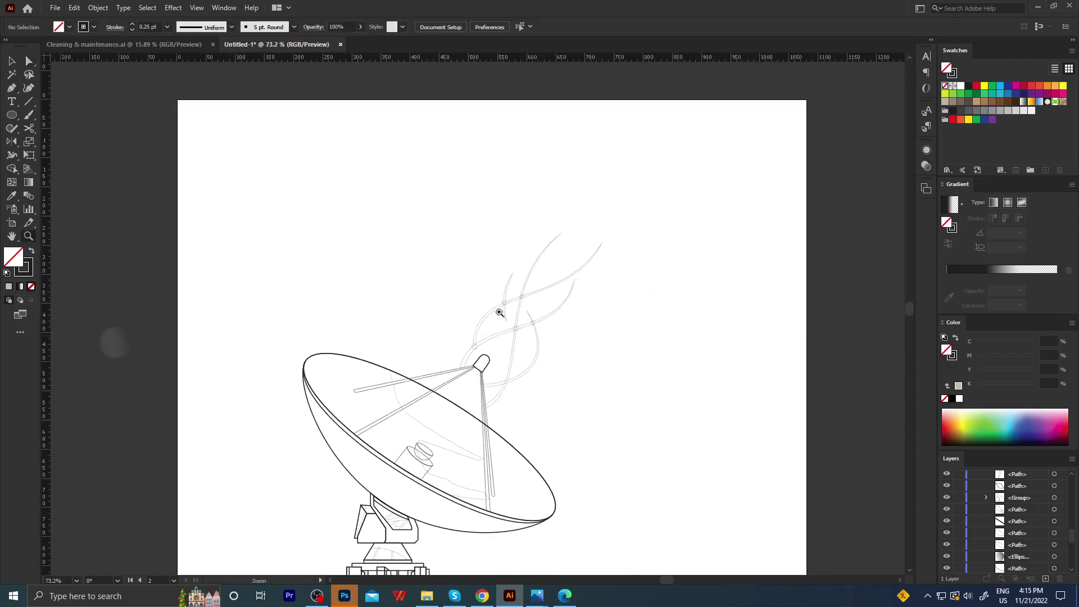
pyautogui.scroll(3, 498, 306)
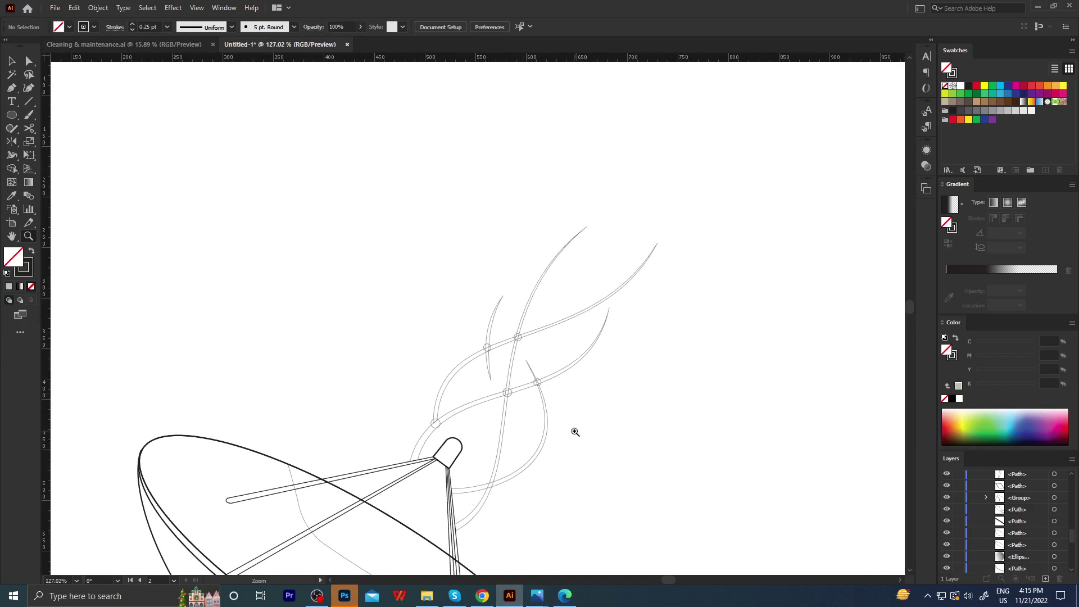
# Adjust the lower curvature of the curling wave strand on the right.
pyautogui.scroll(1, 587, 327)
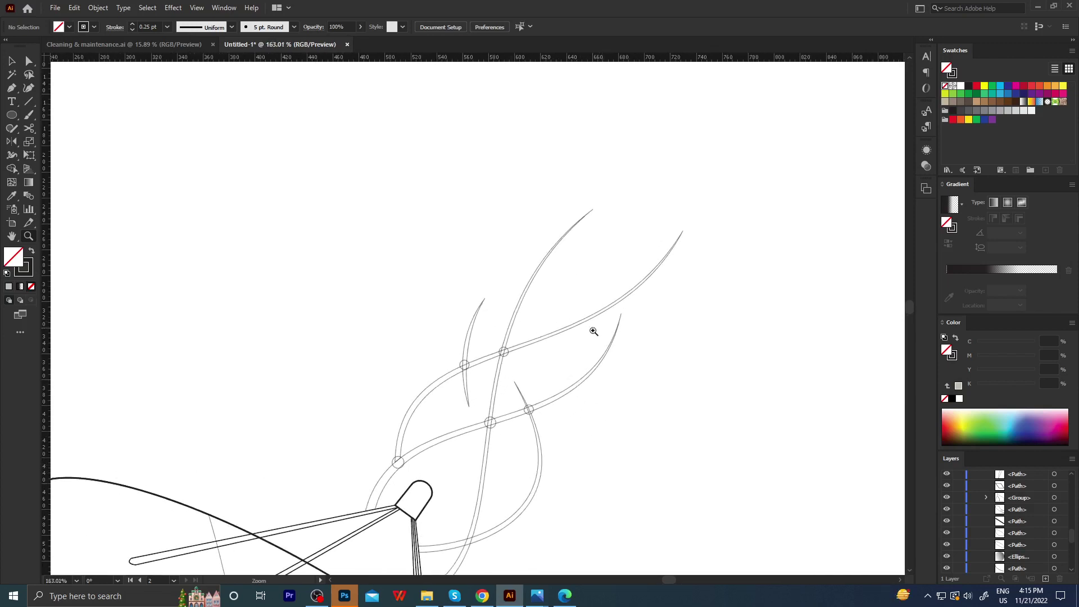
pyautogui.scroll(1, 556, 345)
pyautogui.scroll(1, 531, 364)
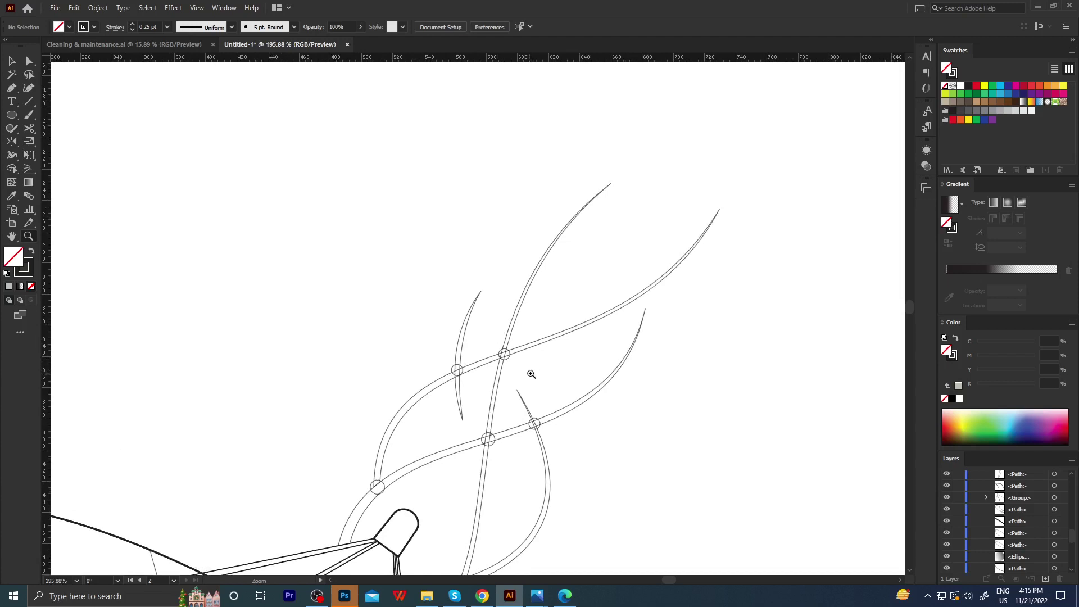
pyautogui.scroll(-3, 572, 449)
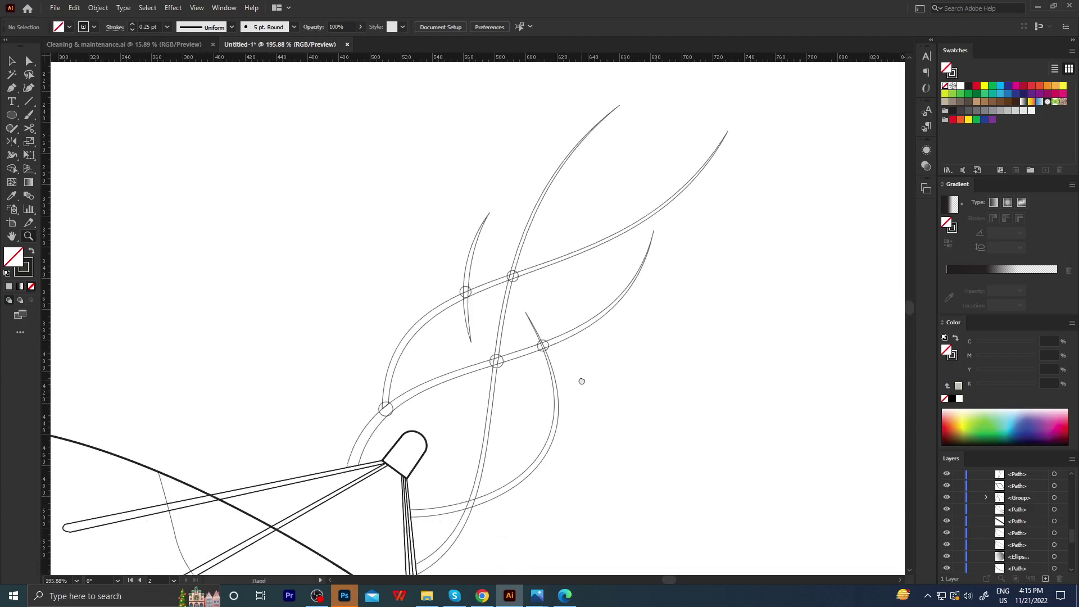
pyautogui.press('a')
pyautogui.scroll(1, 557, 410)
pyautogui.click(532, 318)
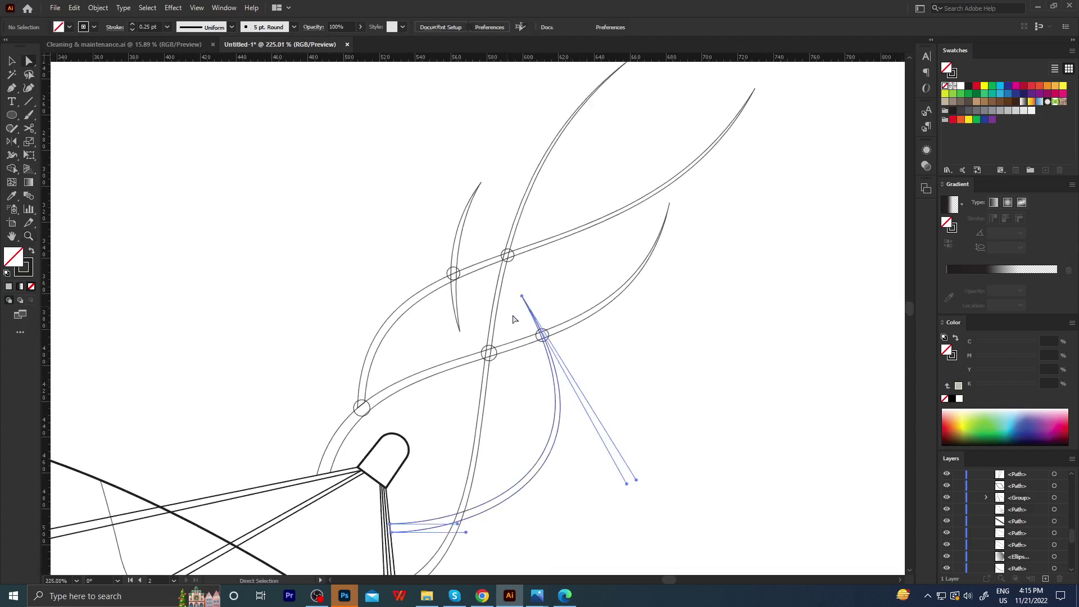
pyautogui.scroll(-1, 534, 359)
pyautogui.scroll(-1, 580, 388)
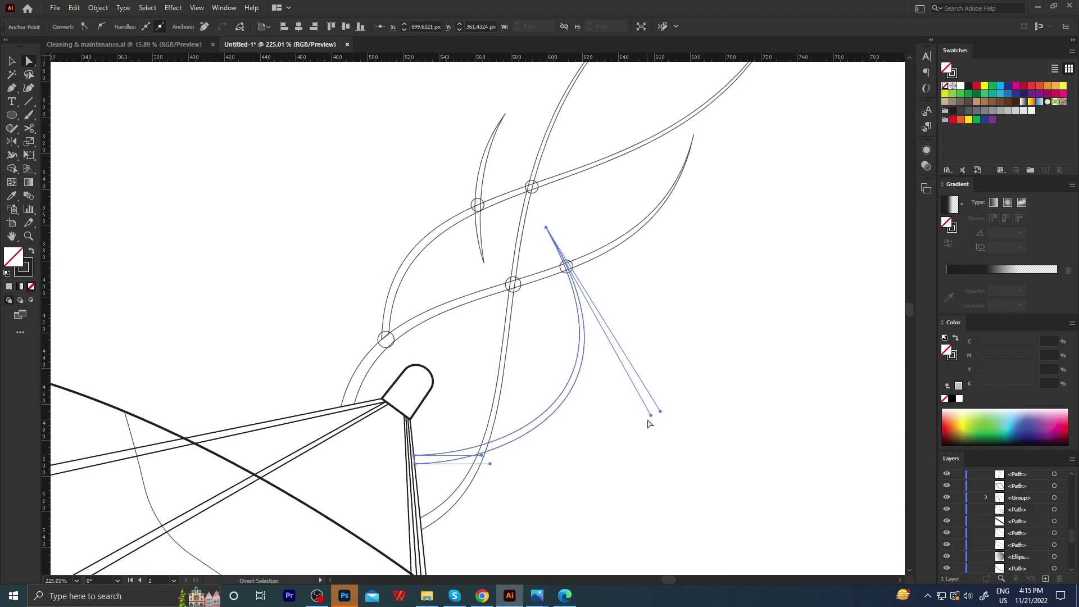
pyautogui.moveTo(651, 416); pyautogui.dragTo(642, 428)
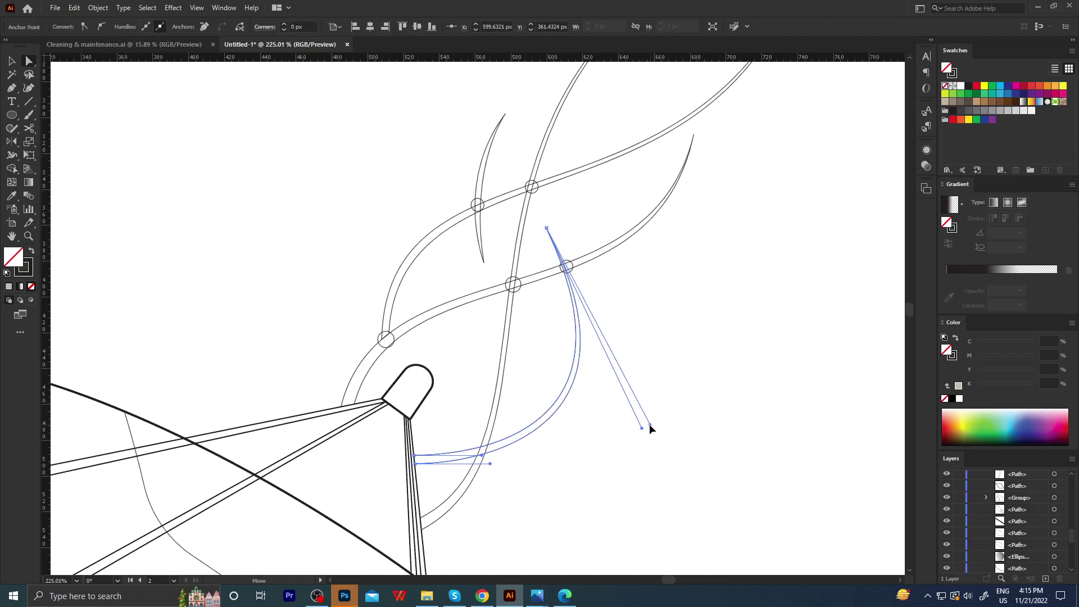
pyautogui.scroll(-2, 586, 371)
pyautogui.click(563, 450)
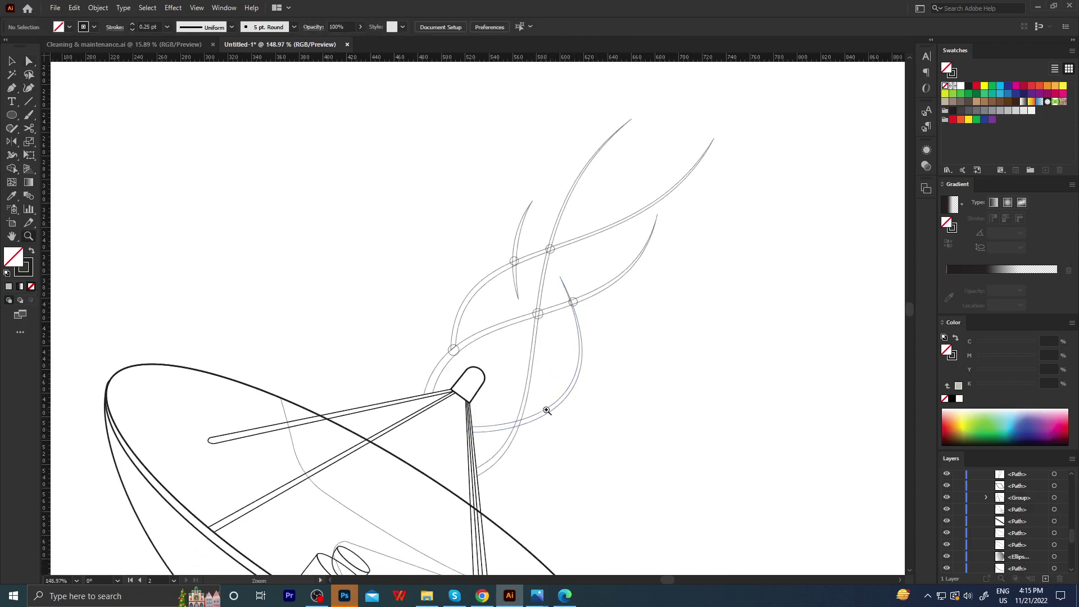
# Try copying the curve up and left, then undo the copy.
pyautogui.press('v')
pyautogui.moveTo(548, 415); pyautogui.dragTo(480, 361)
pyautogui.hotkey('ctrl', 'z')
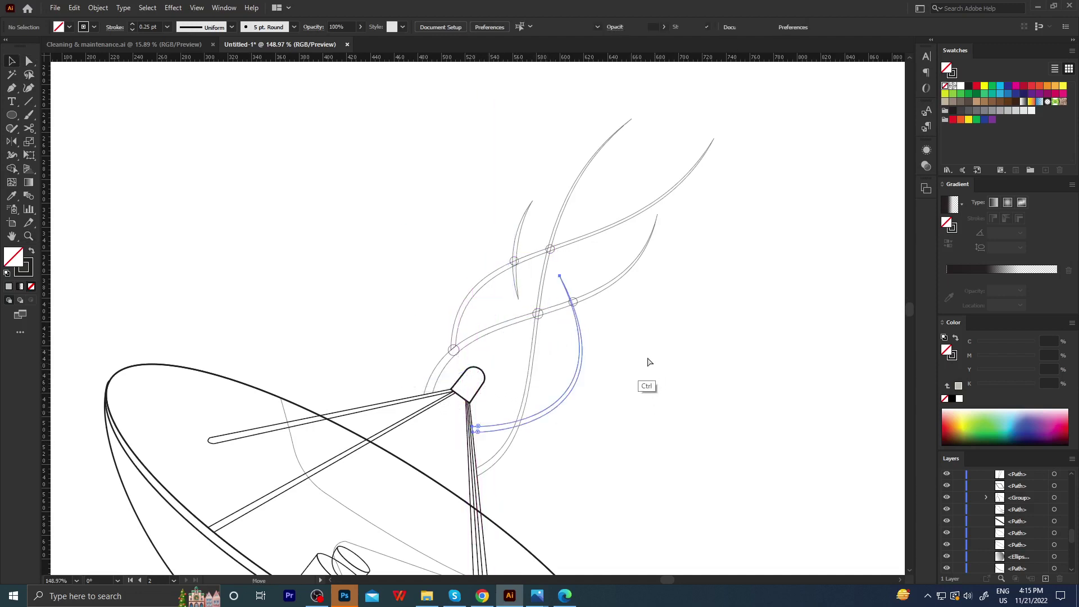
# Copy the curve up-left, mirror it horizontally and rotate it to lean left.
pyautogui.moveTo(571, 394); pyautogui.dragTo(467, 332)
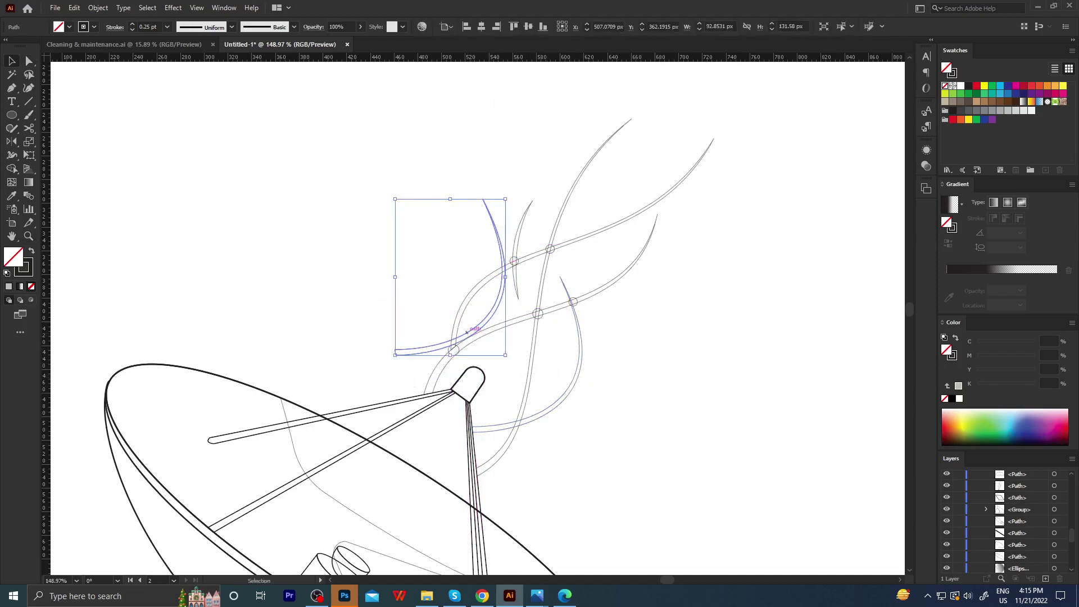
pyautogui.rightClick(452, 313)
pyautogui.moveTo(486, 505)
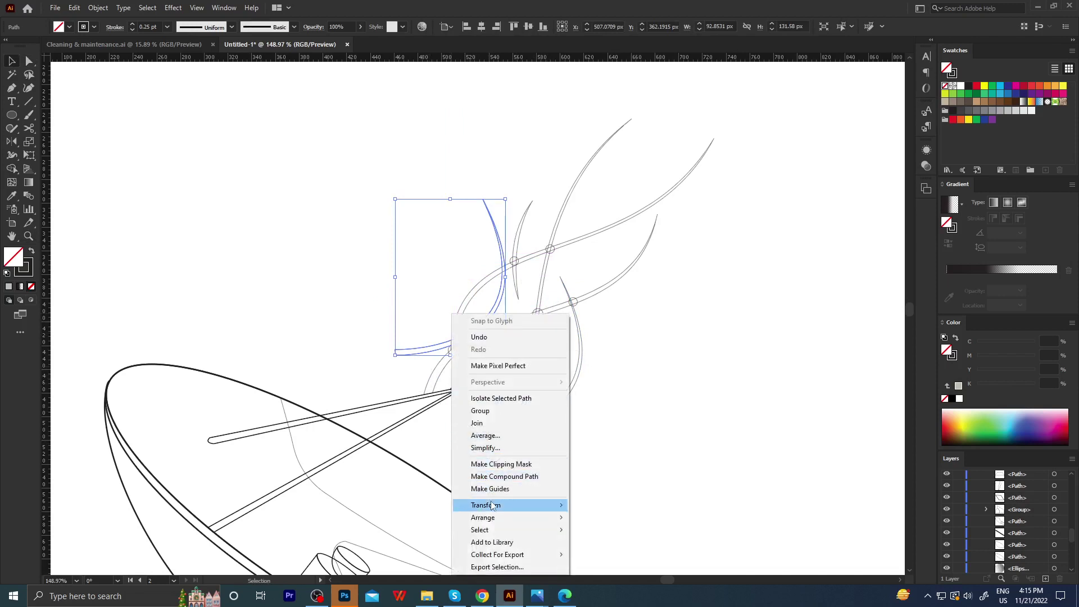
pyautogui.click(613, 447)
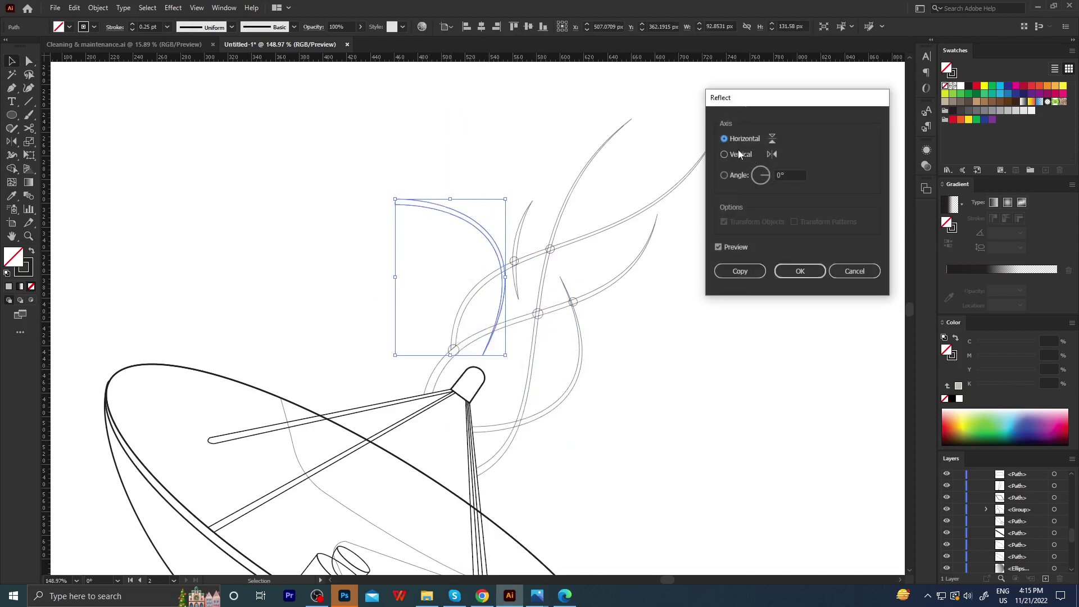
pyautogui.click(800, 265)
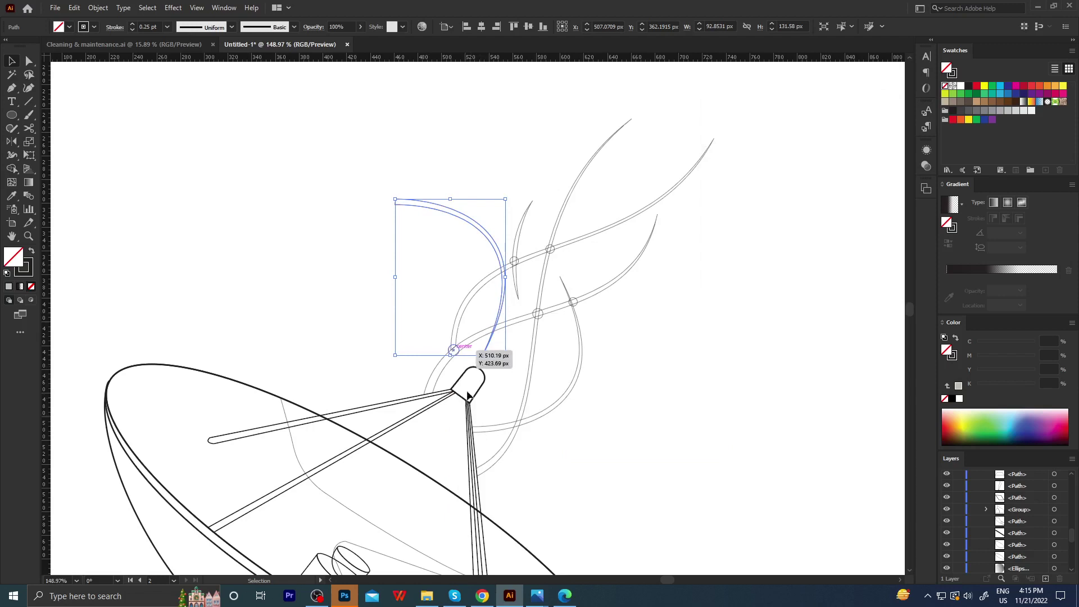
pyautogui.moveTo(510, 361); pyautogui.dragTo(481, 210)
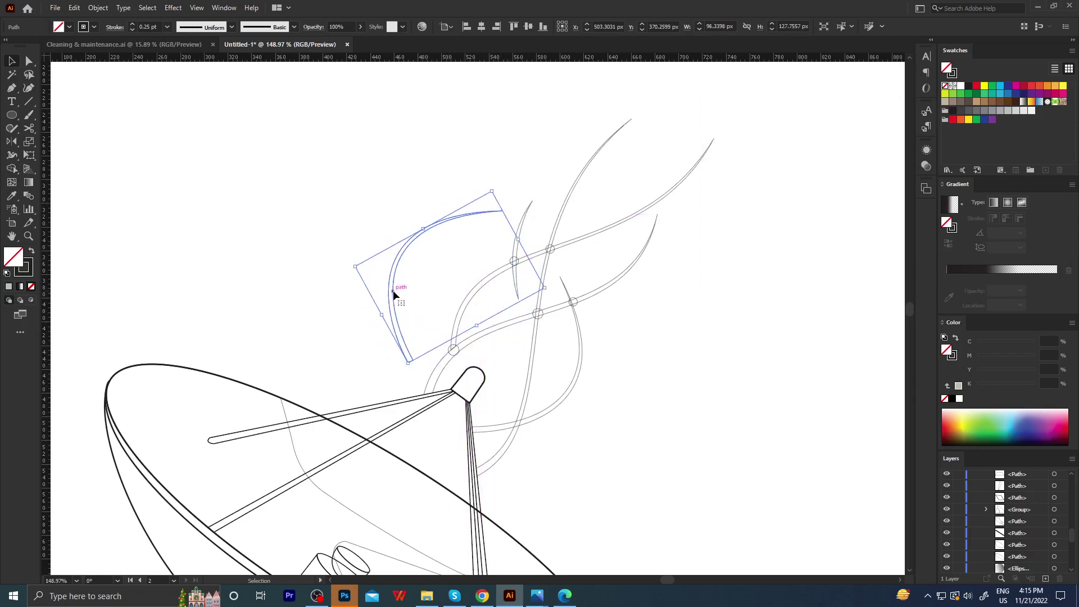
pyautogui.moveTo(395, 304)
pyautogui.mouseDown()
pyautogui.moveTo(403, 327)
pyautogui.moveTo(425, 321)
pyautogui.moveTo(396, 332)
pyautogui.moveTo(432, 324)
pyautogui.mouseUp()
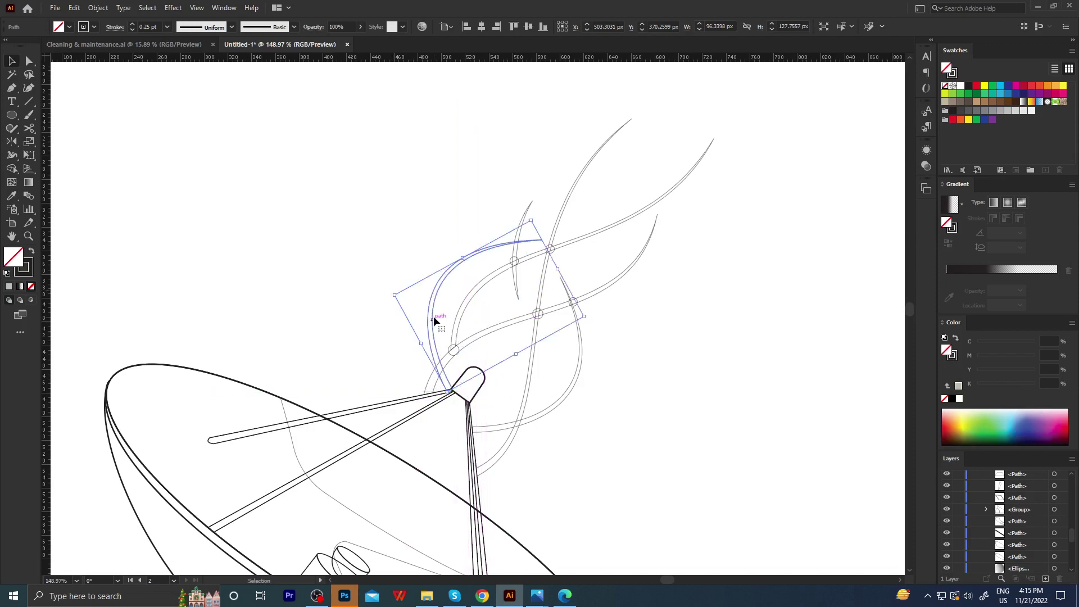
# Shift the looping curve and the new inner curve left into position by the feed horn.
pyautogui.click(403, 335)
pyautogui.moveTo(415, 379); pyautogui.dragTo(400, 382)
pyautogui.click(429, 337)
pyautogui.press('z')
pyautogui.moveTo(445, 320)
pyautogui.mouseDown()
pyautogui.moveTo(342, 325)
pyautogui.moveTo(496, 371)
pyautogui.mouseUp()
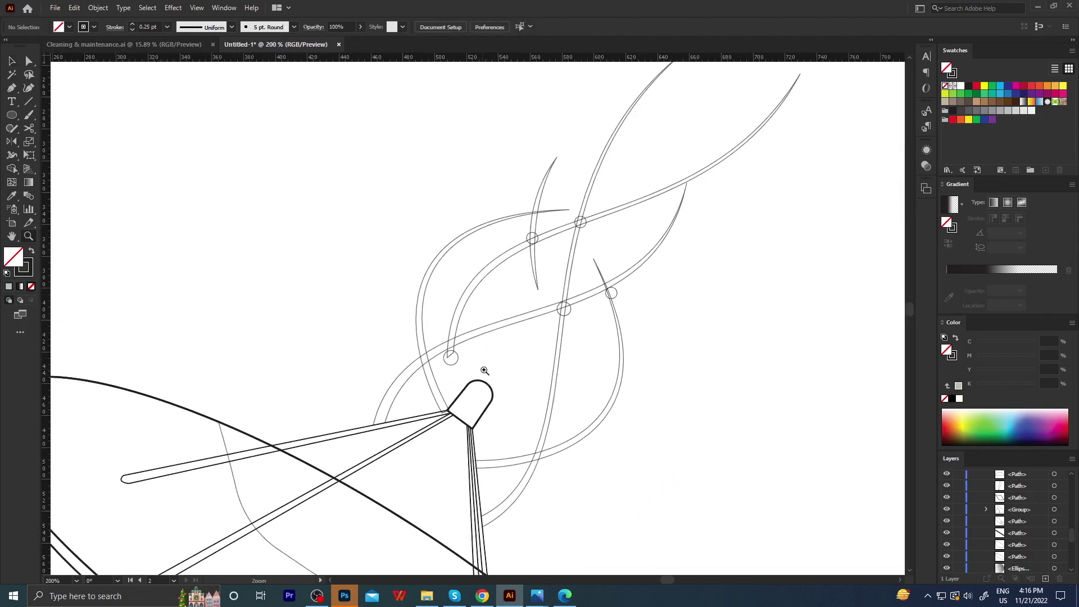
pyautogui.press('v')
pyautogui.moveTo(445, 374)
pyautogui.mouseDown()
pyautogui.moveTo(455, 375)
pyautogui.moveTo(409, 401)
pyautogui.mouseUp()
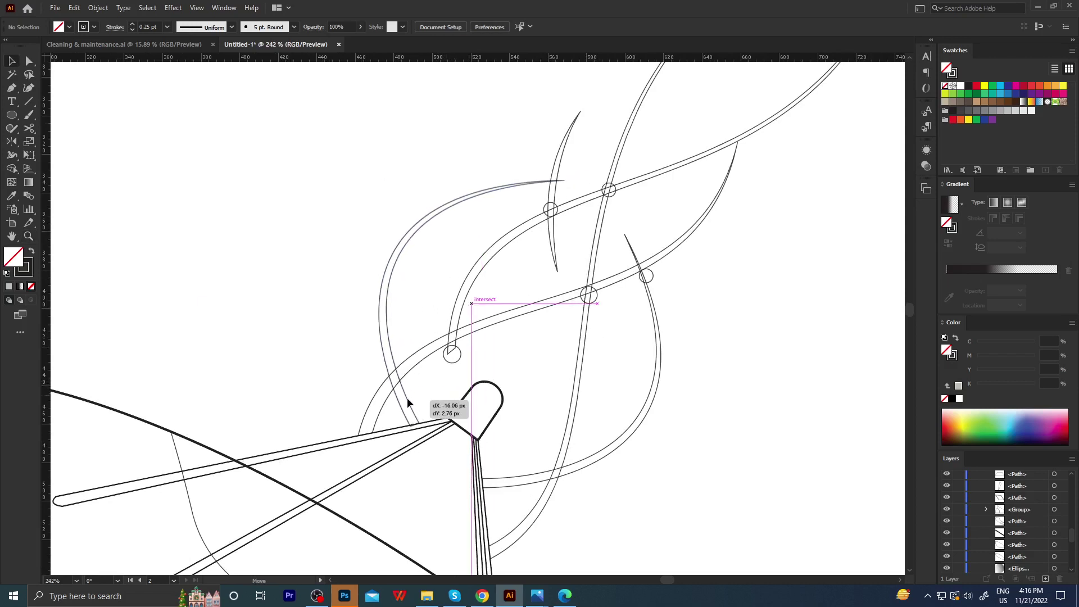
pyautogui.moveTo(405, 404); pyautogui.dragTo(404, 403)
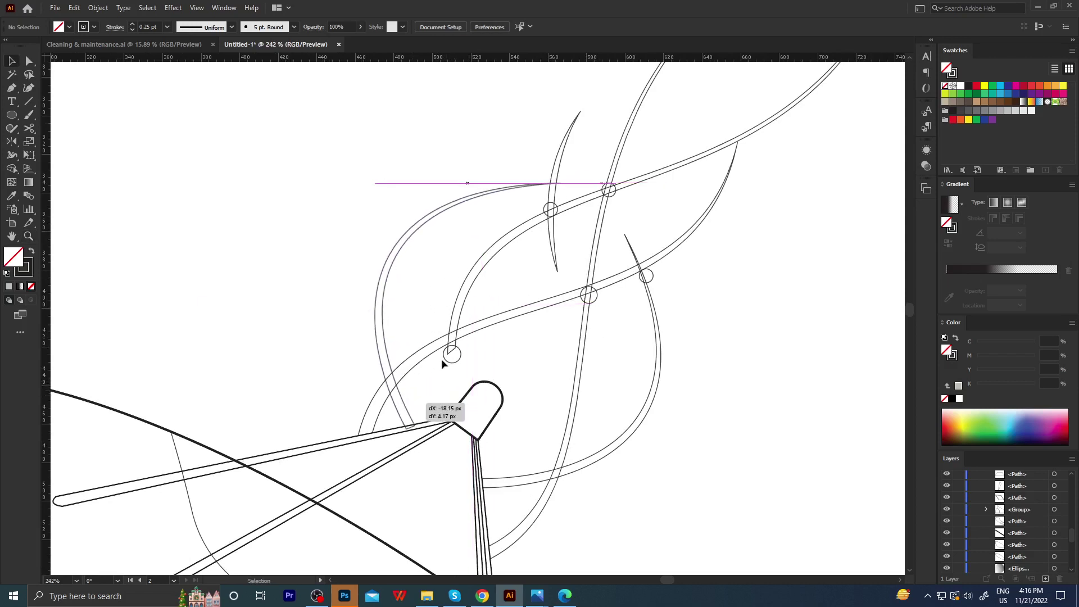
pyautogui.moveTo(476, 275)
pyautogui.mouseDown()
pyautogui.moveTo(450, 281)
pyautogui.moveTo(398, 237)
pyautogui.moveTo(404, 218)
pyautogui.mouseUp()
# Reshape the short strand, pulling its end up-right and smoothing its lower curve.
pyautogui.scroll(-5, 493, 248)
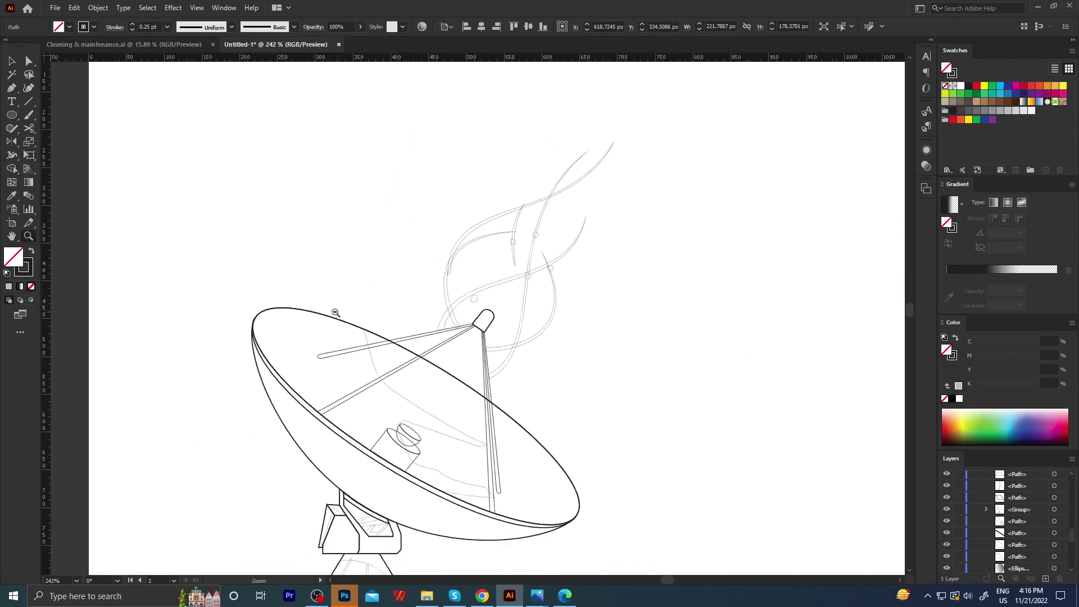
pyautogui.keyDown('ctrl'); pyautogui.click(603, 293); pyautogui.keyUp('ctrl')
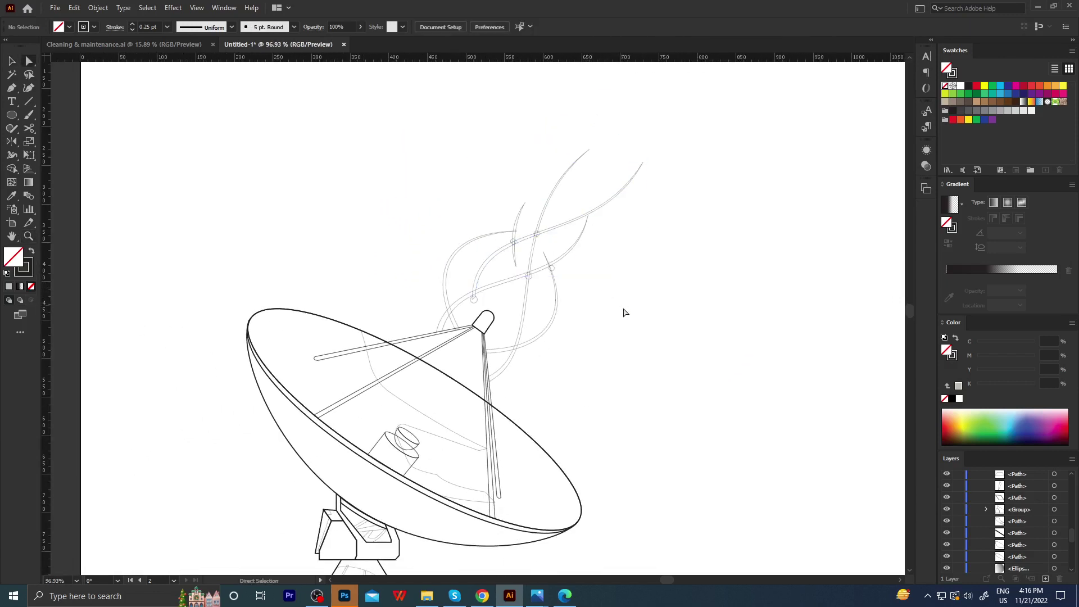
pyautogui.moveTo(601, 241); pyautogui.dragTo(606, 237)
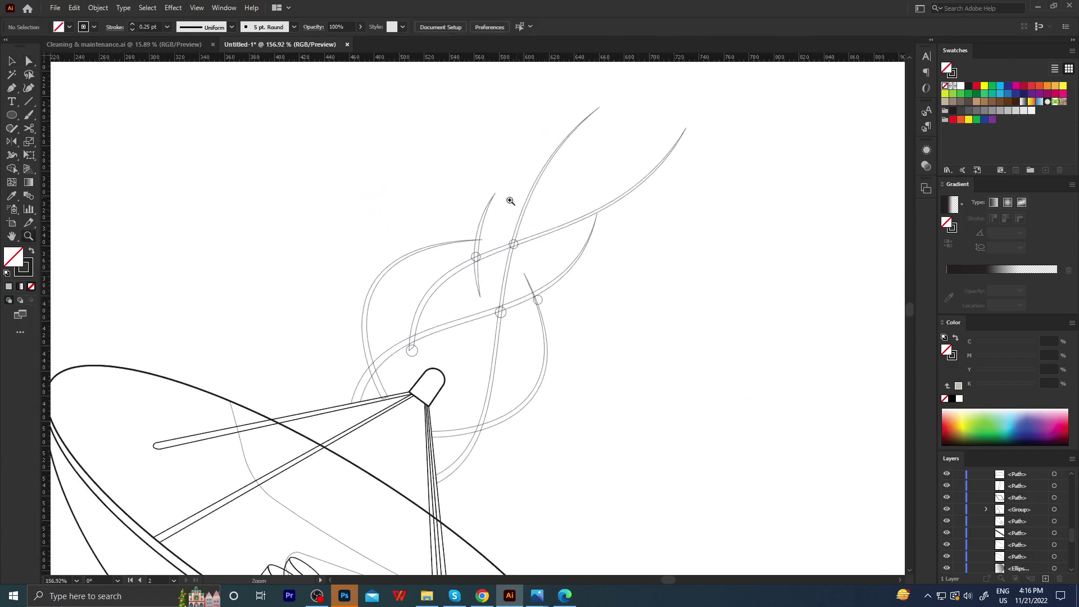
pyautogui.moveTo(510, 201)
pyautogui.mouseDown()
pyautogui.moveTo(508, 180)
pyautogui.moveTo(548, 125)
pyautogui.moveTo(540, 121)
pyautogui.mouseUp()
pyautogui.moveTo(494, 183); pyautogui.dragTo(470, 210)
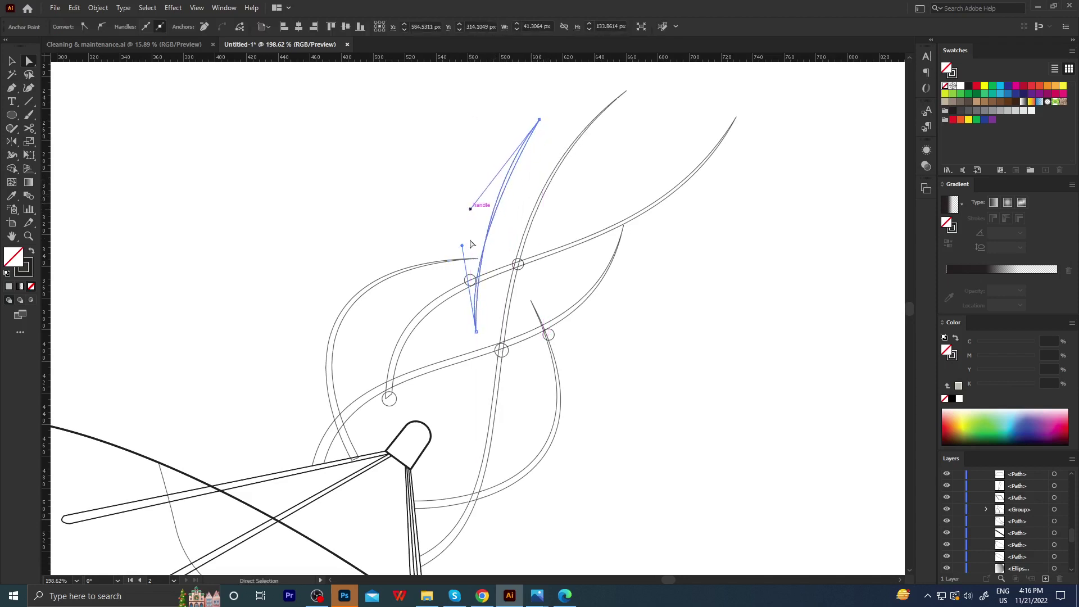
pyautogui.moveTo(462, 247); pyautogui.dragTo(442, 208)
pyautogui.click(442, 208)
# Move the left swirl's top anchor slightly left and deepen its lower bend.
pyautogui.press('z')
pyautogui.moveTo(450, 267)
pyautogui.mouseDown()
pyautogui.moveTo(453, 282)
pyautogui.moveTo(404, 286)
pyautogui.moveTo(477, 288)
pyautogui.moveTo(459, 257)
pyautogui.mouseUp()
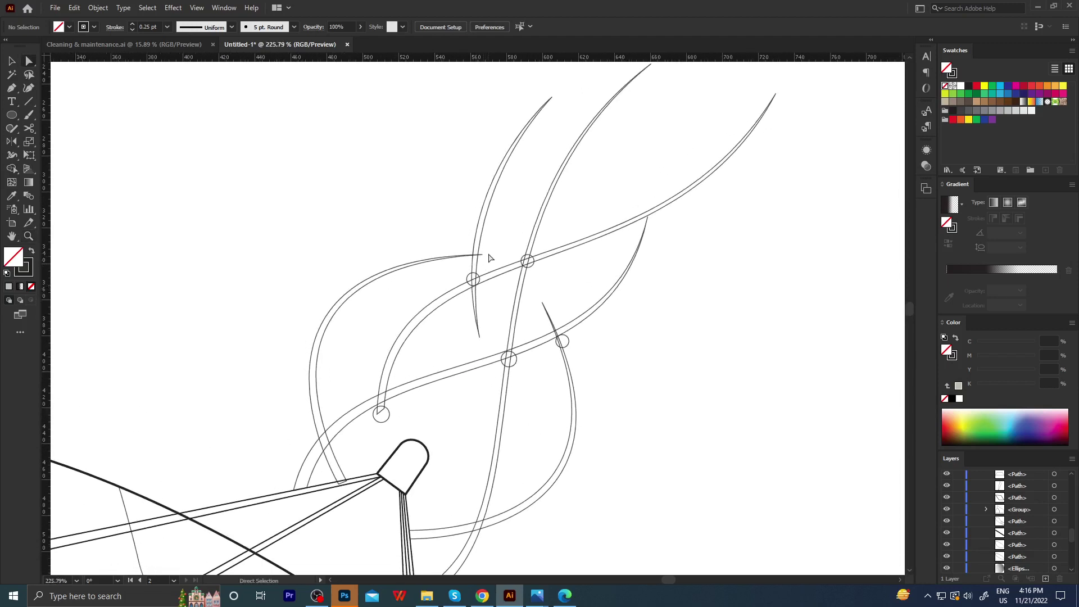
pyautogui.keyDown('ctrl'); pyautogui.click(458, 257); pyautogui.keyUp('ctrl')
pyautogui.keyDown('ctrl'); pyautogui.click(458, 256); pyautogui.keyUp('ctrl')
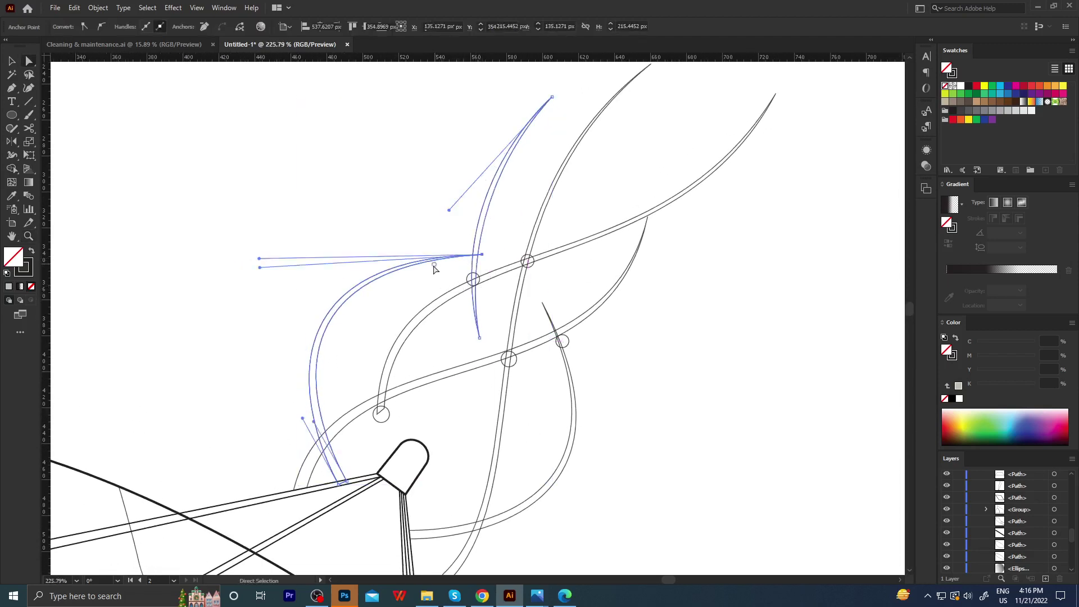
pyautogui.moveTo(476, 256); pyautogui.dragTo(459, 254)
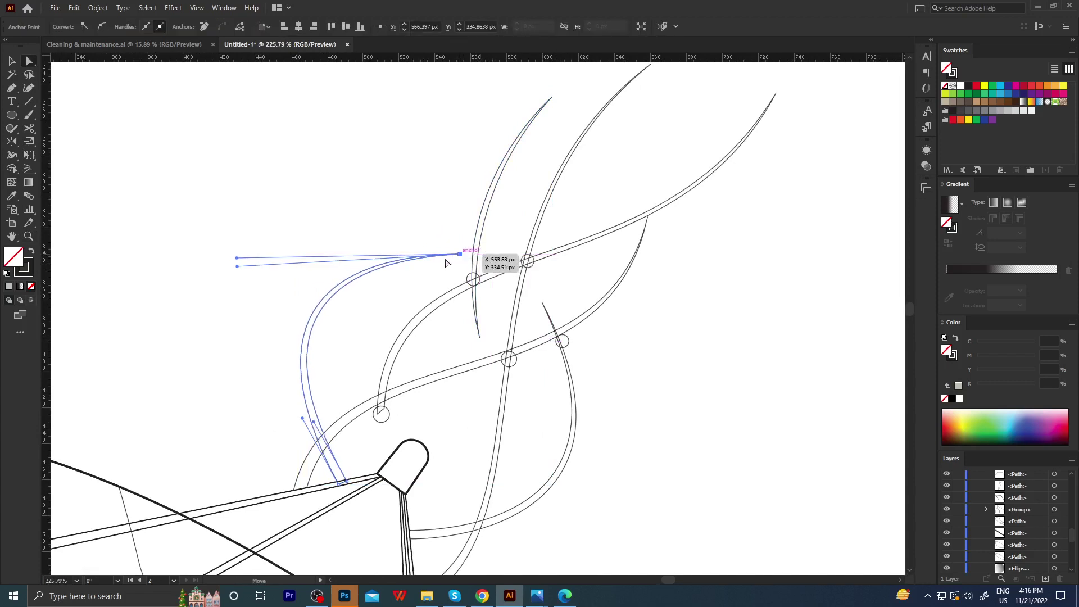
pyautogui.moveTo(240, 267)
pyautogui.mouseDown()
pyautogui.moveTo(254, 286)
pyautogui.moveTo(238, 272)
pyautogui.mouseUp()
pyautogui.moveTo(302, 419)
pyautogui.mouseDown()
pyautogui.moveTo(303, 437)
pyautogui.moveTo(300, 425)
pyautogui.mouseUp()
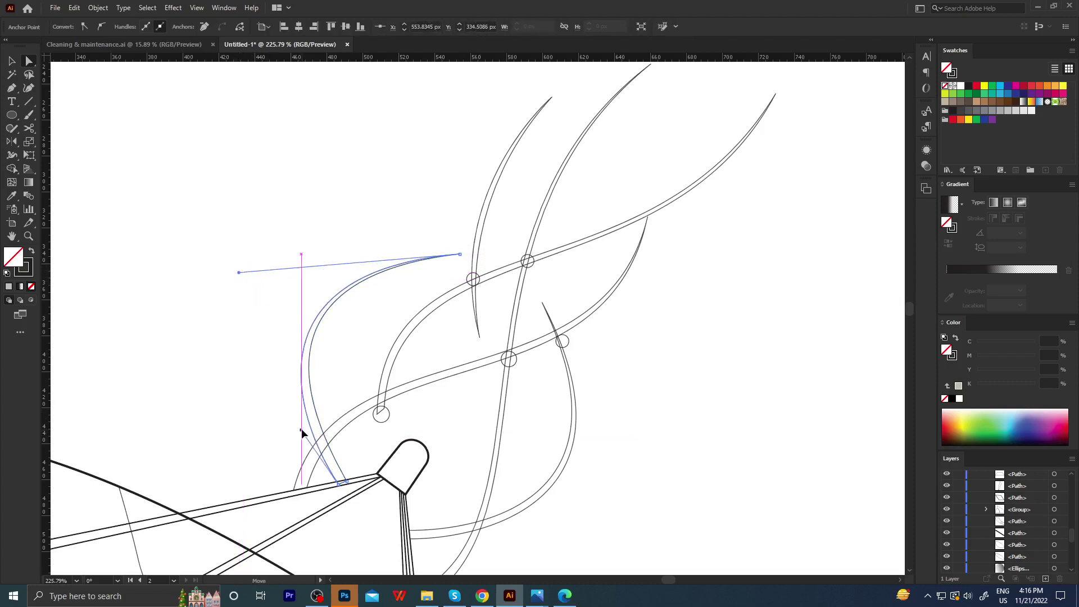
pyautogui.click(361, 377)
# Refine the left swirl's curve once more and check the whole dish.
pyautogui.press('z')
pyautogui.moveTo(429, 325); pyautogui.dragTo(288, 330)
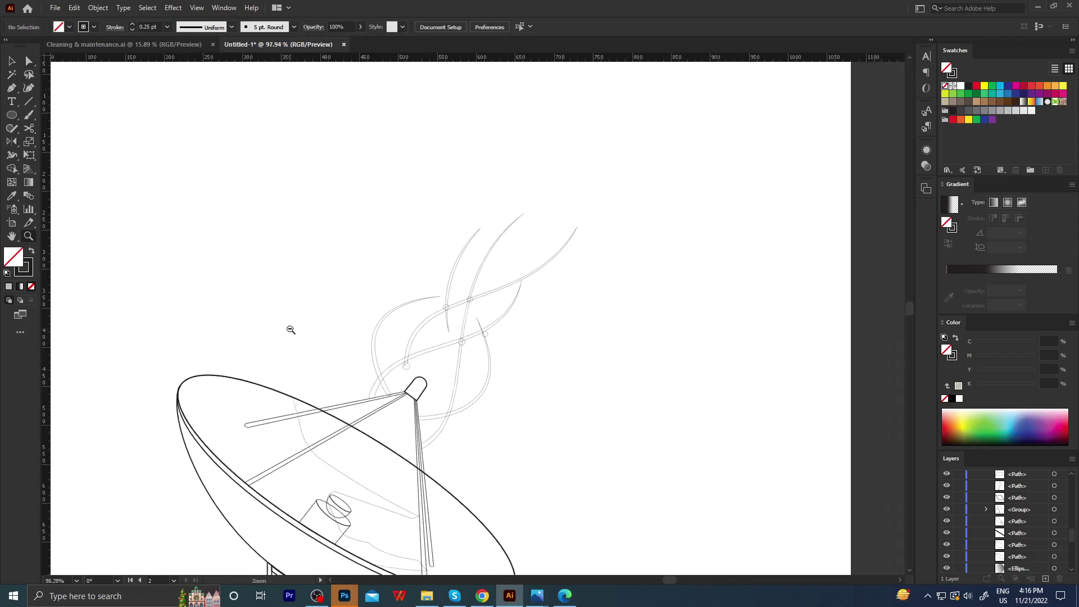
pyautogui.moveTo(381, 330)
pyautogui.mouseDown()
pyautogui.moveTo(494, 322)
pyautogui.moveTo(501, 236)
pyautogui.moveTo(502, 258)
pyautogui.mouseUp()
pyautogui.press('a')
pyautogui.click(496, 254)
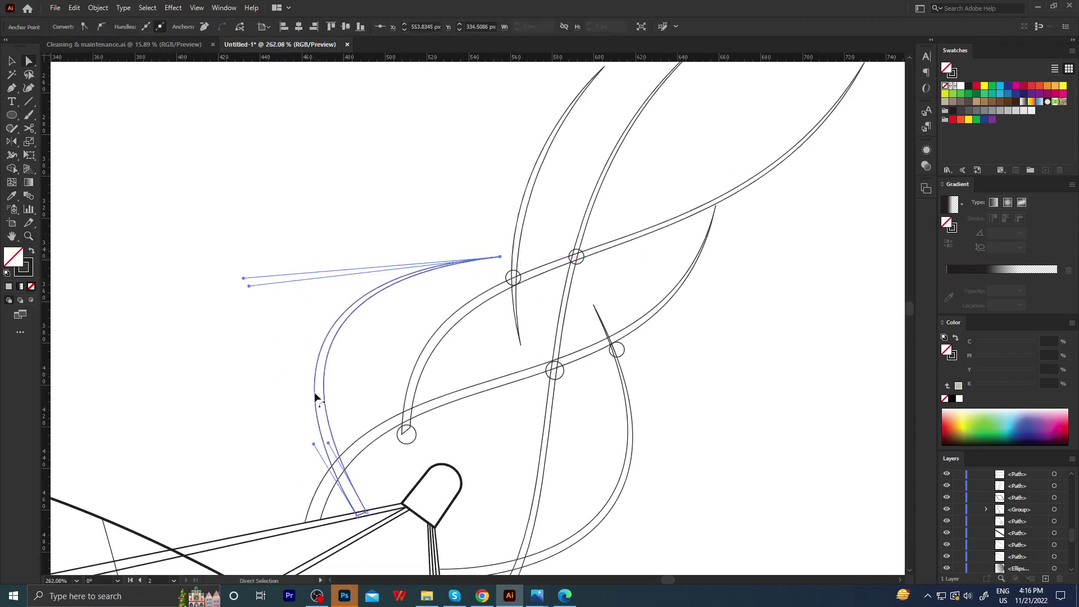
pyautogui.moveTo(249, 286); pyautogui.dragTo(249, 285)
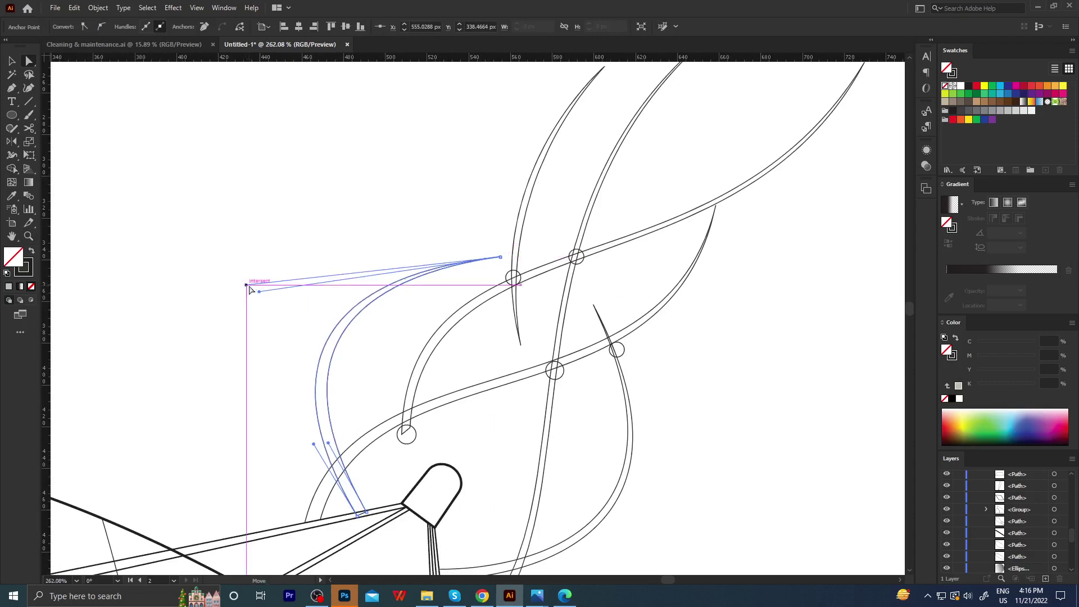
pyautogui.click(313, 320)
pyautogui.press('z')
pyautogui.keyDown('alt'); pyautogui.click(289, 343); pyautogui.keyUp('alt')
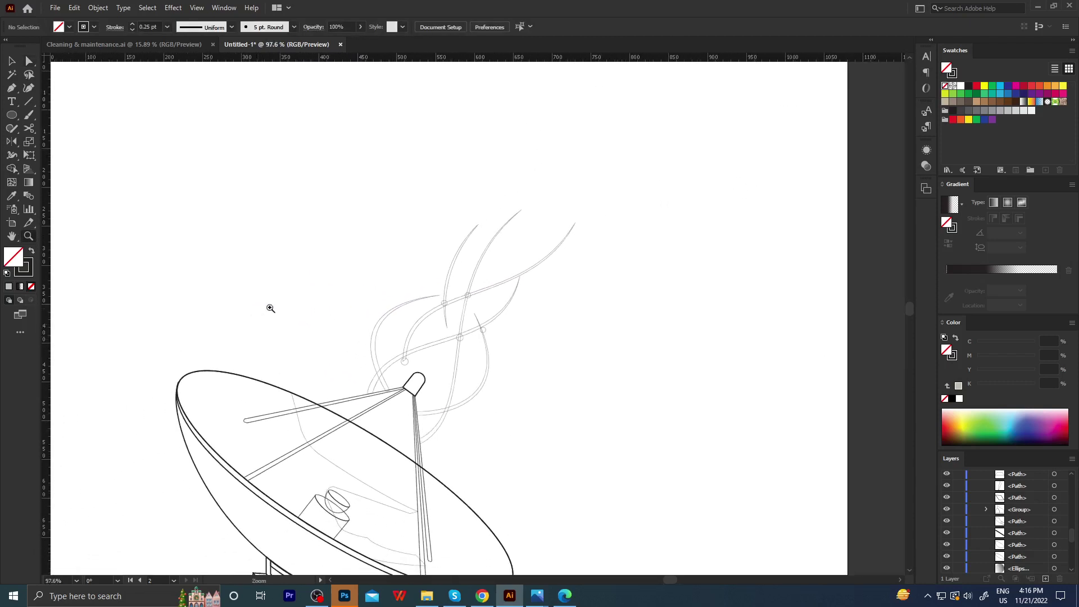
pyautogui.click(505, 304)
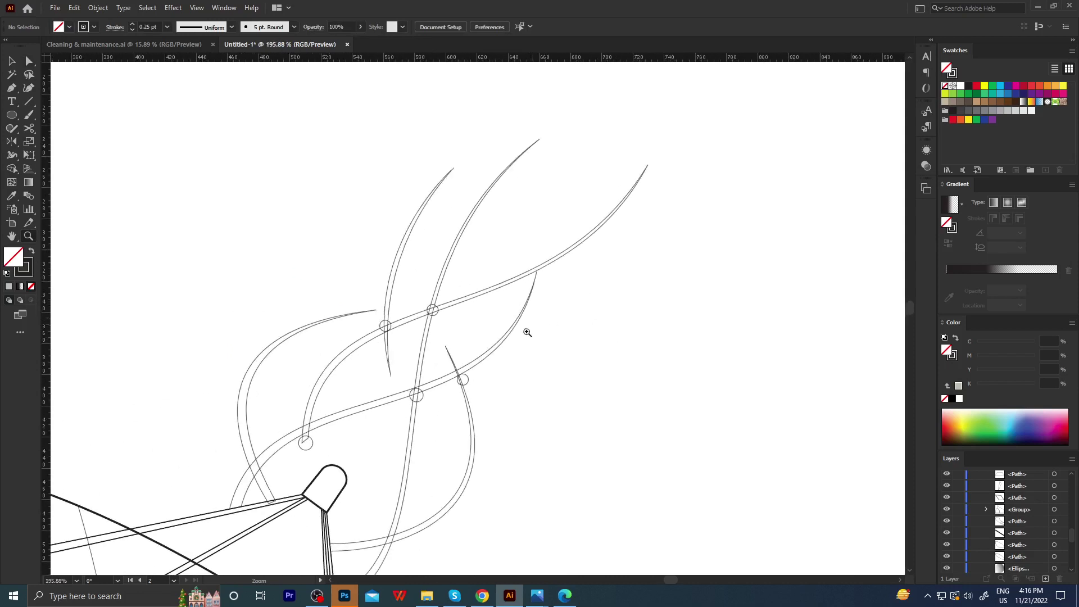
# Lower the wavy band's right end and move both crossing rings onto their crossings.
pyautogui.scroll(2, 515, 379)
pyautogui.press('a')
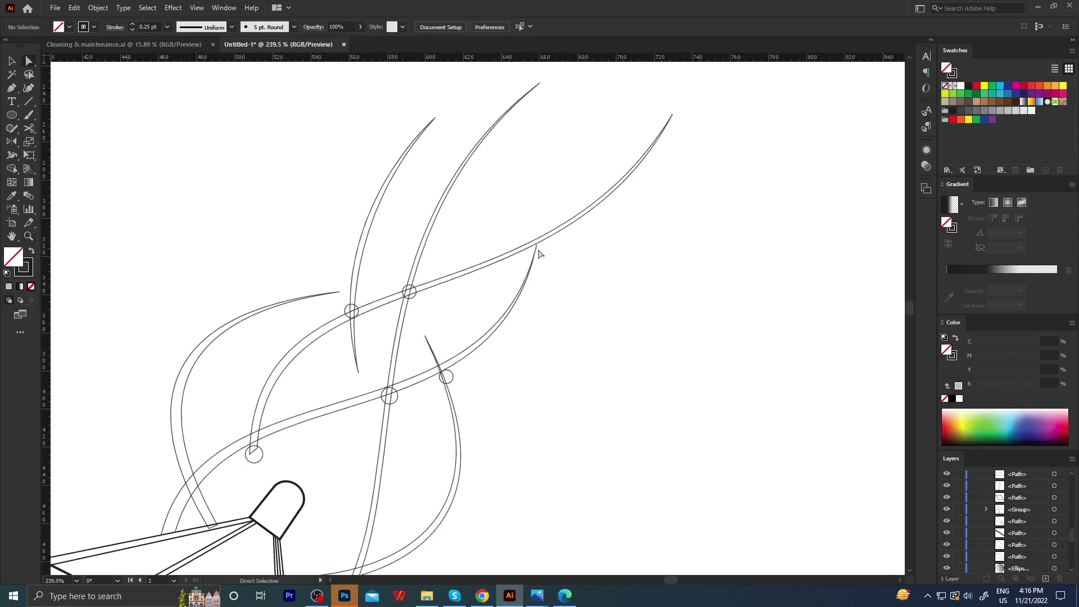
pyautogui.moveTo(537, 250); pyautogui.dragTo(536, 263)
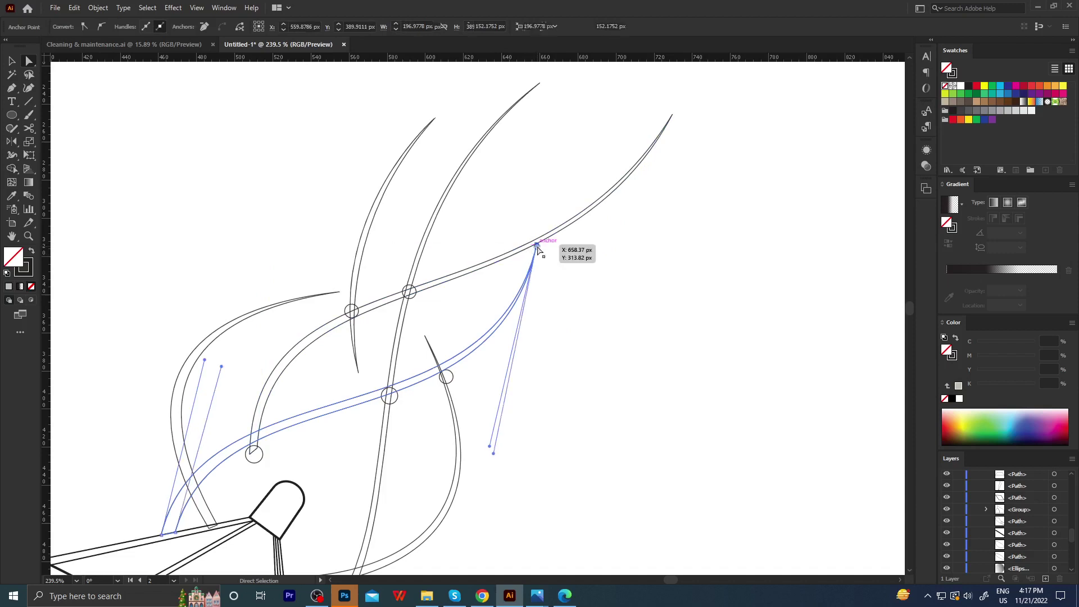
pyautogui.moveTo(536, 258); pyautogui.dragTo(536, 255)
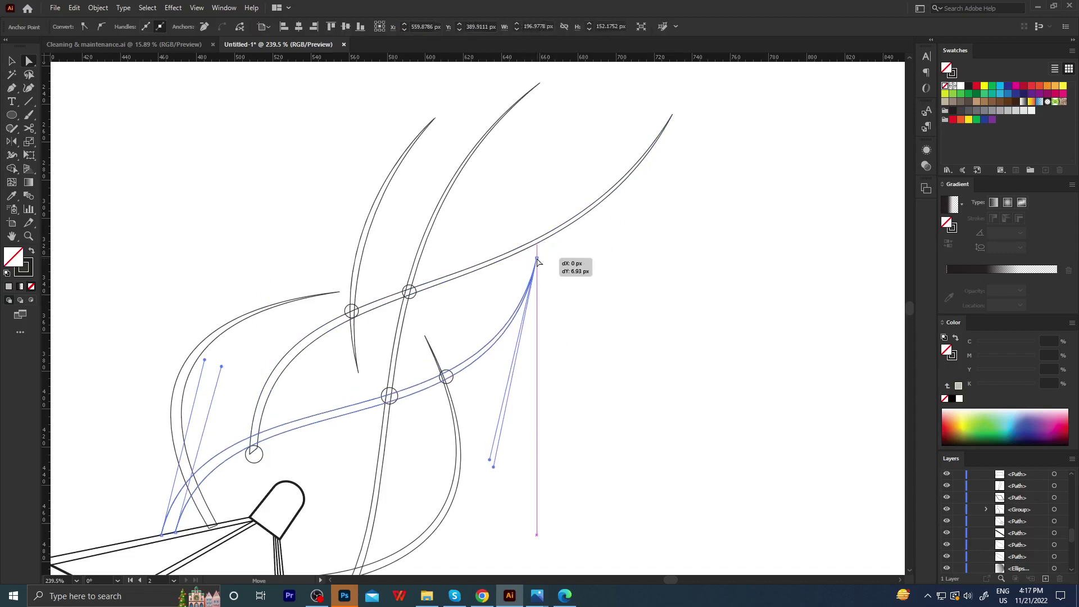
pyautogui.click(491, 443)
pyautogui.click(389, 439)
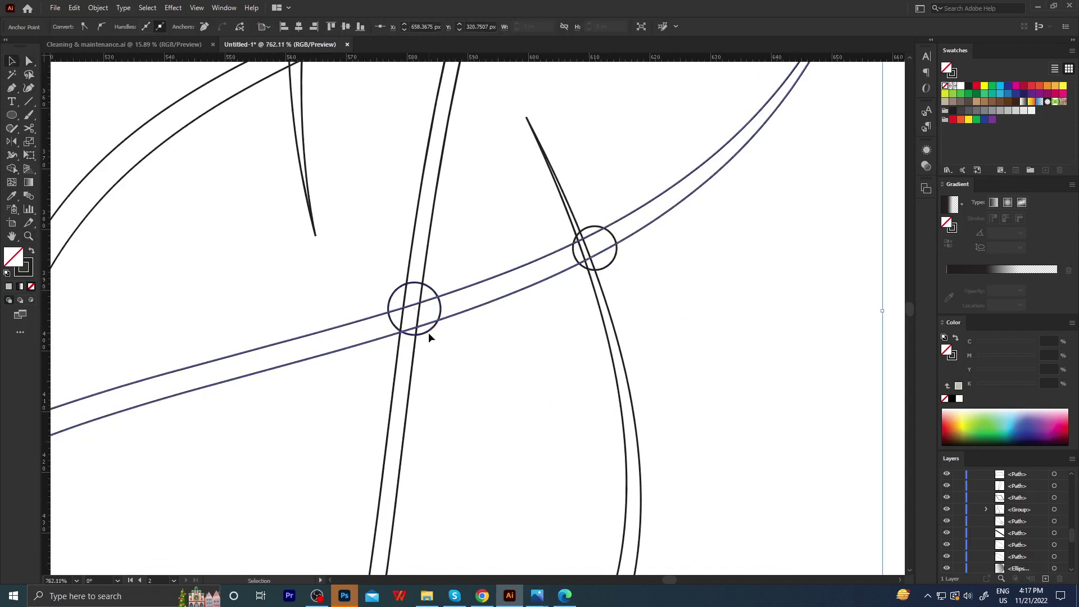
pyautogui.moveTo(428, 336); pyautogui.dragTo(422, 344)
pyautogui.moveTo(604, 268); pyautogui.dragTo(596, 275)
# Zoom out to check the rings and nudge the left ring slightly down.
pyautogui.press('z')
pyautogui.moveTo(532, 340)
pyautogui.mouseDown()
pyautogui.moveTo(415, 358)
pyautogui.moveTo(566, 279)
pyautogui.moveTo(551, 284)
pyautogui.mouseUp()
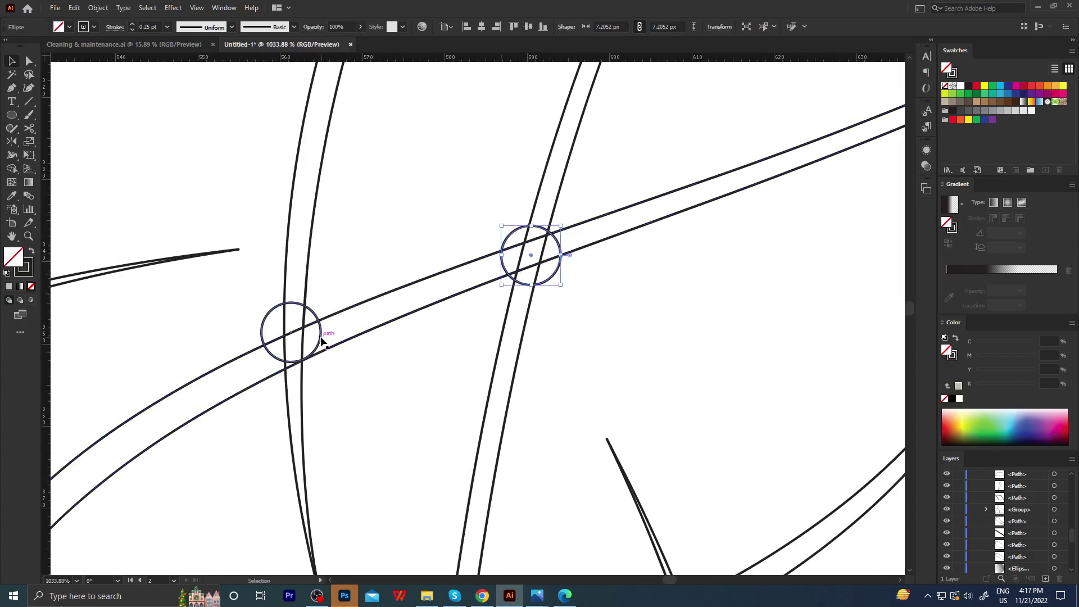
pyautogui.moveTo(321, 341); pyautogui.dragTo(321, 357)
pyautogui.press('z')
pyautogui.keyDown('alt'); pyautogui.click(321, 364); pyautogui.keyUp('alt')
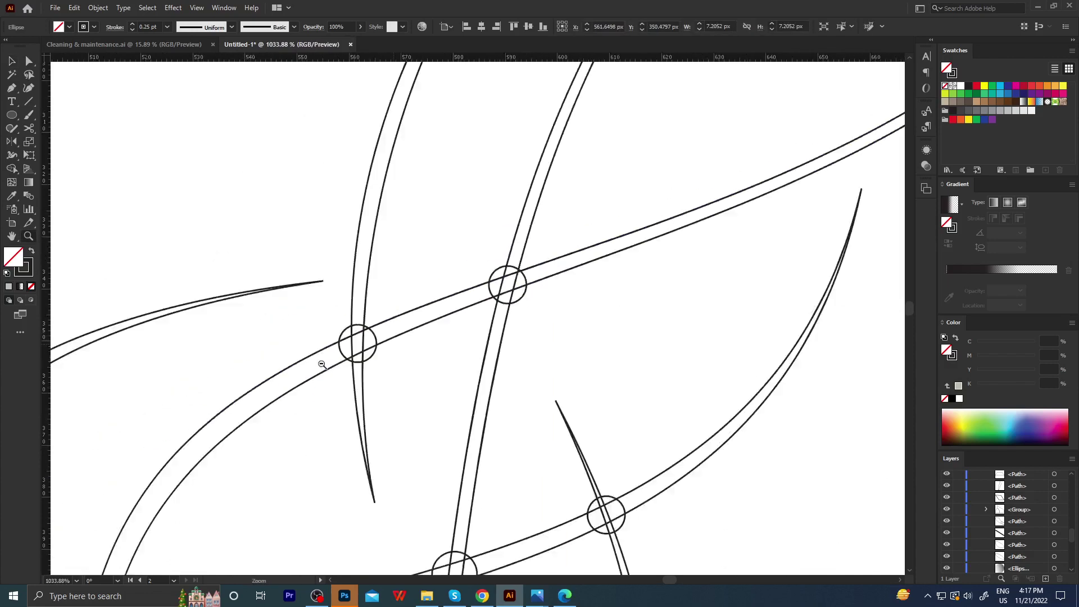
pyautogui.scroll(-5, 315, 371)
pyautogui.scroll(2, 317, 378)
pyautogui.scroll(2, 436, 354)
# Move the small ring up onto the band's end and pull the end anchors into it.
pyautogui.press('v')
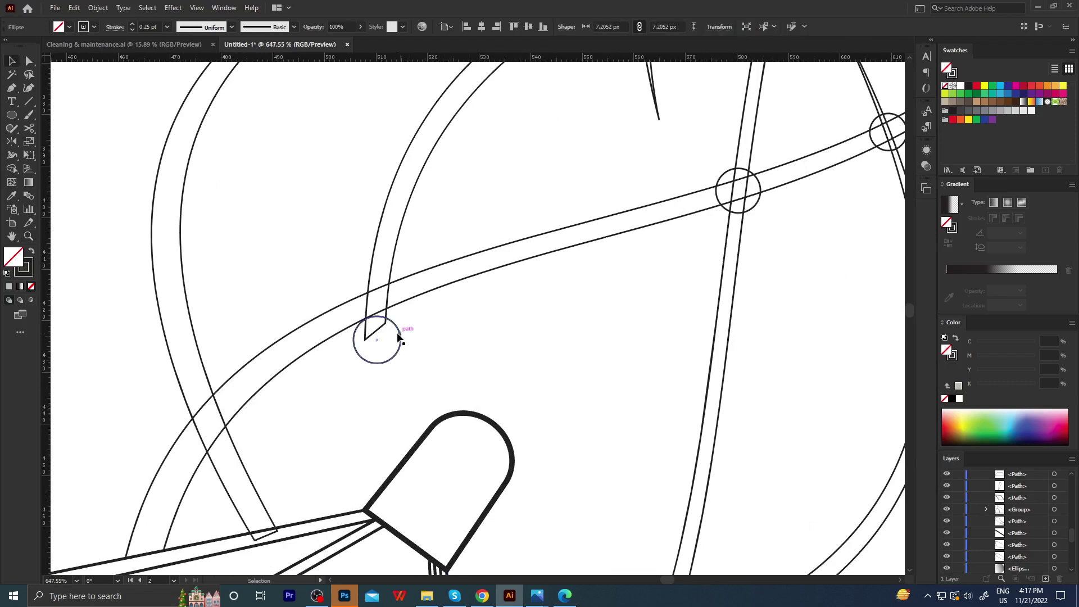
pyautogui.moveTo(399, 334); pyautogui.dragTo(399, 296)
pyautogui.press('a')
pyautogui.click(367, 339)
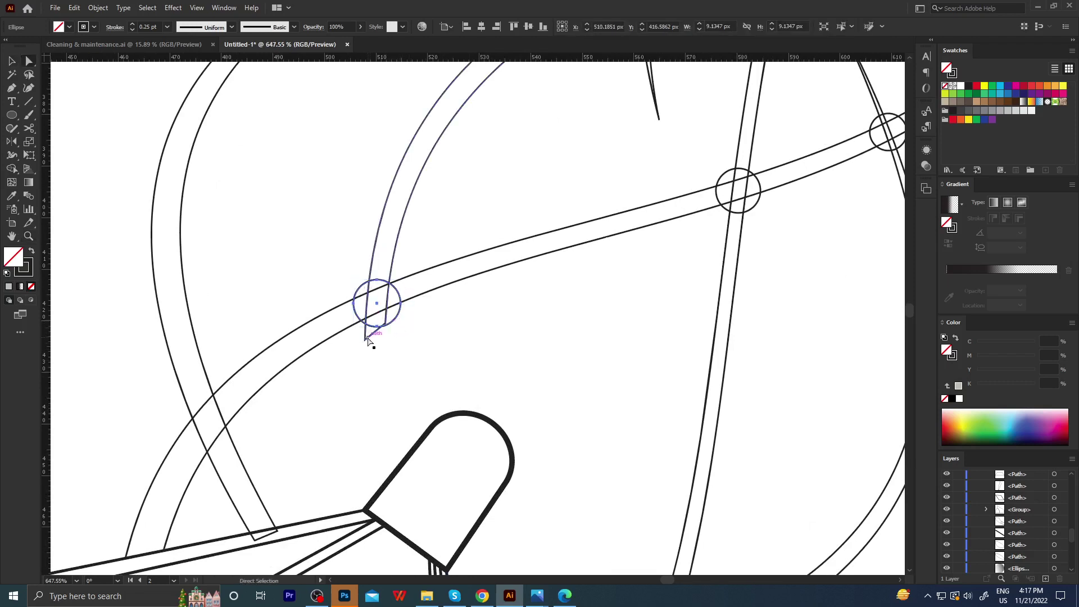
pyautogui.moveTo(367, 343)
pyautogui.mouseDown()
pyautogui.moveTo(365, 319)
pyautogui.moveTo(385, 316)
pyautogui.mouseUp()
# Reshape the band's upper and lower curve handles to fit its outline, then deselect.
pyautogui.press('z')
pyautogui.scroll(-3, 392, 248)
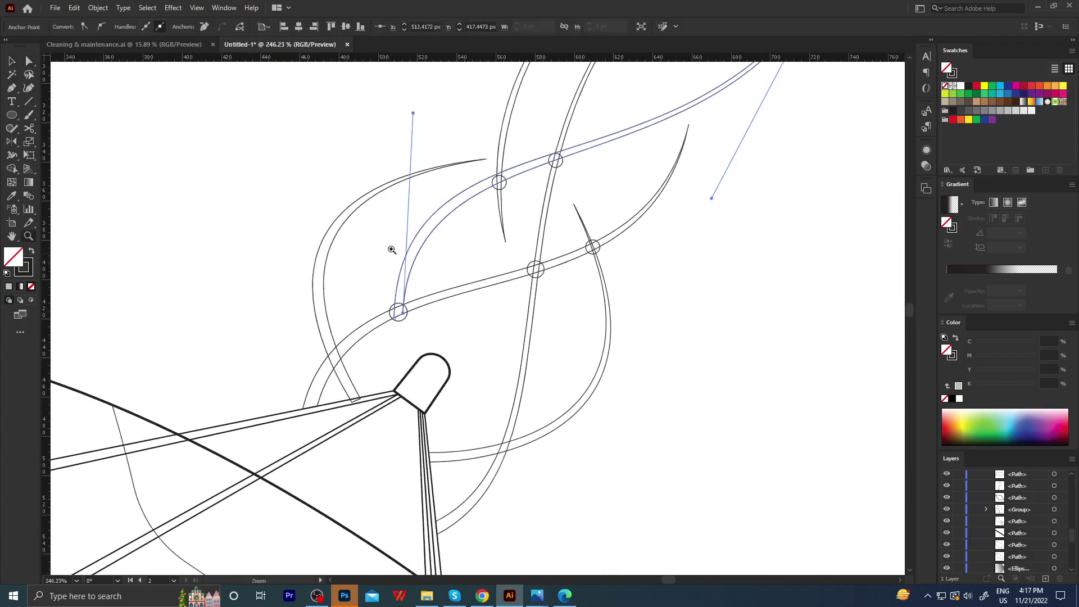
pyautogui.scroll(2, 466, 219)
pyautogui.scroll(3, 426, 217)
pyautogui.scroll(1, 355, 184)
pyautogui.press('a')
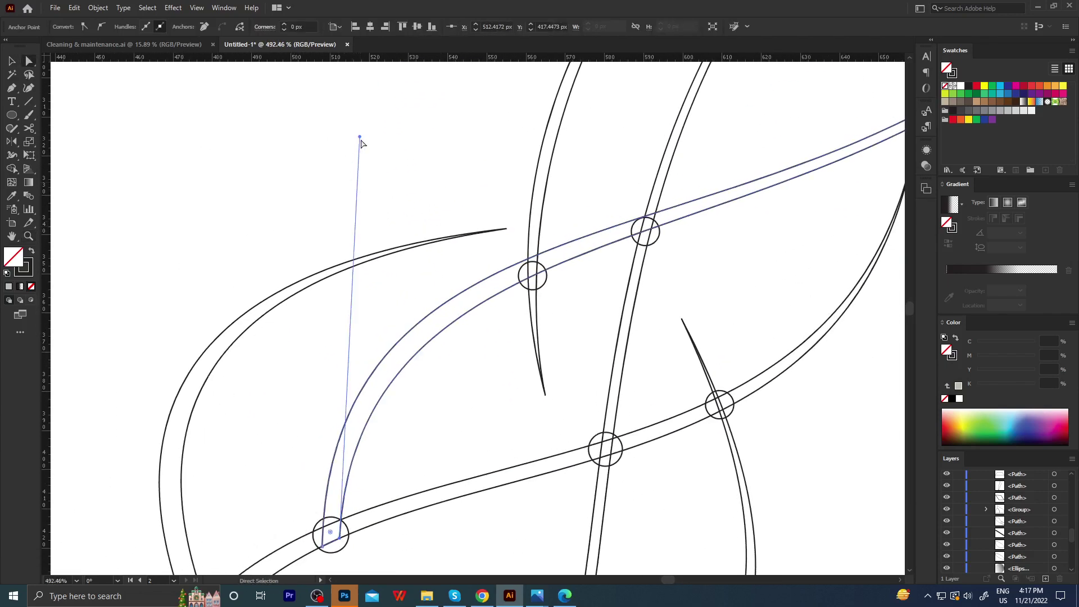
pyautogui.moveTo(360, 137); pyautogui.dragTo(360, 156)
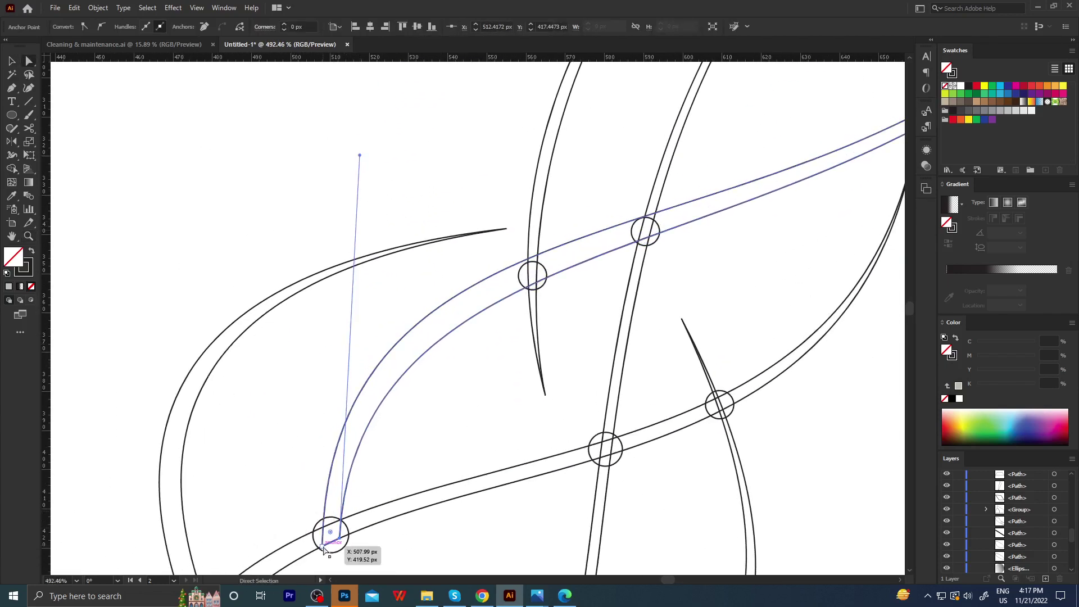
pyautogui.moveTo(324, 550); pyautogui.dragTo(320, 418)
pyautogui.moveTo(331, 110); pyautogui.dragTo(335, 143)
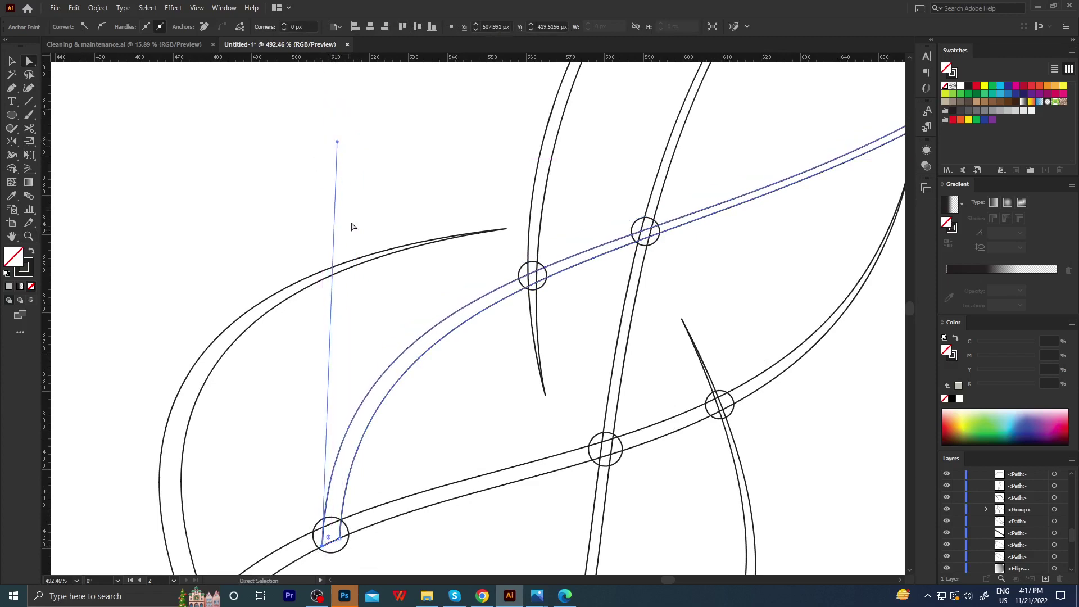
pyautogui.click(474, 305)
# Nudge the right ring down-left onto its crossing and zoom out to view the curves.
pyautogui.press('z')
pyautogui.moveTo(477, 308)
pyautogui.mouseDown()
pyautogui.moveTo(598, 285)
pyautogui.moveTo(585, 272)
pyautogui.moveTo(571, 296)
pyautogui.mouseUp()
pyautogui.press('v')
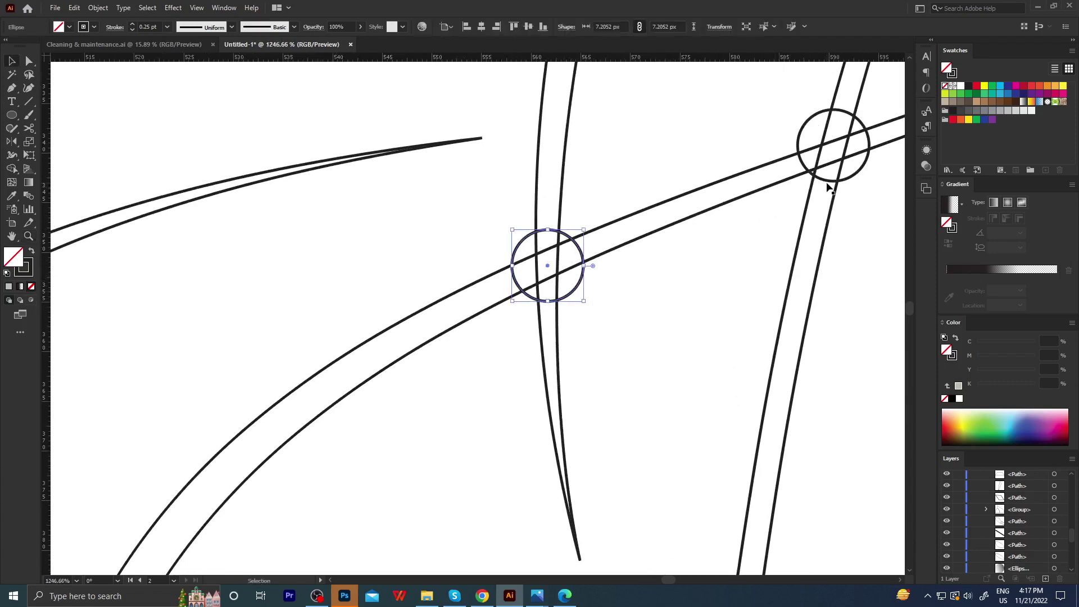
pyautogui.moveTo(827, 187); pyautogui.dragTo(824, 194)
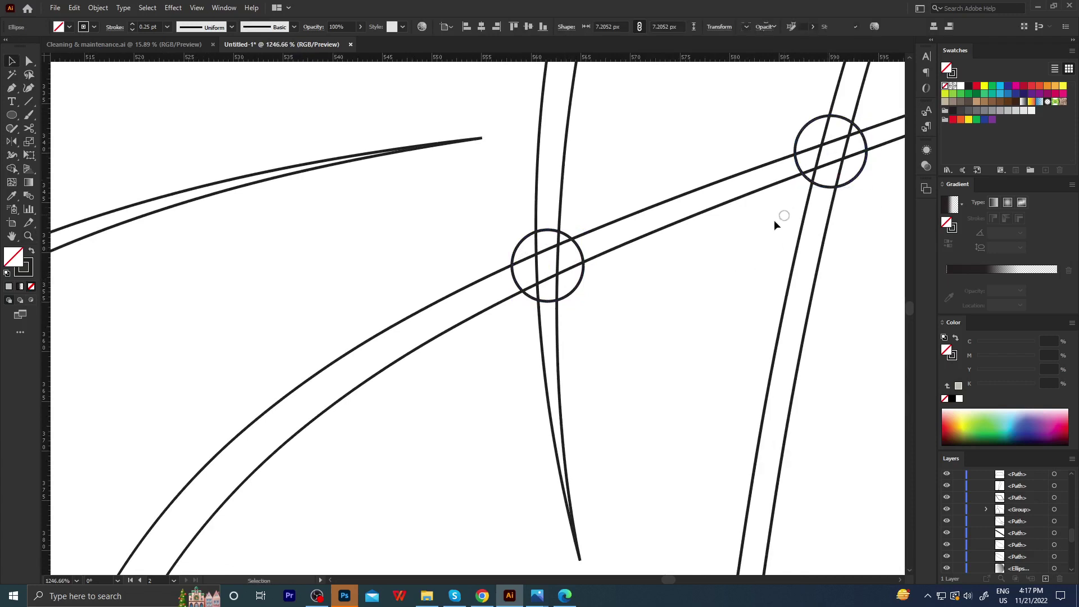
pyautogui.press('z')
pyautogui.scroll(-3, 505, 294)
pyautogui.scroll(-3, 458, 400)
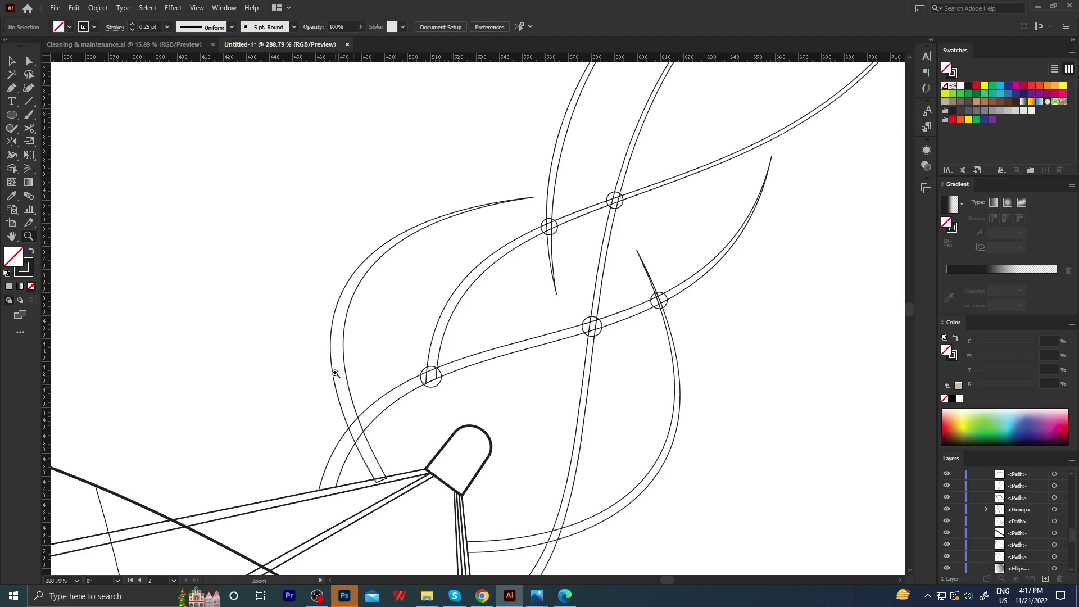
# Smooth the top curvature of the left outer swirl.
pyautogui.press('a')
pyautogui.click(334, 338)
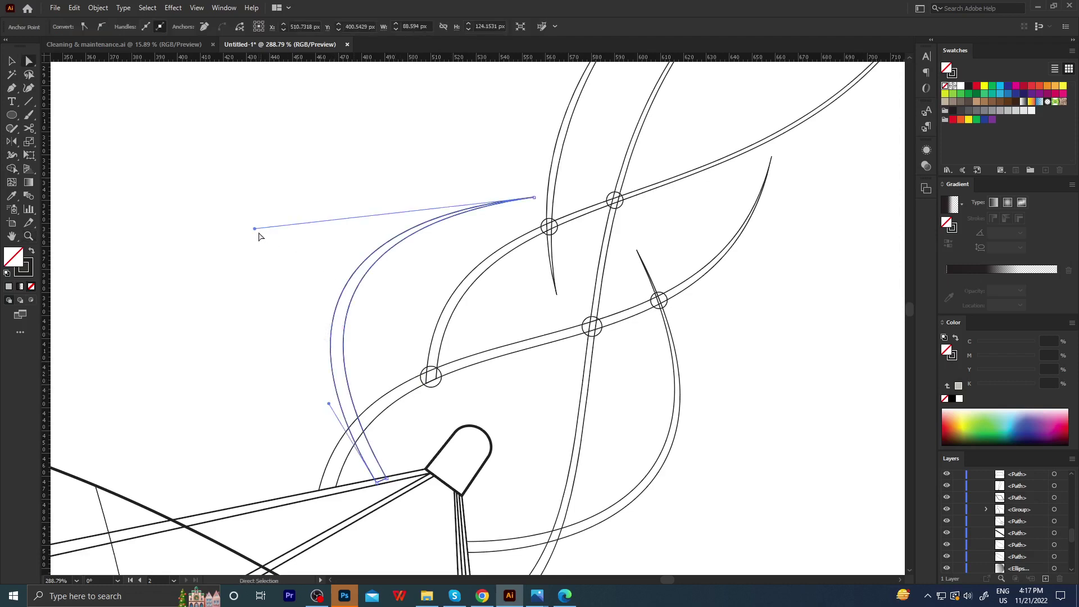
pyautogui.moveTo(254, 228); pyautogui.dragTo(263, 226)
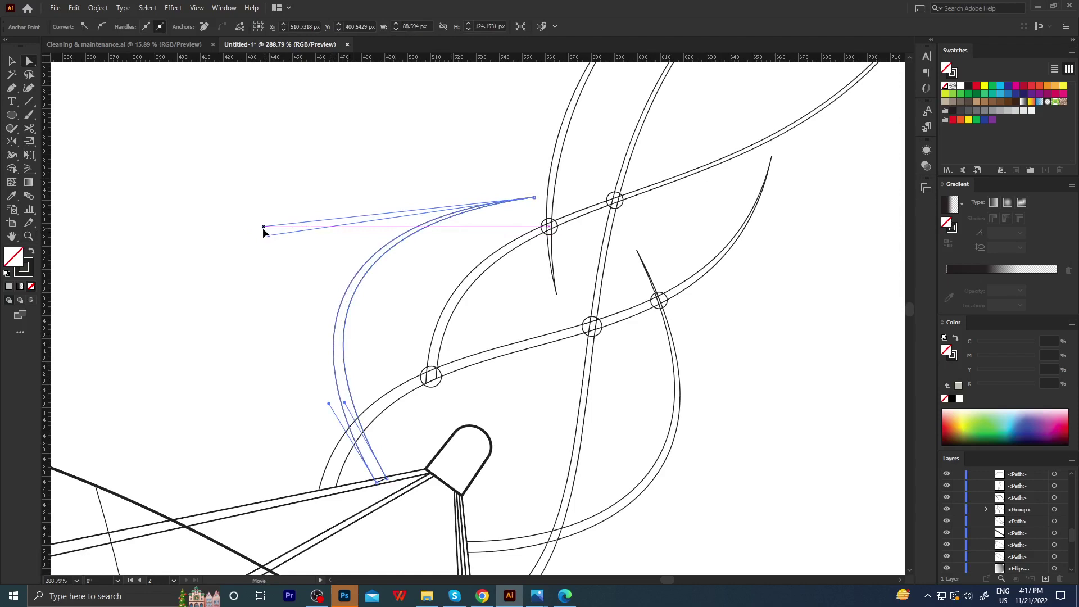
pyautogui.press('z')
pyautogui.scroll(2, 404, 438)
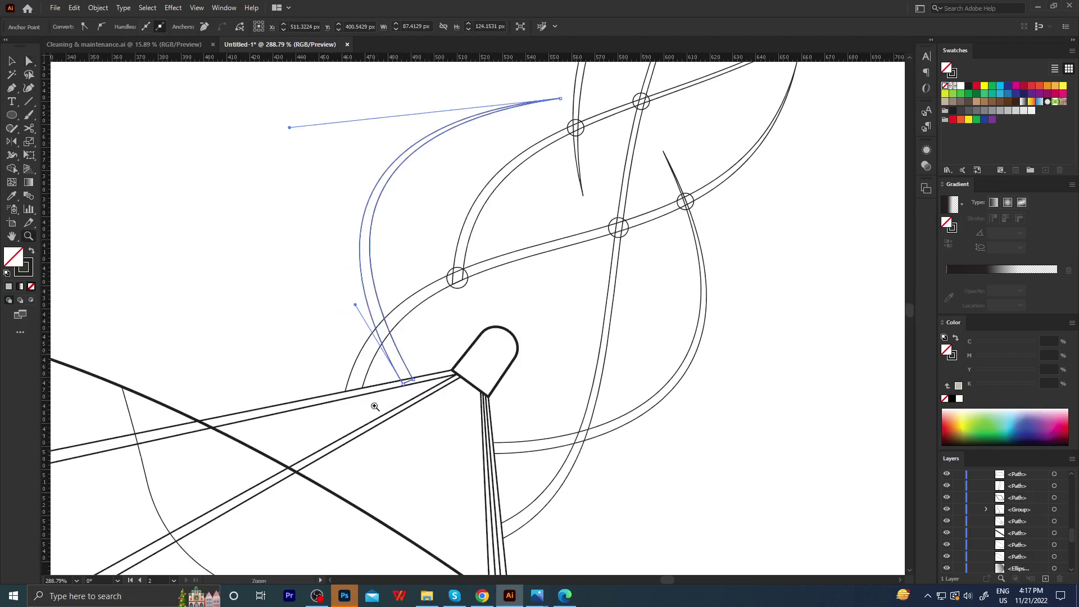
pyautogui.scroll(2, 436, 426)
pyautogui.scroll(2, 438, 393)
# Pull the left swirl's bottom end up onto the feed-horn strut and deselect.
pyautogui.press('a')
pyautogui.moveTo(446, 365); pyautogui.dragTo(443, 355)
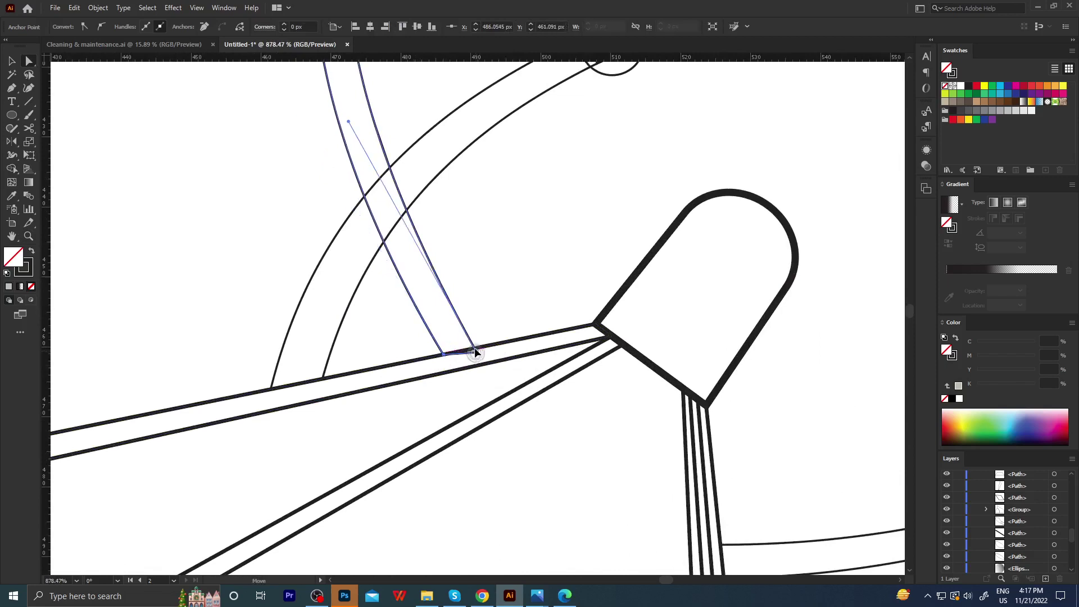
pyautogui.press('z')
pyautogui.scroll(-2, 361, 373)
pyautogui.scroll(1, 354, 421)
pyautogui.hotkey('ctrl', 'shift', 'a')
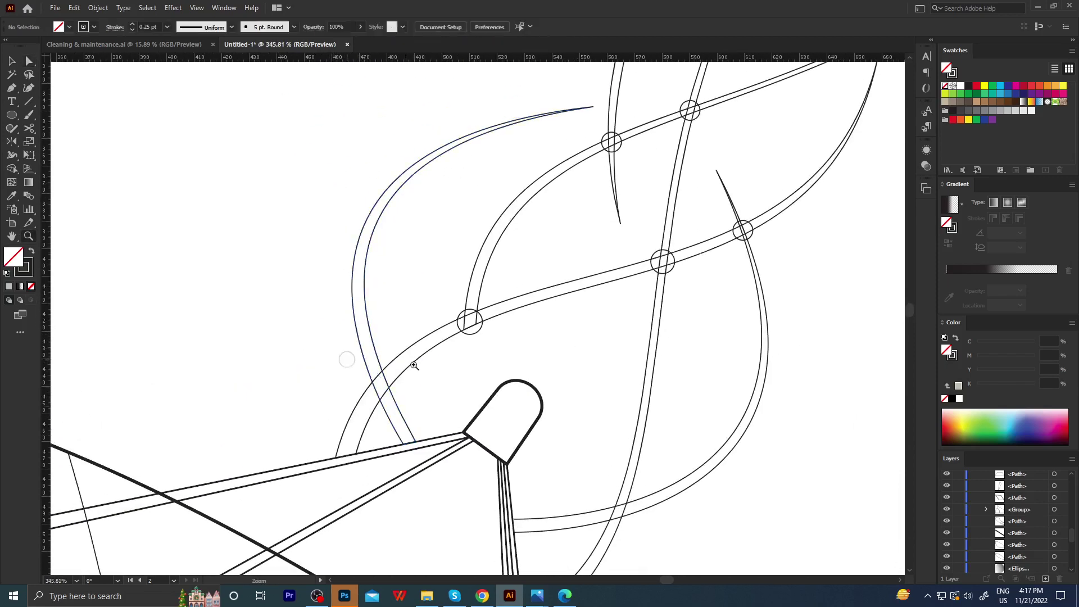
pyautogui.scroll(-2, 410, 361)
pyautogui.scroll(-1, 393, 366)
# Select all the telescope artwork and enlarge it proportionally from the bottom-right corner handle.
pyautogui.press('a')
pyautogui.scroll(-3, 574, 339)
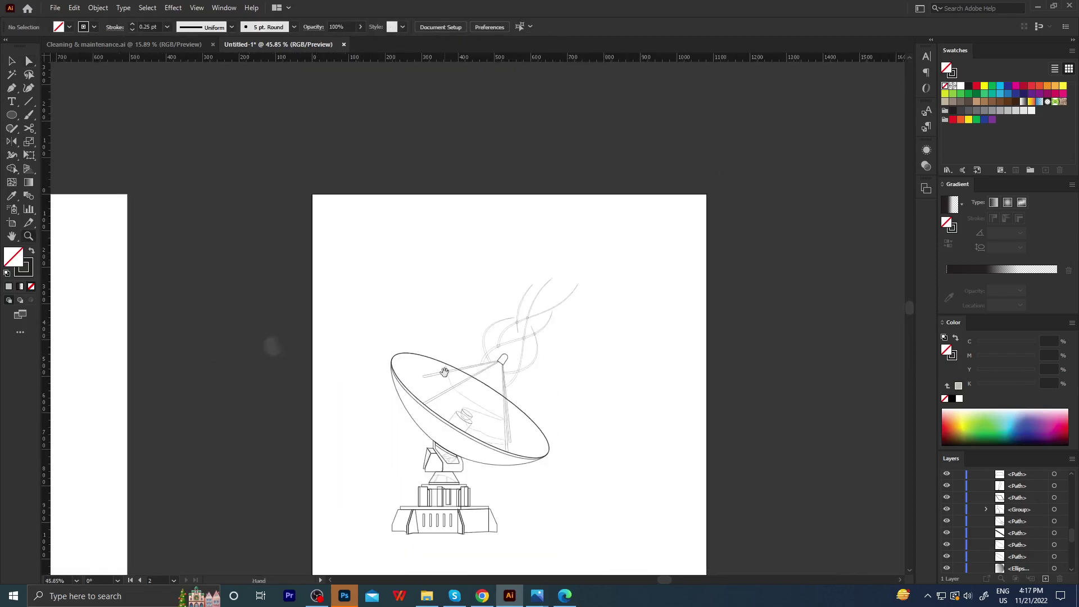
pyautogui.scroll(1, 513, 353)
pyautogui.press('v')
pyautogui.moveTo(504, 324); pyautogui.dragTo(321, 528)
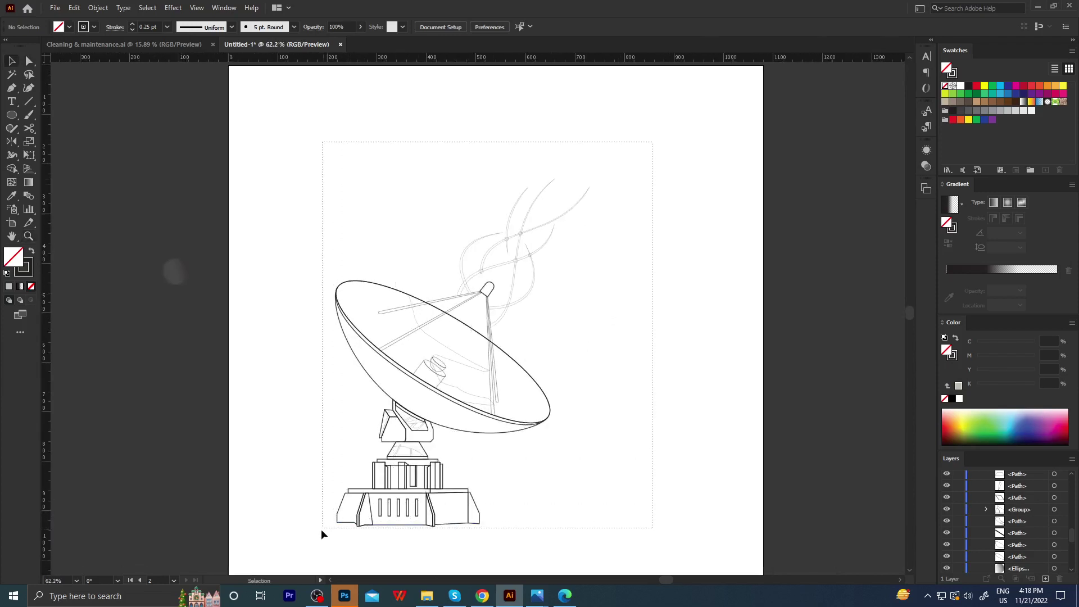
pyautogui.moveTo(591, 525); pyautogui.dragTo(616, 550)
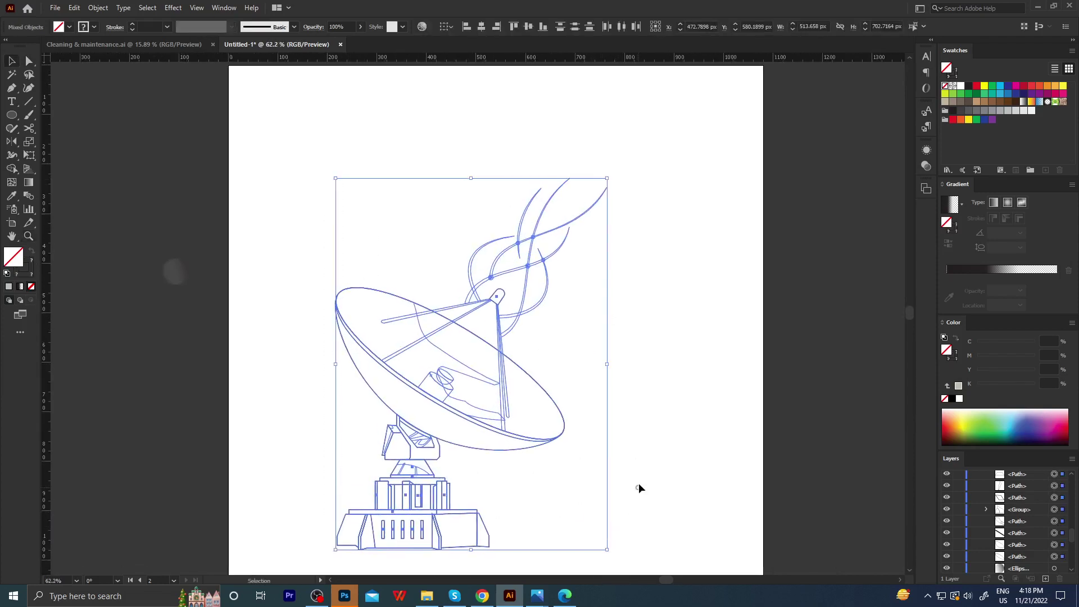
pyautogui.click(599, 422)
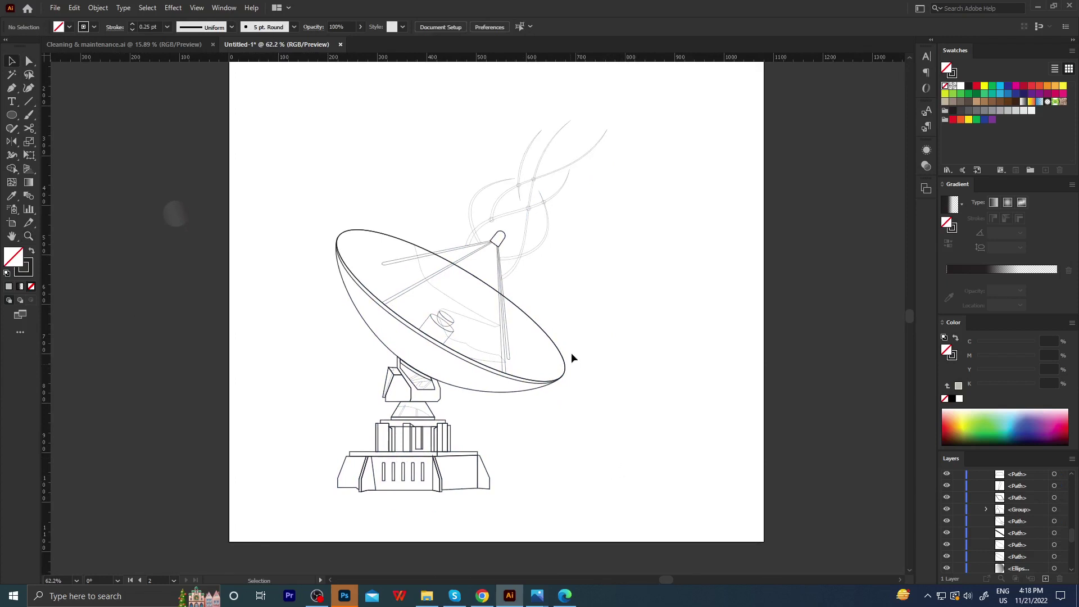
pyautogui.scroll(2, 573, 354)
pyautogui.scroll(-1, 562, 309)
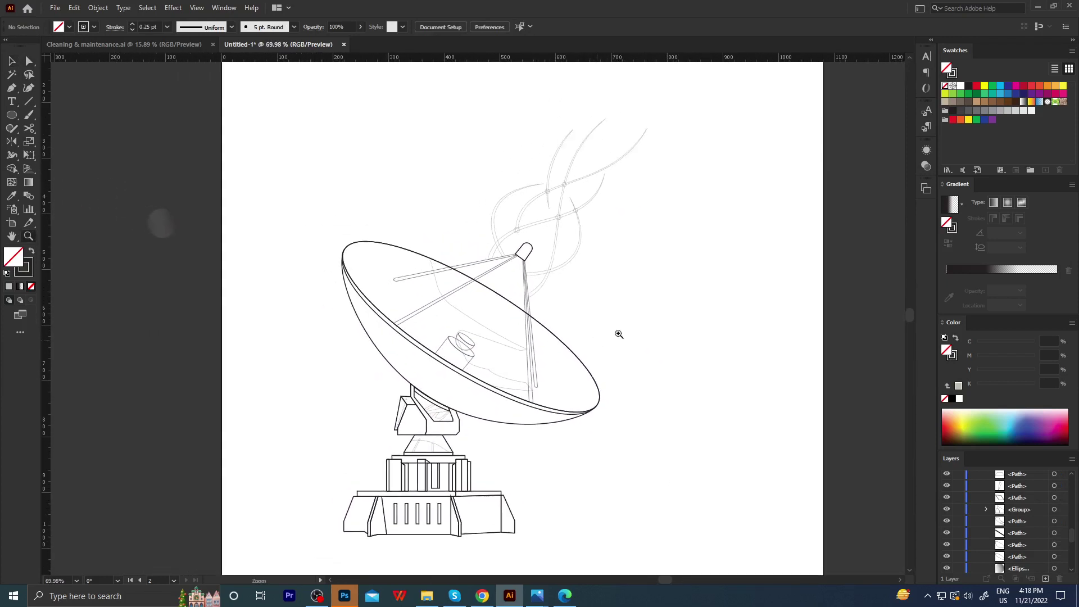
pyautogui.scroll(-3, 618, 334)
pyautogui.scroll(1, 646, 338)
pyautogui.scroll(1, 596, 345)
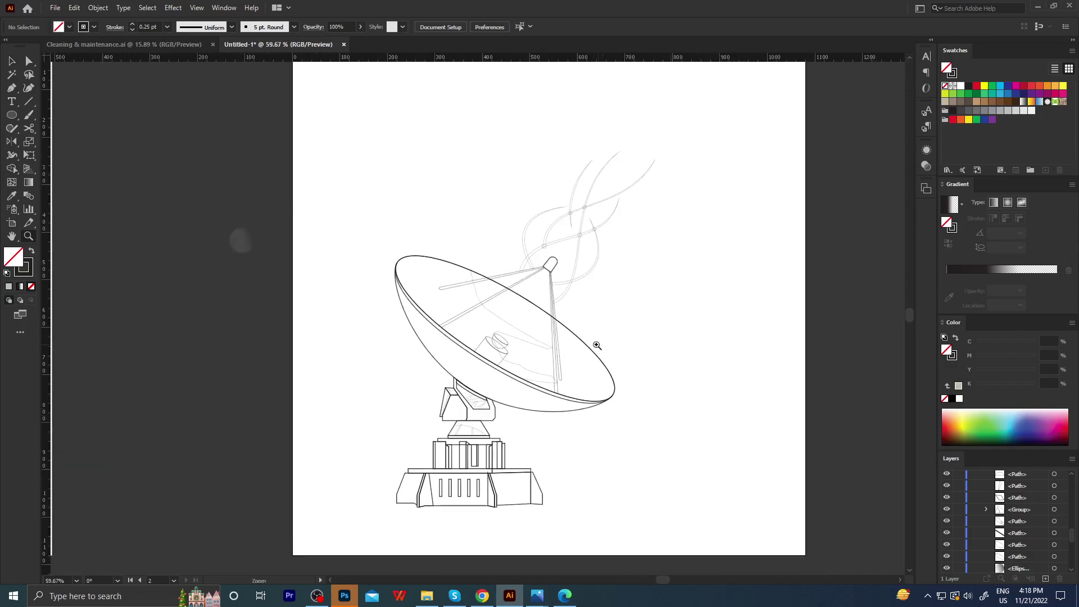
pyautogui.scroll(2, 597, 345)
pyautogui.scroll(1, 611, 375)
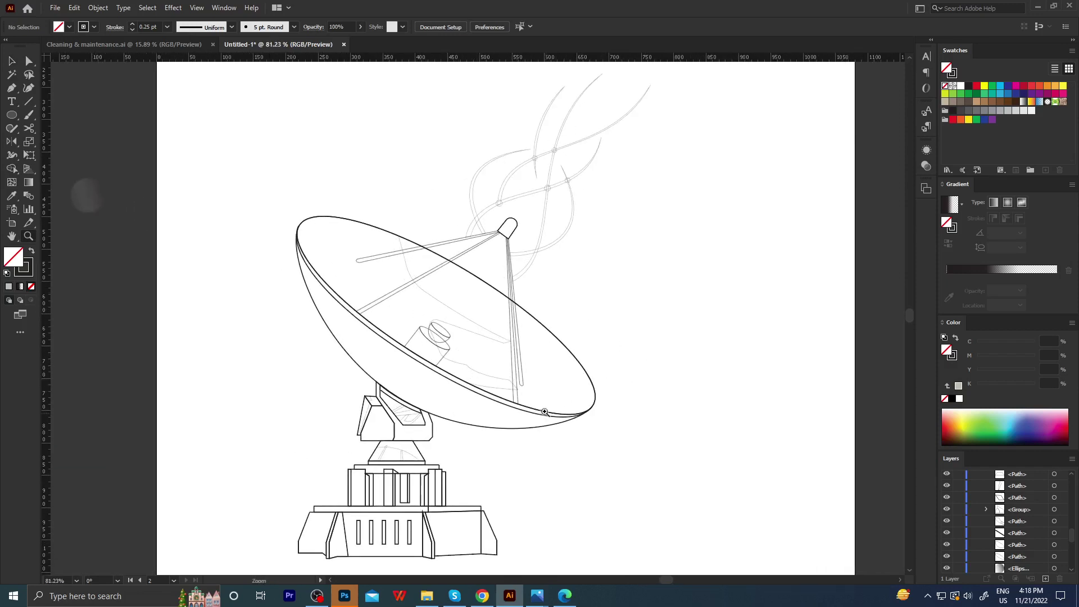
# Eyedropper the grey circle's gradient onto the dish's inner interior path.
pyautogui.press('v')
pyautogui.click(475, 286)
pyautogui.press('i')
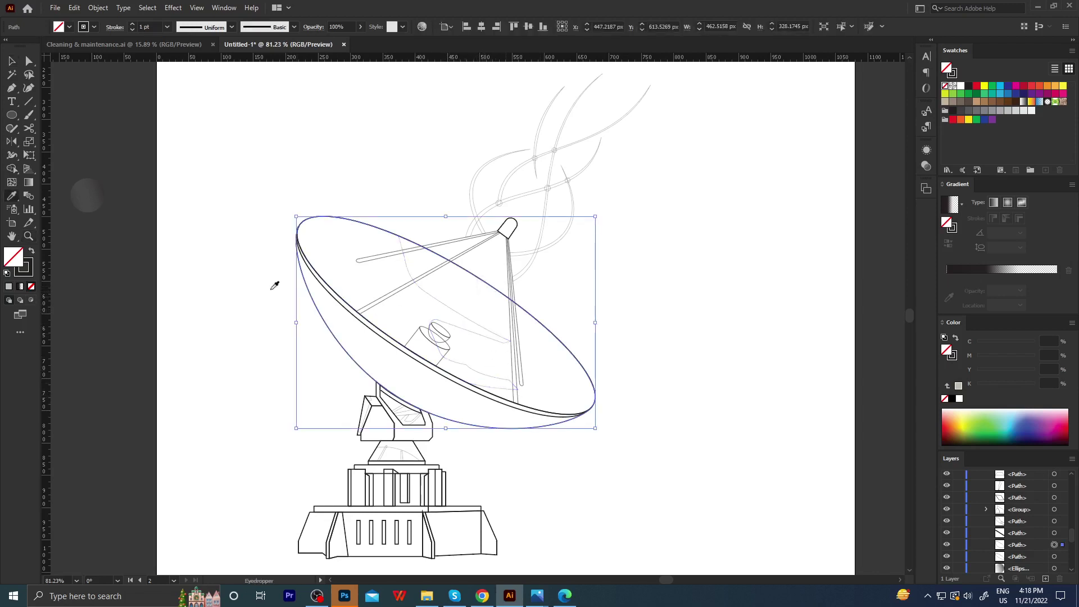
pyautogui.click(87, 195)
pyautogui.hotkey('ctrl', 'z')
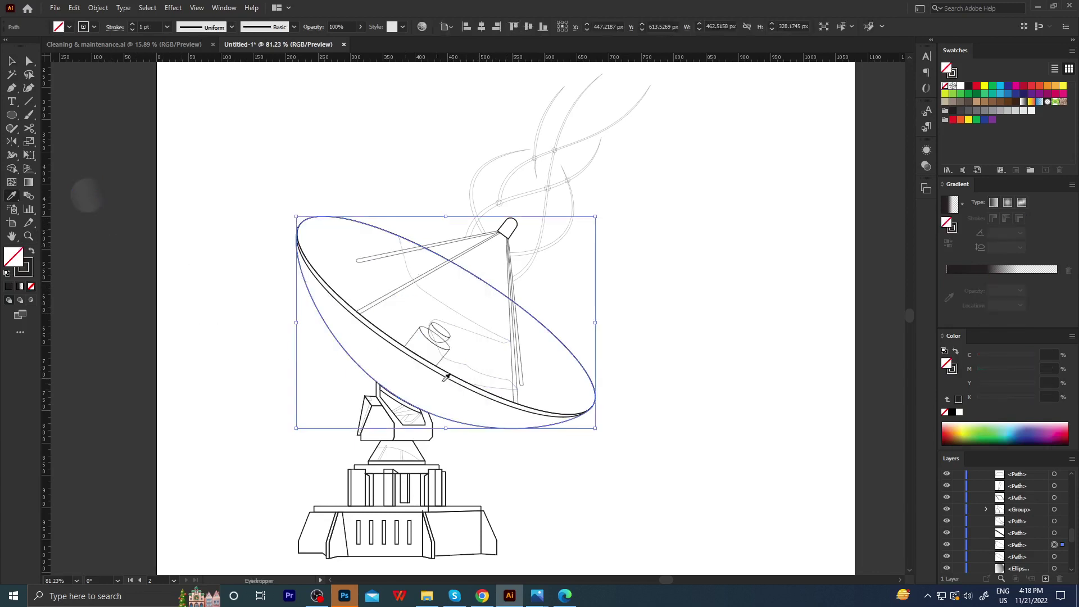
pyautogui.keyDown('ctrl'); pyautogui.click(478, 398); pyautogui.keyUp('ctrl')
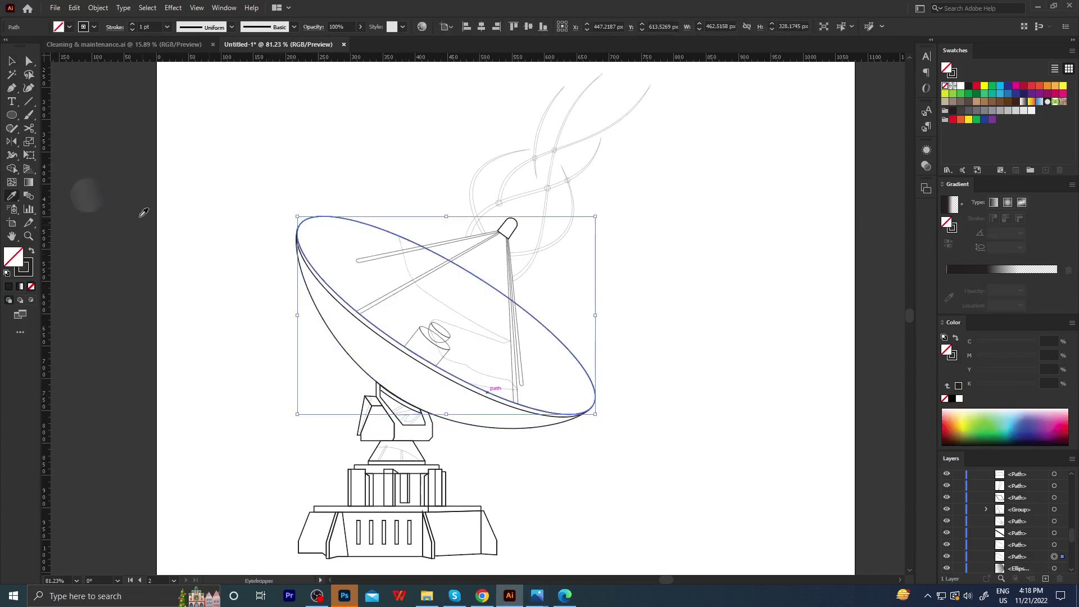
pyautogui.click(87, 195)
# Angle the gradient diagonally, with the dark stop at about 4.5% near the upper-left rim.
pyautogui.press('g')
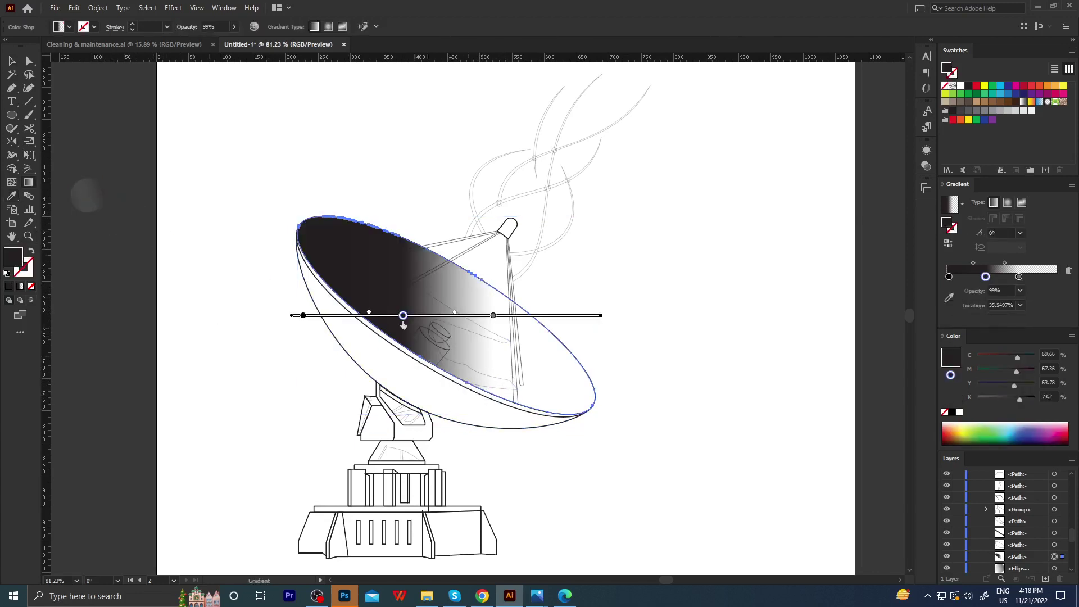
pyautogui.moveTo(190, 146)
pyautogui.mouseDown()
pyautogui.moveTo(732, 460)
pyautogui.moveTo(742, 487)
pyautogui.mouseUp()
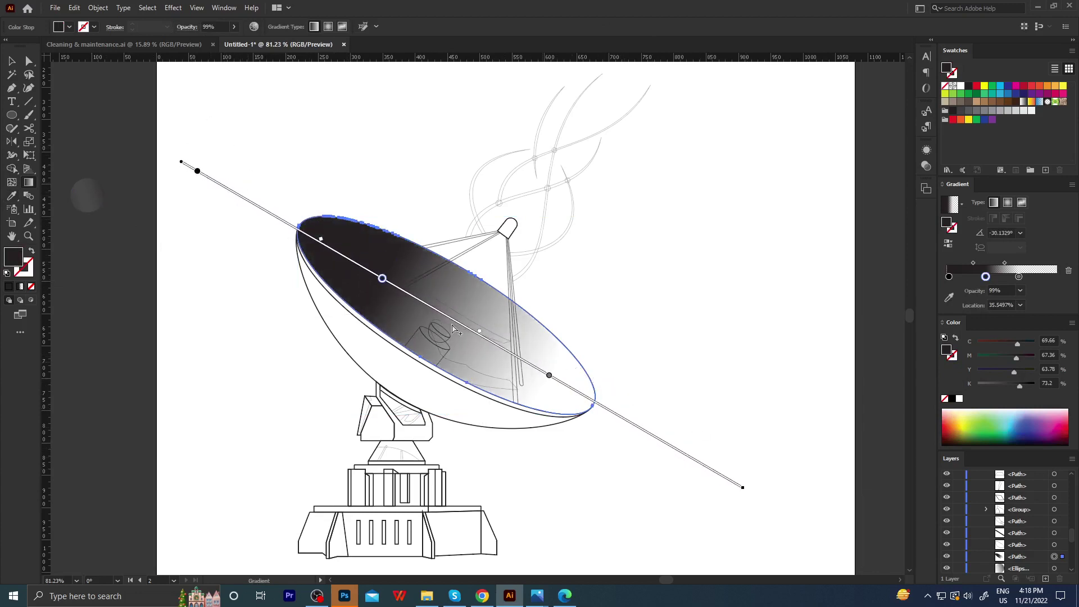
pyautogui.moveTo(380, 283); pyautogui.dragTo(315, 241)
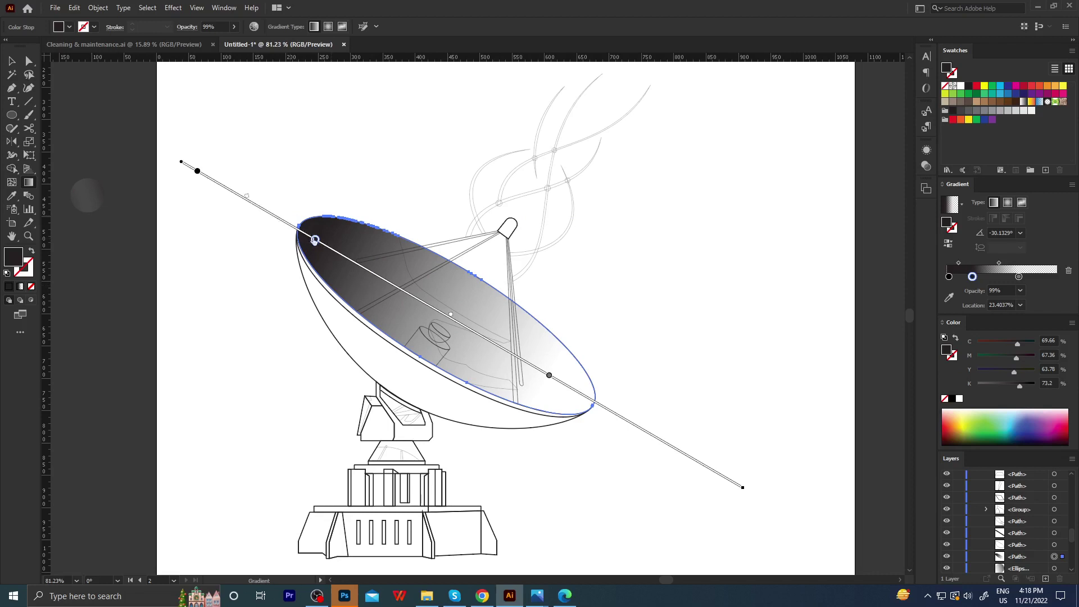
pyautogui.moveTo(315, 240); pyautogui.dragTo(247, 208)
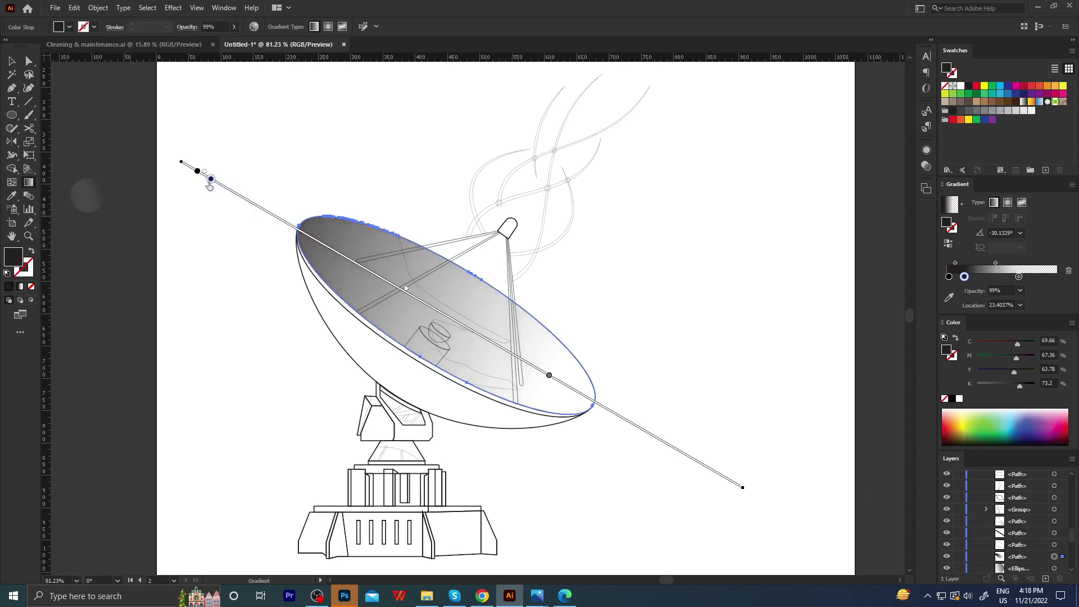
pyautogui.moveTo(208, 185); pyautogui.dragTo(207, 184)
pyautogui.moveTo(649, 412); pyautogui.dragTo(139, 169)
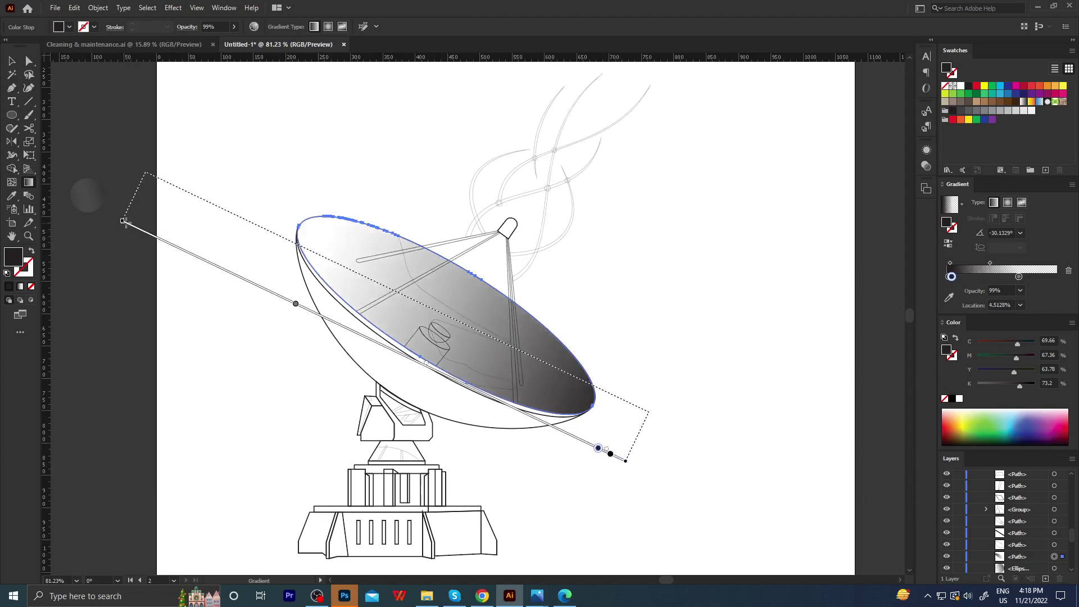
pyautogui.hotkey('ctrl', 'z')
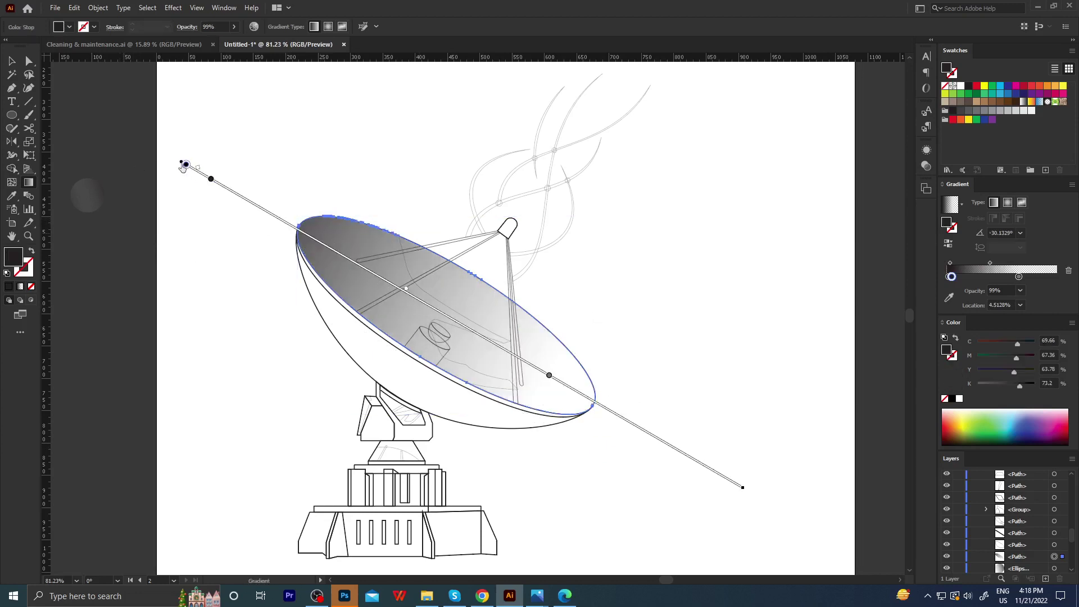
pyautogui.press('a')
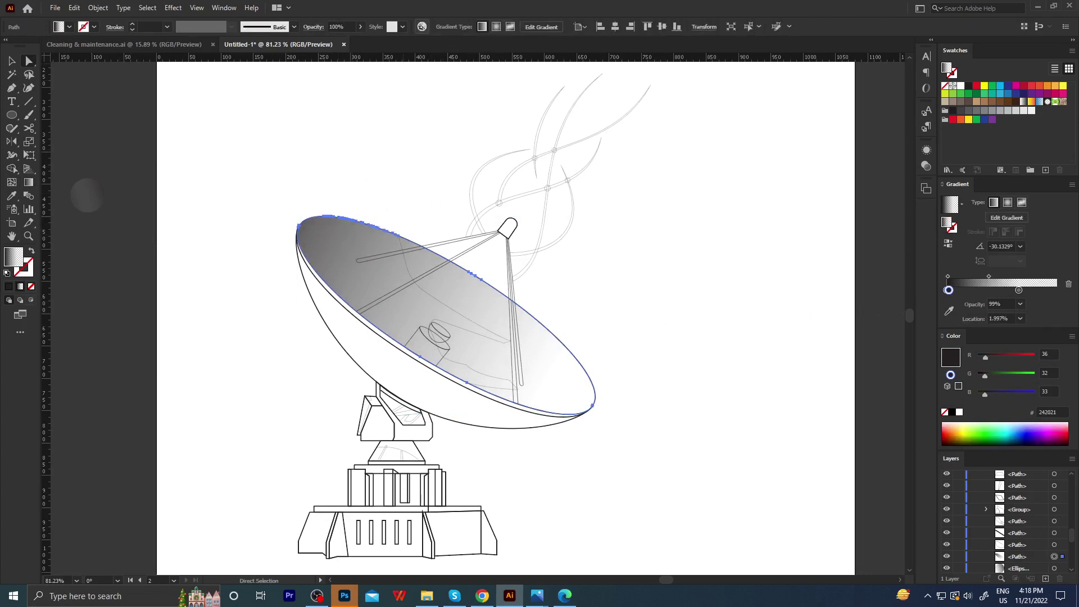
# Recolor the dish gradient's dark colour to muted sea-green 3F6959, brightness about 41.
pyautogui.press('f')
pyautogui.press('f')
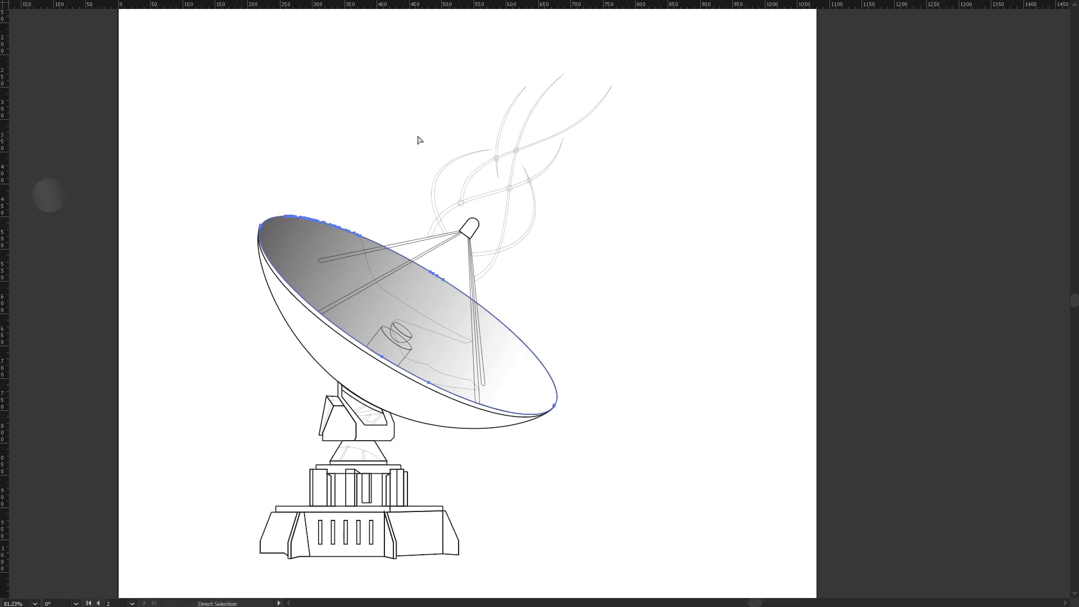
pyautogui.press('f')
pyautogui.click(422, 27)
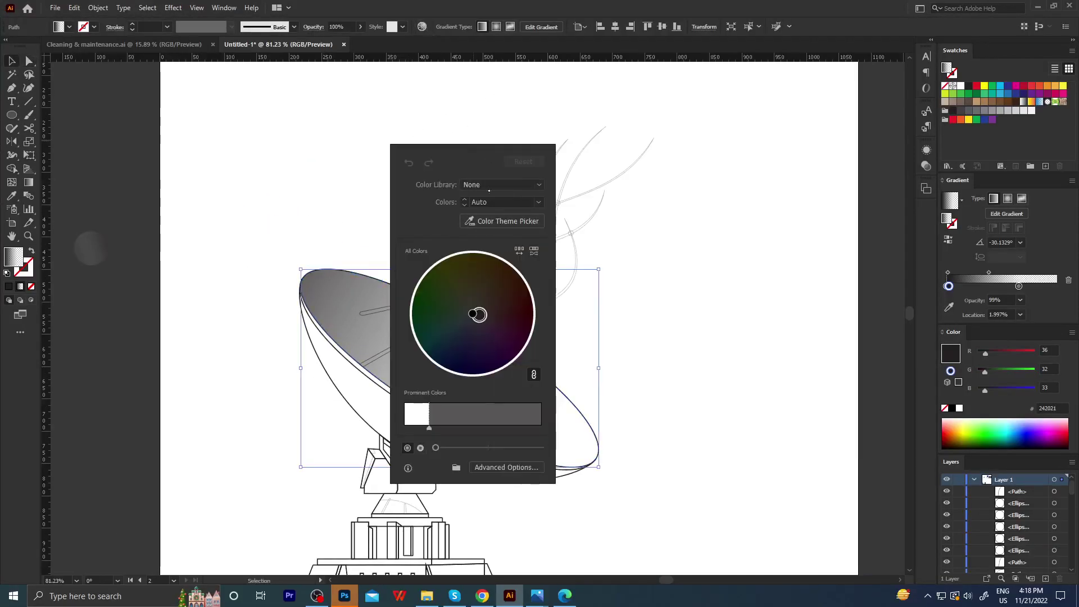
pyautogui.moveTo(491, 149); pyautogui.dragTo(838, 161)
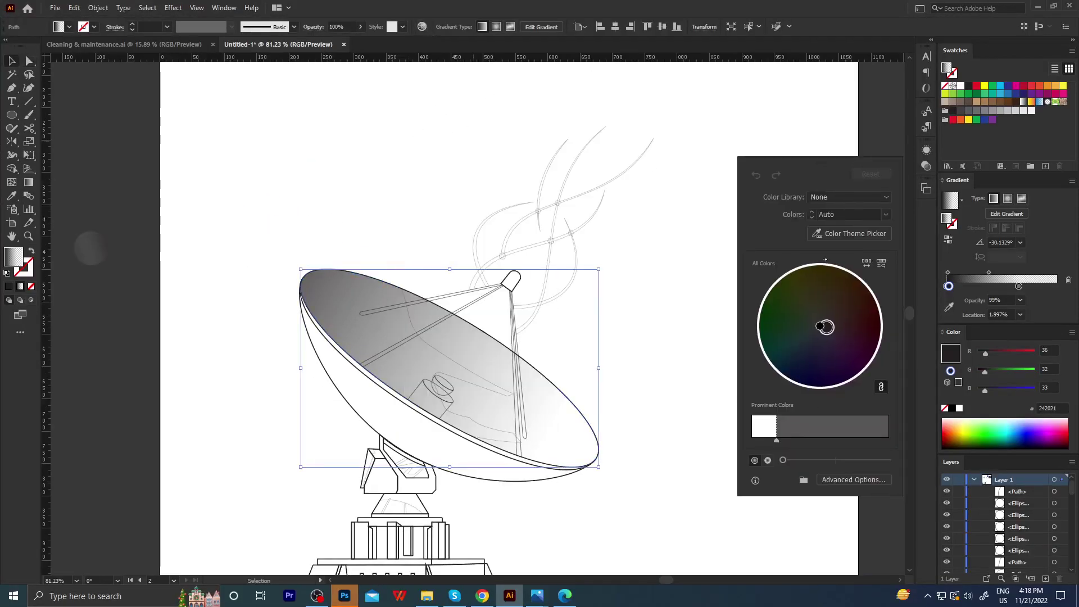
pyautogui.click(849, 480)
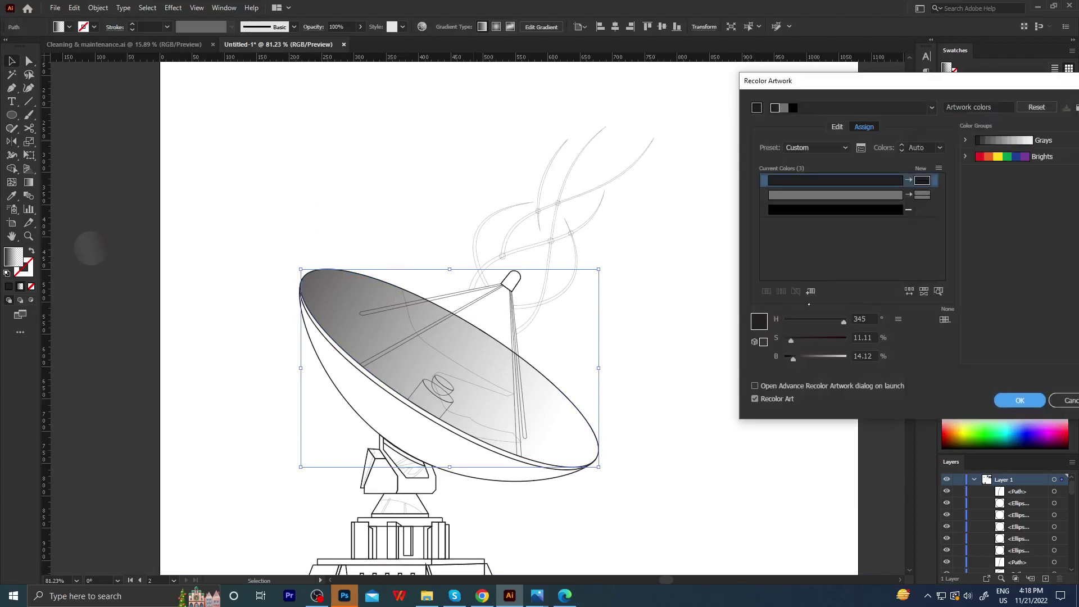
pyautogui.click(836, 127)
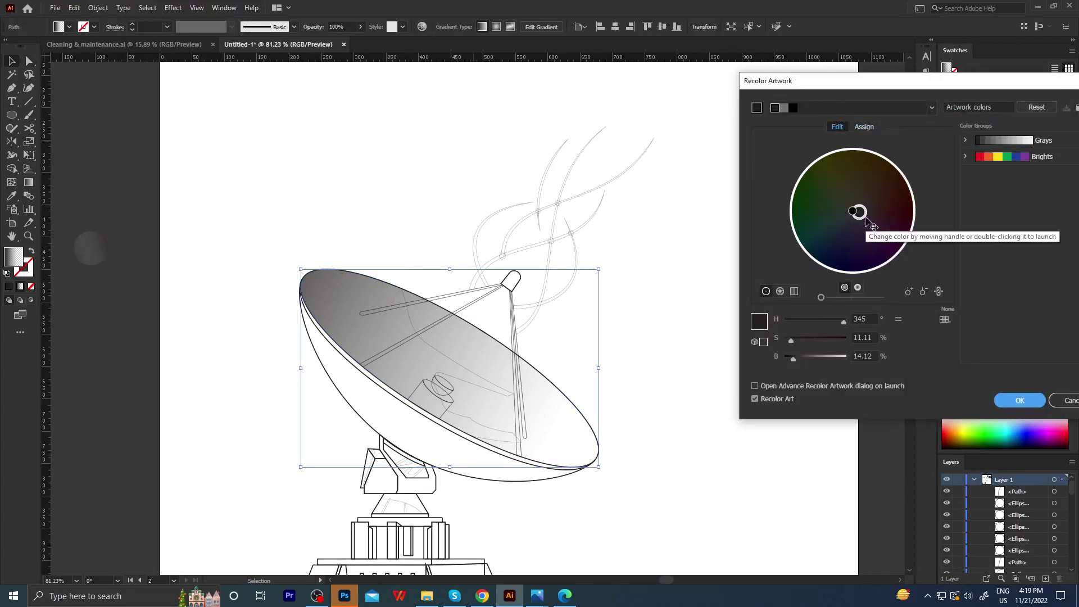
pyautogui.moveTo(858, 212)
pyautogui.mouseDown()
pyautogui.moveTo(862, 225)
pyautogui.moveTo(824, 214)
pyautogui.mouseUp()
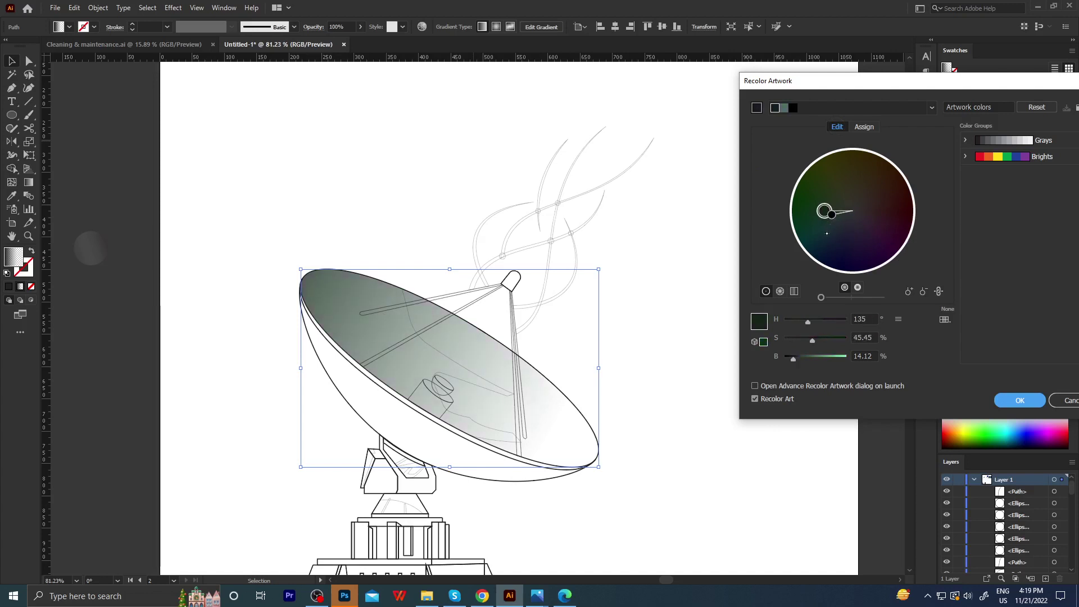
pyautogui.moveTo(822, 196)
pyautogui.mouseDown()
pyautogui.moveTo(825, 216)
pyautogui.moveTo(824, 206)
pyautogui.moveTo(865, 189)
pyautogui.moveTo(824, 212)
pyautogui.mouseUp()
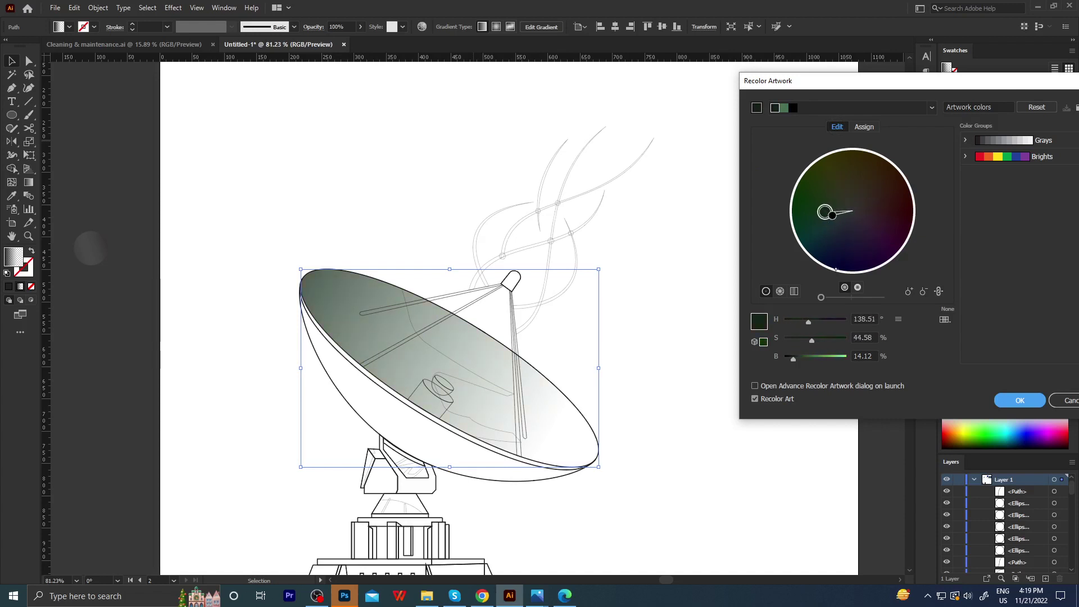
pyautogui.click(842, 297)
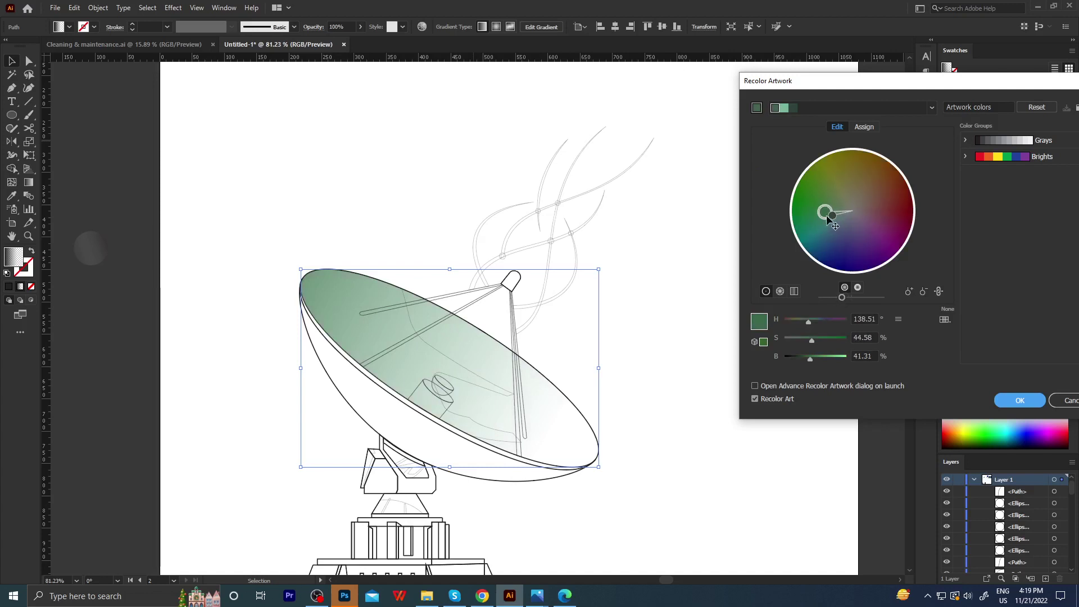
pyautogui.moveTo(827, 218); pyautogui.dragTo(831, 219)
pyautogui.click(1021, 401)
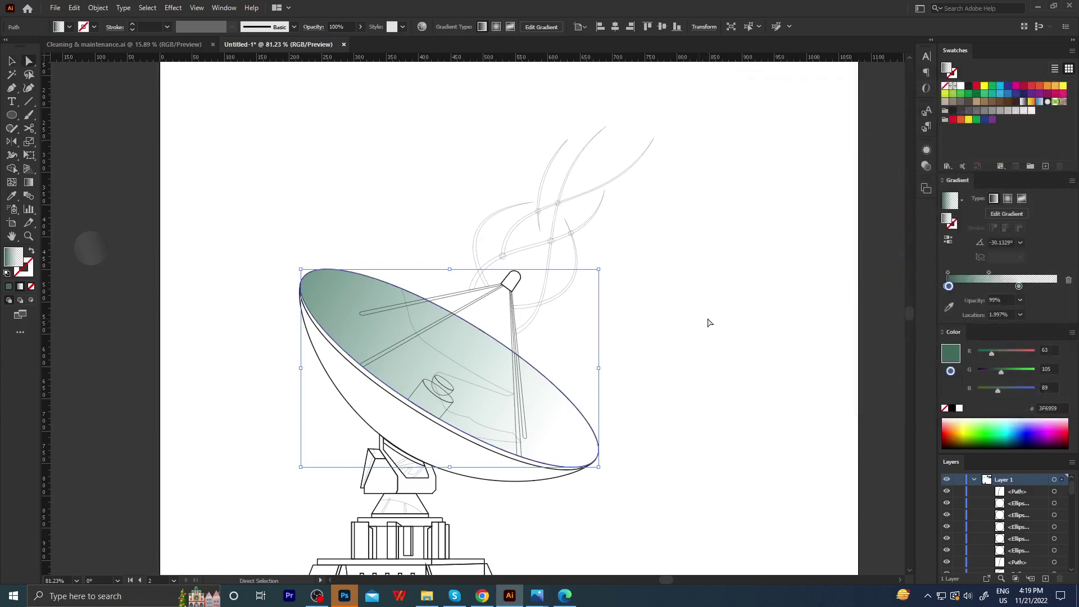
# Make the dish interior gradient's transparent end stop fully opaque.
pyautogui.click(592, 373)
pyautogui.scroll(-2, 592, 373)
pyautogui.moveTo(552, 325); pyautogui.dragTo(558, 312)
pyautogui.click(587, 347)
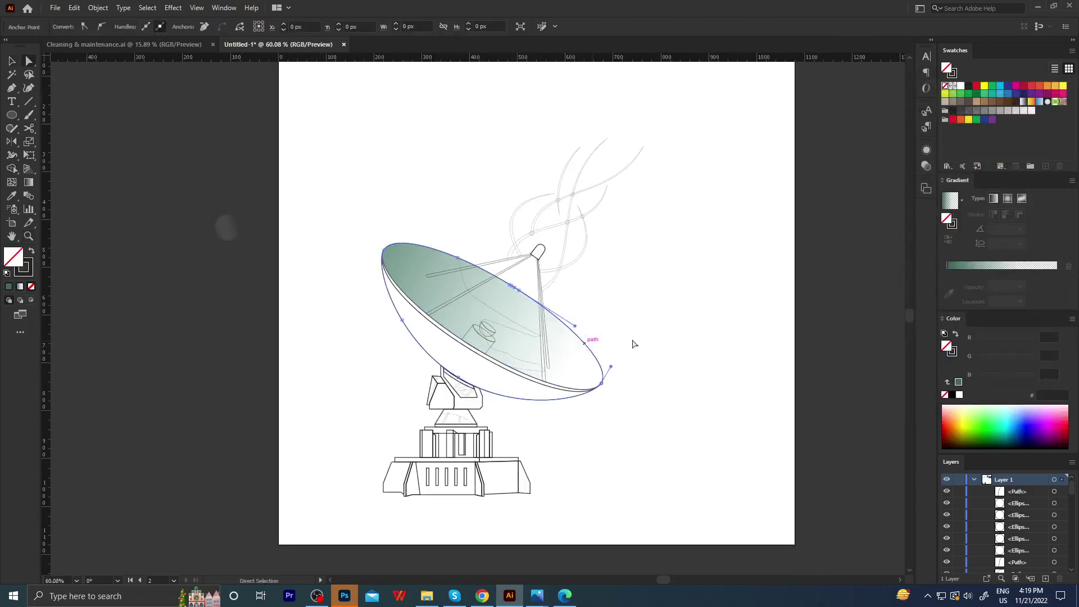
pyautogui.click(758, 305)
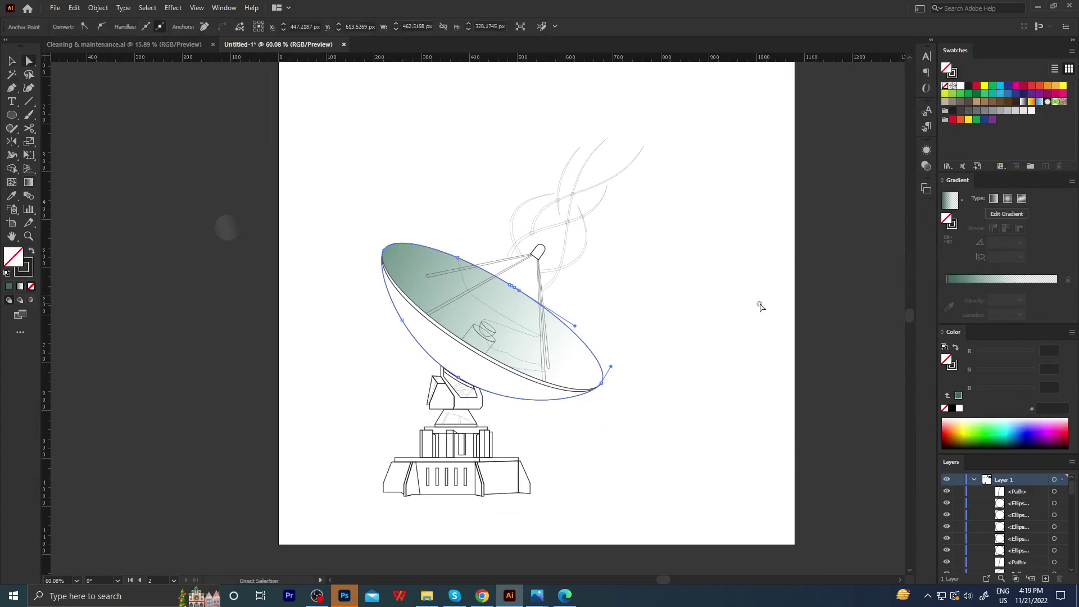
pyautogui.press('v')
pyautogui.click(571, 337)
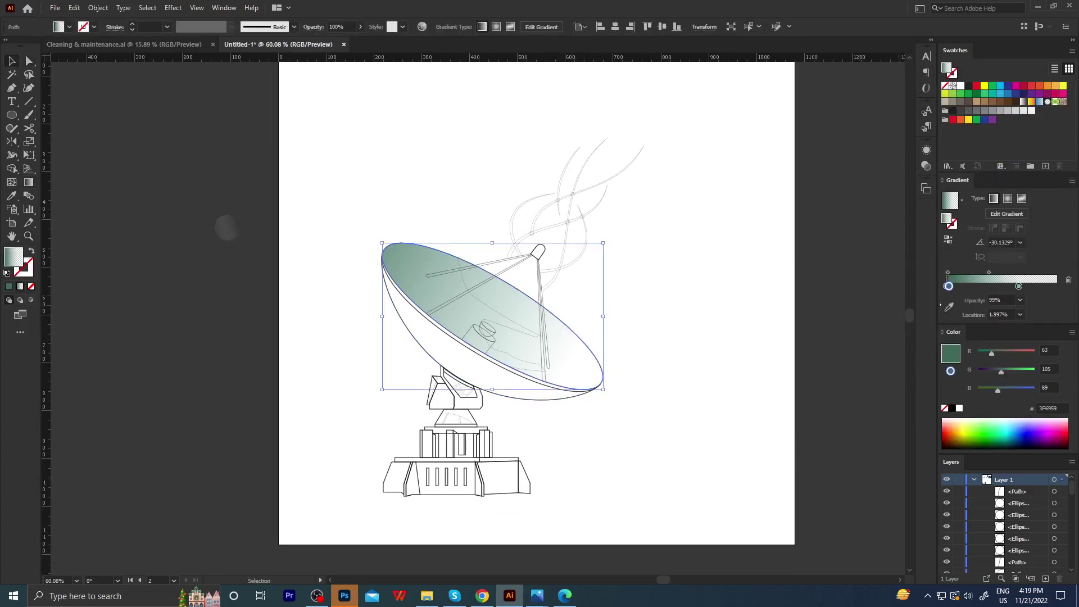
pyautogui.click(1018, 287)
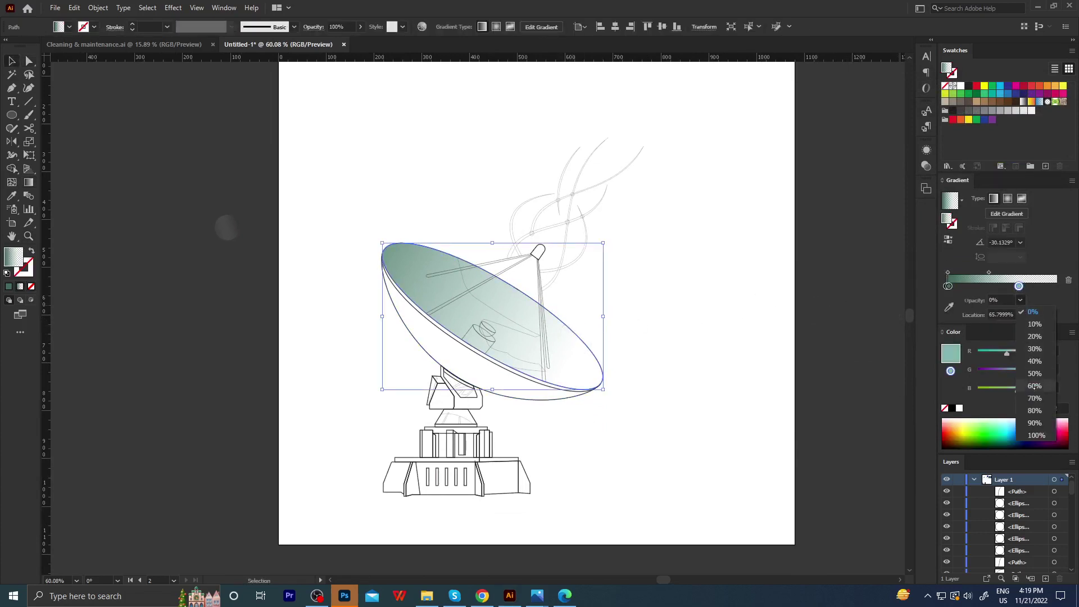
pyautogui.click(1036, 436)
pyautogui.click(751, 344)
pyautogui.scroll(2, 525, 338)
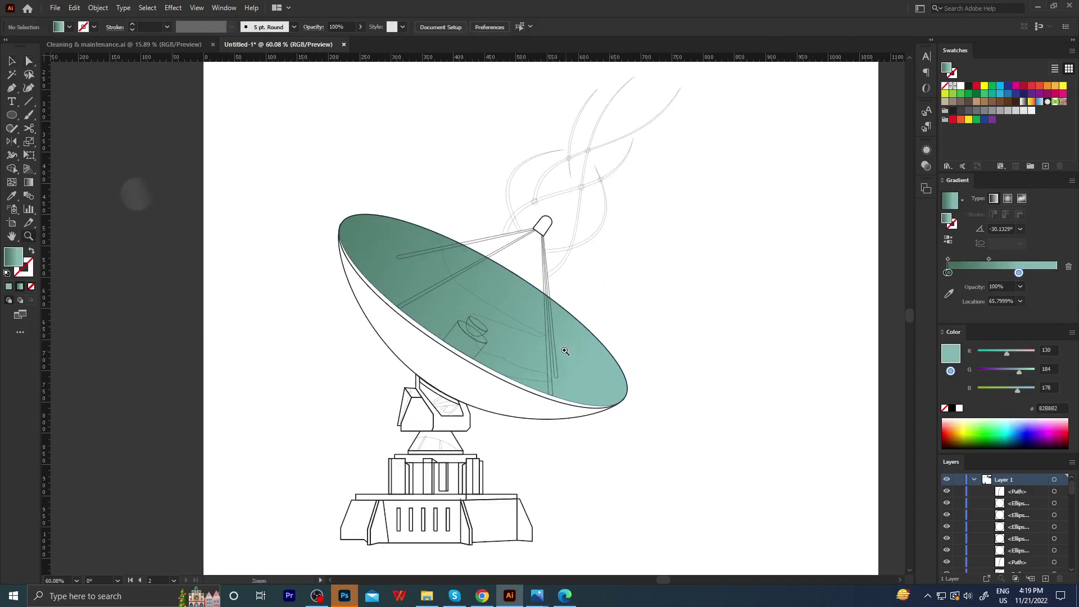
# Switch the Color panel to HSB and lighten the dish gradient's pale stop.
pyautogui.press('a')
pyautogui.click(593, 374)
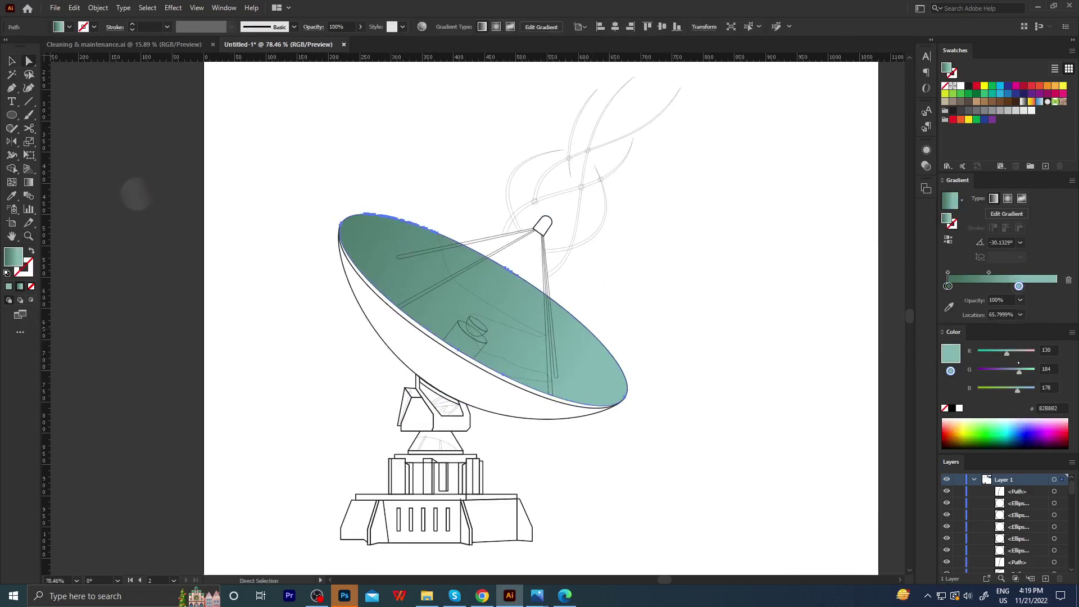
pyautogui.click(1071, 332)
pyautogui.click(1005, 373)
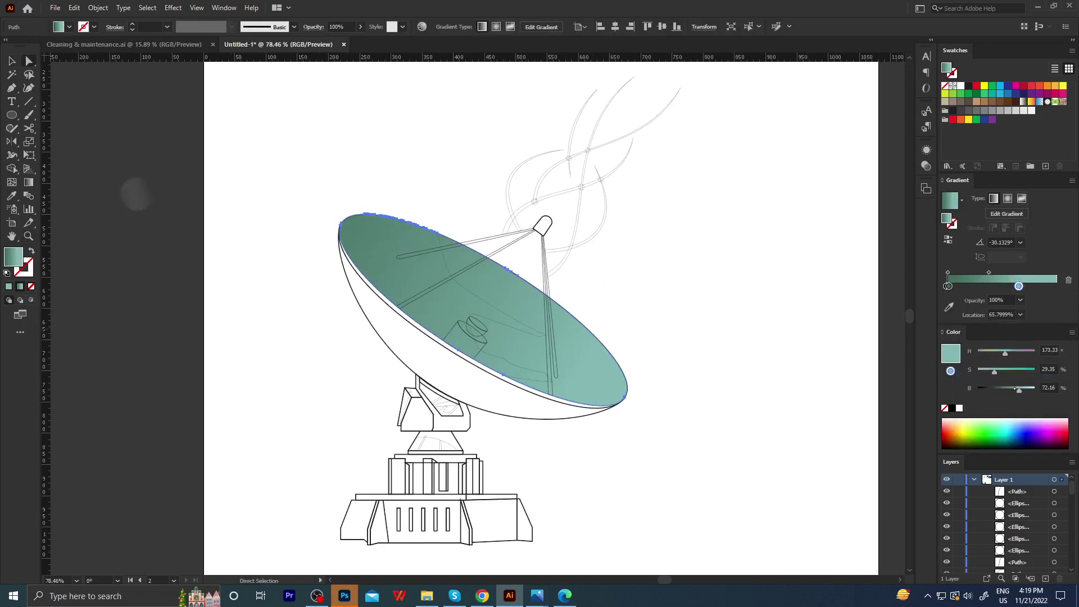
pyautogui.moveTo(1032, 392); pyautogui.dragTo(1027, 395)
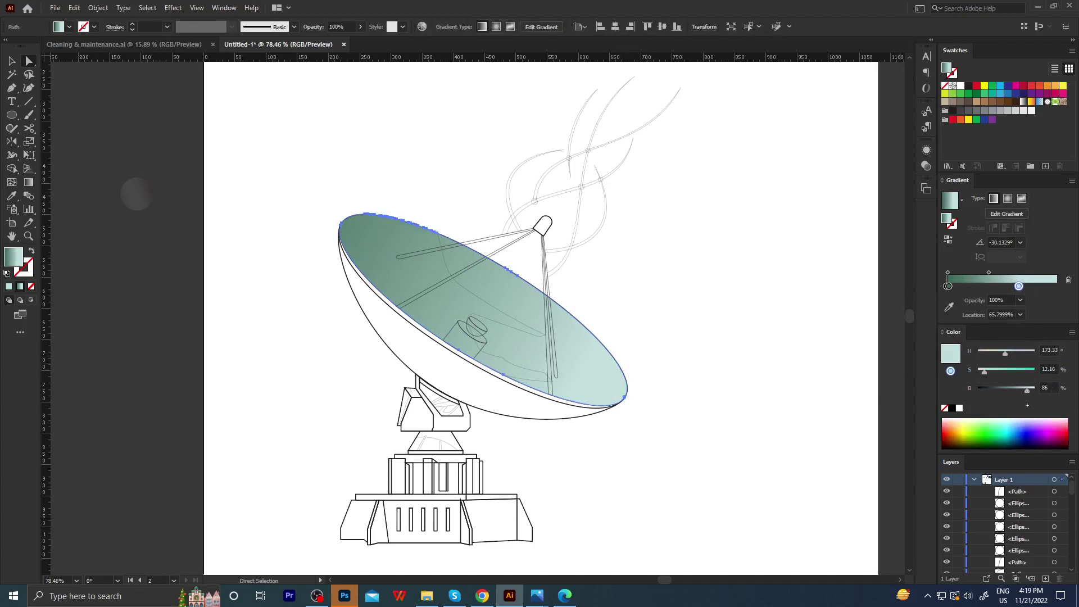
pyautogui.click(787, 363)
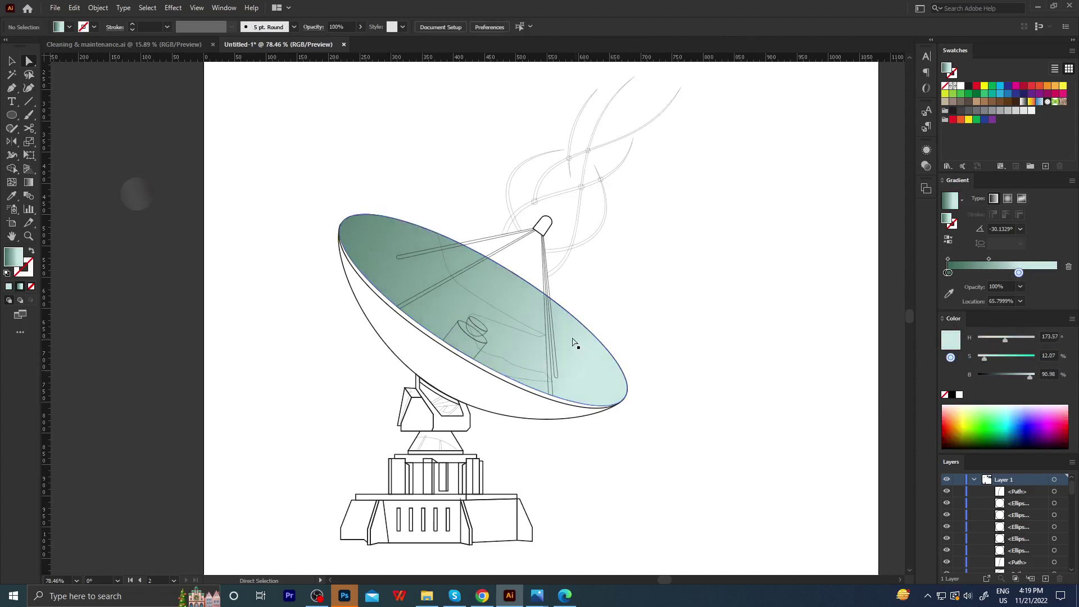
# Copy the dish's green gradient onto the inner shading shape with the Eyedropper.
pyautogui.press('v')
pyautogui.click(535, 336)
pyautogui.press('i')
pyautogui.click(497, 288)
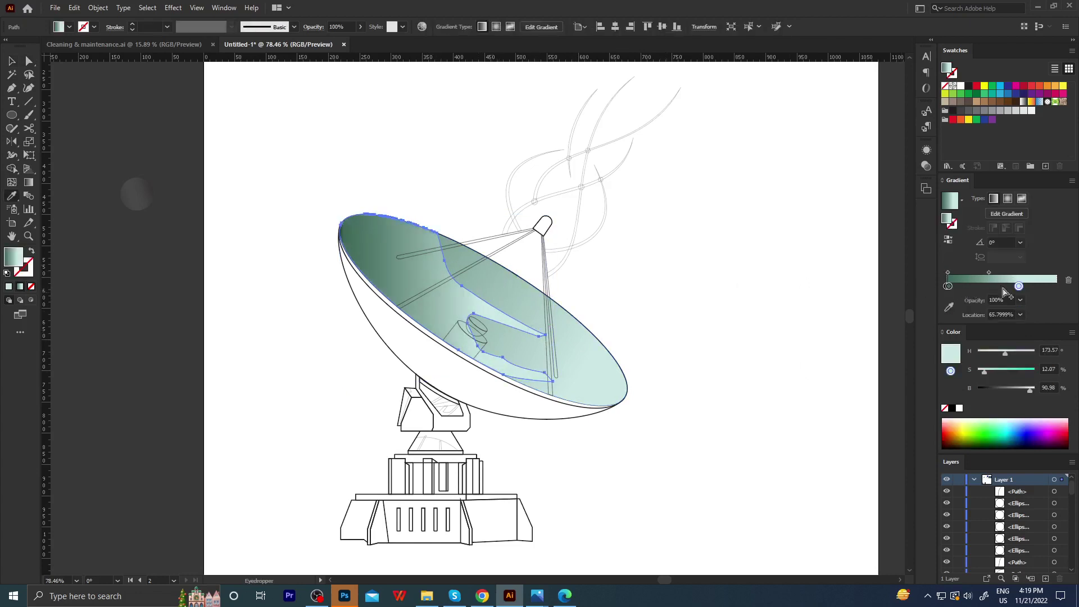
# Spread the dark green further and darken the shading gradient's left stop in HSB.
pyautogui.moveTo(1019, 286); pyautogui.dragTo(990, 308)
pyautogui.click(947, 286)
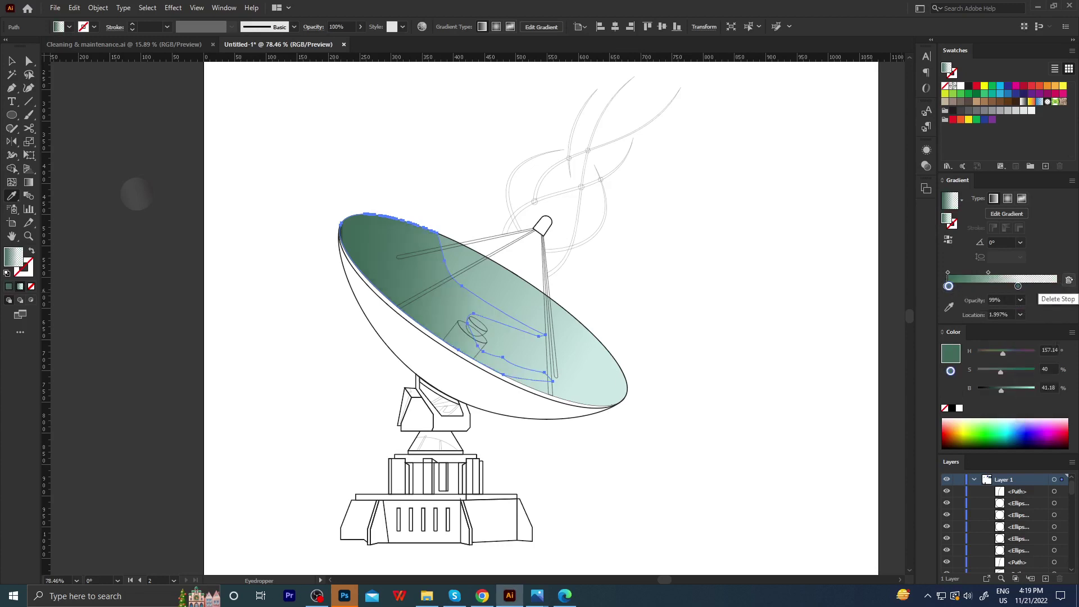
pyautogui.click(947, 287)
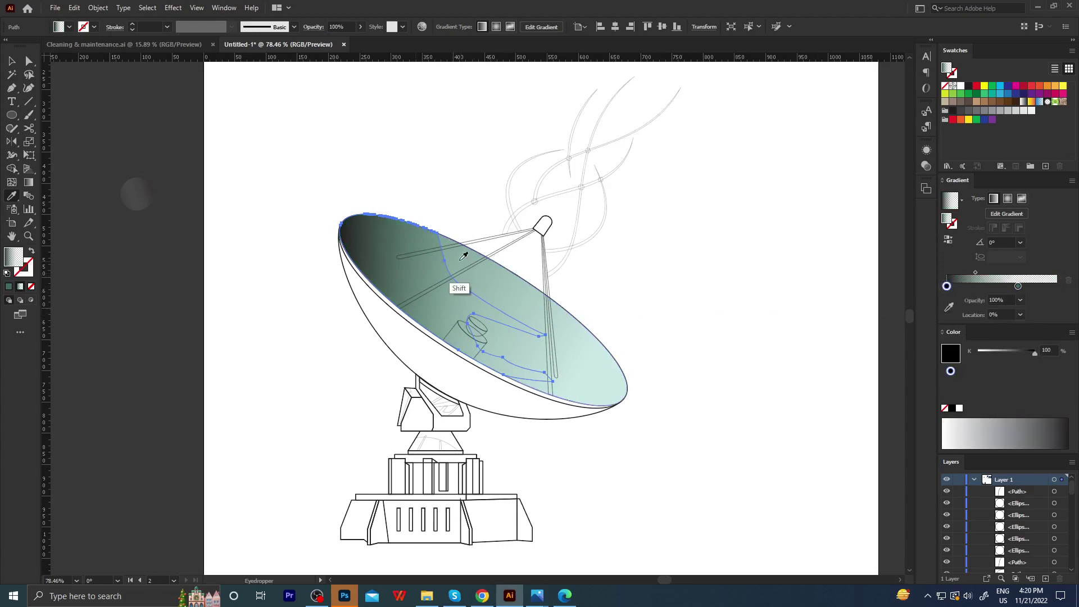
pyautogui.keyDown('shift'); pyautogui.click(460, 288); pyautogui.keyUp('shift')
pyautogui.click(1072, 333)
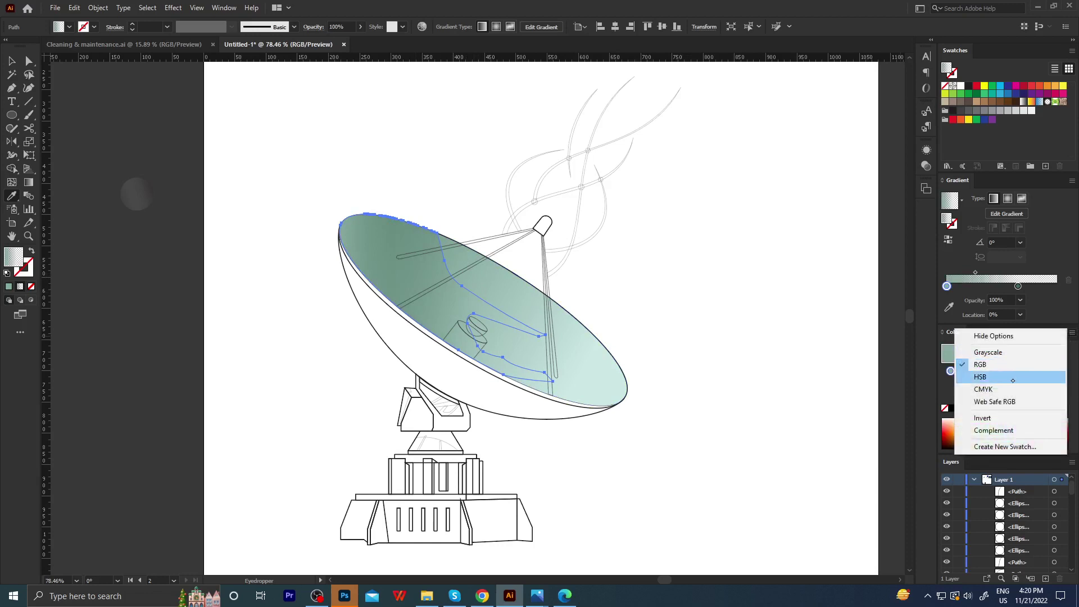
pyautogui.click(1005, 376)
pyautogui.click(994, 388)
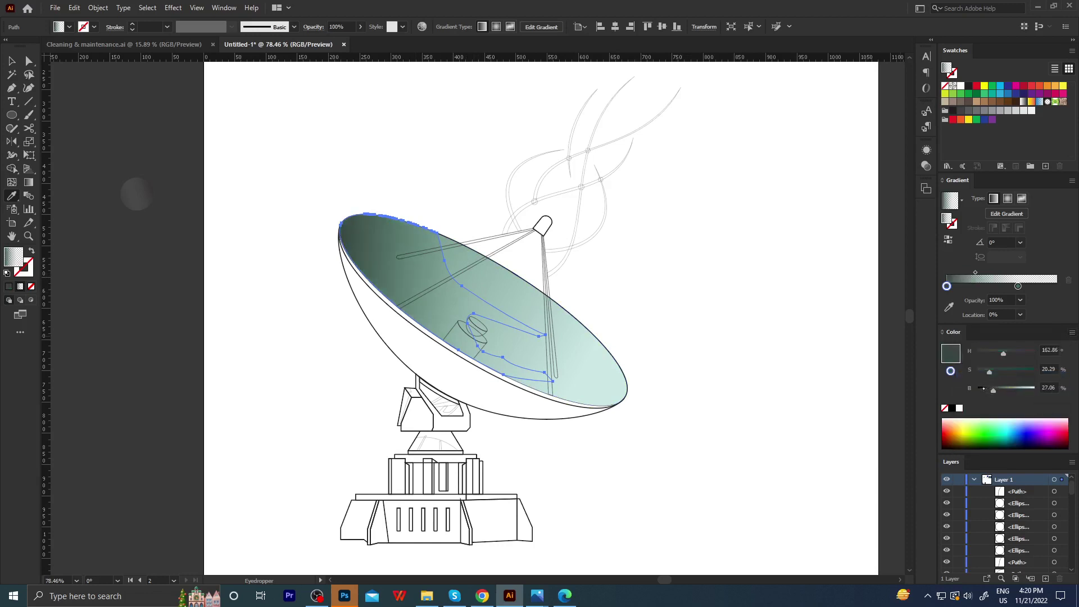
pyautogui.click(983, 388)
# Redraw the shading gradient across the dish at about −24°, then deselect and zoom in.
pyautogui.press('g')
pyautogui.moveTo(257, 106)
pyautogui.mouseDown()
pyautogui.moveTo(423, 232)
pyautogui.moveTo(783, 414)
pyautogui.mouseUp()
pyautogui.moveTo(221, 159); pyautogui.dragTo(747, 465)
pyautogui.moveTo(310, 181); pyautogui.dragTo(762, 395)
pyautogui.moveTo(289, 222); pyautogui.dragTo(796, 448)
pyautogui.hotkey('ctrl', 'shift', 'a')
pyautogui.press('z')
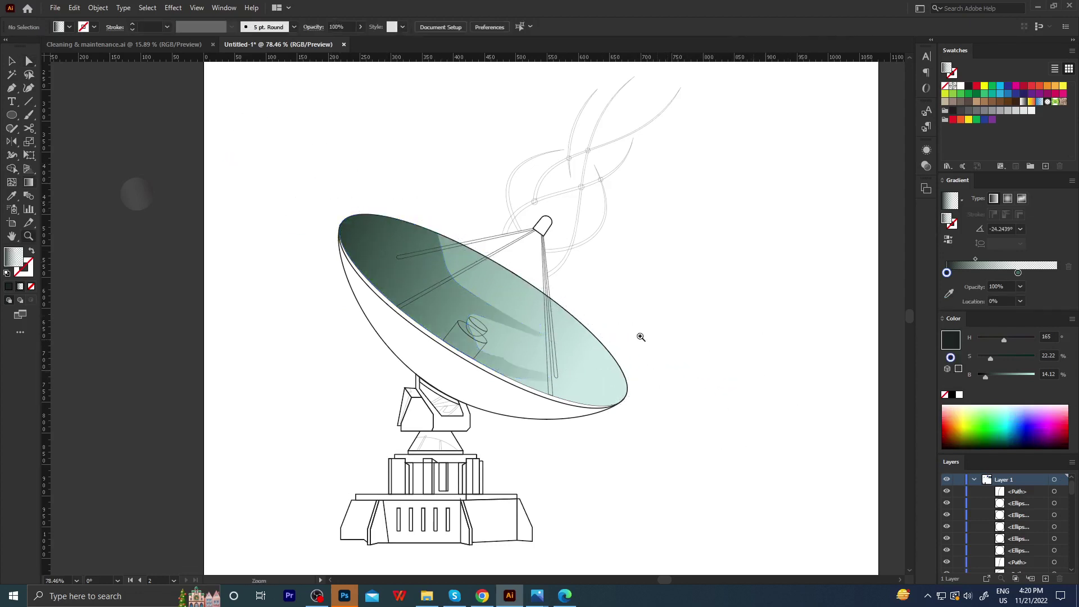
pyautogui.moveTo(640, 336); pyautogui.dragTo(584, 325)
pyautogui.moveTo(444, 282); pyautogui.dragTo(483, 307)
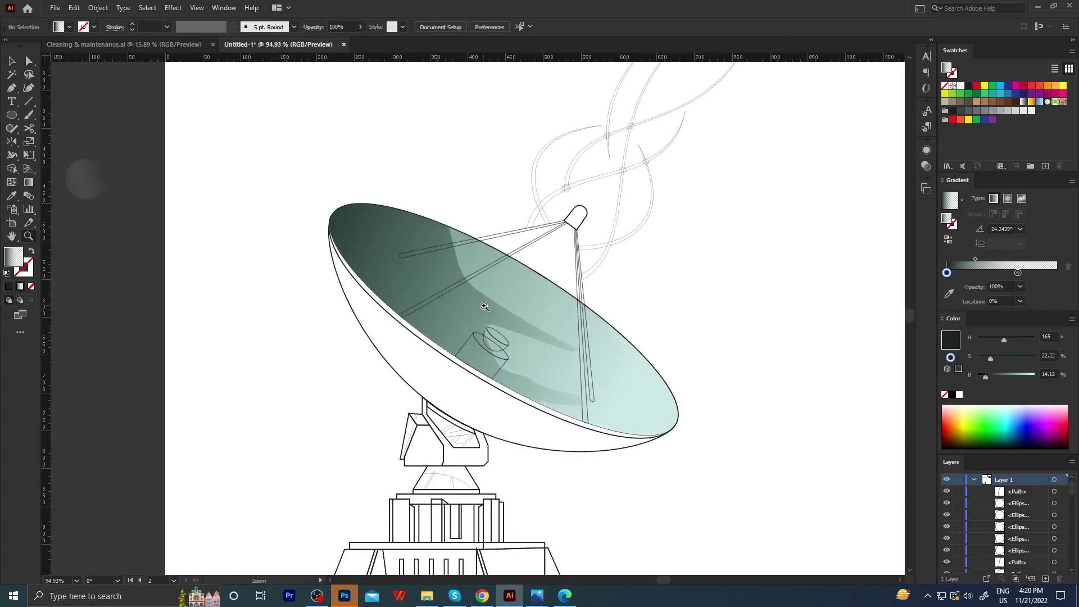
pyautogui.moveTo(497, 361)
pyautogui.mouseDown()
pyautogui.moveTo(427, 365)
pyautogui.moveTo(505, 393)
pyautogui.moveTo(588, 388)
pyautogui.mouseUp()
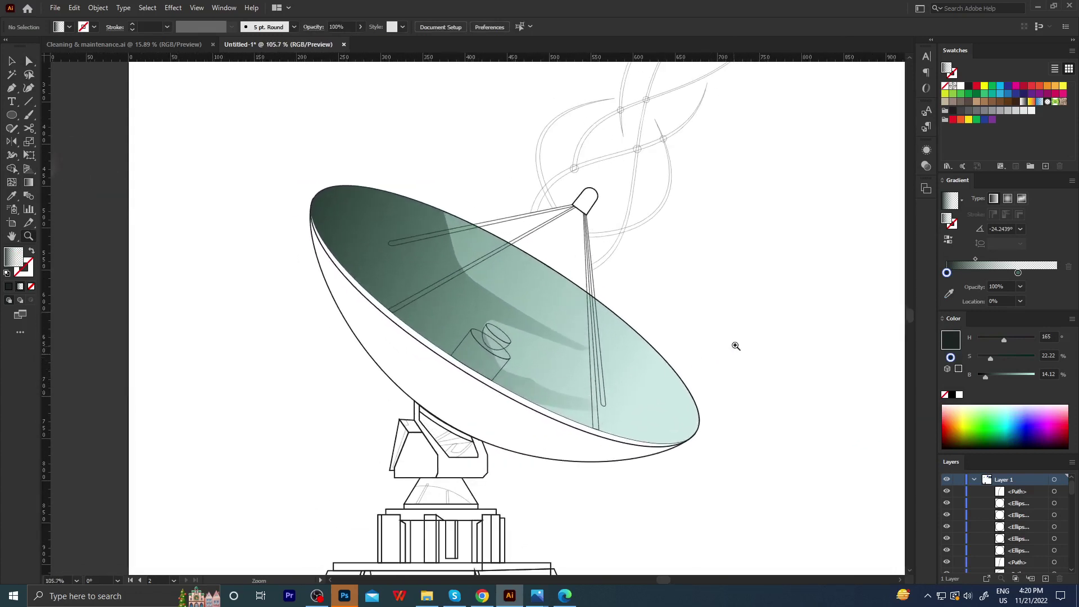
# Reshape the inner shading curve and round one corner of the shading path with its live-corner widget.
pyautogui.press('a')
pyautogui.click(474, 289)
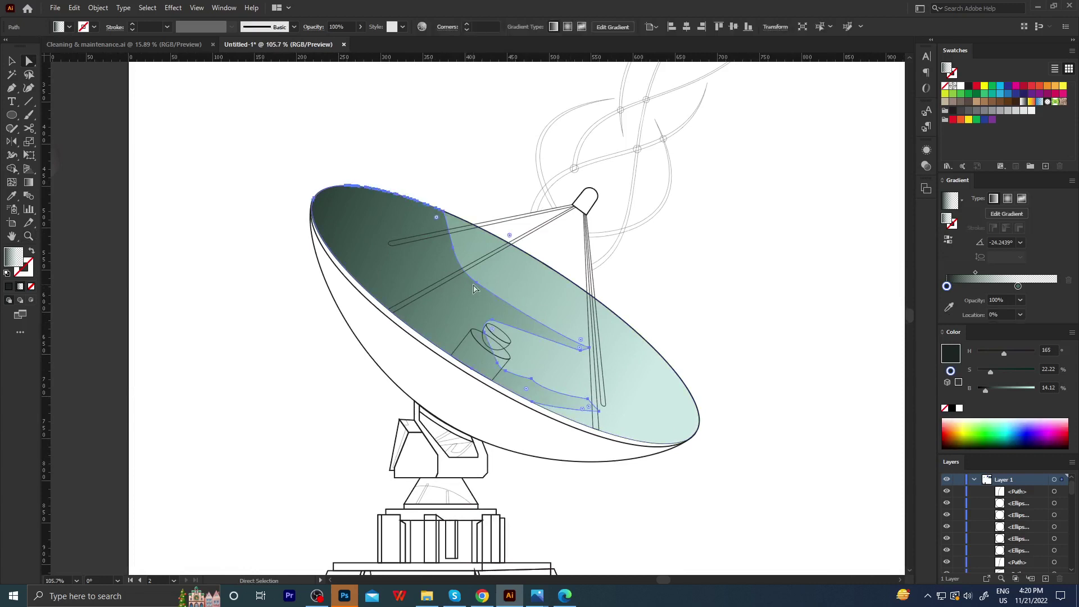
pyautogui.moveTo(473, 288)
pyautogui.mouseDown()
pyautogui.moveTo(499, 289)
pyautogui.moveTo(702, 197)
pyautogui.mouseUp()
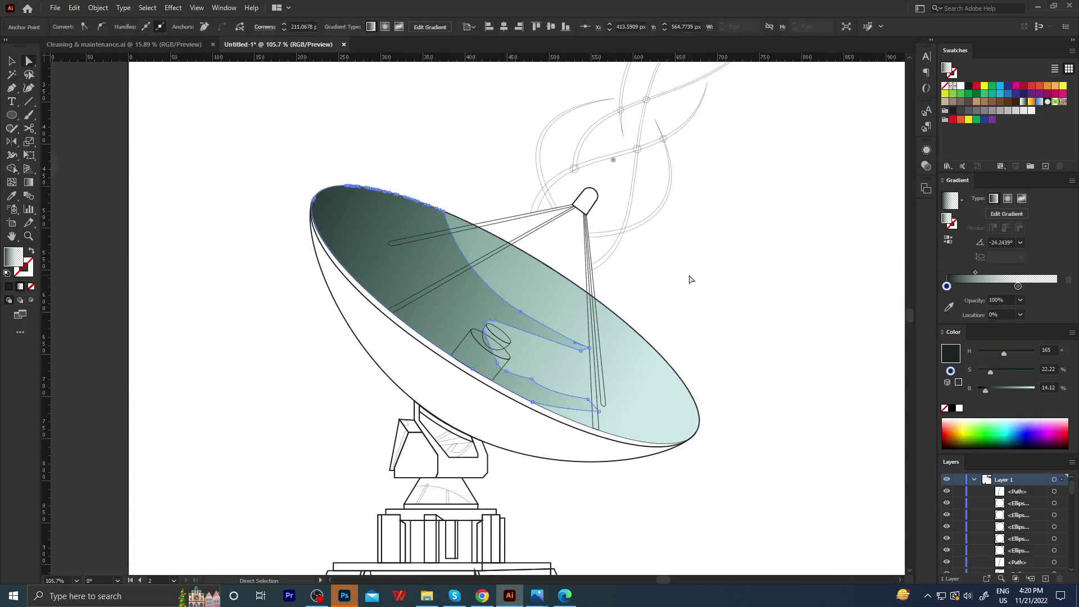
pyautogui.click(532, 379)
pyautogui.moveTo(528, 392); pyautogui.dragTo(446, 541)
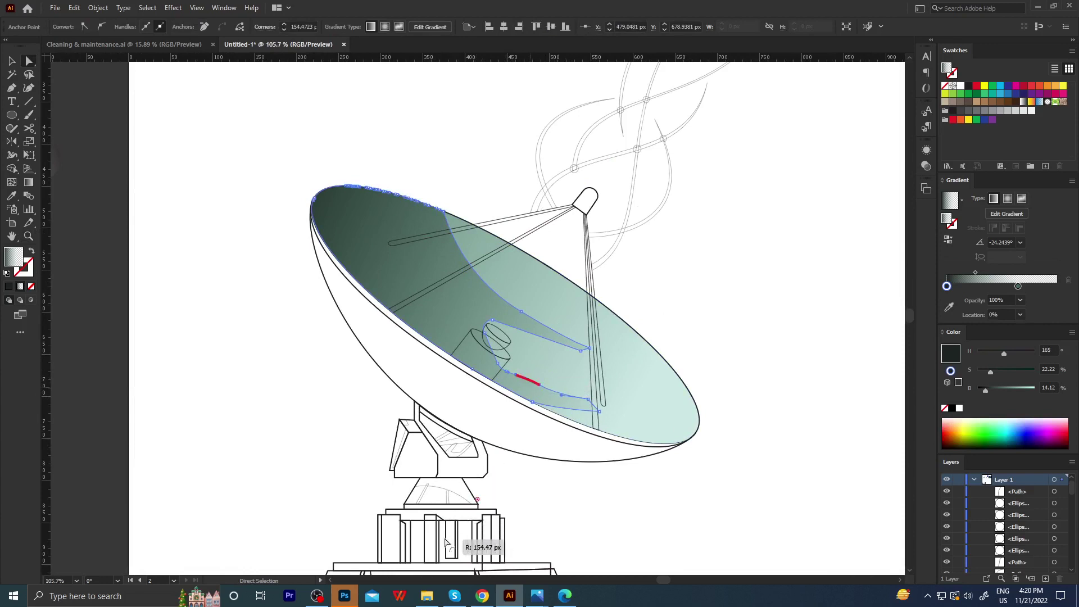
pyautogui.click(532, 491)
# Pull the shading path's top anchor down beside the small cylinder, then zoom back out.
pyautogui.press('z')
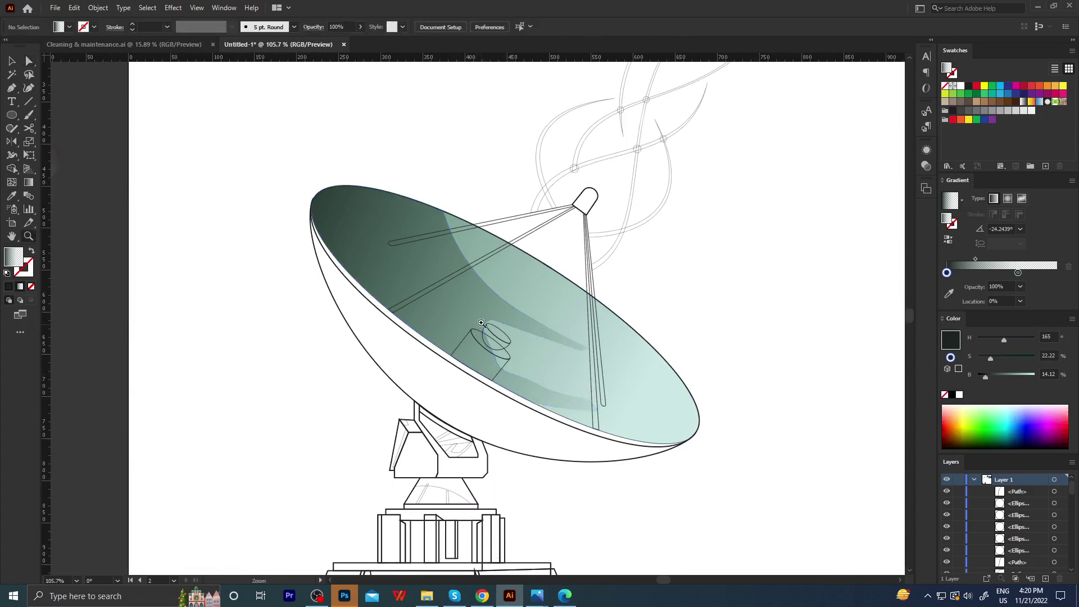
pyautogui.moveTo(481, 323)
pyautogui.mouseDown()
pyautogui.moveTo(566, 346)
pyautogui.moveTo(507, 340)
pyautogui.mouseUp()
pyautogui.press('a')
pyautogui.click(502, 311)
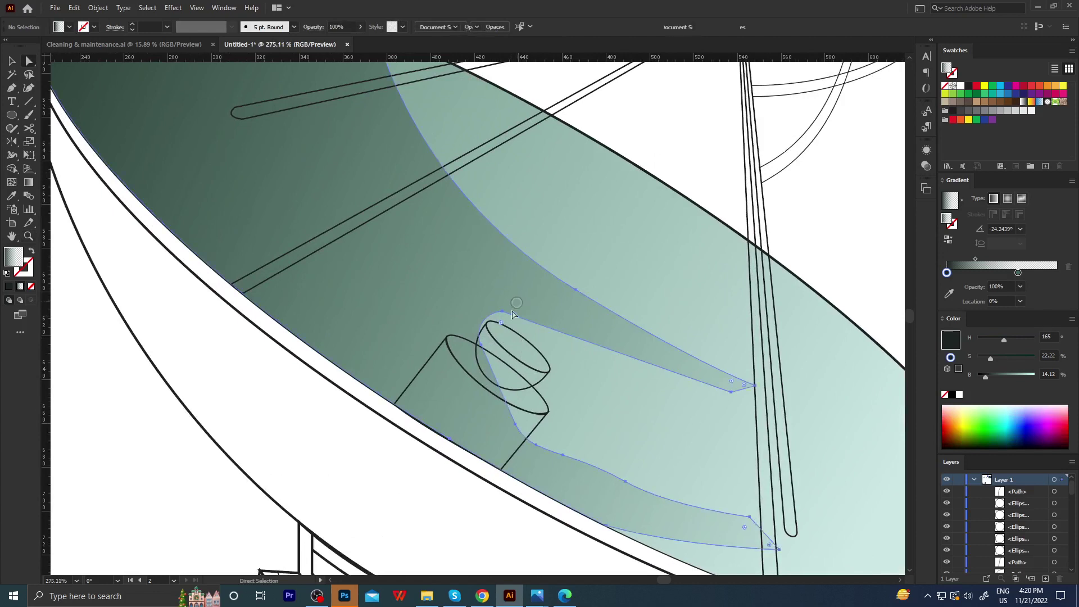
pyautogui.click(504, 343)
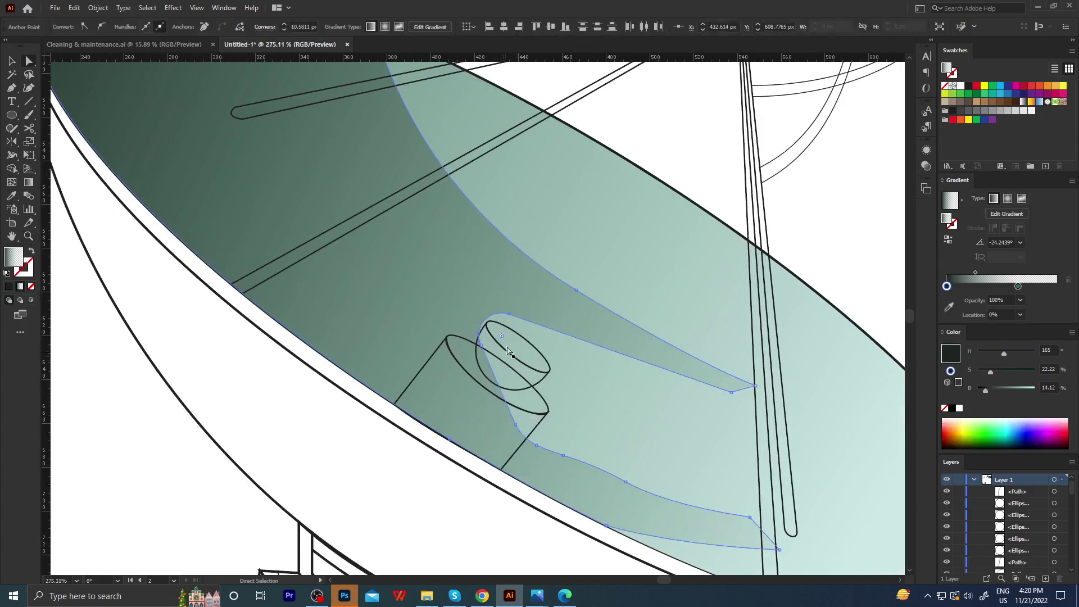
pyautogui.moveTo(502, 311); pyautogui.dragTo(503, 331)
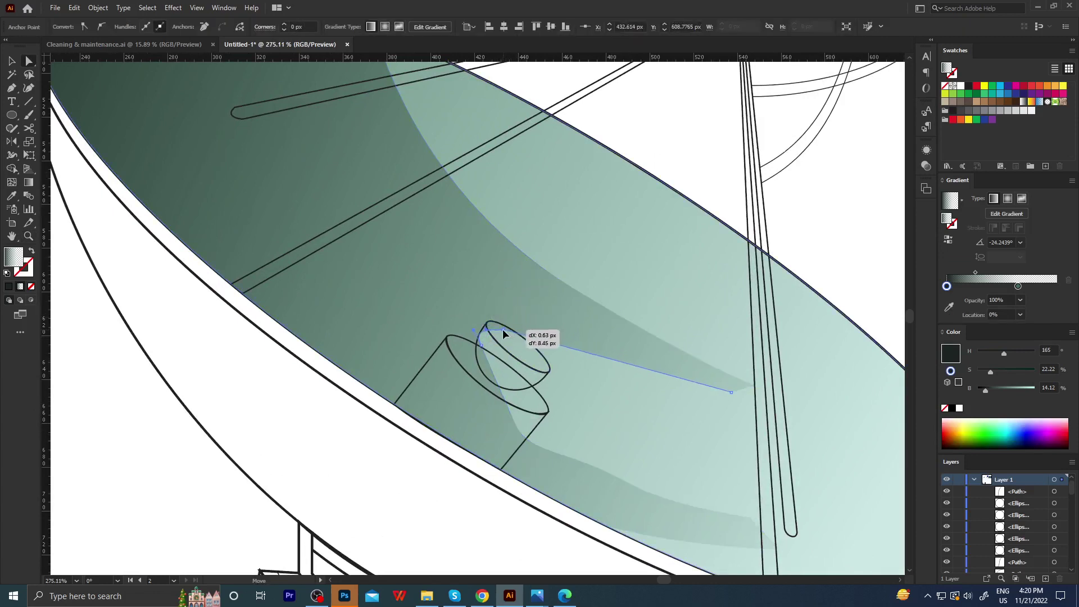
pyautogui.press('z')
pyautogui.moveTo(507, 406); pyautogui.dragTo(313, 386)
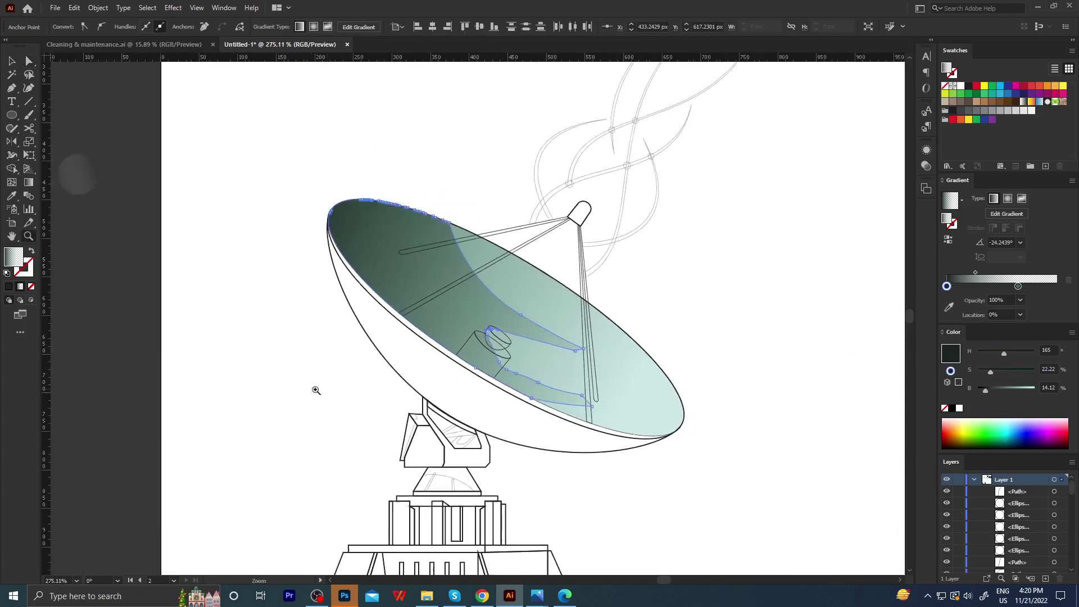
pyautogui.hotkey('ctrl', 'shift', 'a')
pyautogui.click(539, 386)
# Drag the dish's gradient annotator slightly down-right so the shading falls further across the bowl.
pyautogui.press('g')
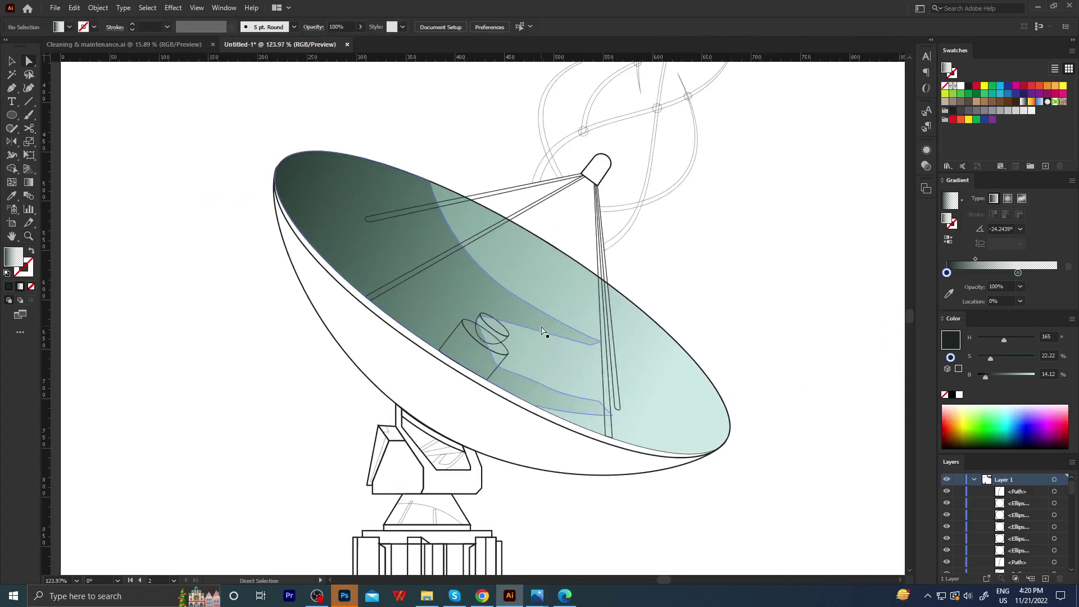
pyautogui.click(711, 398)
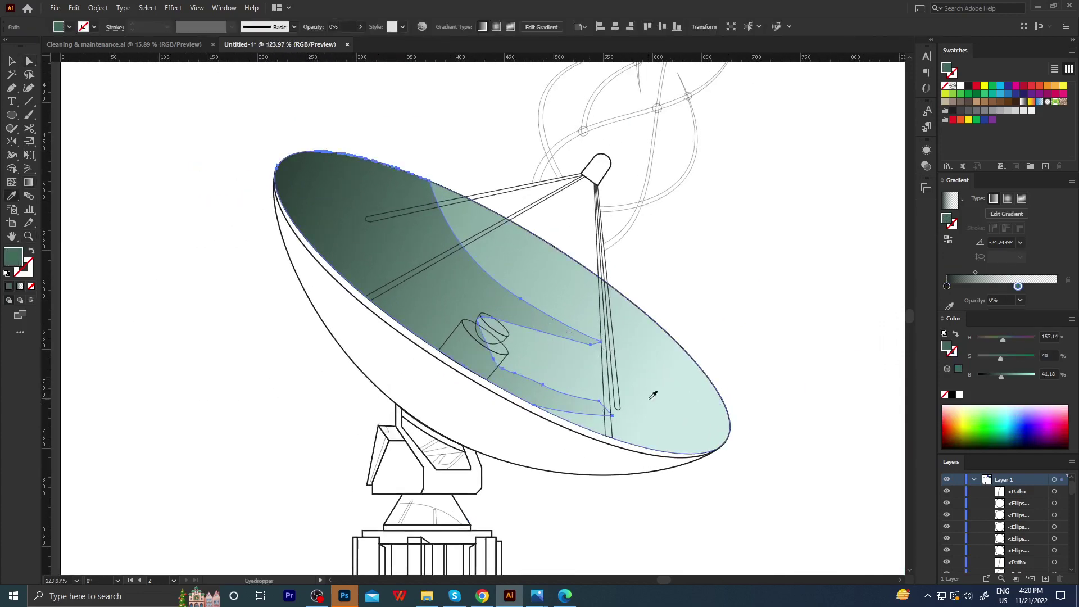
pyautogui.press('a')
pyautogui.scroll(-2, 447, 315)
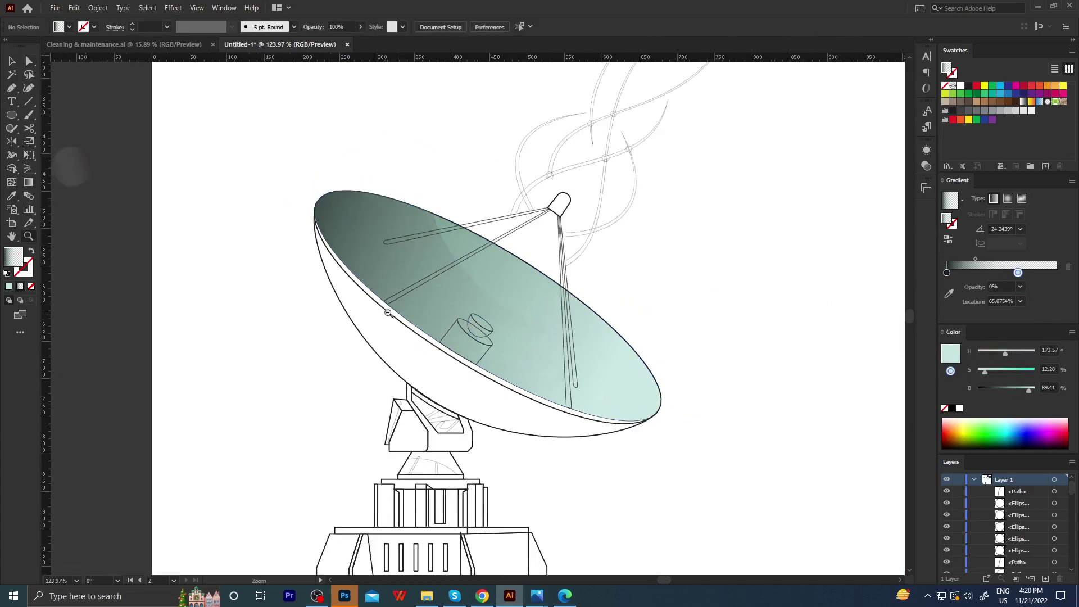
pyautogui.press('g')
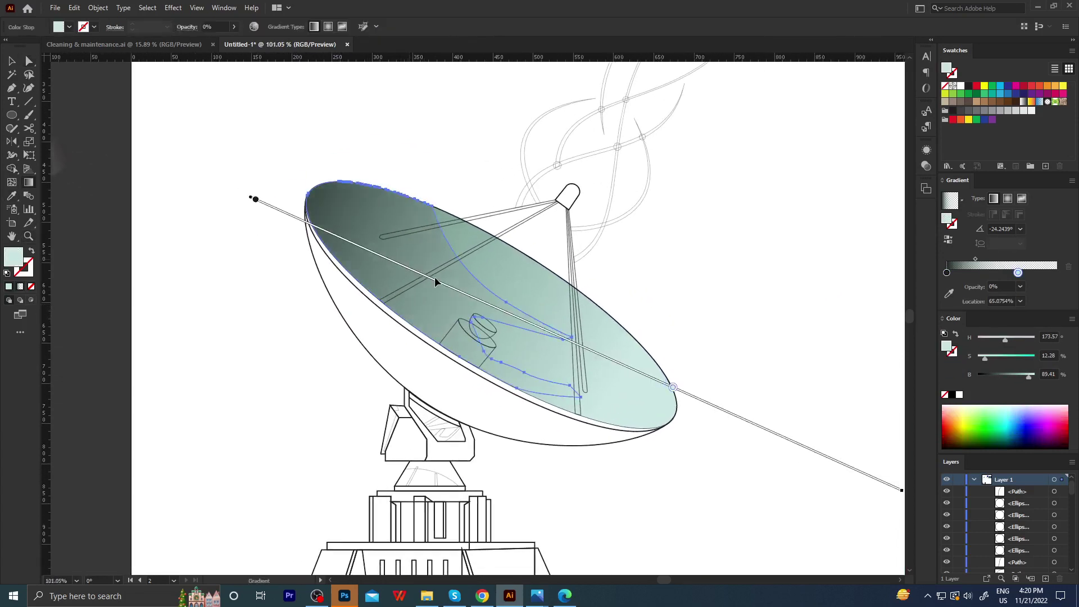
pyautogui.moveTo(416, 269); pyautogui.dragTo(456, 287)
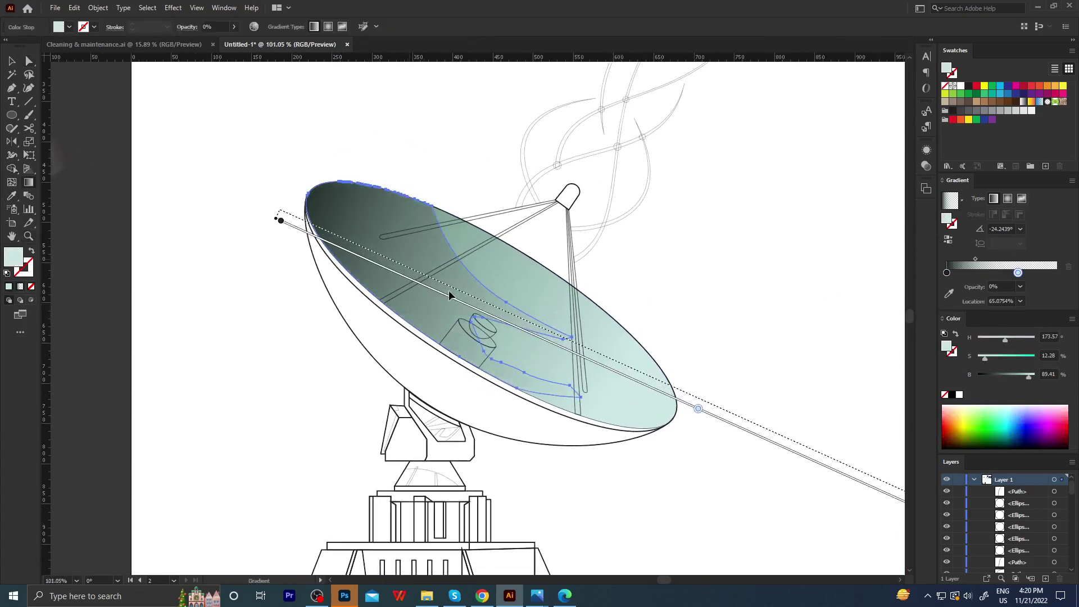
pyautogui.hotkey('ctrl', 'shift', 'a')
pyautogui.press('z')
pyautogui.keyDown('alt'); pyautogui.click(492, 296); pyautogui.keyUp('alt')
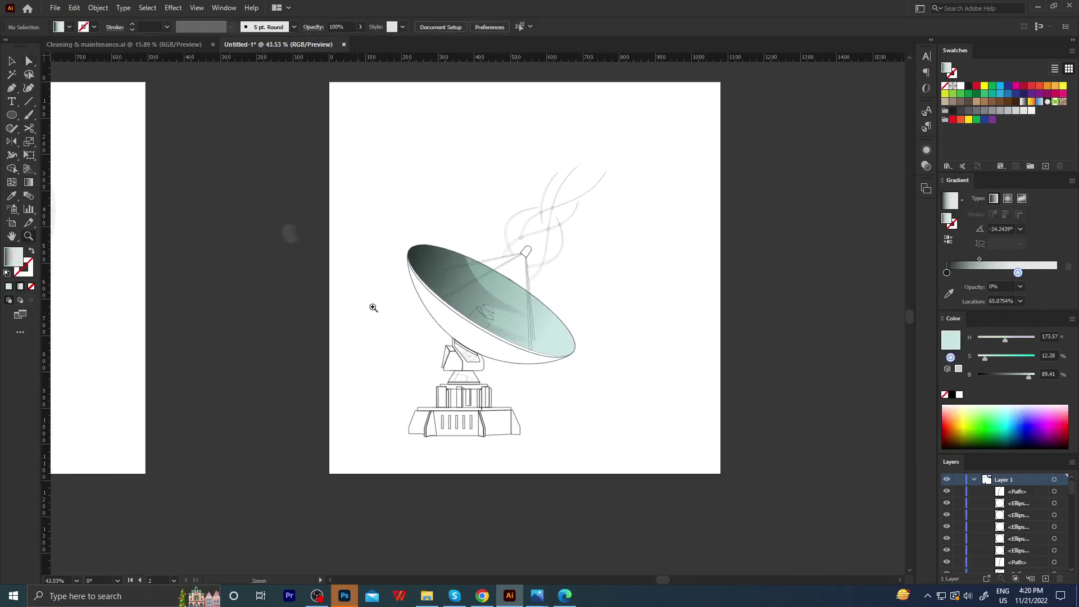
pyautogui.click(492, 292)
pyautogui.click(492, 293)
# Copy the dish gradient onto the feed horn, angle it about 52°, and remove an extra stop.
pyautogui.press('a')
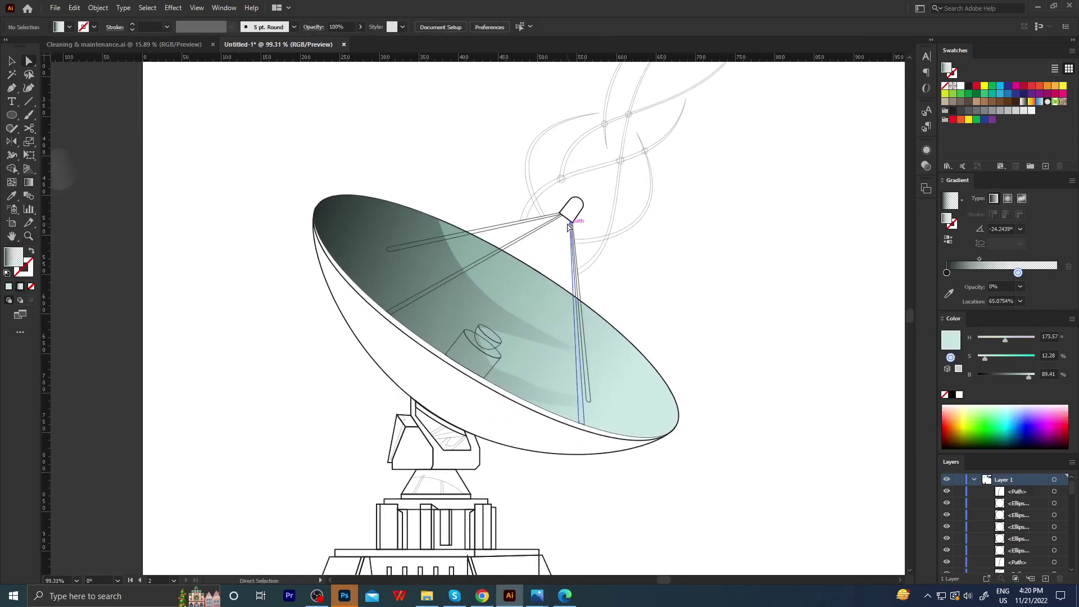
pyautogui.click(571, 211)
pyautogui.press('u')
pyautogui.press('i')
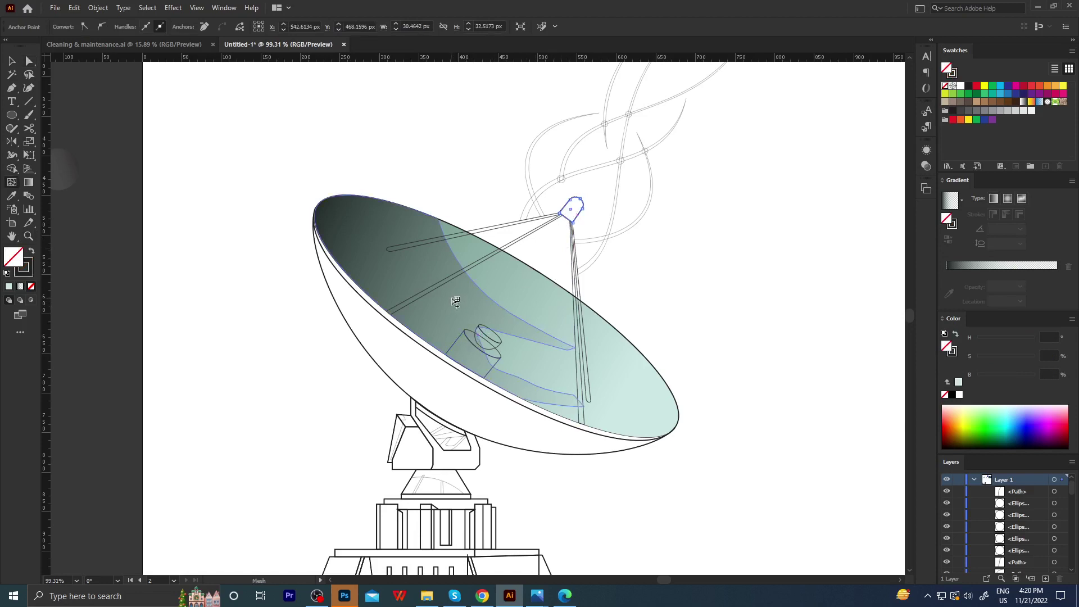
pyautogui.click(538, 281)
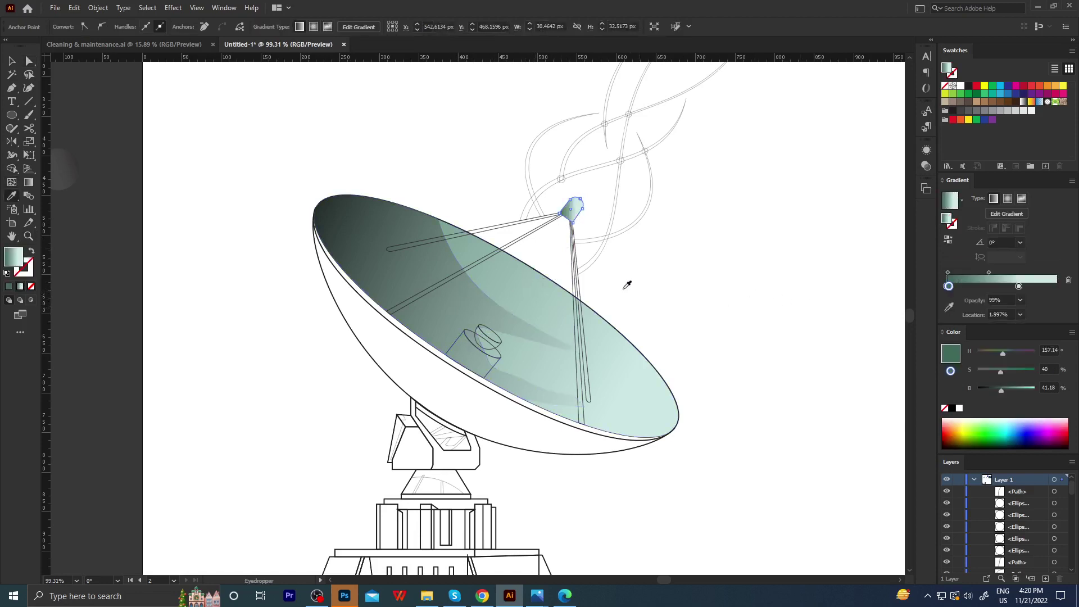
pyautogui.press('g')
pyautogui.moveTo(601, 190); pyautogui.dragTo(600, 172)
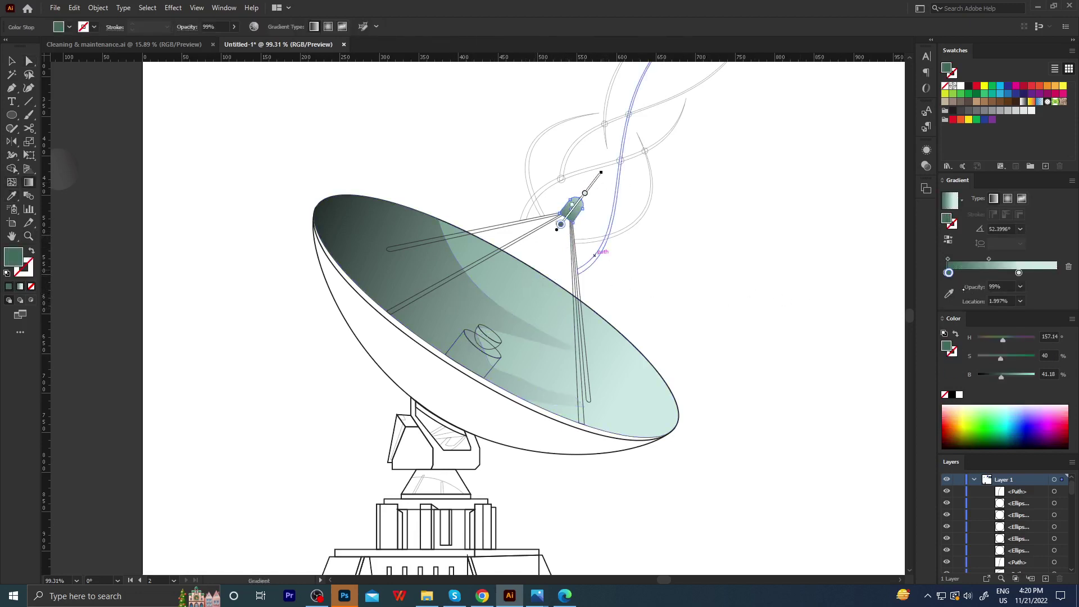
pyautogui.moveTo(948, 273); pyautogui.dragTo(972, 310)
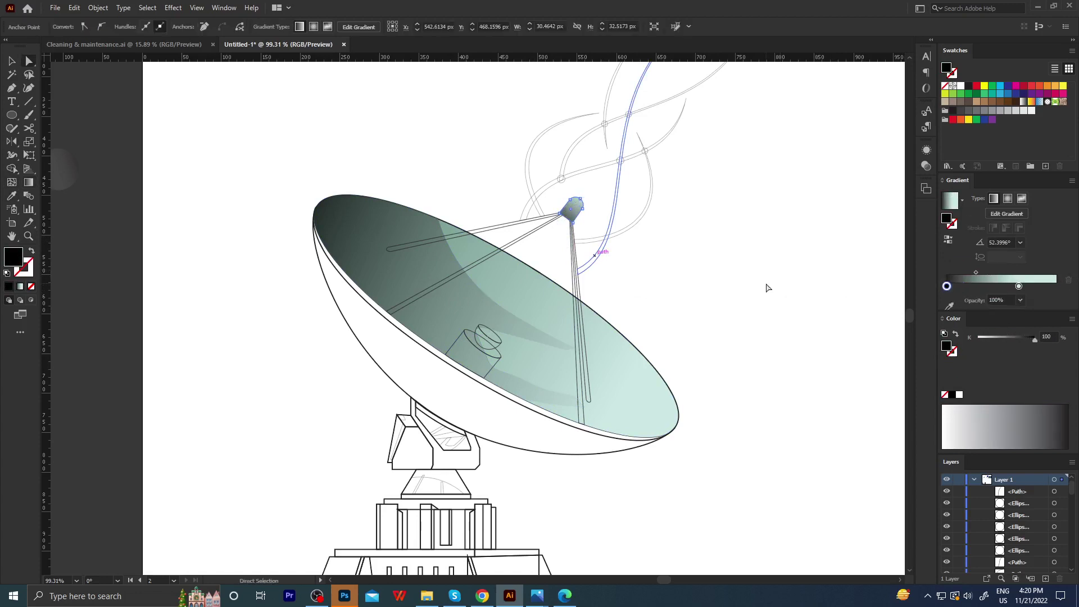
# Inspect the dish top ellipse's gradient and its starting colour stop, leaving it unchanged.
pyautogui.press('a')
pyautogui.click(513, 309)
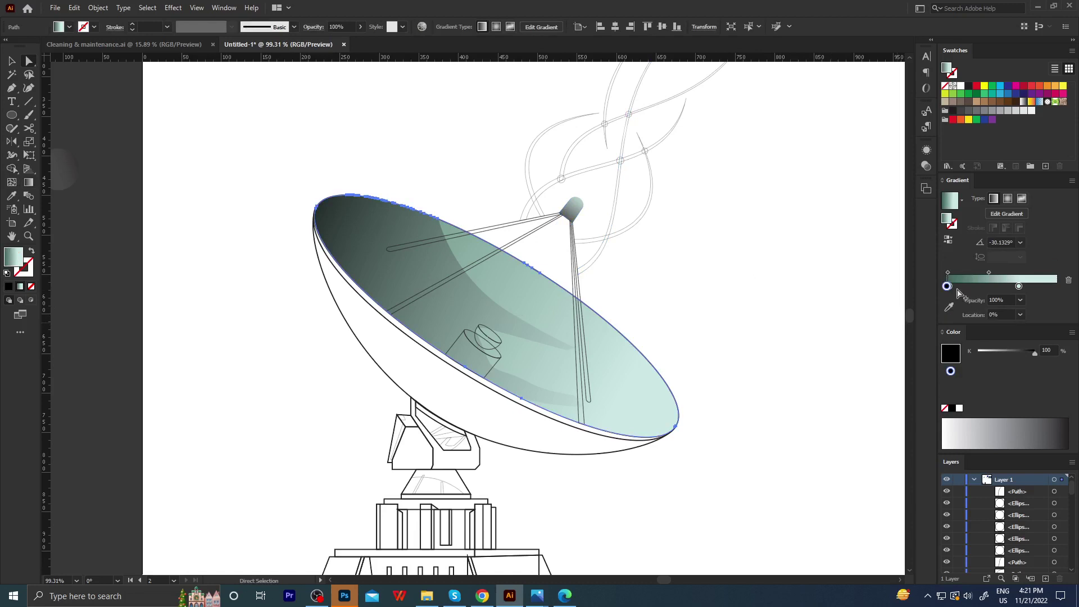
pyautogui.click(953, 287)
pyautogui.hotkey('ctrl', 'z')
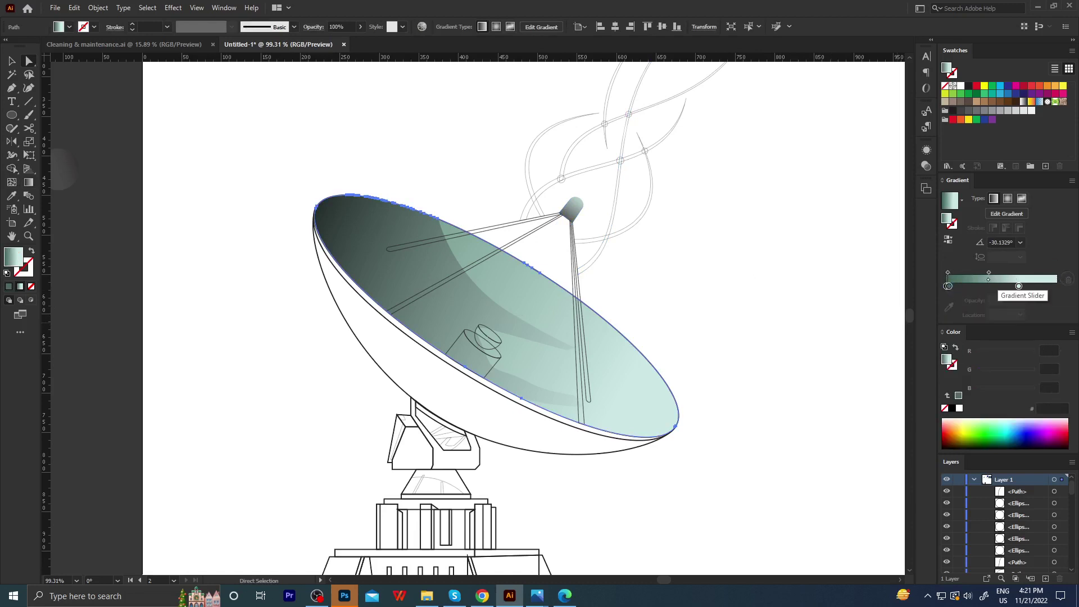
pyautogui.click(948, 285)
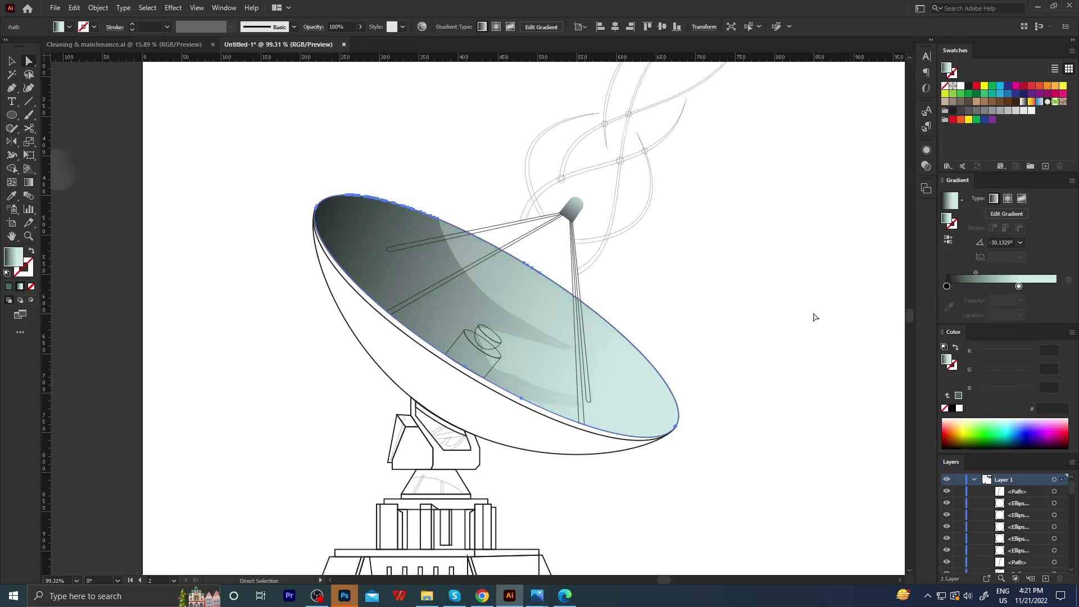
pyautogui.press('g')
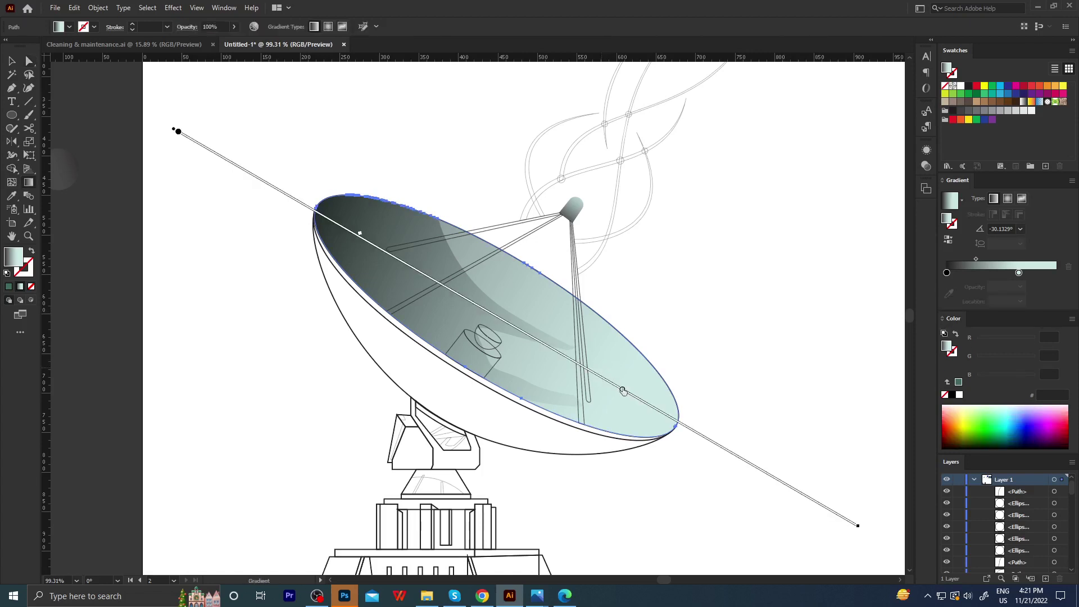
pyautogui.click(622, 391)
pyautogui.press('a')
pyautogui.click(682, 356)
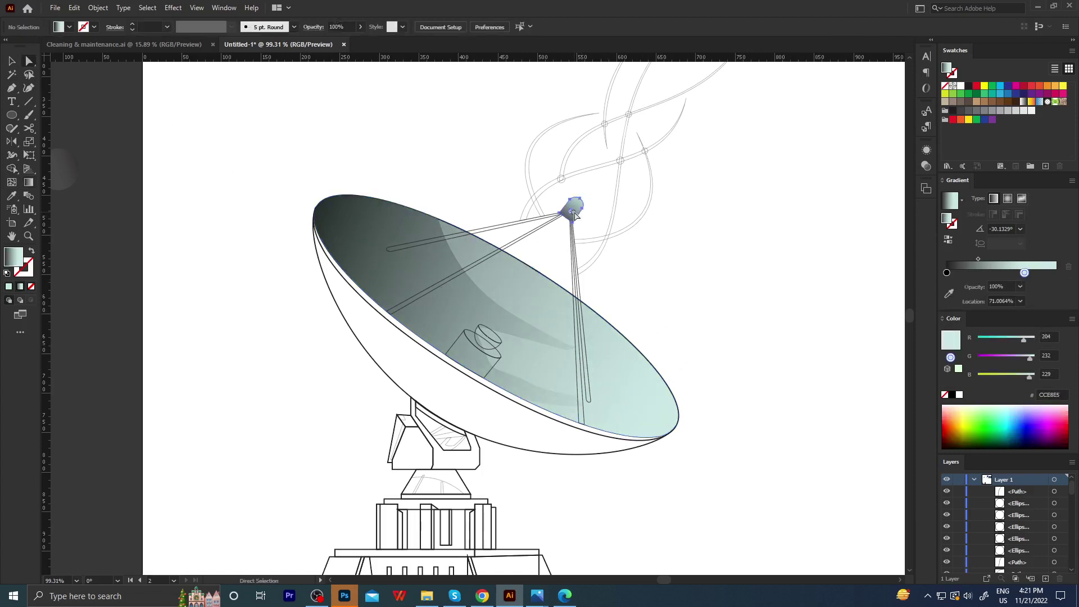
# Set the feed horn's starting gradient stop to a deep teal at HSB brightness 25.88.
pyautogui.click(575, 216)
pyautogui.press('i')
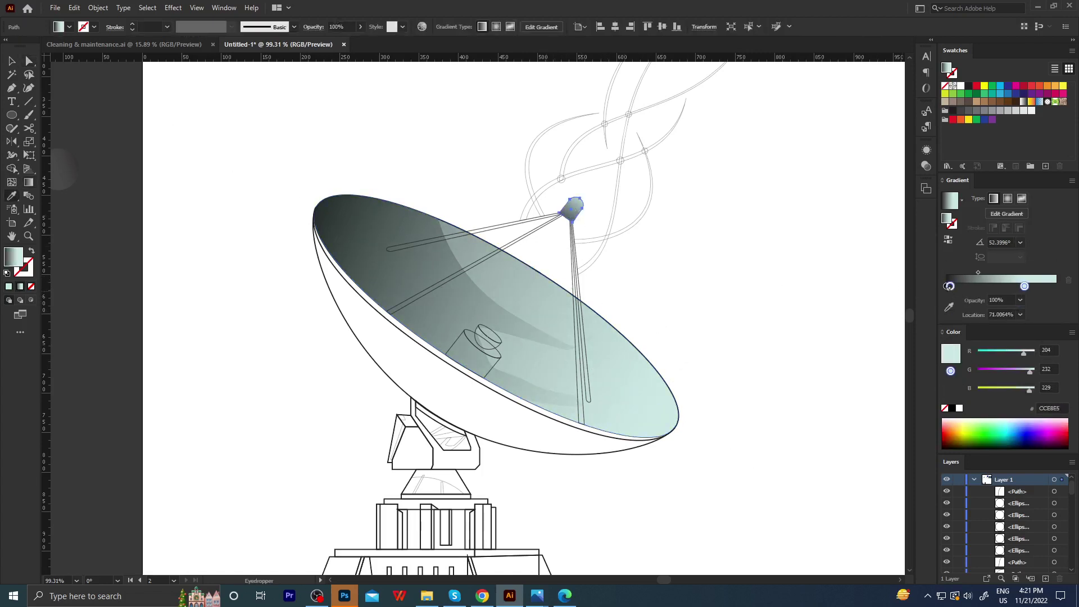
pyautogui.click(948, 287)
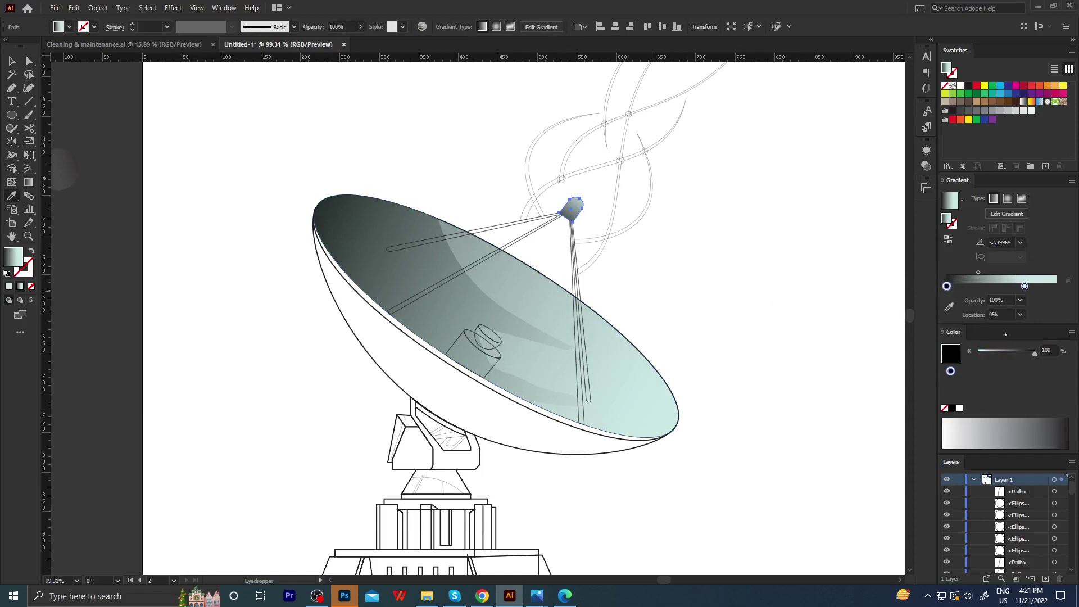
pyautogui.keyDown('shift'); pyautogui.click(466, 247); pyautogui.keyUp('shift')
pyautogui.click(1071, 332)
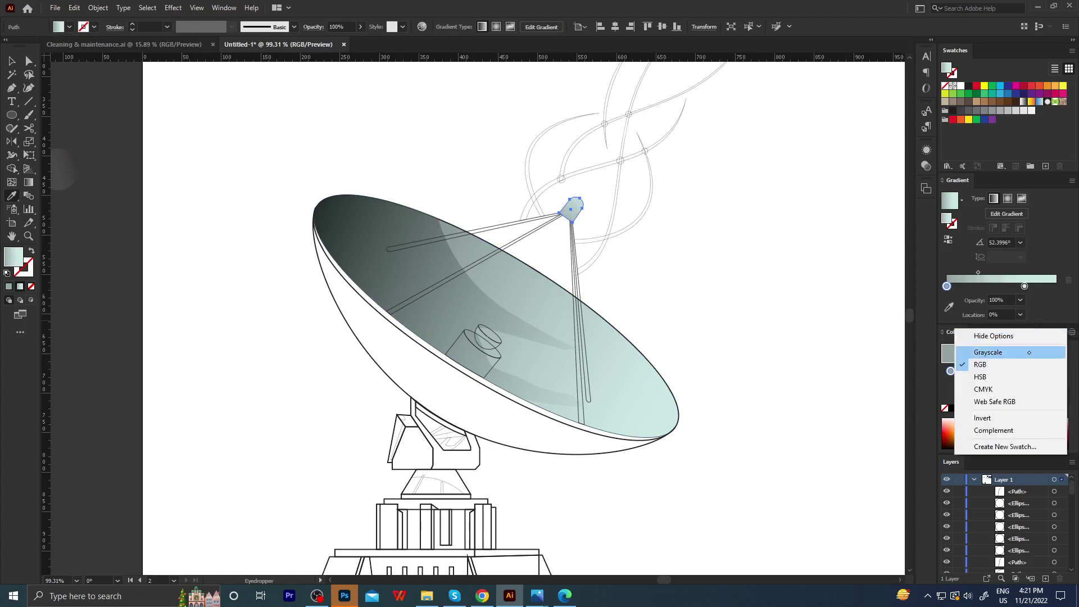
pyautogui.click(1012, 378)
pyautogui.moveTo(1014, 388)
pyautogui.mouseDown()
pyautogui.moveTo(1005, 388)
pyautogui.moveTo(1012, 371)
pyautogui.mouseUp()
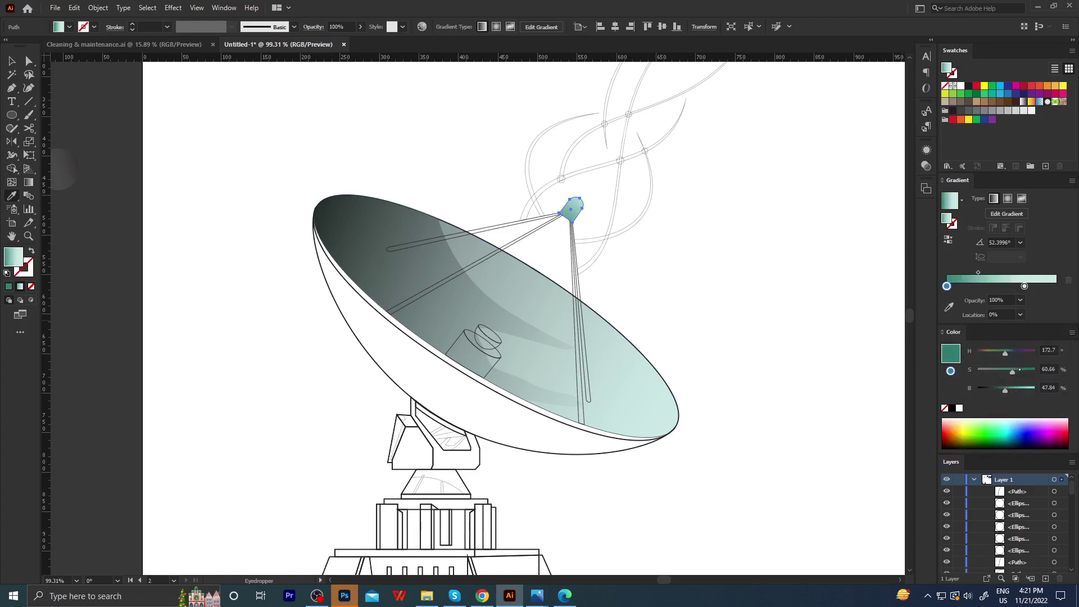
pyautogui.click(1000, 388)
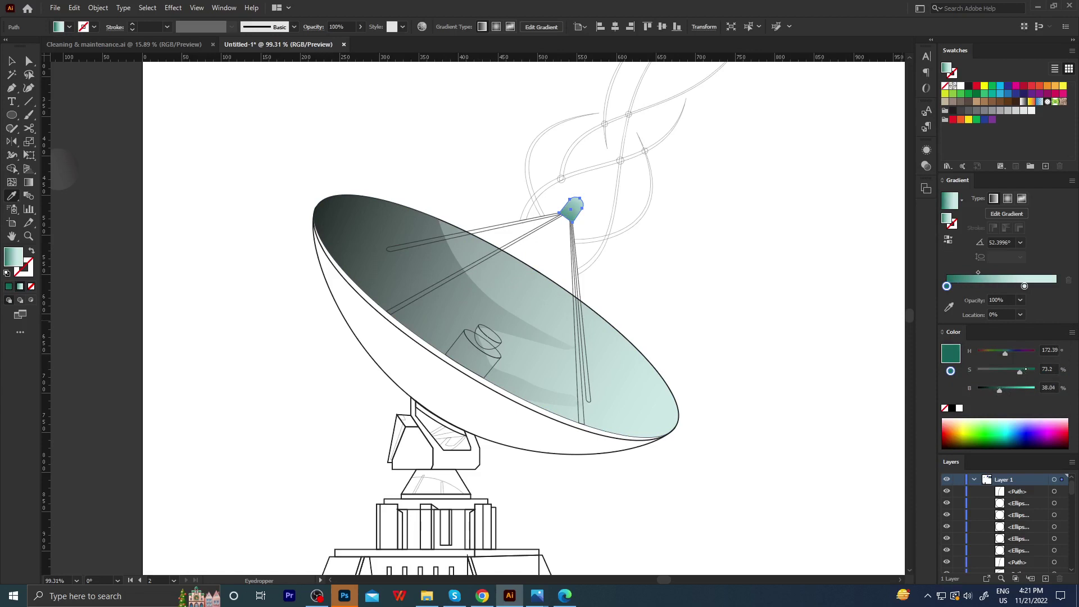
pyautogui.click(992, 389)
# Move the feed horn's dark-teal gradient stop in to about 11.3%.
pyautogui.press('a')
pyautogui.click(766, 296)
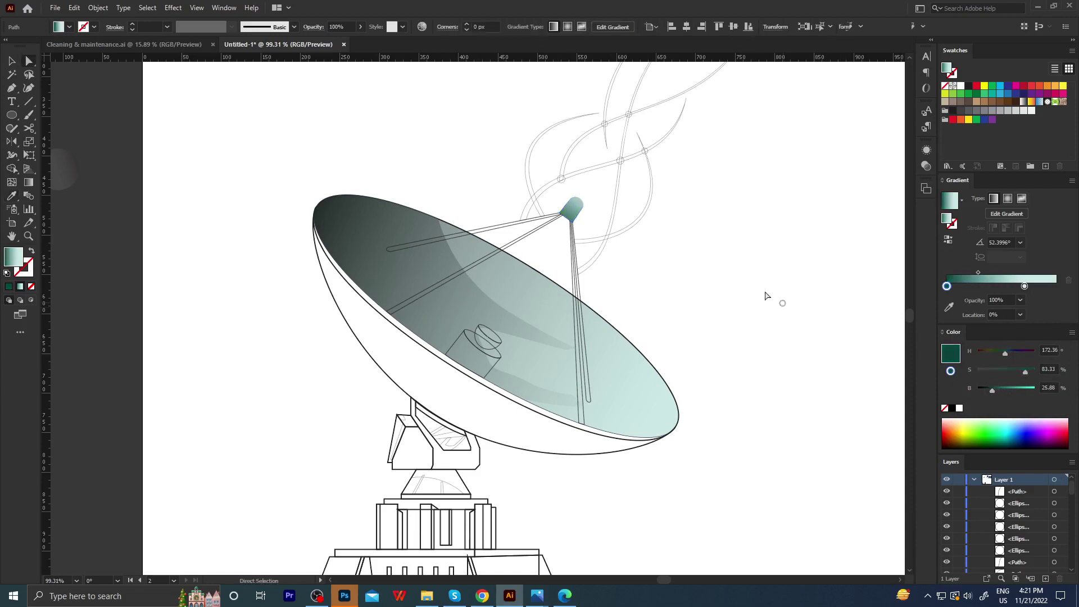
pyautogui.scroll(3, 559, 197)
pyautogui.click(592, 236)
pyautogui.press('g')
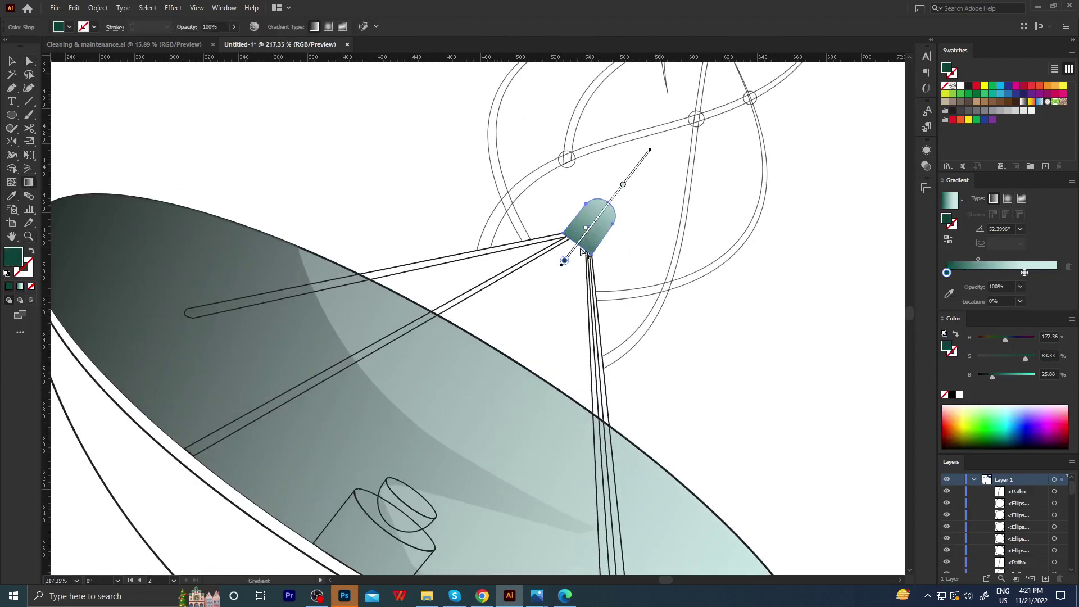
pyautogui.click(573, 249)
pyautogui.moveTo(573, 248); pyautogui.dragTo(581, 237)
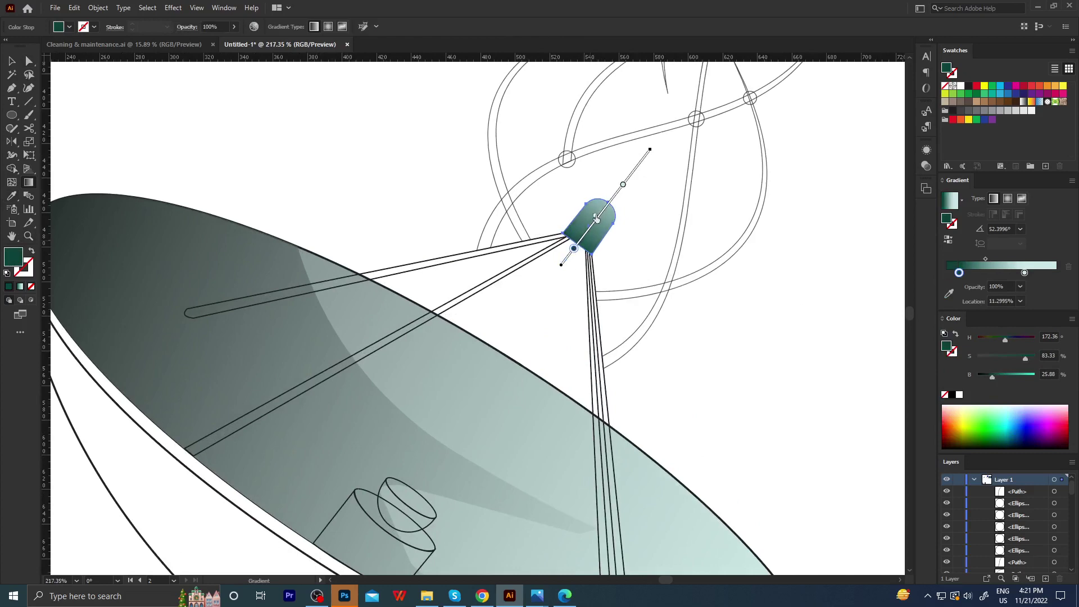
# Zoom back out to the dish and select the long front strut.
pyautogui.hotkey('ctrl', 'shift', 'a')
pyautogui.press('z')
pyautogui.keyDown('alt'); pyautogui.click(473, 291); pyautogui.keyUp('alt')
pyautogui.scroll(-3, 587, 241)
pyautogui.scroll(2, 587, 242)
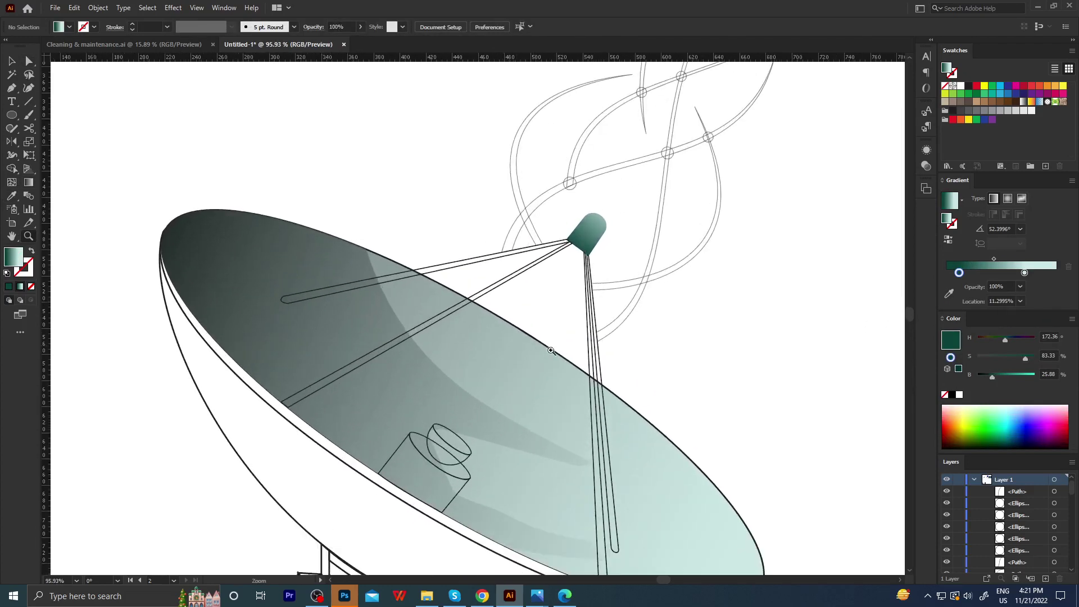
pyautogui.press('a')
pyautogui.click(586, 339)
# Run the long strut's teal gradient along its length with a darker teal end colour.
pyautogui.press('.')
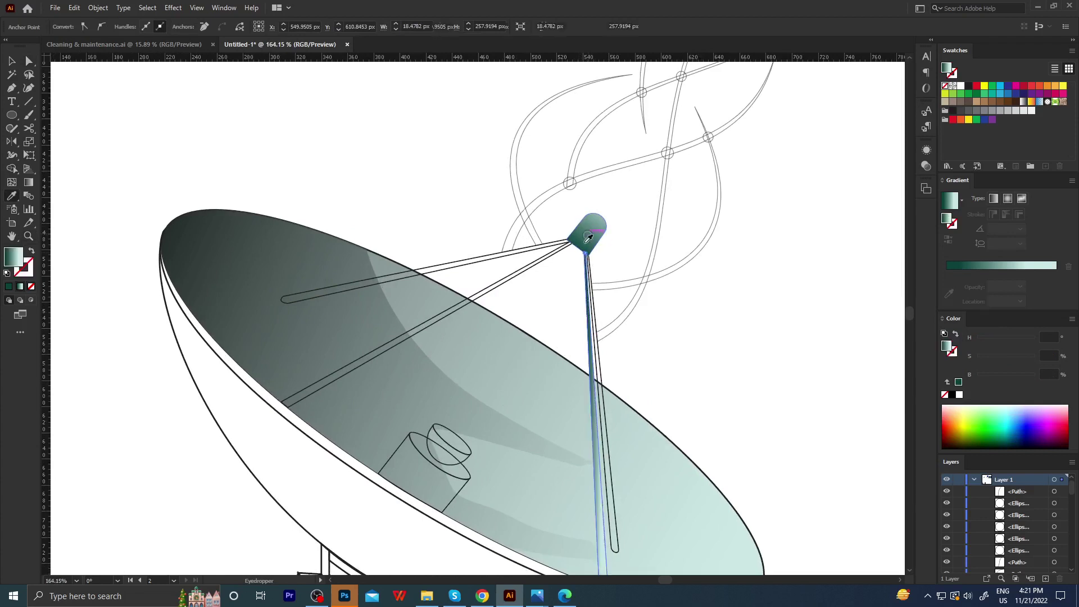
pyautogui.press('z')
pyautogui.scroll(-2, 585, 253)
pyautogui.press('g')
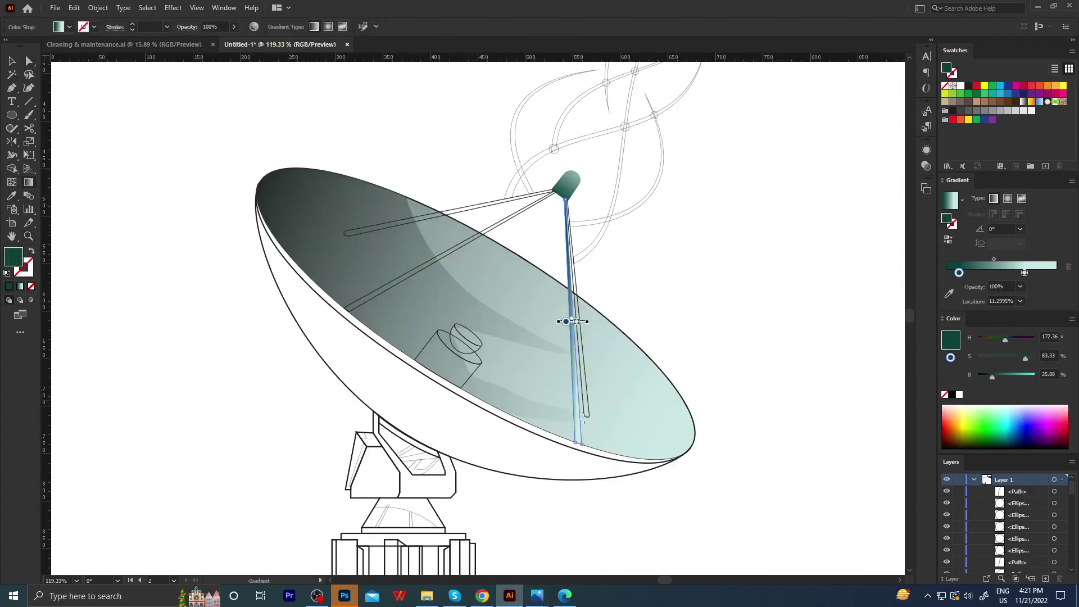
pyautogui.moveTo(580, 449); pyautogui.dragTo(567, 190)
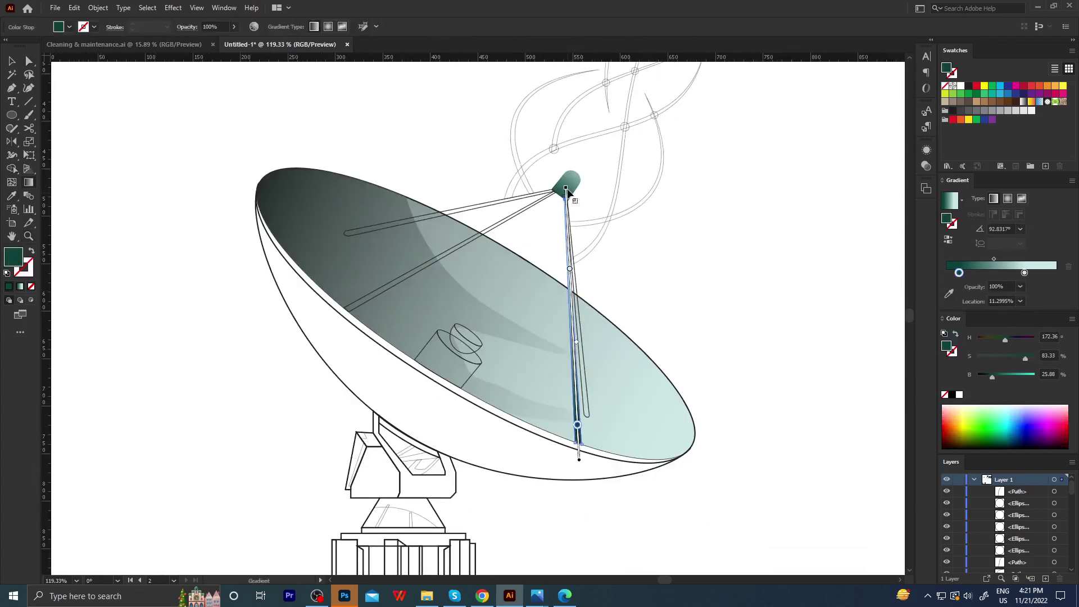
pyautogui.click(570, 270)
pyautogui.press('i')
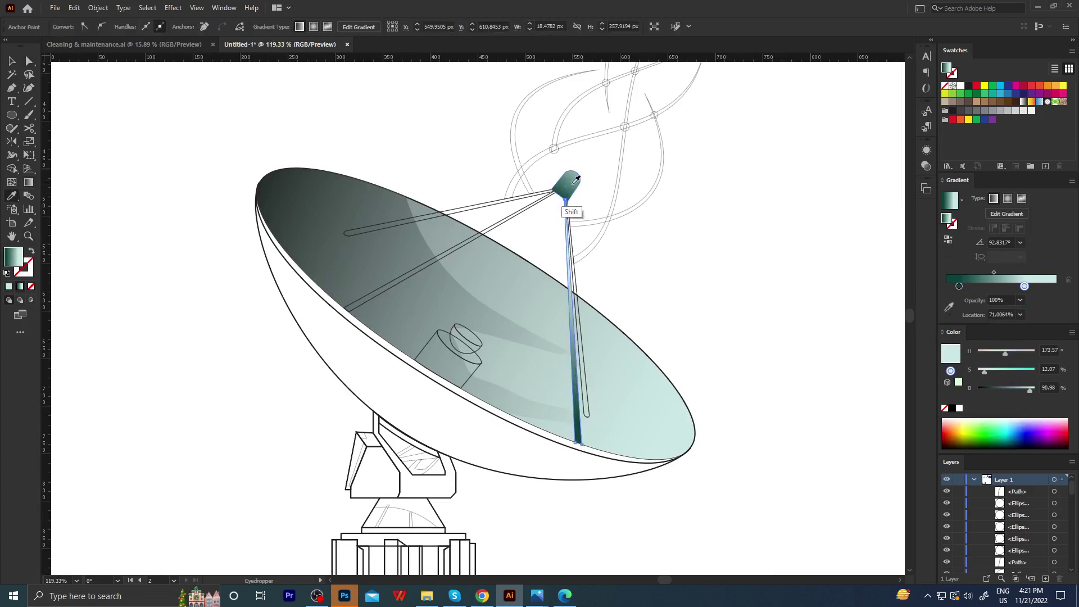
pyautogui.click(567, 205)
pyautogui.keyDown('ctrl'); pyautogui.click(640, 237); pyautogui.keyUp('ctrl')
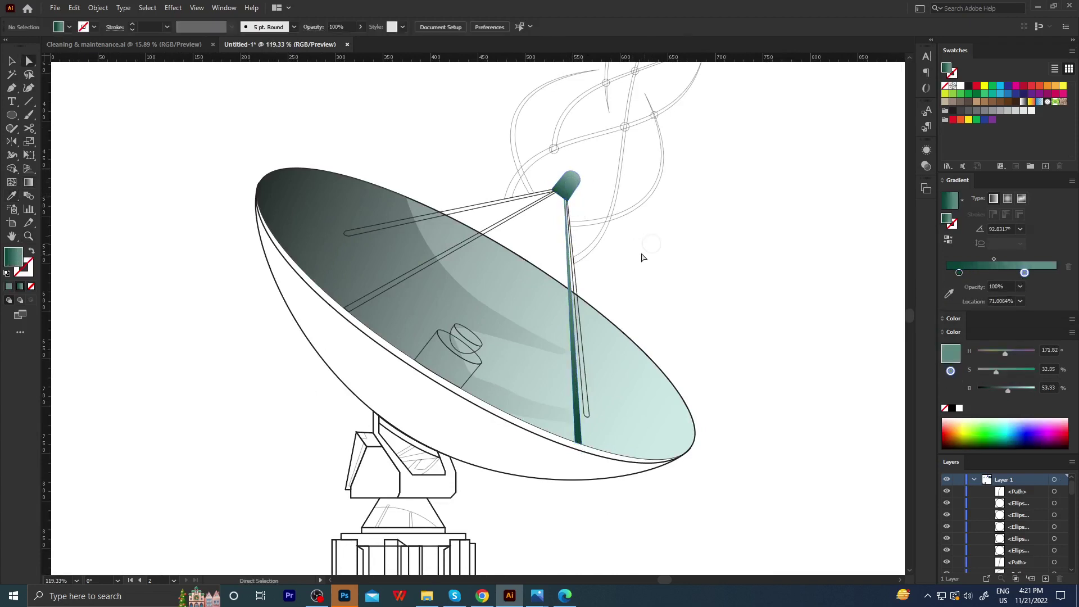
# Give the thin strut beside it the teal gradient running along its length.
pyautogui.keyDown('ctrl'); pyautogui.click(584, 340); pyautogui.keyUp('ctrl')
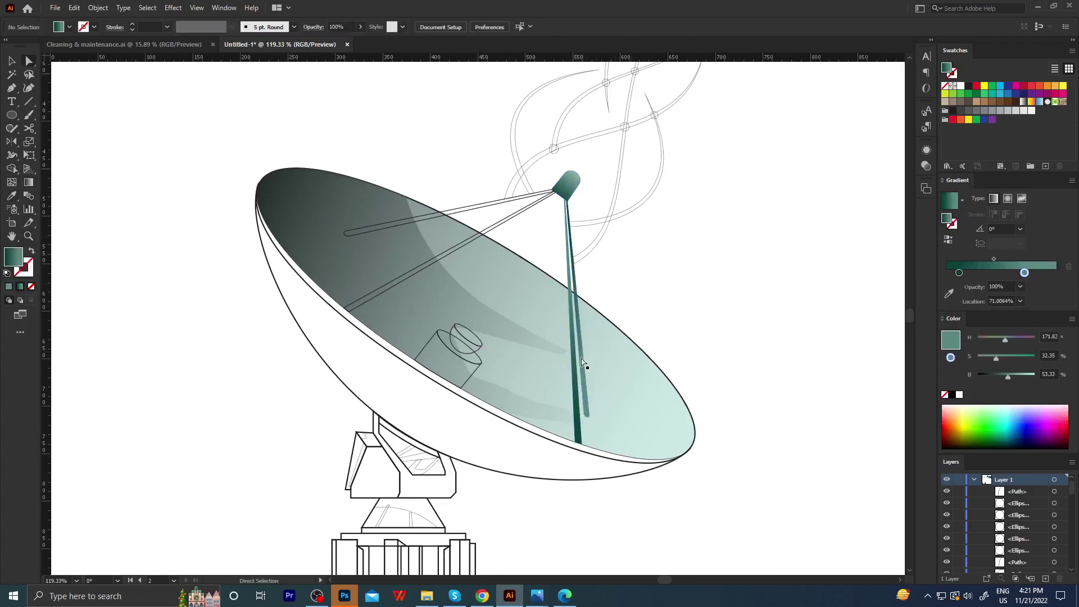
pyautogui.press('a')
pyautogui.press('i')
pyautogui.press('g')
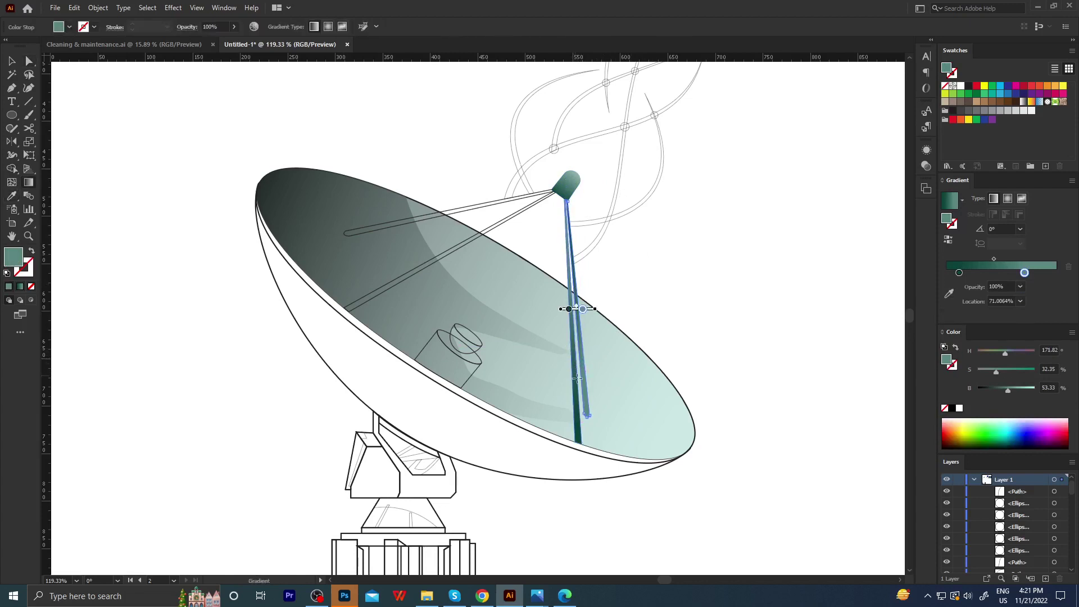
pyautogui.press('Tab')
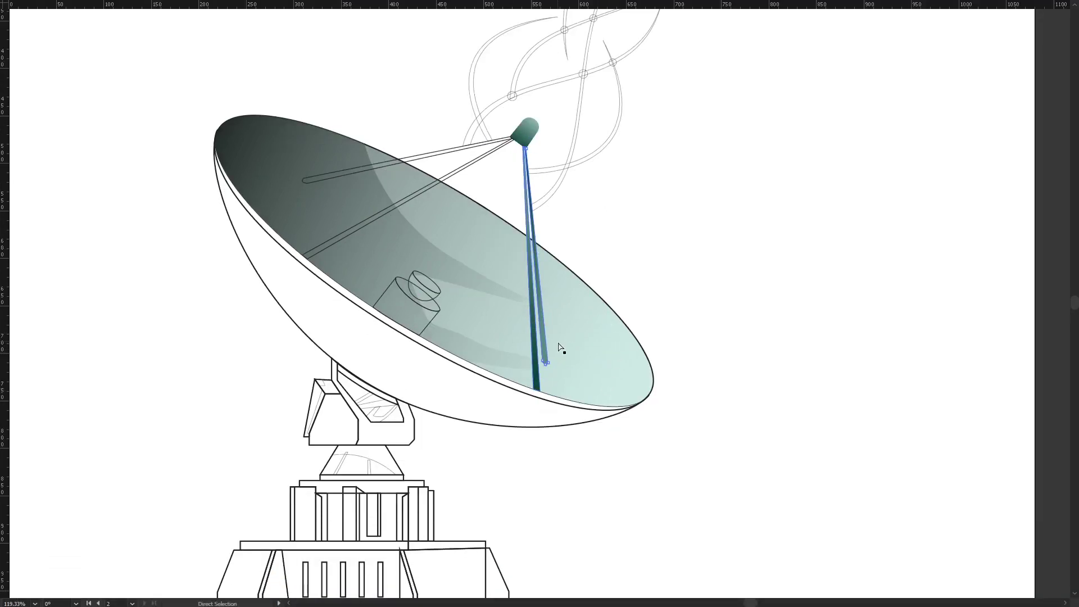
pyautogui.moveTo(552, 378); pyautogui.dragTo(534, 155)
pyautogui.press('a')
pyautogui.click(544, 163)
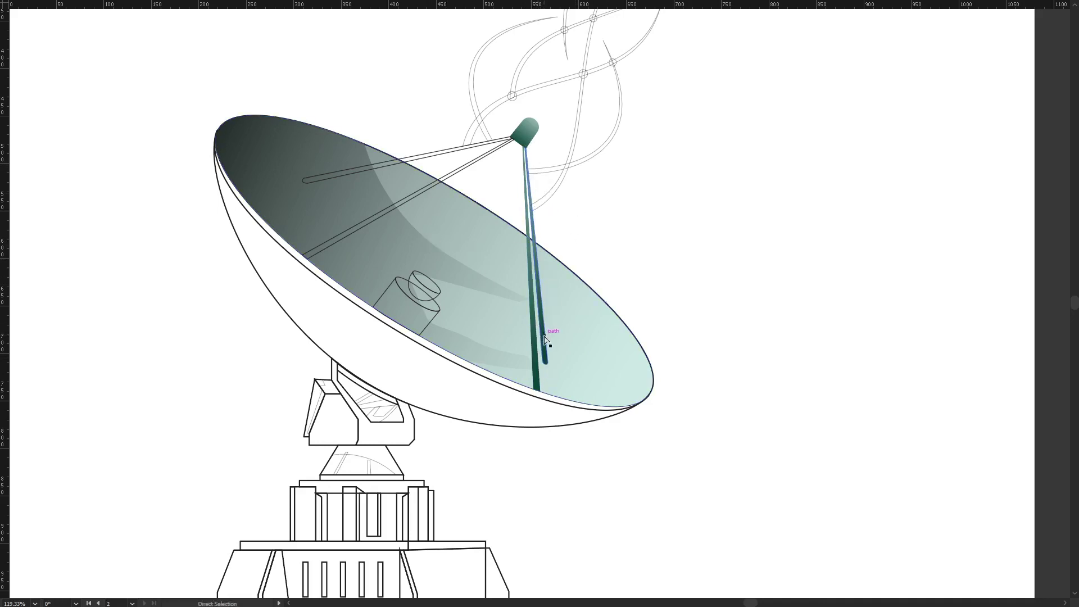
# Push the right strut's dark gradient end lower and move its colour stop further down.
pyautogui.click(545, 337)
pyautogui.press('g')
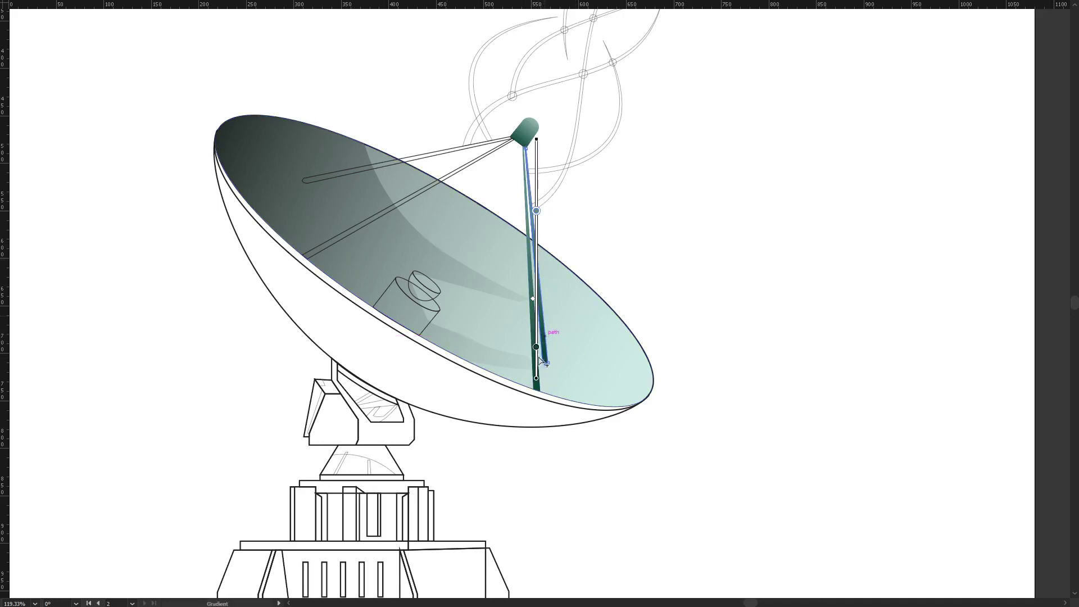
pyautogui.moveTo(536, 347); pyautogui.dragTo(536, 373)
pyautogui.press('a')
pyautogui.click(606, 272)
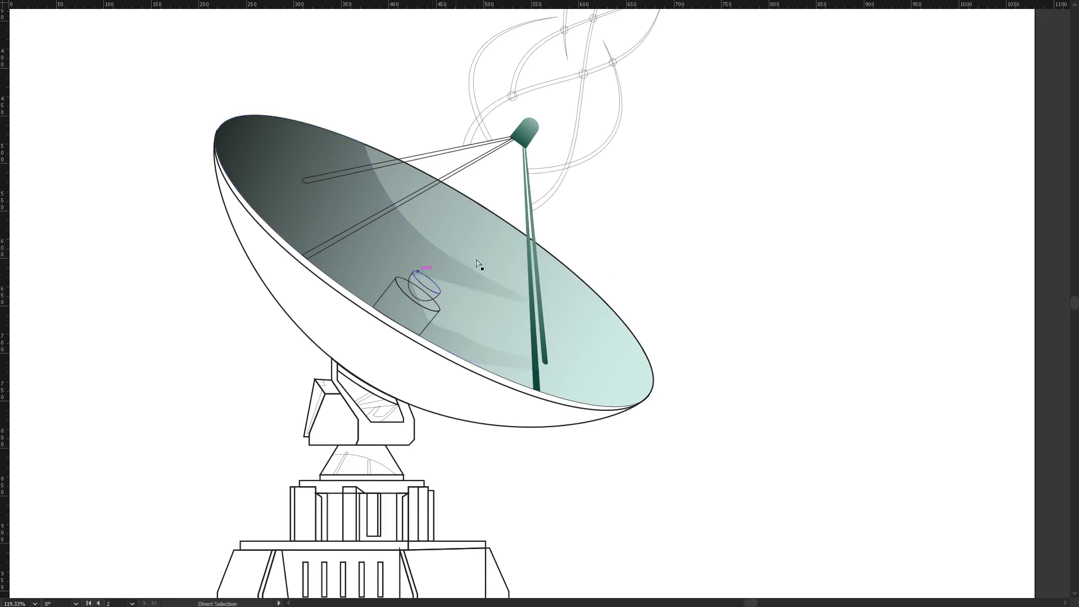
pyautogui.press('g')
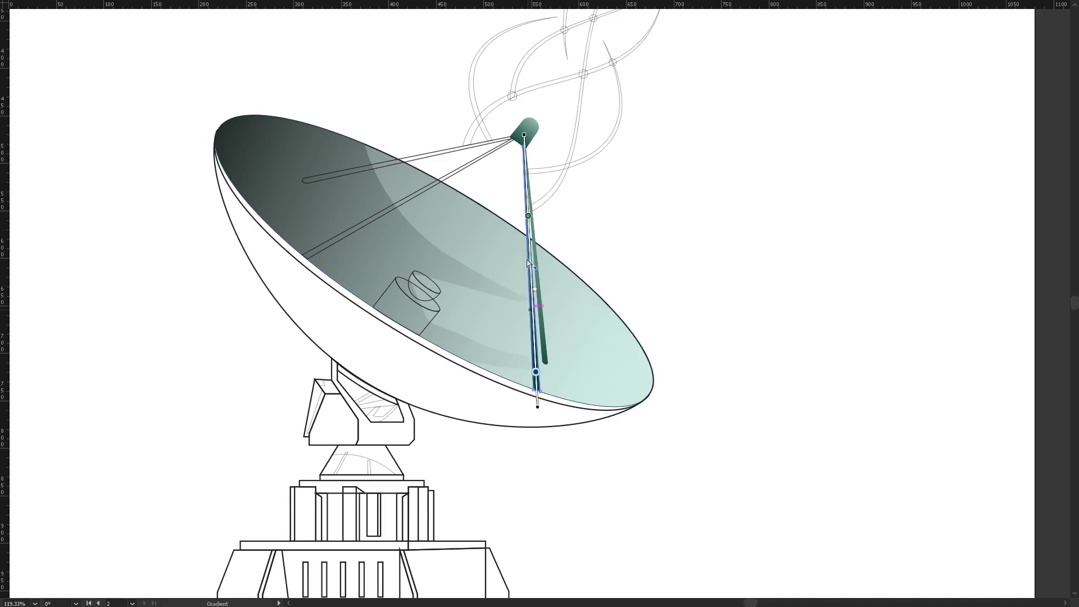
pyautogui.moveTo(529, 216); pyautogui.dragTo(530, 245)
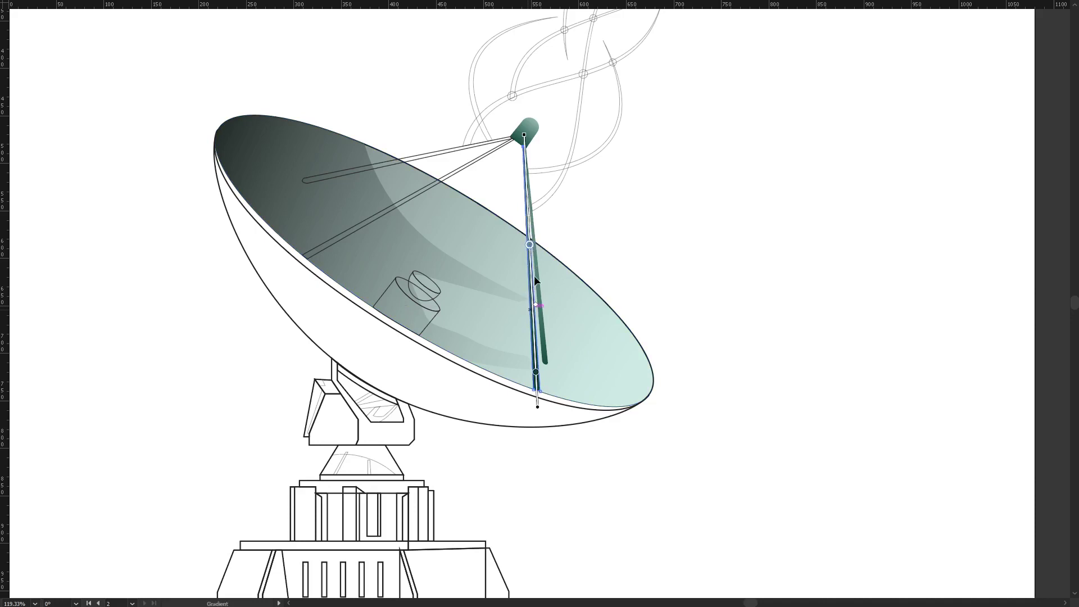
pyautogui.click(538, 310)
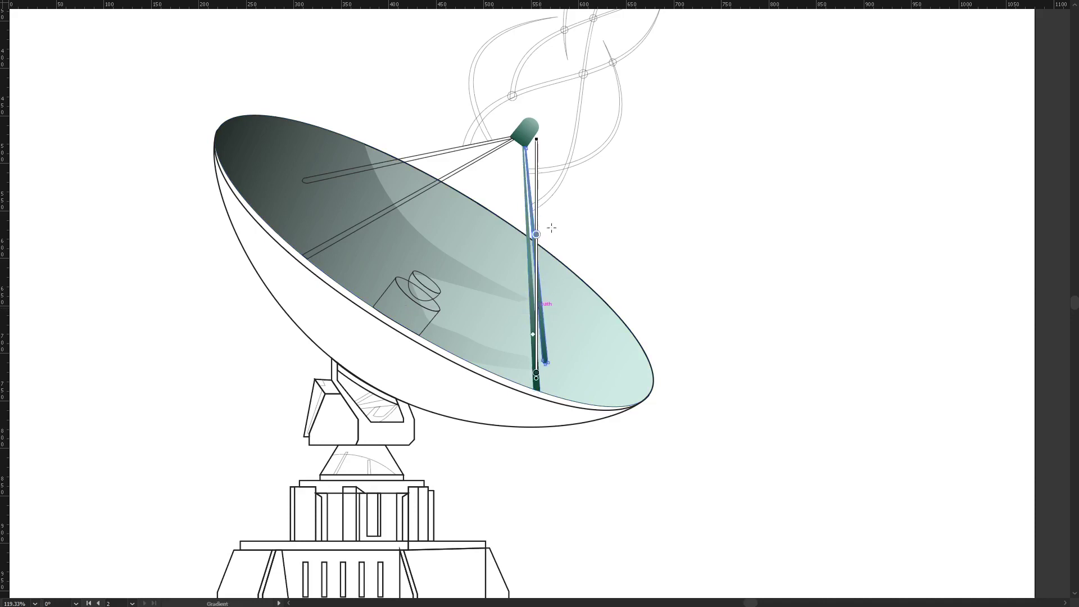
# Copy the vertical strut's teal gradient onto the adjacent strut and the thin upper strut.
pyautogui.press('a')
pyautogui.press('i')
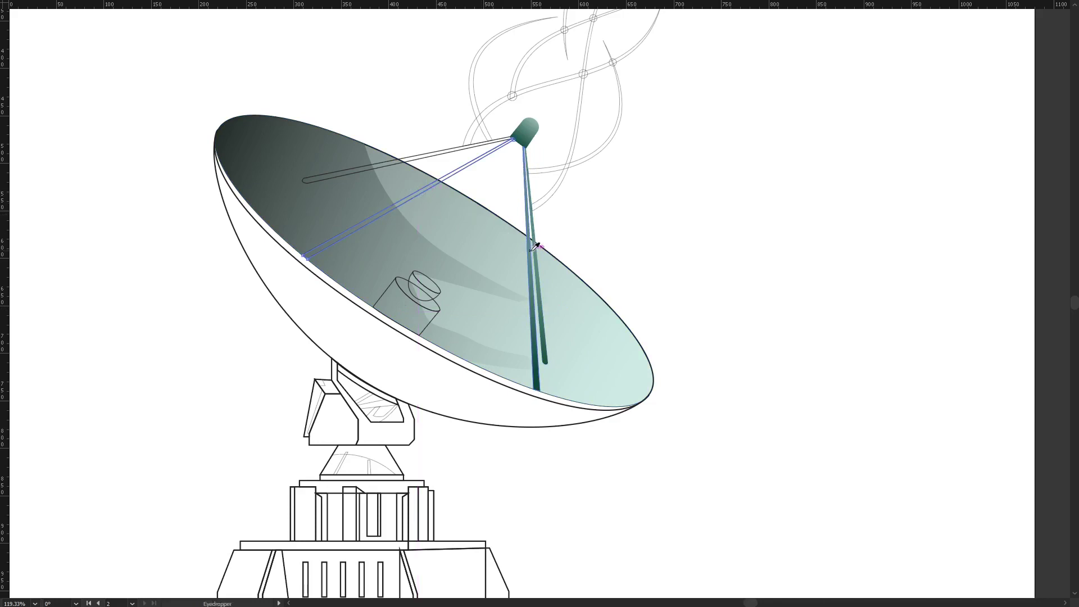
pyautogui.click(531, 247)
pyautogui.press('g')
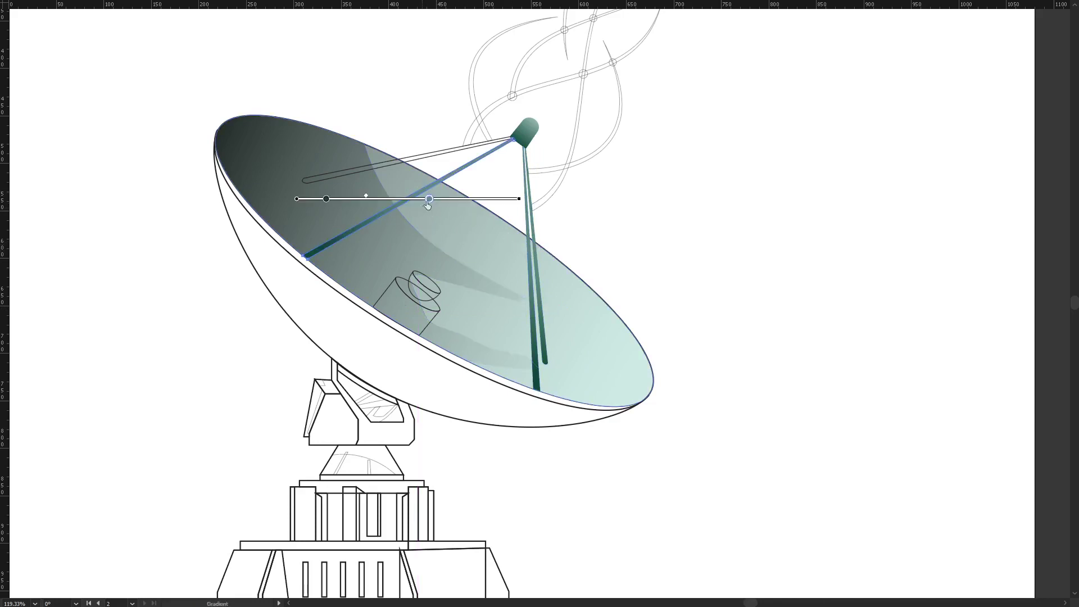
pyautogui.press('a')
pyautogui.click(401, 161)
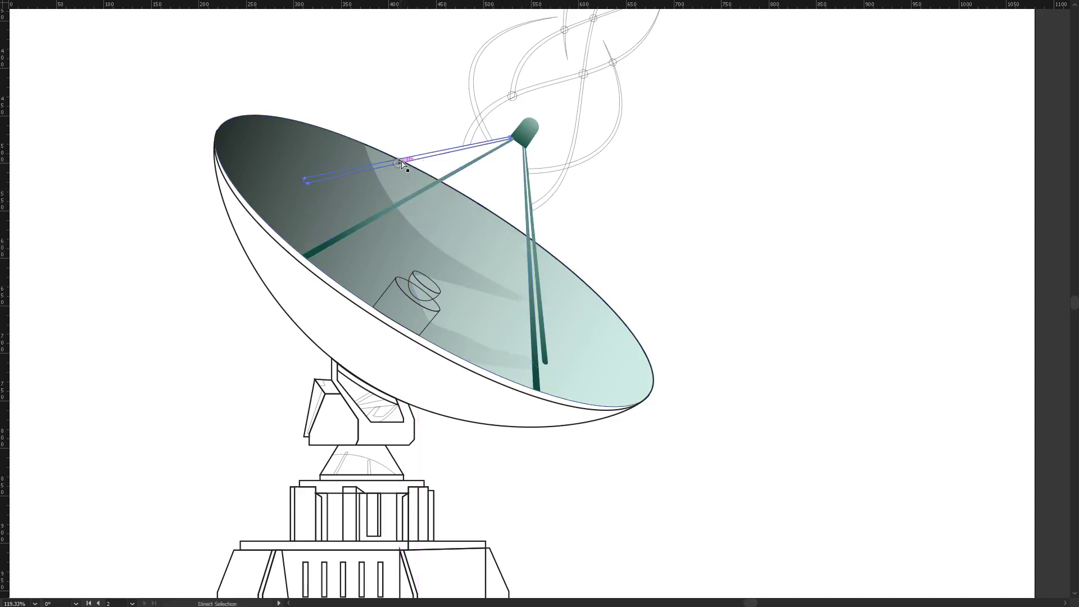
pyautogui.press('i')
pyautogui.click(419, 191)
pyautogui.press('a')
pyautogui.hotkey('ctrl', 'shift', 'a')
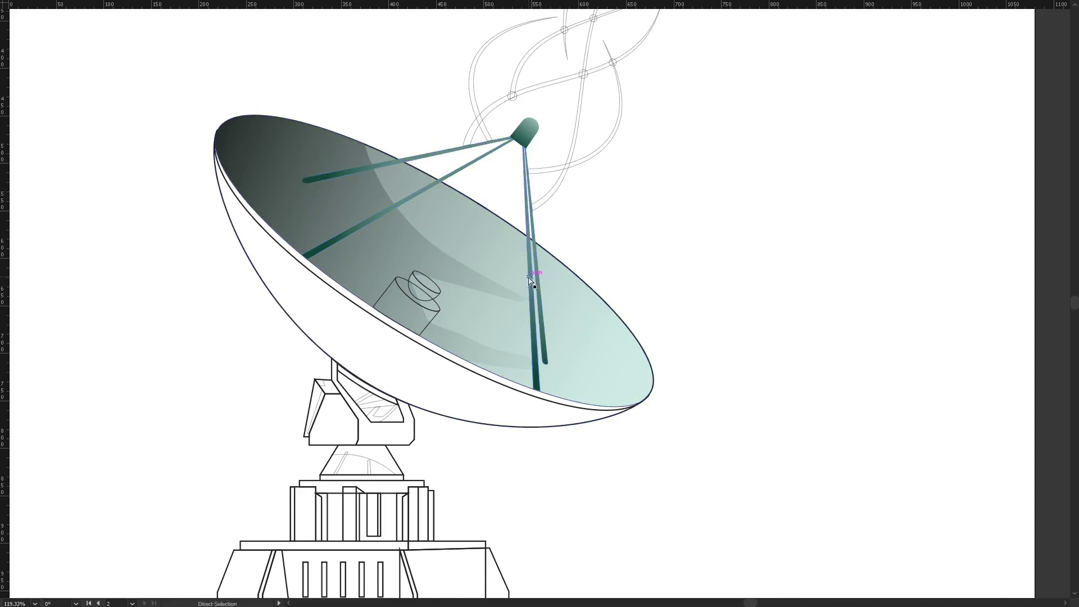
# Zoom out to view the whole telescope, then check the dish shading gradient.
pyautogui.press('z')
pyautogui.keyDown('alt'); pyautogui.click(659, 303); pyautogui.keyUp('alt')
pyautogui.click(511, 254)
pyautogui.press('a')
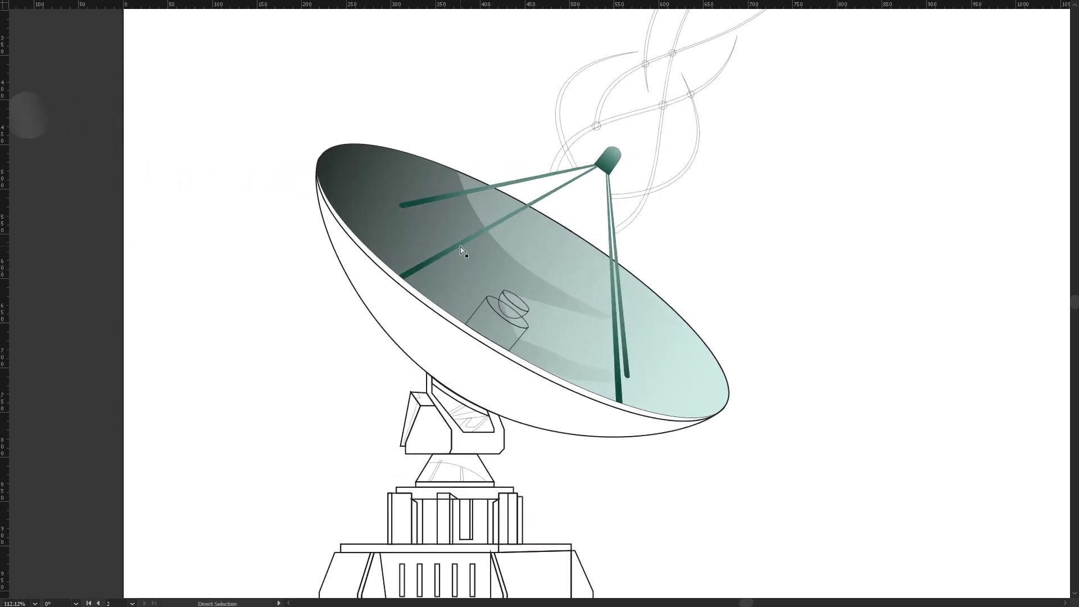
pyautogui.click(461, 251)
pyautogui.press('g')
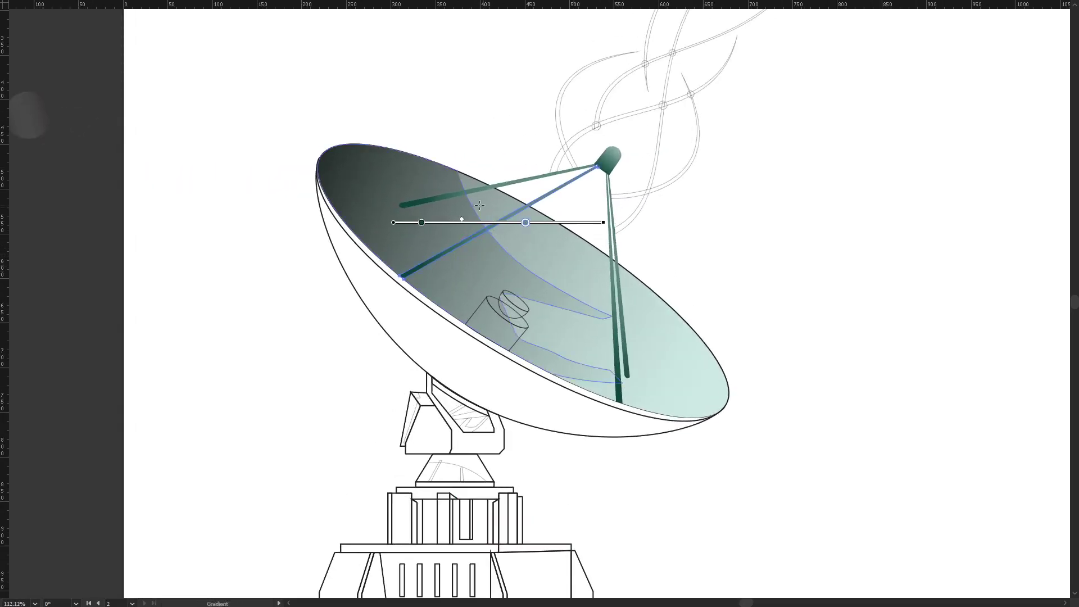
pyautogui.press('a')
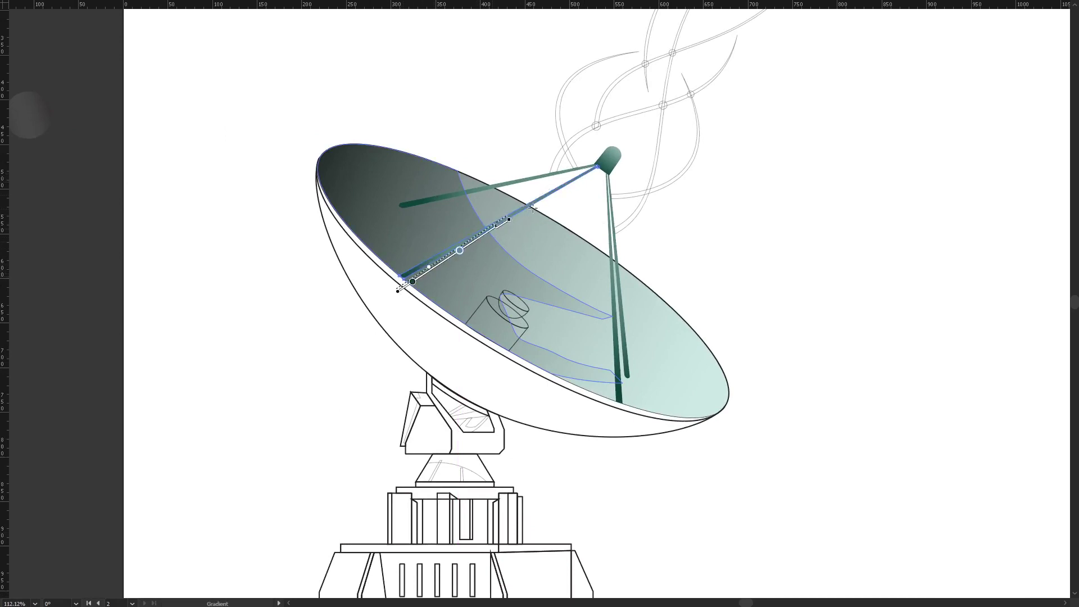
# Run the upper feed strut's gradient from the dish toward the feed horn and zoom out to check.
pyautogui.click(473, 191)
pyautogui.press('g')
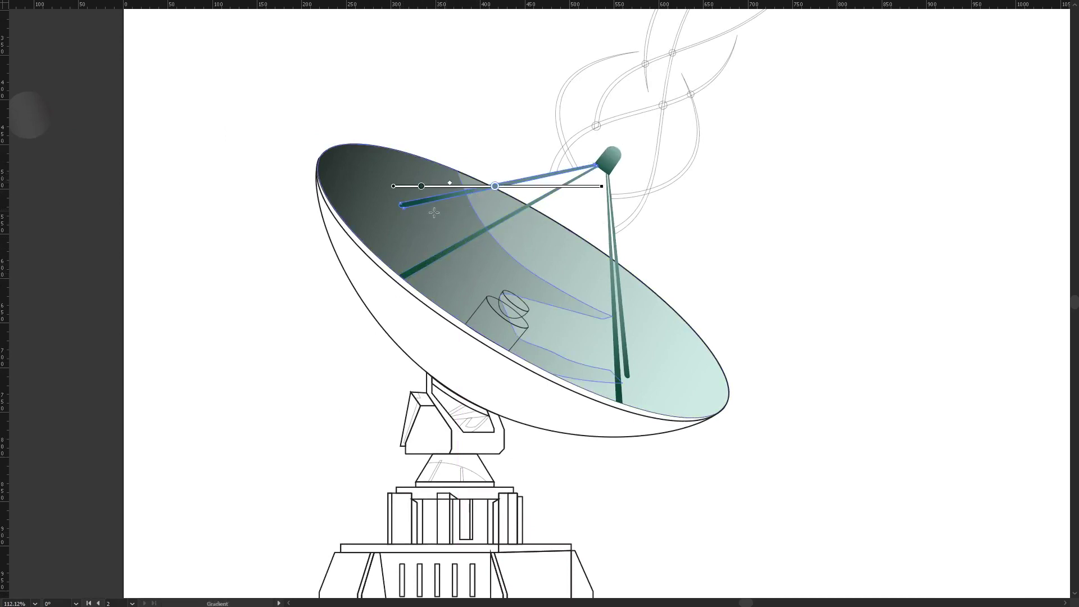
pyautogui.moveTo(402, 207); pyautogui.dragTo(641, 151)
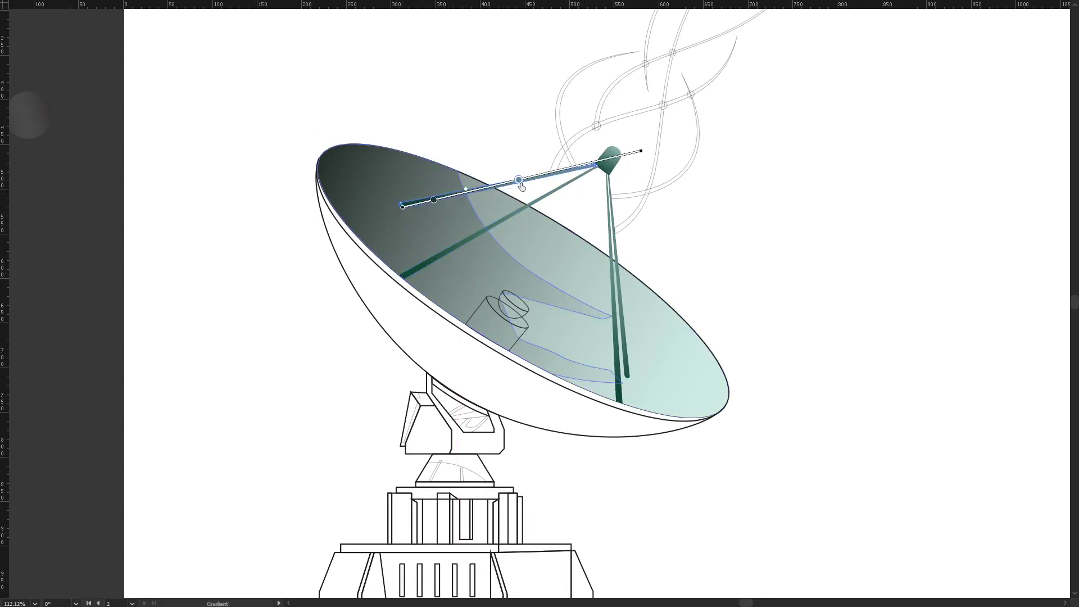
pyautogui.hotkey('ctrl', 'shift', 'a')
pyautogui.press('z')
pyautogui.click(507, 213)
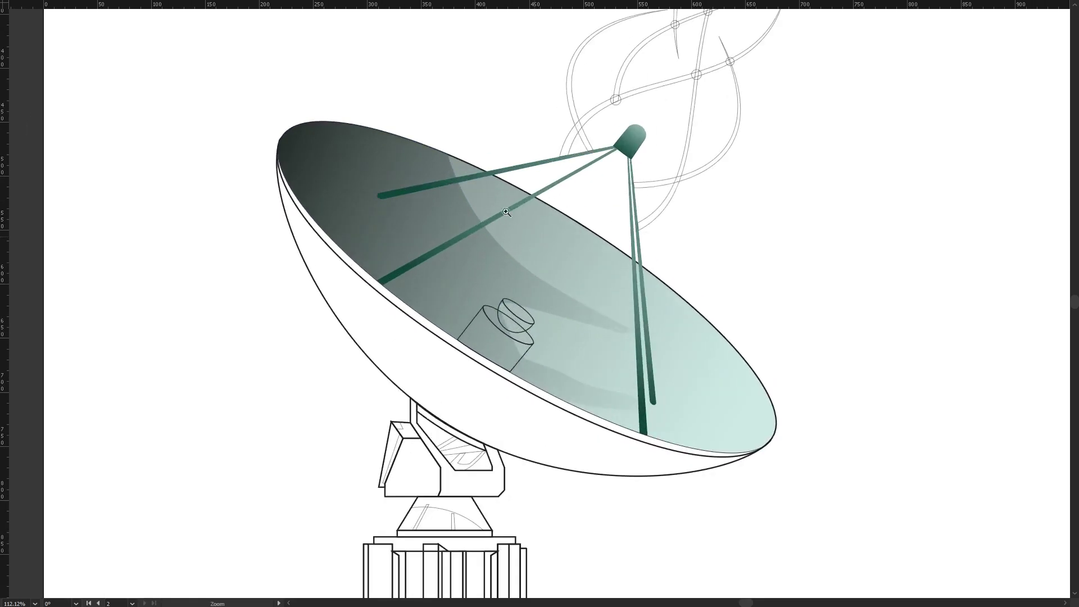
pyautogui.press('g')
pyautogui.click(487, 172)
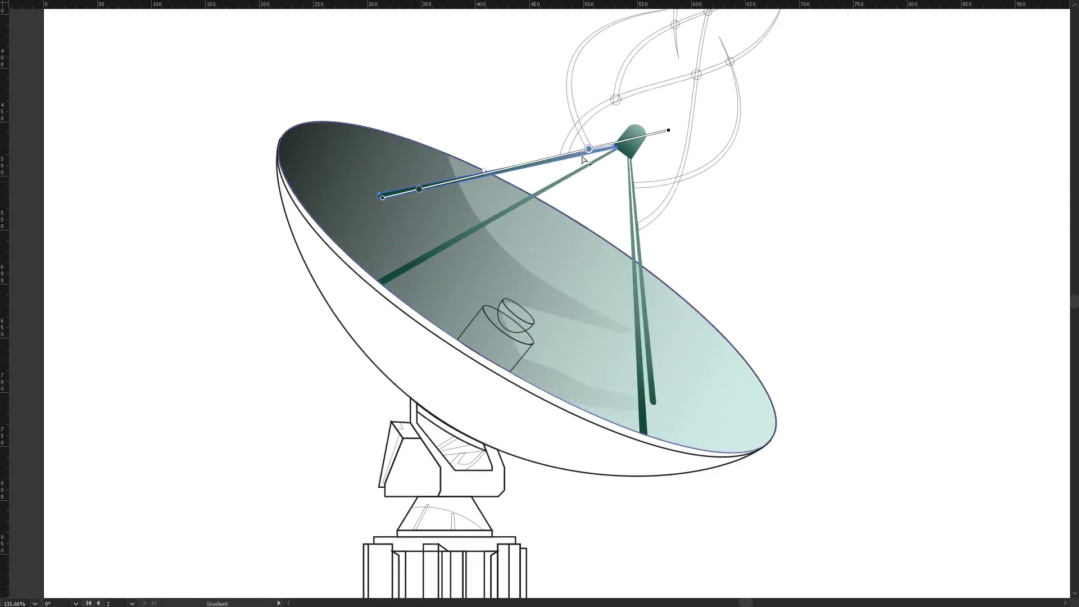
pyautogui.press('a')
pyautogui.click(506, 152)
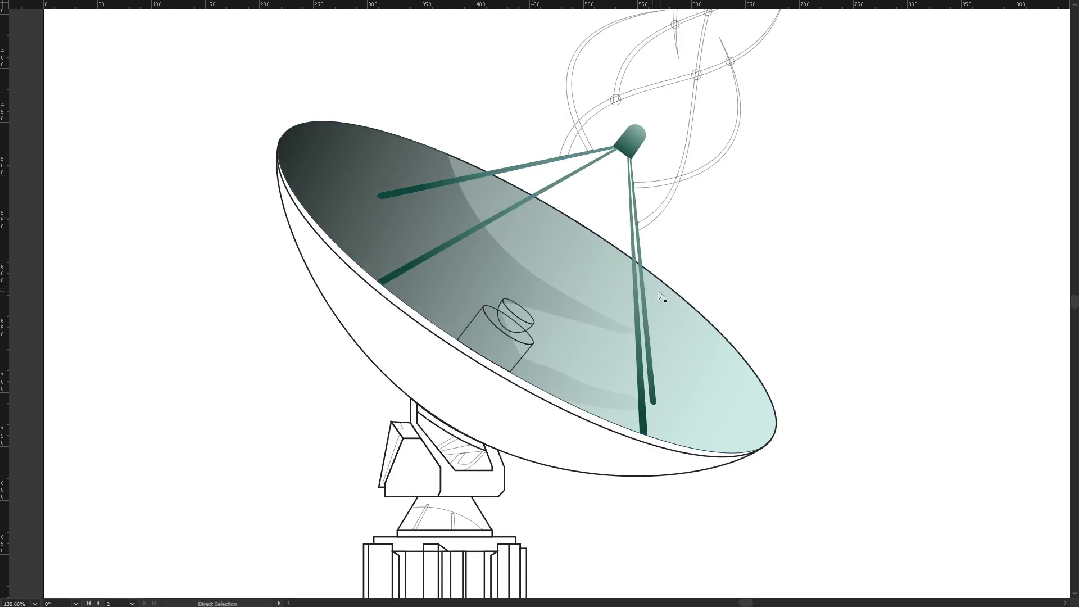
pyautogui.press('z')
pyautogui.moveTo(601, 283); pyautogui.dragTo(436, 330)
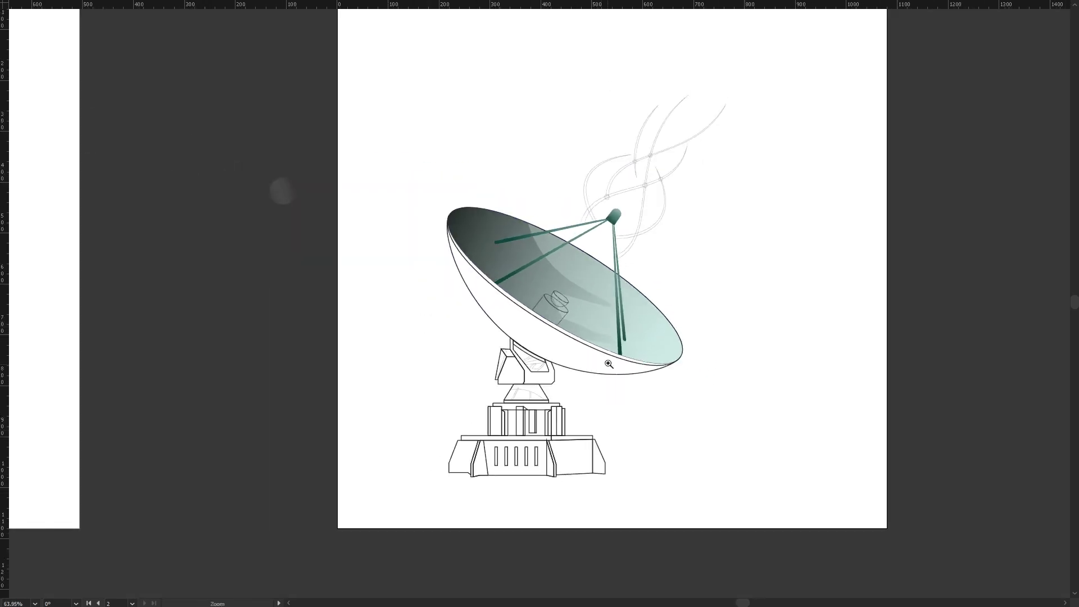
# Fill the white outer bowl with the dish's teal gradient and show its gradient stops.
pyautogui.click(580, 315)
pyautogui.press('a')
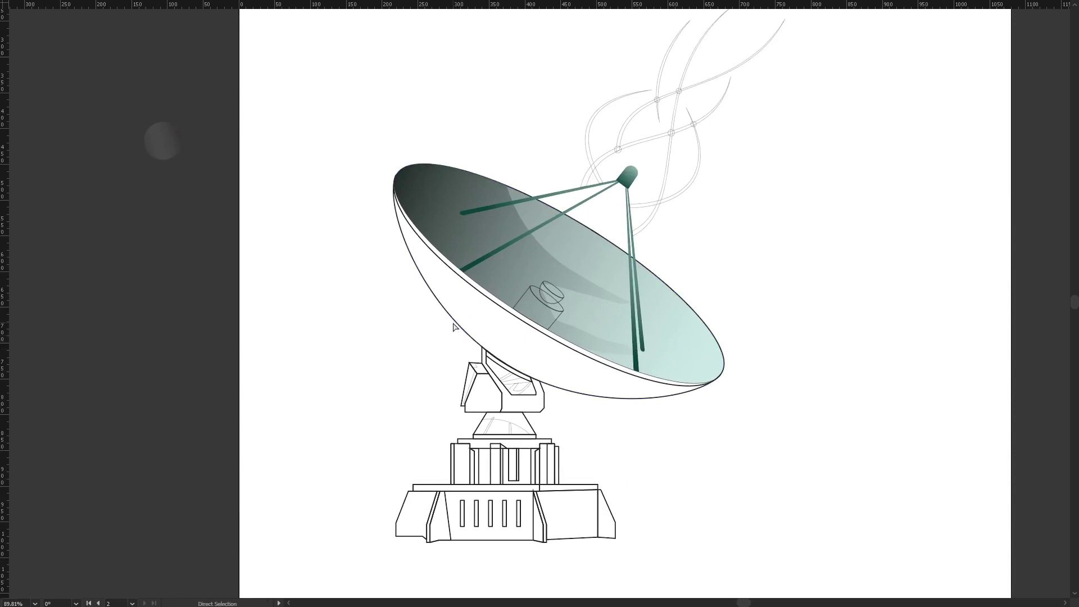
pyautogui.click(563, 238)
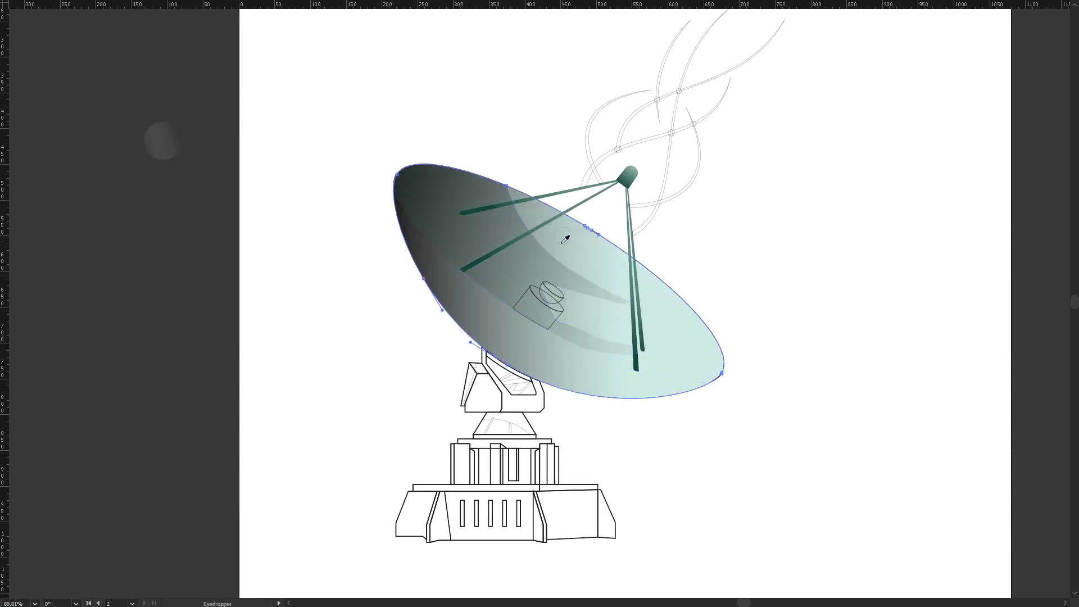
pyautogui.press('g')
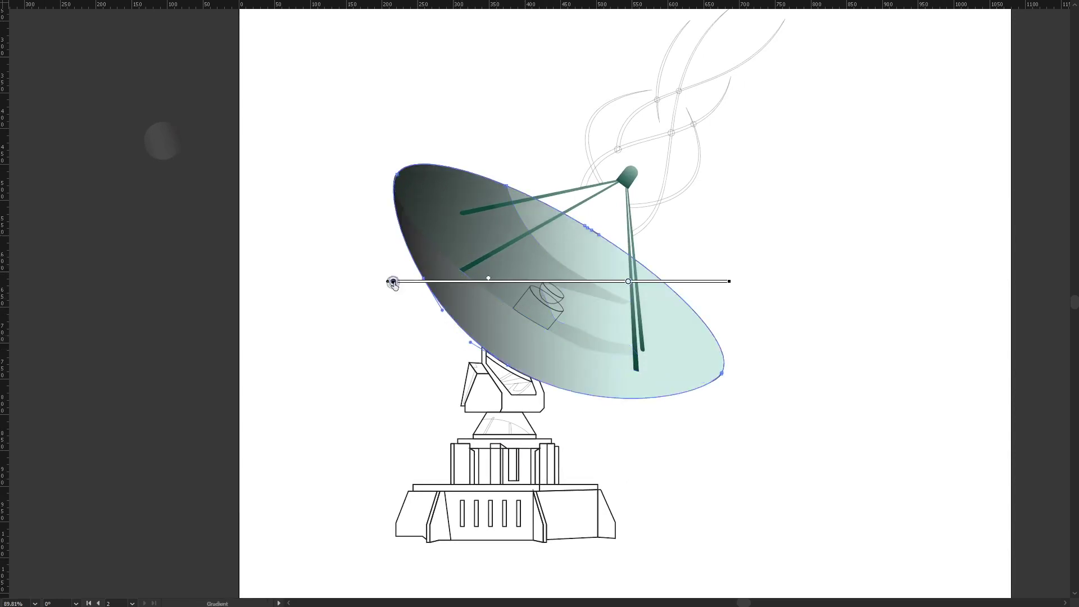
pyautogui.doubleClick(392, 281)
pyautogui.press('Escape')
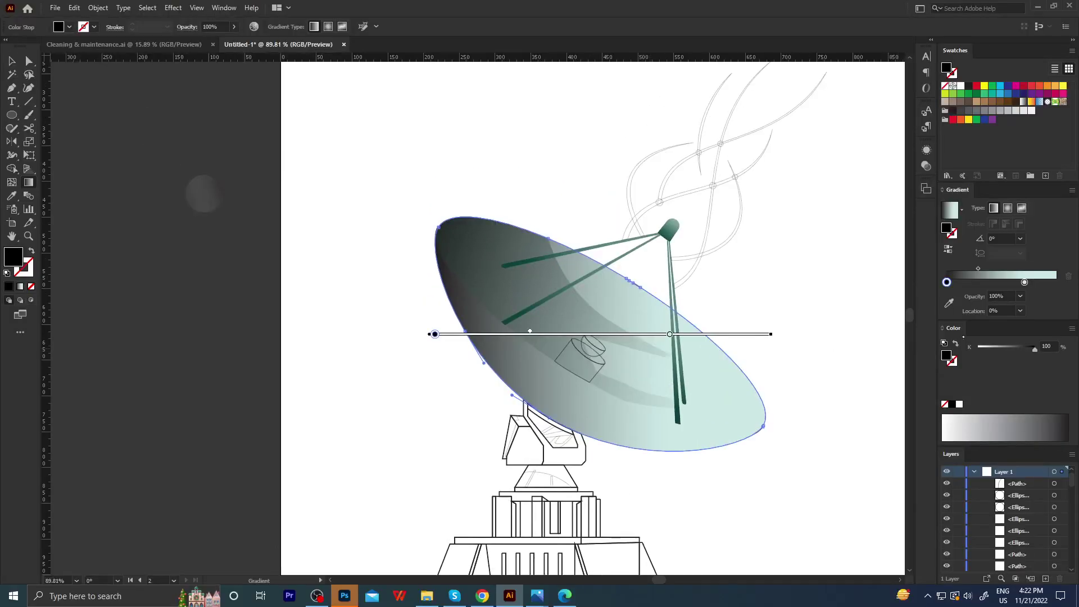
# Darken the bowl gradient's left stop to HSB brightness 12.94.
pyautogui.press('i')
pyautogui.click(595, 278)
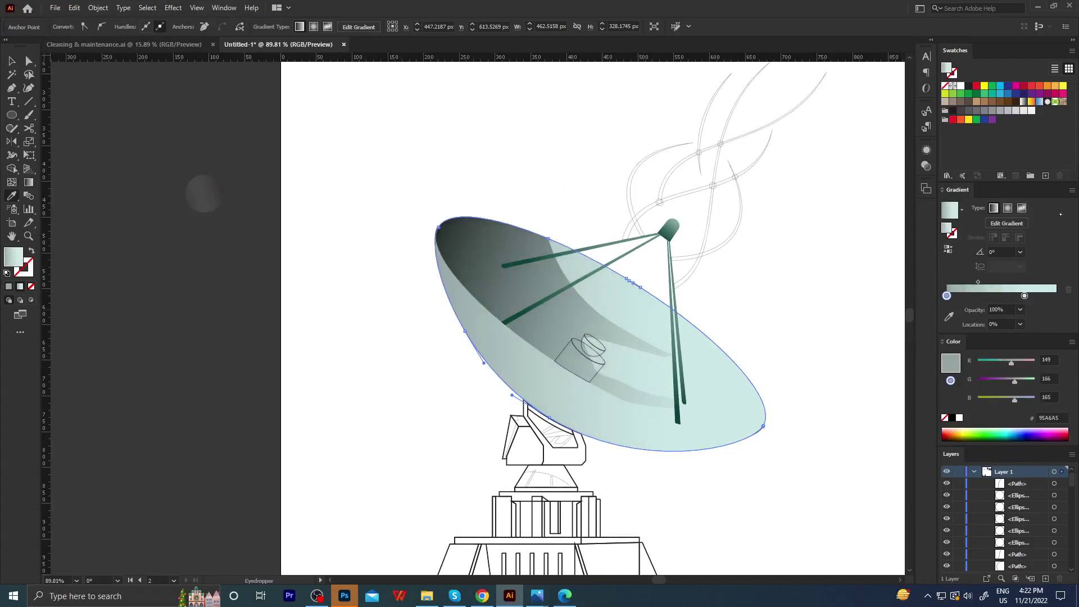
pyautogui.click(1071, 342)
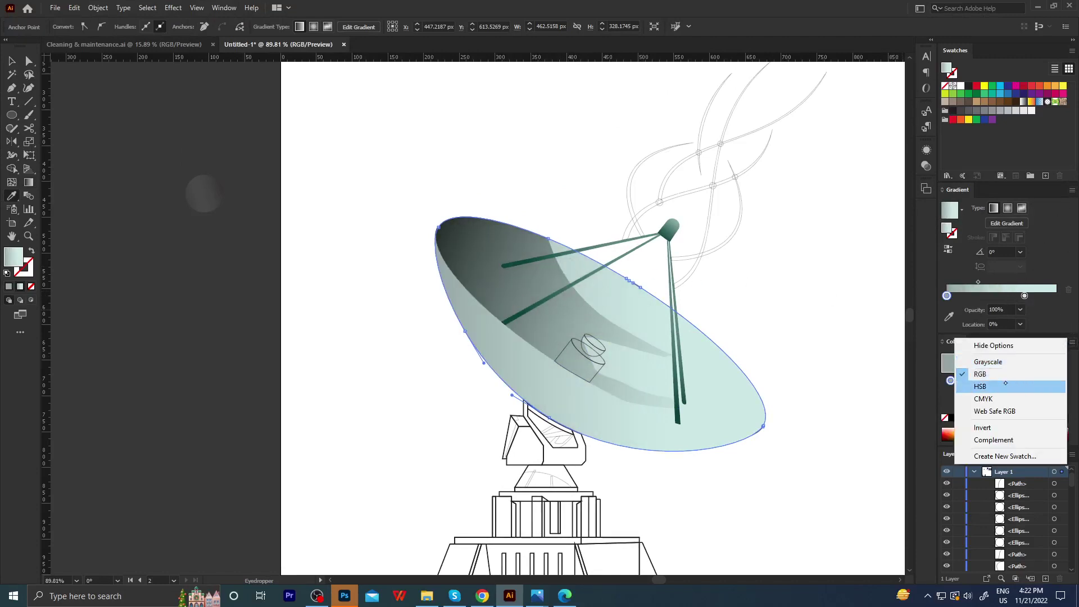
pyautogui.click(980, 385)
pyautogui.click(993, 397)
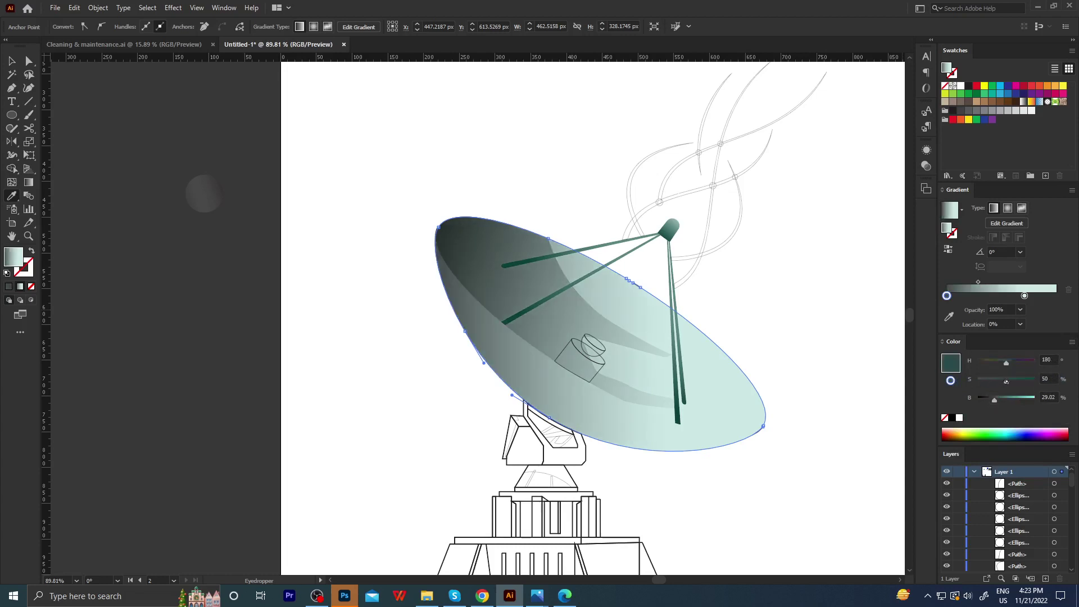
pyautogui.moveTo(992, 399); pyautogui.dragTo(984, 398)
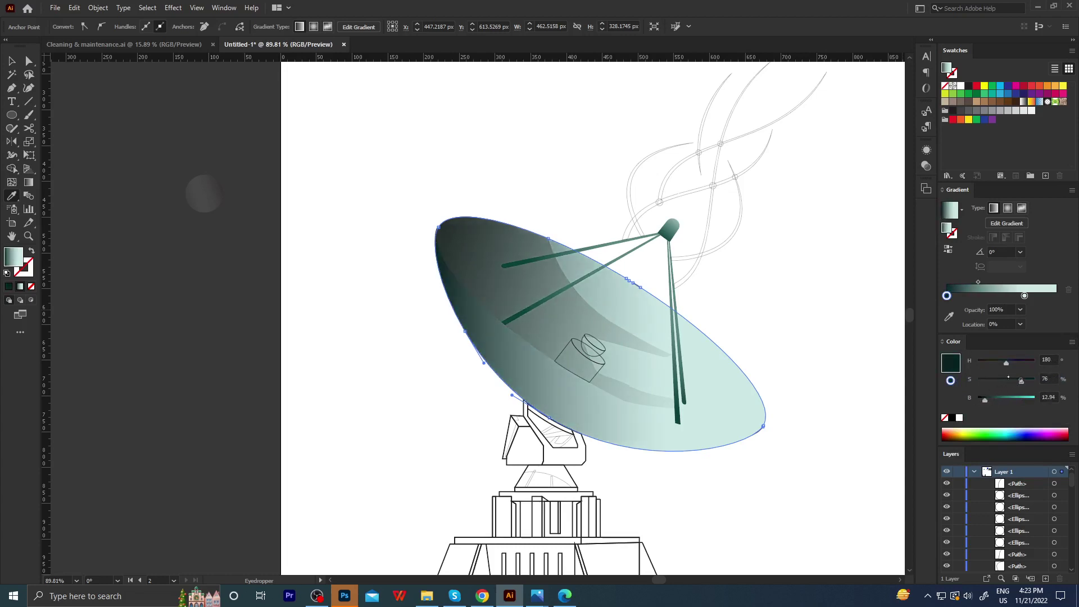
# Paste a copy of the dish ellipse in front and place it slightly offset.
pyautogui.hotkey('ctrl', 'c')
pyautogui.hotkey('ctrl', 'f')
pyautogui.moveTo(641, 407)
pyautogui.mouseDown()
pyautogui.moveTo(618, 451)
pyautogui.moveTo(642, 407)
pyautogui.mouseUp()
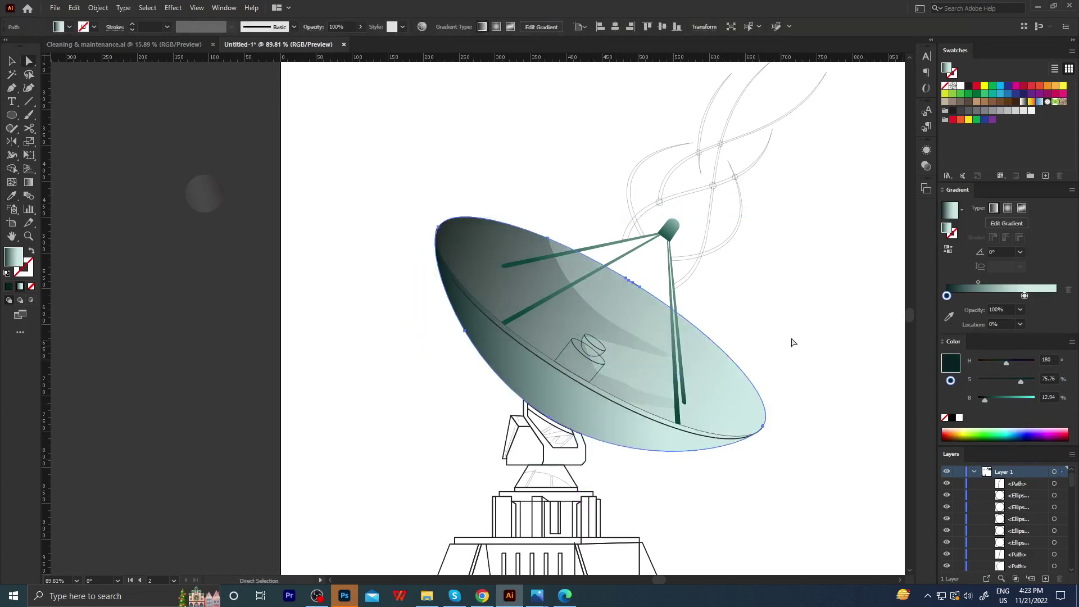
# Try moving the bowl gradient's left stop to about 16%, then return it to 0%.
pyautogui.press('g')
pyautogui.click(434, 334)
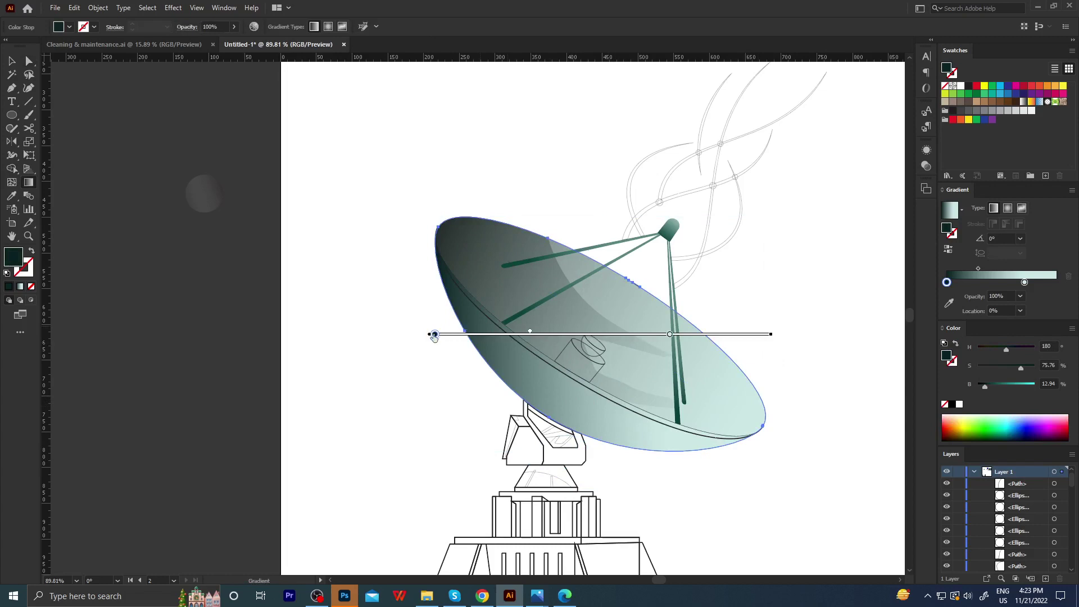
pyautogui.moveTo(434, 334); pyautogui.dragTo(488, 334)
pyautogui.keyDown('ctrl'); pyautogui.click(416, 330); pyautogui.keyUp('ctrl')
pyautogui.press('z')
pyautogui.keyDown('alt'); pyautogui.click(400, 313); pyautogui.keyUp('alt')
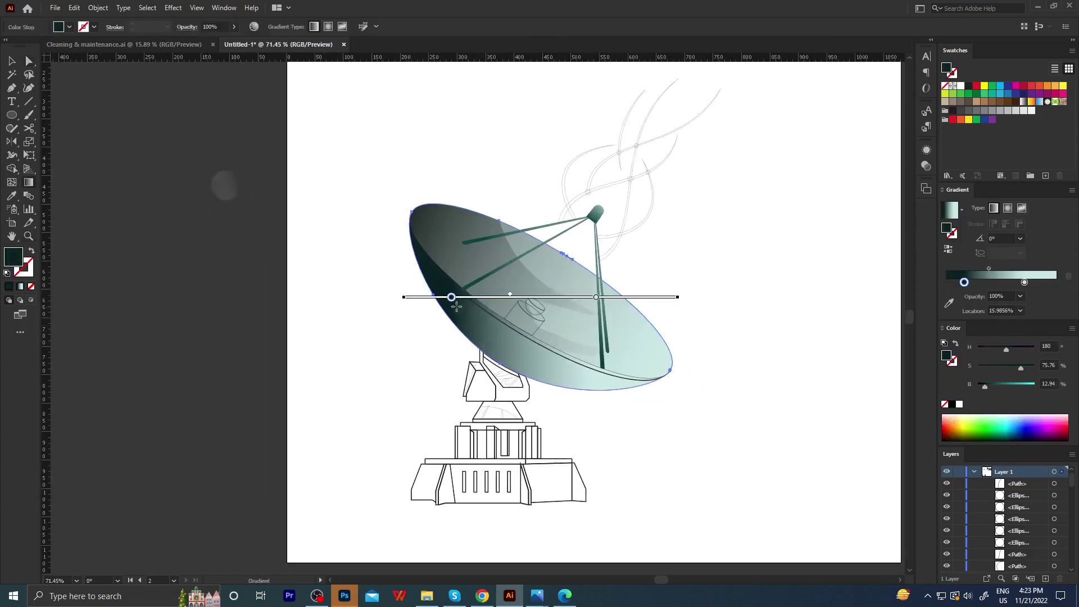
pyautogui.moveTo(451, 296); pyautogui.dragTo(417, 297)
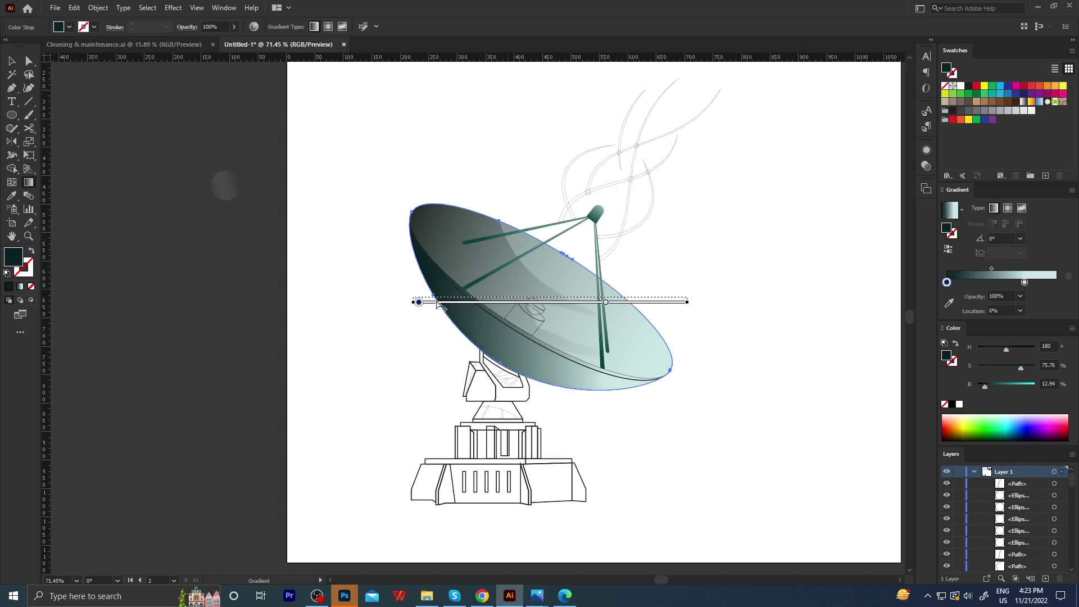
pyautogui.press('a')
pyautogui.click(437, 395)
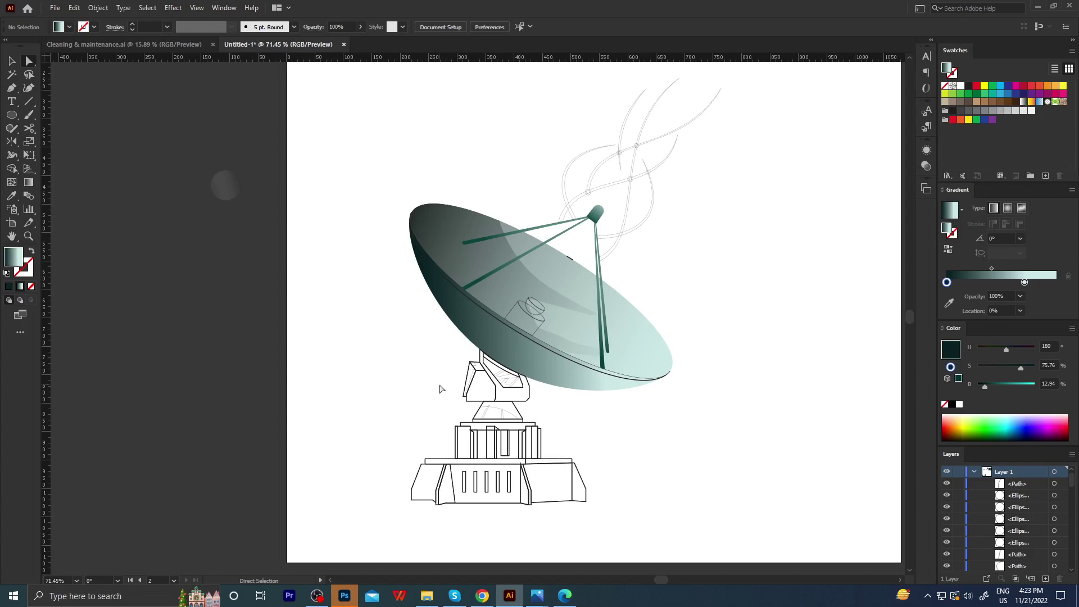
# Test lightening the 71% right stop to HSB brightness 96.86, then undo it.
pyautogui.click(648, 342)
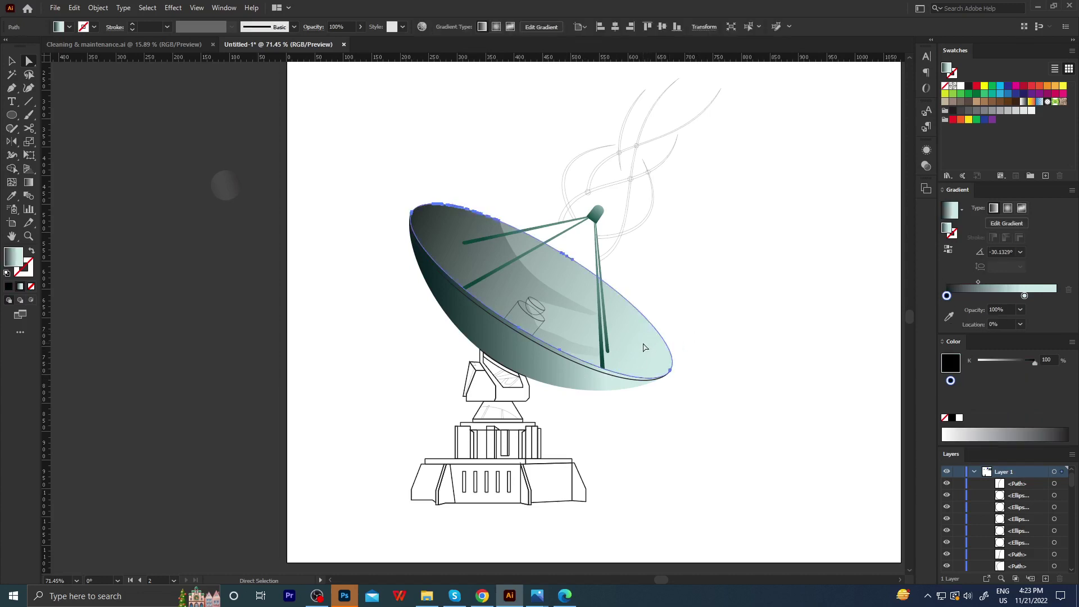
pyautogui.press('g')
pyautogui.click(657, 358)
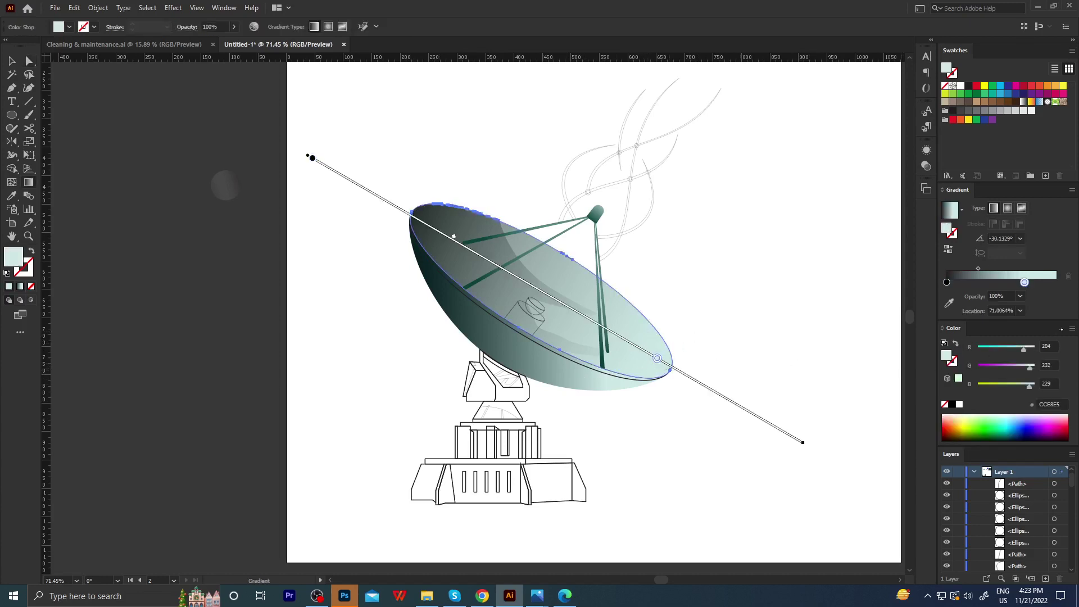
pyautogui.click(1071, 329)
pyautogui.click(928, 364)
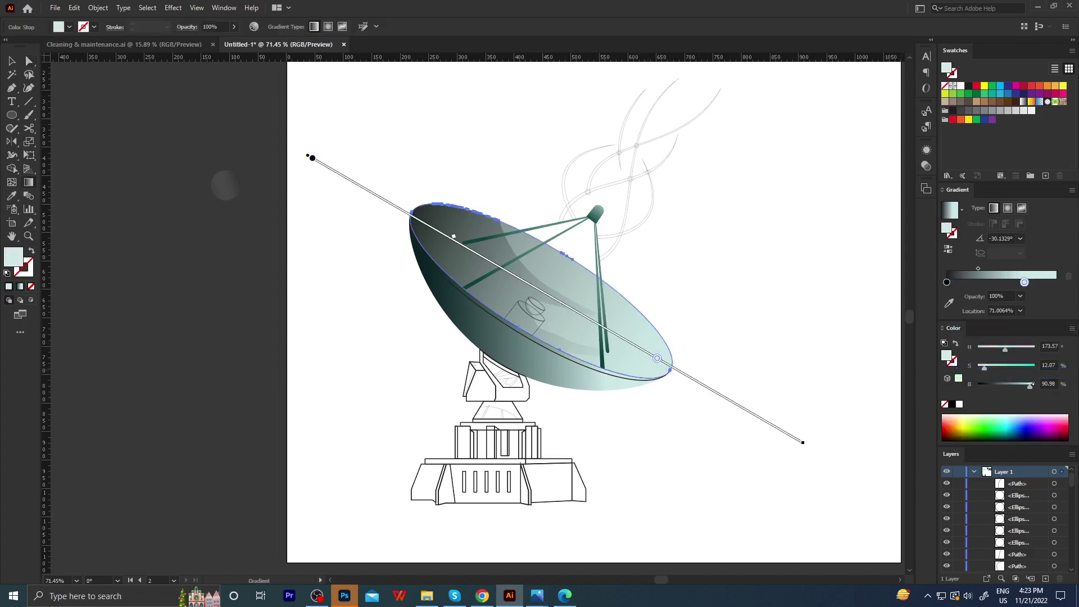
pyautogui.moveTo(1032, 384); pyautogui.dragTo(1034, 384)
pyautogui.press('a')
pyautogui.click(835, 337)
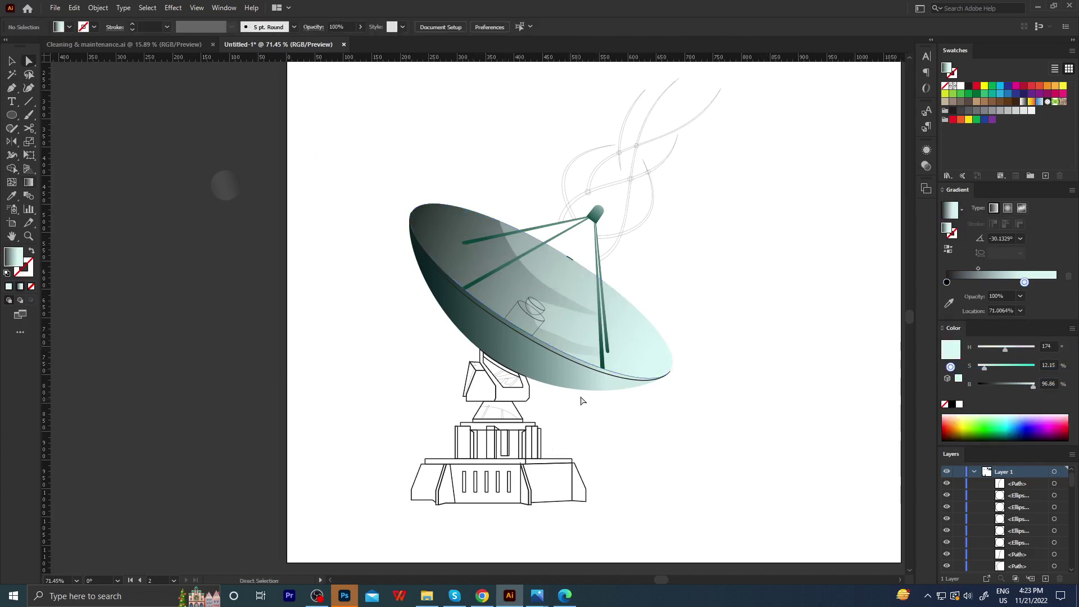
pyautogui.hotkey('ctrl', 'z')
pyautogui.click(719, 400)
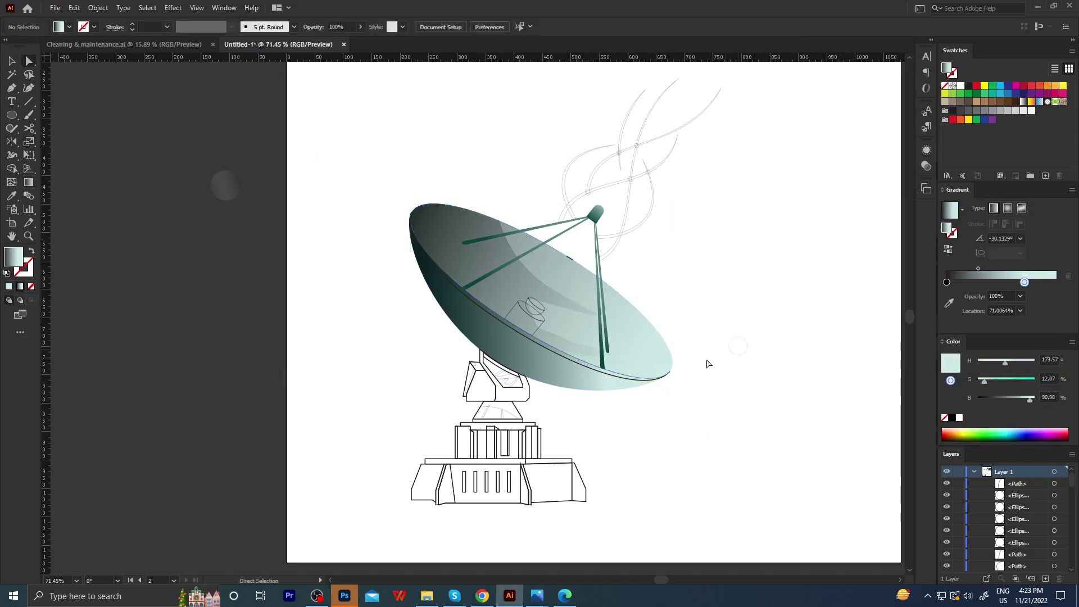
# Redraw the outer bowl's gradient from lower right to upper left at about 150°.
pyautogui.click(534, 363)
pyautogui.press('g')
pyautogui.moveTo(667, 399); pyautogui.dragTo(302, 191)
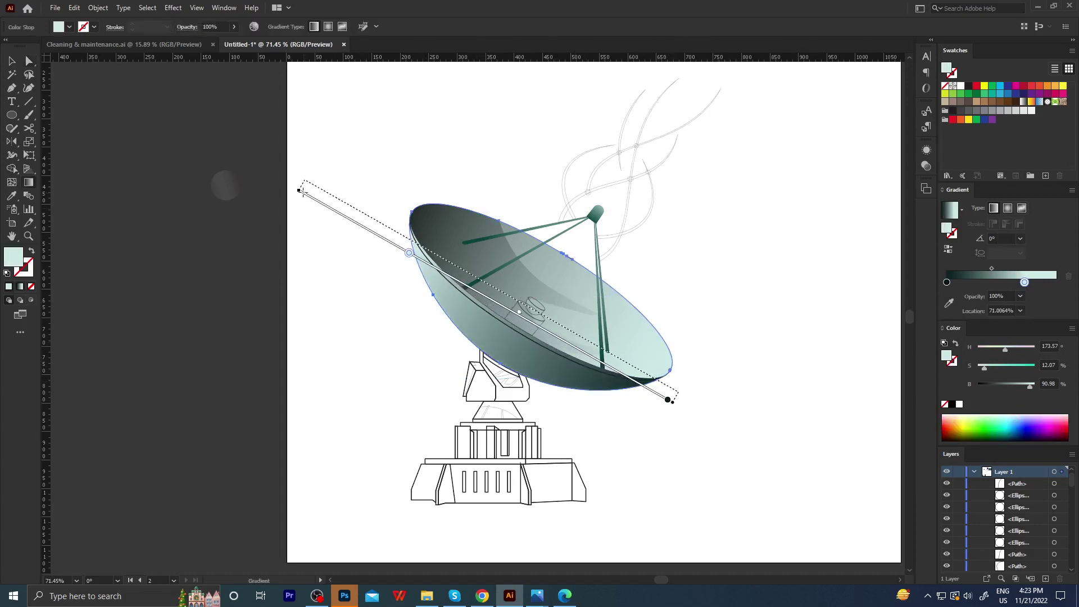
pyautogui.press('a')
pyautogui.scroll(-2, 417, 356)
pyautogui.scroll(2, 418, 356)
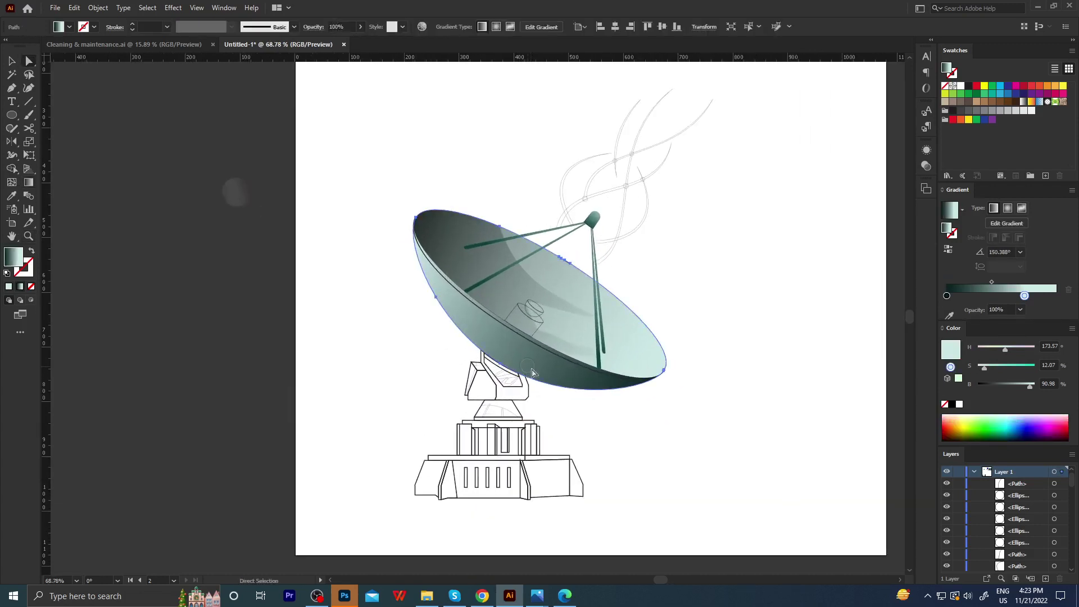
pyautogui.press('g')
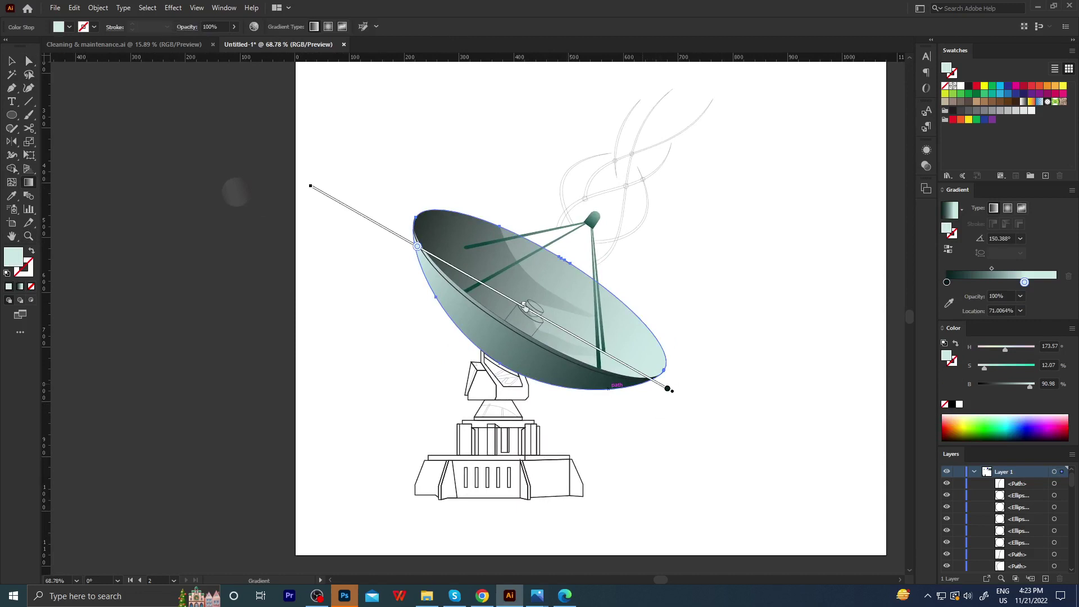
pyautogui.press('a')
pyautogui.click(621, 236)
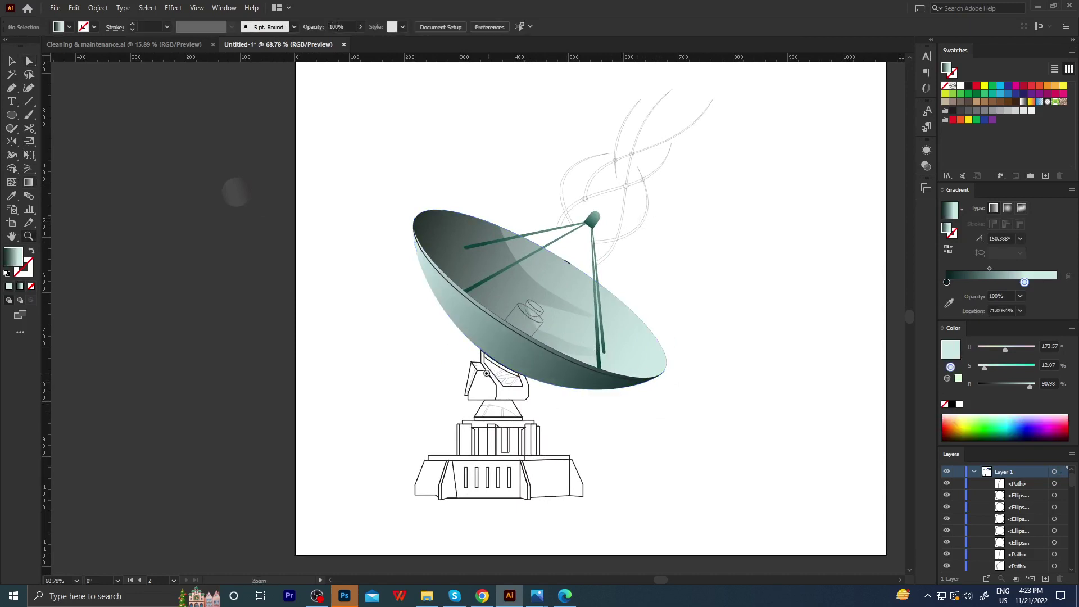
pyautogui.click(460, 341)
pyautogui.click(461, 341)
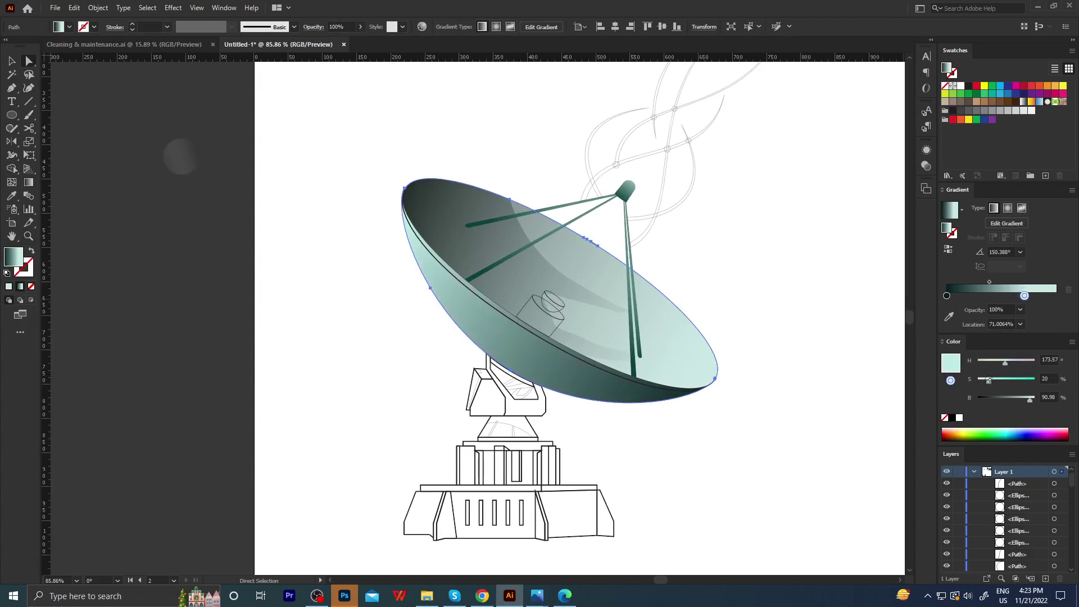
# Make a final Color slider tweak to the dish and zoom in on the feed horn.
pyautogui.moveTo(1027, 398); pyautogui.dragTo(1023, 398)
pyautogui.hotkey('ctrl', 'shift', 'a')
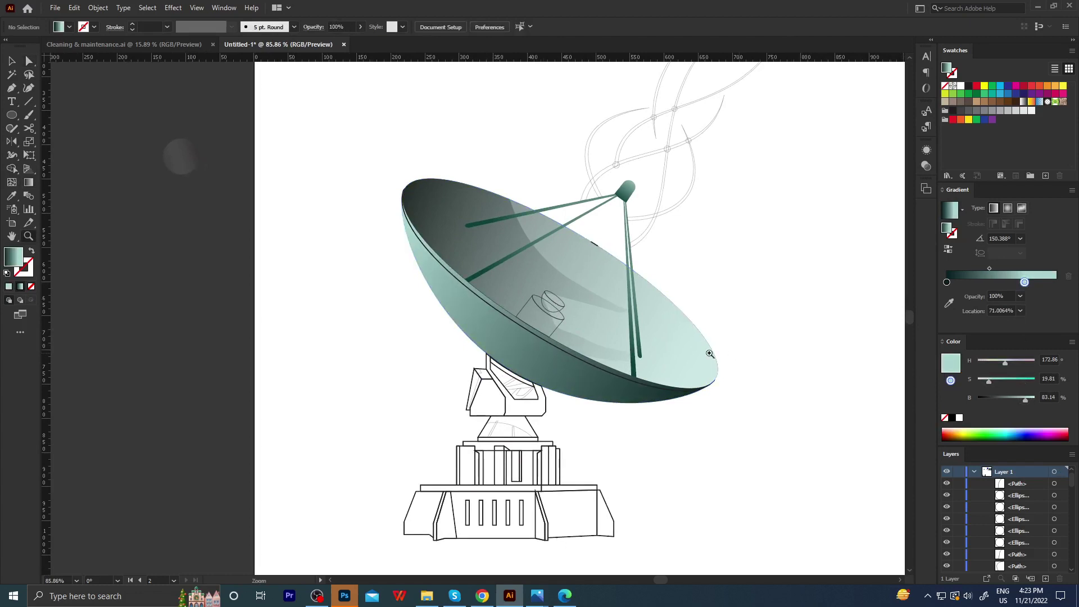
pyautogui.press('z')
pyautogui.moveTo(618, 360); pyautogui.dragTo(604, 359)
pyautogui.moveTo(587, 225); pyautogui.dragTo(624, 226)
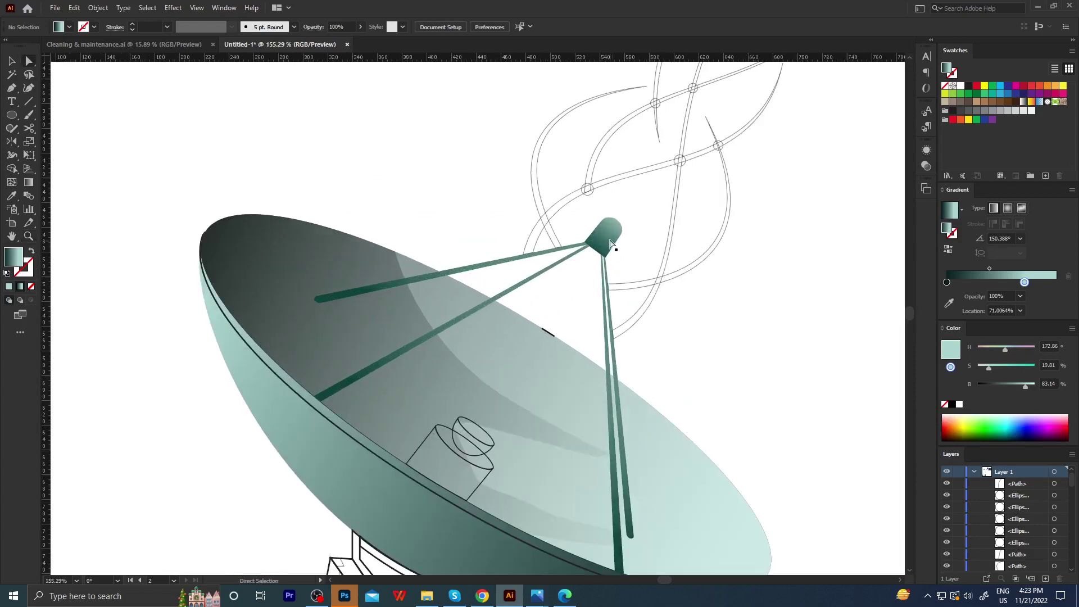
# Darken the feed horn gradient's dark stop by lowering B to about 11.
pyautogui.press('a')
pyautogui.click(604, 230)
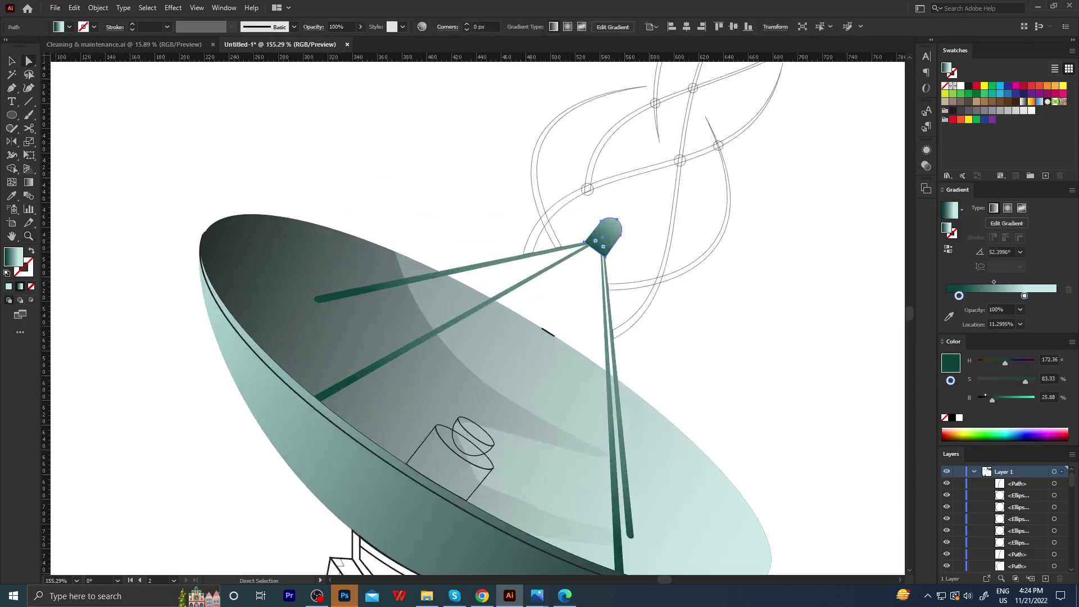
pyautogui.click(984, 398)
pyautogui.hotkey('ctrl', 'shift', 'a')
# Zoom out to review the whole dish, then back in on the feed horn and strands.
pyautogui.press('z')
pyautogui.moveTo(701, 330); pyautogui.dragTo(626, 339)
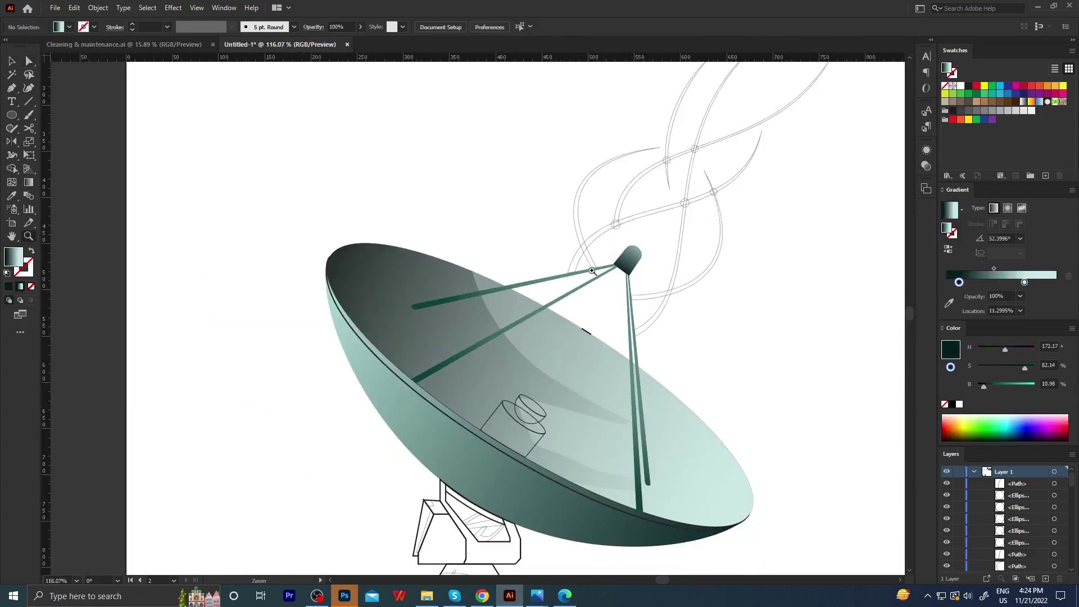
pyautogui.moveTo(592, 271); pyautogui.dragTo(586, 343)
pyautogui.press('a')
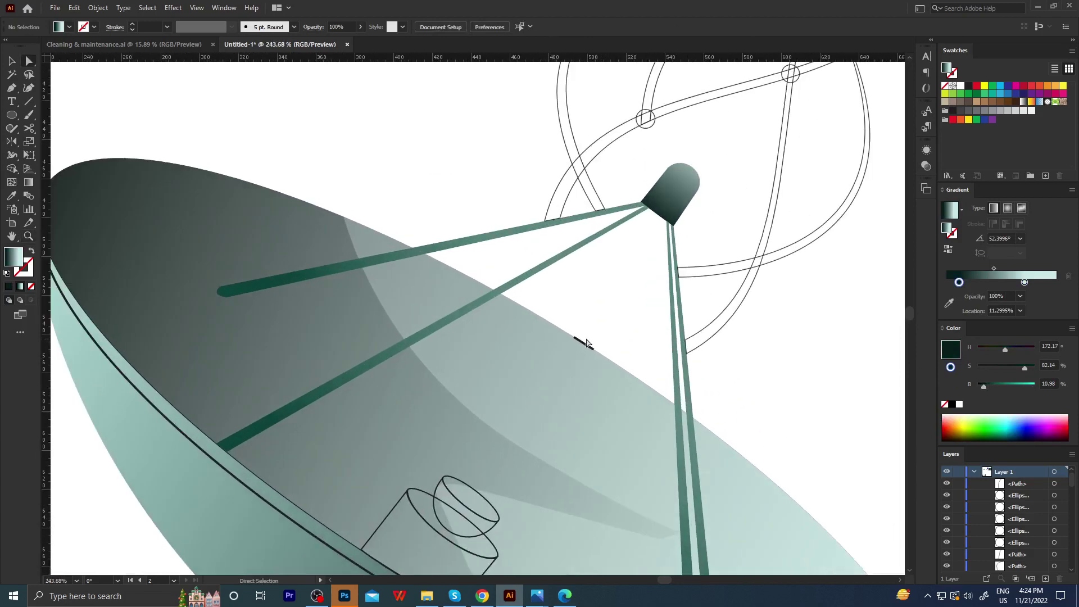
pyautogui.press('z')
pyautogui.moveTo(574, 375)
pyautogui.mouseDown()
pyautogui.moveTo(448, 378)
pyautogui.moveTo(393, 318)
pyautogui.mouseUp()
pyautogui.moveTo(450, 420); pyautogui.dragTo(557, 388)
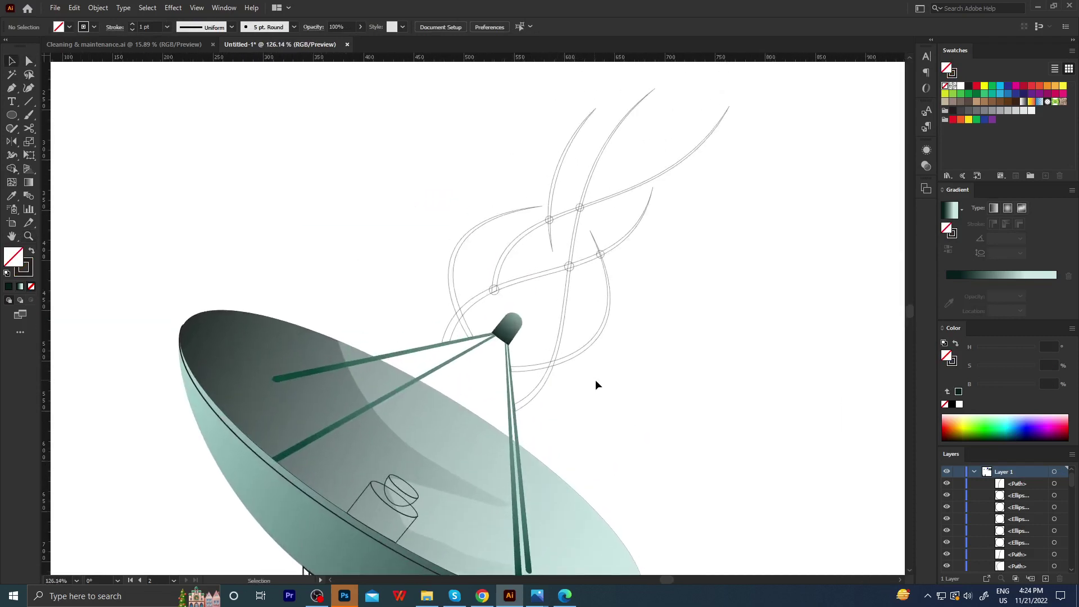
# Select four signal strands and sample the tower rings' lavender onto them.
pyautogui.click(591, 406)
pyautogui.click(564, 322)
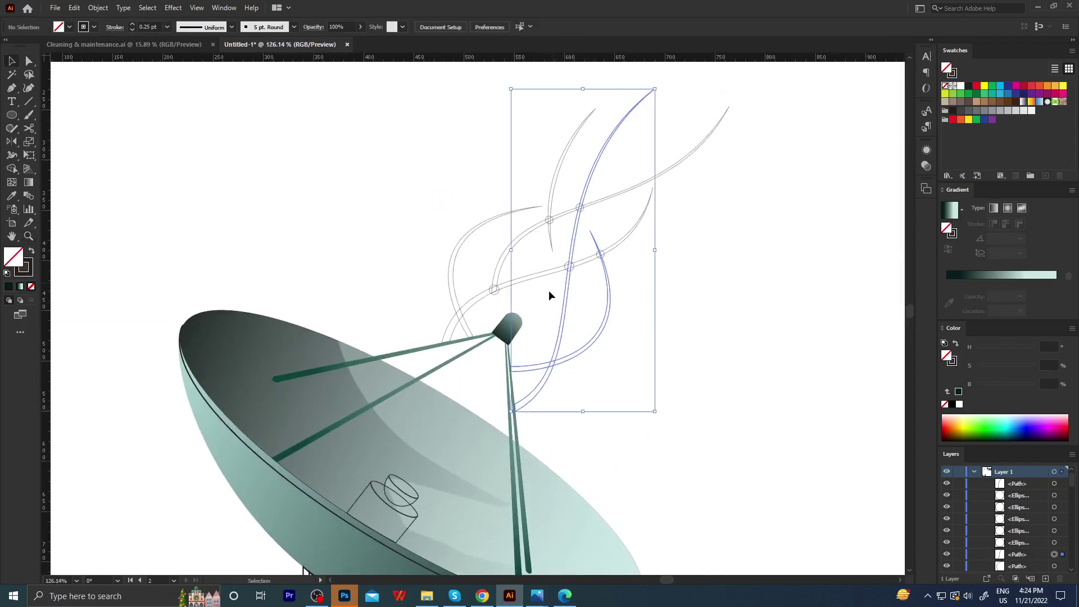
pyautogui.keyDown('shift'); pyautogui.click(520, 255); pyautogui.keyUp('shift')
pyautogui.keyDown('shift'); pyautogui.click(531, 231); pyautogui.keyUp('shift')
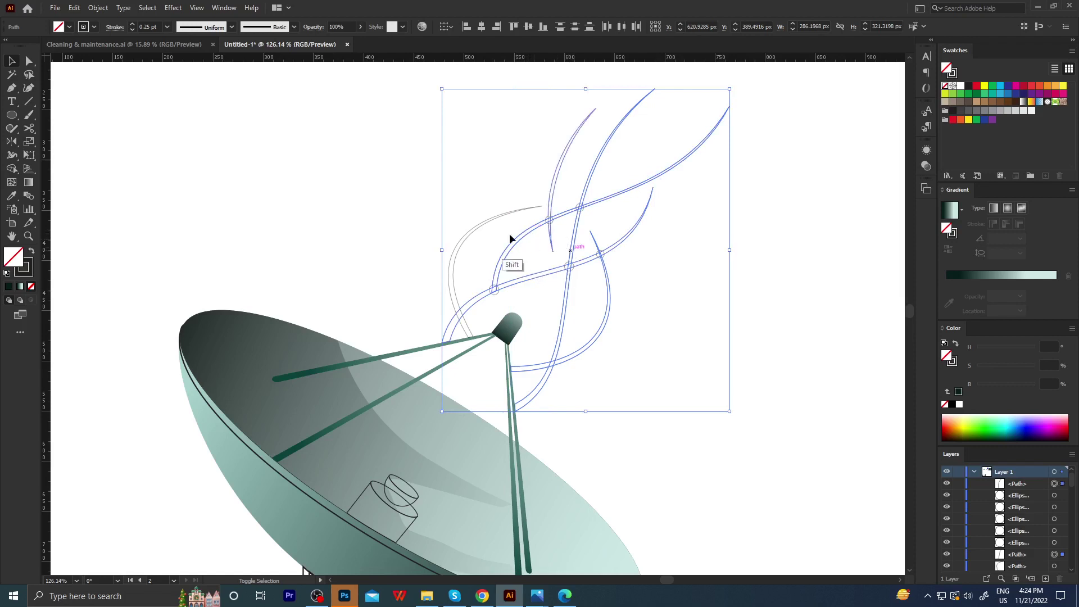
pyautogui.scroll(-3, 507, 243)
pyautogui.scroll(-1, 562, 260)
pyautogui.hscroll(-2, 441, 272)
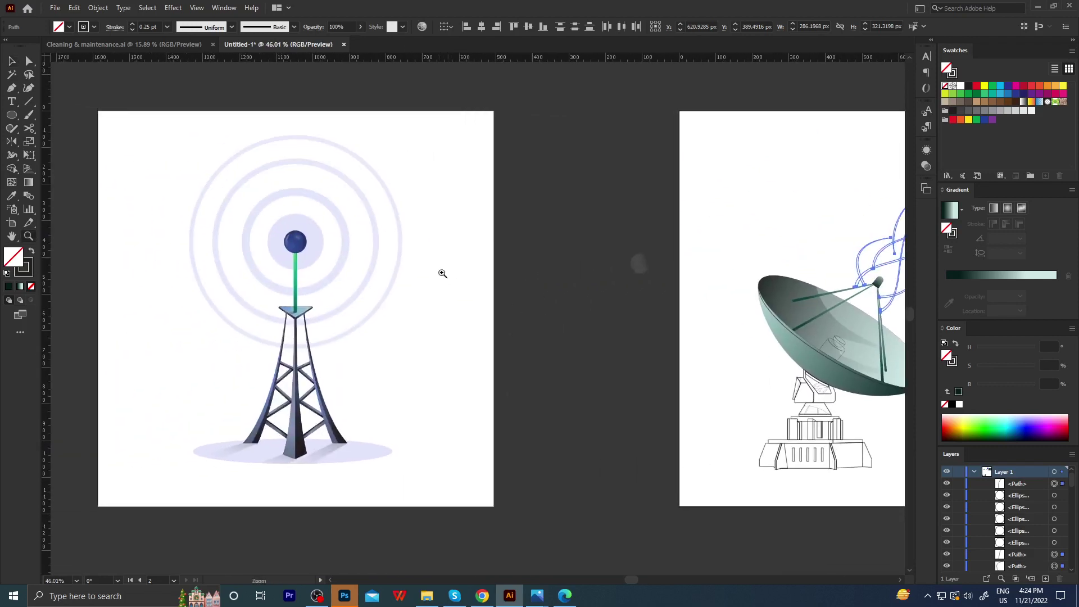
pyautogui.press('i')
pyautogui.click(349, 223)
# Zoom in on the dish artwork with the strands deselected.
pyautogui.hscroll(5, 395, 277)
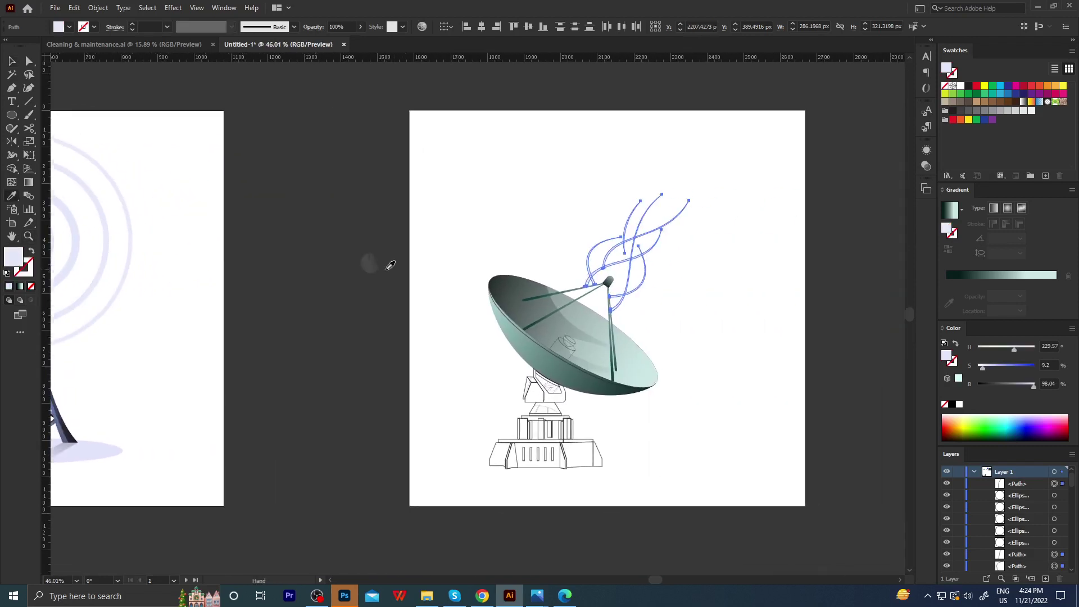
pyautogui.press('z')
pyautogui.click(670, 251)
pyautogui.hotkey('ctrl', 'shift', 'a')
pyautogui.scroll(-1, 638, 290)
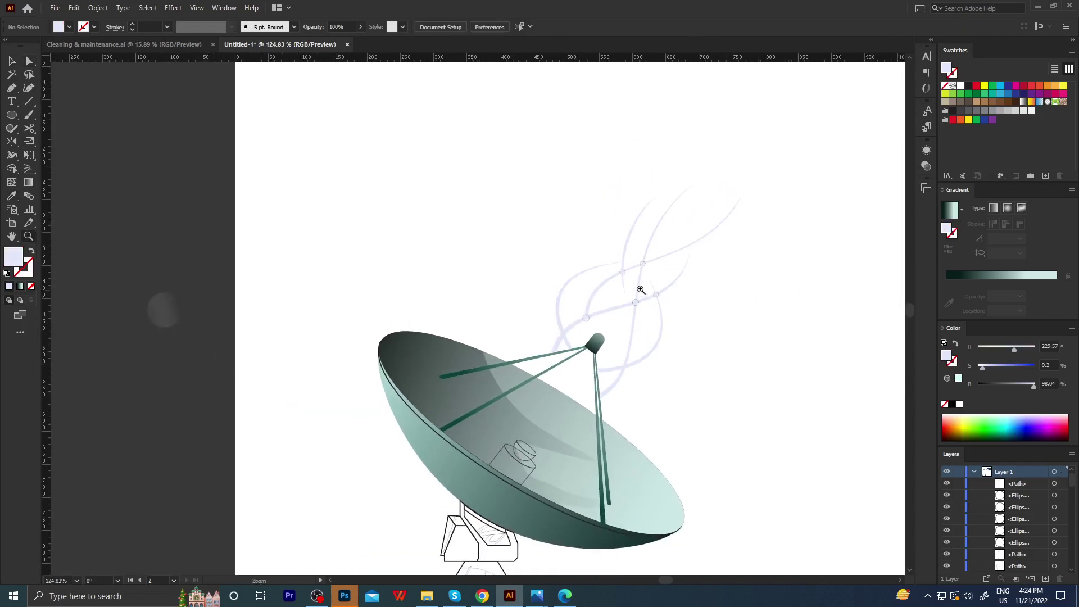
pyautogui.scroll(-1, 613, 317)
pyautogui.scroll(3, 612, 317)
pyautogui.scroll(-2, 604, 310)
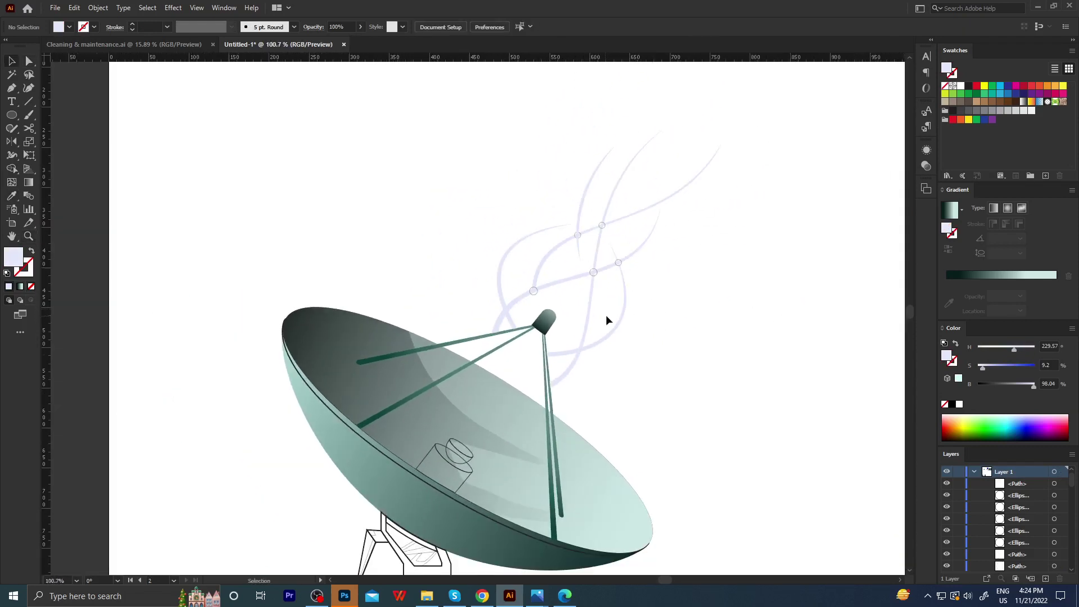
# Recolour the signal strands with the dish's colour using the Eyedropper.
pyautogui.click(606, 320)
pyautogui.press('i')
pyautogui.keyDown('shift'); pyautogui.click(487, 398); pyautogui.keyUp('shift')
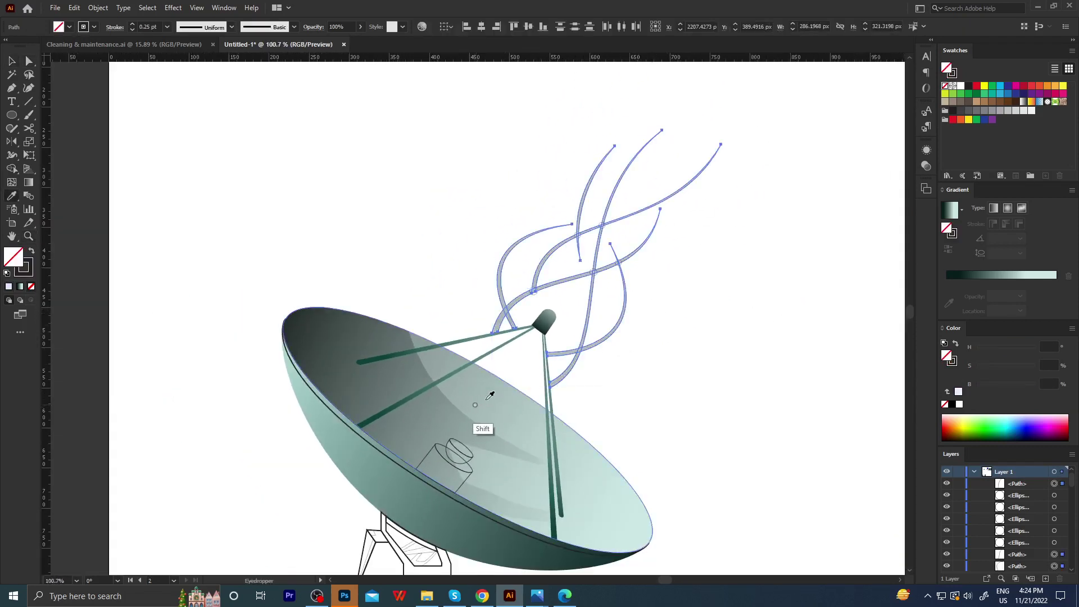
pyautogui.press('a')
pyautogui.click(687, 368)
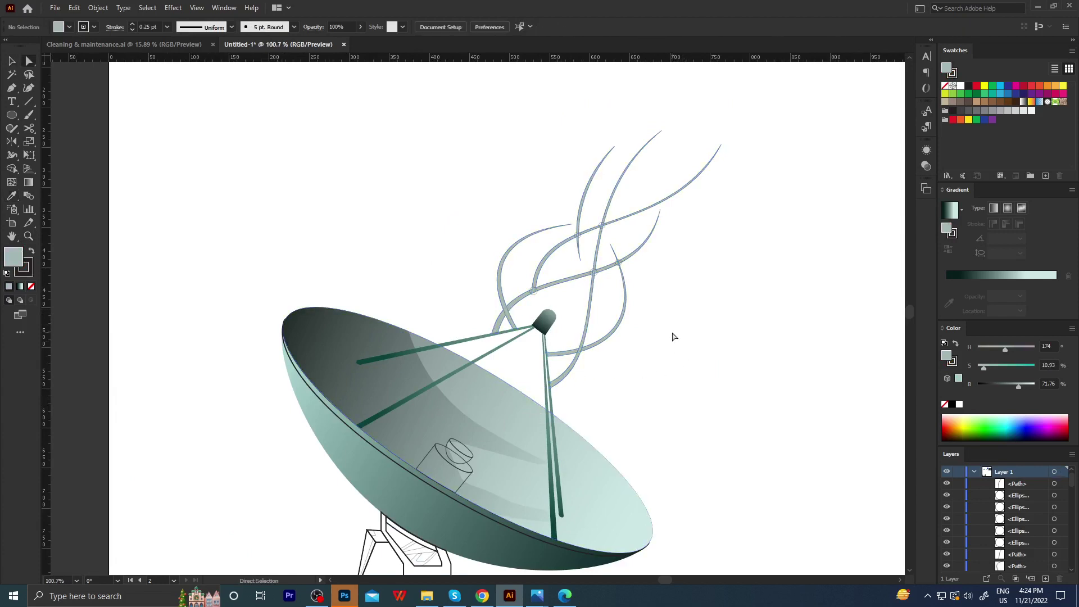
# Move several strands slightly up-left and raise their brightness to a pale mint teal.
pyautogui.scroll(-2, 635, 303)
pyautogui.scroll(3, 650, 342)
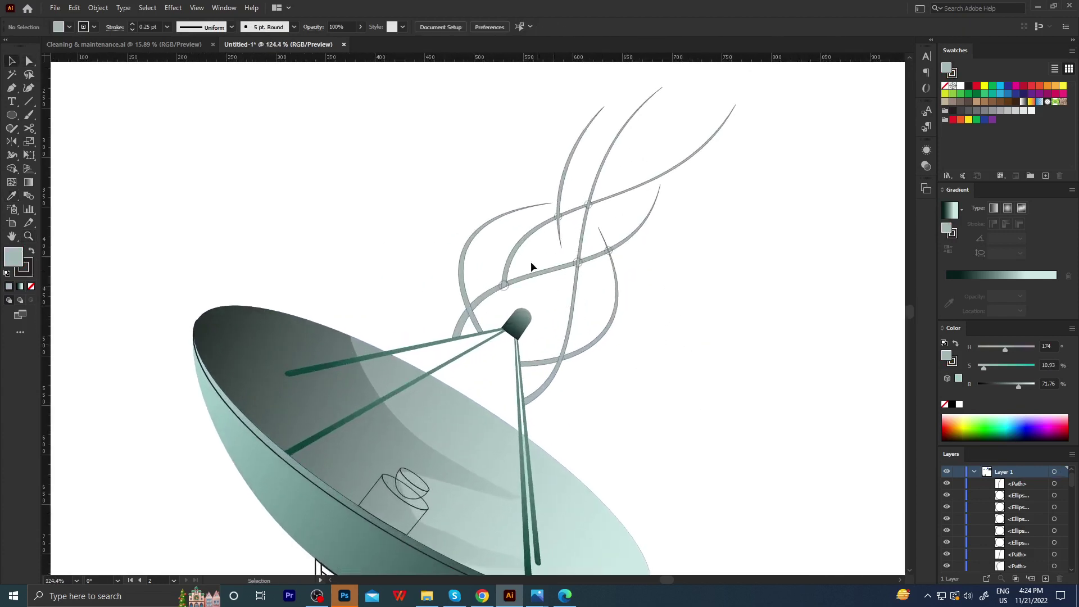
pyautogui.moveTo(487, 204); pyautogui.dragTo(532, 248)
pyautogui.keyDown('shift'); pyautogui.click(597, 179); pyautogui.keyUp('shift')
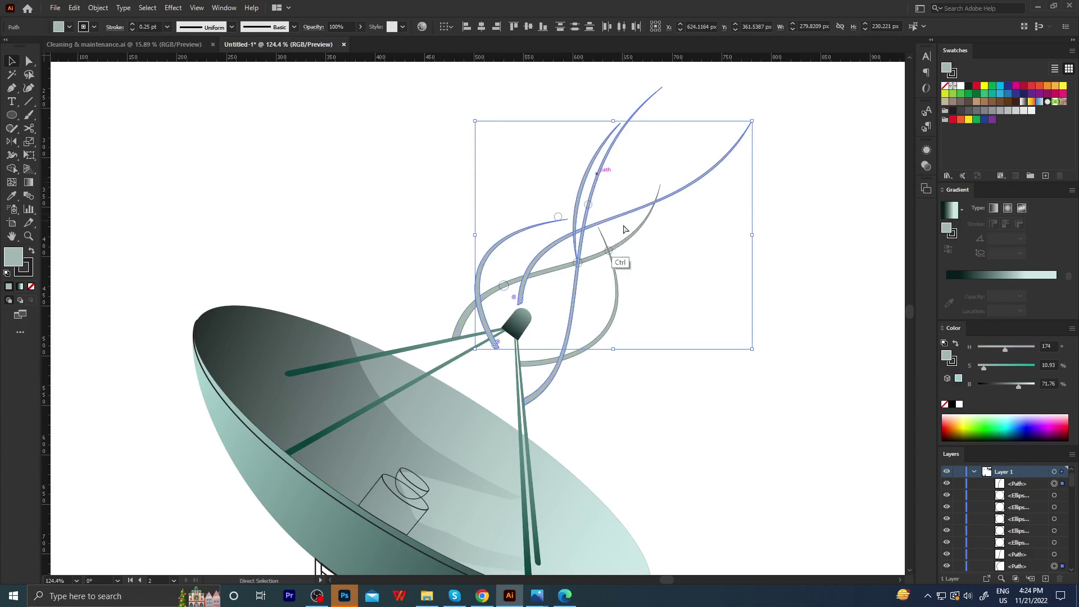
pyautogui.moveTo(573, 288); pyautogui.dragTo(556, 271)
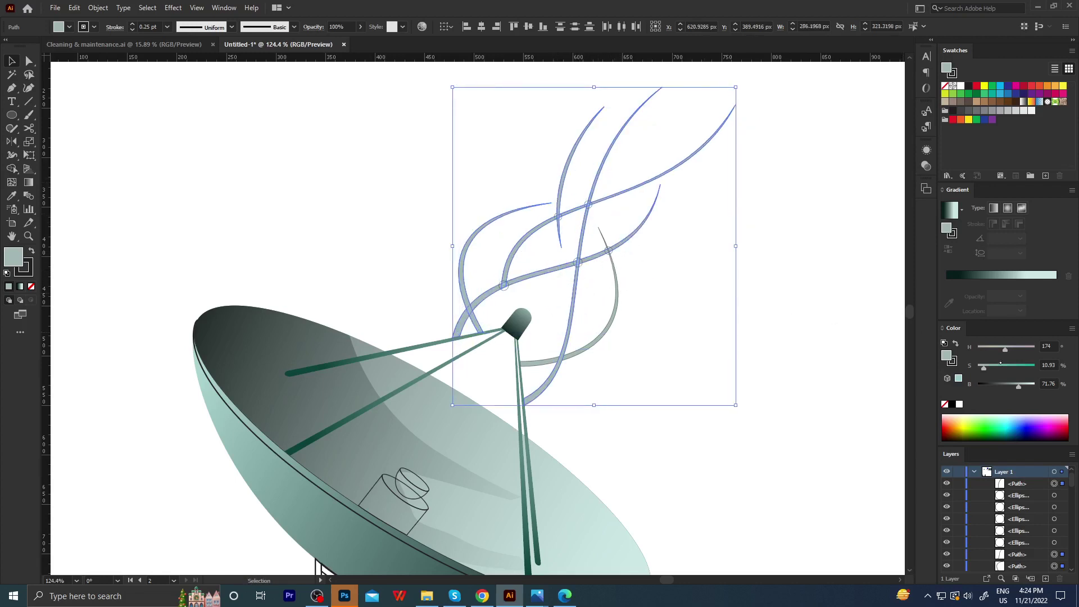
pyautogui.moveTo(1018, 386); pyautogui.dragTo(1027, 385)
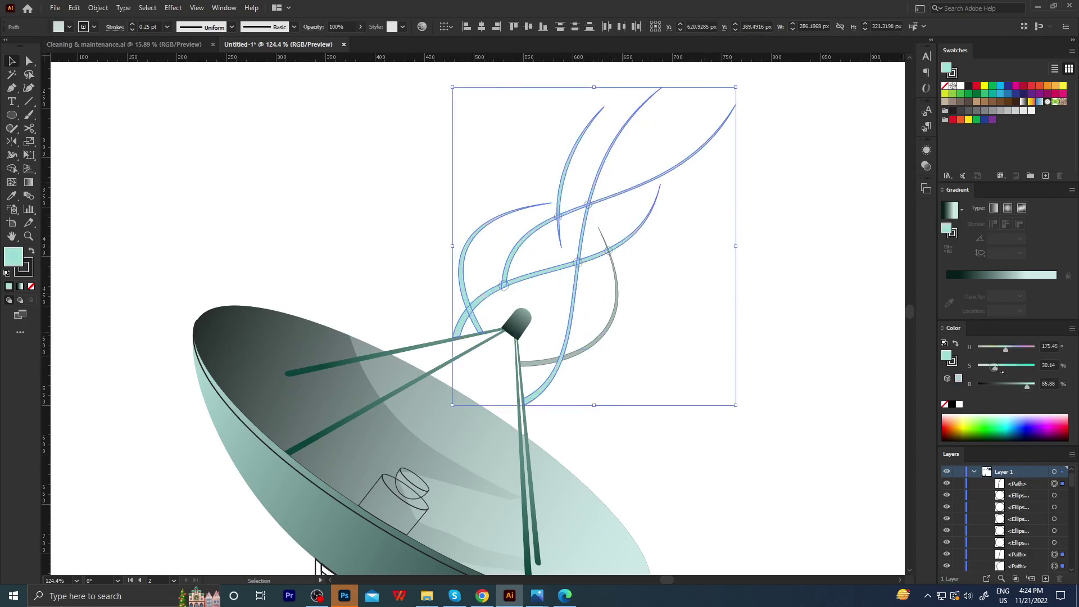
# Give the remaining grey strand the same light mint teal.
pyautogui.click(857, 347)
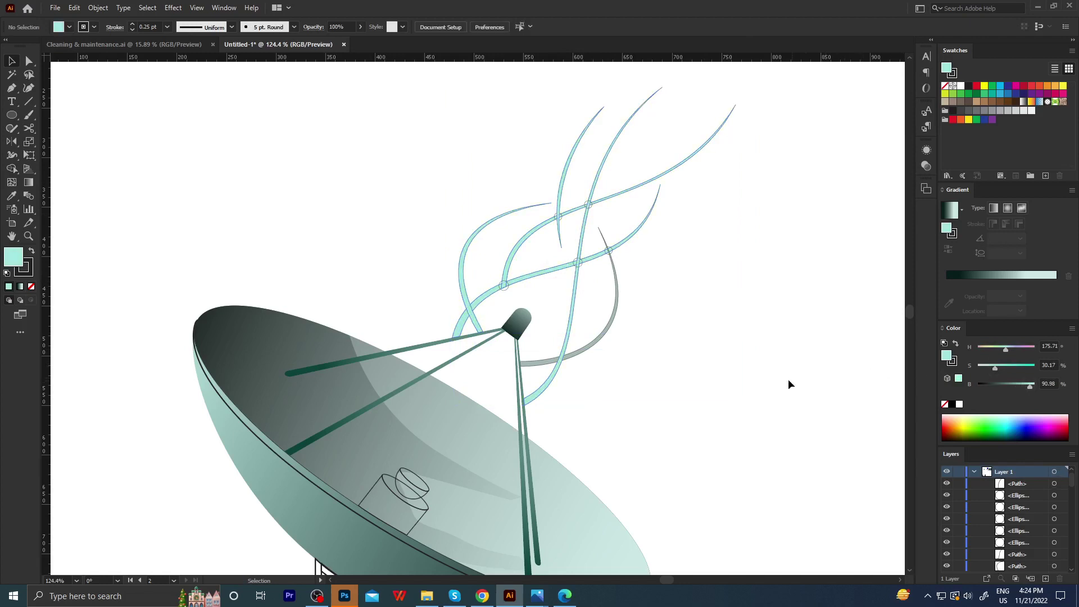
pyautogui.click(601, 338)
pyautogui.click(573, 309)
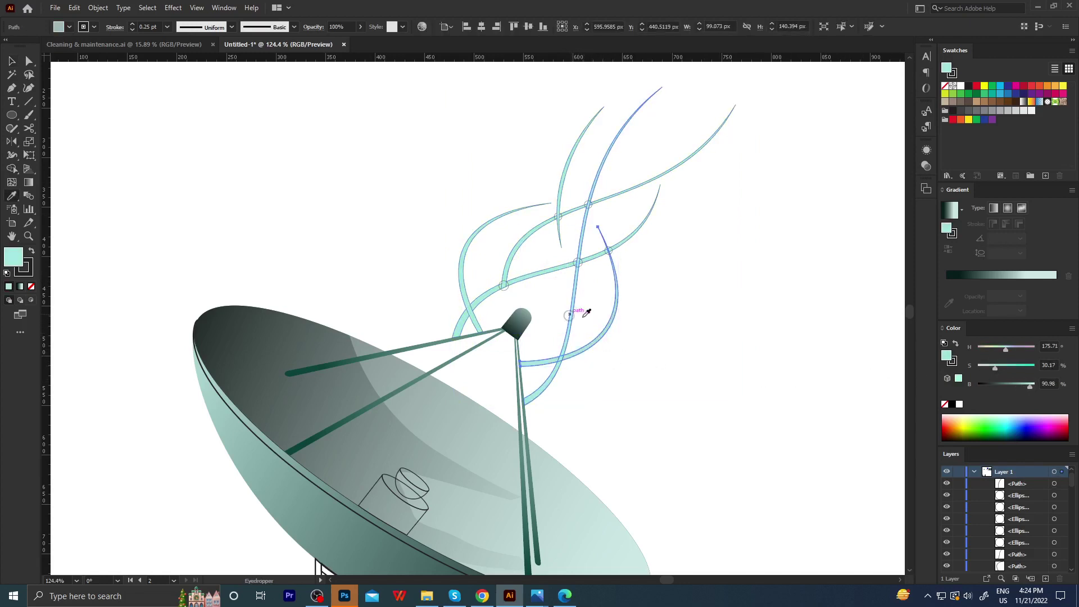
# Direct-select anchor points across several strands, then deselect everything.
pyautogui.press('a')
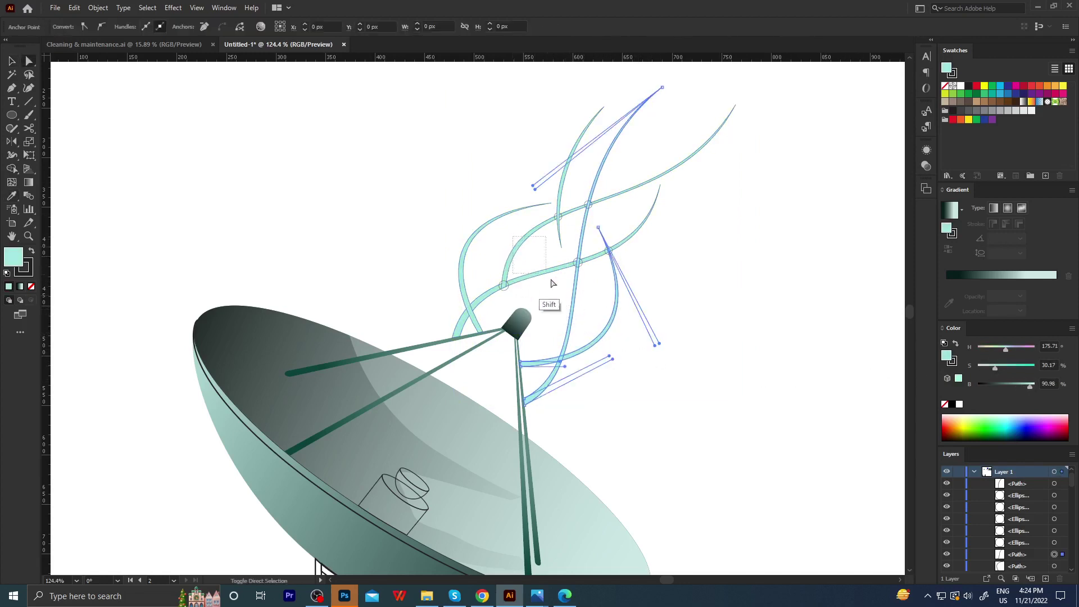
pyautogui.moveTo(552, 283); pyautogui.dragTo(553, 260)
pyautogui.keyDown('shift'); pyautogui.click(527, 224); pyautogui.keyUp('shift')
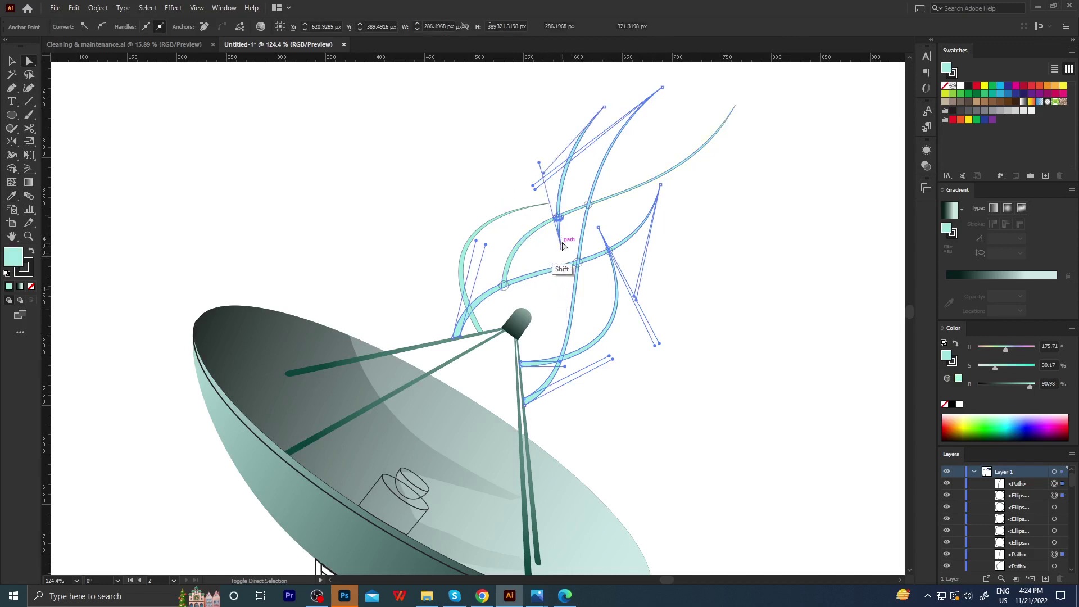
pyautogui.click(565, 224)
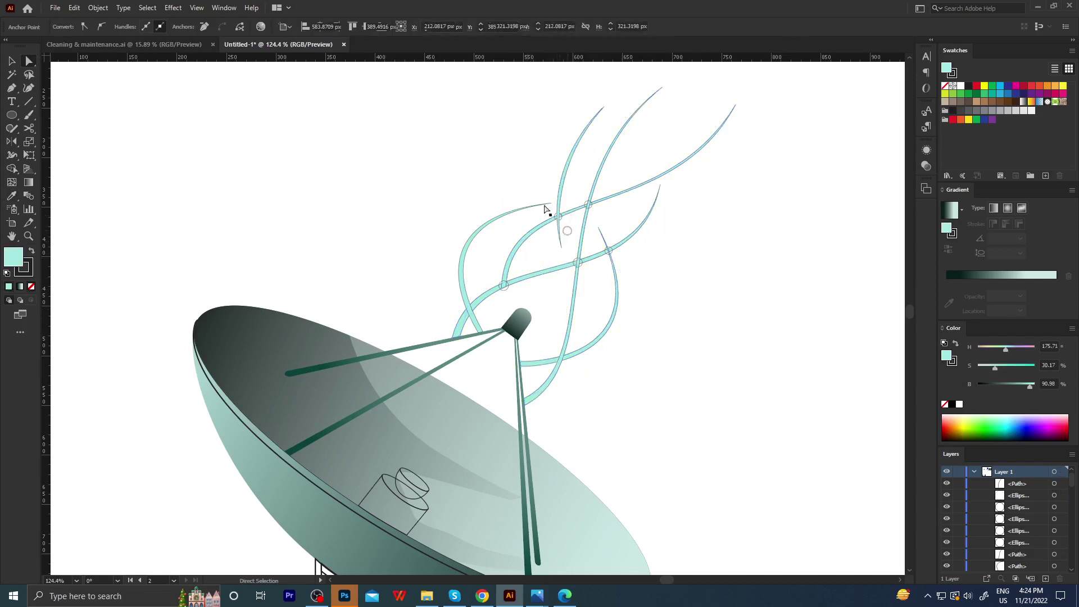
pyautogui.click(551, 203)
pyautogui.keyDown('shift'); pyautogui.click(620, 194); pyautogui.keyUp('shift')
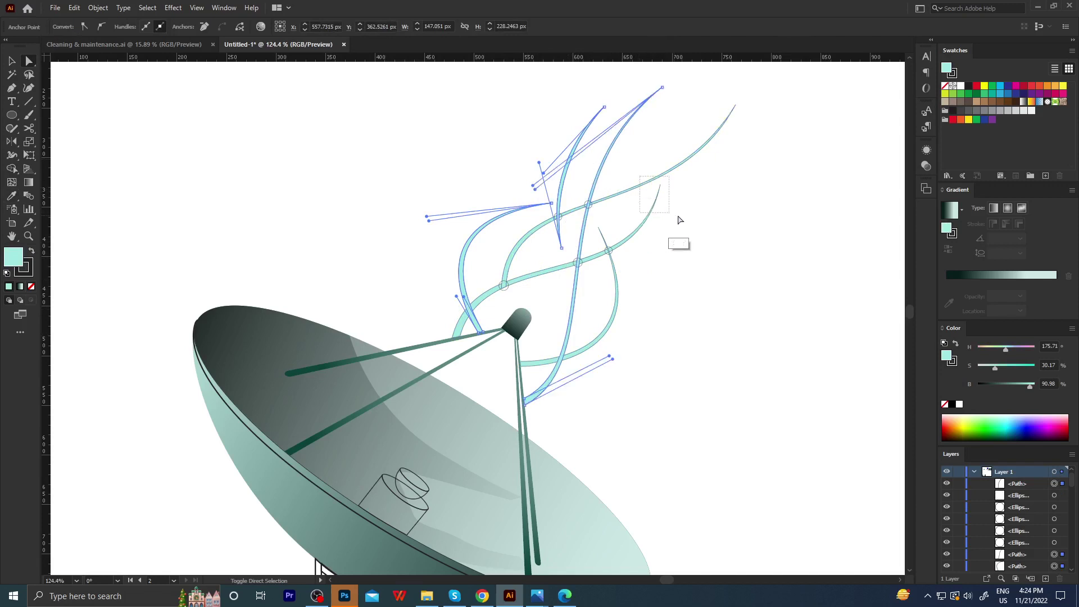
pyautogui.keyDown('shift'); pyautogui.click(614, 300); pyautogui.keyUp('shift')
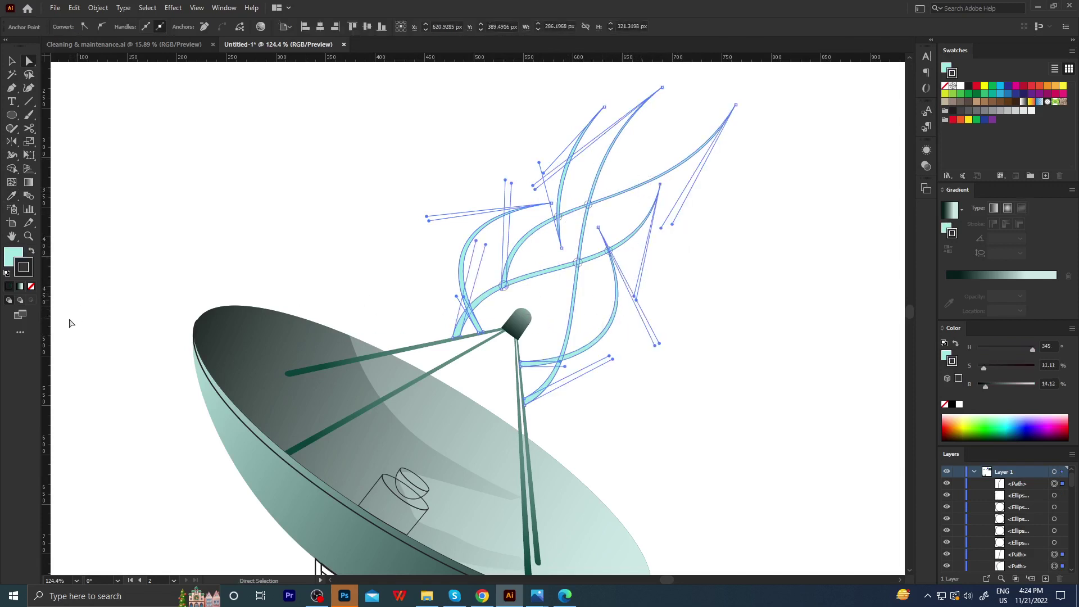
pyautogui.click(198, 240)
# Recolour the lower-right strand light lavender blue, undoing an accidental blue outline.
pyautogui.press('z')
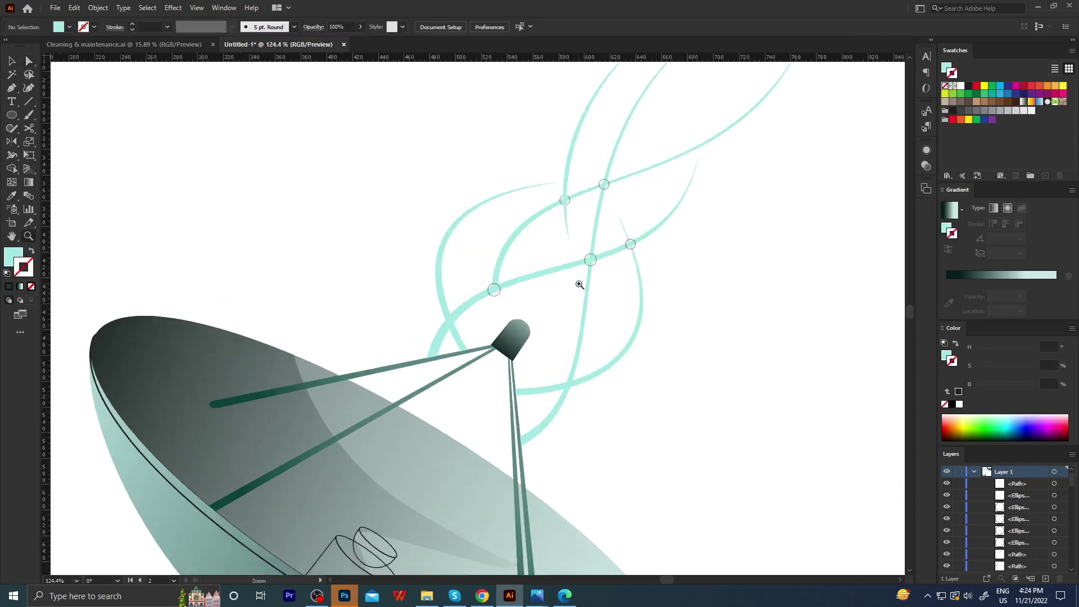
pyautogui.keyDown('alt'); pyautogui.click(578, 284); pyautogui.keyUp('alt')
pyautogui.click(539, 281)
pyautogui.click(550, 313)
pyautogui.press('v')
pyautogui.click(604, 353)
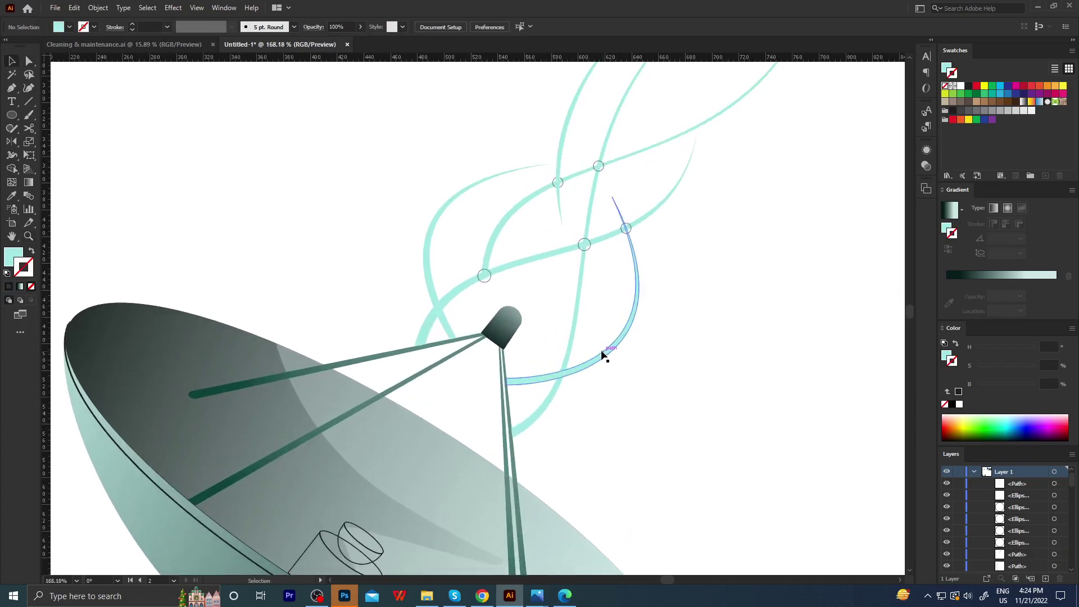
pyautogui.click(1014, 420)
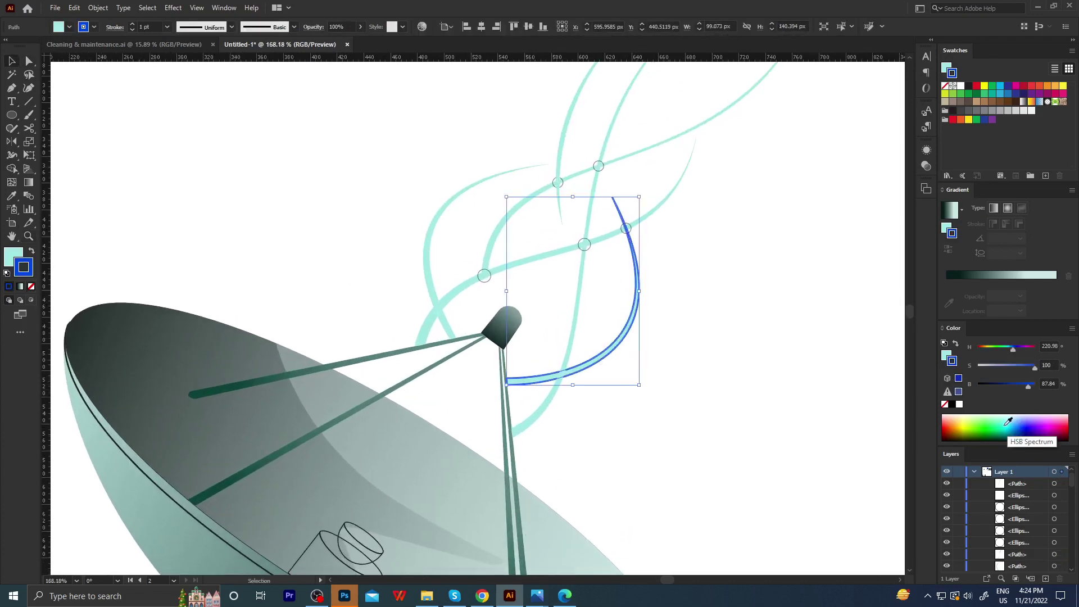
pyautogui.hotkey('ctrl', 'z')
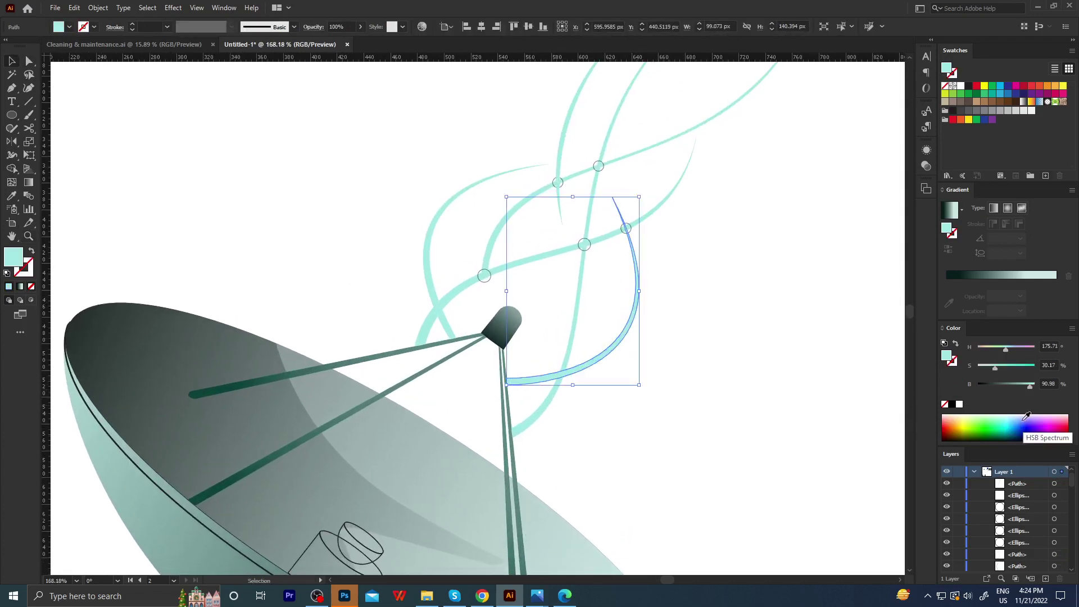
pyautogui.click(1023, 414)
pyautogui.click(755, 375)
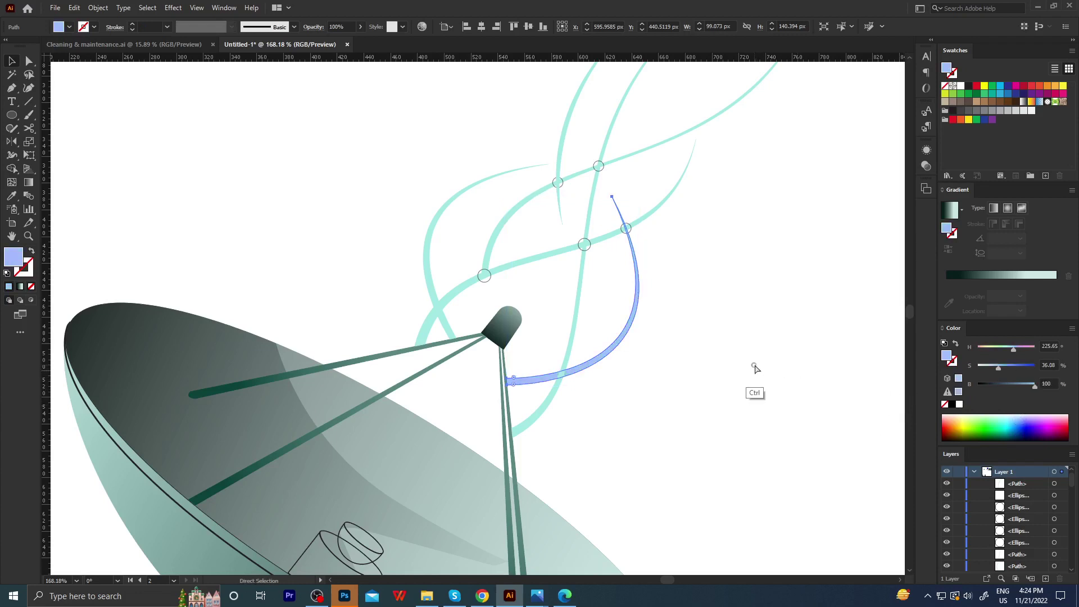
# Lower the lower-right strand's saturation to lighten its blue.
pyautogui.press('z')
pyautogui.moveTo(535, 361)
pyautogui.mouseDown()
pyautogui.moveTo(557, 402)
pyautogui.moveTo(528, 323)
pyautogui.mouseUp()
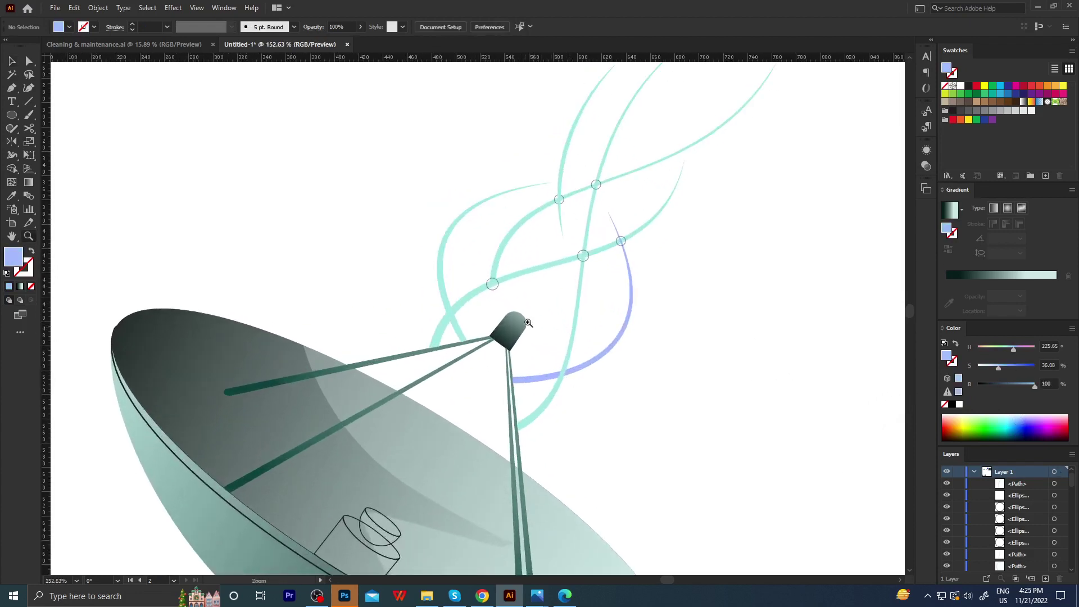
pyautogui.click(502, 250)
pyautogui.press('a')
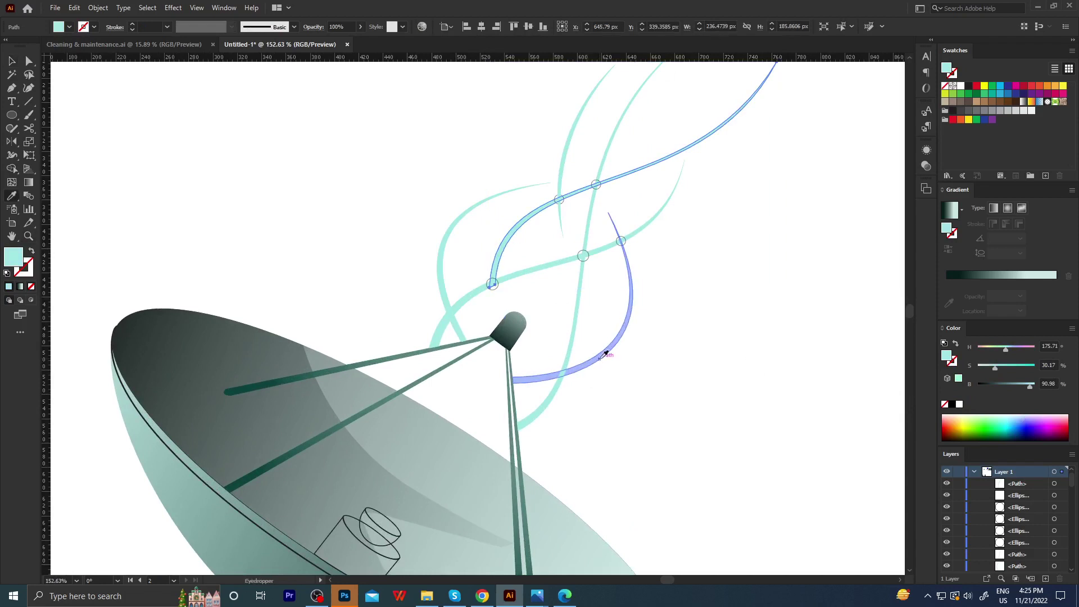
pyautogui.hotkey('ctrl', '0')
pyautogui.moveTo(618, 359); pyautogui.dragTo(651, 374)
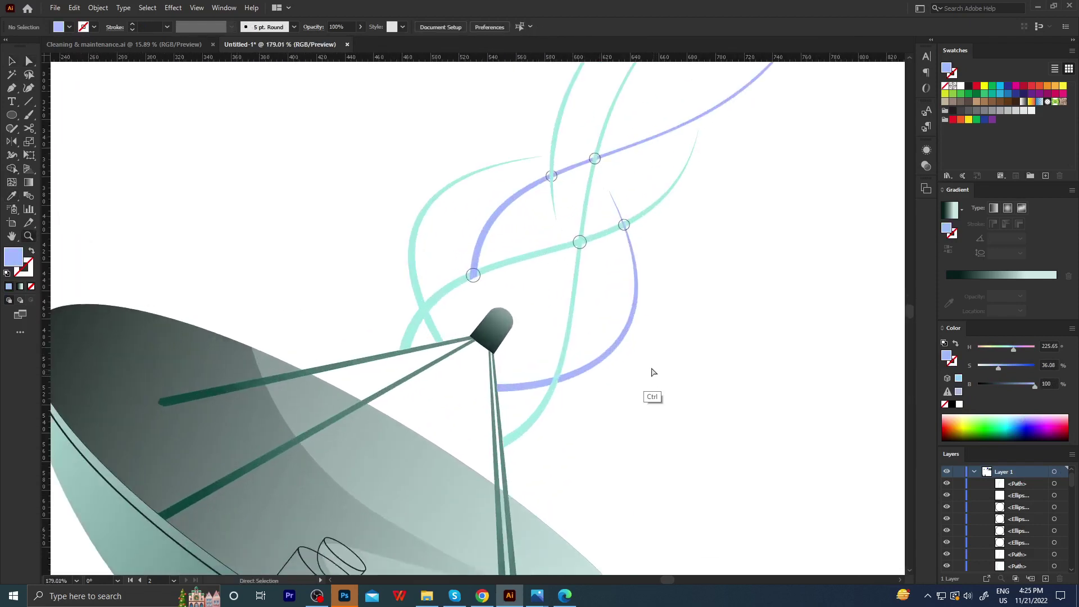
pyautogui.click(618, 361)
pyautogui.hotkey('ctrl', 'z')
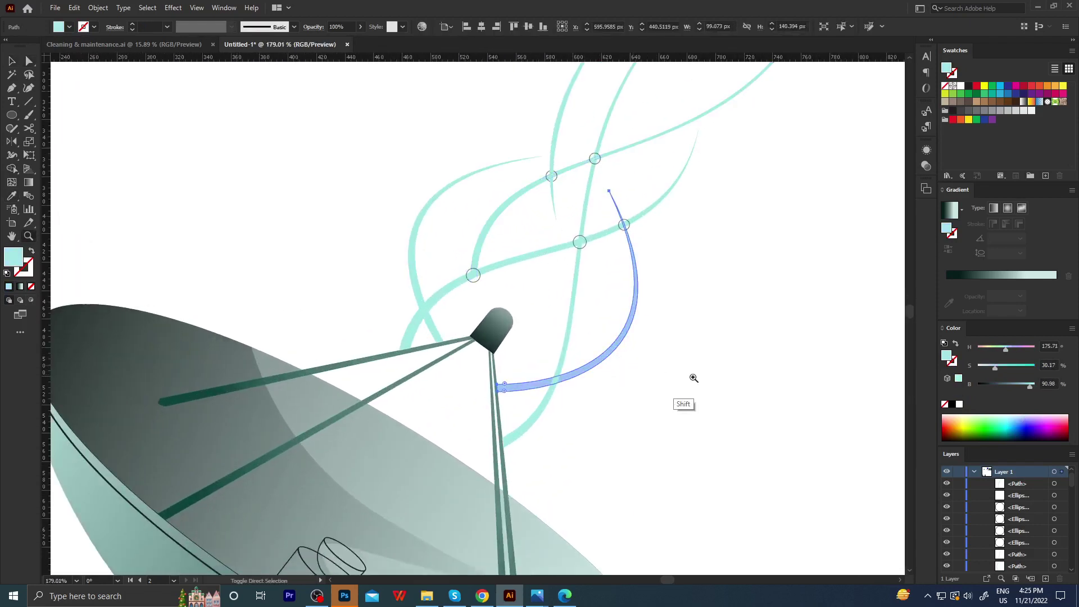
pyautogui.moveTo(997, 368); pyautogui.dragTo(988, 366)
pyautogui.hotkey('ctrl', 'shift', 'a')
# Copy the lavender colour onto the left cyan strand with the Eyedropper.
pyautogui.scroll(-3, 586, 378)
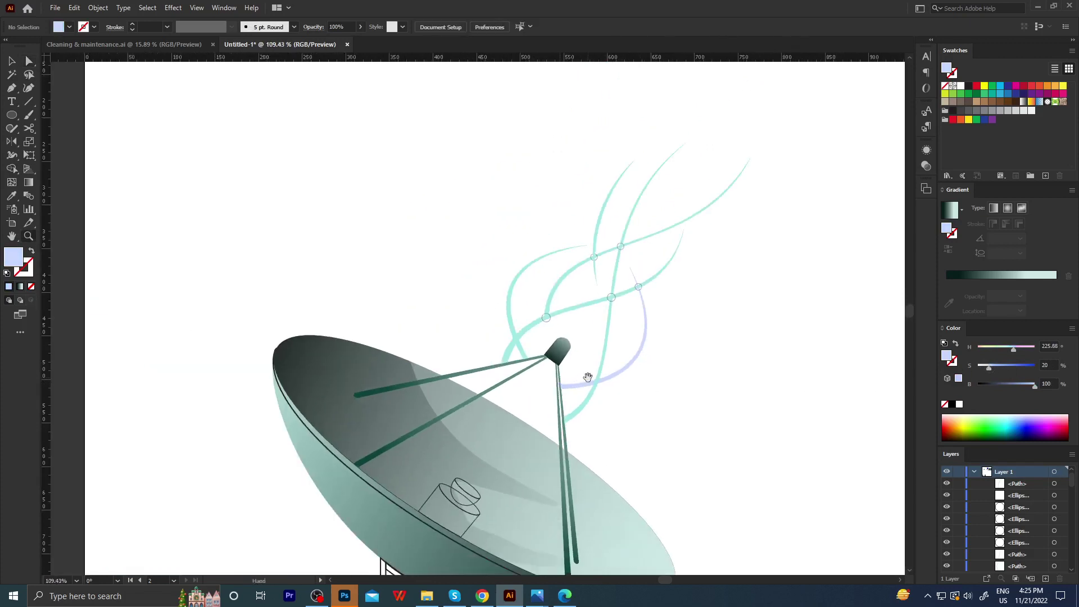
pyautogui.scroll(2, 618, 390)
pyautogui.scroll(2, 618, 390)
pyautogui.click(416, 327)
pyautogui.press('i')
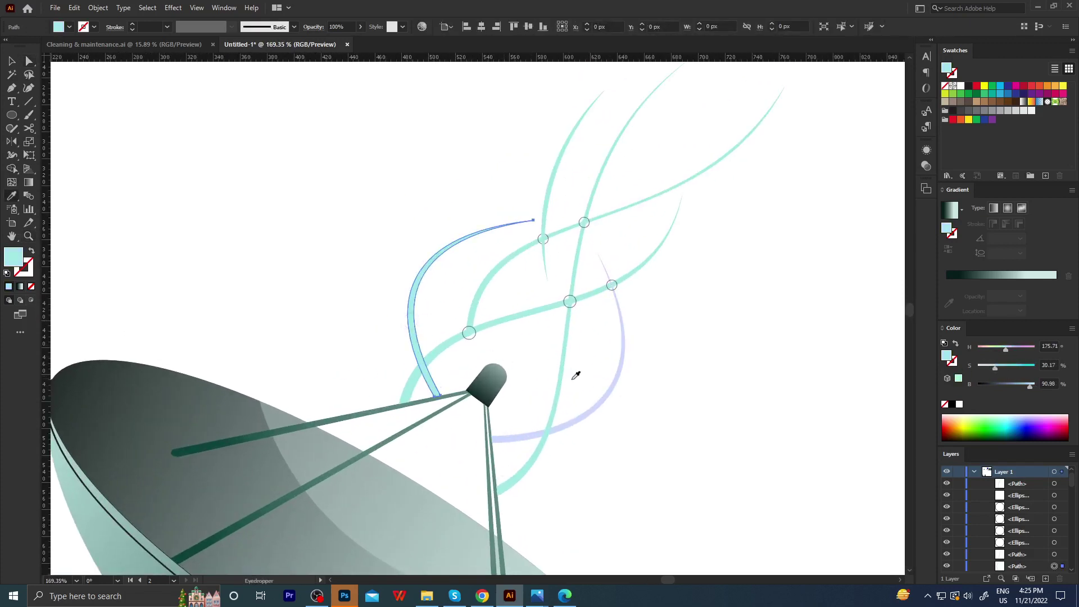
pyautogui.click(616, 382)
# Sample a new artwork colour onto another strand.
pyautogui.scroll(-3, 421, 373)
pyautogui.scroll(2, 477, 313)
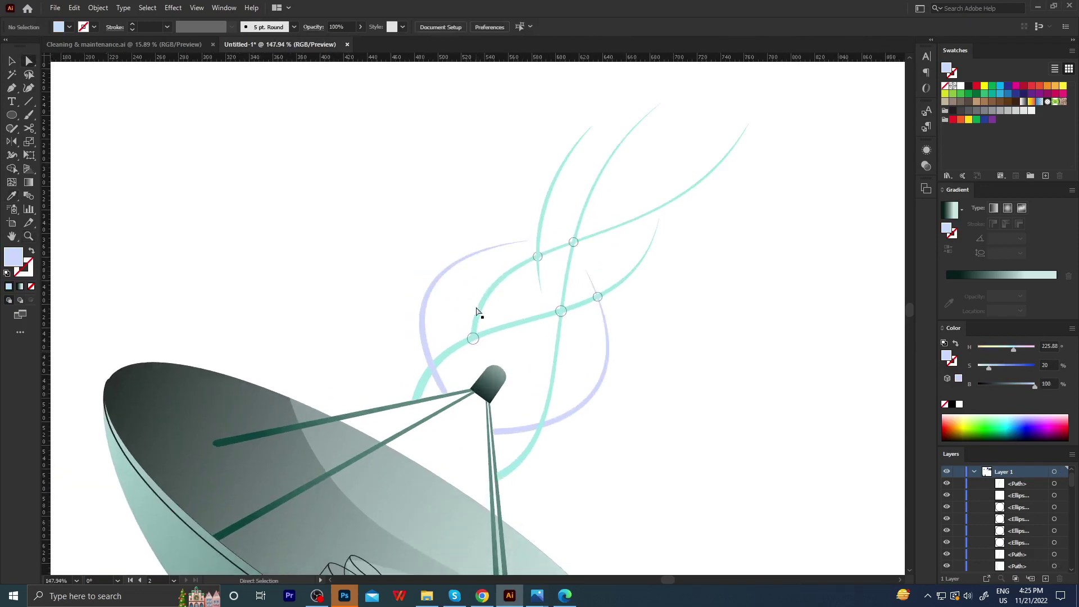
pyautogui.press('a')
pyautogui.click(486, 300)
pyautogui.press('i')
pyautogui.click(611, 361)
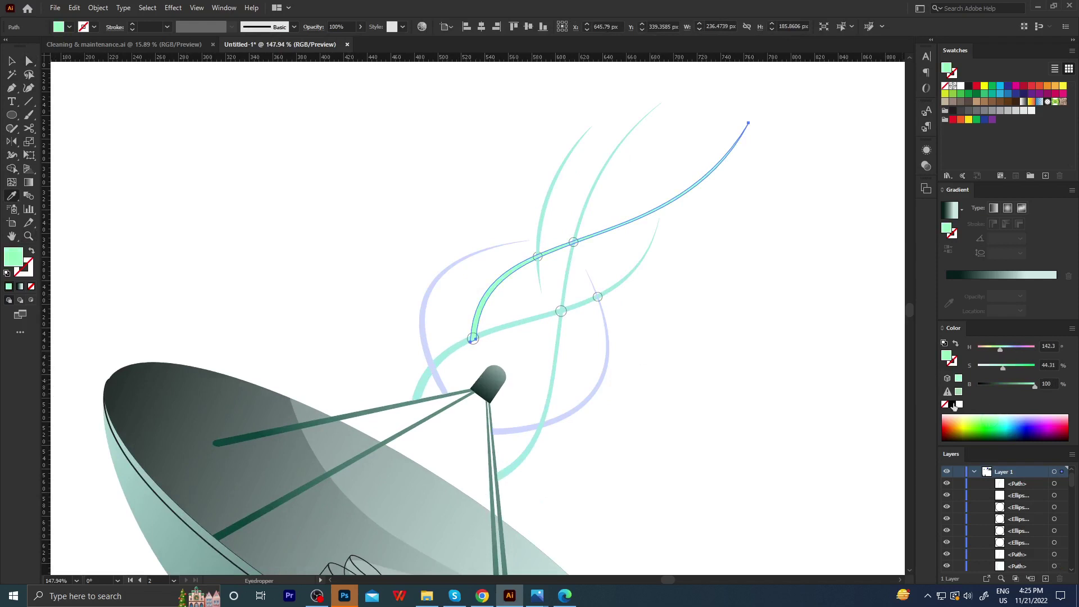
pyautogui.hotkey('ctrl', 'shift', 'a')
# Turn the central strand green.
pyautogui.press('z')
pyautogui.moveTo(650, 341); pyautogui.dragTo(621, 380)
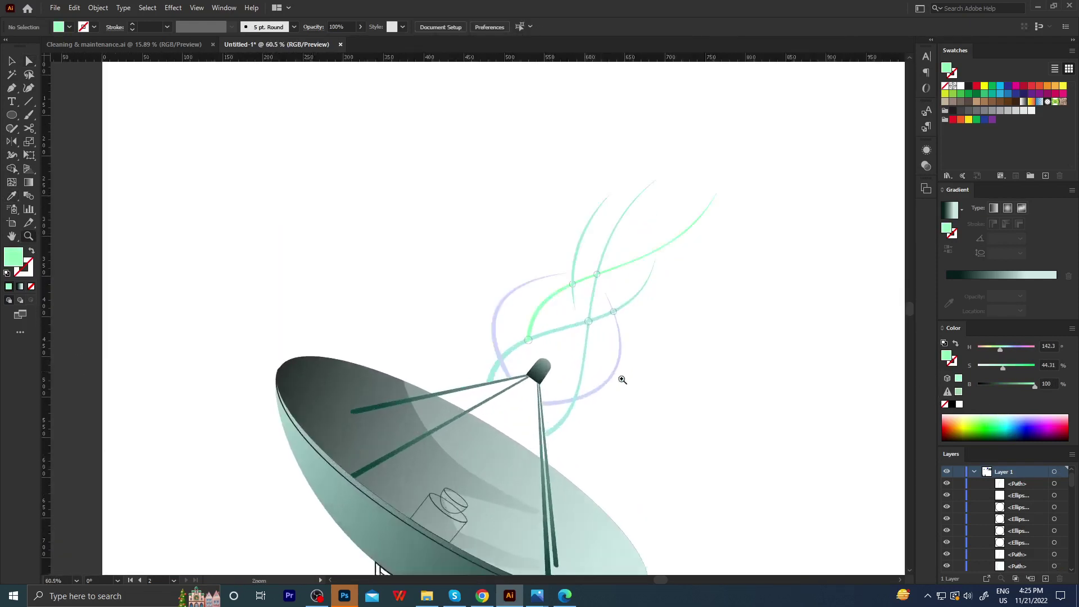
pyautogui.scroll(2, 622, 379)
pyautogui.scroll(2, 601, 279)
pyautogui.press('a')
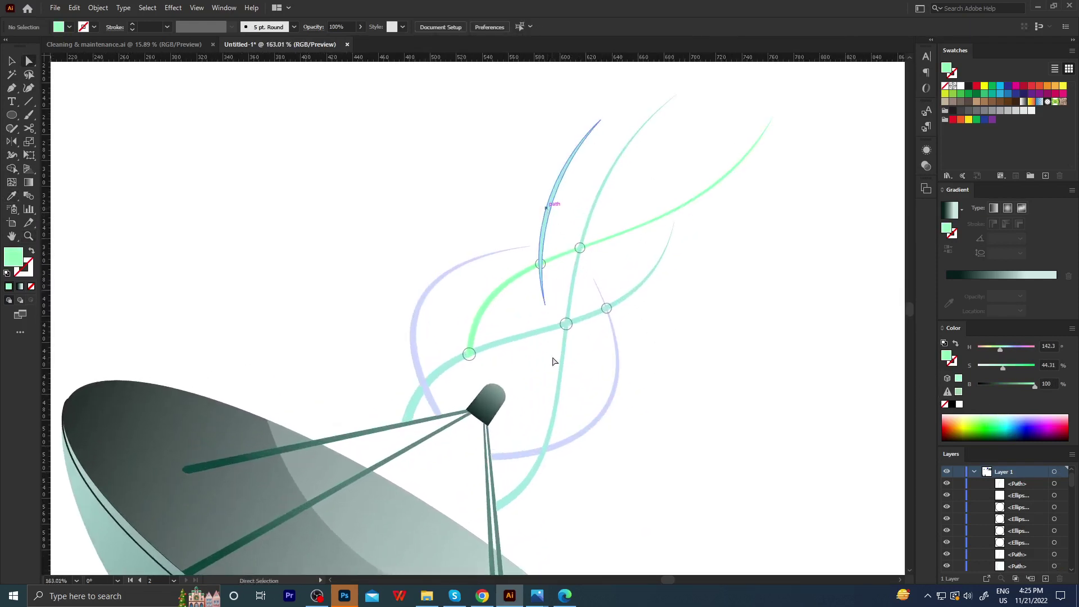
pyautogui.click(561, 373)
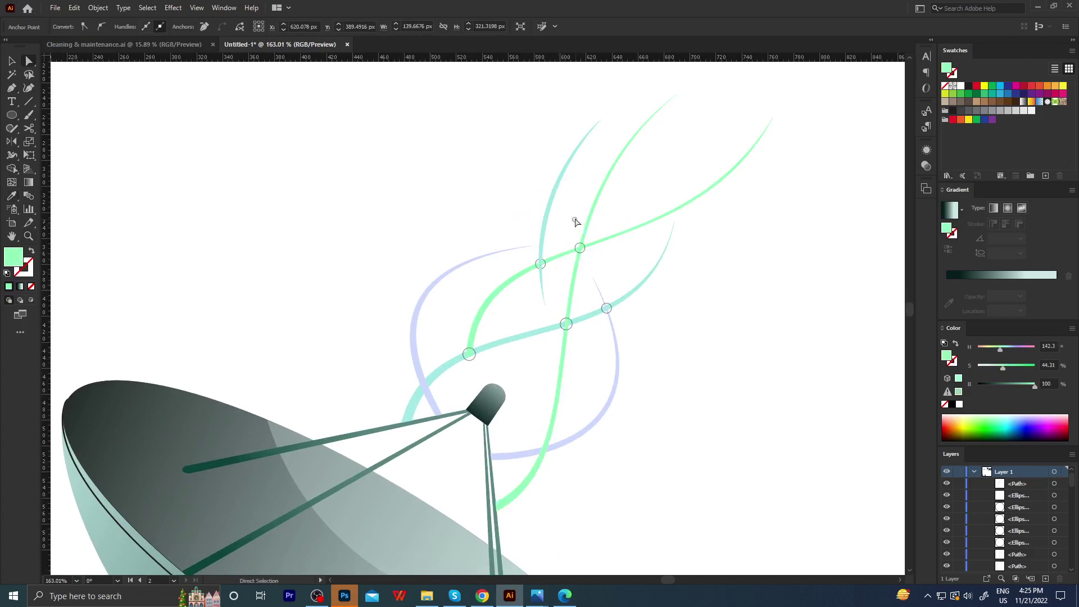
pyautogui.hotkey('ctrl', 'shift', 'a')
# Fill the node at the central crossing with saturated teal.
pyautogui.press('z')
pyautogui.moveTo(616, 301)
pyautogui.mouseDown()
pyautogui.moveTo(586, 339)
pyautogui.moveTo(521, 378)
pyautogui.moveTo(573, 341)
pyautogui.mouseUp()
pyautogui.press('a')
pyautogui.click(552, 333)
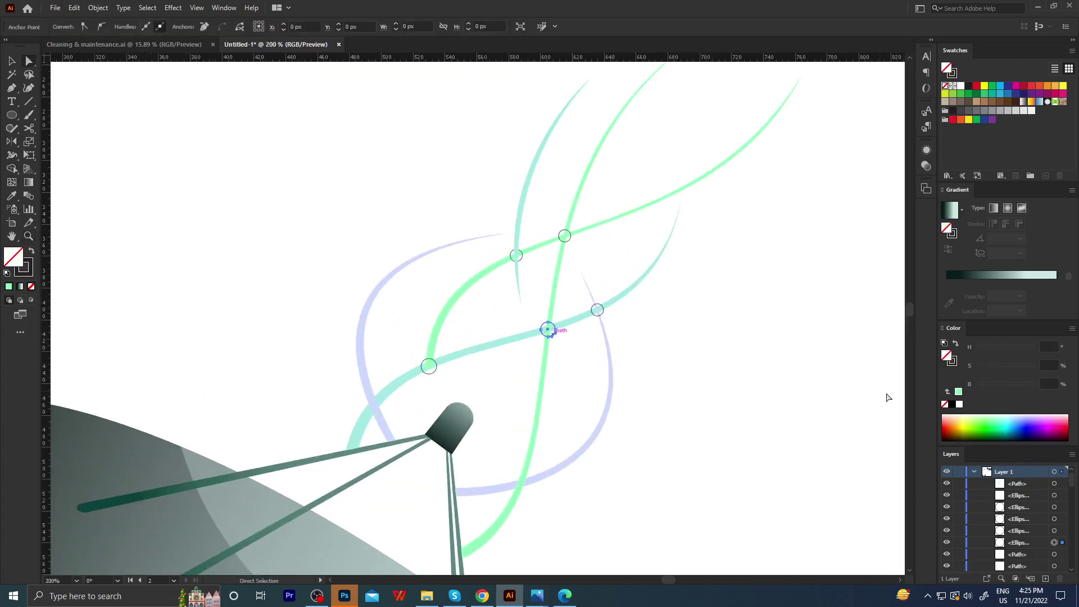
pyautogui.click(1004, 419)
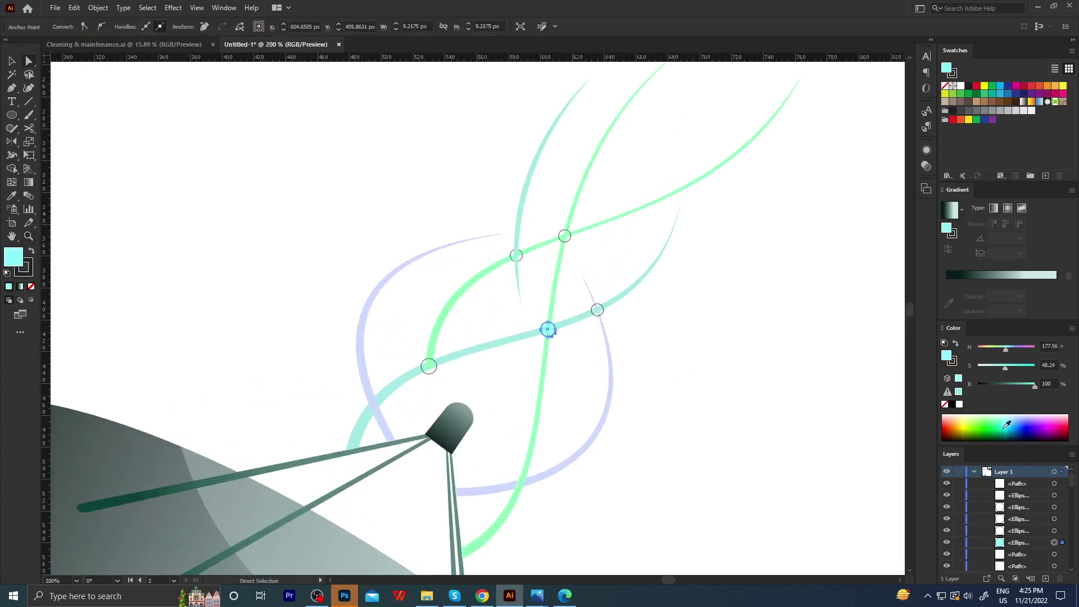
pyautogui.click(1005, 427)
pyautogui.click(807, 384)
# Seat the teal node on the central crossing and set its stroke to None.
pyautogui.press('z')
pyautogui.moveTo(674, 370); pyautogui.dragTo(597, 355)
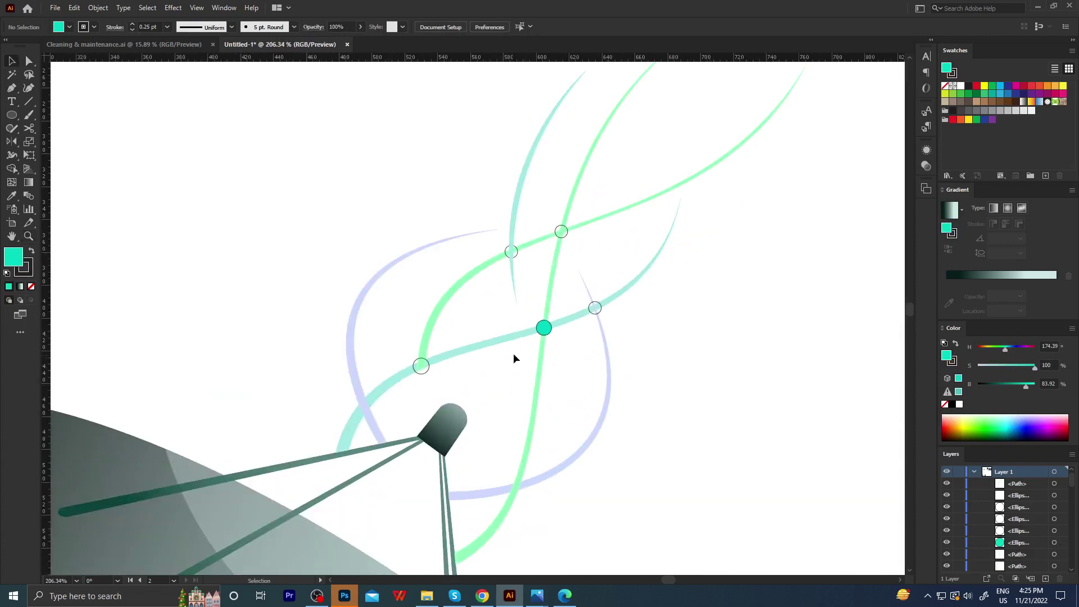
pyautogui.moveTo(544, 328); pyautogui.dragTo(544, 328)
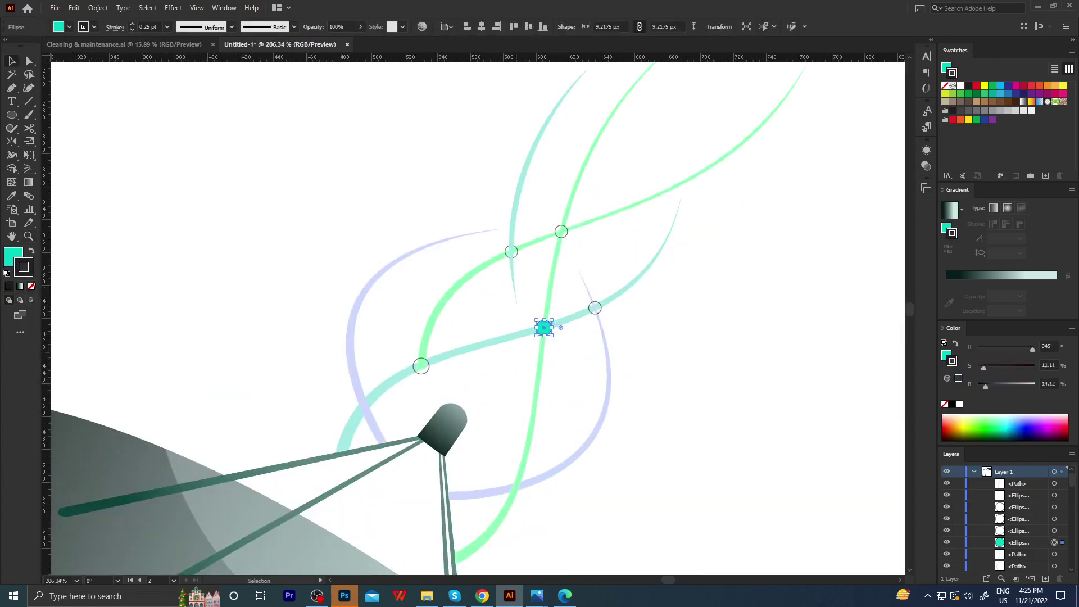
pyautogui.click(31, 286)
pyautogui.click(72, 289)
pyautogui.press('z')
pyautogui.moveTo(447, 258)
pyautogui.mouseDown()
pyautogui.moveTo(344, 270)
pyautogui.moveTo(410, 308)
pyautogui.moveTo(560, 344)
pyautogui.mouseUp()
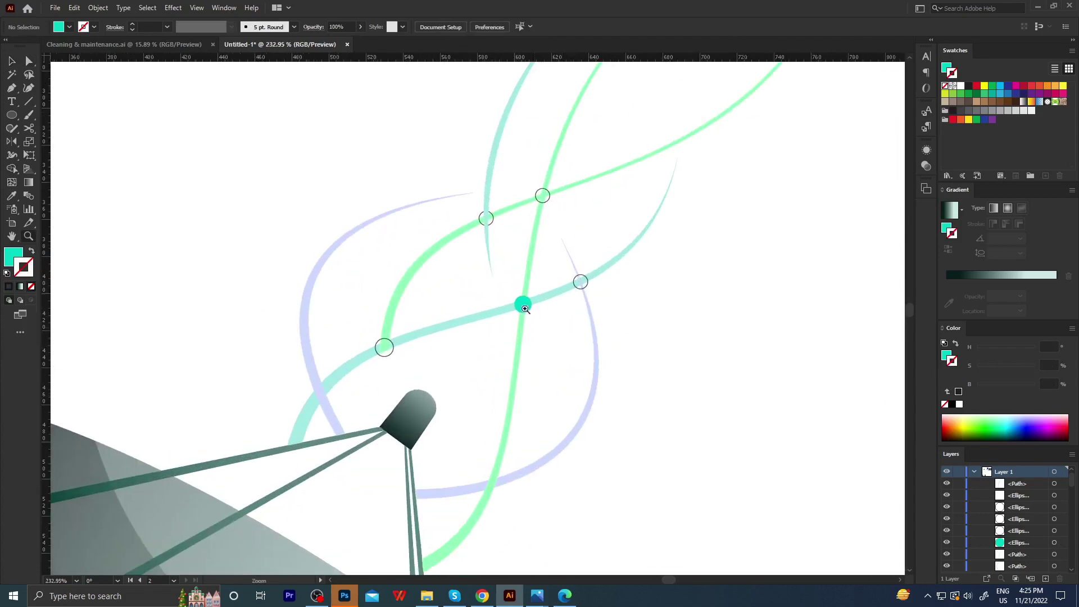
# Fill the central teal node white and give its outline a dark gradient.
pyautogui.moveTo(516, 316); pyautogui.dragTo(561, 320)
pyautogui.press('a')
pyautogui.click(525, 301)
pyautogui.press('i')
pyautogui.click(597, 346)
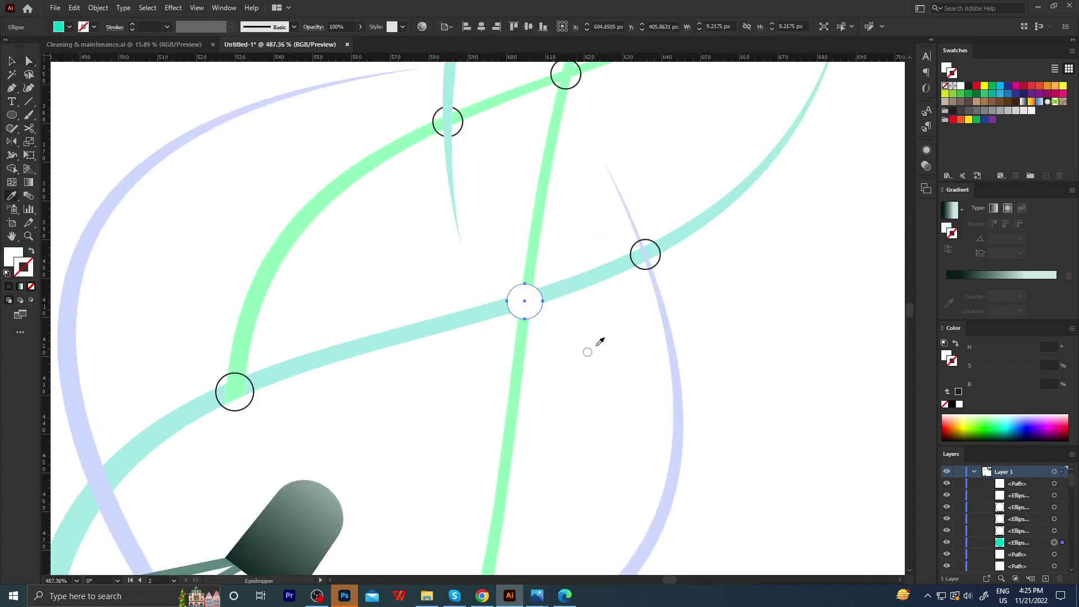
pyautogui.click(978, 291)
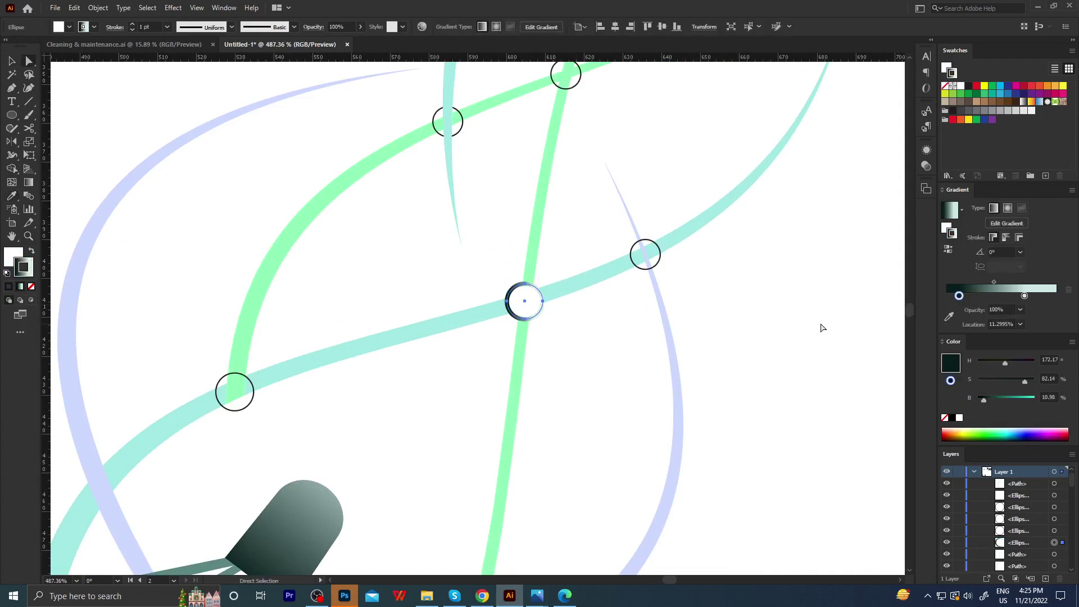
# Move the gradient-ringed node to the left and duplicate it off to the left.
pyautogui.press('z')
pyautogui.moveTo(592, 356); pyautogui.dragTo(698, 390)
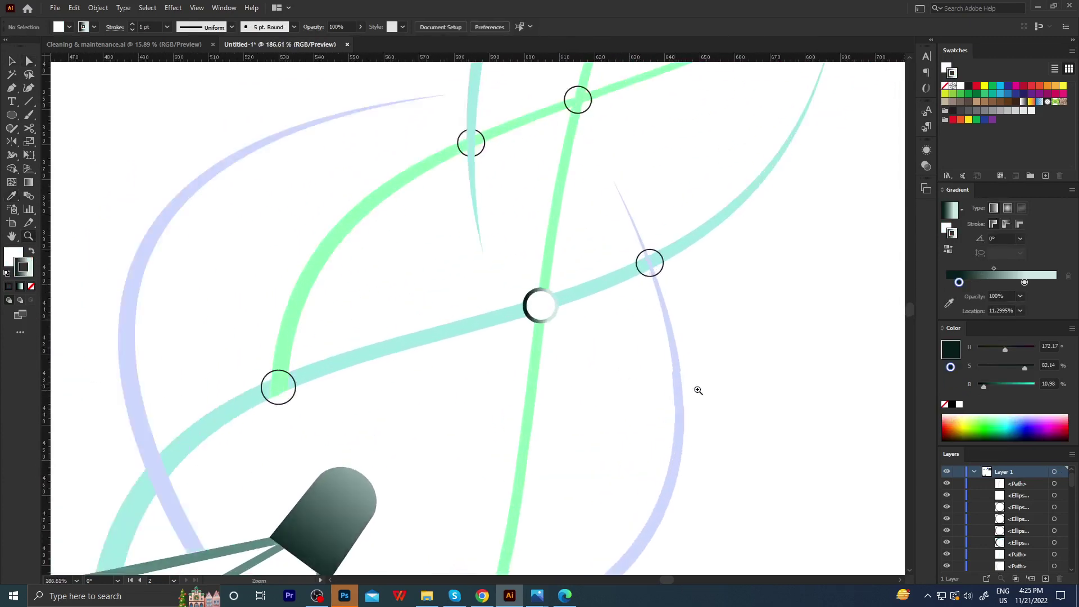
pyautogui.click(698, 390)
pyautogui.click(561, 296)
pyautogui.keyDown('ctrl'); pyautogui.click(490, 312); pyautogui.keyUp('ctrl')
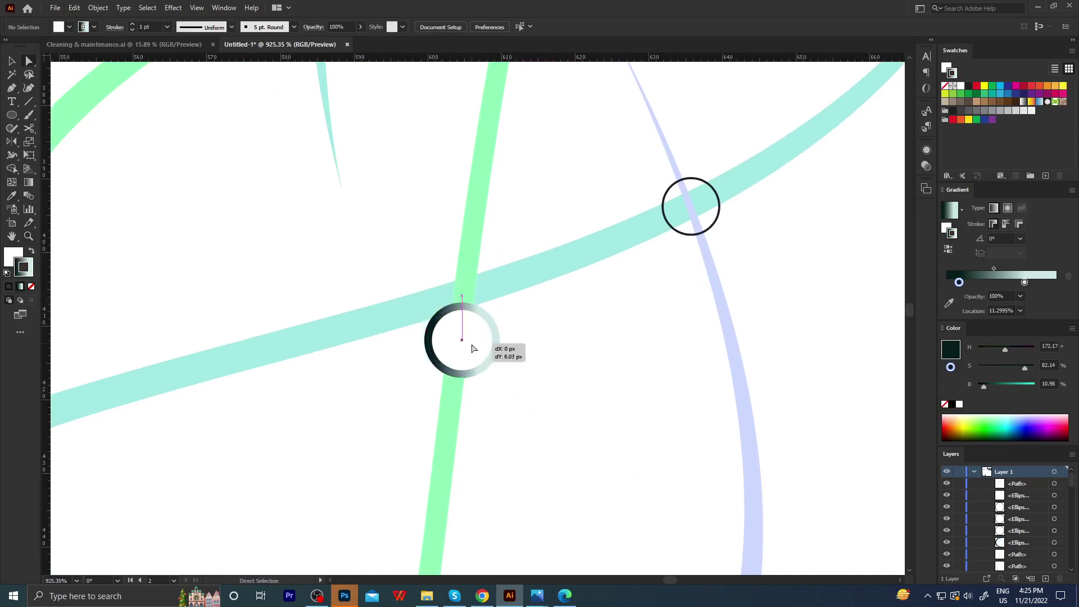
pyautogui.keyDown('alt'); pyautogui.scroll(-5, 549, 354); pyautogui.keyUp('alt')
pyautogui.keyDown('alt'); pyautogui.scroll(-3, 578, 373); pyautogui.keyUp('alt')
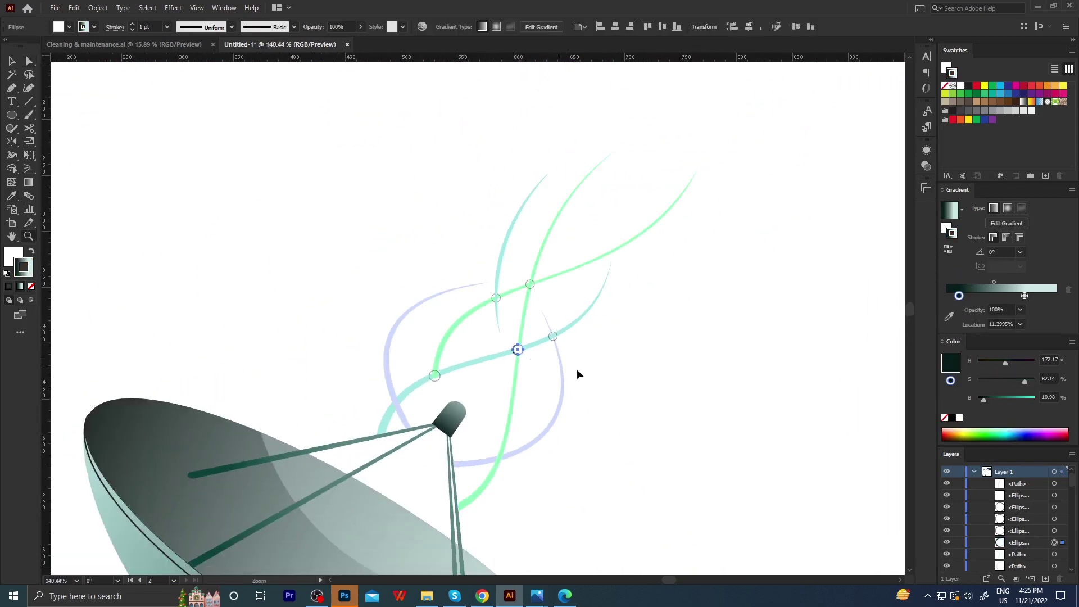
pyautogui.press('v')
pyautogui.keyDown('alt'); pyautogui.scroll(-3, 617, 352); pyautogui.keyUp('alt')
pyautogui.moveTo(580, 350); pyautogui.dragTo(392, 313)
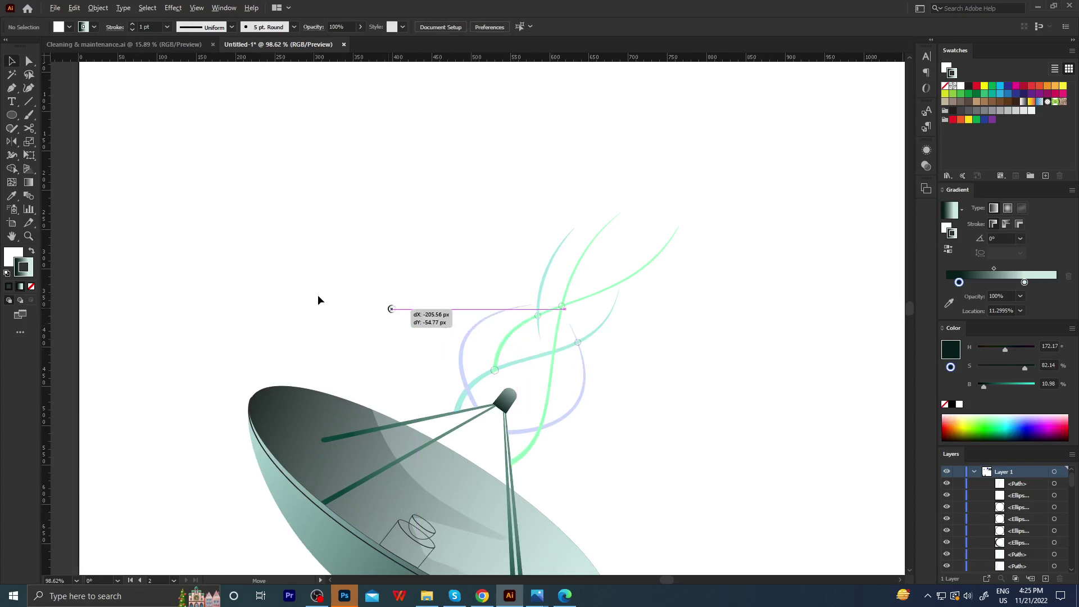
pyautogui.moveTo(393, 310)
pyautogui.mouseDown()
pyautogui.moveTo(115, 247)
pyautogui.moveTo(554, 359)
pyautogui.mouseUp()
pyautogui.scroll(-3, 817, 329)
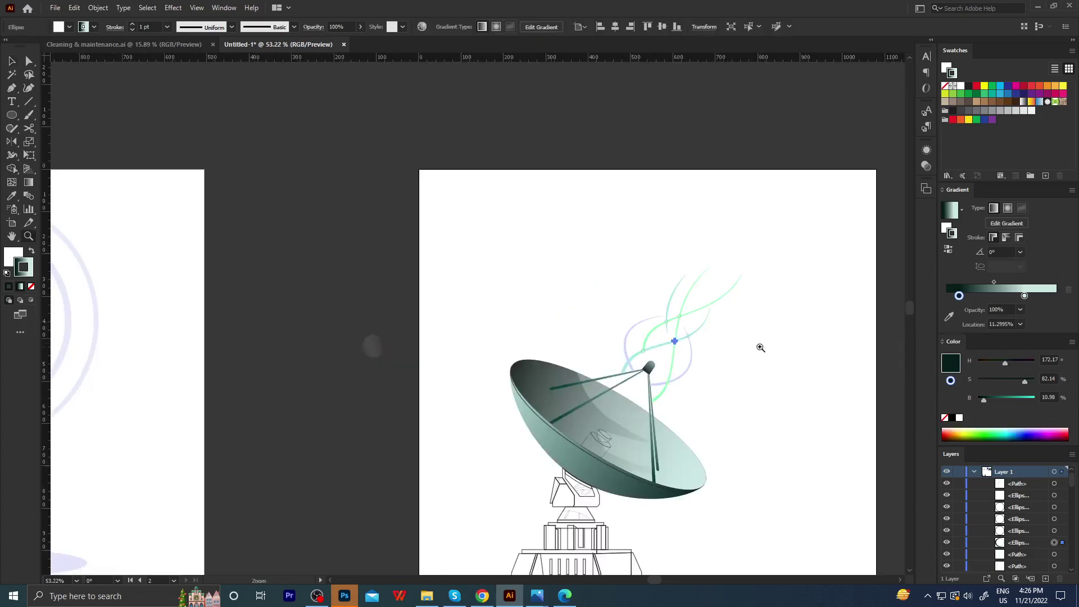
pyautogui.moveTo(750, 338); pyautogui.dragTo(394, 318)
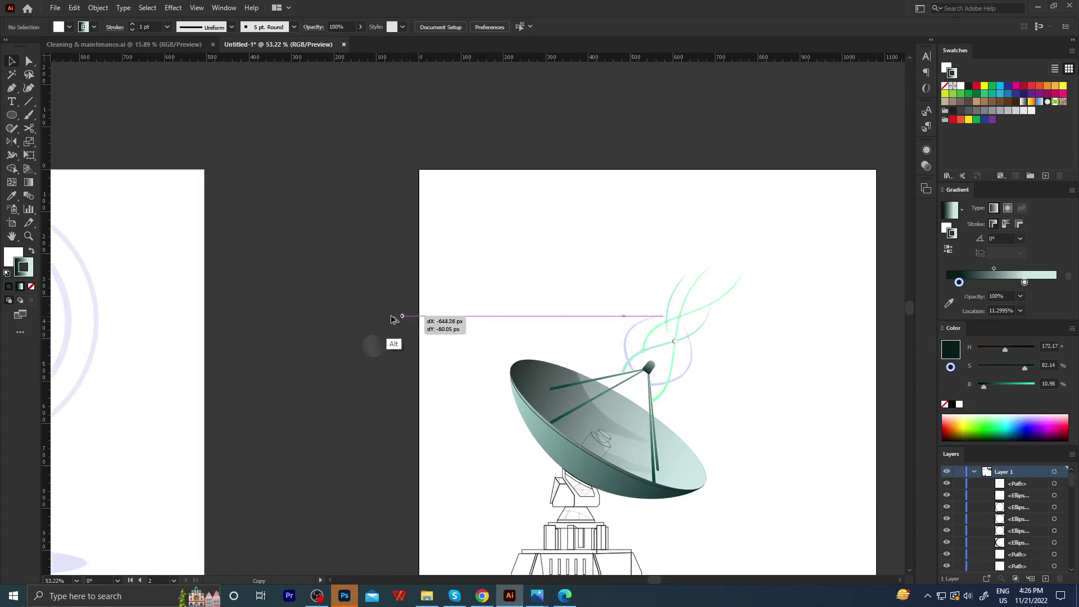
# Marquee-select all signal strands and nodes and scale the cluster up, then deselect.
pyautogui.scroll(1, 786, 352)
pyautogui.scroll(1, 634, 323)
pyautogui.scroll(1, 591, 350)
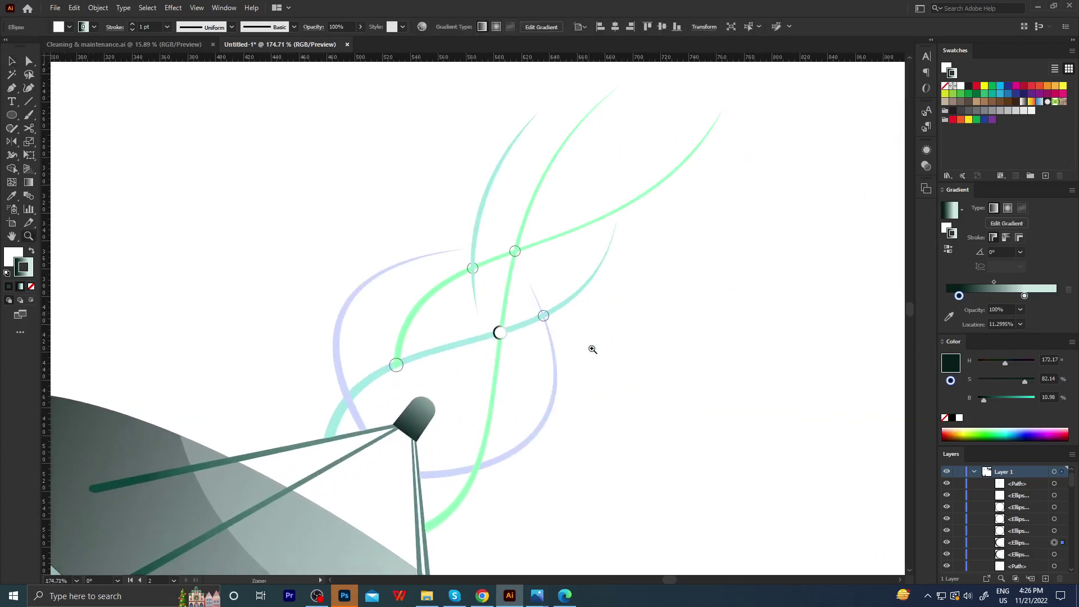
pyautogui.scroll(1, 470, 349)
pyautogui.scroll(-1, 470, 349)
pyautogui.moveTo(407, 247); pyautogui.dragTo(612, 373)
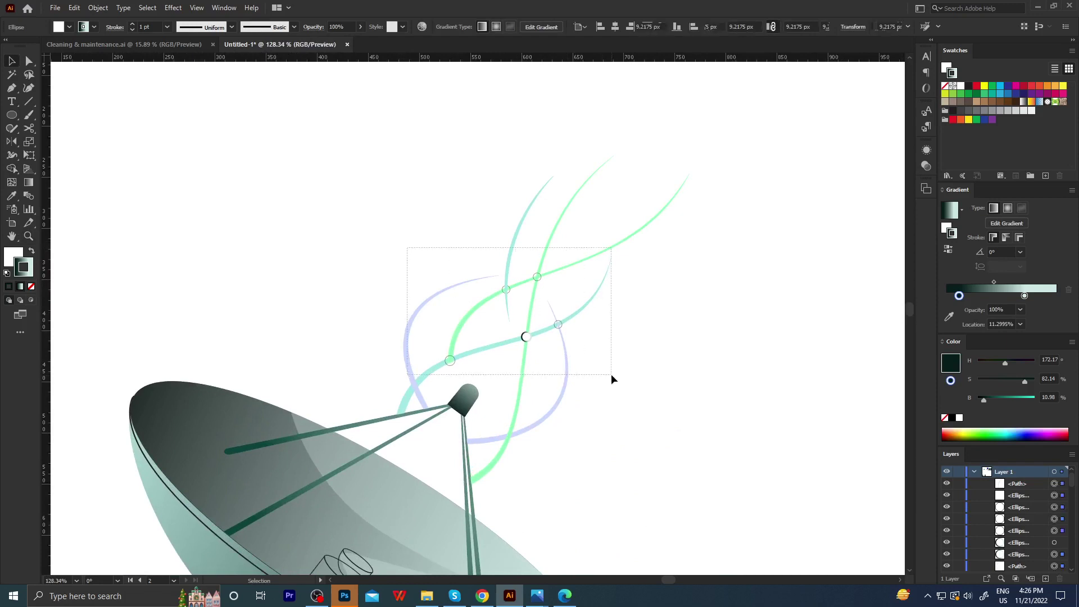
pyautogui.moveTo(688, 155); pyautogui.dragTo(813, 96)
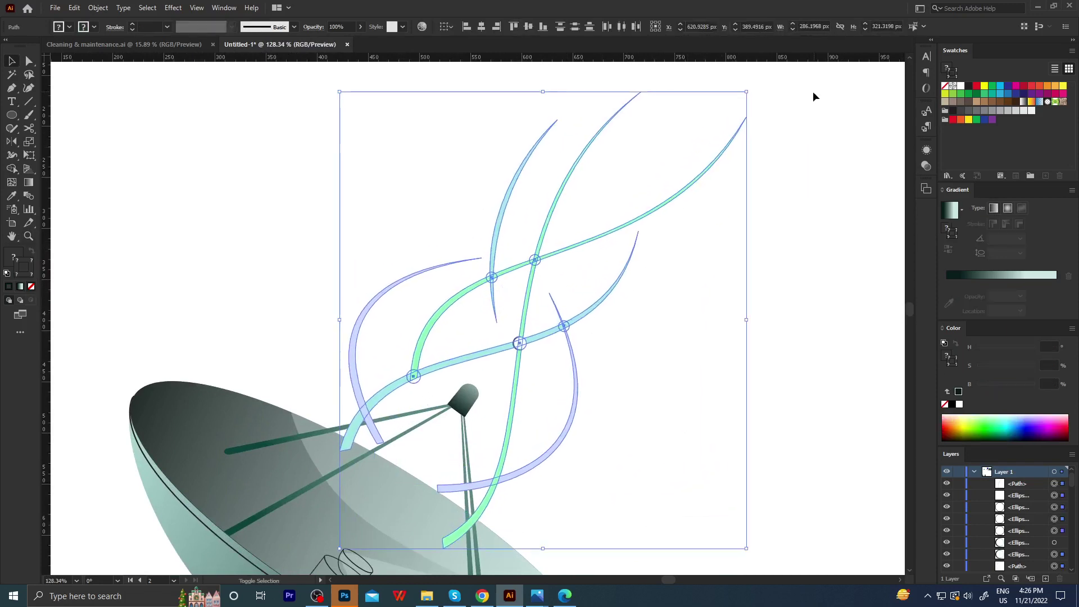
pyautogui.scroll(-3, 415, 332)
pyautogui.hotkey('ctrl', 'shift', 'a')
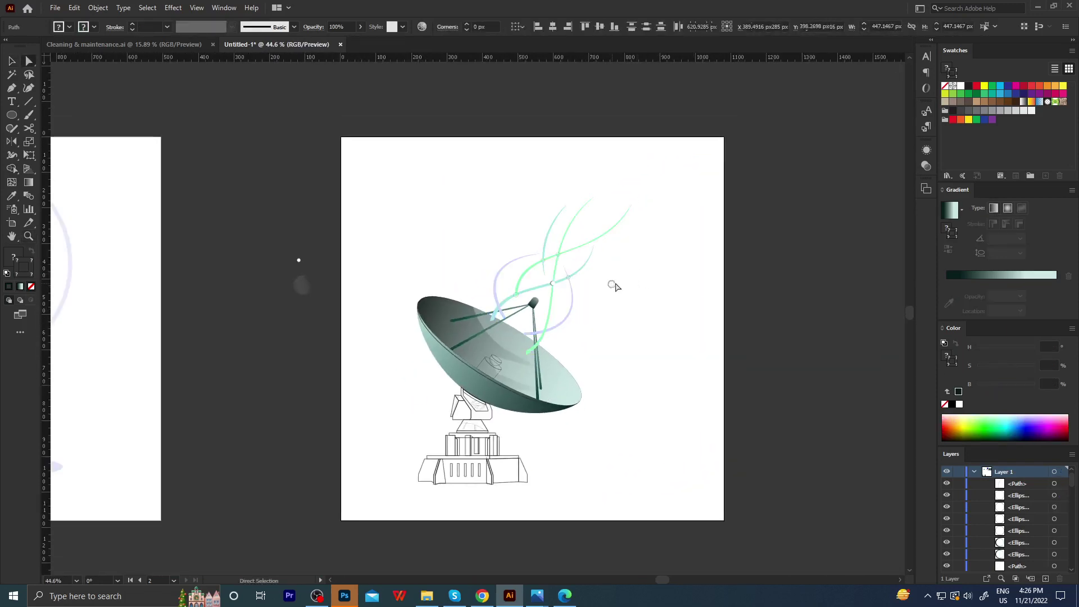
pyautogui.scroll(2, 612, 284)
pyautogui.scroll(1, 646, 303)
pyautogui.scroll(1, 601, 295)
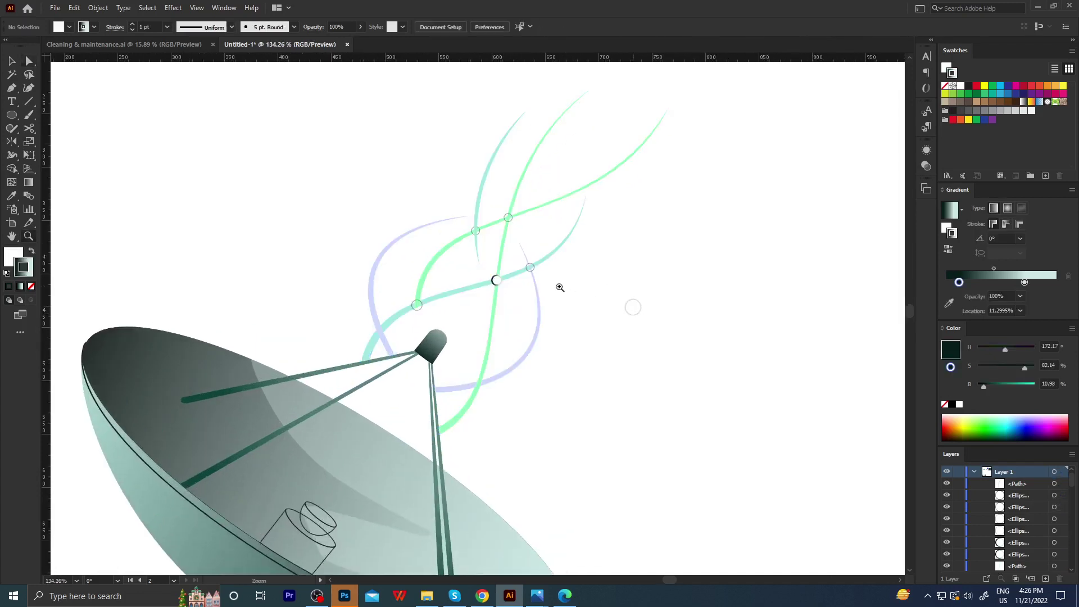
pyautogui.scroll(1, 534, 314)
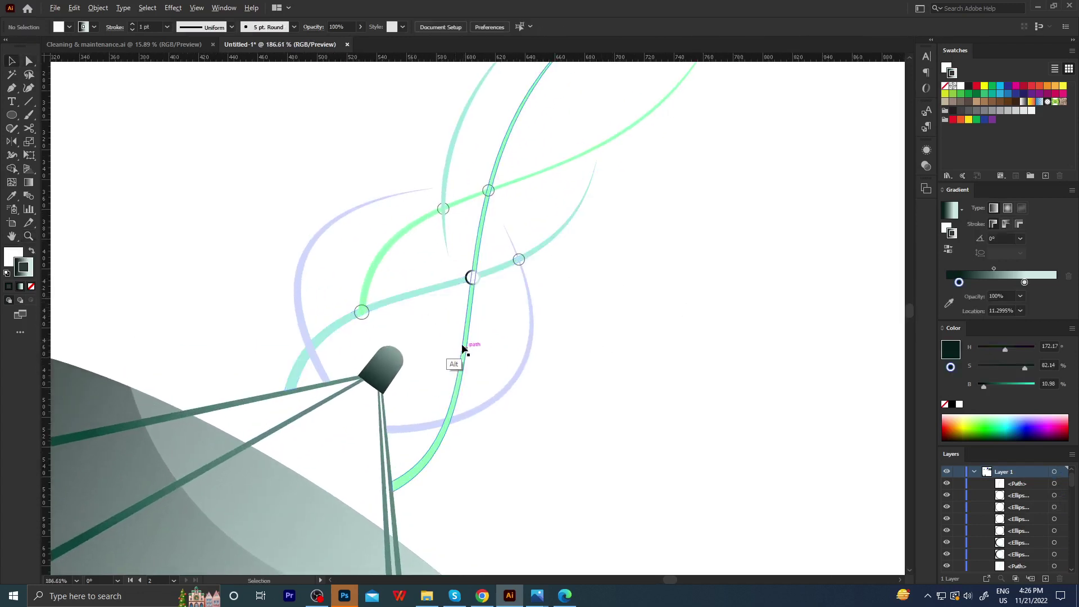
# Switch the Color panel to HSB and lower the green curve's saturation to 12.94.
pyautogui.moveTo(425, 296)
pyautogui.mouseDown()
pyautogui.moveTo(460, 399)
pyautogui.moveTo(520, 285)
pyautogui.moveTo(573, 301)
pyautogui.moveTo(516, 333)
pyautogui.mouseUp()
pyautogui.press('z')
pyautogui.moveTo(572, 313); pyautogui.dragTo(525, 361)
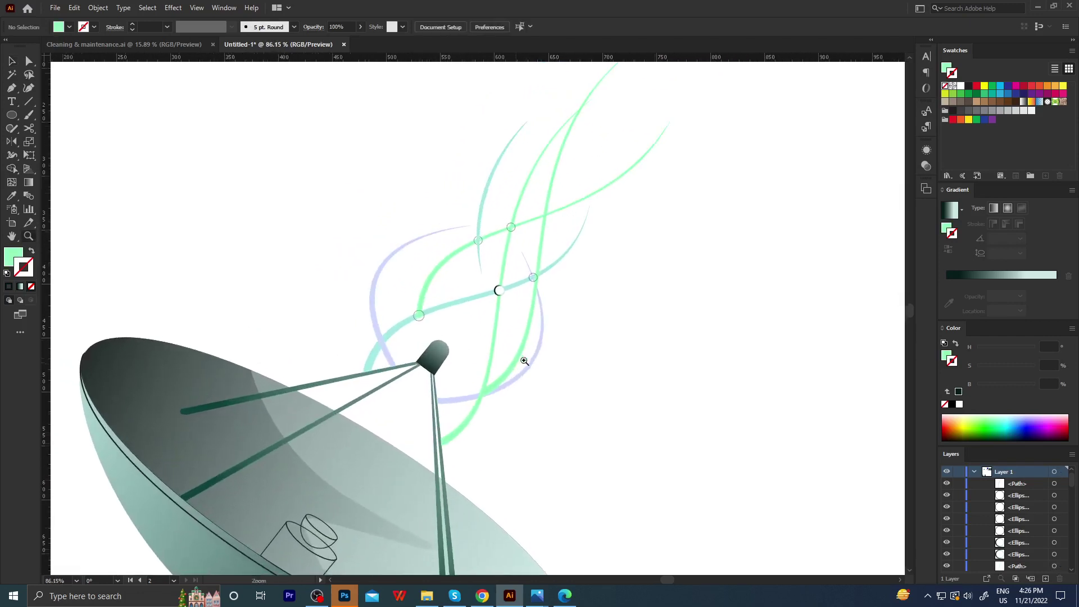
pyautogui.click(587, 345)
pyautogui.click(486, 354)
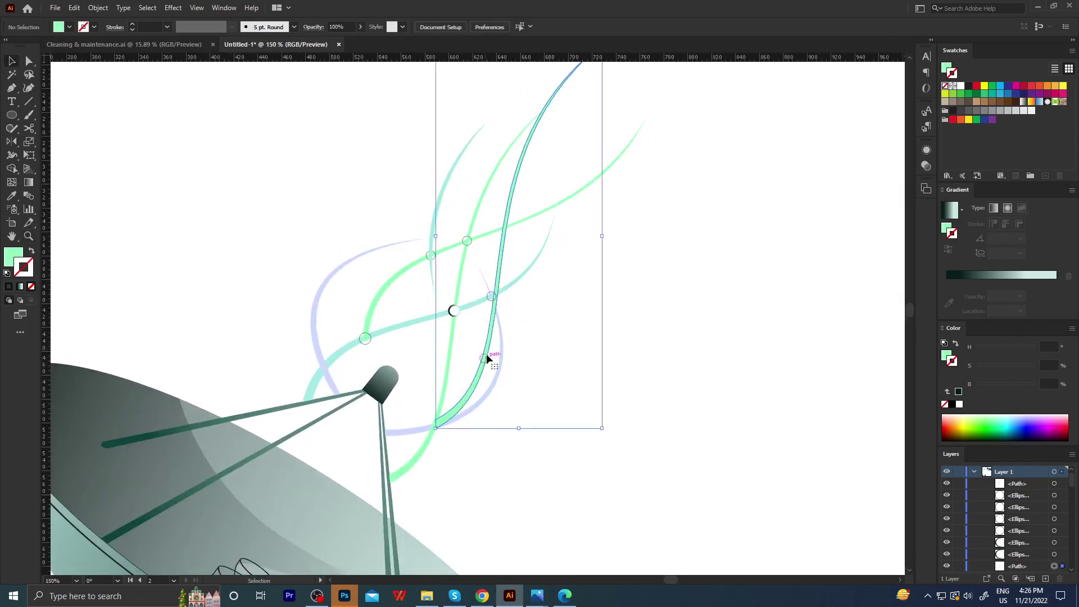
pyautogui.click(1070, 332)
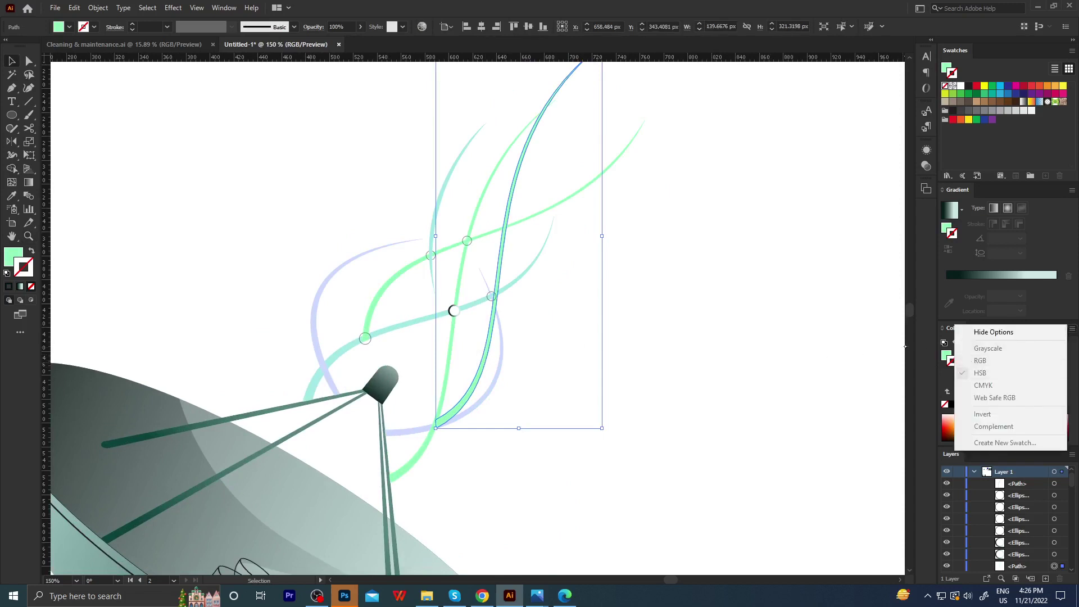
pyautogui.click(770, 366)
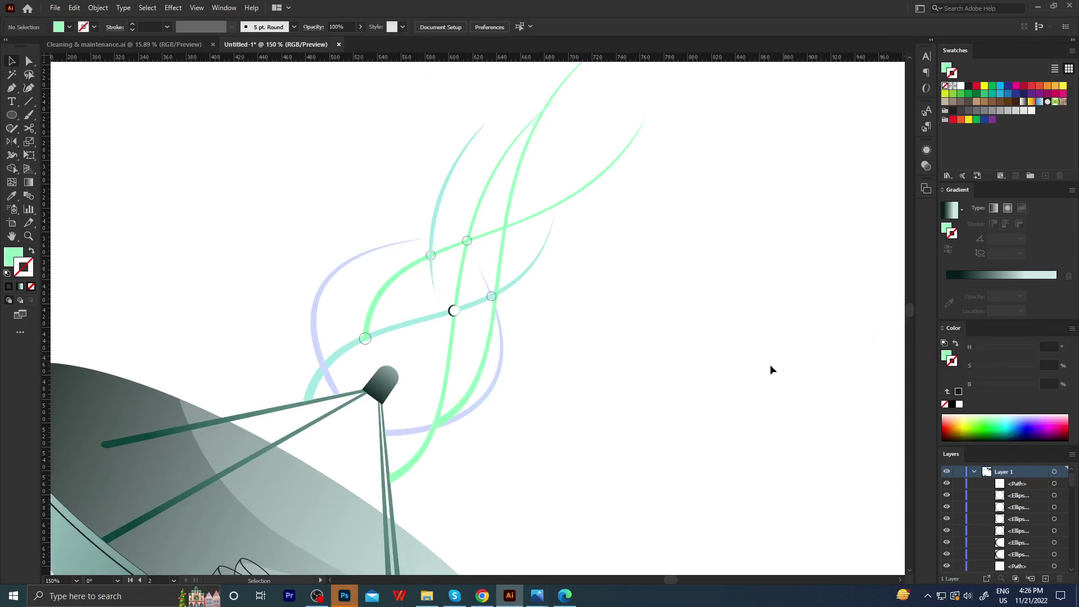
pyautogui.click(487, 370)
pyautogui.click(985, 365)
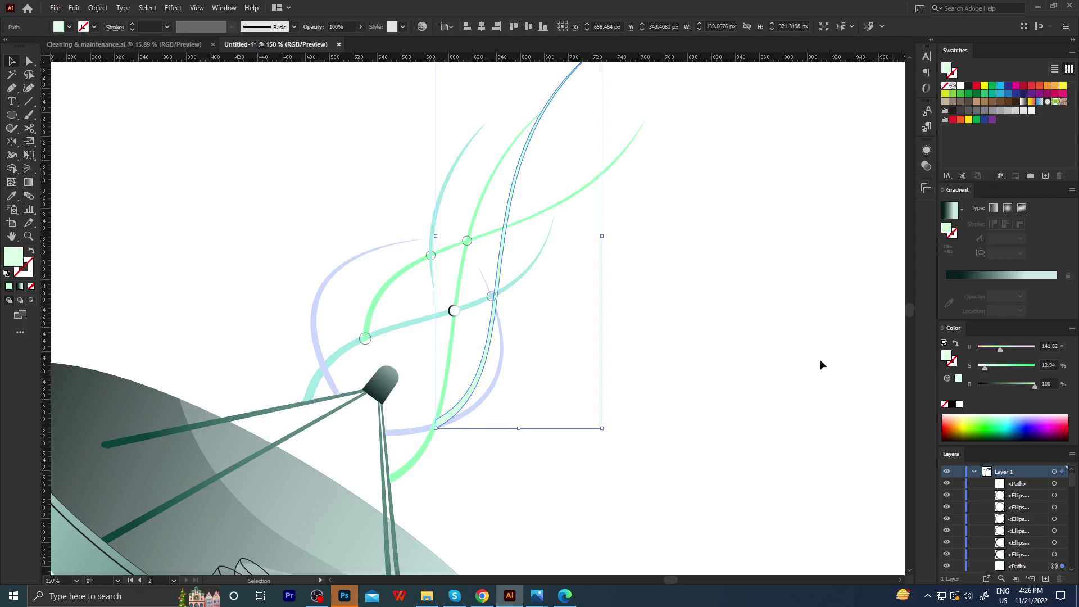
pyautogui.click(716, 381)
# Give the tall curve a sampled lavender fill and lower its saturation.
pyautogui.click(493, 362)
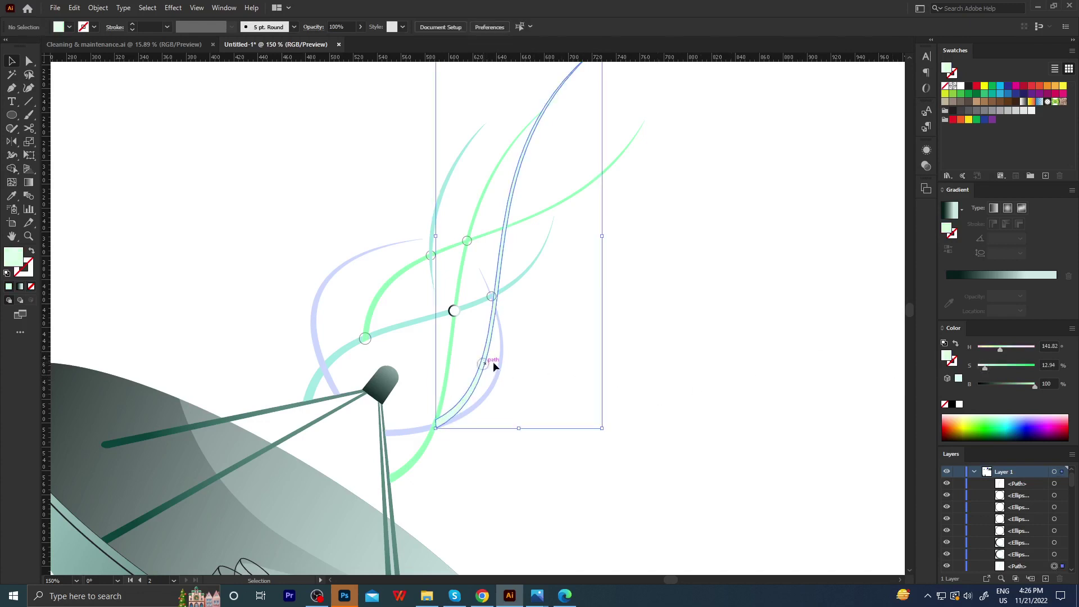
pyautogui.press('i')
pyautogui.click(498, 376)
pyautogui.press('v')
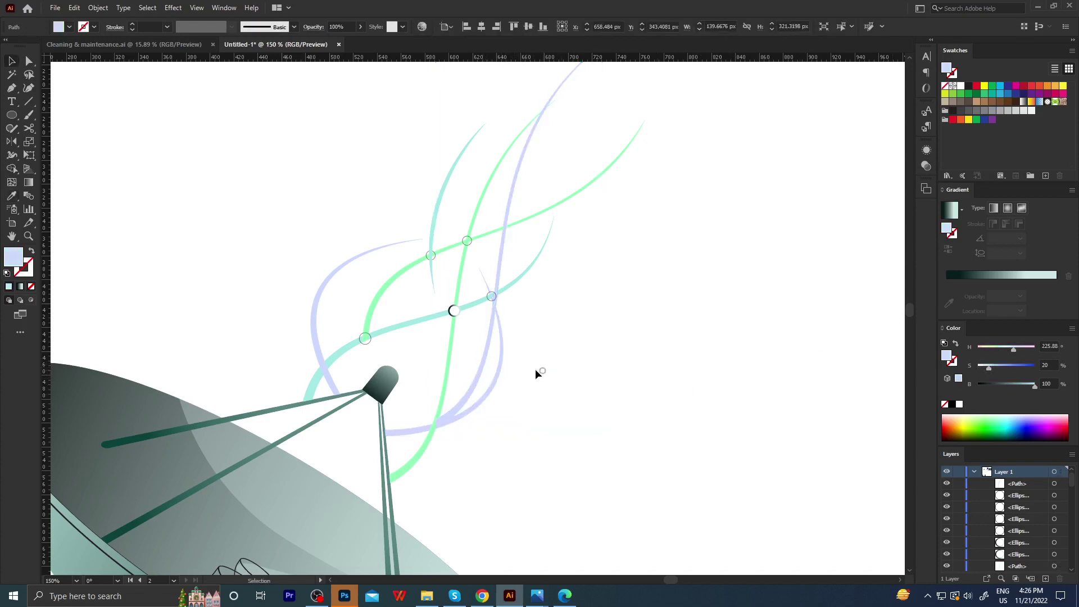
pyautogui.click(535, 368)
pyautogui.click(486, 360)
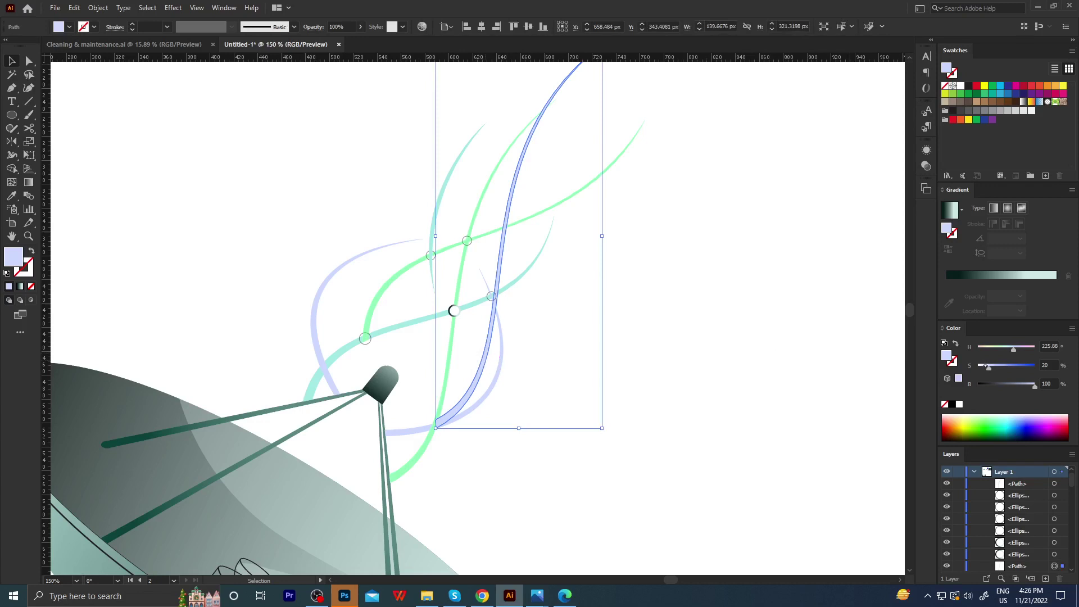
pyautogui.moveTo(988, 365); pyautogui.dragTo(985, 365)
pyautogui.press('a')
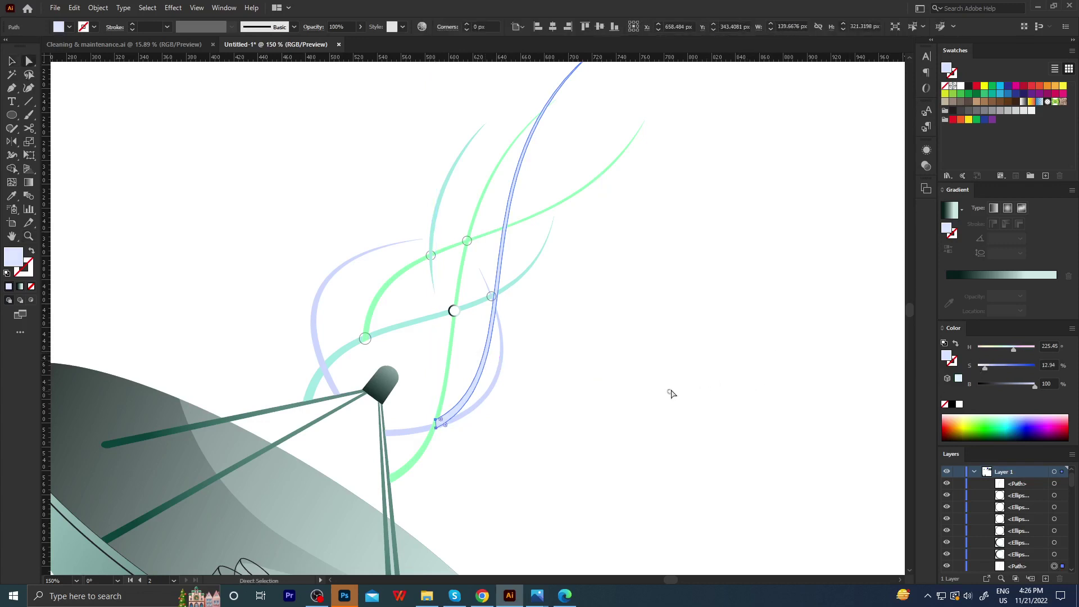
pyautogui.click(671, 394)
# Shift the lavender strand right and up and tilt it slightly counter-clockwise.
pyautogui.press('z')
pyautogui.scroll(-3, 602, 391)
pyautogui.scroll(3, 528, 363)
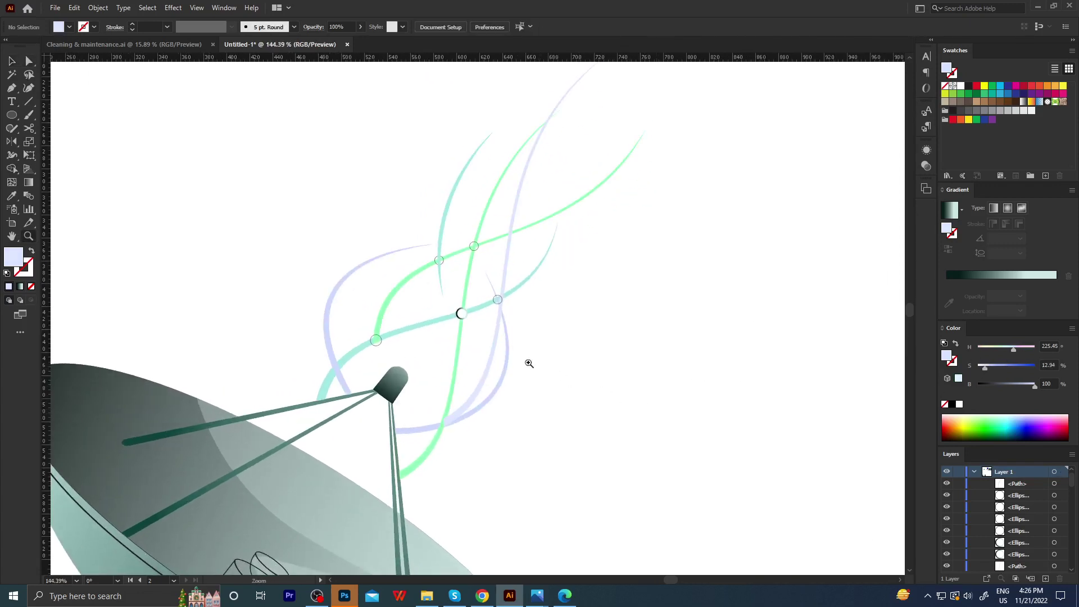
pyautogui.scroll(1, 483, 373)
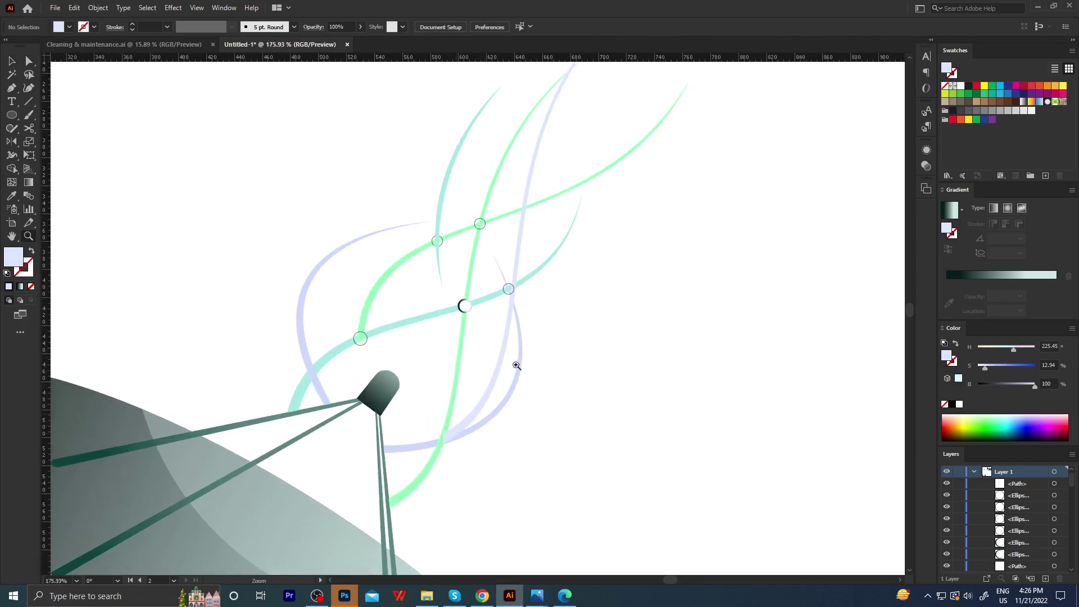
pyautogui.press('v')
pyautogui.moveTo(503, 374); pyautogui.dragTo(534, 359)
pyautogui.moveTo(466, 355); pyautogui.dragTo(537, 374)
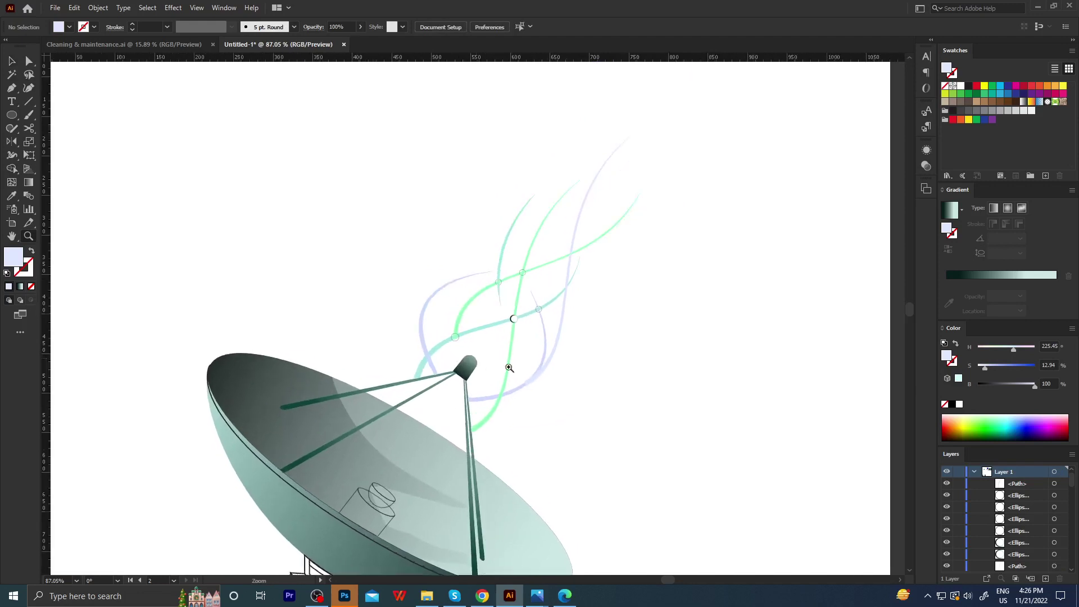
pyautogui.press('v')
pyautogui.click(544, 366)
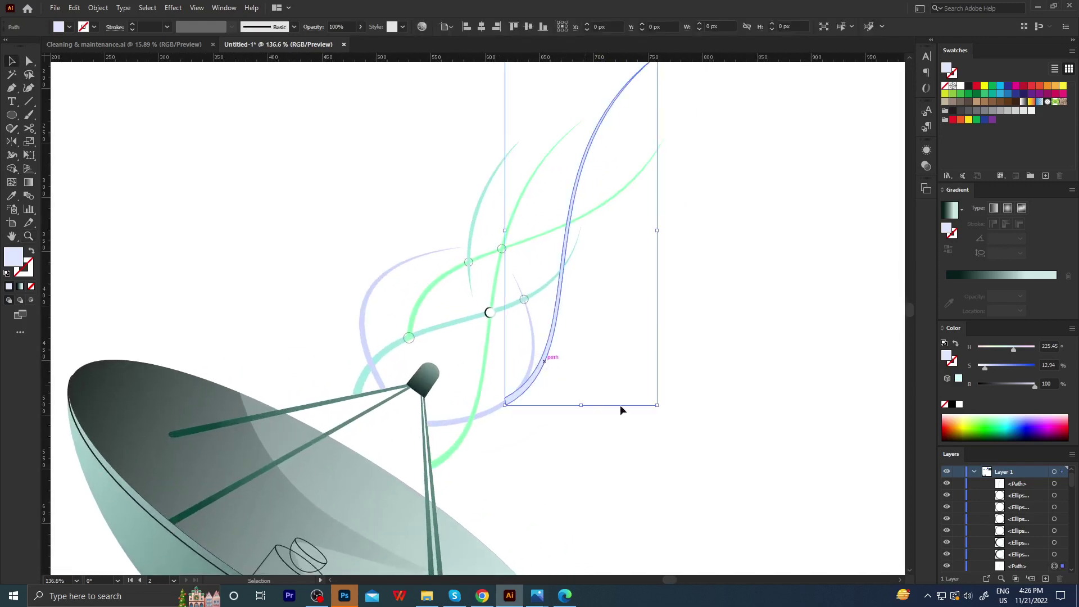
pyautogui.moveTo(662, 409); pyautogui.dragTo(622, 435)
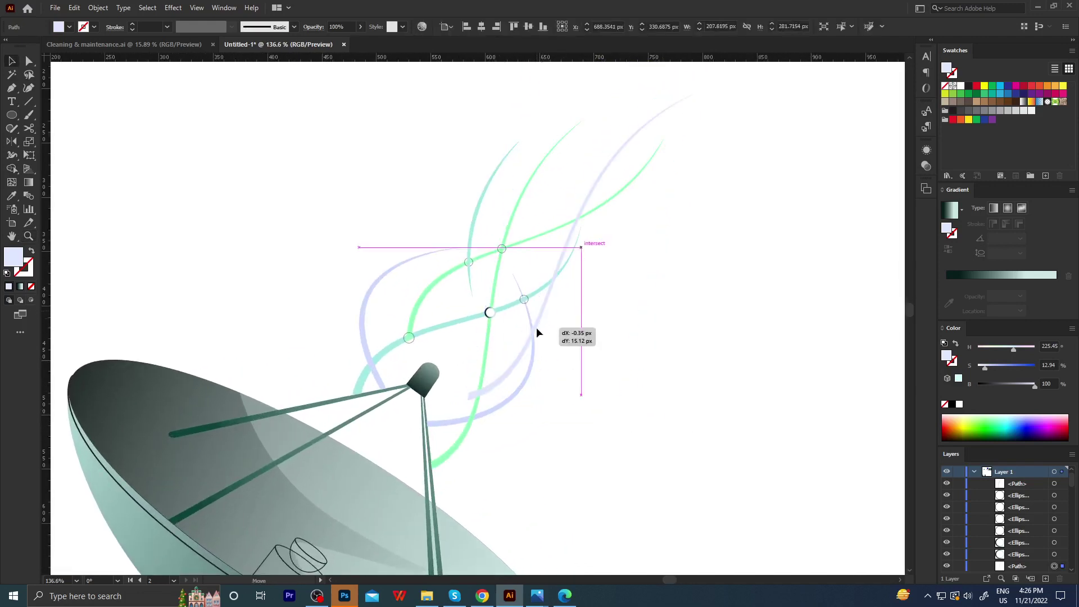
pyautogui.moveTo(538, 327); pyautogui.dragTo(543, 316)
# Undo the lavender strand's rotation and move it up and left.
pyautogui.click(610, 324)
pyautogui.press('z')
pyautogui.moveTo(622, 318); pyautogui.dragTo(607, 321)
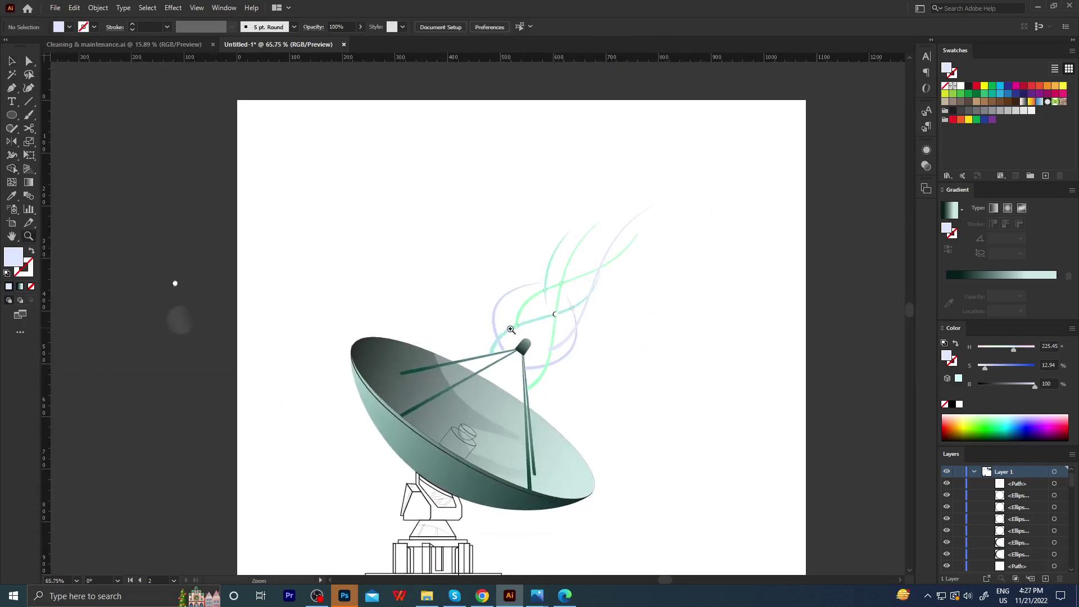
pyautogui.keyDown('ctrl'); pyautogui.click(616, 360); pyautogui.keyUp('ctrl')
pyautogui.hotkey('ctrl', 'z')
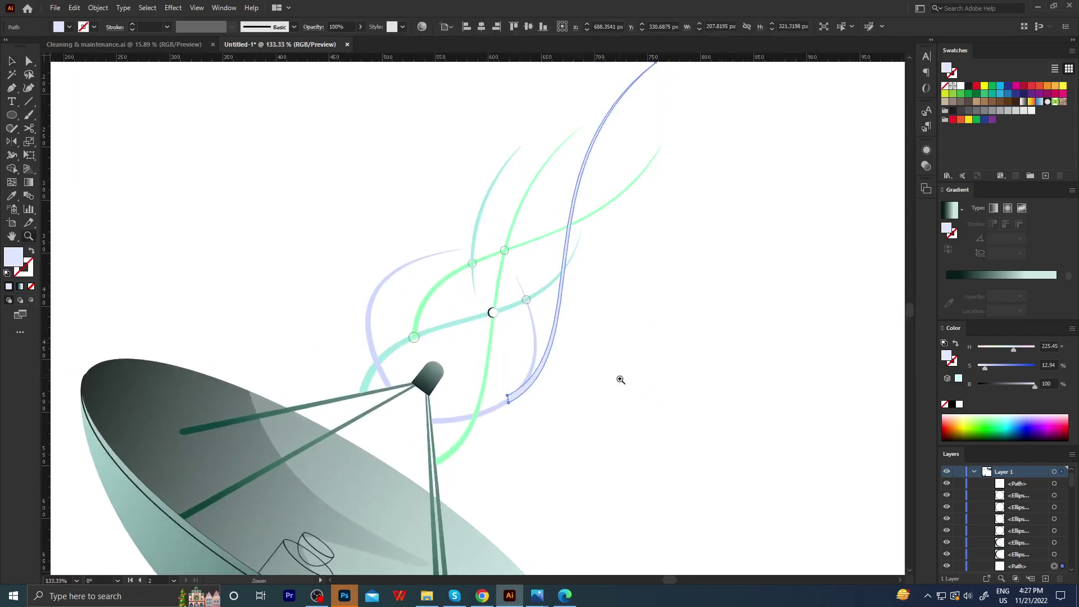
pyautogui.hotkey('ctrl', 'shift', 'a')
pyautogui.press('v')
pyautogui.moveTo(553, 329); pyautogui.dragTo(537, 277)
# Copy the lavender strand, reflect it horizontally and rotate it about 60° into the knot.
pyautogui.press('z')
pyautogui.click(567, 294)
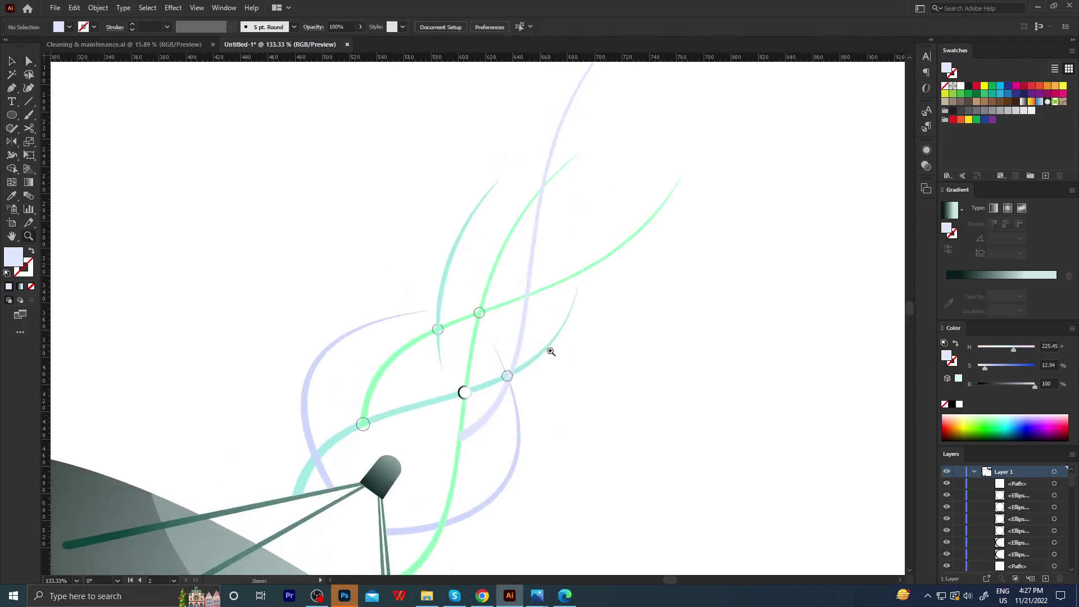
pyautogui.press('v')
pyautogui.moveTo(520, 344); pyautogui.dragTo(456, 294)
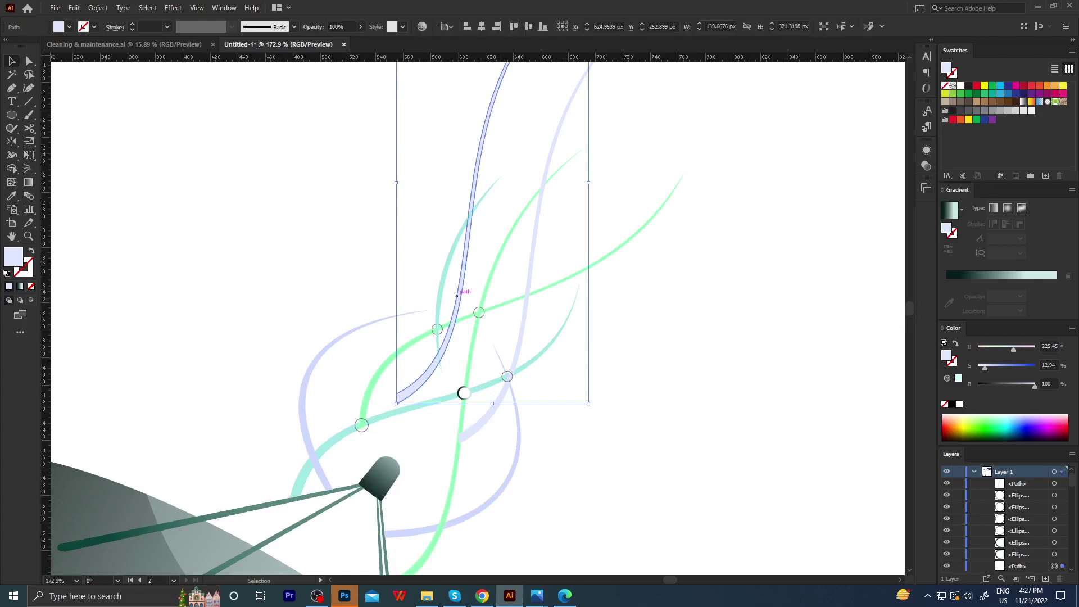
pyautogui.rightClick(457, 295)
pyautogui.moveTo(493, 487)
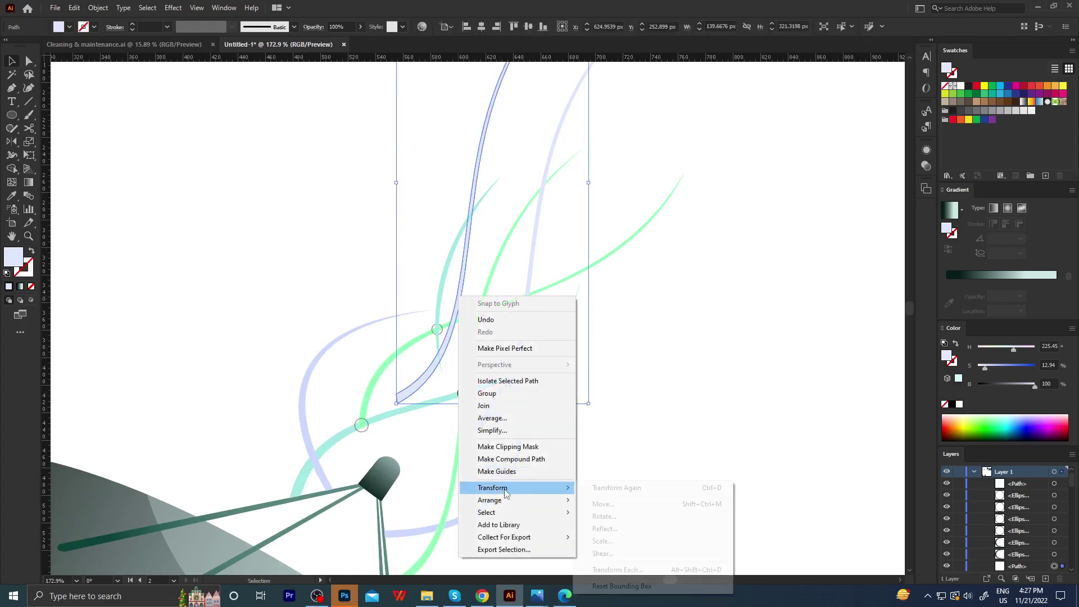
pyautogui.click(604, 528)
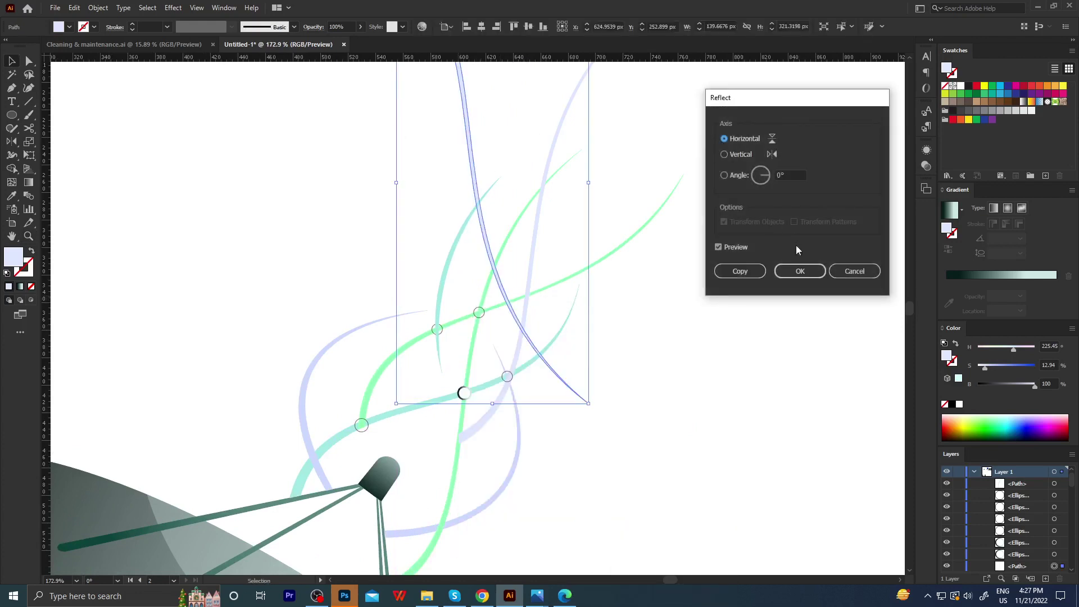
pyautogui.click(800, 272)
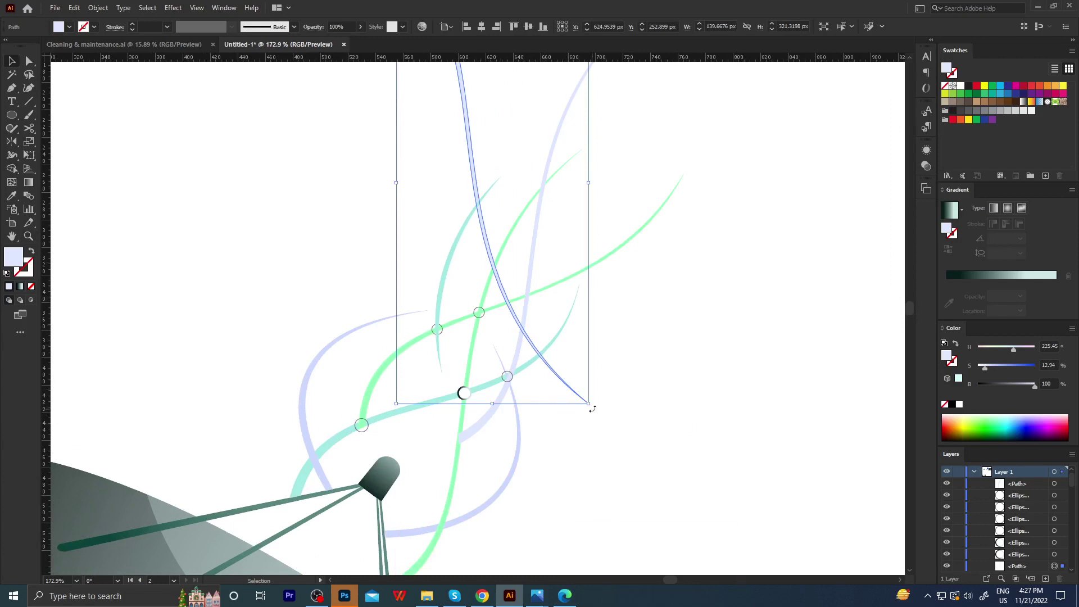
pyautogui.moveTo(591, 408)
pyautogui.mouseDown()
pyautogui.moveTo(424, 277)
pyautogui.moveTo(460, 327)
pyautogui.mouseUp()
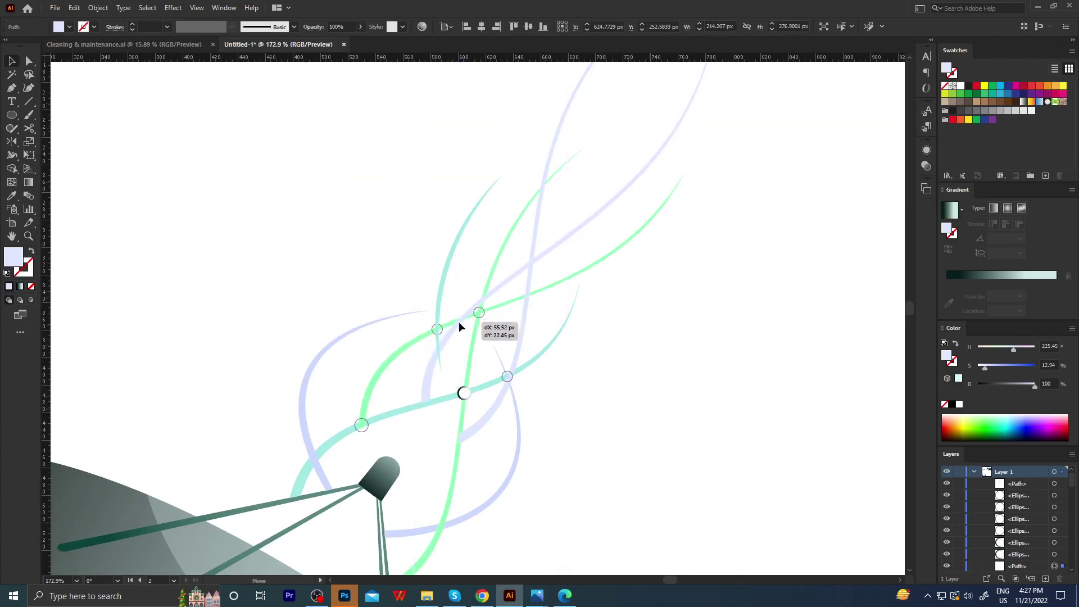
pyautogui.moveTo(459, 323); pyautogui.dragTo(458, 325)
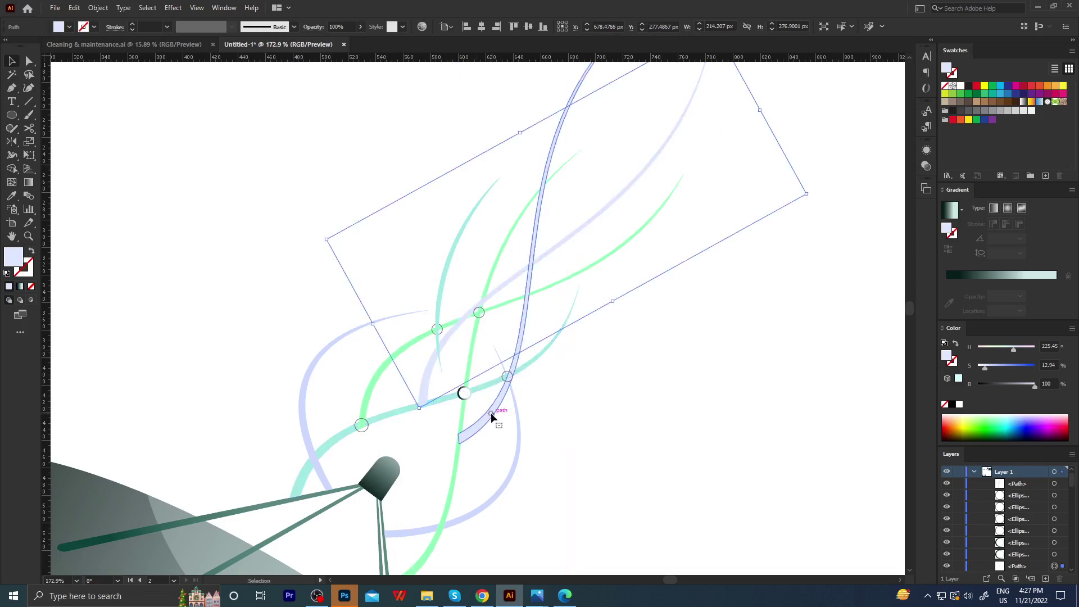
# Colour the two new strands green and teal using the Eyedropper.
pyautogui.press('i')
pyautogui.click(461, 449)
pyautogui.press('a')
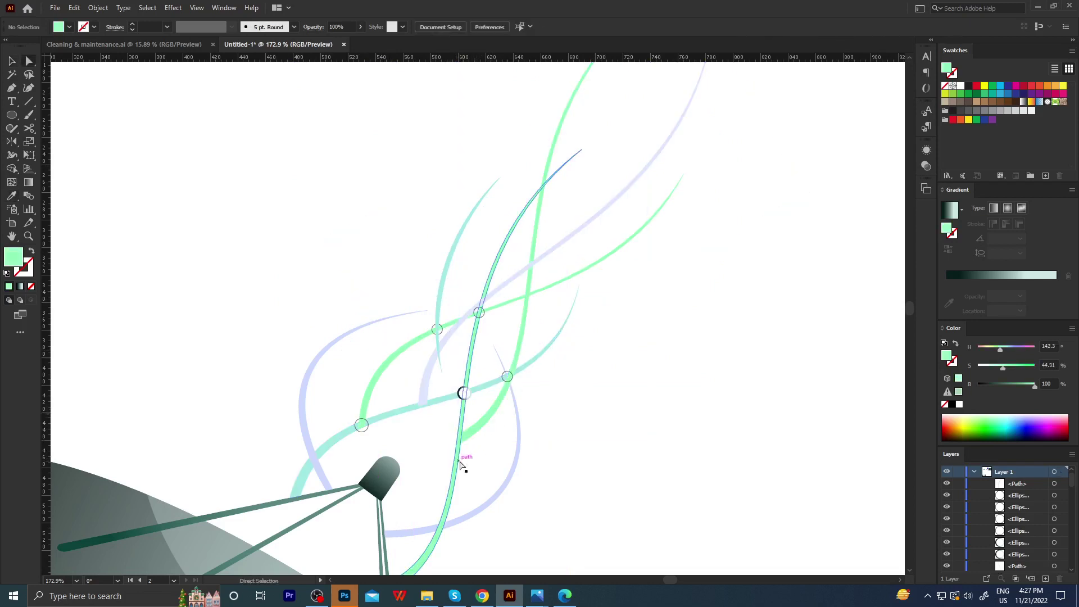
pyautogui.press('v')
pyautogui.click(427, 375)
pyautogui.press('i')
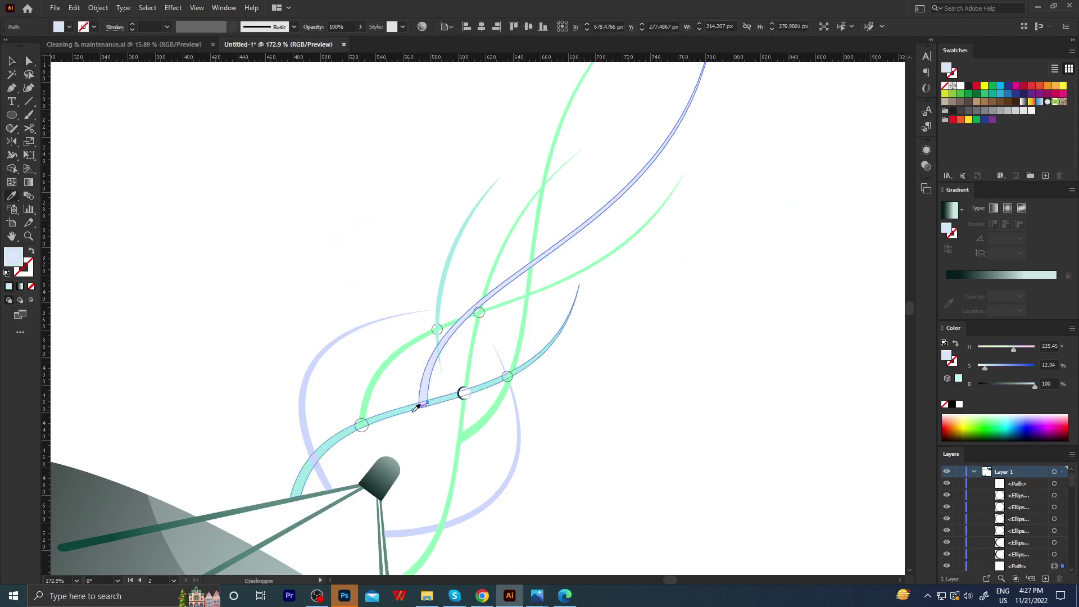
pyautogui.click(413, 408)
# Reposition the teal strand within the knot and move a small node ring onto a crossing.
pyautogui.press('z')
pyautogui.keyDown('alt'); pyautogui.click(367, 433); pyautogui.keyUp('alt')
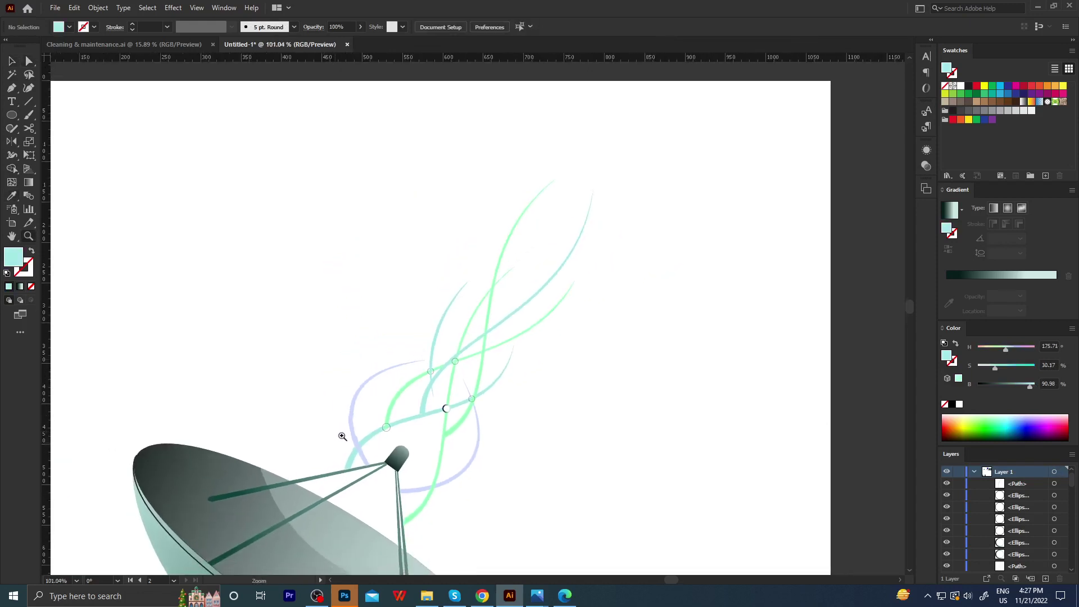
pyautogui.click(419, 413)
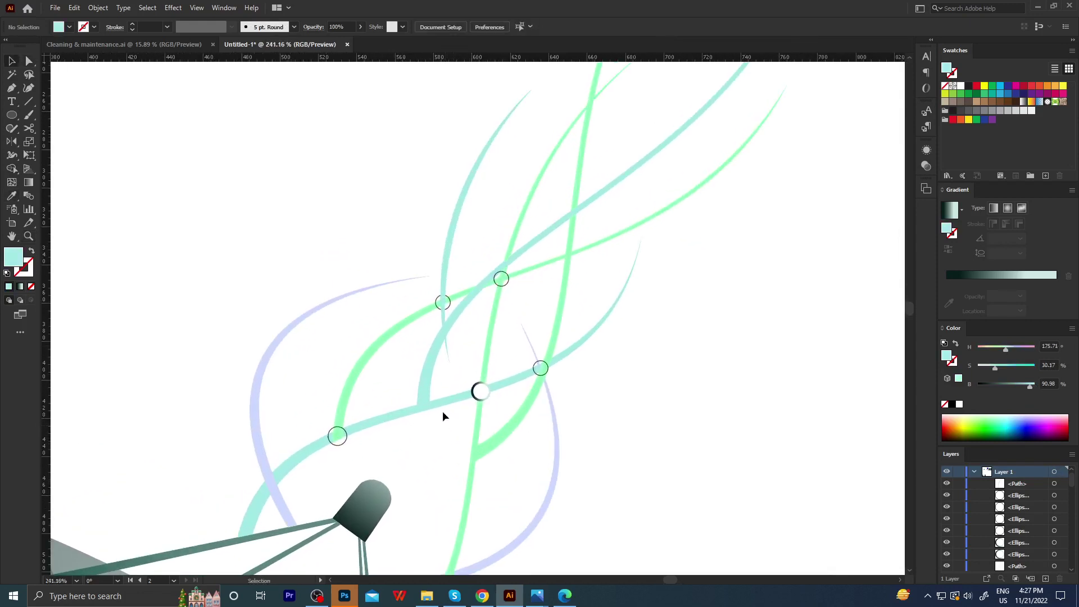
pyautogui.moveTo(414, 392); pyautogui.dragTo(489, 439)
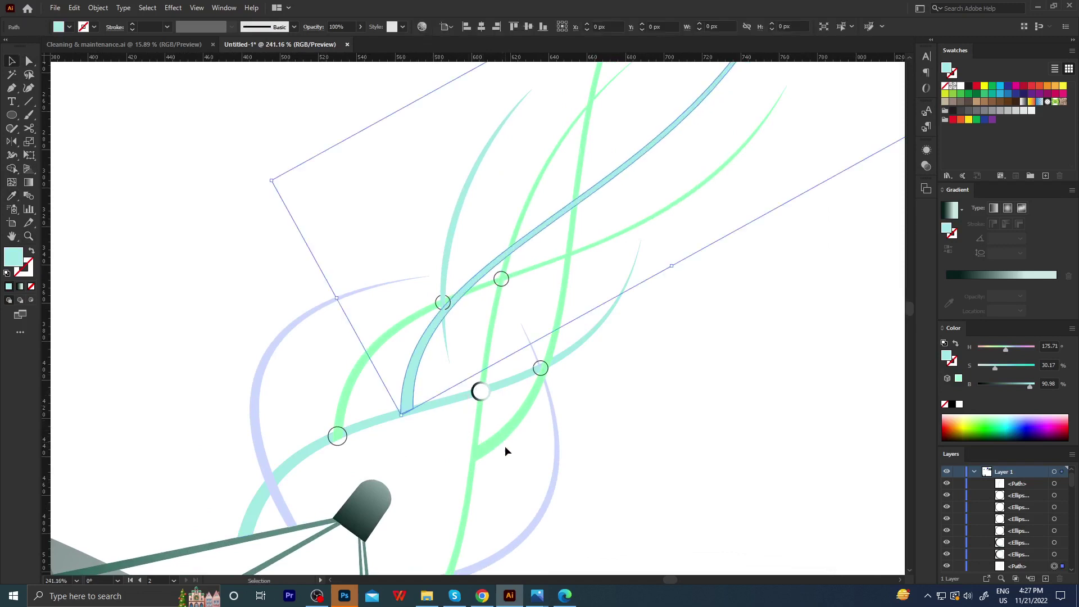
pyautogui.moveTo(403, 420)
pyautogui.mouseDown()
pyautogui.moveTo(390, 388)
pyautogui.moveTo(400, 388)
pyautogui.mouseUp()
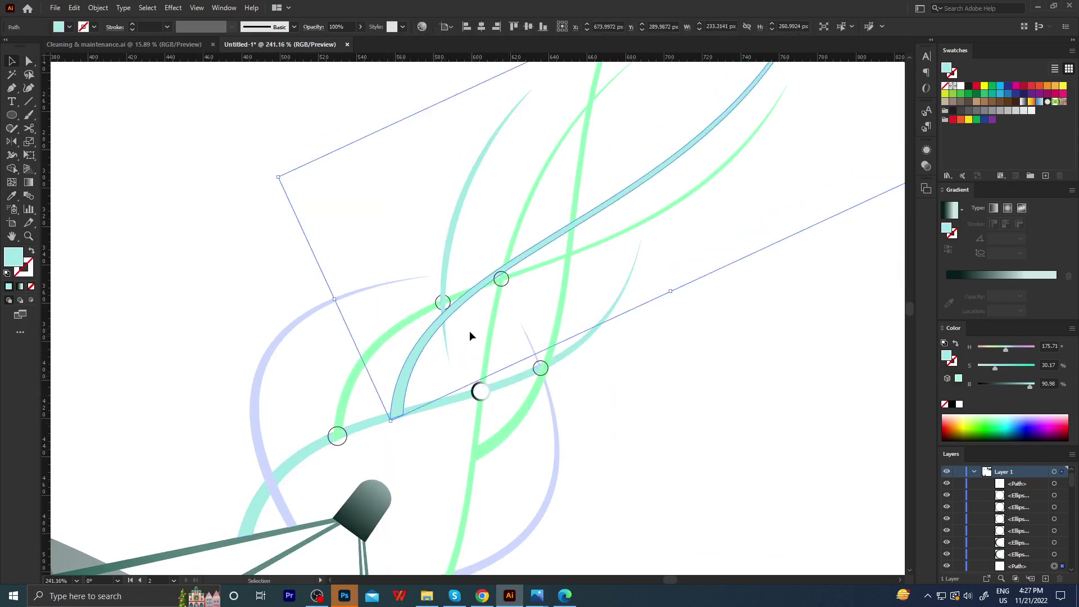
pyautogui.click(469, 334)
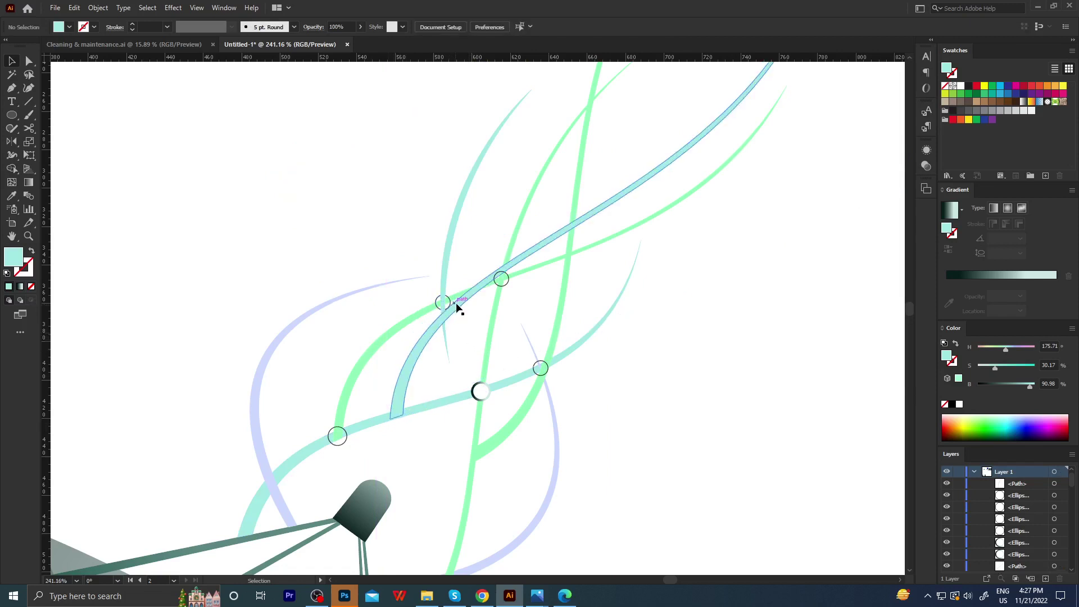
pyautogui.moveTo(472, 297); pyautogui.dragTo(479, 291)
pyautogui.click(524, 285)
pyautogui.press('z')
pyautogui.keyDown('alt'); pyautogui.click(445, 352); pyautogui.keyUp('alt')
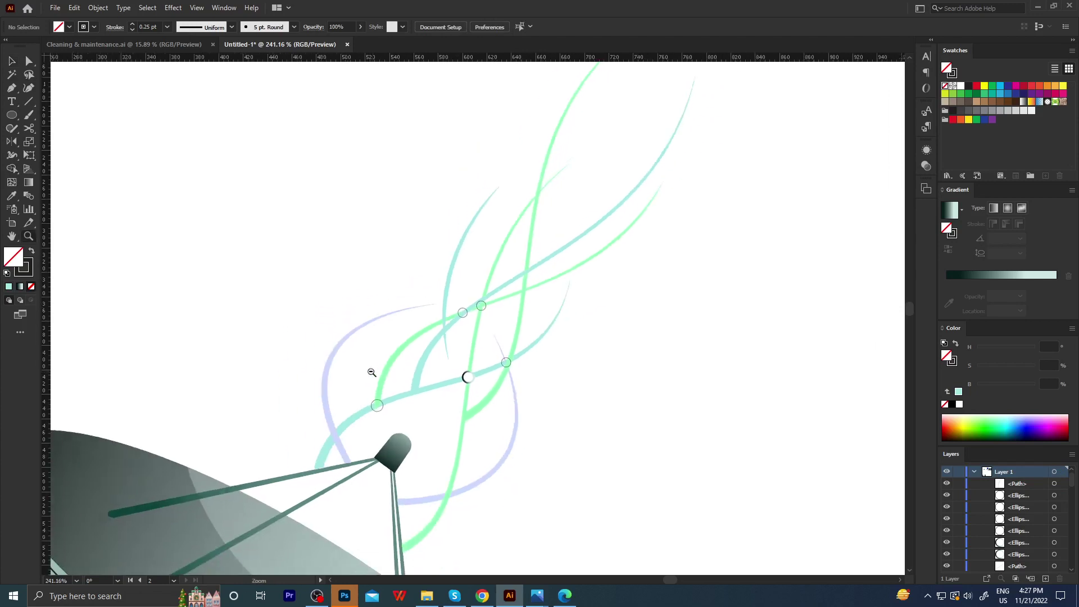
pyautogui.moveTo(372, 372)
pyautogui.mouseDown()
pyautogui.moveTo(298, 368)
pyautogui.moveTo(242, 347)
pyautogui.moveTo(414, 409)
pyautogui.moveTo(378, 390)
pyautogui.moveTo(426, 377)
pyautogui.mouseUp()
pyautogui.press('v')
# Move the small node ring onto a crossing and shrink it and the right-hand ring.
pyautogui.click(523, 325)
pyautogui.press('z')
pyautogui.moveTo(511, 323)
pyautogui.mouseDown()
pyautogui.moveTo(339, 361)
pyautogui.moveTo(409, 378)
pyautogui.mouseUp()
pyautogui.moveTo(393, 511); pyautogui.dragTo(562, 313)
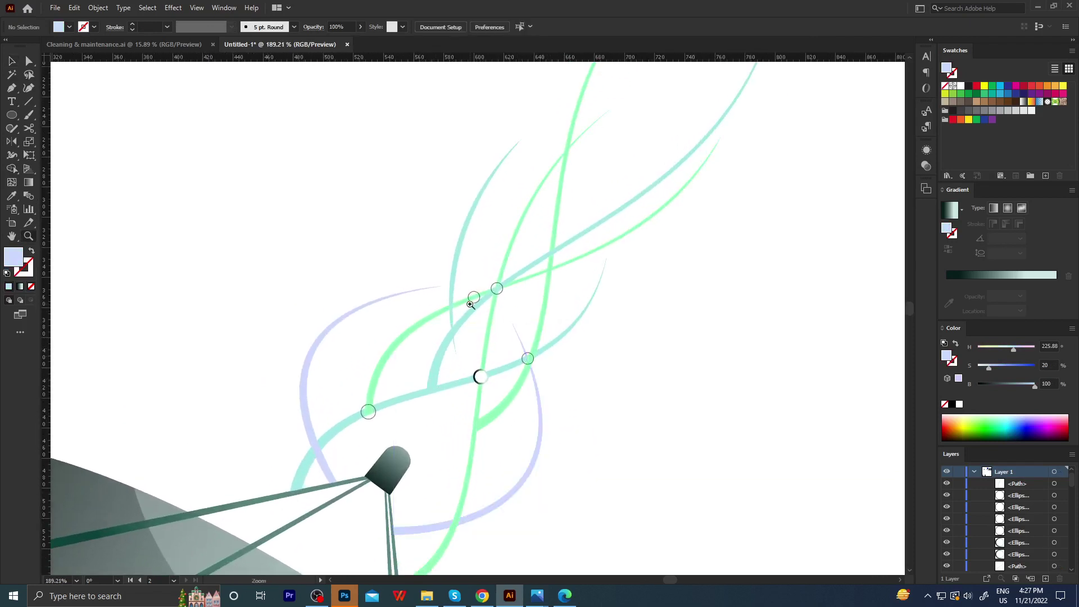
pyautogui.press('v')
pyautogui.moveTo(482, 307)
pyautogui.mouseDown()
pyautogui.moveTo(448, 320)
pyautogui.moveTo(538, 332)
pyautogui.moveTo(484, 322)
pyautogui.mouseUp()
pyautogui.press('z')
pyautogui.hotkey('ctrl', 'shift', 'a')
pyautogui.click(490, 332)
pyautogui.click(622, 274)
pyautogui.moveTo(644, 280); pyautogui.dragTo(645, 275)
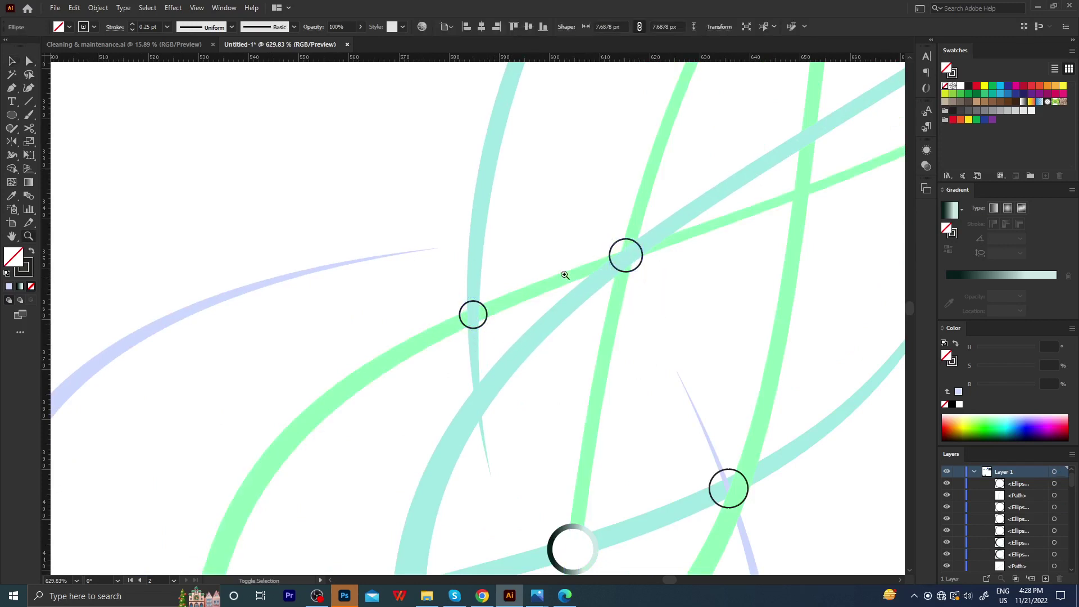
# Eyedropper another ring's thin outline onto the middle crossing circle, then deselect.
pyautogui.moveTo(565, 275); pyautogui.dragTo(557, 375)
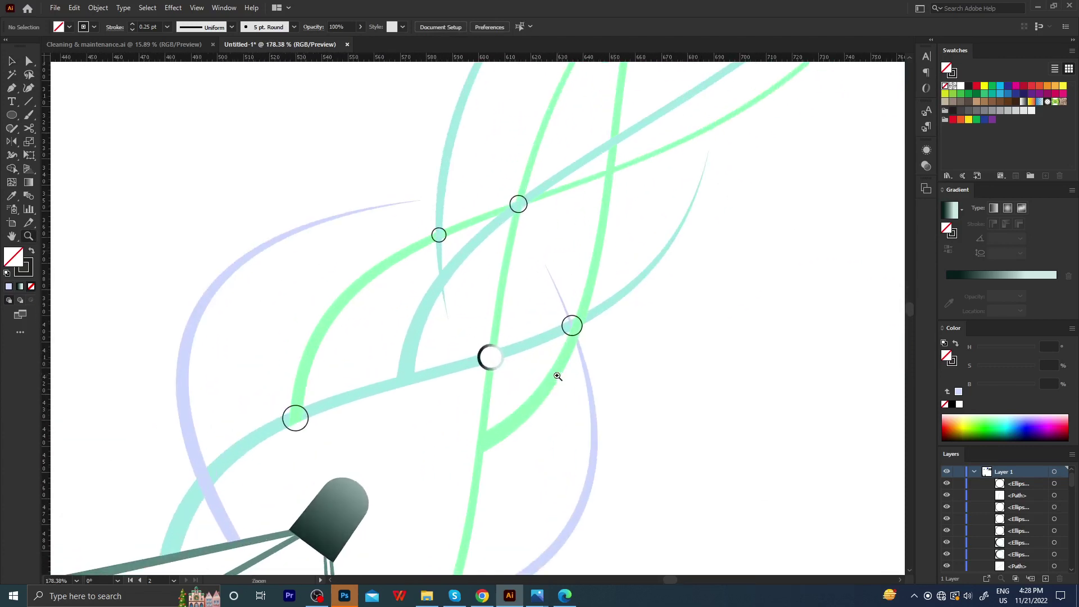
pyautogui.click(497, 366)
pyautogui.press('i')
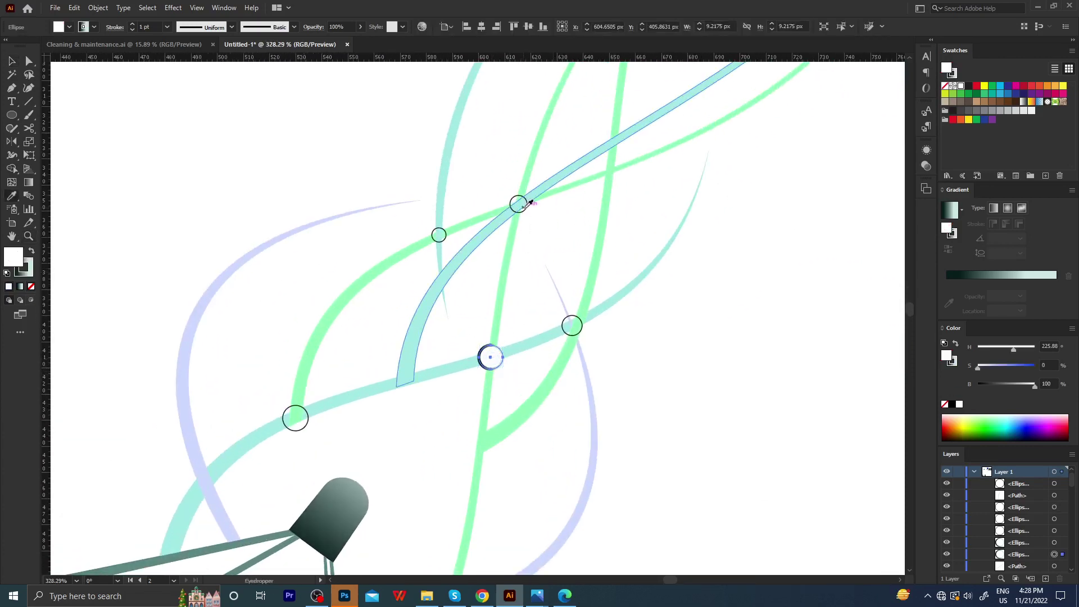
pyautogui.click(527, 208)
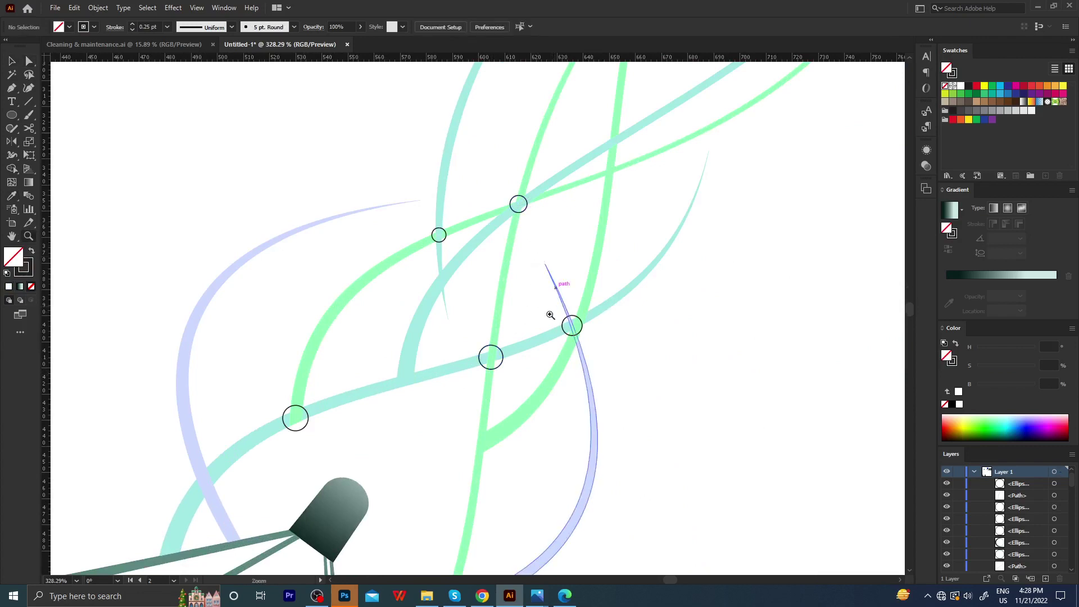
pyautogui.hotkey('ctrl', 'shift', 'a')
pyautogui.press('z')
pyautogui.moveTo(520, 323)
pyautogui.mouseDown()
pyautogui.moveTo(414, 338)
pyautogui.moveTo(594, 364)
pyautogui.moveTo(639, 351)
pyautogui.moveTo(320, 360)
pyautogui.moveTo(255, 340)
pyautogui.mouseUp()
# Duplicate a signal strand and drop the copy offset from the original.
pyautogui.click(650, 344)
pyautogui.press('z')
pyautogui.moveTo(332, 311)
pyautogui.mouseDown()
pyautogui.moveTo(613, 369)
pyautogui.moveTo(636, 398)
pyautogui.mouseUp()
pyautogui.moveTo(583, 359)
pyautogui.mouseDown()
pyautogui.moveTo(474, 373)
pyautogui.moveTo(535, 472)
pyautogui.moveTo(474, 443)
pyautogui.moveTo(509, 376)
pyautogui.mouseUp()
pyautogui.press('v')
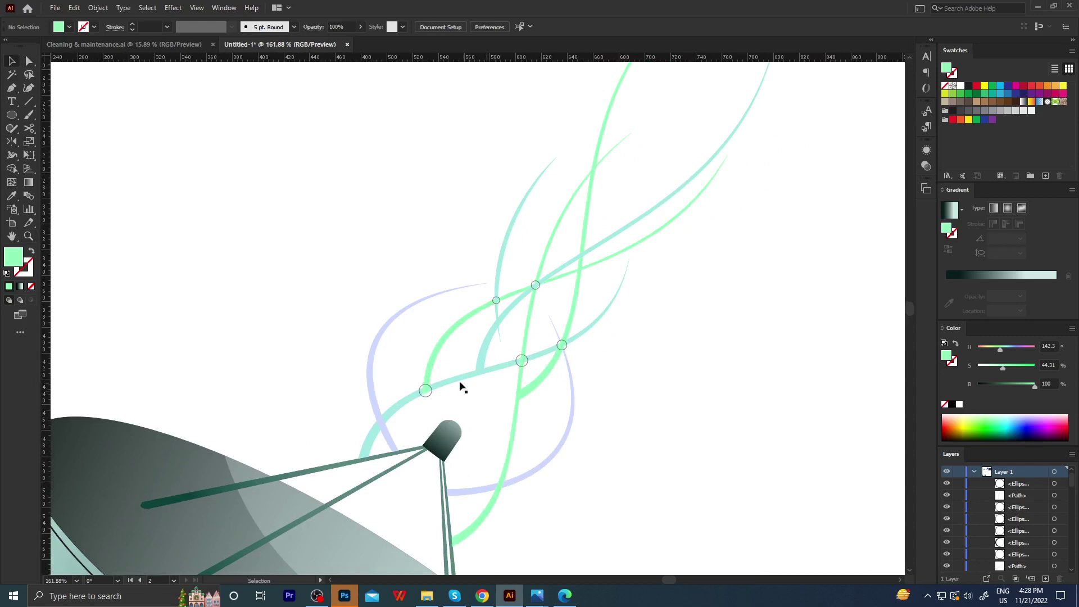
pyautogui.moveTo(444, 382); pyautogui.dragTo(519, 446)
pyautogui.keyDown('ctrl'); pyautogui.keyDown('alt'); pyautogui.click(691, 350); pyautogui.keyUp('alt'); pyautogui.keyUp('ctrl')
pyautogui.moveTo(490, 344)
pyautogui.mouseDown()
pyautogui.moveTo(472, 337)
pyautogui.moveTo(614, 381)
pyautogui.moveTo(624, 301)
pyautogui.moveTo(545, 358)
pyautogui.mouseUp()
pyautogui.keyDown('alt'); pyautogui.click(545, 358); pyautogui.keyUp('alt')
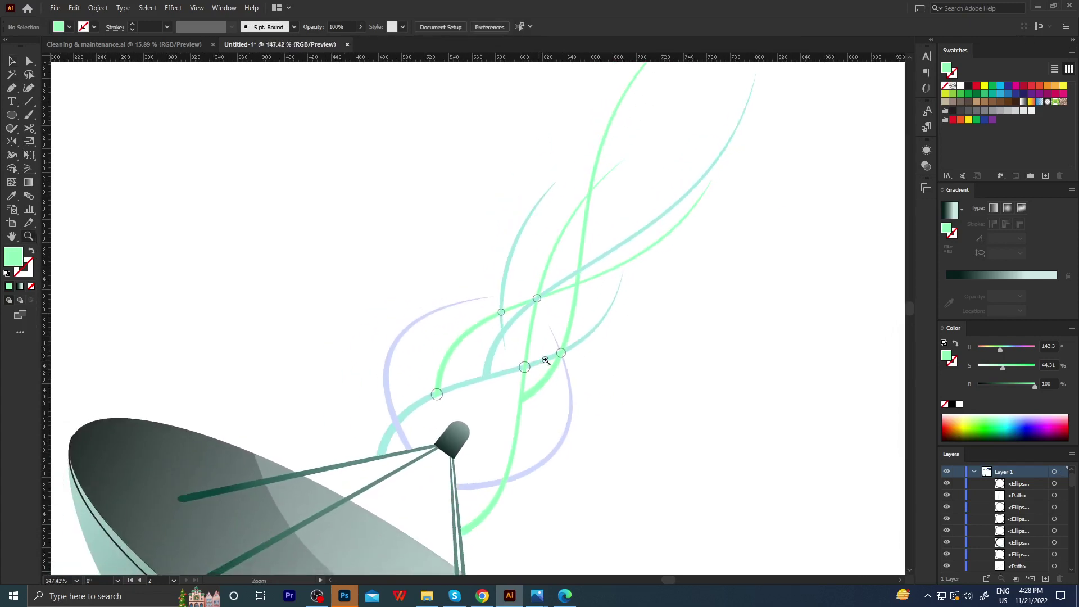
# Shift two teal strands slightly into new positions around the crossings.
pyautogui.click(604, 284)
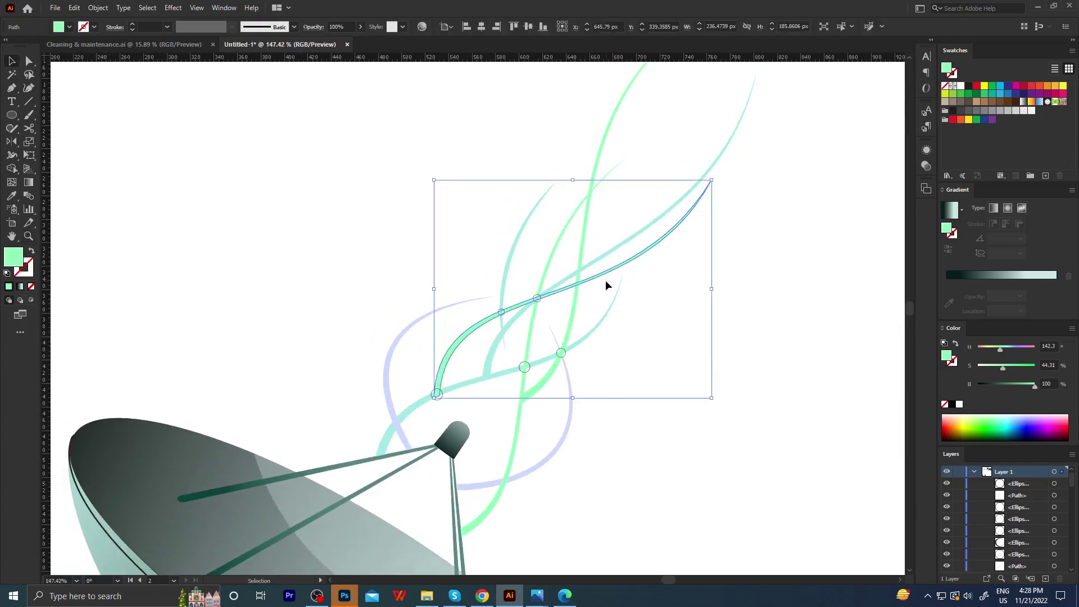
pyautogui.click(621, 251)
pyautogui.moveTo(619, 228)
pyautogui.mouseDown()
pyautogui.moveTo(587, 249)
pyautogui.moveTo(601, 248)
pyautogui.mouseUp()
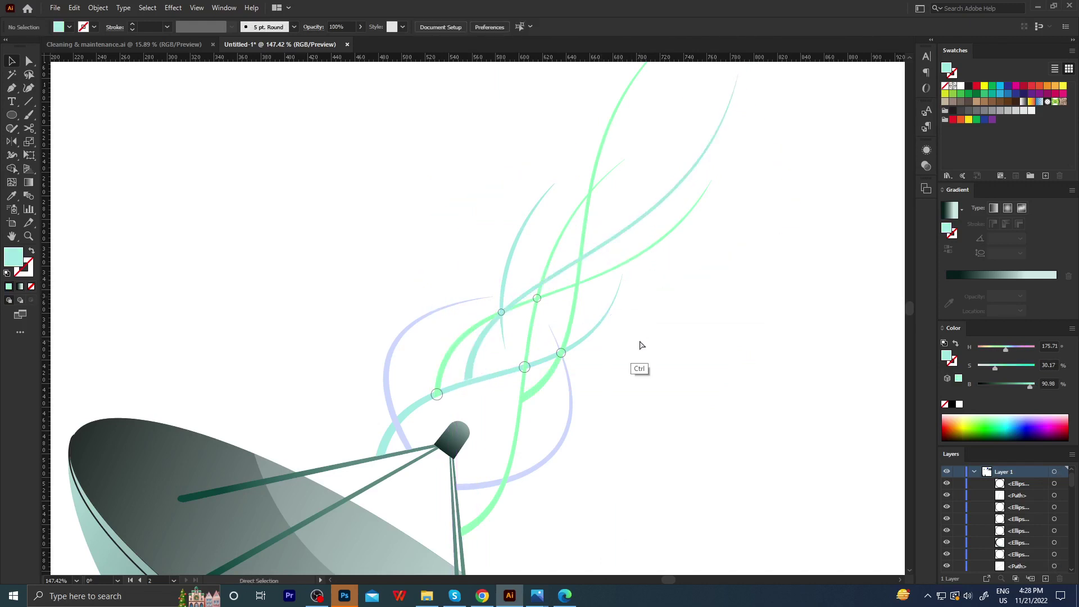
pyautogui.click(511, 340)
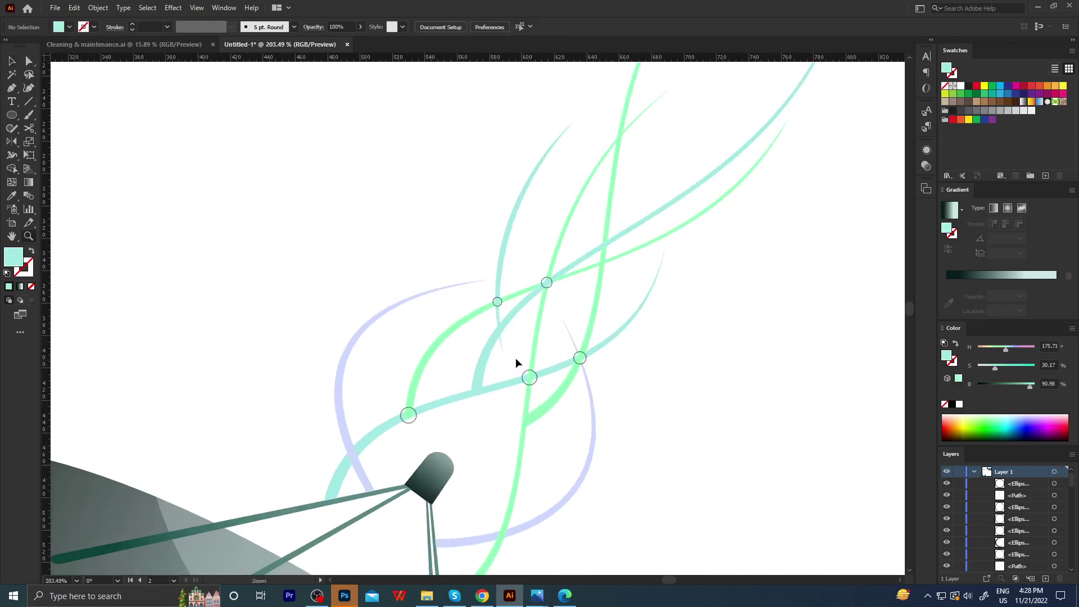
pyautogui.moveTo(475, 367)
pyautogui.mouseDown()
pyautogui.moveTo(454, 366)
pyautogui.moveTo(482, 373)
pyautogui.mouseUp()
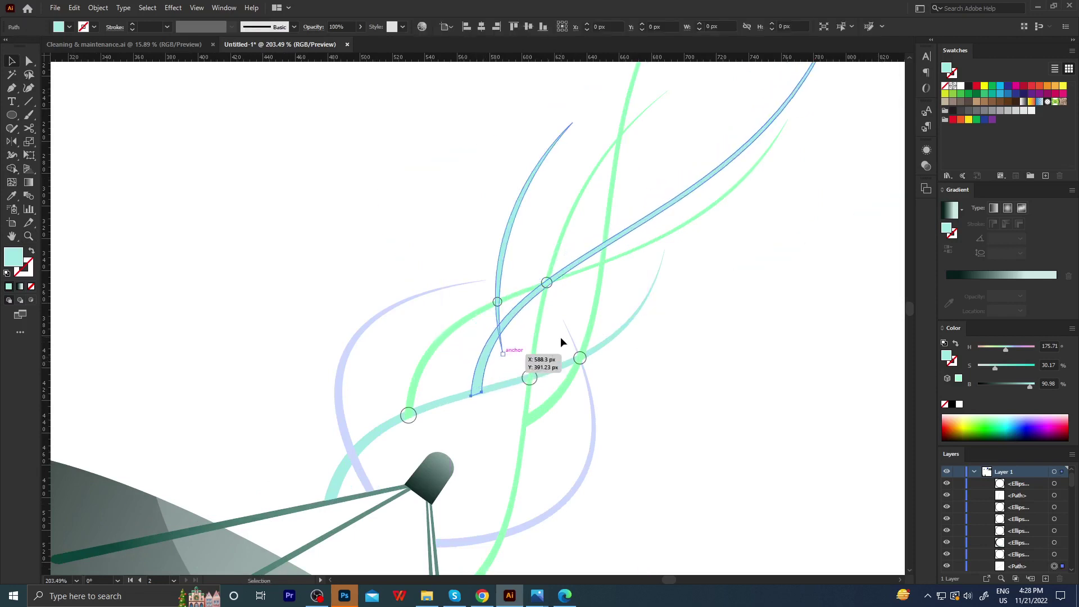
pyautogui.press('z')
pyautogui.keyDown('alt'); pyautogui.click(539, 340); pyautogui.keyUp('alt')
pyautogui.scroll(2, 568, 332)
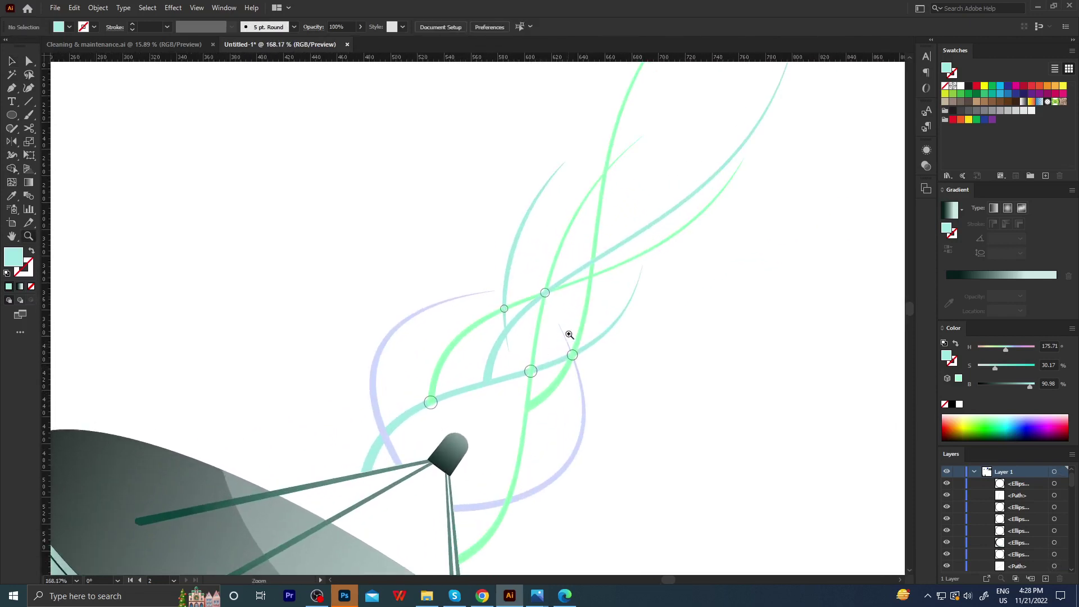
pyautogui.scroll(-2, 483, 321)
pyautogui.scroll(-1, 427, 321)
pyautogui.scroll(4, 558, 336)
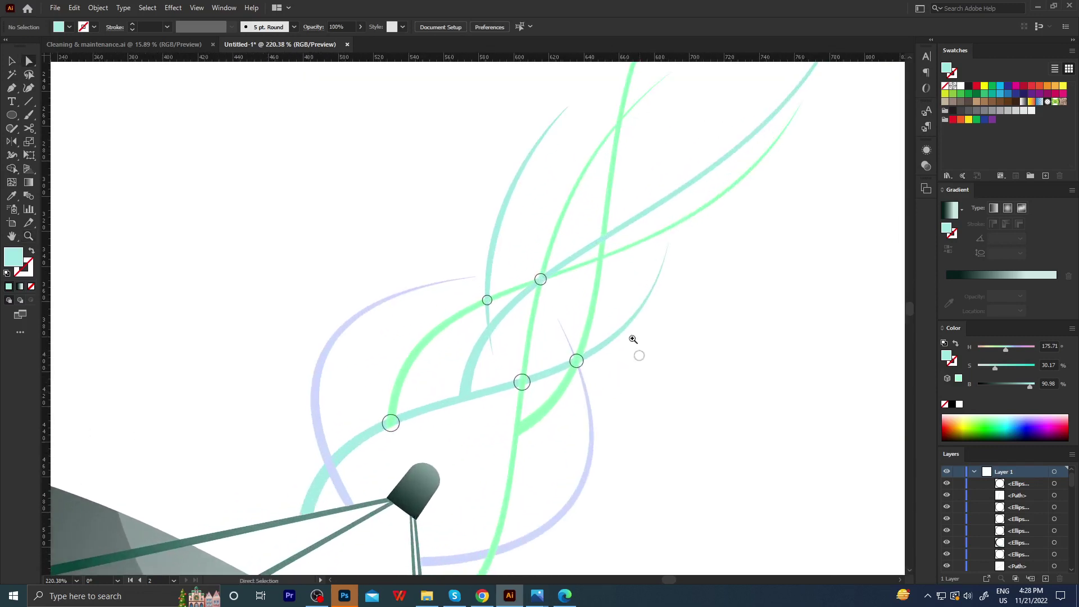
pyautogui.scroll(-4, 633, 338)
pyautogui.scroll(1, 446, 337)
pyautogui.scroll(2, 593, 351)
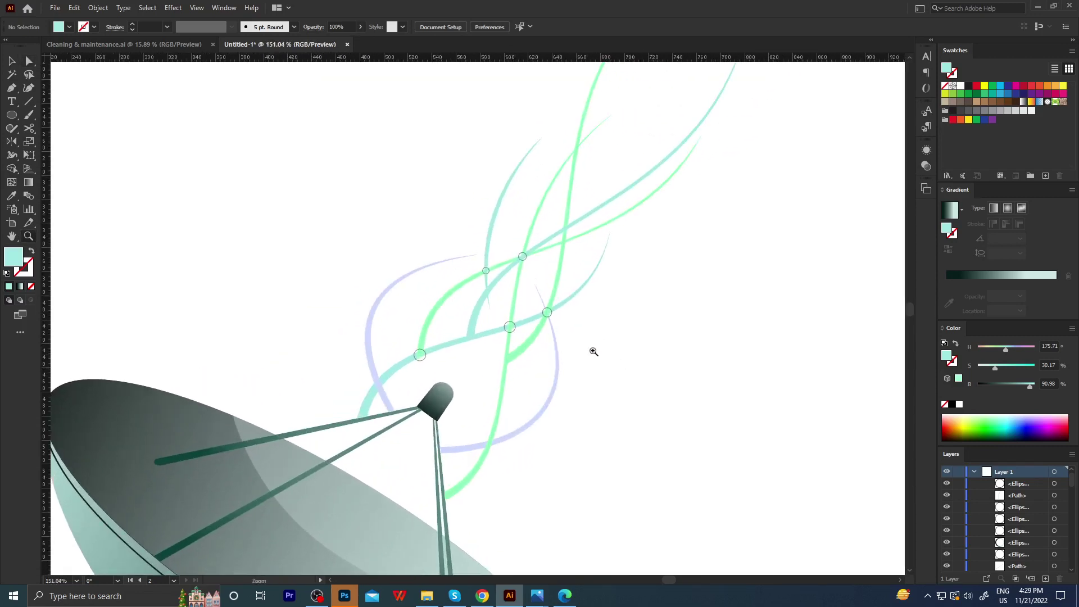
# Give the green curve the teal strand's colour with the Eyedropper.
pyautogui.press('v')
pyautogui.click(443, 309)
pyautogui.press('a')
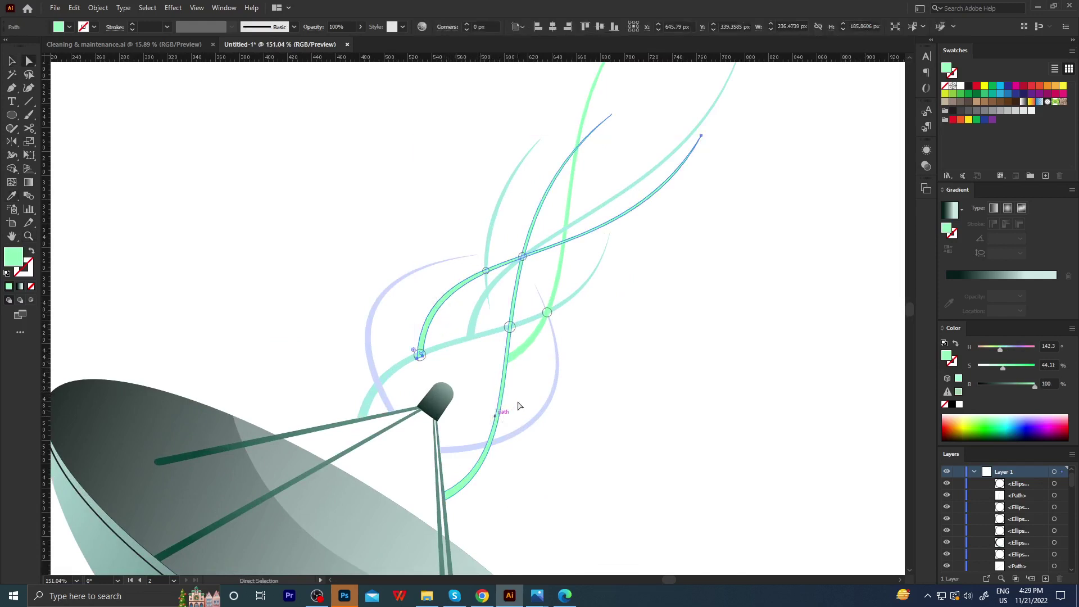
pyautogui.click(521, 409)
pyautogui.press('v')
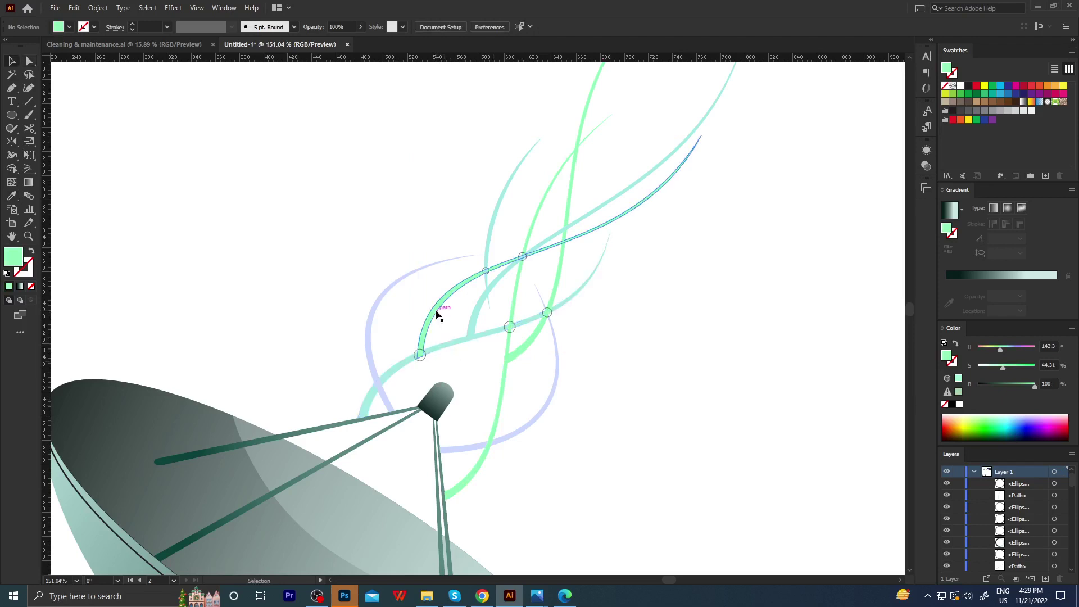
pyautogui.click(442, 310)
pyautogui.press('i')
pyautogui.click(461, 345)
pyautogui.press('a')
pyautogui.click(483, 397)
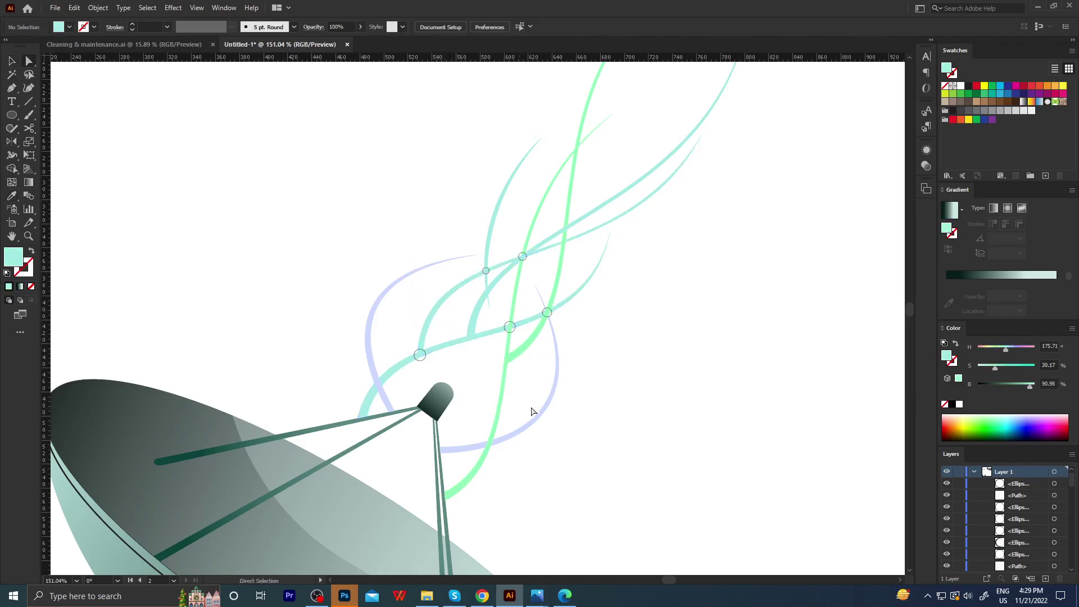
pyautogui.moveTo(532, 412)
pyautogui.mouseDown()
pyautogui.moveTo(386, 345)
pyautogui.moveTo(494, 366)
pyautogui.moveTo(566, 345)
pyautogui.mouseUp()
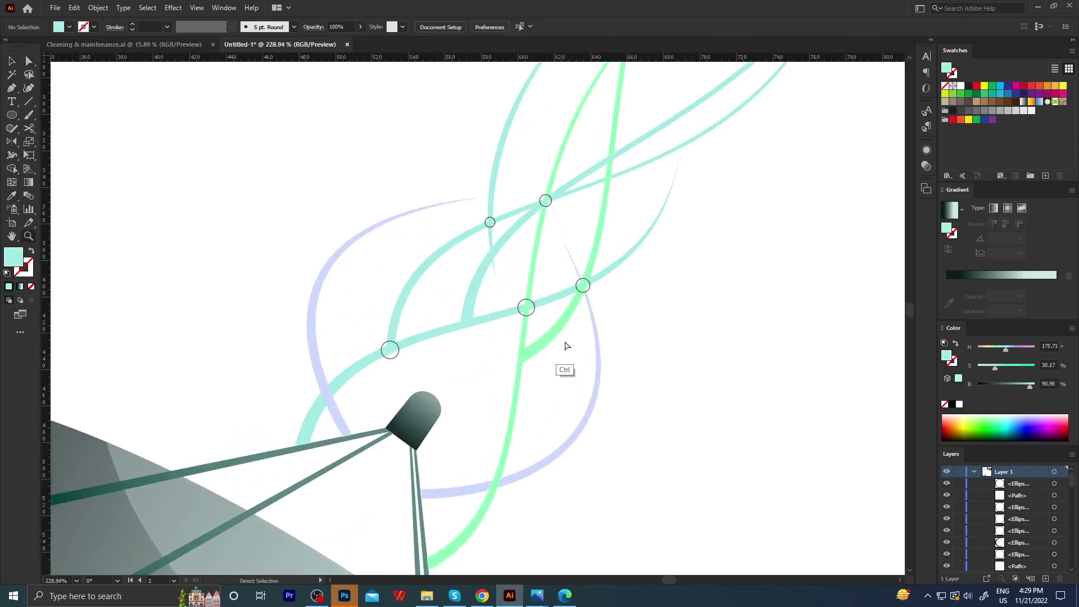
pyautogui.hotkey('ctrl', 'z')
pyautogui.hotkey('ctrl', 'z')
pyautogui.hotkey('ctrl', 'z')
pyautogui.moveTo(383, 343); pyautogui.dragTo(466, 356)
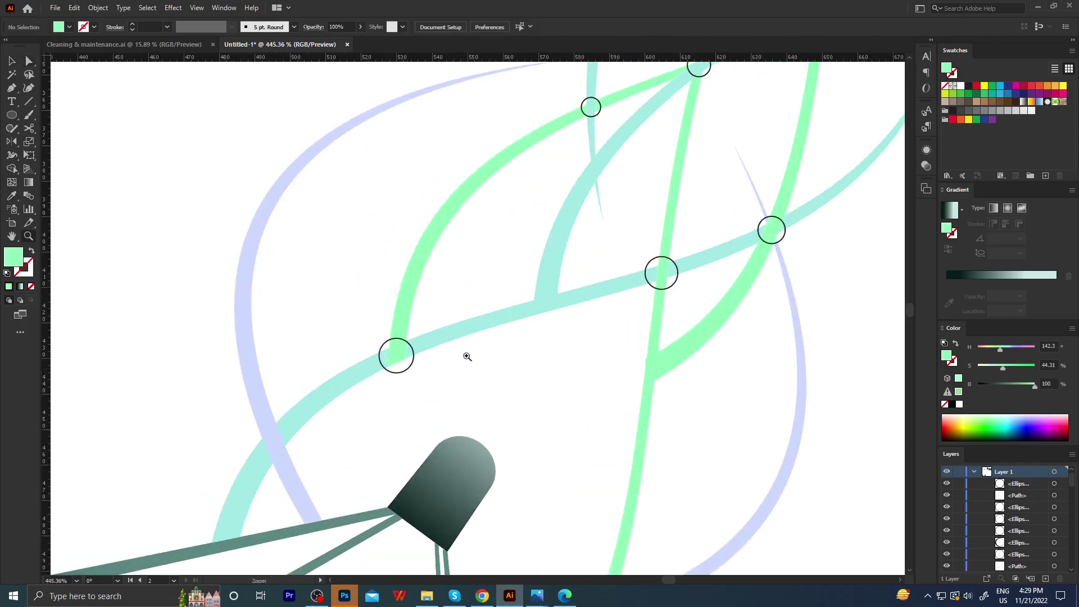
# Give the left crossing circle a gradient fill and no outline.
pyautogui.click(396, 355)
pyautogui.press('.')
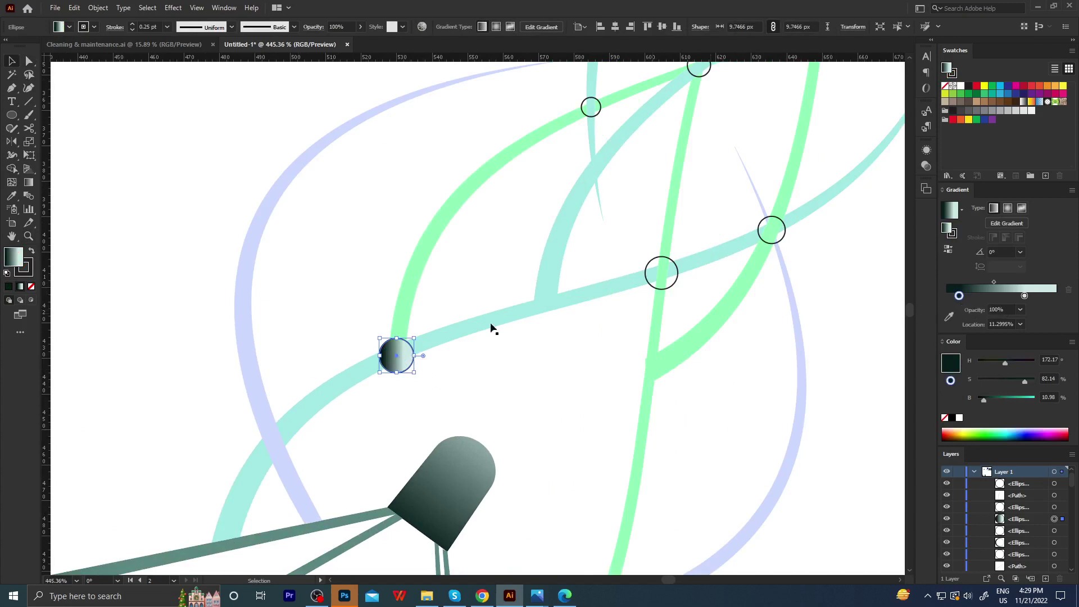
pyautogui.press('x')
pyautogui.press('/')
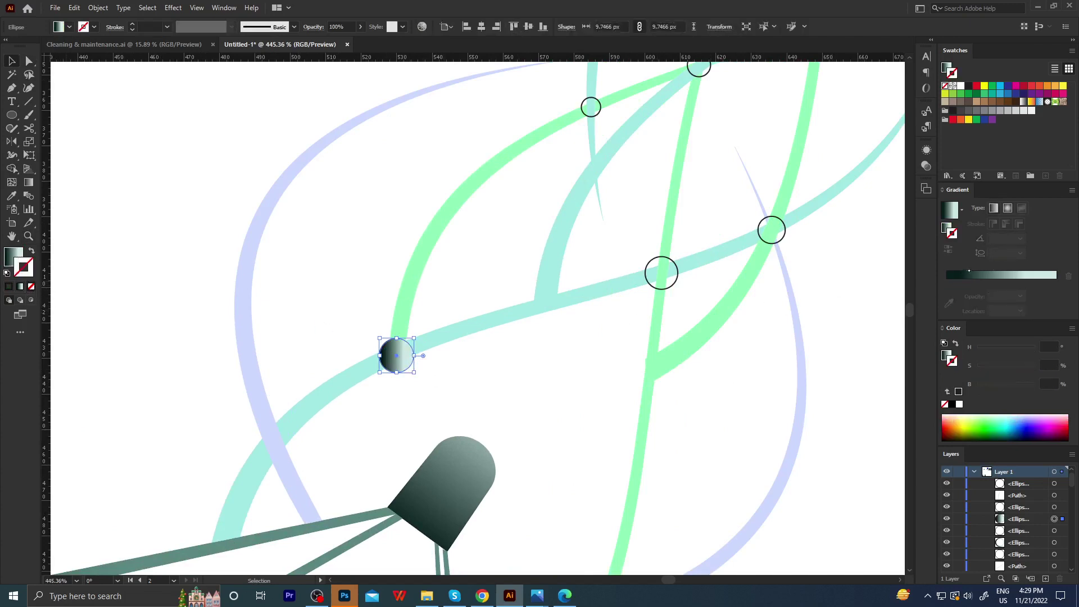
pyautogui.press('.')
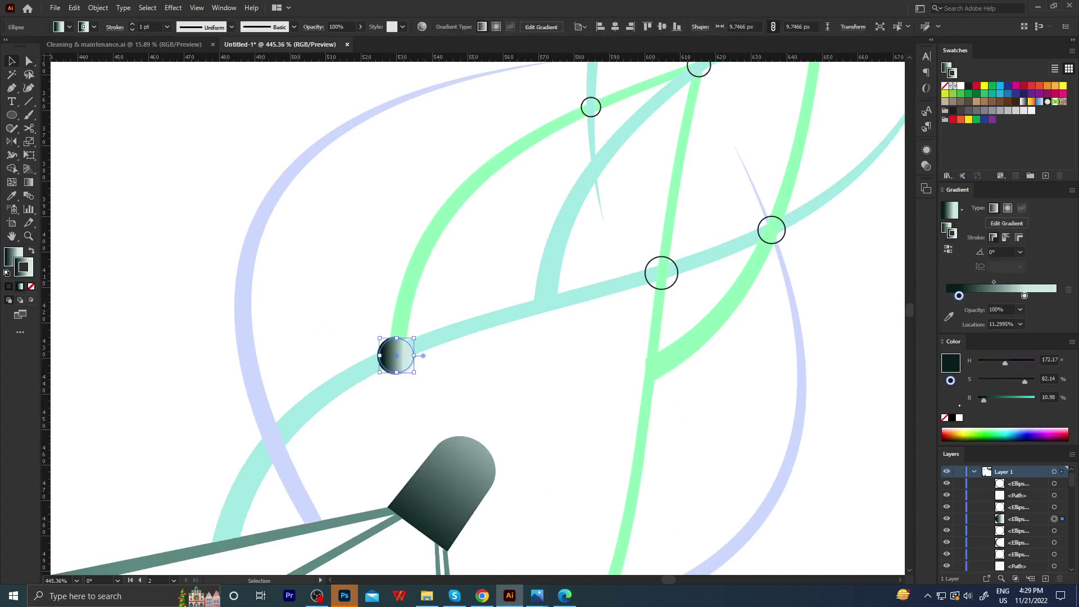
pyautogui.click(959, 417)
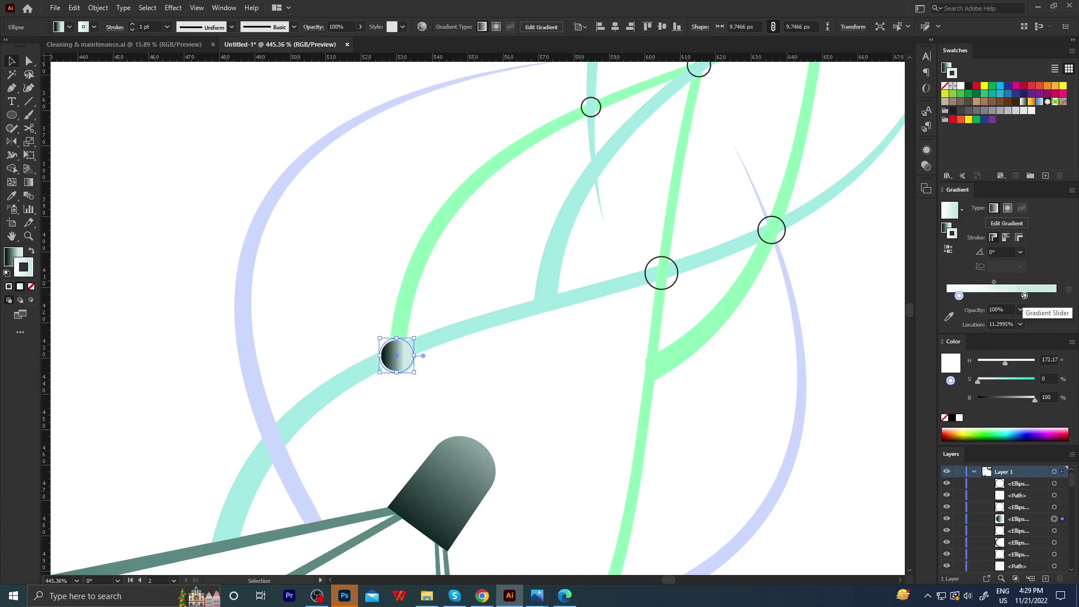
pyautogui.hotkey('ctrl', 'z')
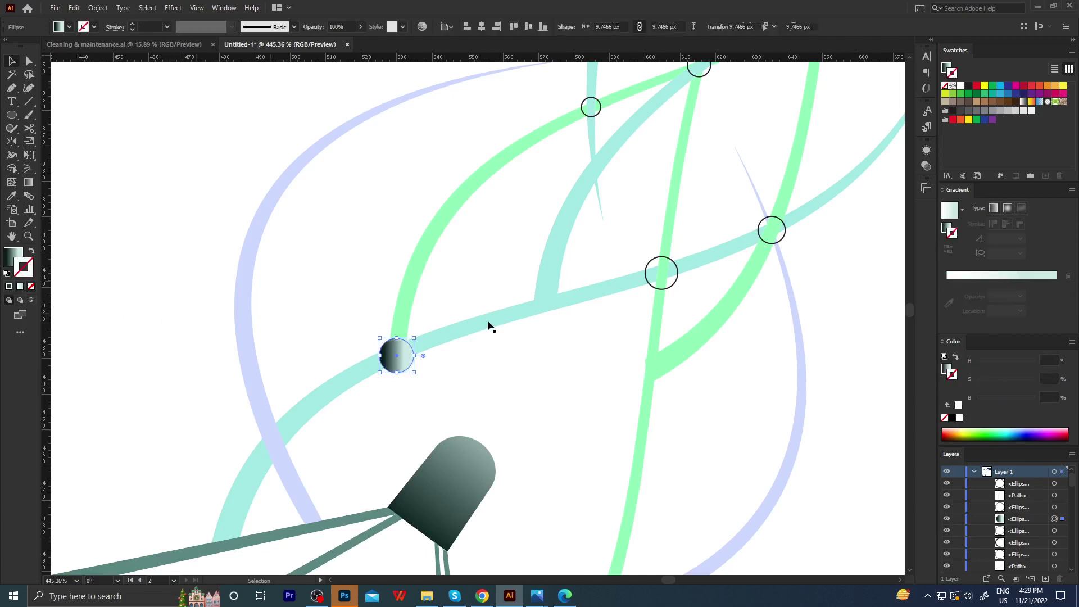
pyautogui.hotkey('ctrl', 'z')
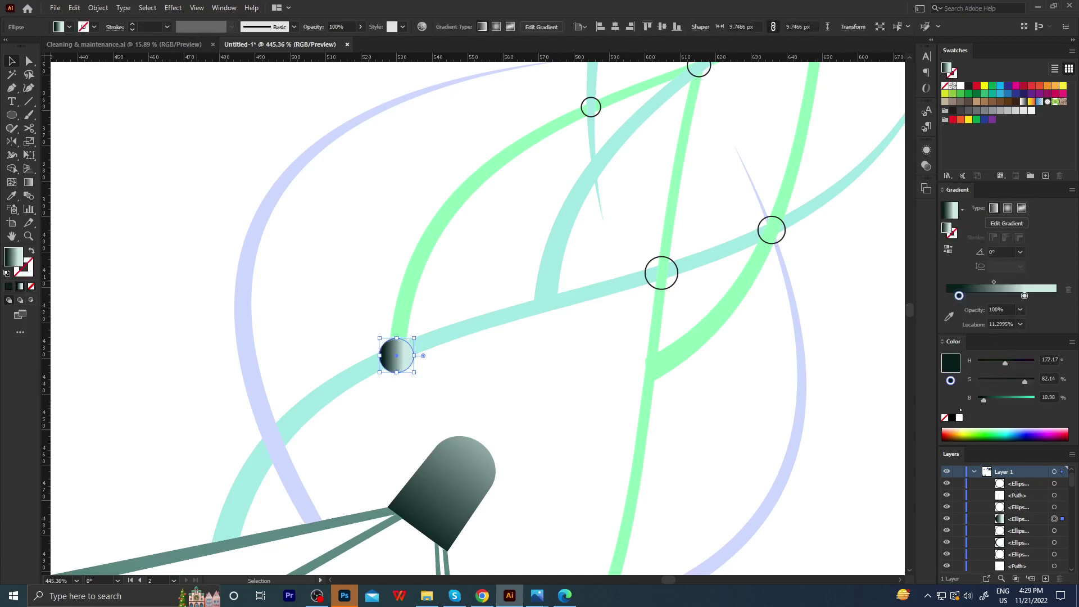
# Set both gradient stops white, fade the outer stop to transparent, and enlarge the circle.
pyautogui.click(959, 418)
pyautogui.click(1024, 295)
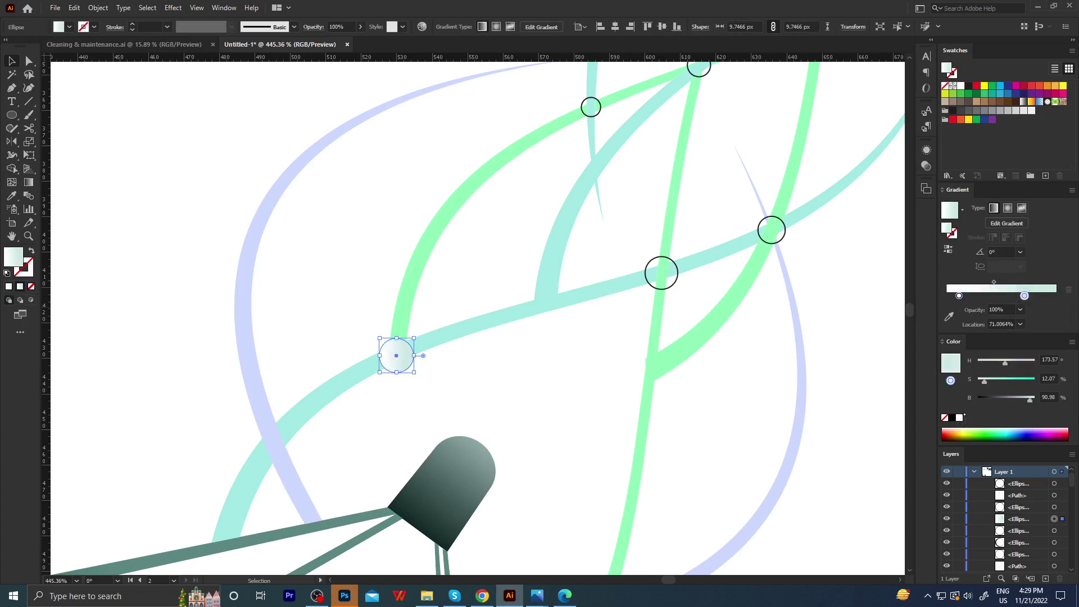
pyautogui.click(959, 418)
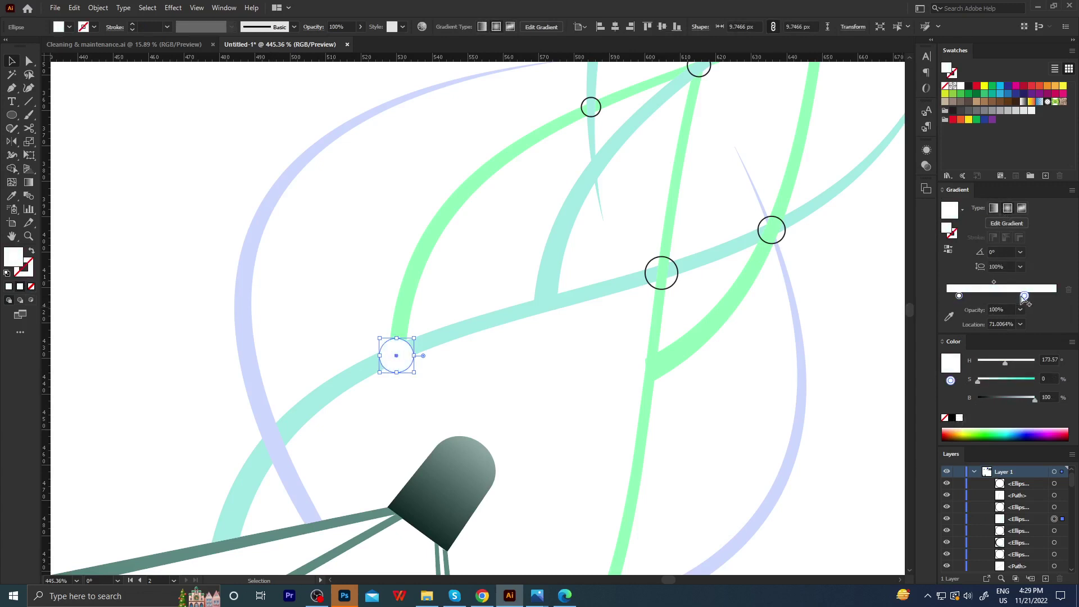
pyautogui.moveTo(1019, 310); pyautogui.dragTo(978, 323)
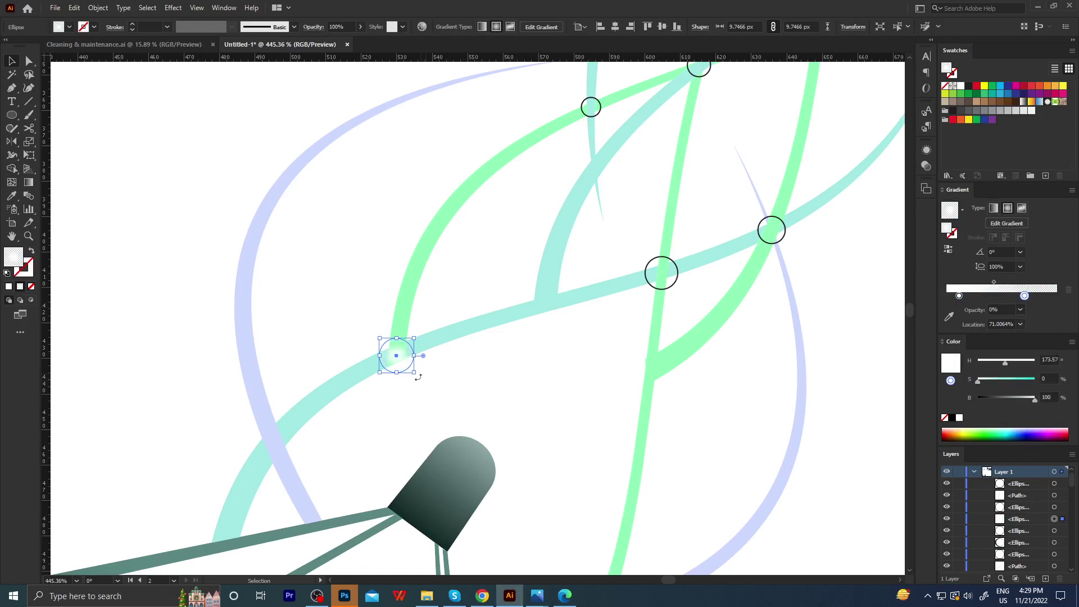
pyautogui.moveTo(416, 374); pyautogui.dragTo(437, 386)
pyautogui.click(430, 364)
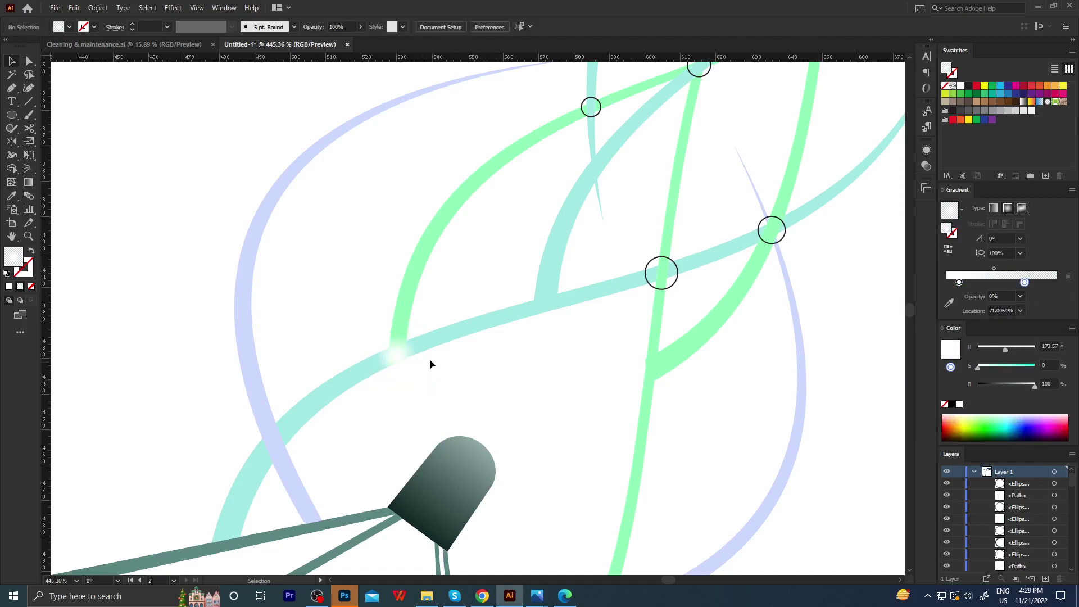
# Make the glow's centre stop yellow-green and check the result across the dish.
pyautogui.click(959, 296)
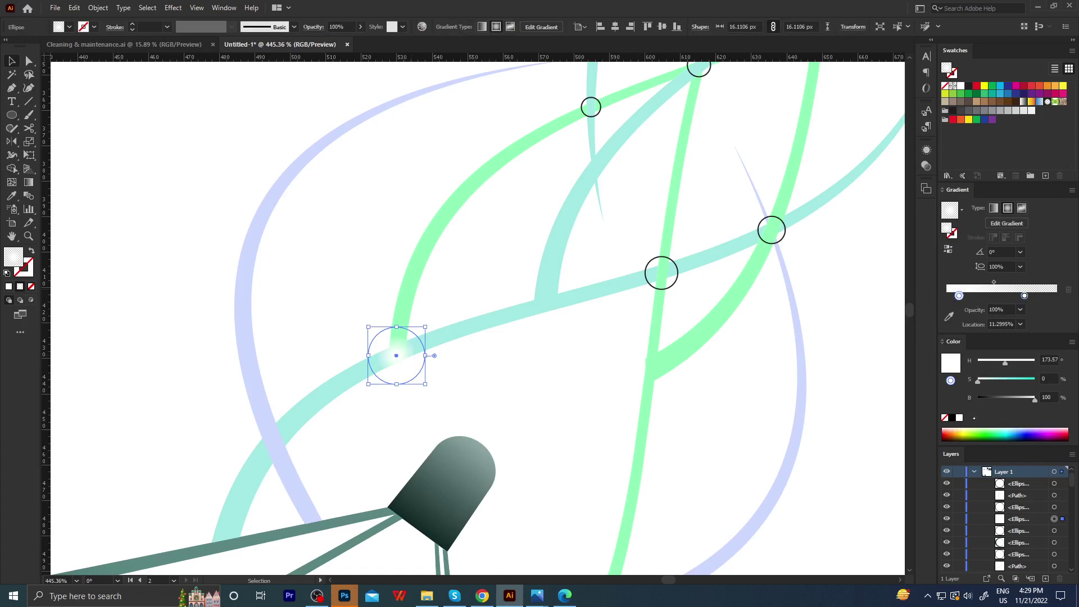
pyautogui.click(967, 430)
pyautogui.click(1024, 295)
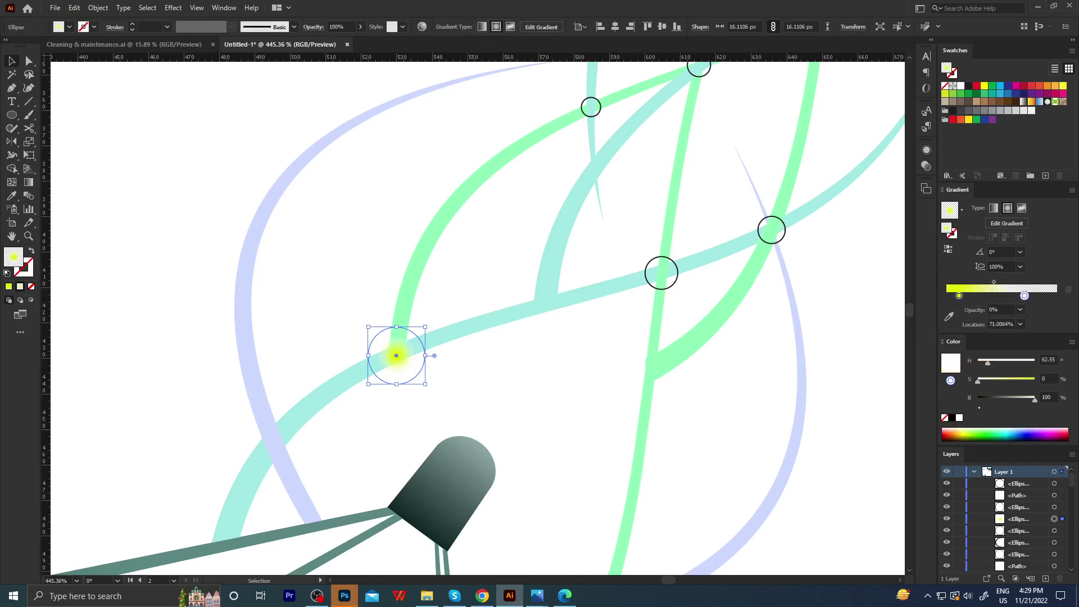
pyautogui.click(624, 402)
pyautogui.press('z')
pyautogui.keyDown('alt'); pyautogui.click(306, 370); pyautogui.keyUp('alt')
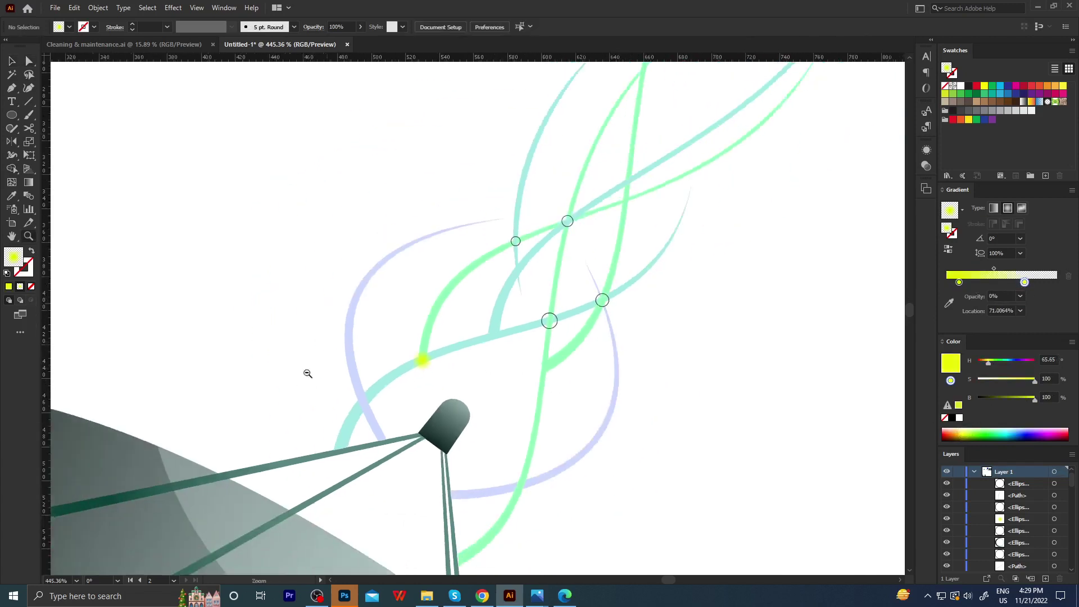
pyautogui.keyDown('alt'); pyautogui.click(199, 394); pyautogui.keyUp('alt')
pyautogui.click(446, 366)
pyautogui.press('a')
pyautogui.click(406, 358)
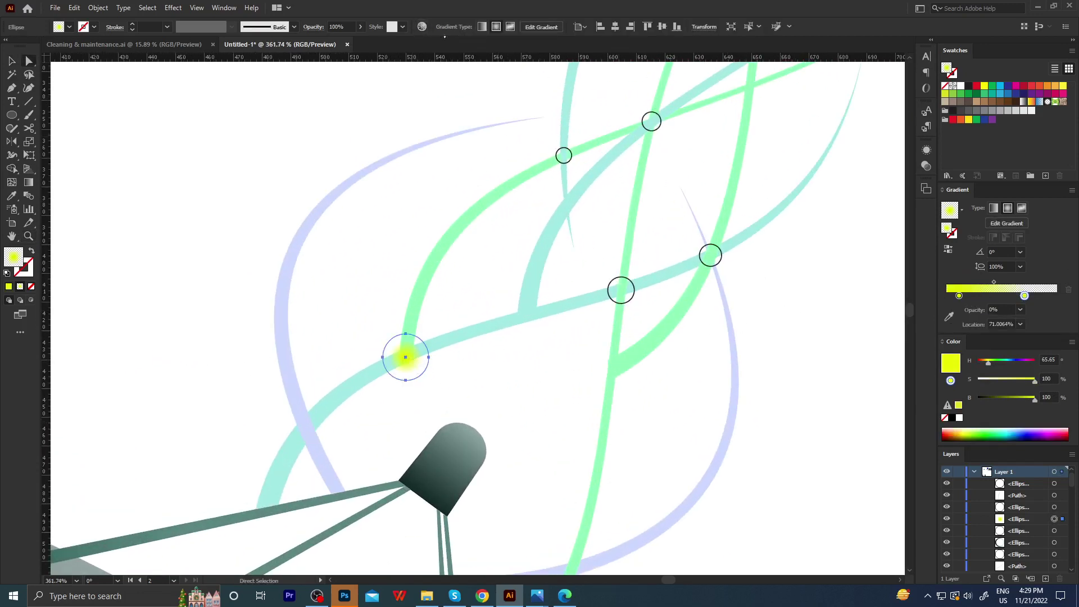
# Shift the lower-left glow's hue to soft periwinkle blue on the Recolor Artwork Edit wheel.
pyautogui.click(422, 32)
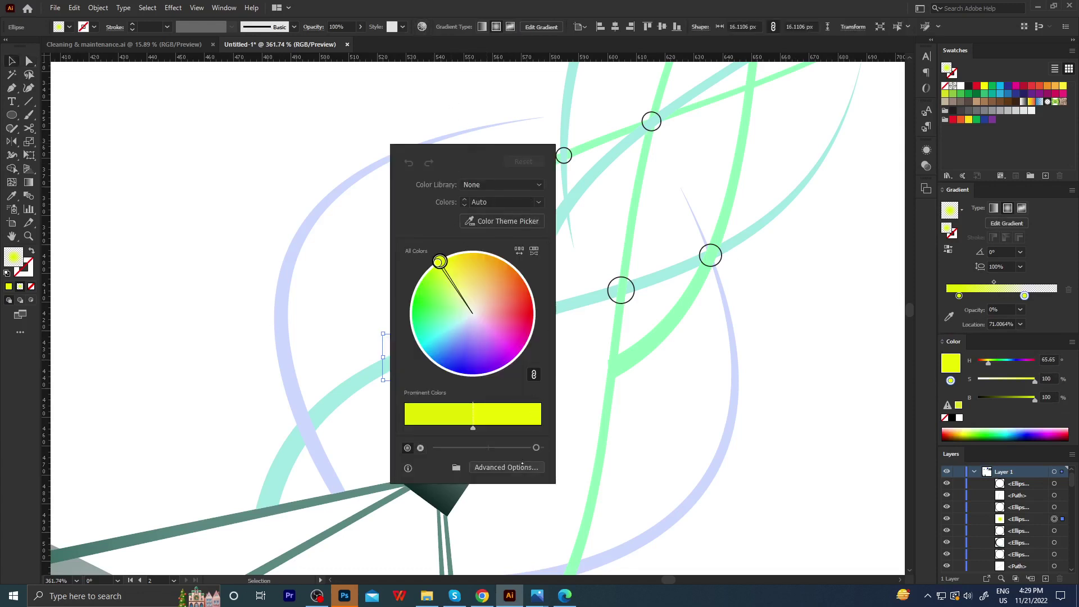
pyautogui.click(523, 466)
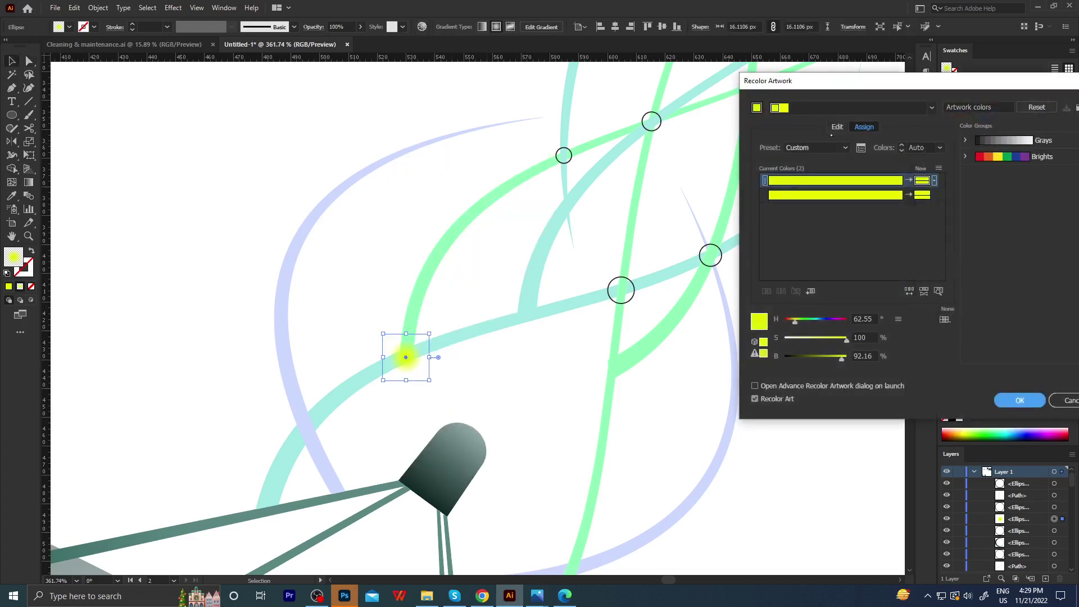
pyautogui.click(835, 127)
pyautogui.moveTo(820, 159)
pyautogui.mouseDown()
pyautogui.moveTo(843, 156)
pyautogui.moveTo(833, 237)
pyautogui.moveTo(882, 218)
pyautogui.mouseUp()
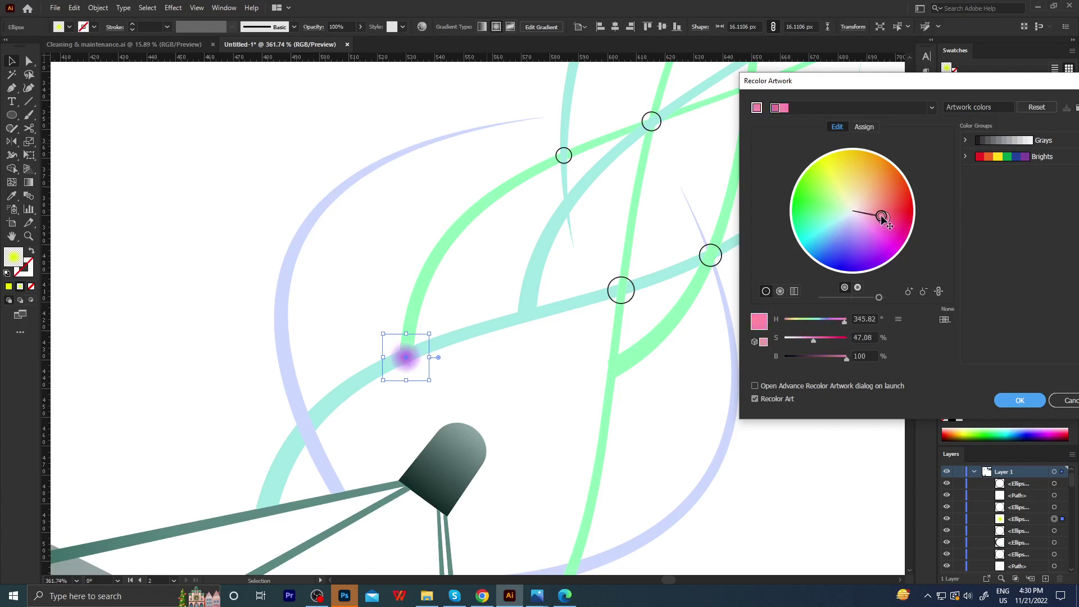
pyautogui.moveTo(884, 223)
pyautogui.mouseDown()
pyautogui.moveTo(839, 226)
pyautogui.moveTo(839, 242)
pyautogui.mouseUp()
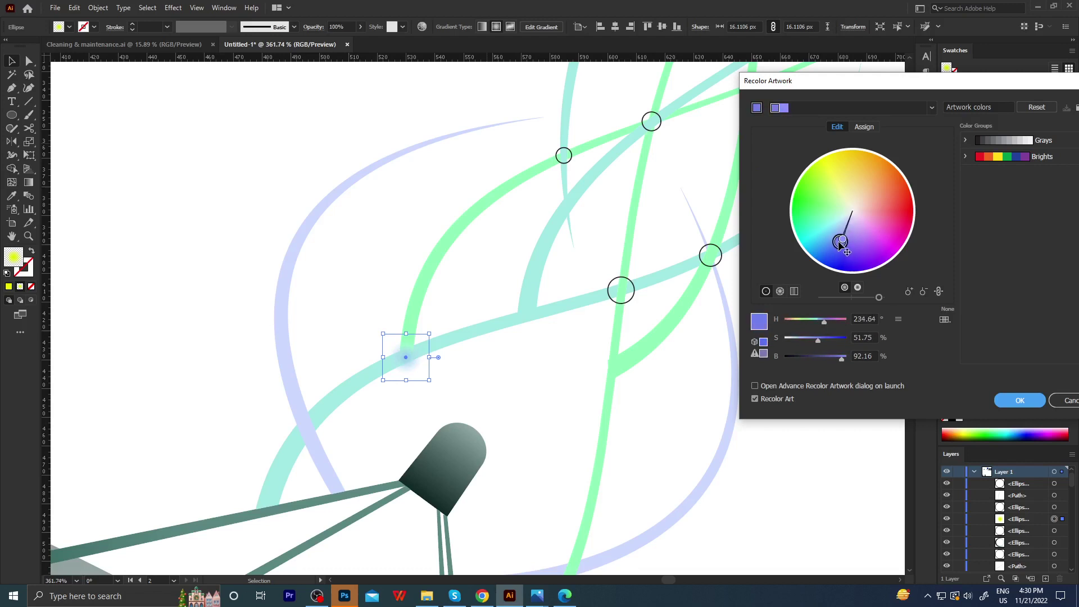
pyautogui.click(1020, 400)
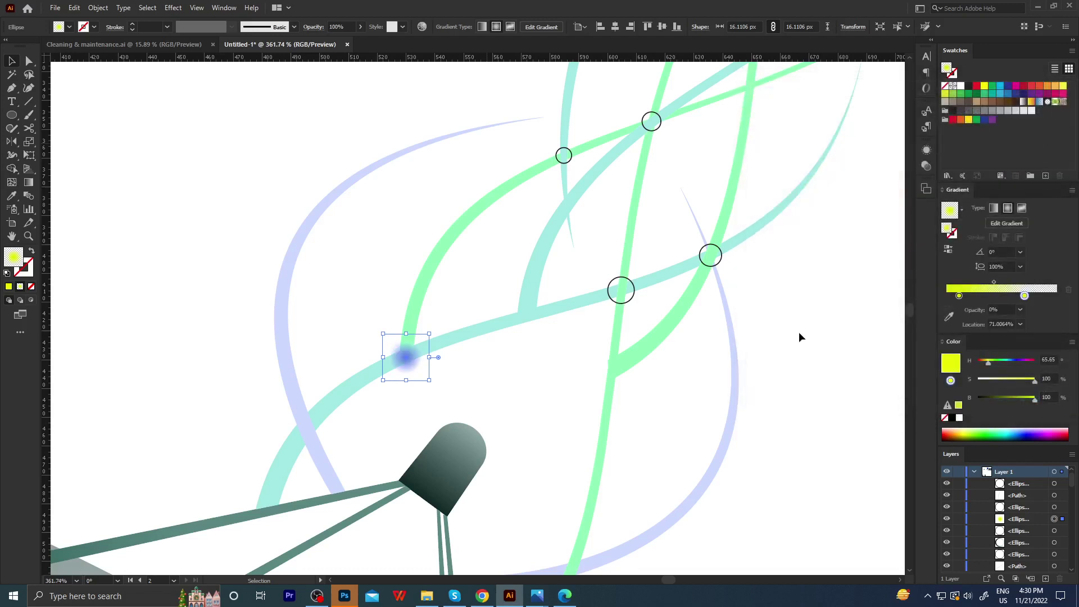
pyautogui.hotkey('ctrl', 'shift', 'a')
pyautogui.hotkey('ctrl', '-')
pyautogui.hotkey('ctrl', '-')
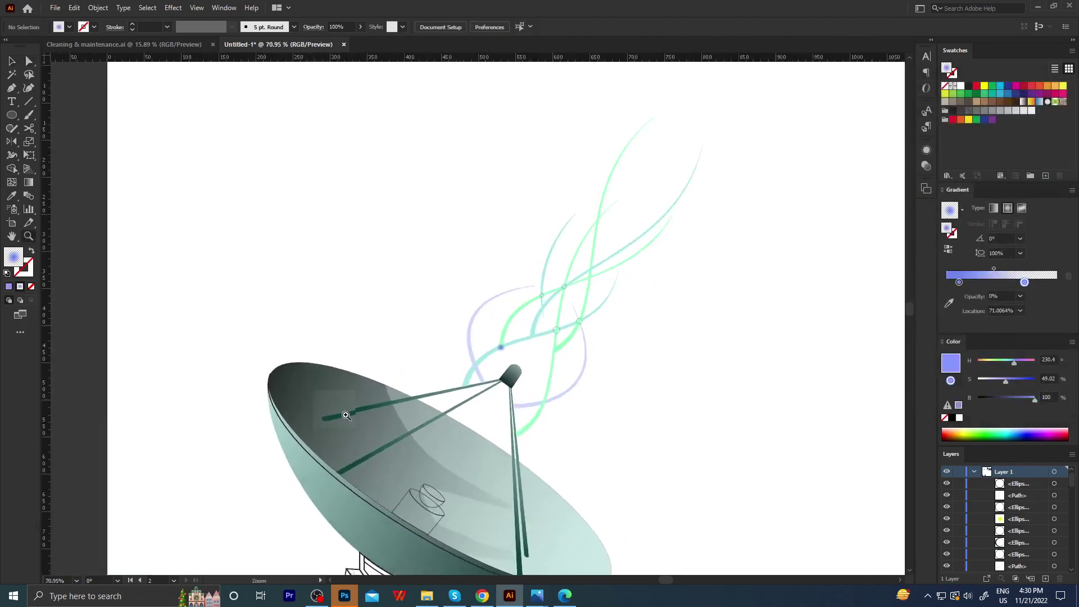
# Enlarge the blue glowing node around its centre.
pyautogui.moveTo(439, 345); pyautogui.dragTo(487, 388)
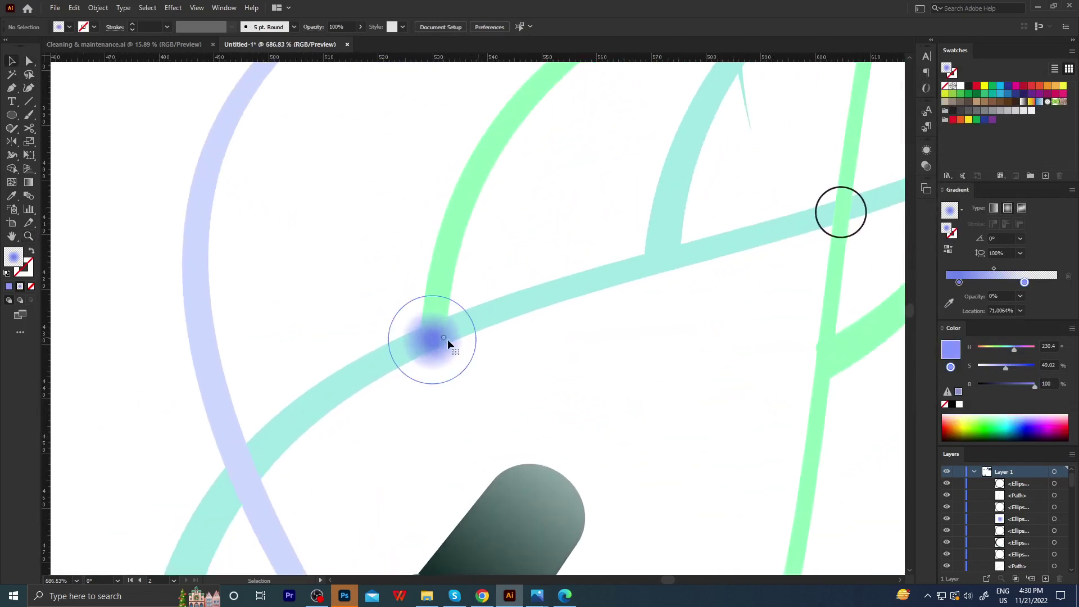
pyautogui.click(448, 339)
pyautogui.moveTo(476, 384)
pyautogui.mouseDown()
pyautogui.moveTo(488, 395)
pyautogui.moveTo(310, 378)
pyautogui.mouseUp()
pyautogui.keyDown('ctrl'); pyautogui.click(506, 383); pyautogui.keyUp('ctrl')
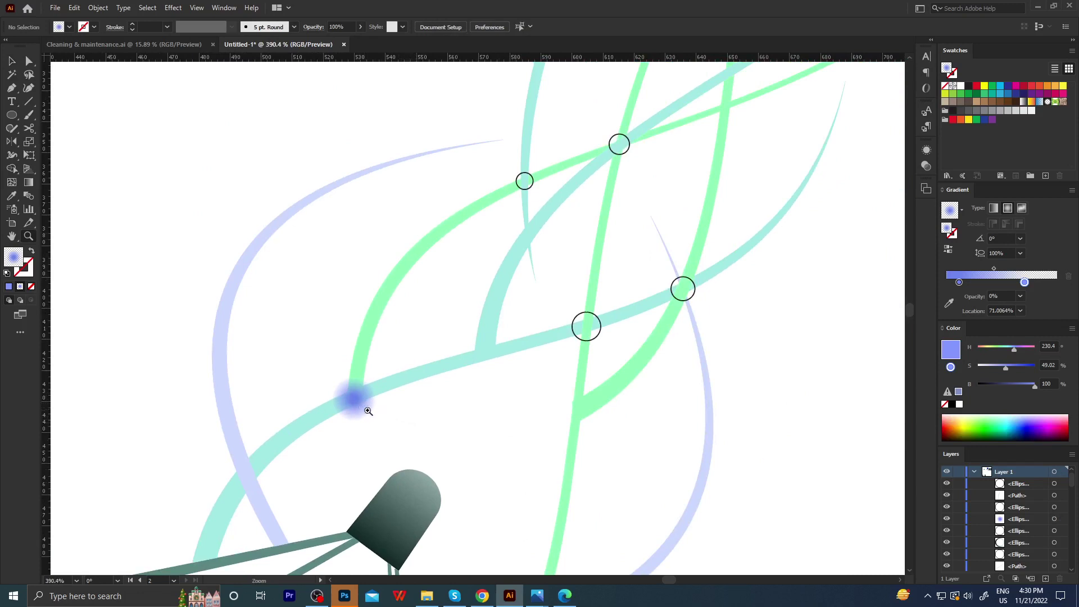
pyautogui.moveTo(368, 411); pyautogui.dragTo(405, 403)
# Make the node's blue slightly paler on the Recolor Artwork Edit wheel.
pyautogui.press('v')
pyautogui.click(386, 369)
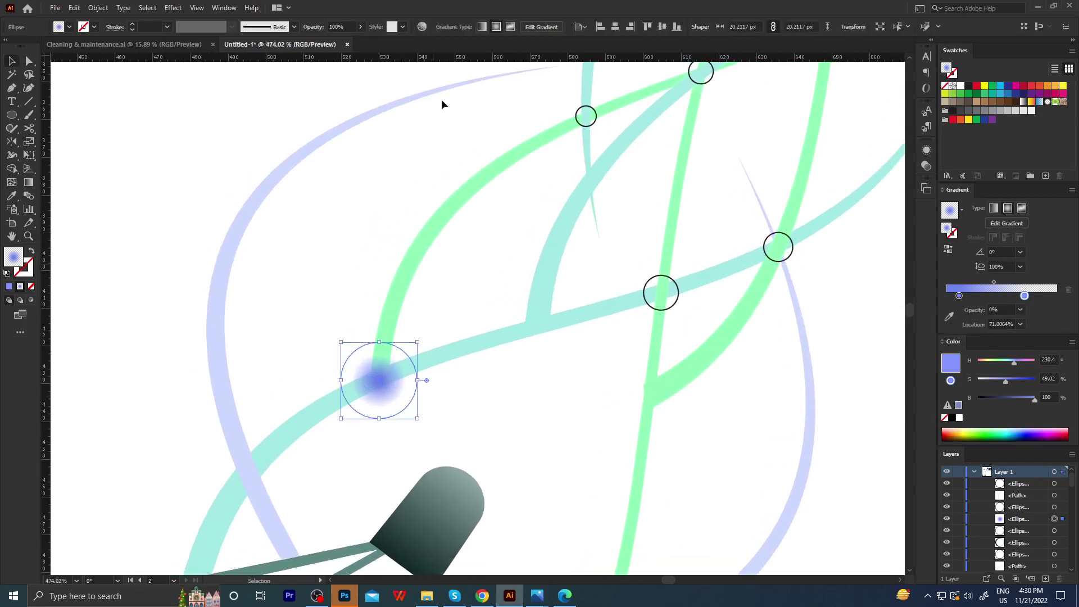
pyautogui.click(421, 27)
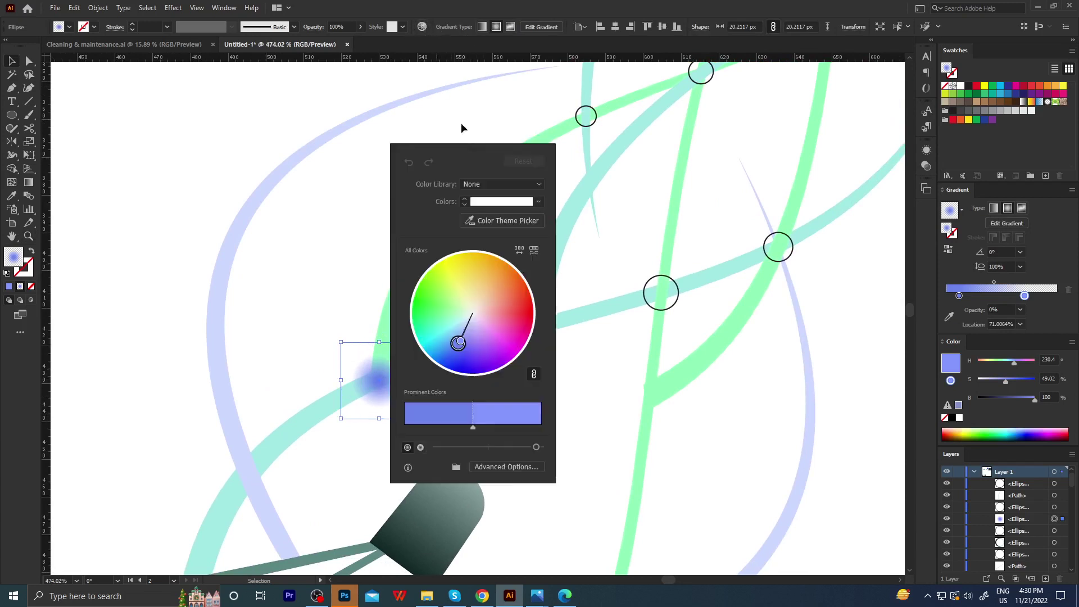
pyautogui.moveTo(632, 155); pyautogui.dragTo(640, 154)
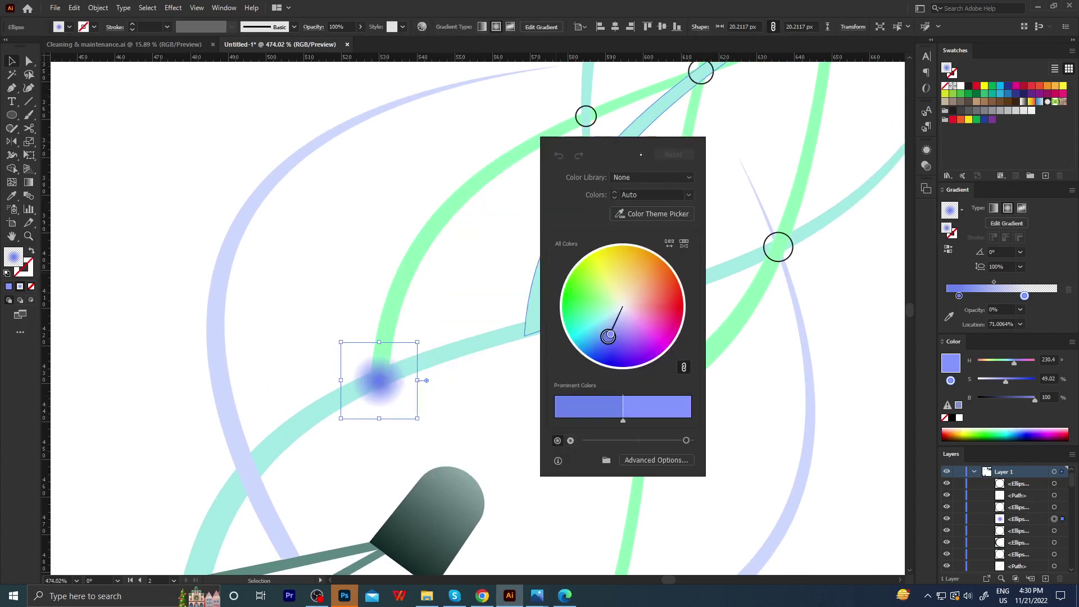
pyautogui.click(649, 461)
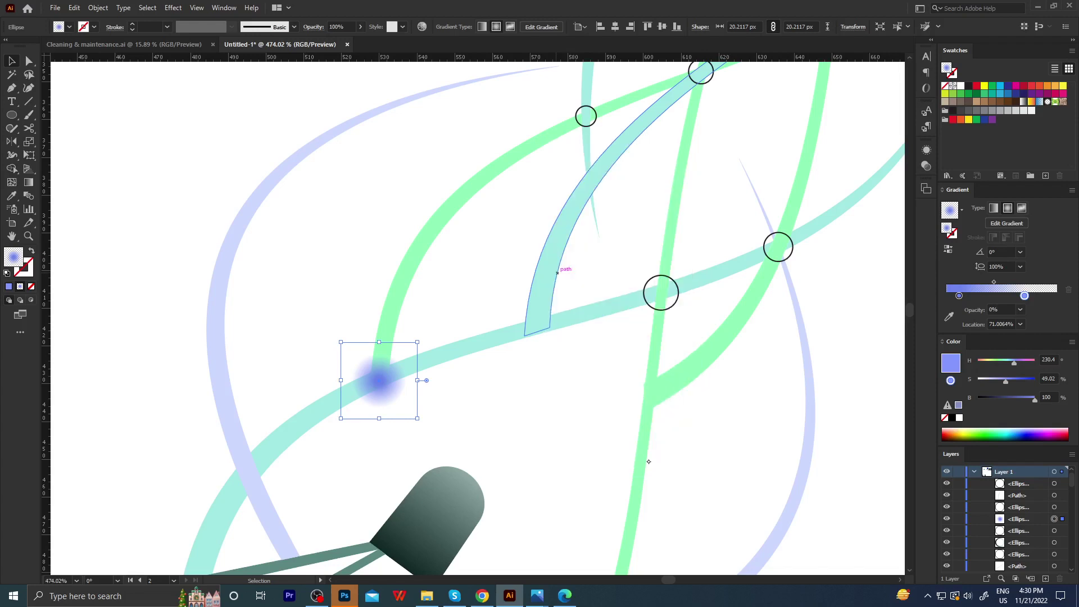
pyautogui.click(837, 127)
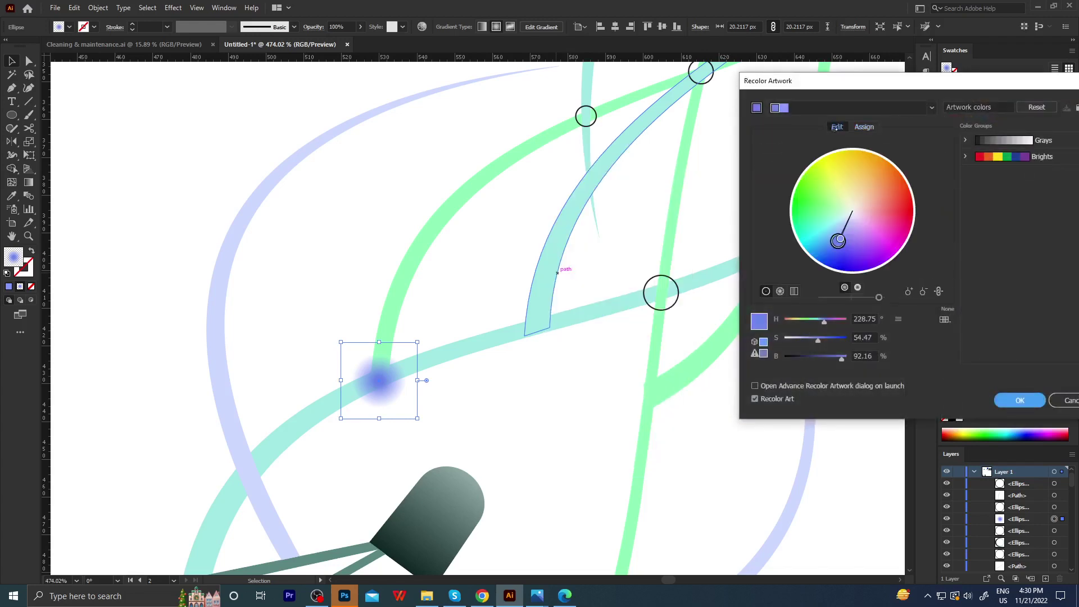
pyautogui.moveTo(878, 297)
pyautogui.mouseDown()
pyautogui.moveTo(869, 298)
pyautogui.moveTo(882, 297)
pyautogui.mouseUp()
pyautogui.moveTo(836, 245); pyautogui.dragTo(842, 235)
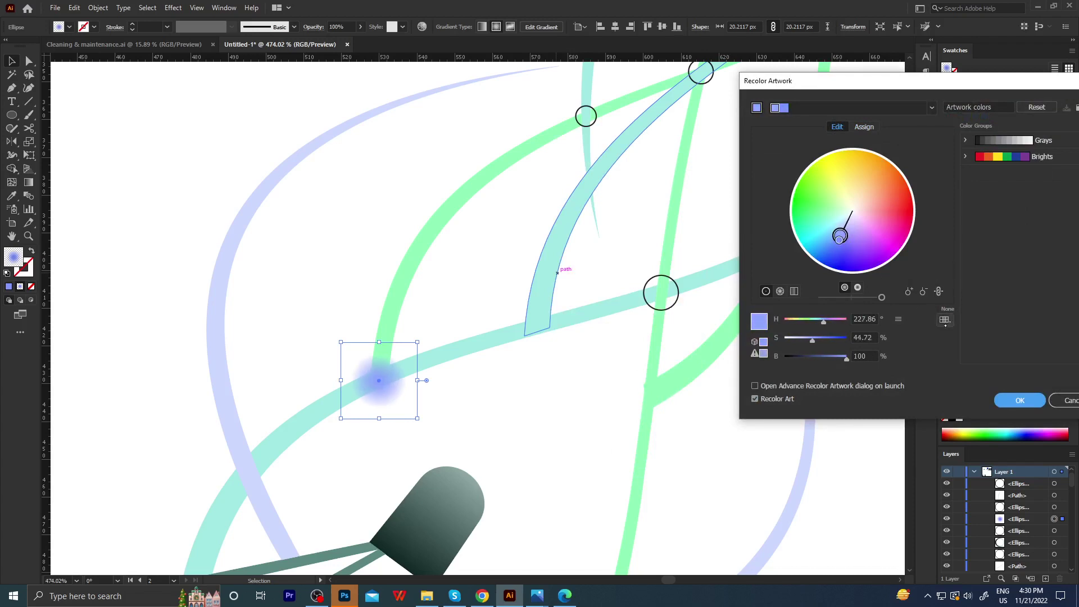
pyautogui.click(1020, 400)
pyautogui.click(599, 375)
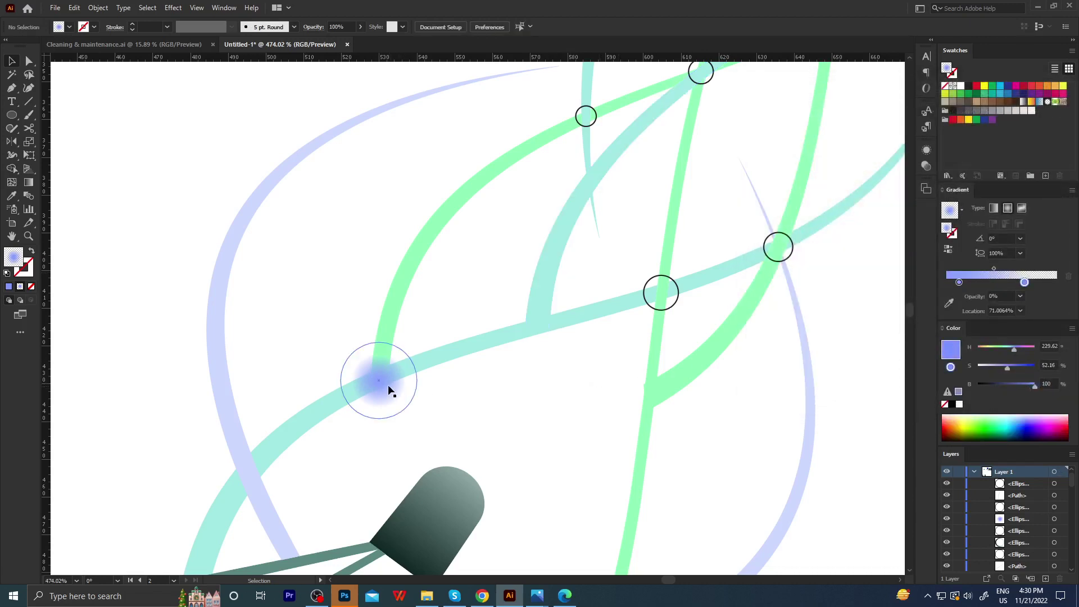
# Place a copy of the blue node on the next crossing along the teal strand.
pyautogui.moveTo(380, 387); pyautogui.dragTo(508, 337)
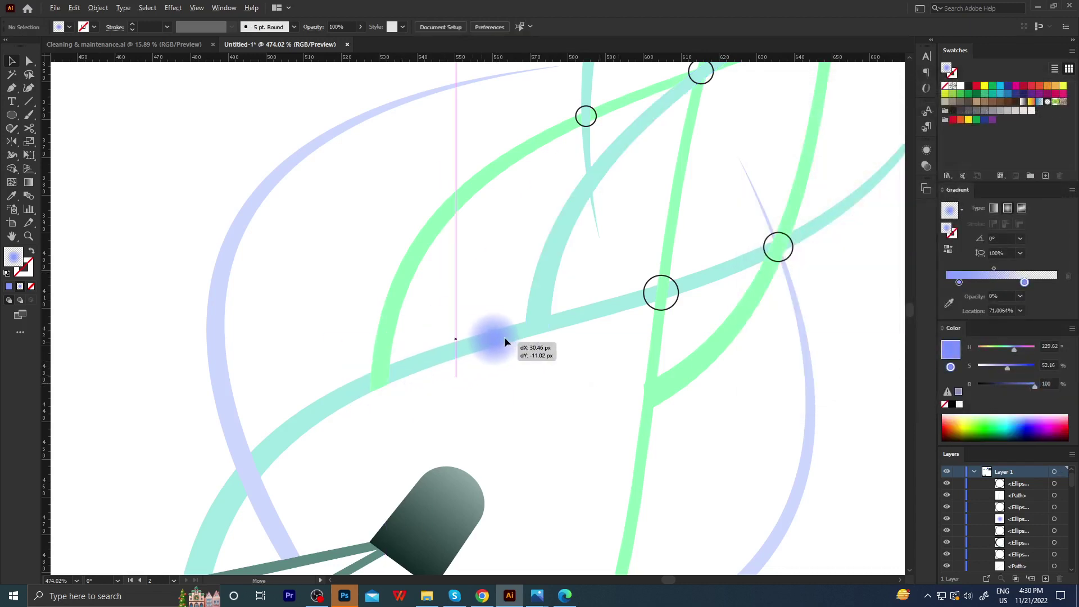
pyautogui.moveTo(508, 335); pyautogui.dragTo(514, 337)
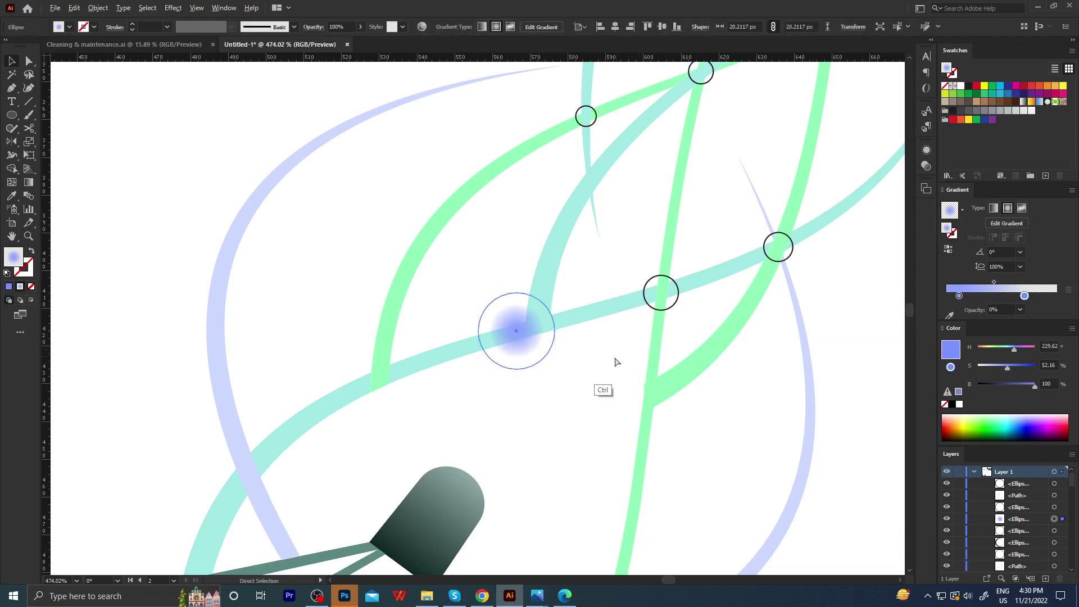
pyautogui.hotkey('ctrl', 'z')
pyautogui.moveTo(381, 379); pyautogui.dragTo(536, 330)
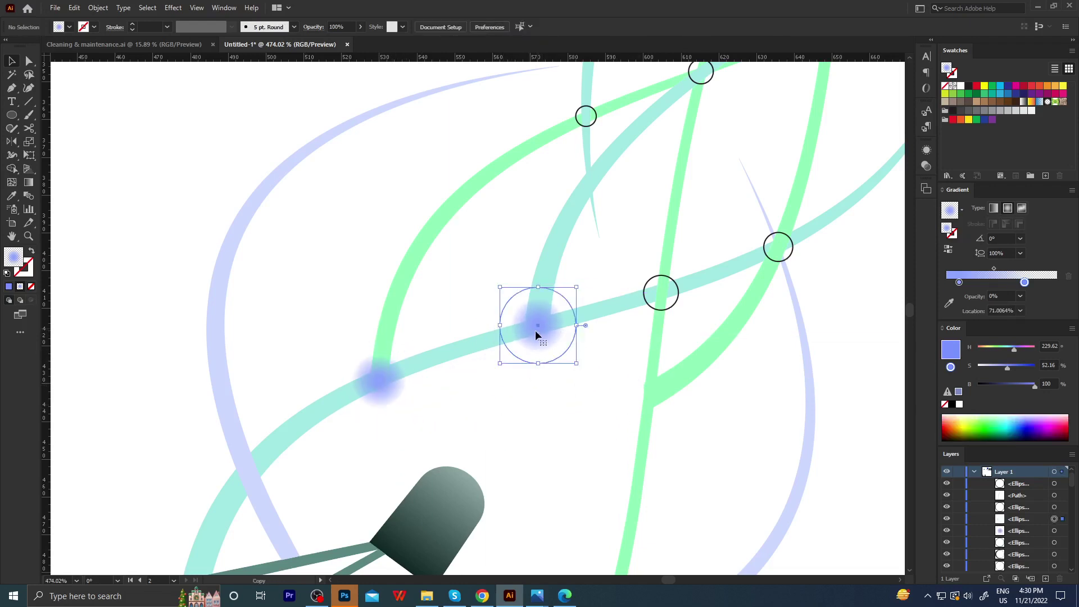
pyautogui.click(527, 373)
pyautogui.moveTo(528, 373)
pyautogui.mouseDown()
pyautogui.moveTo(372, 378)
pyautogui.moveTo(566, 393)
pyautogui.mouseUp()
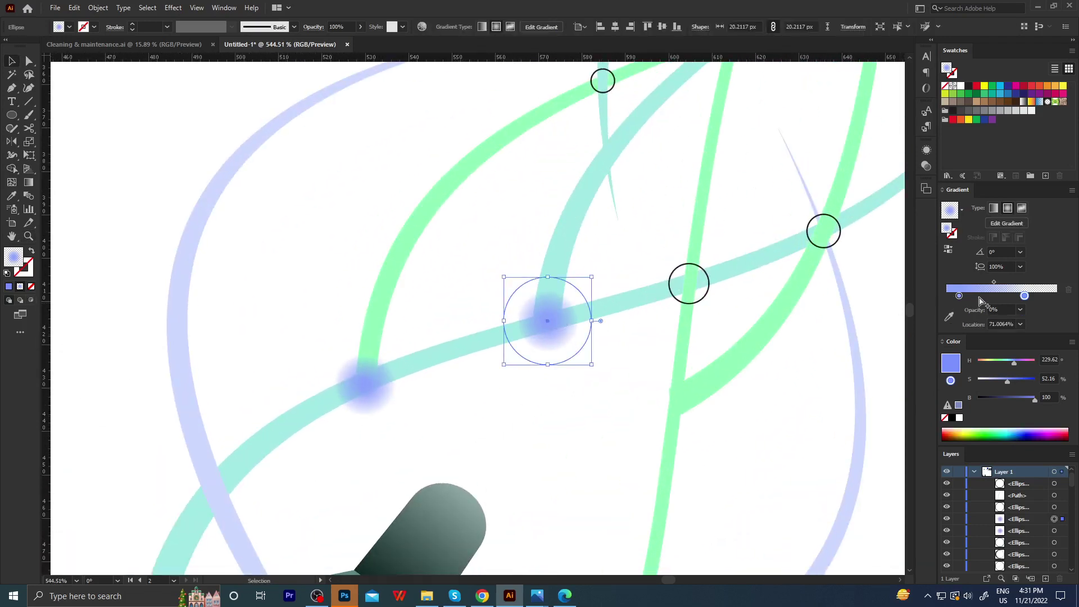
# Add a white stop to the blue node's gradient.
pyautogui.click(979, 297)
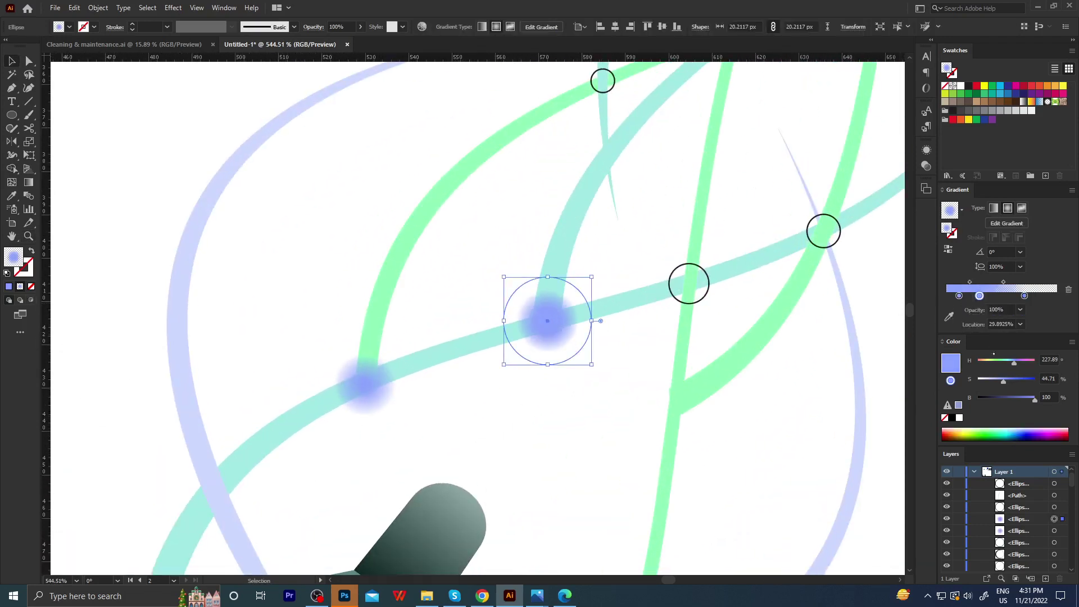
pyautogui.click(959, 418)
pyautogui.press('z')
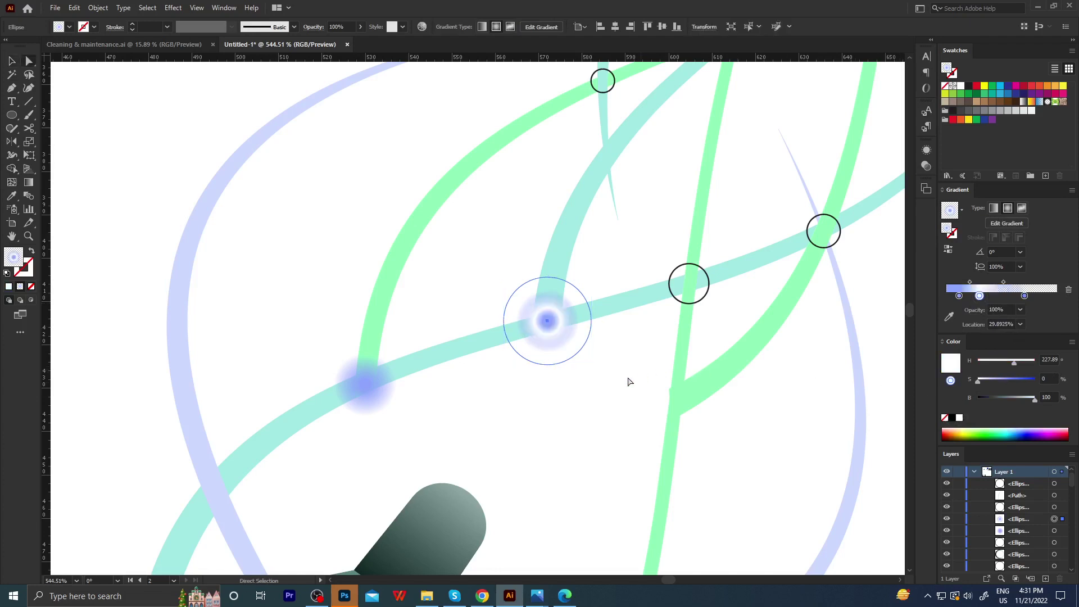
pyautogui.hotkey('ctrl', 'shift', 'a')
pyautogui.keyDown('alt'); pyautogui.click(347, 369); pyautogui.keyUp('alt')
pyautogui.click(501, 377)
# Try copying the white-centred node to an upper crossing, then undo the misplaced copy.
pyautogui.press('a')
pyautogui.click(373, 392)
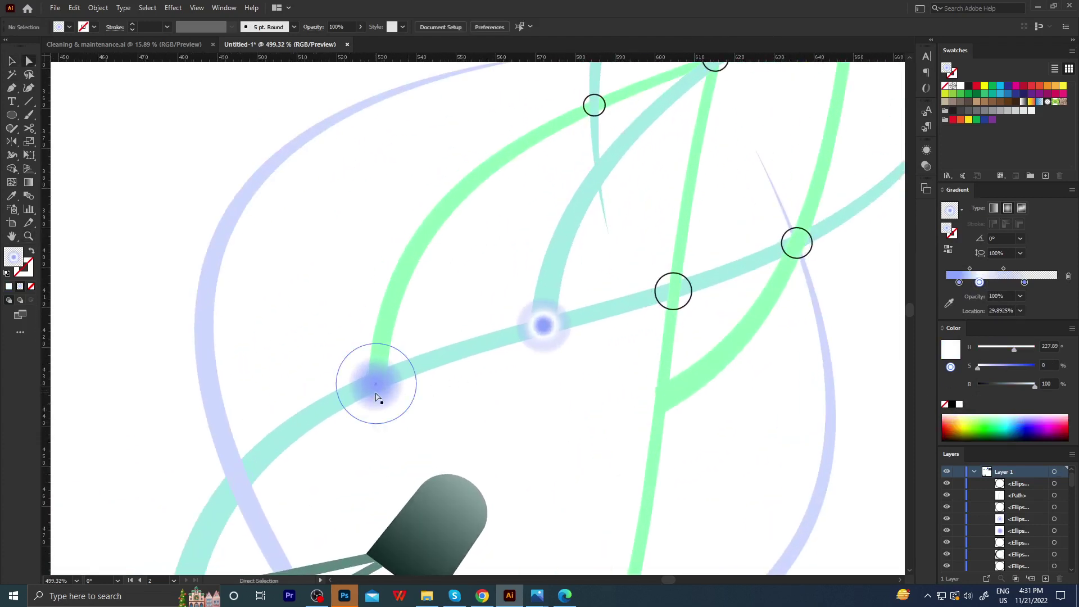
pyautogui.click(542, 328)
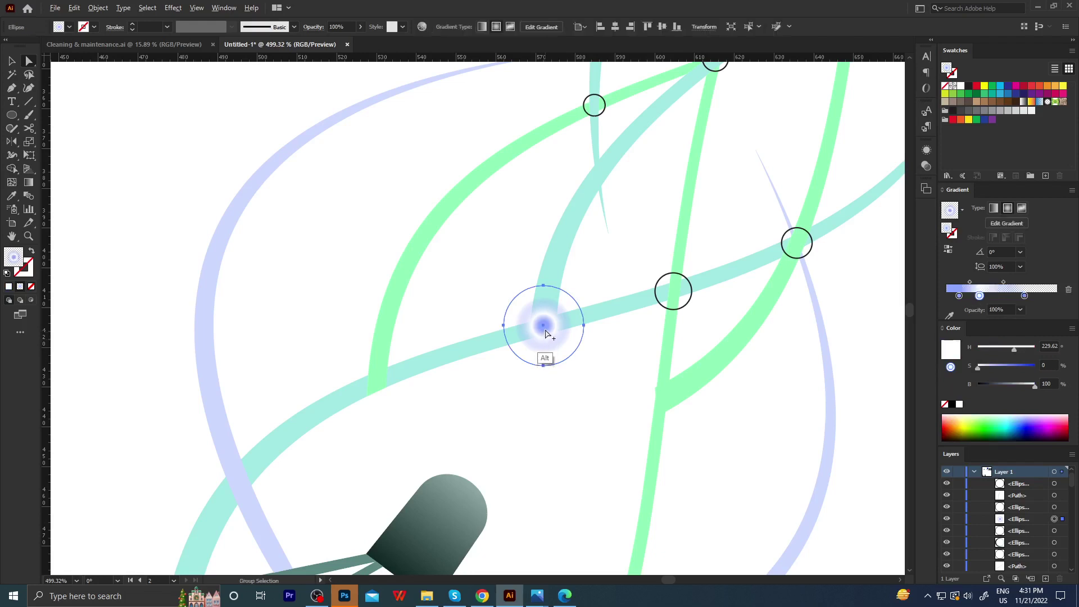
pyautogui.moveTo(543, 333)
pyautogui.mouseDown()
pyautogui.moveTo(377, 388)
pyautogui.moveTo(422, 383)
pyautogui.moveTo(296, 456)
pyautogui.moveTo(551, 249)
pyautogui.mouseUp()
pyautogui.hotkey('ctrl', 'shift', 'a')
pyautogui.press('z')
pyautogui.keyDown('alt'); pyautogui.click(368, 399); pyautogui.keyUp('alt')
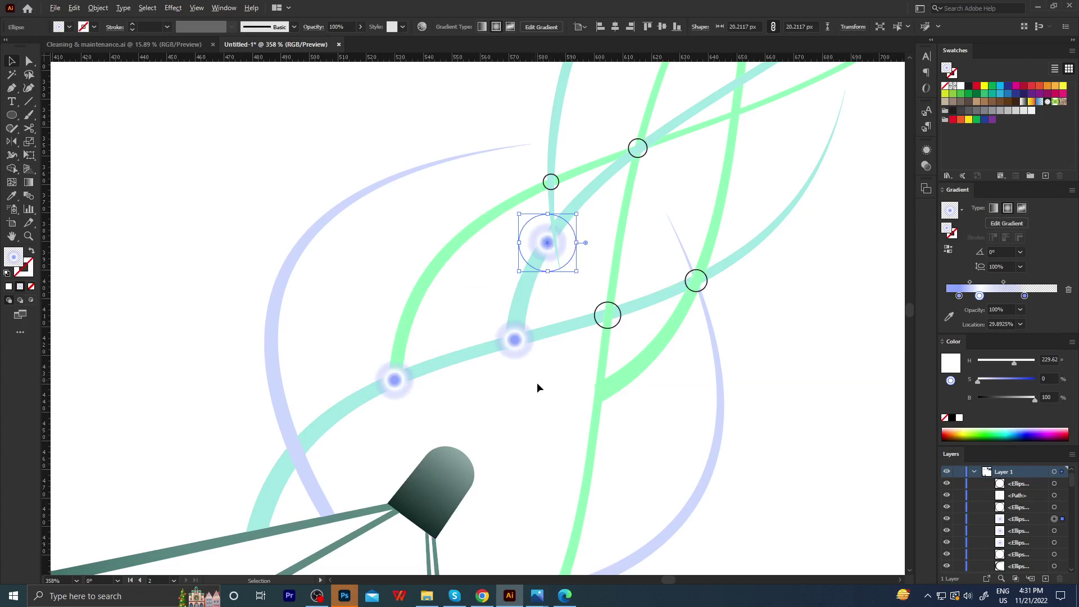
pyautogui.hotkey('ctrl', 'z')
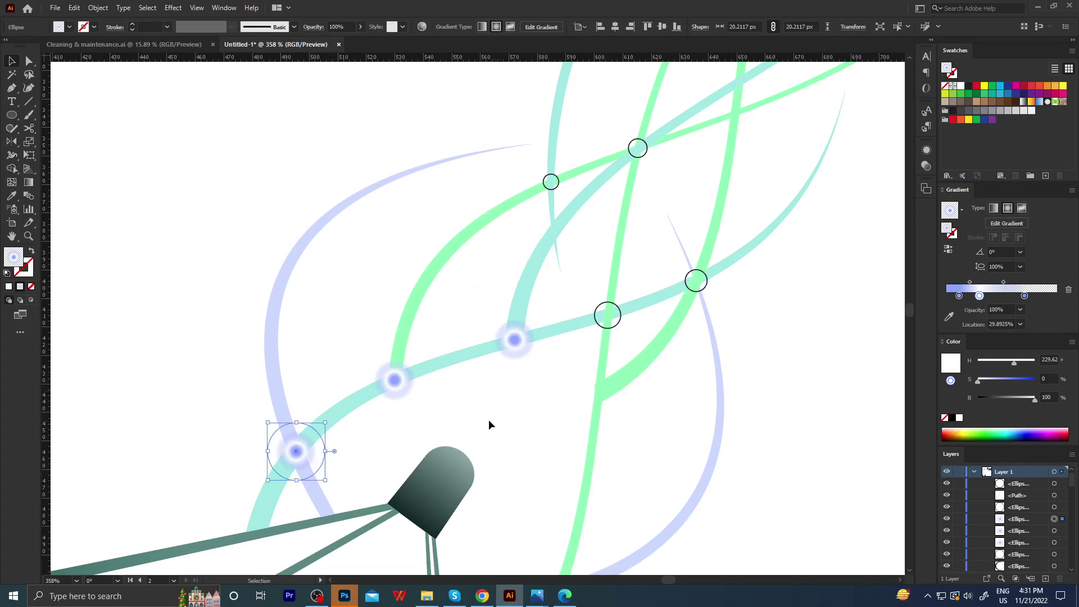
# Copy glowing nodes onto the ringed crossing and the right-hand crossing.
pyautogui.click(455, 410)
pyautogui.moveTo(329, 440); pyautogui.dragTo(615, 350)
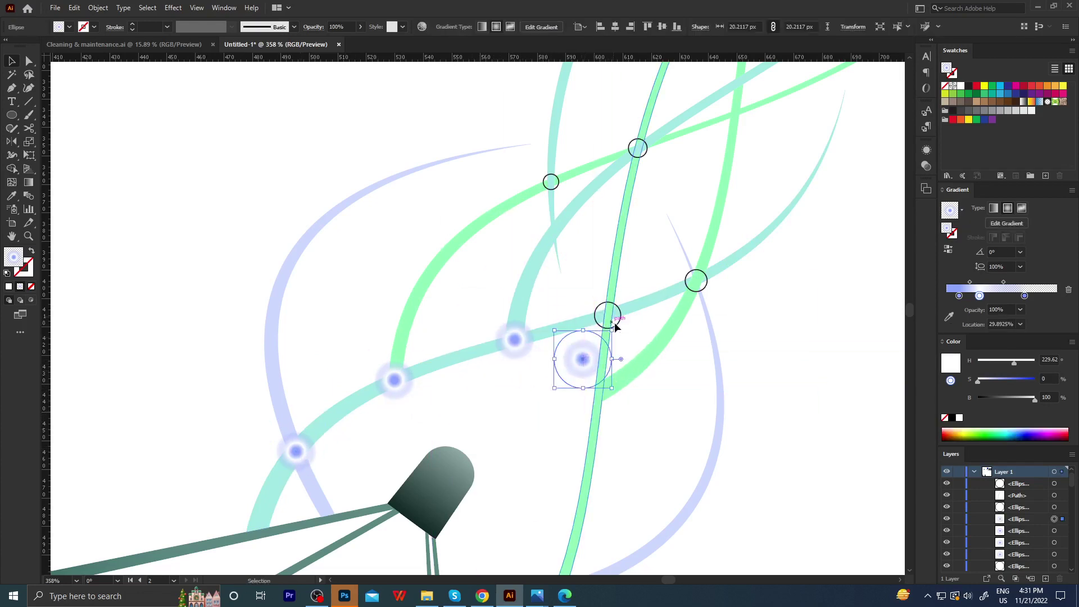
pyautogui.click(616, 326)
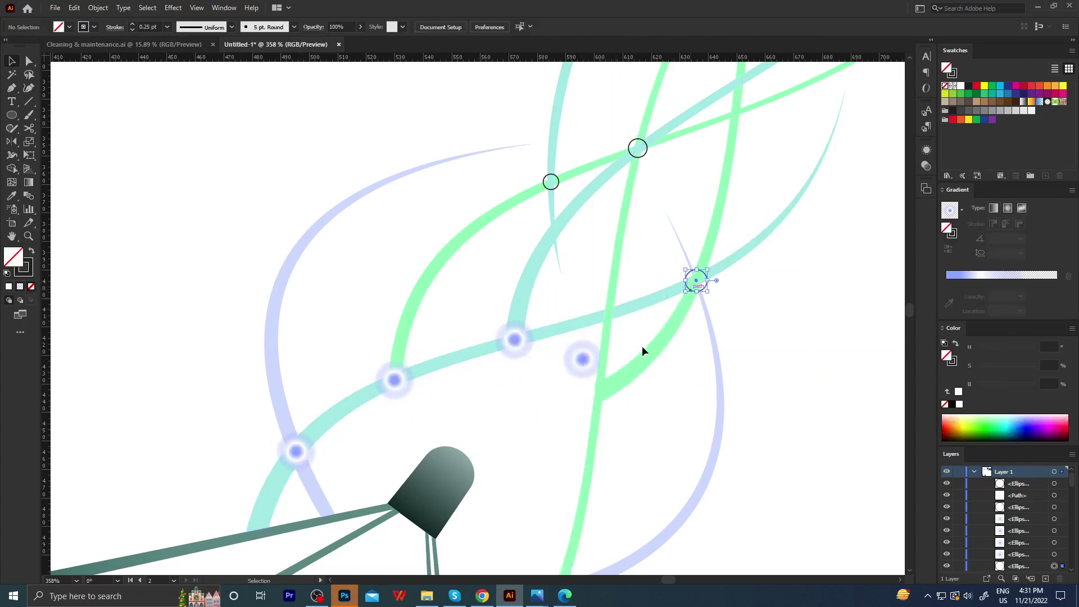
pyautogui.moveTo(594, 369); pyautogui.dragTo(619, 326)
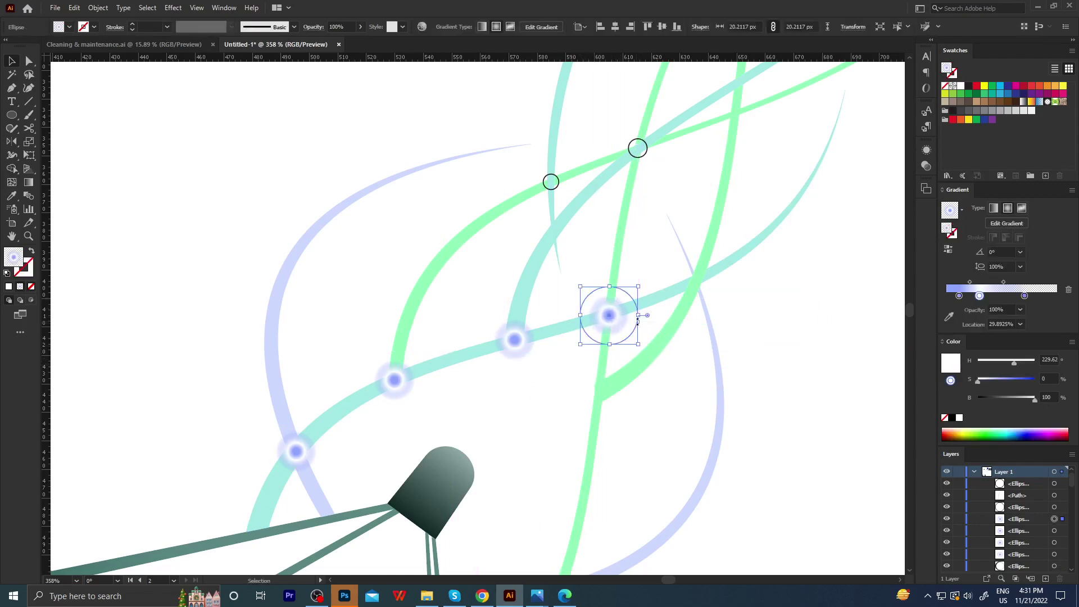
pyautogui.click(653, 313)
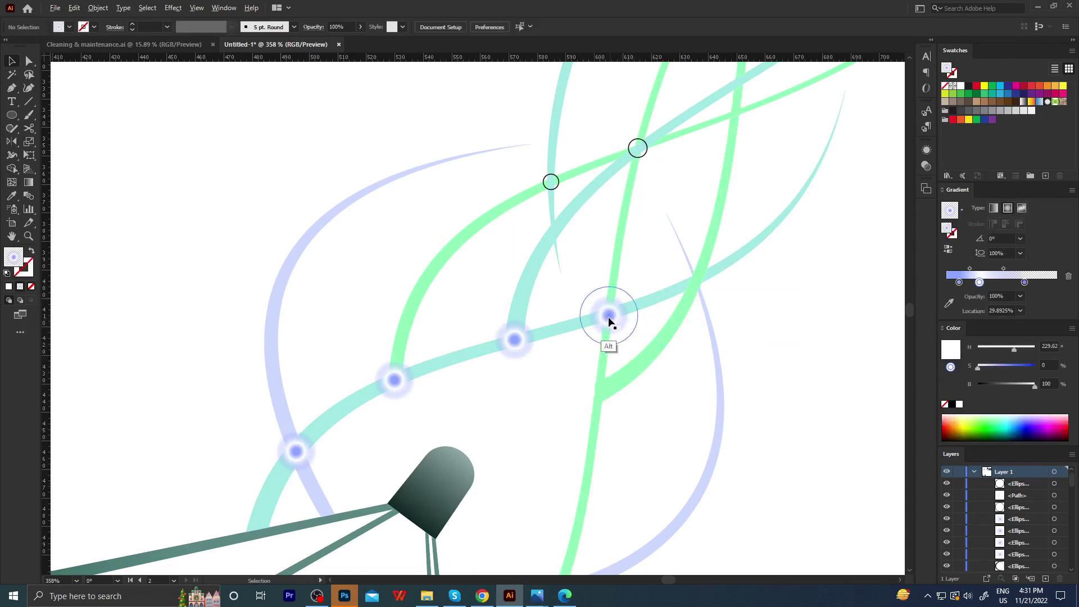
pyautogui.moveTo(609, 316)
pyautogui.mouseDown()
pyautogui.moveTo(688, 294)
pyautogui.moveTo(696, 281)
pyautogui.mouseUp()
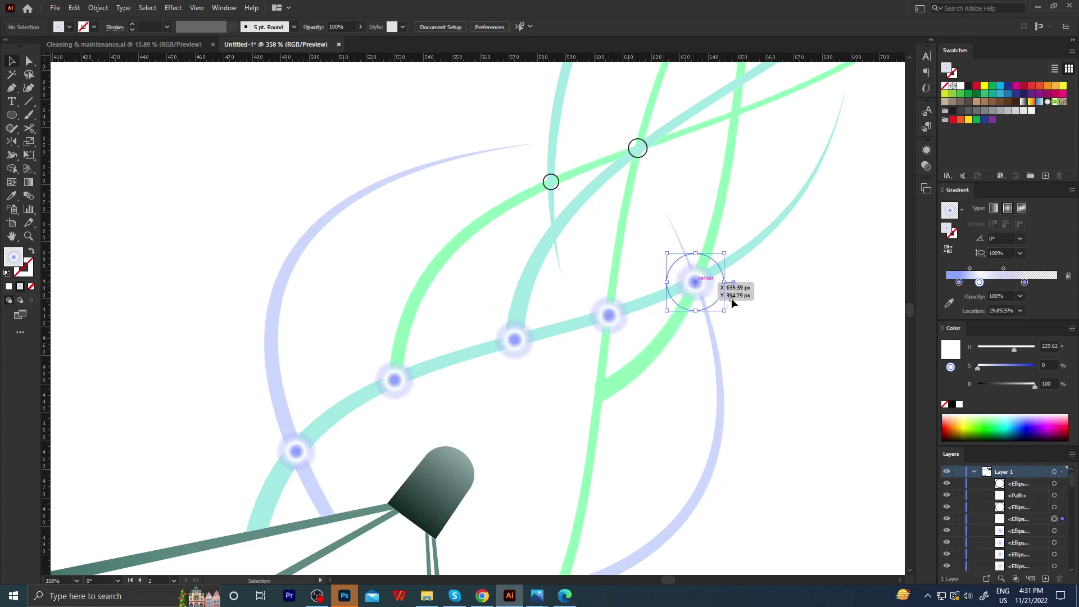
pyautogui.keyDown('ctrl'); pyautogui.keyDown('alt'); pyautogui.click(510, 352); pyautogui.keyUp('alt'); pyautogui.keyUp('ctrl')
pyautogui.keyDown('ctrl'); pyautogui.click(559, 337); pyautogui.keyUp('ctrl')
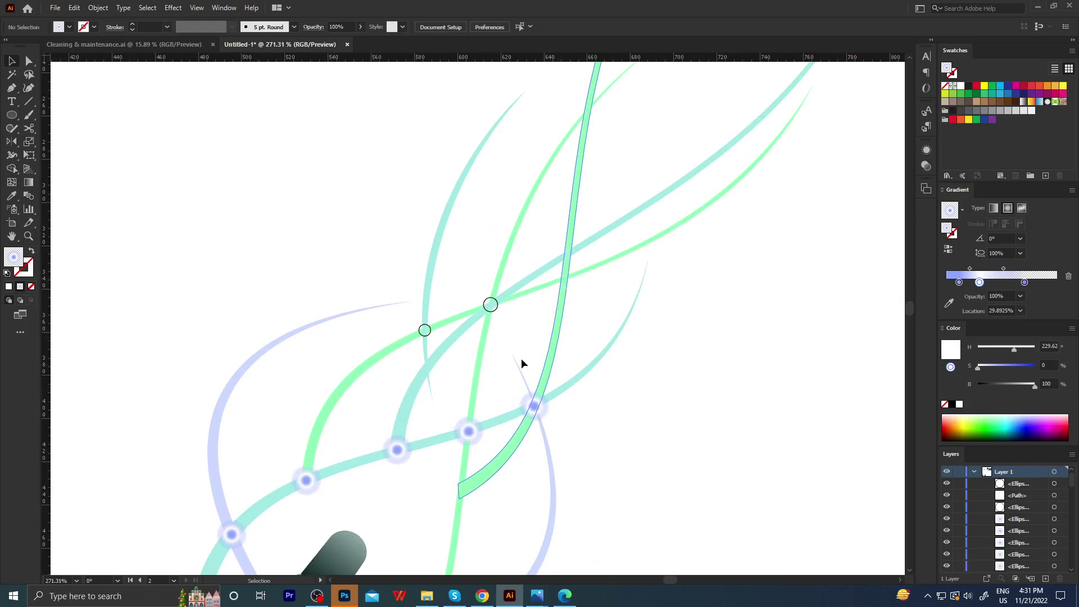
# Delete the plain outline circle at the upper crossing and copy a glowing node there.
pyautogui.click(494, 308)
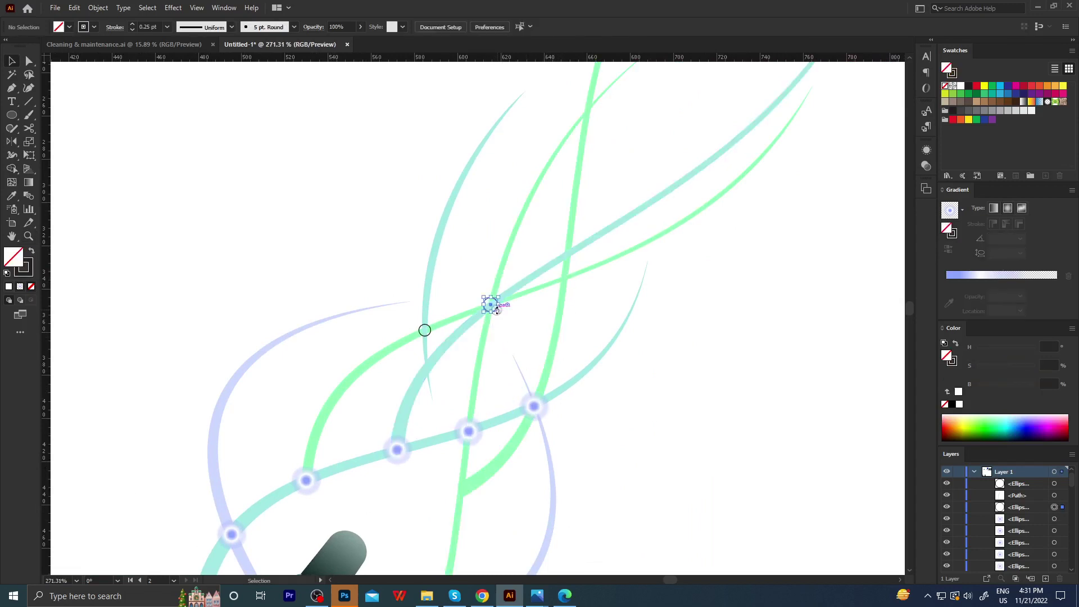
pyautogui.press('Delete')
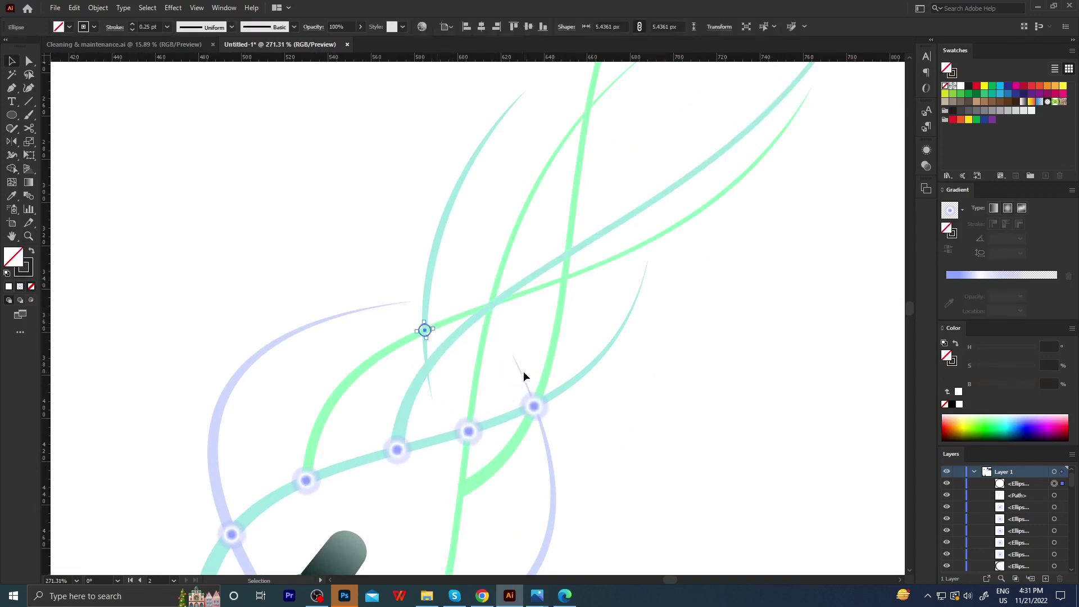
pyautogui.moveTo(537, 410)
pyautogui.mouseDown()
pyautogui.moveTo(492, 308)
pyautogui.moveTo(442, 361)
pyautogui.moveTo(425, 332)
pyautogui.mouseUp()
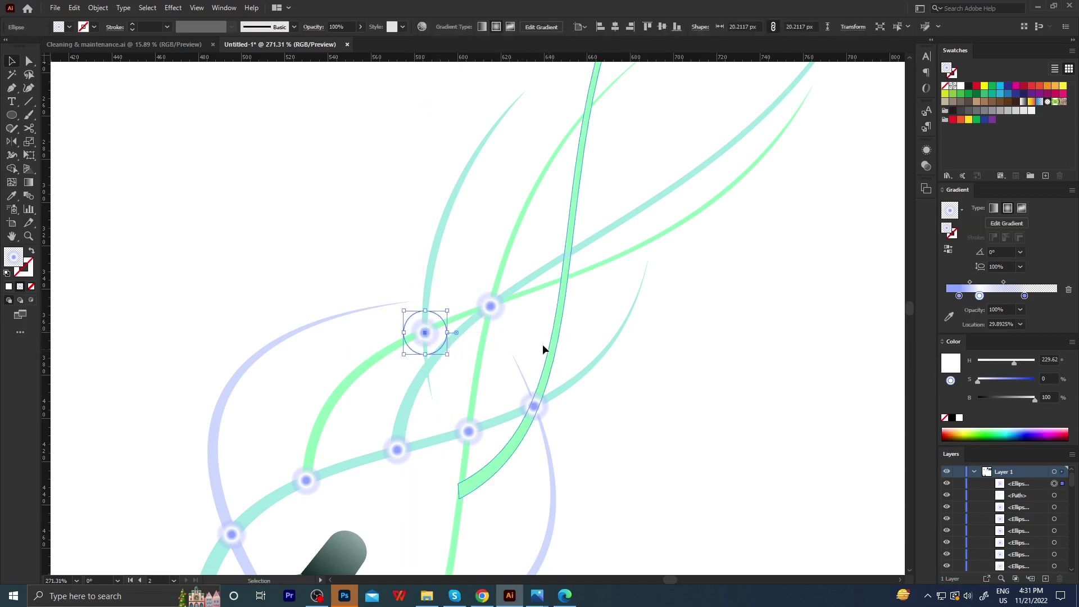
# Shrink the left glowing node around its centre and position it on its crossing.
pyautogui.click(500, 350)
pyautogui.scroll(3, 414, 332)
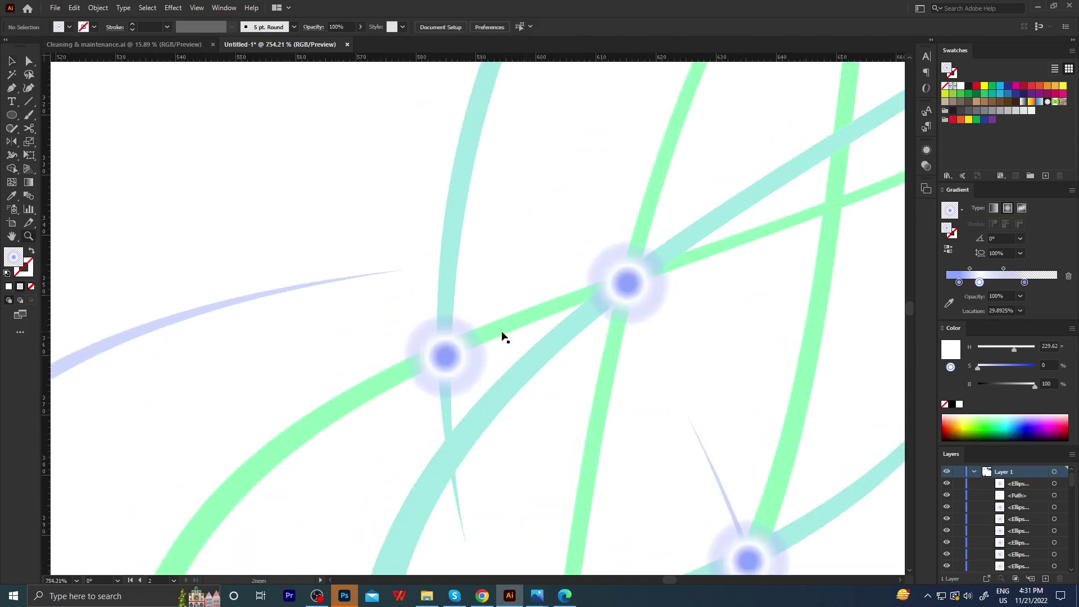
pyautogui.click(477, 380)
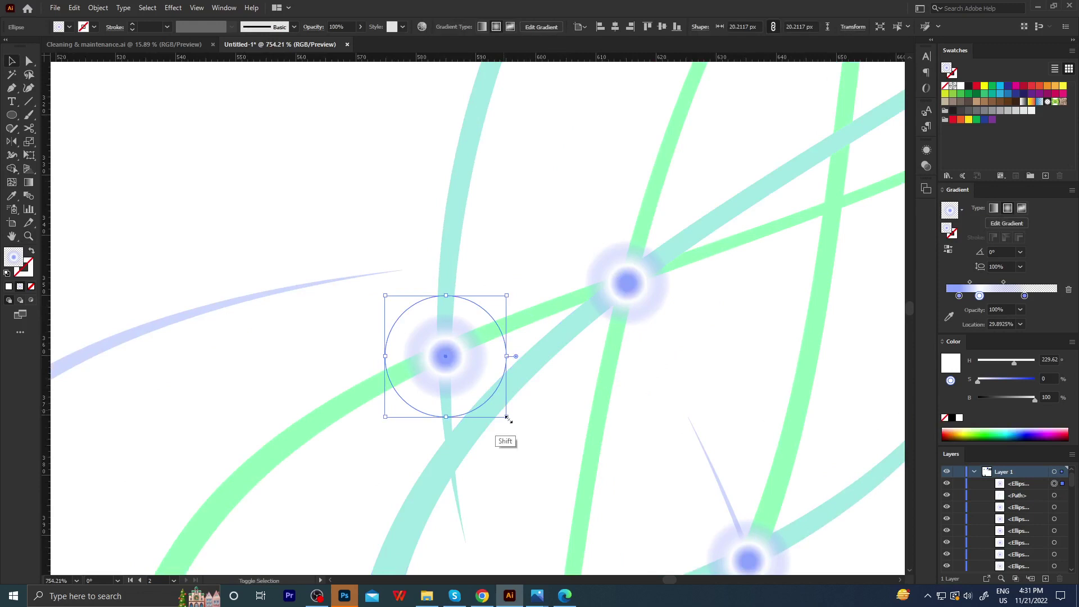
pyautogui.moveTo(506, 417); pyautogui.dragTo(474, 384)
pyautogui.moveTo(448, 349); pyautogui.dragTo(510, 368)
pyautogui.press('z')
pyautogui.press('v')
pyautogui.moveTo(443, 346); pyautogui.dragTo(450, 345)
# Slightly enlarge the small left node to better fit its crossing.
pyautogui.press('a')
pyautogui.scroll(-5, 533, 309)
pyautogui.scroll(1, 598, 302)
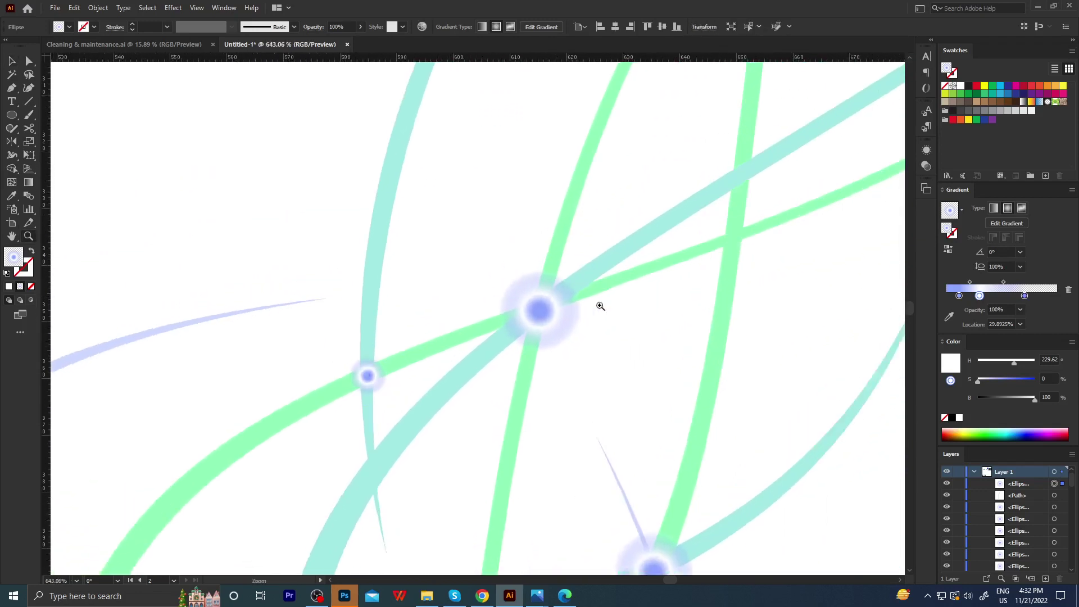
pyautogui.scroll(2, 598, 338)
pyautogui.click(599, 362)
pyautogui.scroll(-5, 599, 365)
pyautogui.click(386, 318)
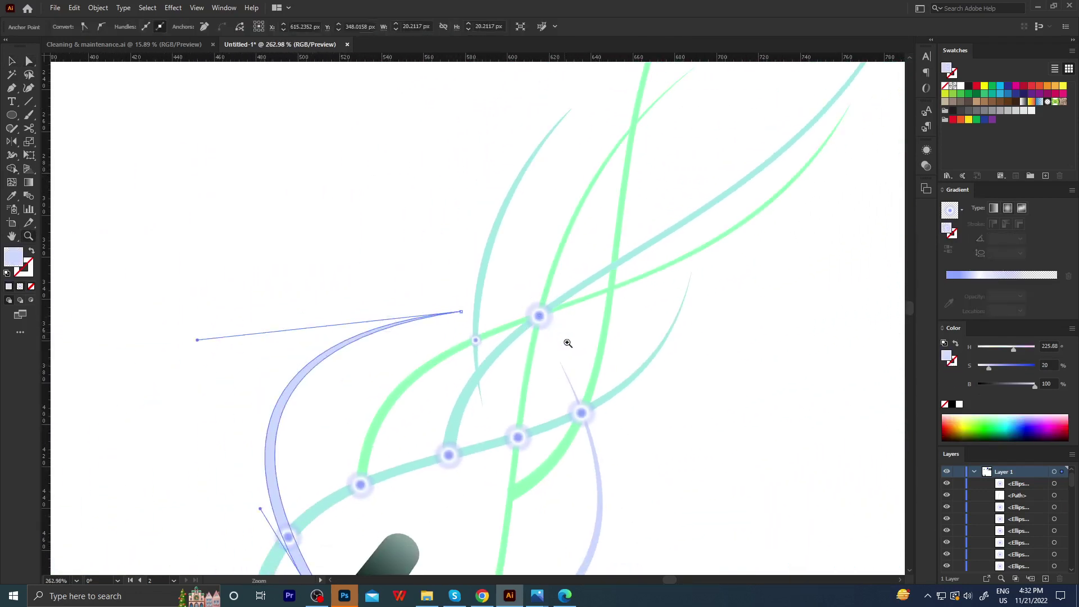
pyautogui.scroll(3, 637, 372)
pyautogui.press('v')
pyautogui.scroll(3, 601, 373)
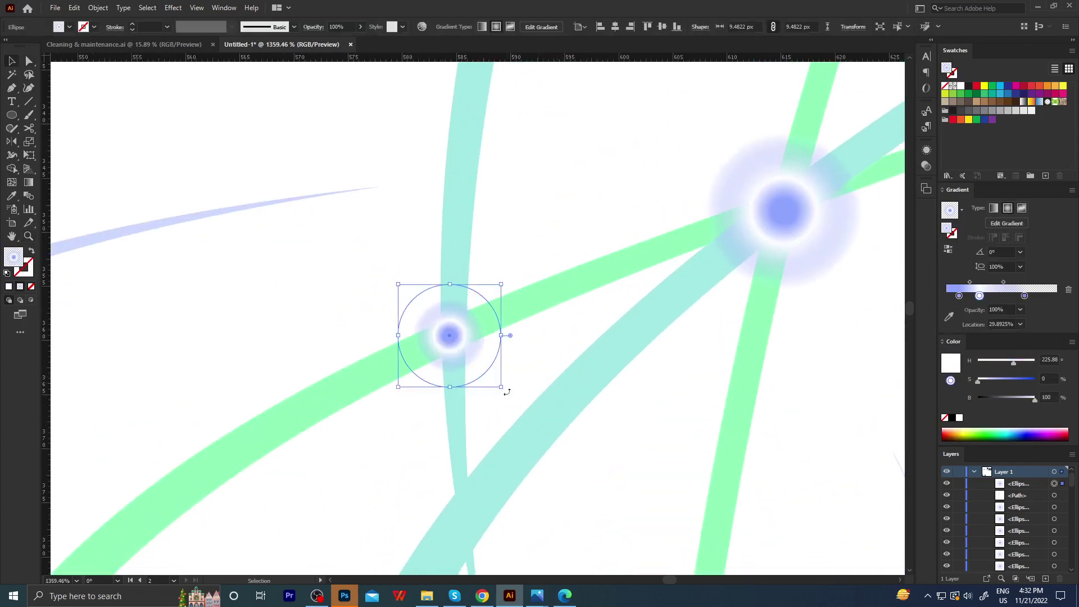
pyautogui.moveTo(501, 390); pyautogui.dragTo(518, 400)
pyautogui.click(518, 400)
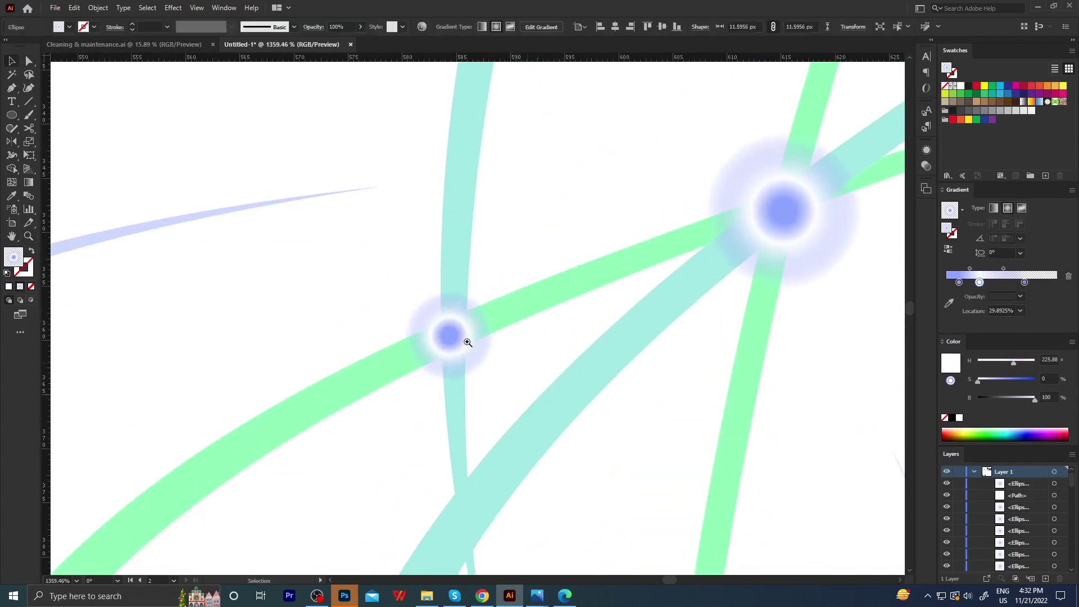
# Nudge the glow slightly up-right and resize the central glowing node from its corner.
pyautogui.scroll(2, 465, 337)
pyautogui.moveTo(459, 340); pyautogui.dragTo(466, 337)
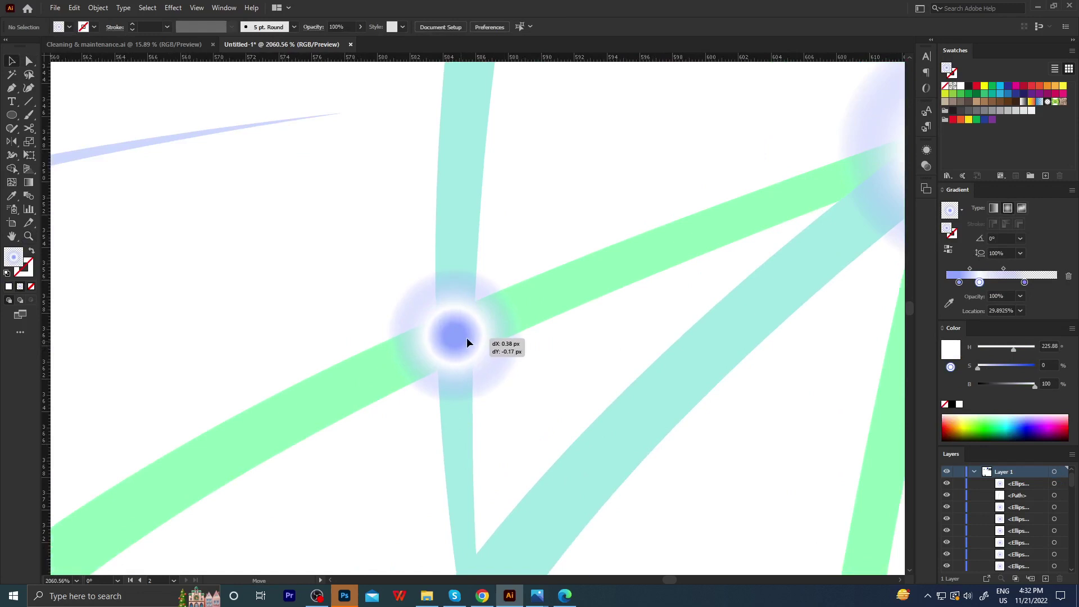
pyautogui.scroll(-3, 416, 337)
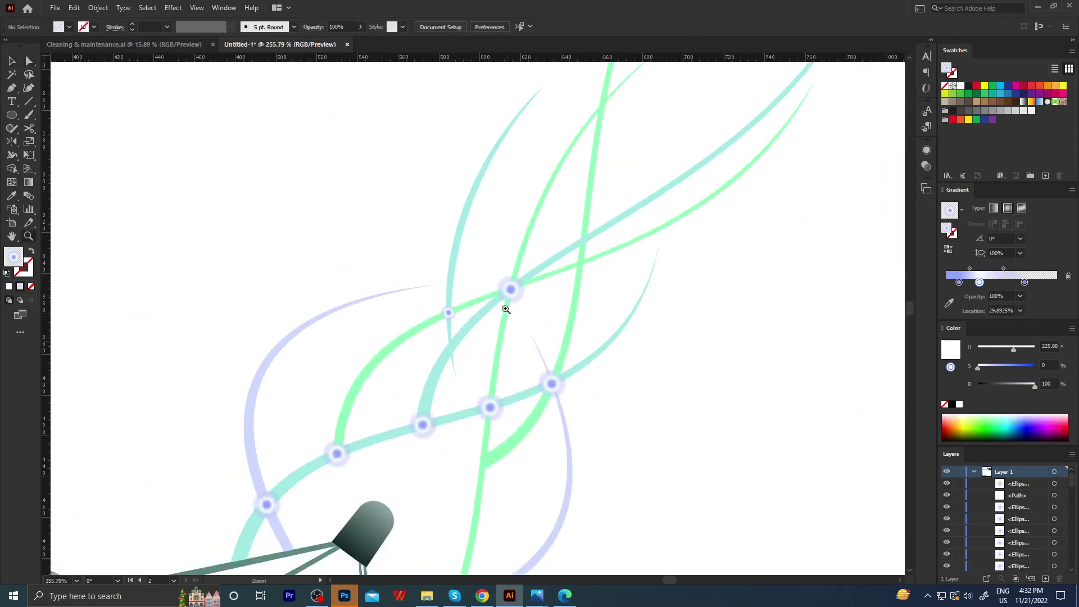
pyautogui.scroll(4, 506, 309)
pyautogui.scroll(1, 506, 308)
pyautogui.press('v')
pyautogui.click(545, 315)
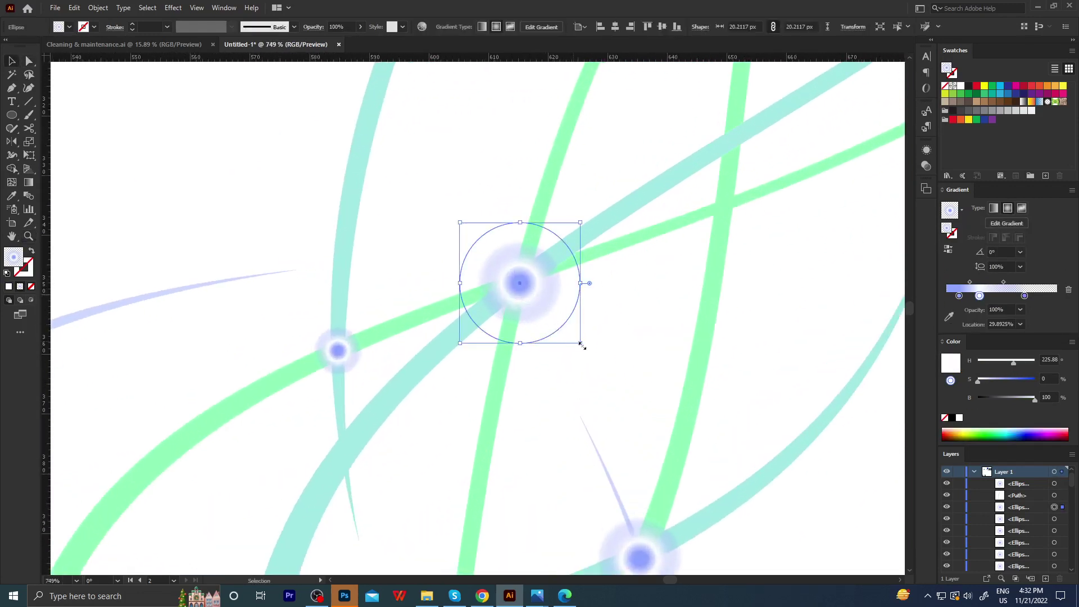
pyautogui.moveTo(581, 346); pyautogui.dragTo(571, 303)
# Resize the left node from its corner to fit its crossing.
pyautogui.press('z')
pyautogui.scroll(-3, 412, 349)
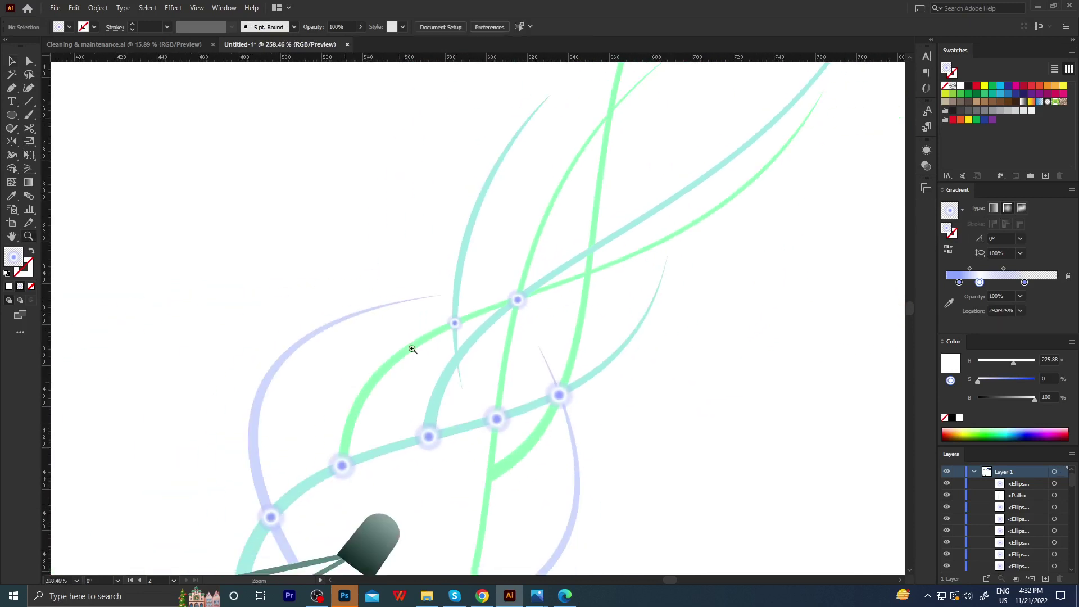
pyautogui.hscroll(2, 414, 339)
pyautogui.scroll(2, 478, 318)
pyautogui.scroll(2, 424, 356)
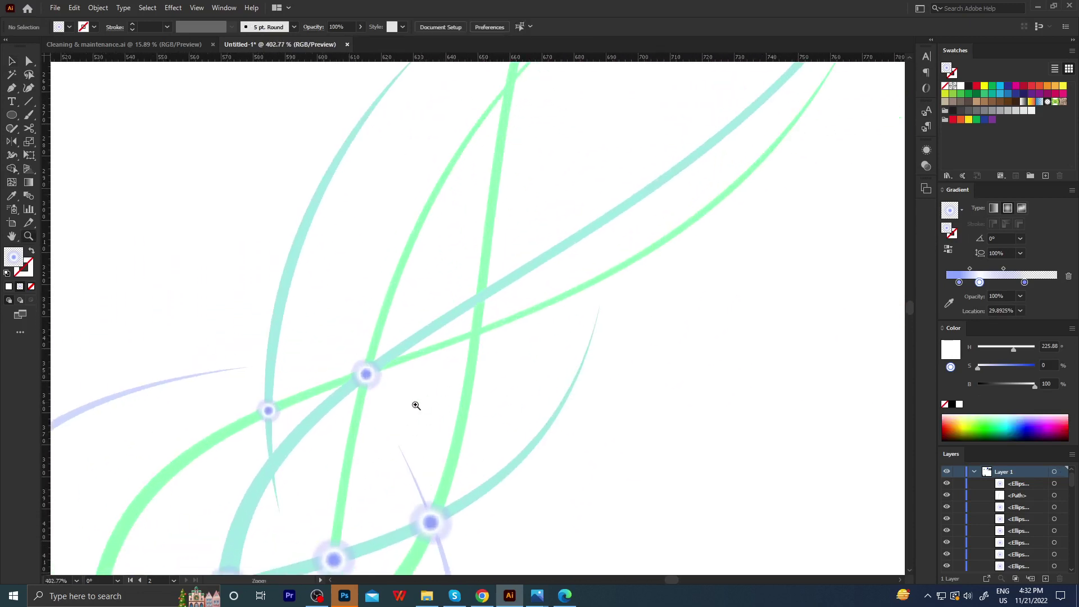
pyautogui.scroll(2, 416, 405)
pyautogui.scroll(2, 388, 425)
pyautogui.press('v')
pyautogui.scroll(2, 258, 401)
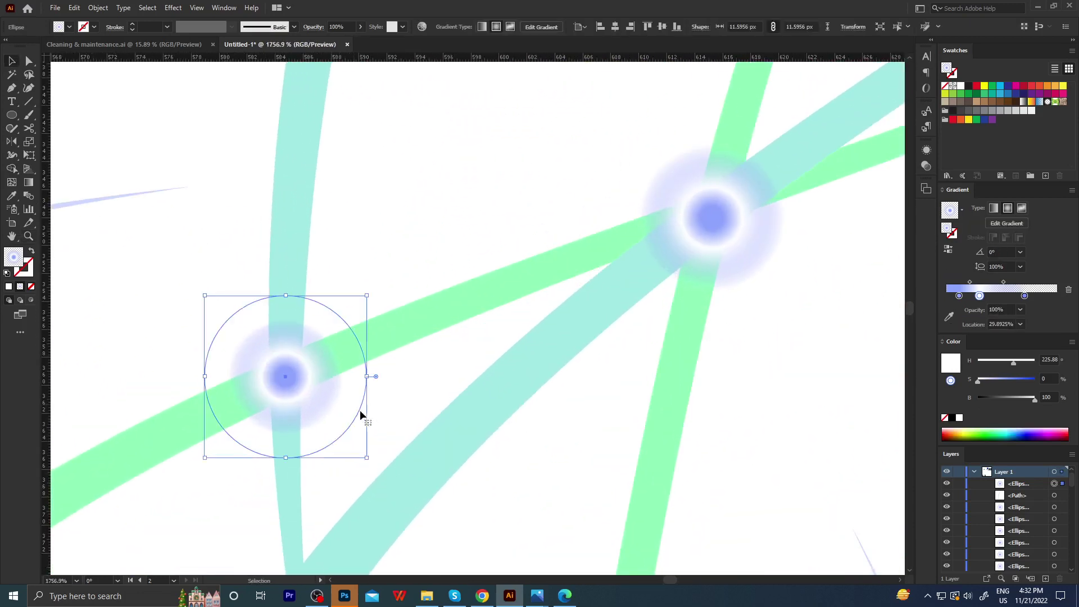
pyautogui.moveTo(369, 459); pyautogui.dragTo(380, 470)
pyautogui.click(385, 414)
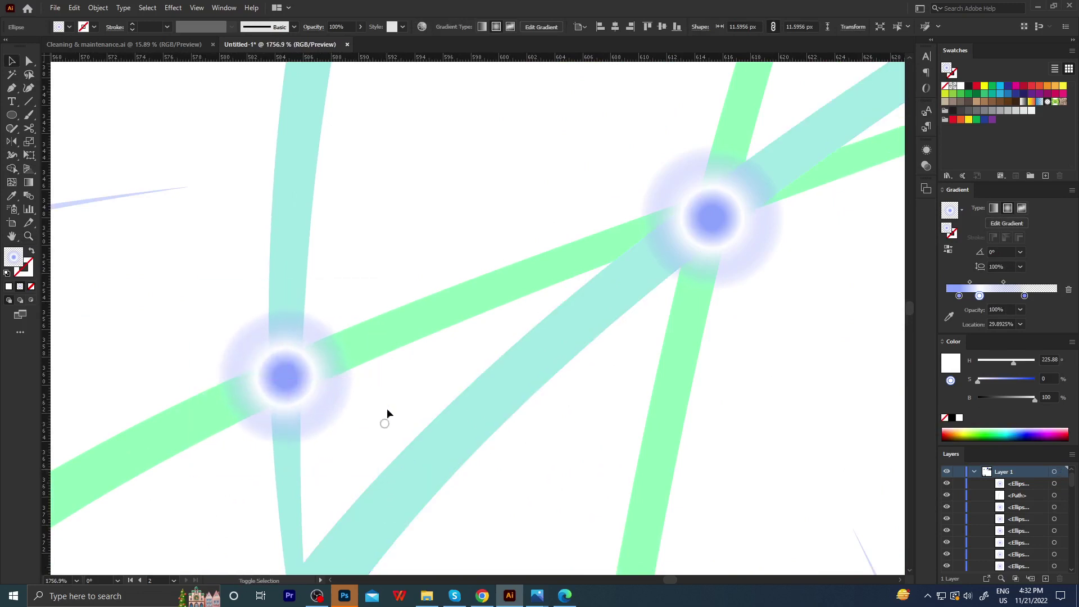
pyautogui.scroll(-3, 182, 438)
pyautogui.scroll(-2, 182, 438)
pyautogui.scroll(-2, 281, 404)
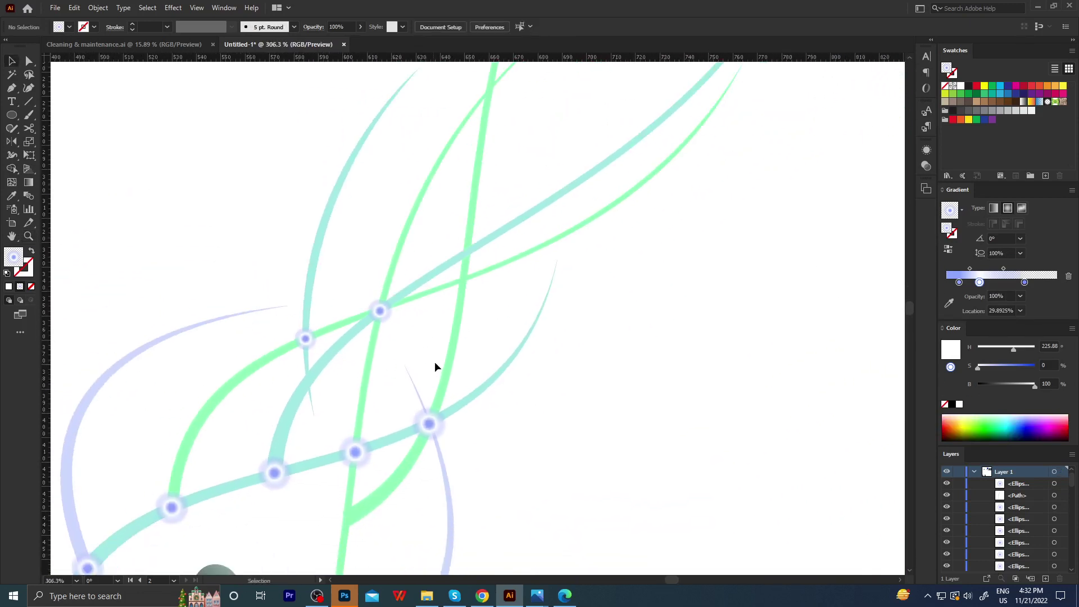
pyautogui.scroll(2, 381, 297)
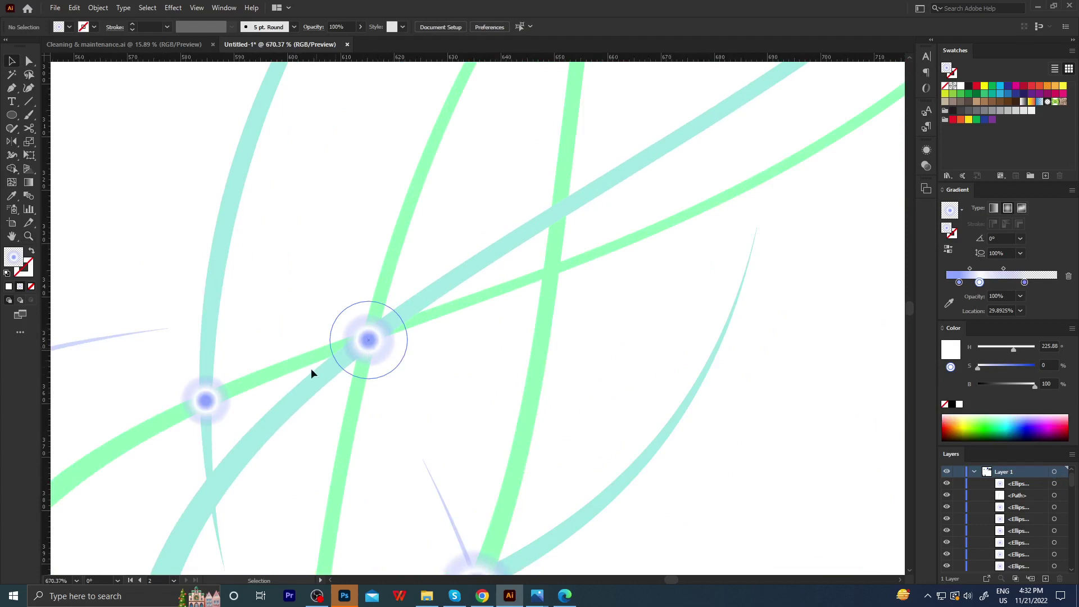
# Alt-drag a copy of a glowing node onto the next crossing up, undoing a misplaced move.
pyautogui.moveTo(314, 354)
pyautogui.mouseDown()
pyautogui.moveTo(562, 212)
pyautogui.moveTo(589, 239)
pyautogui.moveTo(557, 283)
pyautogui.mouseUp()
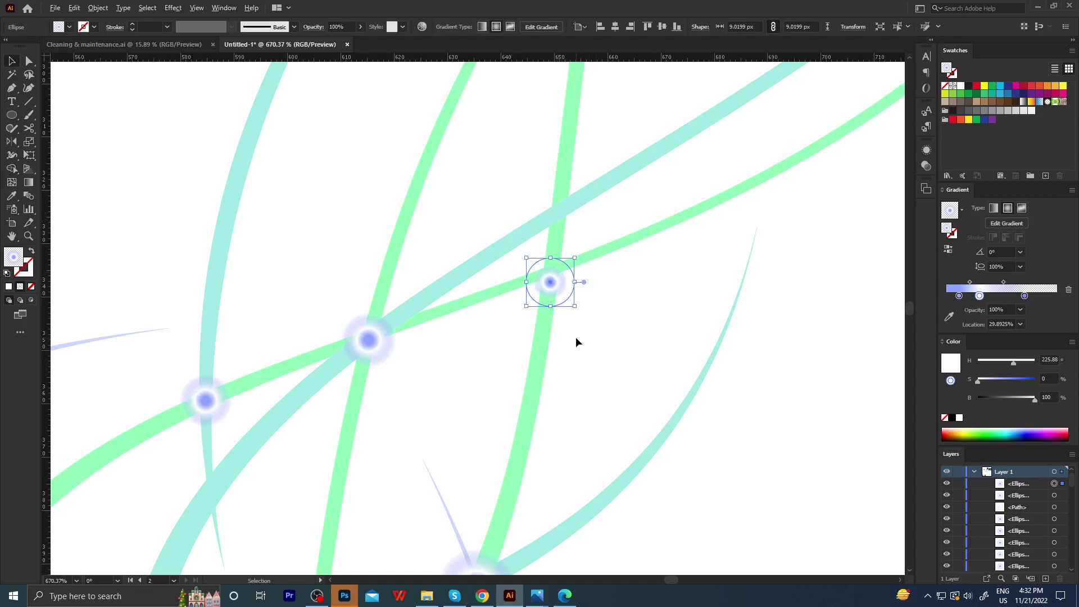
pyautogui.click(579, 309)
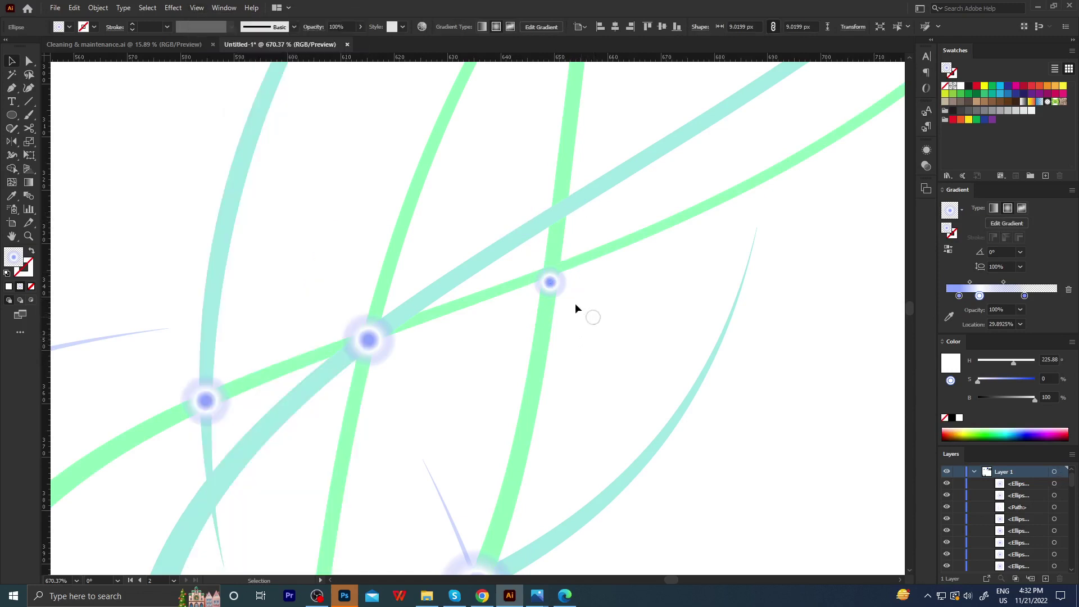
pyautogui.moveTo(551, 283)
pyautogui.mouseDown()
pyautogui.moveTo(561, 303)
pyautogui.moveTo(582, 257)
pyautogui.moveTo(558, 214)
pyautogui.mouseUp()
pyautogui.hotkey('ctrl', 'z')
pyautogui.click(630, 299)
# Place another node copy on the uppermost crossing and enlarge the lower new node.
pyautogui.press('z')
pyautogui.keyDown('alt'); pyautogui.click(422, 337); pyautogui.keyUp('alt')
pyautogui.scroll(1, 518, 349)
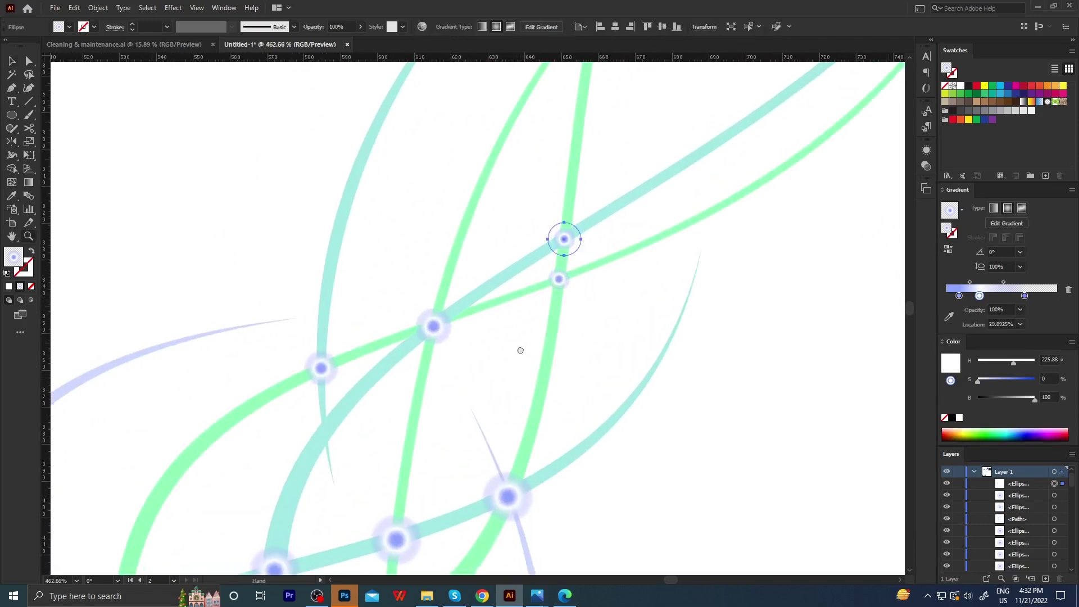
pyautogui.scroll(1, 562, 337)
pyautogui.scroll(2, 594, 330)
pyautogui.scroll(1, 578, 376)
pyautogui.press('v')
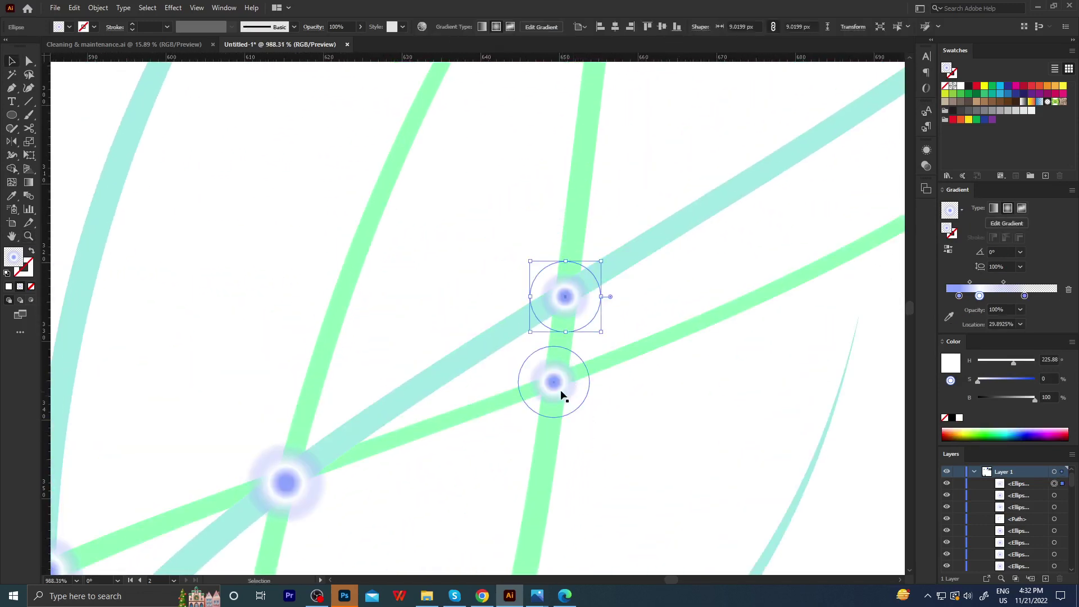
pyautogui.click(562, 393)
pyautogui.moveTo(590, 419); pyautogui.dragTo(621, 426)
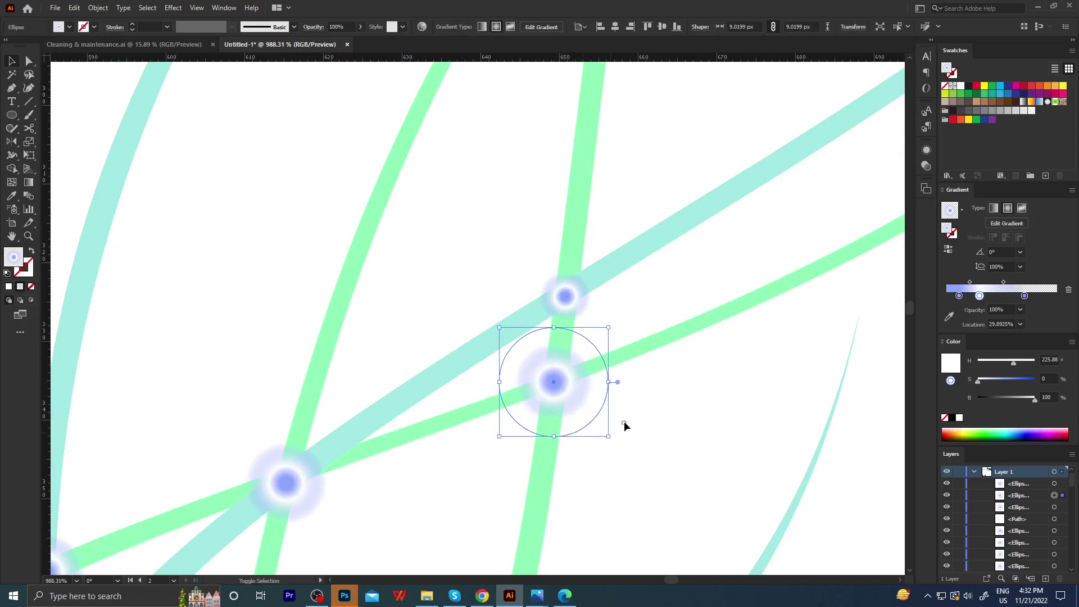
pyautogui.keyDown('alt'); pyautogui.scroll(-5, 505, 365); pyautogui.keyUp('alt')
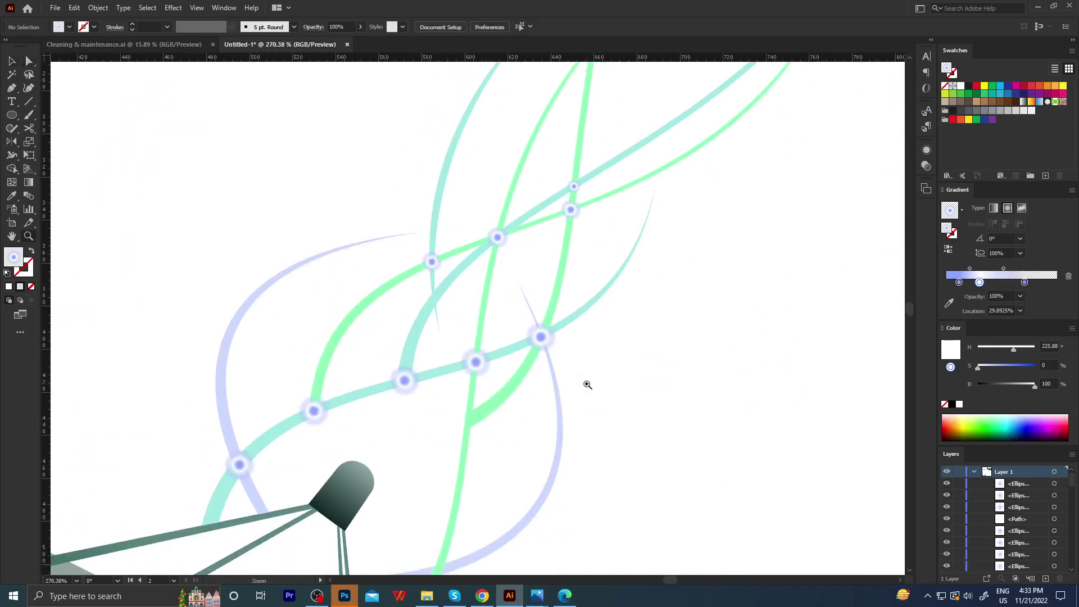
pyautogui.scroll(-3, 587, 384)
pyautogui.press('a')
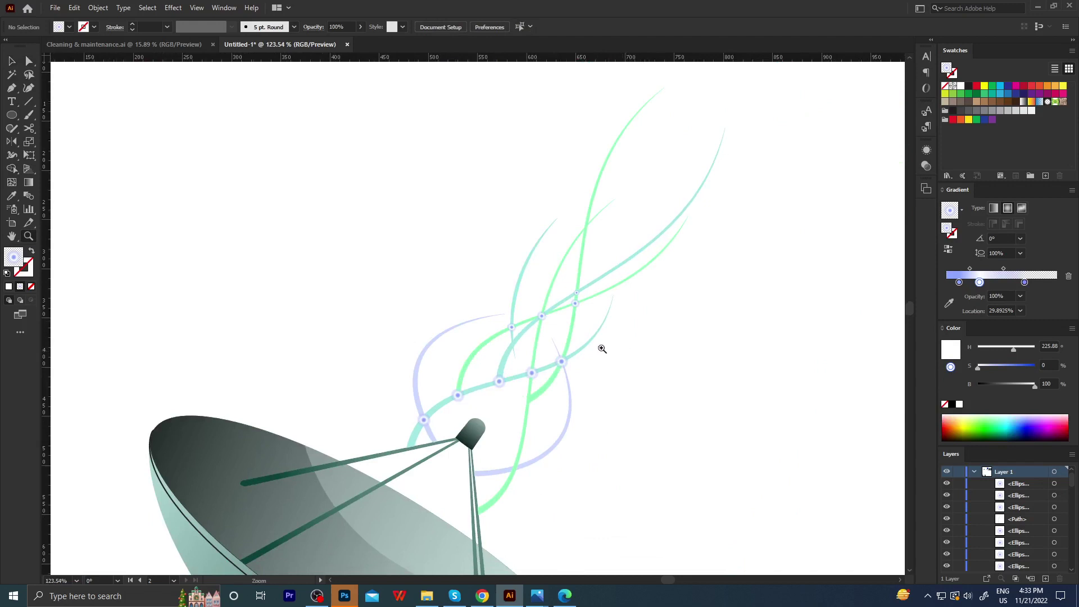
pyautogui.scroll(-3, 602, 348)
pyautogui.scroll(3, 495, 308)
pyautogui.scroll(-3, 644, 303)
pyautogui.scroll(1, 505, 368)
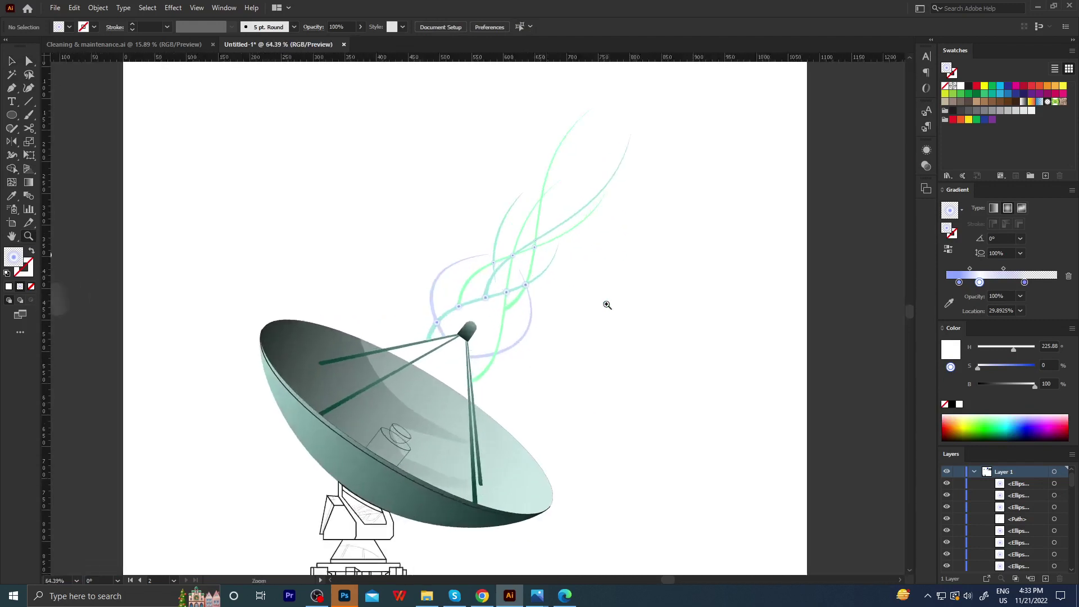
pyautogui.scroll(1, 578, 331)
pyautogui.scroll(-1, 506, 348)
pyautogui.scroll(-1, 489, 359)
pyautogui.scroll(-1, 484, 422)
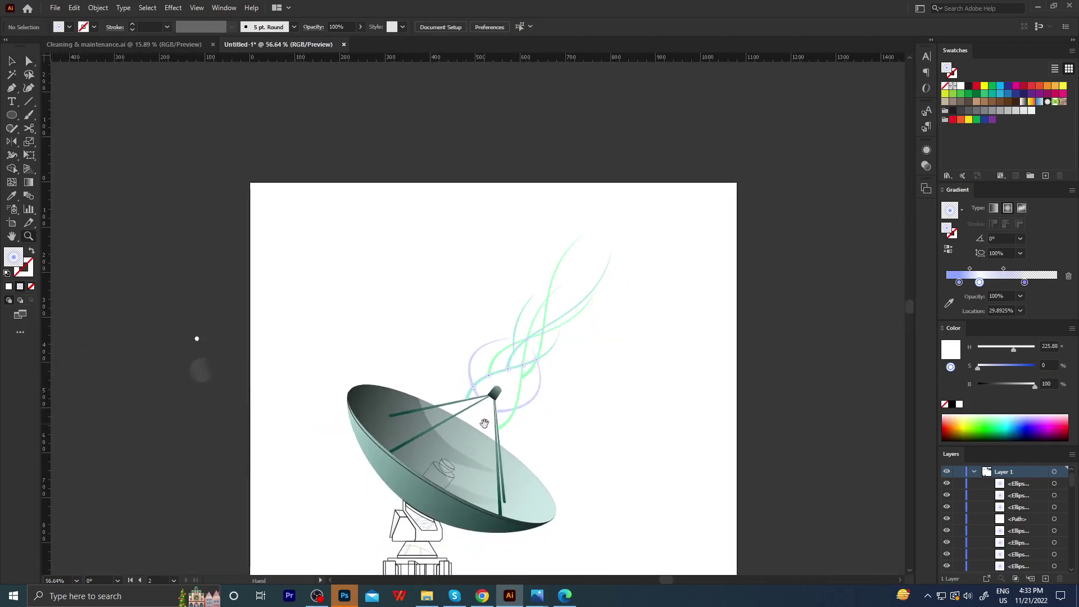
pyautogui.moveTo(484, 422); pyautogui.dragTo(475, 361)
pyautogui.scroll(1, 476, 361)
pyautogui.scroll(1, 466, 371)
pyautogui.scroll(-2, 455, 372)
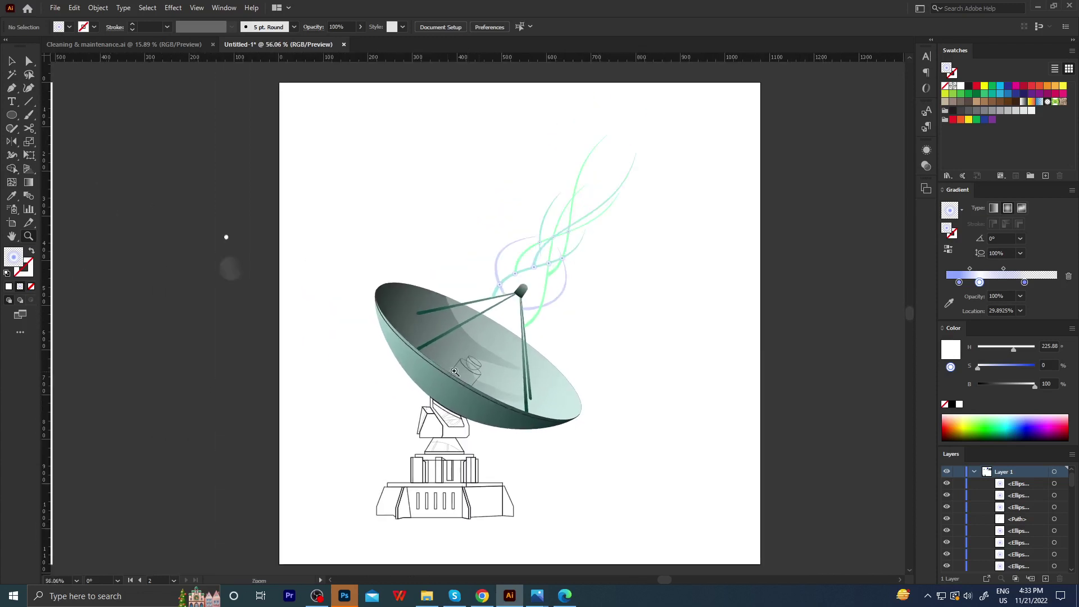
# Move the small grey circle slightly on the pasteboard.
pyautogui.scroll(1, 266, 262)
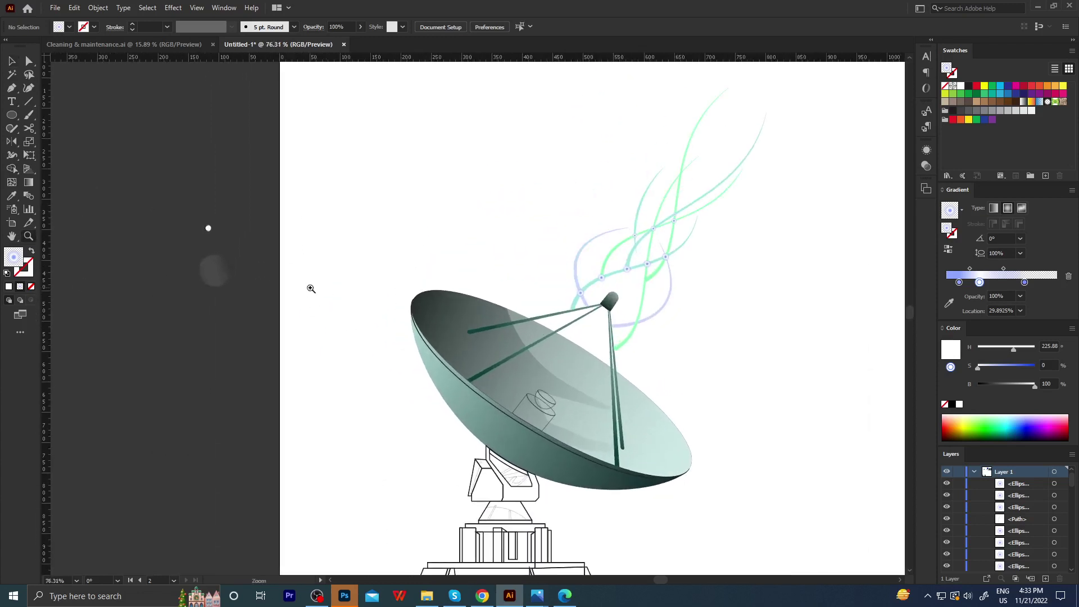
pyautogui.scroll(1, 308, 288)
pyautogui.scroll(1, 310, 290)
pyautogui.moveTo(192, 275)
pyautogui.mouseDown()
pyautogui.moveTo(181, 276)
pyautogui.moveTo(192, 270)
pyautogui.mouseUp()
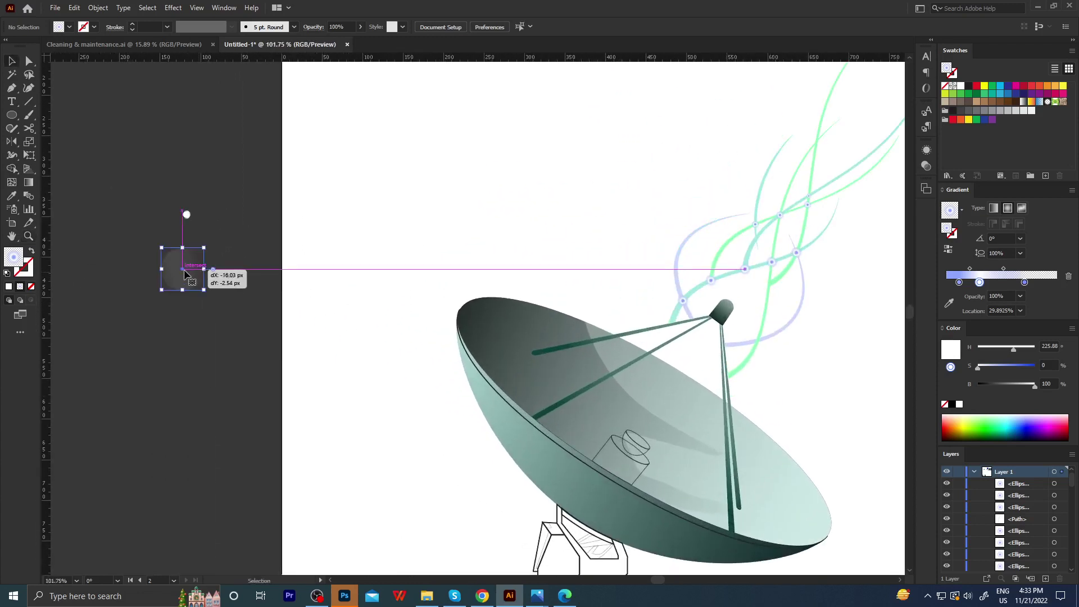
pyautogui.scroll(-1, 395, 273)
pyautogui.scroll(-1, 531, 241)
pyautogui.scroll(-1, 694, 243)
pyautogui.scroll(2, 694, 243)
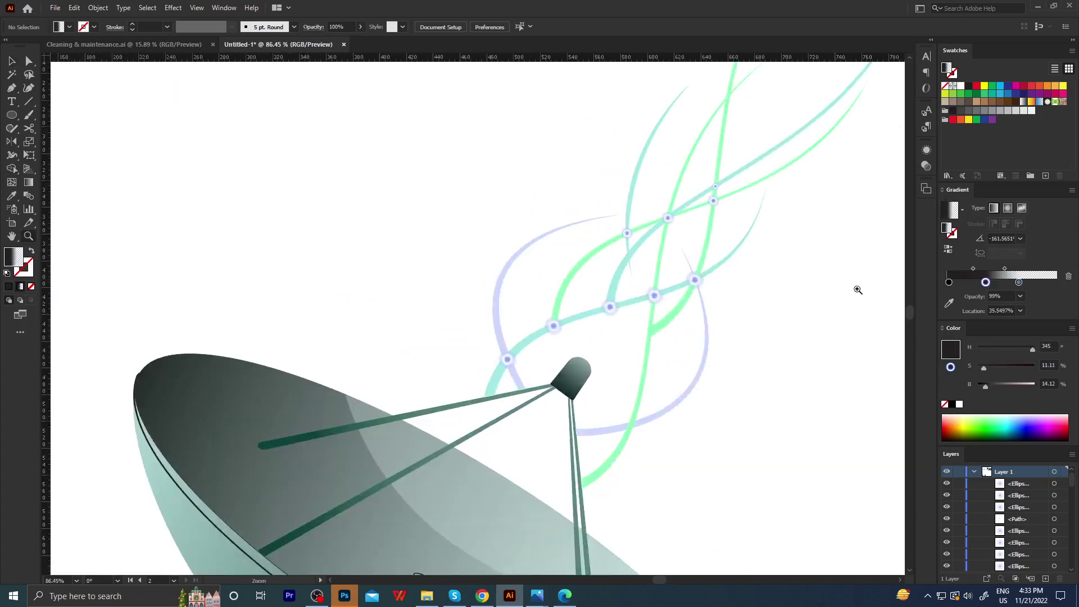
pyautogui.scroll(3, 730, 281)
pyautogui.scroll(2, 652, 352)
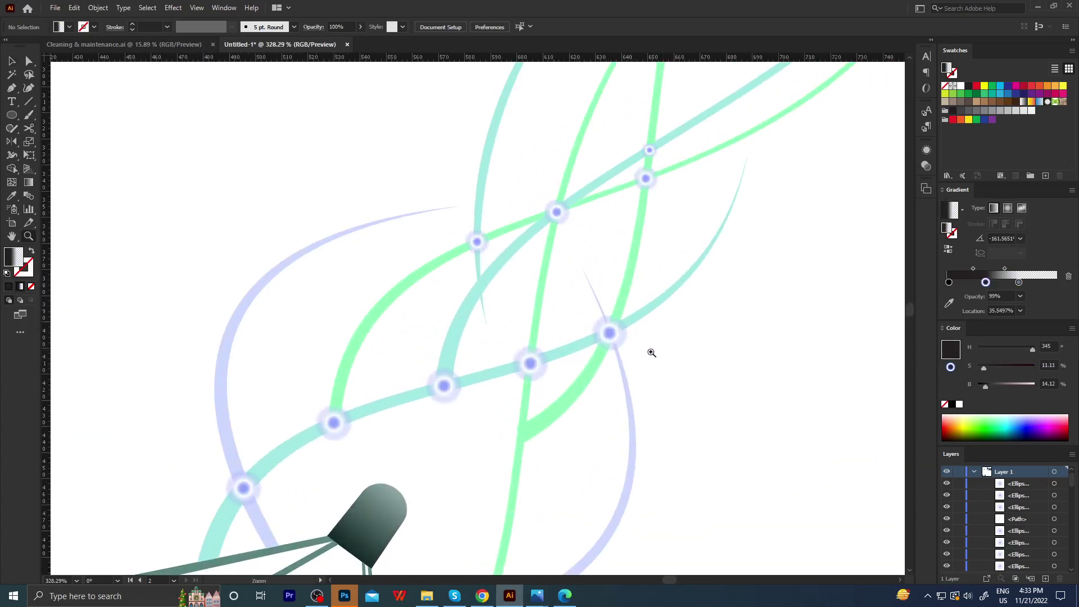
# Recolor the centre glowing node, shifting its colour toward a deeper blue.
pyautogui.click(537, 363)
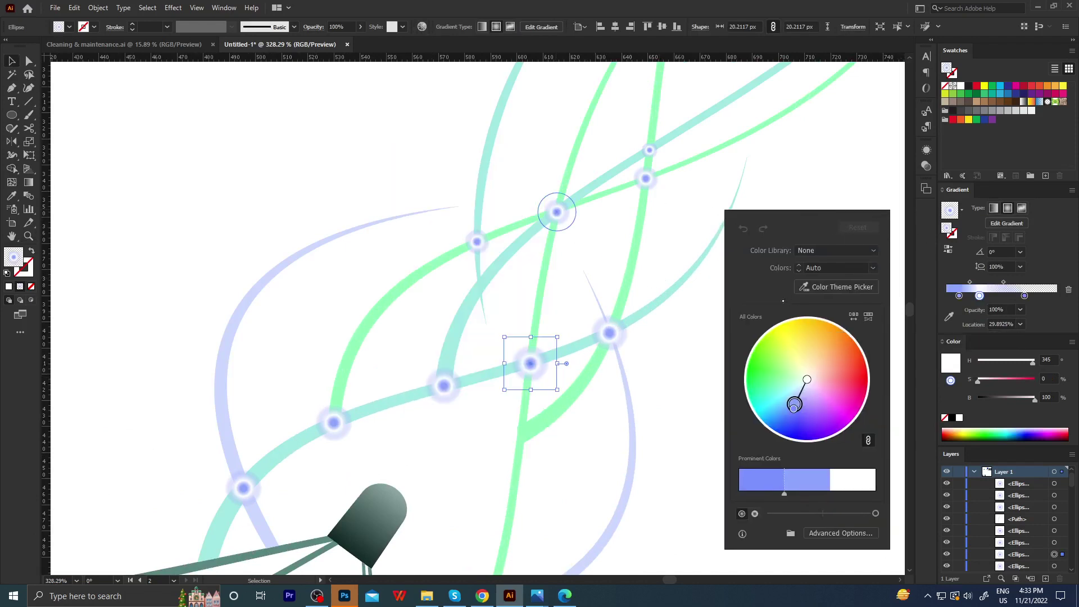
pyautogui.click(819, 533)
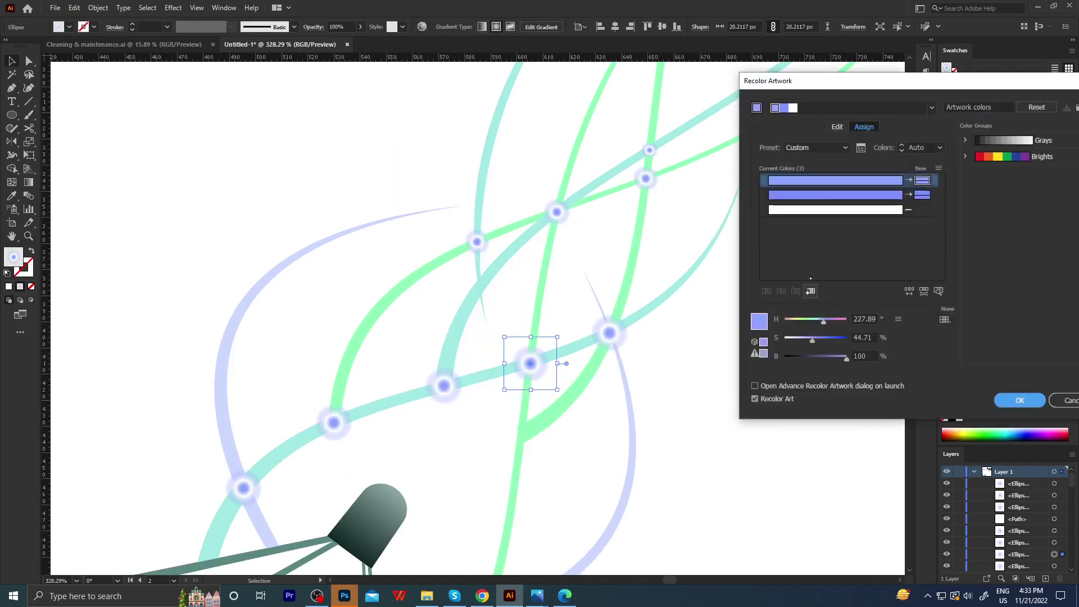
pyautogui.click(838, 127)
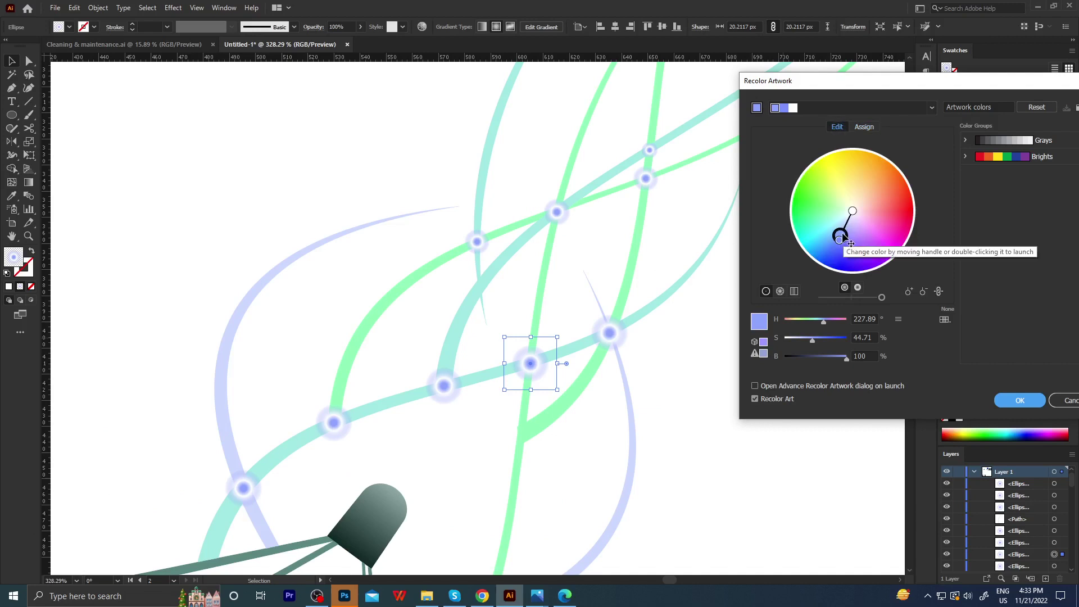
pyautogui.moveTo(841, 245)
pyautogui.mouseDown()
pyautogui.moveTo(833, 231)
pyautogui.moveTo(840, 253)
pyautogui.moveTo(868, 257)
pyautogui.moveTo(844, 259)
pyautogui.mouseUp()
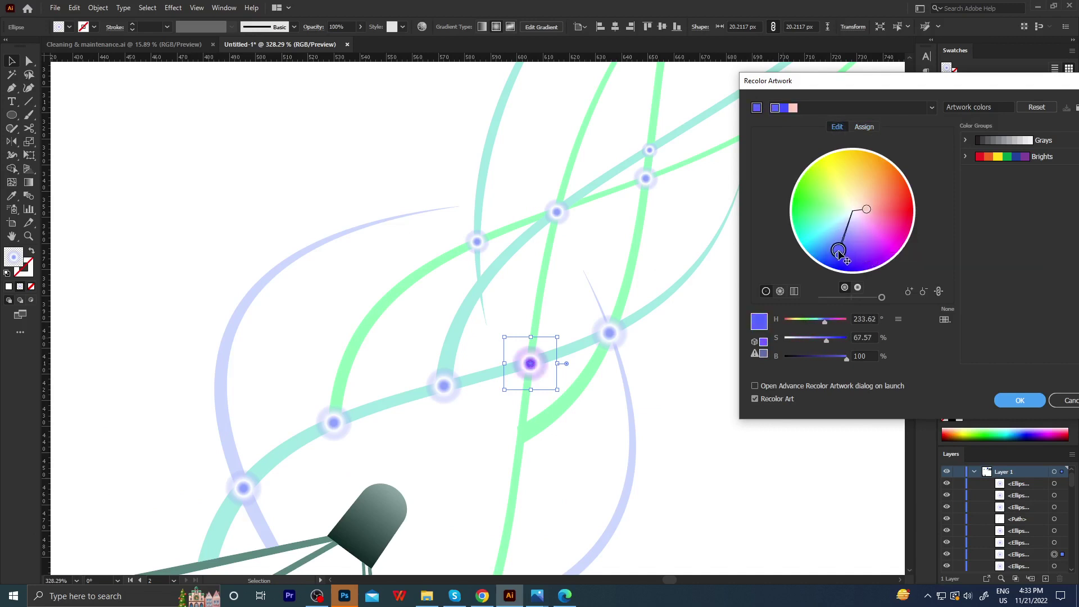
pyautogui.click(1019, 400)
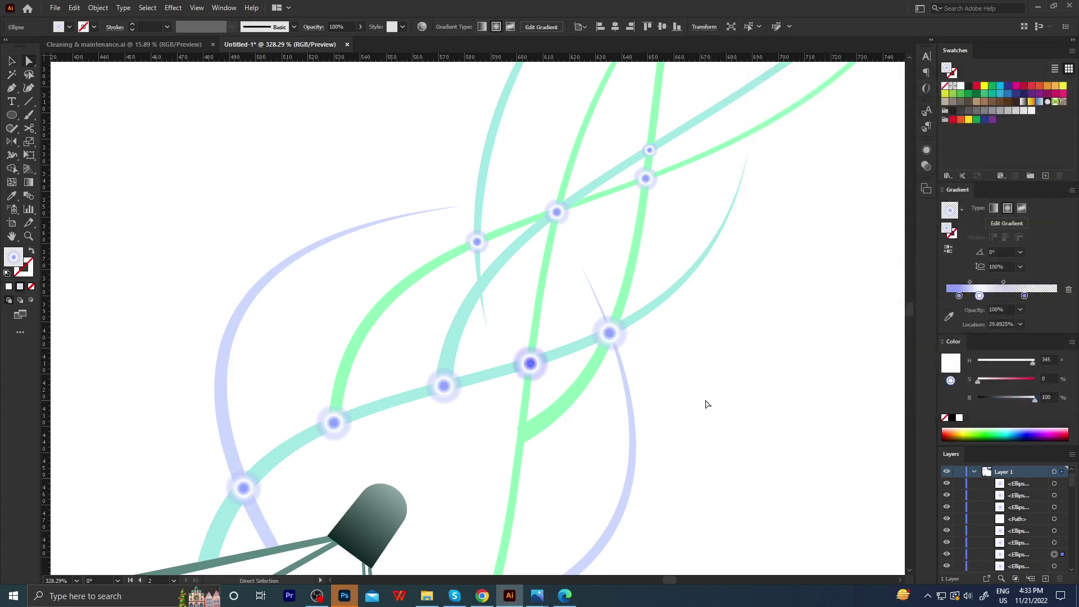
pyautogui.click(705, 402)
# Recolor the centre node again, lowering brightness to a deep navy (47).
pyautogui.press('z')
pyautogui.scroll(3, 650, 356)
pyautogui.keyDown('ctrl'); pyautogui.click(598, 365); pyautogui.keyUp('ctrl')
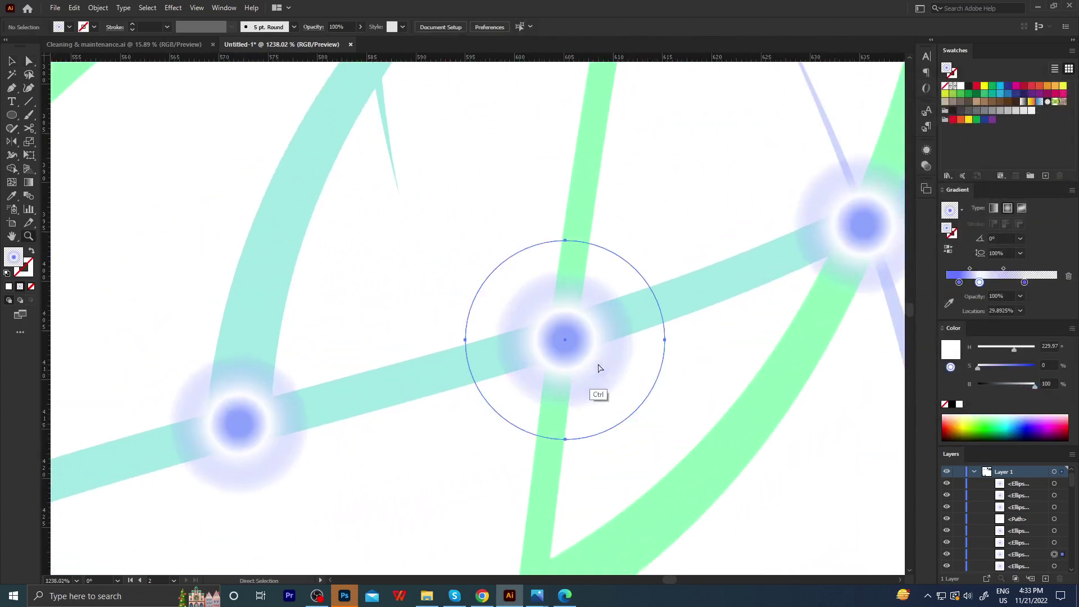
pyautogui.scroll(-2, 520, 325)
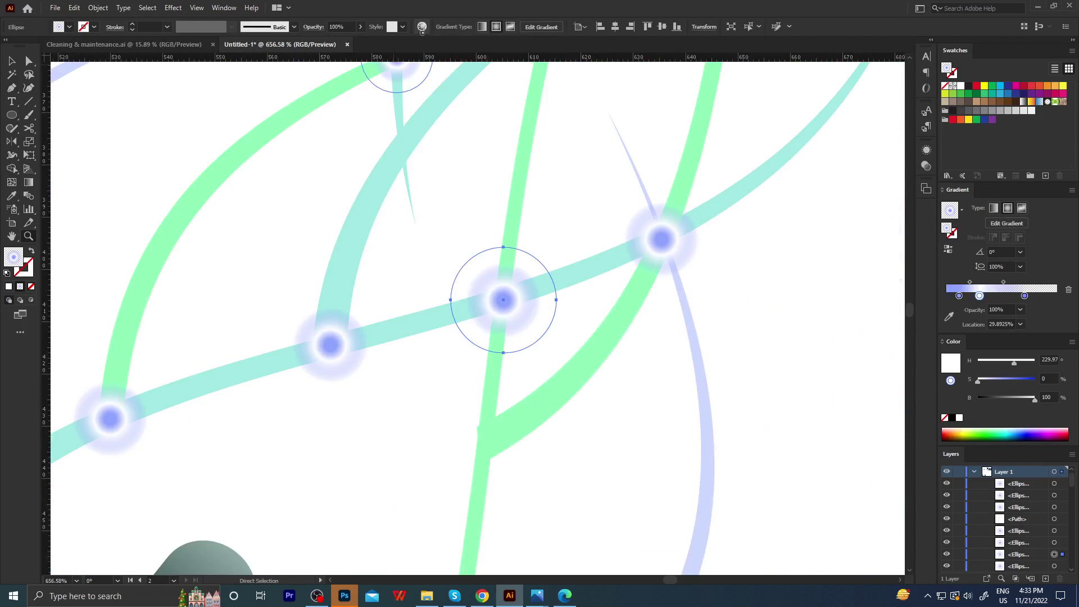
pyautogui.click(421, 27)
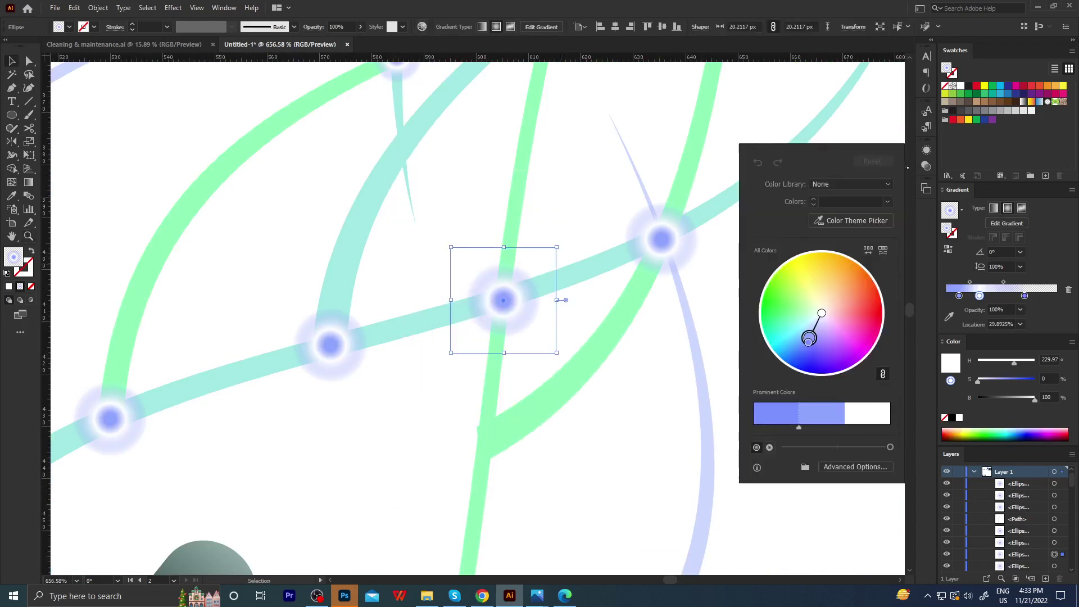
pyautogui.click(855, 474)
pyautogui.click(836, 127)
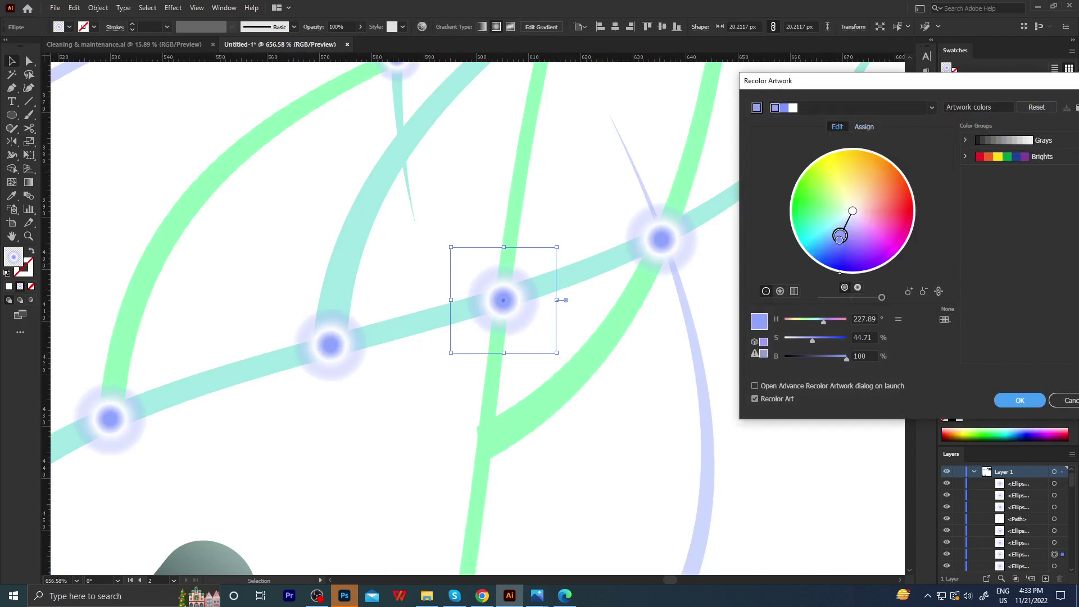
pyautogui.moveTo(852, 244); pyautogui.dragTo(845, 246)
pyautogui.moveTo(881, 297); pyautogui.dragTo(840, 268)
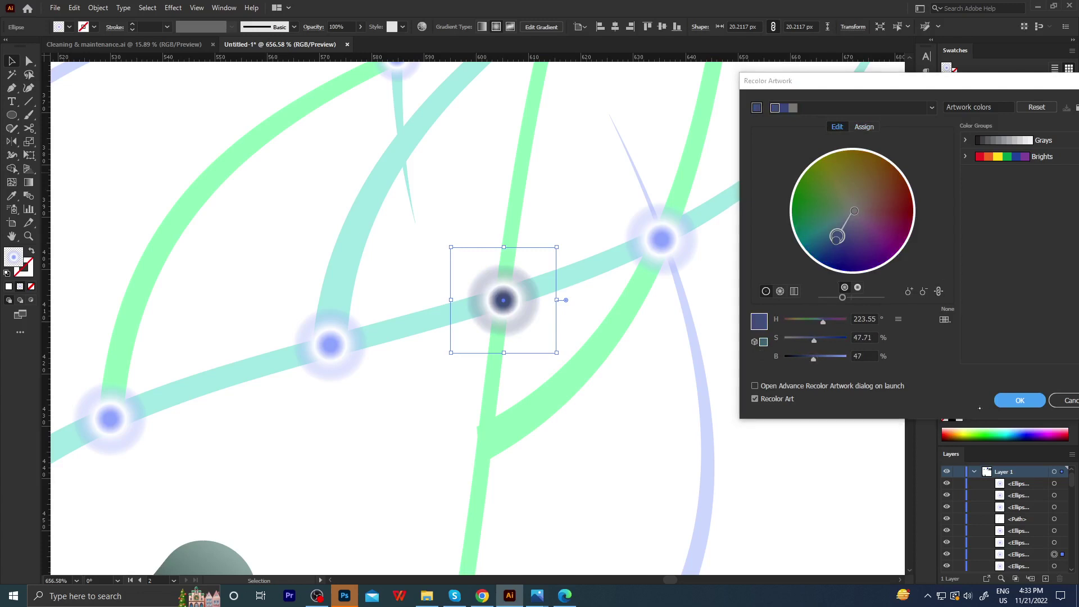
pyautogui.press('Return')
pyautogui.click(793, 361)
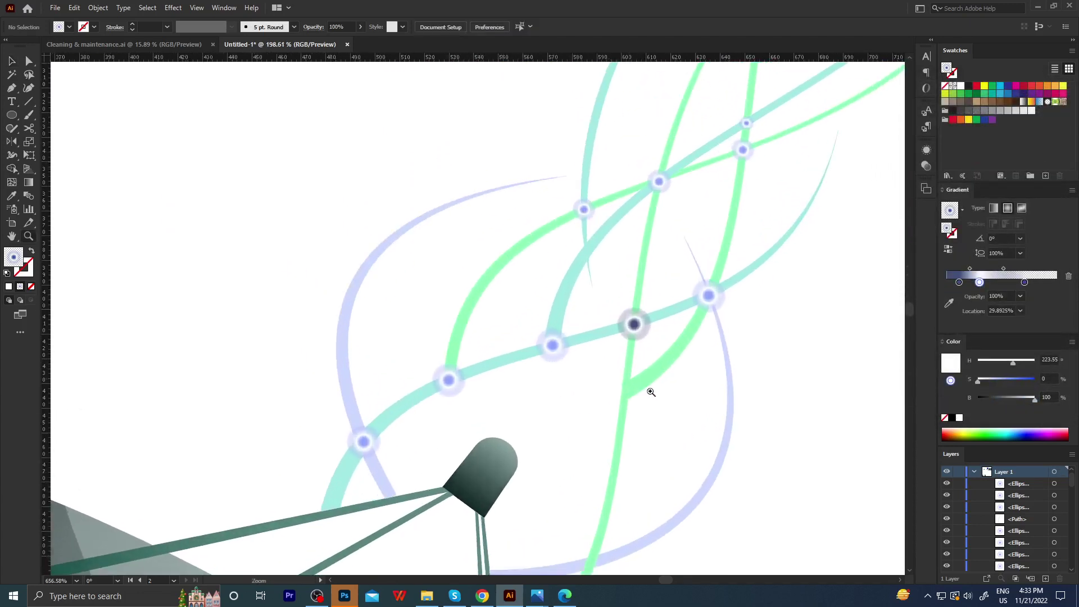
# Eyedropper the dark navy gradient onto the nodes beside the centre node.
pyautogui.moveTo(750, 344); pyautogui.dragTo(659, 346)
pyautogui.click(695, 300)
pyautogui.press('i')
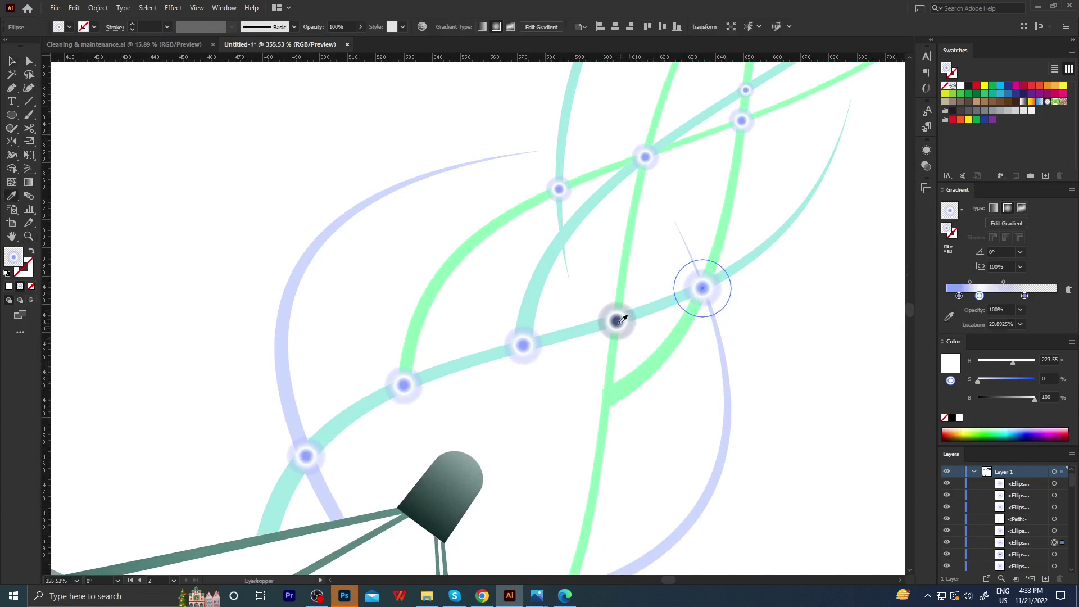
pyautogui.click(616, 321)
pyautogui.keyDown('ctrl'); pyautogui.click(523, 345); pyautogui.keyUp('ctrl')
pyautogui.click(617, 321)
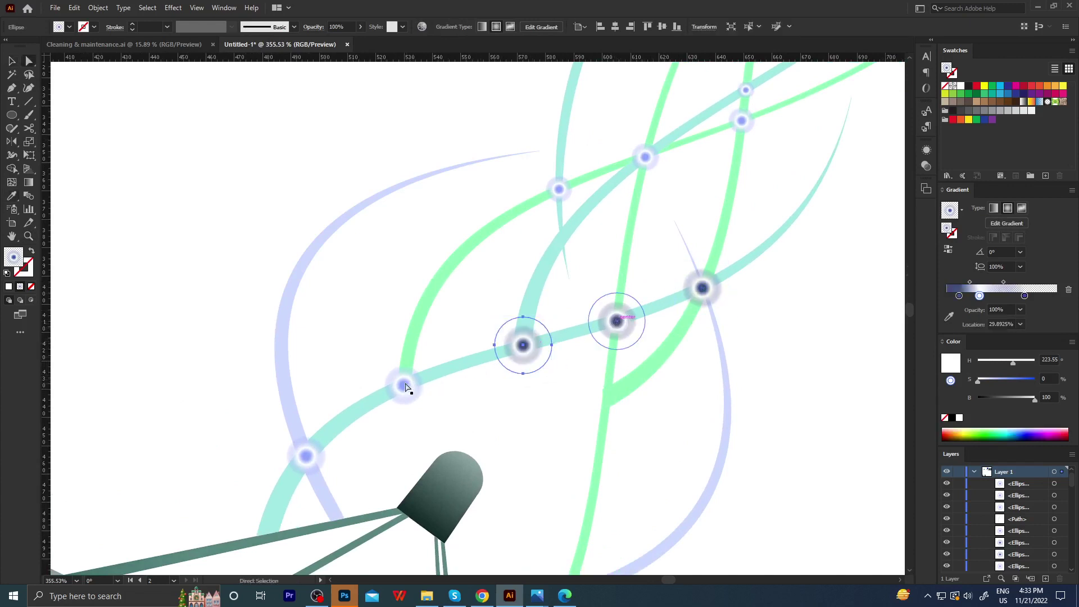
pyautogui.press('v')
# Select the five remaining light nodes and eyedropper the dark navy gradient onto them.
pyautogui.click(400, 374)
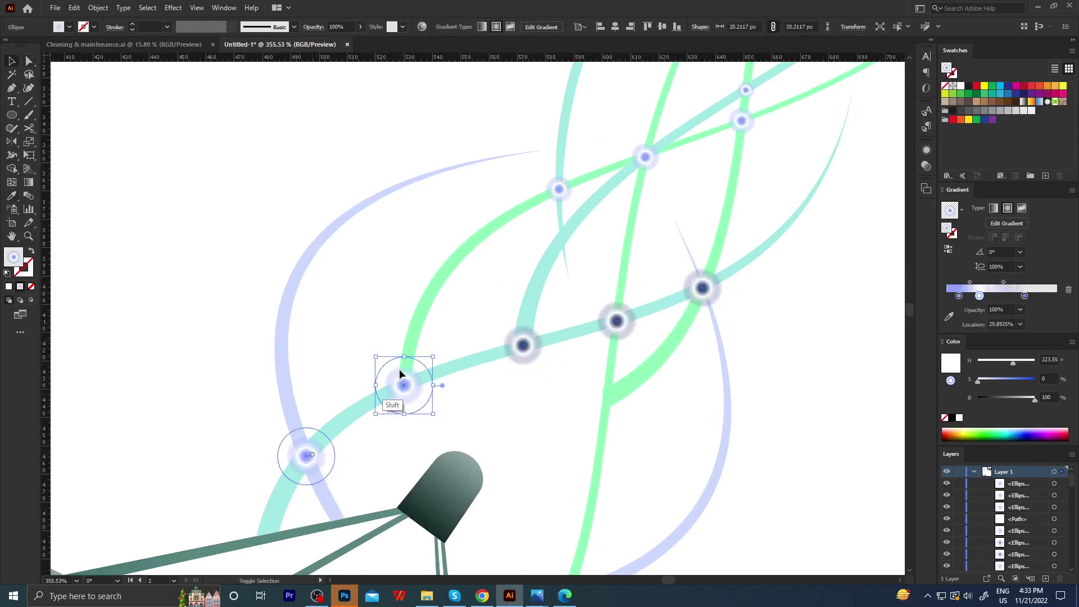
pyautogui.keyDown('shift'); pyautogui.click(559, 189); pyautogui.keyUp('shift')
pyautogui.keyDown('shift'); pyautogui.click(645, 158); pyautogui.keyUp('shift')
pyautogui.keyDown('shift'); pyautogui.click(742, 121); pyautogui.keyUp('shift')
pyautogui.keyDown('shift'); pyautogui.click(746, 90); pyautogui.keyUp('shift')
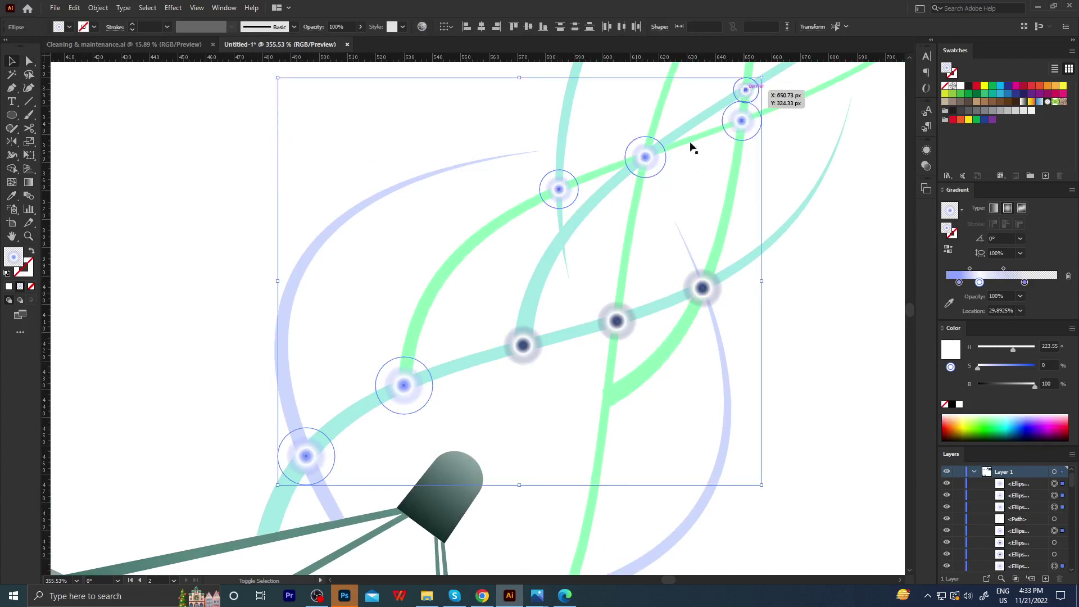
pyautogui.press('i')
pyautogui.click(616, 321)
pyautogui.hotkey('ctrl', 'shift', 'a')
# Alt-drag a copy of a dark node onto the lower green-lavender crossing.
pyautogui.press('z')
pyautogui.keyDown('alt'); pyautogui.click(455, 316); pyautogui.keyUp('alt')
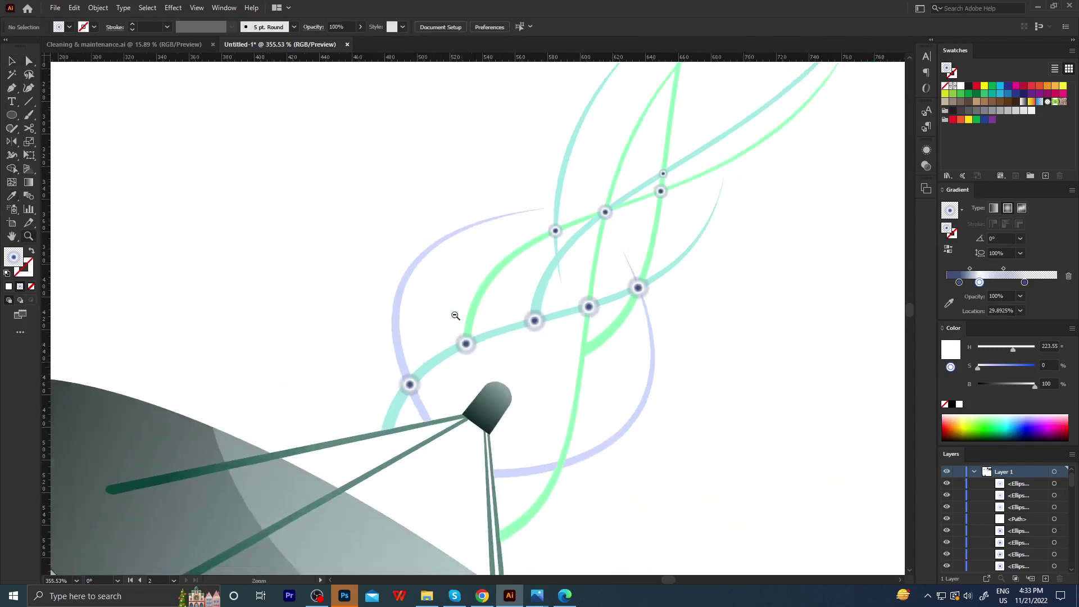
pyautogui.moveTo(455, 316); pyautogui.dragTo(546, 417)
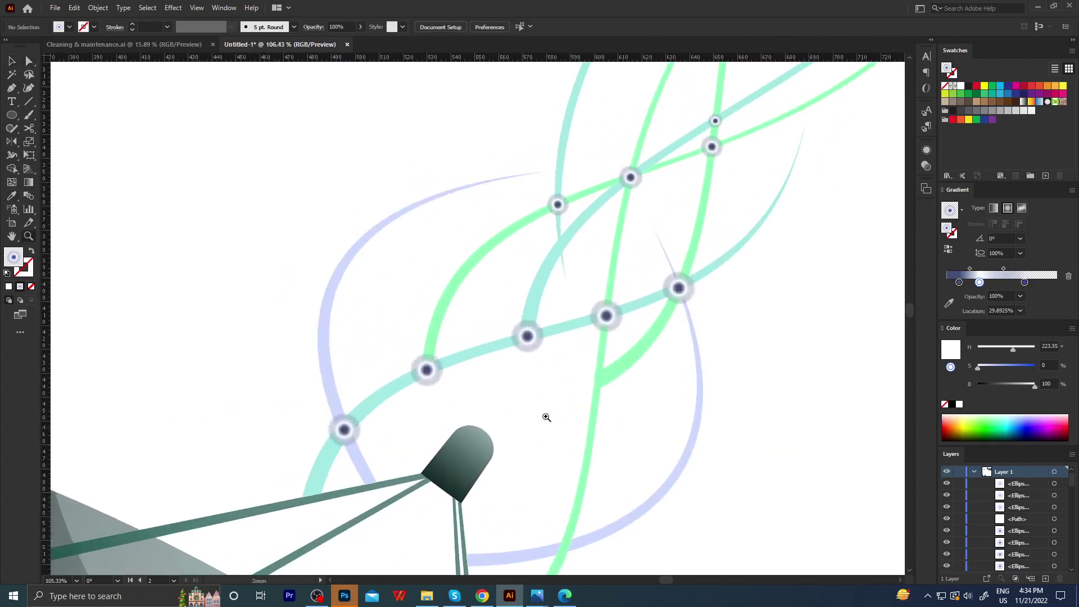
pyautogui.click(506, 303)
pyautogui.moveTo(565, 410); pyautogui.dragTo(599, 246)
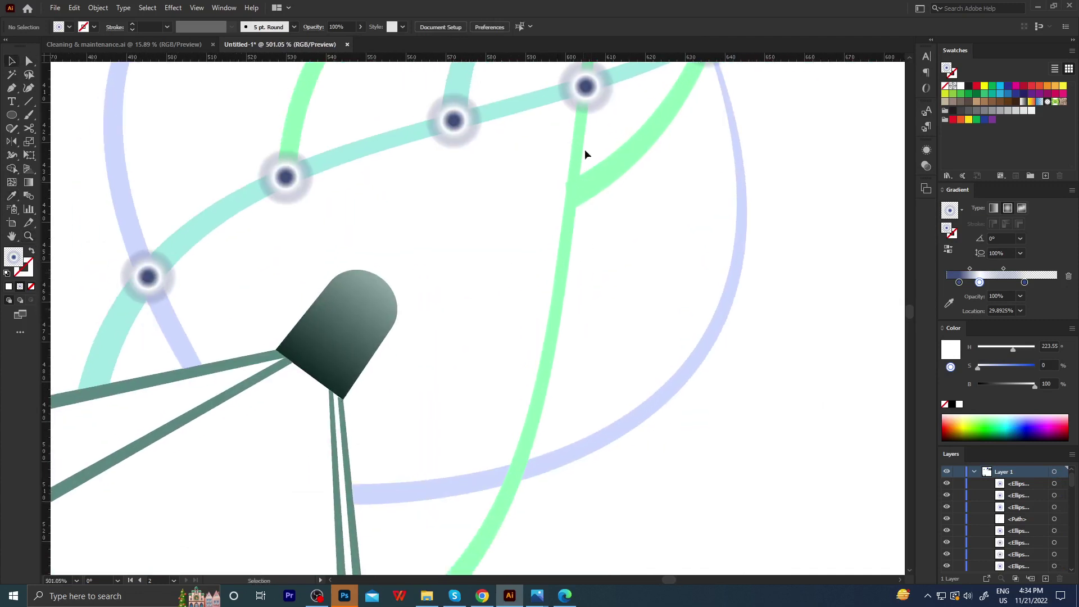
pyautogui.moveTo(586, 93); pyautogui.dragTo(514, 476)
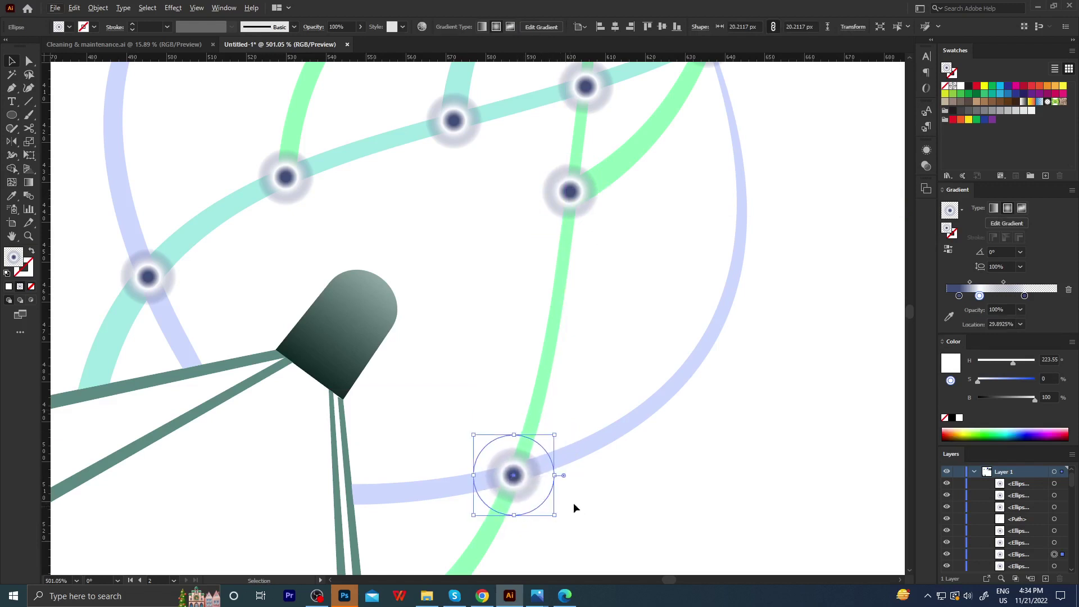
pyautogui.click(574, 507)
# Select the stacked circle copy at the lower crossing and set its fill to None.
pyautogui.press('z')
pyautogui.moveTo(581, 371)
pyautogui.mouseDown()
pyautogui.moveTo(528, 496)
pyautogui.moveTo(536, 334)
pyautogui.moveTo(536, 383)
pyautogui.mouseUp()
pyautogui.click(523, 493)
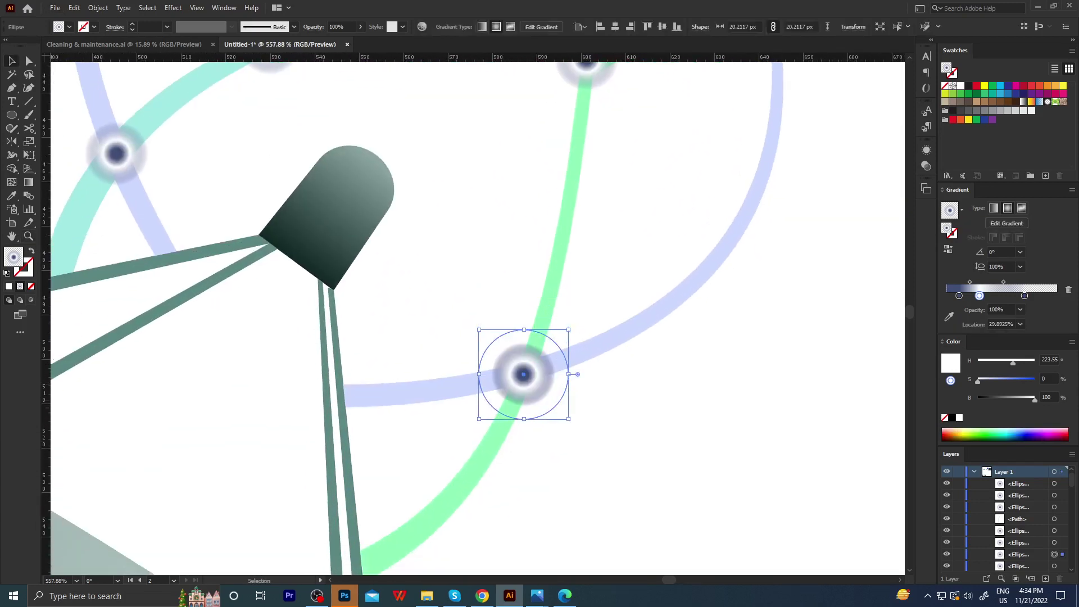
pyautogui.press('/')
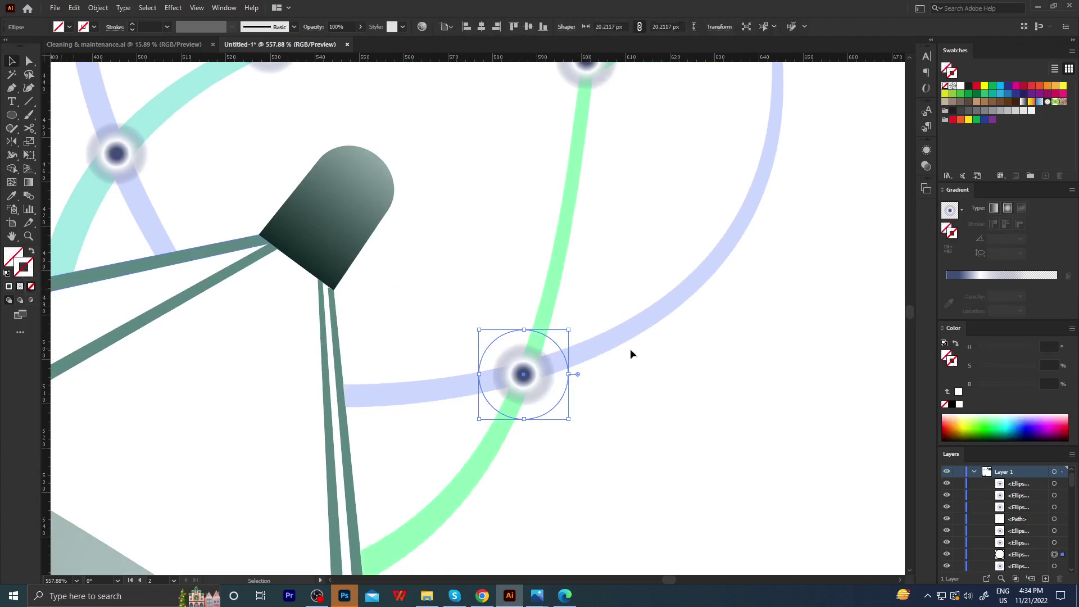
# Give the empty circle a black outline with 0.25 pt weight.
pyautogui.click(954, 405)
pyautogui.press('a')
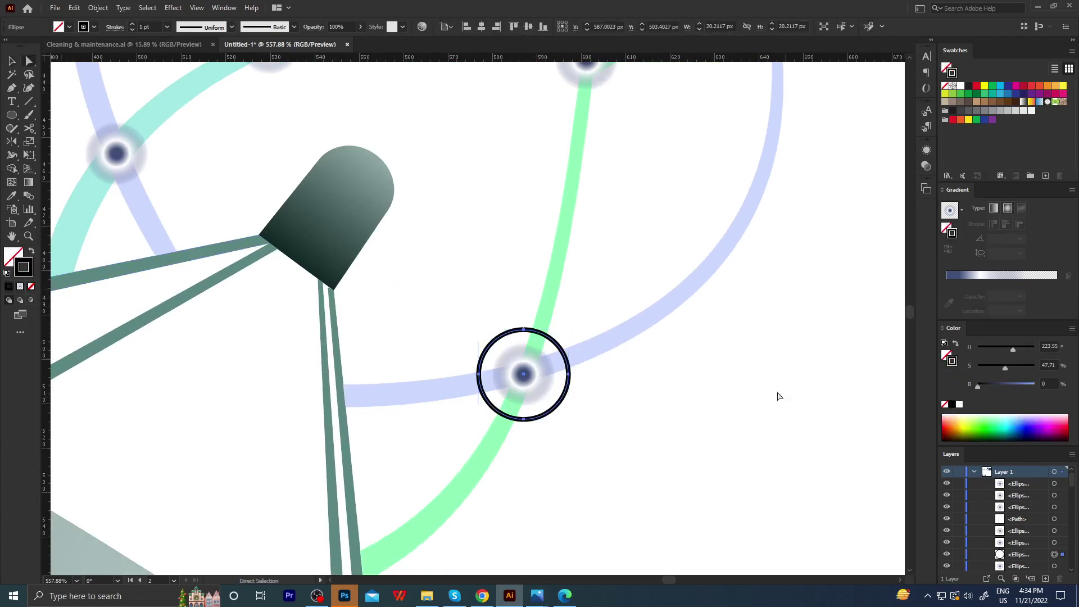
pyautogui.click(167, 27)
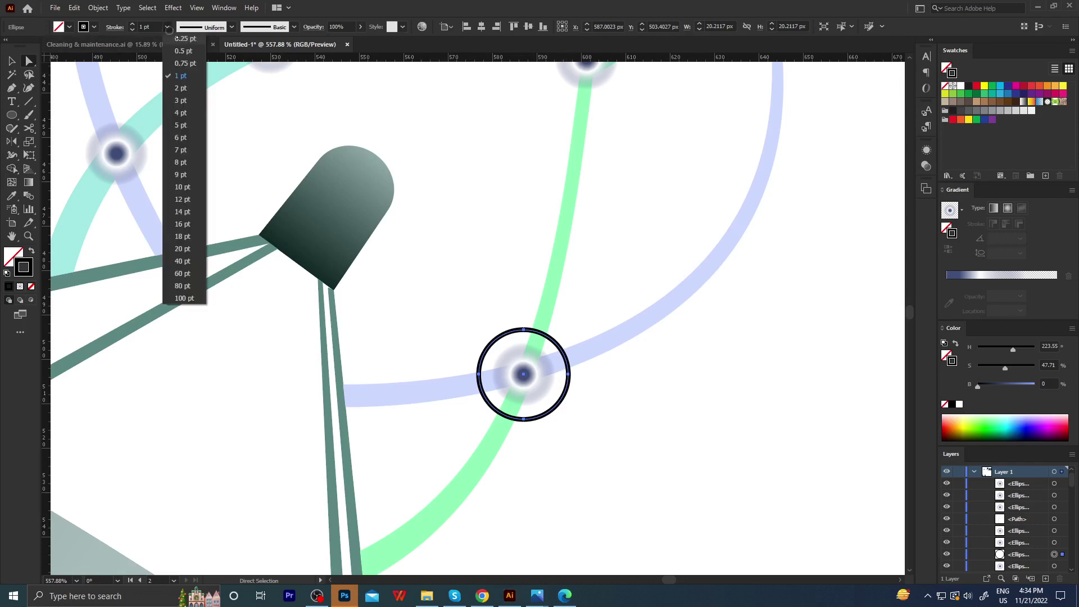
pyautogui.click(495, 223)
pyautogui.press('z')
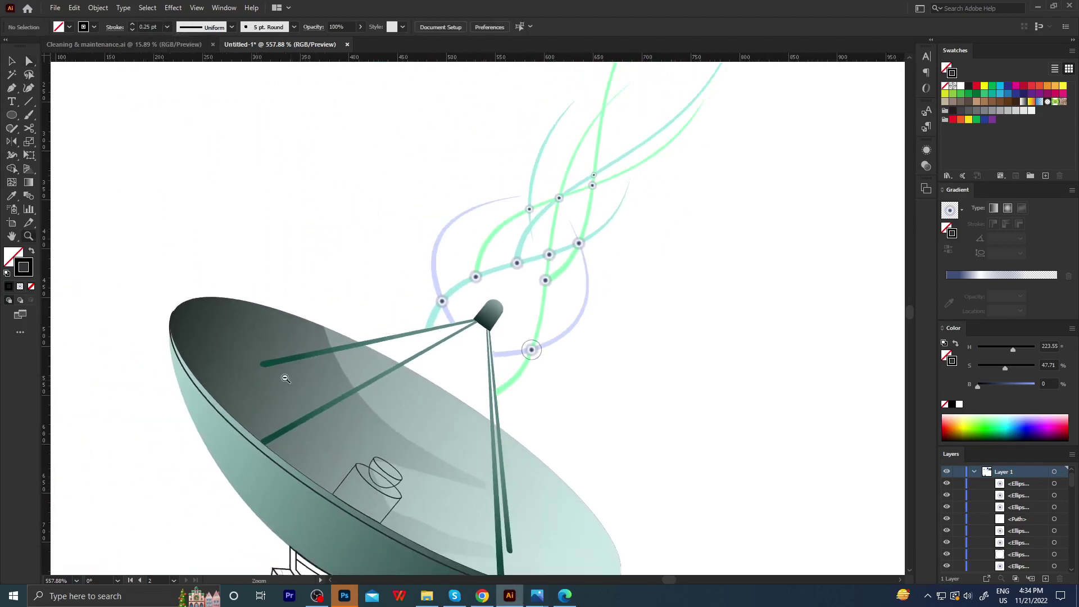
pyautogui.moveTo(494, 223)
pyautogui.mouseDown()
pyautogui.moveTo(477, 417)
pyautogui.moveTo(590, 394)
pyautogui.moveTo(605, 417)
pyautogui.mouseUp()
# Eyedropper the navy node colour onto the ring's outline and thin it to 0.1 pt.
pyautogui.click(570, 392)
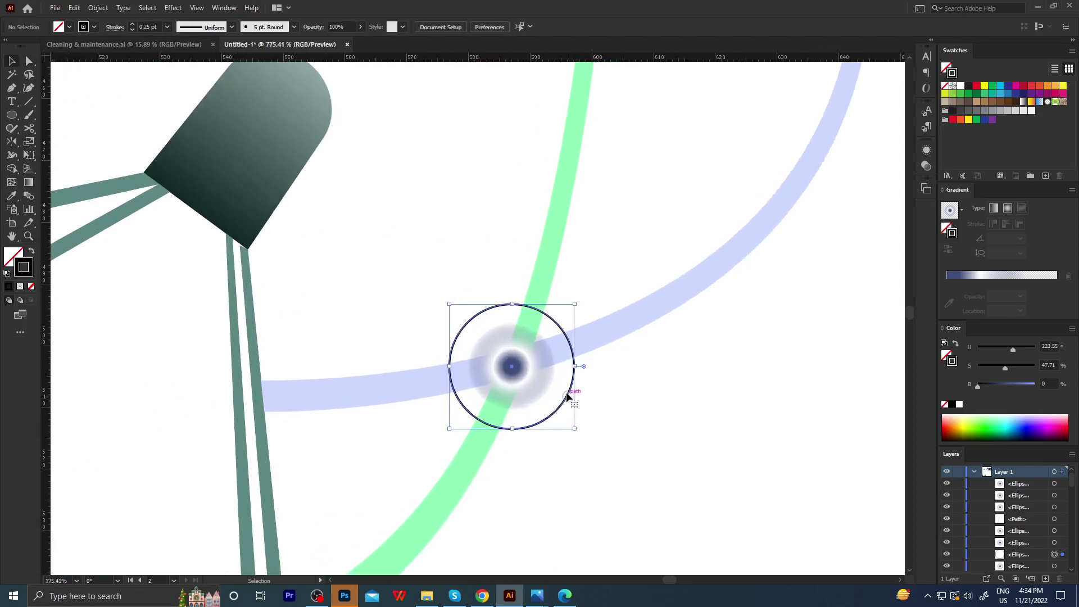
pyautogui.press('i')
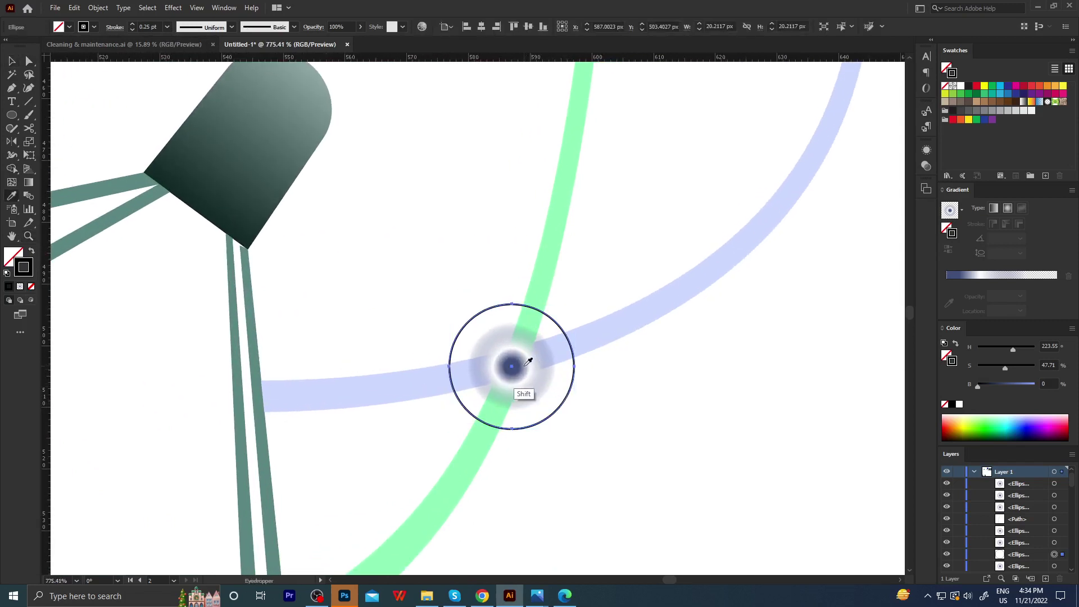
pyautogui.keyDown('shift'); pyautogui.click(513, 362); pyautogui.keyUp('shift')
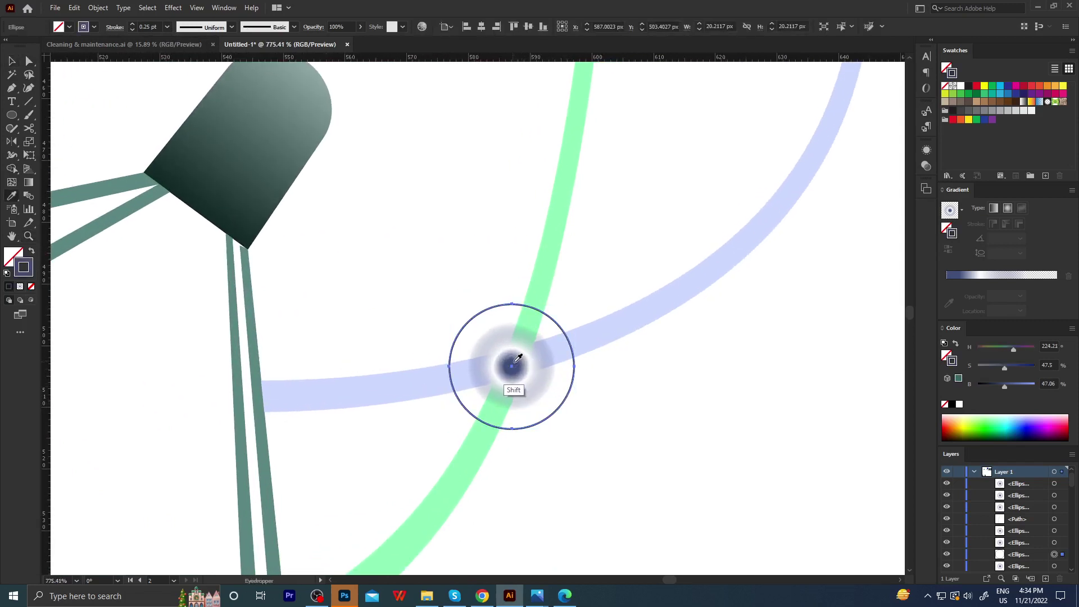
pyautogui.press('v')
pyautogui.click(570, 391)
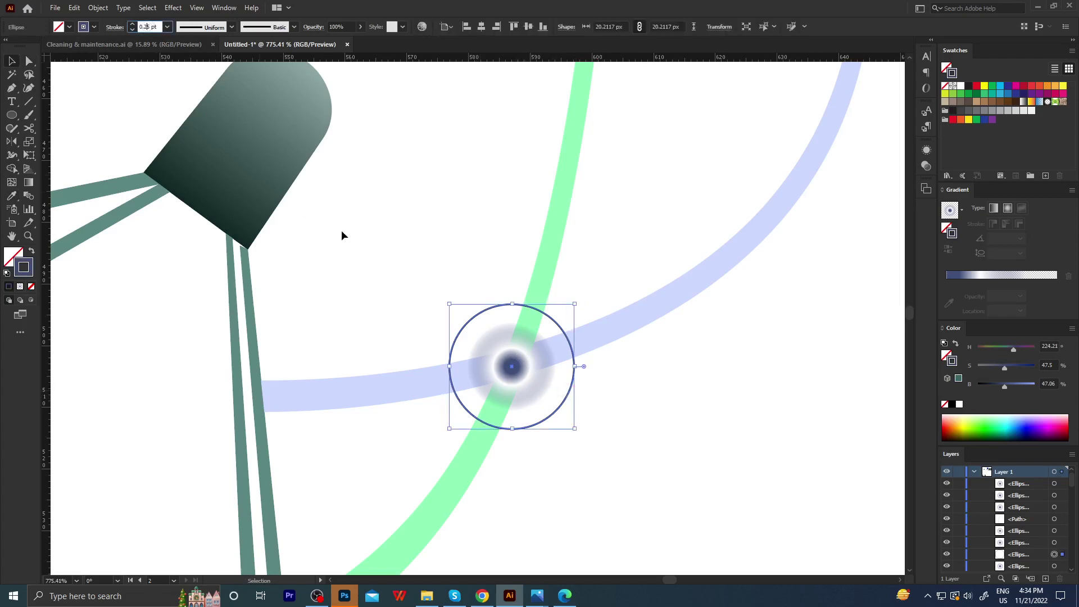
pyautogui.press('BackSpace')
pyautogui.press('BackSpace')
pyautogui.press('Return')
pyautogui.click(691, 385)
pyautogui.press('z')
pyautogui.keyDown('alt'); pyautogui.click(491, 414); pyautogui.keyUp('alt')
pyautogui.keyDown('alt'); pyautogui.click(374, 434); pyautogui.keyUp('alt')
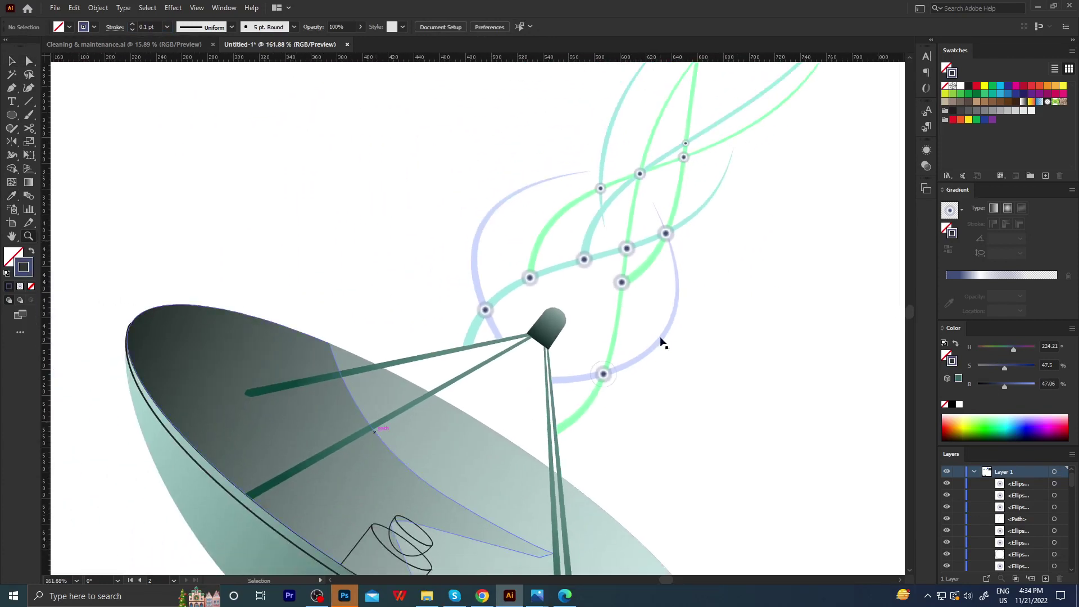
# Zoom in on the nodes, copy the lower ring onto another node and shrink it to fit.
pyautogui.moveTo(667, 393)
pyautogui.mouseDown()
pyautogui.moveTo(534, 365)
pyautogui.moveTo(504, 373)
pyautogui.moveTo(677, 400)
pyautogui.mouseUp()
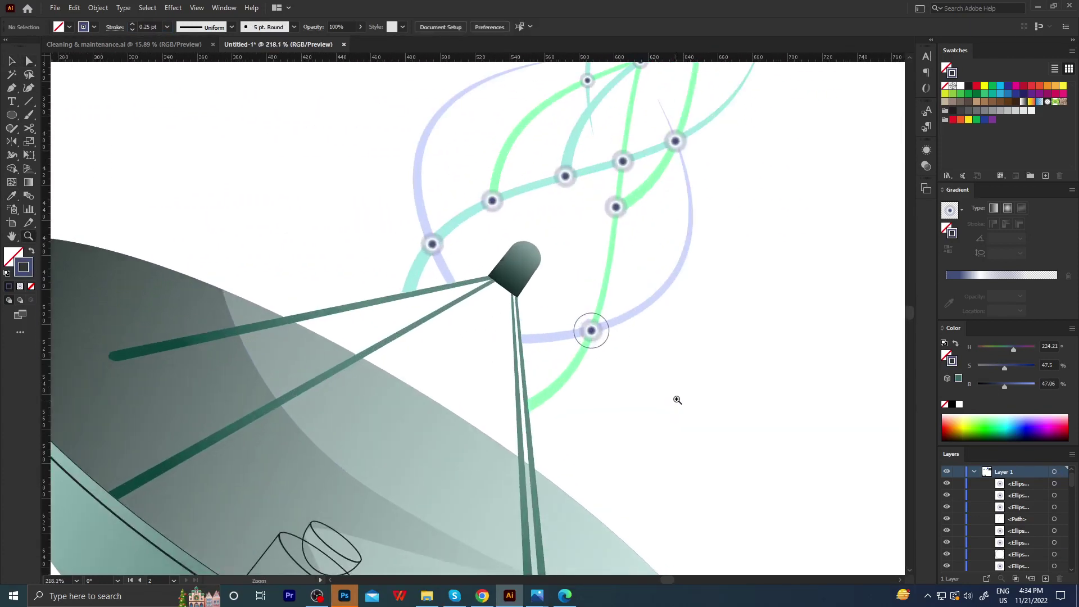
pyautogui.moveTo(622, 363); pyautogui.dragTo(565, 420)
pyautogui.moveTo(534, 333)
pyautogui.mouseDown()
pyautogui.moveTo(513, 349)
pyautogui.moveTo(525, 361)
pyautogui.moveTo(588, 354)
pyautogui.moveTo(574, 426)
pyautogui.mouseUp()
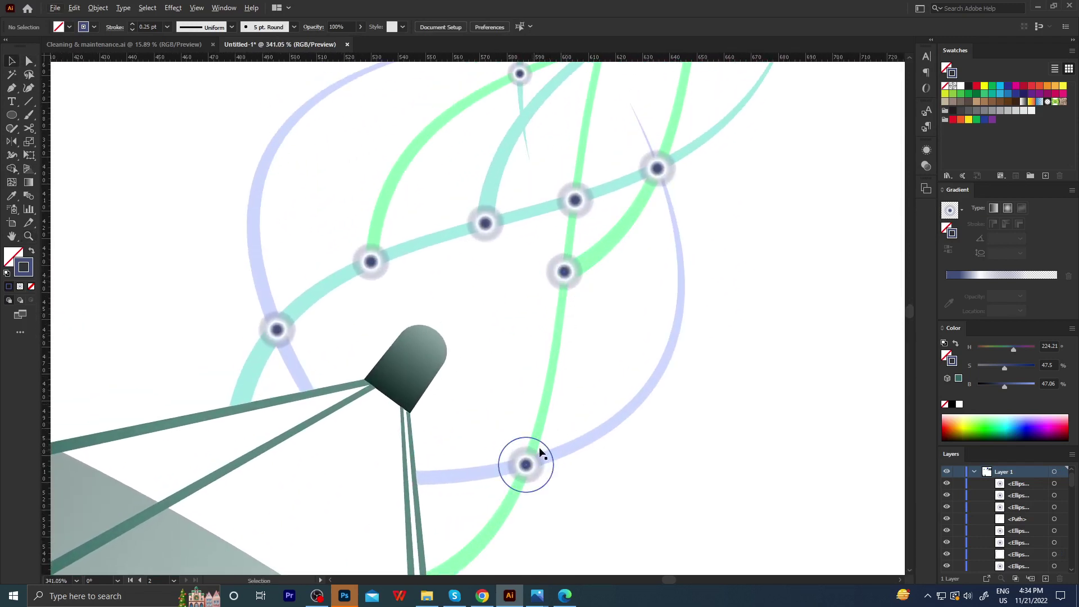
pyautogui.moveTo(544, 447); pyautogui.dragTo(582, 255)
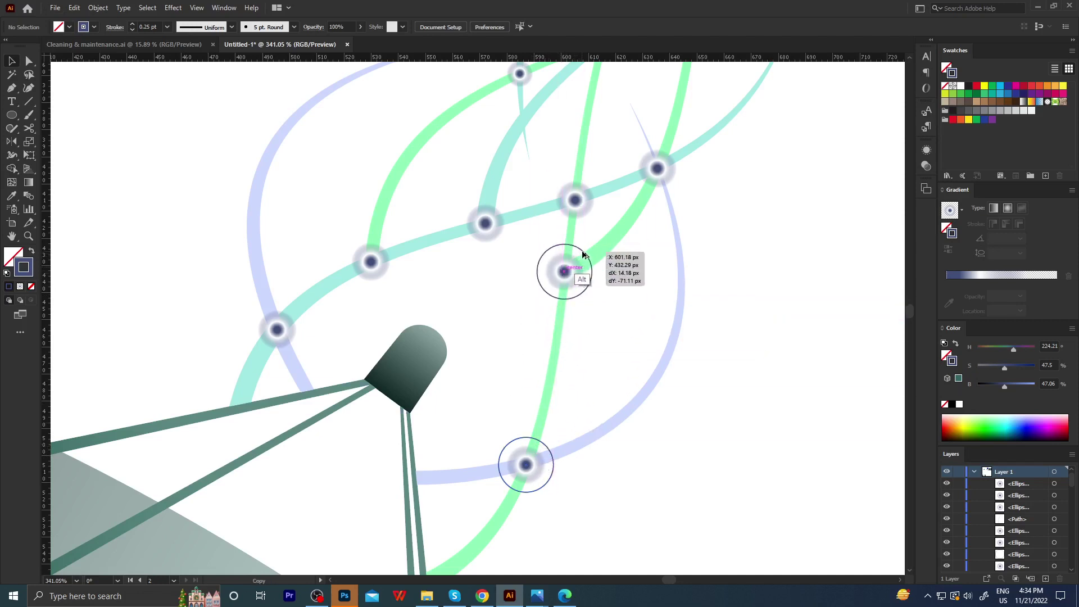
pyautogui.scroll(3, 584, 255)
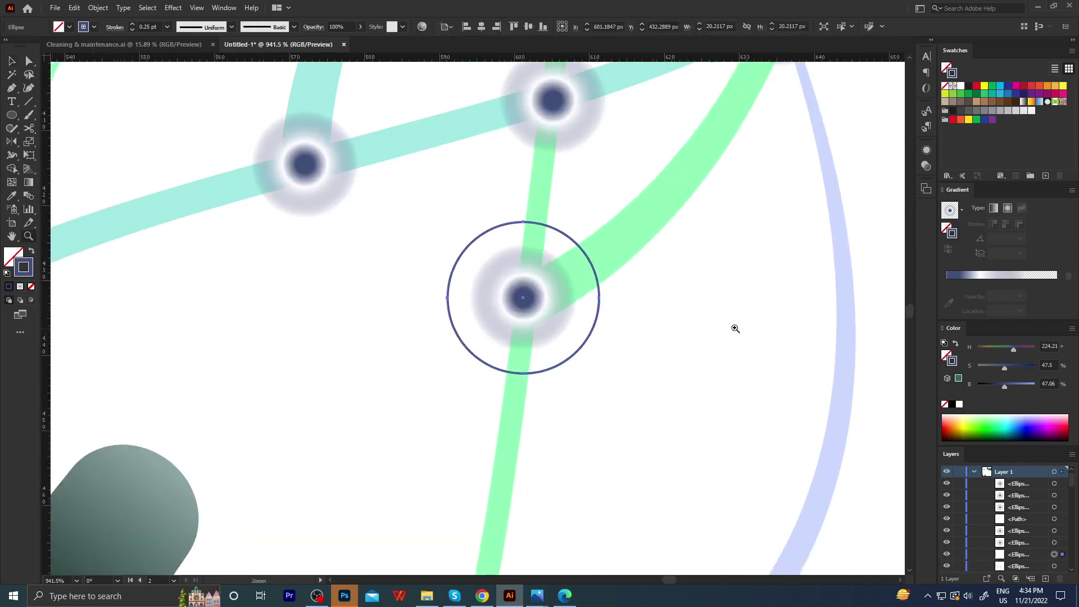
pyautogui.moveTo(600, 374); pyautogui.dragTo(592, 366)
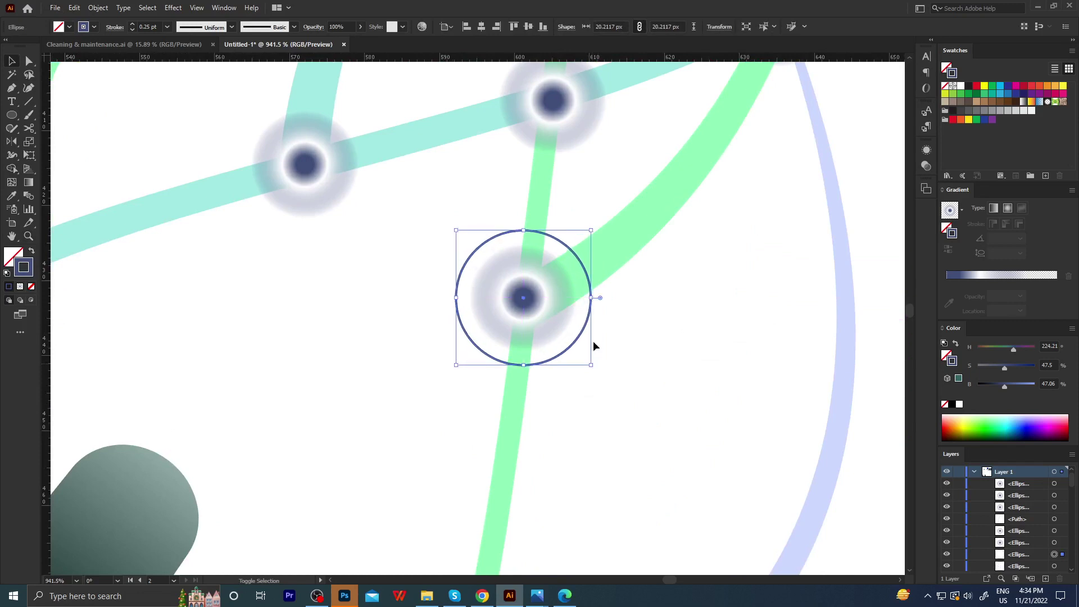
# Copy outline rings onto the node above and the top-right node.
pyautogui.moveTo(588, 320); pyautogui.dragTo(617, 125)
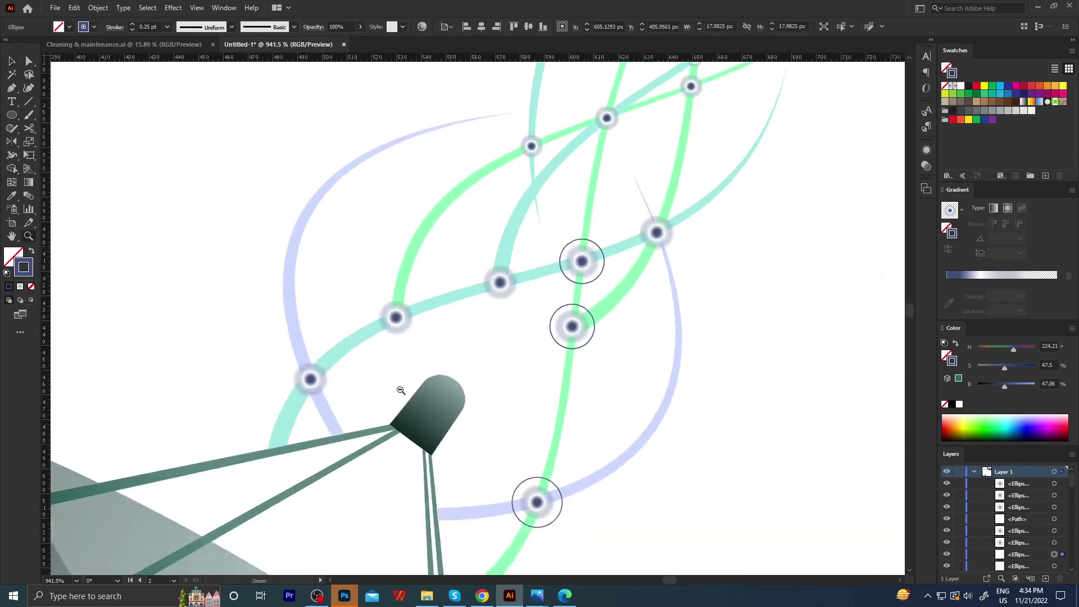
pyautogui.scroll(-2, 398, 385)
pyautogui.scroll(-3, 400, 381)
pyautogui.scroll(5, 544, 337)
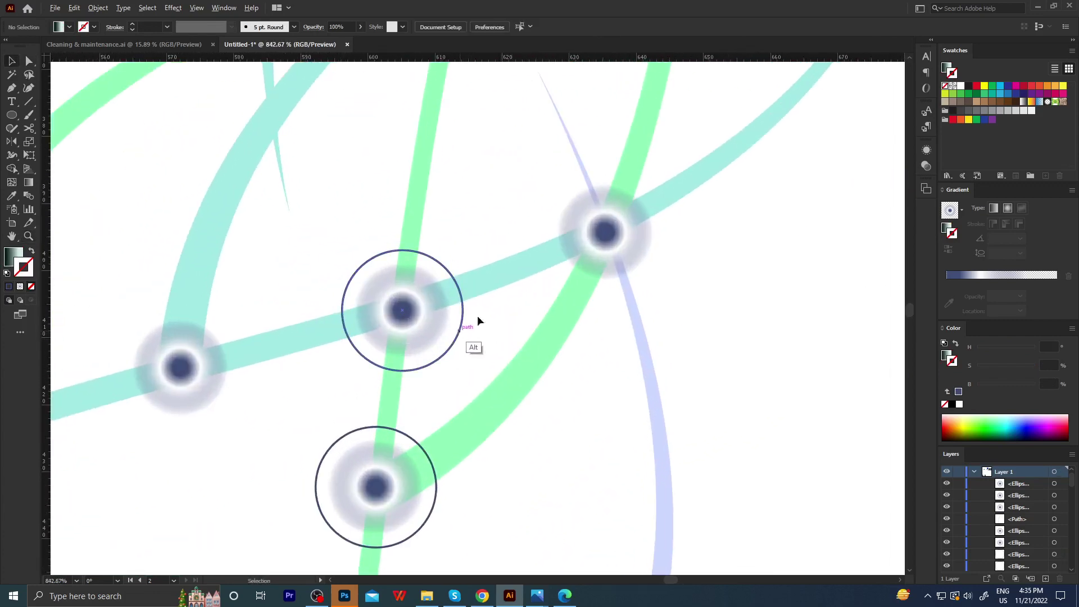
pyautogui.moveTo(461, 332); pyautogui.dragTo(661, 257)
pyautogui.scroll(-2, 564, 327)
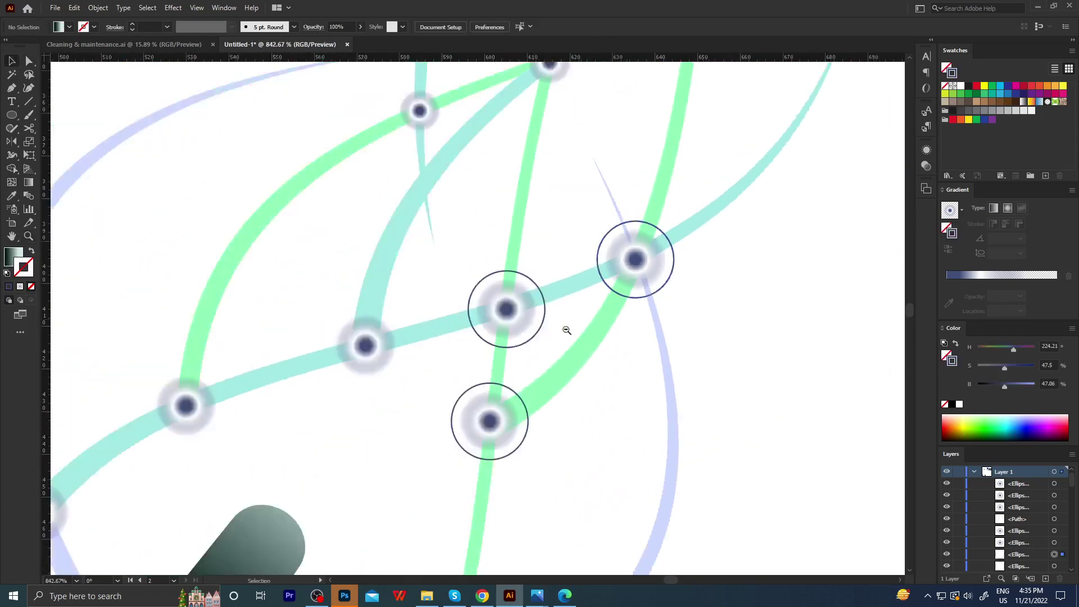
pyautogui.scroll(-2, 554, 352)
pyautogui.scroll(4, 562, 342)
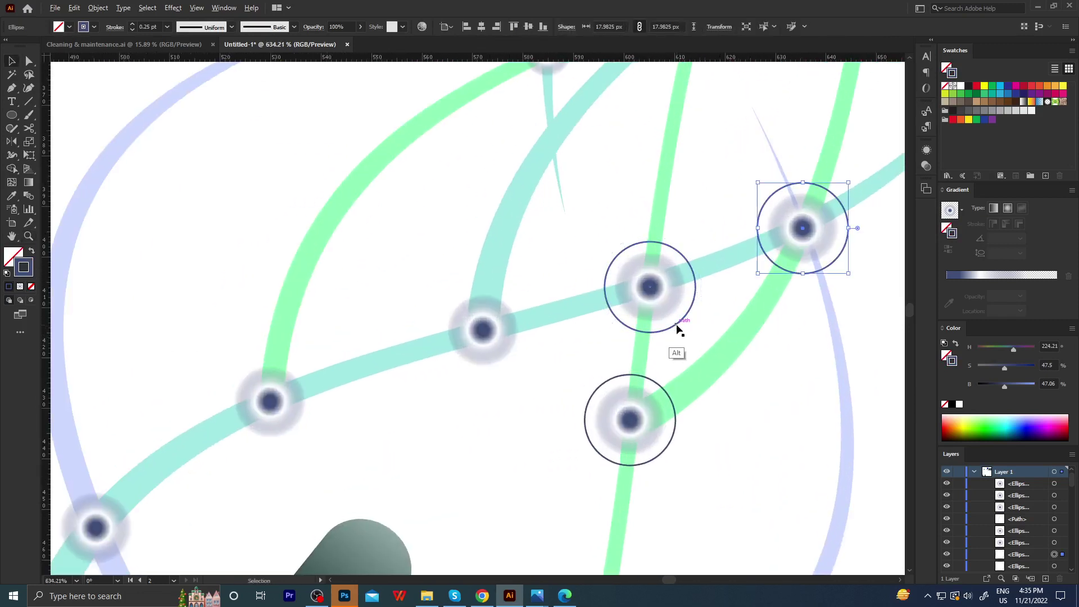
# Copy a ring onto the middle node and shrink it around its centre.
pyautogui.moveTo(678, 325); pyautogui.dragTo(509, 371)
pyautogui.scroll(3, 568, 386)
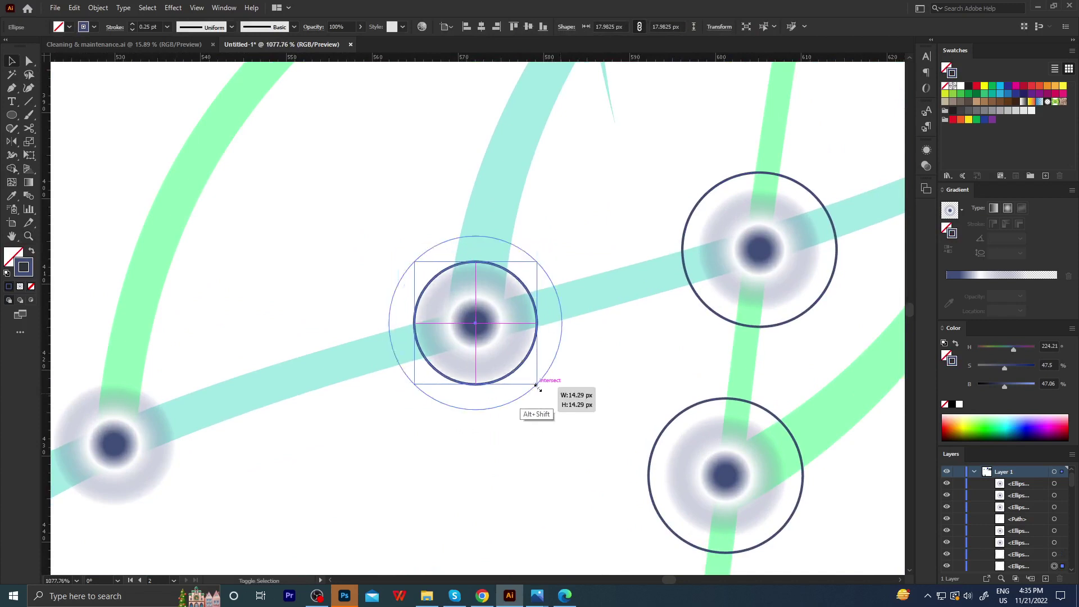
pyautogui.moveTo(551, 398); pyautogui.dragTo(547, 394)
pyautogui.scroll(-2, 609, 352)
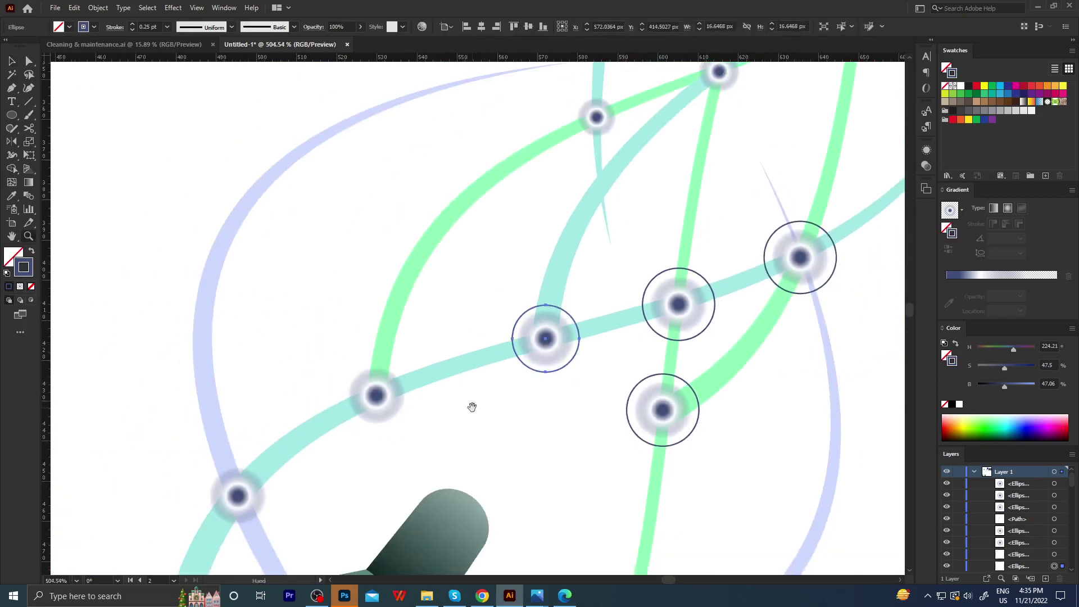
pyautogui.scroll(-2, 472, 404)
pyautogui.click(607, 344)
# Copy rings onto the left node and an upper node, centring each on its crossing.
pyautogui.moveTo(616, 332)
pyautogui.mouseDown()
pyautogui.moveTo(447, 385)
pyautogui.moveTo(468, 392)
pyautogui.moveTo(333, 488)
pyautogui.moveTo(349, 483)
pyautogui.mouseUp()
pyautogui.click(403, 414)
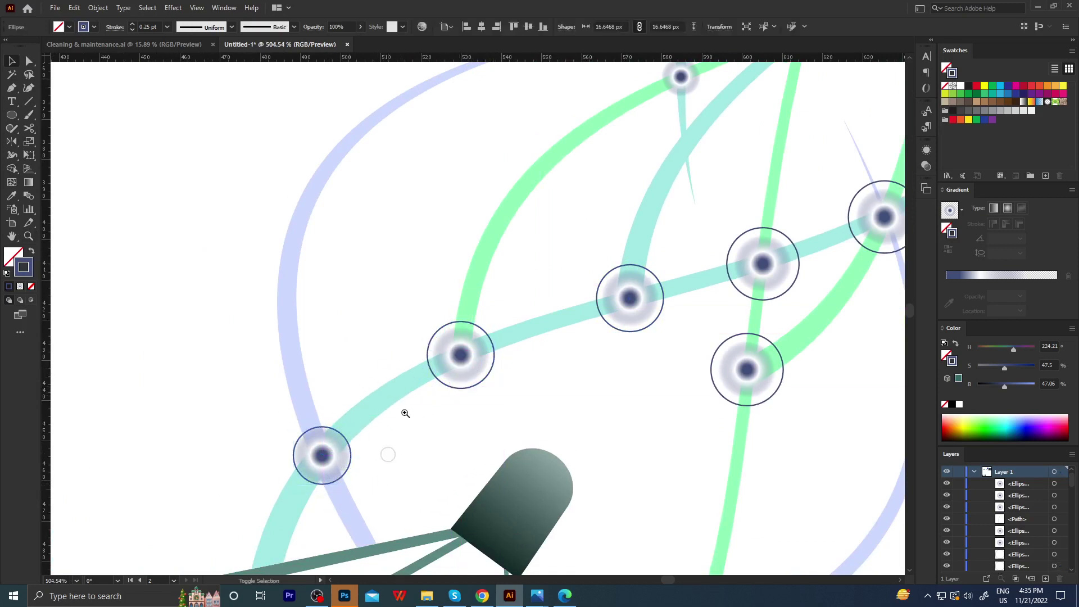
pyautogui.moveTo(402, 414)
pyautogui.mouseDown()
pyautogui.moveTo(323, 426)
pyautogui.moveTo(405, 435)
pyautogui.moveTo(395, 433)
pyautogui.mouseUp()
pyautogui.keyDown('alt'); pyautogui.click(249, 444); pyautogui.keyUp('alt')
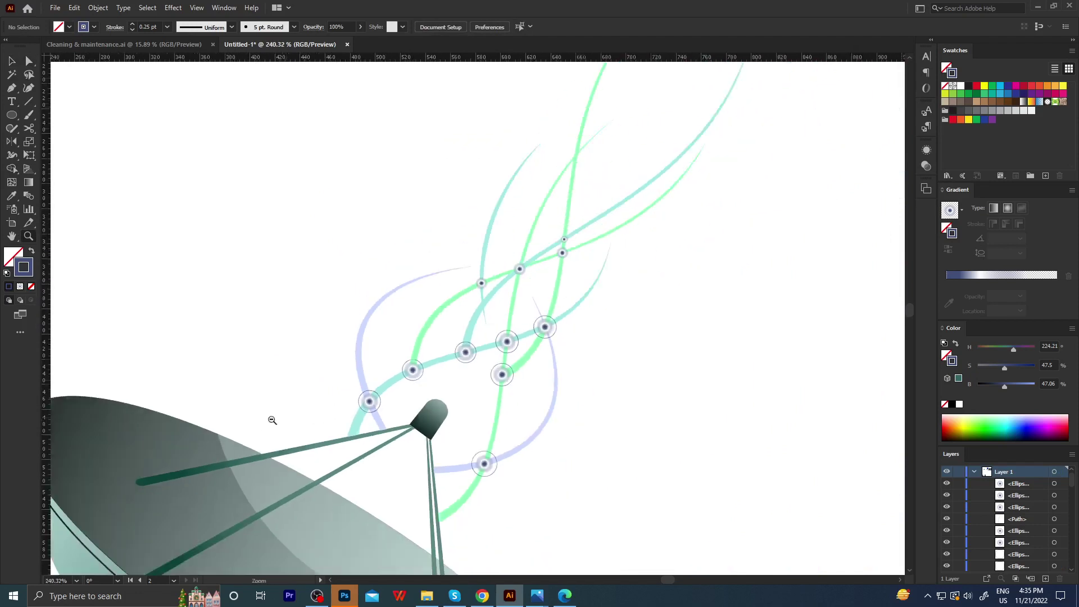
pyautogui.moveTo(313, 427); pyautogui.dragTo(421, 306)
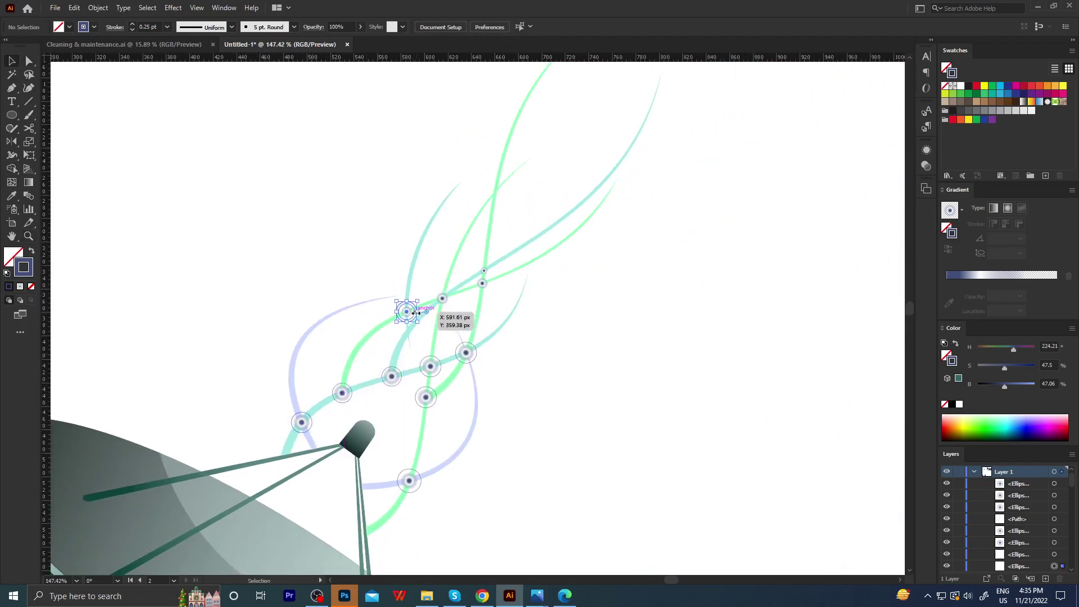
pyautogui.keyDown('alt'); pyautogui.scroll(5, 423, 300); pyautogui.keyUp('alt')
pyautogui.moveTo(366, 415); pyautogui.dragTo(364, 414)
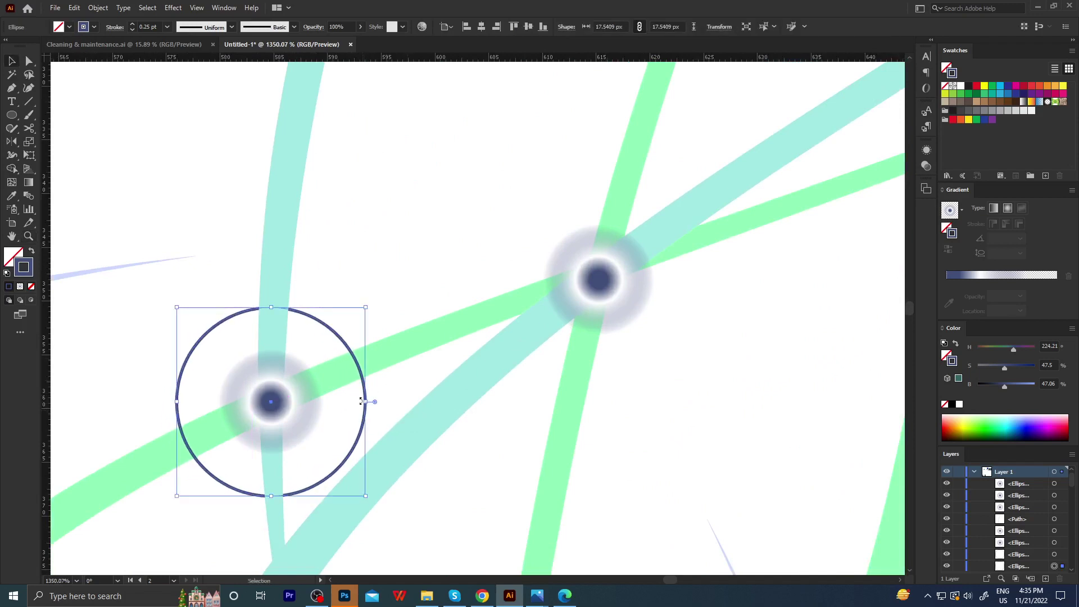
pyautogui.scroll(-2, 413, 322)
# Copy a ring toward the next crossing node, undoing the misplaced attempts.
pyautogui.moveTo(381, 366); pyautogui.dragTo(587, 287)
pyautogui.moveTo(596, 371)
pyautogui.mouseDown()
pyautogui.moveTo(578, 350)
pyautogui.moveTo(776, 267)
pyautogui.mouseUp()
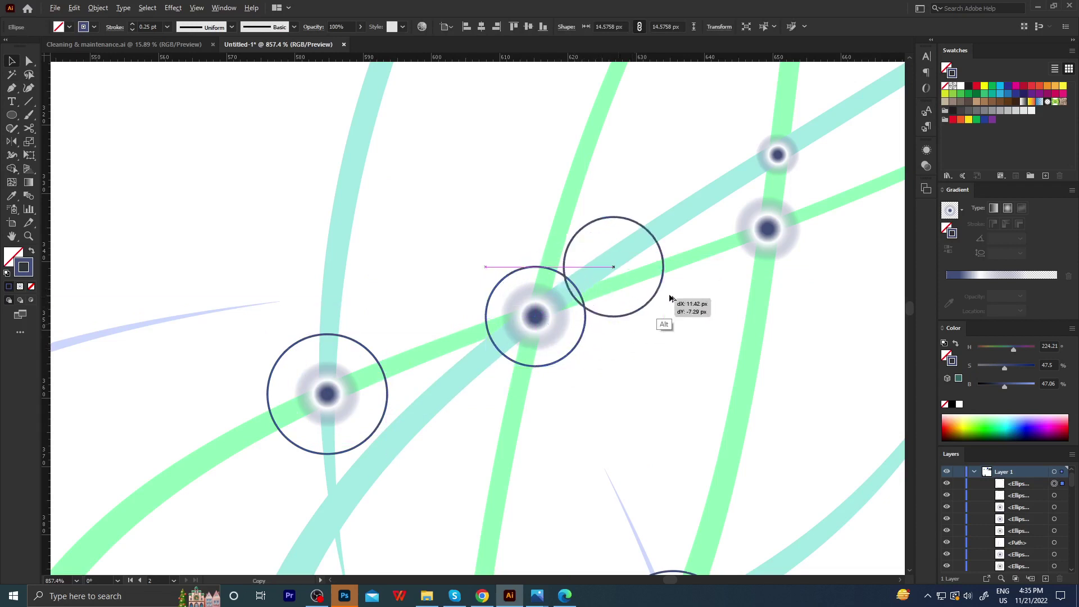
pyautogui.hotkey('ctrl', 'z')
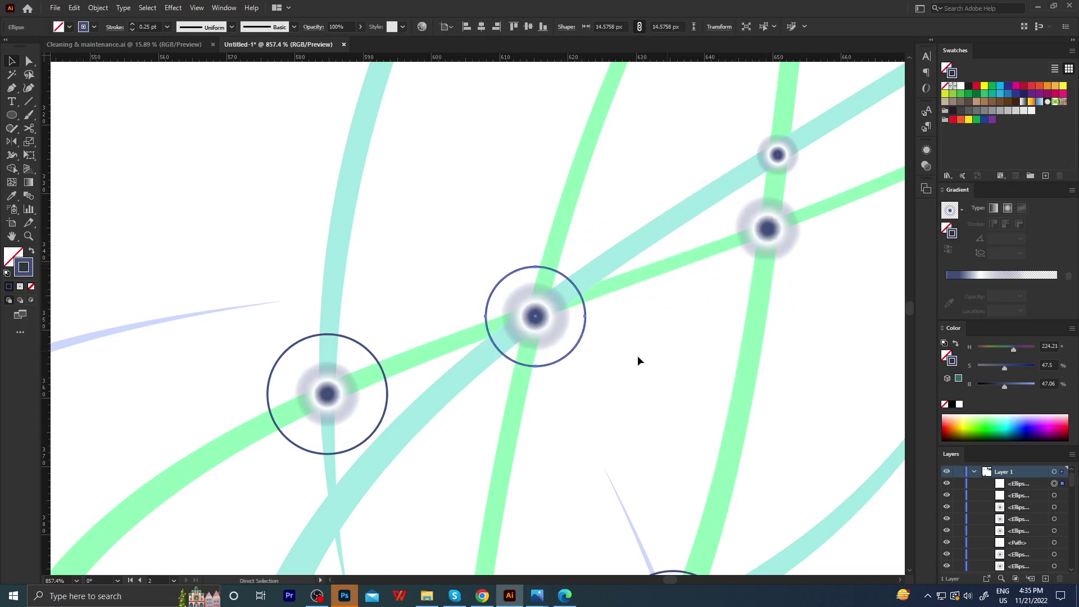
pyautogui.moveTo(578, 345); pyautogui.dragTo(761, 261)
pyautogui.hotkey('ctrl', 'z')
# Ring the small uppermost node, shrink the ring to fit, and zoom out to check.
pyautogui.moveTo(578, 355)
pyautogui.mouseDown()
pyautogui.moveTo(630, 369)
pyautogui.moveTo(837, 261)
pyautogui.moveTo(797, 262)
pyautogui.moveTo(802, 184)
pyautogui.mouseUp()
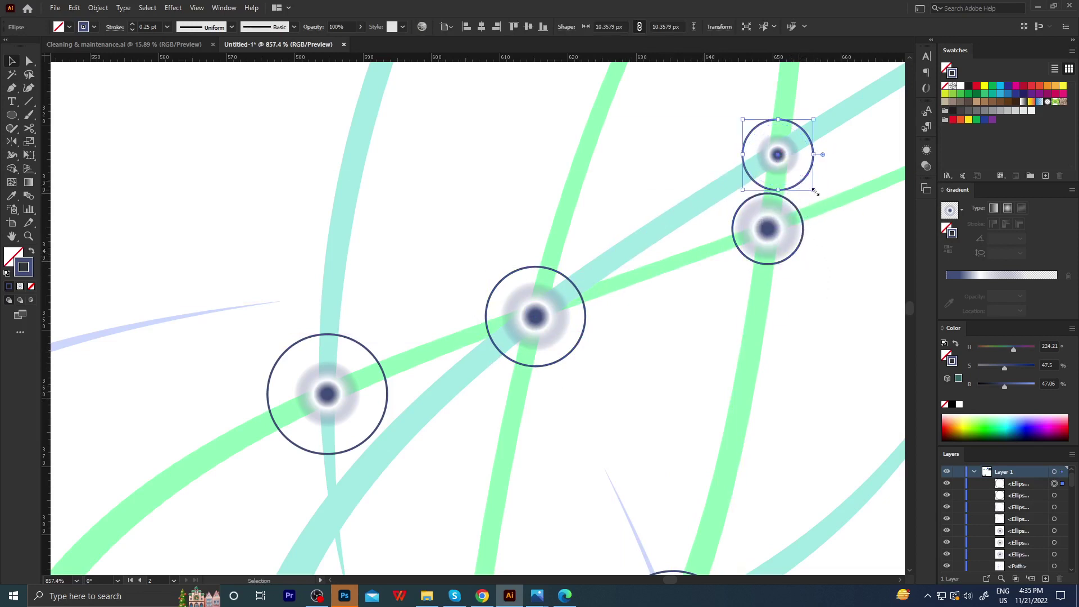
pyautogui.moveTo(816, 192); pyautogui.dragTo(805, 182)
pyautogui.hotkey('ctrl', 'shift', 'a')
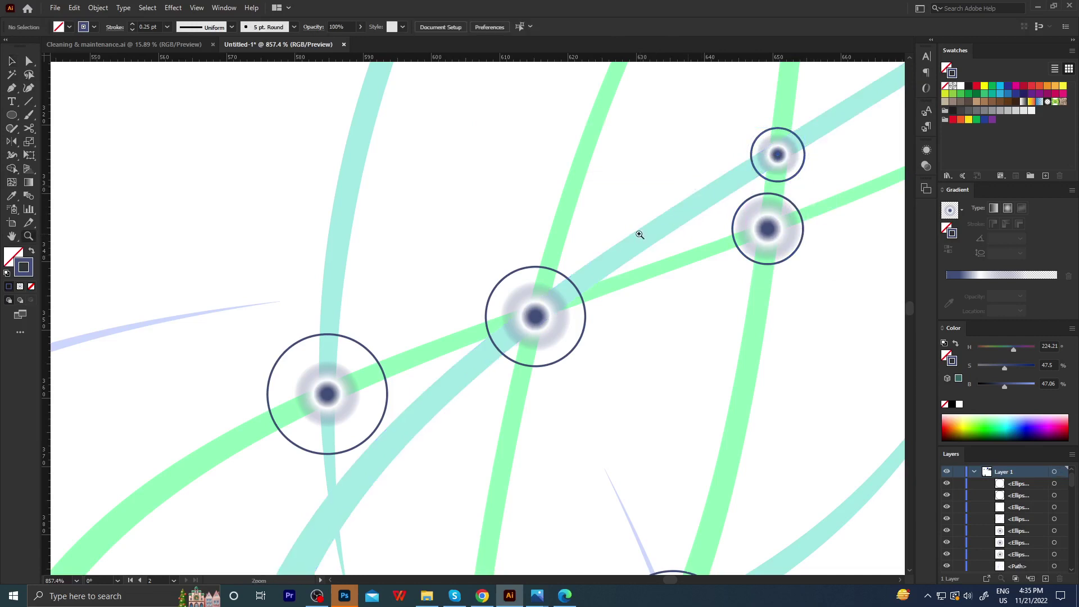
pyautogui.moveTo(639, 234)
pyautogui.mouseDown()
pyautogui.moveTo(627, 290)
pyautogui.moveTo(527, 311)
pyautogui.mouseUp()
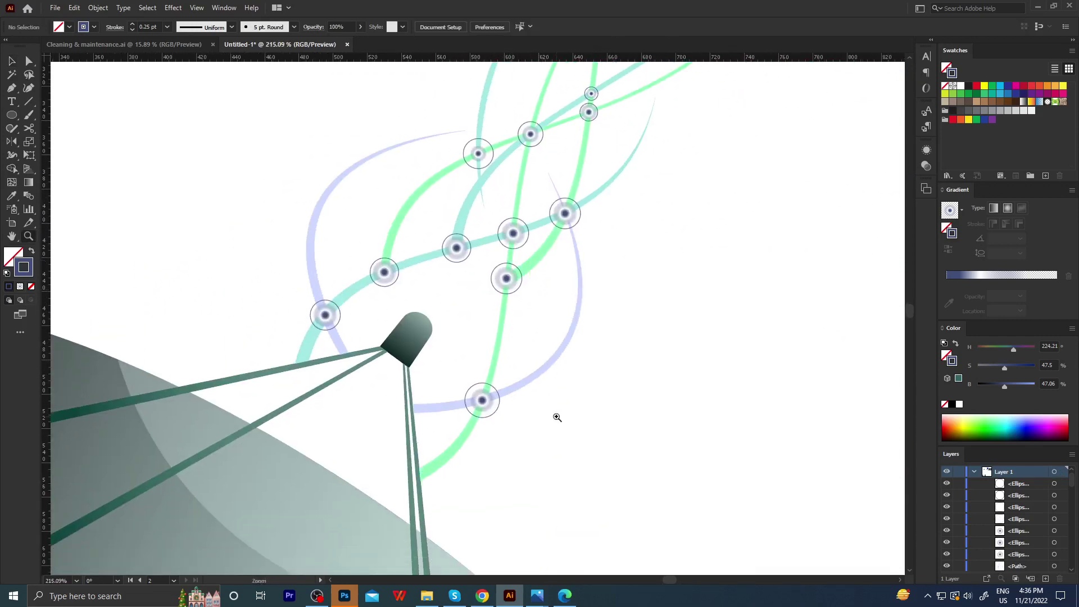
pyautogui.moveTo(561, 421)
pyautogui.mouseDown()
pyautogui.moveTo(467, 411)
pyautogui.moveTo(573, 378)
pyautogui.moveTo(532, 489)
pyautogui.moveTo(631, 292)
pyautogui.moveTo(573, 321)
pyautogui.mouseUp()
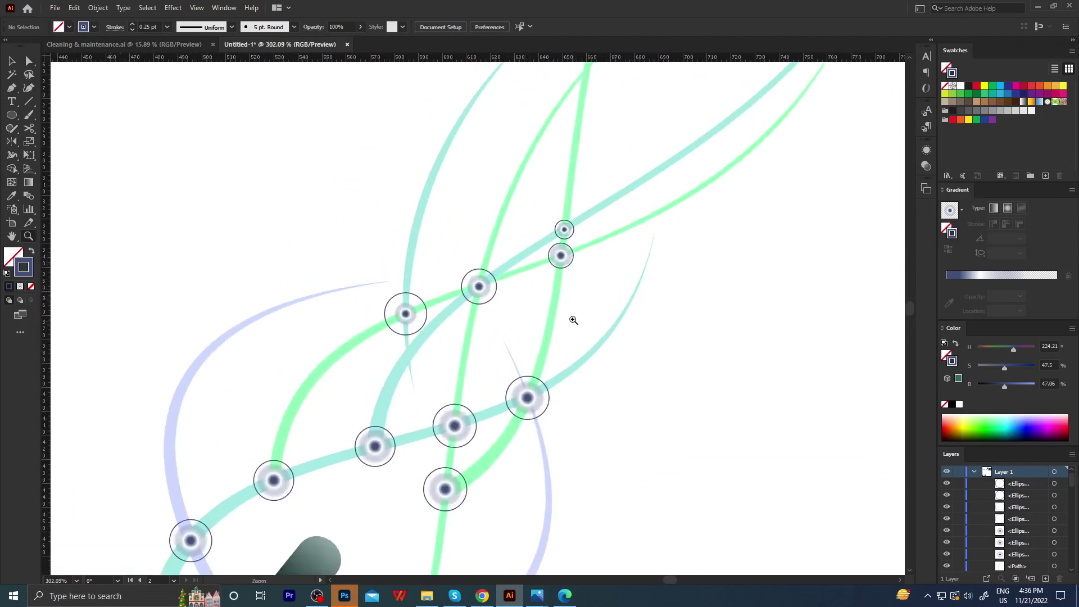
# Drag the upper-right green strand's direction handles so its curve flows smoothly through the nodes.
pyautogui.moveTo(591, 233); pyautogui.dragTo(614, 246)
pyautogui.press('a')
pyautogui.click(599, 250)
pyautogui.scroll(-1, 534, 327)
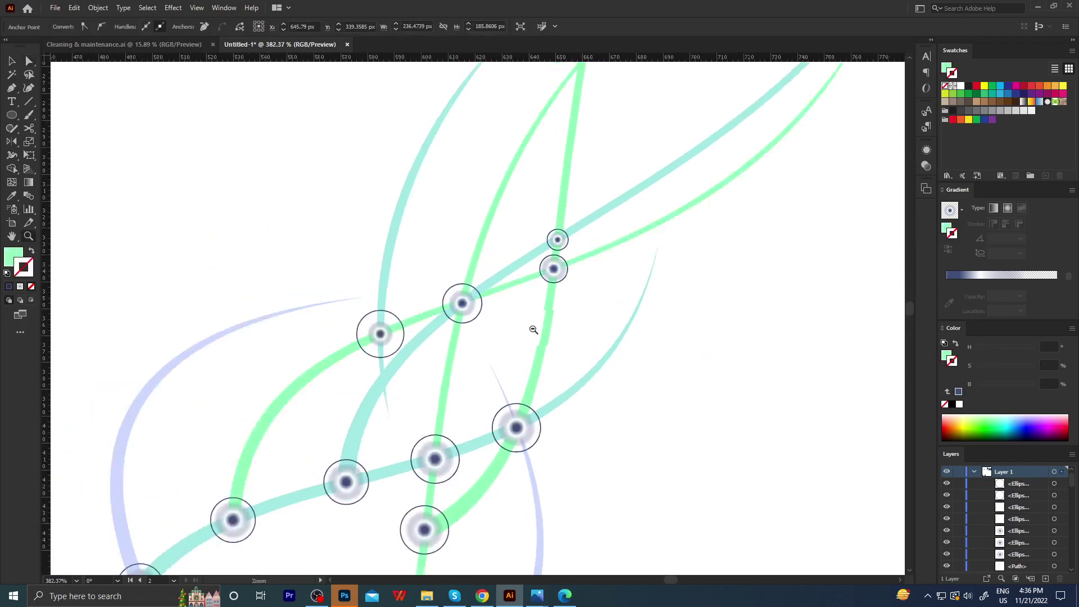
pyautogui.moveTo(672, 350); pyautogui.dragTo(666, 382)
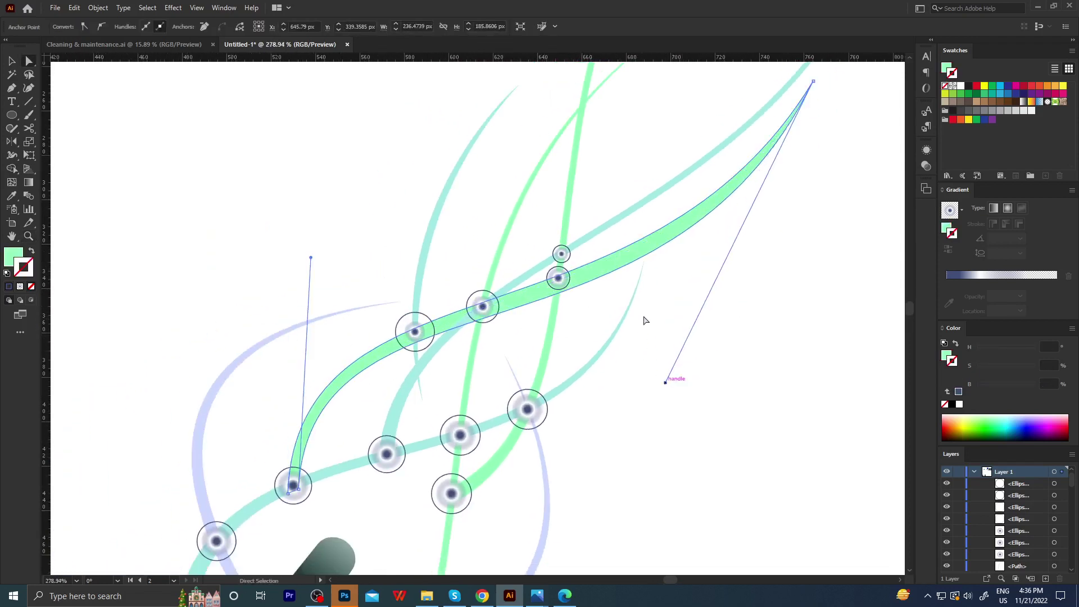
pyautogui.moveTo(736, 179); pyautogui.dragTo(726, 209)
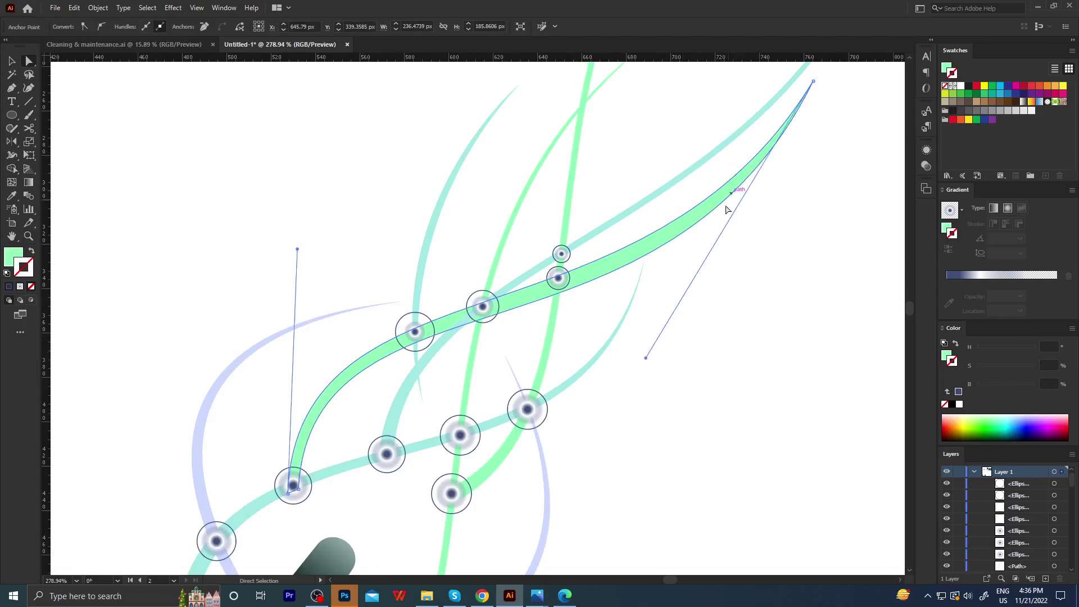
pyautogui.moveTo(646, 361); pyautogui.dragTo(660, 384)
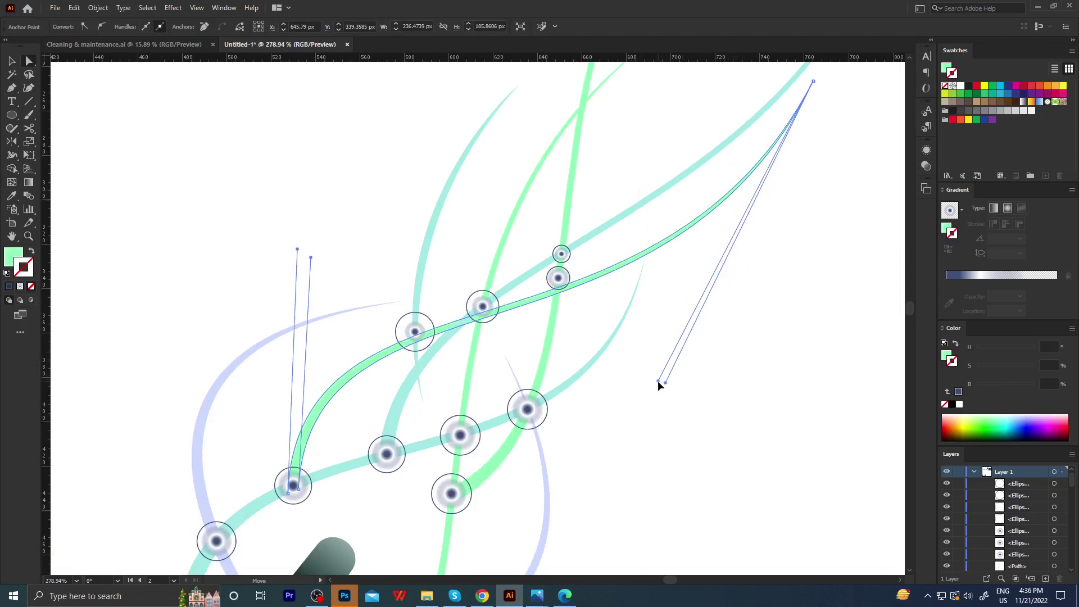
pyautogui.click(646, 342)
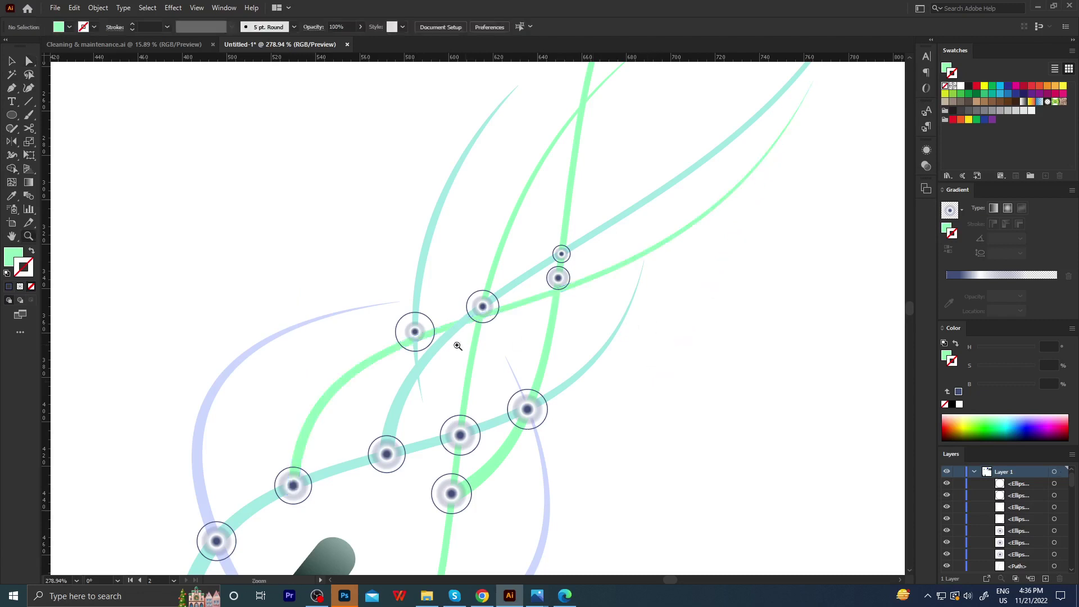
pyautogui.press('z')
pyautogui.moveTo(416, 345); pyautogui.dragTo(451, 330)
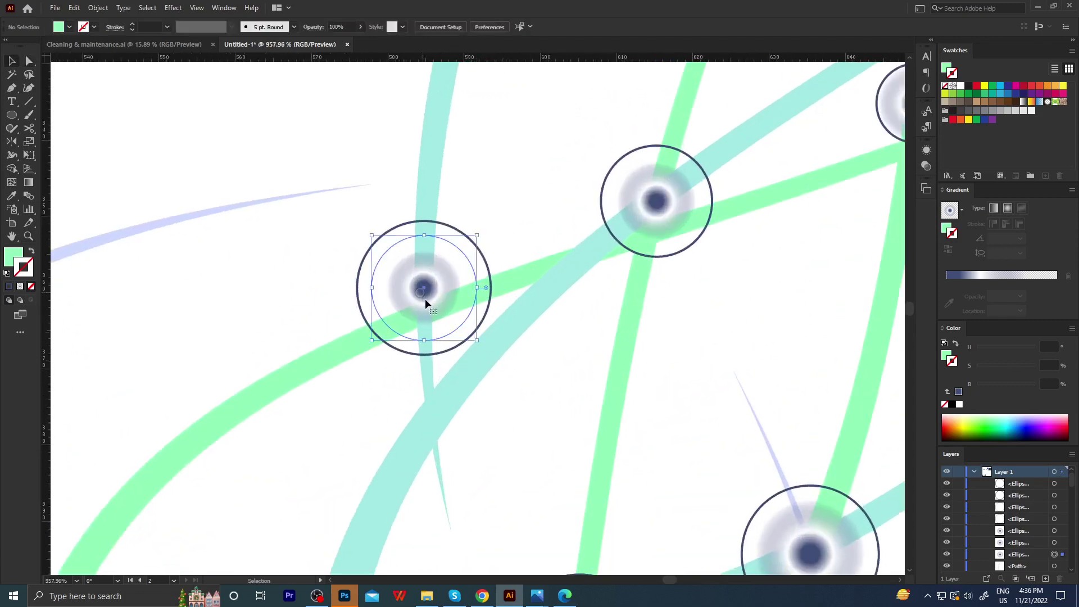
# Nudge a ring down onto its node and shrink it around its centre.
pyautogui.moveTo(428, 292); pyautogui.dragTo(429, 315)
pyautogui.click(508, 351)
pyautogui.click(489, 336)
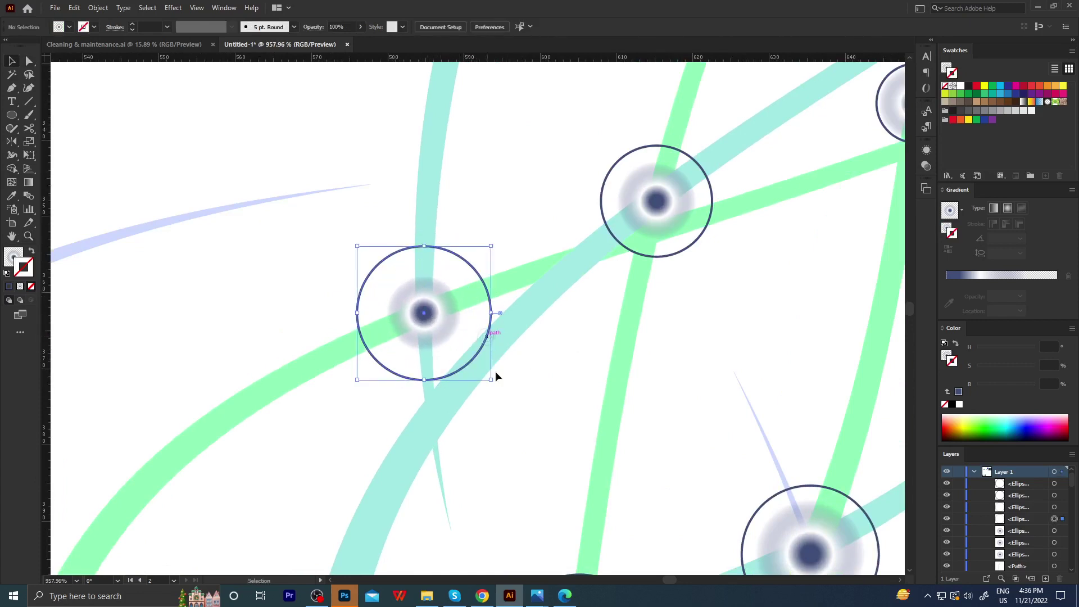
pyautogui.moveTo(491, 379); pyautogui.dragTo(474, 362)
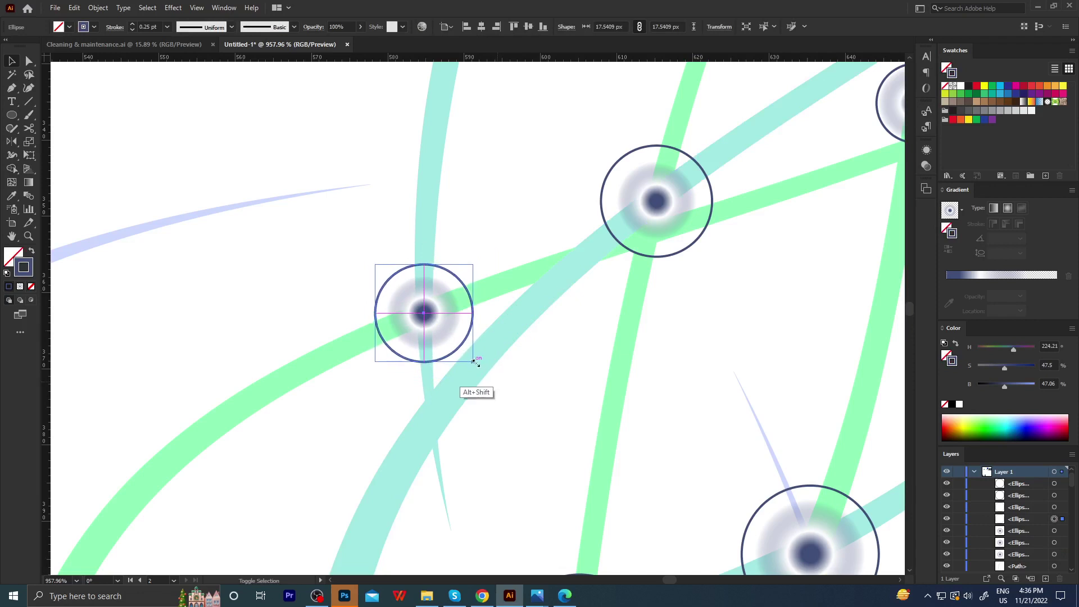
pyautogui.click(537, 396)
pyautogui.press('z')
pyautogui.moveTo(537, 396); pyautogui.dragTo(450, 334)
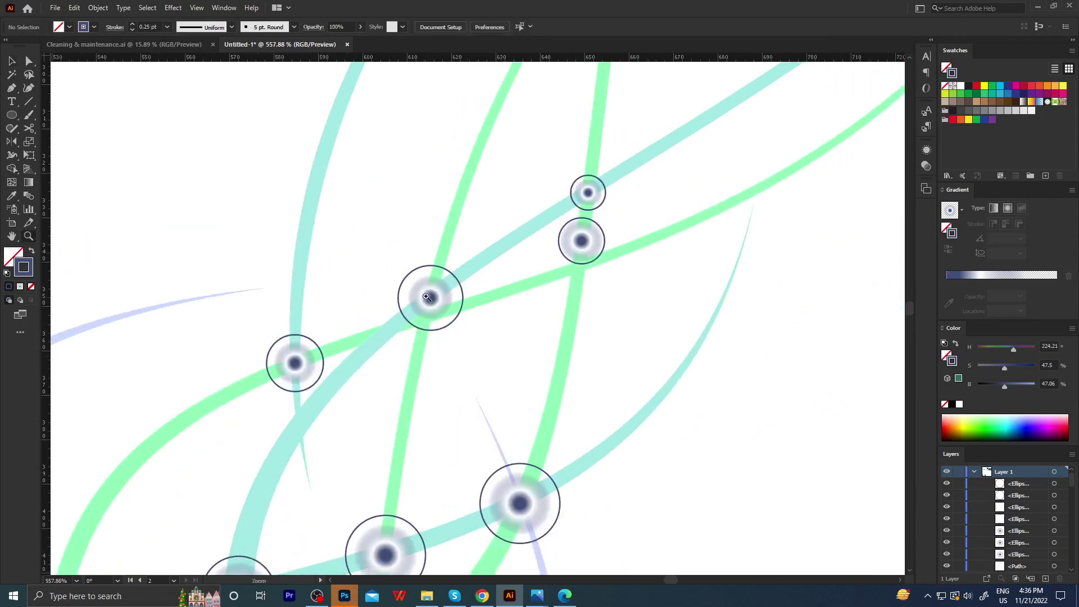
pyautogui.click(427, 298)
pyautogui.click(457, 325)
# Select the node circle with its ring and move both down-left onto the strand crossing.
pyautogui.press('v')
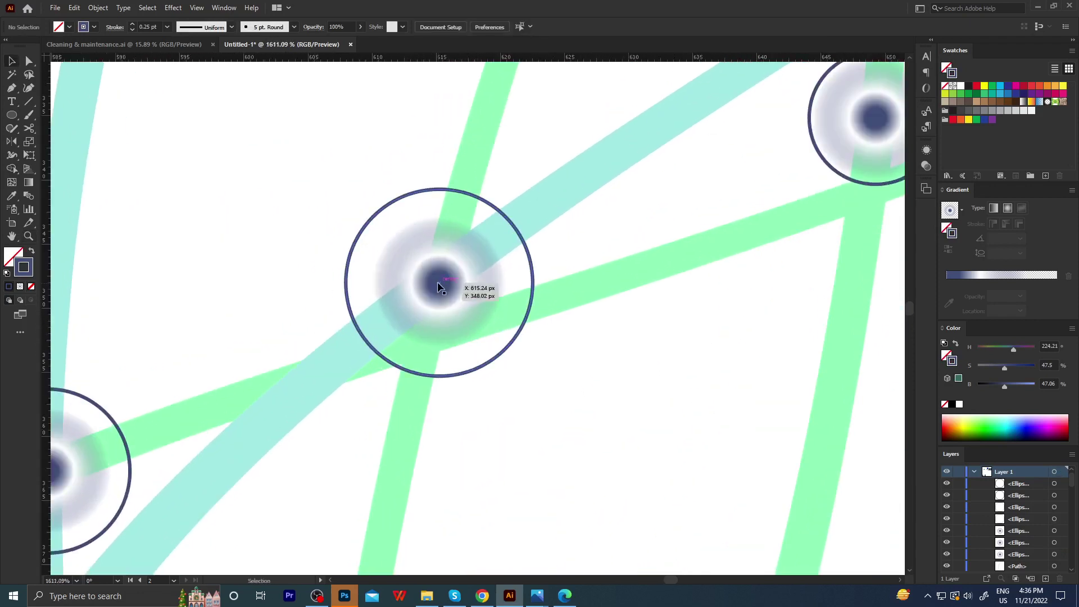
pyautogui.click(443, 298)
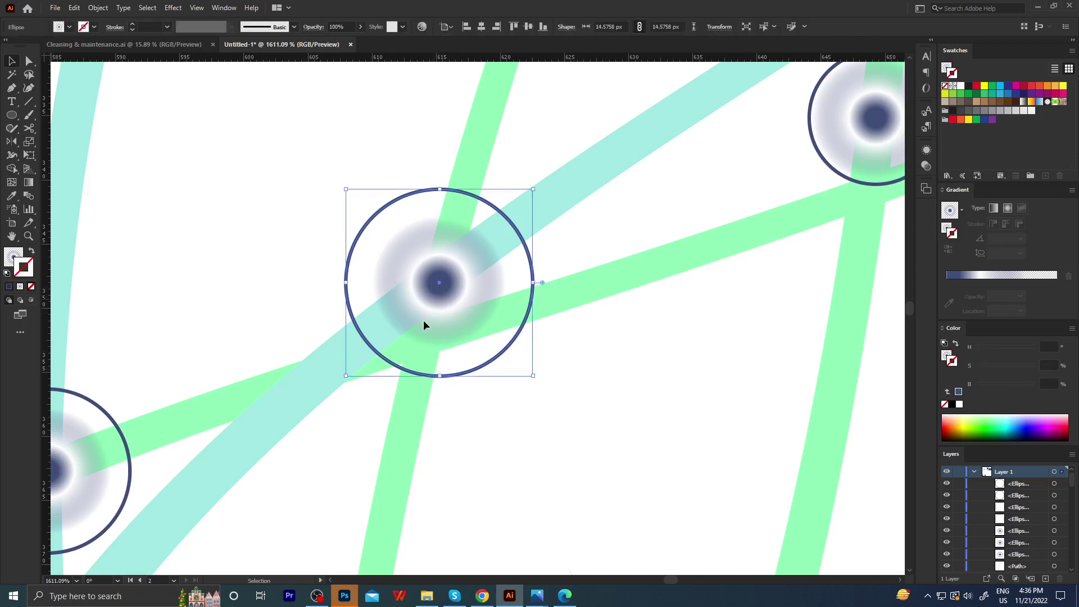
pyautogui.moveTo(423, 324); pyautogui.dragTo(457, 366)
pyautogui.click(505, 366)
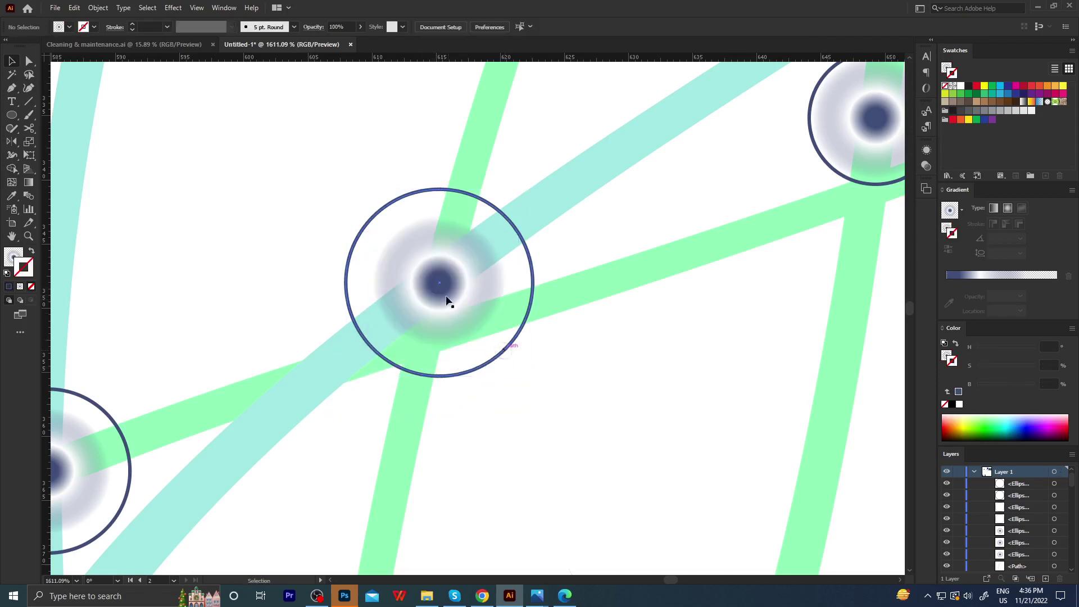
pyautogui.click(448, 302)
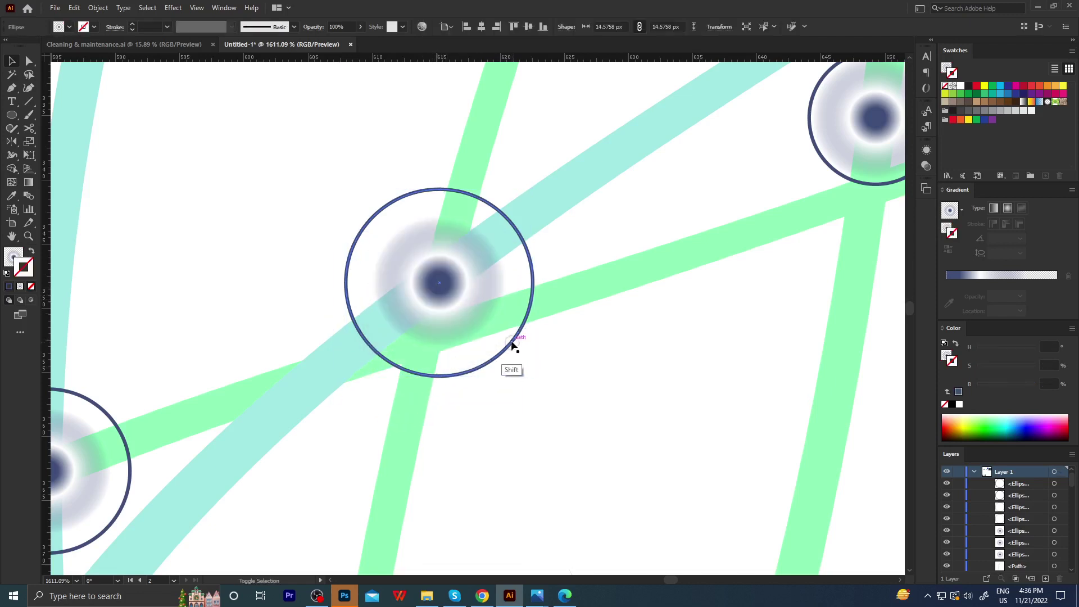
pyautogui.click(457, 301)
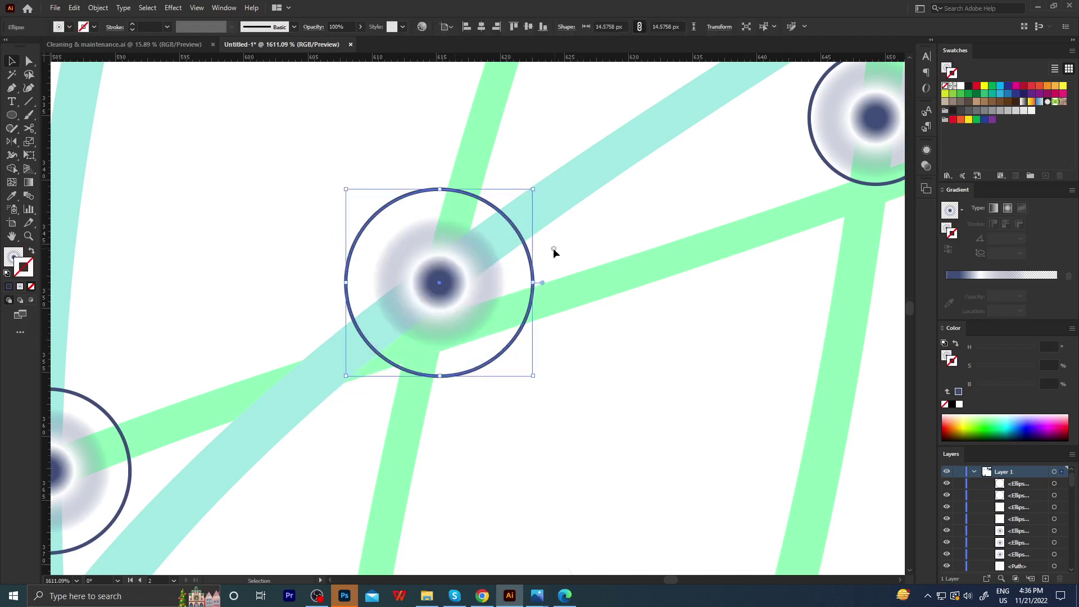
pyautogui.keyDown('shift'); pyautogui.click(467, 287); pyautogui.keyUp('shift')
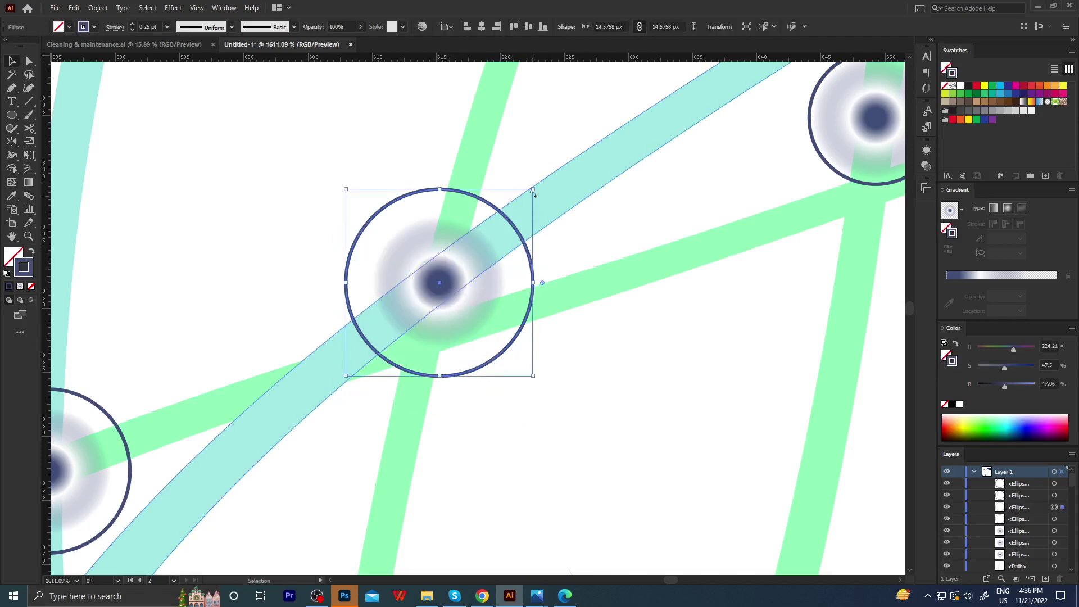
pyautogui.moveTo(532, 190); pyautogui.dragTo(525, 208)
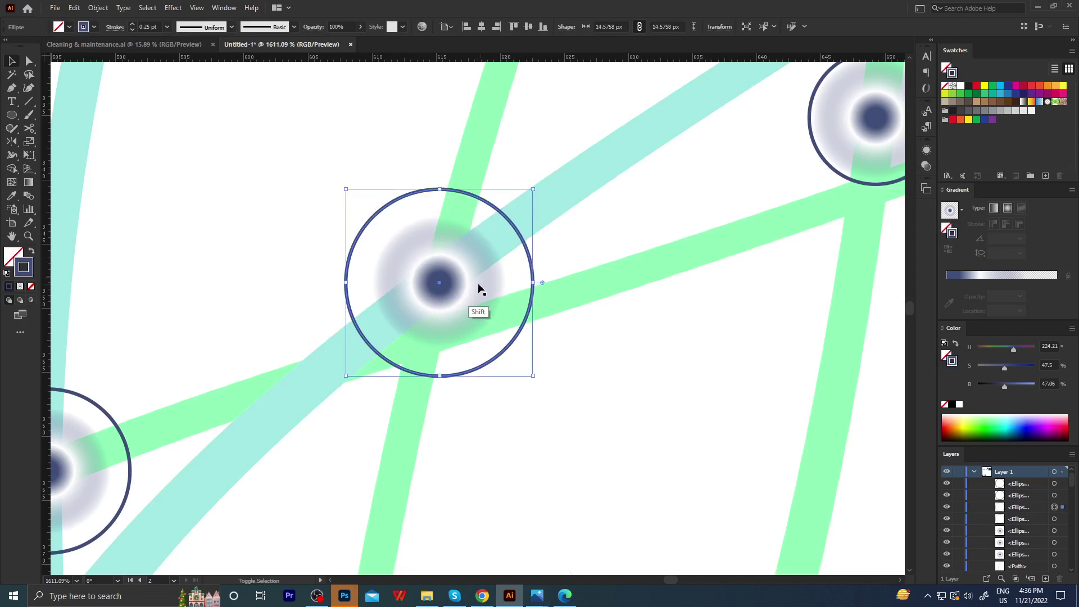
pyautogui.moveTo(449, 286); pyautogui.dragTo(434, 346)
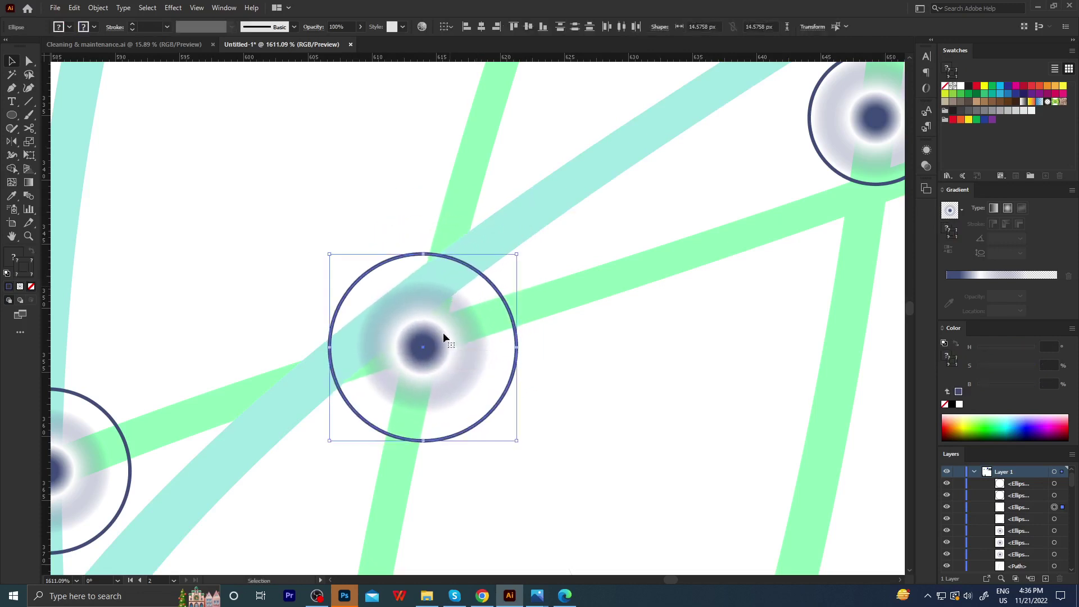
pyautogui.scroll(-3, 444, 332)
# Bend the teal strand's lower curve and pull out the green strand's curvature.
pyautogui.scroll(-2, 463, 313)
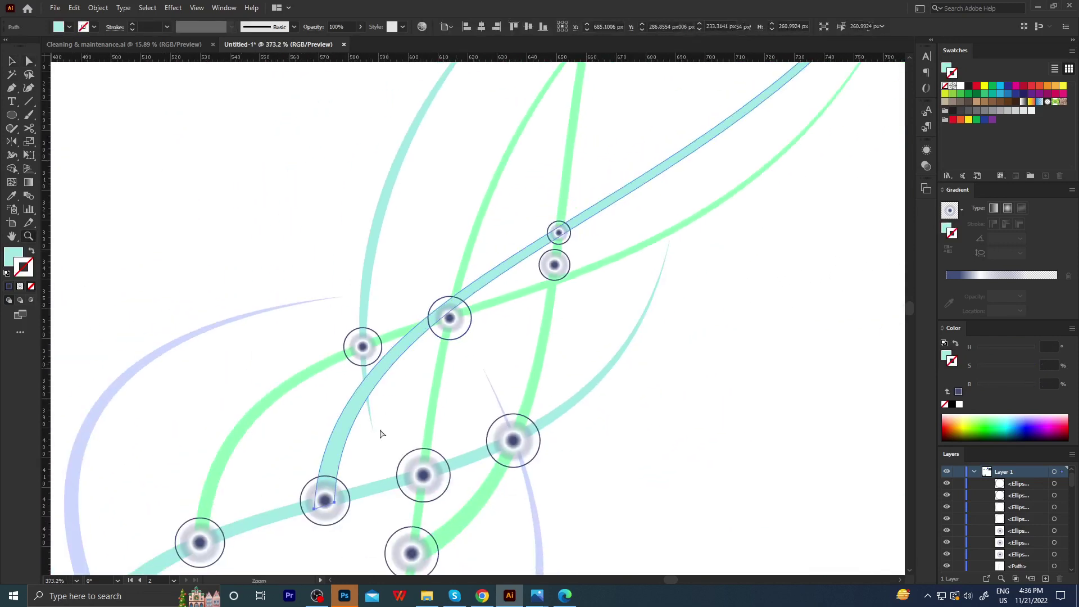
pyautogui.click(335, 503)
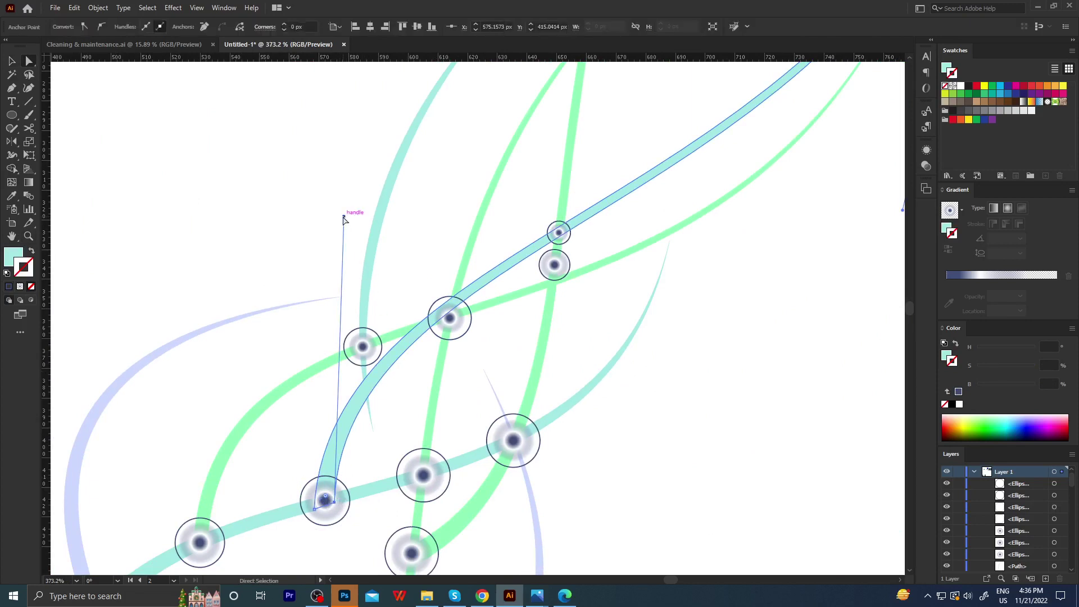
pyautogui.moveTo(344, 217); pyautogui.dragTo(344, 236)
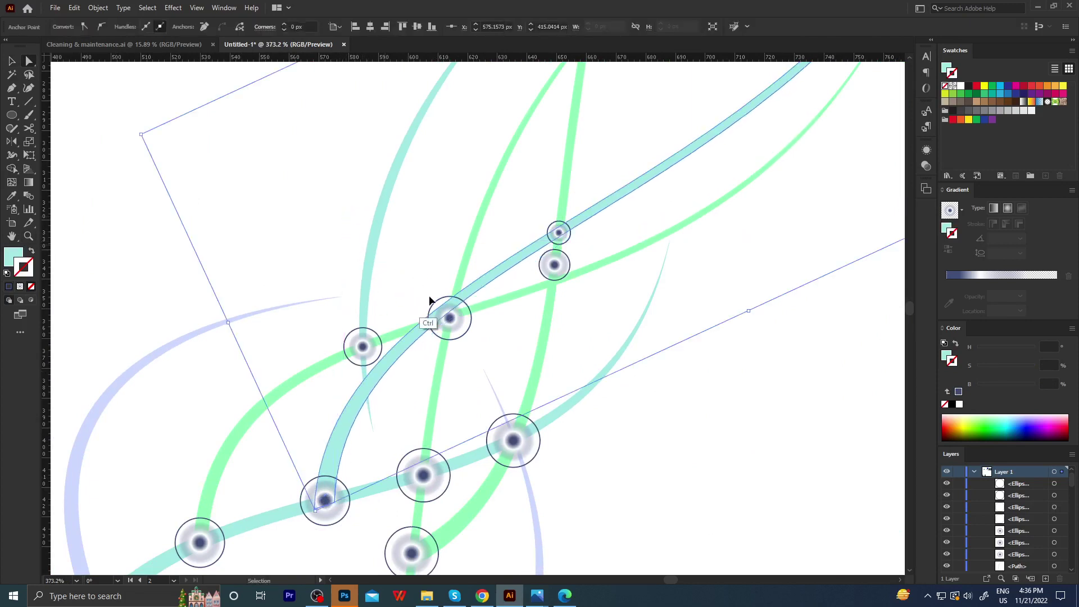
pyautogui.click(482, 309)
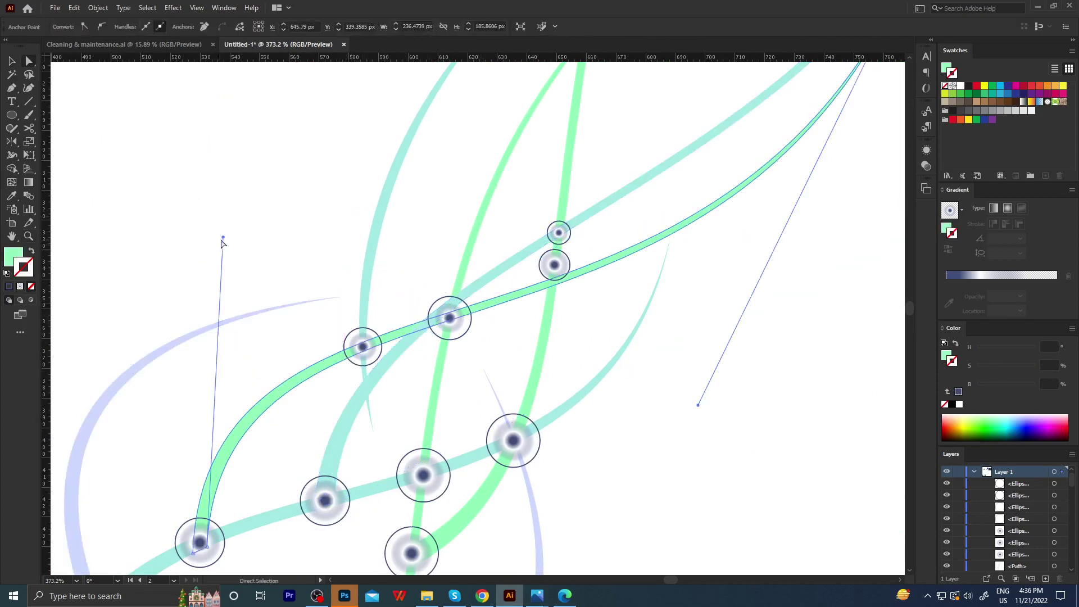
pyautogui.moveTo(223, 237); pyautogui.dragTo(225, 224)
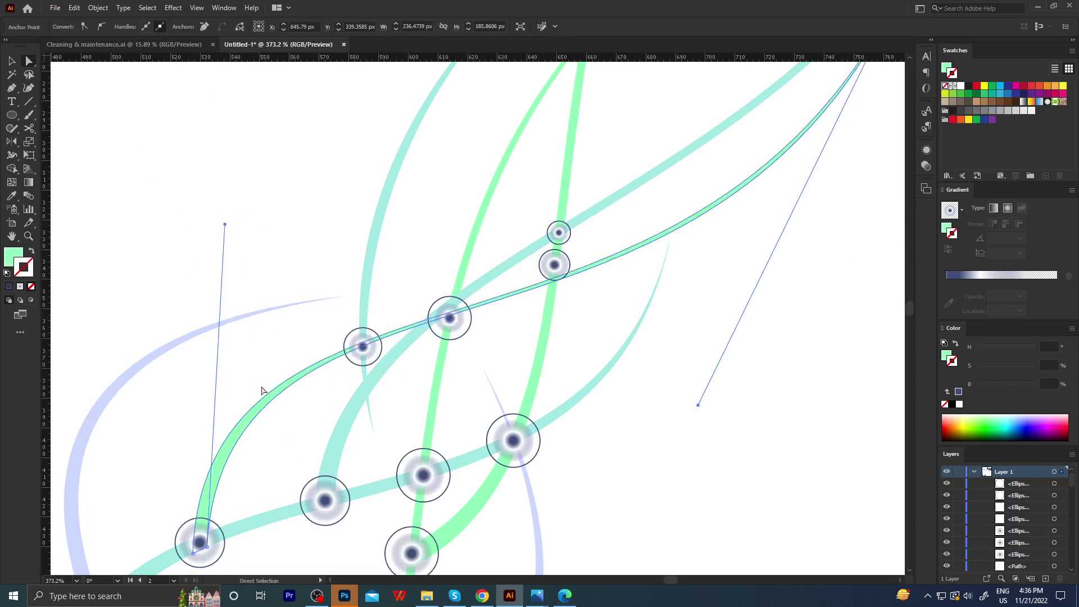
pyautogui.moveTo(268, 395); pyautogui.dragTo(282, 386)
pyautogui.moveTo(205, 226); pyautogui.dragTo(204, 211)
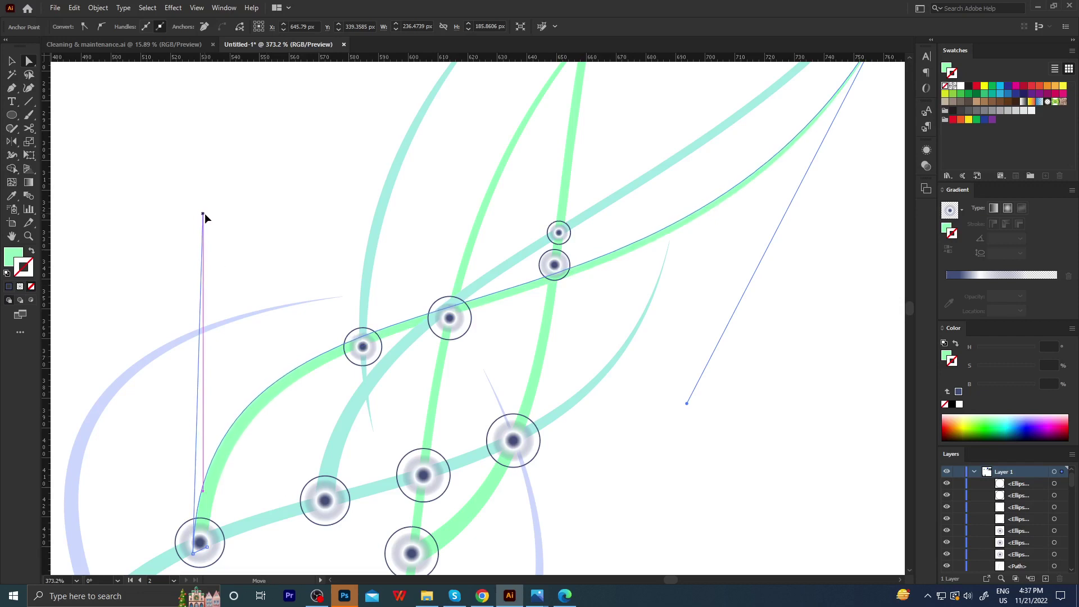
# Move the second-highest node's ring down onto its green-strand crossing.
pyautogui.press('z')
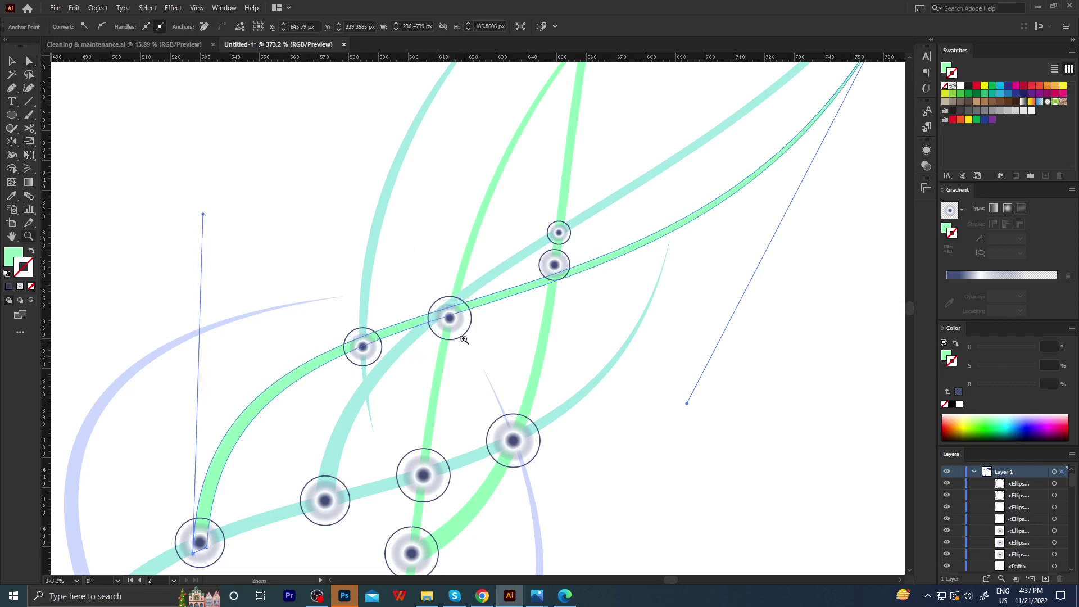
pyautogui.click(527, 294)
pyautogui.press('v')
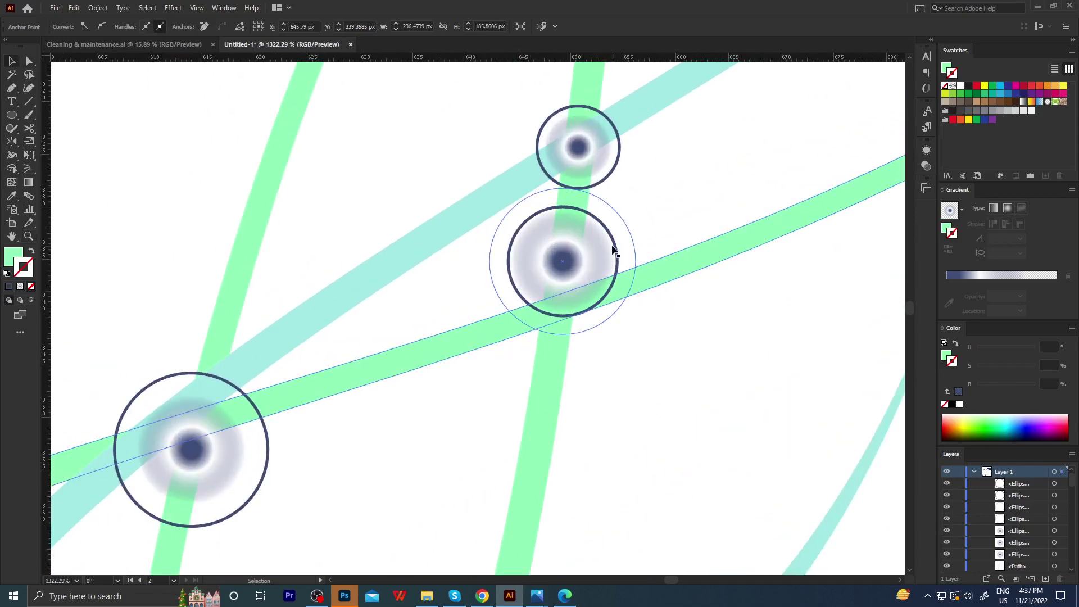
pyautogui.click(604, 254)
pyautogui.moveTo(574, 255)
pyautogui.mouseDown()
pyautogui.moveTo(569, 304)
pyautogui.moveTo(549, 308)
pyautogui.mouseUp()
pyautogui.press('z')
pyautogui.keyDown('alt'); pyautogui.click(569, 302); pyautogui.keyUp('alt')
pyautogui.click(483, 378)
# Select the green strand and move its top end point with Direct Selection.
pyautogui.press('v')
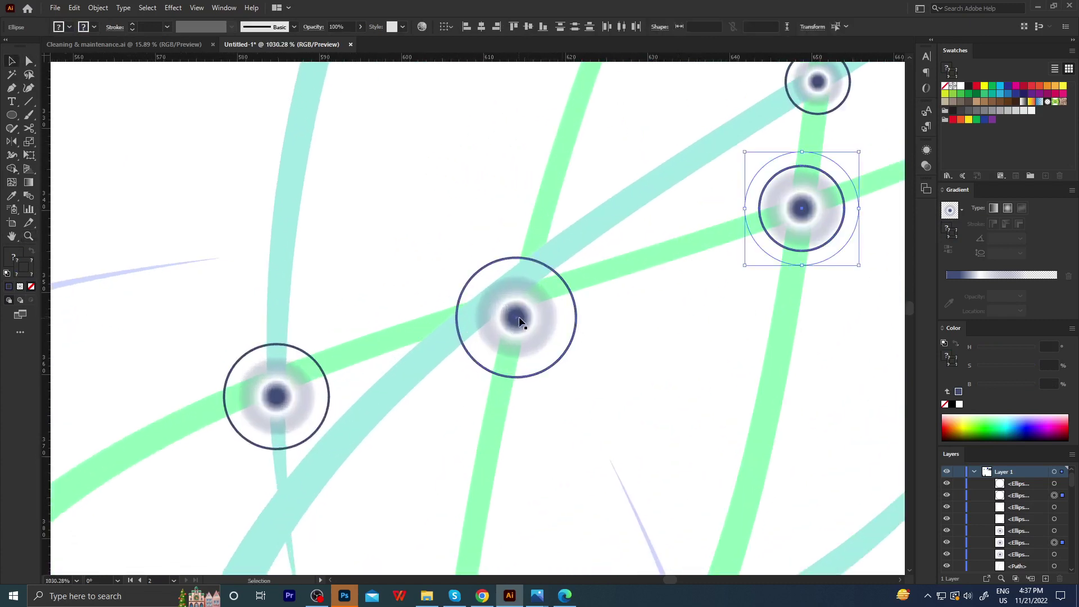
pyautogui.click(515, 313)
pyautogui.click(578, 320)
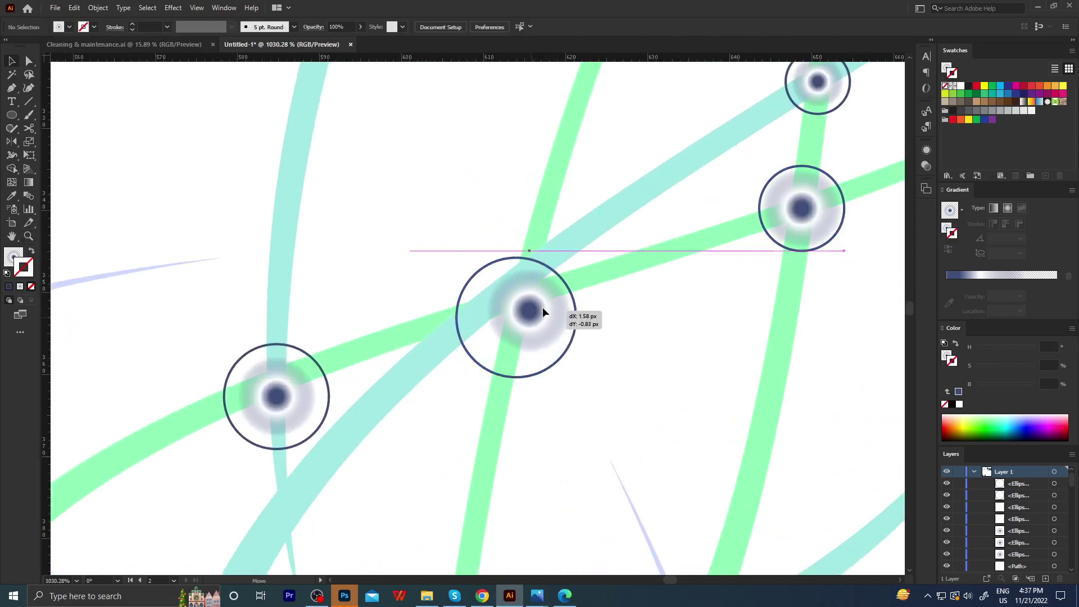
pyautogui.click(542, 307)
pyautogui.click(571, 248)
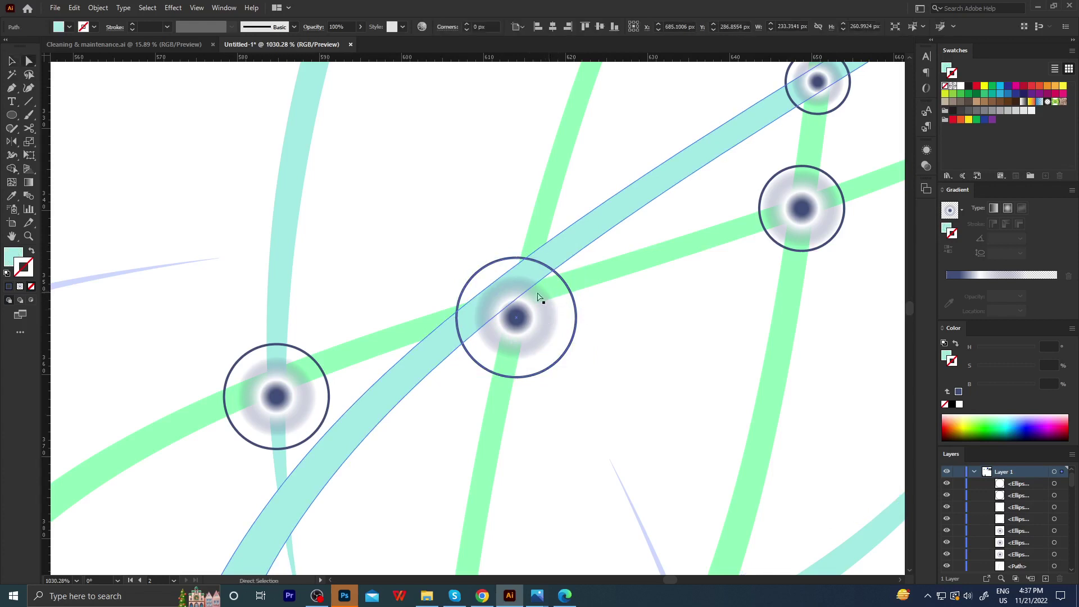
pyautogui.click(506, 392)
pyautogui.press('z')
pyautogui.moveTo(507, 363); pyautogui.dragTo(461, 275)
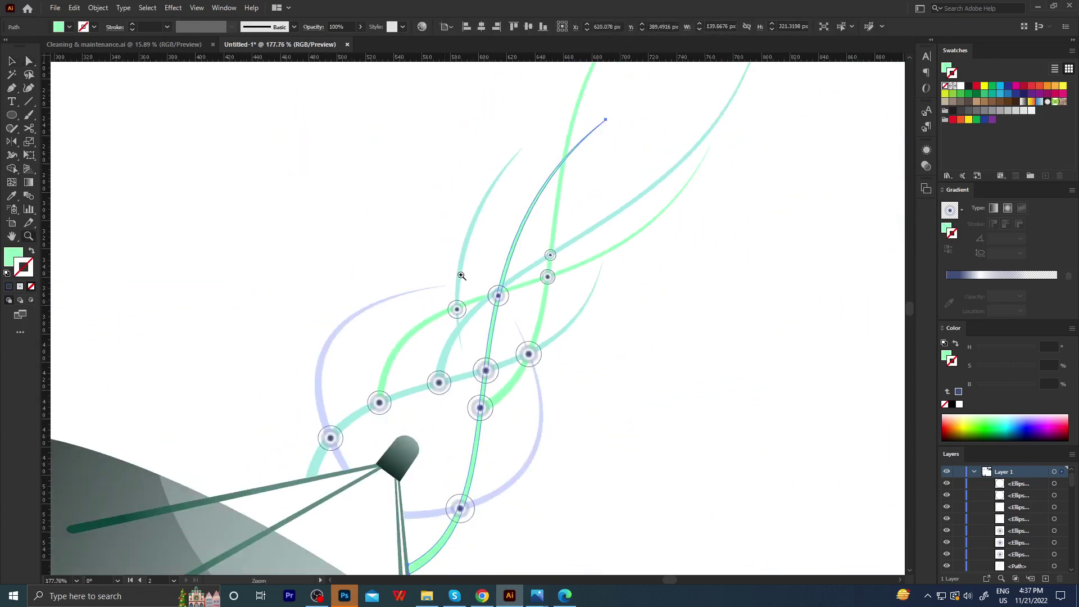
pyautogui.moveTo(538, 144); pyautogui.dragTo(568, 140)
pyautogui.press('a')
pyautogui.moveTo(624, 114); pyautogui.dragTo(623, 114)
# Nudge the centre node up-left onto its strand crossing.
pyautogui.press('z')
pyautogui.moveTo(576, 359); pyautogui.dragTo(582, 340)
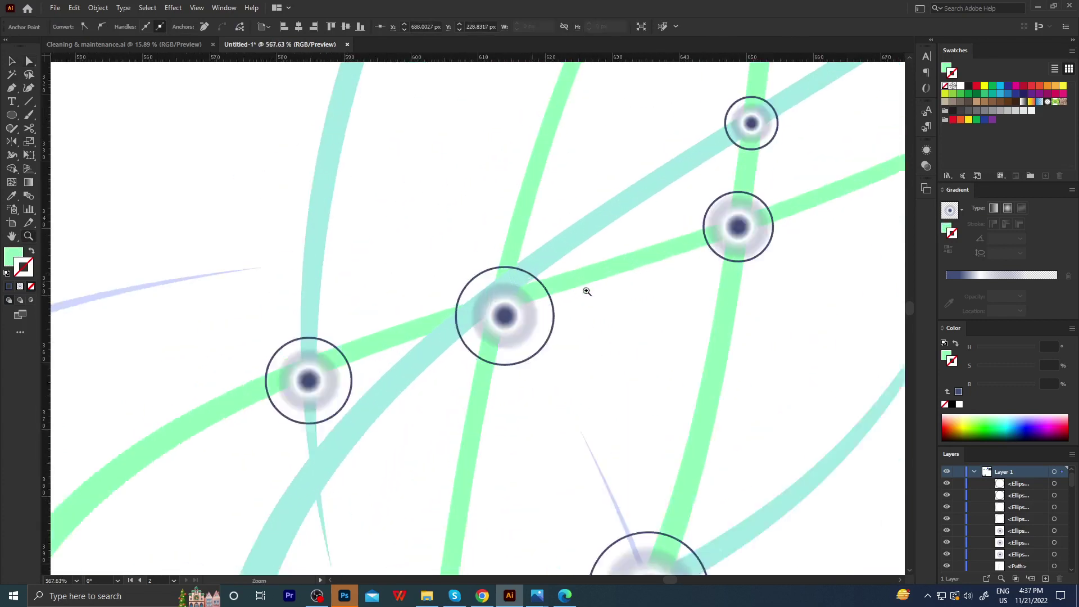
pyautogui.press('v')
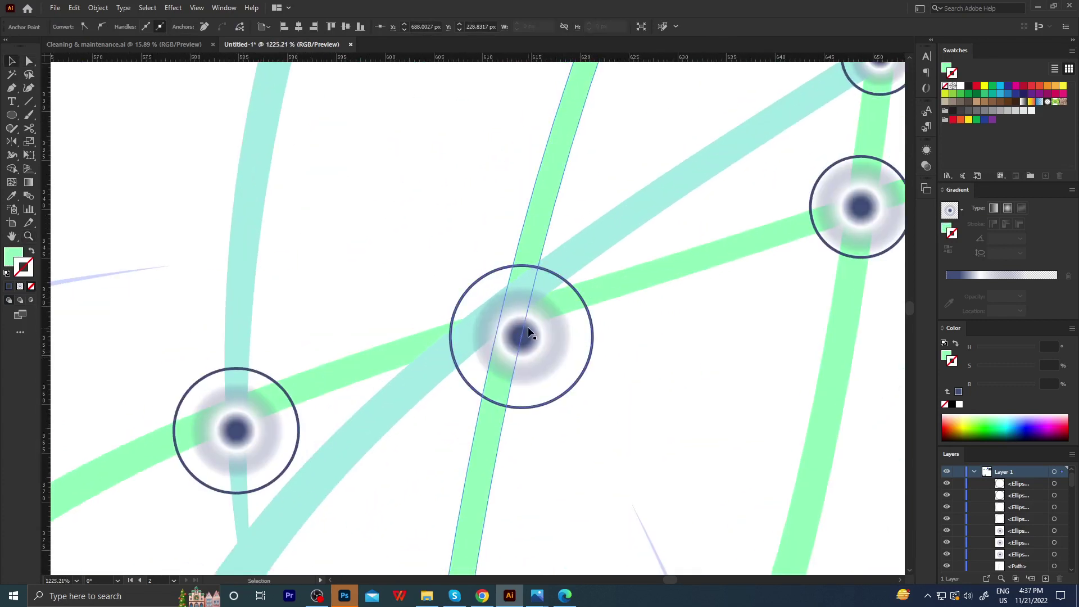
pyautogui.click(578, 333)
pyautogui.click(614, 336)
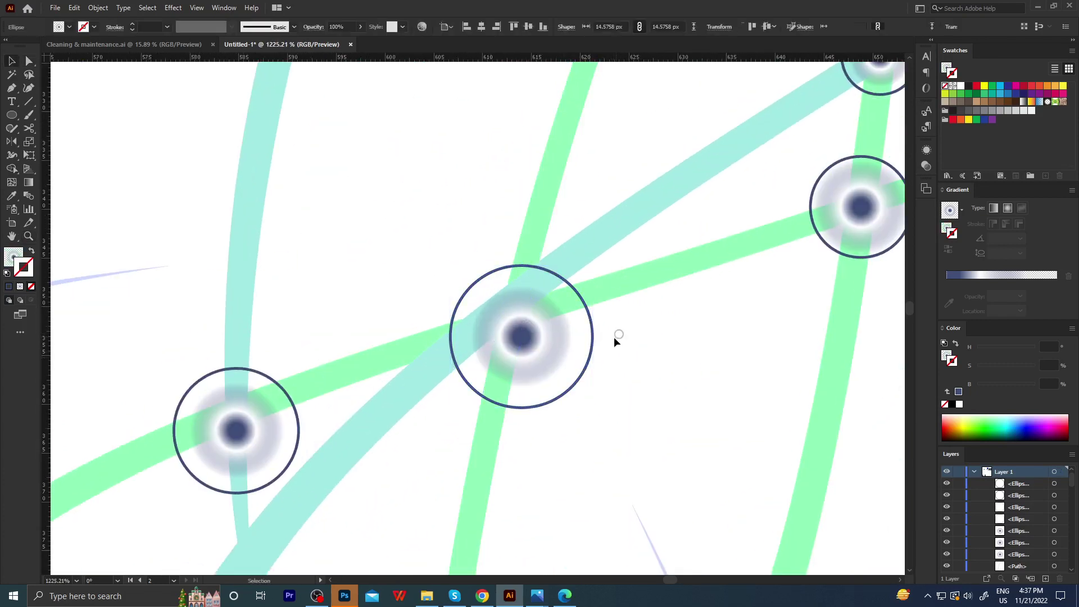
pyautogui.moveTo(541, 335)
pyautogui.mouseDown()
pyautogui.moveTo(528, 353)
pyautogui.moveTo(521, 313)
pyautogui.mouseUp()
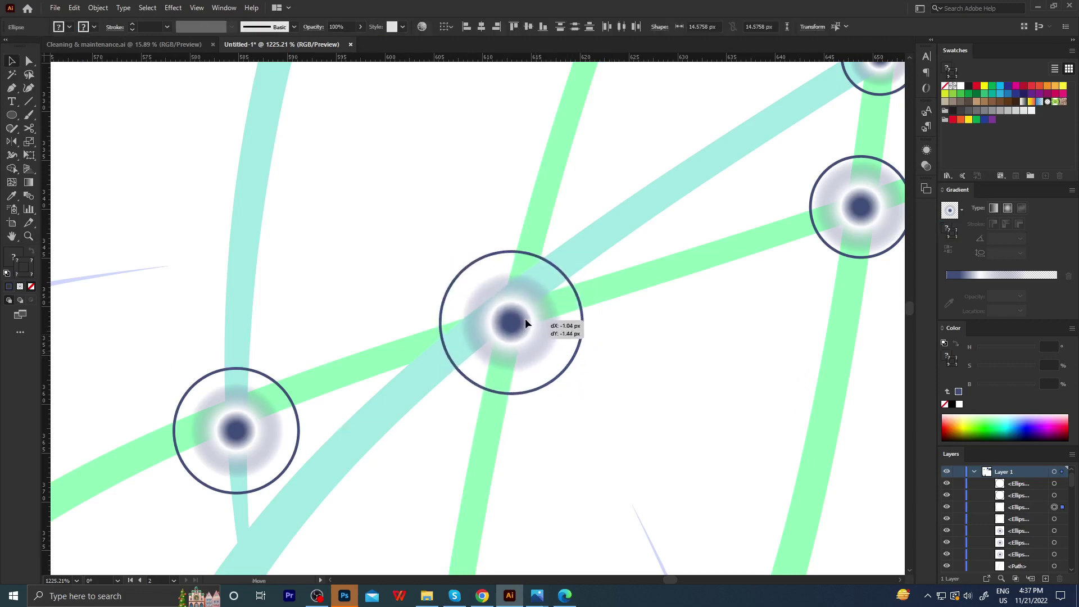
# Zoom in around the left node and select it to adjust its fit.
pyautogui.hotkey('ctrl', '-')
pyautogui.scroll(-3, 387, 355)
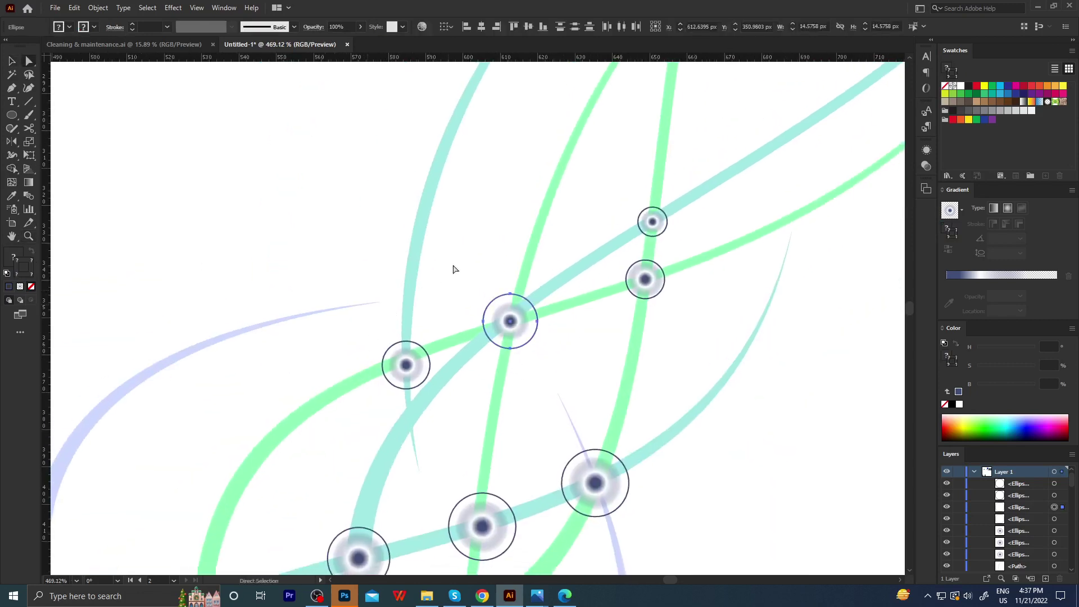
pyautogui.scroll(5, 546, 363)
pyautogui.moveTo(437, 351)
pyautogui.mouseDown()
pyautogui.moveTo(474, 344)
pyautogui.moveTo(475, 357)
pyautogui.moveTo(447, 339)
pyautogui.moveTo(423, 346)
pyautogui.mouseUp()
pyautogui.press('v')
pyautogui.click(455, 346)
pyautogui.keyDown('ctrl'); pyautogui.keyDown('alt'); pyautogui.click(444, 338); pyautogui.keyUp('alt'); pyautogui.keyUp('ctrl')
pyautogui.scroll(3, 480, 304)
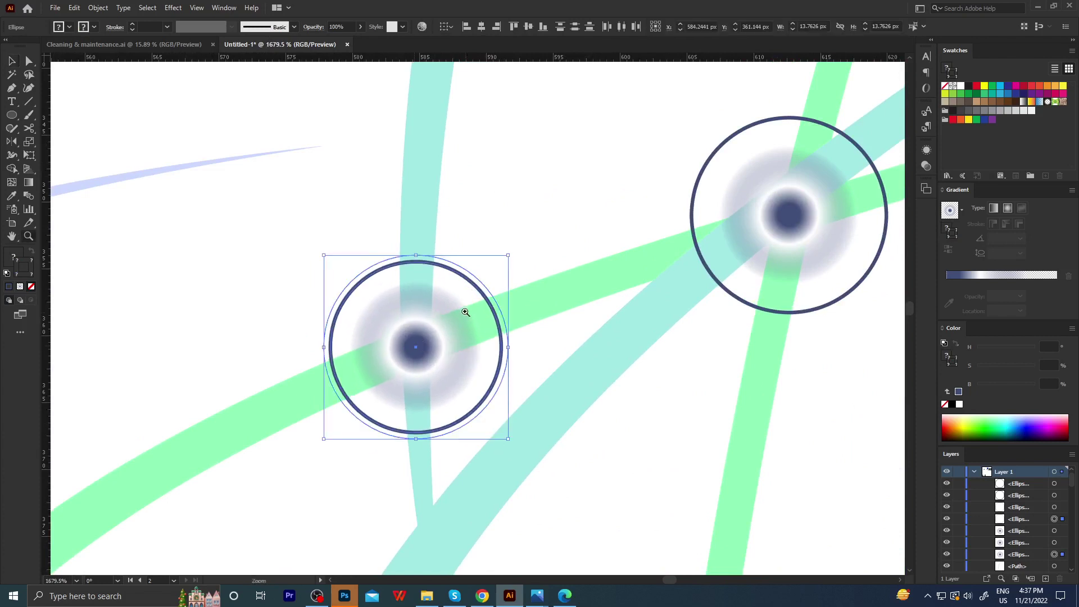
pyautogui.scroll(-8, 309, 352)
pyautogui.scroll(-3, 337, 323)
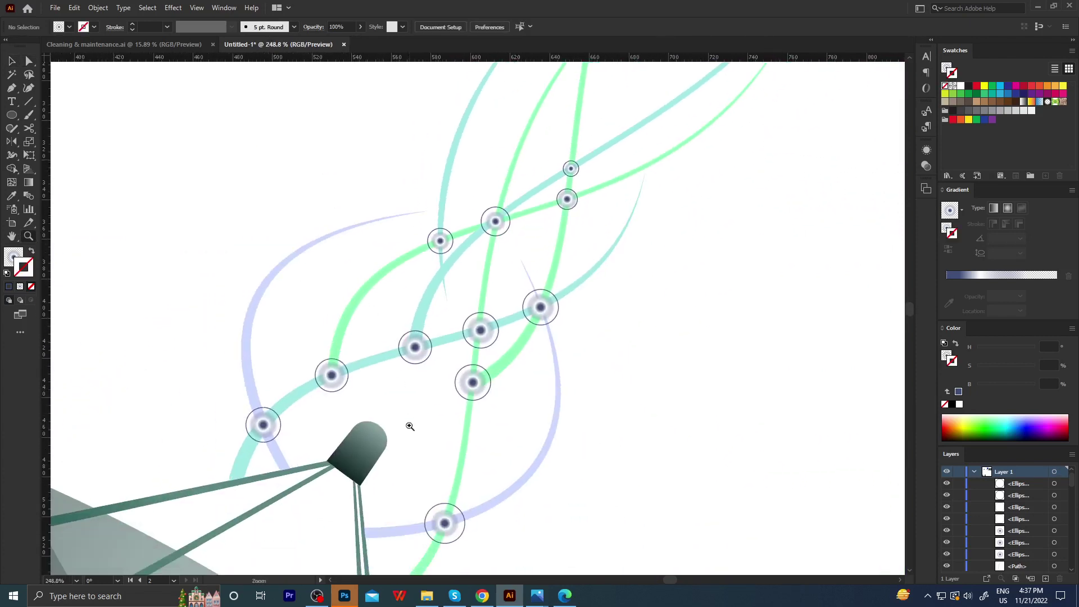
pyautogui.scroll(4, 296, 441)
pyautogui.scroll(-4, 383, 430)
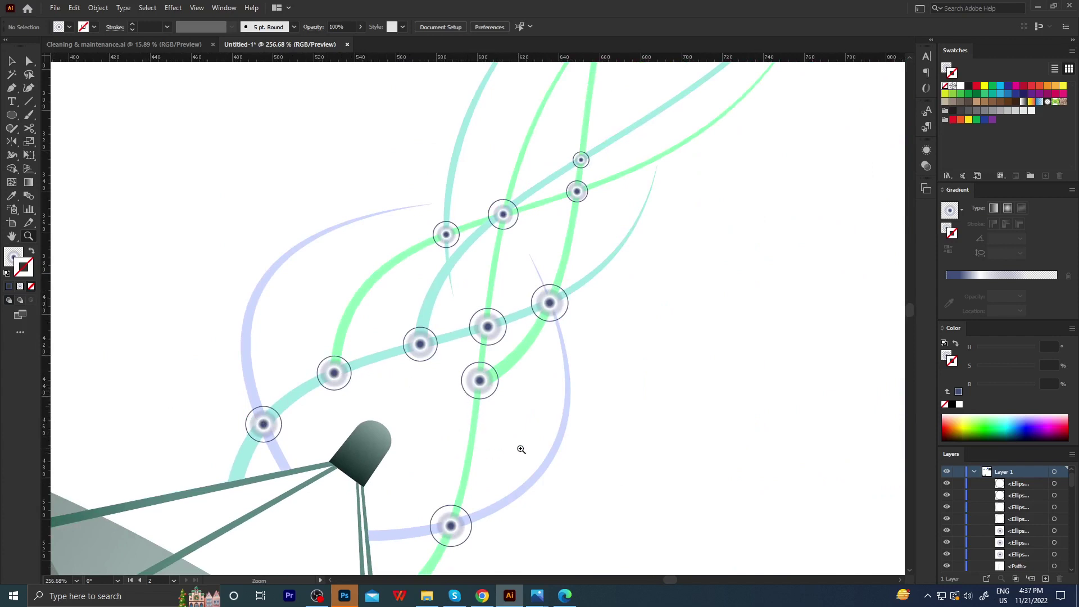
pyautogui.scroll(-2, 521, 449)
pyautogui.scroll(-2, 508, 415)
pyautogui.scroll(-2, 497, 405)
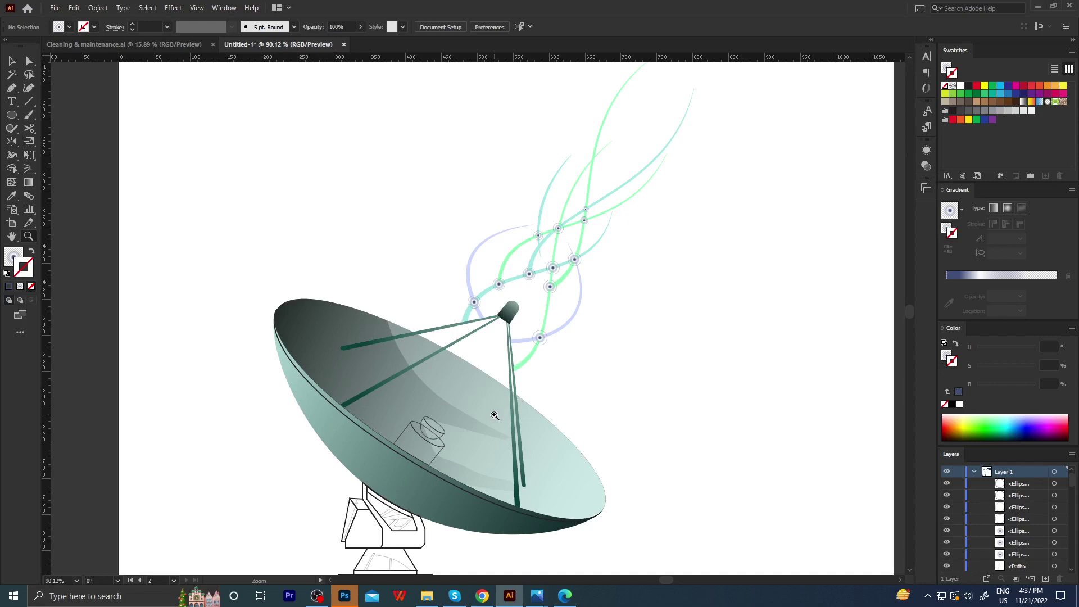
# Zoom in on the dish and copy another object's gradient fill onto the thin rim path.
pyautogui.scroll(-1, 530, 373)
pyautogui.scroll(-1, 515, 342)
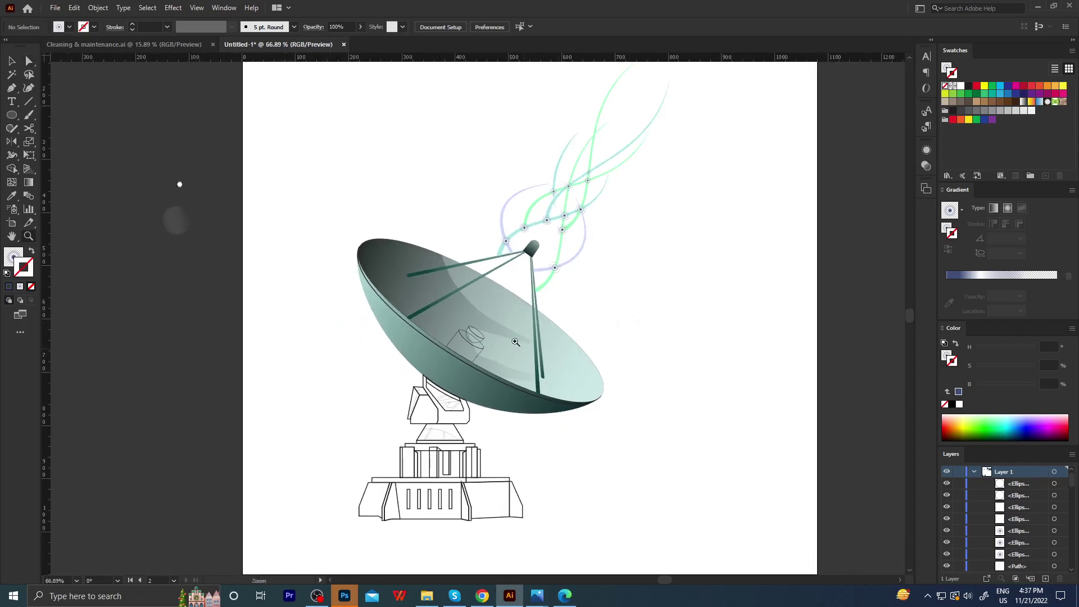
pyautogui.scroll(5, 515, 341)
pyautogui.scroll(1, 506, 365)
pyautogui.scroll(1, 499, 381)
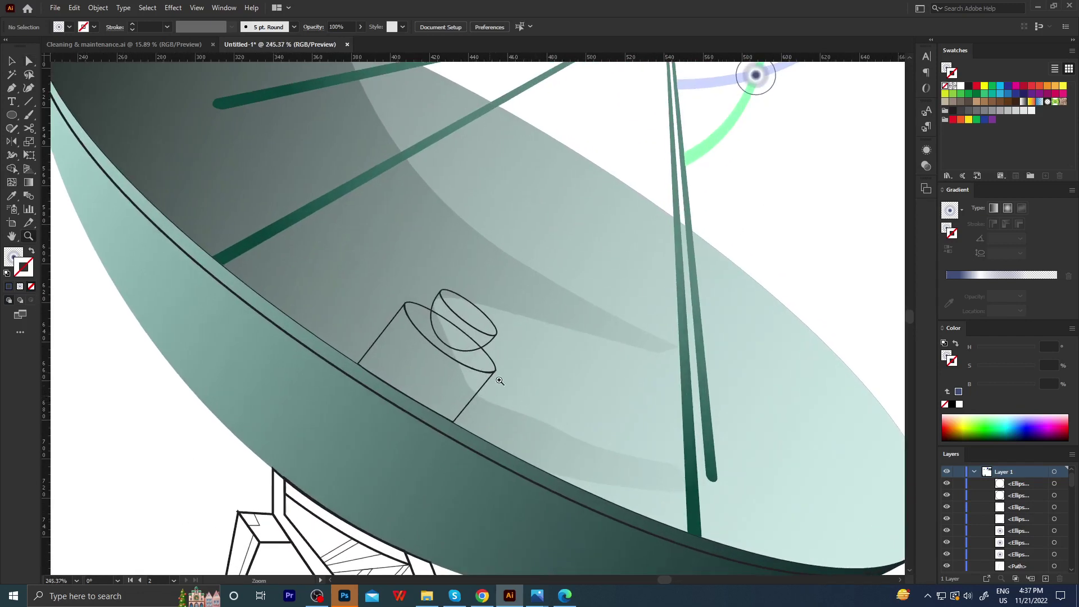
pyautogui.scroll(-3, 525, 361)
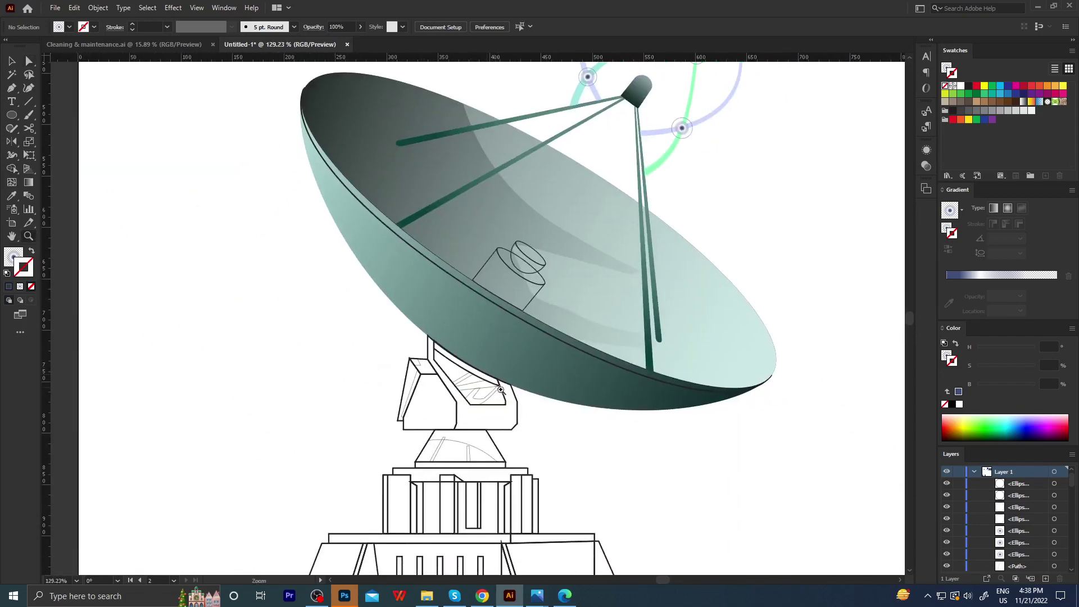
pyautogui.press('p')
pyautogui.scroll(2, 487, 341)
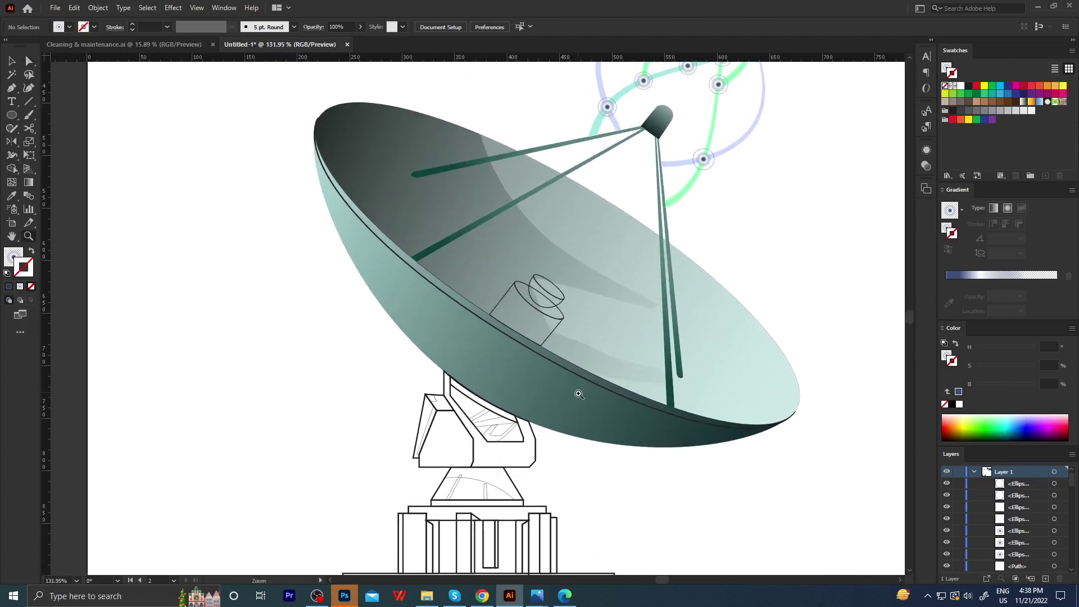
pyautogui.press('a')
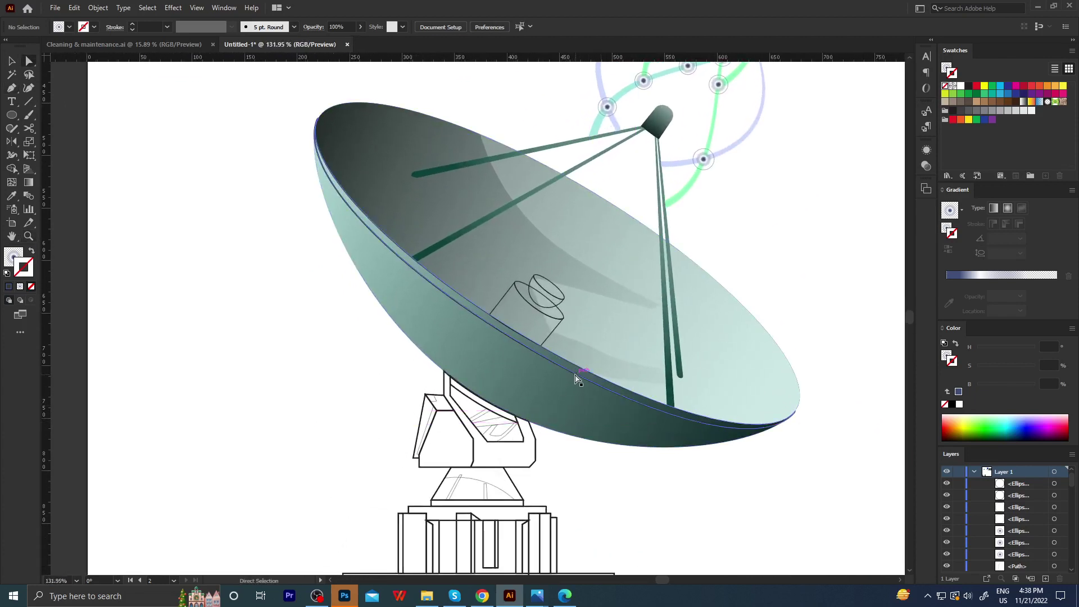
pyautogui.click(581, 382)
pyautogui.press('i')
pyautogui.click(803, 292)
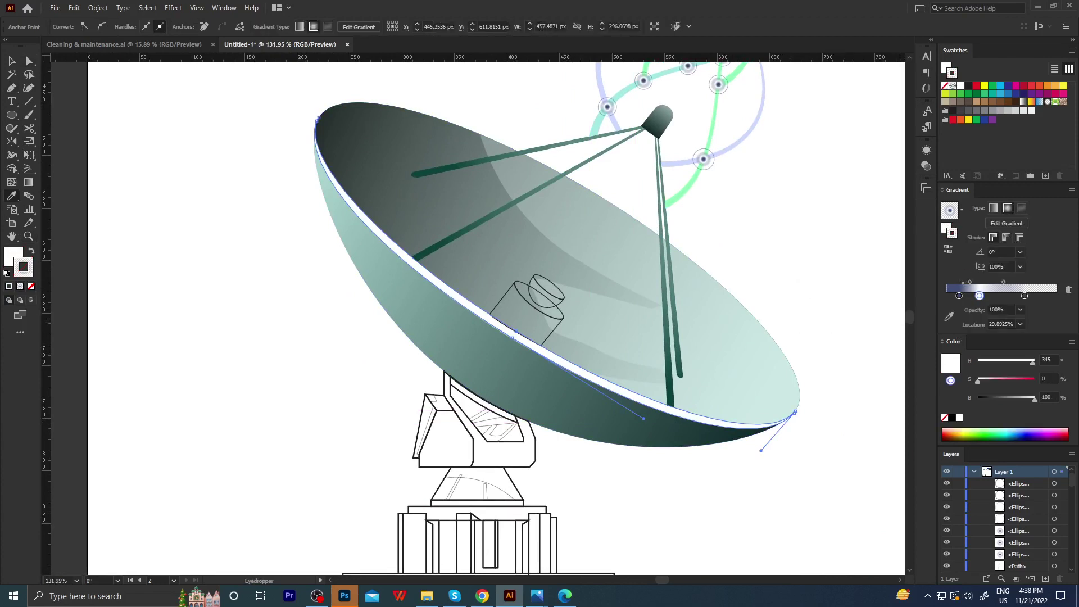
# Reduce the rim gradient to two stops, black on the left and white on the right.
pyautogui.click(976, 295)
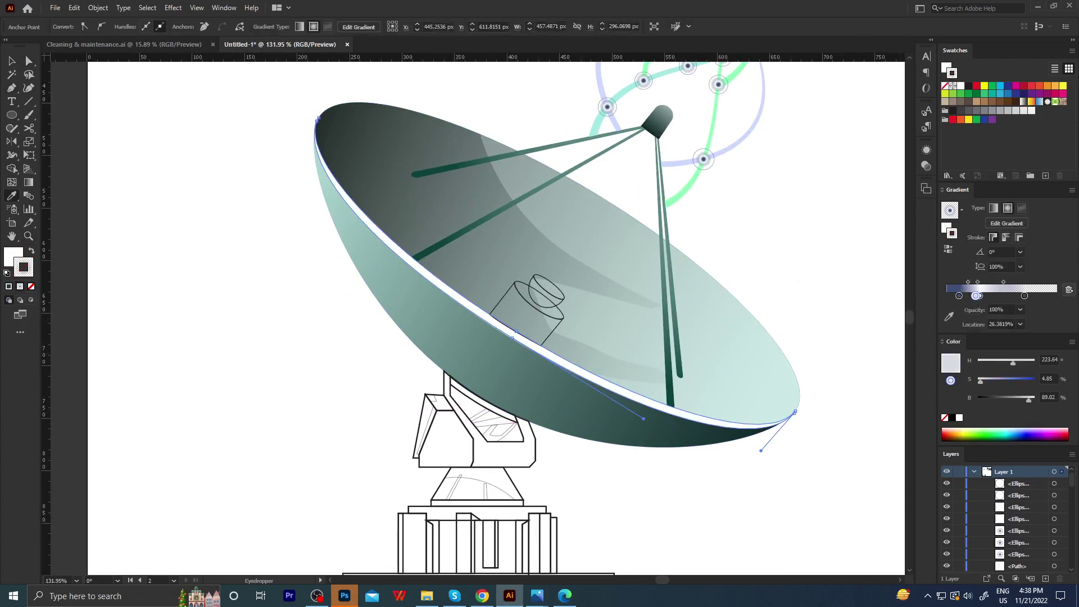
pyautogui.moveTo(976, 295); pyautogui.dragTo(934, 311)
pyautogui.click(959, 296)
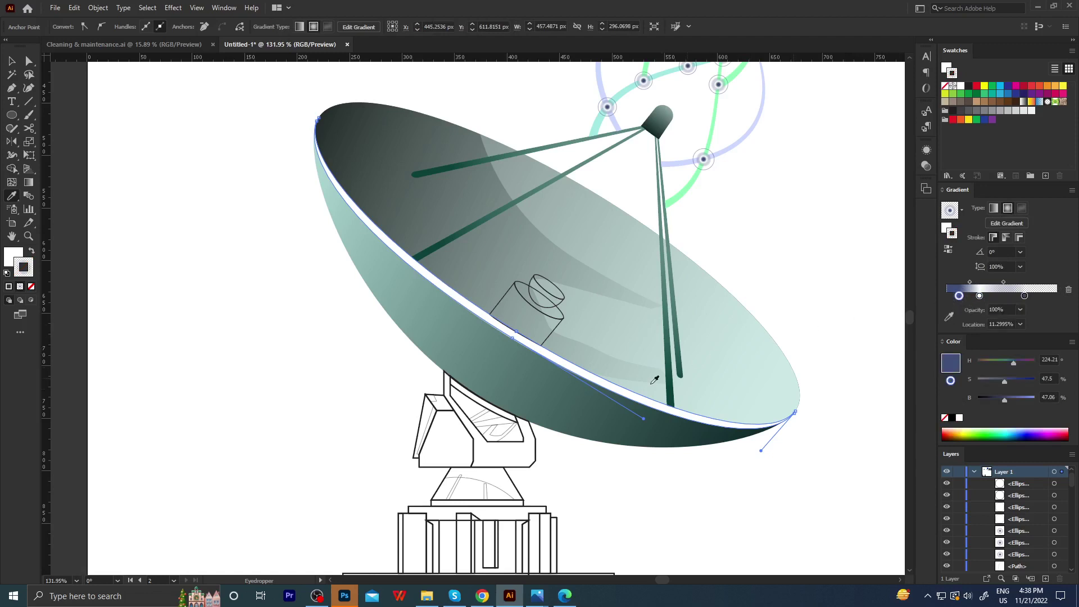
pyautogui.click(955, 420)
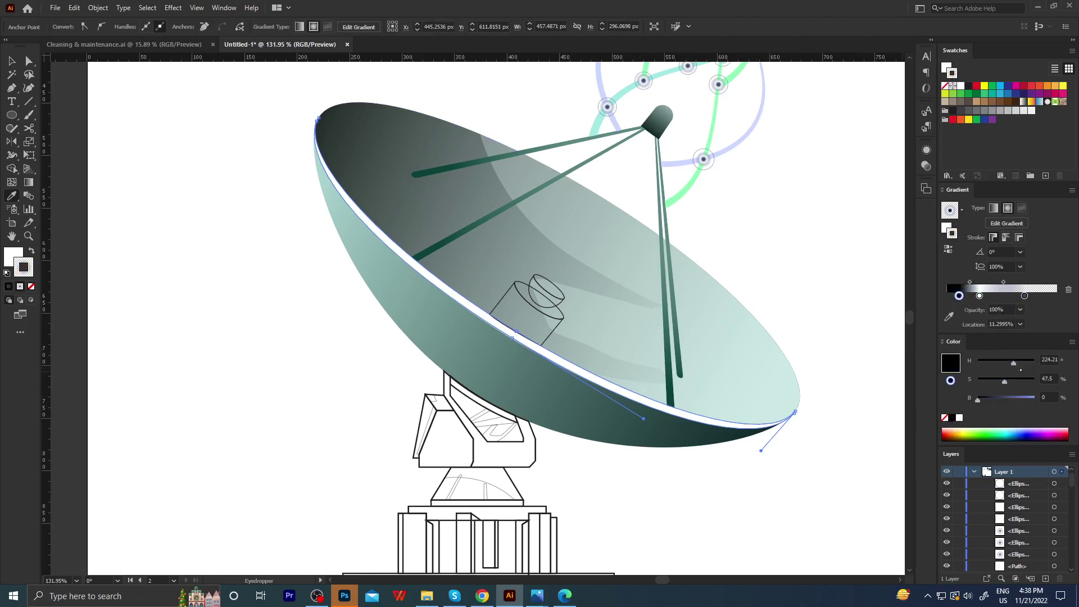
pyautogui.moveTo(1024, 296); pyautogui.dragTo(1025, 332)
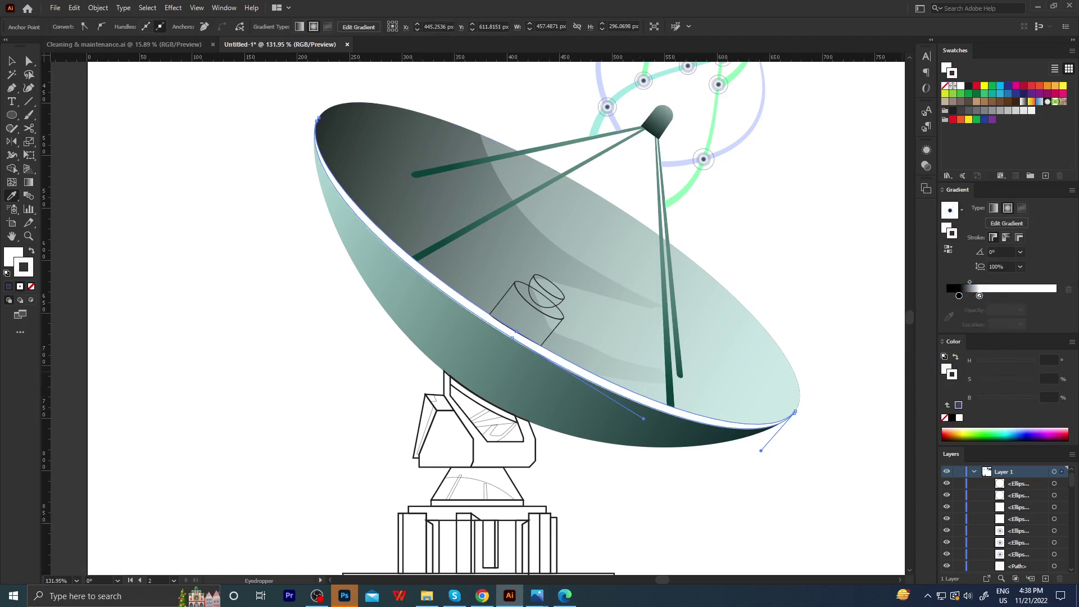
pyautogui.click(978, 295)
# Remove the rim's outline and angle its black-to-white gradient from upper left to lower right.
pyautogui.press('g')
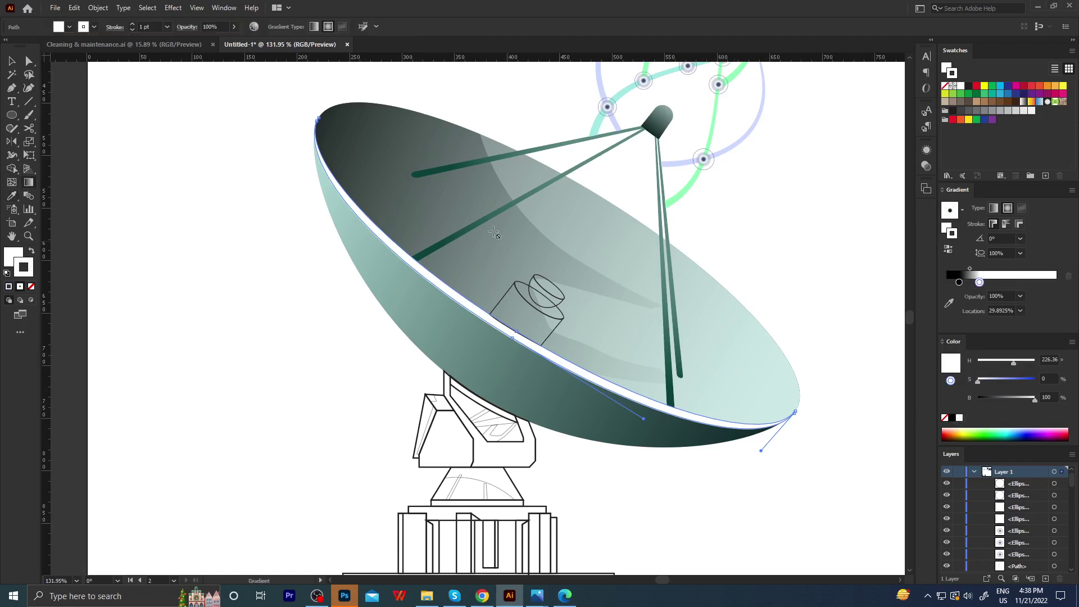
pyautogui.click(31, 286)
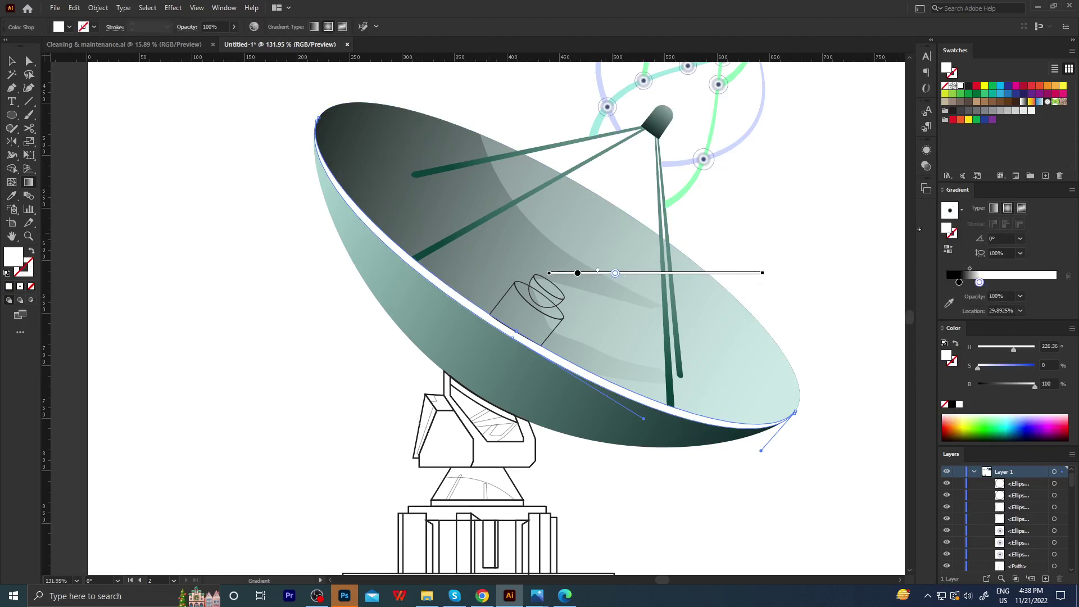
pyautogui.click(655, 292)
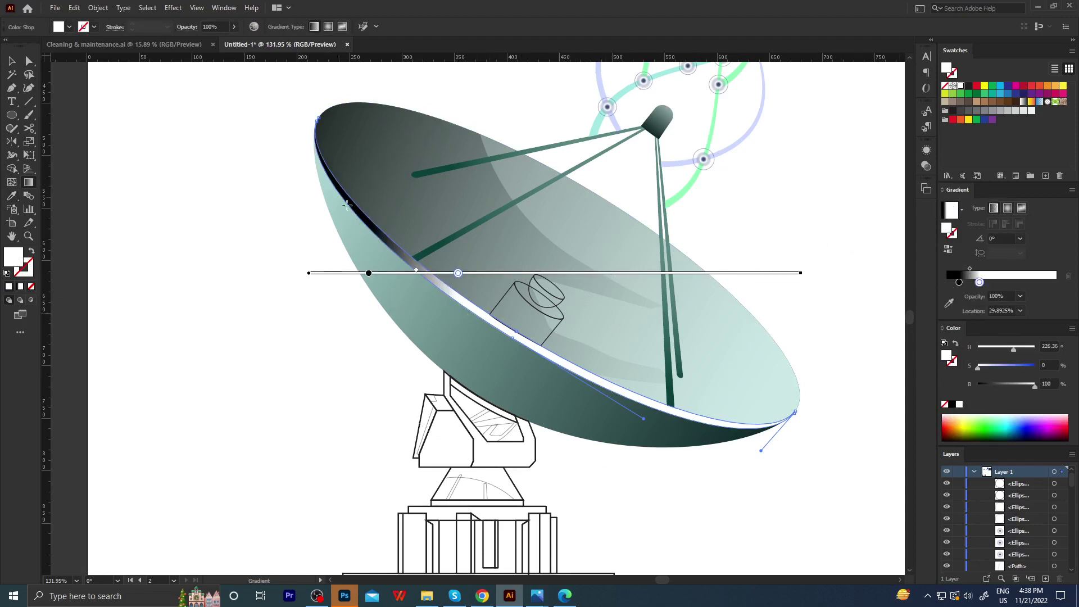
pyautogui.moveTo(276, 148); pyautogui.dragTo(854, 482)
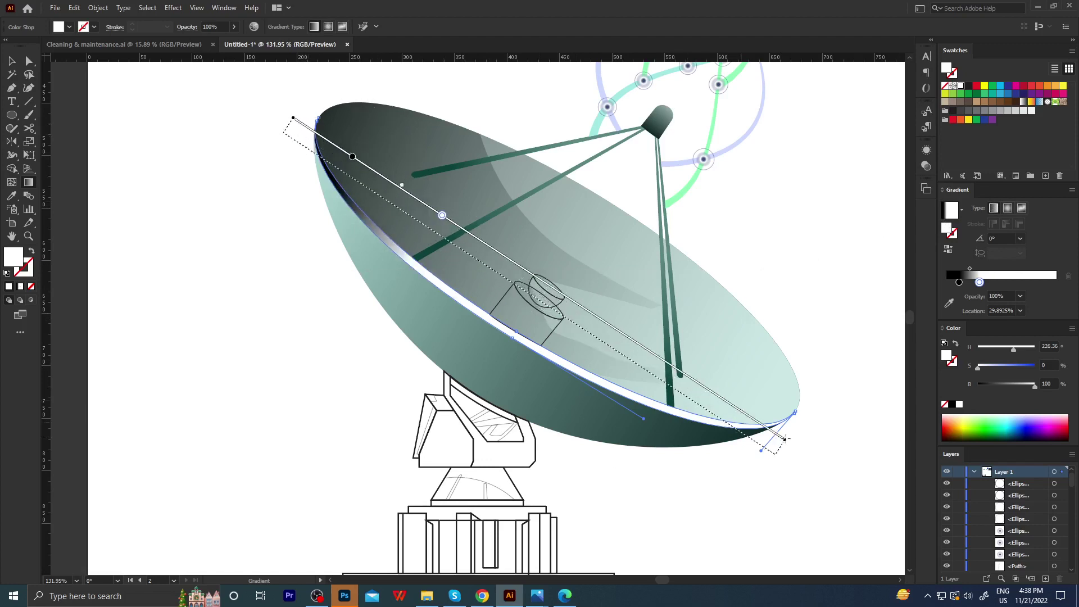
# Sample the dish's dark teal into the left stop and move the white stop to about 50.8%.
pyautogui.click(345, 188)
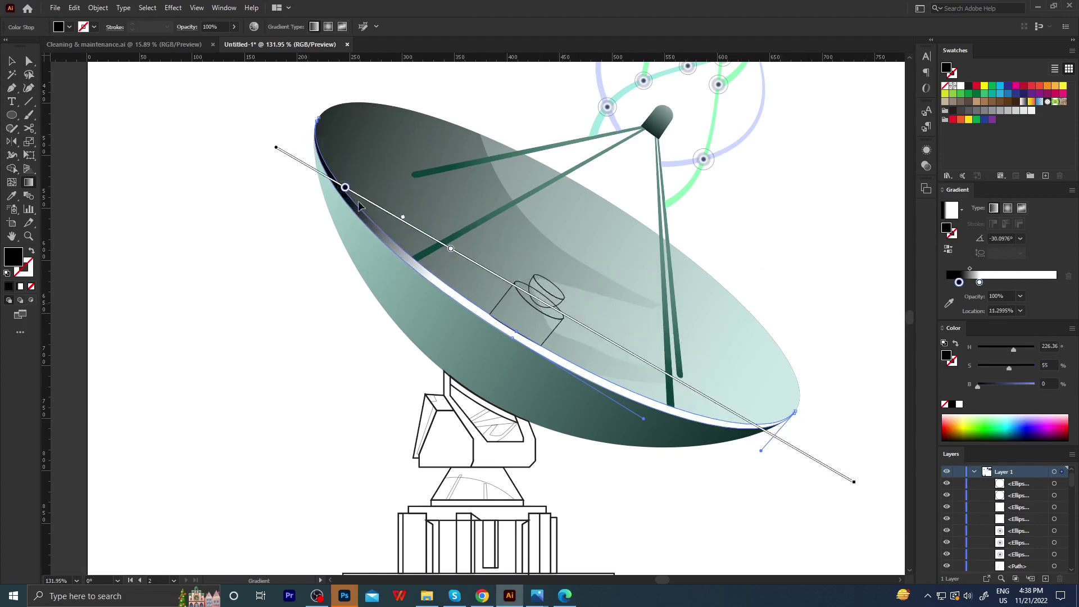
pyautogui.press('i')
pyautogui.keyDown('shift'); pyautogui.click(694, 432); pyautogui.keyUp('shift')
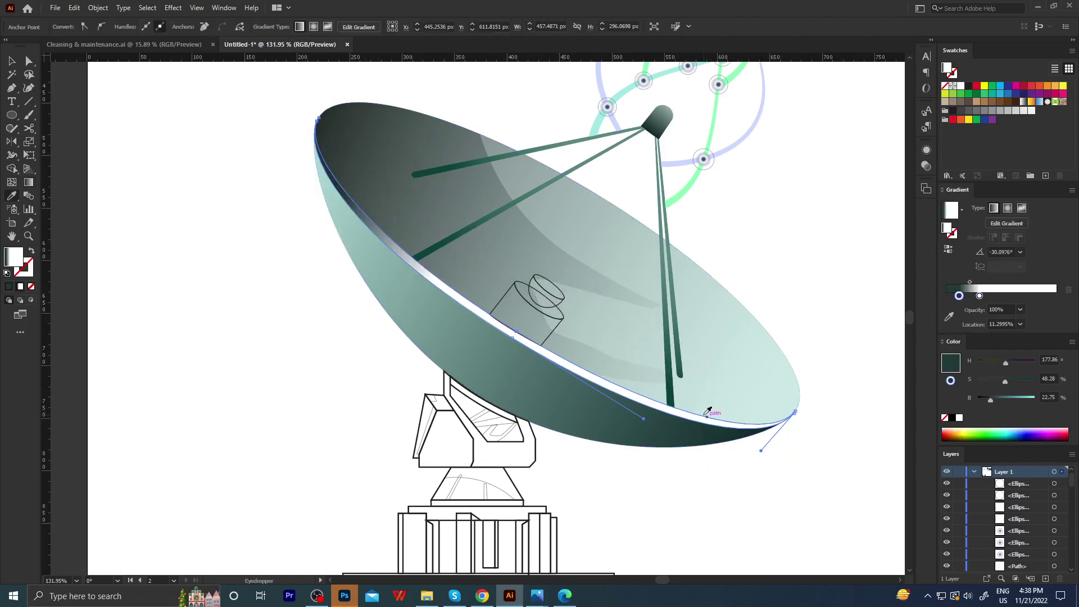
pyautogui.press('g')
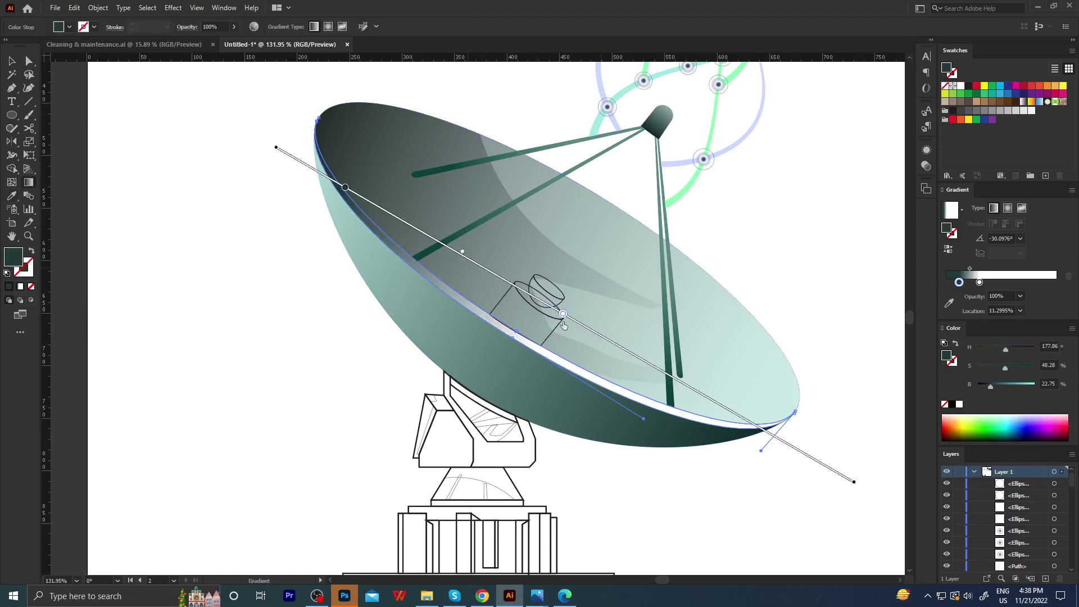
pyautogui.moveTo(451, 248); pyautogui.dragTo(570, 317)
pyautogui.press('a')
pyautogui.scroll(-2, 828, 364)
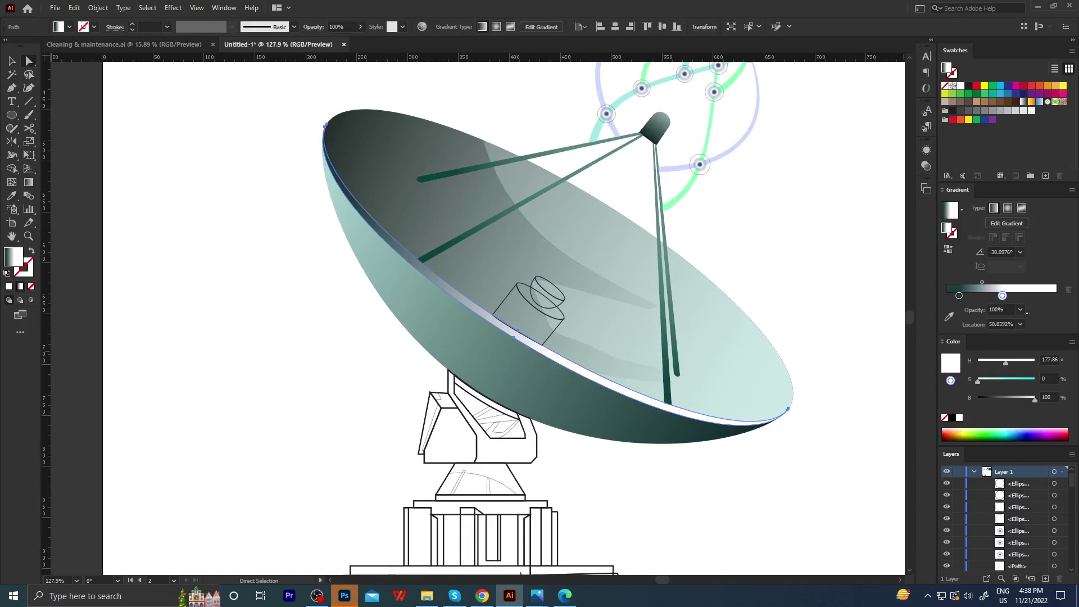
# Make the rim gradient's white stop fully transparent and turn its left stop white.
pyautogui.click(1019, 309)
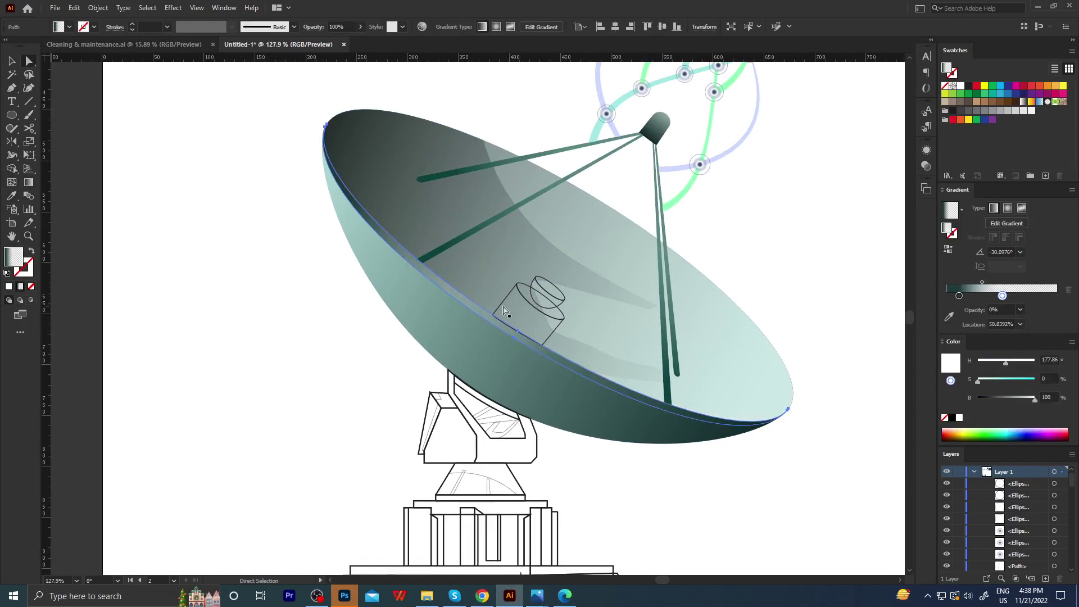
pyautogui.click(959, 295)
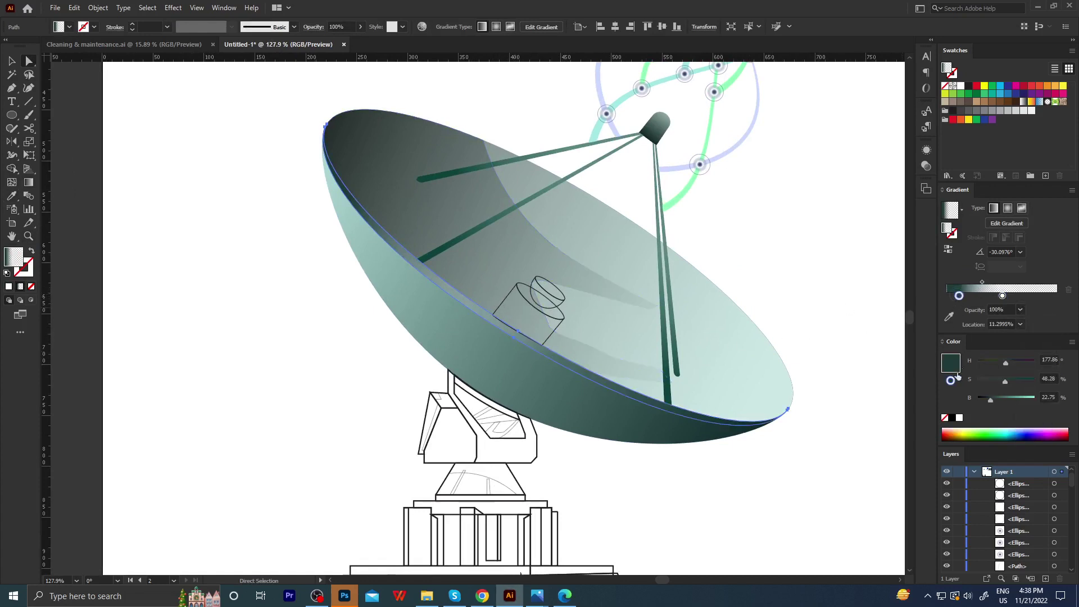
pyautogui.click(959, 419)
pyautogui.click(806, 303)
pyautogui.keyDown('ctrl'); pyautogui.keyDown('alt'); pyautogui.click(388, 315); pyautogui.keyUp('alt'); pyautogui.keyUp('ctrl')
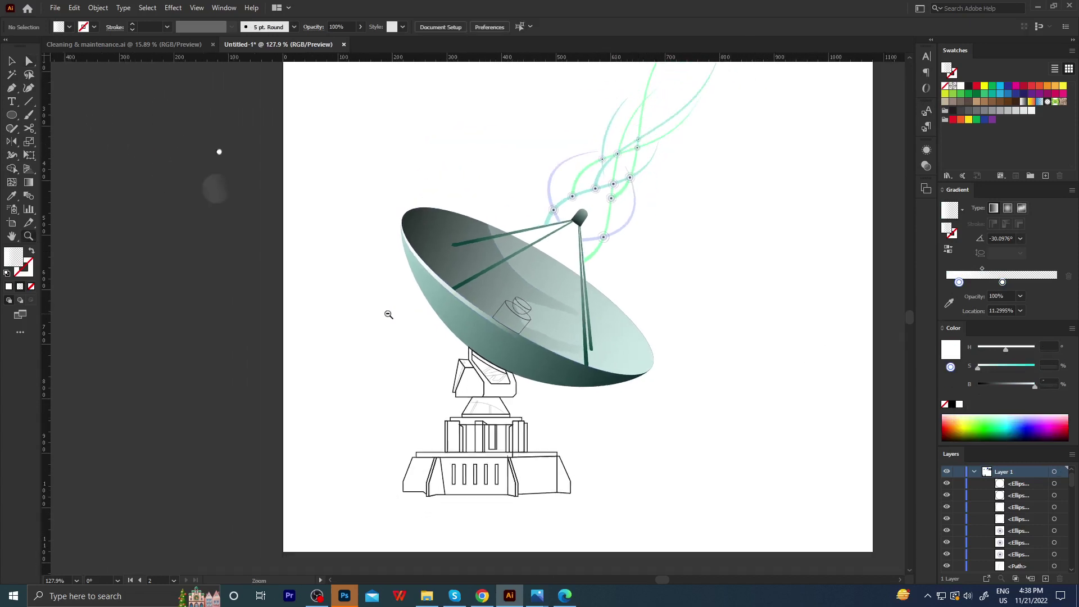
pyautogui.scroll(5, 495, 326)
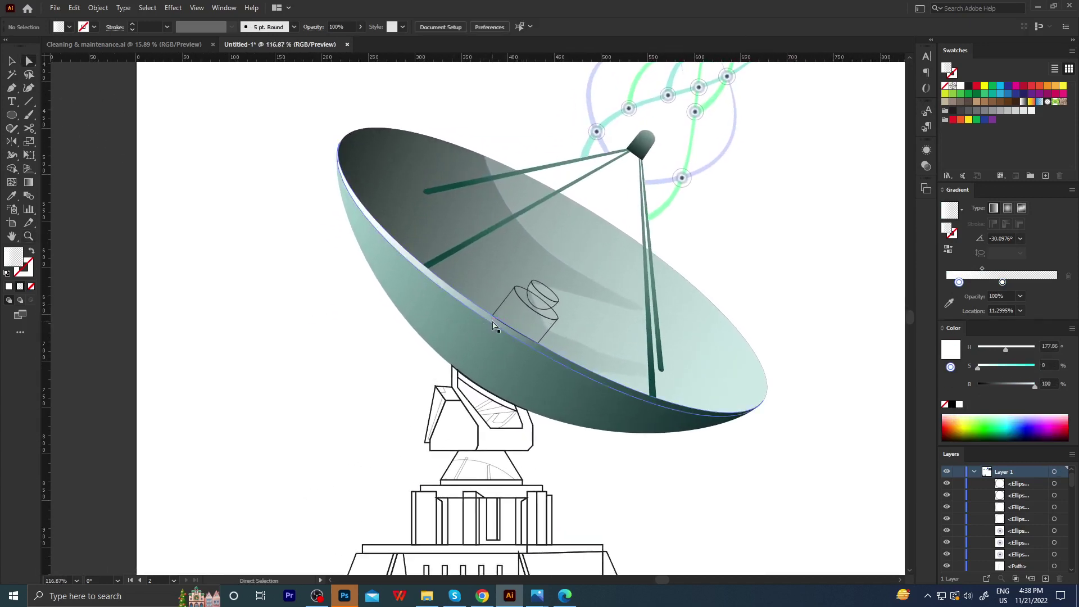
# Redraw the rim gradient across the dish at about -24°, then reverse its direction.
pyautogui.click(494, 326)
pyautogui.press('g')
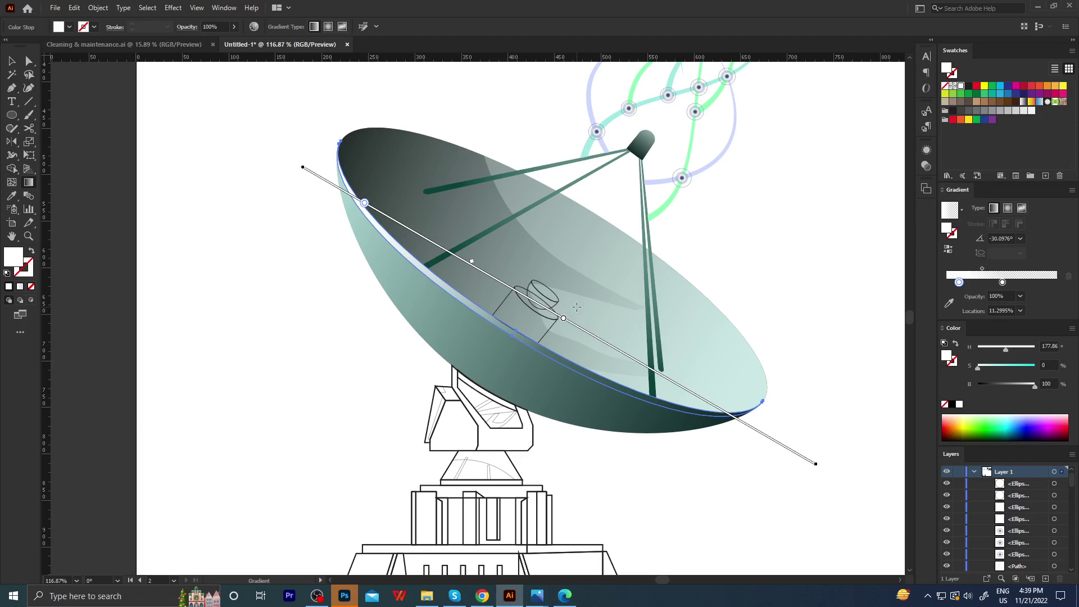
pyautogui.hotkey('ctrl', 'shift', 'a')
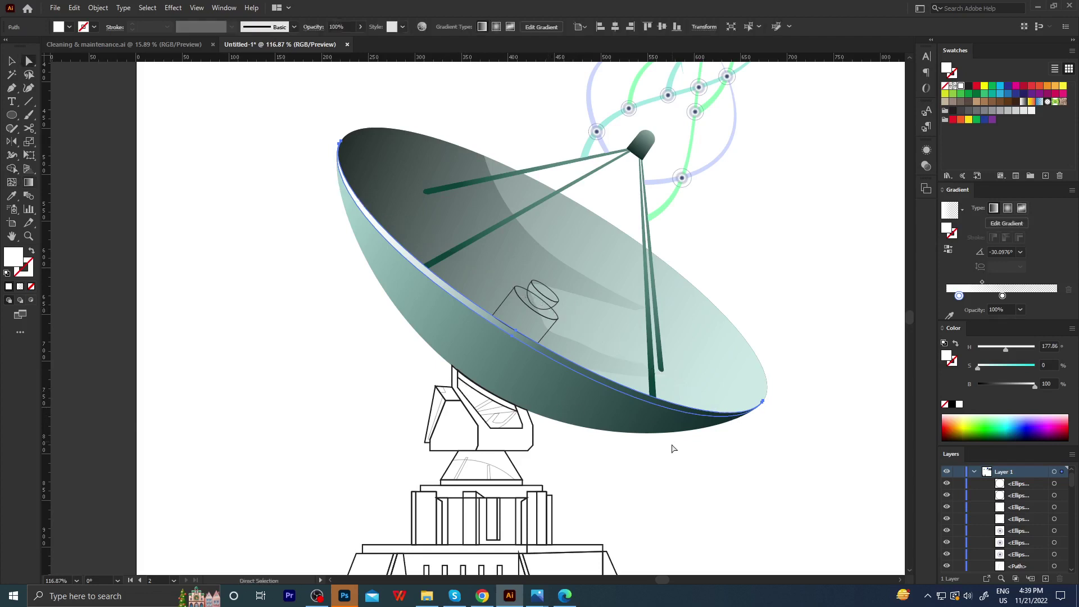
pyautogui.press('z')
pyautogui.moveTo(607, 413); pyautogui.dragTo(594, 412)
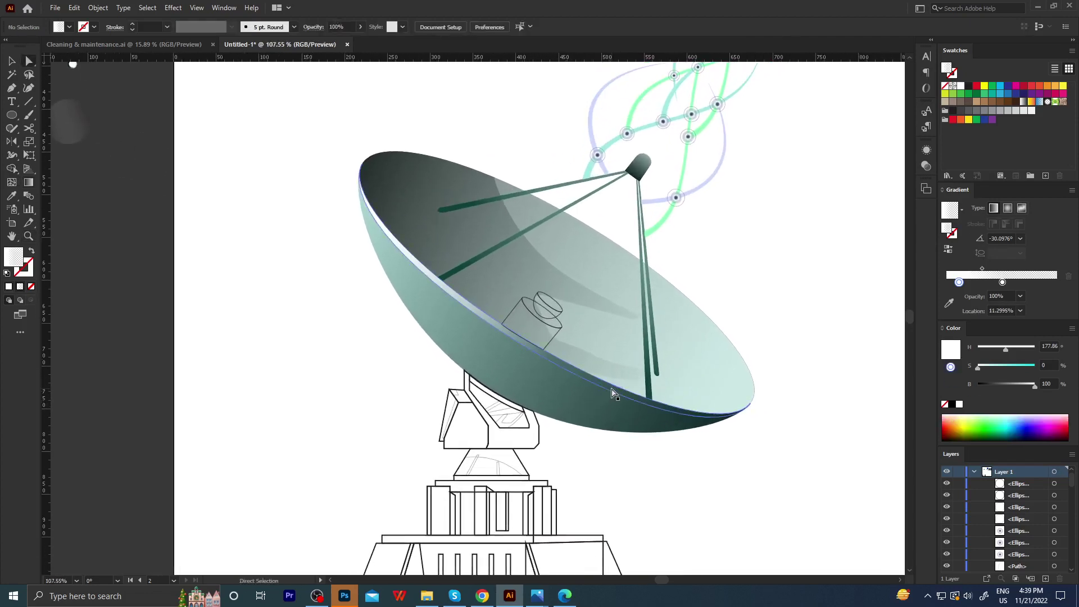
pyautogui.press('g')
pyautogui.click(553, 340)
pyautogui.moveTo(544, 304); pyautogui.dragTo(803, 421)
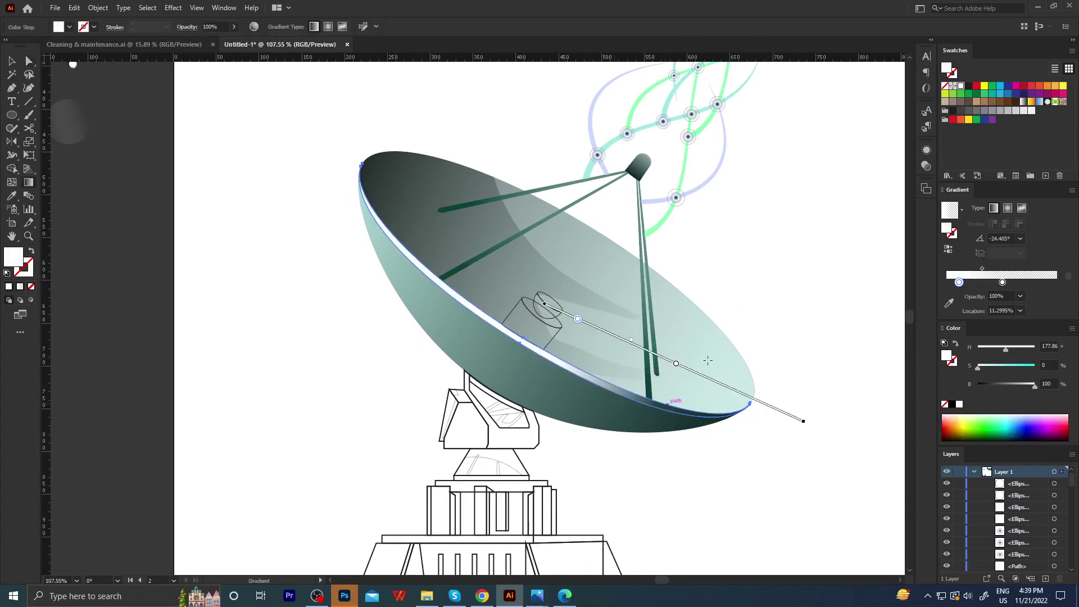
pyautogui.moveTo(371, 211); pyautogui.dragTo(755, 442)
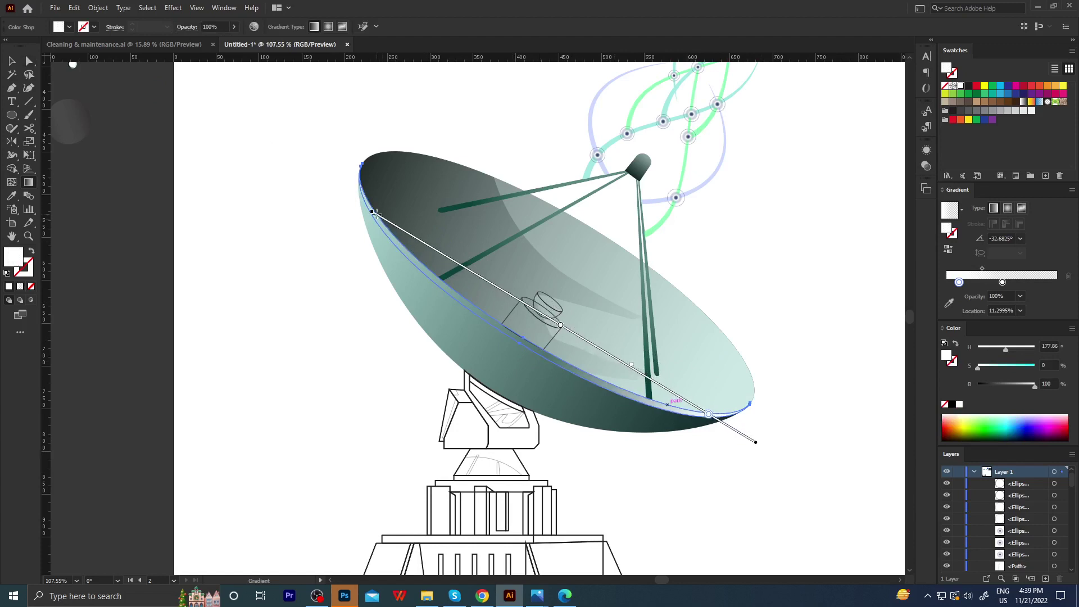
# Zoom out to view the whole dish and deselect the artwork.
pyautogui.scroll(2, 769, 304)
pyautogui.scroll(-4, 675, 393)
pyautogui.scroll(4, 660, 465)
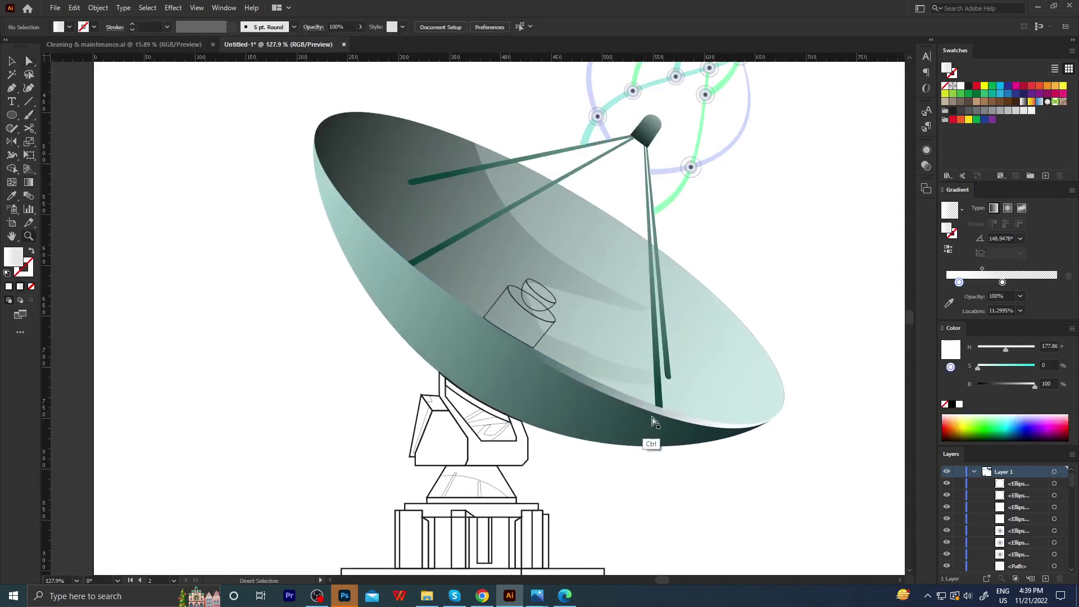
pyautogui.hotkey('ctrl', 'space')
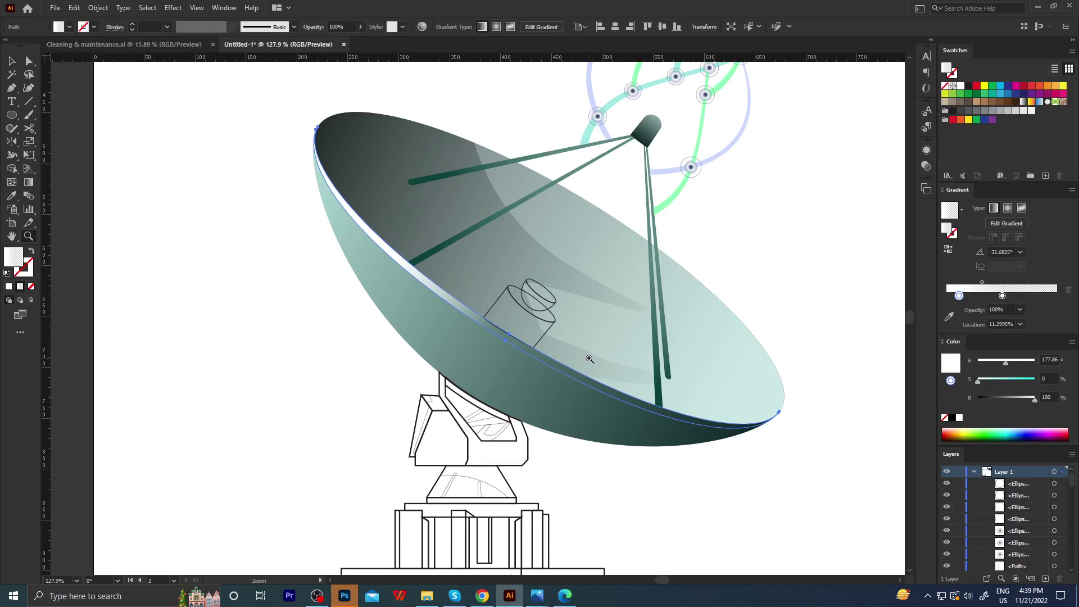
pyautogui.moveTo(510, 357); pyautogui.dragTo(239, 183)
pyautogui.hotkey('ctrl', 'shift', 'a')
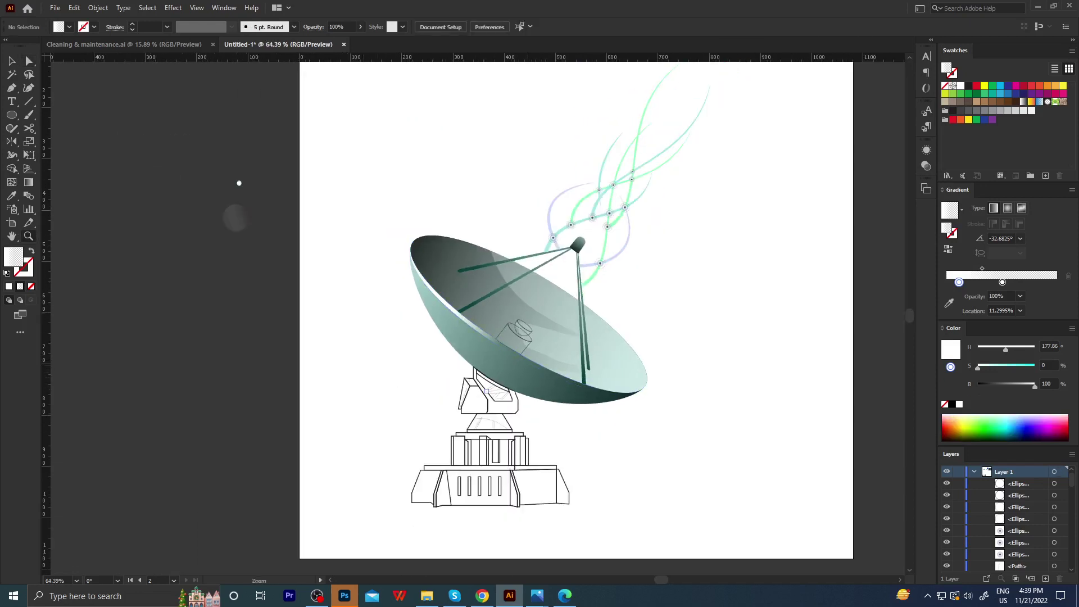
# Copy the dish's teal gradient onto the yoke arm, angled downward from the dish.
pyautogui.moveTo(579, 372)
pyautogui.mouseDown()
pyautogui.moveTo(522, 355)
pyautogui.moveTo(553, 363)
pyautogui.mouseUp()
pyautogui.press('a')
pyautogui.click(610, 376)
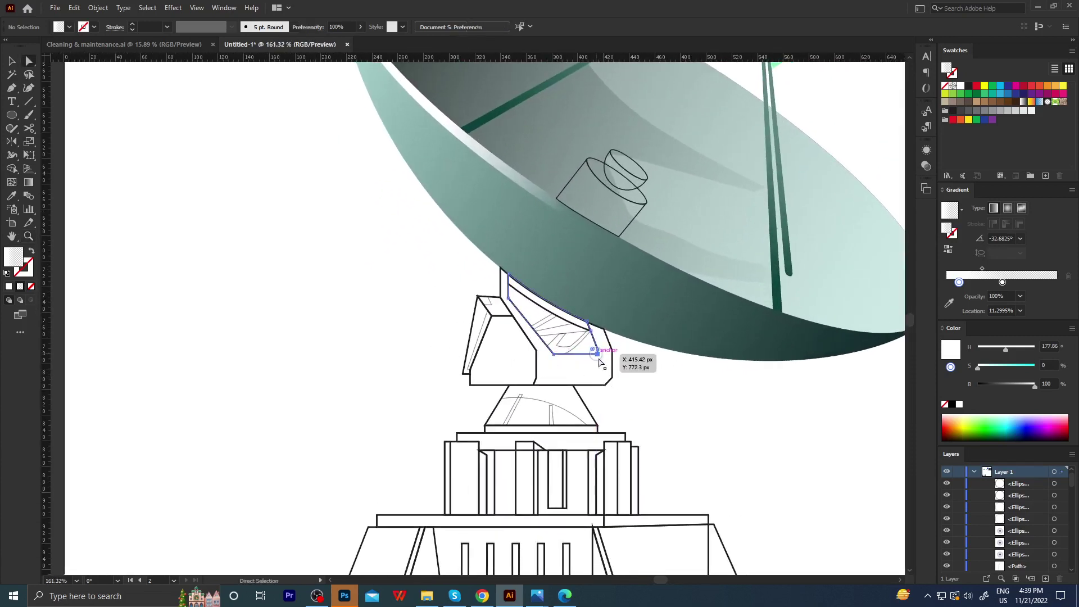
pyautogui.press('i')
pyautogui.click(655, 312)
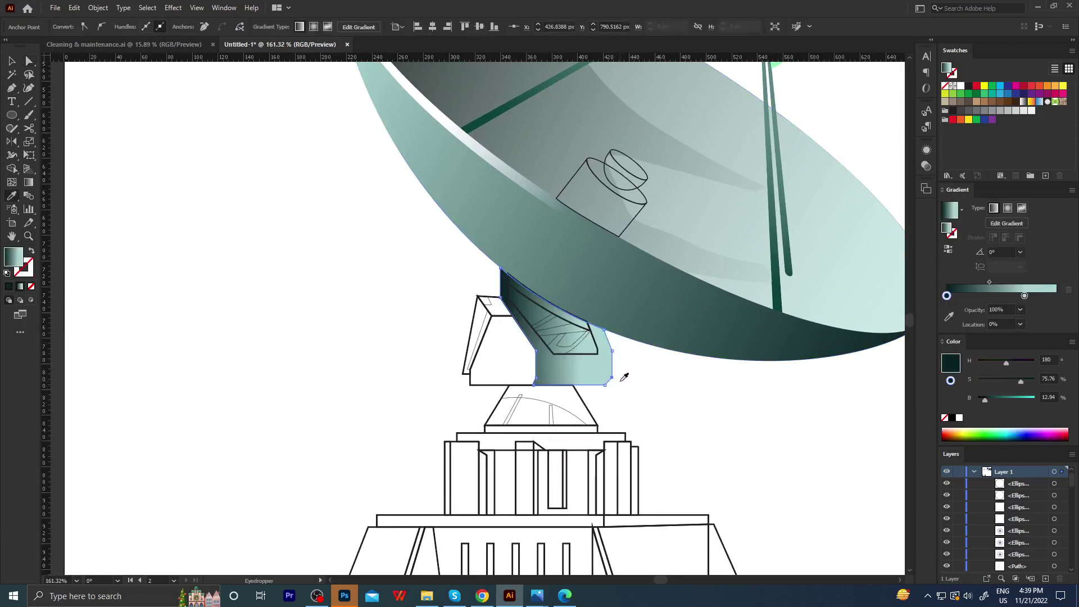
pyautogui.press('g')
pyautogui.moveTo(591, 278)
pyautogui.mouseDown()
pyautogui.moveTo(557, 455)
pyautogui.moveTo(554, 466)
pyautogui.moveTo(528, 461)
pyautogui.mouseUp()
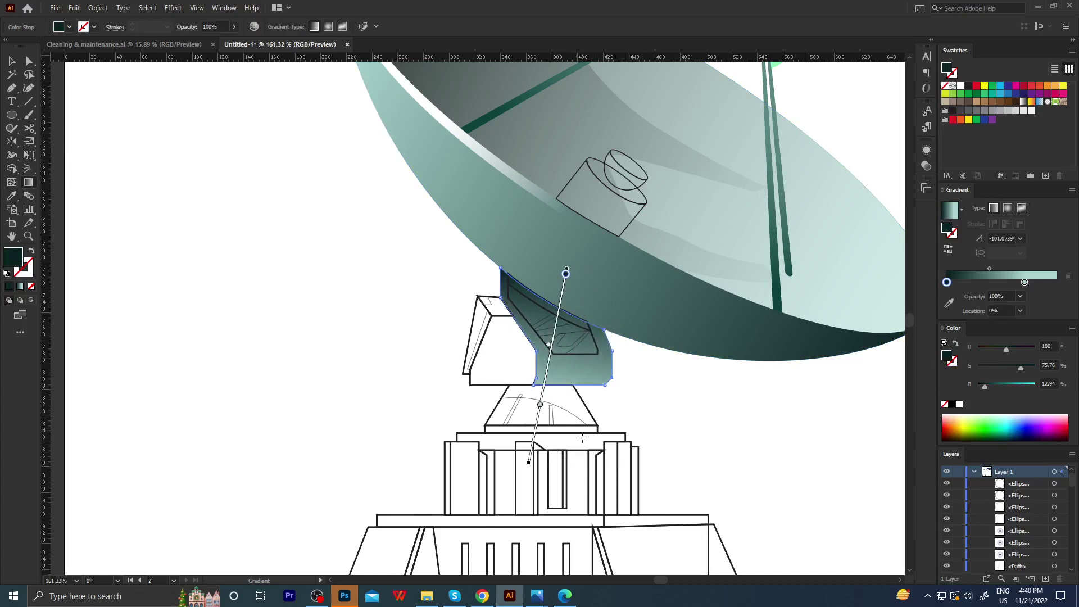
pyautogui.press('a')
pyautogui.click(634, 379)
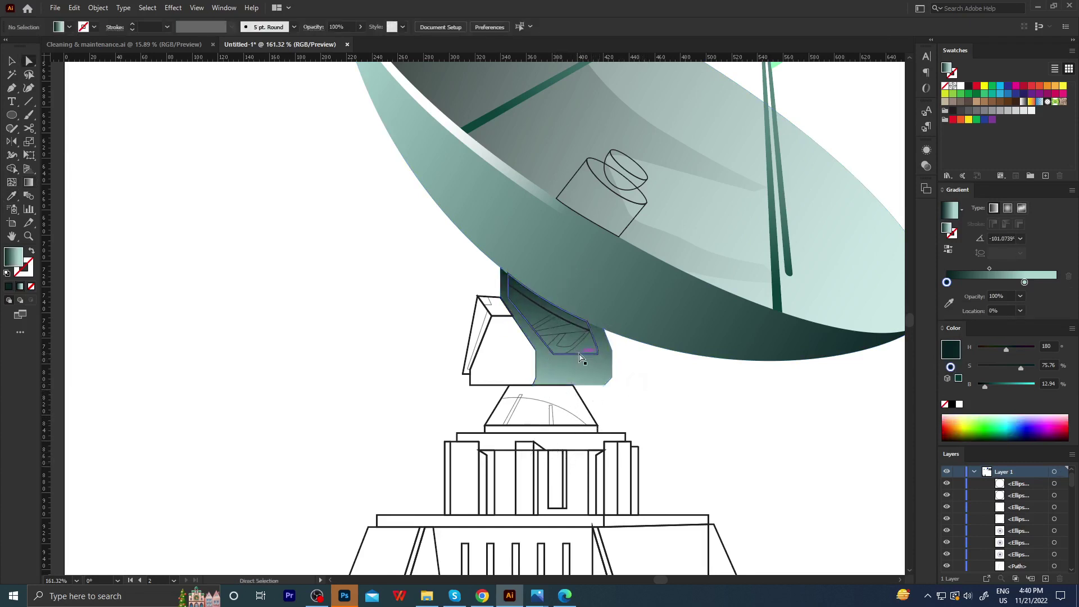
# Give the yoke's inner panel the teal gradient, angled up toward the dish.
pyautogui.click(585, 355)
pyautogui.press('i')
pyautogui.click(629, 378)
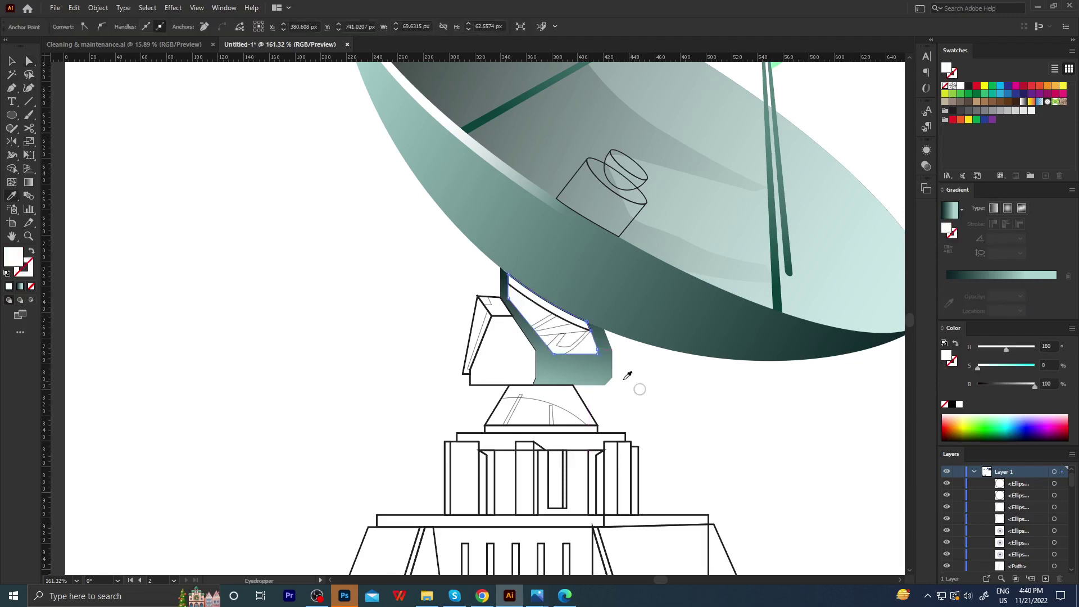
pyautogui.click(596, 327)
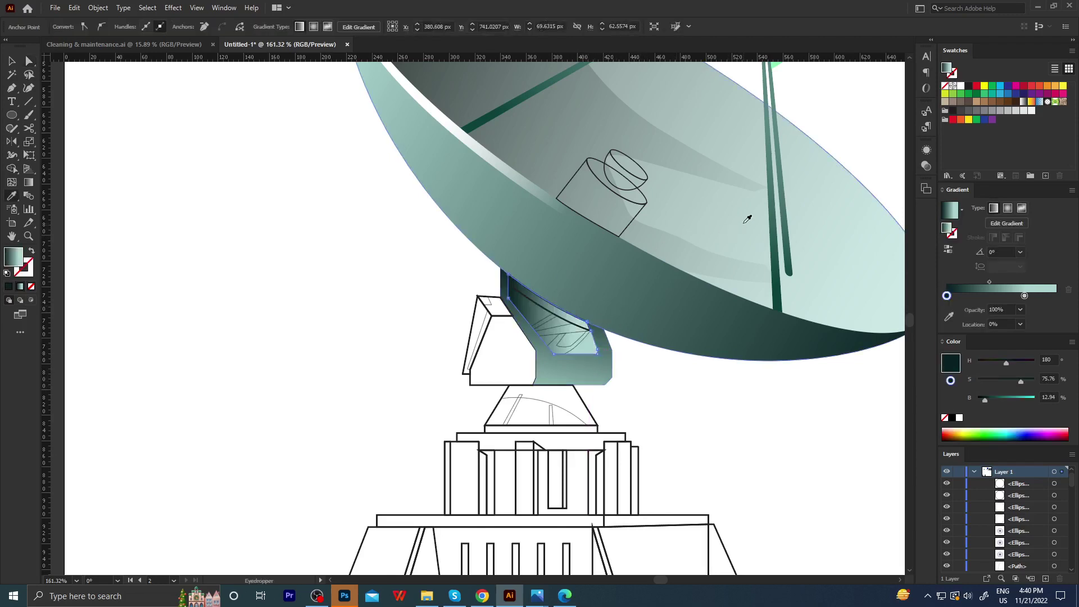
pyautogui.press('g')
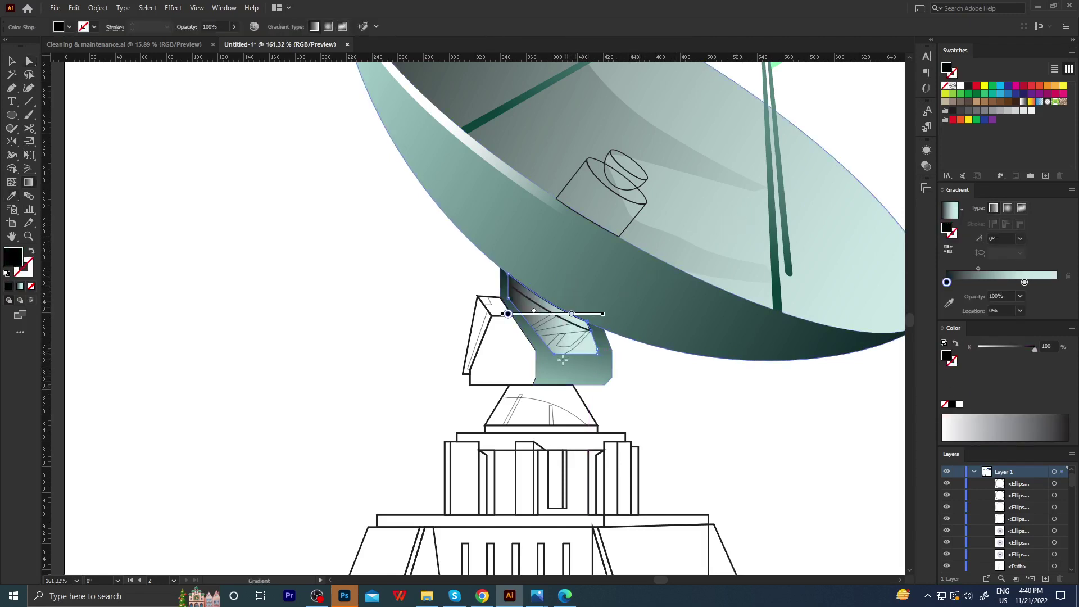
pyautogui.moveTo(558, 402); pyautogui.dragTo(623, 250)
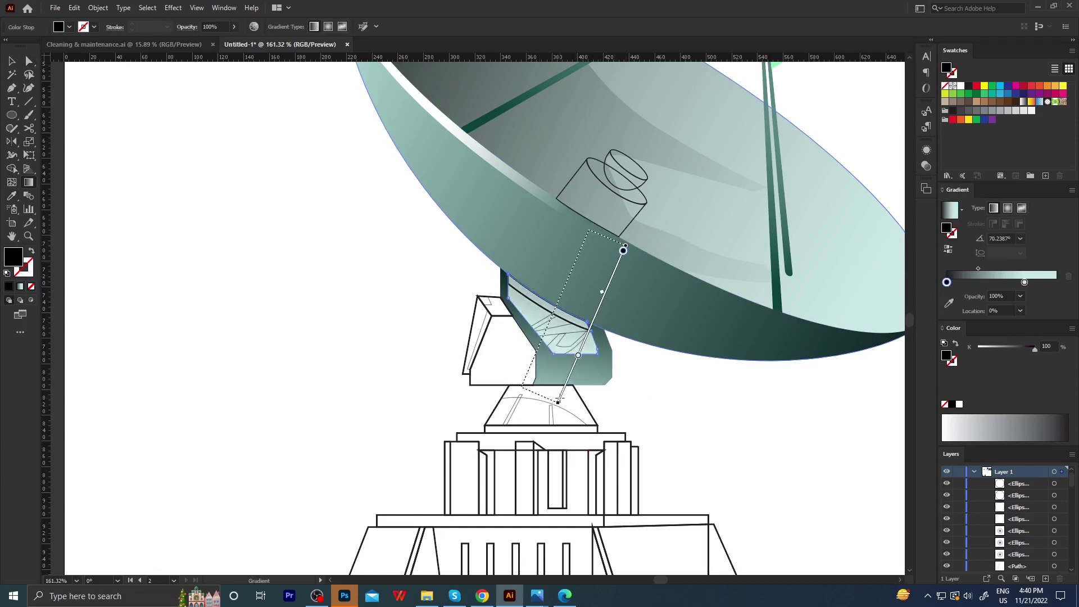
pyautogui.click(637, 380)
# Apply the teal gradient diagonally up-right across the small curved stripe, with a teal first stop.
pyautogui.press('a')
pyautogui.click(589, 348)
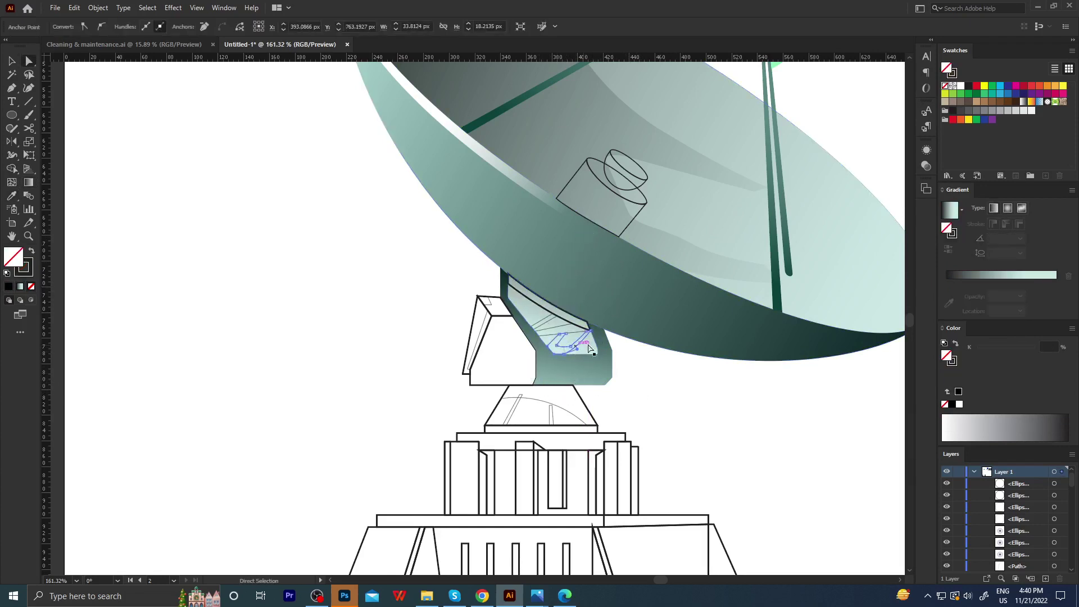
pyautogui.press('i')
pyautogui.click(749, 234)
pyautogui.press('g')
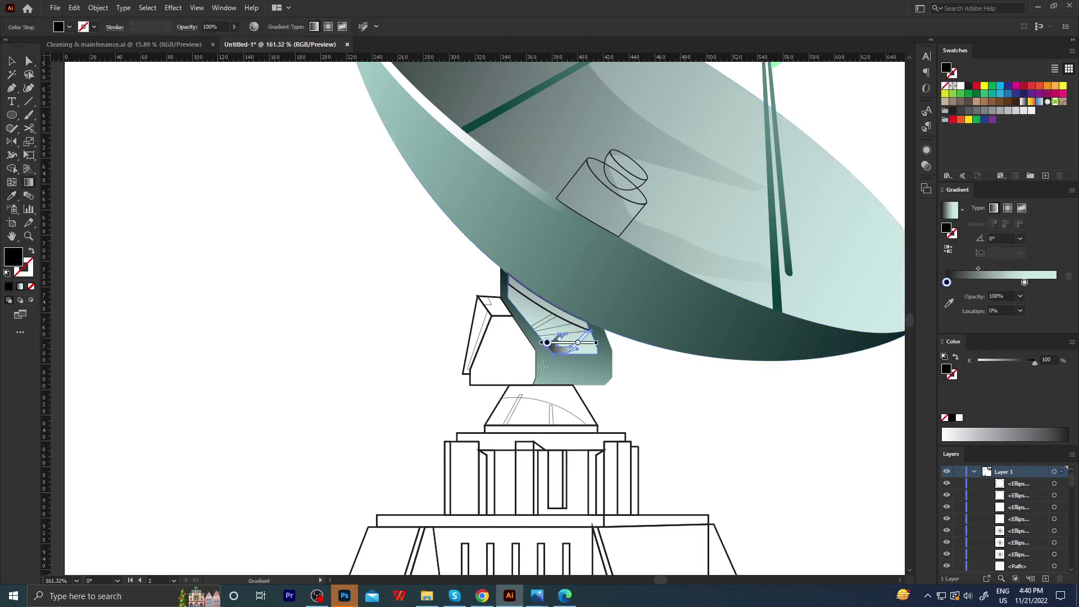
pyautogui.moveTo(529, 383); pyautogui.dragTo(607, 295)
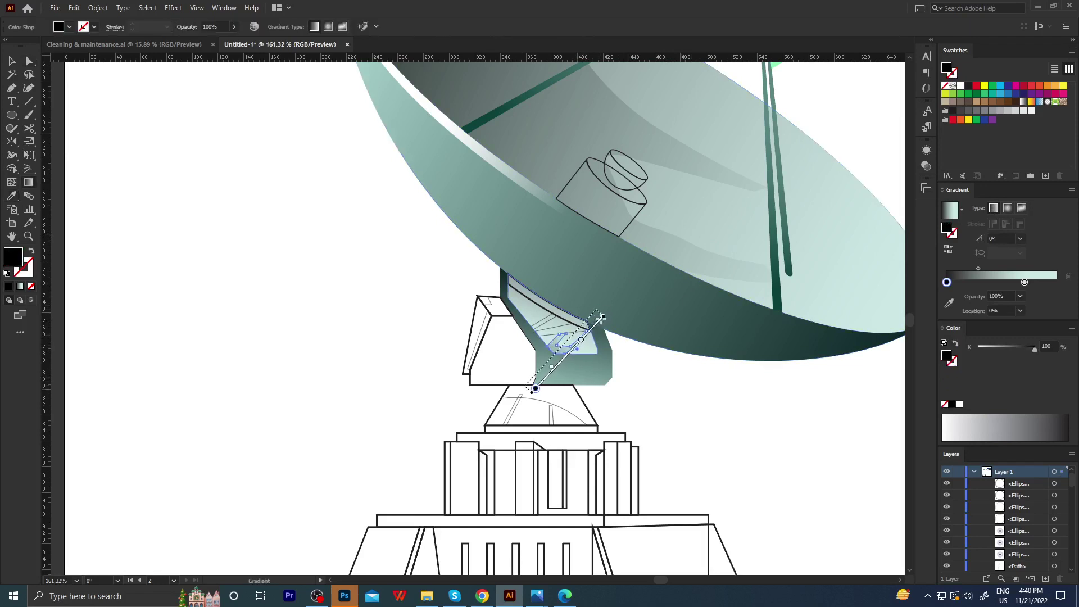
pyautogui.press('i')
pyautogui.keyDown('shift'); pyautogui.click(540, 380); pyautogui.keyUp('shift')
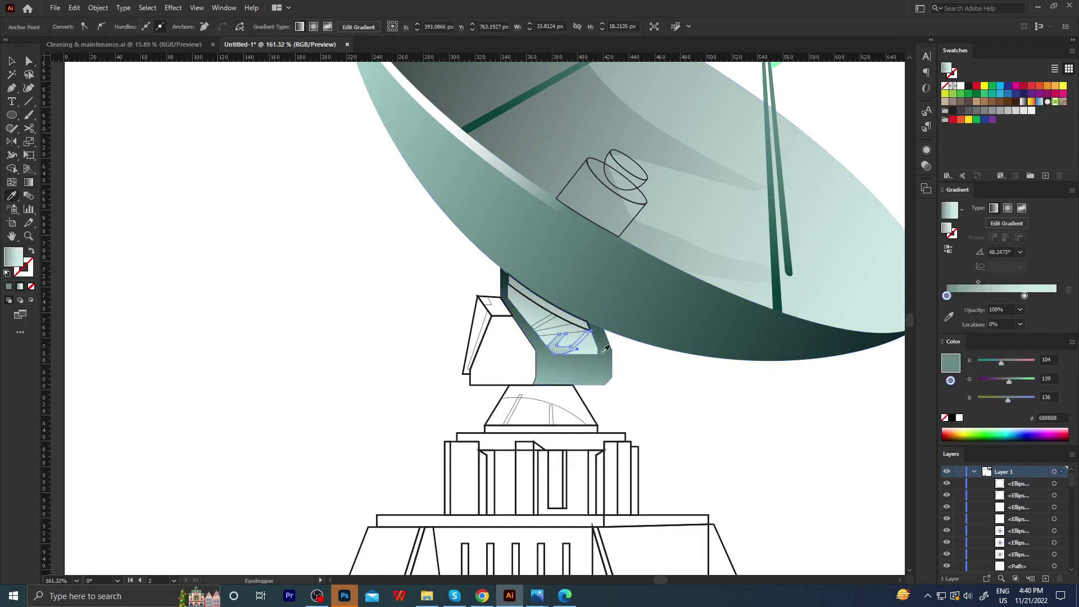
# Slide the stripe's first gradient stop to 35.75% and darken it to 658885.
pyautogui.press('z')
pyautogui.moveTo(560, 347); pyautogui.dragTo(651, 354)
pyautogui.press('g')
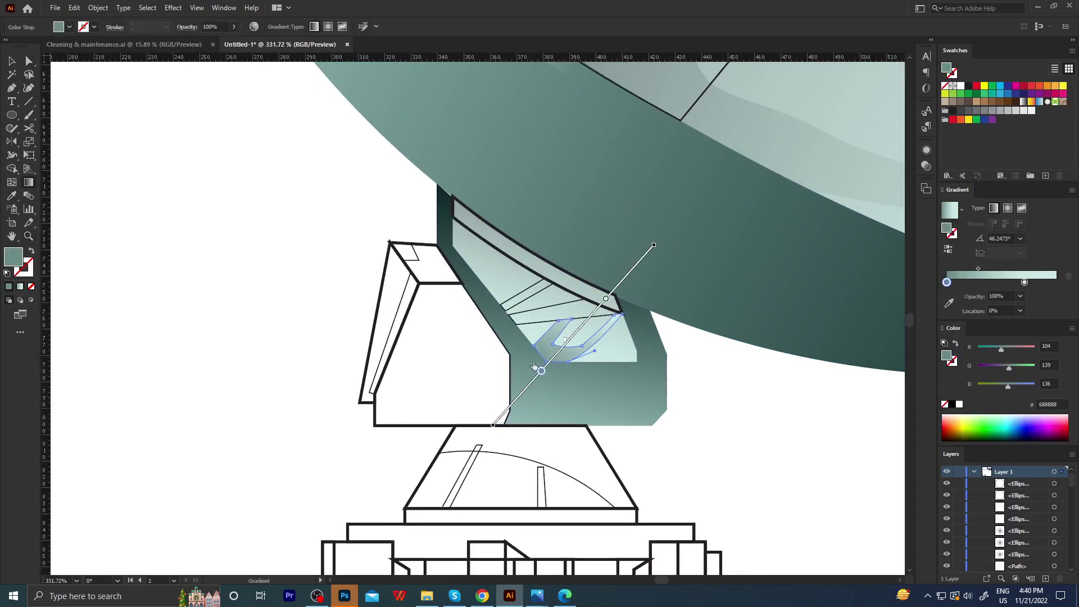
pyautogui.moveTo(548, 363); pyautogui.dragTo(551, 359)
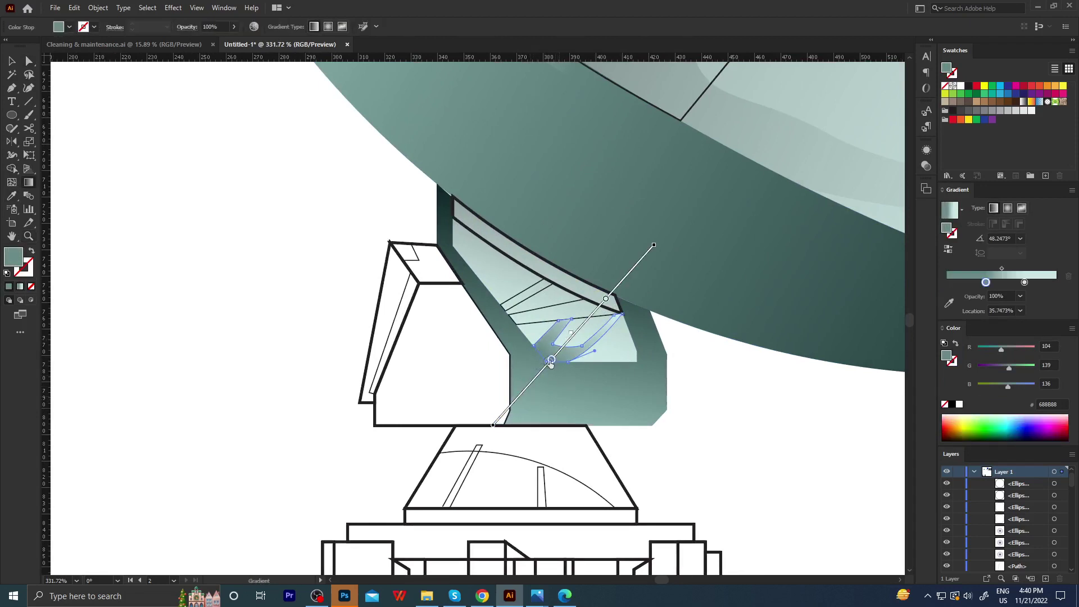
pyautogui.click(550, 360)
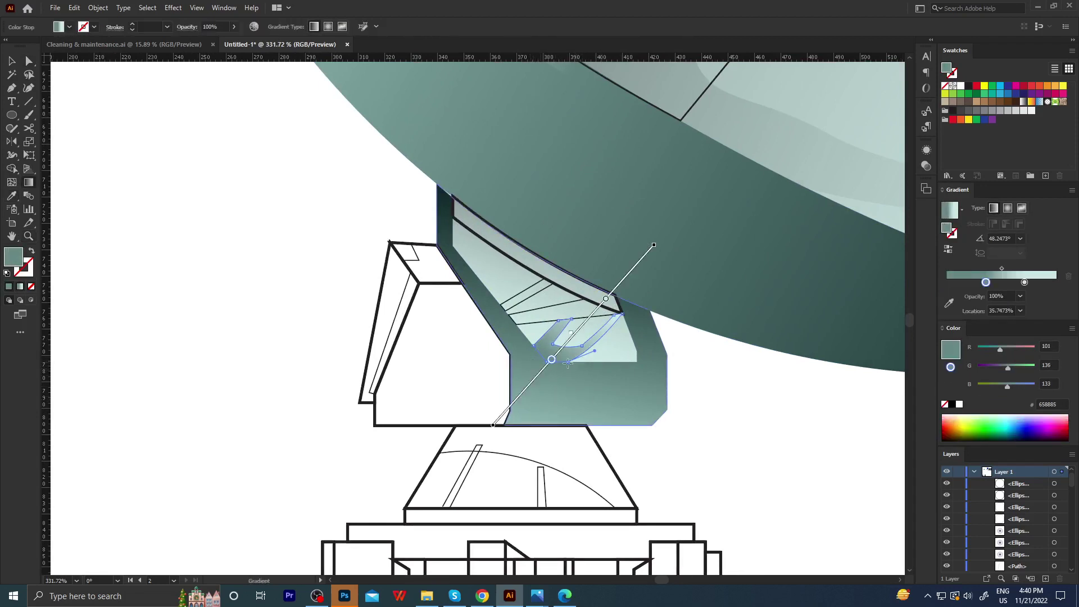
pyautogui.press('a')
pyautogui.click(678, 344)
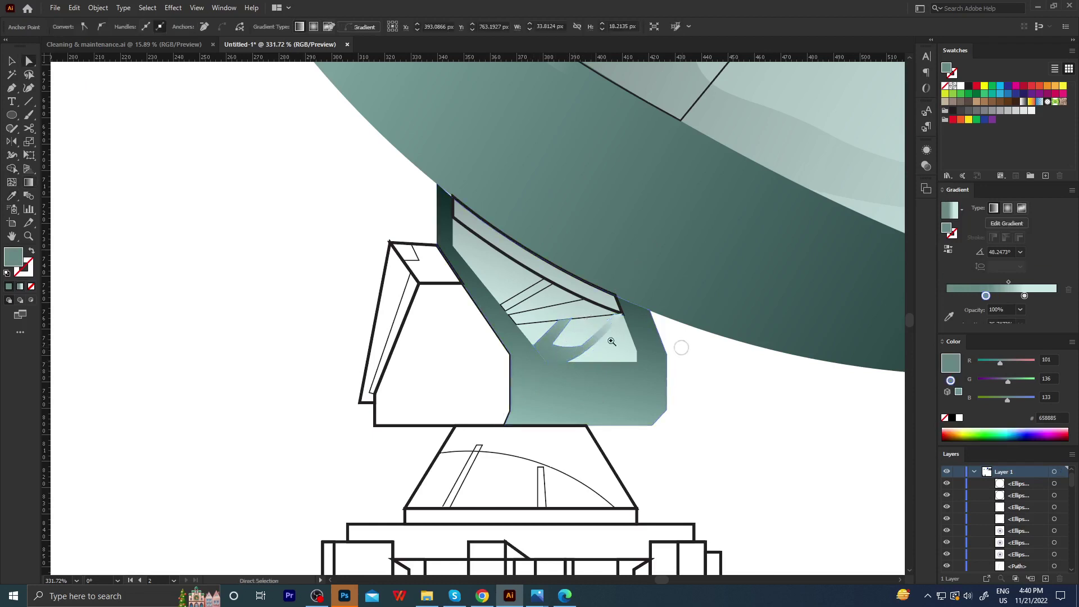
# Copy the teal gradient onto the unfilled stripe and the upper small stripe.
pyautogui.keyDown('alt'); pyautogui.scroll(-3, 416, 371); pyautogui.keyUp('alt')
pyautogui.keyDown('alt'); pyautogui.scroll(4, 568, 337); pyautogui.keyUp('alt')
pyautogui.click(533, 321)
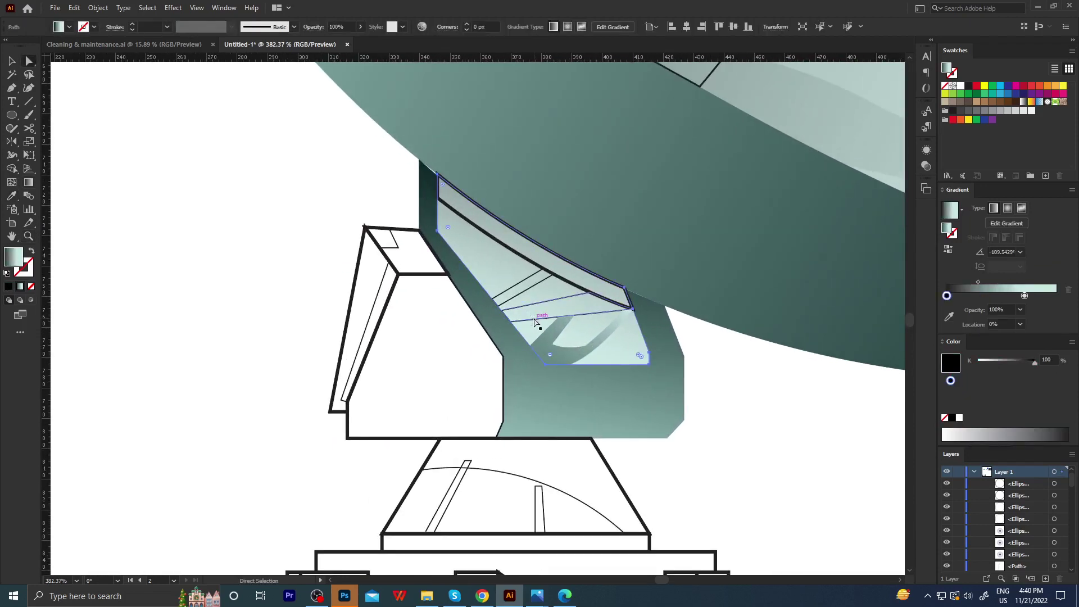
pyautogui.press('i')
pyautogui.click(555, 350)
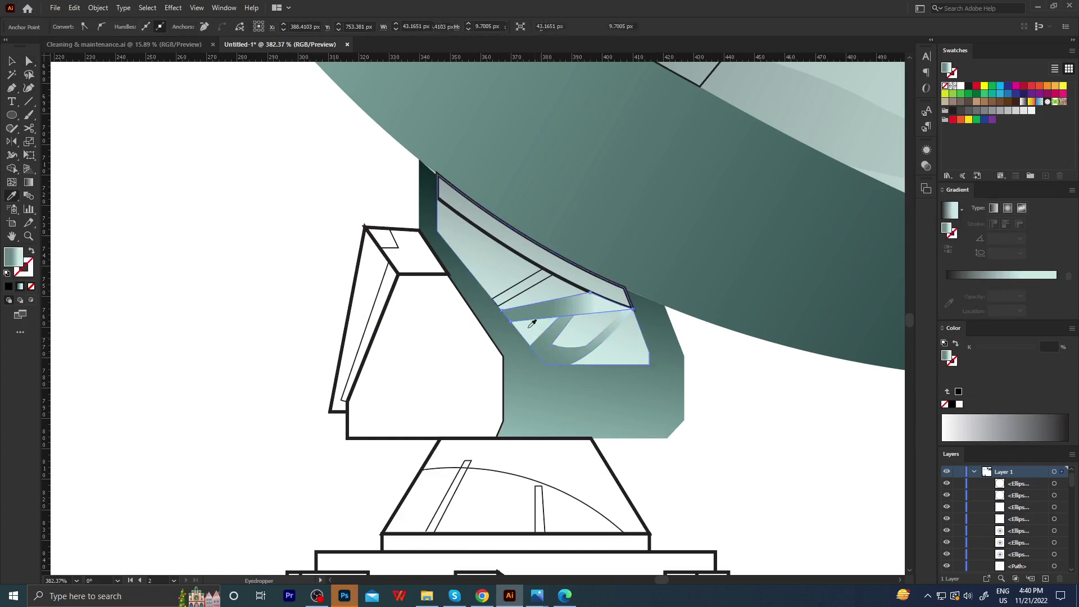
pyautogui.press('a')
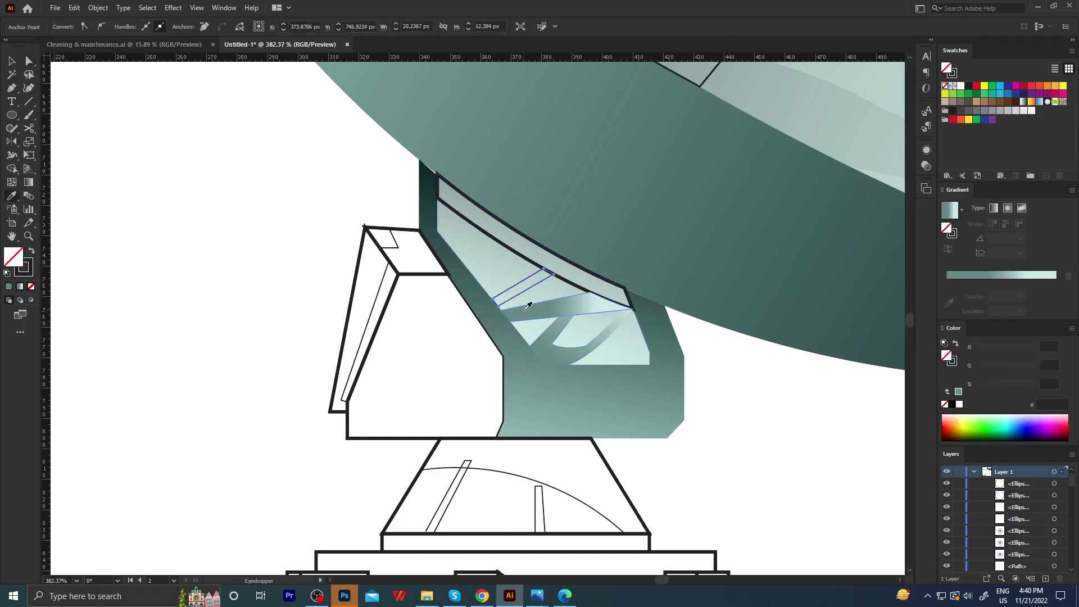
pyautogui.press('.')
pyautogui.click(590, 332)
pyautogui.click(528, 295)
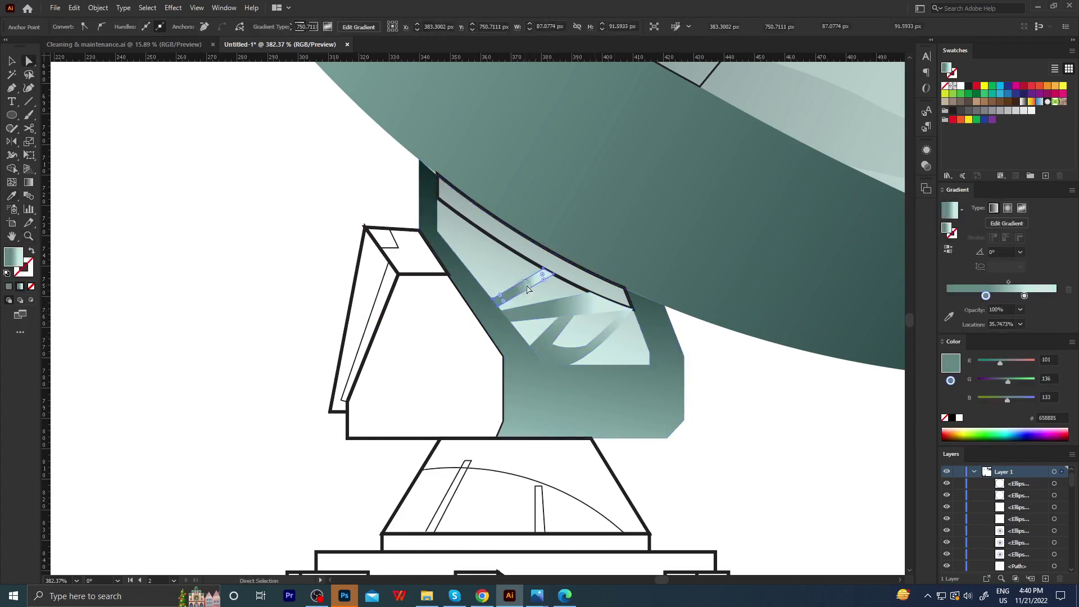
pyautogui.press('i')
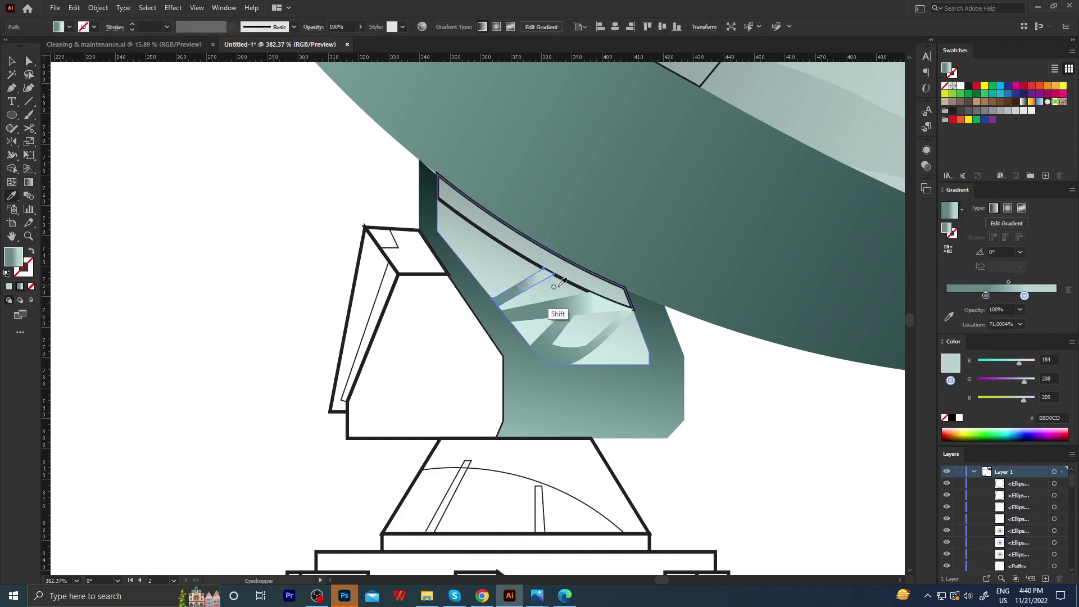
pyautogui.press('g')
pyautogui.click(595, 307)
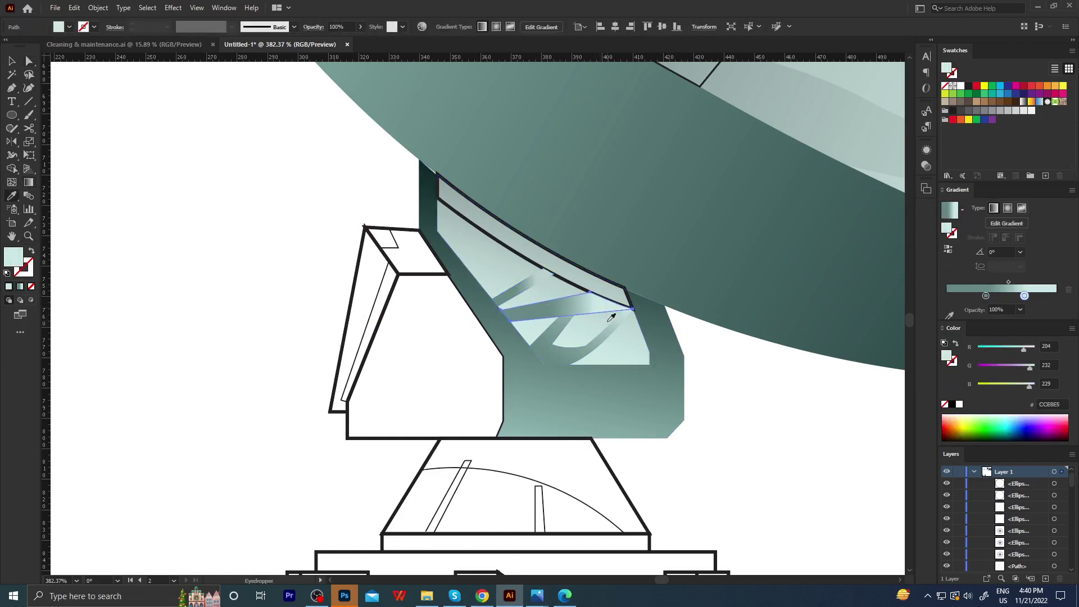
# Angle the upper stripe gradient to about 36.8°, with the lower stop at 25.32%.
pyautogui.hotkey('ctrl', 'shift', 'a')
pyautogui.press('z')
pyautogui.moveTo(547, 285); pyautogui.dragTo(571, 283)
pyautogui.press('a')
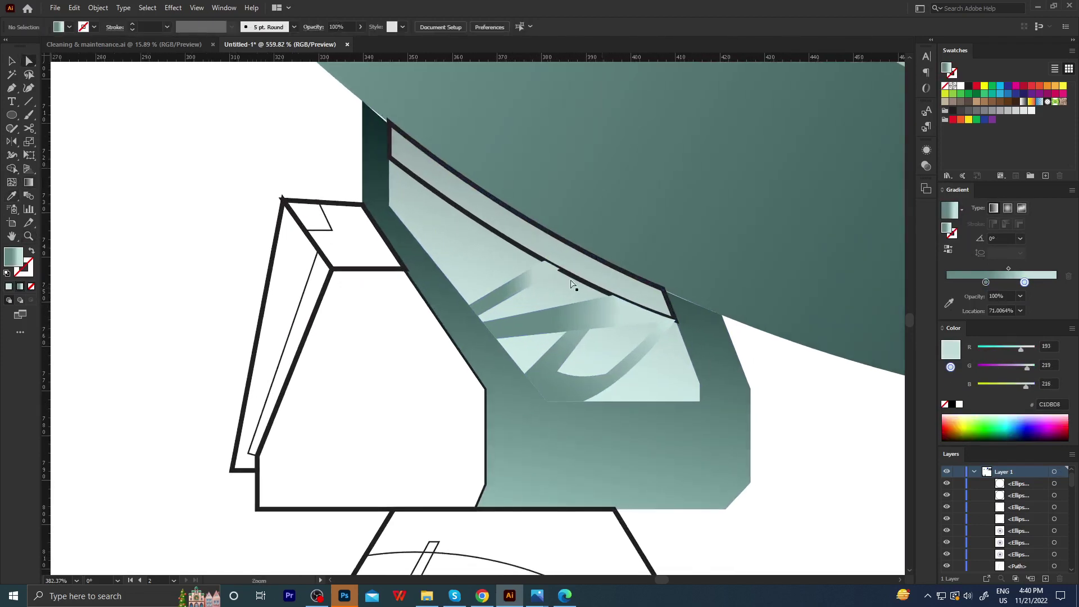
pyautogui.press('g')
pyautogui.moveTo(448, 332); pyautogui.dragTo(581, 232)
pyautogui.moveTo(450, 336); pyautogui.dragTo(585, 233)
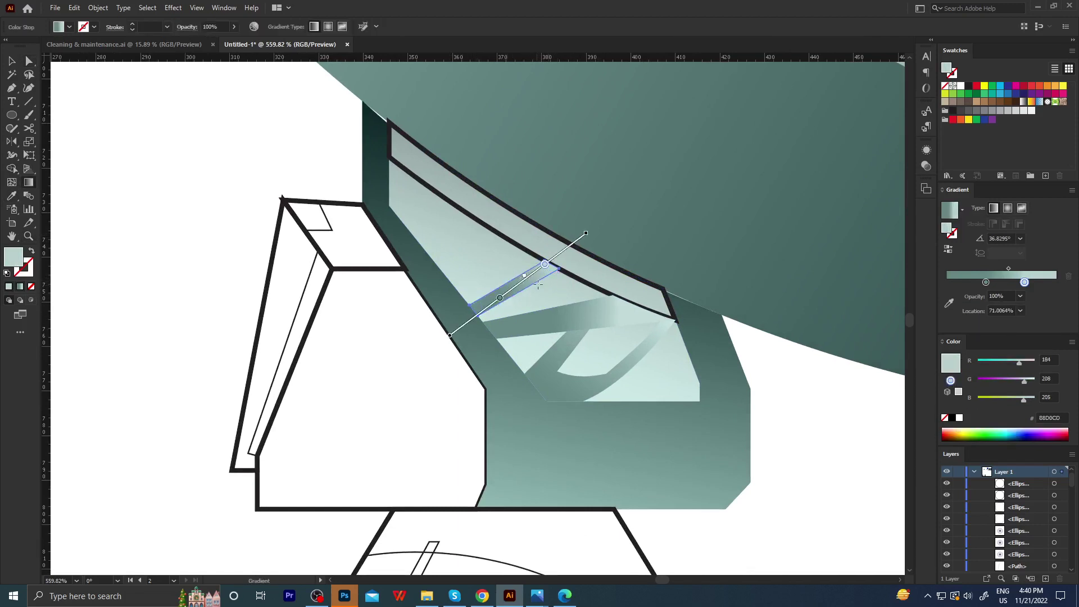
pyautogui.moveTo(545, 265); pyautogui.dragTo(573, 243)
pyautogui.moveTo(499, 297); pyautogui.dragTo(486, 308)
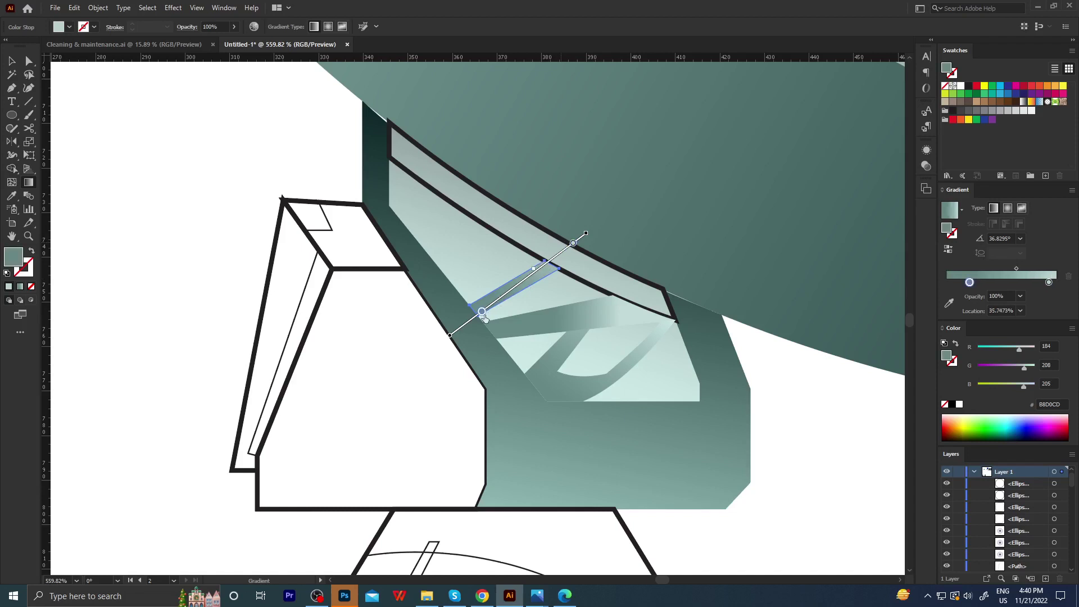
# Lay a horizontal gradient across the light lower stripe, stretched to its far end.
pyautogui.press('a')
pyautogui.click(510, 332)
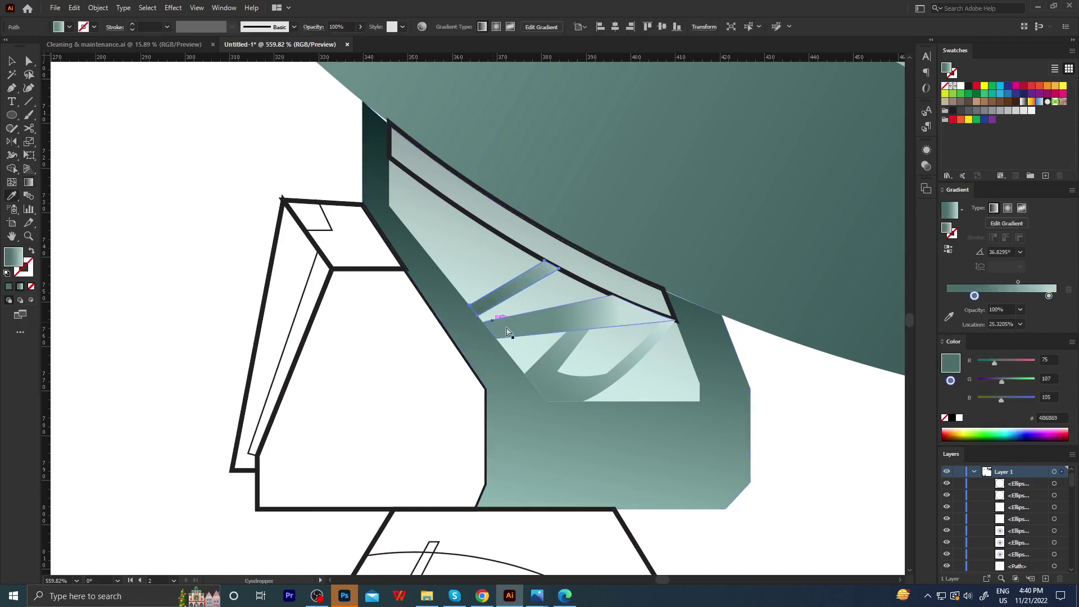
pyautogui.press('g')
pyautogui.moveTo(548, 316); pyautogui.dragTo(488, 317)
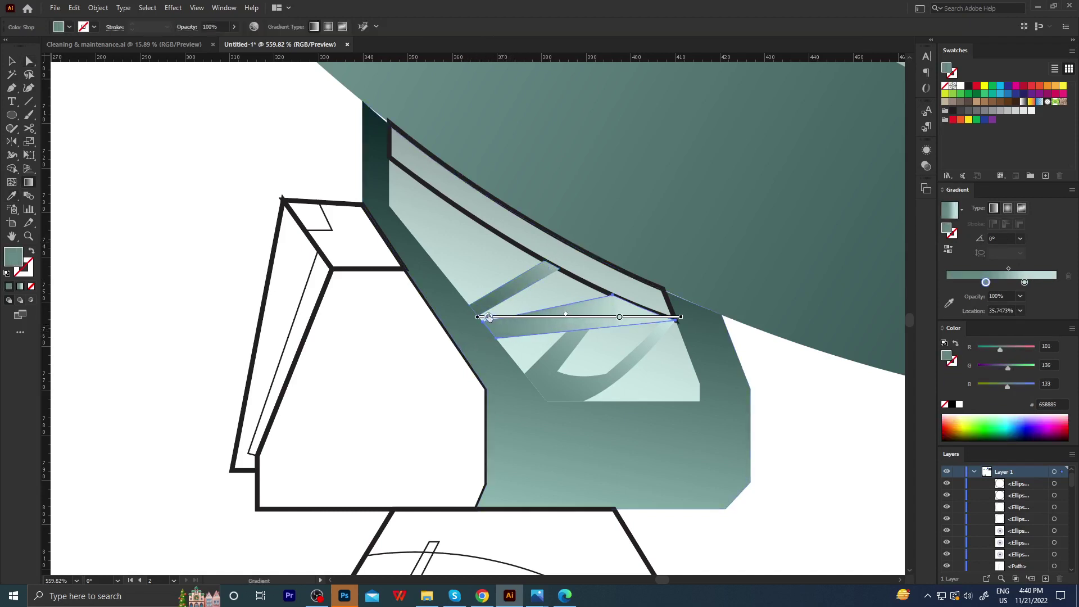
pyautogui.click(489, 316)
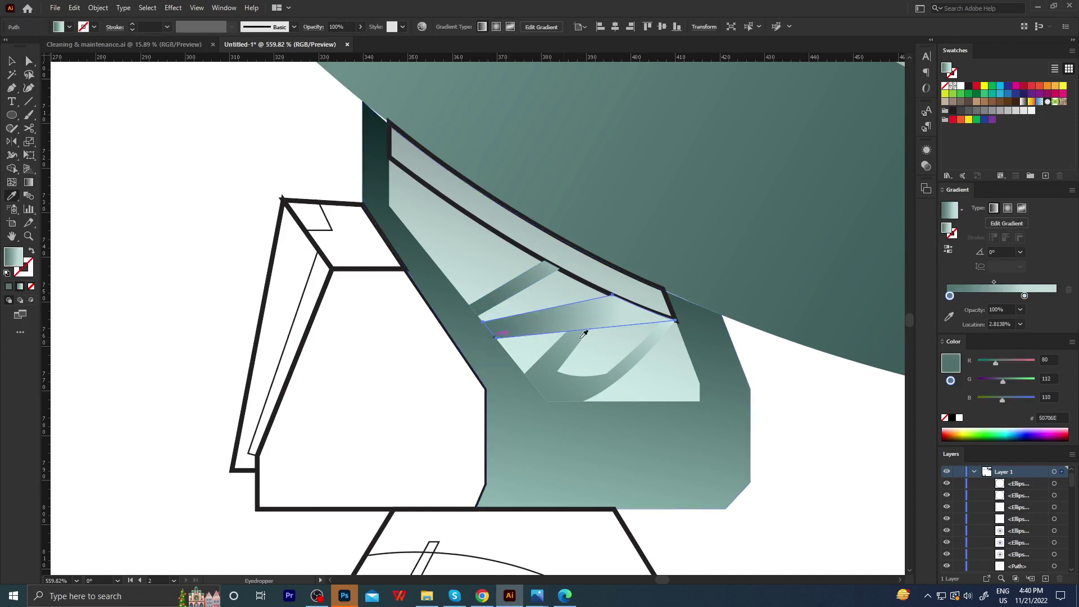
pyautogui.moveTo(619, 316); pyautogui.dragTo(679, 318)
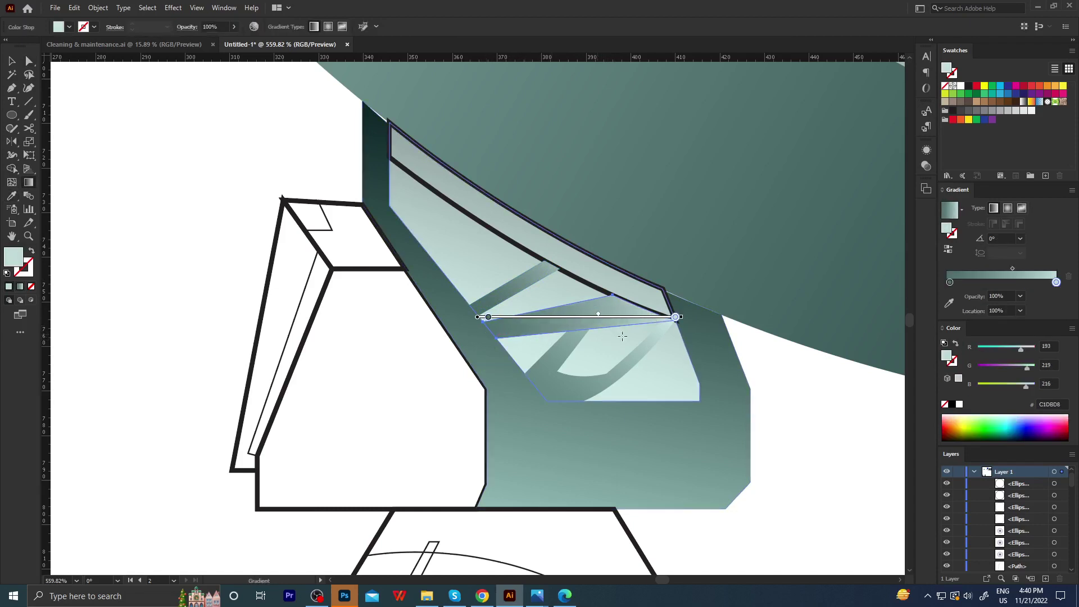
# Move the lower curved band's light colour further along its gradient, then deselect.
pyautogui.press('a')
pyautogui.scroll(-3, 751, 355)
pyautogui.scroll(4, 609, 369)
pyautogui.click(635, 374)
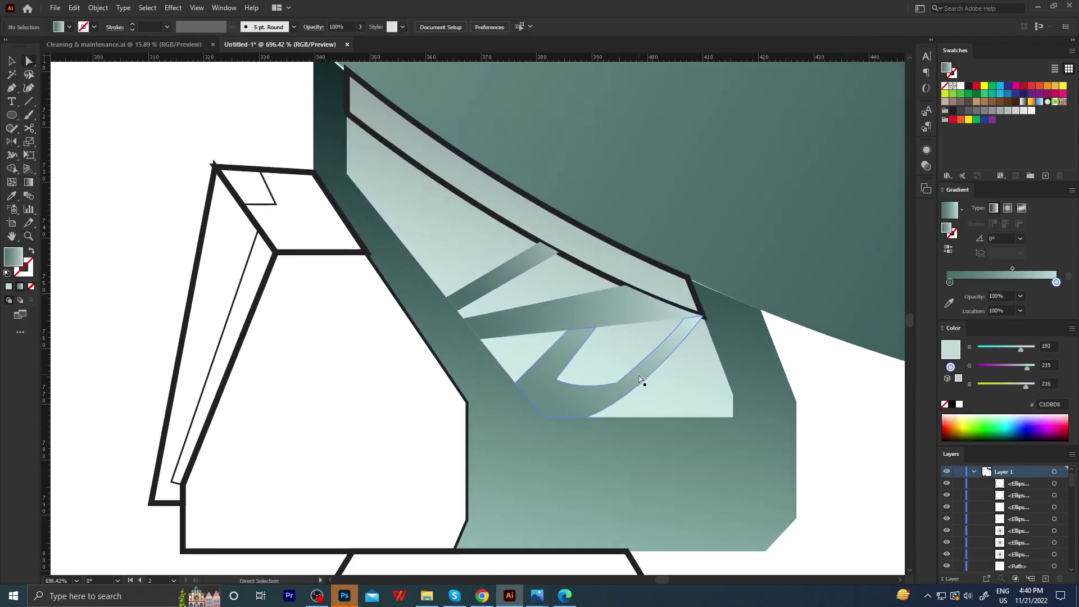
pyautogui.press('g')
pyautogui.moveTo(668, 284); pyautogui.dragTo(707, 240)
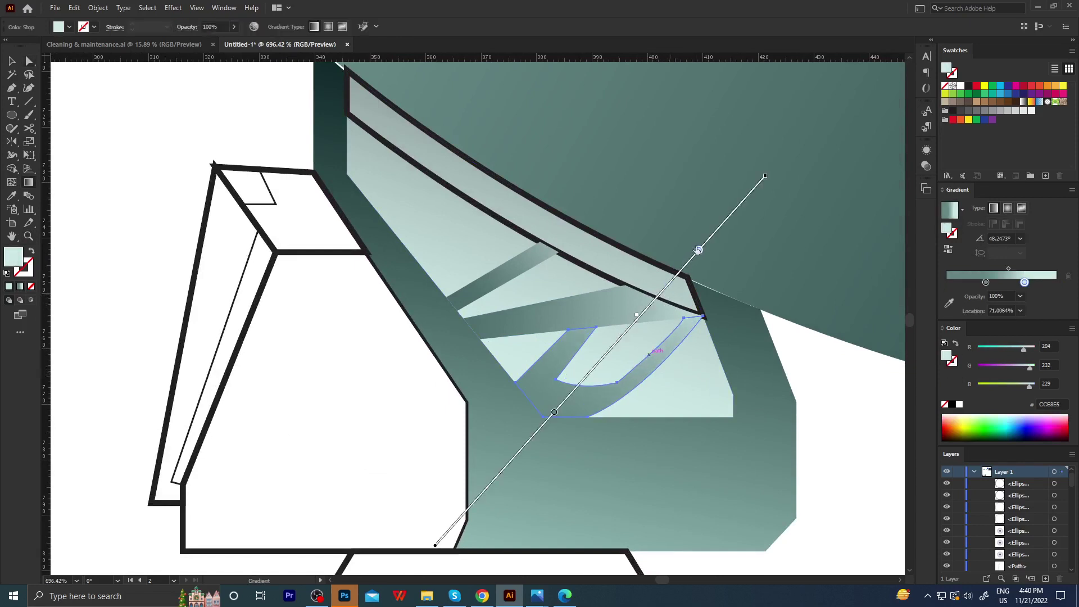
pyautogui.click(555, 413)
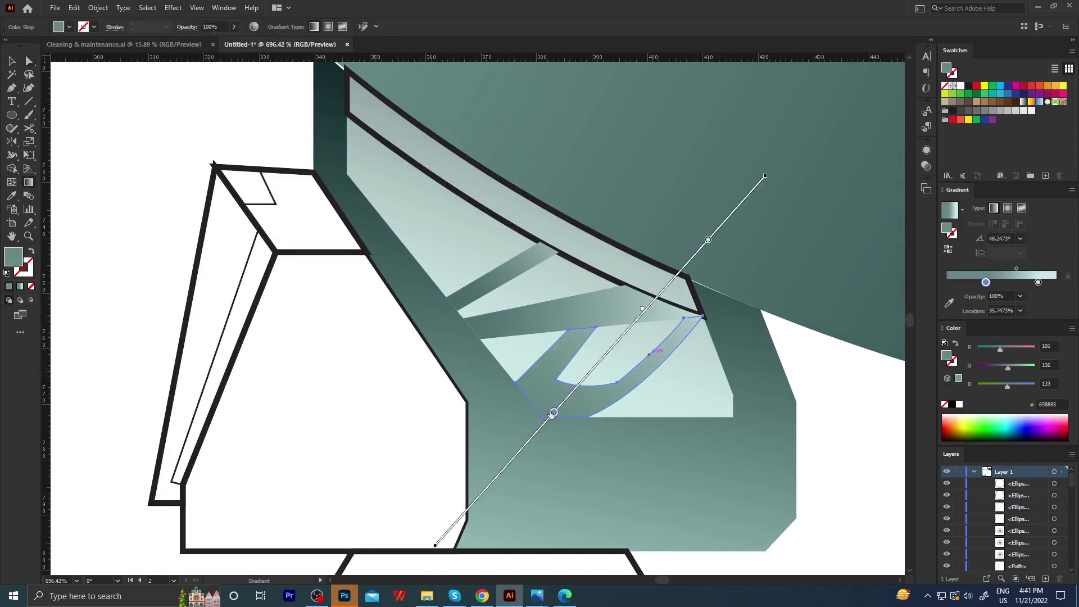
pyautogui.press('a')
pyautogui.hotkey('ctrl', 'shift', 'a')
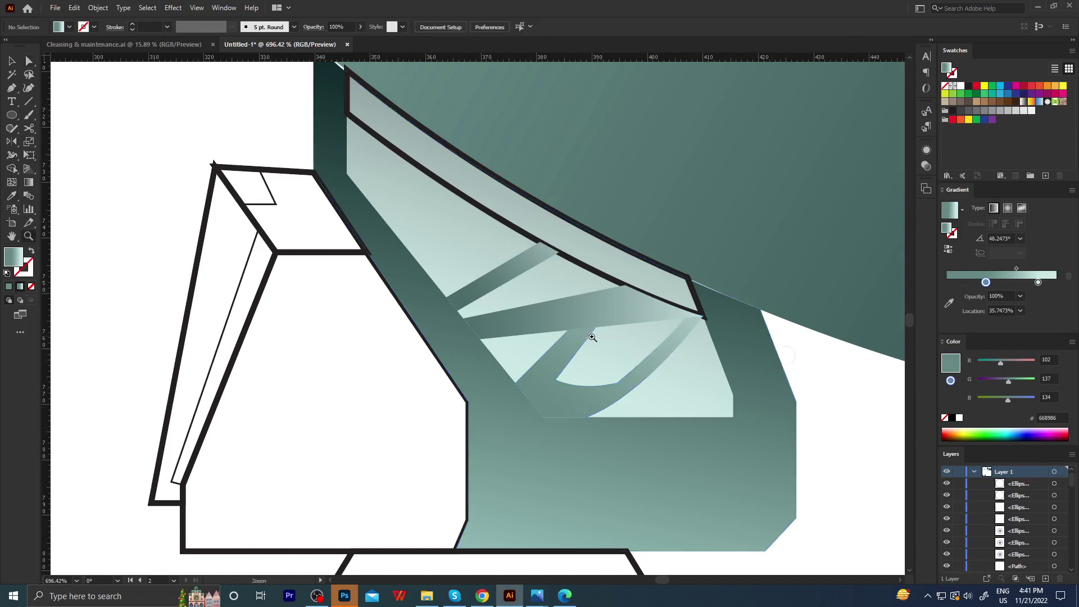
pyautogui.scroll(-5, 386, 386)
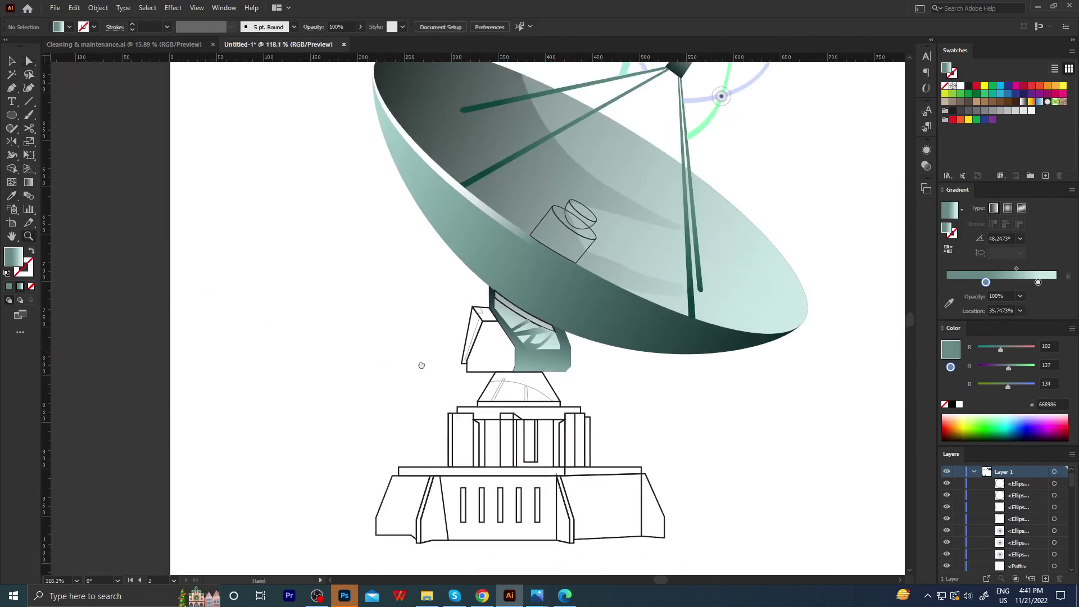
pyautogui.moveTo(421, 365); pyautogui.dragTo(368, 393)
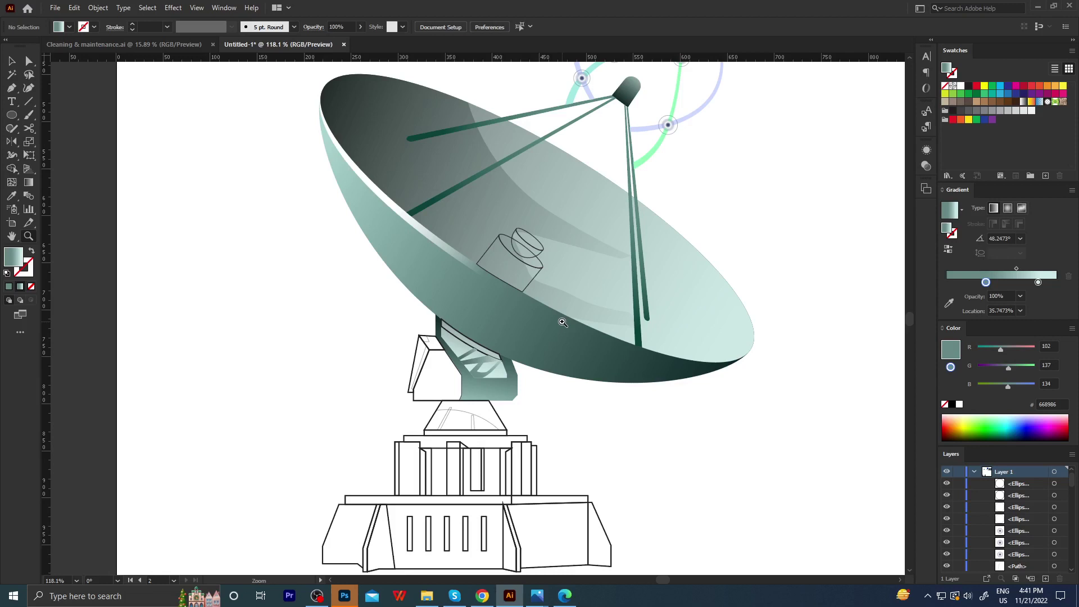
pyautogui.moveTo(581, 339); pyautogui.dragTo(433, 361)
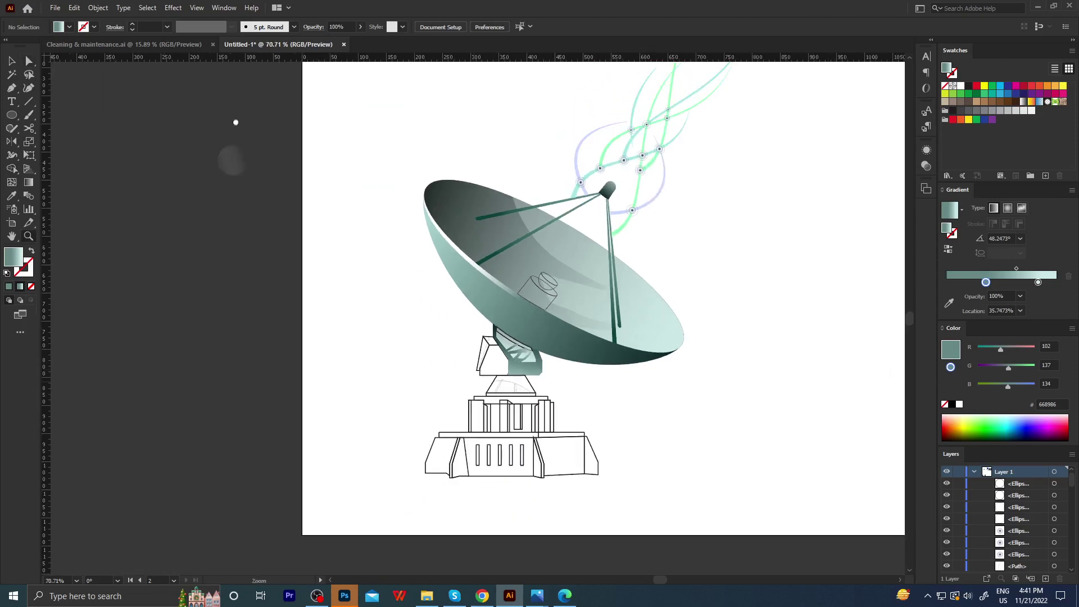
pyautogui.moveTo(505, 342); pyautogui.dragTo(618, 337)
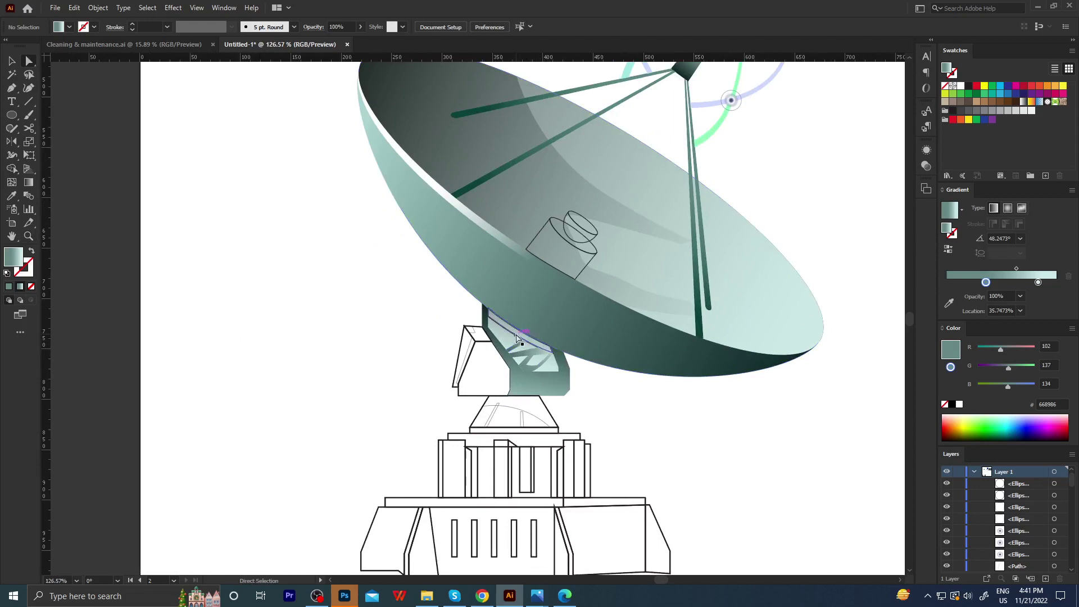
# Copy the dish's teal gradient onto the neck strip and set its new direction.
pyautogui.click(562, 337)
pyautogui.press('i')
pyautogui.click(661, 273)
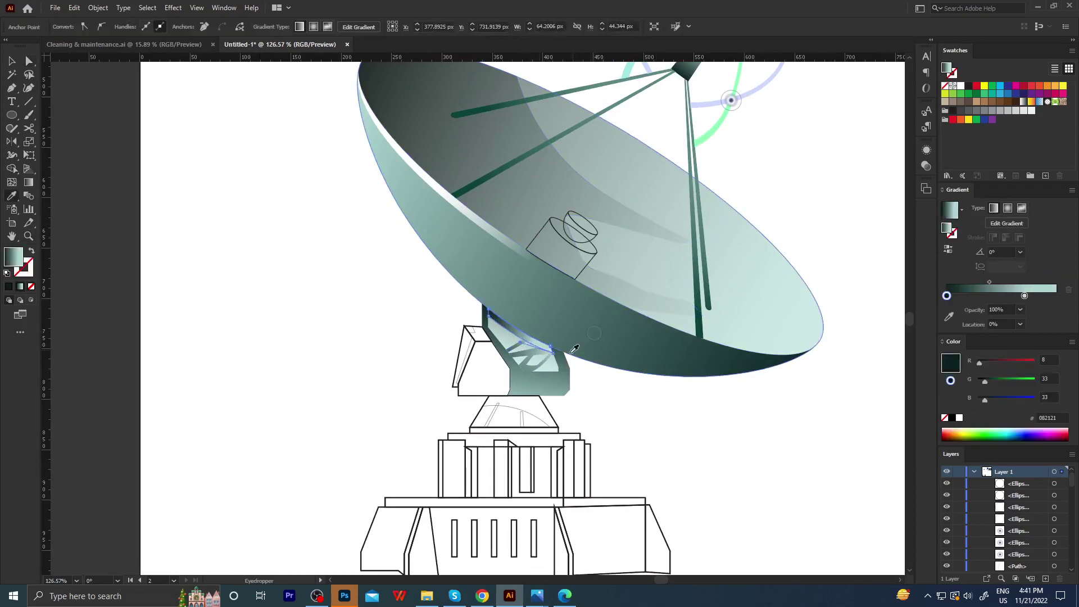
pyautogui.press('a')
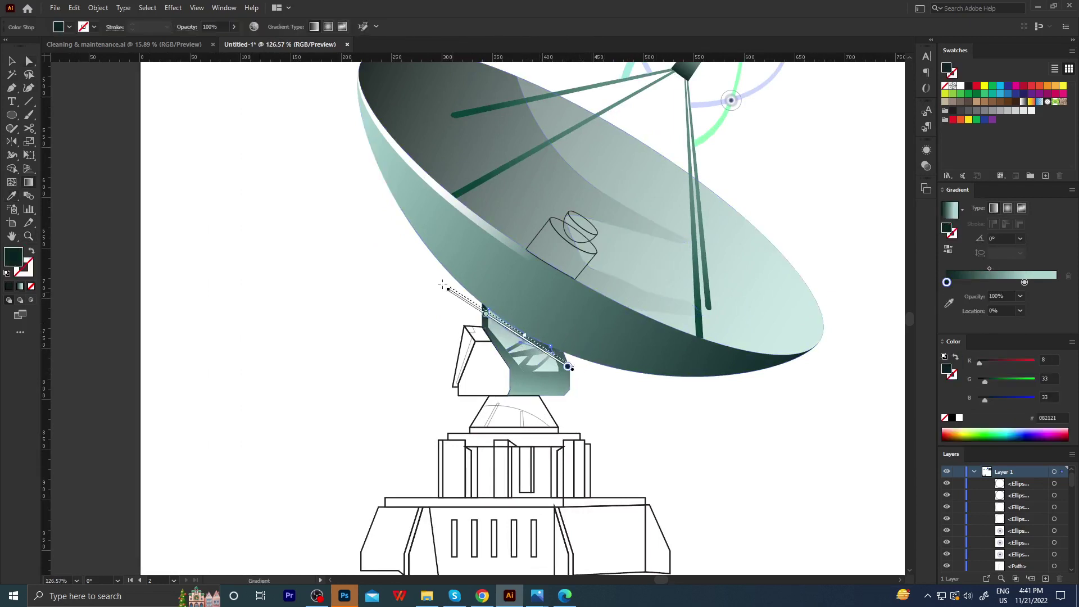
pyautogui.click(391, 281)
# Move the strip's top corner points so its upper edge bends to match the dish.
pyautogui.moveTo(421, 294); pyautogui.dragTo(562, 337)
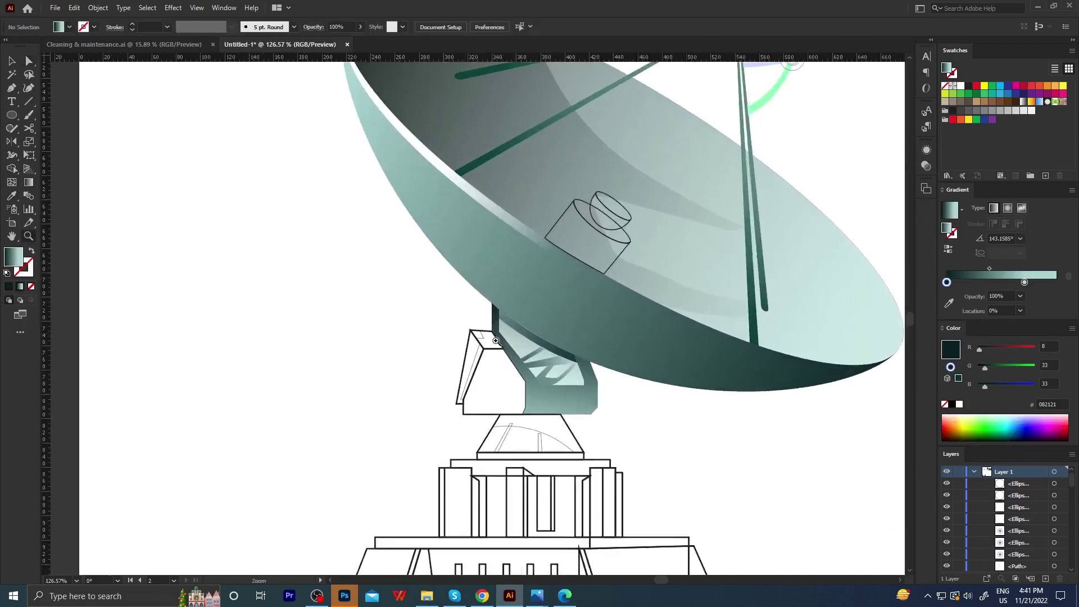
pyautogui.click(569, 350)
pyautogui.scroll(4, 660, 385)
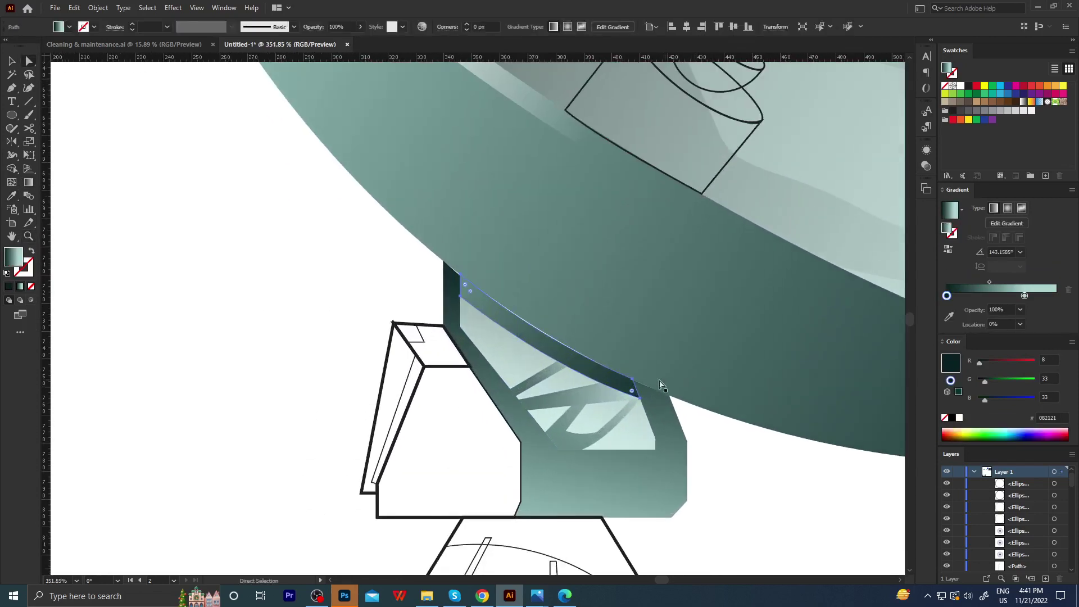
pyautogui.click(631, 384)
pyautogui.scroll(3, 555, 312)
pyautogui.click(407, 261)
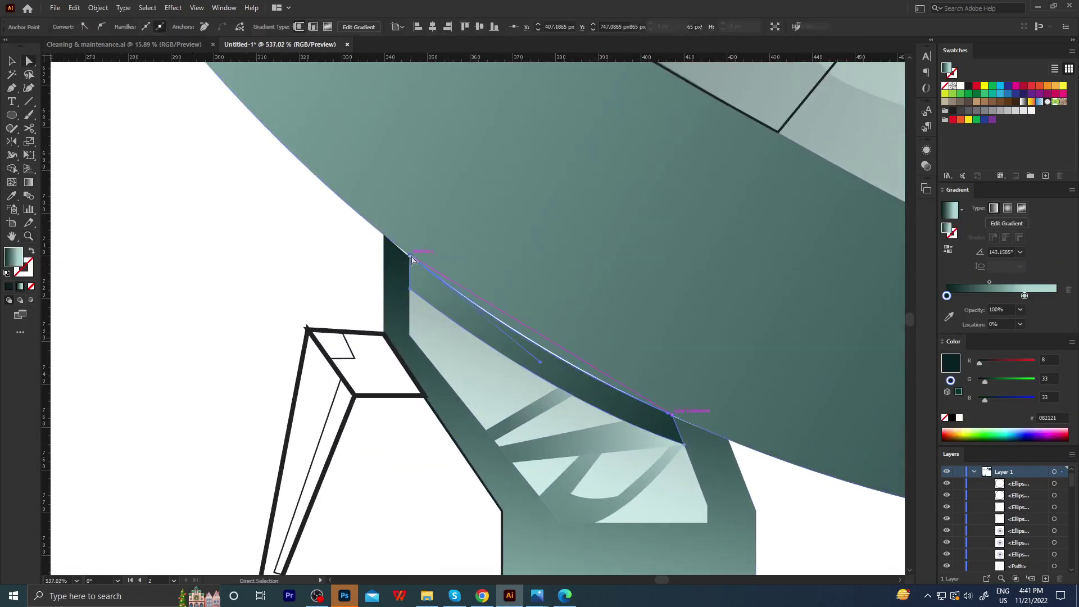
pyautogui.moveTo(541, 362); pyautogui.dragTo(532, 353)
pyautogui.scroll(3, 423, 274)
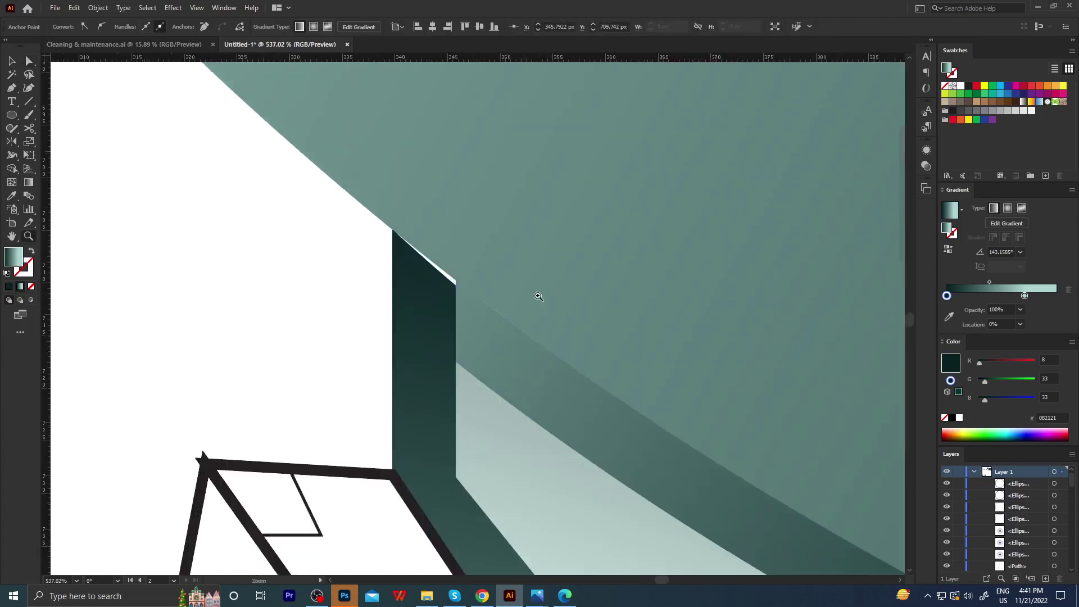
pyautogui.click(396, 230)
pyautogui.scroll(-2, 453, 269)
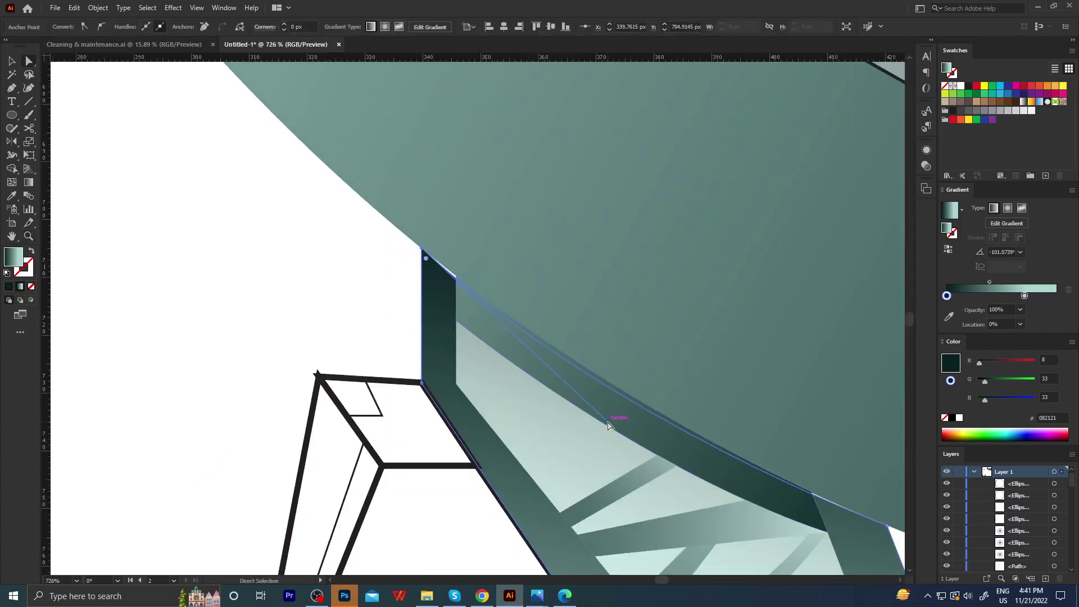
pyautogui.moveTo(608, 425); pyautogui.dragTo(634, 423)
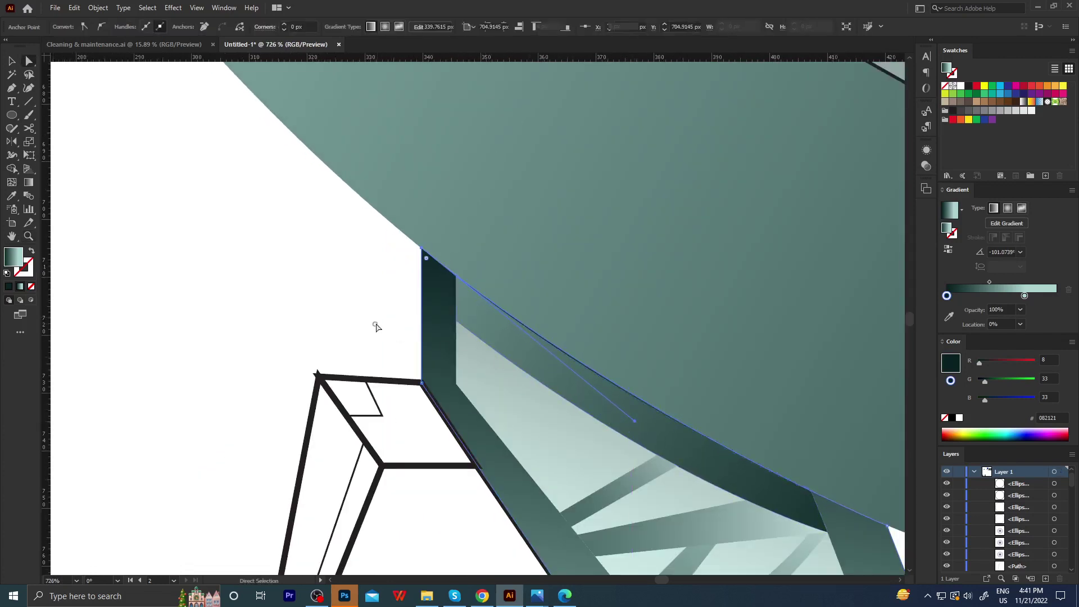
pyautogui.scroll(1, 376, 327)
# Pull curve handles and refine anchors so the strip's edge hugs the dish's curve.
pyautogui.click(449, 315)
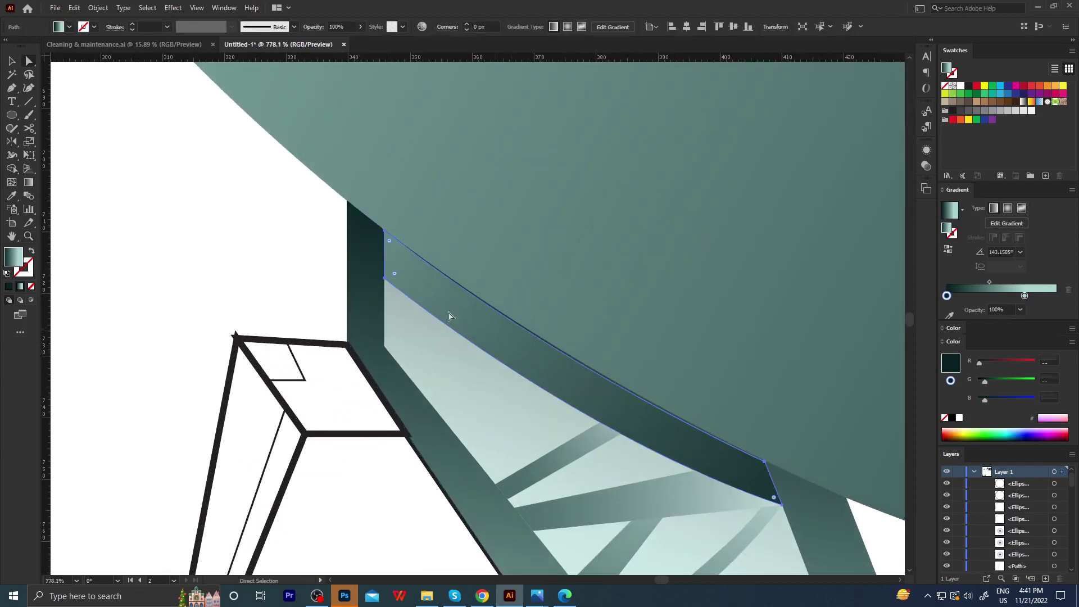
pyautogui.click(363, 260)
pyautogui.moveTo(349, 206)
pyautogui.mouseDown()
pyautogui.moveTo(548, 370)
pyautogui.moveTo(536, 368)
pyautogui.mouseUp()
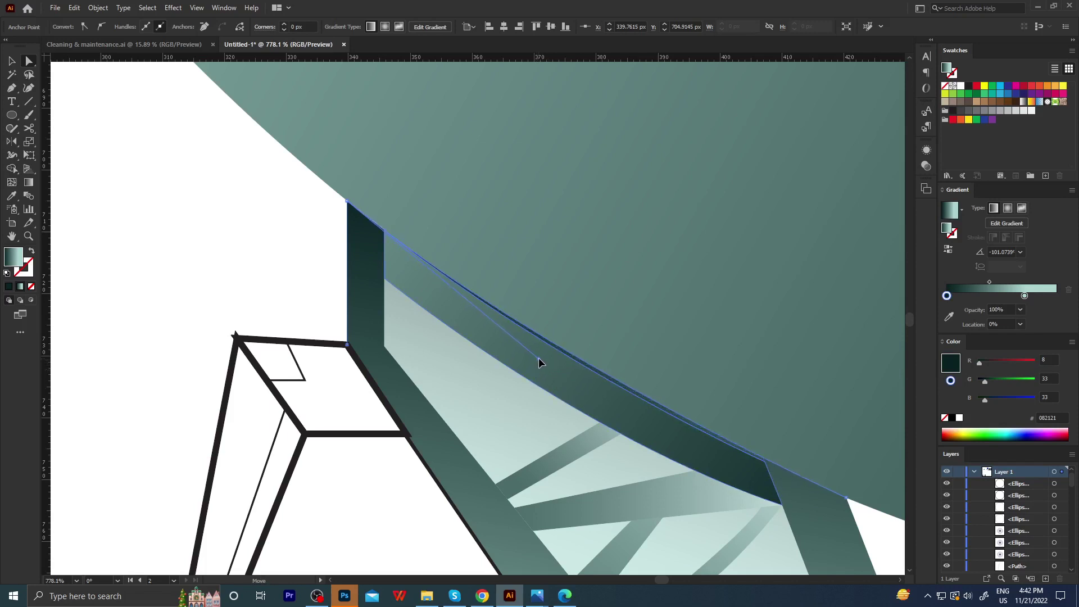
pyautogui.click(515, 361)
pyautogui.moveTo(384, 235)
pyautogui.mouseDown()
pyautogui.moveTo(561, 373)
pyautogui.moveTo(548, 344)
pyautogui.mouseUp()
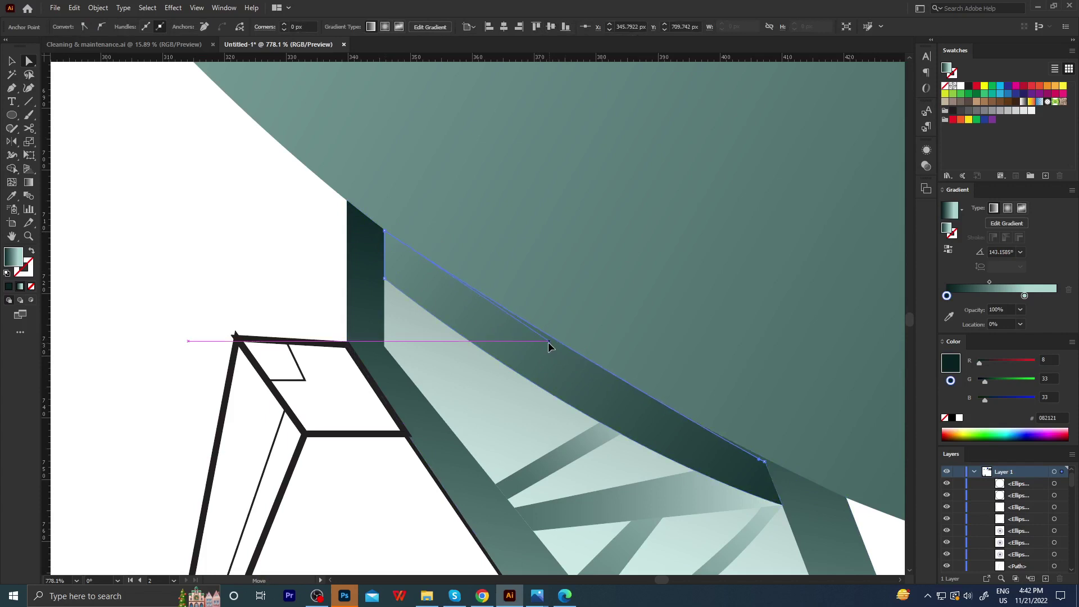
pyautogui.scroll(-2, 619, 391)
pyautogui.scroll(2, 662, 422)
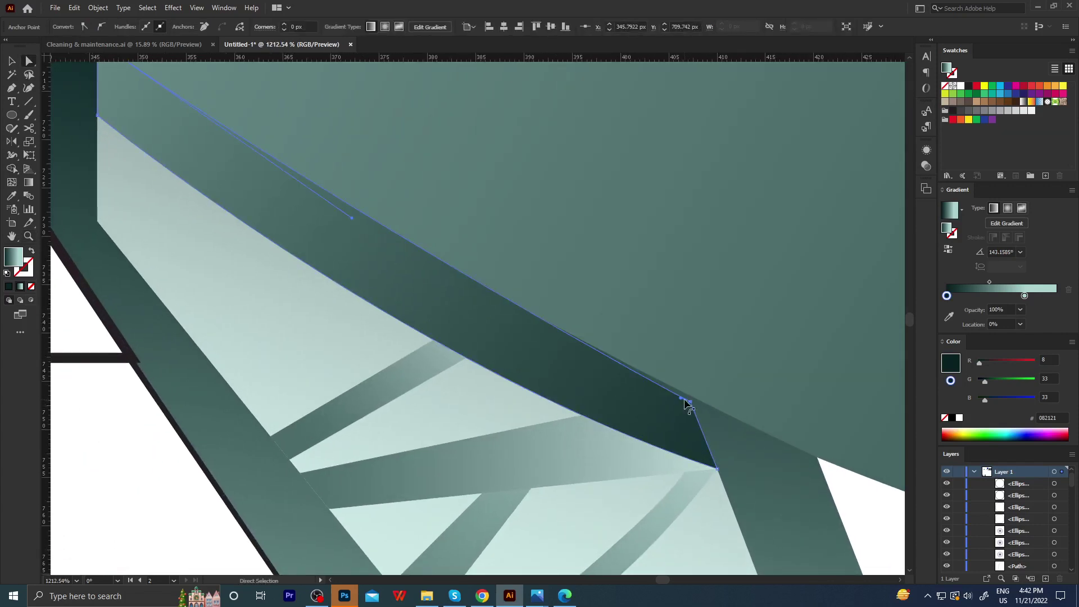
pyautogui.moveTo(686, 403); pyautogui.dragTo(687, 394)
pyautogui.scroll(-3, 680, 392)
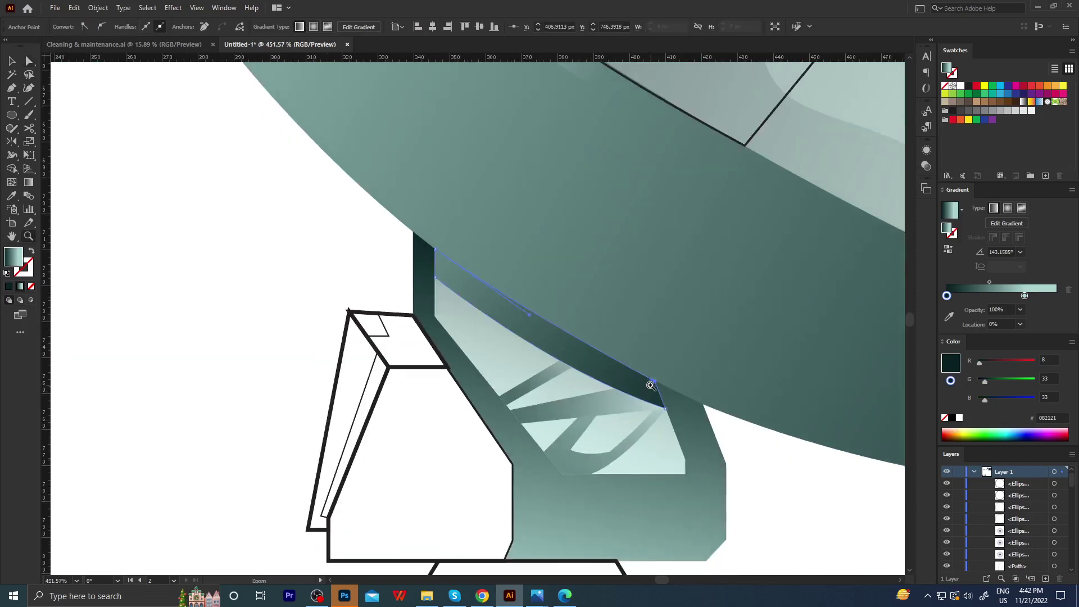
pyautogui.scroll(1, 650, 386)
pyautogui.scroll(1, 655, 384)
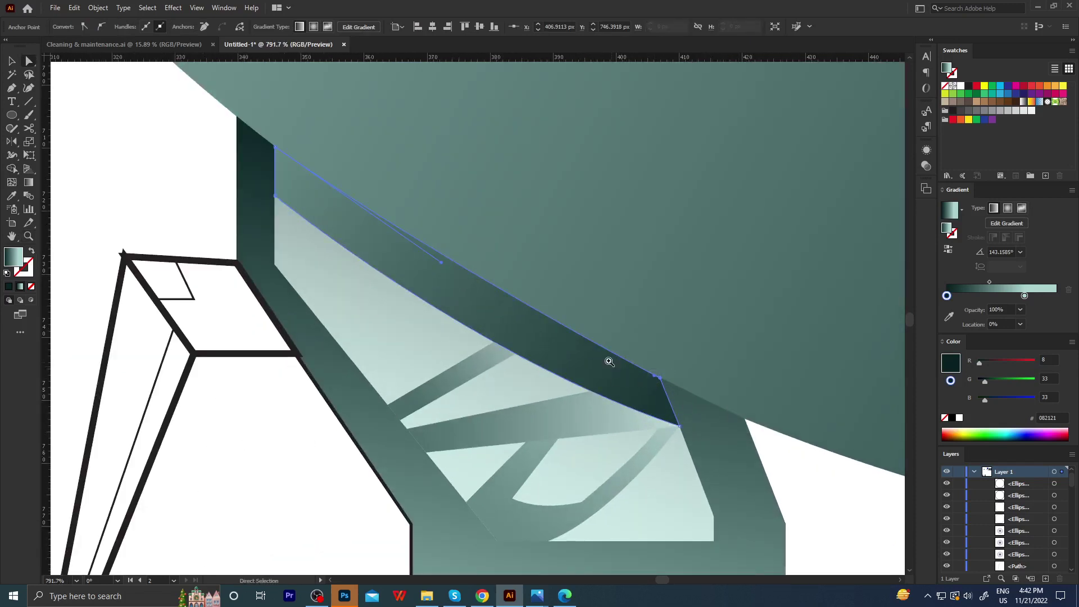
pyautogui.scroll(1, 608, 361)
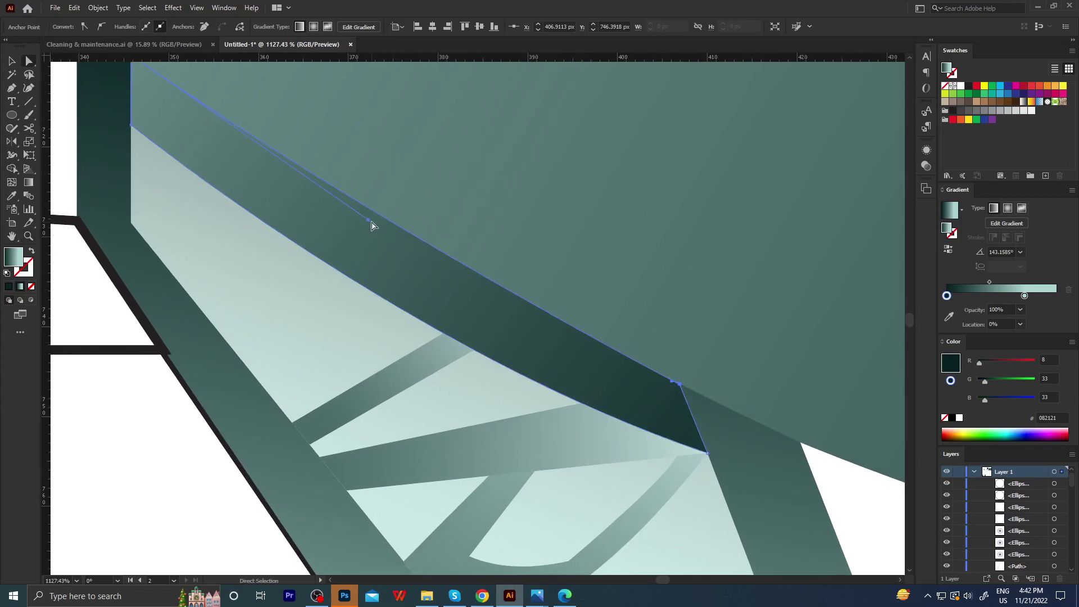
pyautogui.moveTo(368, 219); pyautogui.dragTo(360, 225)
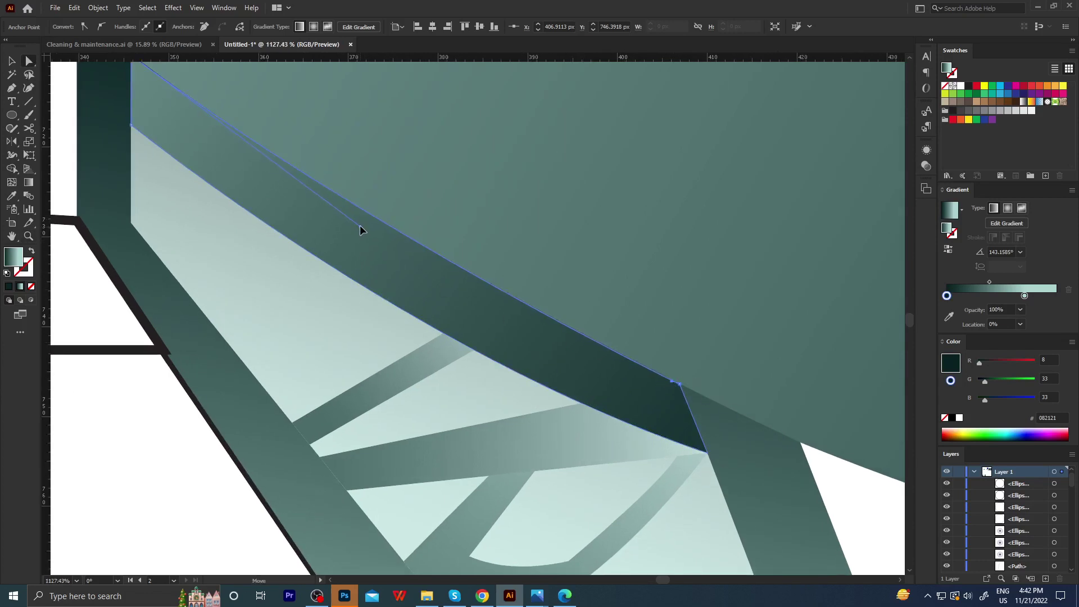
pyautogui.scroll(-6, 398, 257)
pyautogui.keyDown('ctrl'); pyautogui.click(263, 243); pyautogui.keyUp('ctrl')
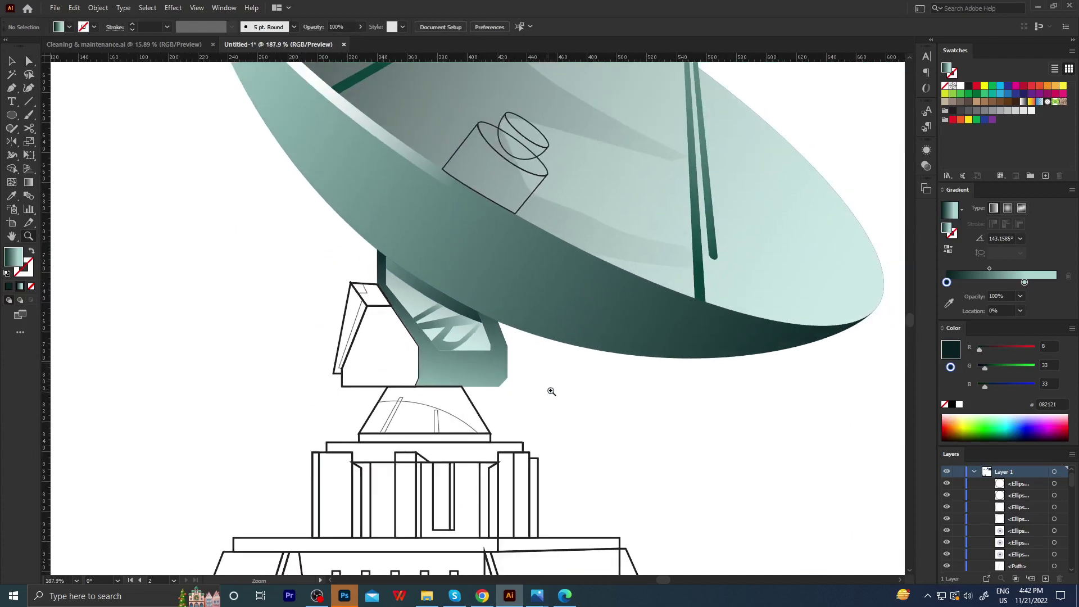
# Draw a new gradient across the neck and shift a stop to darken it.
pyautogui.scroll(-1, 610, 387)
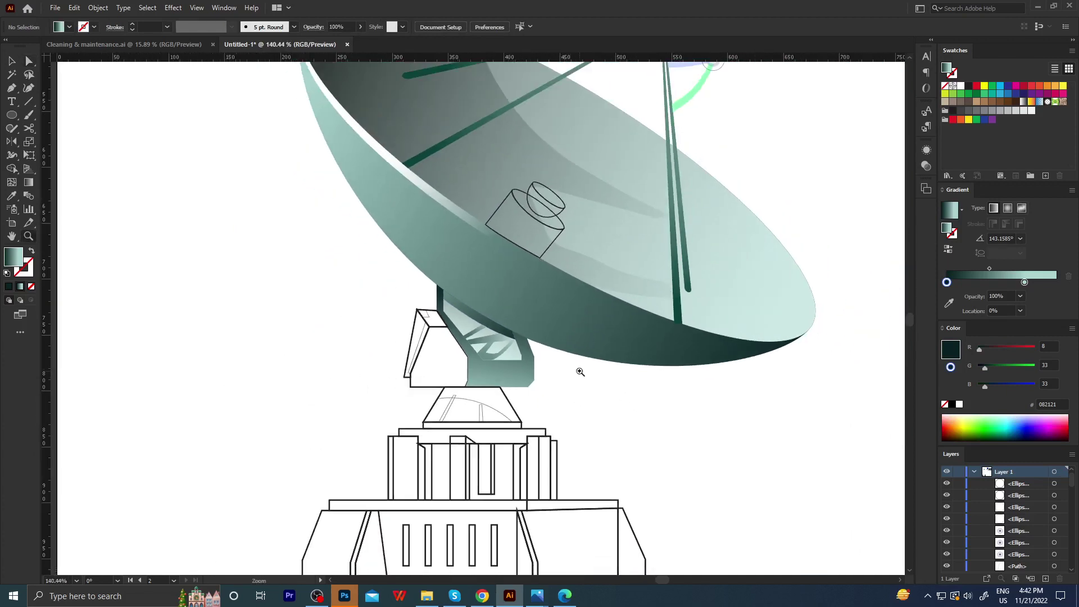
pyautogui.scroll(-1, 580, 388)
pyautogui.scroll(1, 595, 373)
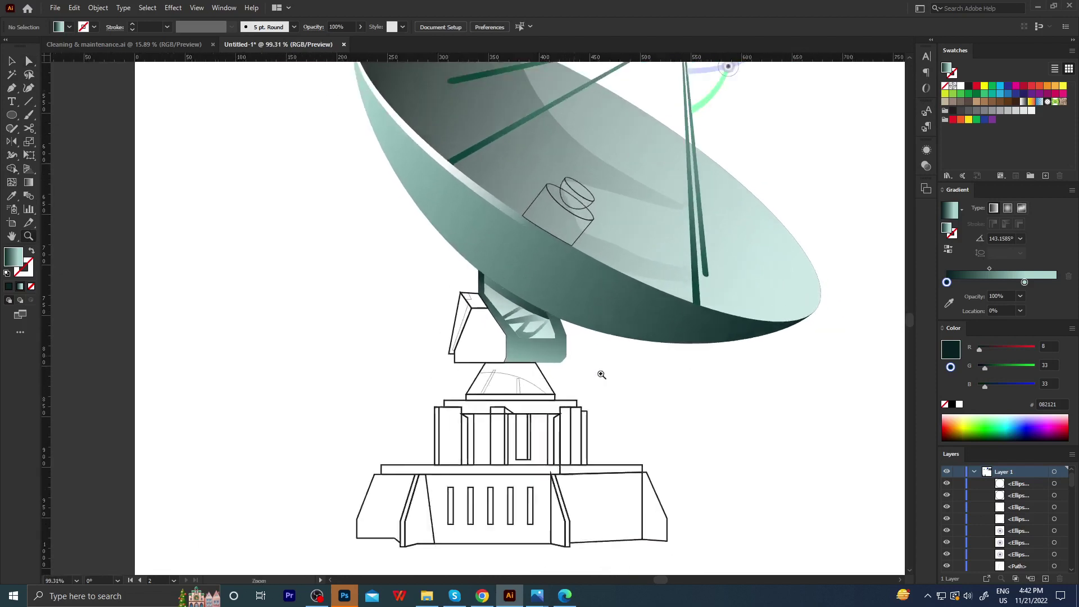
pyautogui.scroll(1, 584, 370)
pyautogui.scroll(1, 545, 366)
pyautogui.keyDown('ctrl'); pyautogui.click(544, 367); pyautogui.keyUp('ctrl')
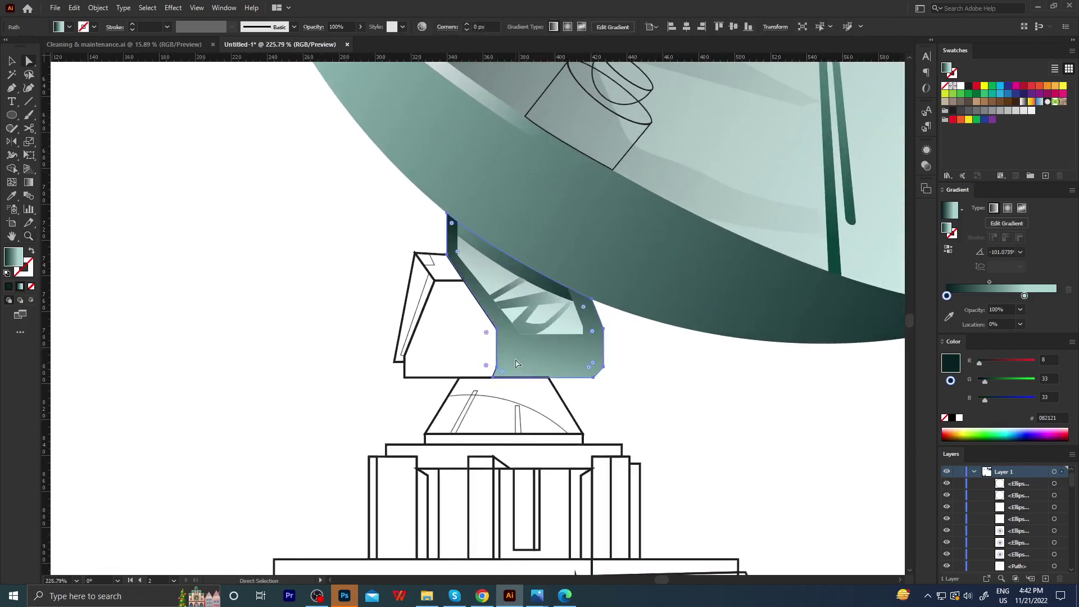
pyautogui.press('g')
pyautogui.moveTo(415, 353); pyautogui.dragTo(660, 363)
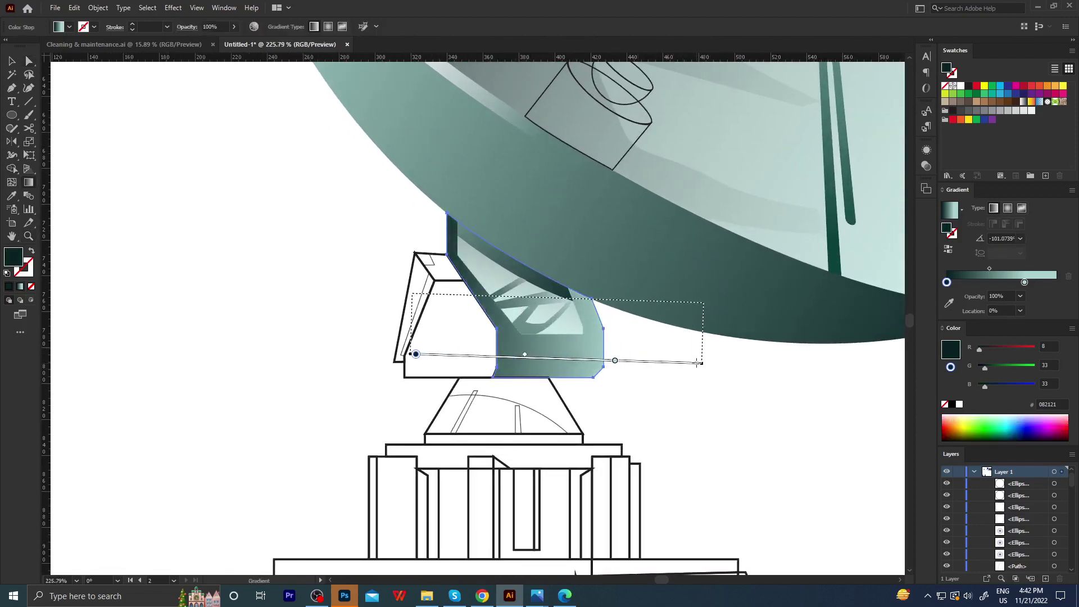
pyautogui.moveTo(415, 293); pyautogui.dragTo(703, 302)
pyautogui.moveTo(654, 365); pyautogui.dragTo(244, 382)
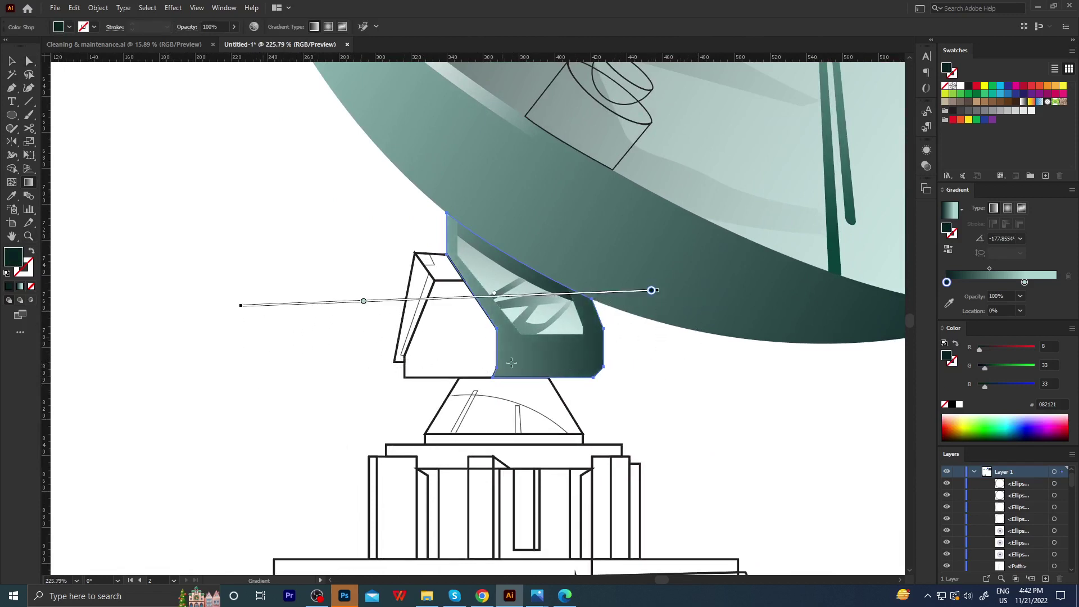
pyautogui.moveTo(647, 299); pyautogui.dragTo(612, 306)
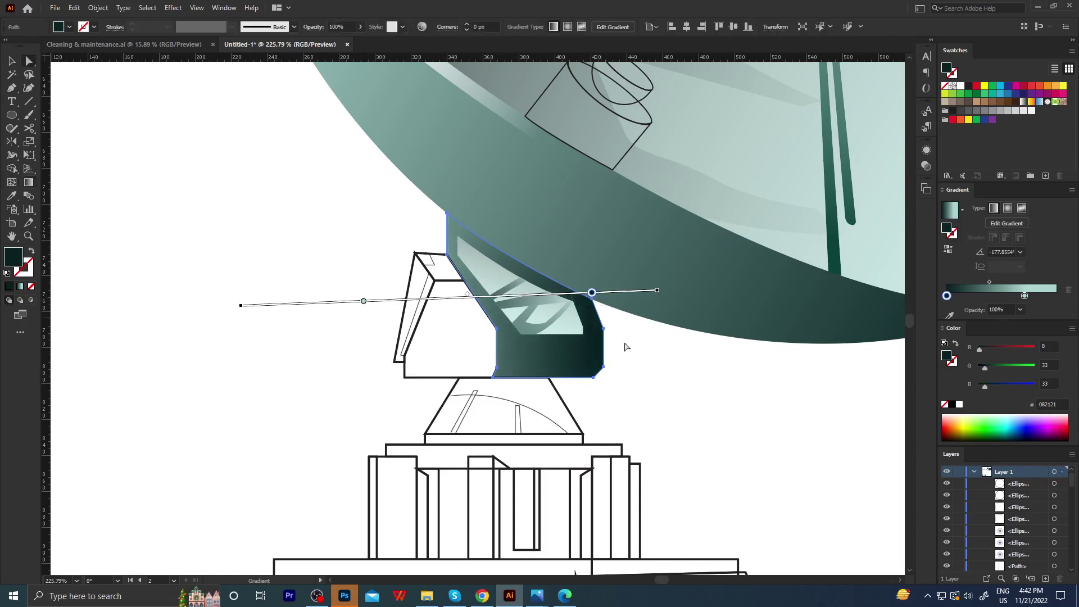
# Redraw the neck gradient diagonally, dark at the bottom, with a stop at 6.6568%.
pyautogui.press('z')
pyautogui.moveTo(621, 344)
pyautogui.mouseDown()
pyautogui.moveTo(440, 354)
pyautogui.moveTo(493, 389)
pyautogui.mouseUp()
pyautogui.moveTo(559, 338); pyautogui.dragTo(607, 337)
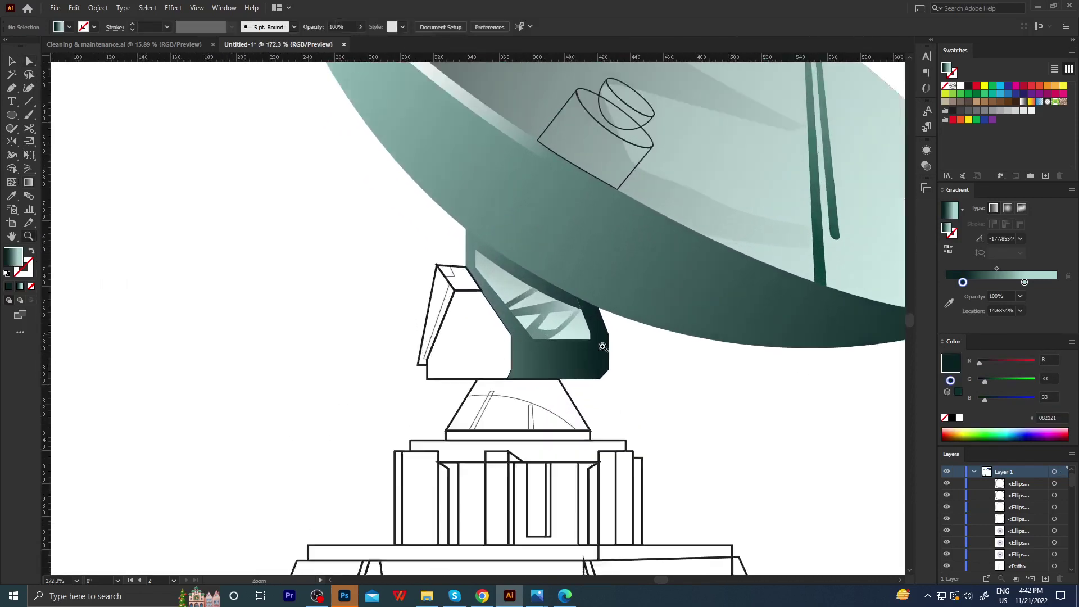
pyautogui.press('g')
pyautogui.moveTo(587, 294); pyautogui.dragTo(635, 335)
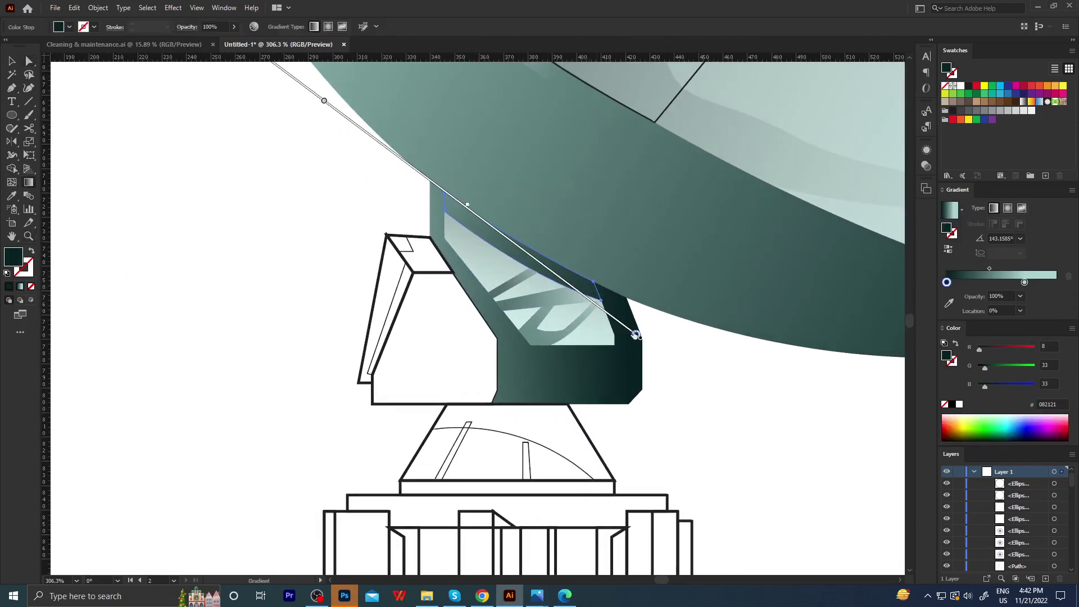
pyautogui.hotkey('ctrl', 'shift', 'a')
pyautogui.press('z')
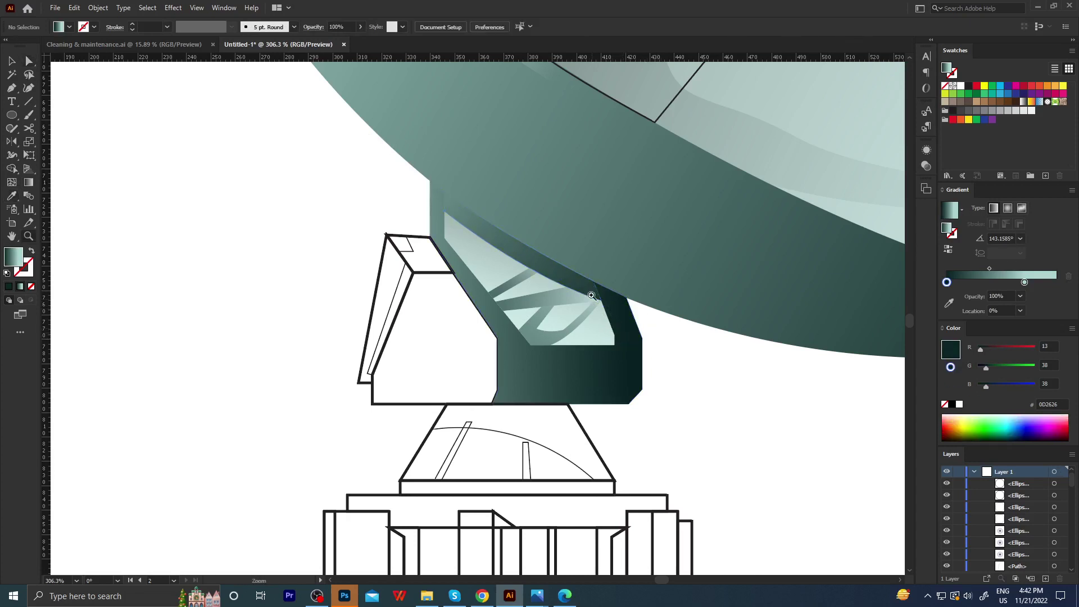
pyautogui.scroll(1, 591, 296)
pyautogui.scroll(2, 626, 301)
pyautogui.scroll(1, 679, 315)
pyautogui.scroll(1, 638, 323)
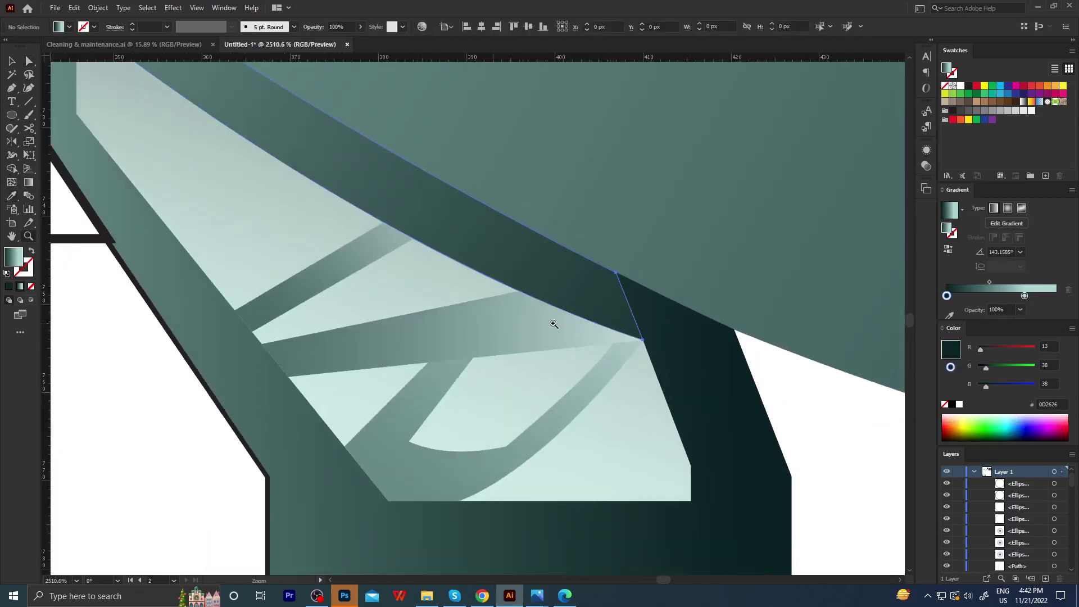
pyautogui.scroll(-4, 553, 324)
pyautogui.press('g')
pyautogui.moveTo(667, 380); pyautogui.dragTo(616, 344)
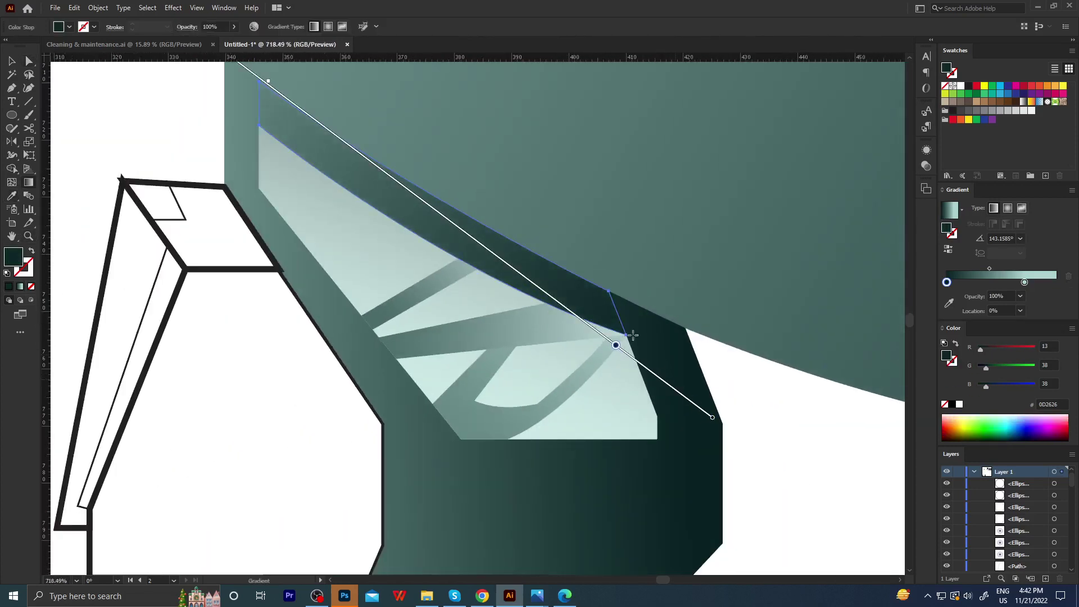
pyautogui.hotkey('ctrl', 'shift', 'a')
# Nudge the neck's corner anchor to close the gap where it meets the dish.
pyautogui.press('a')
pyautogui.scroll(-2, 618, 337)
pyautogui.scroll(3, 687, 321)
pyautogui.scroll(2, 591, 318)
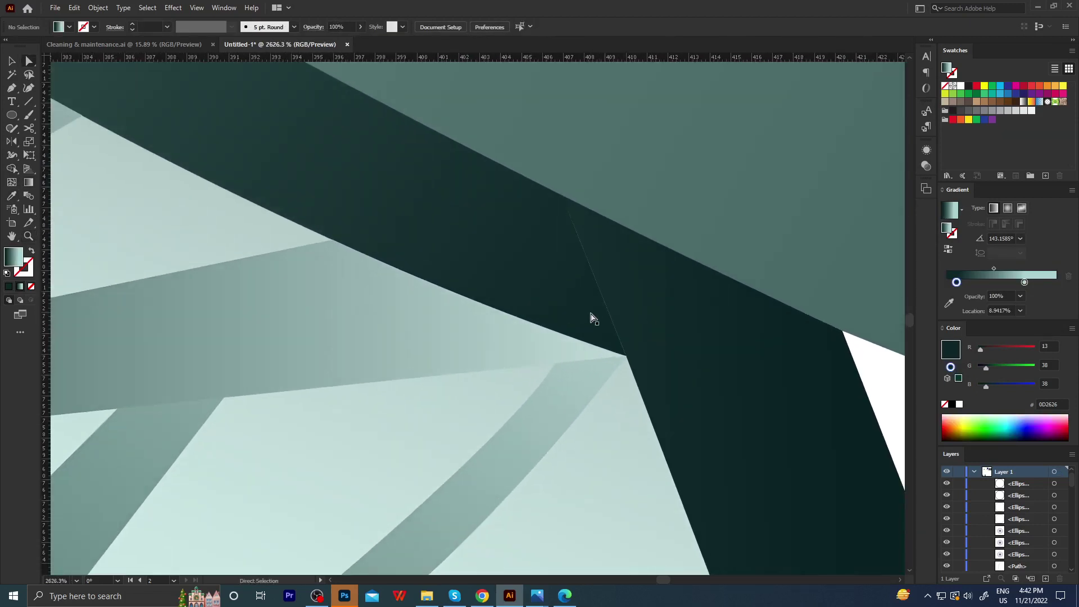
pyautogui.click(624, 354)
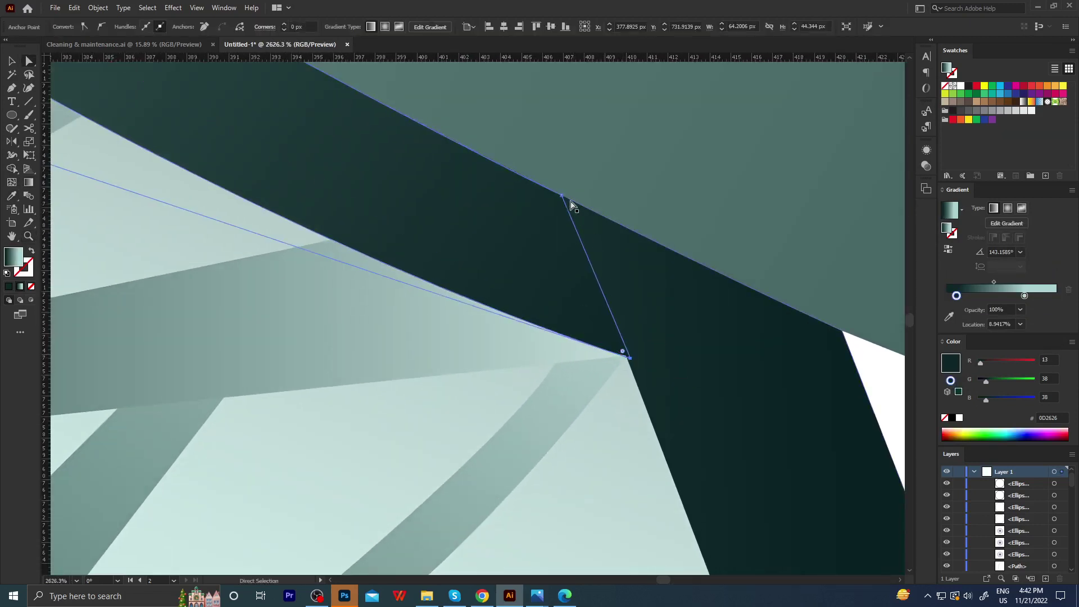
pyautogui.moveTo(571, 201); pyautogui.dragTo(568, 198)
pyautogui.scroll(-3, 646, 343)
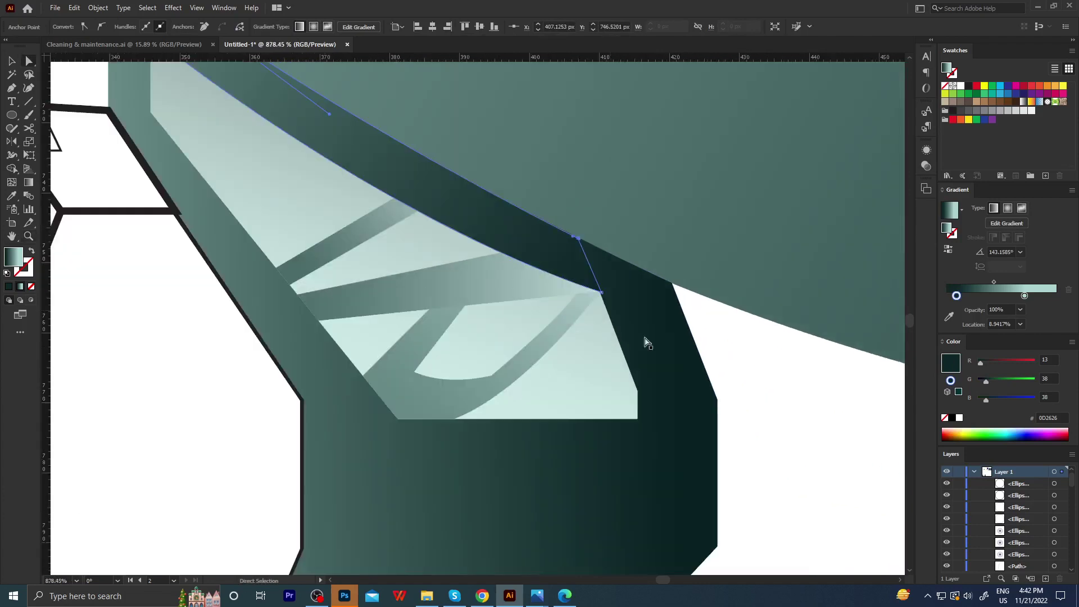
pyautogui.hotkey('ctrl', 'shift', 'a')
pyautogui.scroll(-2, 646, 343)
pyautogui.scroll(-1, 675, 337)
pyautogui.scroll(5, 655, 332)
pyautogui.scroll(2, 701, 285)
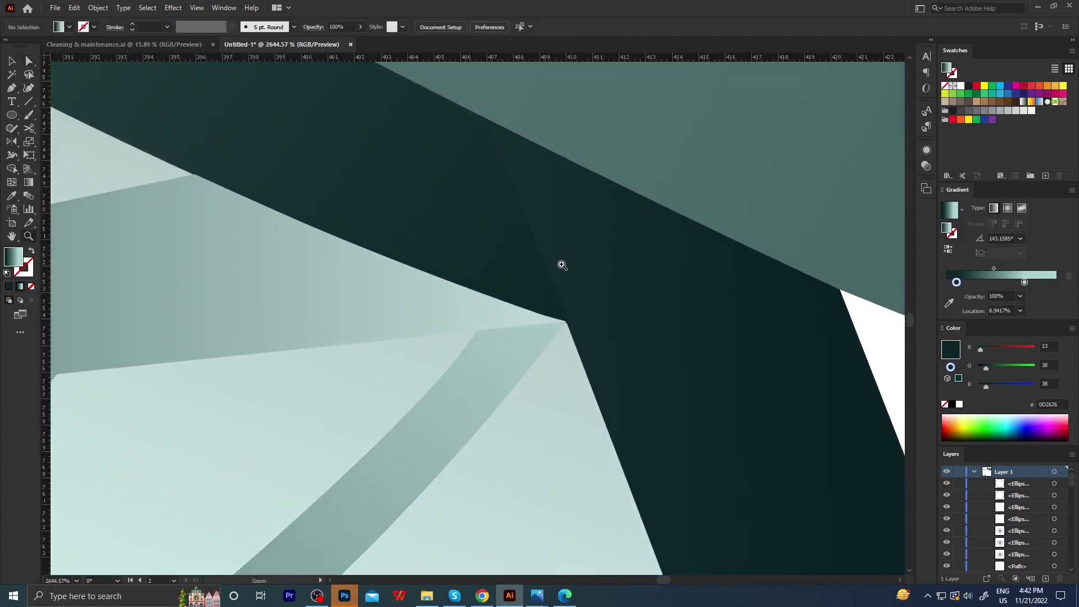
# Recheck the neck's gradient, then deselect and zoom out.
pyautogui.keyDown('ctrl'); pyautogui.click(534, 261); pyautogui.keyUp('ctrl')
pyautogui.press('g')
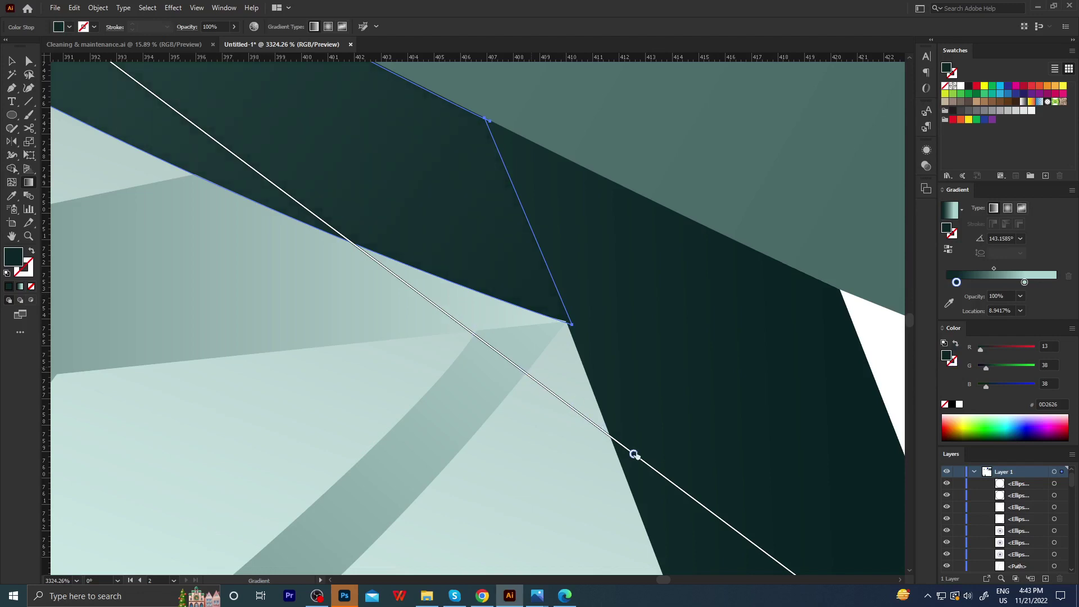
pyautogui.hotkey('ctrl', 'shift', 'a')
pyautogui.scroll(-3, 404, 391)
pyautogui.press('z')
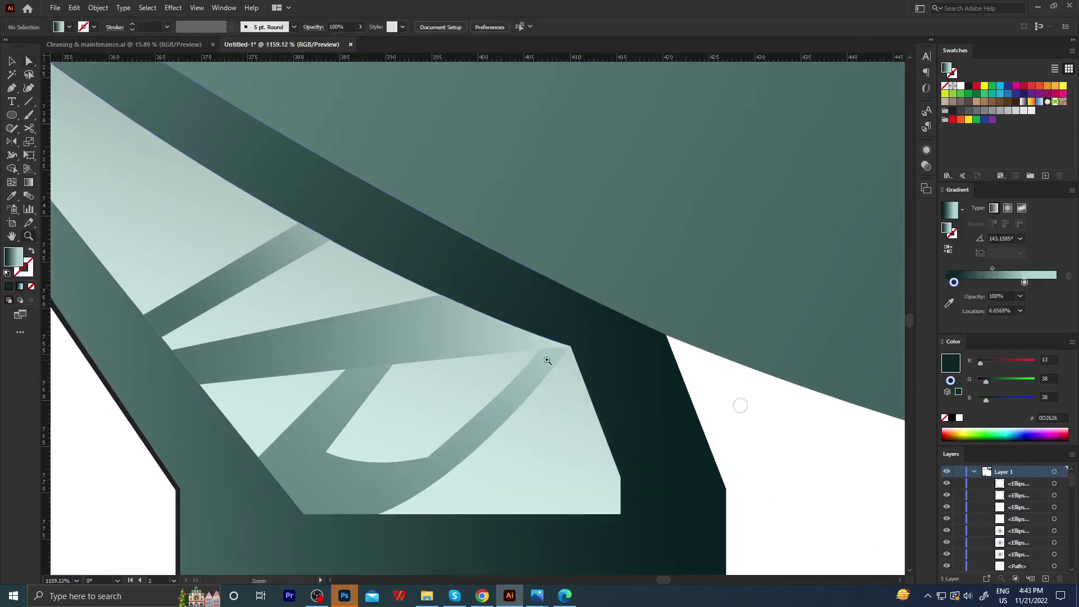
pyautogui.scroll(-3, 393, 393)
pyautogui.press('a')
pyautogui.scroll(-2, 393, 393)
pyautogui.scroll(-2, 465, 361)
# Lower the upper strut's gradient stop brightness to 18 in HSB mode.
pyautogui.scroll(-2, 354, 409)
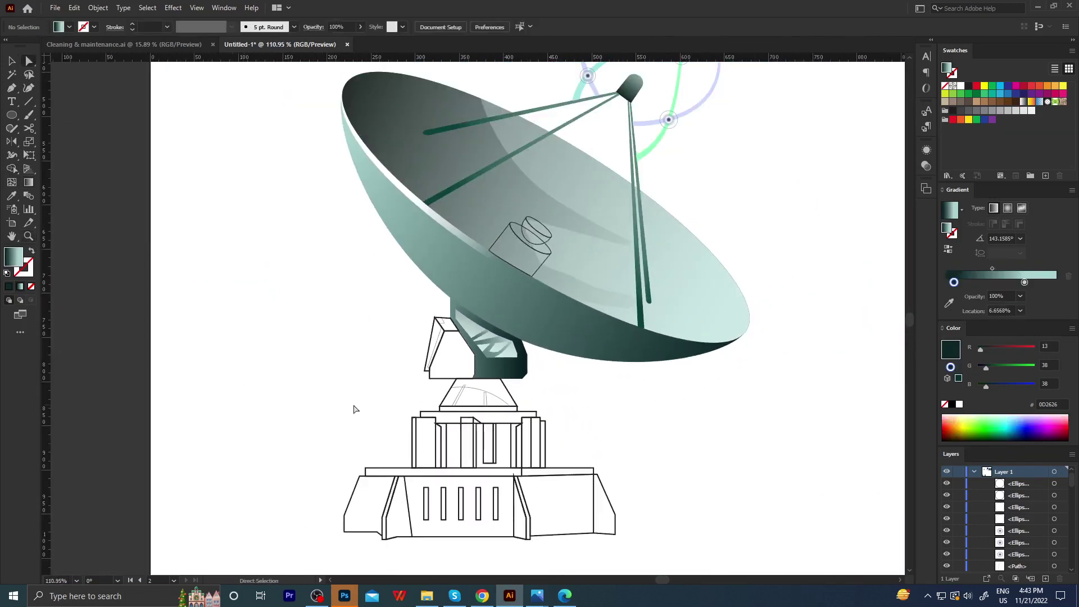
pyautogui.press('z')
pyautogui.scroll(-2, 385, 421)
pyautogui.scroll(-1, 402, 445)
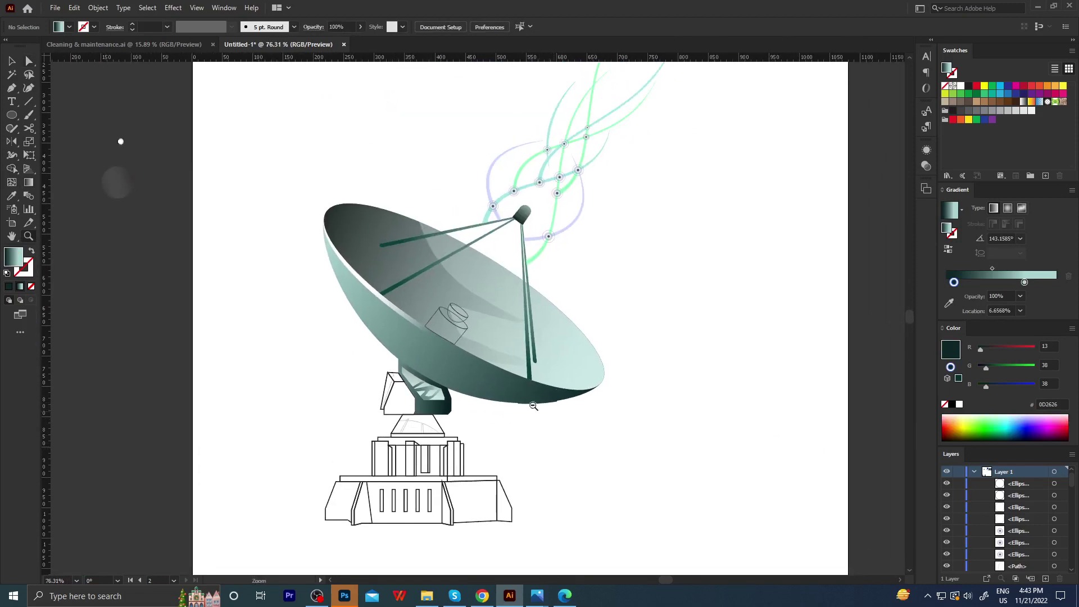
pyautogui.scroll(2, 533, 406)
pyautogui.scroll(2, 515, 303)
pyautogui.scroll(2, 515, 300)
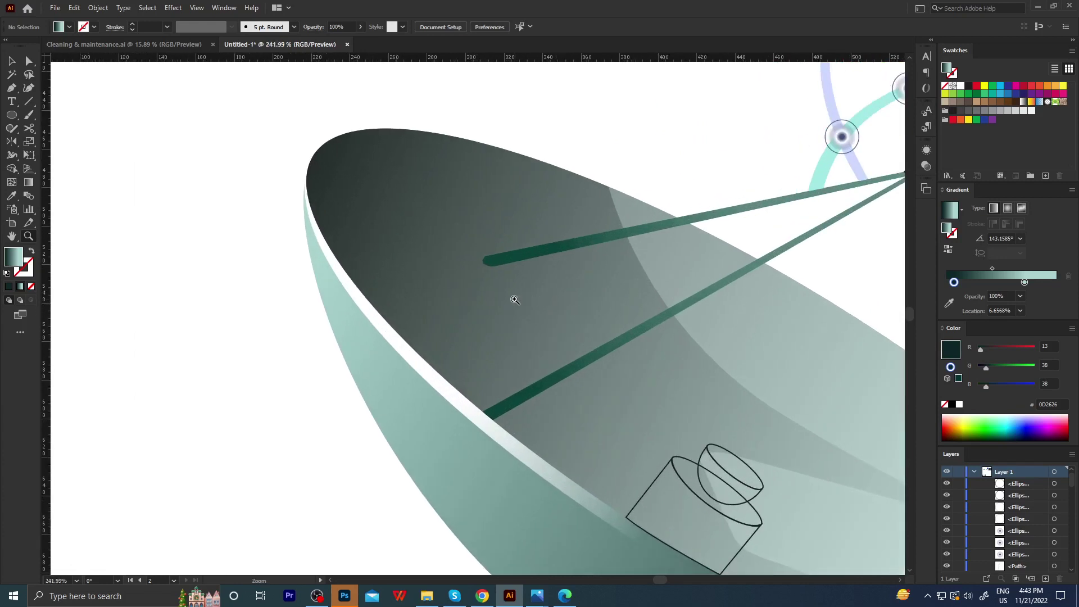
pyautogui.press('a')
pyautogui.click(491, 261)
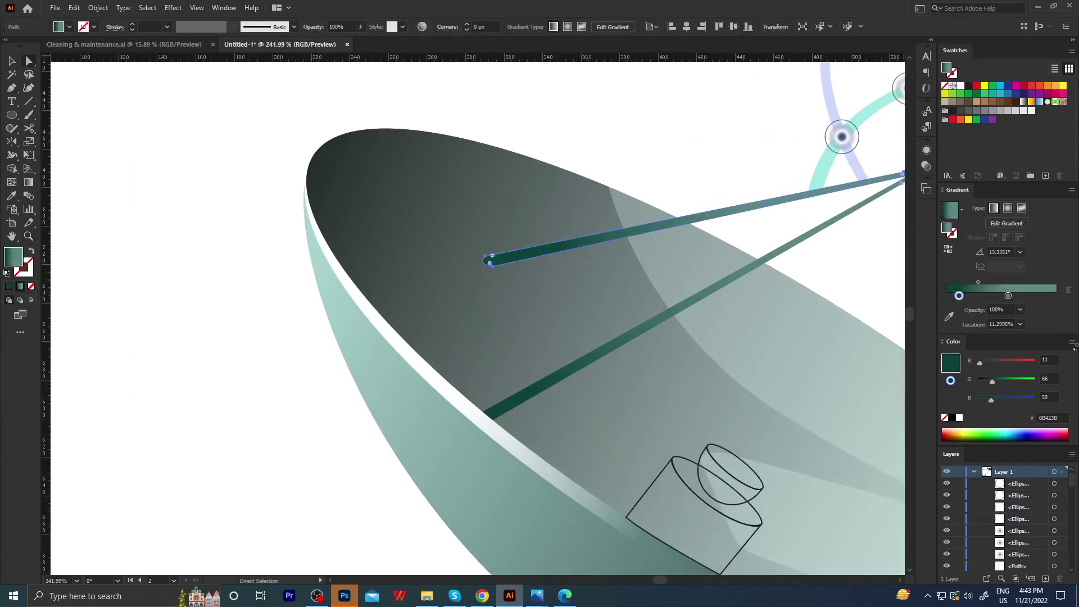
pyautogui.click(1071, 341)
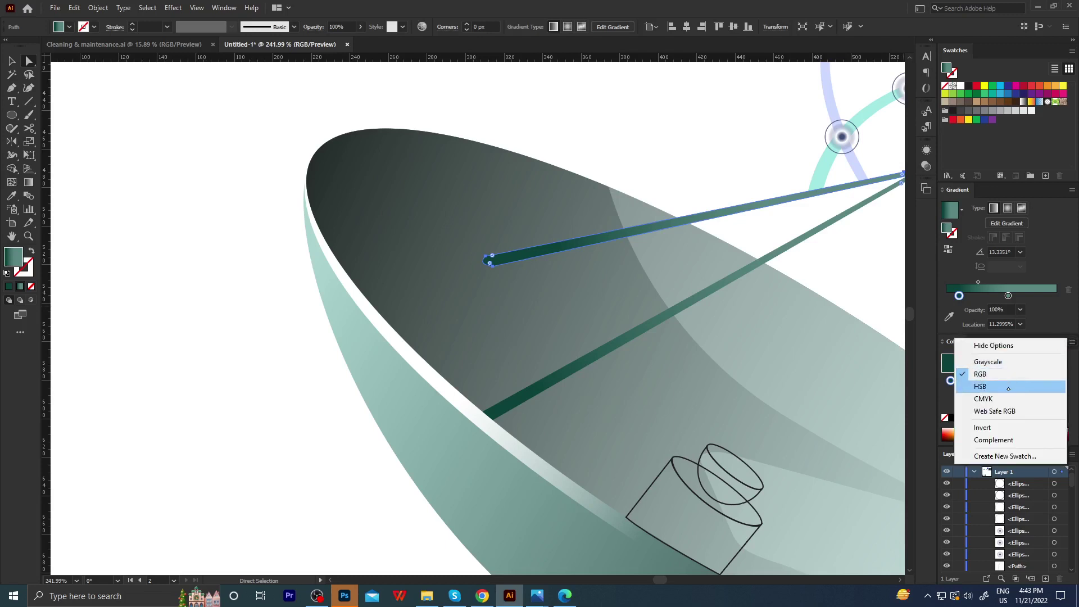
pyautogui.click(990, 386)
pyautogui.moveTo(991, 398); pyautogui.dragTo(987, 398)
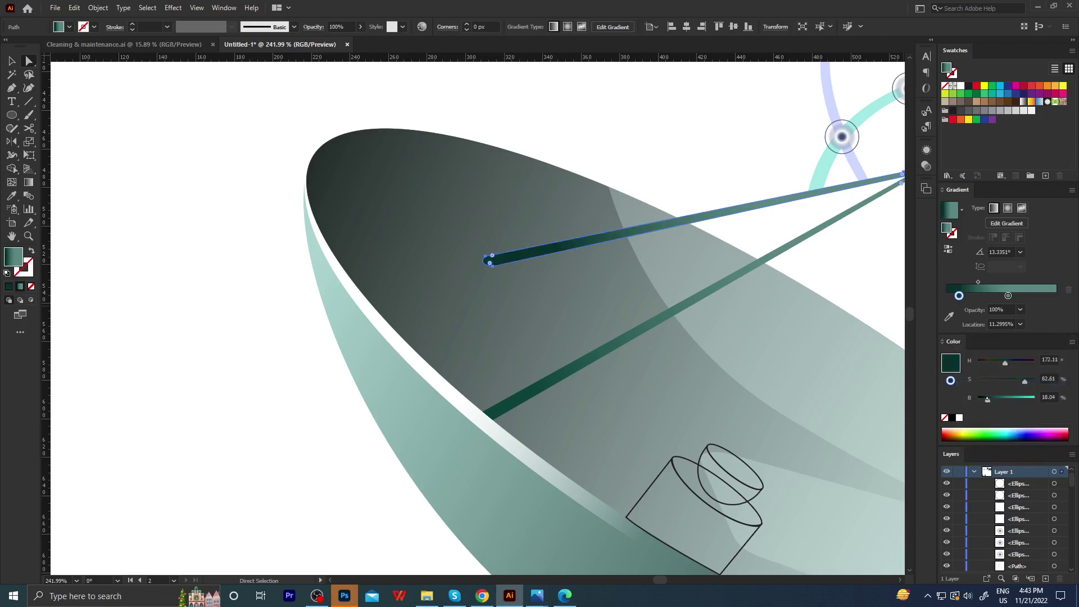
pyautogui.click(707, 196)
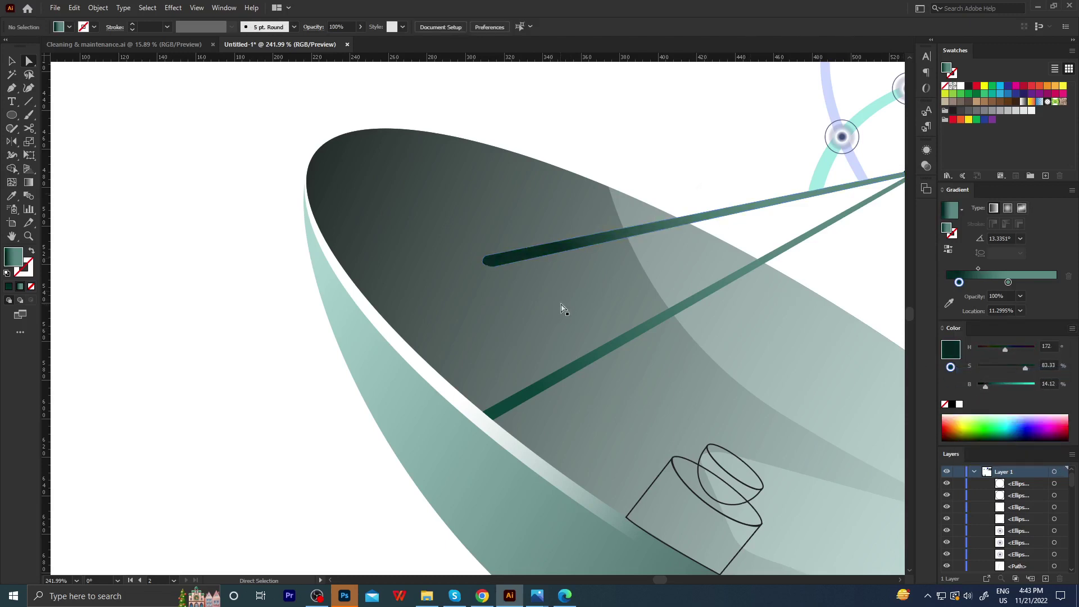
# Eyedropper the darker strut gradient onto the thin vertical strut, then zoom out.
pyautogui.scroll(-3, 560, 305)
pyautogui.scroll(2, 506, 314)
pyautogui.click(470, 324)
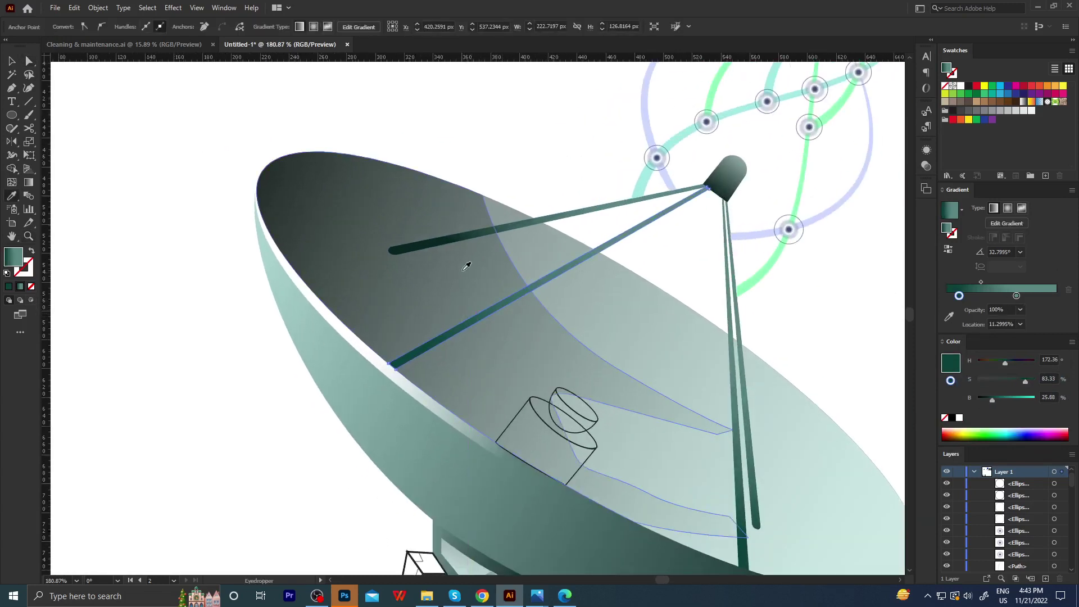
pyautogui.click(732, 419)
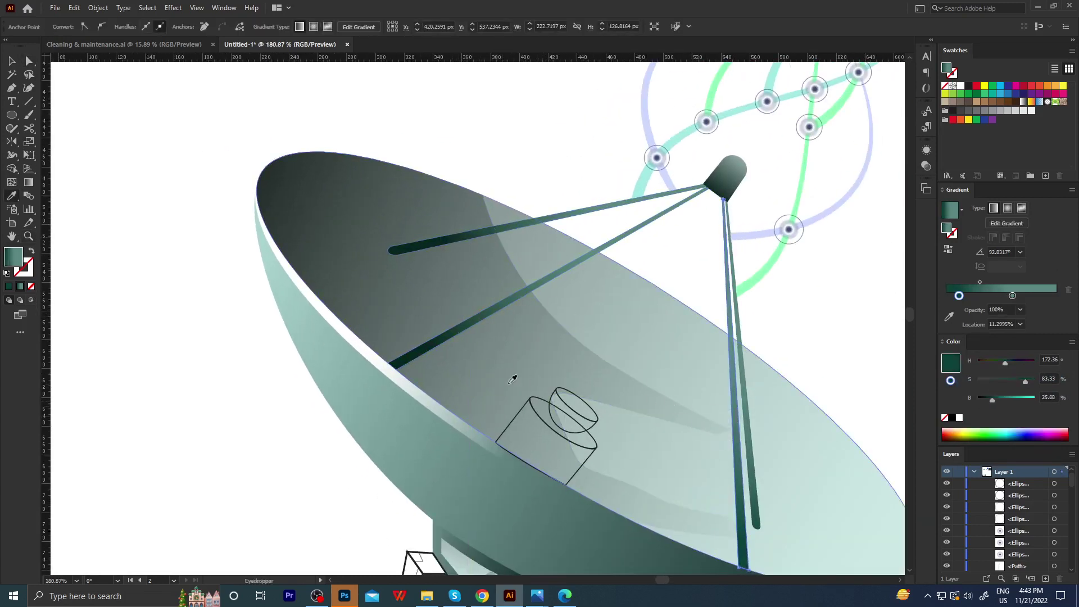
pyautogui.click(749, 421)
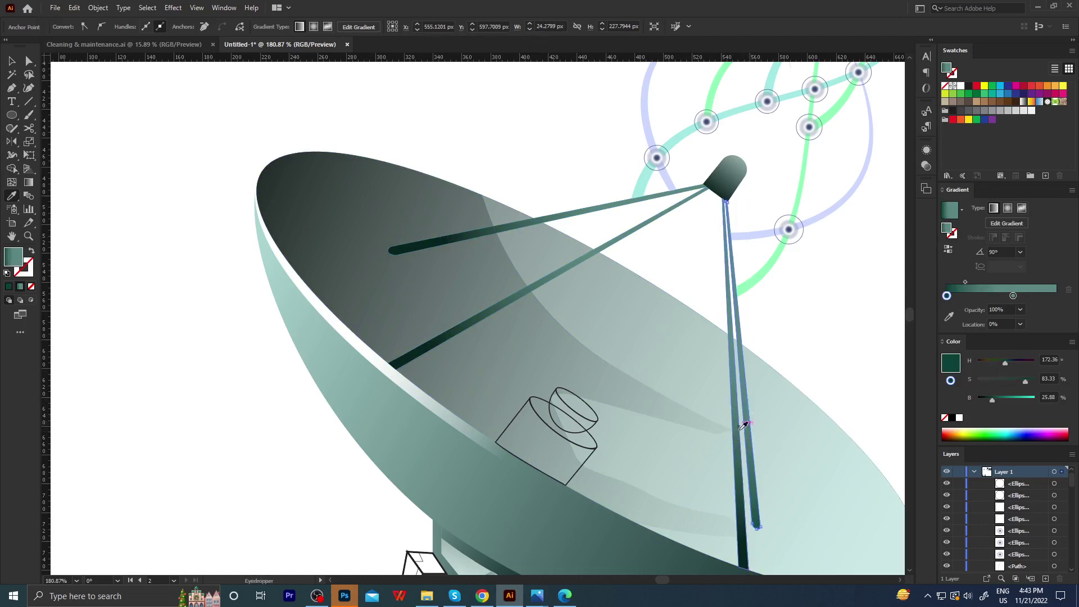
pyautogui.click(741, 437)
pyautogui.press('z')
pyautogui.moveTo(792, 366)
pyautogui.mouseDown()
pyautogui.moveTo(414, 357)
pyautogui.moveTo(541, 353)
pyautogui.mouseUp()
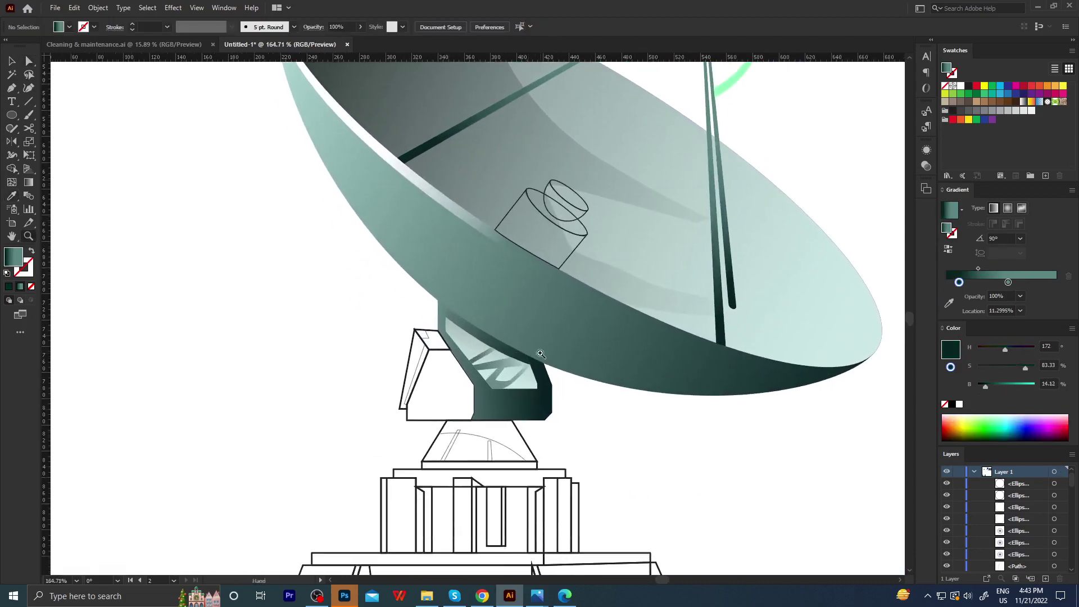
# Give the yoke's small top face the dark-teal gradient running diagonally downward.
pyautogui.press('a')
pyautogui.scroll(2, 449, 371)
pyautogui.click(443, 349)
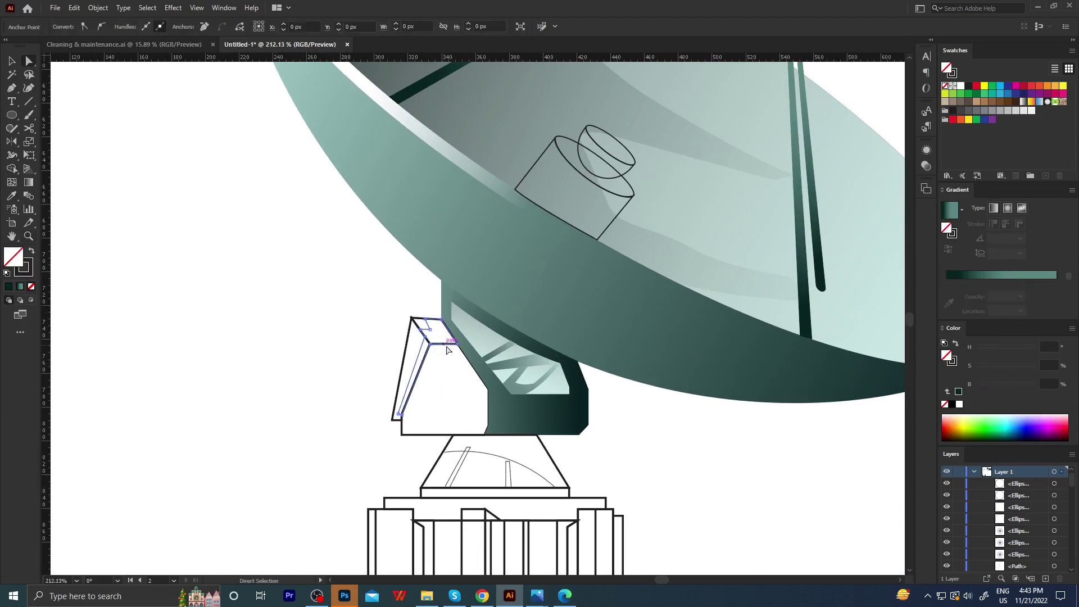
pyautogui.click(511, 407)
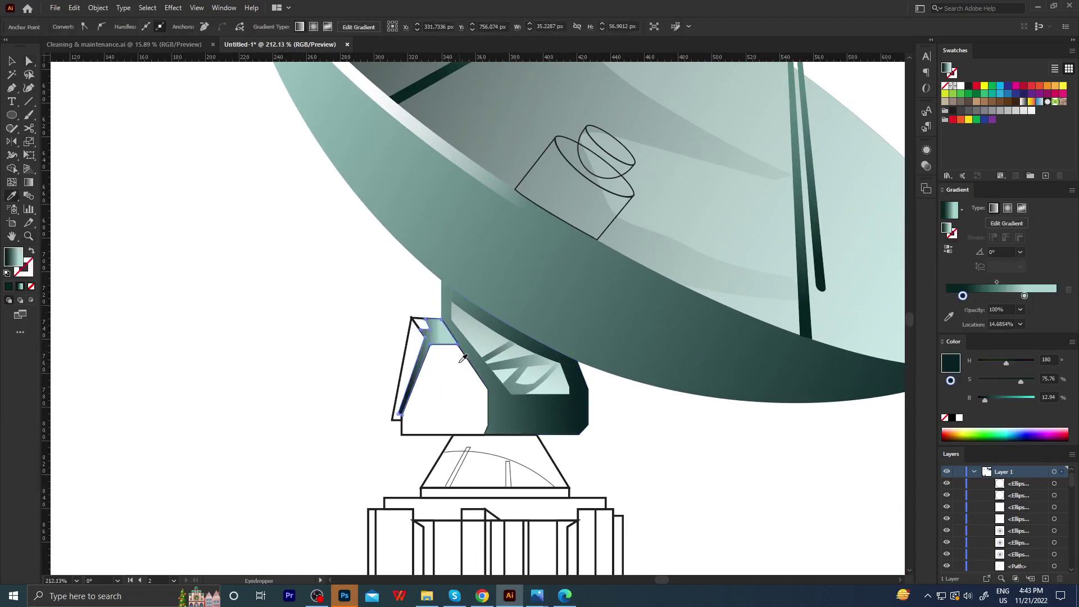
pyautogui.press('g')
pyautogui.moveTo(454, 302); pyautogui.dragTo(374, 514)
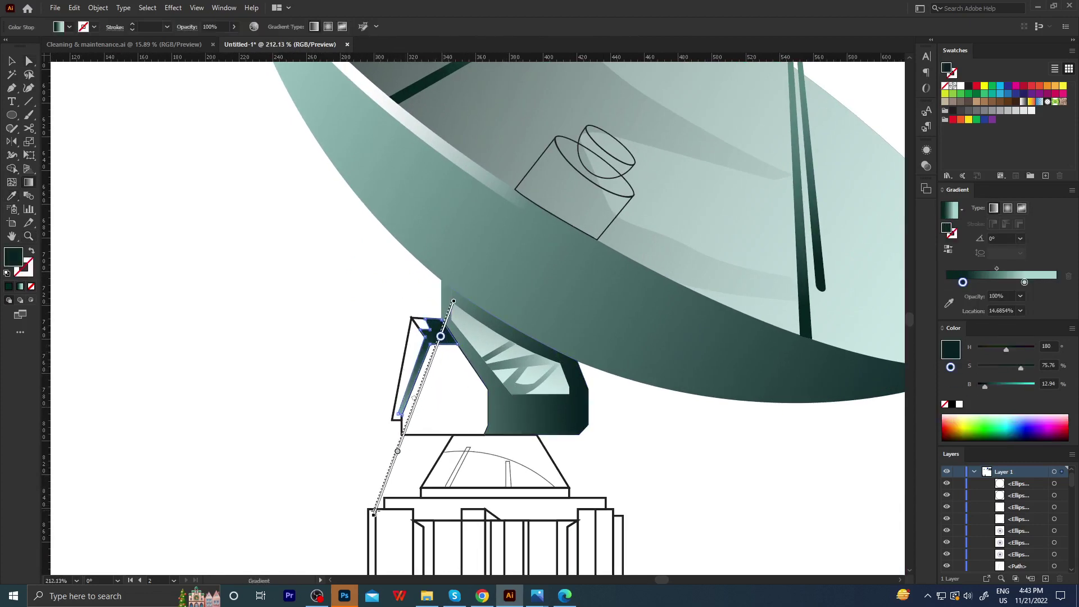
pyautogui.press('a')
pyautogui.click(356, 445)
# Copy a gradient onto the yoke's front panel, run it vertically with the light stop near 79%.
pyautogui.click(411, 436)
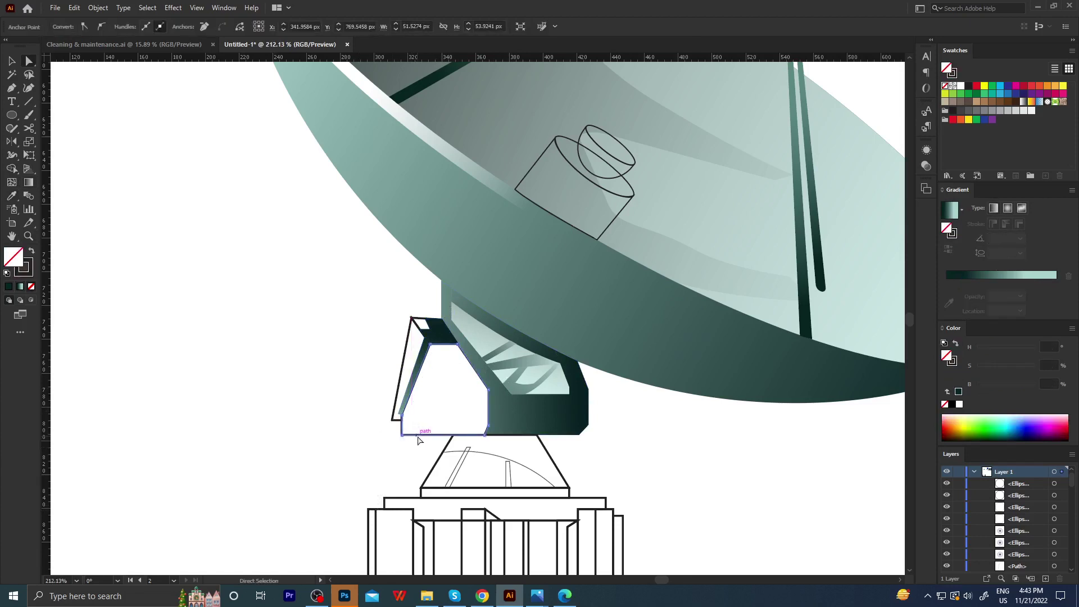
pyautogui.click(500, 380)
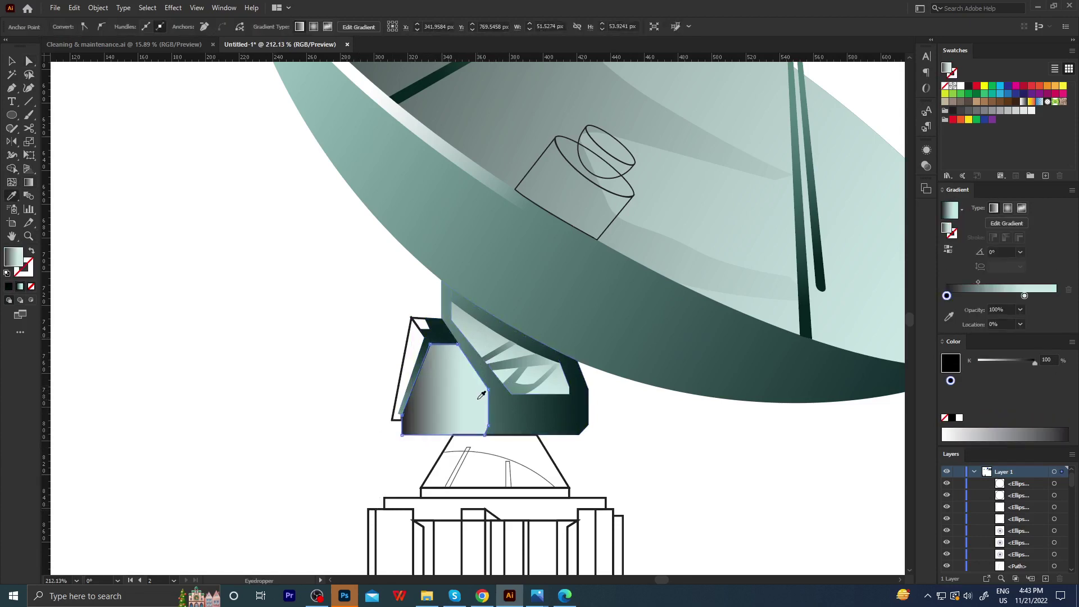
pyautogui.press('g')
pyautogui.moveTo(467, 325)
pyautogui.mouseDown()
pyautogui.moveTo(419, 528)
pyautogui.moveTo(463, 246)
pyautogui.mouseUp()
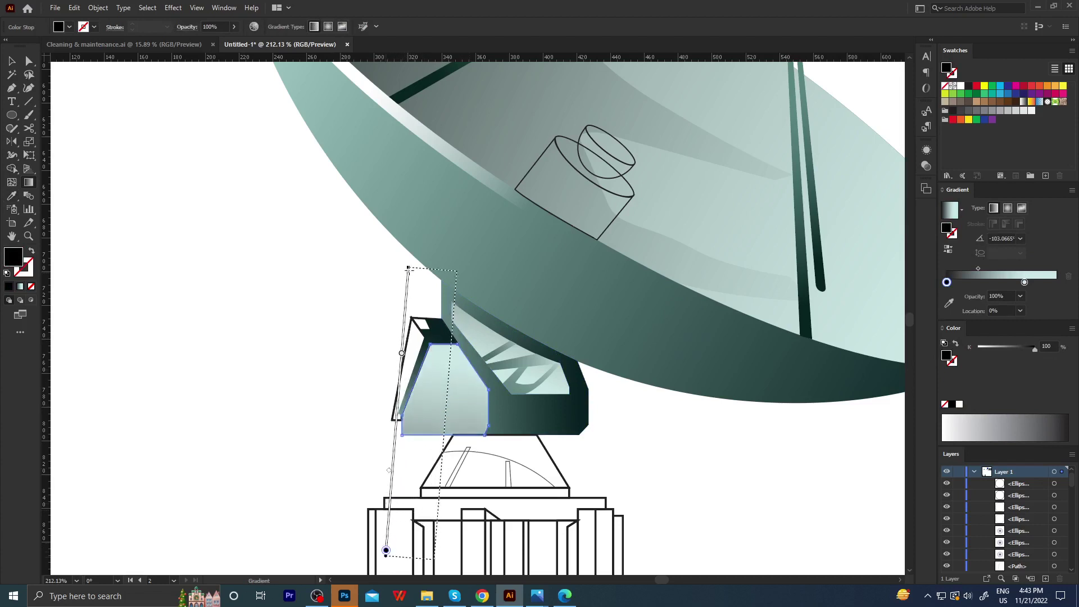
pyautogui.moveTo(454, 340); pyautogui.dragTo(456, 313)
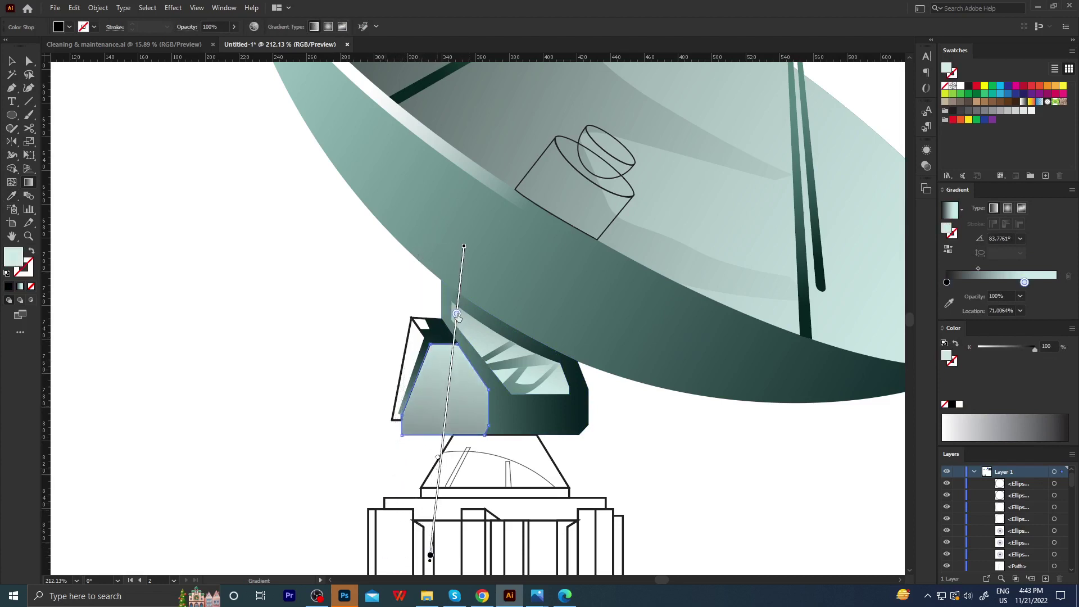
pyautogui.press('a')
pyautogui.click(421, 461)
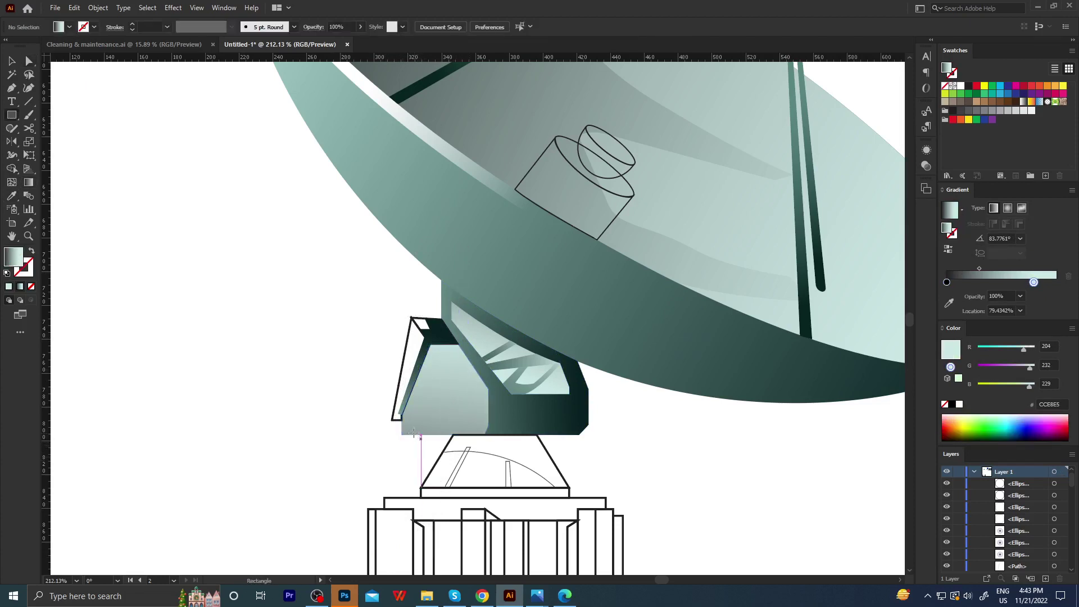
# Draw a thin strip along the panel's bottom edge and pull its top-right corner onto the slanted edge.
pyautogui.moveTo(402, 427); pyautogui.dragTo(484, 434)
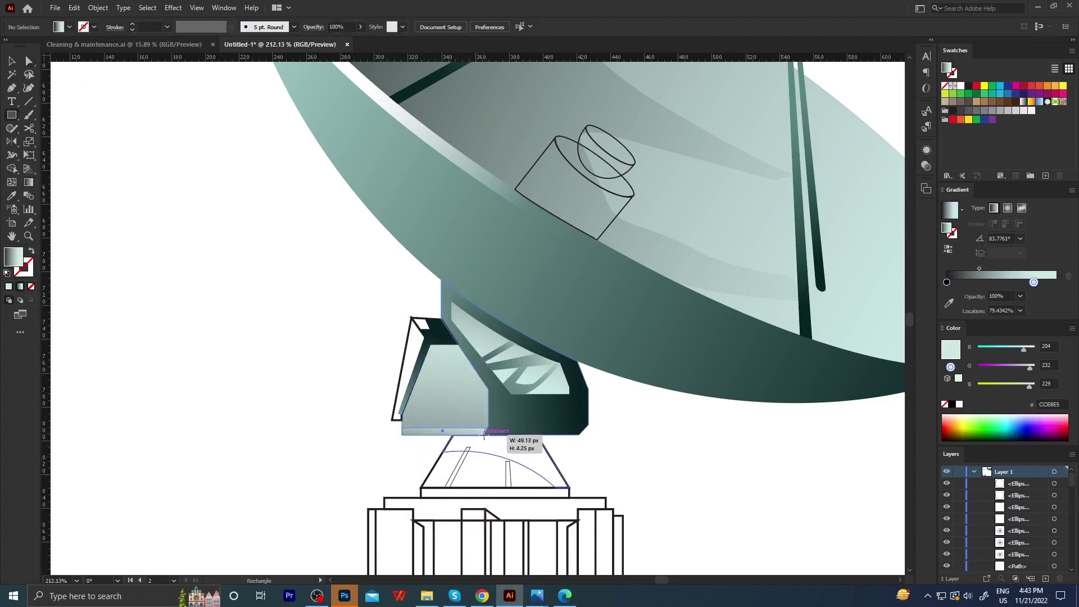
pyautogui.press('a')
pyautogui.scroll(3, 432, 445)
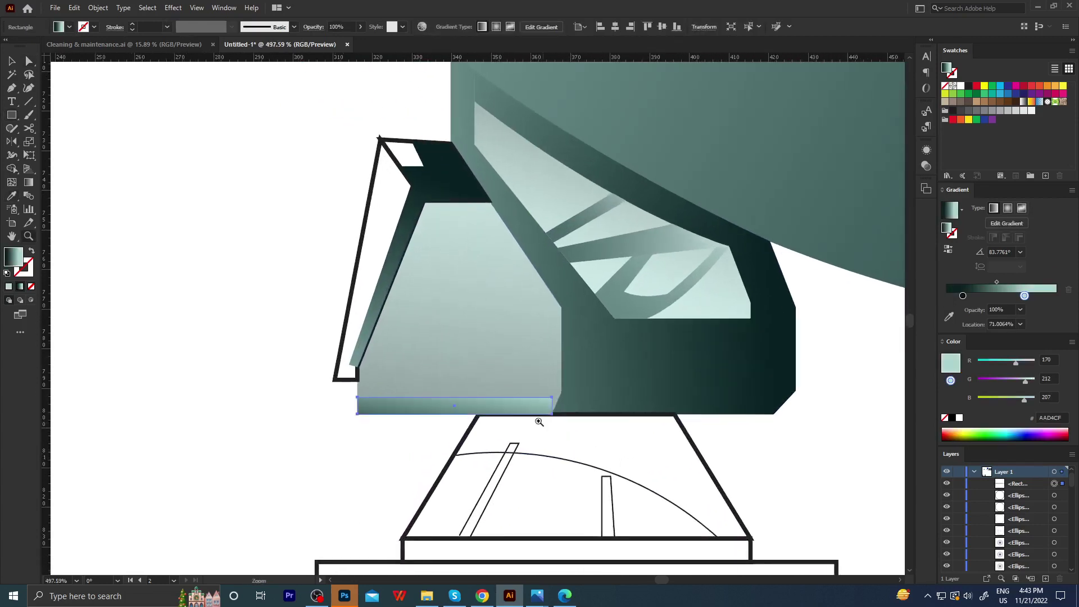
pyautogui.scroll(3, 535, 417)
pyautogui.moveTo(566, 387); pyautogui.dragTo(578, 383)
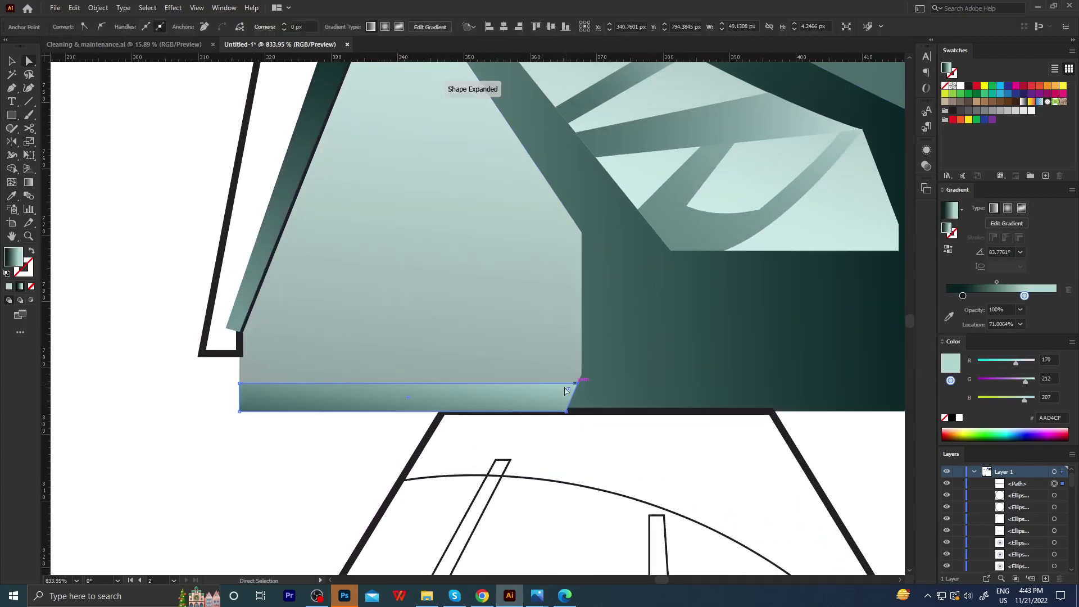
# Run the strip's gradient left to right, with the dark stop at the strip's left end.
pyautogui.press('g')
pyautogui.moveTo(231, 397); pyautogui.dragTo(688, 396)
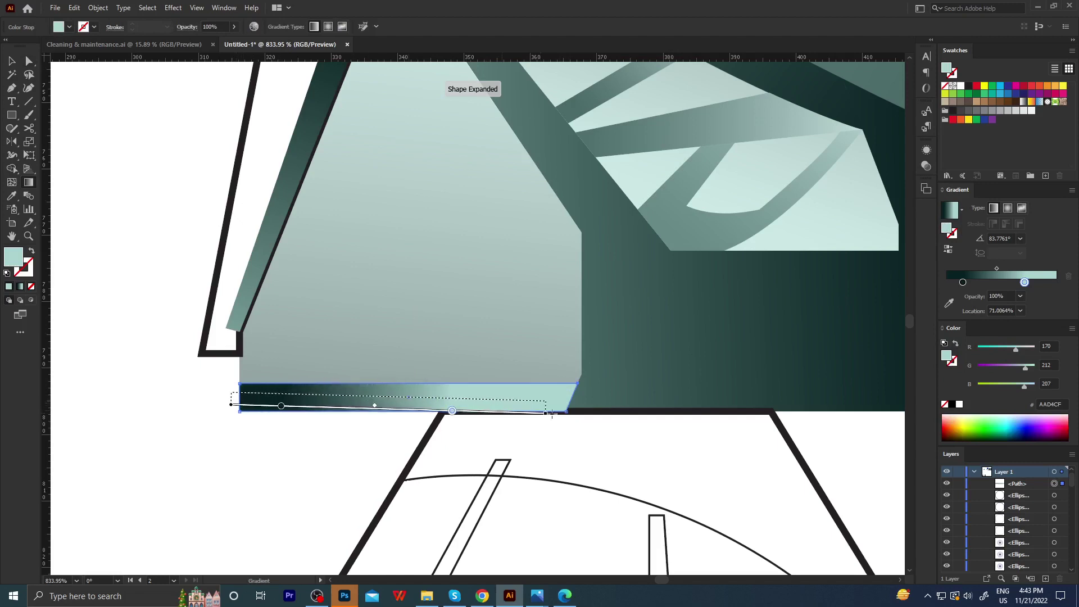
pyautogui.moveTo(553, 397); pyautogui.dragTo(648, 396)
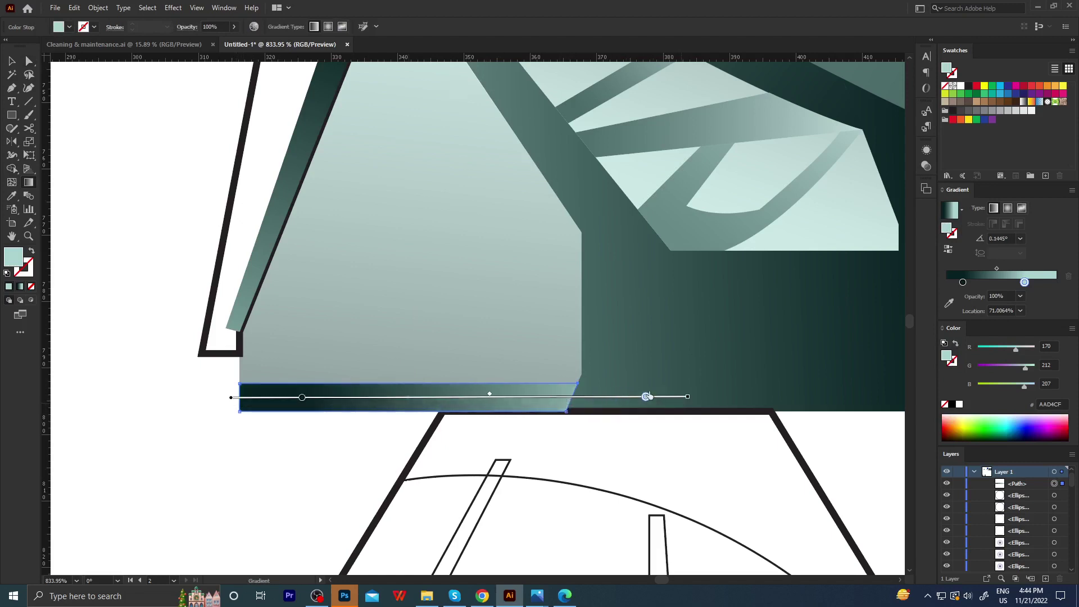
pyautogui.moveTo(303, 397); pyautogui.dragTo(237, 397)
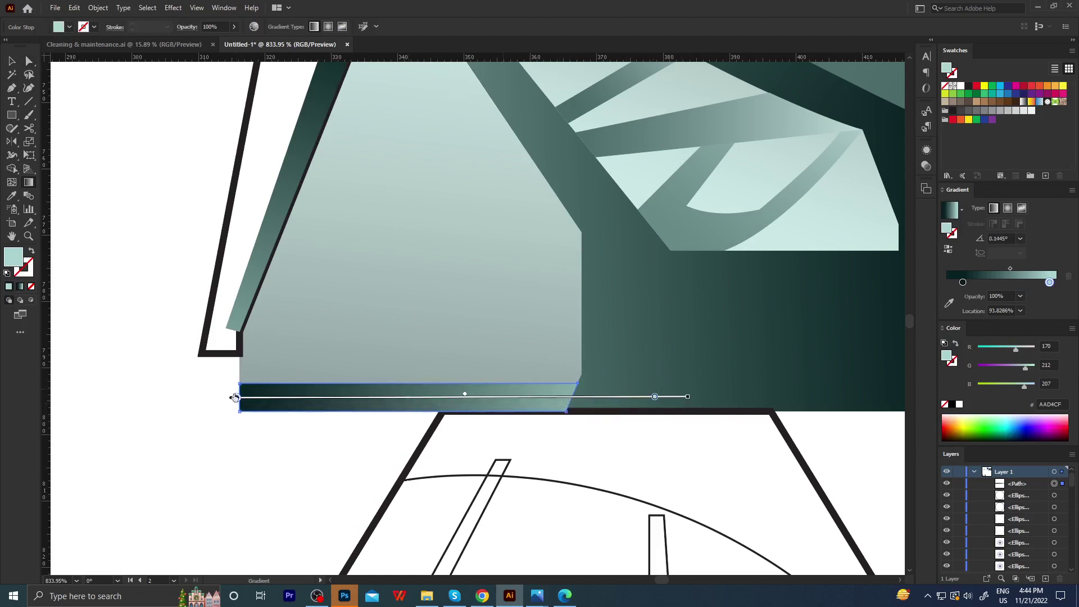
pyautogui.hotkey('ctrl', 'shift', 'a')
pyautogui.press('z')
pyautogui.moveTo(385, 433)
pyautogui.mouseDown()
pyautogui.moveTo(253, 492)
pyautogui.moveTo(487, 413)
pyautogui.mouseUp()
# Shift the gradient midpoint left and give the right stop a greyer sampled colour.
pyautogui.press('a')
pyautogui.press('g')
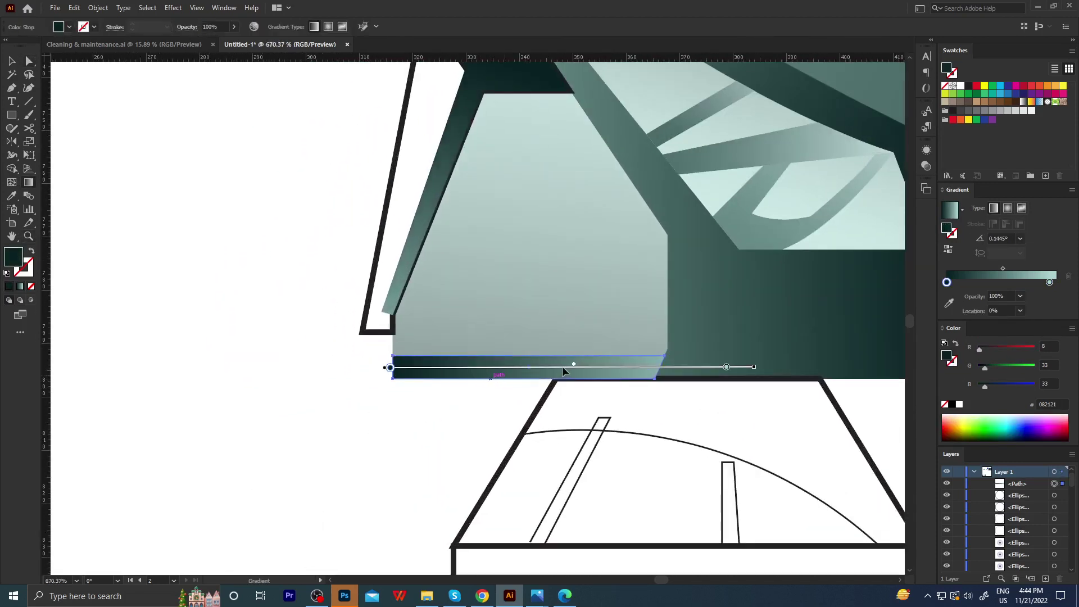
pyautogui.moveTo(574, 364); pyautogui.dragTo(497, 366)
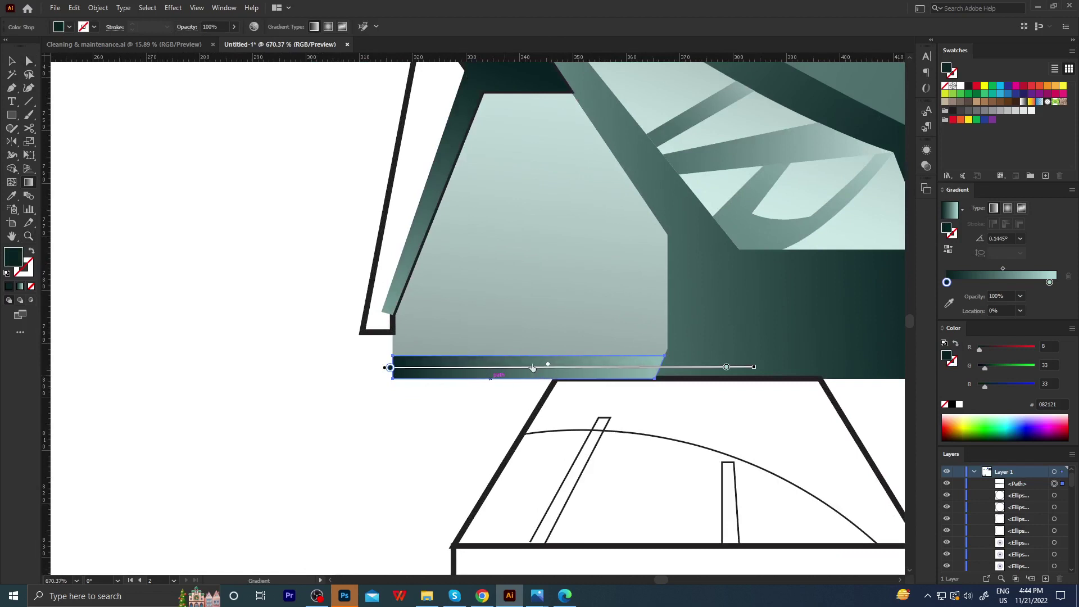
pyautogui.click(726, 366)
pyautogui.press('i')
pyautogui.keyDown('shift'); pyautogui.click(650, 342); pyautogui.keyUp('shift')
# Set one of the strip's gradient stops to 0% opacity.
pyautogui.hotkey('ctrl', 'shift', 'a')
pyautogui.press('z')
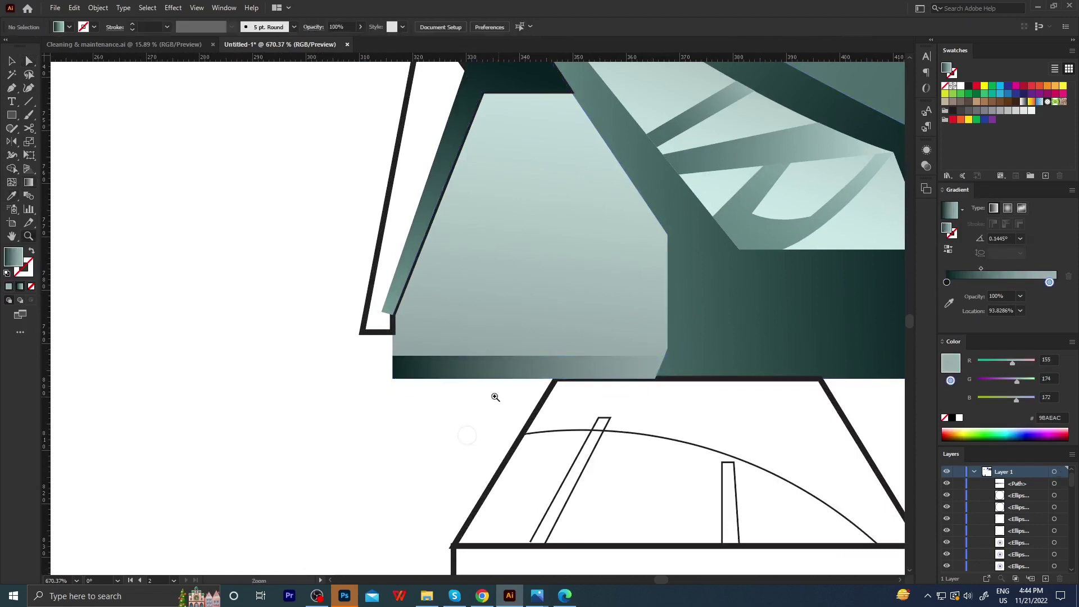
pyautogui.keyDown('alt'); pyautogui.click(332, 433); pyautogui.keyUp('alt')
pyautogui.keyDown('alt'); pyautogui.click(347, 412); pyautogui.keyUp('alt')
pyautogui.moveTo(578, 409); pyautogui.dragTo(578, 388)
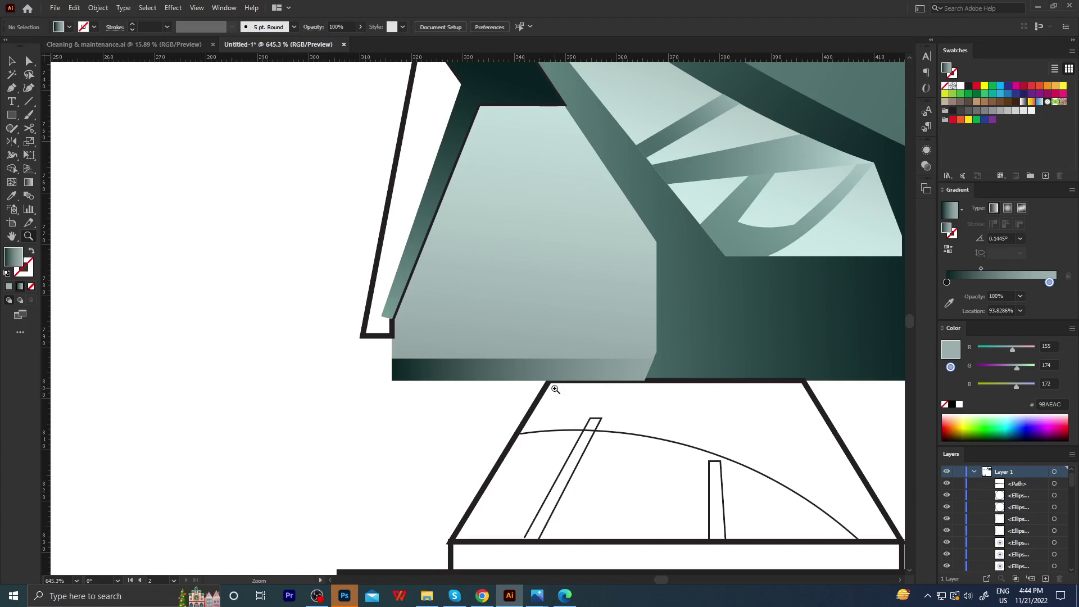
pyautogui.moveTo(555, 388); pyautogui.dragTo(490, 368)
pyautogui.moveTo(567, 380)
pyautogui.mouseDown()
pyautogui.moveTo(632, 388)
pyautogui.moveTo(654, 364)
pyautogui.mouseUp()
pyautogui.press('g')
pyautogui.click(655, 364)
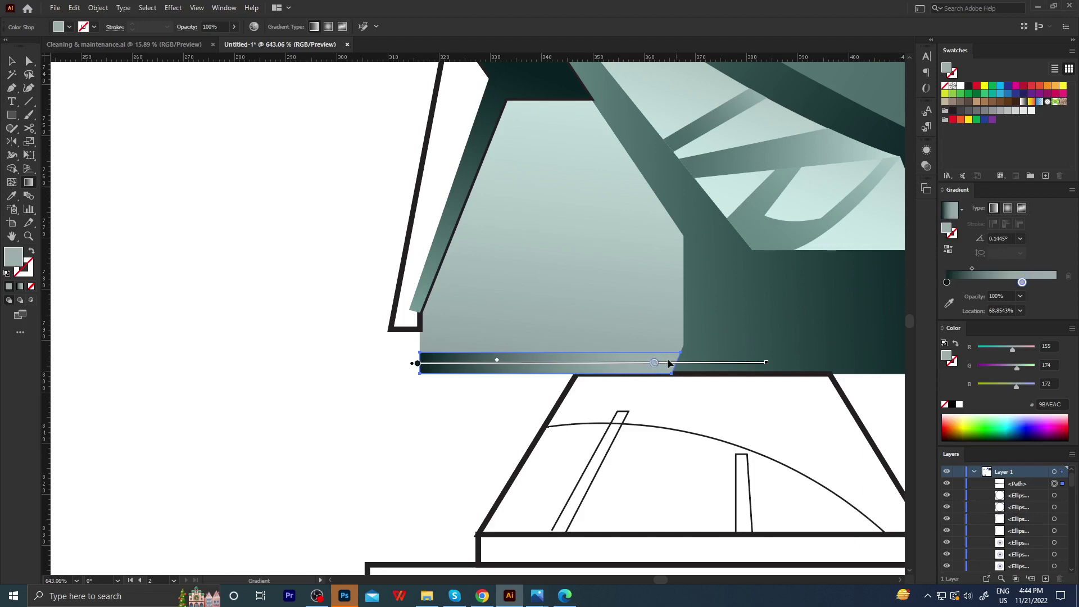
pyautogui.click(1020, 296)
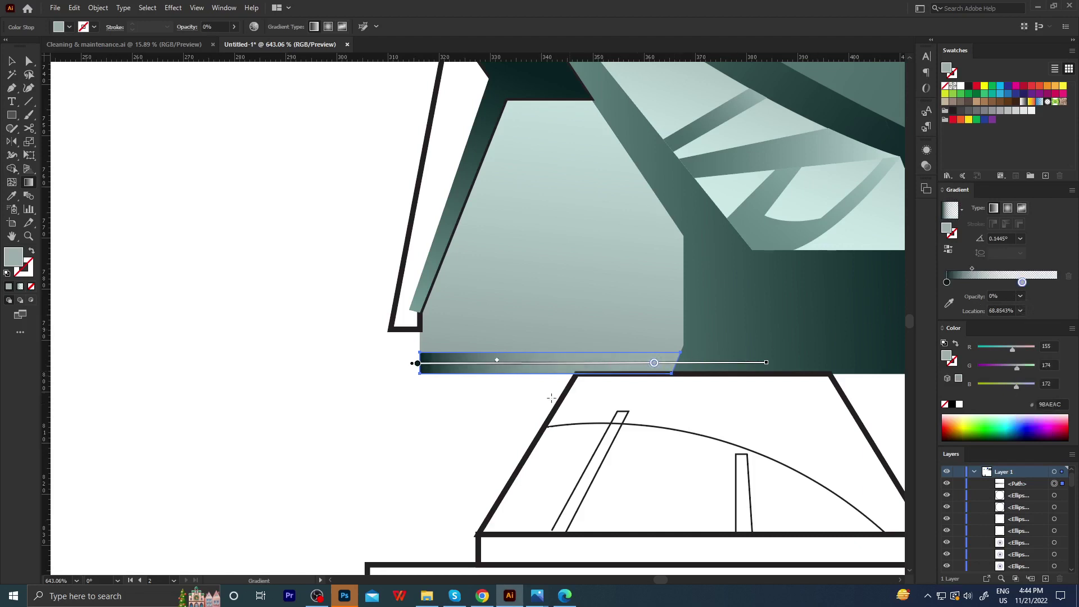
pyautogui.keyDown('ctrl'); pyautogui.click(477, 429); pyautogui.keyUp('ctrl')
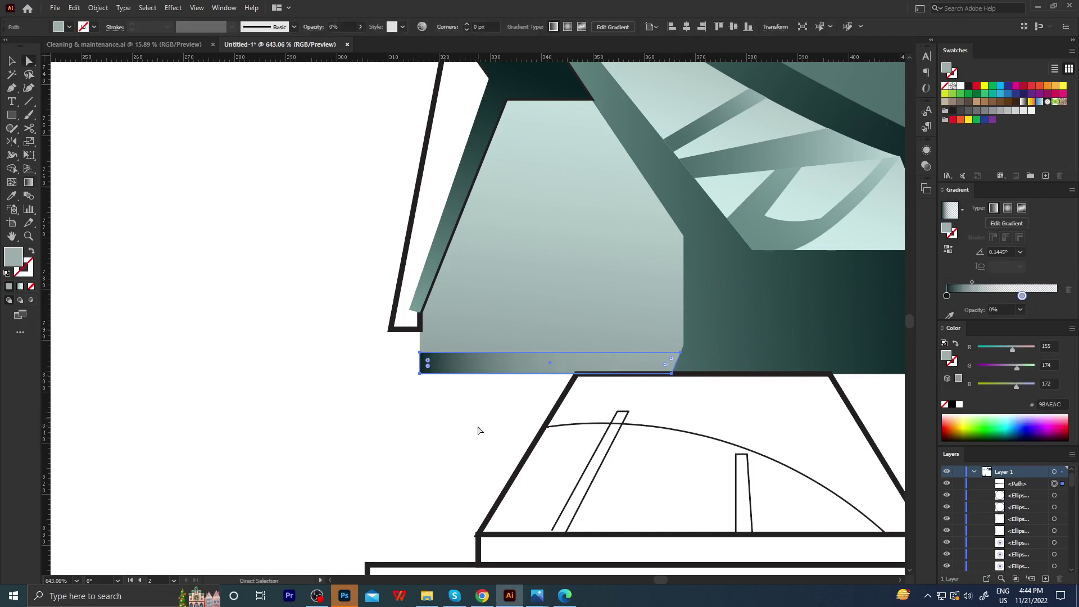
# Redraw the strip's gradient horizontally and move its midpoint right to darken the left side.
pyautogui.click(473, 369)
pyautogui.press('g')
pyautogui.moveTo(346, 377); pyautogui.dragTo(709, 377)
pyautogui.moveTo(433, 360); pyautogui.dragTo(475, 357)
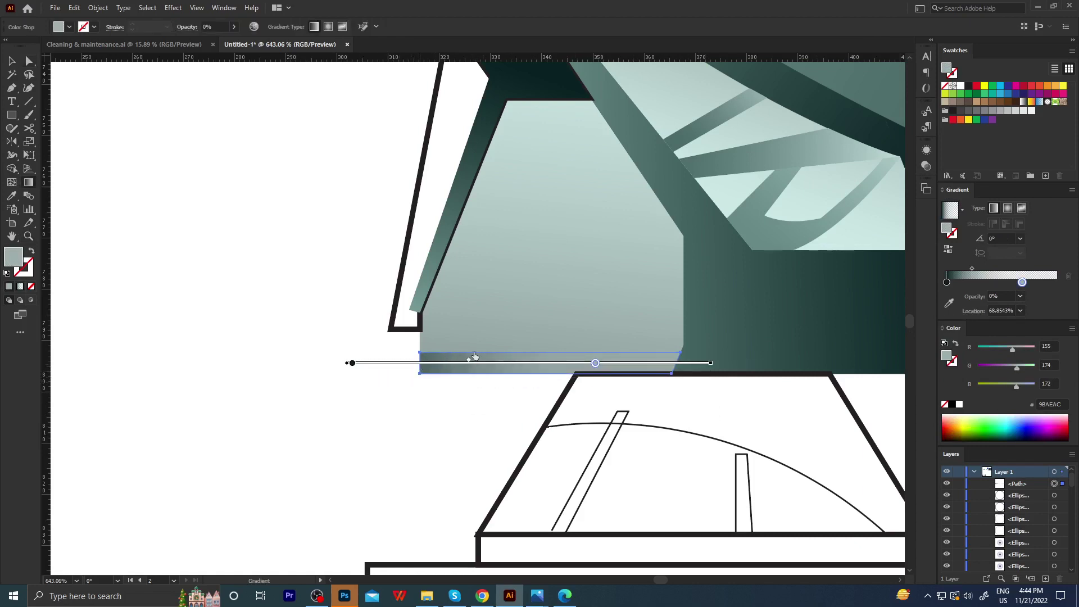
pyautogui.keyDown('ctrl'); pyautogui.click(427, 414); pyautogui.keyUp('ctrl')
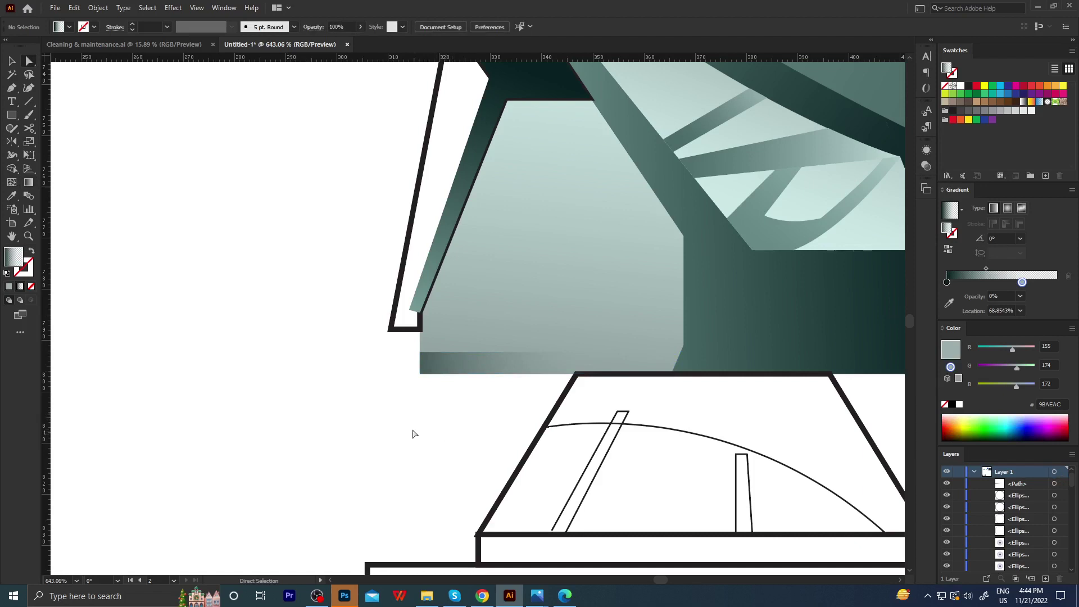
pyautogui.moveTo(413, 422)
pyautogui.mouseDown()
pyautogui.moveTo(316, 407)
pyautogui.moveTo(405, 416)
pyautogui.moveTo(409, 387)
pyautogui.mouseUp()
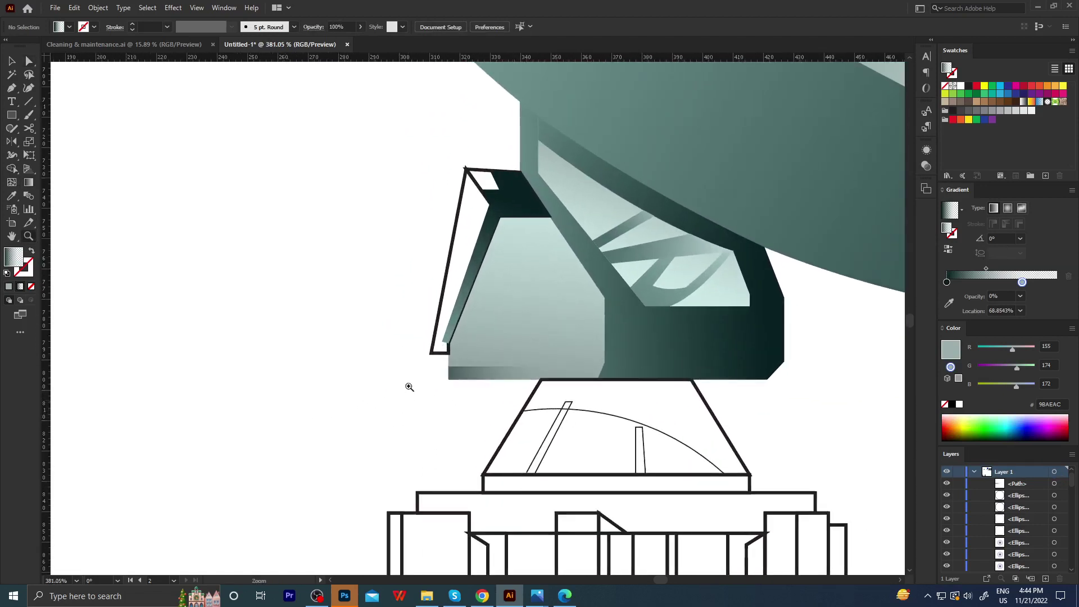
# Copy the teal gradient onto the slanted side piece and angle it along the piece's length.
pyautogui.click(438, 327)
pyautogui.press('i')
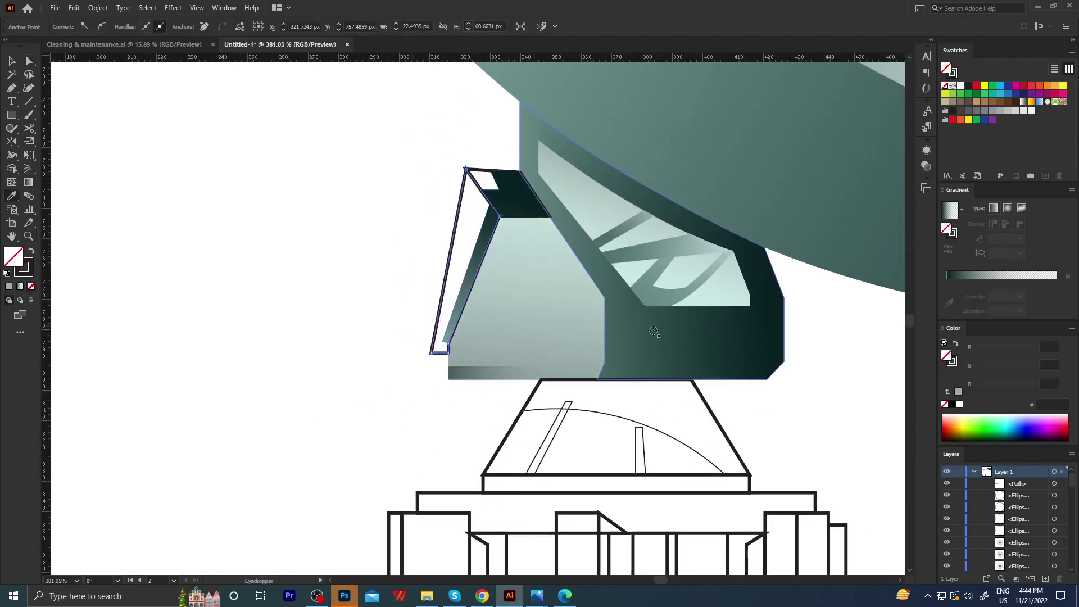
pyautogui.click(498, 336)
pyautogui.click(453, 373)
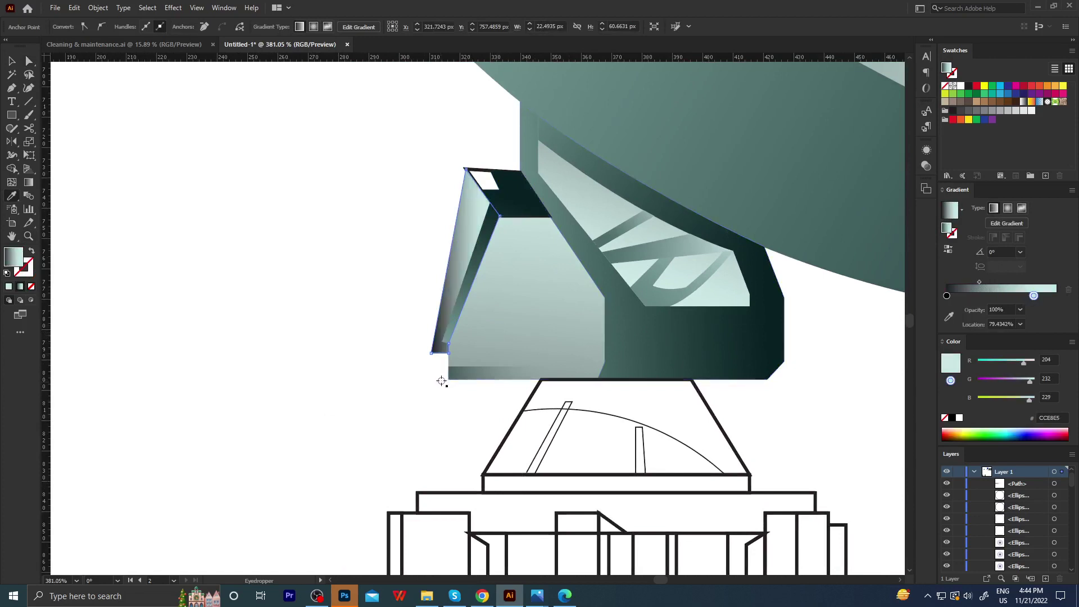
pyautogui.press('g')
pyautogui.moveTo(537, 142); pyautogui.dragTo(396, 518)
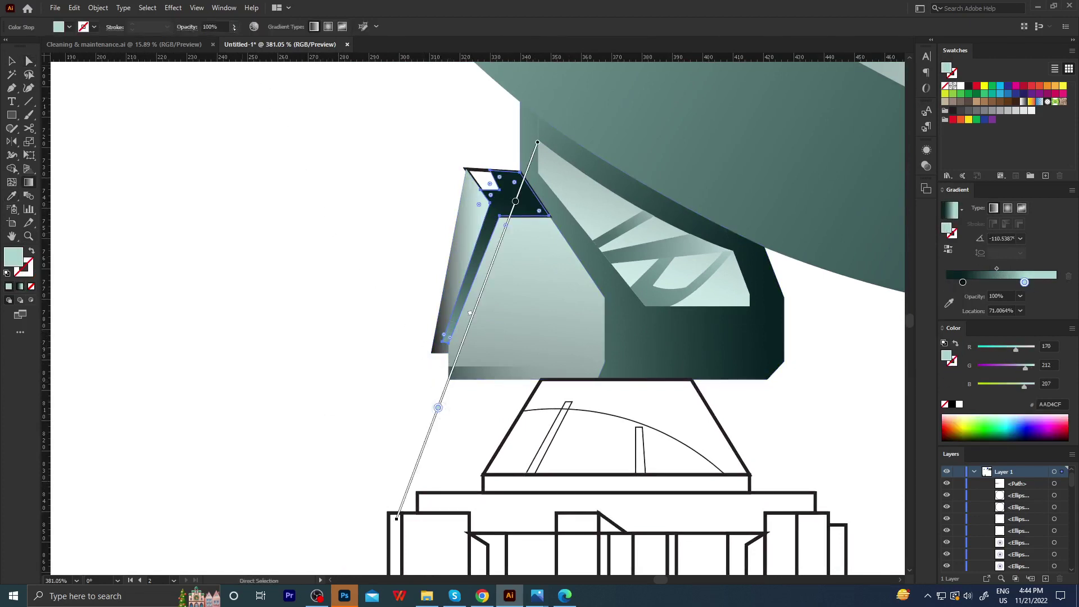
# Set the selected gradient stop to 0% opacity and sample dark grey for the stop.
pyautogui.click(233, 27)
pyautogui.moveTo(231, 41); pyautogui.dragTo(120, 79)
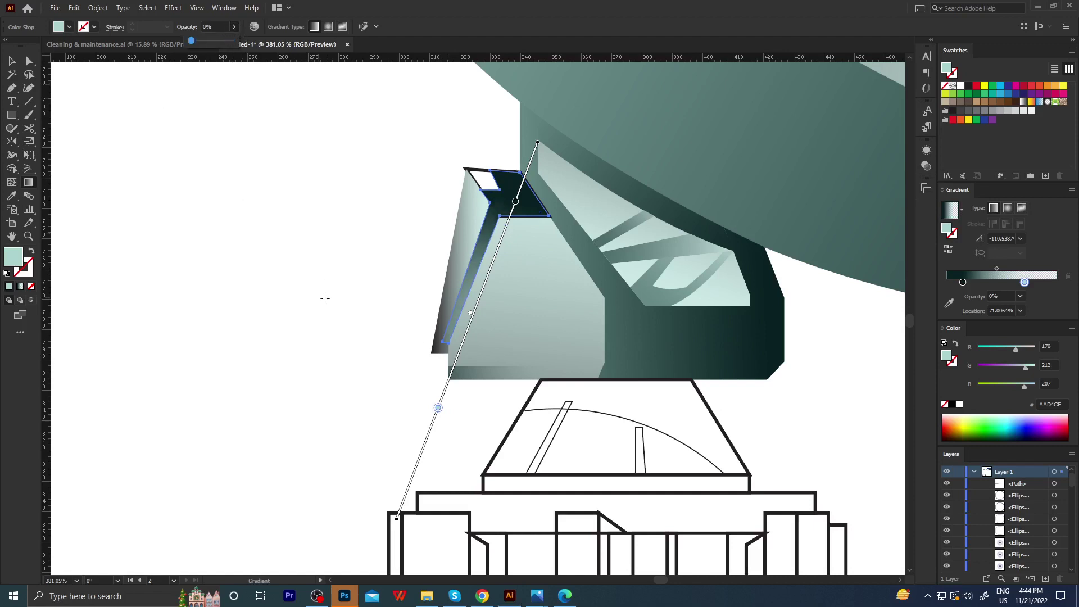
pyautogui.press('a')
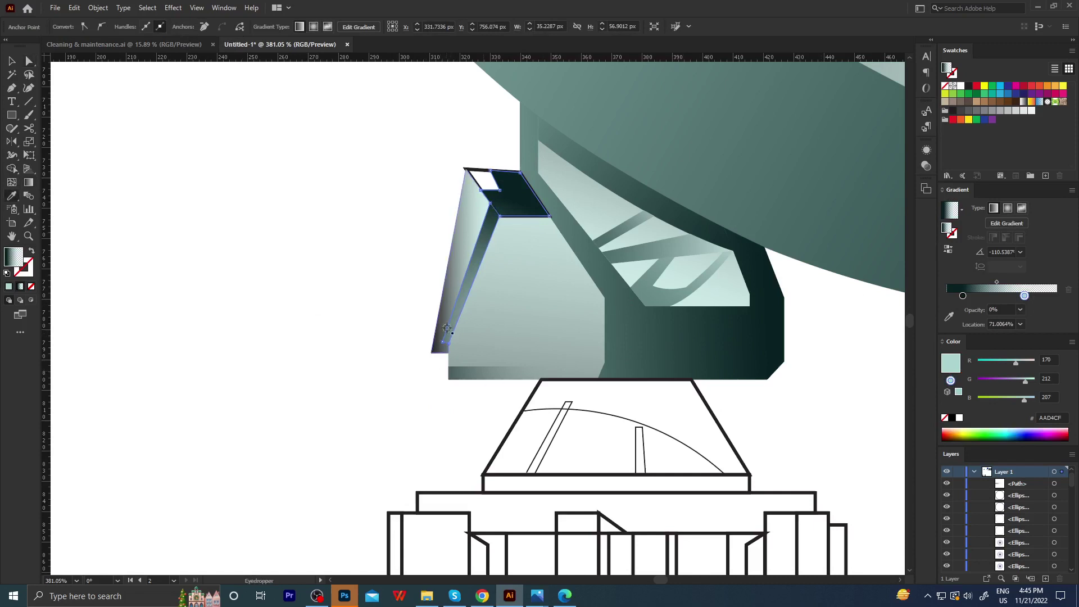
pyautogui.keyDown('shift'); pyautogui.click(445, 320); pyautogui.keyUp('shift')
pyautogui.hotkey('ctrl', 'shift', 'a')
pyautogui.scroll(1, 495, 351)
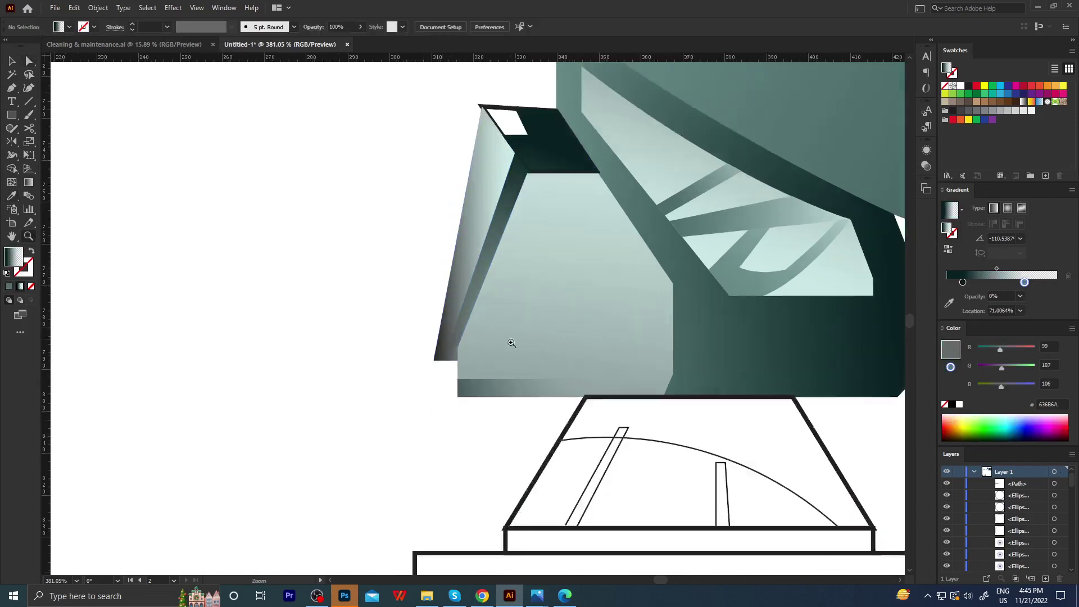
pyautogui.scroll(1, 494, 351)
# Redraw the side piece's gradient upward from its base, ending at about 83.18°.
pyautogui.click(448, 362)
pyautogui.press('g')
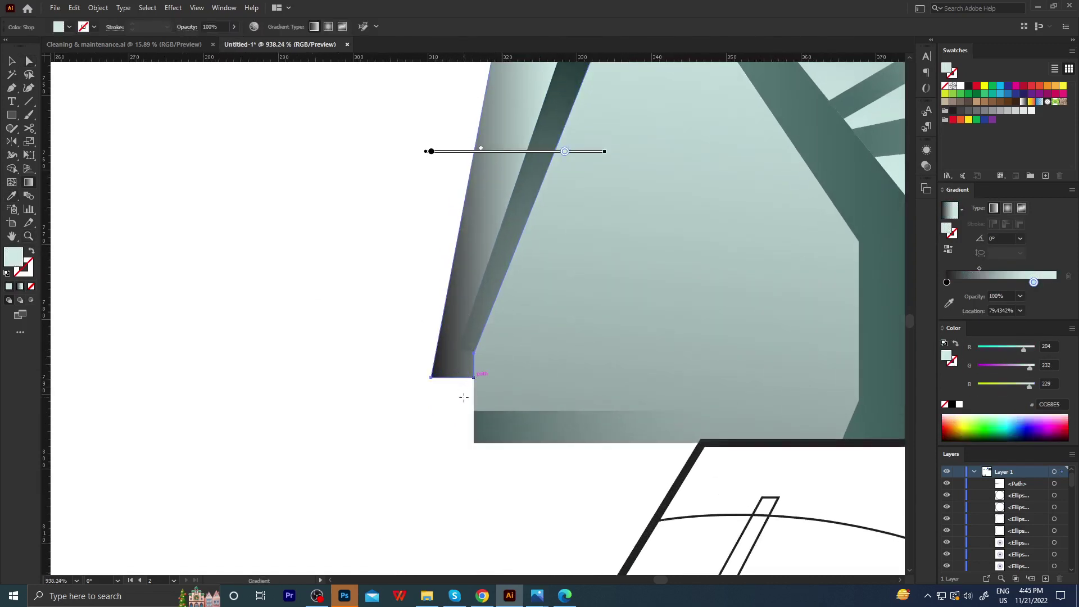
pyautogui.moveTo(500, 400); pyautogui.dragTo(517, 182)
pyautogui.scroll(-4, 480, 343)
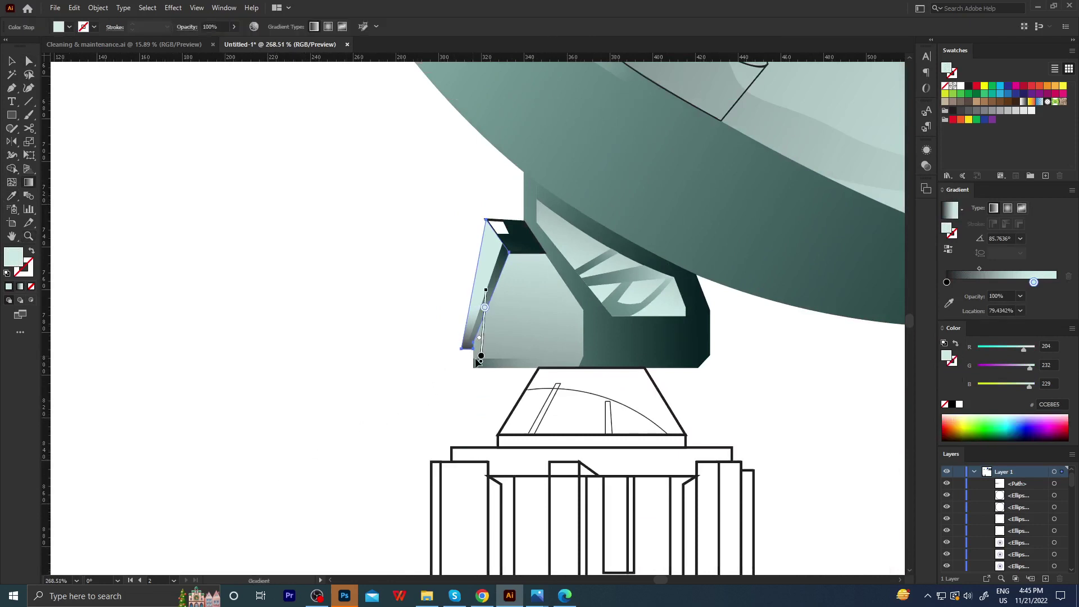
pyautogui.moveTo(470, 349); pyautogui.dragTo(489, 190)
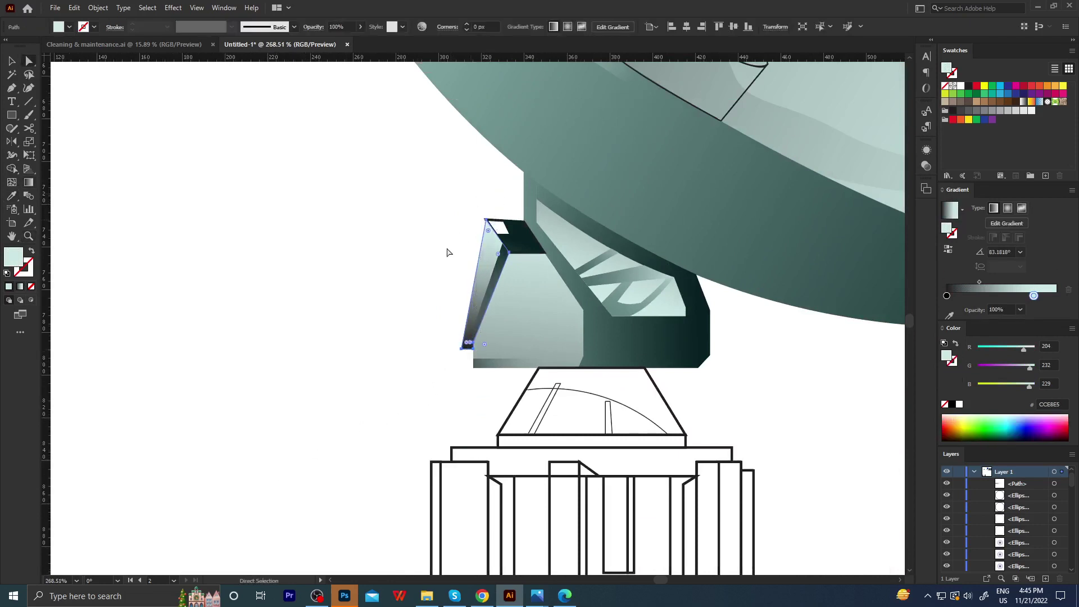
pyautogui.press('z')
pyautogui.moveTo(484, 264); pyautogui.dragTo(499, 235)
# Adjust the cap piece's top and lower corner points.
pyautogui.click(530, 210)
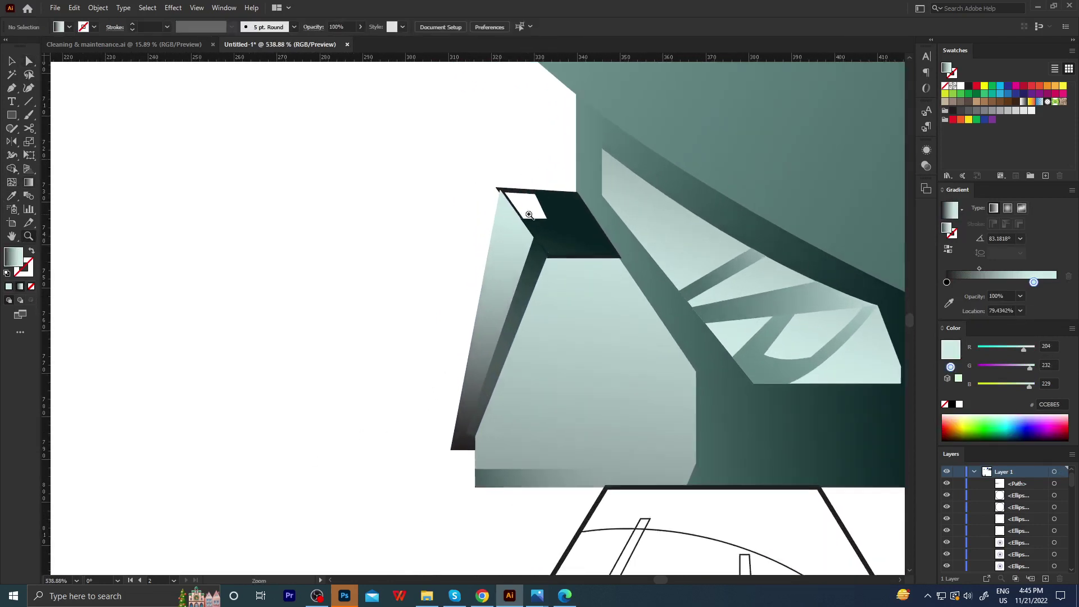
pyautogui.click(554, 205)
pyautogui.press('a')
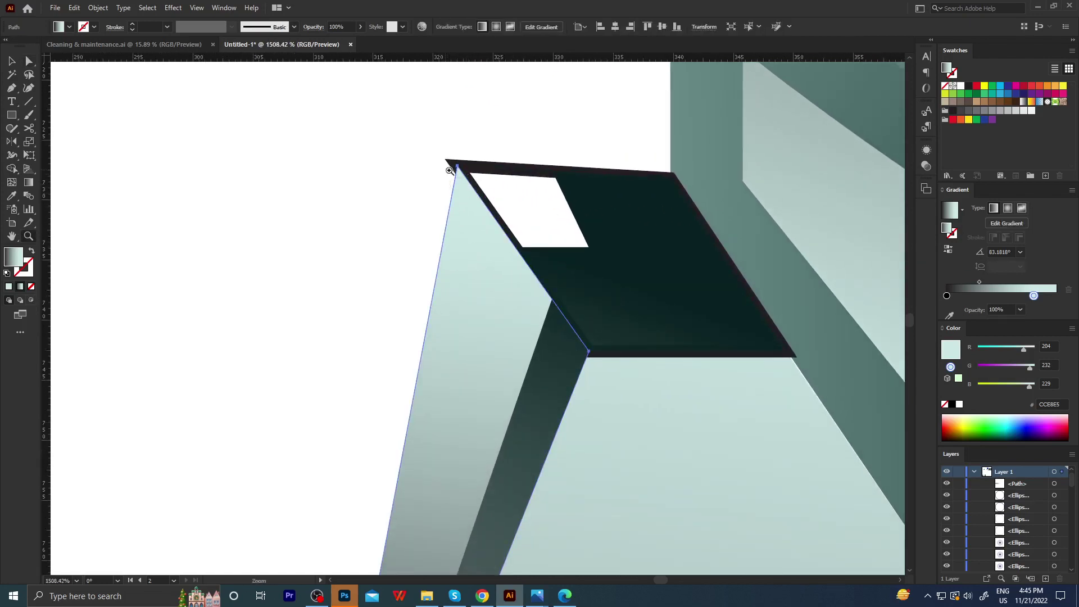
pyautogui.scroll(1, 451, 164)
pyautogui.moveTo(444, 159); pyautogui.dragTo(444, 159)
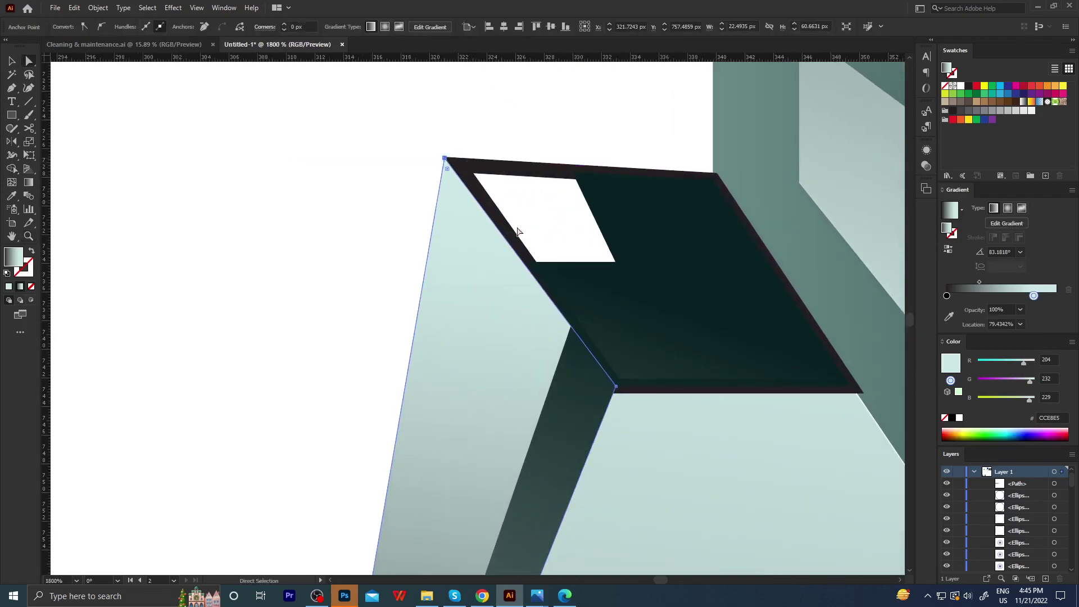
pyautogui.moveTo(614, 388); pyautogui.dragTo(590, 386)
# Select the cap's dark outer frame and copy the teal gradient fill onto it.
pyautogui.click(627, 391)
pyautogui.click(645, 342)
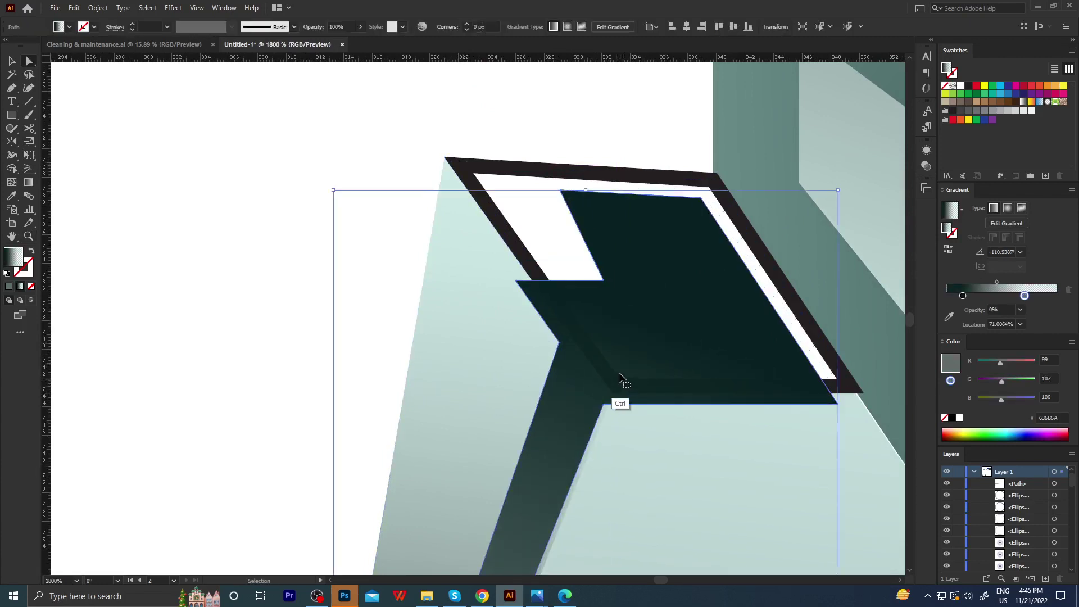
pyautogui.hotkey('ctrl', 'z')
pyautogui.click(516, 231)
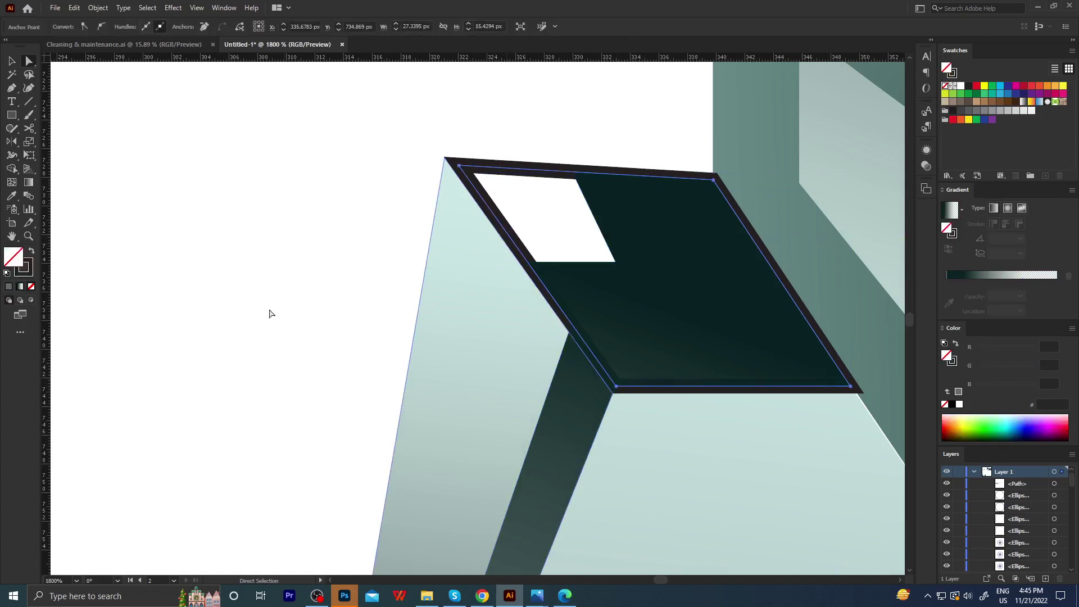
pyautogui.press('Delete')
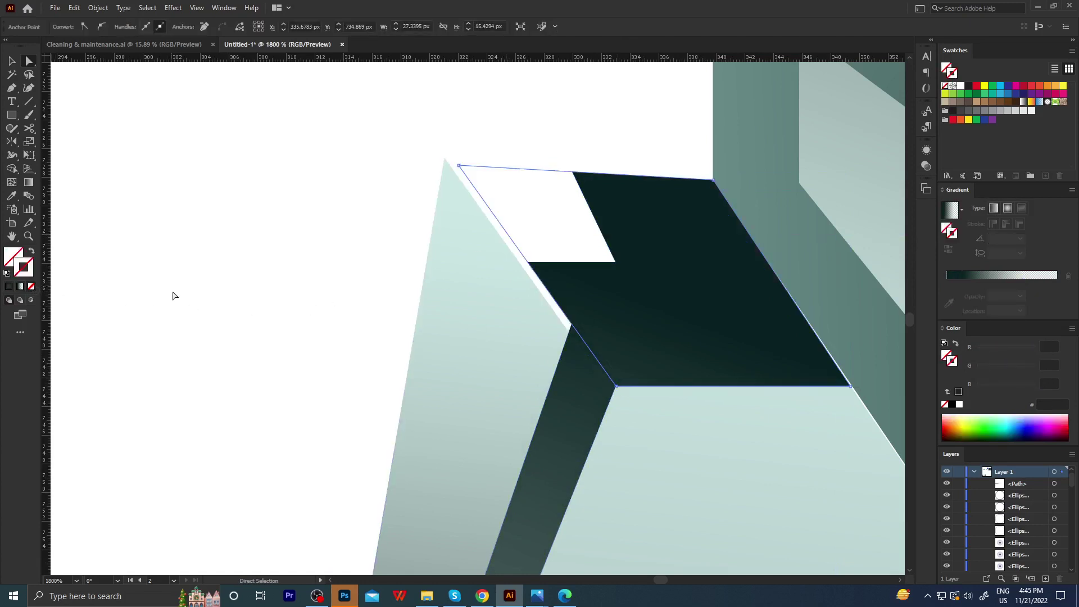
pyautogui.keyDown('alt'); pyautogui.click(319, 320); pyautogui.keyUp('alt')
pyautogui.moveTo(319, 319); pyautogui.dragTo(453, 313)
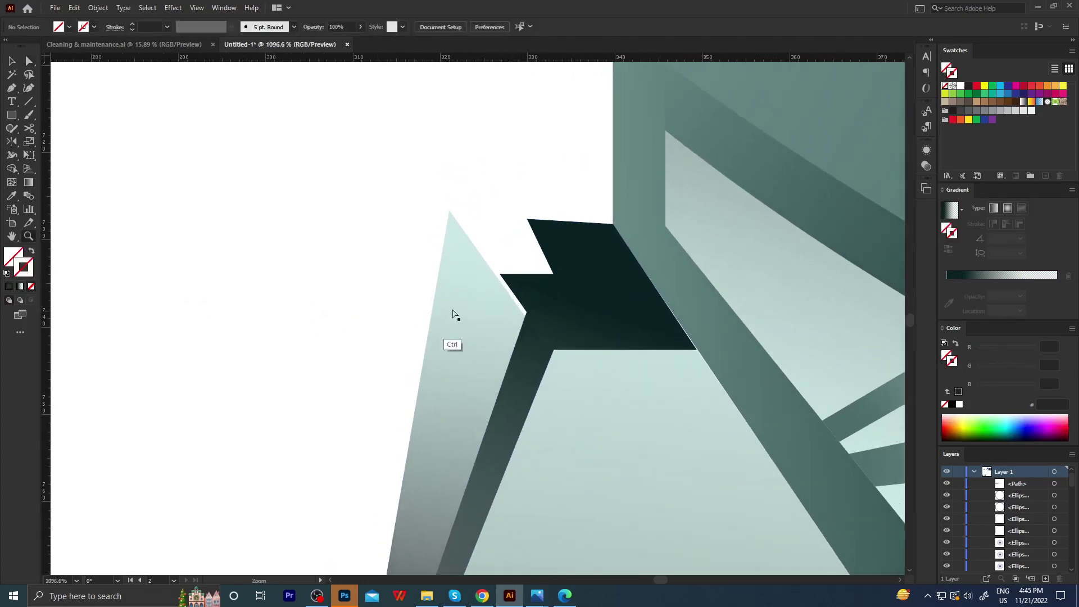
pyautogui.hotkey('ctrl', 'z')
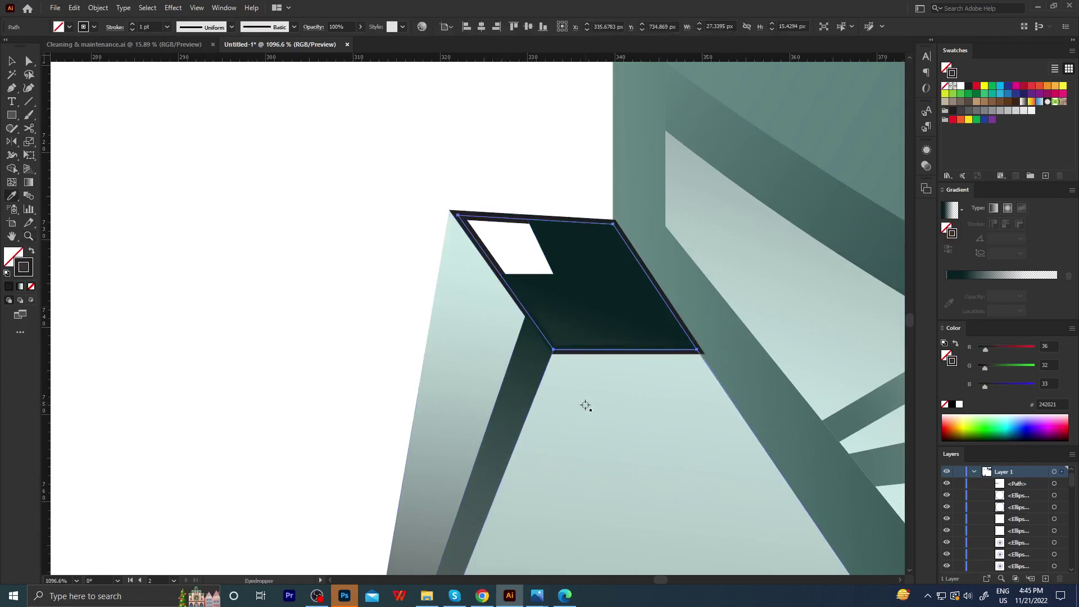
pyautogui.click(585, 406)
pyautogui.moveTo(545, 362); pyautogui.dragTo(347, 365)
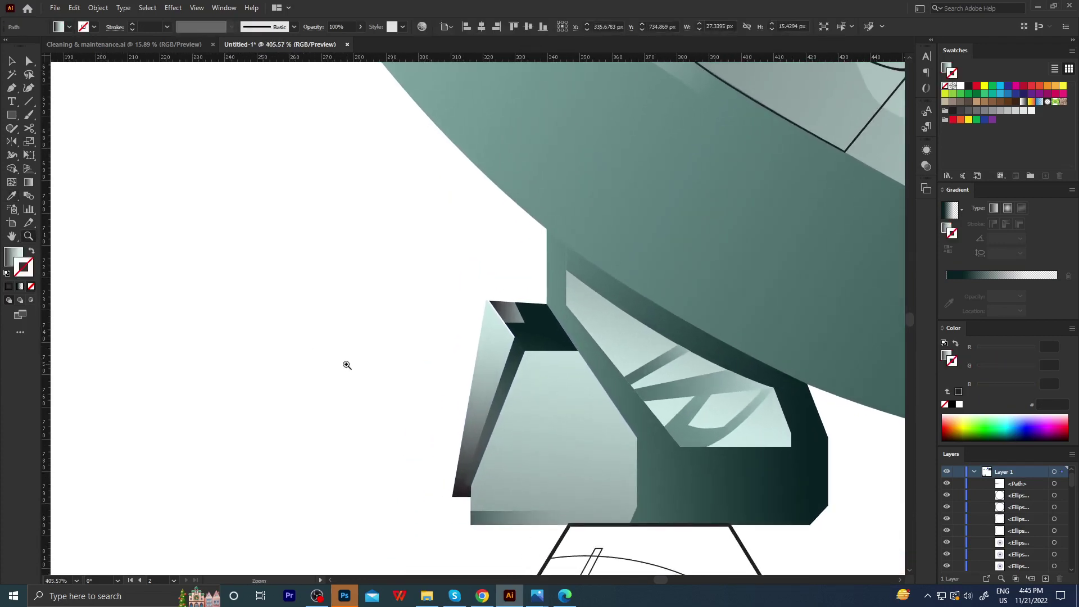
# Angle the cap's gradient diagonally across the piece.
pyautogui.press('g')
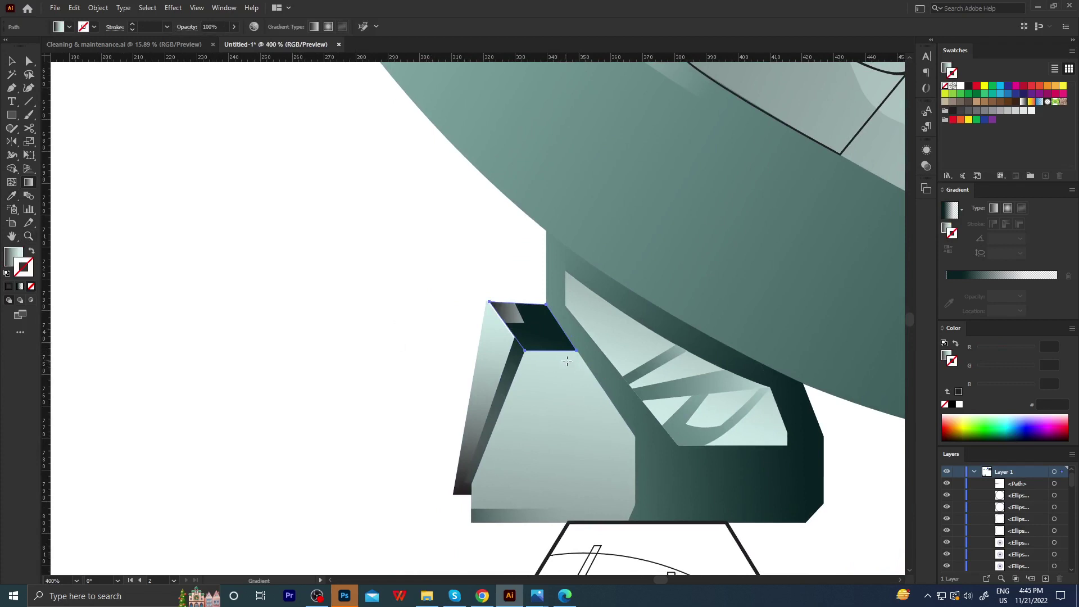
pyautogui.moveTo(599, 357); pyautogui.dragTo(435, 282)
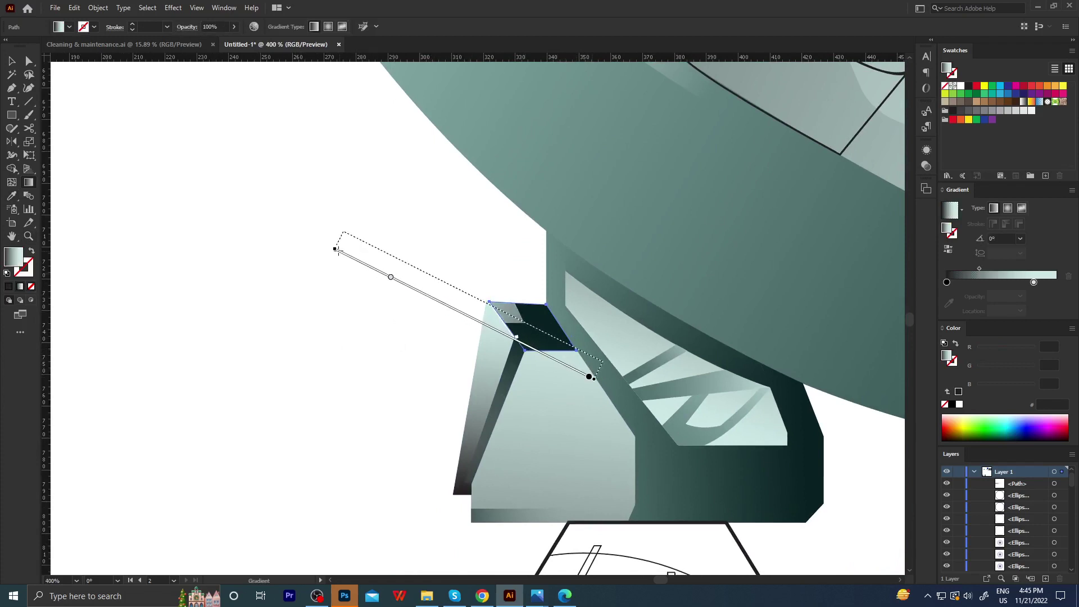
pyautogui.click(506, 322)
pyautogui.press('g')
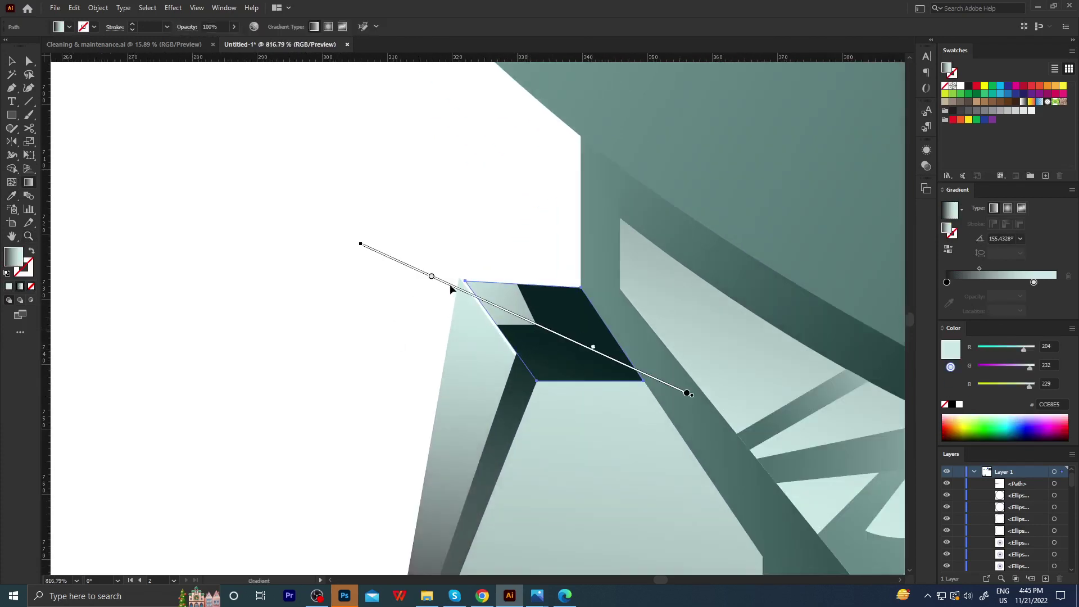
# Move the cap's top-left corner slightly right and align the dark shape's lower corners with the edge.
pyautogui.press('a')
pyautogui.click(465, 280)
pyautogui.scroll(3, 465, 281)
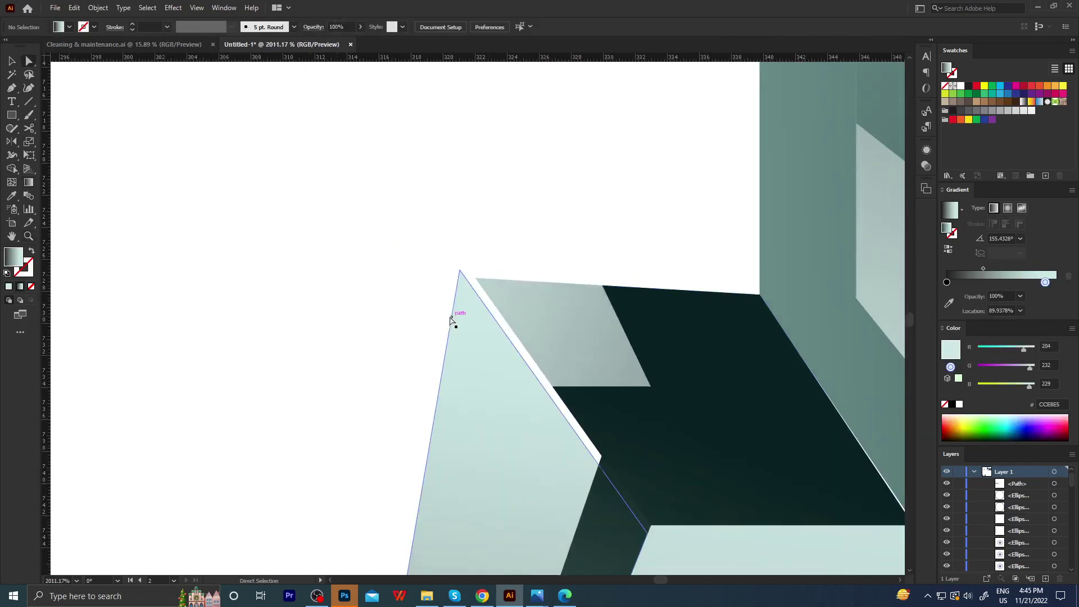
pyautogui.moveTo(460, 272); pyautogui.dragTo(476, 278)
pyautogui.moveTo(650, 525); pyautogui.dragTo(651, 524)
pyautogui.scroll(-3, 479, 424)
pyautogui.scroll(5, 525, 321)
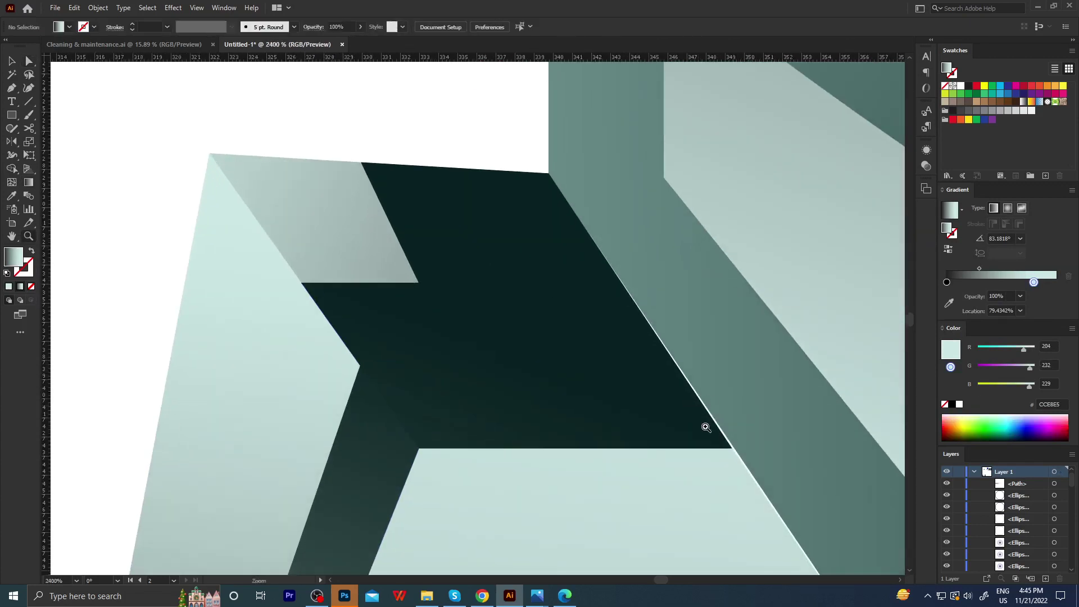
pyautogui.scroll(2, 705, 427)
pyautogui.press('a')
pyautogui.moveTo(764, 475); pyautogui.dragTo(763, 473)
# Nudge a corner point onto the adjoining edge and pull the dark shape's top point left.
pyautogui.press('z')
pyautogui.scroll(-3, 669, 481)
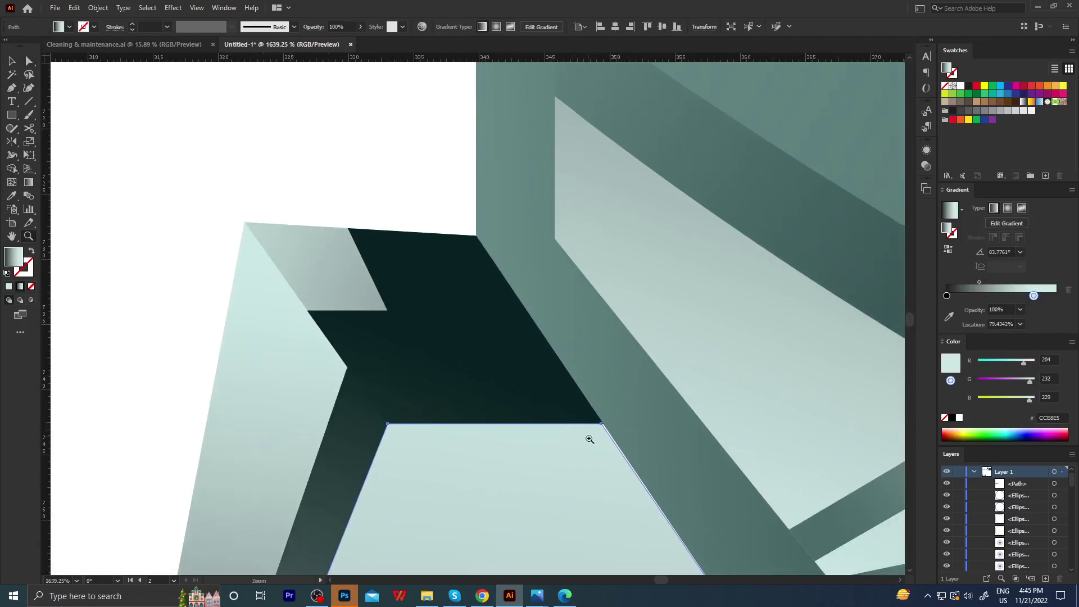
pyautogui.scroll(6, 590, 439)
pyautogui.press('a')
pyautogui.moveTo(575, 397); pyautogui.dragTo(587, 400)
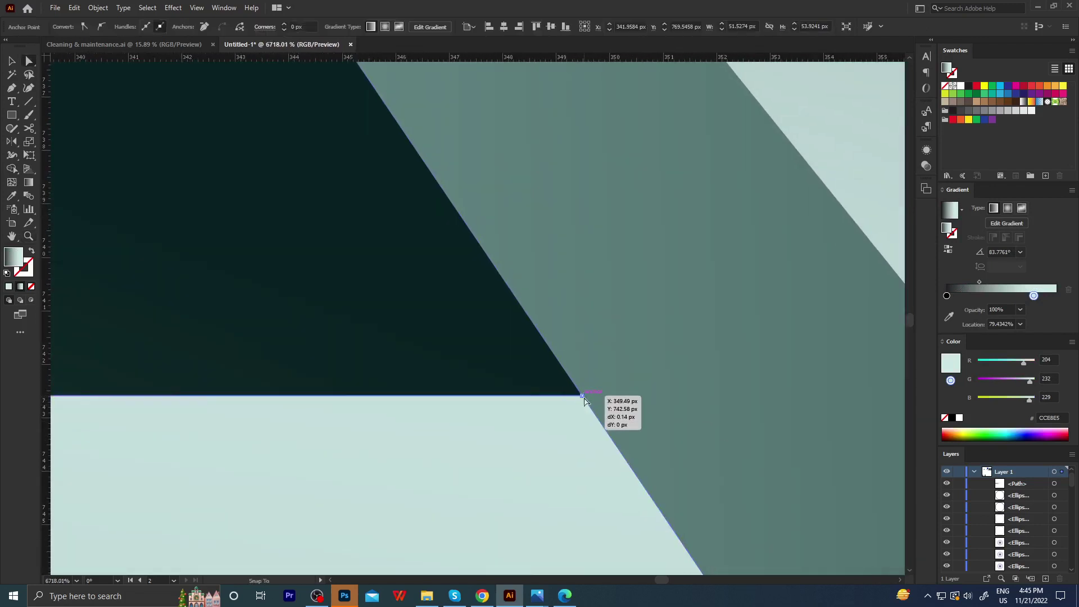
pyautogui.press('z')
pyautogui.scroll(-4, 373, 440)
pyautogui.scroll(-2, 308, 402)
pyautogui.scroll(5, 335, 276)
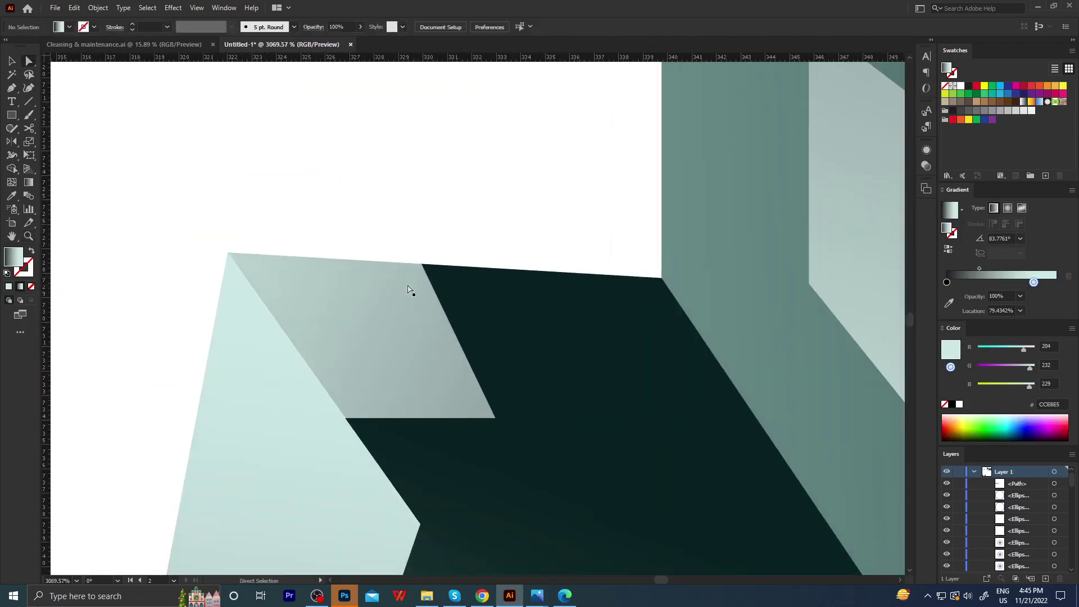
pyautogui.press('a')
pyautogui.moveTo(414, 264); pyautogui.dragTo(379, 261)
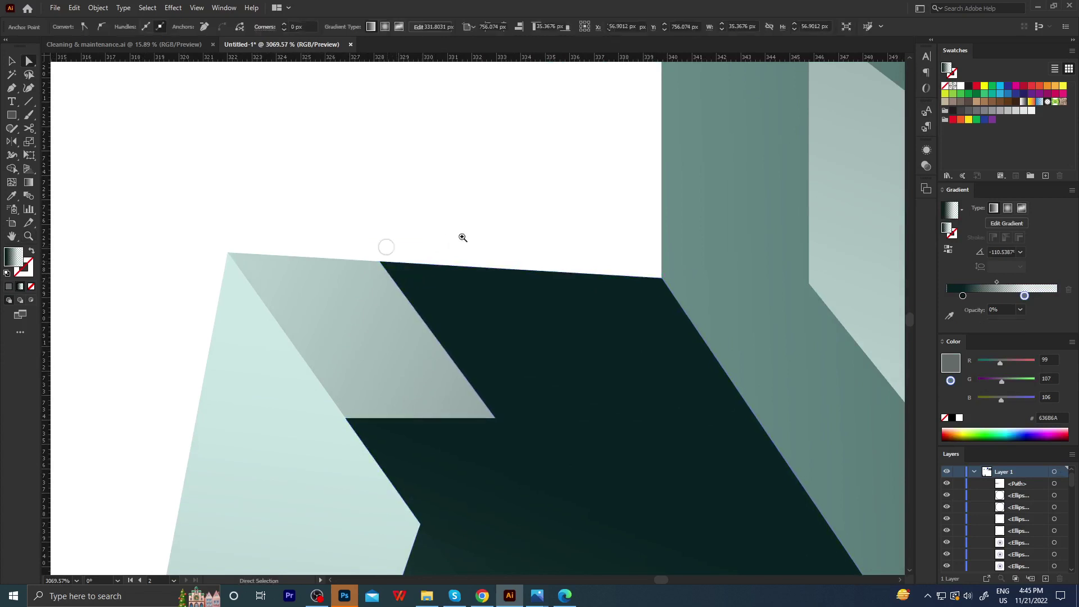
# Reselect the cap piece's gradient and zoom out to view the whole yoke.
pyautogui.press('z')
pyautogui.scroll(-5, 265, 322)
pyautogui.scroll(-2, 345, 277)
pyautogui.scroll(-2, 325, 298)
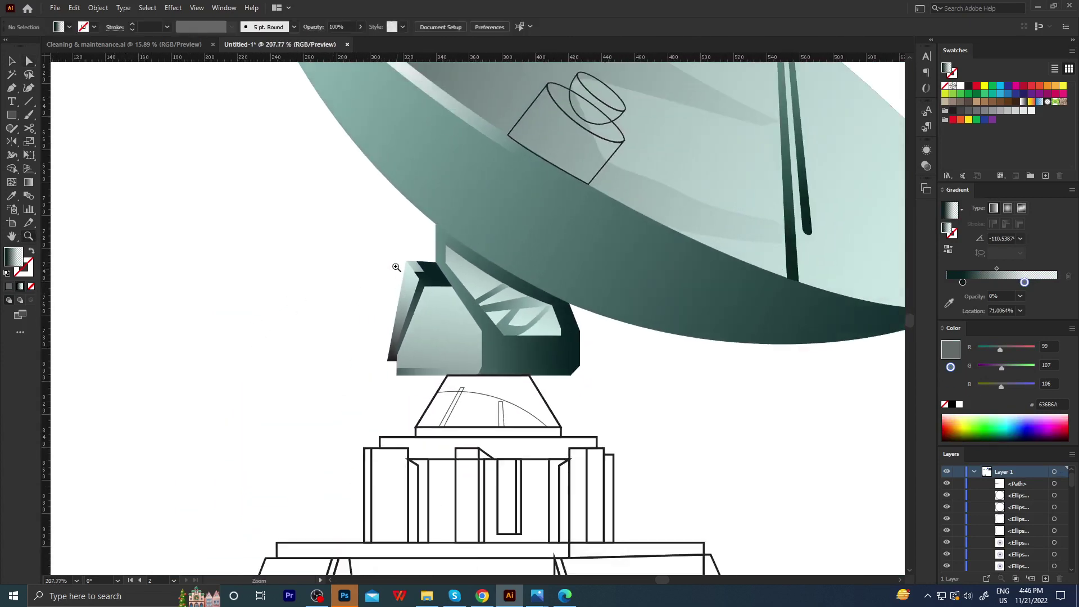
pyautogui.scroll(2, 398, 265)
pyautogui.scroll(2, 450, 258)
pyautogui.press('g')
pyautogui.click(499, 287)
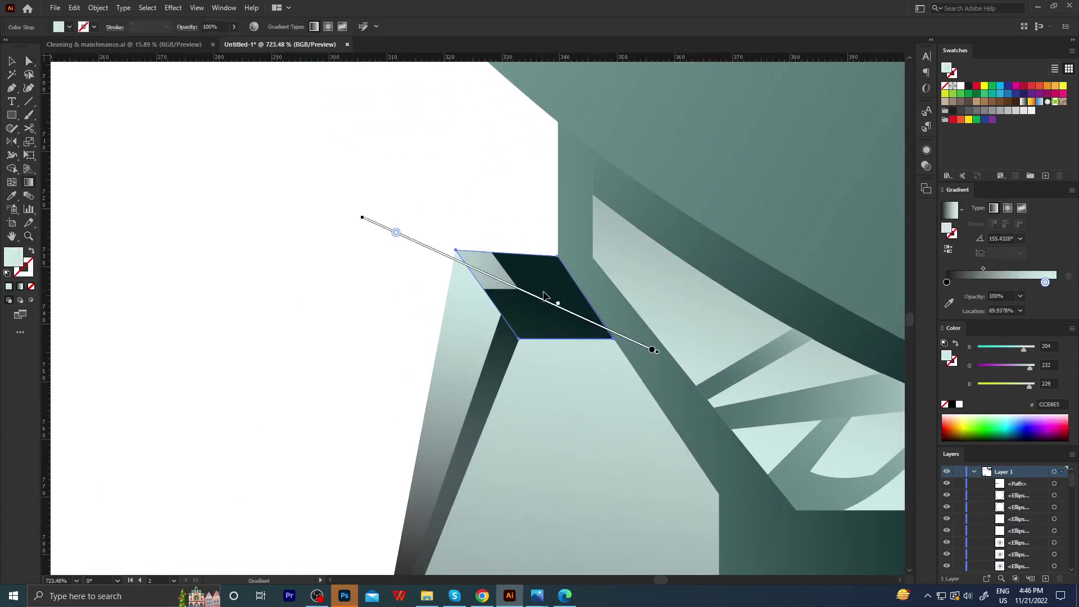
pyautogui.press('v')
pyautogui.click(489, 219)
pyautogui.press('z')
pyautogui.scroll(-2, 381, 289)
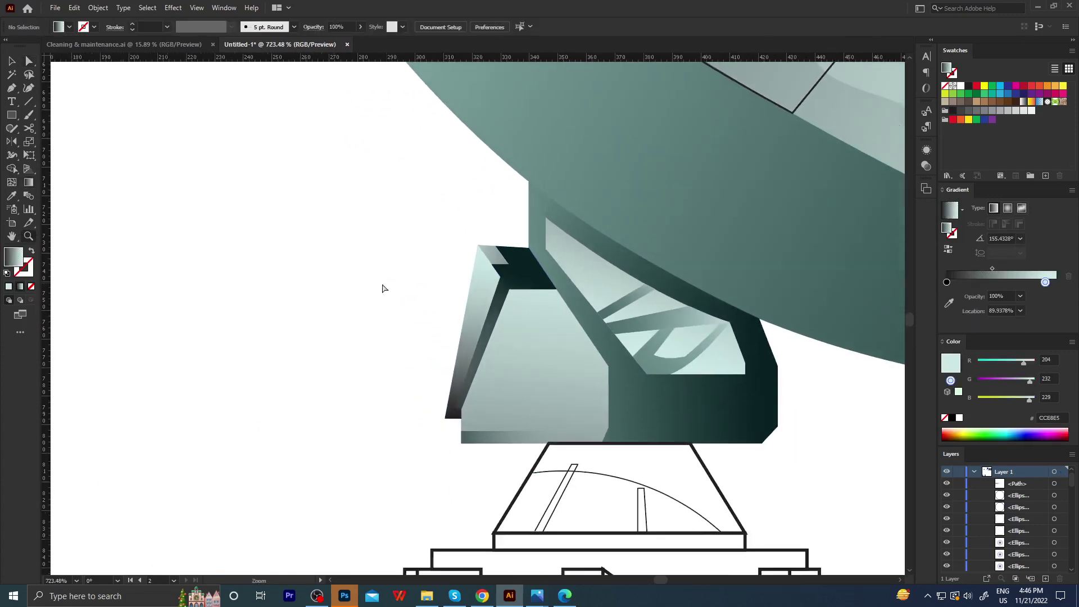
pyautogui.scroll(-1, 413, 290)
pyautogui.scroll(1, 520, 365)
pyautogui.scroll(1, 464, 376)
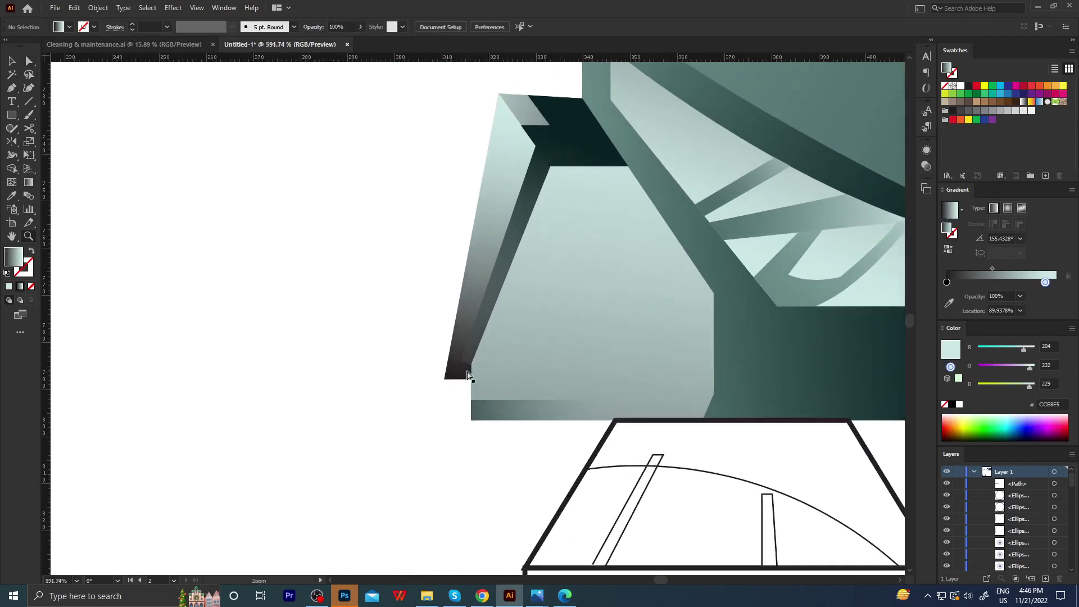
# Recolour the dark end of the left side panel's gradient to dark grey 3B4040.
pyautogui.press('a')
pyautogui.click(464, 374)
pyautogui.press('i')
pyautogui.click(470, 365)
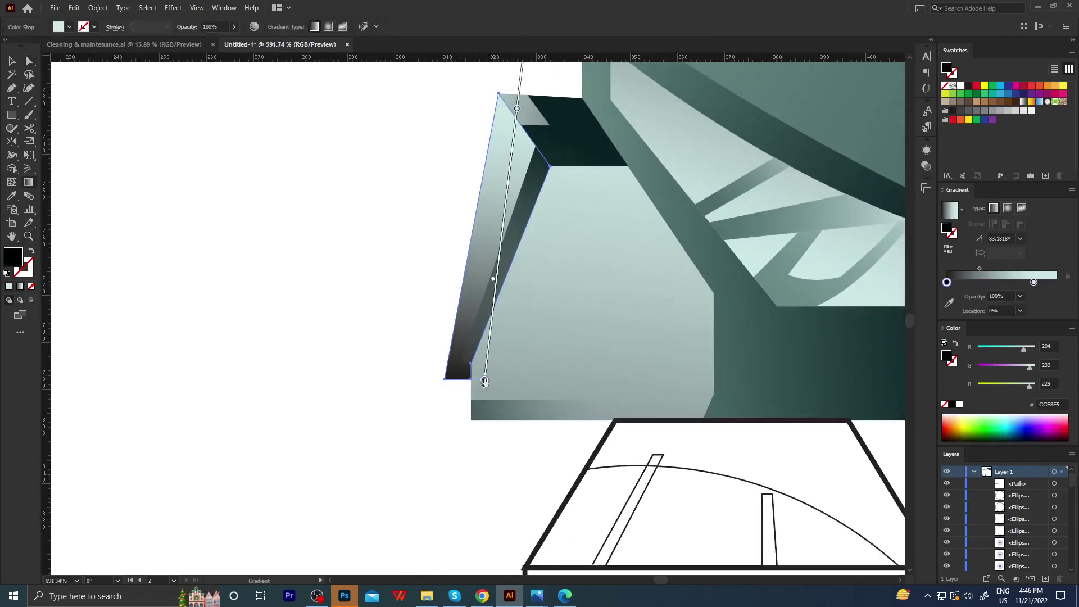
pyautogui.keyDown('shift'); pyautogui.click(457, 373); pyautogui.keyUp('shift')
# Select the side panel's inner dark strip, which fades along a -110.54° gradient.
pyautogui.hotkey('ctrl', 'shift', 'a')
pyautogui.press('z')
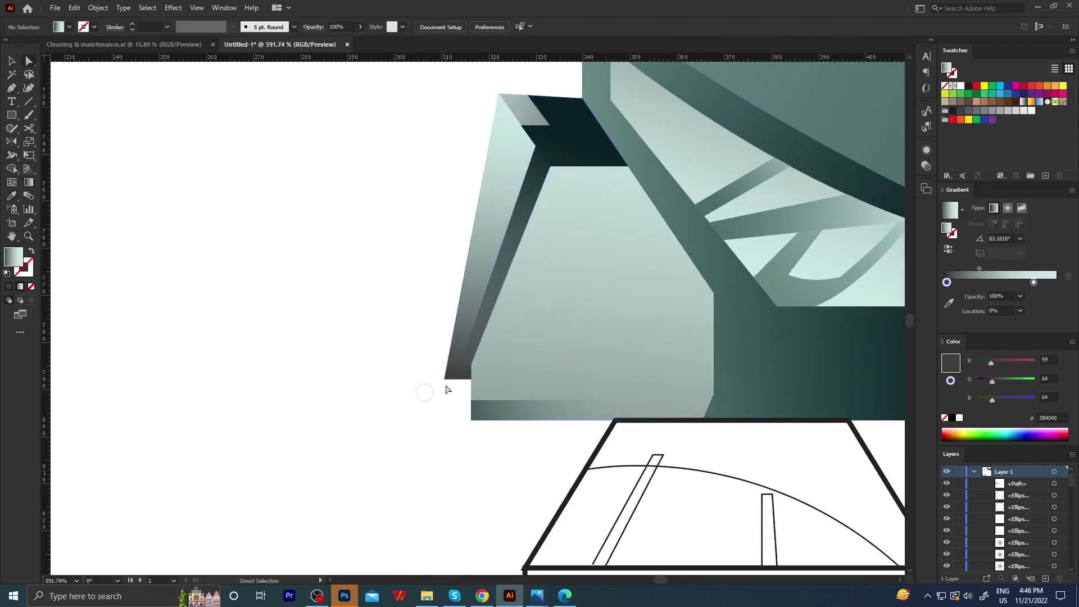
pyautogui.scroll(2, 447, 365)
pyautogui.click(477, 355)
pyautogui.press('g')
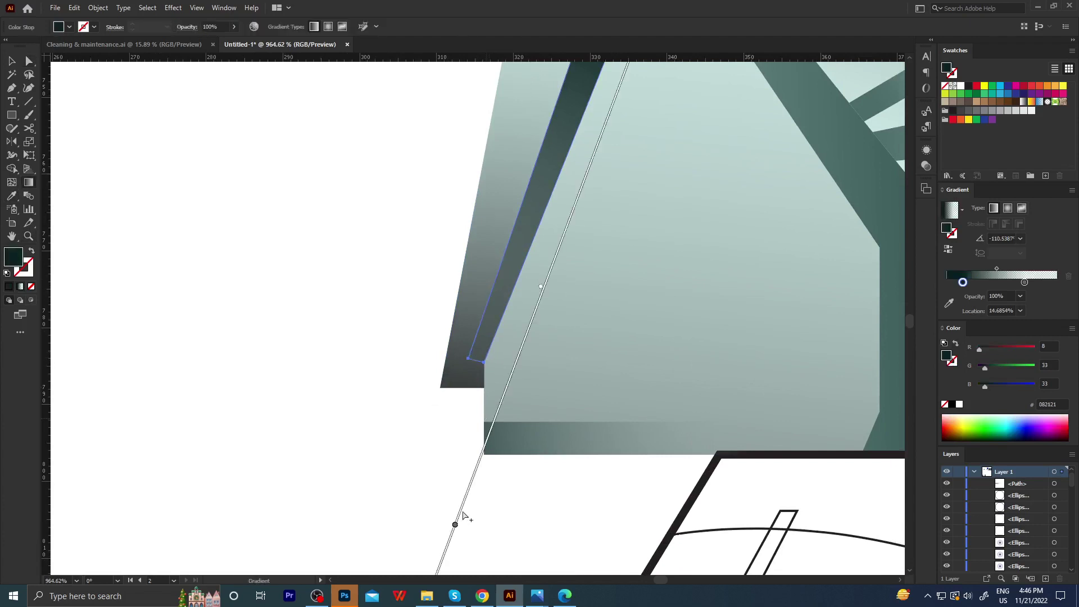
pyautogui.click(455, 525)
pyautogui.hotkey('ctrl', 'shift', 'a')
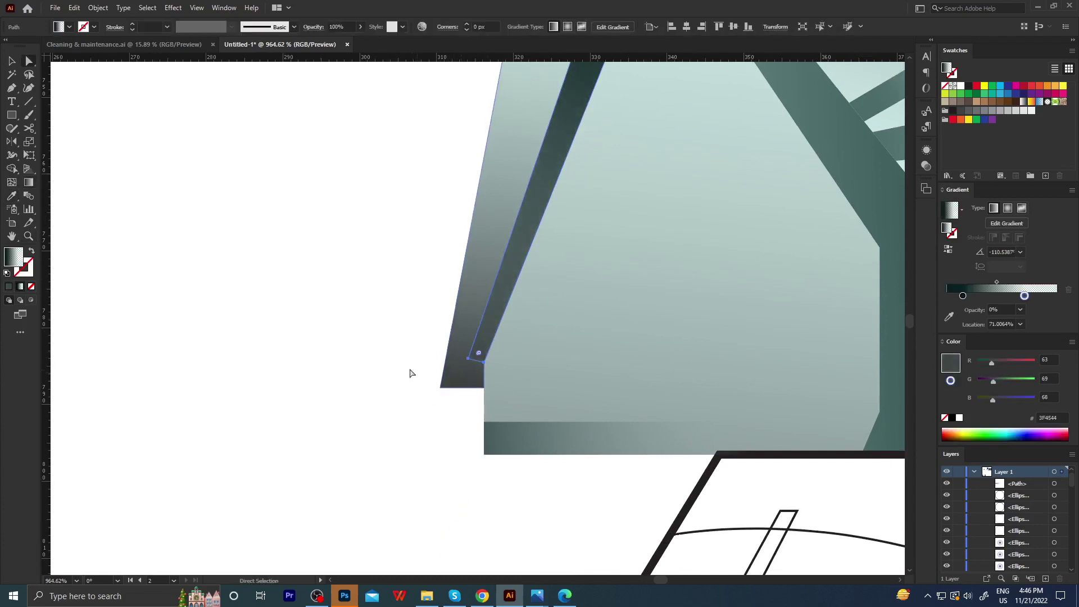
pyautogui.press('z')
pyautogui.moveTo(440, 354)
pyautogui.mouseDown()
pyautogui.moveTo(369, 392)
pyautogui.moveTo(333, 392)
pyautogui.mouseUp()
# Add a strip along the light panel's bottom edge with a horizontal gradient at 44% opacity.
pyautogui.moveTo(422, 380); pyautogui.dragTo(500, 401)
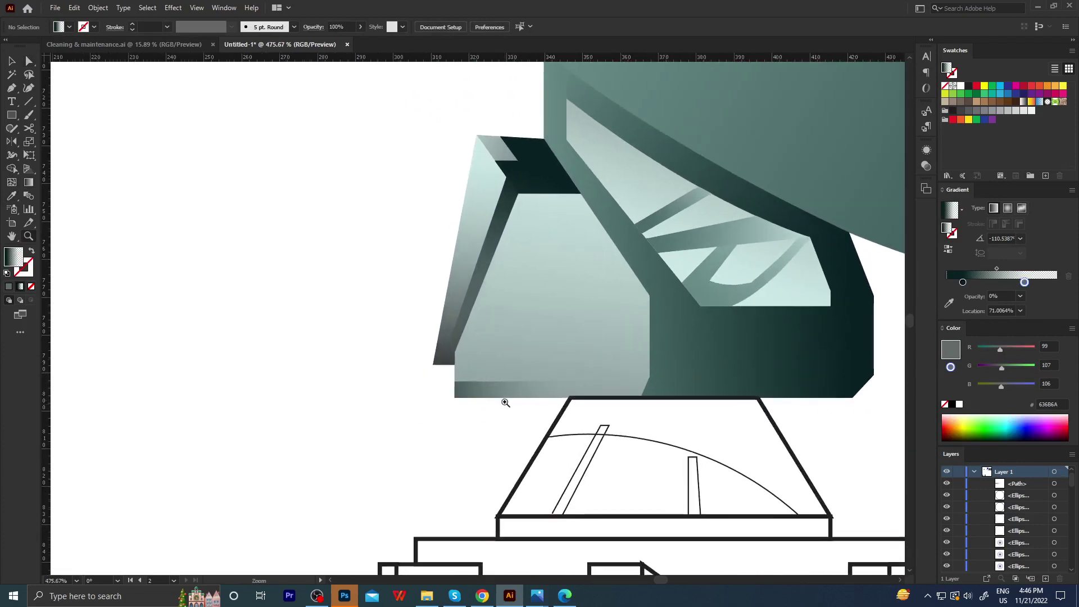
pyautogui.press('a')
pyautogui.click(498, 374)
pyautogui.press('m')
pyautogui.moveTo(455, 352); pyautogui.dragTo(651, 396)
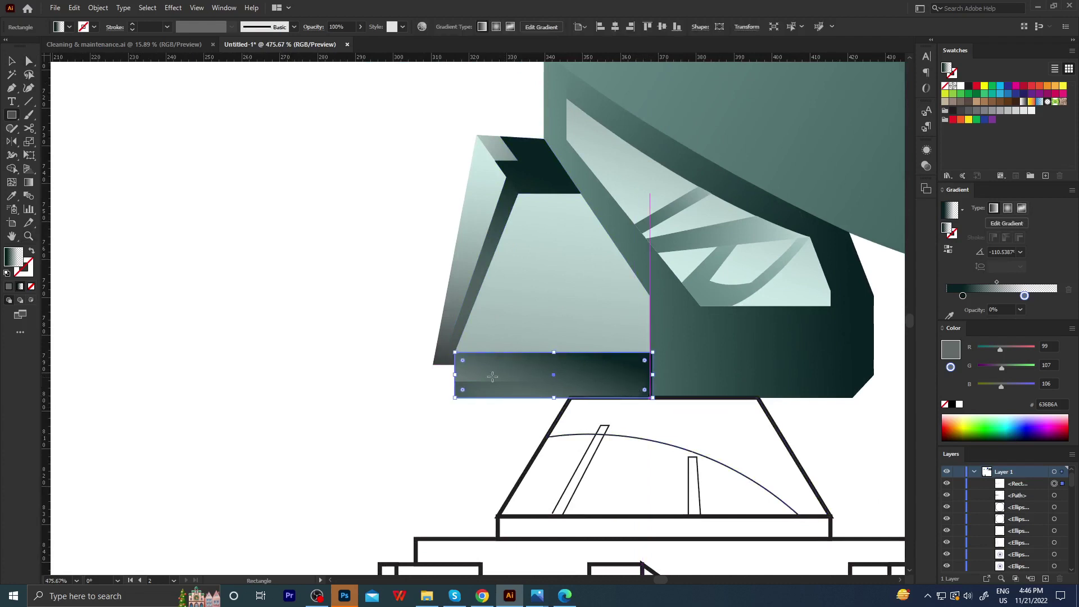
pyautogui.press('g')
pyautogui.moveTo(380, 382); pyautogui.dragTo(691, 372)
pyautogui.press('a')
pyautogui.click(481, 435)
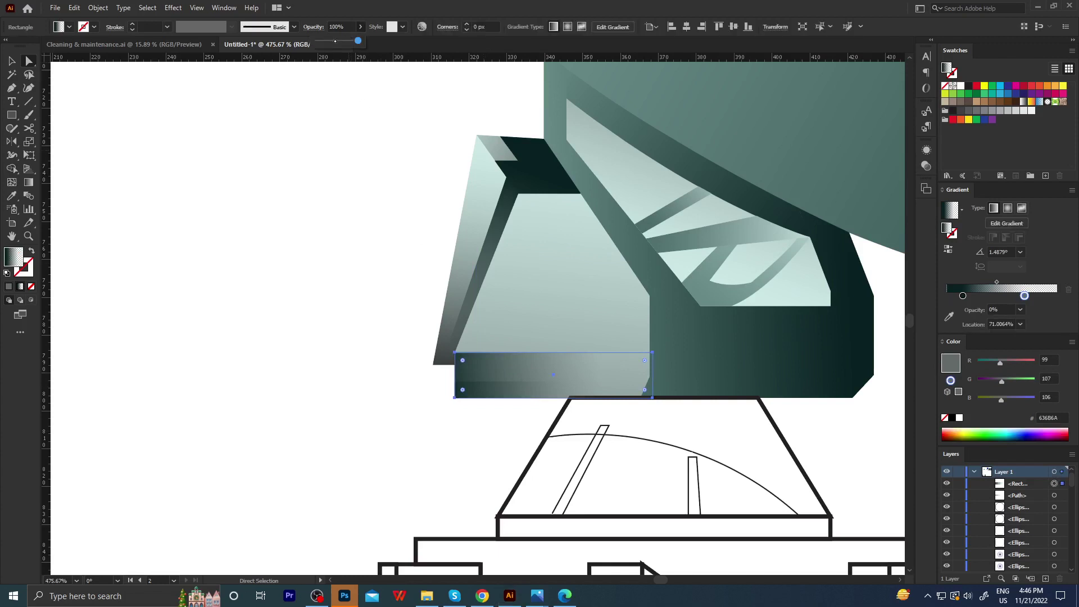
pyautogui.click(344, 176)
# Round the inner corner of the light bracket with its live corner widget.
pyautogui.press('z')
pyautogui.moveTo(441, 320)
pyautogui.mouseDown()
pyautogui.moveTo(263, 354)
pyautogui.moveTo(427, 365)
pyautogui.mouseUp()
pyautogui.press('a')
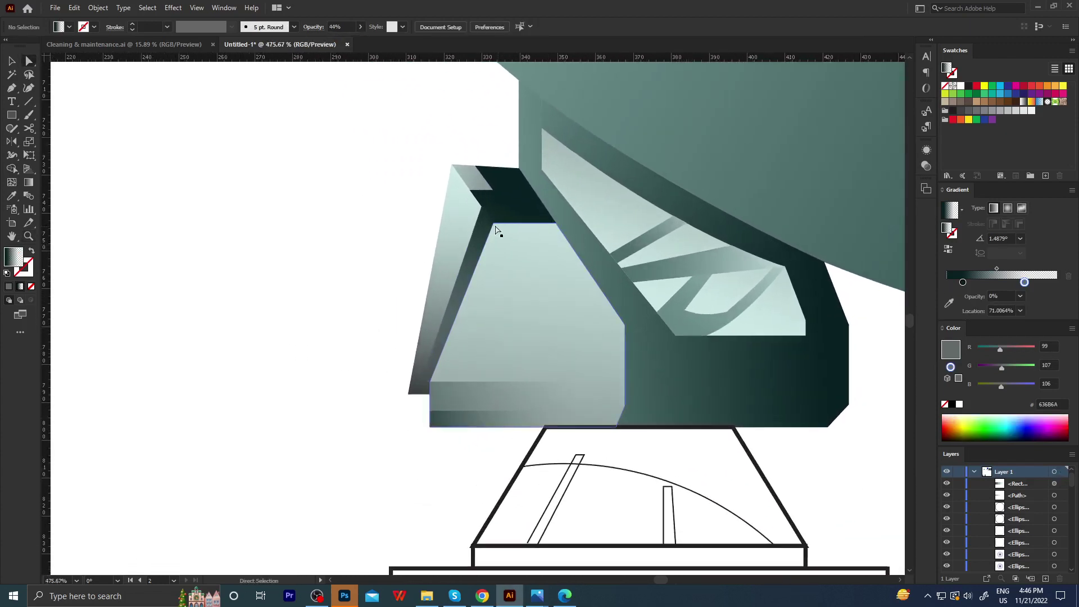
pyautogui.click(484, 239)
pyautogui.moveTo(497, 235); pyautogui.dragTo(507, 247)
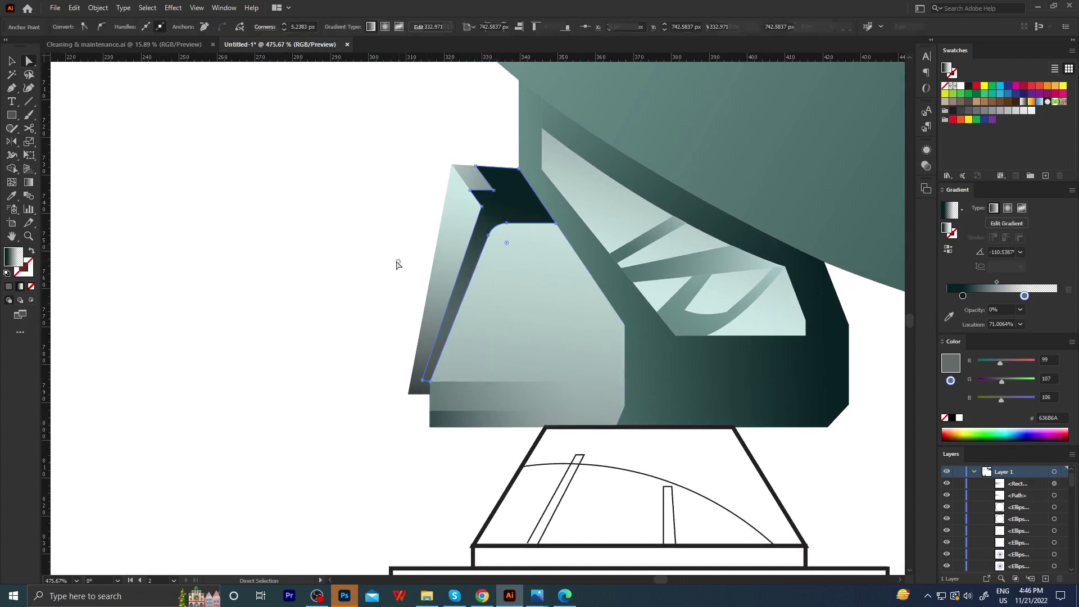
# Inspect the gradient stops of the light bracket piece on the dish mount.
pyautogui.scroll(-5, 395, 260)
pyautogui.moveTo(426, 328); pyautogui.dragTo(369, 364)
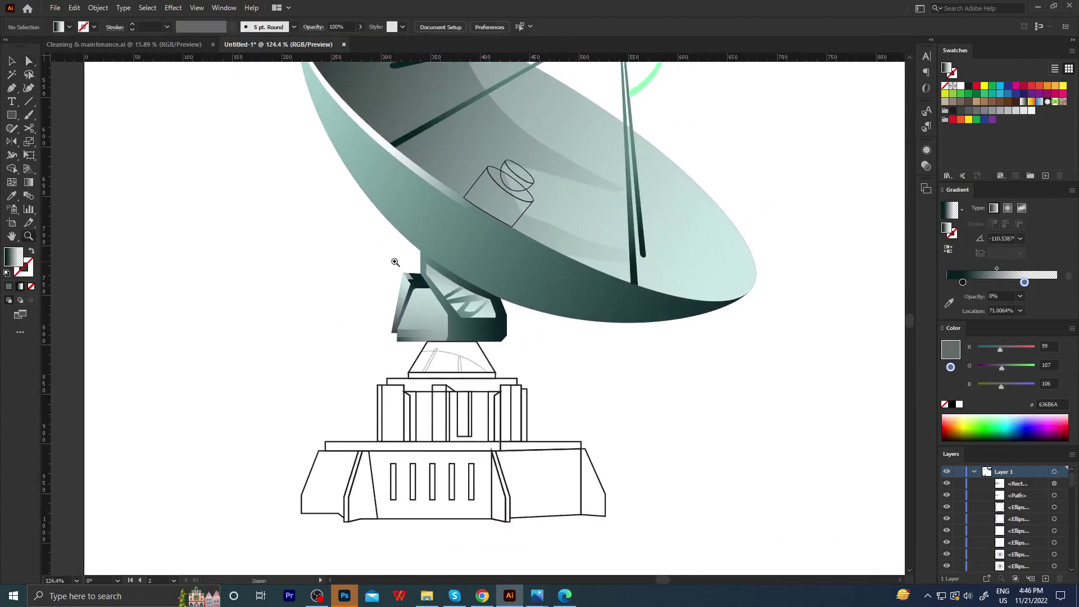
pyautogui.scroll(3, 419, 284)
pyautogui.scroll(2, 418, 284)
pyautogui.click(448, 291)
pyautogui.press('g')
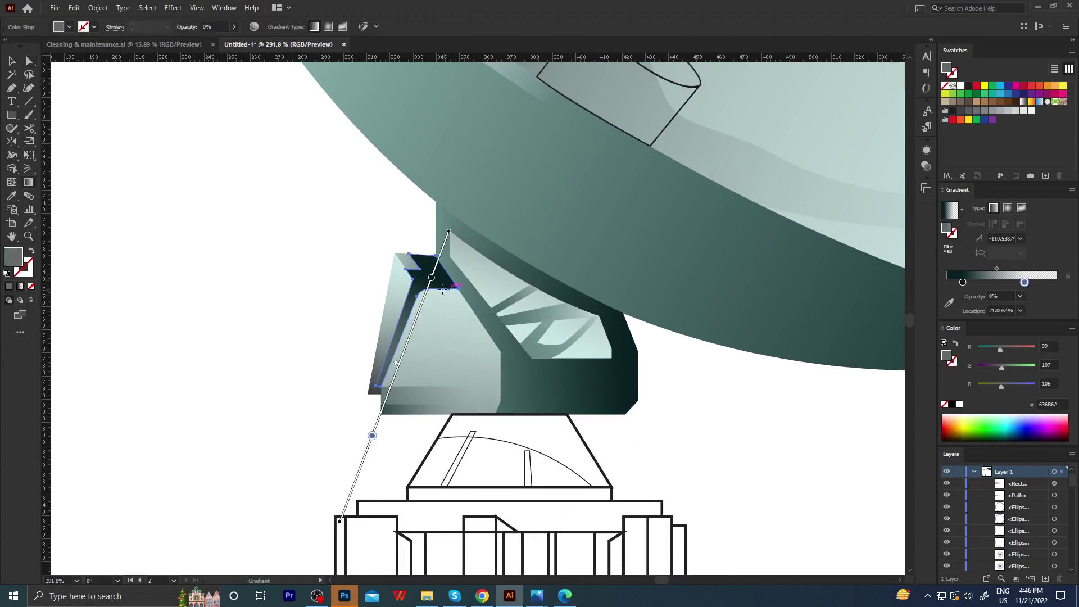
pyautogui.click(448, 230)
pyautogui.click(356, 298)
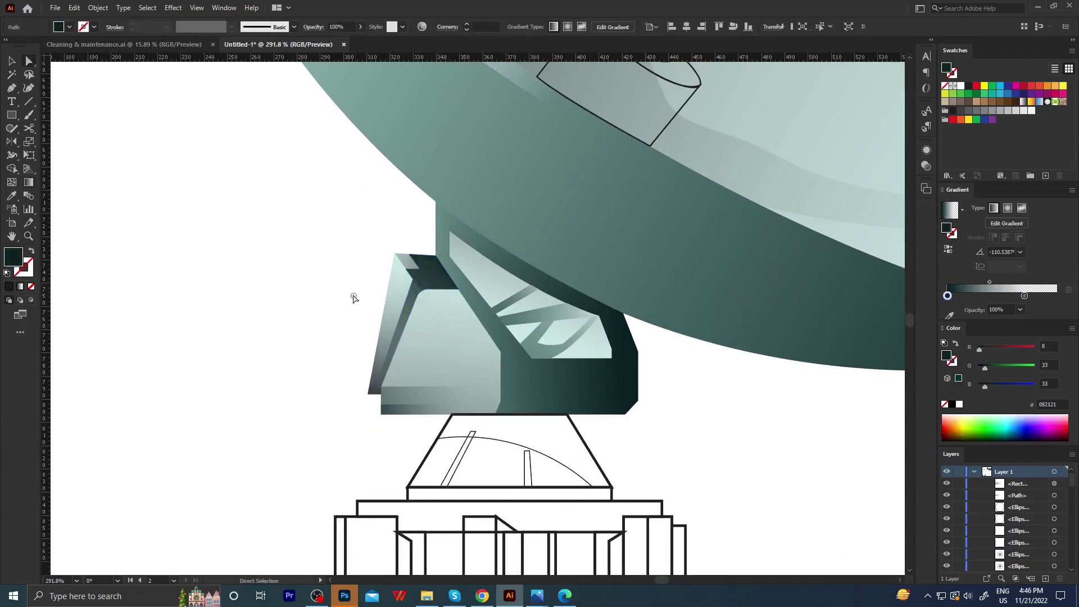
# Drag two corner anchors of the dark parallelogram so it fits the rounded light piece.
pyautogui.moveTo(390, 272); pyautogui.dragTo(494, 294)
pyautogui.press('a')
pyautogui.click(481, 303)
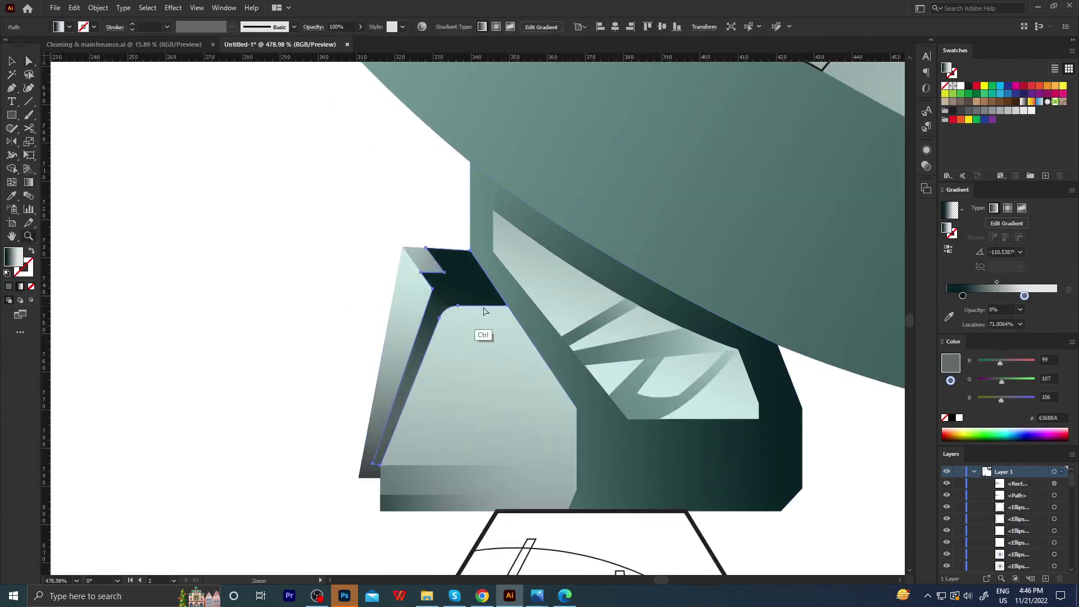
pyautogui.click(423, 276)
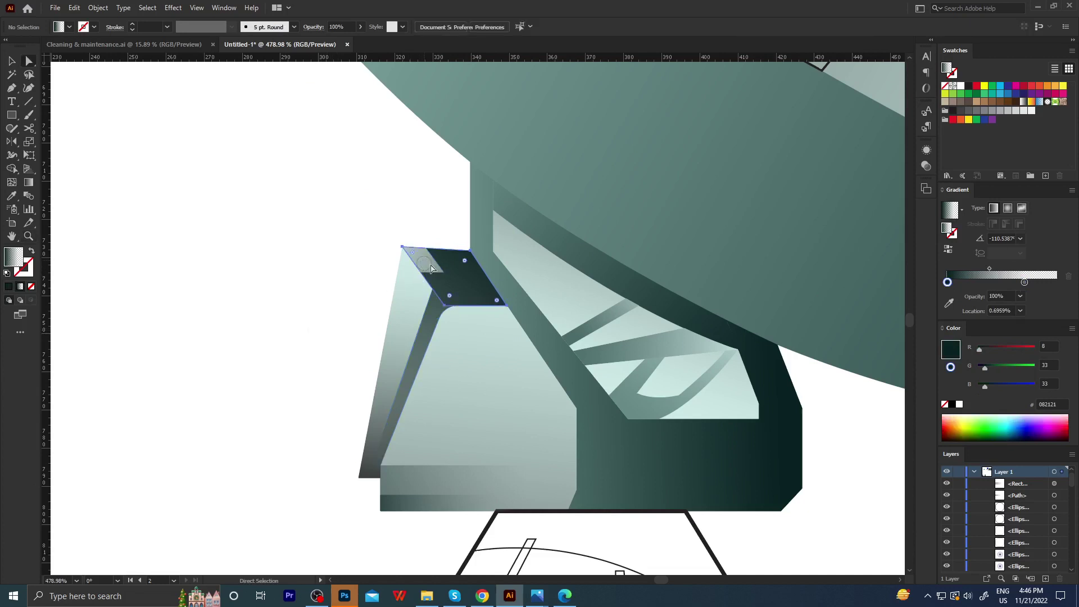
pyautogui.click(462, 304)
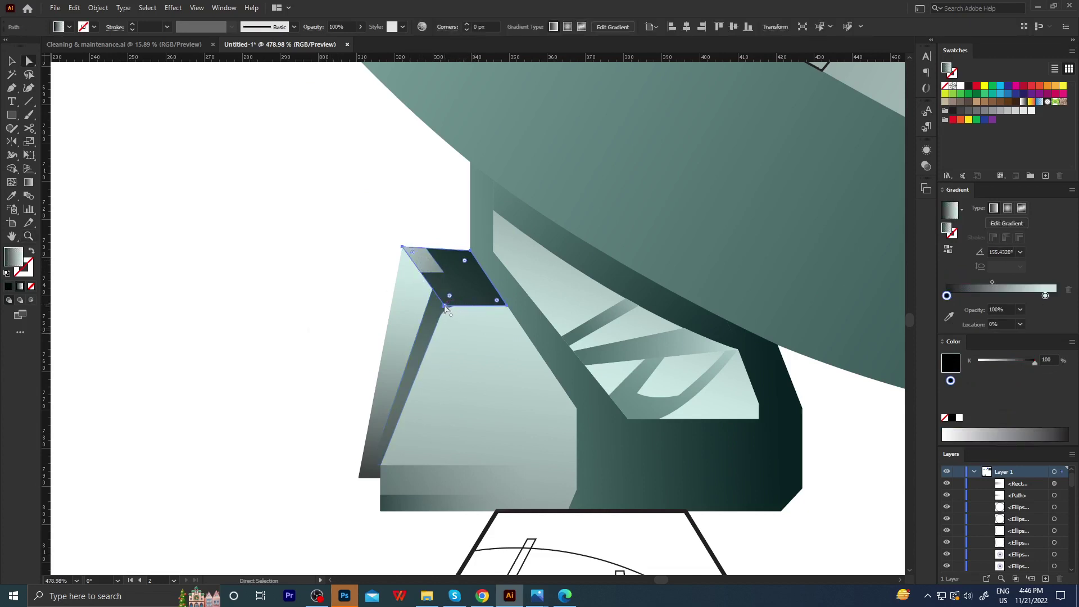
pyautogui.moveTo(444, 306); pyautogui.dragTo(425, 282)
pyautogui.click(506, 306)
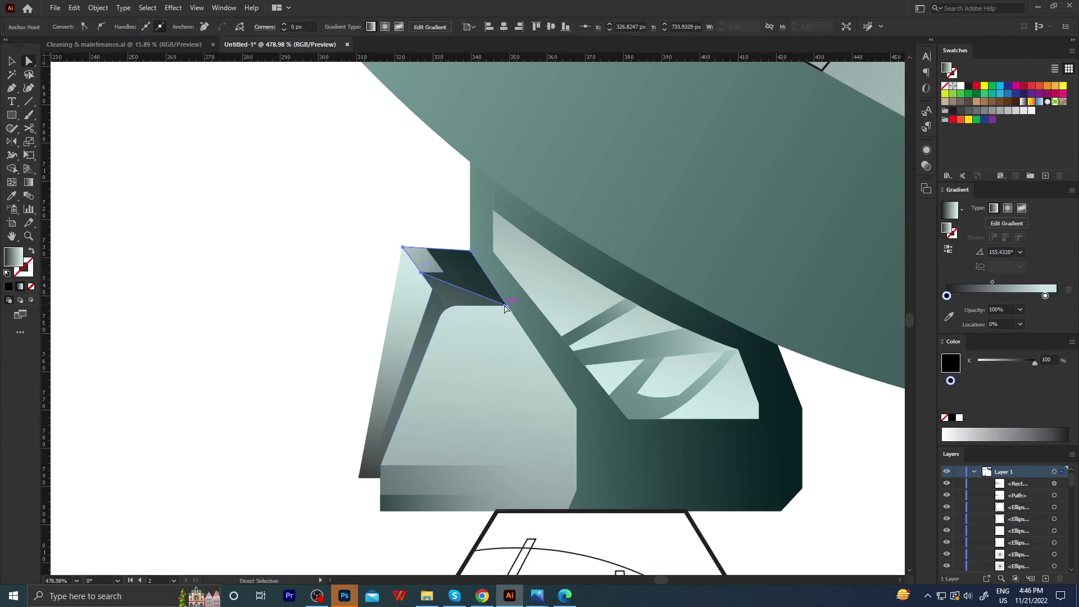
pyautogui.moveTo(506, 306); pyautogui.dragTo(444, 272)
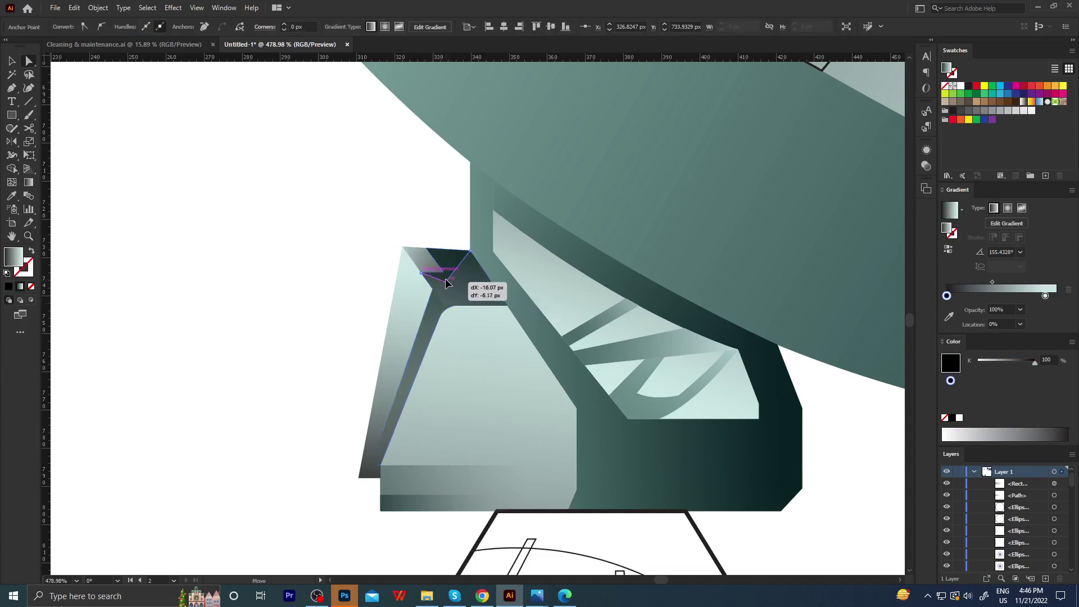
pyautogui.click(366, 296)
# Reselect the dark cap atop the bracket and nudge it into place.
pyautogui.moveTo(416, 306); pyautogui.dragTo(290, 338)
pyautogui.moveTo(485, 288)
pyautogui.mouseDown()
pyautogui.moveTo(253, 378)
pyautogui.moveTo(311, 365)
pyautogui.moveTo(491, 273)
pyautogui.moveTo(241, 378)
pyautogui.moveTo(407, 380)
pyautogui.mouseUp()
pyautogui.hotkey('ctrl', 'shift')
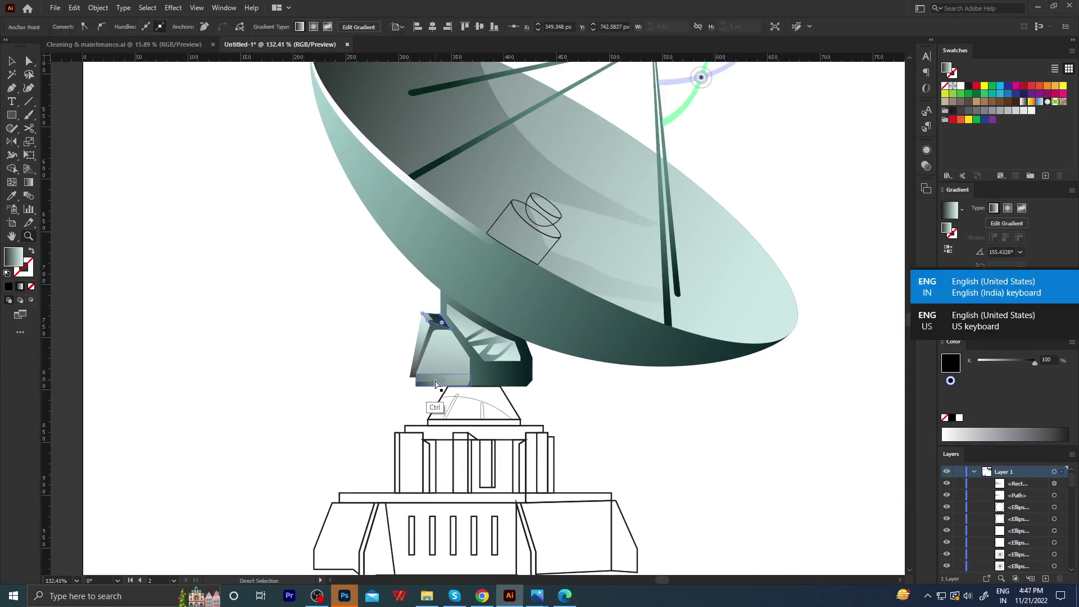
pyautogui.moveTo(409, 319); pyautogui.dragTo(449, 320)
pyautogui.keyDown('ctrl'); pyautogui.click(486, 323); pyautogui.keyUp('ctrl')
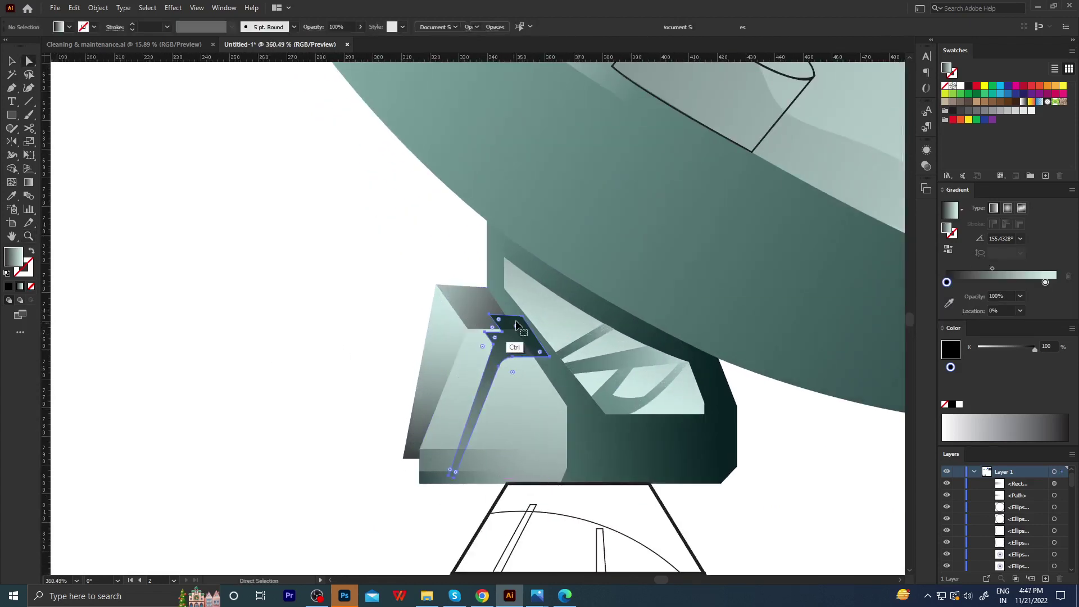
pyautogui.scroll(4, 466, 304)
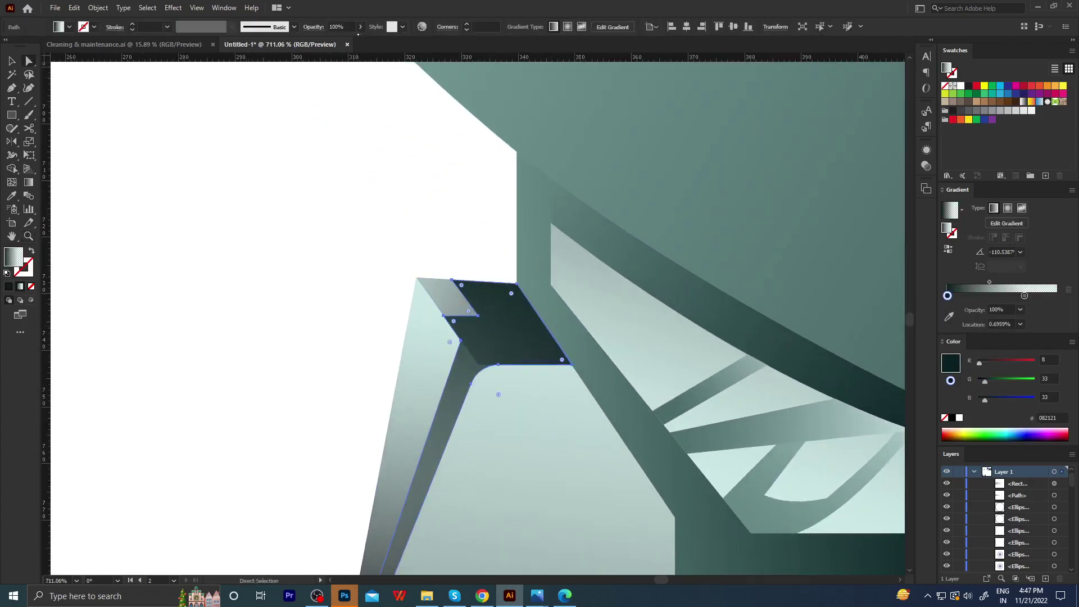
pyautogui.click(397, 223)
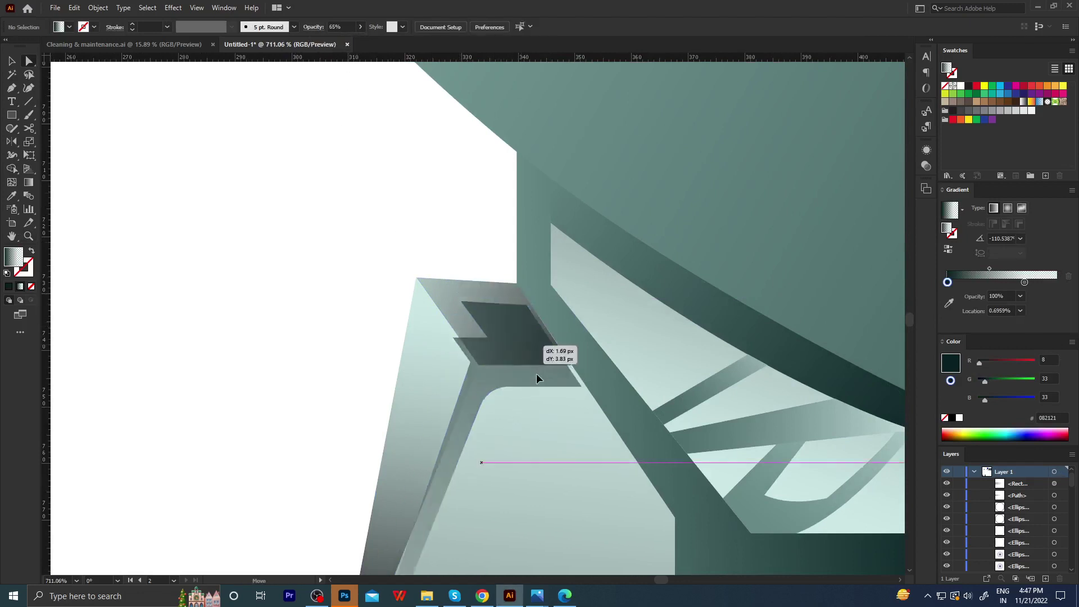
pyautogui.keyDown('ctrl'); pyautogui.click(518, 378); pyautogui.keyUp('ctrl')
pyautogui.scroll(-3, 393, 371)
pyautogui.scroll(-1, 328, 332)
# Redraw the pale neck strip's gradient diagonally, at about 147.8°, under the dish.
pyautogui.scroll(-1, 318, 366)
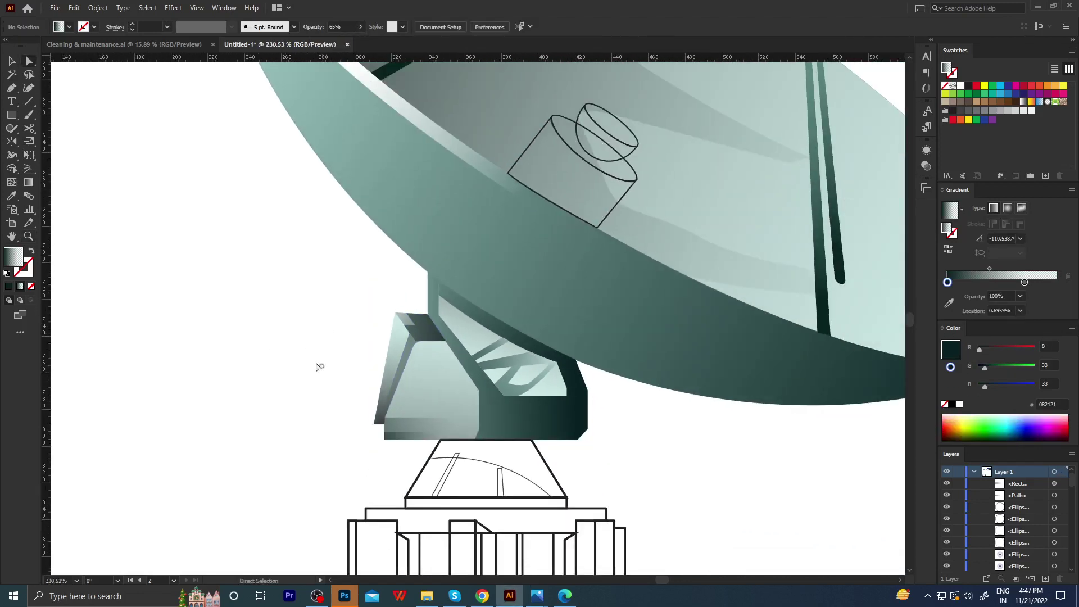
pyautogui.scroll(-1, 338, 389)
pyautogui.scroll(-2, 338, 389)
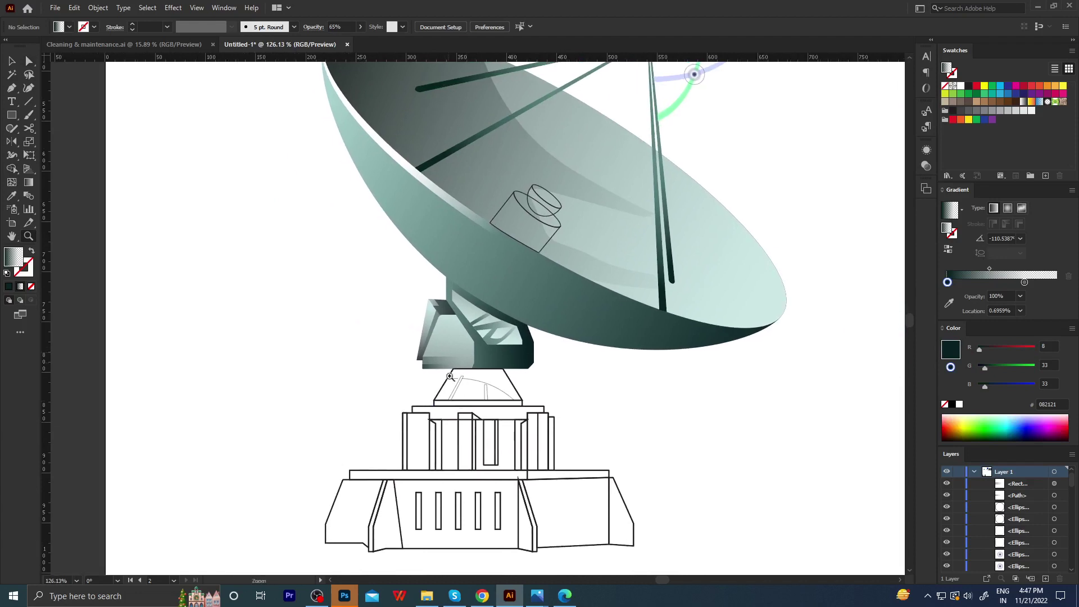
pyautogui.scroll(2, 468, 385)
pyautogui.moveTo(468, 386); pyautogui.dragTo(505, 397)
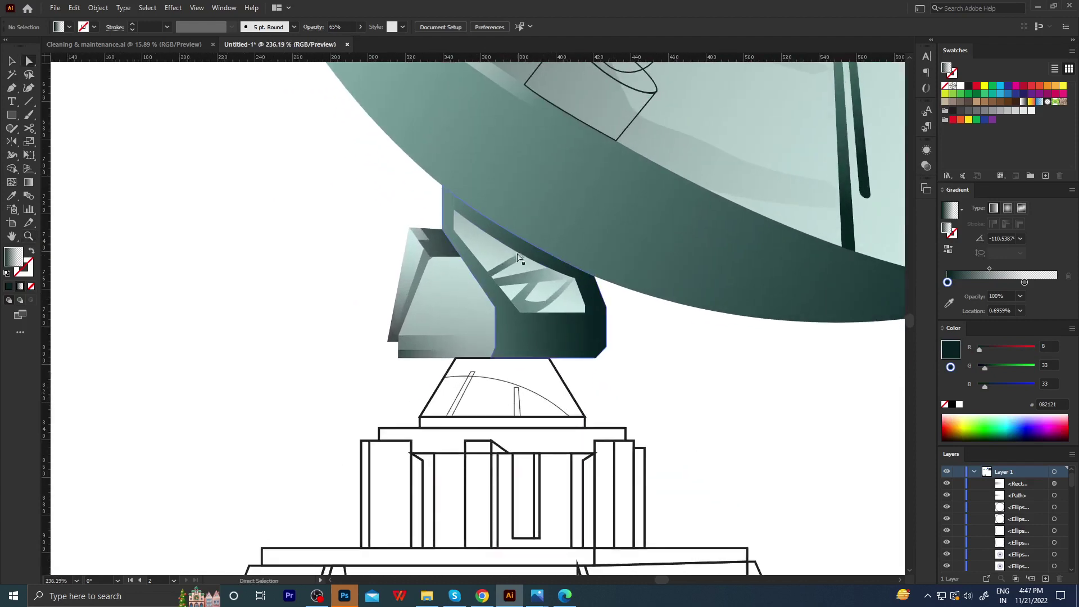
pyautogui.press('g')
pyautogui.moveTo(562, 270); pyautogui.dragTo(325, 120)
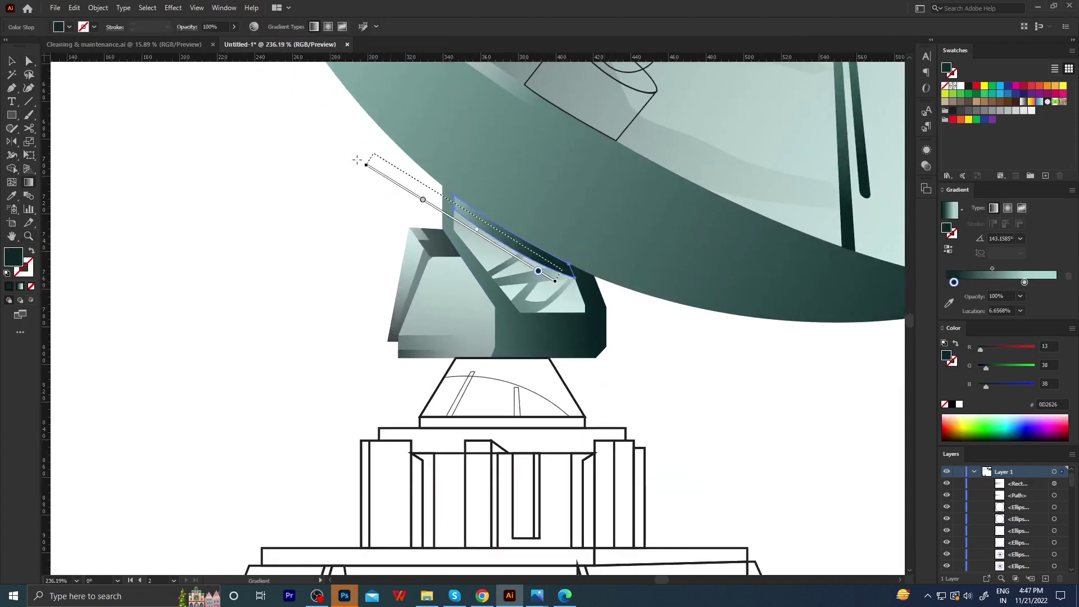
pyautogui.keyDown('ctrl'); pyautogui.click(630, 344); pyautogui.keyUp('ctrl')
pyautogui.hotkey('ctrl', '0')
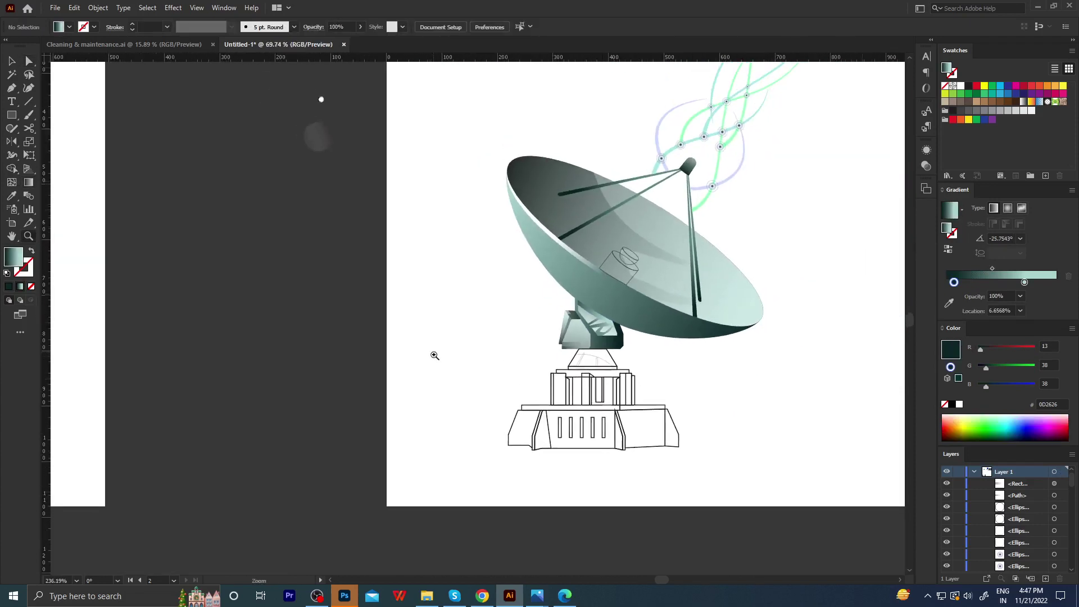
pyautogui.moveTo(433, 354)
pyautogui.mouseDown()
pyautogui.moveTo(622, 400)
pyautogui.moveTo(559, 361)
pyautogui.moveTo(566, 318)
pyautogui.mouseUp()
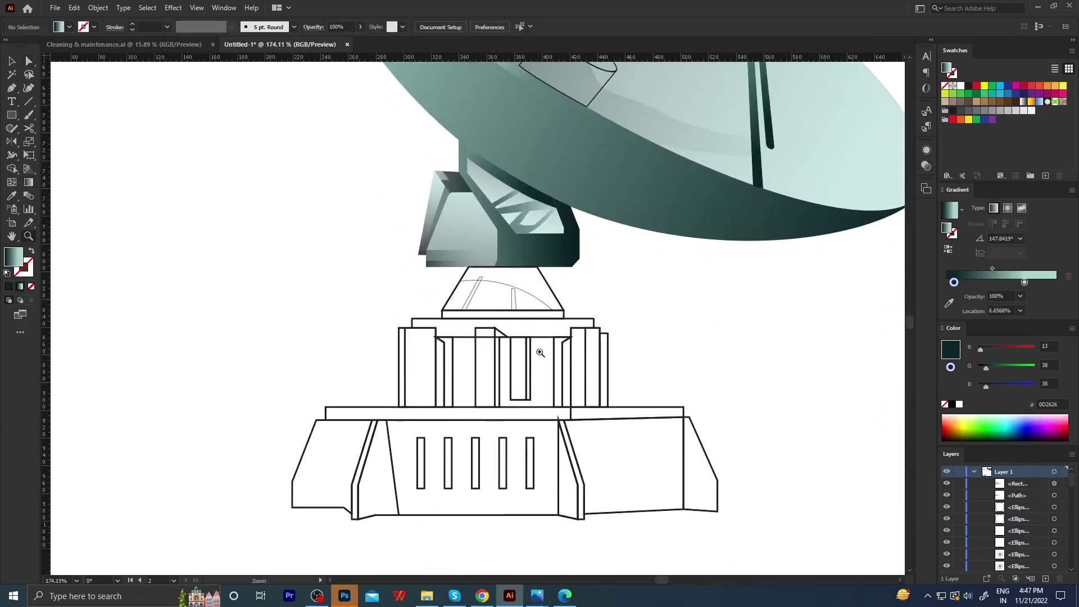
# Eyedrop the teal gradient onto the neck trapezoid and fade its right stop to transparent.
pyautogui.click(529, 296)
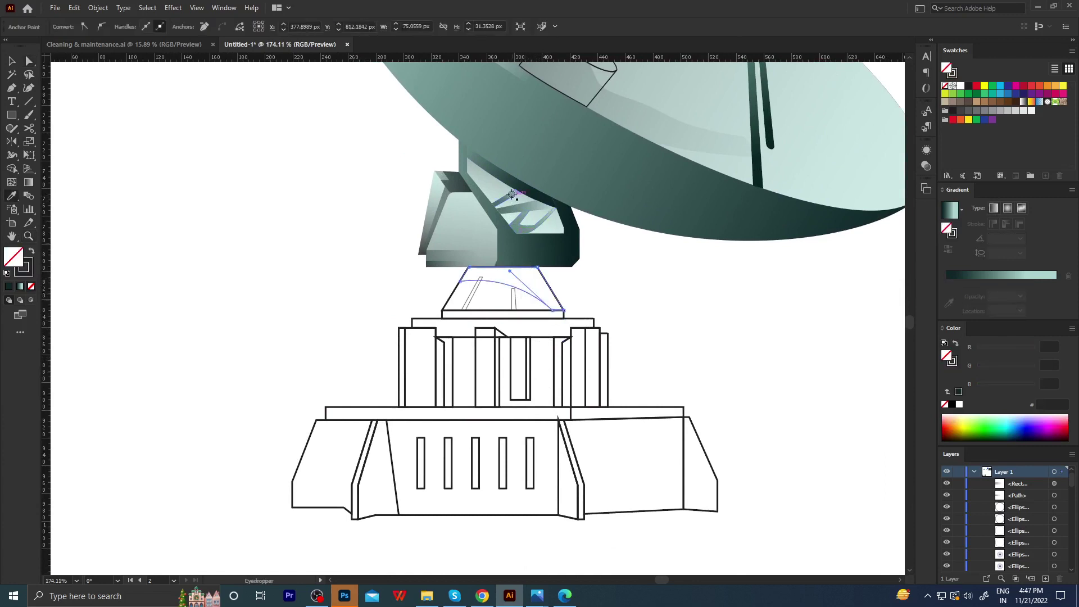
pyautogui.click(486, 167)
pyautogui.press('g')
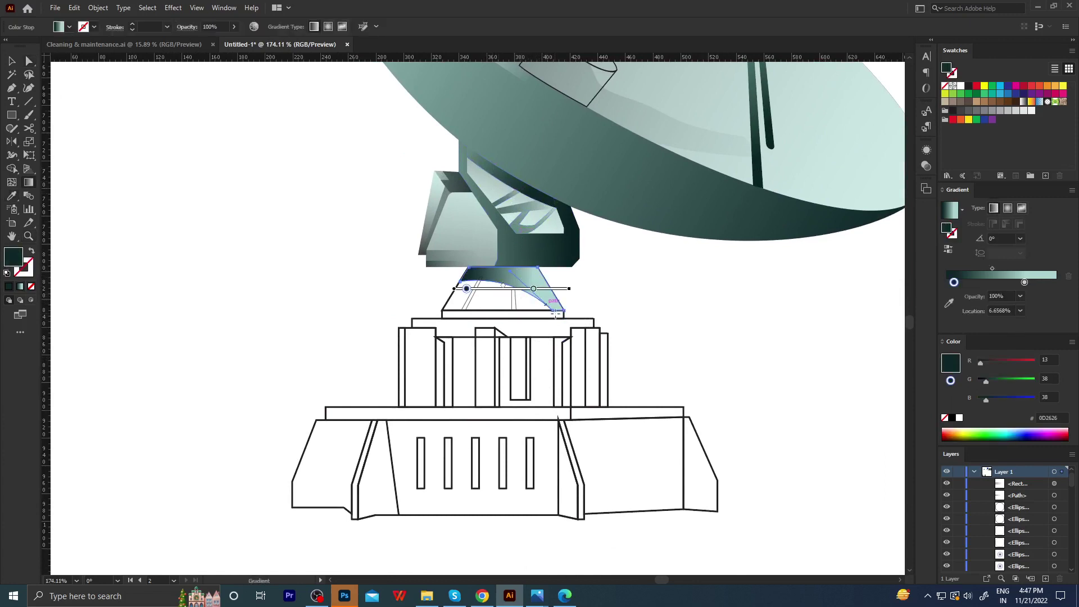
pyautogui.click(534, 288)
pyautogui.moveTo(1020, 296); pyautogui.dragTo(999, 302)
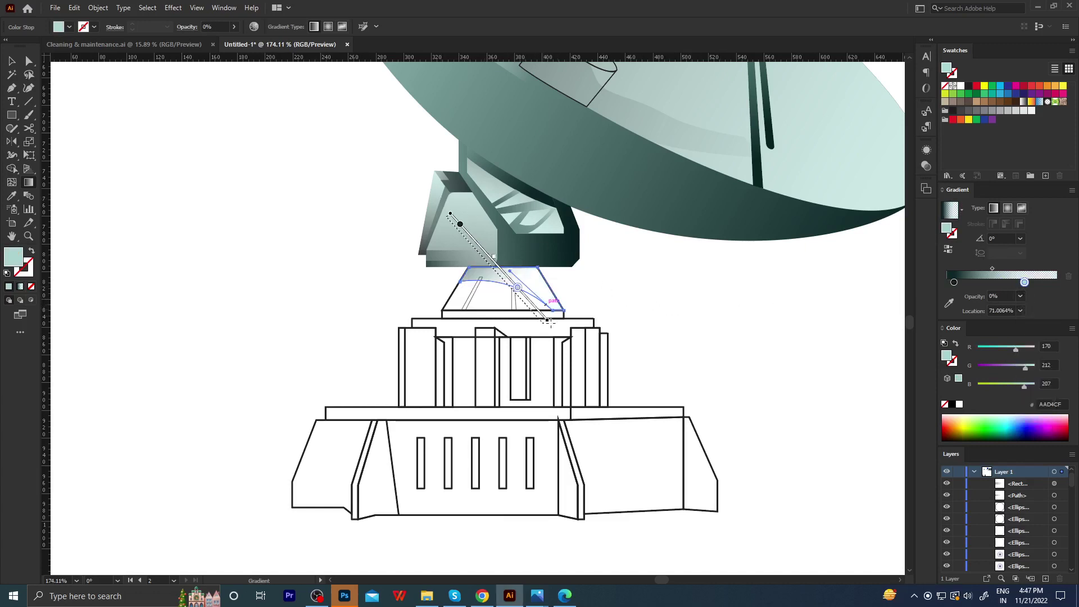
pyautogui.moveTo(448, 225); pyautogui.dragTo(646, 405)
pyautogui.press('a')
pyautogui.hotkey('ctrl', 'shift', 'a')
# Reapply the dish gradient to the trapezoid and try several diagonal gradient directions.
pyautogui.click(478, 289)
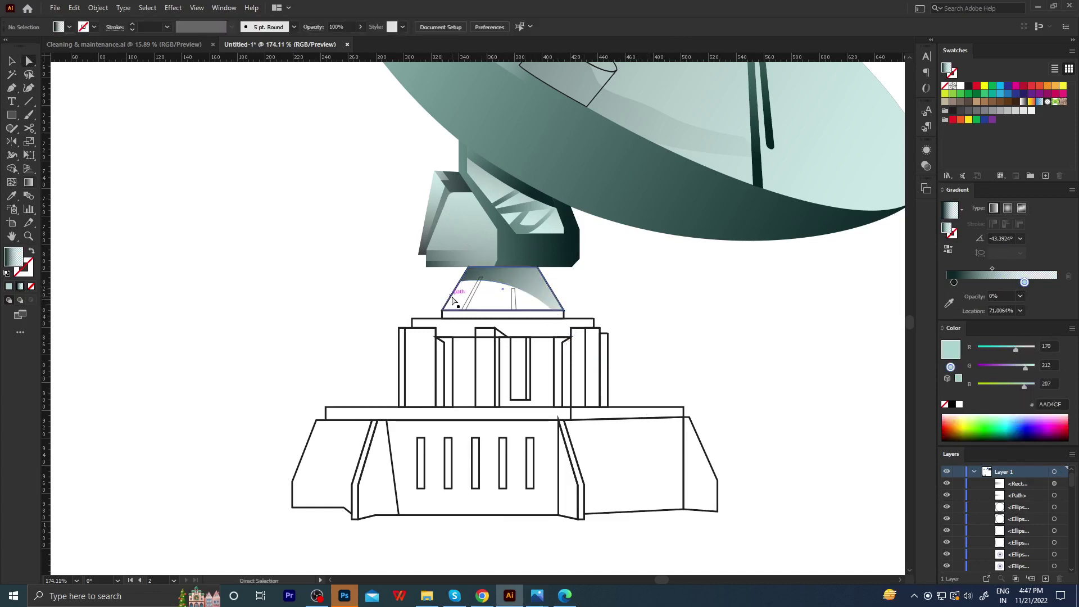
pyautogui.click(650, 188)
pyautogui.press('z')
pyautogui.moveTo(614, 306); pyautogui.dragTo(429, 338)
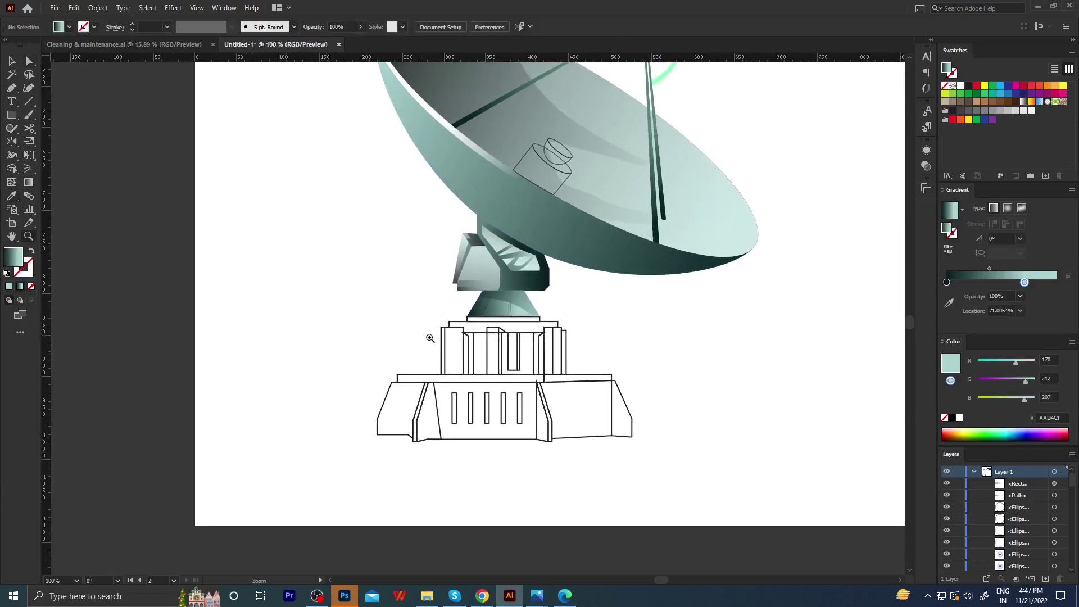
pyautogui.moveTo(494, 326); pyautogui.dragTo(534, 326)
pyautogui.press('g')
pyautogui.click(501, 278)
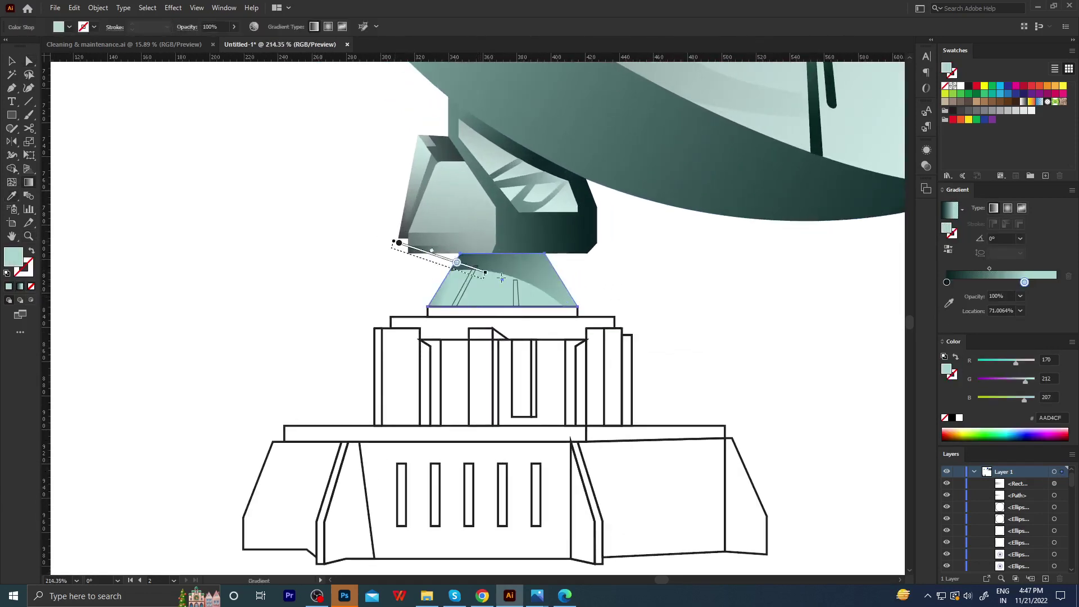
pyautogui.moveTo(501, 278); pyautogui.dragTo(661, 362)
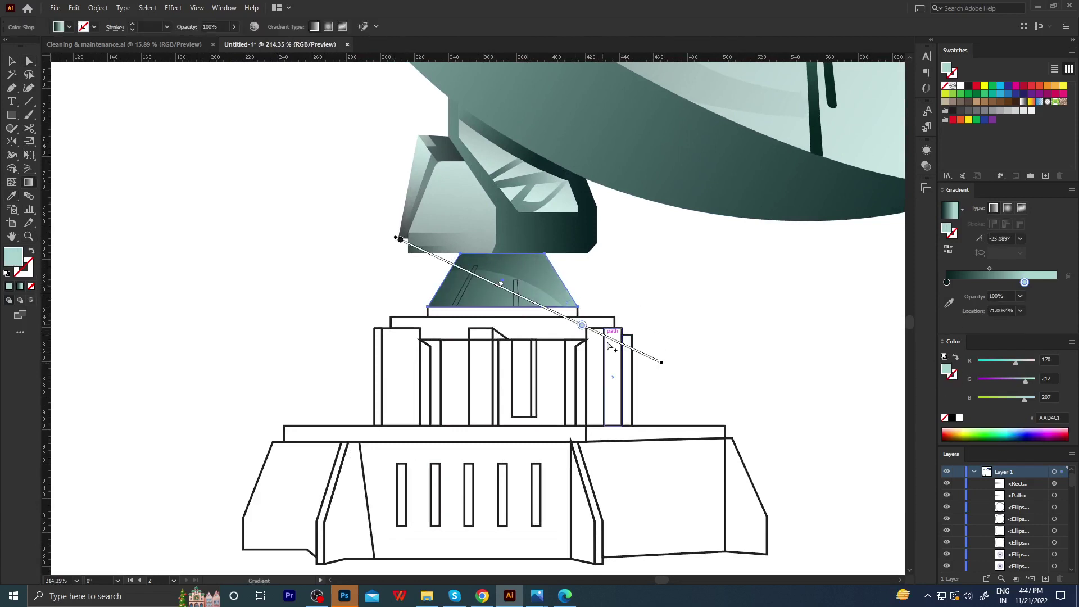
pyautogui.moveTo(609, 256); pyautogui.dragTo(486, 393)
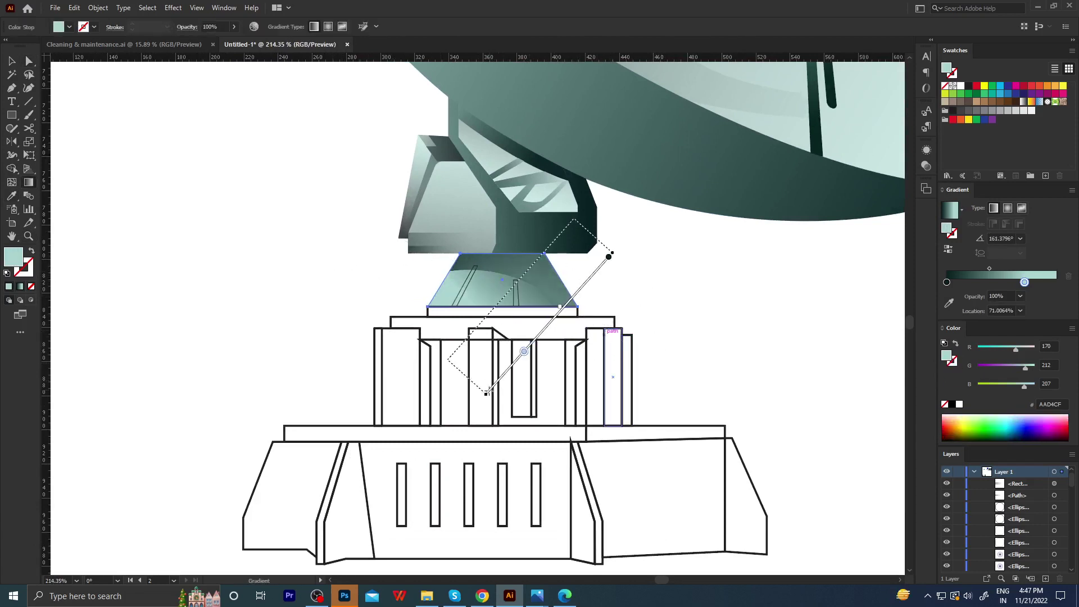
pyautogui.moveTo(384, 473); pyautogui.dragTo(661, 214)
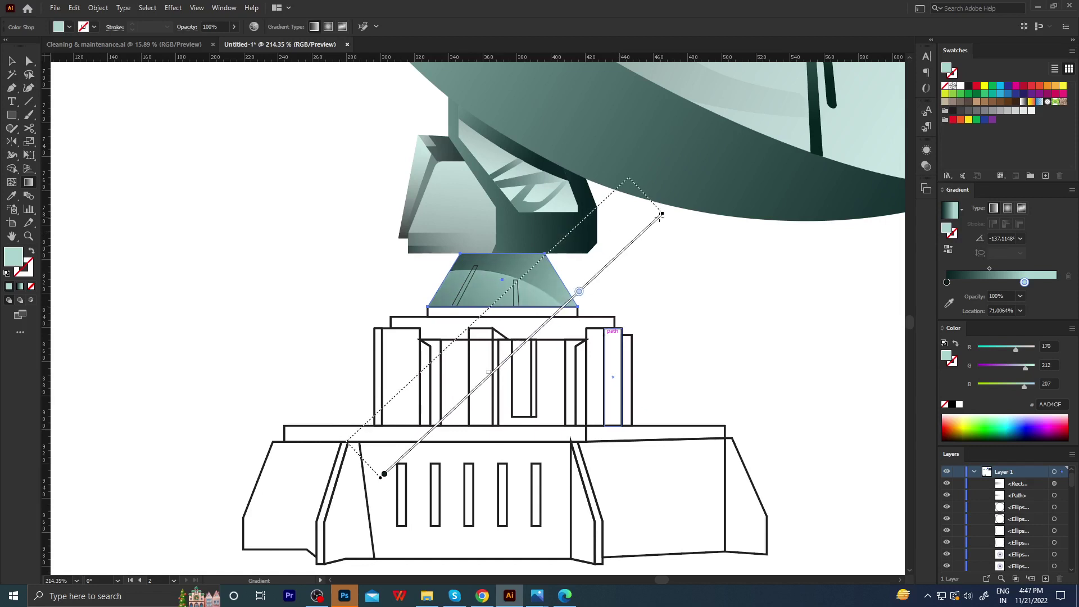
pyautogui.keyDown('ctrl'); pyautogui.click(657, 258); pyautogui.keyUp('ctrl')
# Undo the unwanted redraws, restoring the diagonal gradient with its transparent stop.
pyautogui.scroll(-5, 436, 337)
pyautogui.scroll(5, 594, 305)
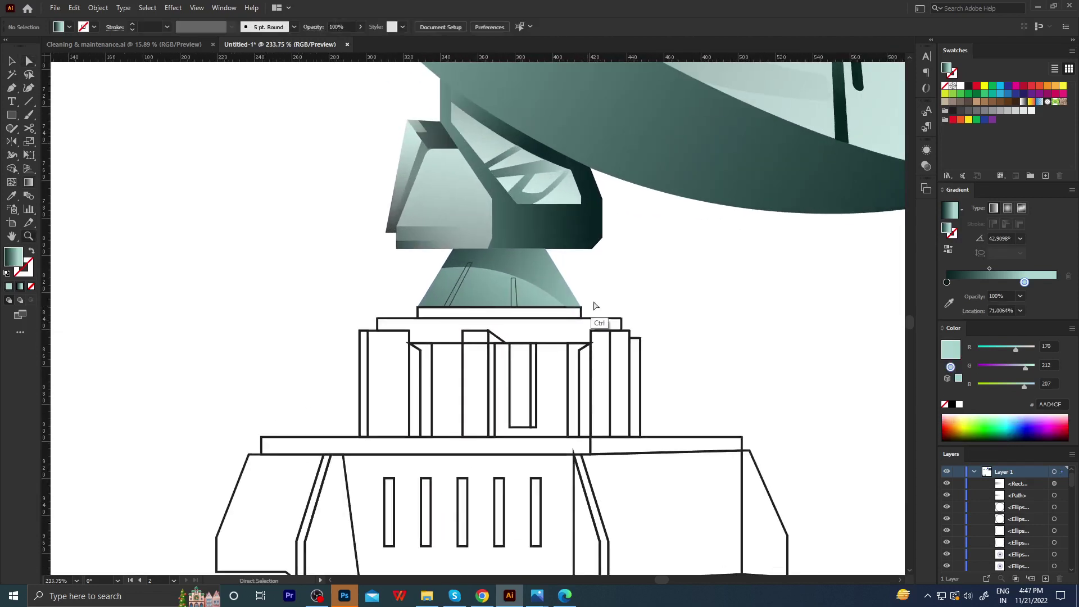
pyautogui.hotkey('ctrl', 'z')
pyautogui.hotkey('ctrl', 'z')
pyautogui.hotkey('ctrl', 'z')
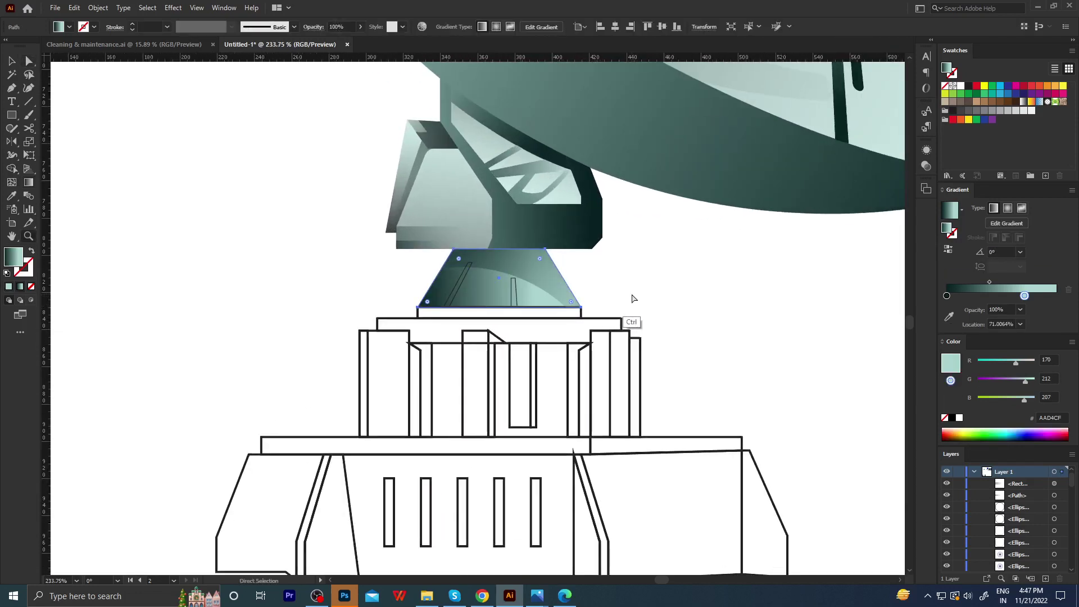
pyautogui.hotkey('ctrl', 'z')
pyautogui.hotkey('ctrl', 'shift', 'z')
pyautogui.press('g')
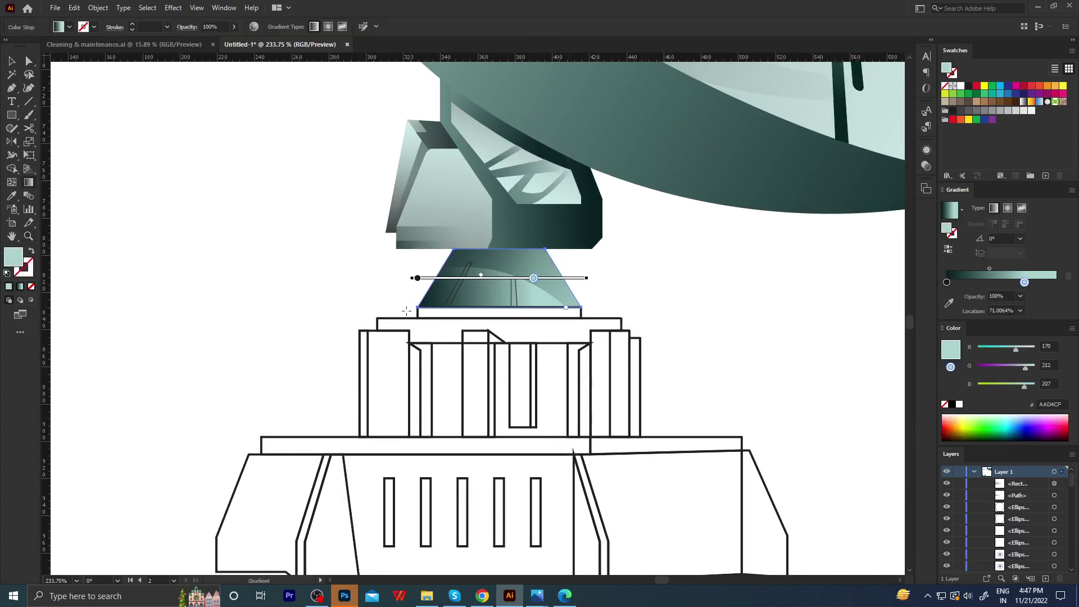
pyautogui.moveTo(357, 379); pyautogui.dragTo(645, 204)
pyautogui.press('a')
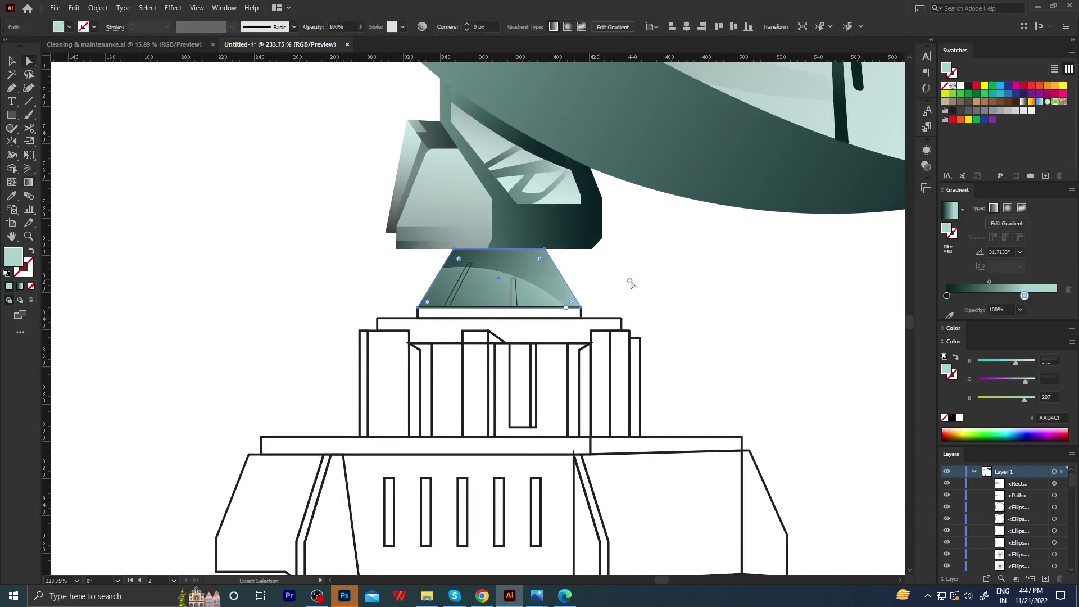
pyautogui.hotkey('ctrl', 'z')
# Slide the trapezoid's fading gradient stop to its 50% midpoint.
pyautogui.press('g')
pyautogui.moveTo(607, 368); pyautogui.dragTo(555, 317)
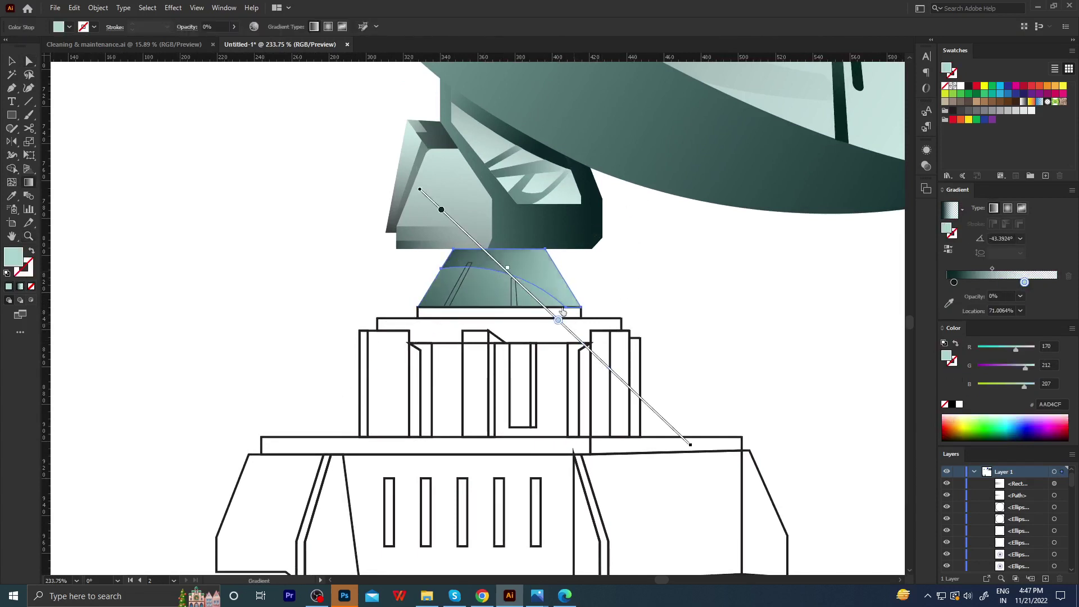
pyautogui.hotkey('ctrl', 'shift', 'a')
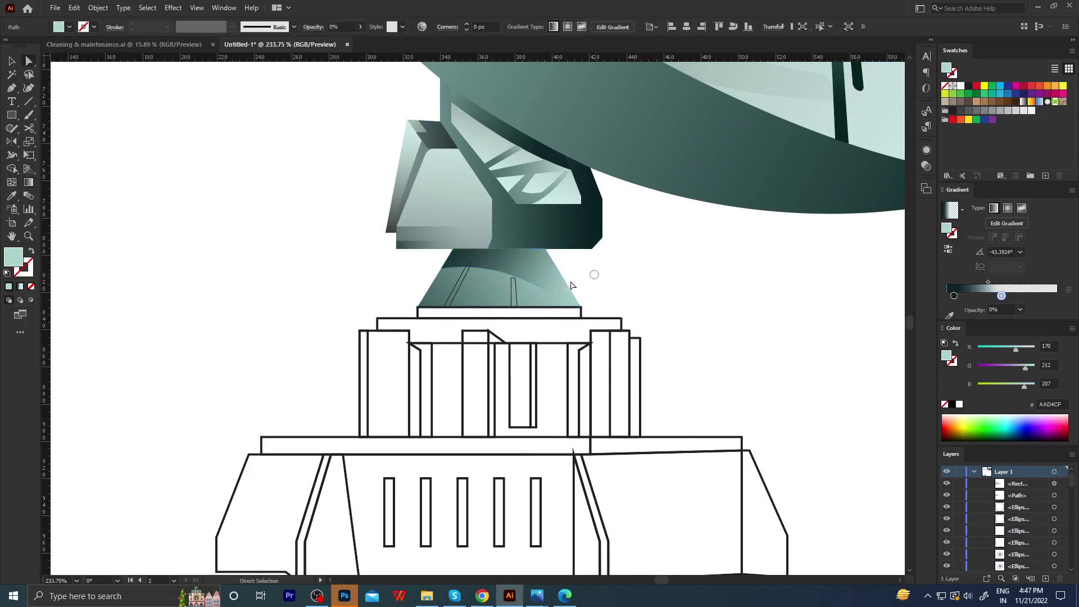
pyautogui.press('z')
pyautogui.keyDown('alt'); pyautogui.click(387, 336); pyautogui.keyUp('alt')
# Angle the diagonal stripe's gradient along its length, with the darker stop at 67%.
pyautogui.keyDown('alt'); pyautogui.scroll(3, 479, 318); pyautogui.keyUp('alt')
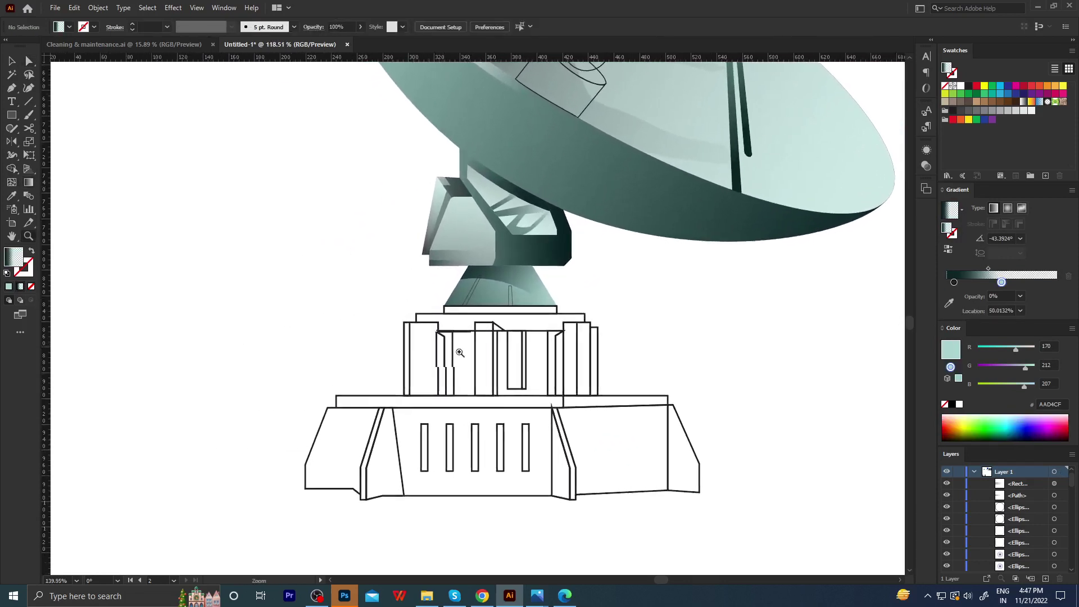
pyautogui.press('a')
pyautogui.click(462, 283)
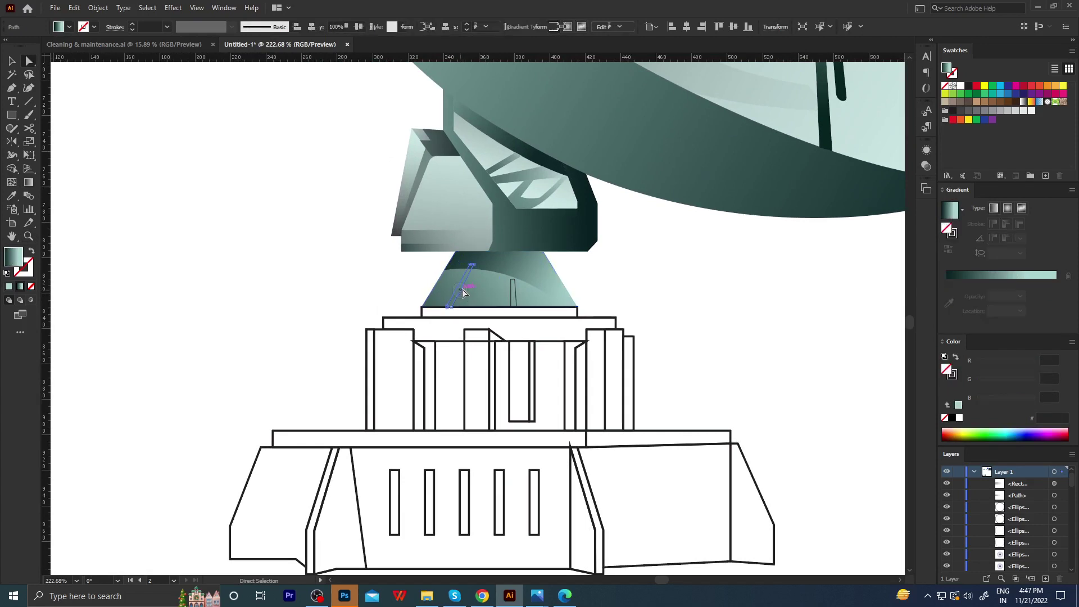
pyautogui.press('z')
pyautogui.click(500, 266)
pyautogui.press('g')
pyautogui.moveTo(425, 357); pyautogui.dragTo(483, 215)
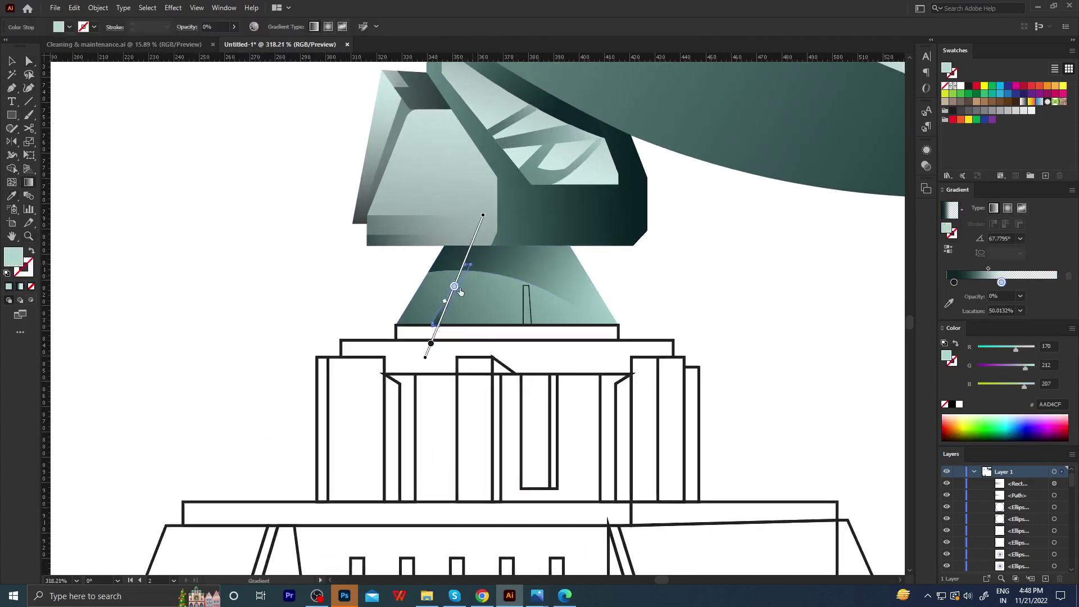
pyautogui.click(452, 315)
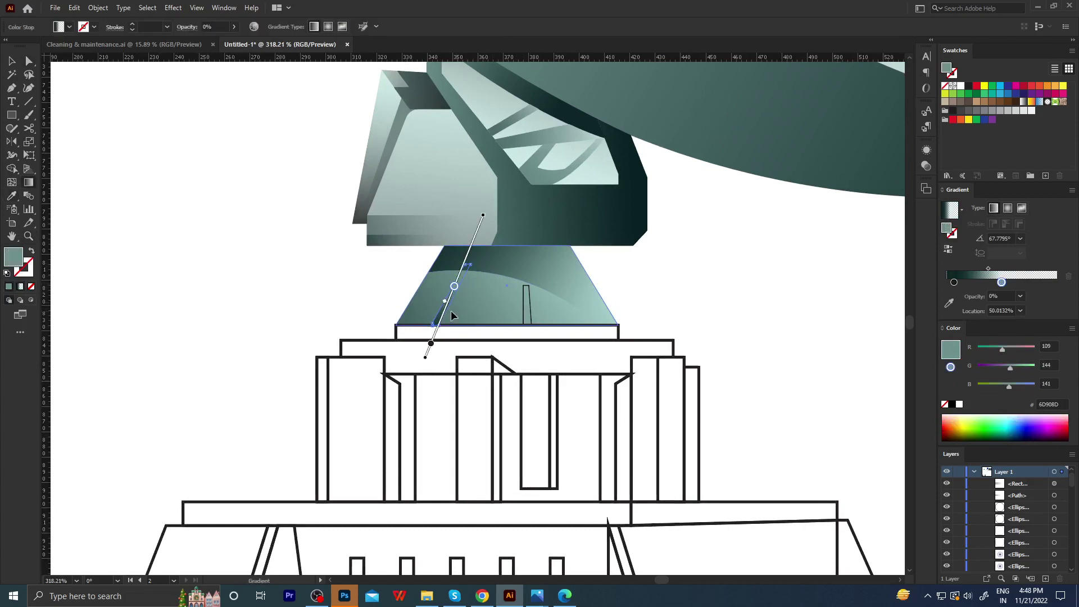
pyautogui.moveTo(454, 286); pyautogui.dragTo(464, 263)
pyautogui.press('a')
pyautogui.click(361, 308)
# Eyedrop the neck gradient onto the thin vertical stripe and run it vertically.
pyautogui.scroll(-2, 361, 309)
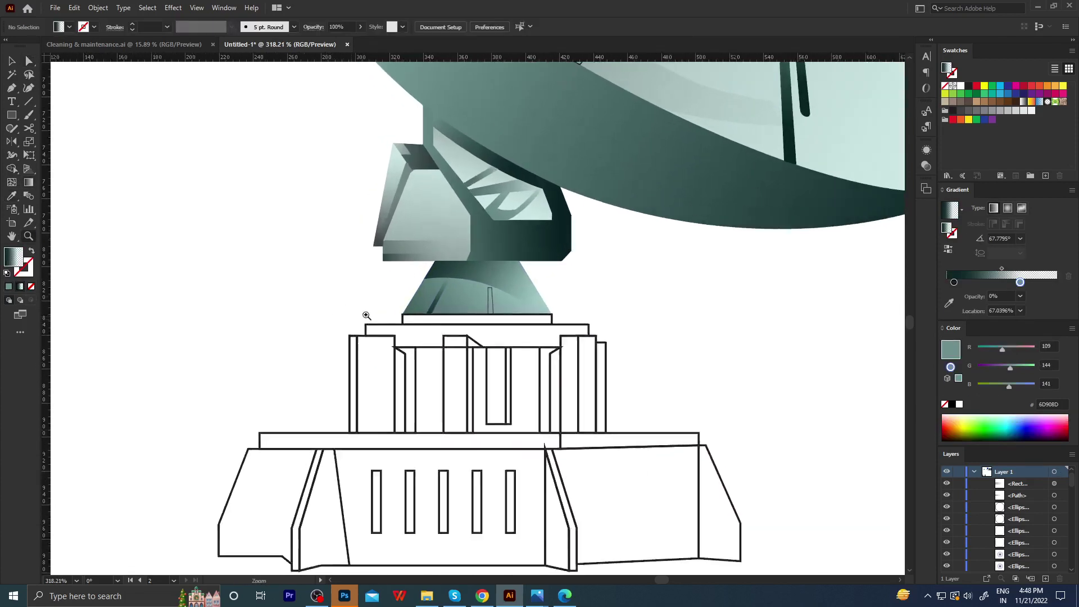
pyautogui.scroll(3, 518, 305)
pyautogui.click(536, 307)
pyautogui.press('i')
pyautogui.click(556, 312)
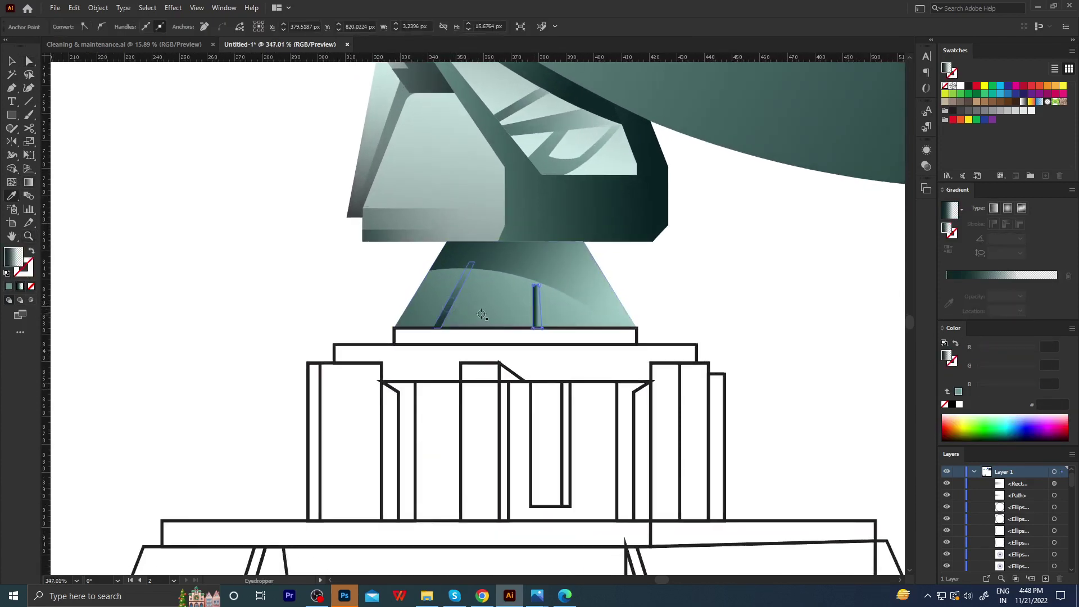
pyautogui.press('g')
pyautogui.moveTo(538, 364); pyautogui.dragTo(538, 244)
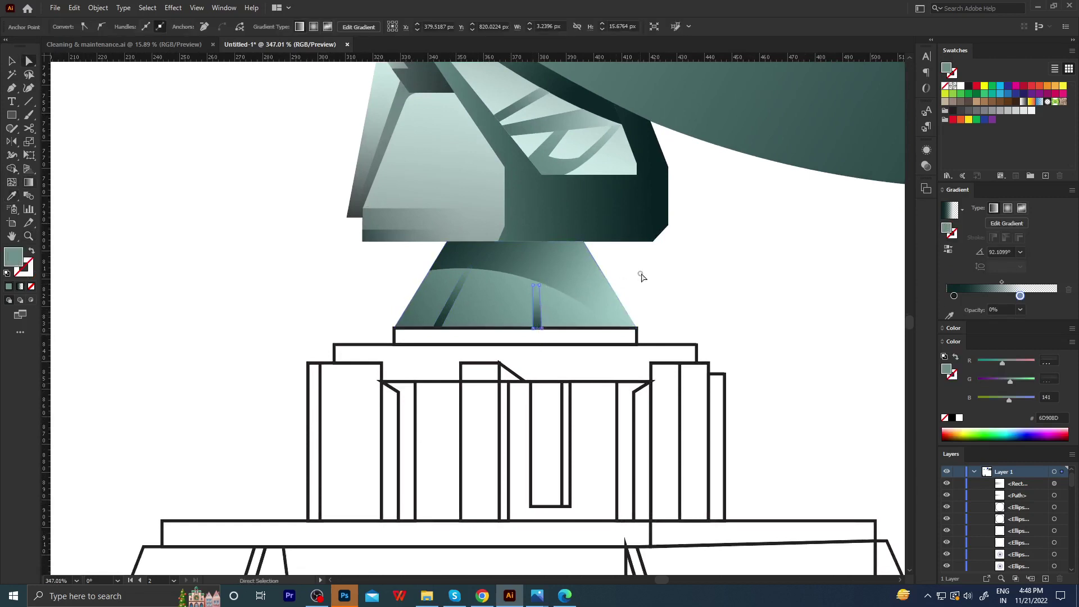
pyautogui.press('a')
pyautogui.click(639, 277)
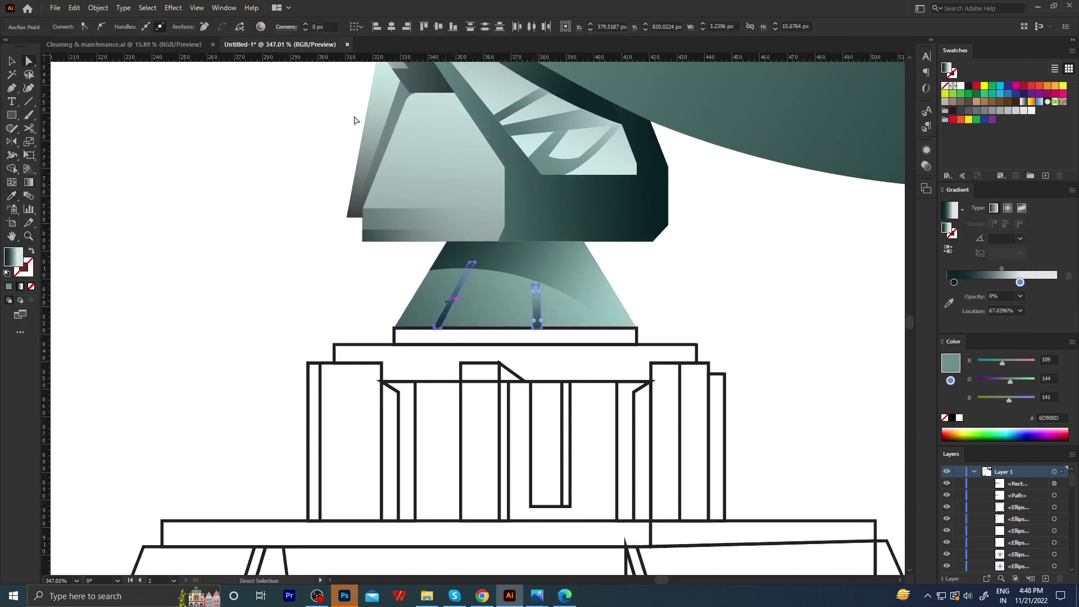
# Realign the diagonal stripe's gradient and set both stripes to 60% opacity.
pyautogui.press('z')
pyautogui.click(455, 305)
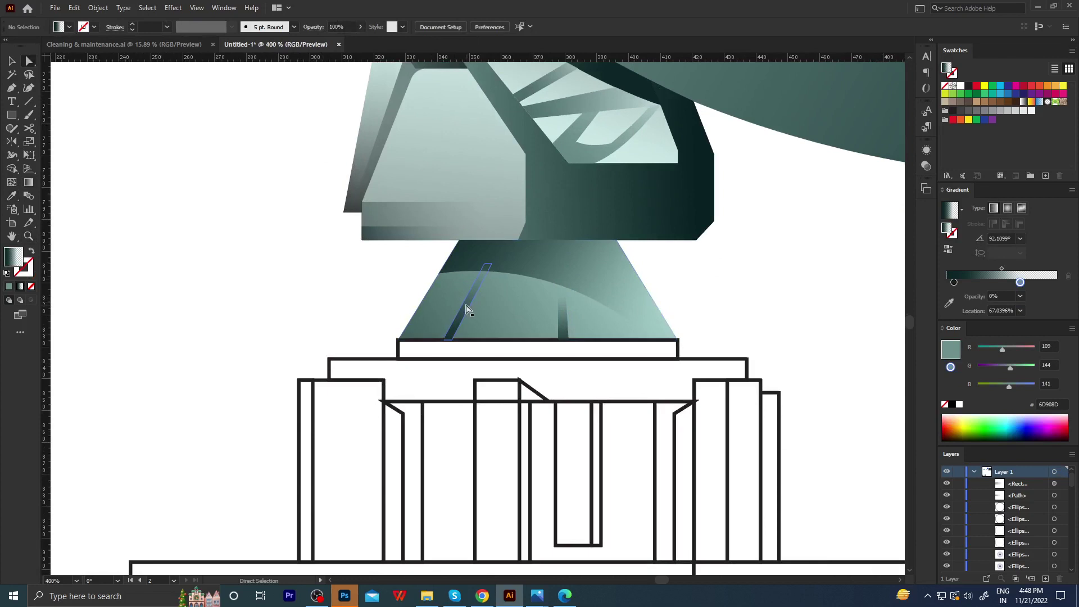
pyautogui.press('g')
pyautogui.moveTo(443, 362); pyautogui.dragTo(508, 203)
pyautogui.press('a')
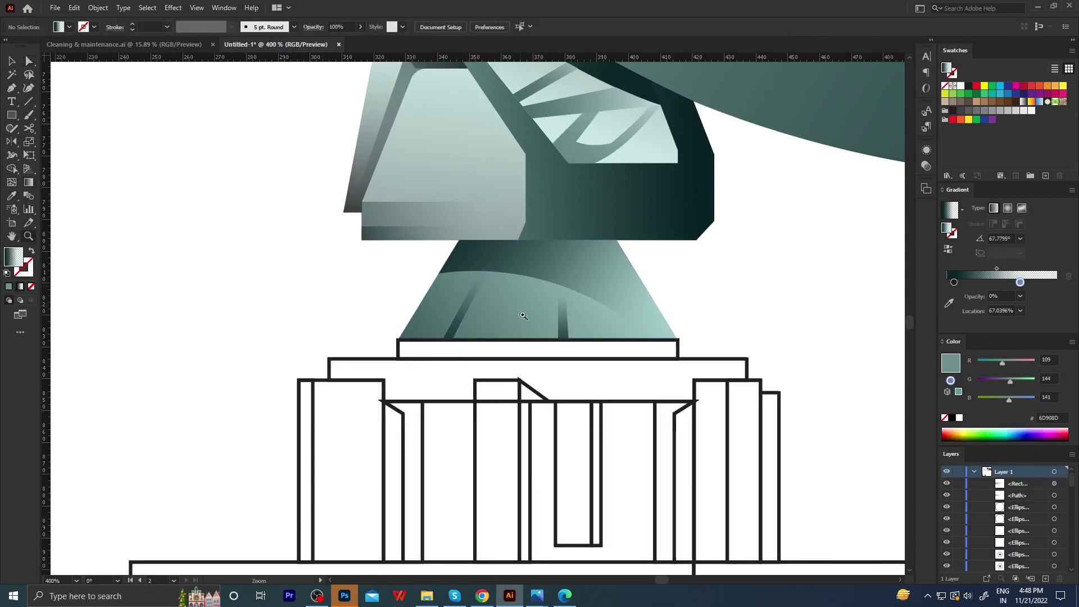
pyautogui.scroll(3, 533, 314)
pyautogui.click(586, 313)
pyautogui.keyDown('shift'); pyautogui.click(413, 318); pyautogui.keyUp('shift')
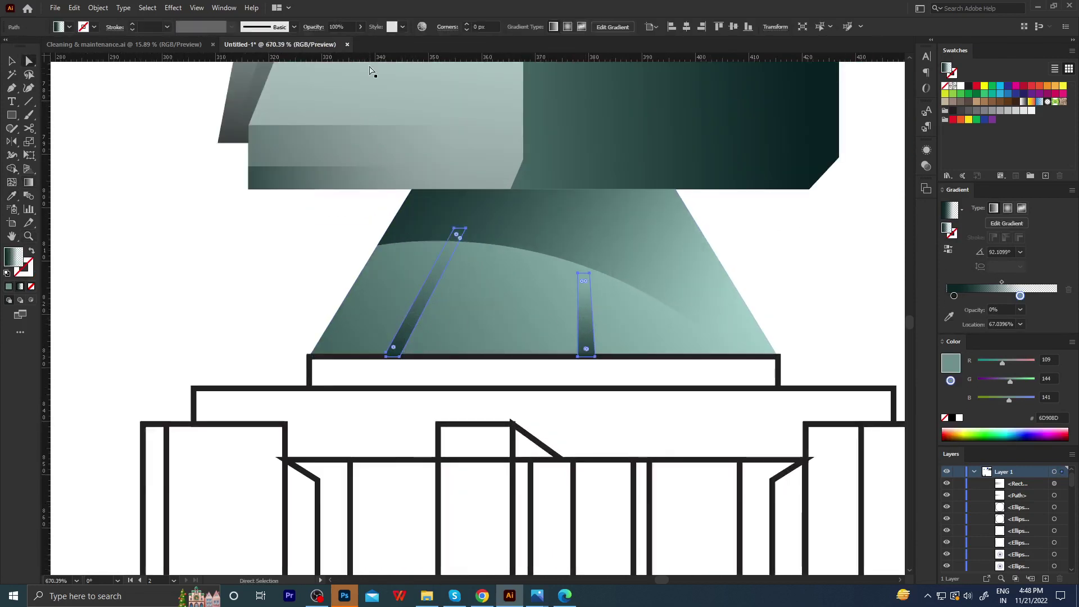
pyautogui.press('6')
pyautogui.click(289, 221)
# Zoom out and review the stripe and neck gradients on the canvas.
pyautogui.press('z')
pyautogui.keyDown('alt'); pyautogui.click(293, 241); pyautogui.keyUp('alt')
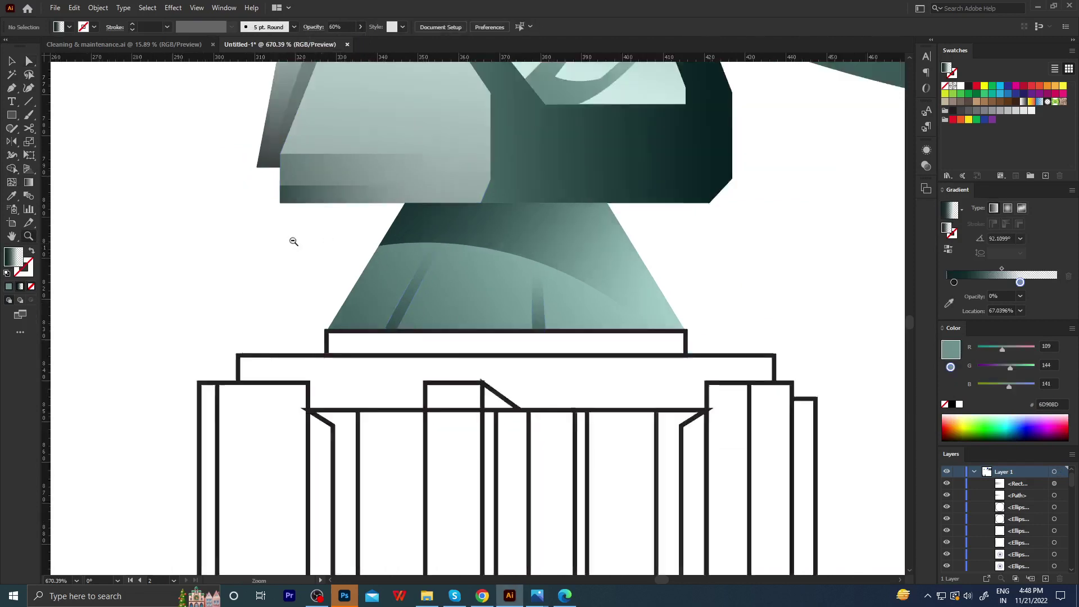
pyautogui.scroll(-3, 293, 241)
pyautogui.press('a')
pyautogui.scroll(2, 354, 264)
pyautogui.scroll(3, 467, 306)
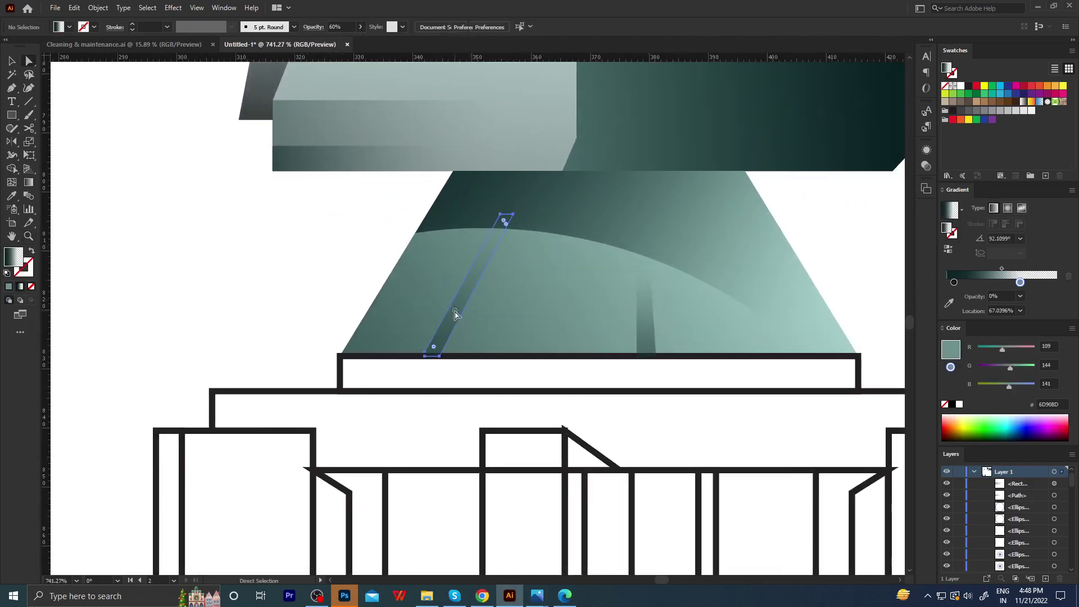
pyautogui.click(455, 313)
pyautogui.press('g')
pyautogui.hotkey('ctrl', 'shift', 'a')
pyautogui.press('z')
pyautogui.scroll(-3, 373, 284)
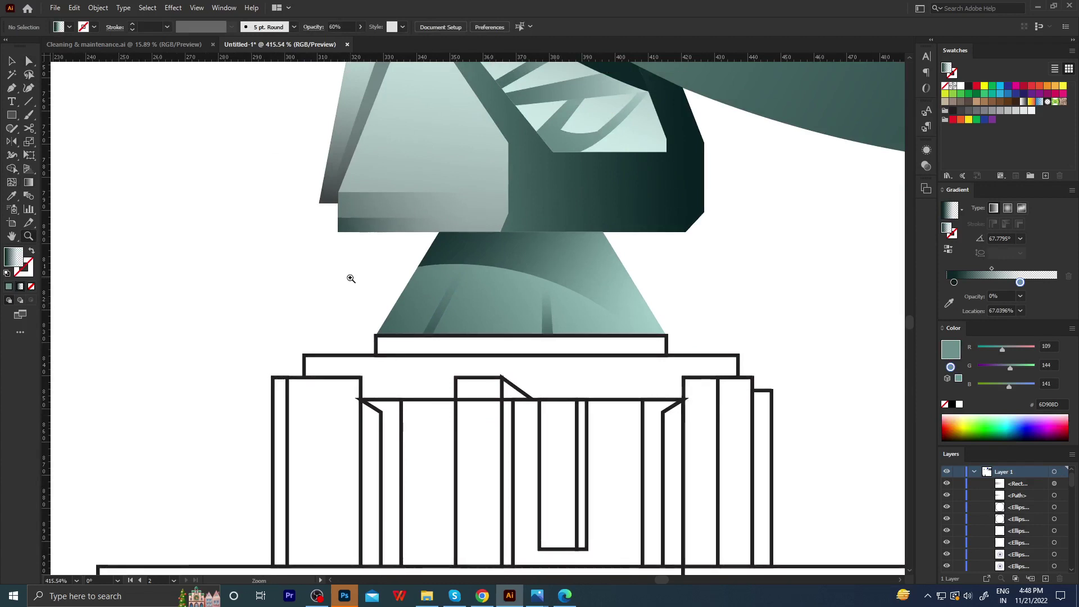
pyautogui.moveTo(532, 415)
pyautogui.mouseDown()
pyautogui.moveTo(412, 362)
pyautogui.moveTo(556, 316)
pyautogui.mouseUp()
pyautogui.click(556, 316)
pyautogui.press('g')
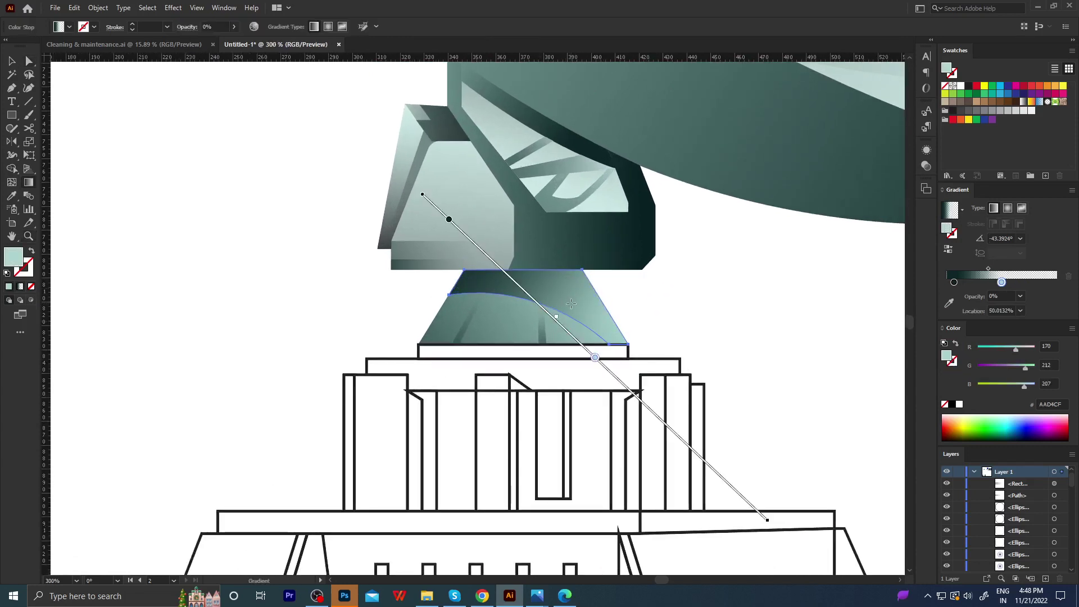
pyautogui.hotkey('ctrl', 'shift', 'a')
# Bring the tower base into view and check the yoke's gradient.
pyautogui.scroll(-2, 441, 329)
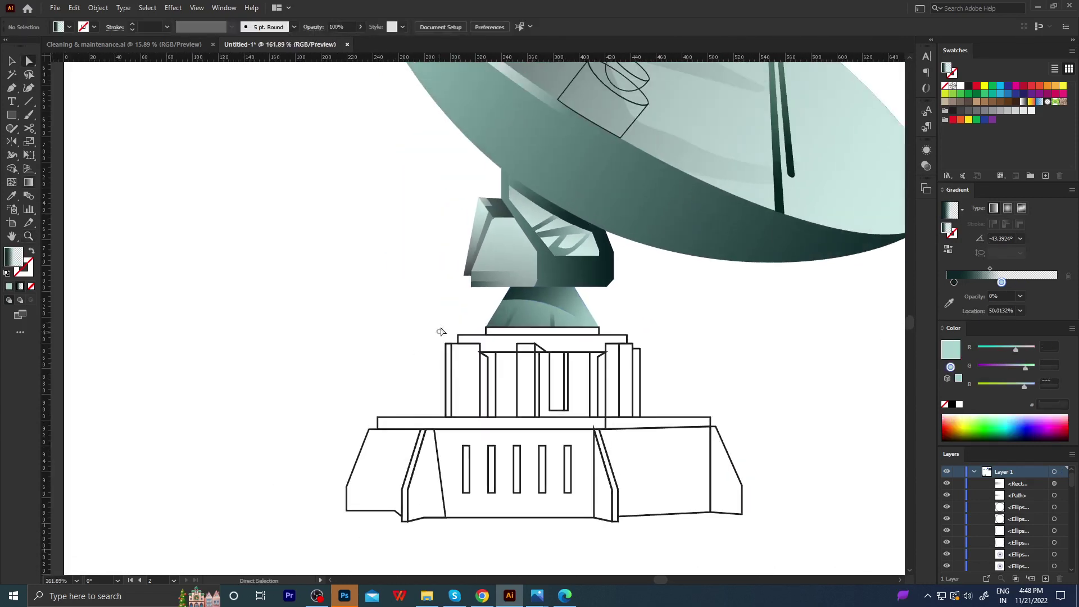
pyautogui.scroll(-3, 465, 345)
pyautogui.moveTo(465, 345); pyautogui.dragTo(428, 377)
pyautogui.scroll(2, 486, 333)
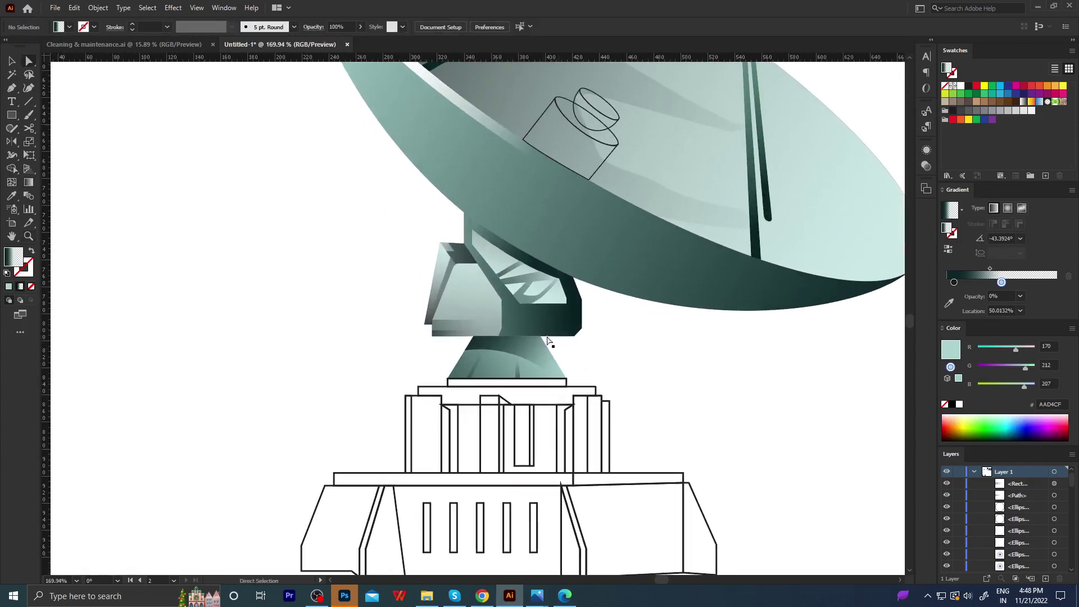
pyautogui.scroll(1, 495, 336)
pyautogui.scroll(1, 505, 338)
pyautogui.click(538, 343)
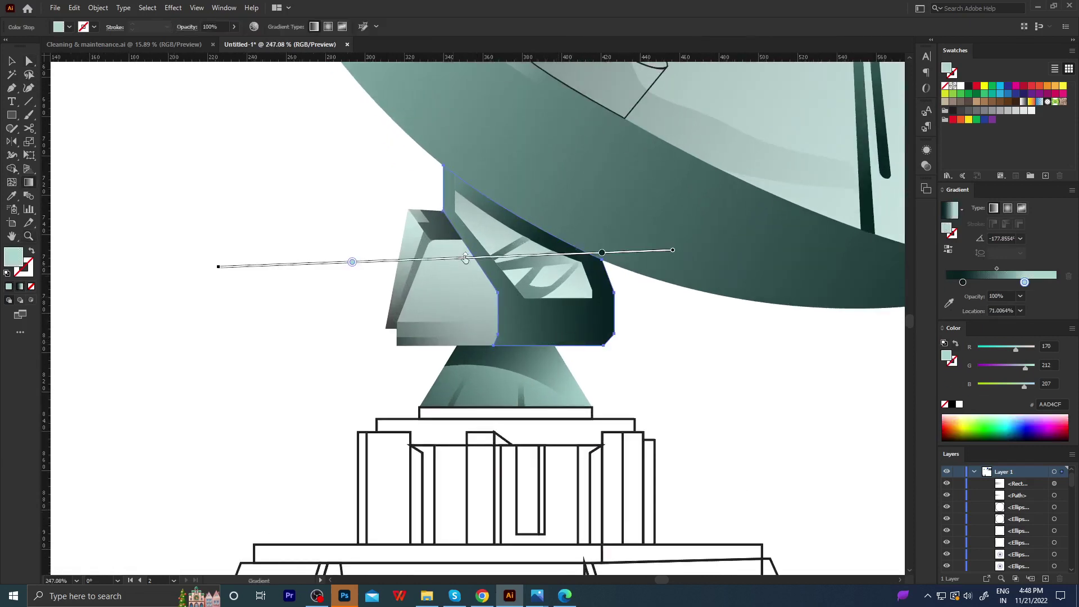
pyautogui.press('a')
pyautogui.hotkey('ctrl', 'shift', 'a')
pyautogui.scroll(-3, 463, 286)
pyautogui.scroll(1, 500, 306)
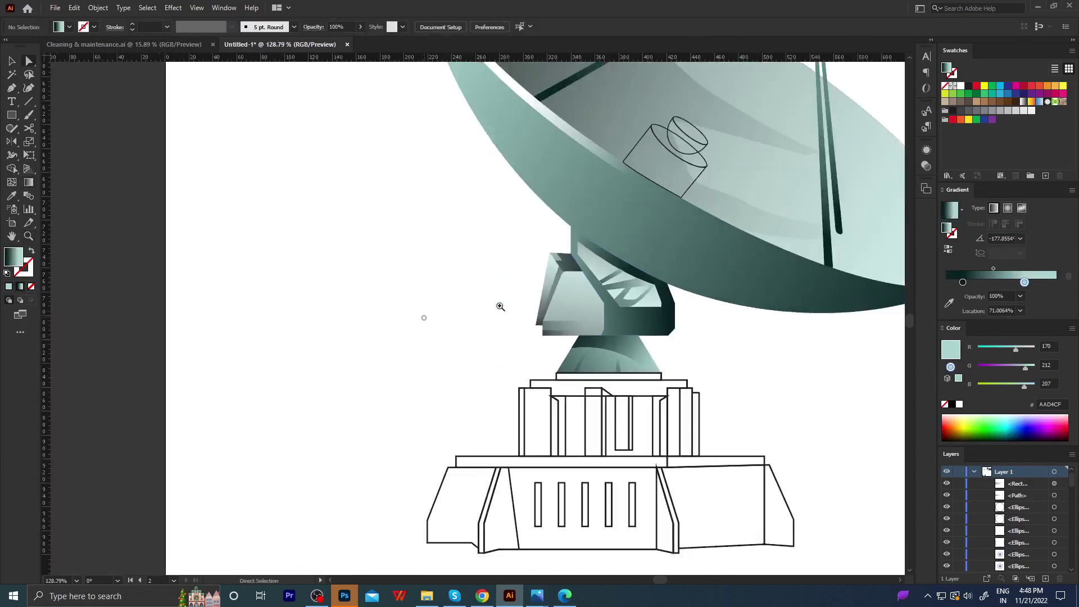
pyautogui.scroll(-1, 376, 350)
pyautogui.scroll(1, 402, 412)
pyautogui.scroll(-1, 393, 354)
pyautogui.scroll(-2, 438, 331)
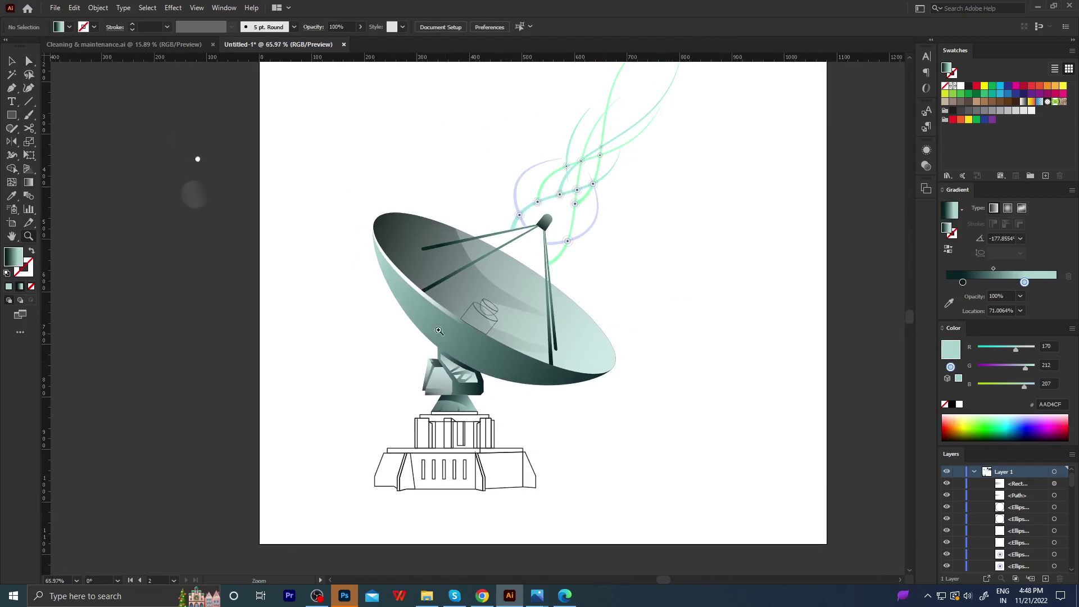
pyautogui.scroll(2, 439, 331)
pyautogui.scroll(1, 562, 410)
pyautogui.scroll(1, 533, 438)
pyautogui.scroll(1, 510, 456)
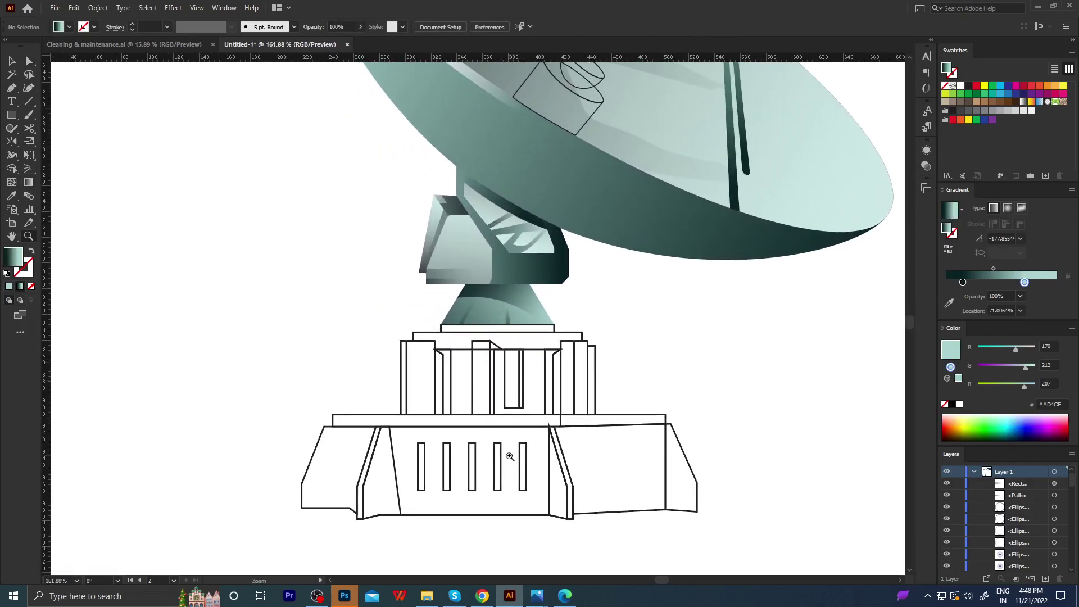
# Eyedrop the yoke's teal gradient onto the base's middle front panel.
pyautogui.click(488, 515)
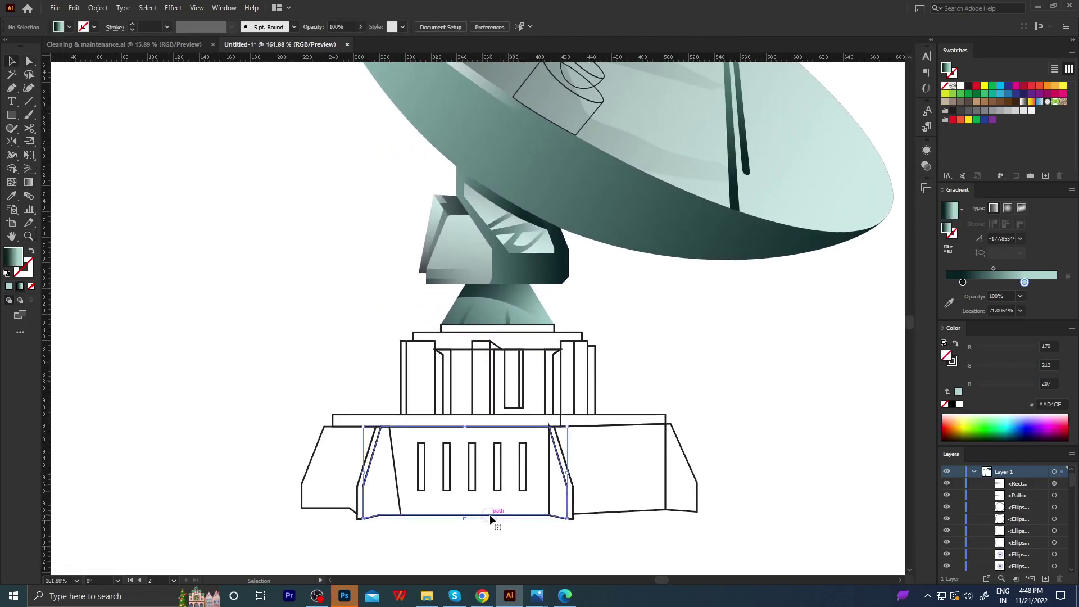
pyautogui.press('i')
pyautogui.click(539, 269)
pyautogui.scroll(-2, 530, 343)
pyautogui.hscroll(-1, 560, 349)
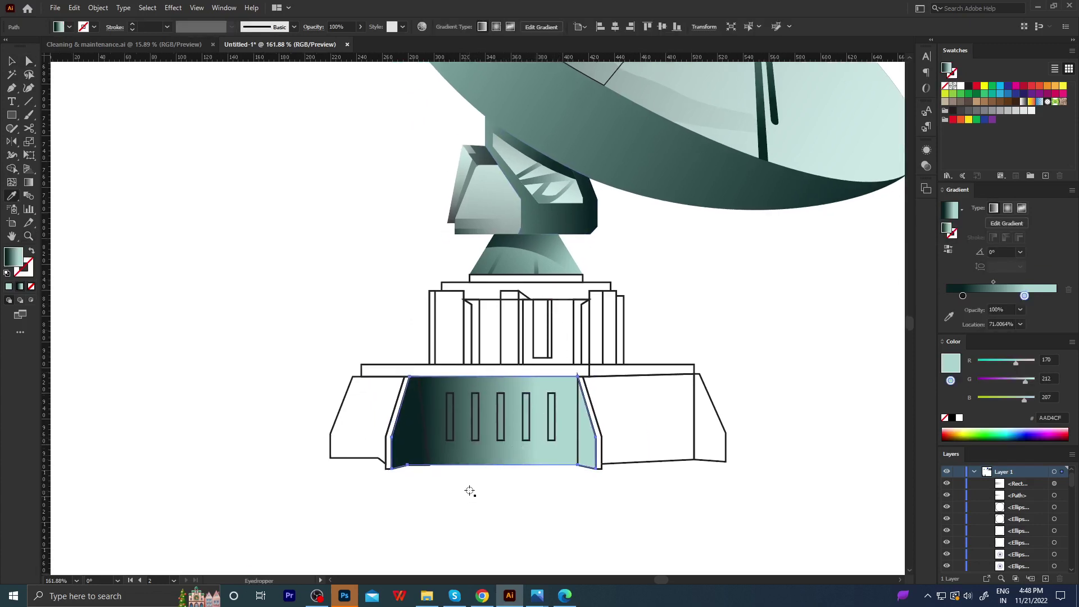
# Run the front face gradient horizontally and give the left side panel a steep upward teal gradient.
pyautogui.press('g')
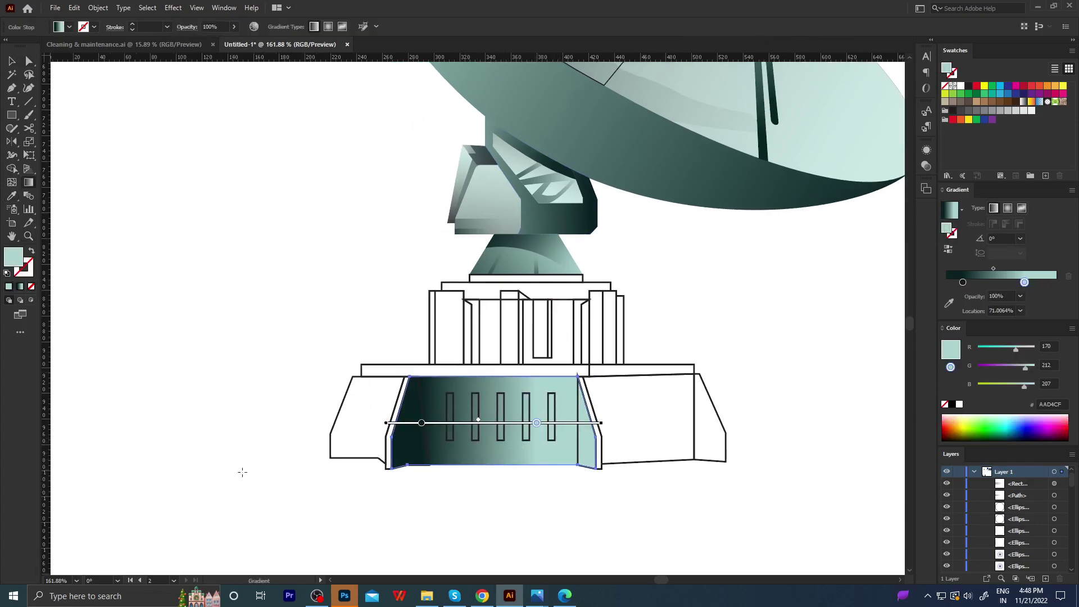
pyautogui.moveTo(251, 472); pyautogui.dragTo(719, 437)
pyautogui.press('a')
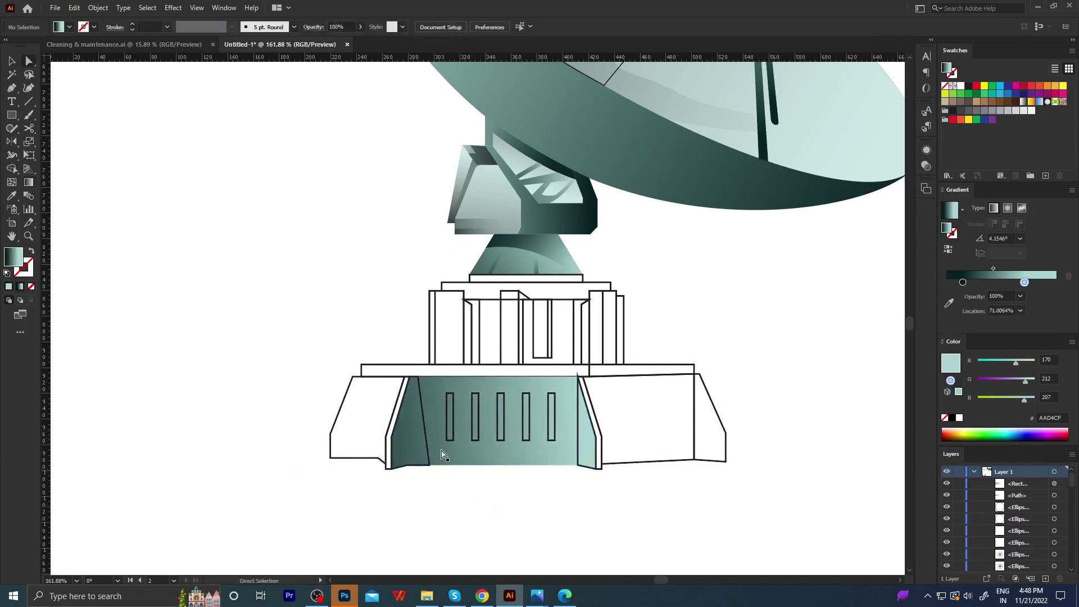
pyautogui.click(455, 456)
pyautogui.click(437, 395)
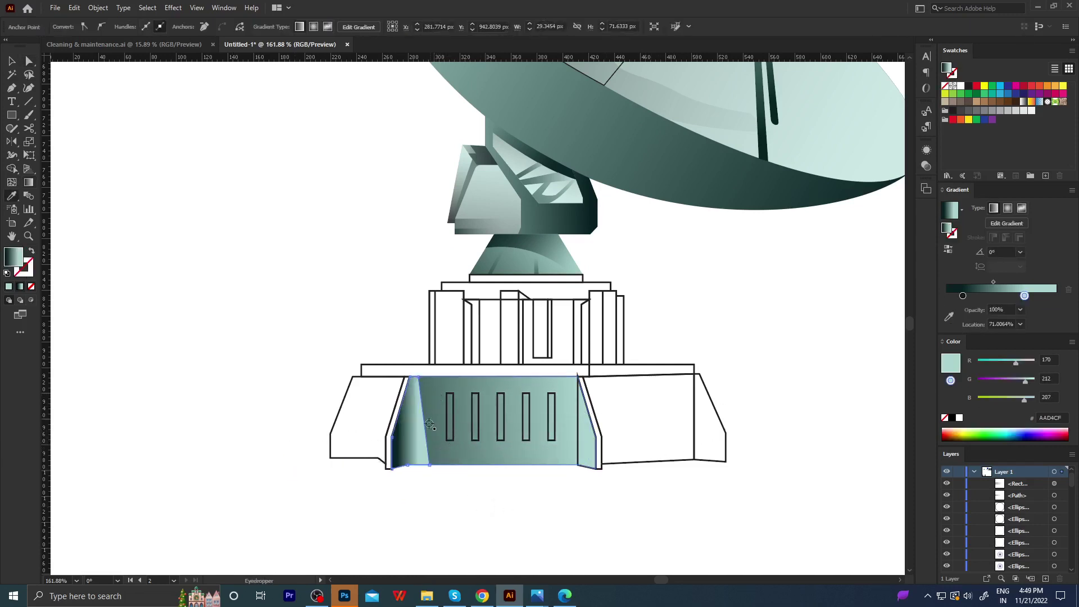
pyautogui.press('g')
pyautogui.moveTo(393, 496)
pyautogui.mouseDown()
pyautogui.moveTo(457, 337)
pyautogui.moveTo(481, 231)
pyautogui.mouseUp()
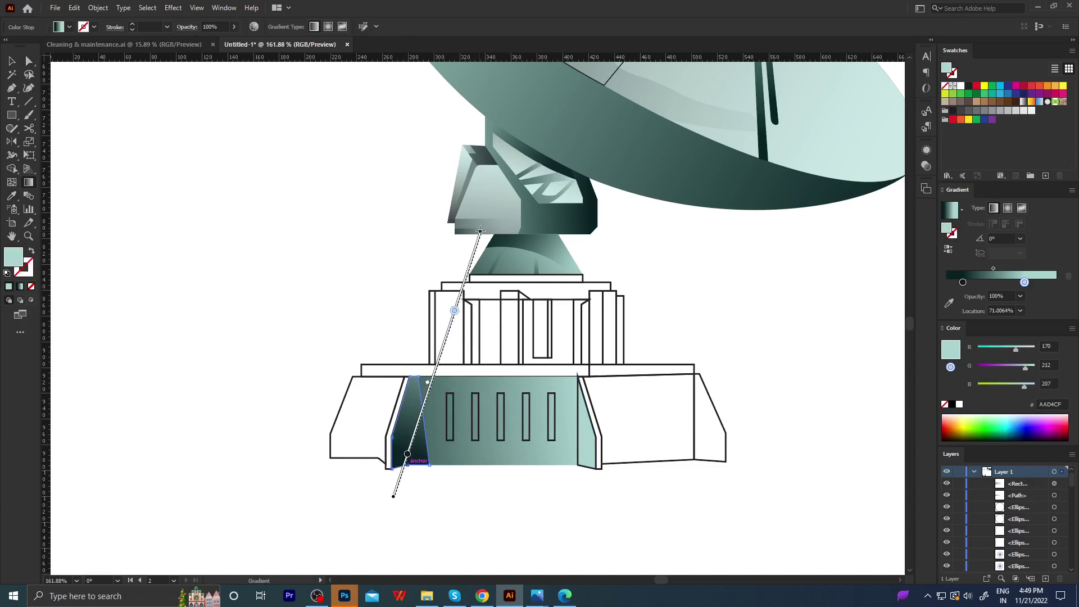
pyautogui.press('a')
pyautogui.click(395, 269)
pyautogui.click(413, 430)
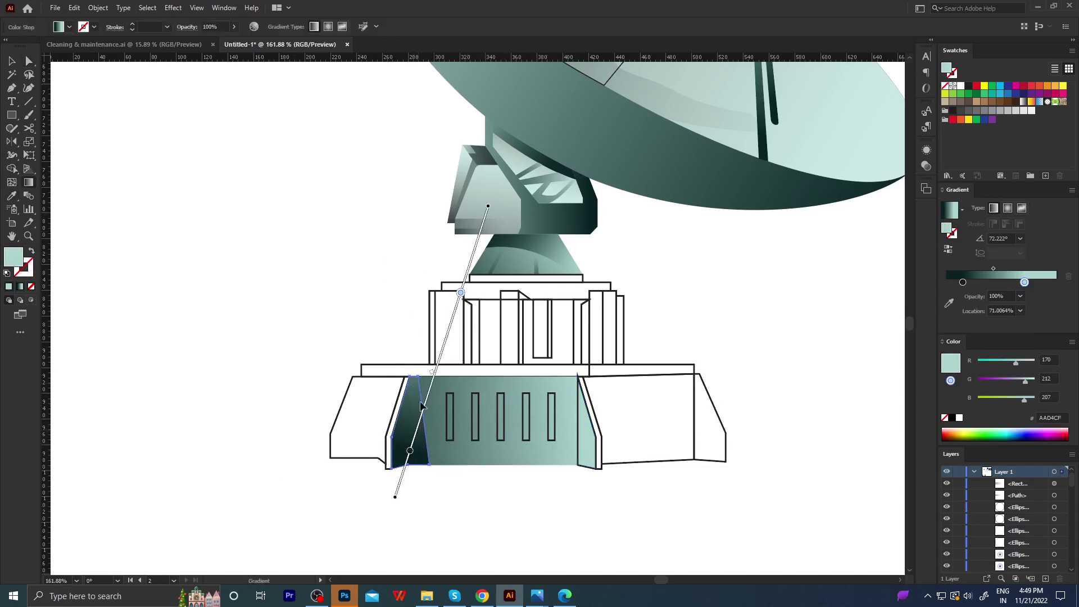
pyautogui.click(409, 363)
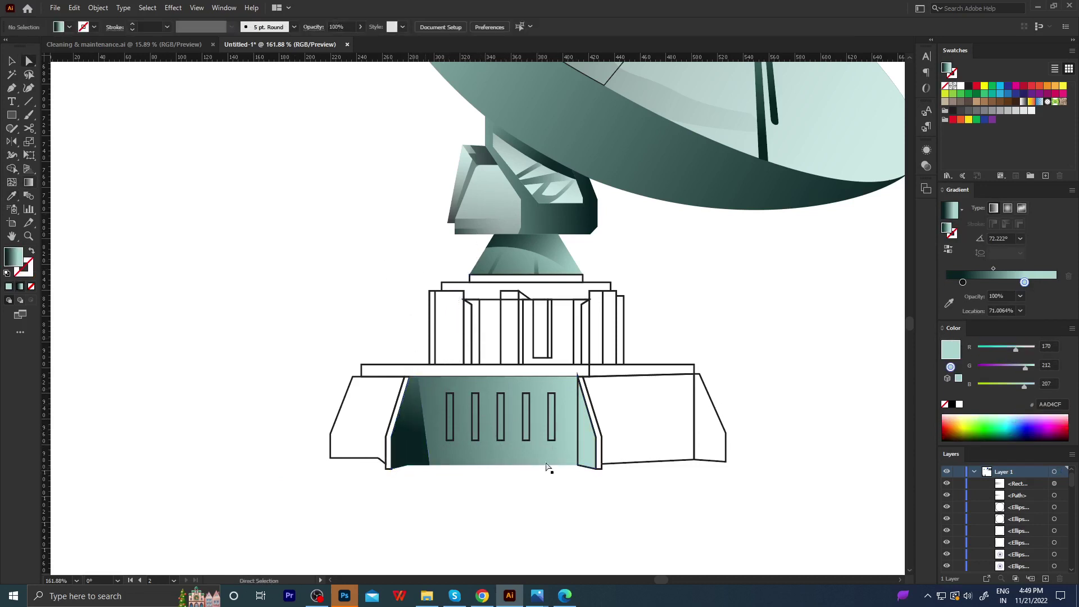
# Copy the left panel's gradient onto the right side panel and turn its dark stop white.
pyautogui.click(578, 443)
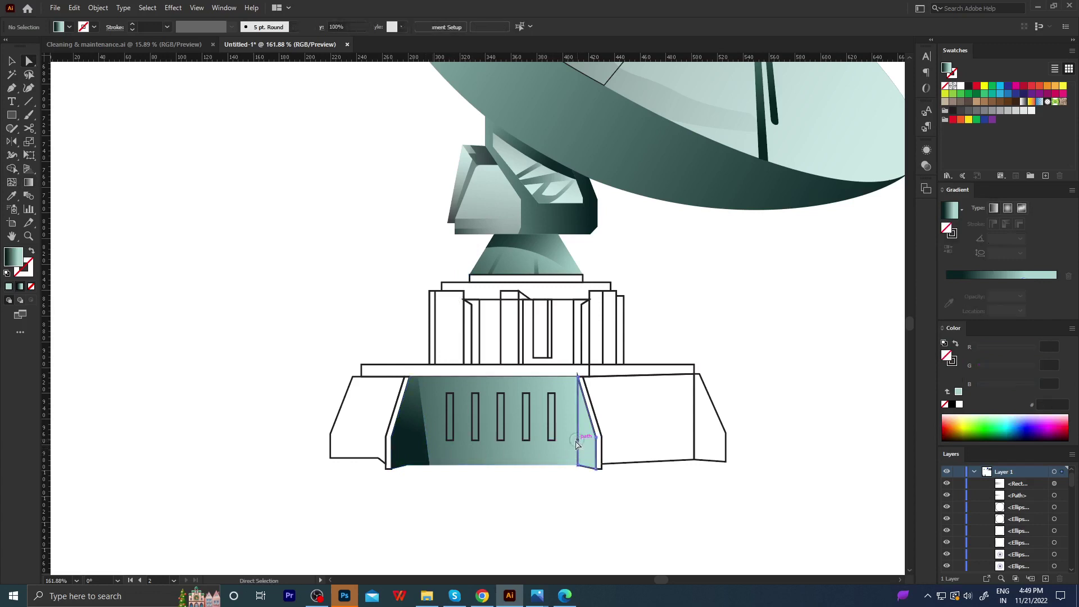
pyautogui.click(417, 441)
pyautogui.press('g')
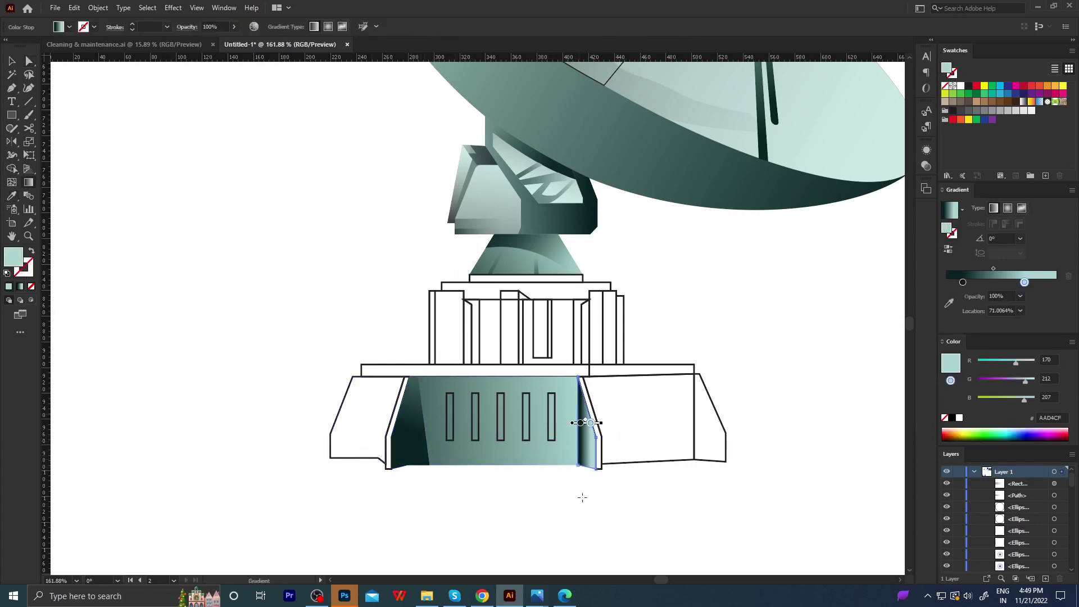
pyautogui.moveTo(581, 499); pyautogui.dragTo(603, 289)
pyautogui.click(581, 465)
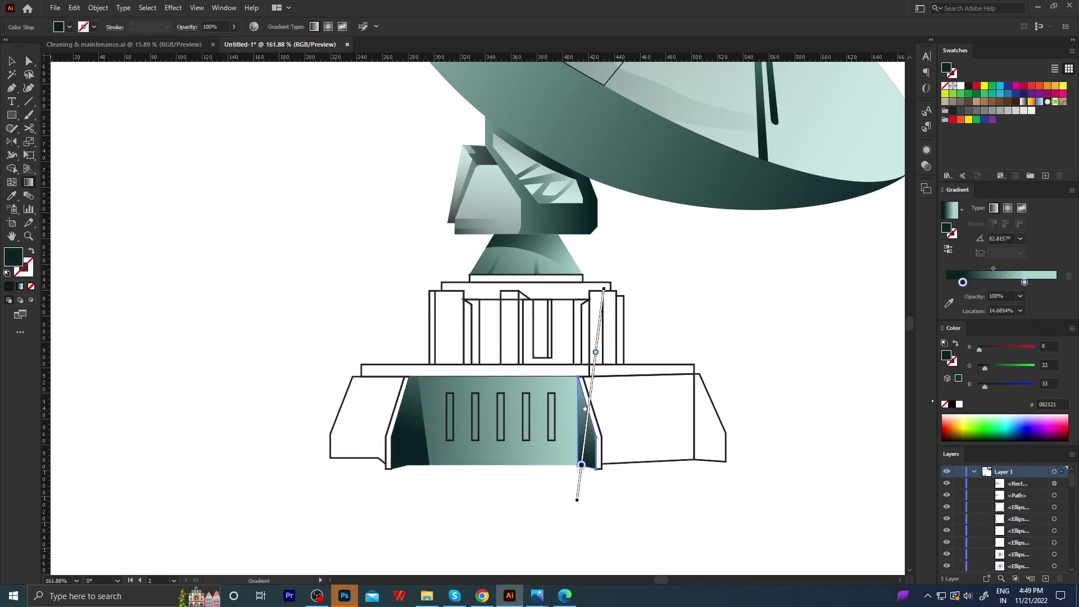
pyautogui.click(958, 405)
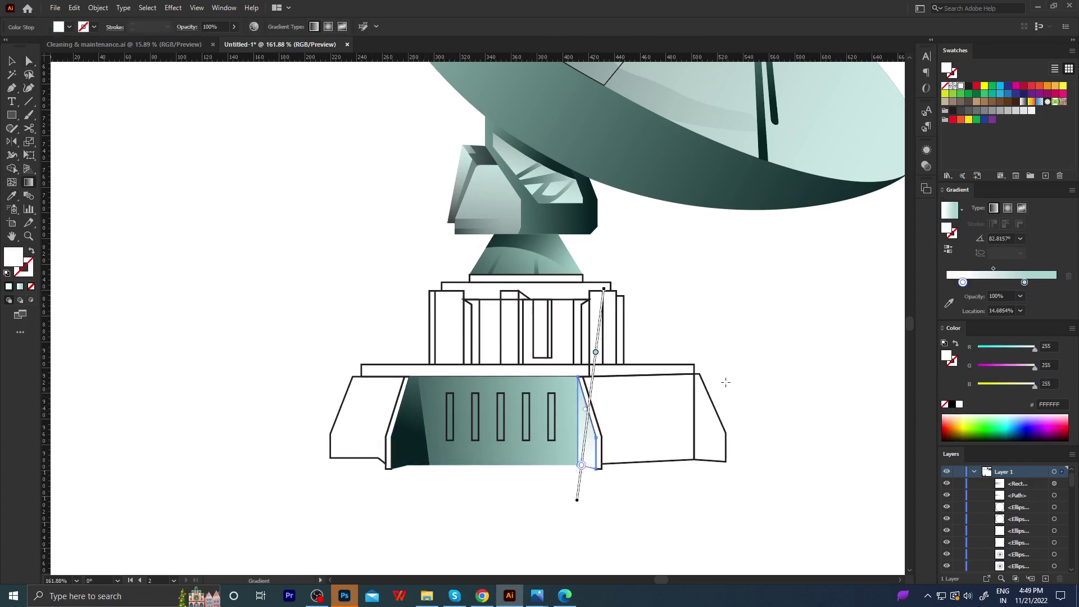
pyautogui.press('a')
pyautogui.click(659, 339)
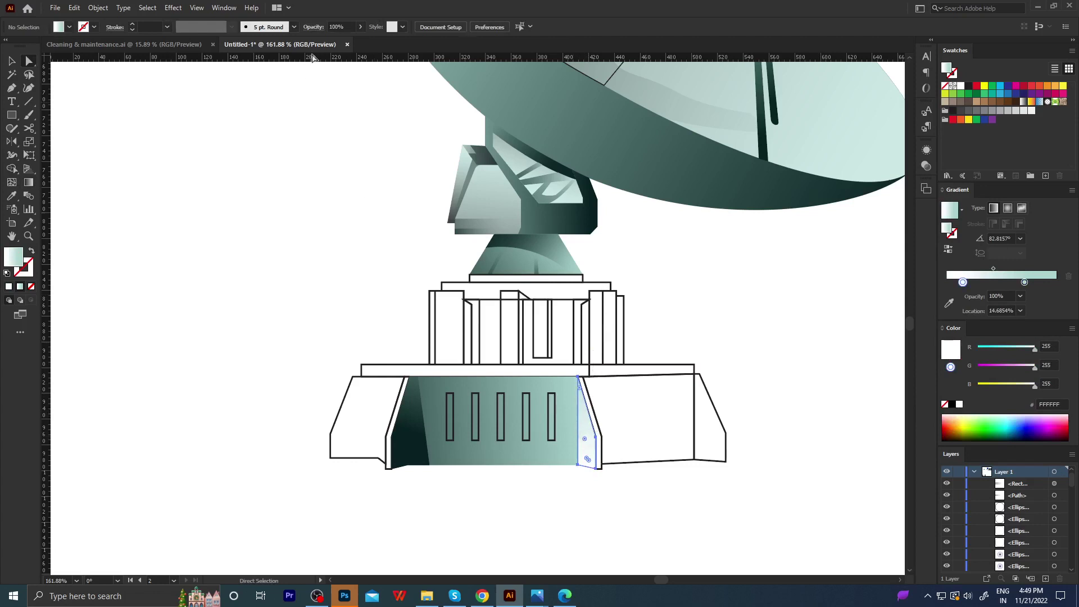
pyautogui.click(328, 120)
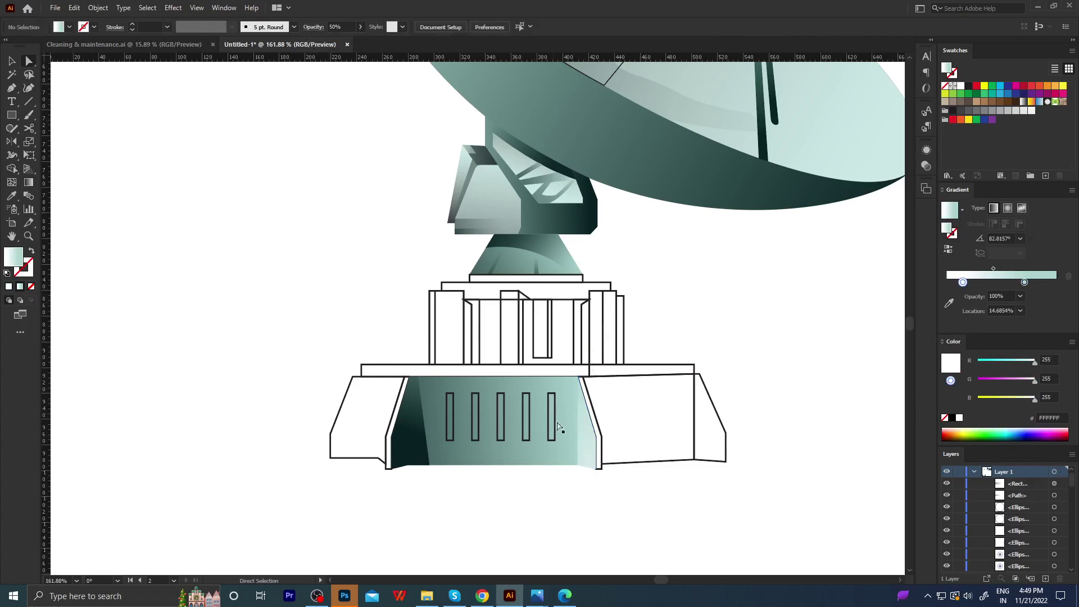
# Reapply the dark teal gradient to the right panel, running nearly vertically with the dark stop moved.
pyautogui.click(602, 472)
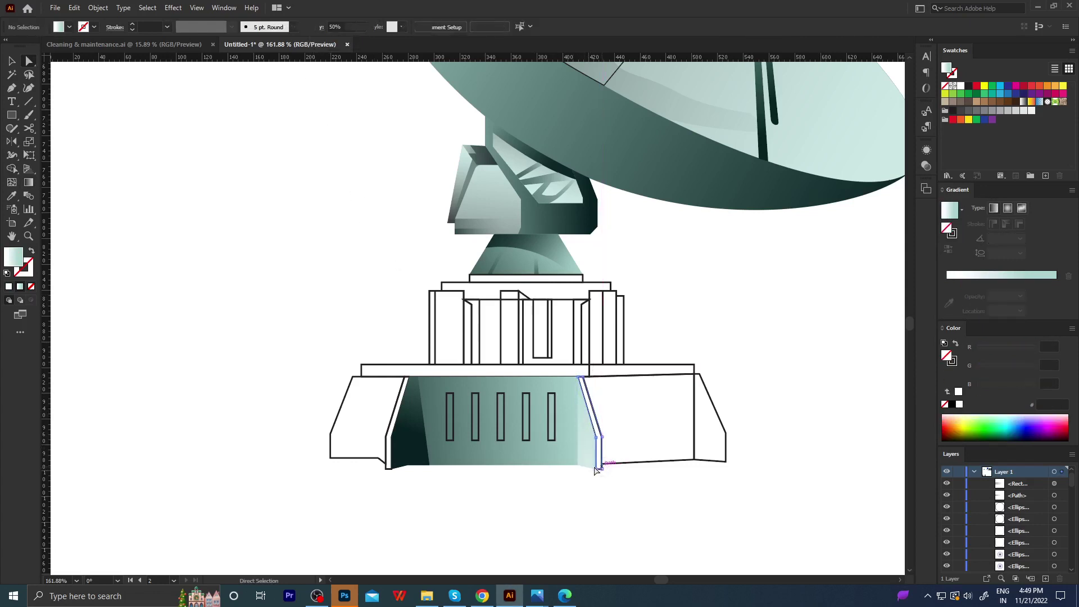
pyautogui.press('i')
pyautogui.click(454, 454)
pyautogui.press('g')
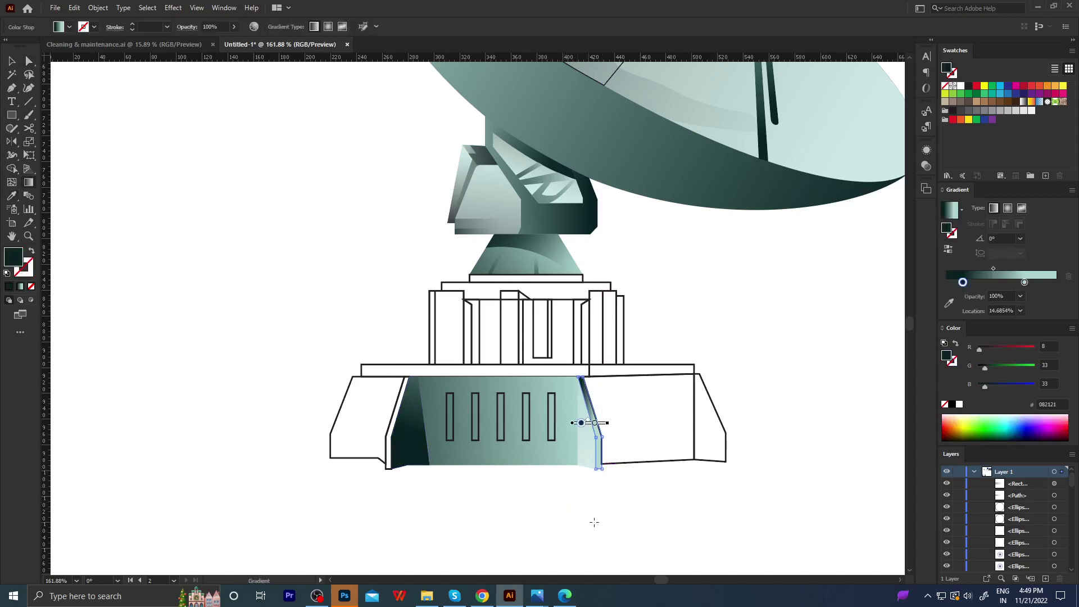
pyautogui.moveTo(600, 529); pyautogui.dragTo(572, 214)
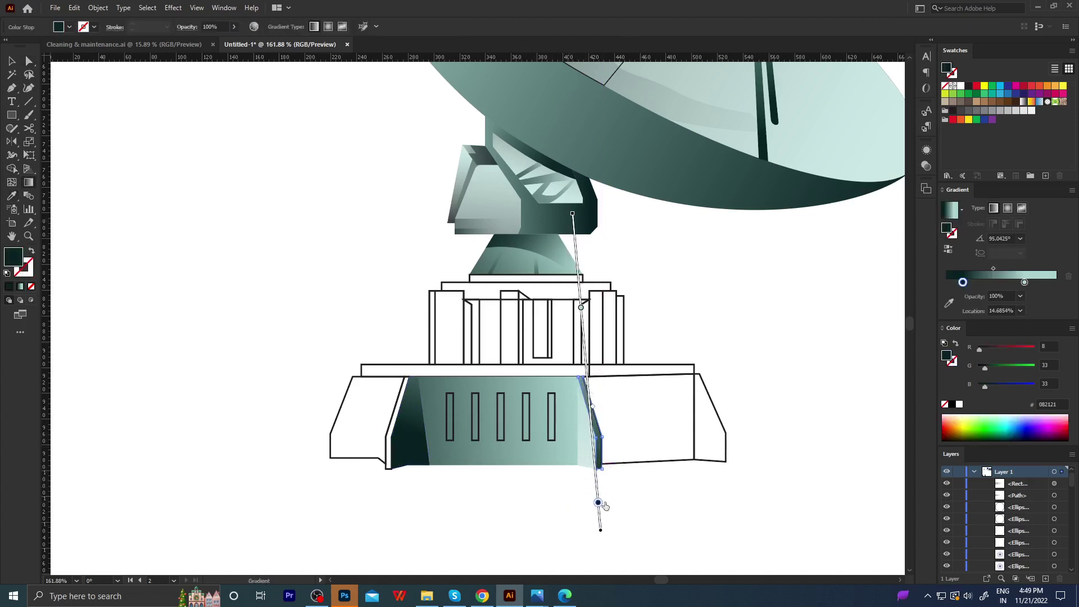
pyautogui.moveTo(597, 503); pyautogui.dragTo(617, 496)
pyautogui.hotkey('ctrl', 'shift', 'a')
pyautogui.press('z')
pyautogui.click(627, 474)
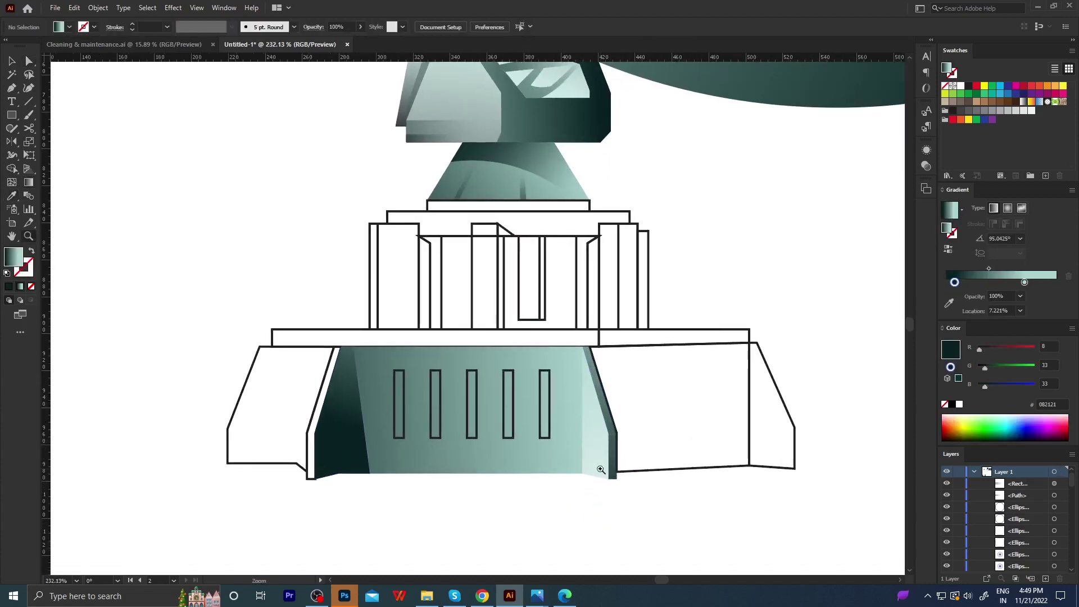
# In HSB mode, lower the right panel's white stop brightness and add saturation for pale teal.
pyautogui.click(599, 465)
pyautogui.press('g')
pyautogui.click(587, 474)
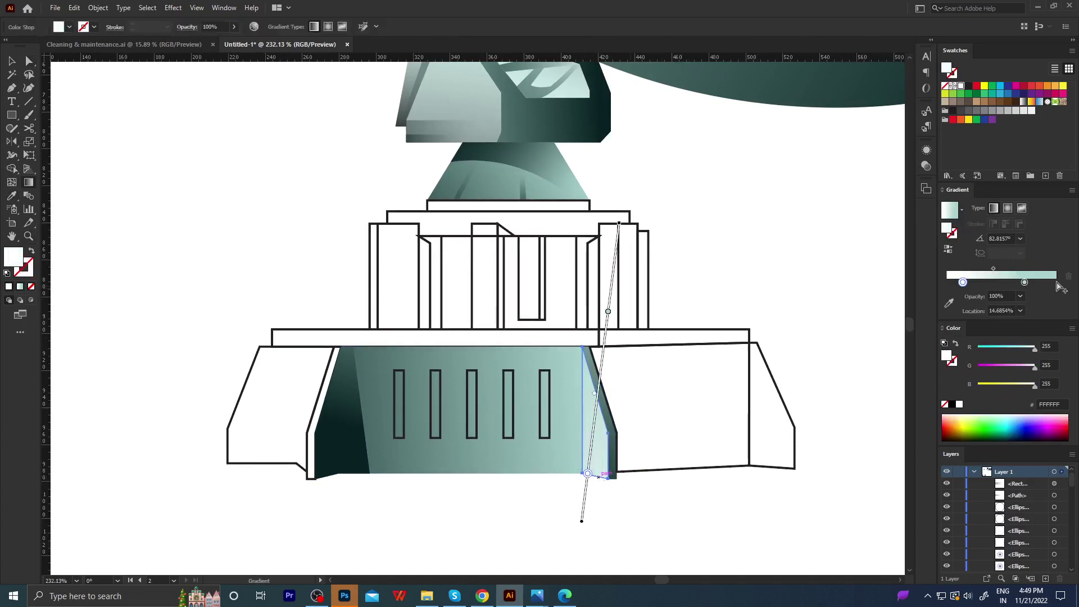
pyautogui.click(1072, 328)
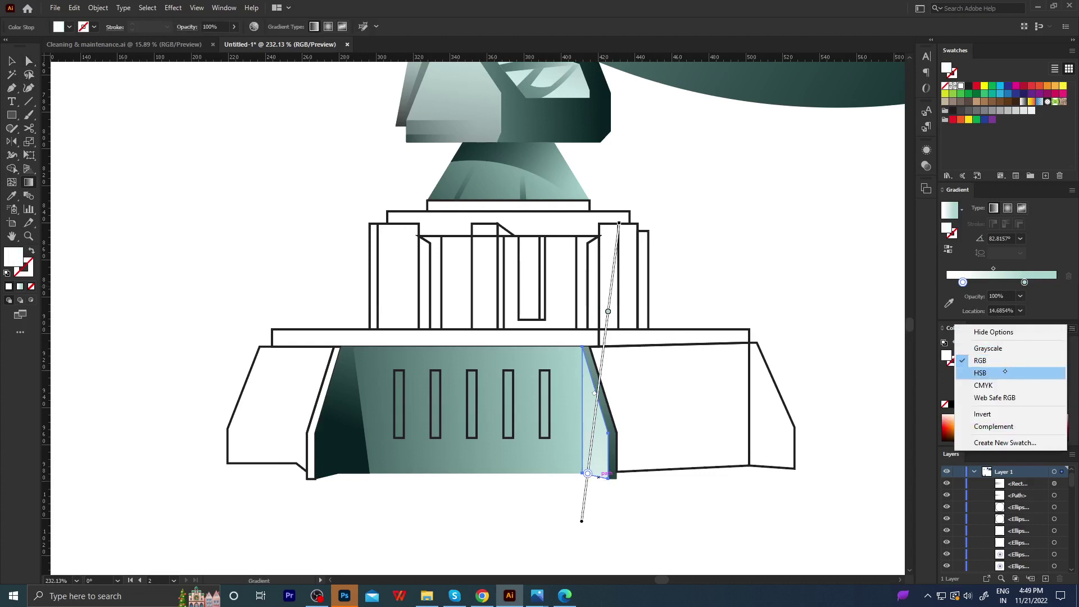
pyautogui.click(1002, 371)
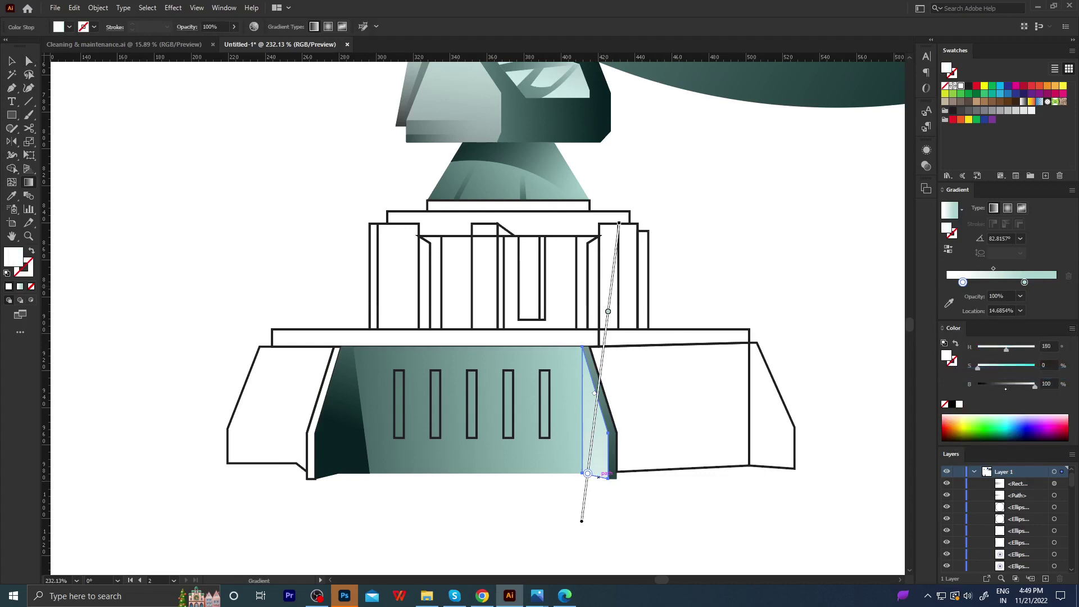
pyautogui.click(1023, 385)
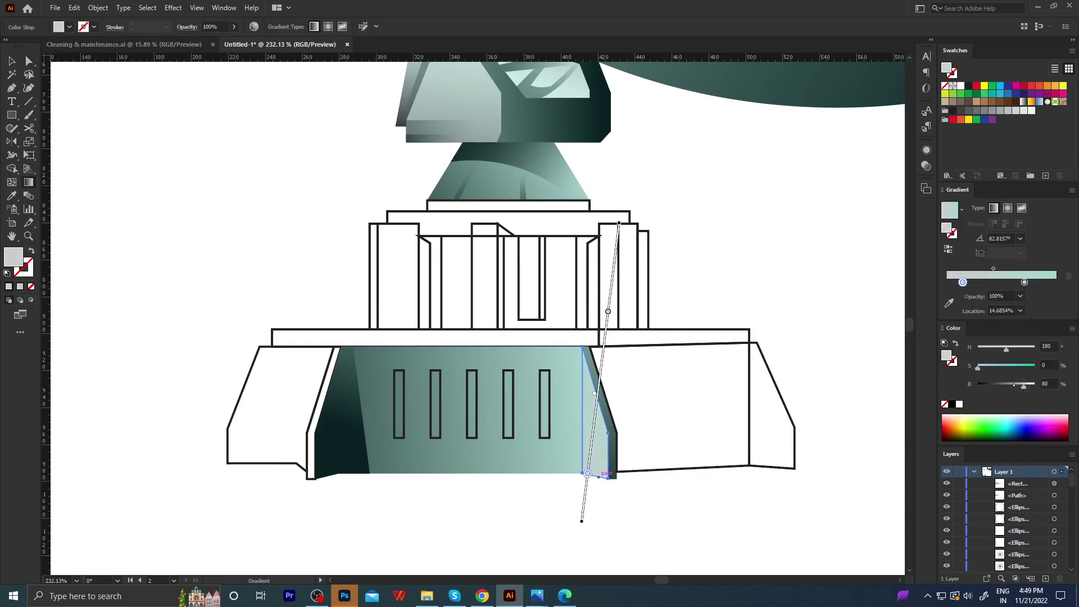
pyautogui.click(992, 366)
pyautogui.press('a')
# Undo the last change and inspect the base front face's gradient stops.
pyautogui.scroll(1, 655, 373)
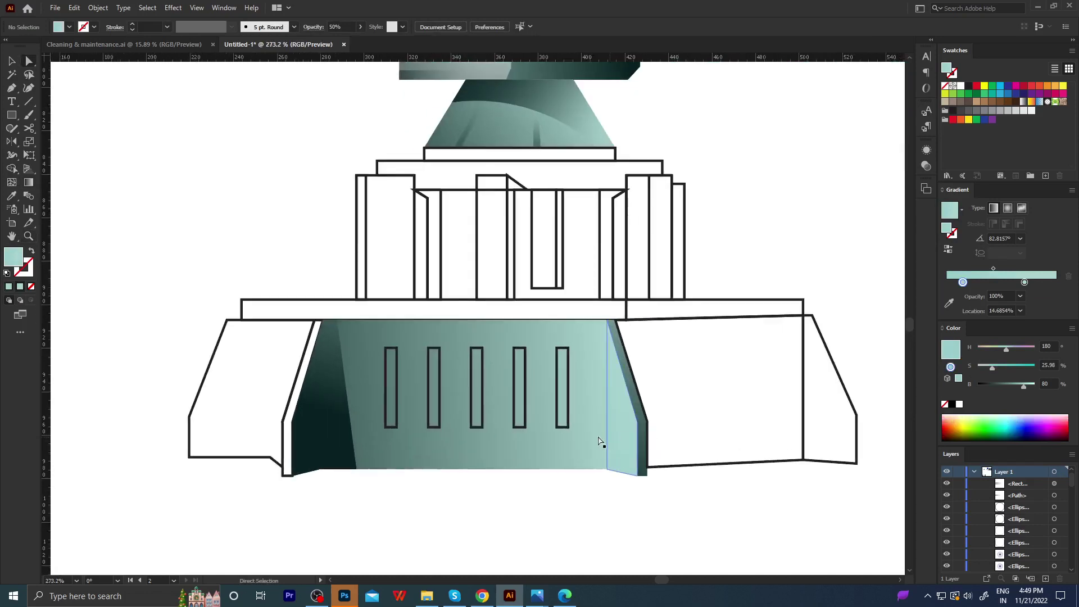
pyautogui.hotkey('ctrl', 'z')
pyautogui.scroll(1, 583, 459)
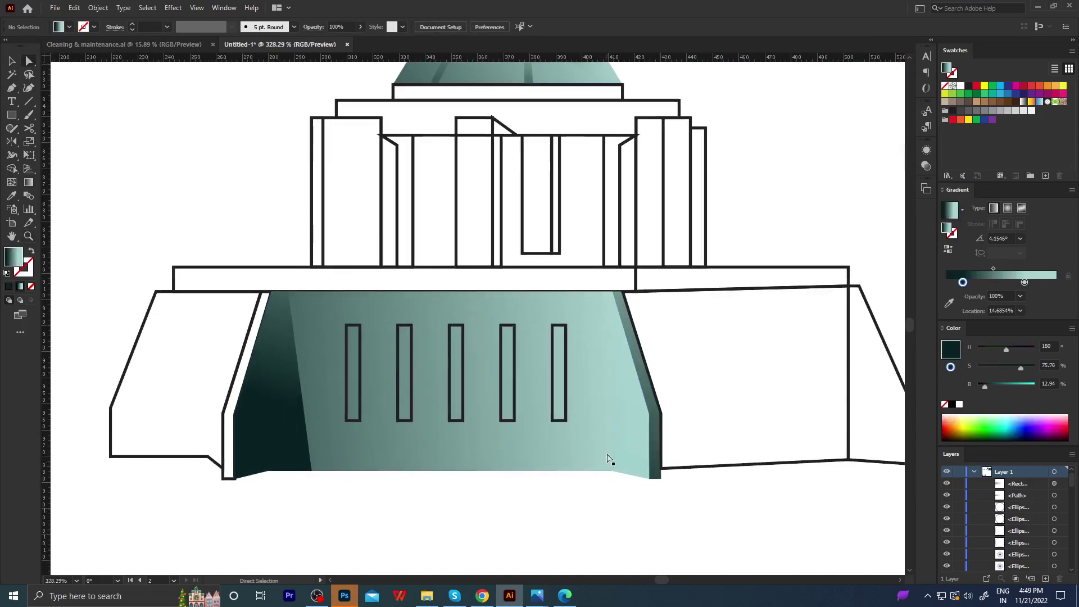
pyautogui.click(633, 446)
pyautogui.press('g')
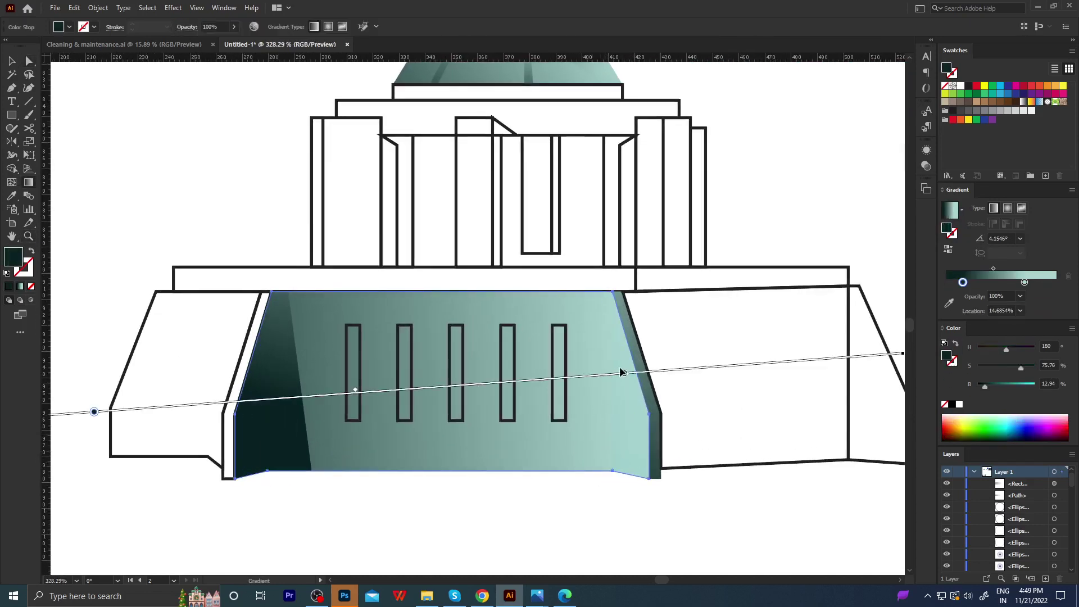
pyautogui.click(663, 369)
pyautogui.press('a')
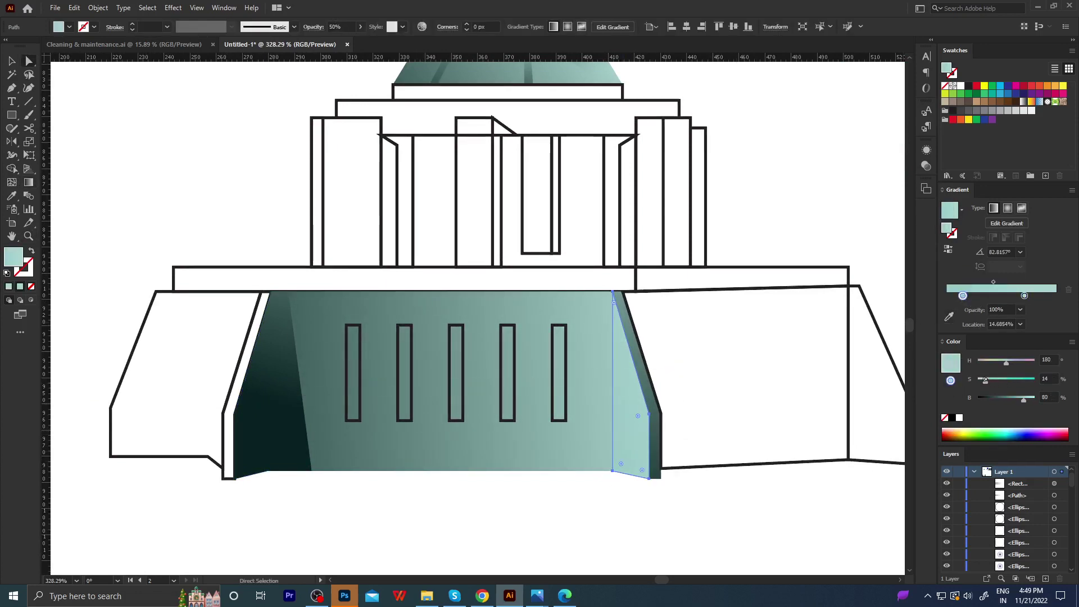
pyautogui.hotkey('ctrl', 'shift', 'a')
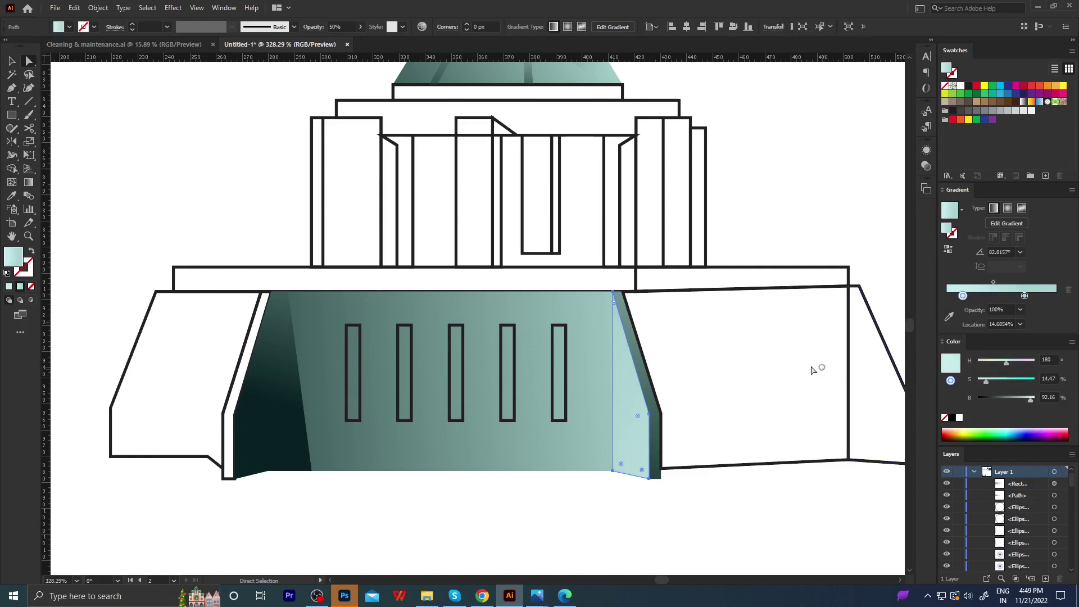
pyautogui.scroll(-3, 609, 376)
pyautogui.scroll(2, 610, 376)
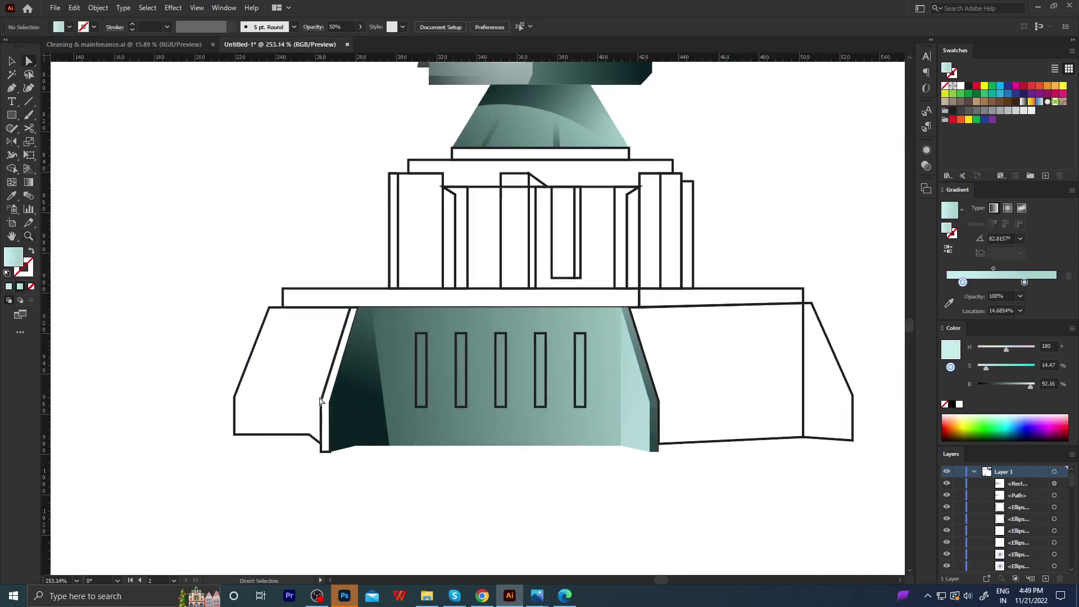
# Give the base's left wing block a diagonal upward teal gradient.
pyautogui.click(288, 440)
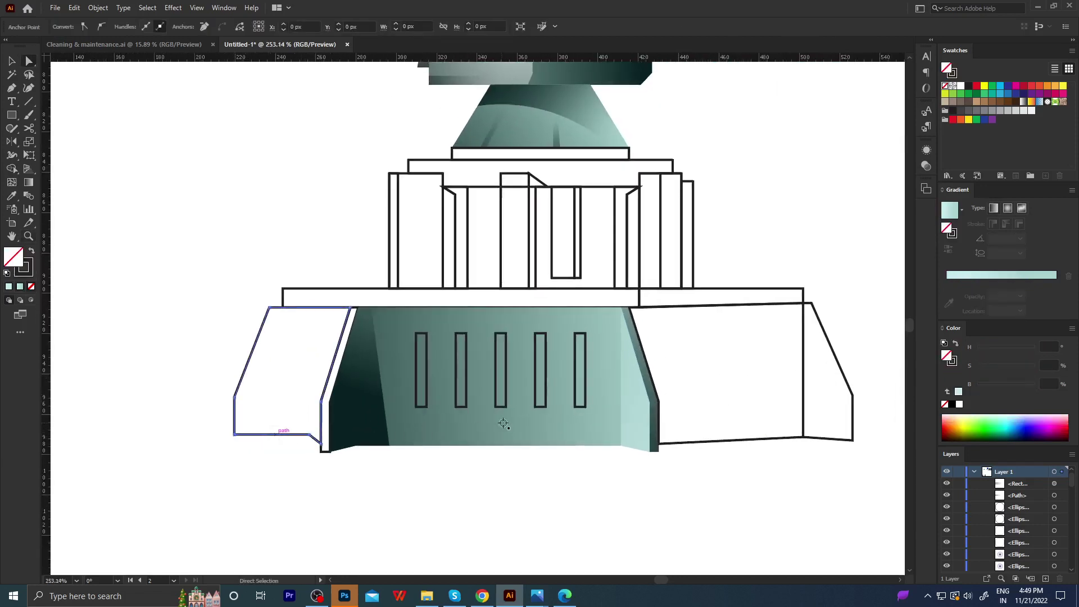
pyautogui.press('g')
pyautogui.moveTo(474, 297); pyautogui.dragTo(65, 470)
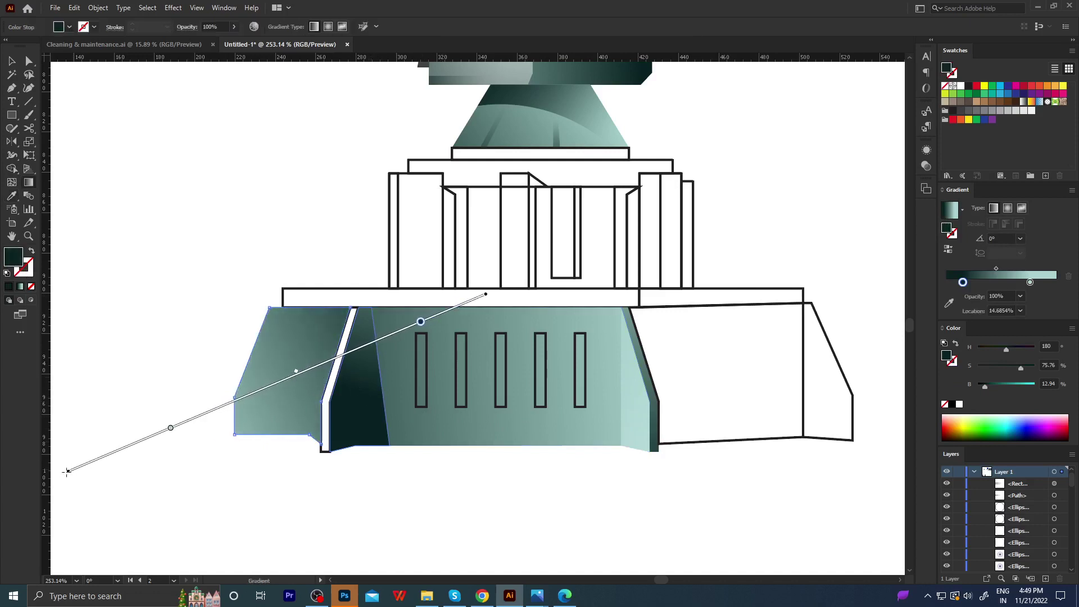
pyautogui.moveTo(59, 534); pyautogui.dragTo(505, 251)
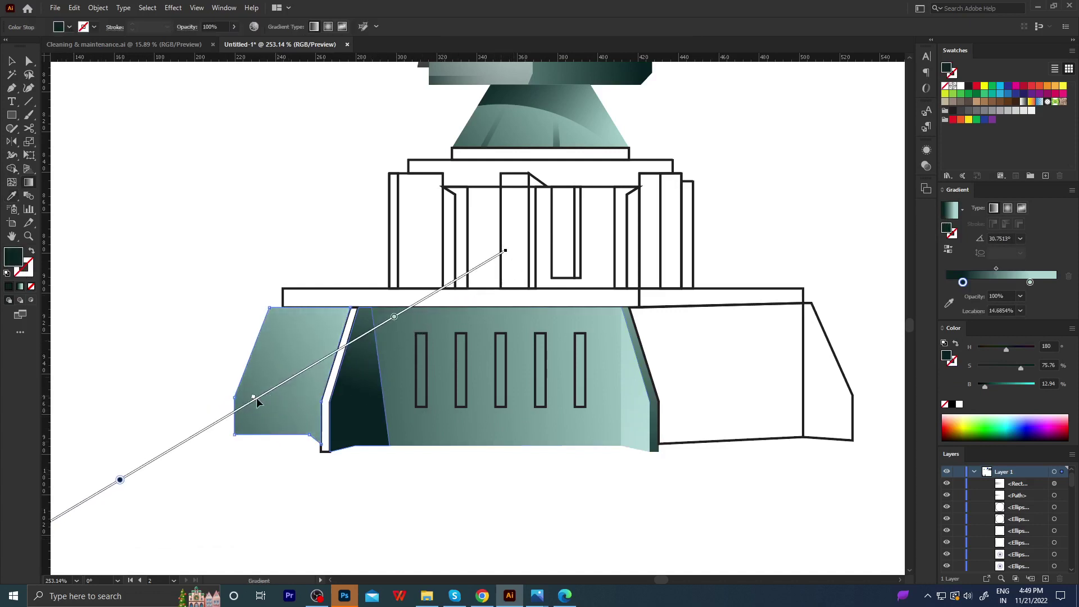
pyautogui.press('a')
pyautogui.click(258, 484)
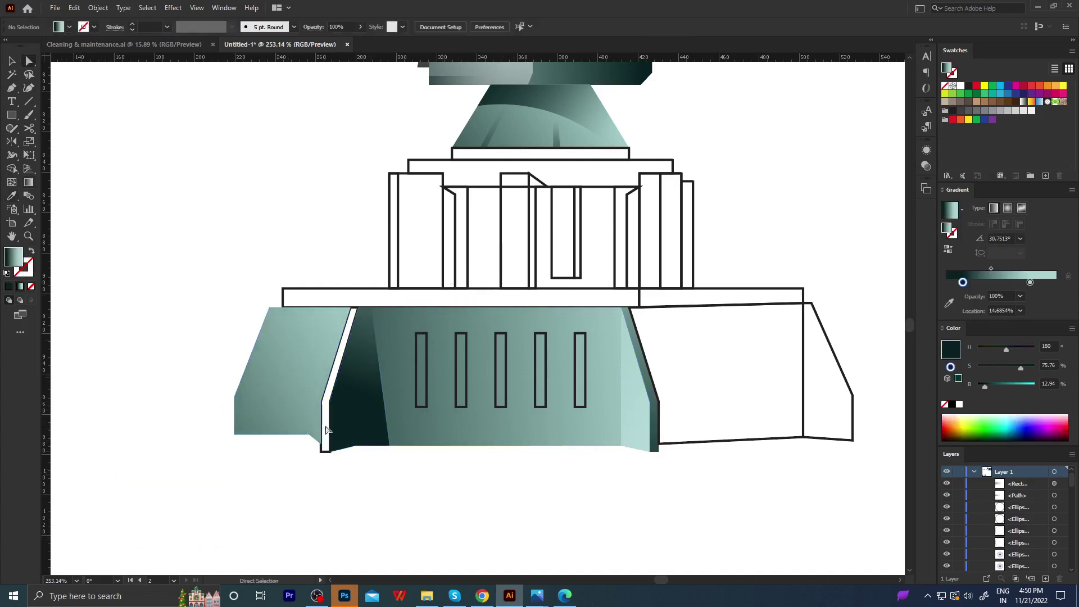
# Copy the light teal gradient onto the thin strip, with one stop fully transparent.
pyautogui.click(324, 418)
pyautogui.click(326, 457)
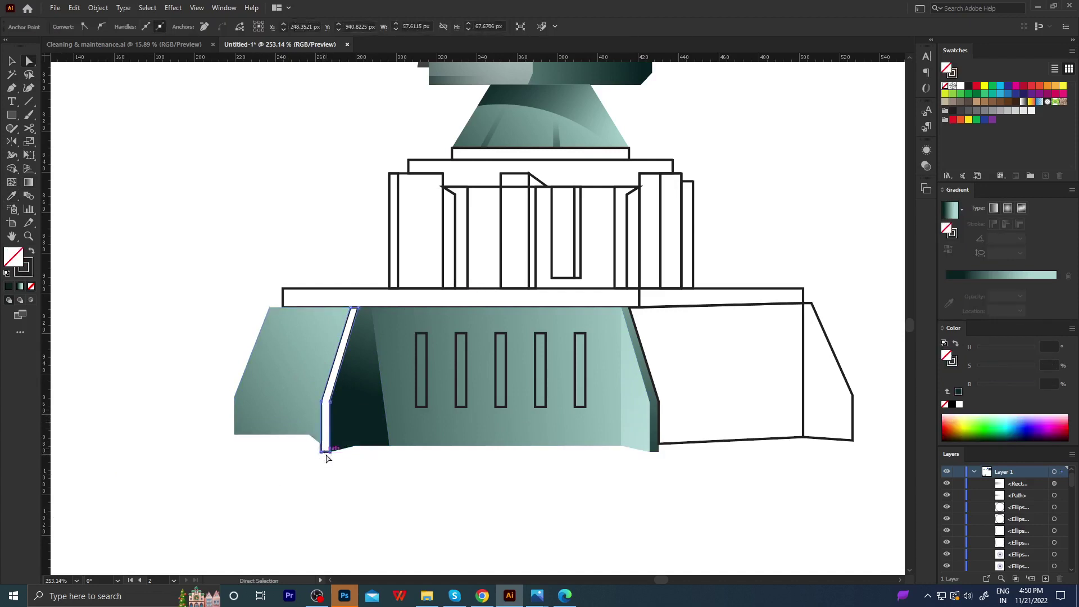
pyautogui.click(628, 431)
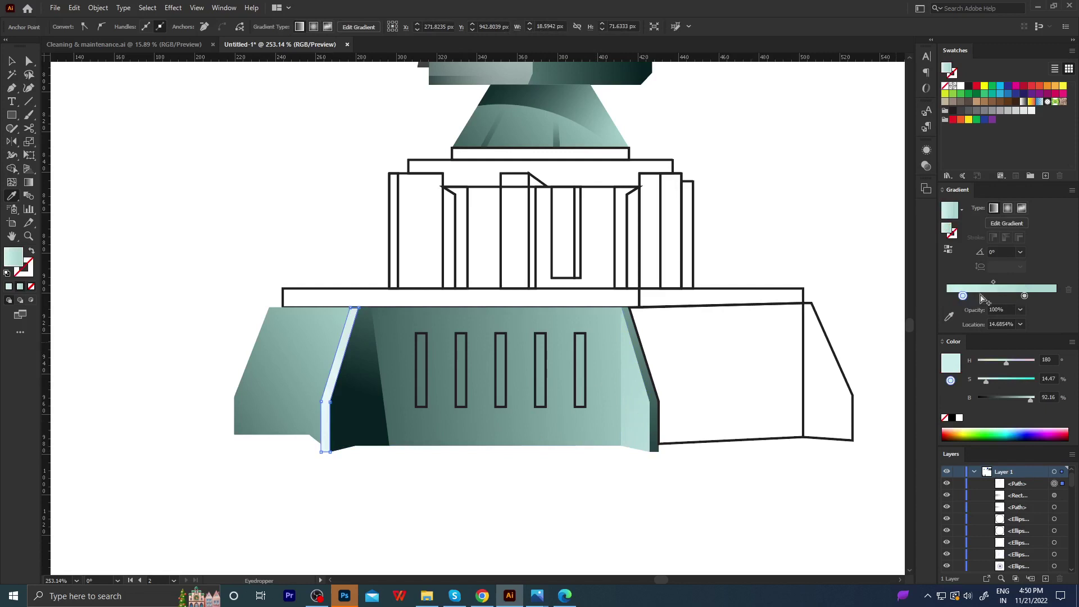
pyautogui.click(1019, 310)
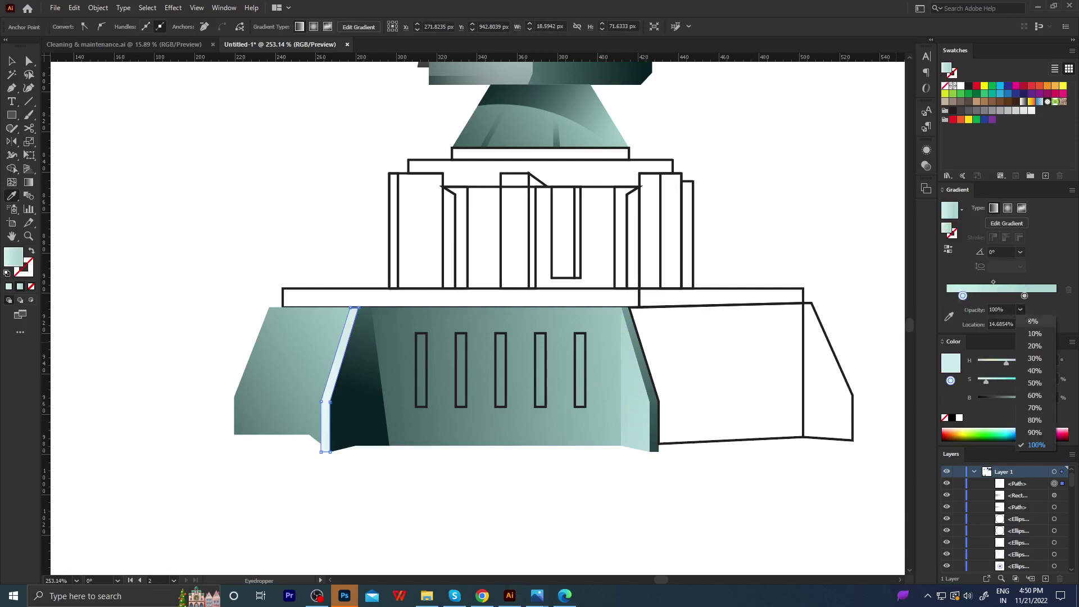
pyautogui.press('g')
pyautogui.moveTo(352, 468)
pyautogui.mouseDown()
pyautogui.moveTo(372, 300)
pyautogui.moveTo(327, 467)
pyautogui.mouseUp()
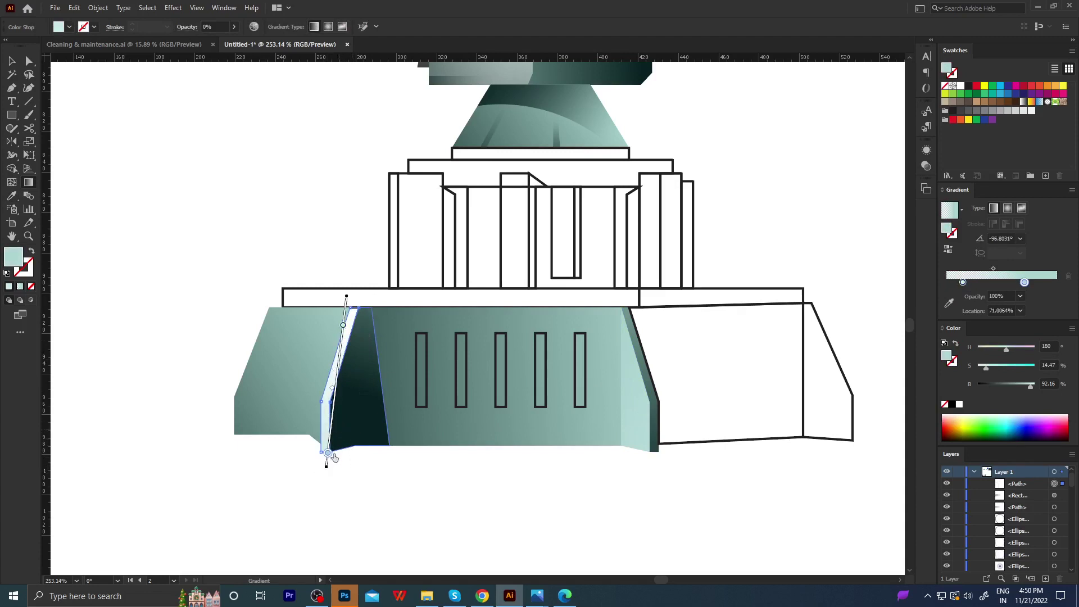
# Sample a darker teal into the strip's end stop and darken it further.
pyautogui.press('i')
pyautogui.click(276, 425)
pyautogui.keyDown('shift'); pyautogui.click(247, 428); pyautogui.keyUp('shift')
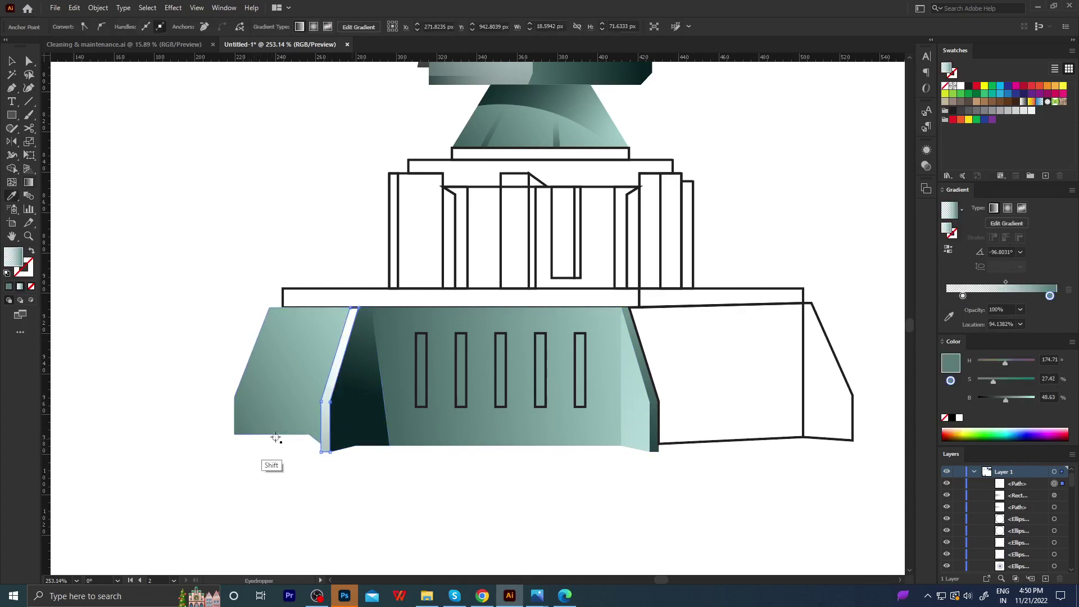
pyautogui.click(986, 398)
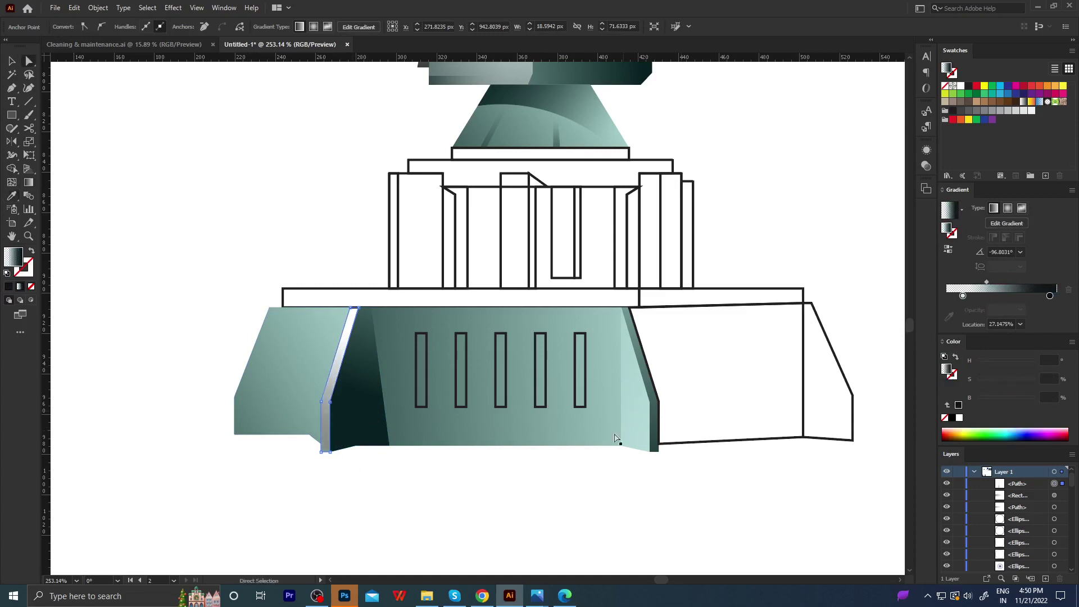
pyautogui.press('a')
pyautogui.click(475, 482)
# Resample a mid teal into the strip's dark stop and set its brightness to 25.
pyautogui.click(323, 433)
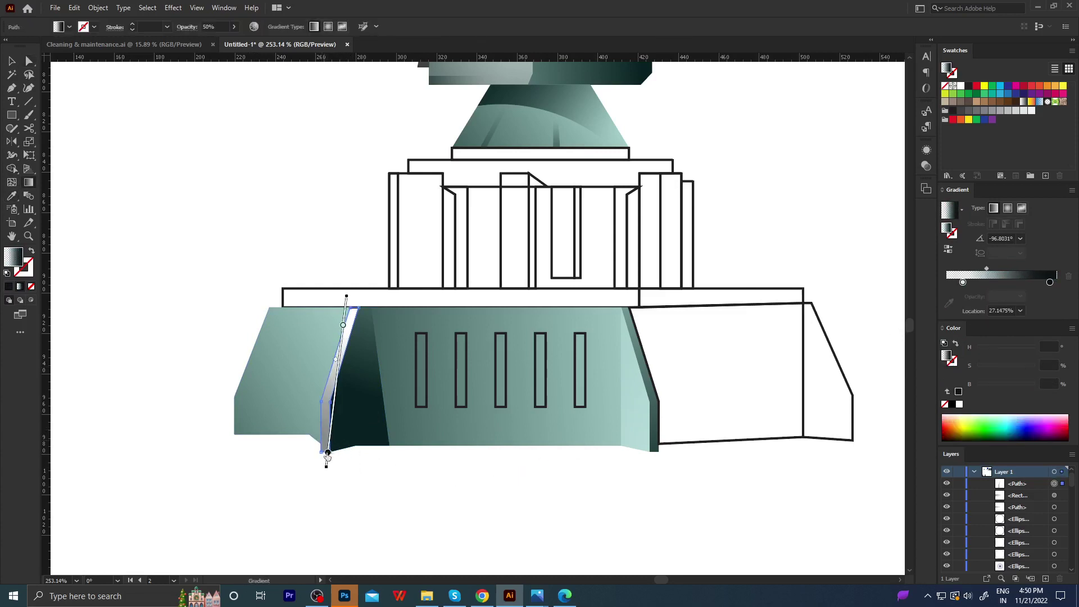
pyautogui.press('i')
pyautogui.click(327, 450)
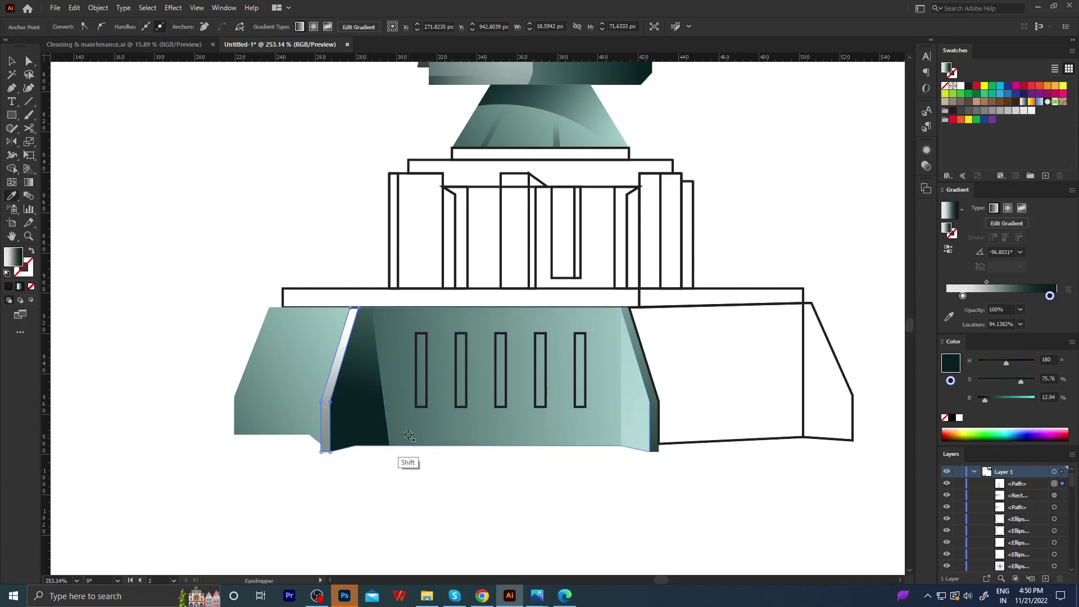
pyautogui.keyDown('shift'); pyautogui.click(395, 440); pyautogui.keyUp('shift')
pyautogui.keyDown('shift'); pyautogui.click(385, 343); pyautogui.keyUp('shift')
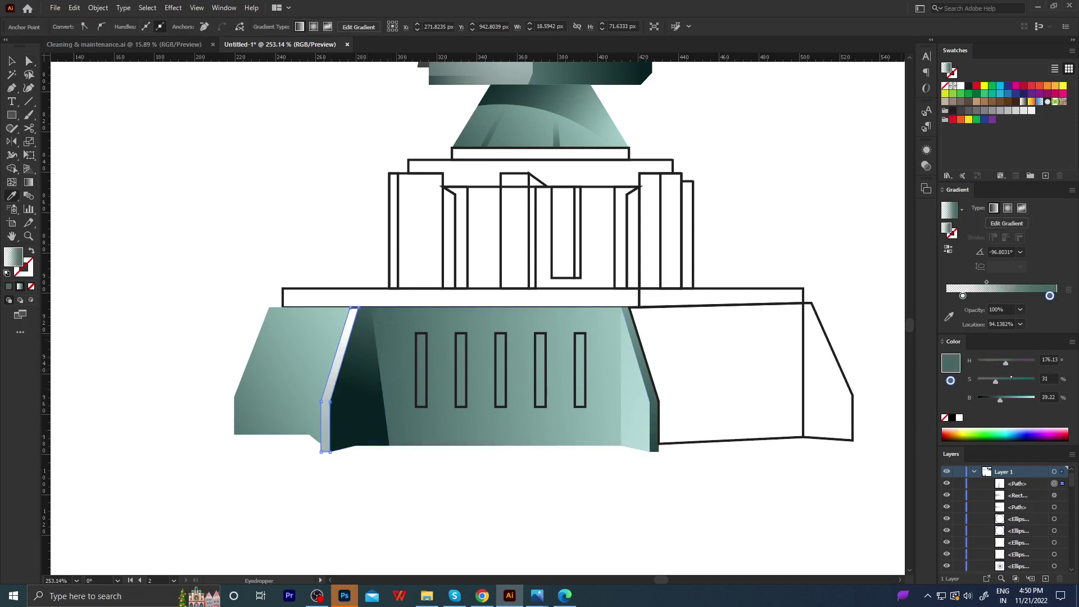
pyautogui.click(992, 397)
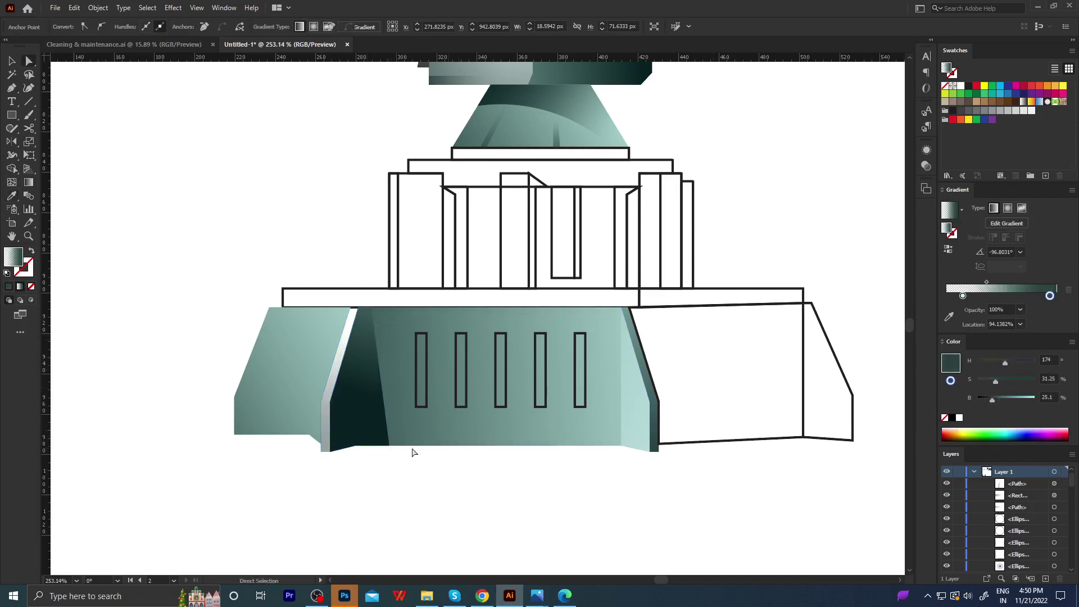
pyautogui.press('a')
pyautogui.click(332, 402)
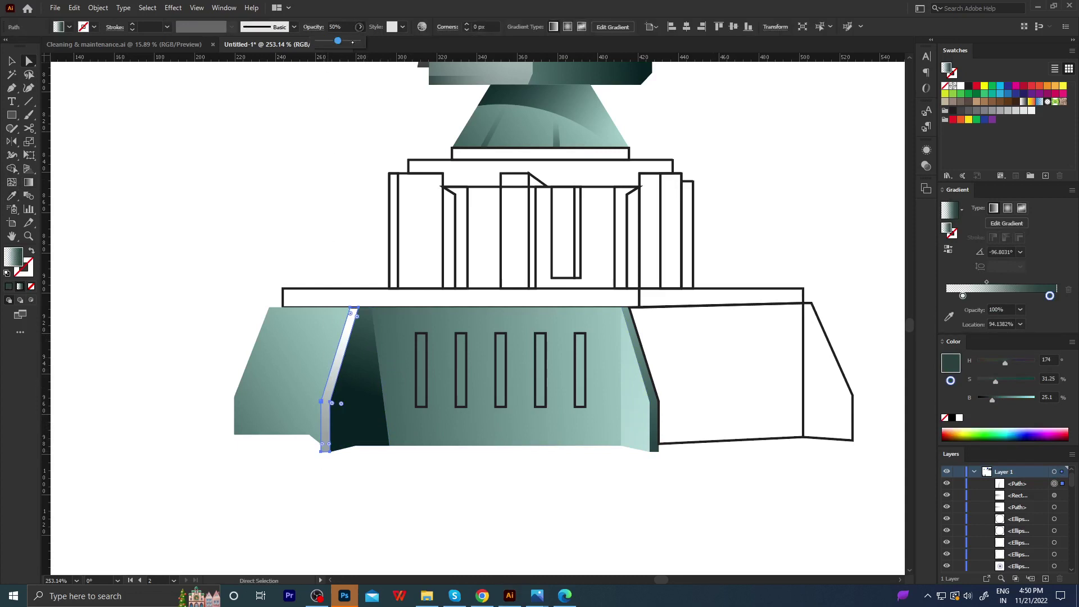
pyautogui.click(339, 212)
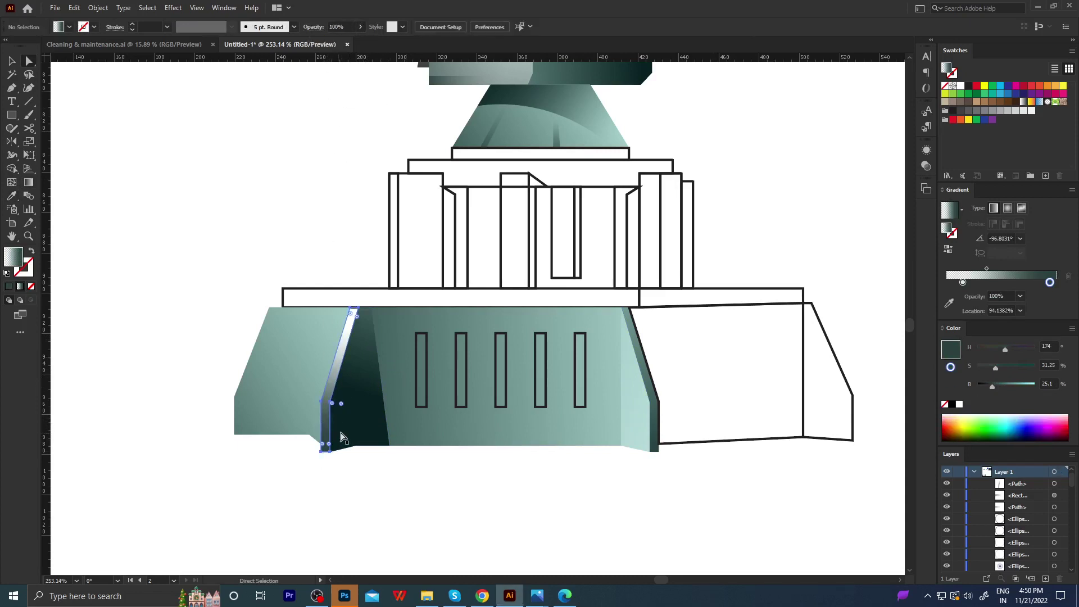
# Redraw the strip gradient from top to bottom with a slight tilt.
pyautogui.press('g')
pyautogui.moveTo(366, 304); pyautogui.dragTo(336, 515)
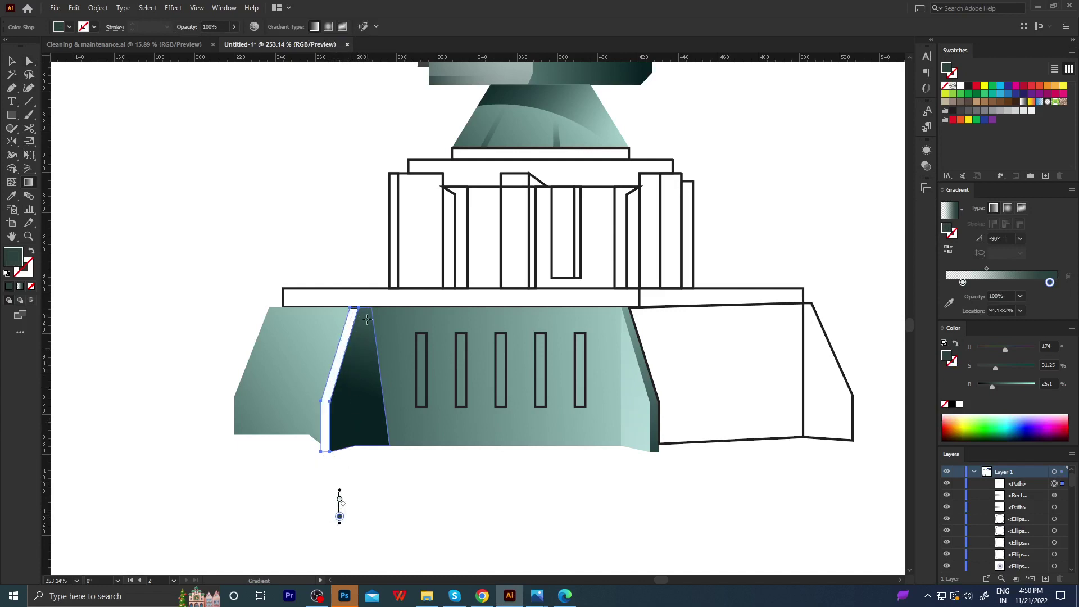
pyautogui.moveTo(348, 301); pyautogui.dragTo(315, 514)
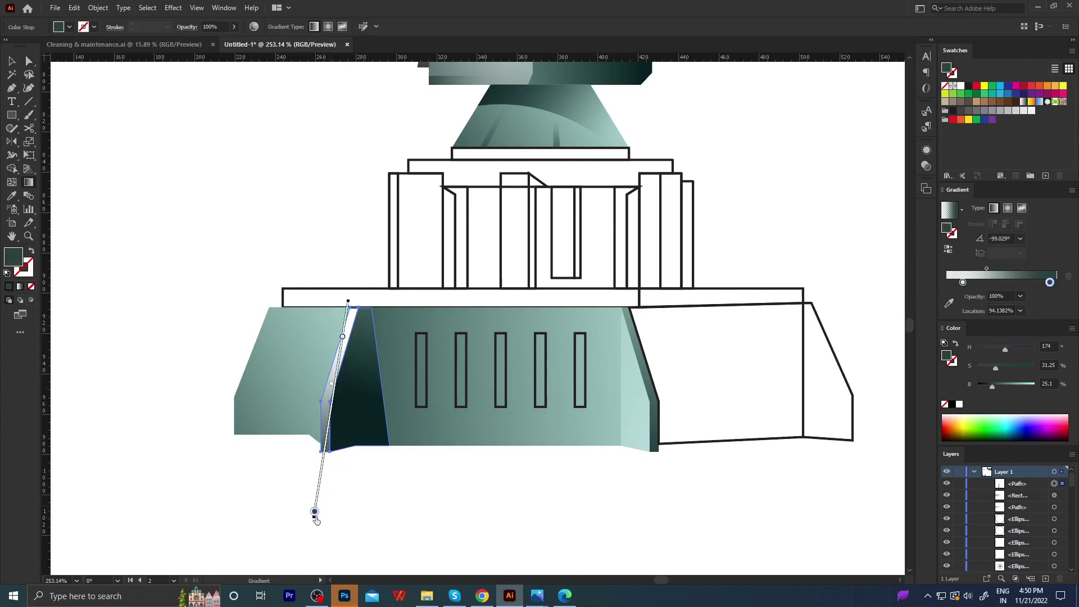
pyautogui.press('a')
pyautogui.click(362, 475)
pyautogui.scroll(2, 336, 449)
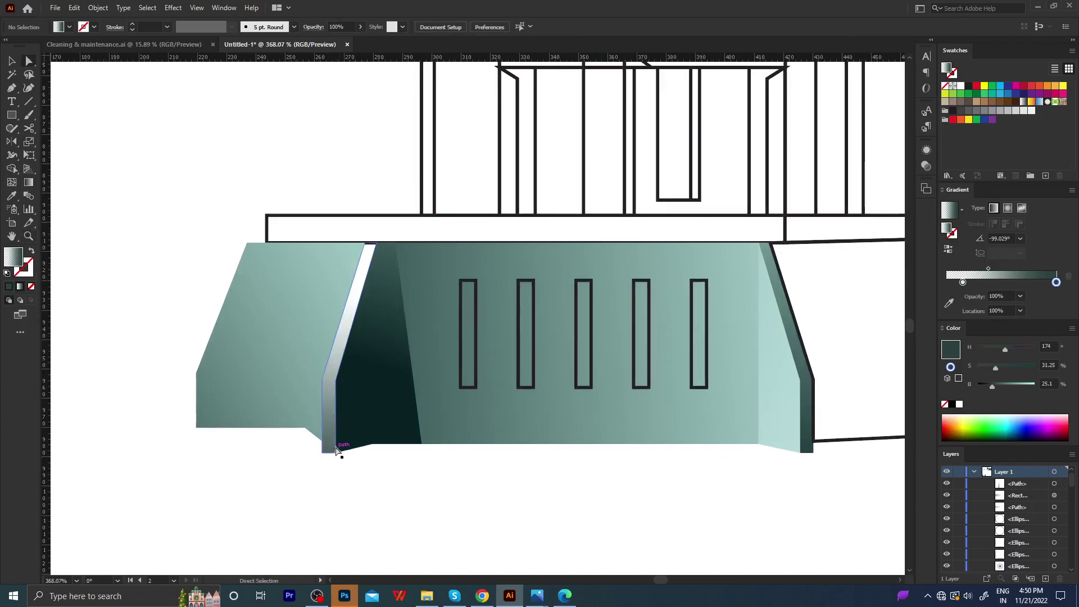
# Move the left teal panel's light gradient stop further along.
pyautogui.click(344, 378)
pyautogui.click(298, 395)
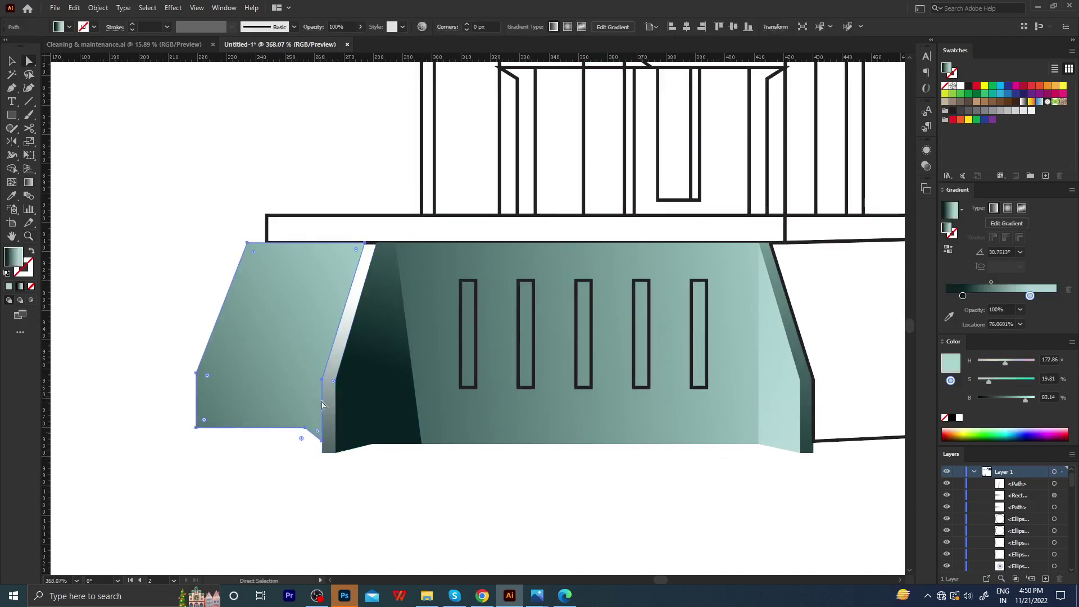
pyautogui.press('g')
pyautogui.moveTo(429, 257); pyautogui.dragTo(475, 229)
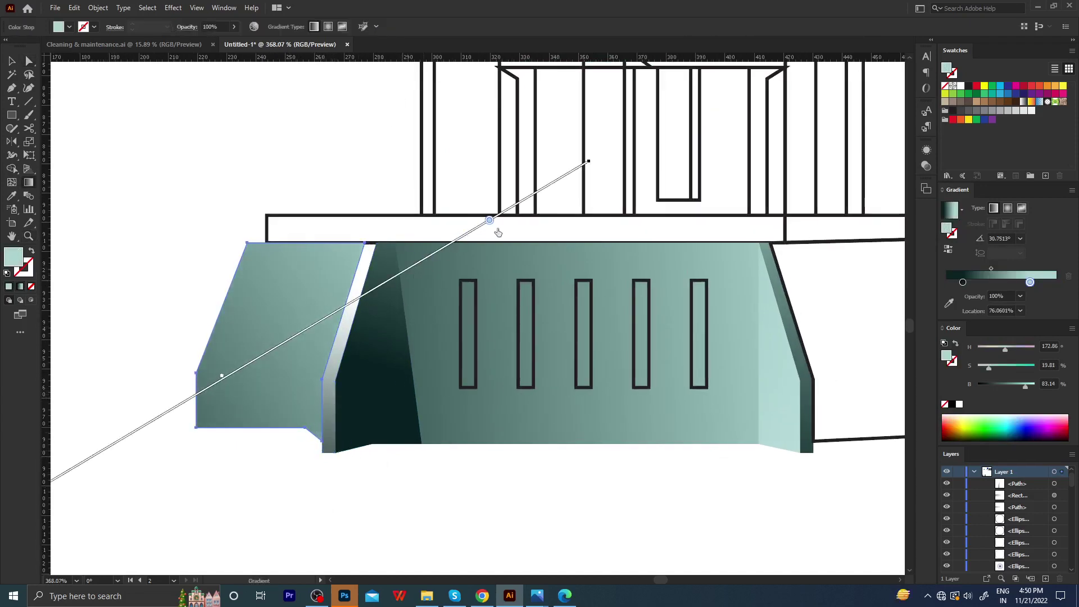
pyautogui.hotkey('ctrl', 'shift', 'a')
# Zoom into the lower left of the base and redraw the strip gradient top to bottom.
pyautogui.press('z')
pyautogui.scroll(-3, 209, 421)
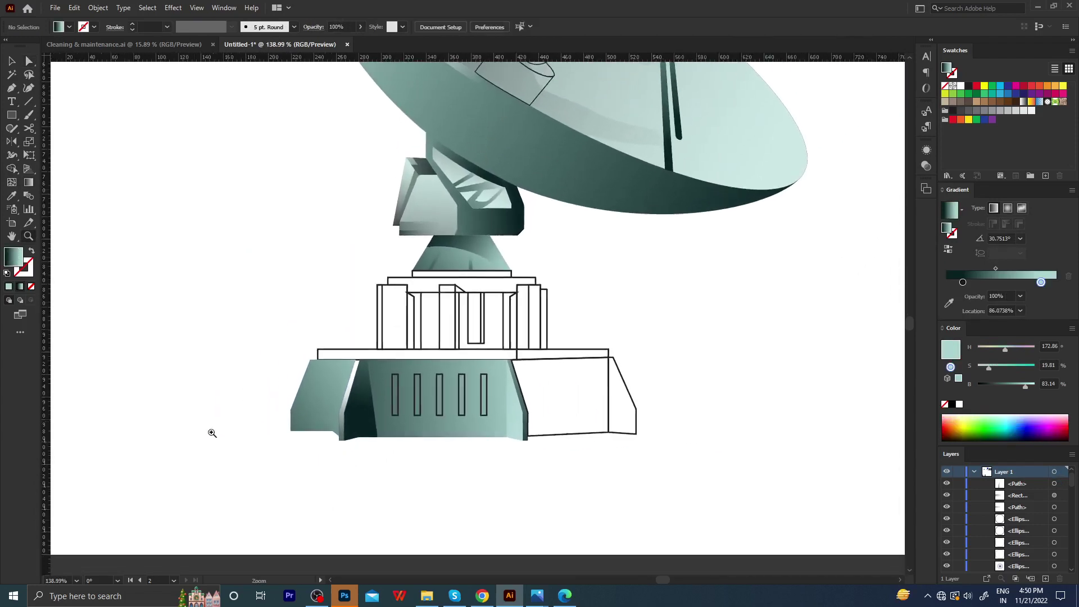
pyautogui.click(331, 431)
pyautogui.press('a')
pyautogui.press('g')
pyautogui.moveTo(359, 283); pyautogui.dragTo(322, 514)
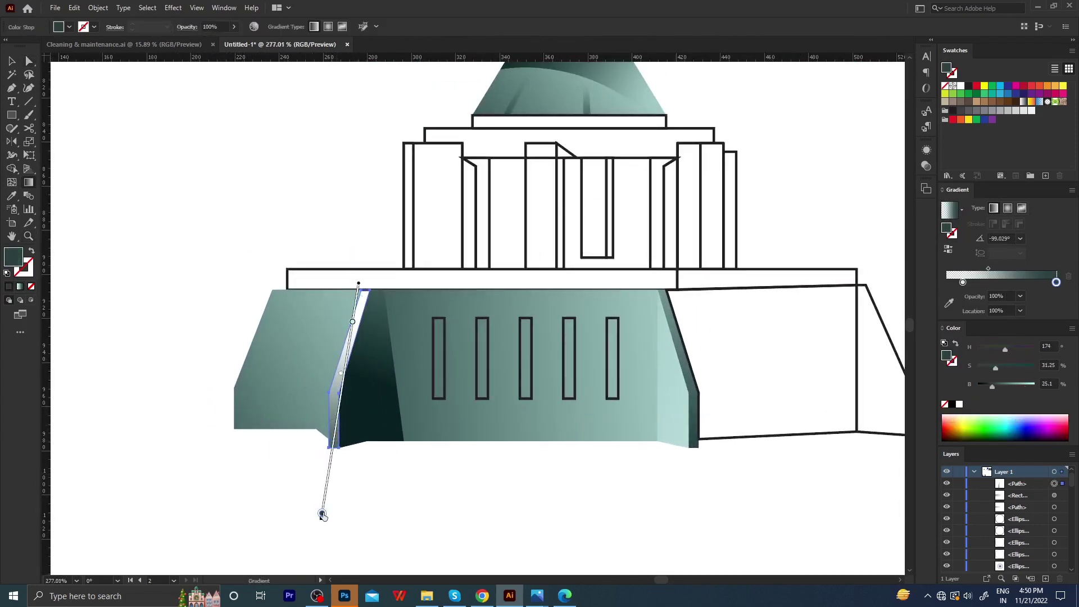
pyautogui.hotkey('ctrl', 'shift', 'a')
# Zoom in and pan to centre the telescope base in view.
pyautogui.press('z')
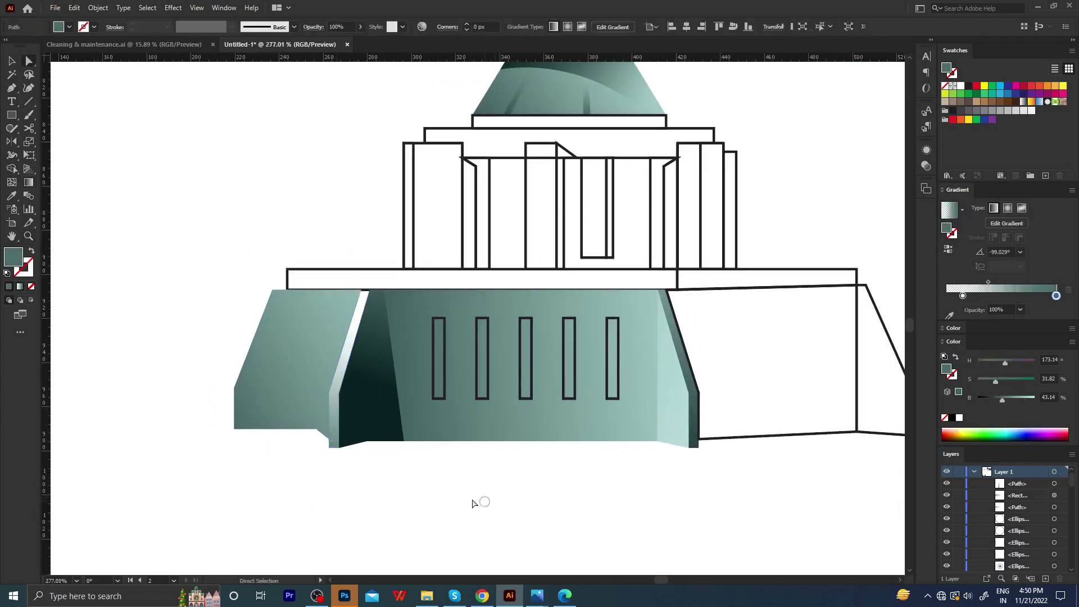
pyautogui.scroll(-3, 337, 476)
pyautogui.click(546, 439)
pyautogui.moveTo(656, 434); pyautogui.dragTo(579, 405)
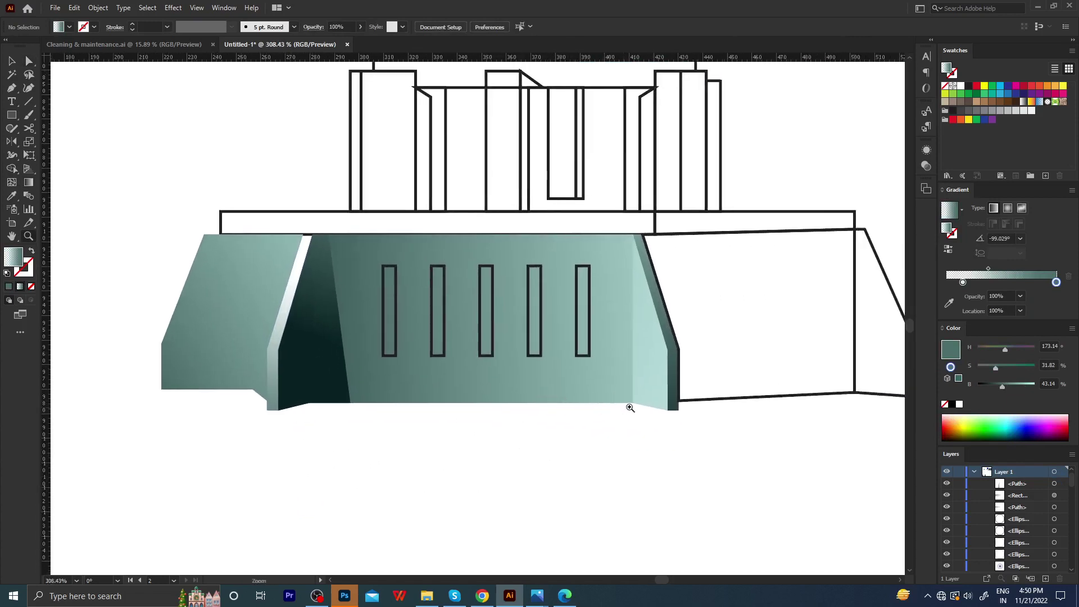
pyautogui.scroll(-1, 702, 417)
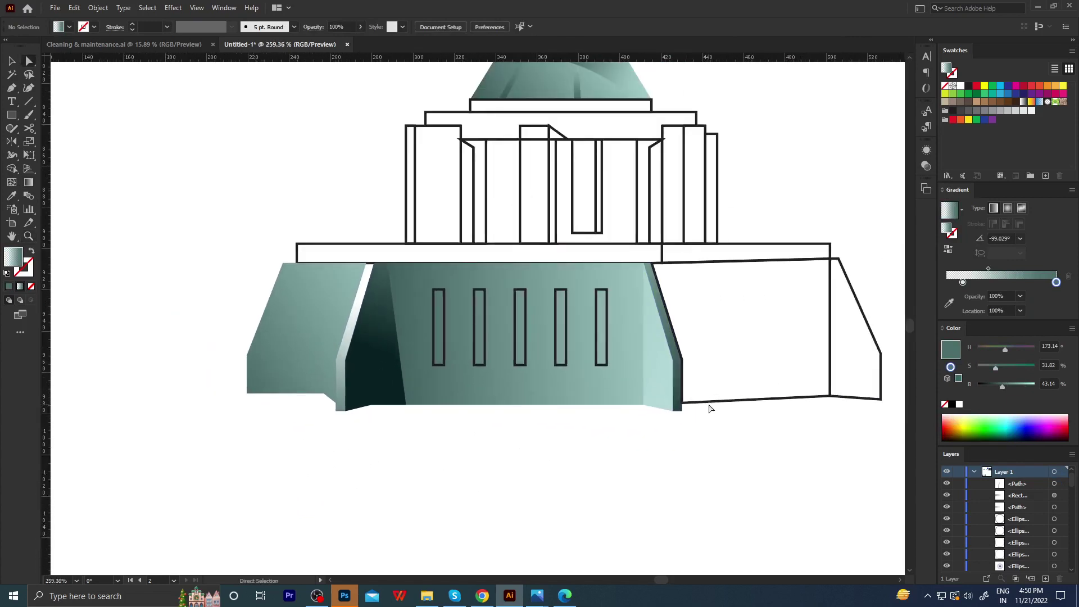
# Copy the front panel's teal gradient onto the right wall, angling and darkening it down-right.
pyautogui.click(712, 408)
pyautogui.press('i')
pyautogui.click(568, 390)
pyautogui.press('z')
pyautogui.scroll(-3, 447, 381)
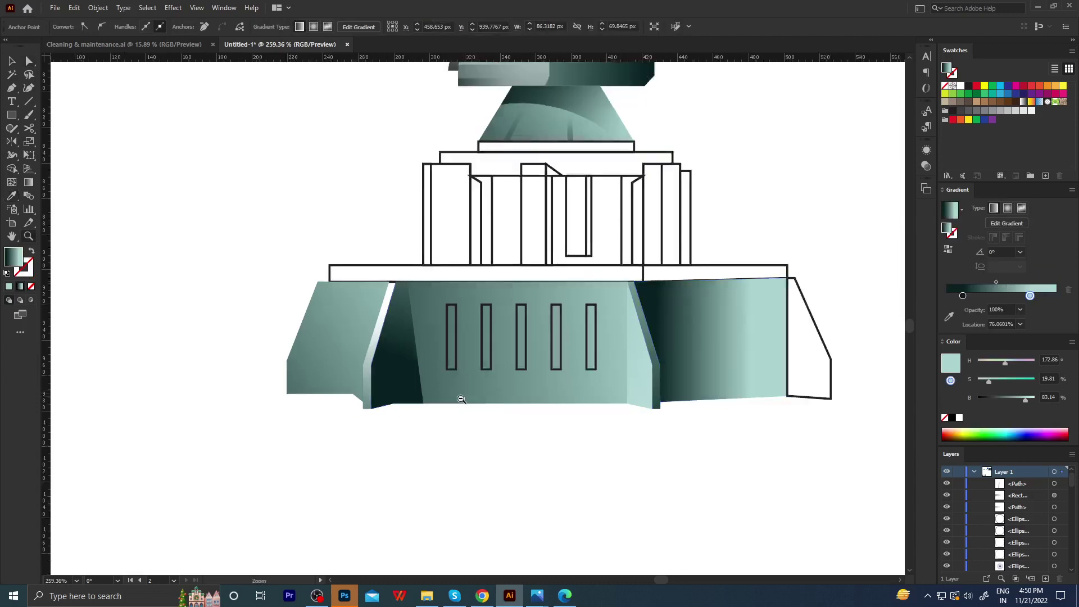
pyautogui.press('g')
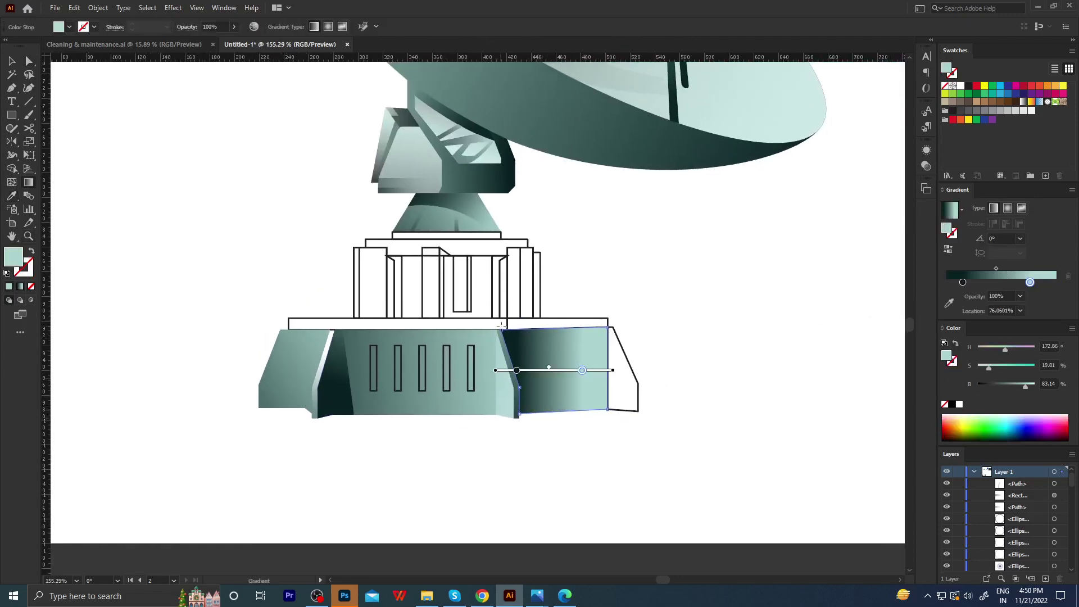
pyautogui.moveTo(490, 346); pyautogui.dragTo(822, 458)
pyautogui.moveTo(424, 308); pyautogui.dragTo(822, 484)
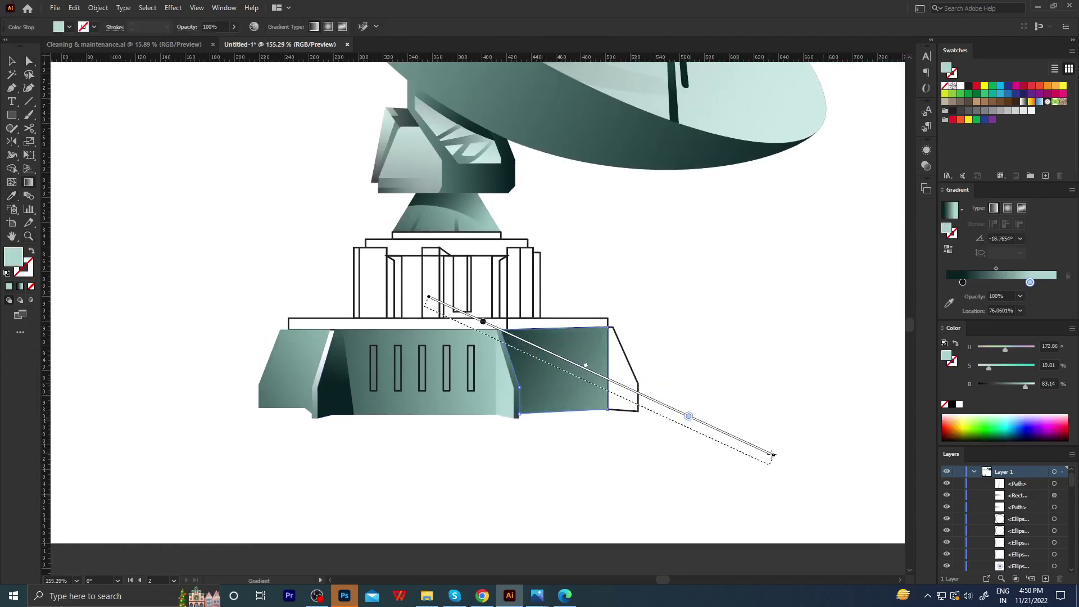
pyautogui.moveTo(605, 388); pyautogui.dragTo(626, 401)
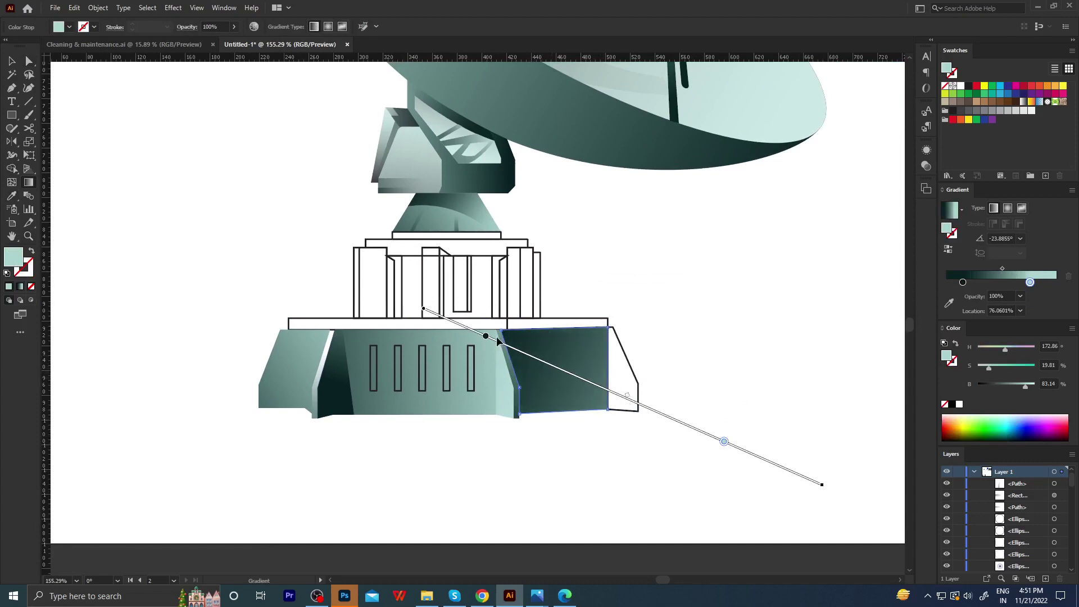
# Give the white far-right side shape the dark teal gradient, run horizontally across it.
pyautogui.click(695, 320)
pyautogui.press('z')
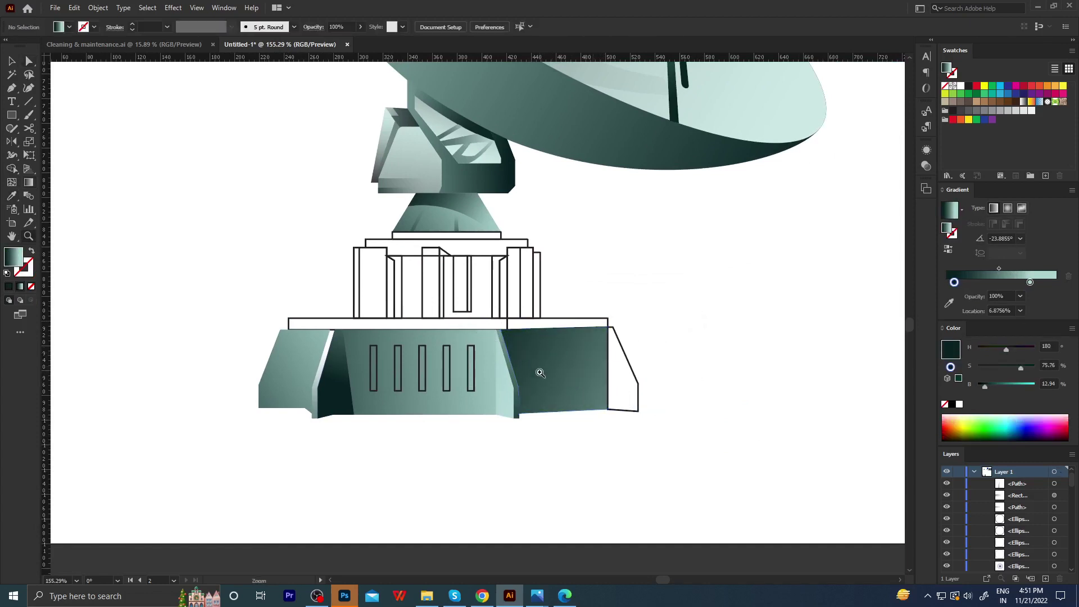
pyautogui.moveTo(537, 369); pyautogui.dragTo(615, 414)
pyautogui.click(673, 378)
pyautogui.press('i')
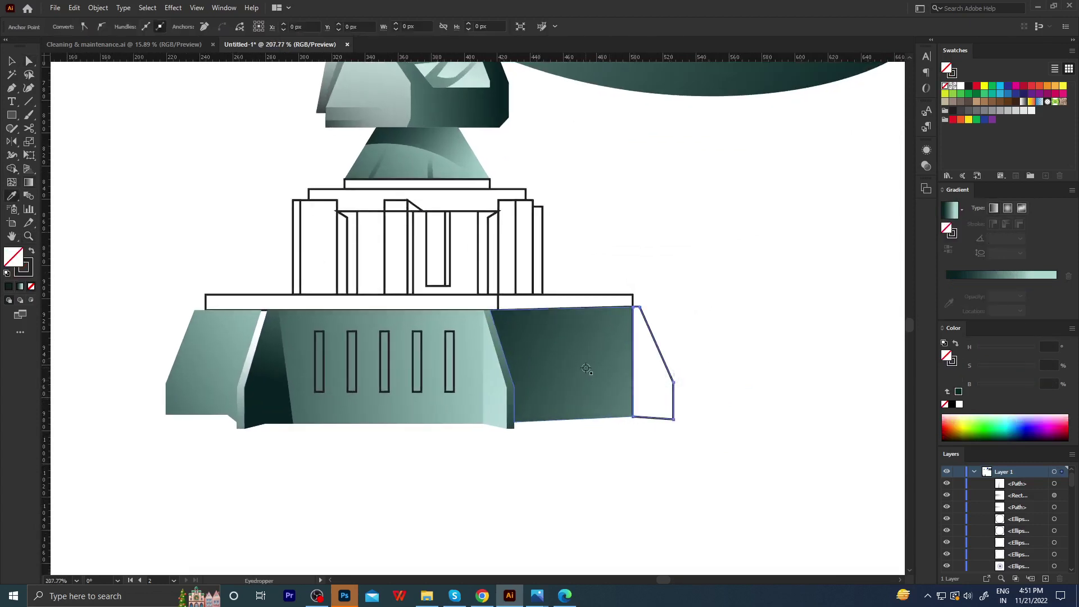
pyautogui.click(614, 315)
pyautogui.press('g')
pyautogui.moveTo(515, 287); pyautogui.dragTo(787, 456)
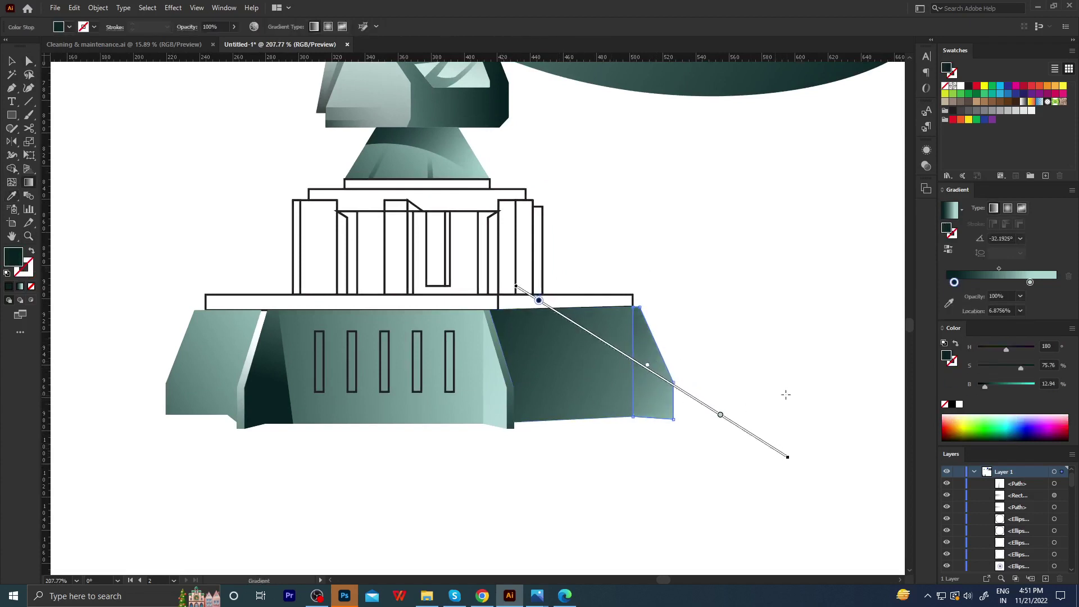
pyautogui.moveTo(847, 366); pyautogui.dragTo(464, 359)
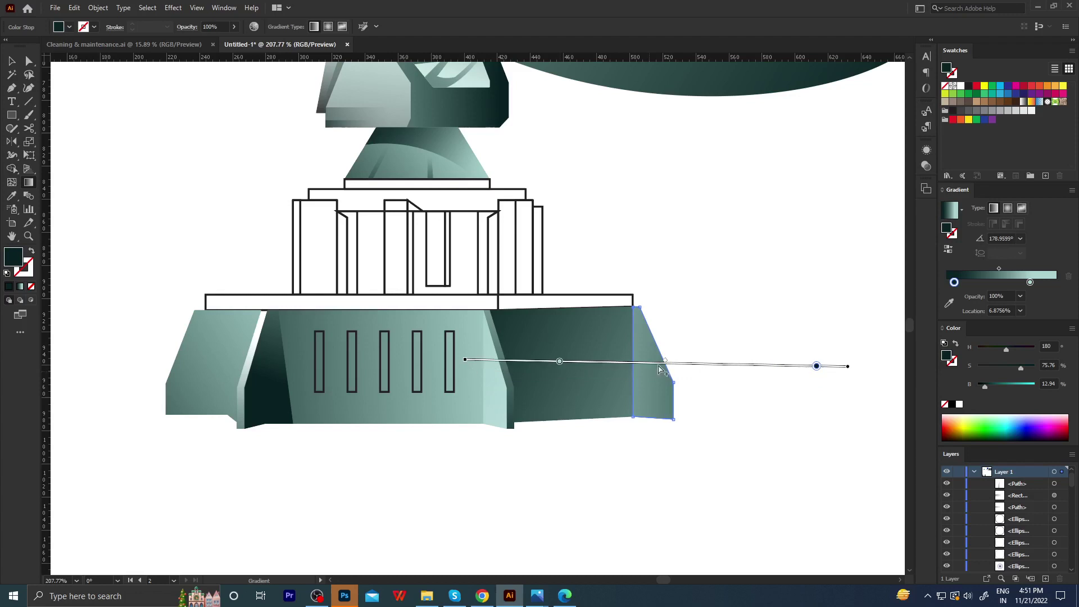
# Move the end piece's light colour stop inward and shift its midpoint to brighten it.
pyautogui.press('a')
pyautogui.click(691, 335)
pyautogui.scroll(-3, 549, 349)
pyautogui.scroll(-2, 562, 337)
pyautogui.scroll(6, 669, 408)
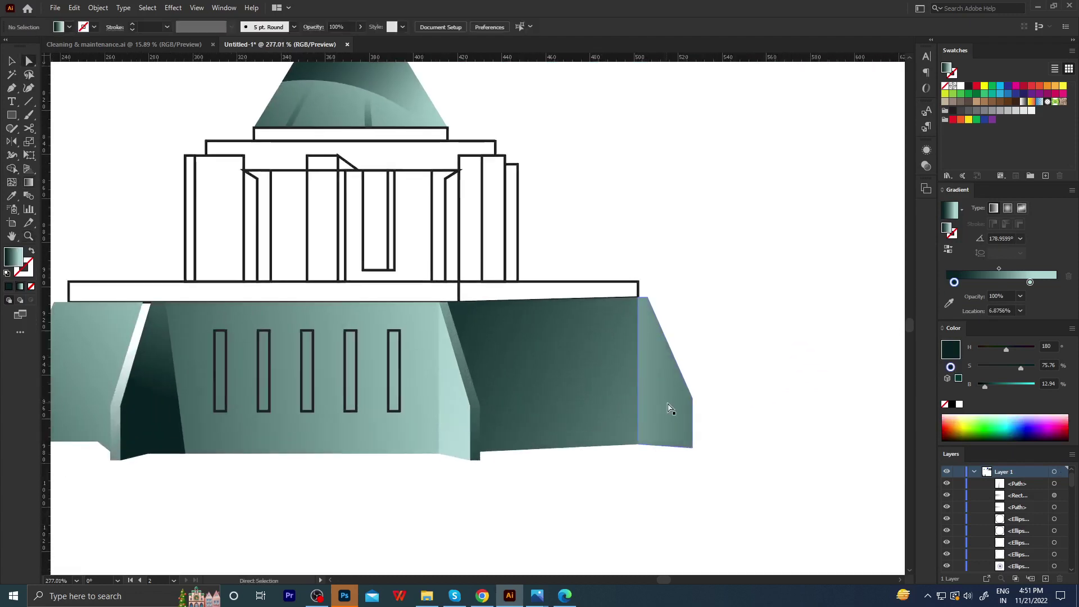
pyautogui.press('g')
pyautogui.click(648, 385)
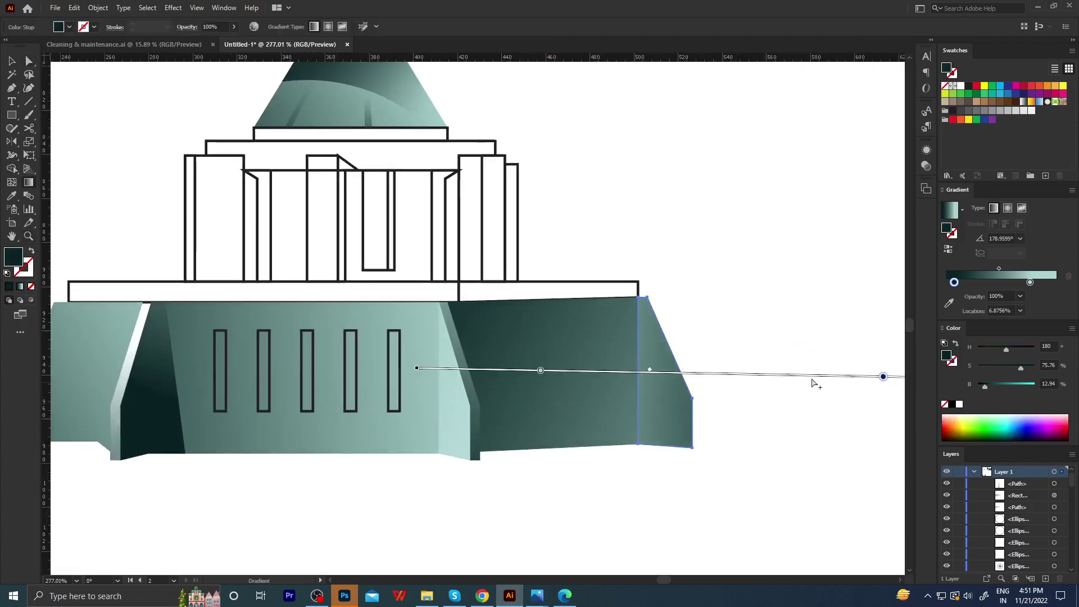
pyautogui.moveTo(883, 375); pyautogui.dragTo(770, 374)
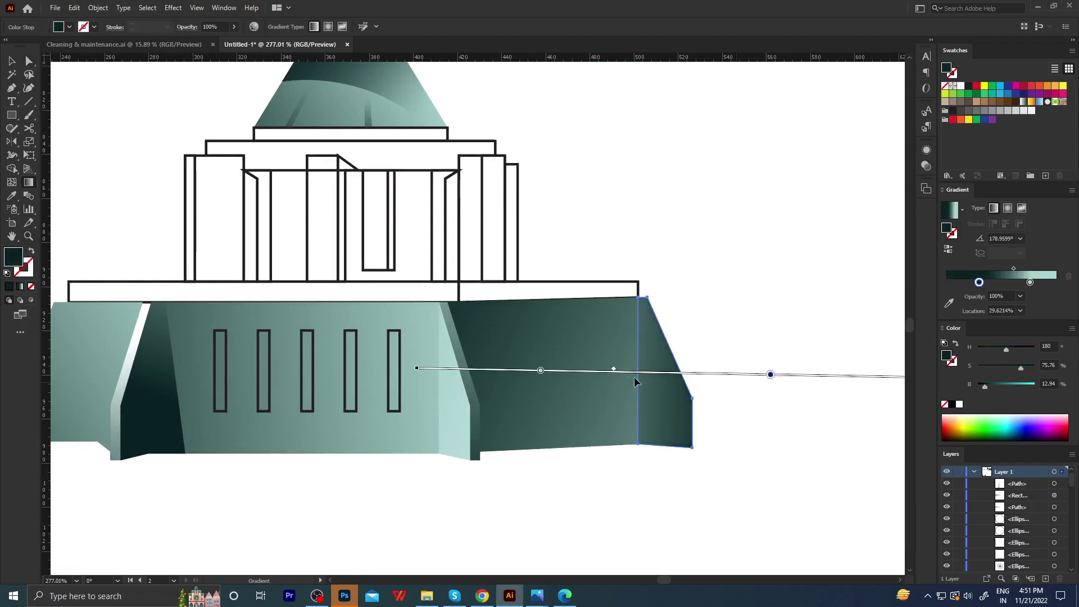
pyautogui.moveTo(613, 372)
pyautogui.mouseDown()
pyautogui.moveTo(629, 384)
pyautogui.moveTo(599, 378)
pyautogui.mouseUp()
# Lay a diagonal gradient across the large right panel with its midpoint shifted darker.
pyautogui.hotkey('ctrl', 'shift', 'a')
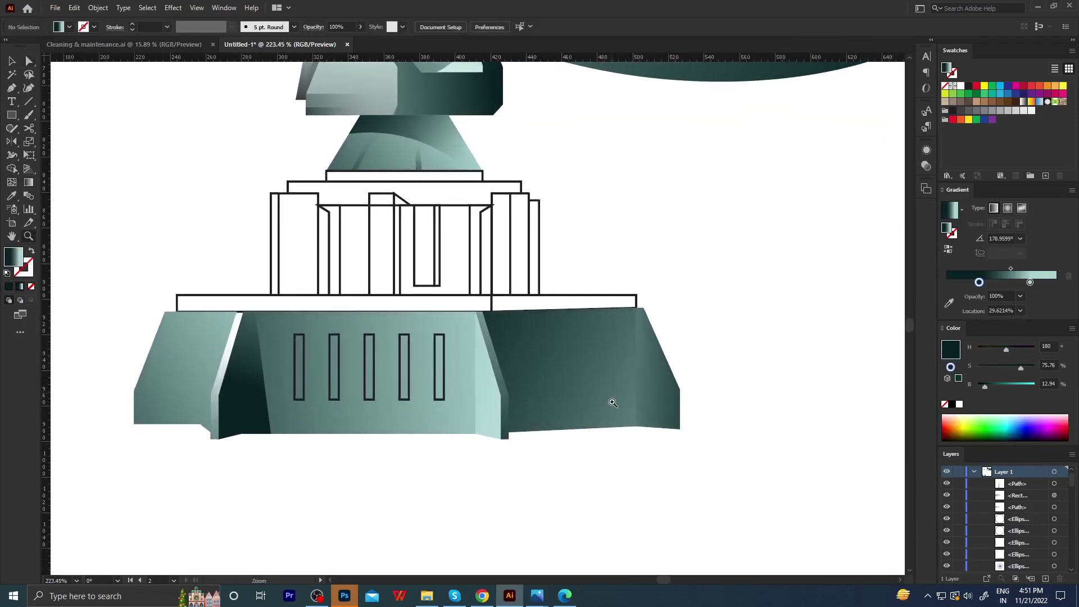
pyautogui.click(613, 403)
pyautogui.moveTo(327, 259); pyautogui.dragTo(899, 511)
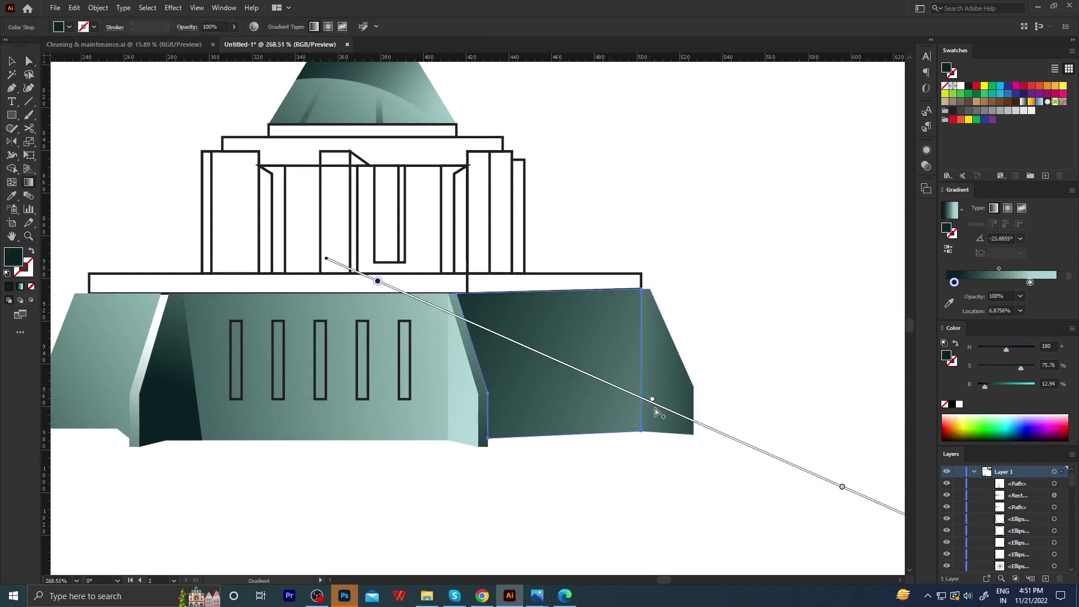
pyautogui.moveTo(656, 411); pyautogui.dragTo(672, 427)
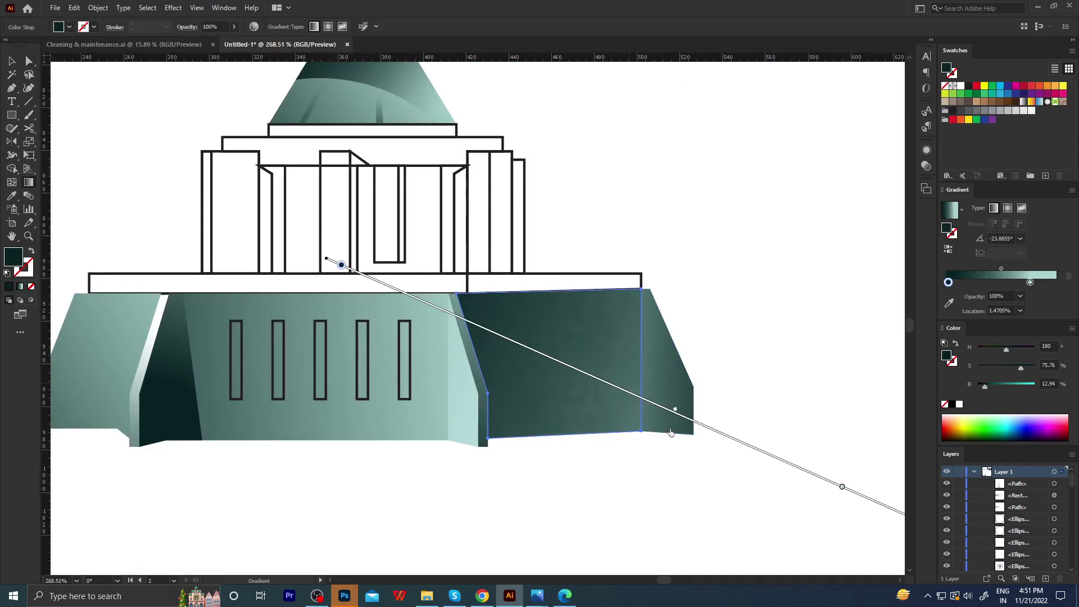
# Redraw the end piece's horizontal gradient and move its colour stop and midpoint further left.
pyautogui.hotkey('ctrl', 'shift', 'a')
pyautogui.moveTo(548, 352)
pyautogui.mouseDown()
pyautogui.moveTo(532, 436)
pyautogui.moveTo(672, 357)
pyautogui.moveTo(672, 376)
pyautogui.mouseUp()
pyautogui.keyDown('ctrl'); pyautogui.click(672, 375); pyautogui.keyUp('ctrl')
pyautogui.press('g')
pyautogui.moveTo(878, 345); pyautogui.dragTo(471, 338)
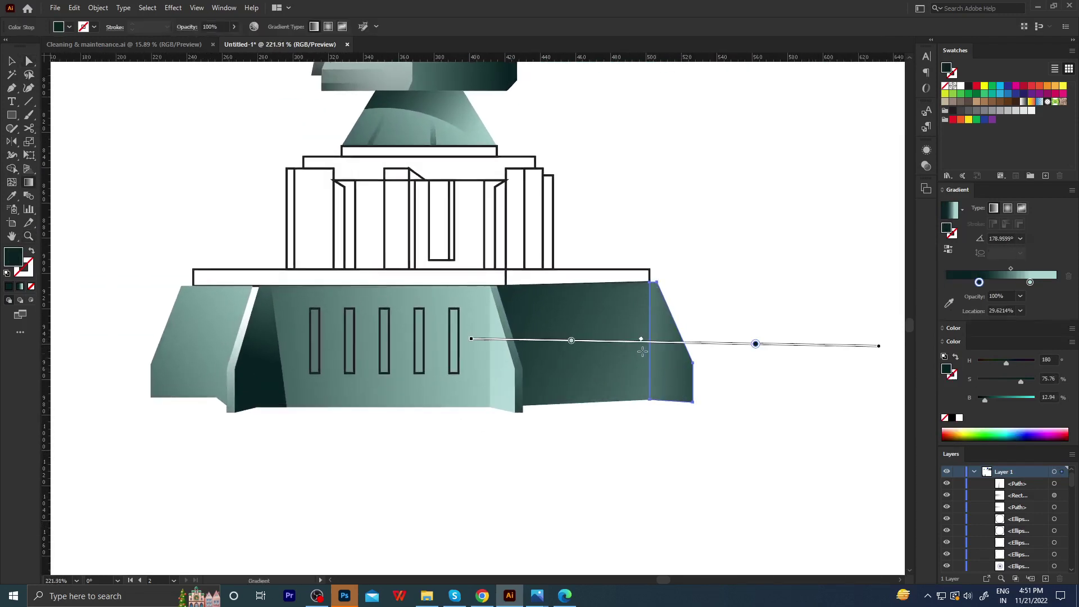
pyautogui.moveTo(639, 344)
pyautogui.mouseDown()
pyautogui.moveTo(608, 361)
pyautogui.moveTo(531, 341)
pyautogui.moveTo(599, 338)
pyautogui.mouseUp()
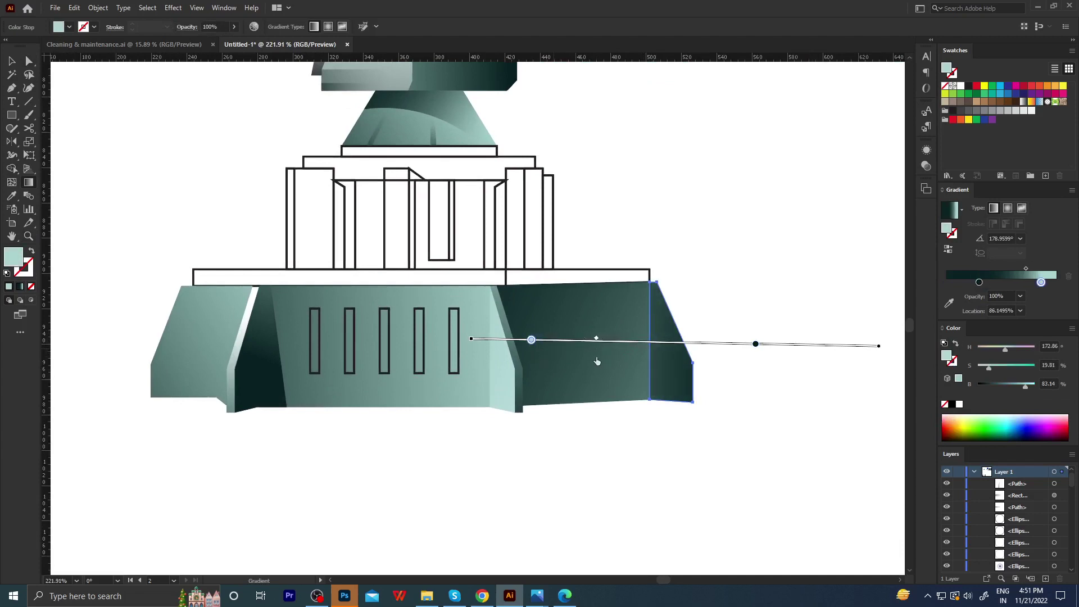
# Review the whole telescope and check the end piece's gradient controls on the base.
pyautogui.hotkey('ctrl', 'shift', 'a')
pyautogui.press('z')
pyautogui.moveTo(675, 354); pyautogui.dragTo(543, 441)
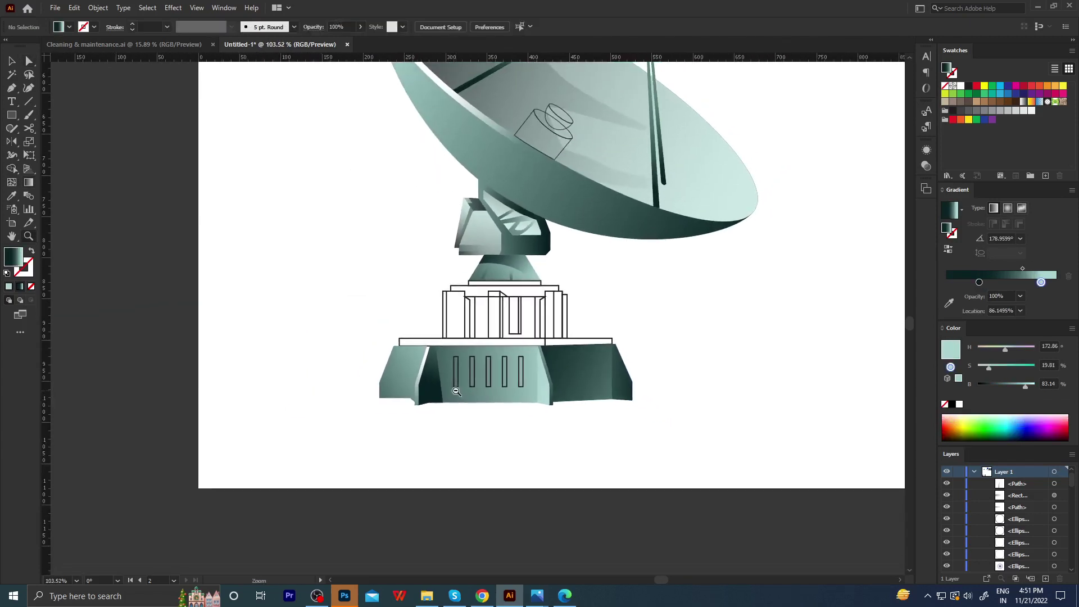
pyautogui.moveTo(590, 364); pyautogui.dragTo(660, 385)
pyautogui.keyDown('ctrl'); pyautogui.click(663, 348); pyautogui.keyUp('ctrl')
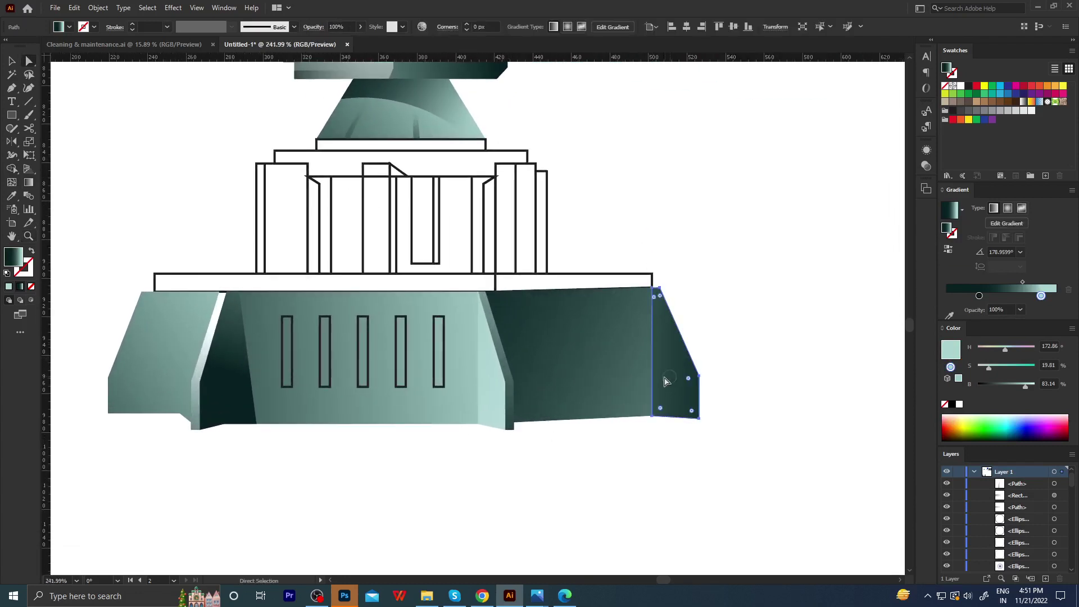
pyautogui.press('g')
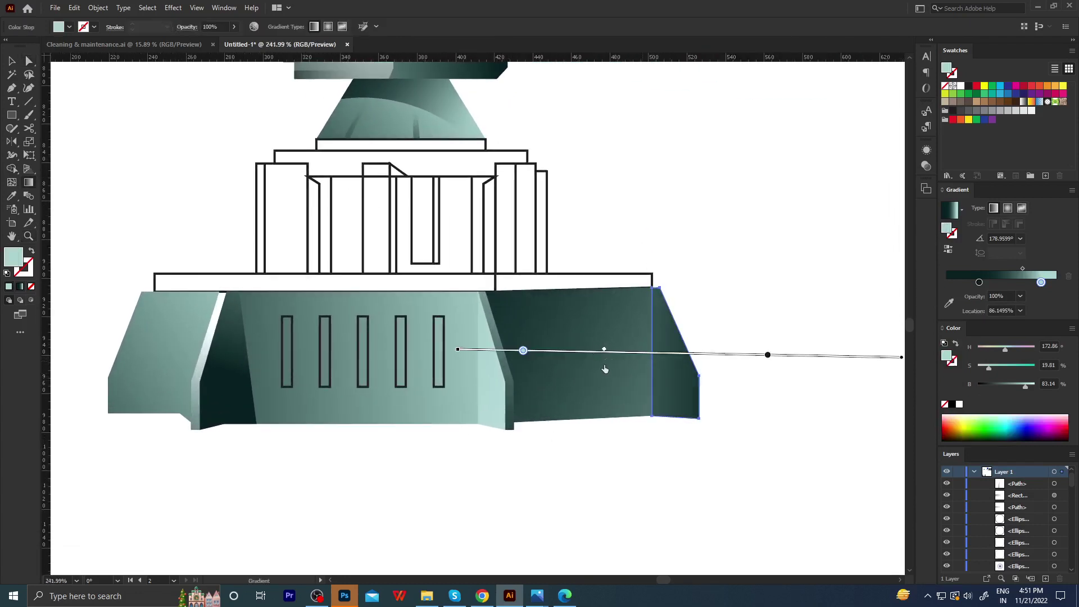
pyautogui.press('a')
pyautogui.click(697, 319)
# Fill the five vent rectangles with black and remove their outline stroke.
pyautogui.click(444, 362)
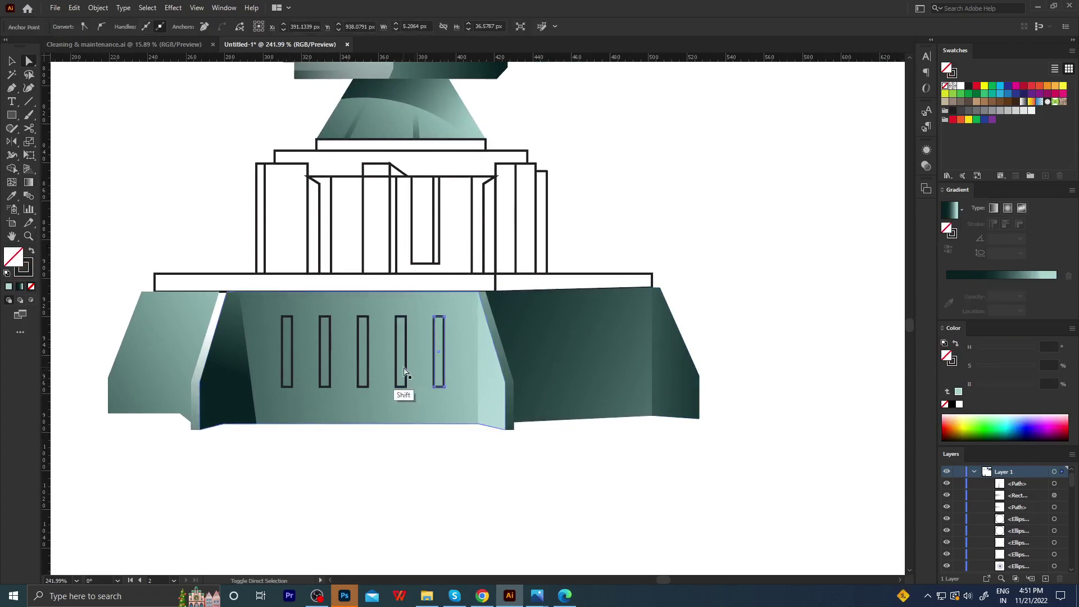
pyautogui.keyDown('shift'); pyautogui.click(364, 387); pyautogui.keyUp('shift')
pyautogui.keyDown('shift'); pyautogui.click(405, 385); pyautogui.keyUp('shift')
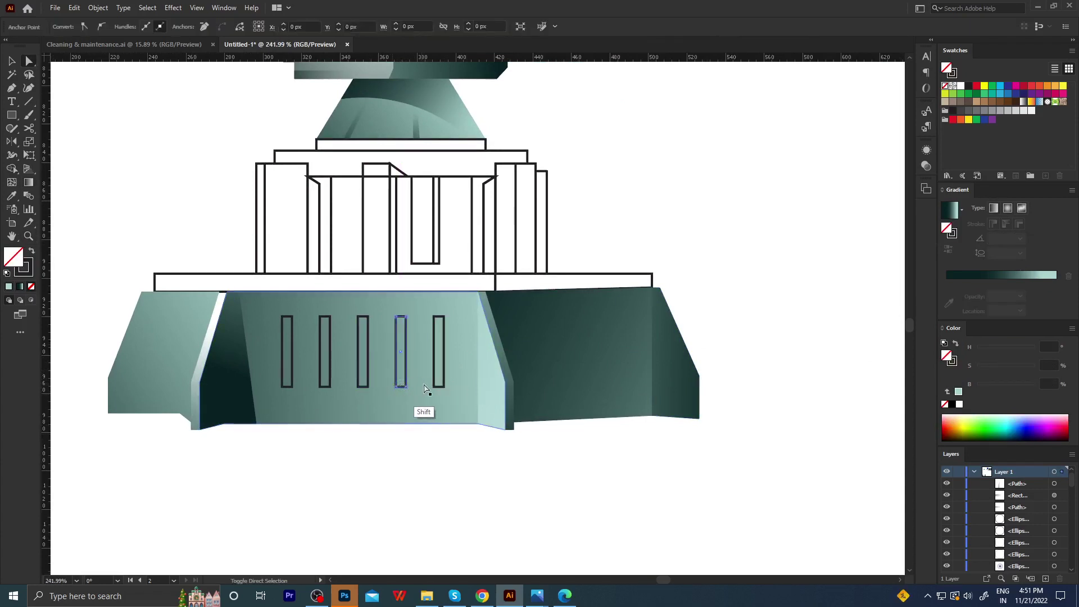
pyautogui.keyDown('shift'); pyautogui.click(369, 387); pyautogui.keyUp('shift')
pyautogui.keyDown('shift'); pyautogui.click(326, 386); pyautogui.keyUp('shift')
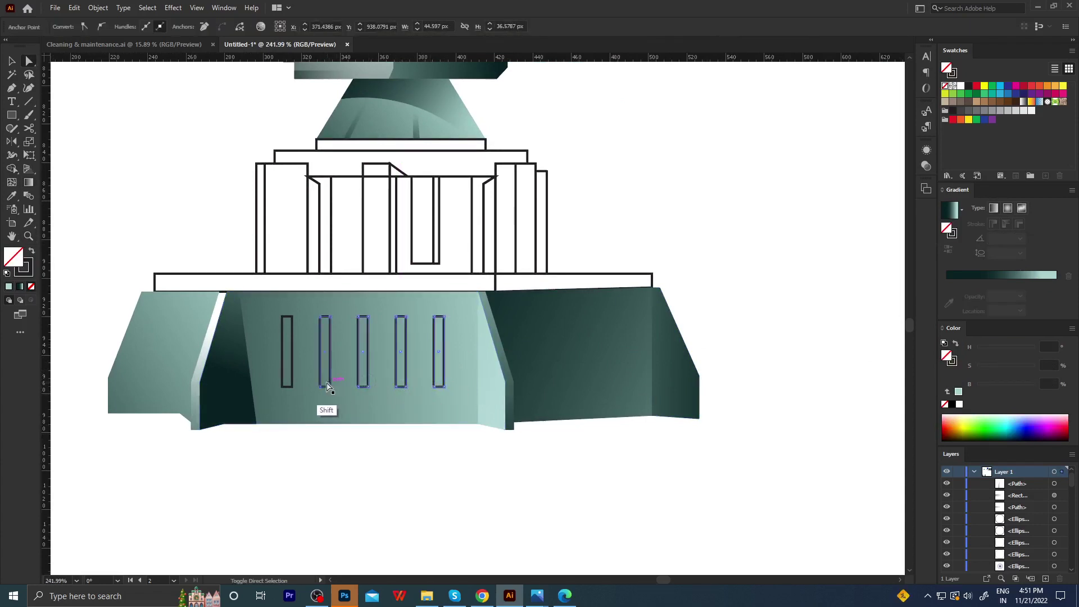
pyautogui.keyDown('shift'); pyautogui.click(288, 384); pyautogui.keyUp('shift')
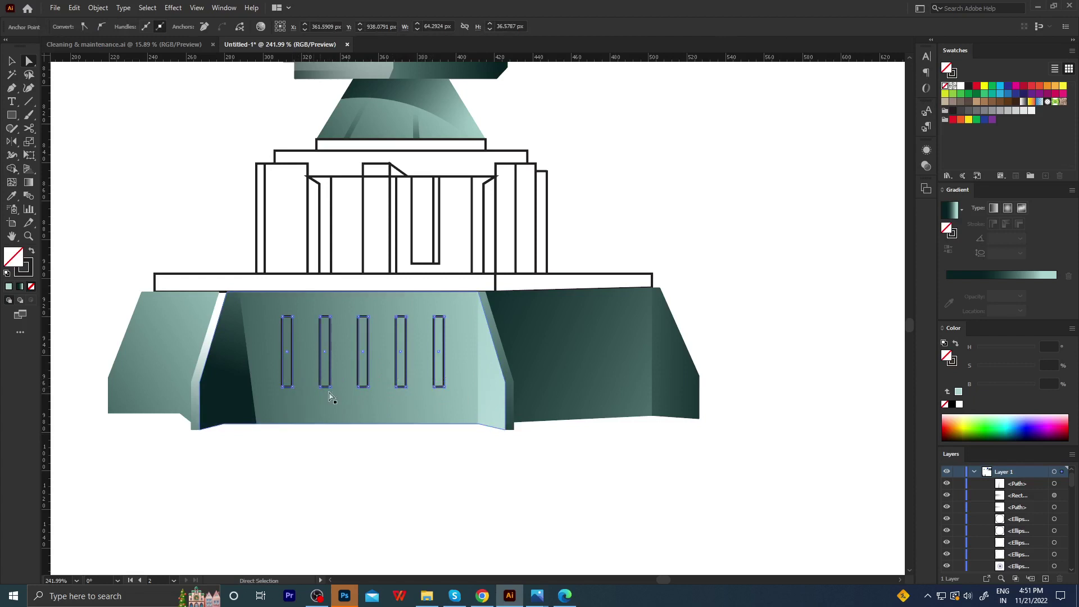
pyautogui.click(952, 405)
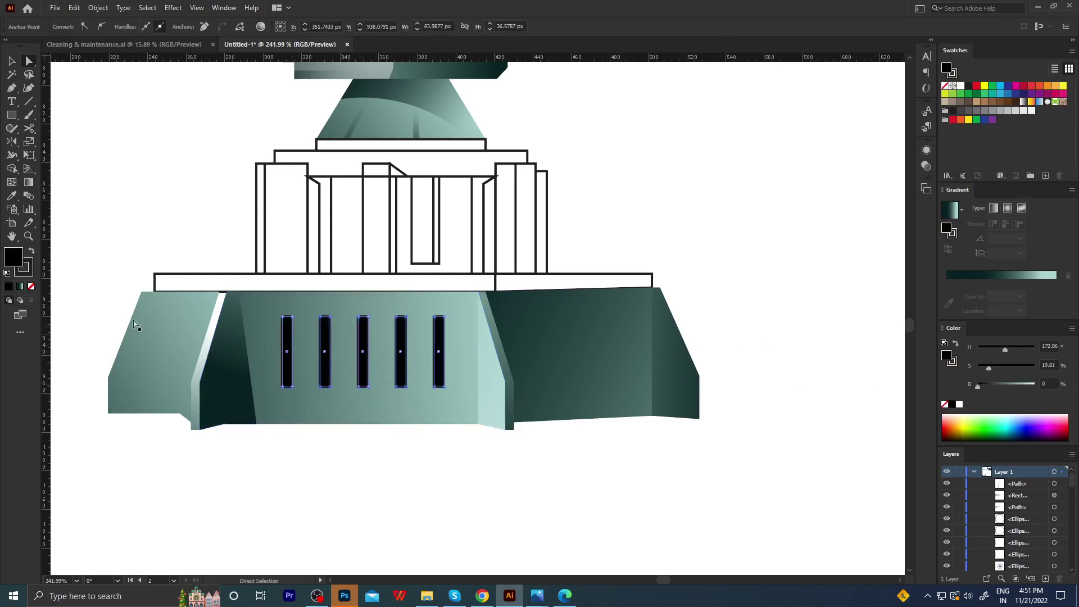
pyautogui.press('/')
pyautogui.click(114, 244)
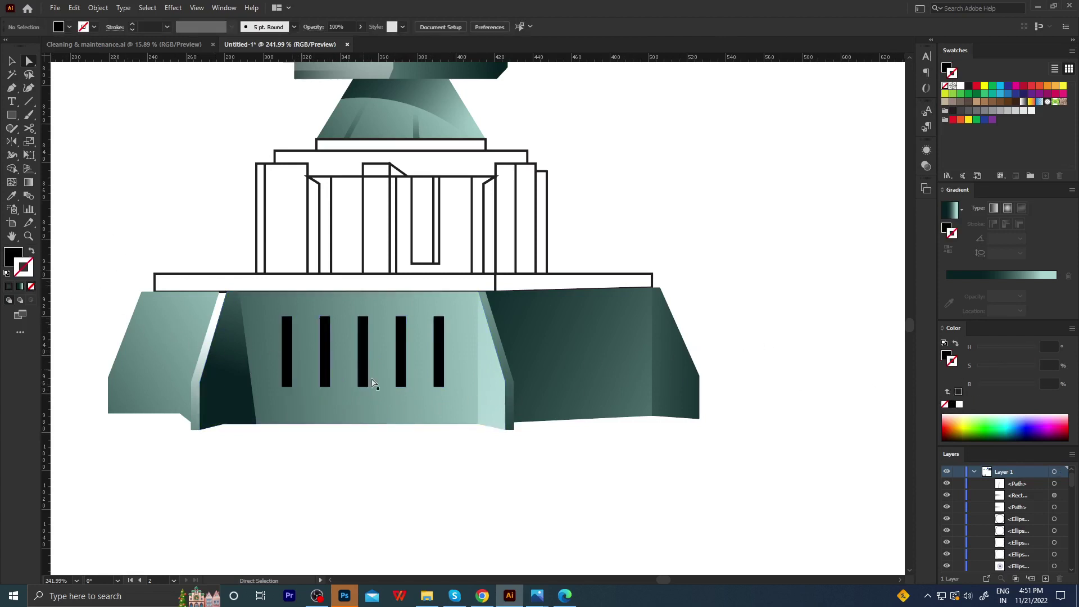
# Give the second vent bar a gradient fill instead of a gradient stroke.
pyautogui.press('z')
pyautogui.moveTo(374, 385)
pyautogui.mouseDown()
pyautogui.moveTo(404, 382)
pyautogui.moveTo(338, 376)
pyautogui.mouseUp()
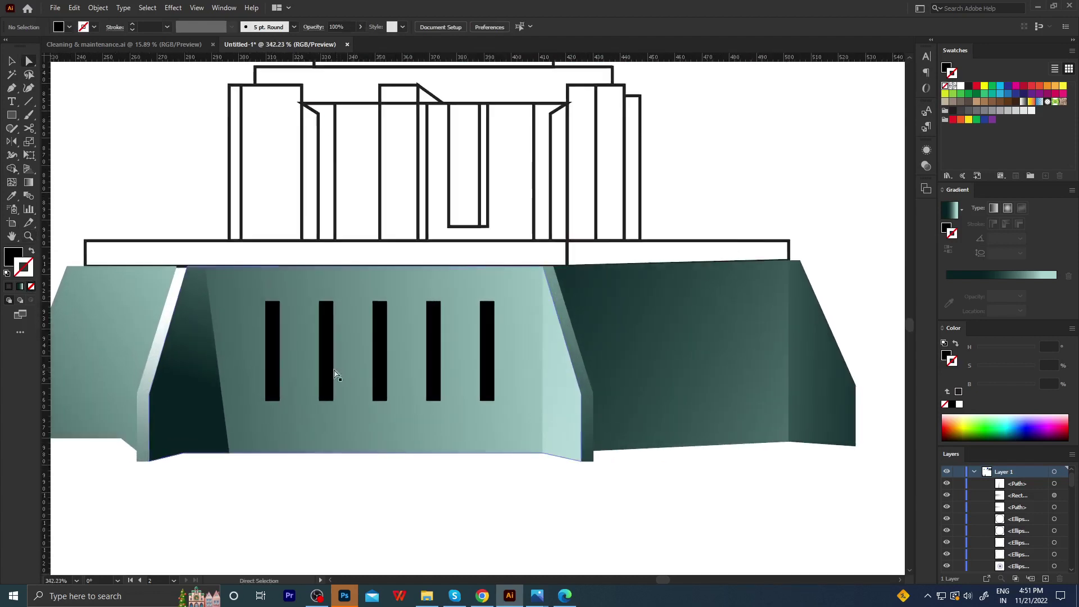
pyautogui.press('a')
pyautogui.click(326, 352)
pyautogui.click(967, 276)
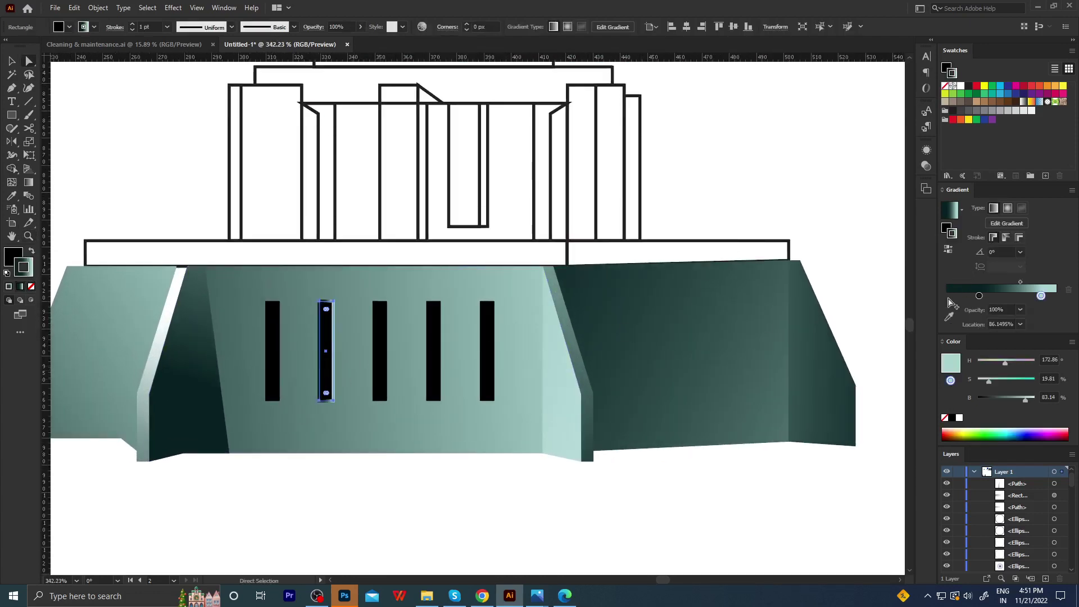
pyautogui.hotkey('ctrl', 'z')
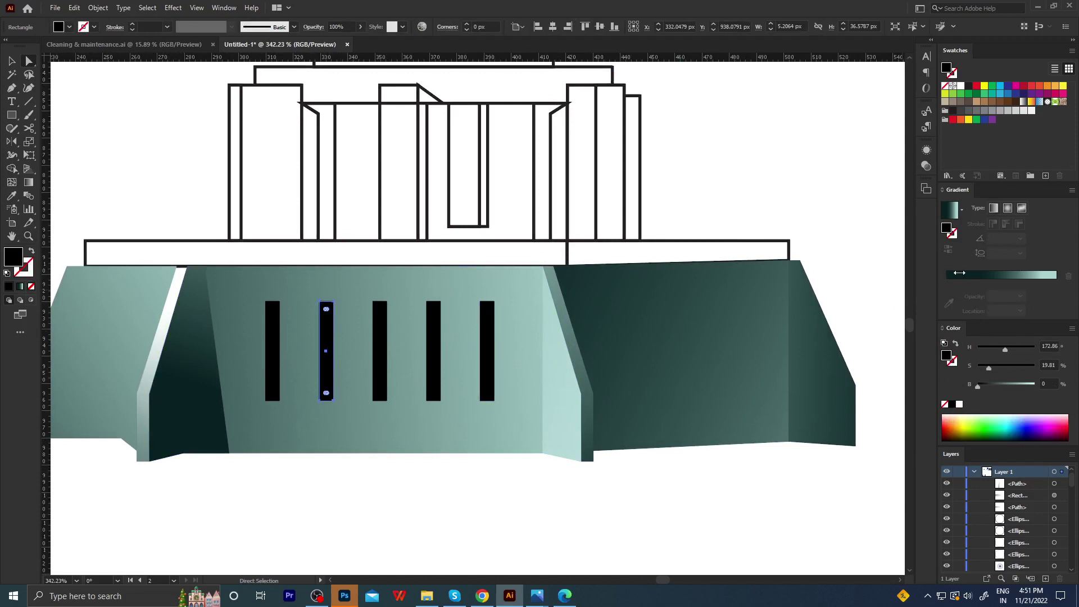
pyautogui.click(958, 275)
# Make the second vent's dark gradient stop pure black and run the gradient vertically.
pyautogui.click(979, 295)
pyautogui.press('i')
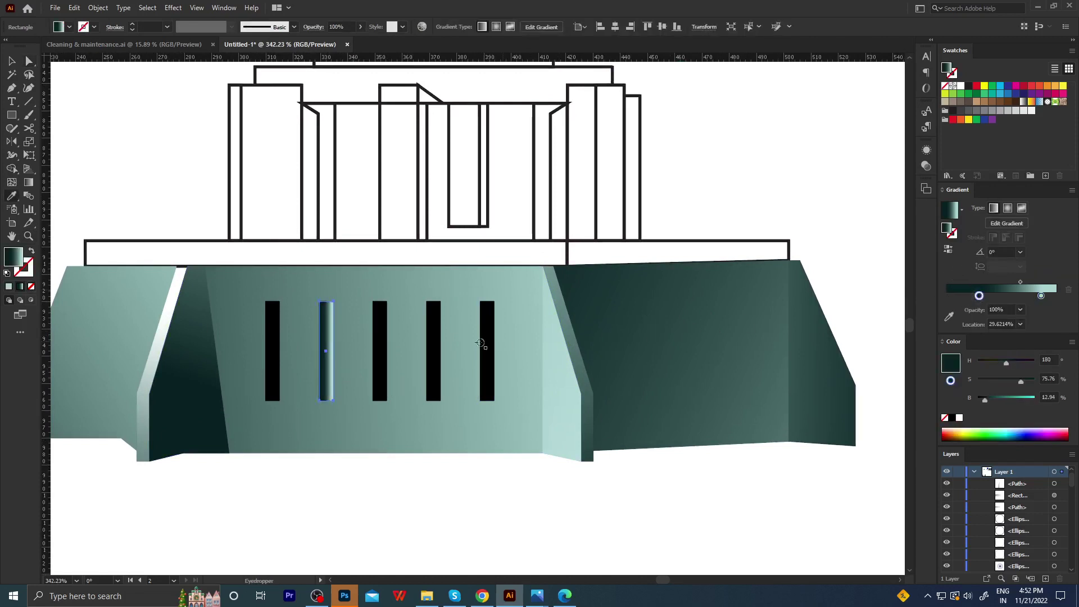
pyautogui.click(487, 340)
pyautogui.press('g')
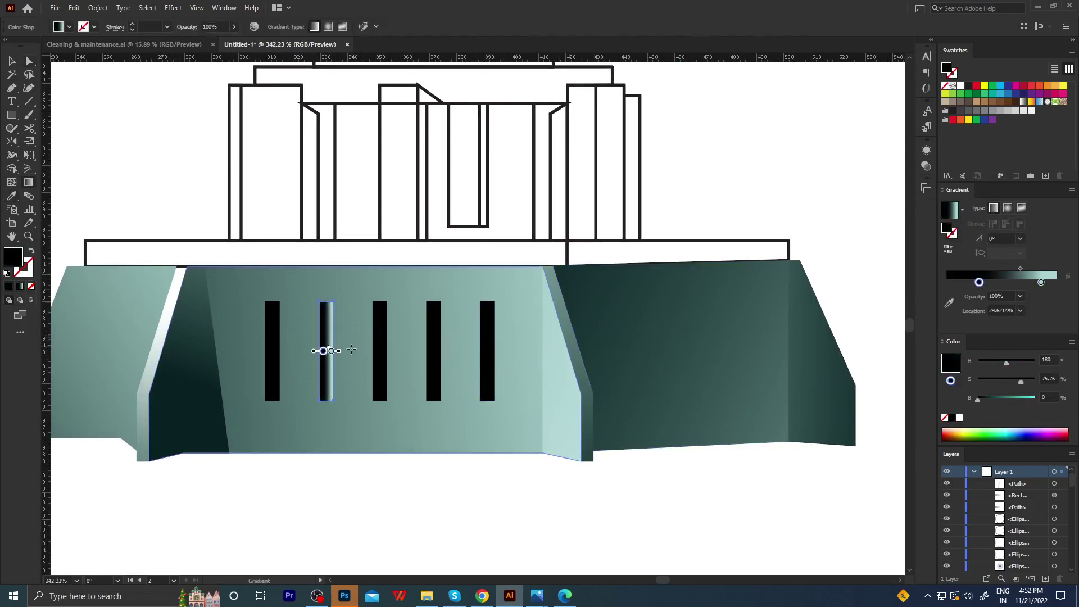
pyautogui.moveTo(326, 303); pyautogui.dragTo(323, 478)
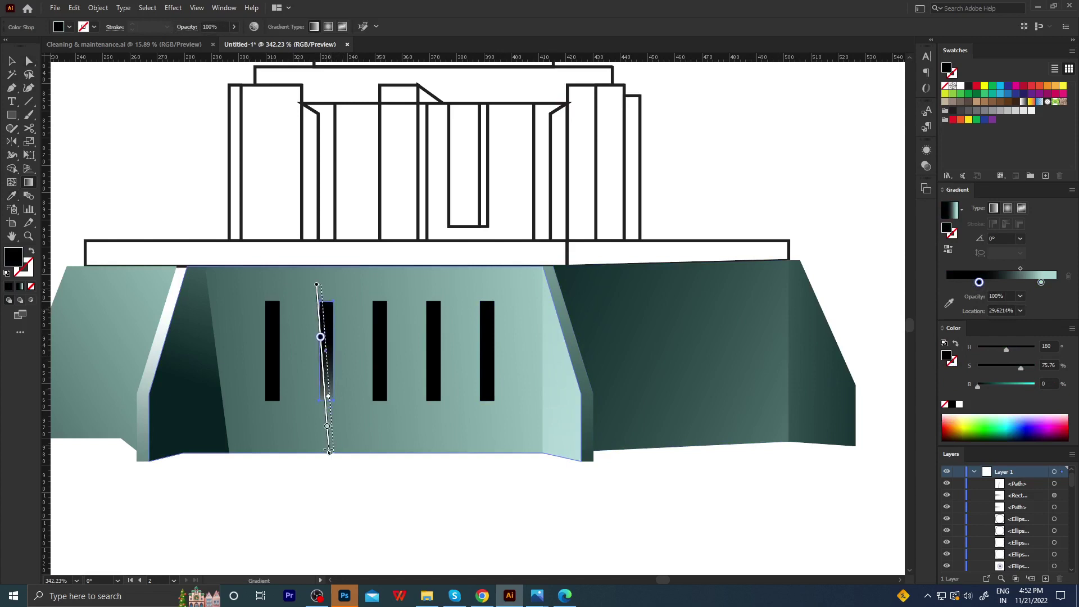
pyautogui.press('a')
pyautogui.click(360, 479)
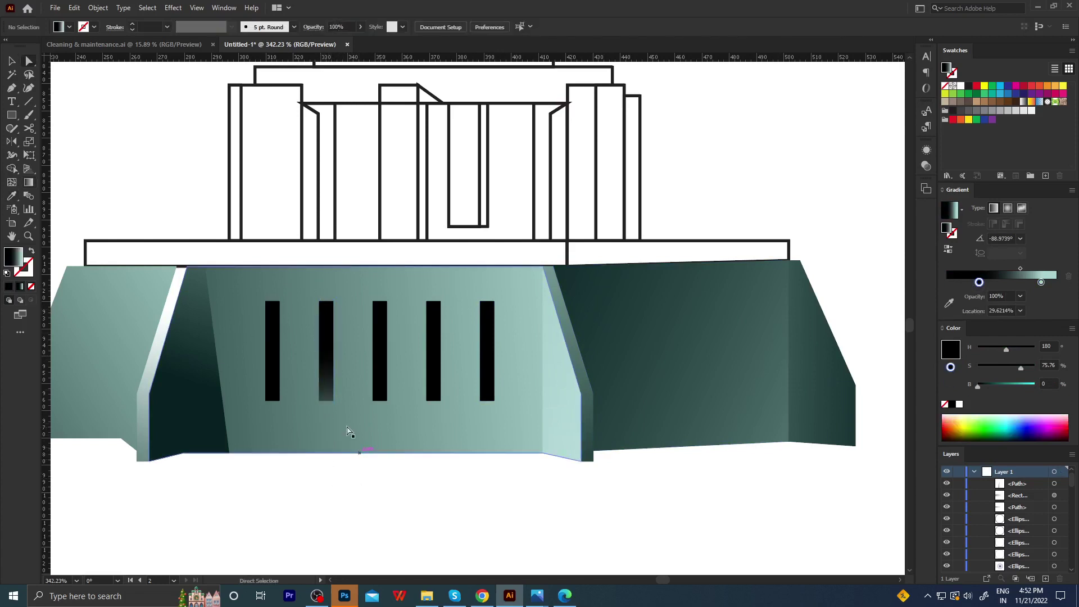
# Lengthen the second vent's vertical gradient and move its midpoint down the bar.
pyautogui.click(326, 376)
pyautogui.press('g')
pyautogui.moveTo(316, 534); pyautogui.dragTo(330, 189)
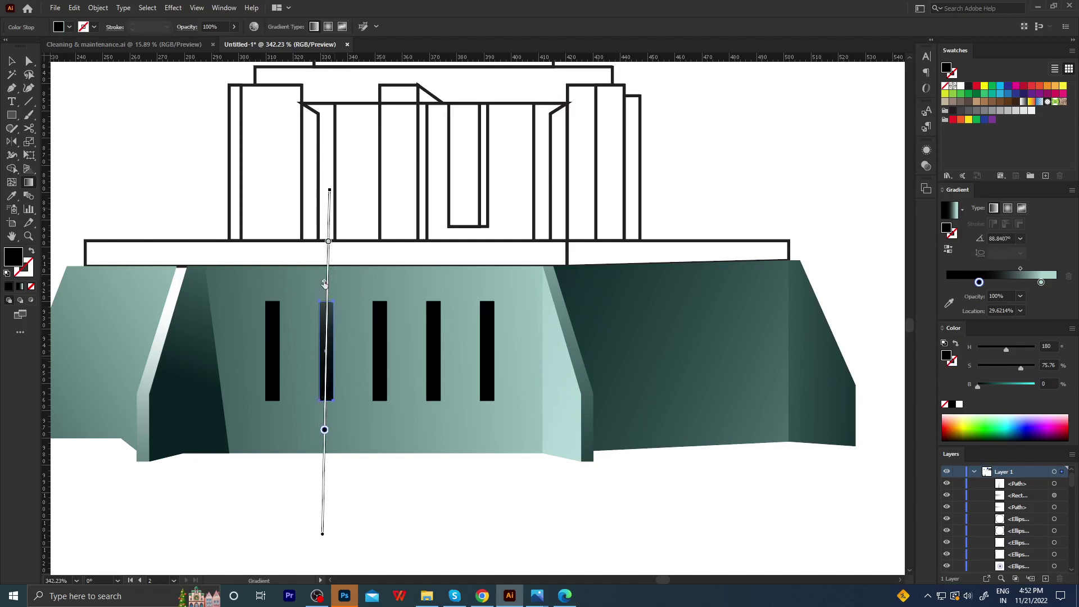
pyautogui.hotkey('ctrl', 'shift', 'a')
pyautogui.press('z')
pyautogui.click(321, 340)
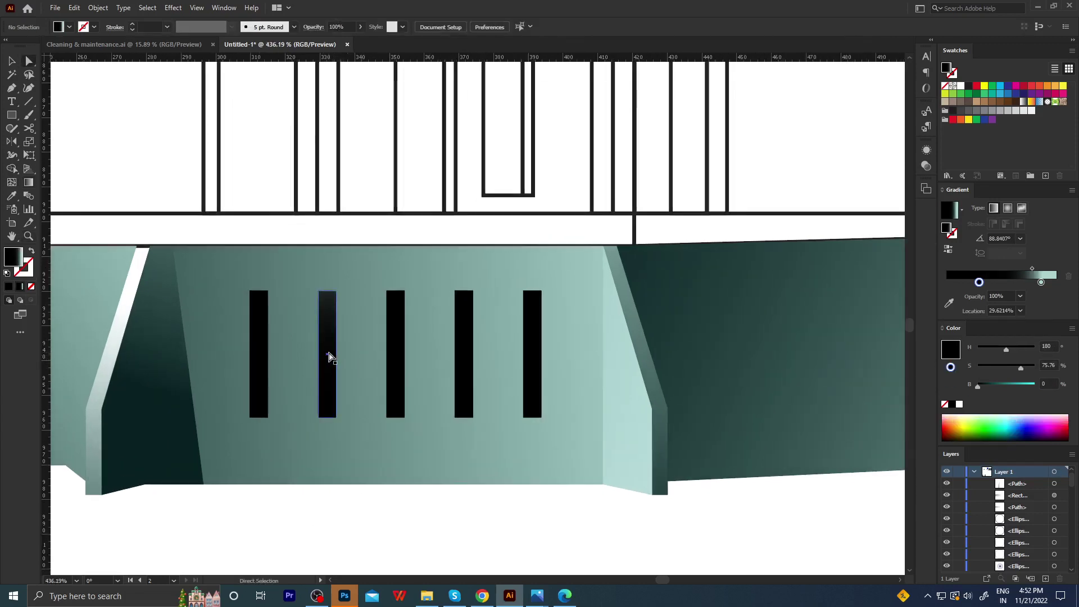
pyautogui.press('g')
pyautogui.moveTo(328, 256); pyautogui.dragTo(329, 278)
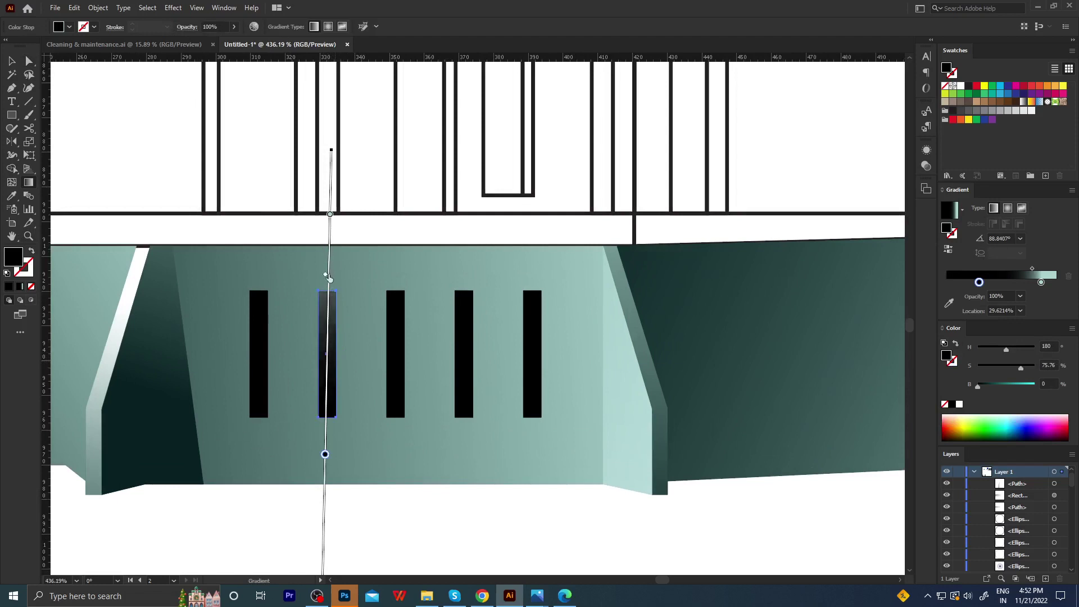
# Copy the second vent's gradient onto the third bar, running it bottom to top.
pyautogui.click(396, 325)
pyautogui.press('i')
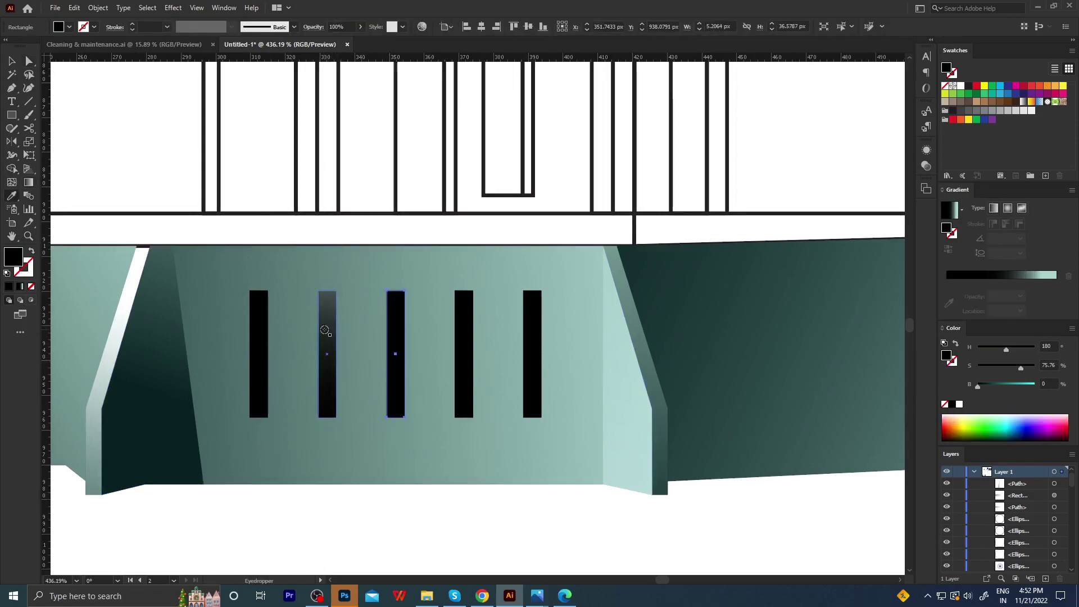
pyautogui.click(327, 354)
pyautogui.press('g')
pyautogui.moveTo(402, 464); pyautogui.dragTo(400, 239)
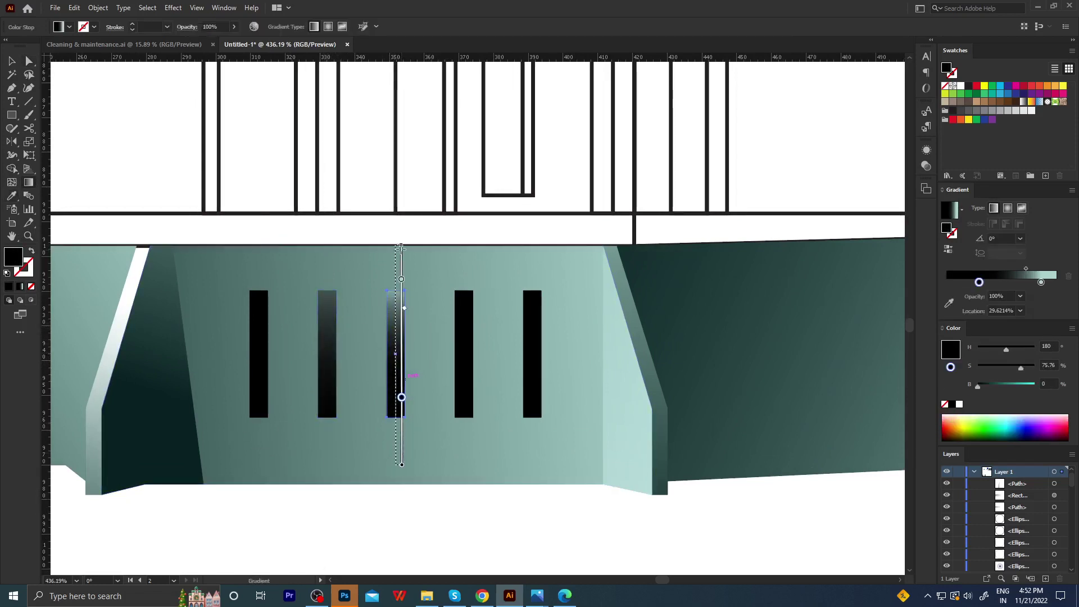
pyautogui.moveTo(401, 395); pyautogui.dragTo(395, 444)
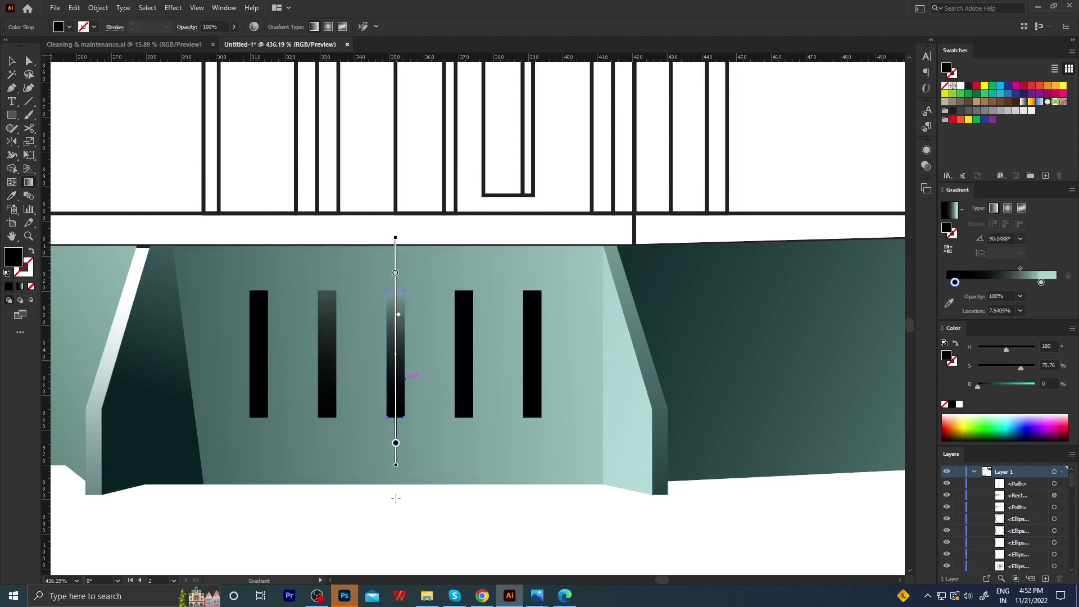
pyautogui.moveTo(395, 498); pyautogui.dragTo(394, 198)
# Copy the bar gradient onto the fourth and fifth bars, each running bottom to top.
pyautogui.press('a')
pyautogui.click(460, 319)
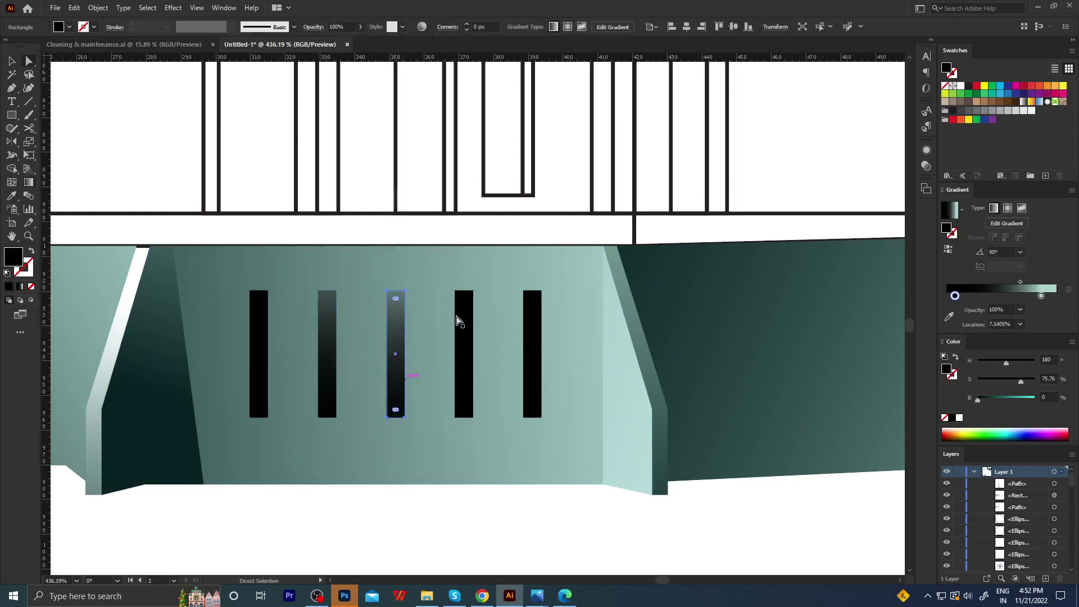
pyautogui.press('i')
pyautogui.click(396, 331)
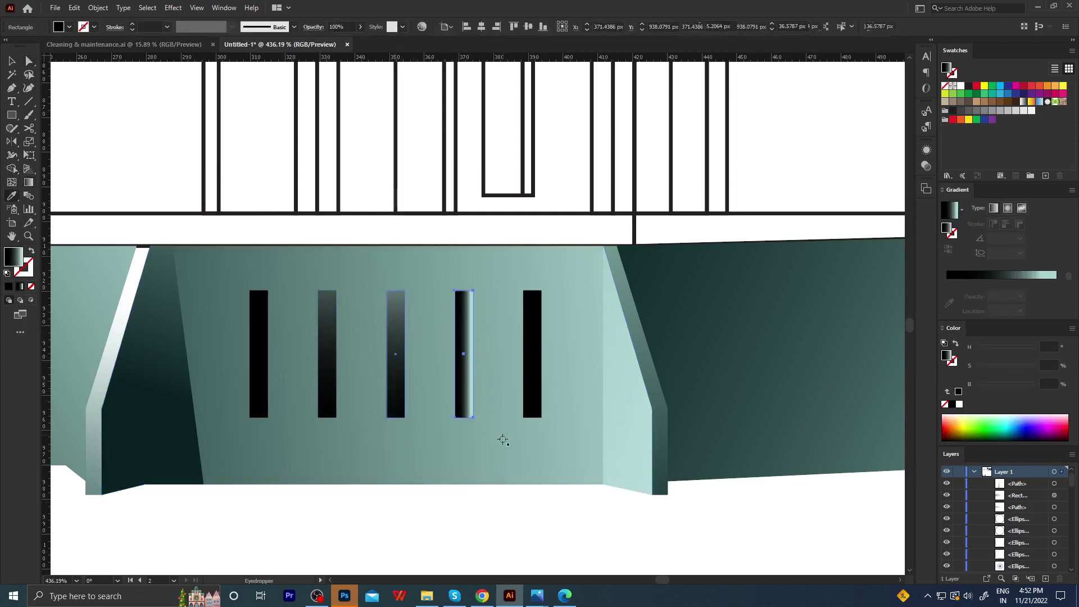
pyautogui.press('g')
pyautogui.moveTo(465, 480); pyautogui.dragTo(469, 231)
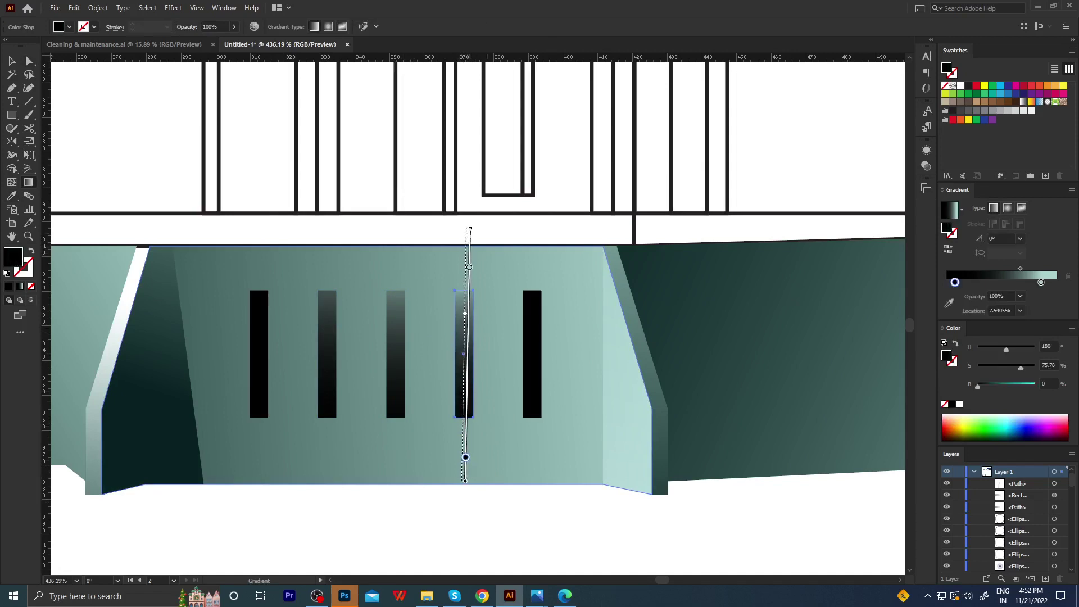
pyautogui.press('a')
pyautogui.click(532, 325)
pyautogui.press('i')
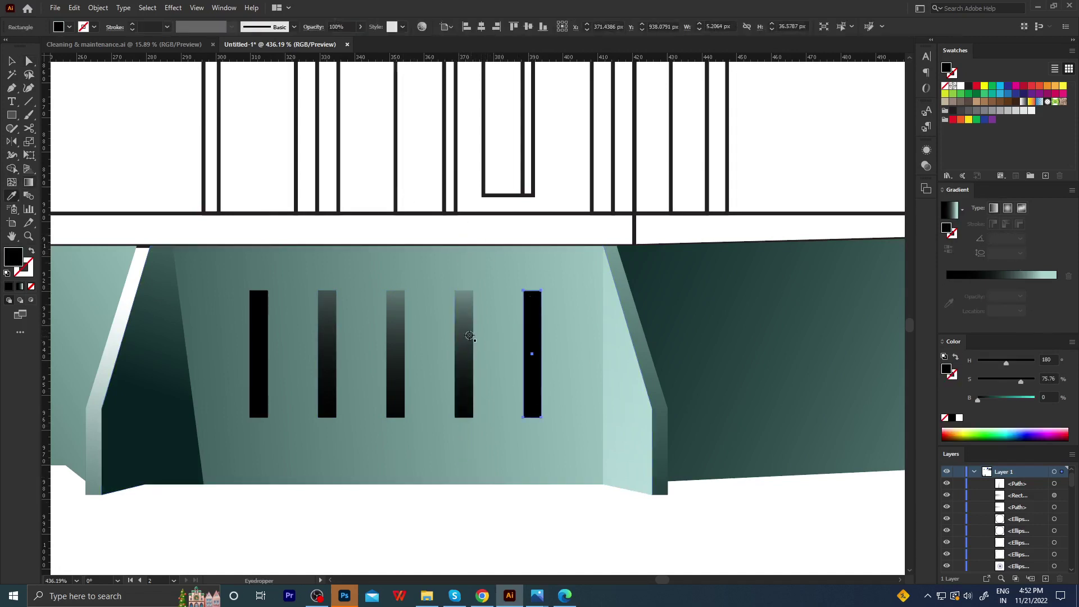
pyautogui.click(470, 336)
pyautogui.press('g')
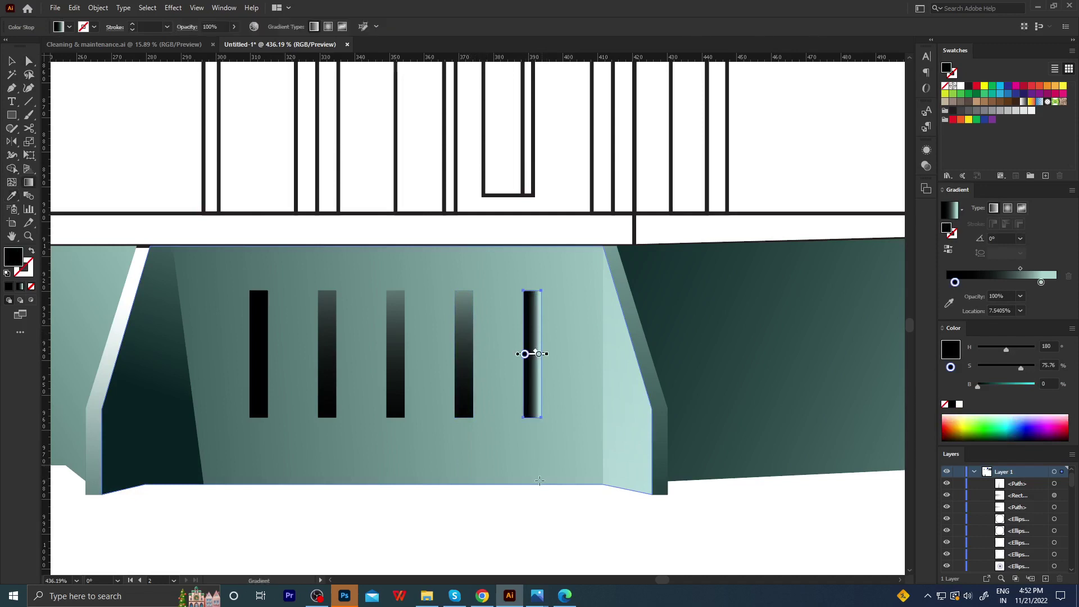
pyautogui.moveTo(533, 492); pyautogui.dragTo(532, 233)
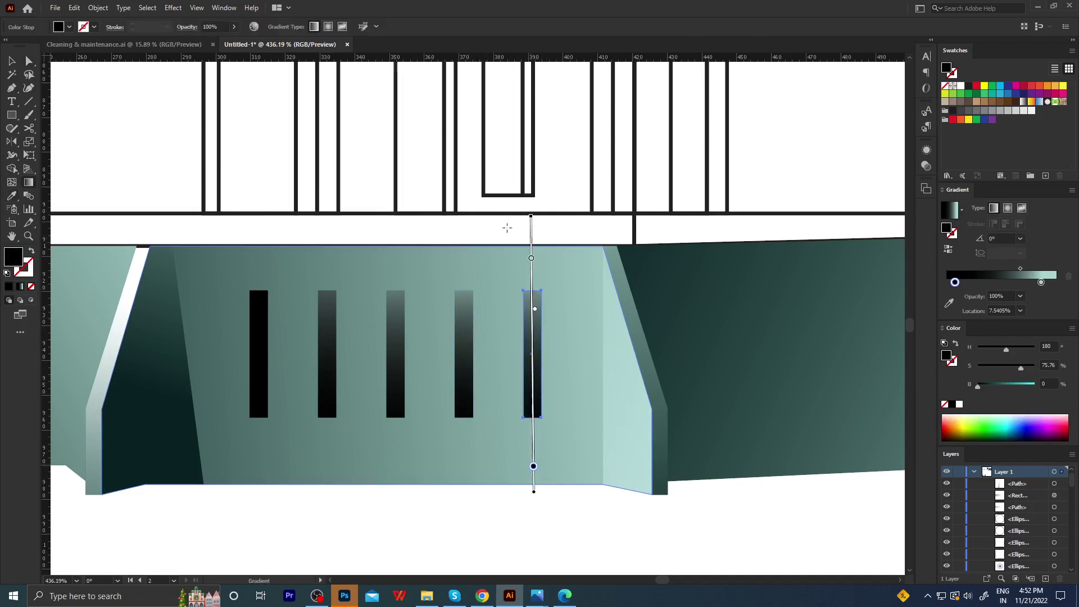
# Copy the second bar's gradient onto the first bar, running it bottom to top.
pyautogui.click(328, 309)
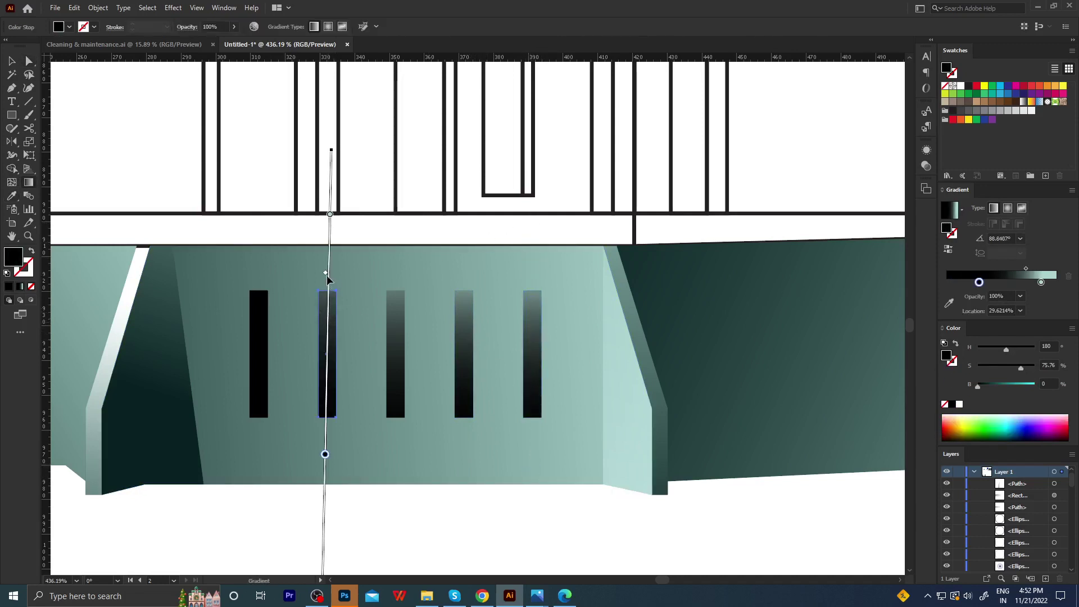
pyautogui.press('v')
pyautogui.click(263, 313)
pyautogui.press('i')
pyautogui.click(329, 335)
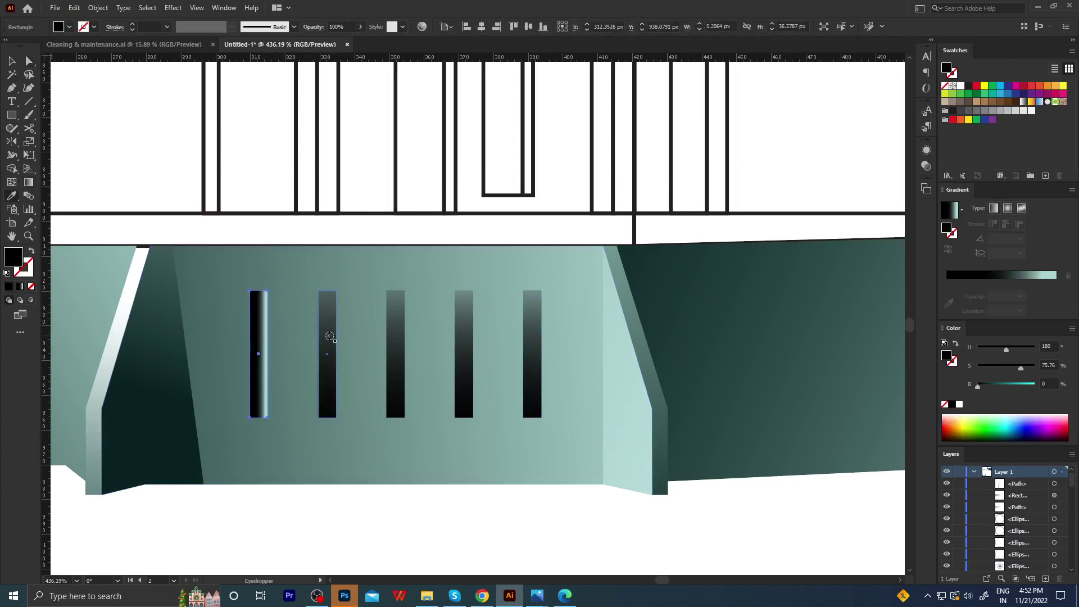
pyautogui.press('g')
pyautogui.moveTo(255, 497); pyautogui.dragTo(261, 204)
# Zoom out and back in to review the vent bar gradients on the tower base.
pyautogui.press('a')
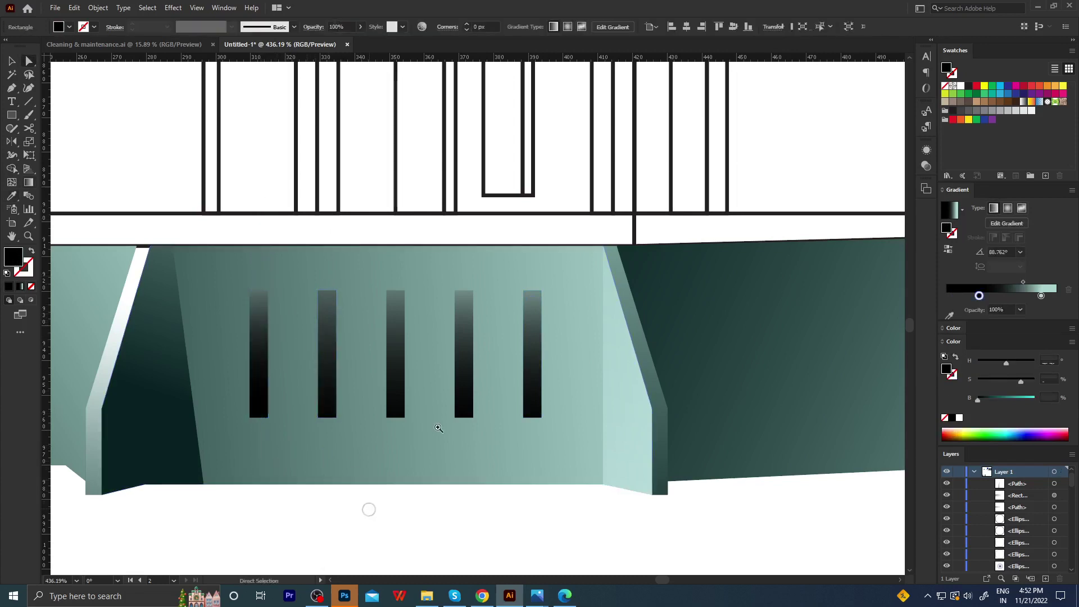
pyautogui.moveTo(439, 428); pyautogui.dragTo(382, 412)
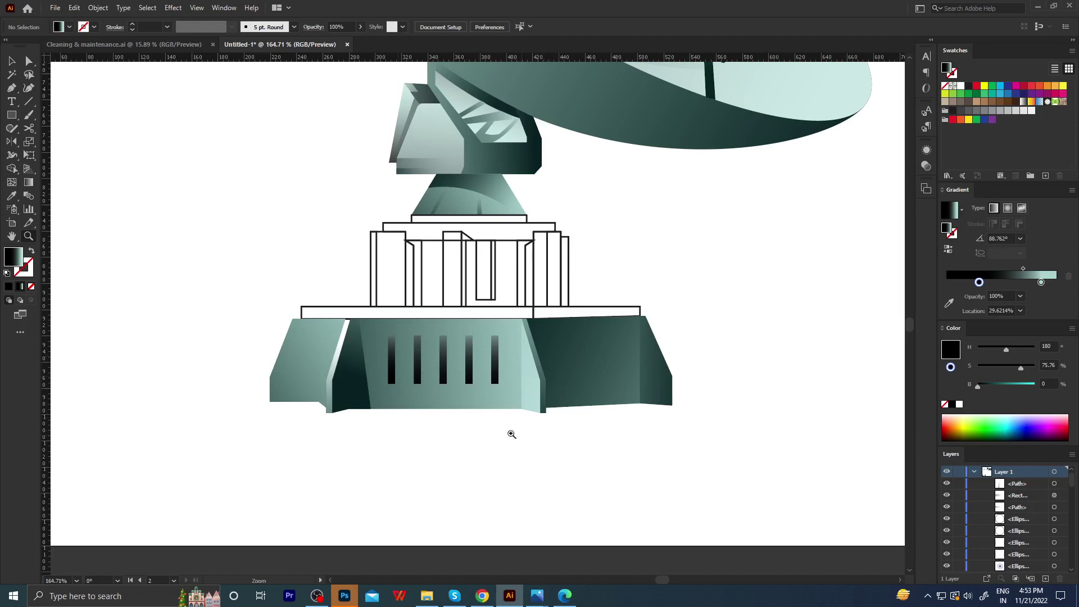
pyautogui.click(434, 406)
pyautogui.click(380, 378)
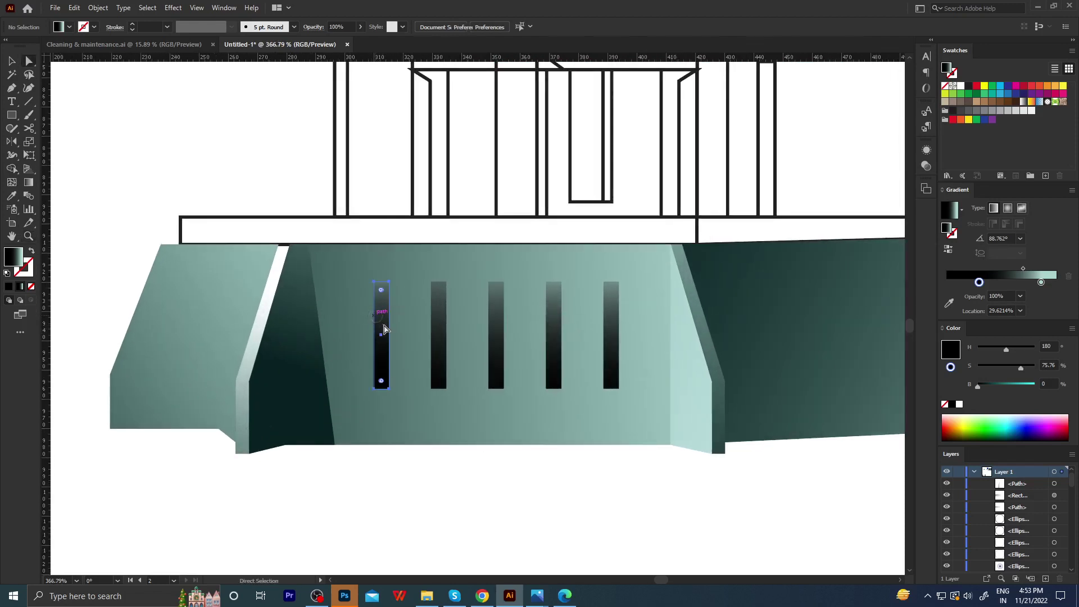
pyautogui.press('g')
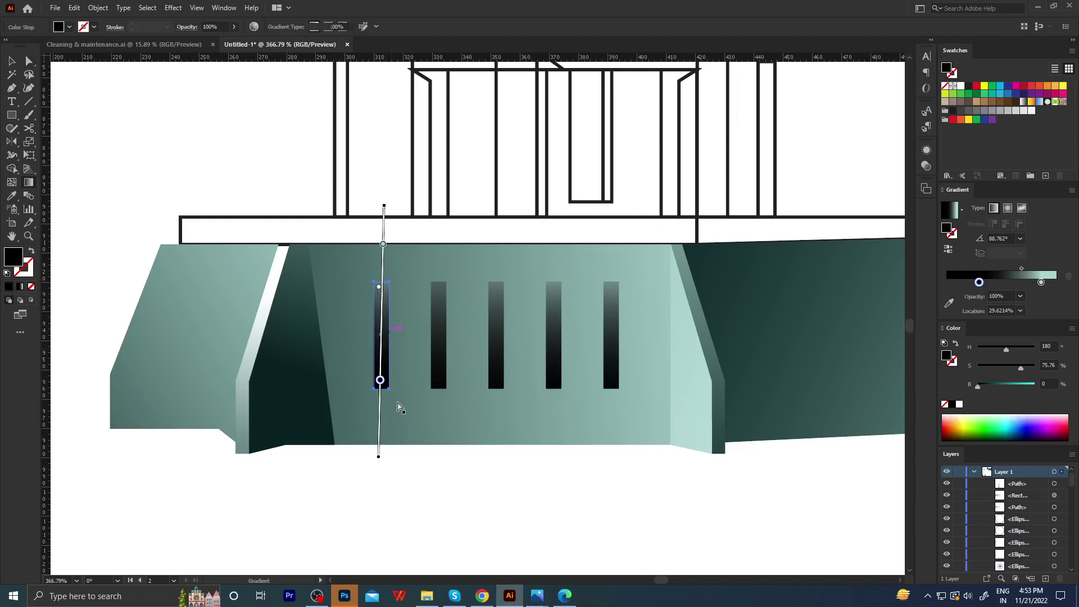
pyautogui.hotkey('ctrl', 'shift', 'a')
pyautogui.press('z')
pyautogui.moveTo(402, 469); pyautogui.dragTo(290, 412)
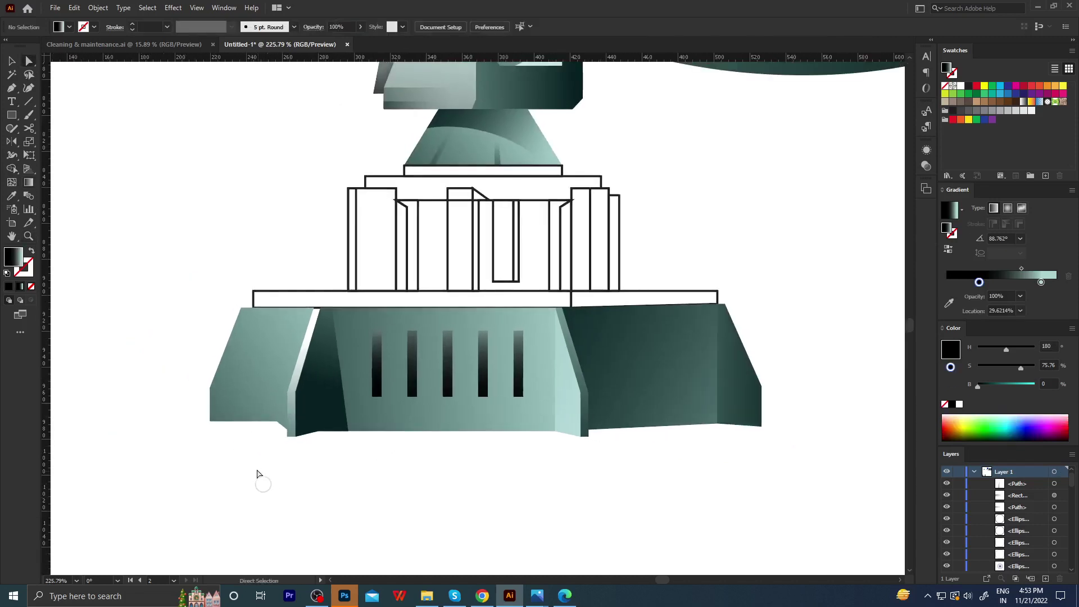
pyautogui.moveTo(269, 474)
pyautogui.mouseDown()
pyautogui.moveTo(135, 424)
pyautogui.moveTo(543, 436)
pyautogui.mouseUp()
# Lay a diagonal dark teal gradient across the base's right panel.
pyautogui.press('a')
pyautogui.click(544, 435)
pyautogui.press('g')
pyautogui.moveTo(372, 291); pyautogui.dragTo(893, 520)
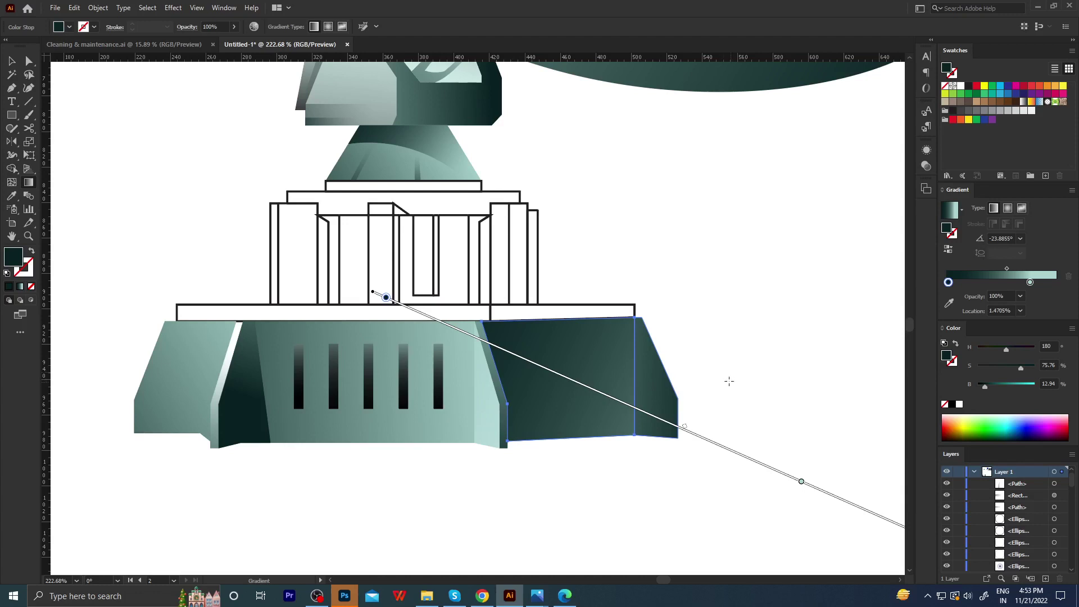
# Redraw the right base panel's gradient so it runs horizontally.
pyautogui.press('a')
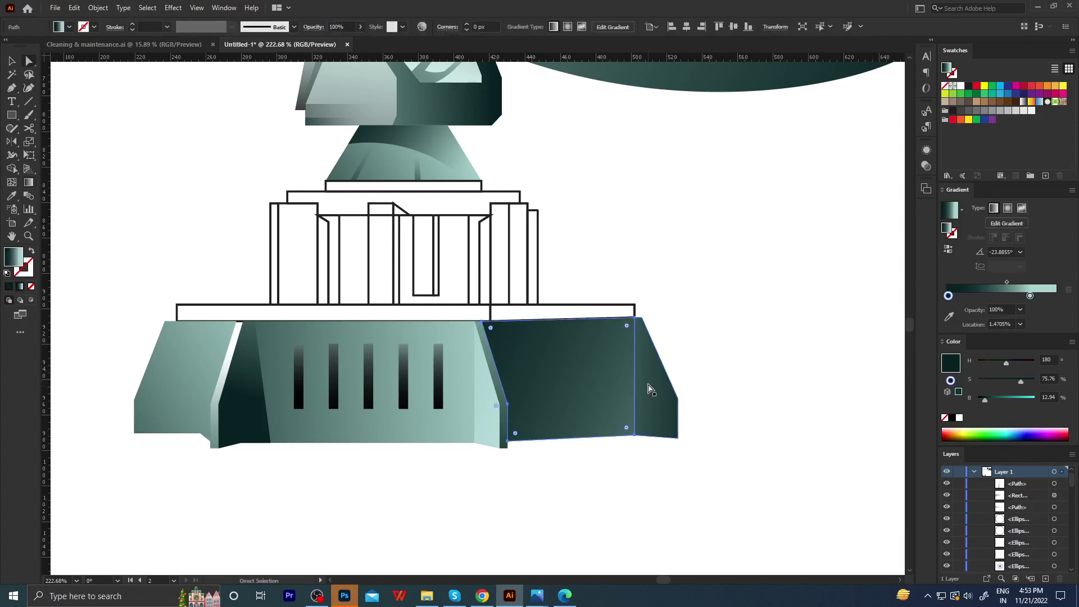
pyautogui.press('g')
pyautogui.moveTo(684, 429); pyautogui.dragTo(708, 450)
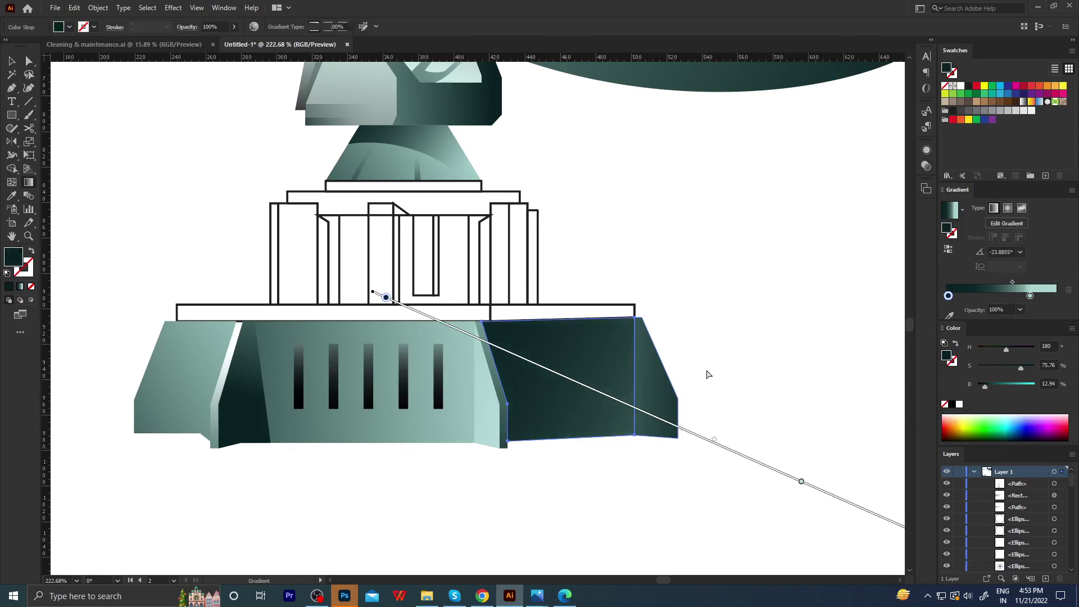
pyautogui.press('a')
pyautogui.hotkey('ctrl', 'shift', 'a')
pyautogui.scroll(-3, 708, 373)
pyautogui.scroll(3, 654, 391)
# Select the narrow angled end piece and zoom in on the base's right side.
pyautogui.click(655, 390)
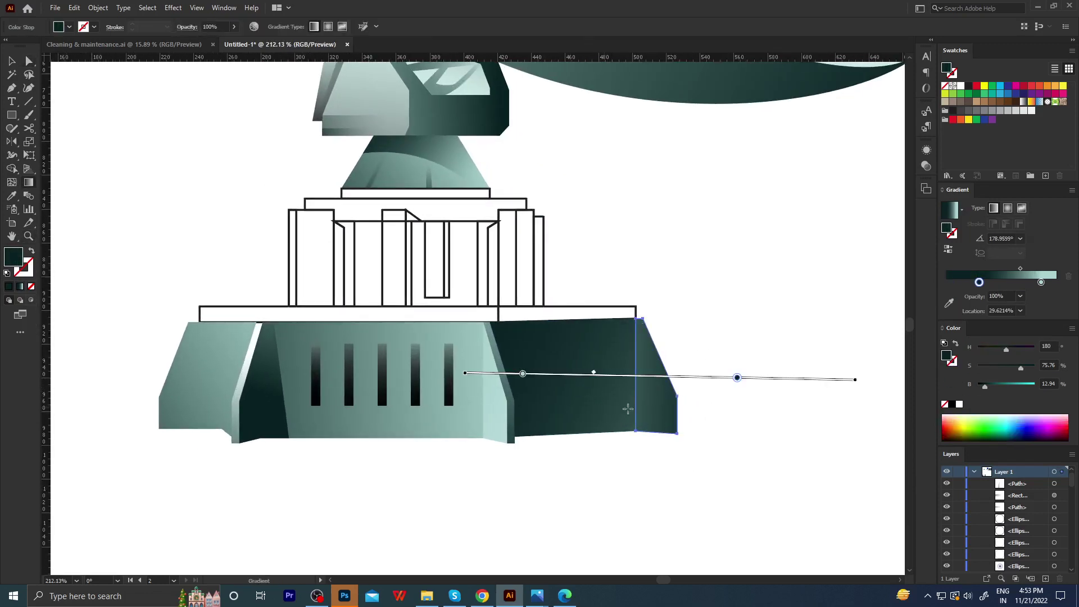
pyautogui.keyDown('alt'); pyautogui.click(506, 402); pyautogui.keyUp('alt')
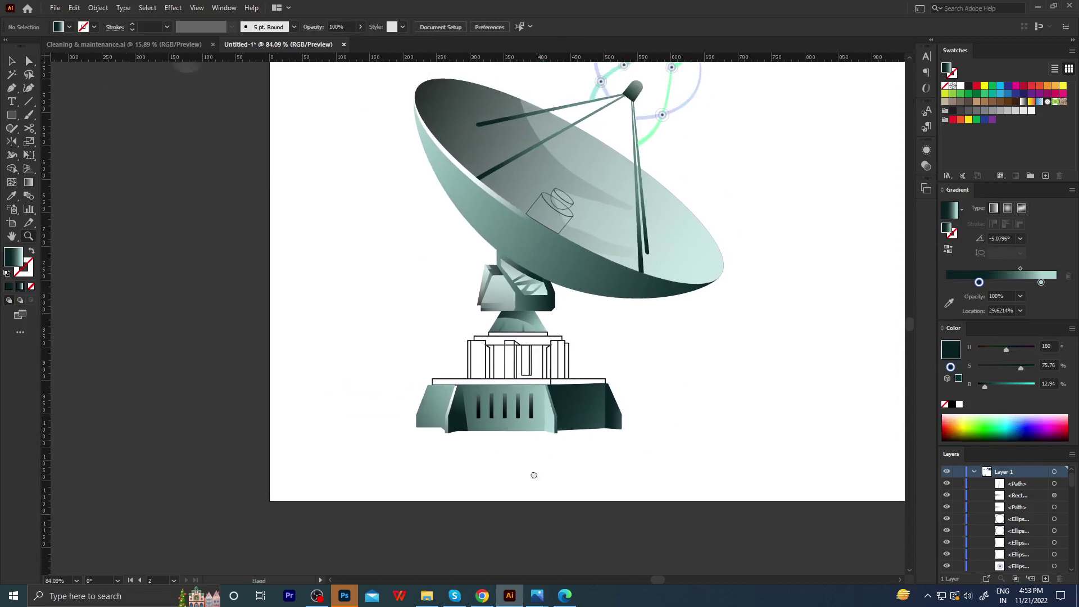
pyautogui.click(590, 445)
pyautogui.click(614, 417)
pyautogui.click(654, 442)
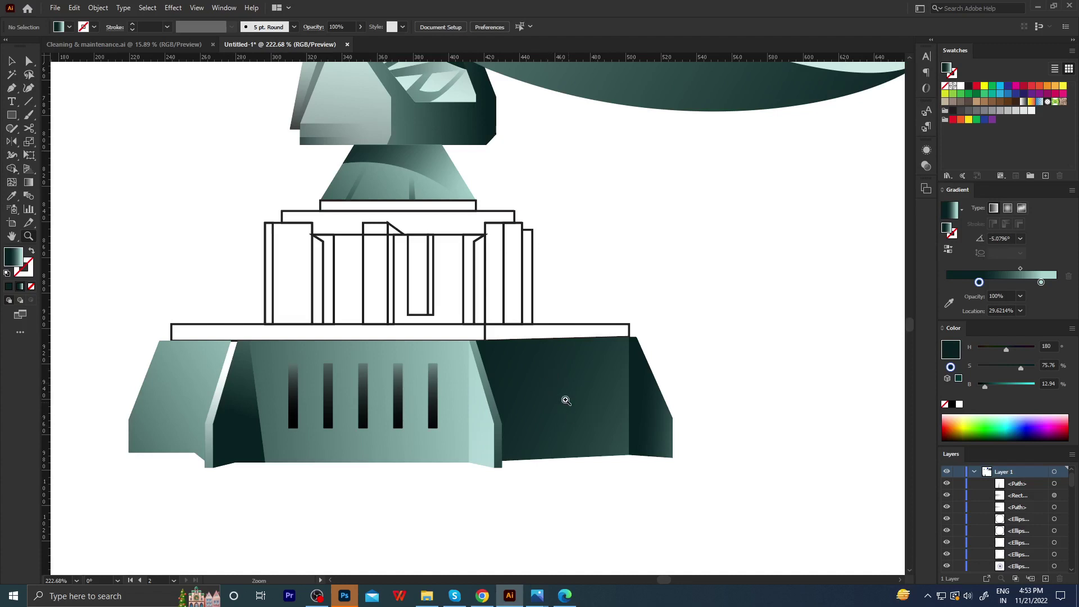
pyautogui.scroll(-2, 536, 404)
pyautogui.scroll(2, 556, 380)
# Drag the end piece's dark teal gradient nearly vertically, about 100.6°.
pyautogui.keyDown('ctrl'); pyautogui.click(570, 378); pyautogui.keyUp('ctrl')
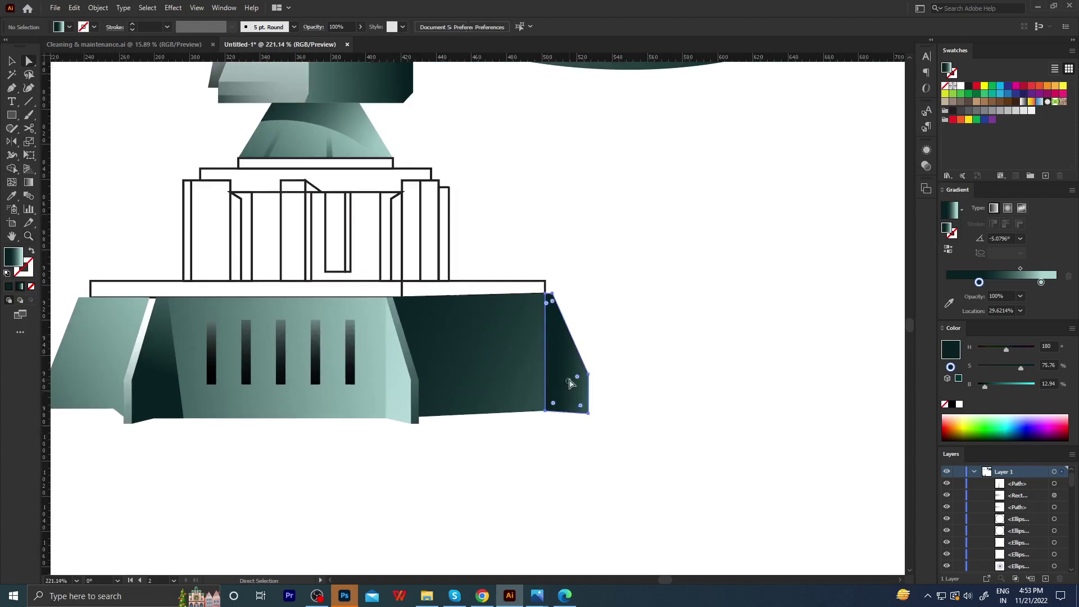
pyautogui.press('g')
pyautogui.moveTo(597, 490); pyautogui.dragTo(551, 210)
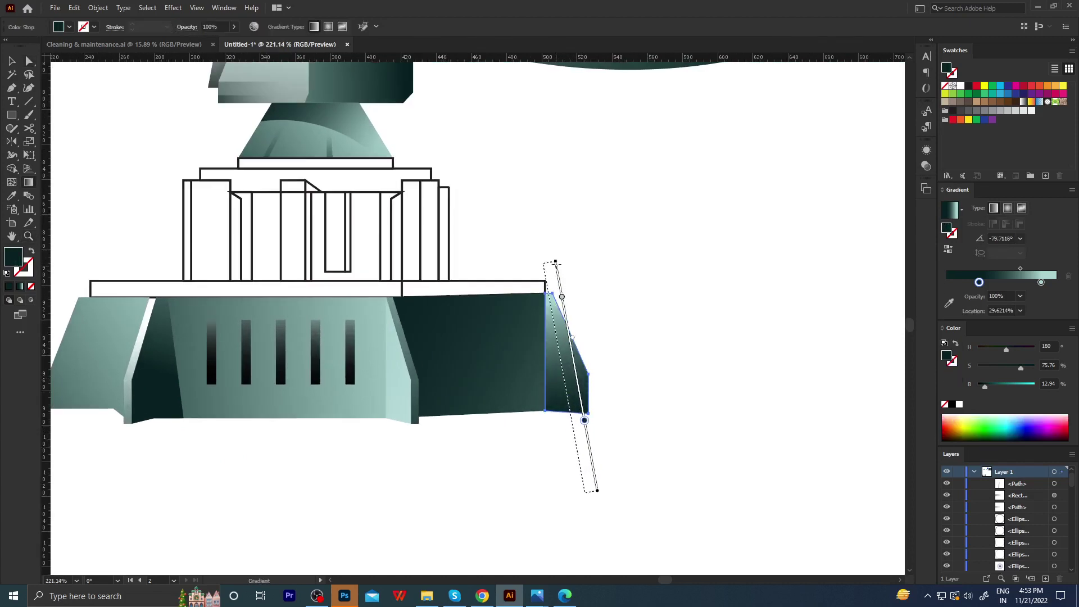
pyautogui.press('a')
pyautogui.click(610, 268)
pyautogui.scroll(-2, 584, 371)
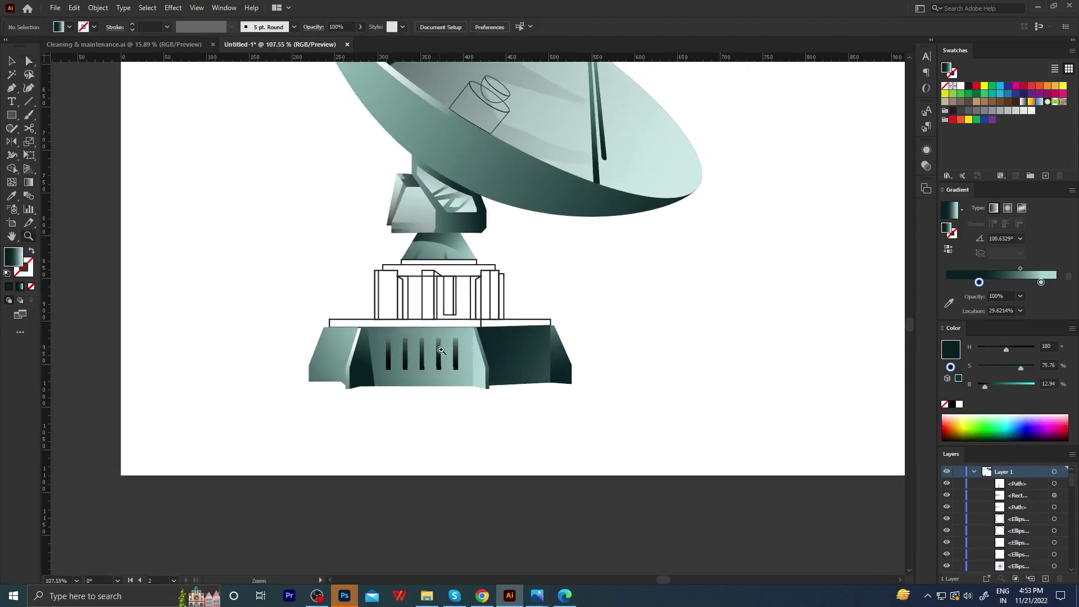
pyautogui.scroll(2, 556, 382)
# Reselect the end piece and check its gradient's bottom colour stop.
pyautogui.click(557, 383)
pyautogui.press('g')
pyautogui.click(571, 421)
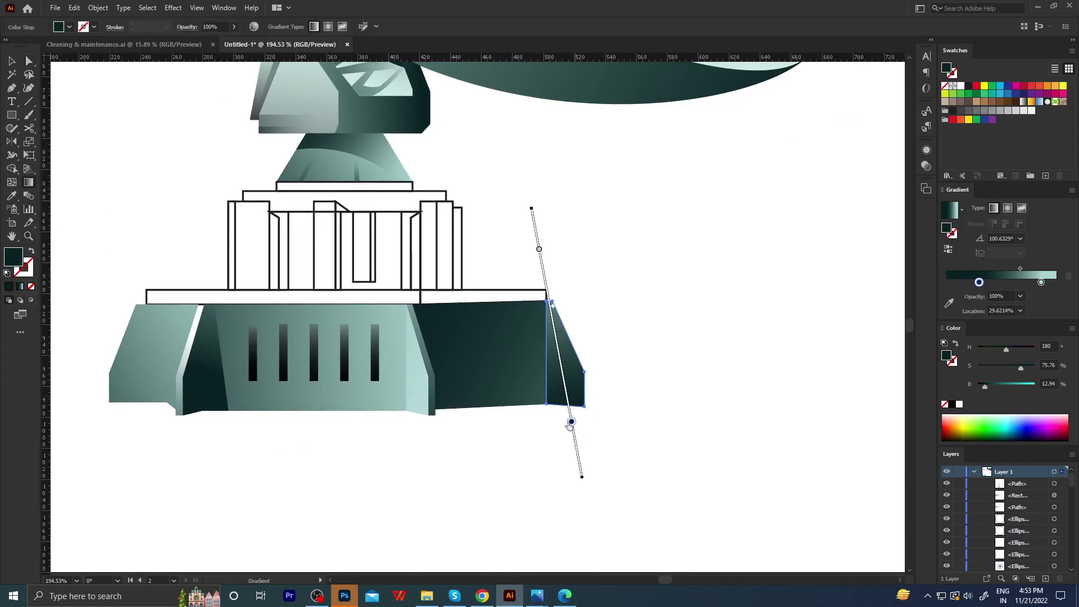
pyautogui.scroll(-2, 592, 348)
pyautogui.scroll(-1, 482, 386)
pyautogui.scroll(3, 568, 378)
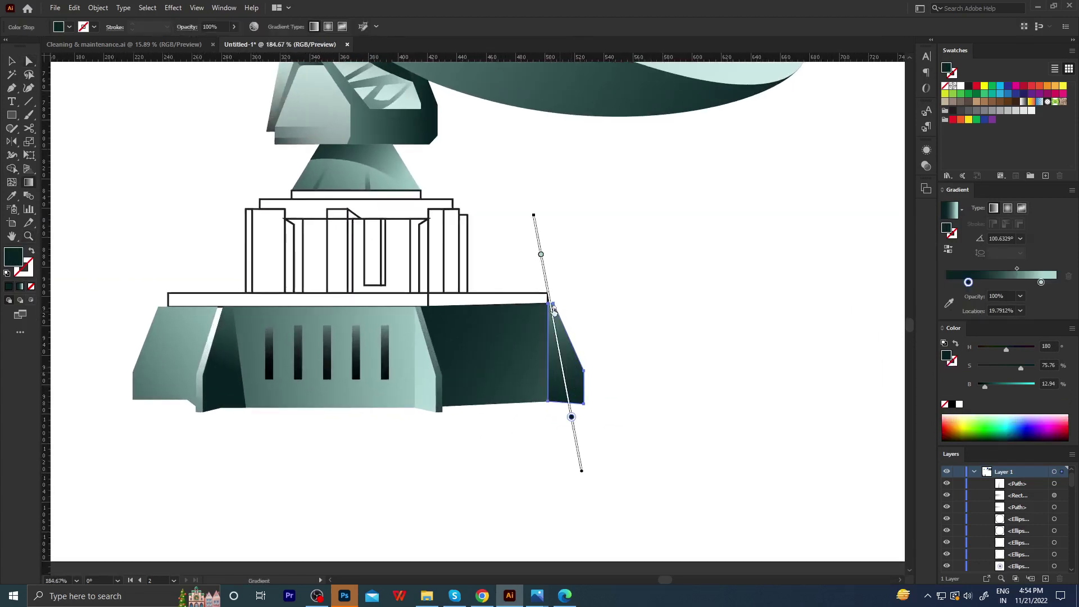
pyautogui.click(585, 289)
pyautogui.scroll(-2, 461, 382)
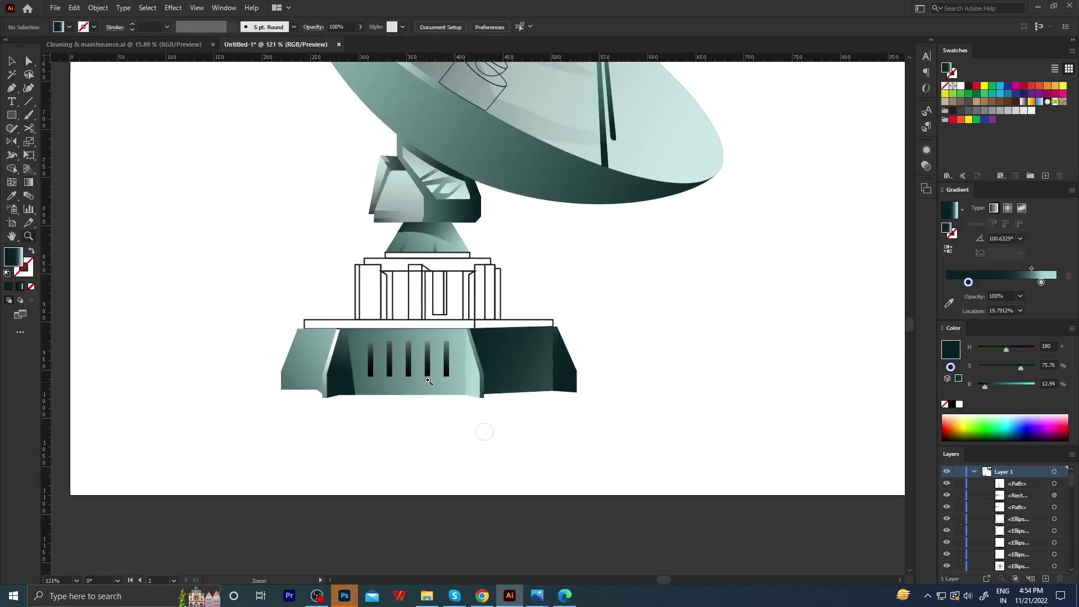
pyautogui.scroll(1, 428, 381)
# Copy the dark panel's gradient onto the left ledge part, running right to left.
pyautogui.press('a')
pyautogui.click(466, 313)
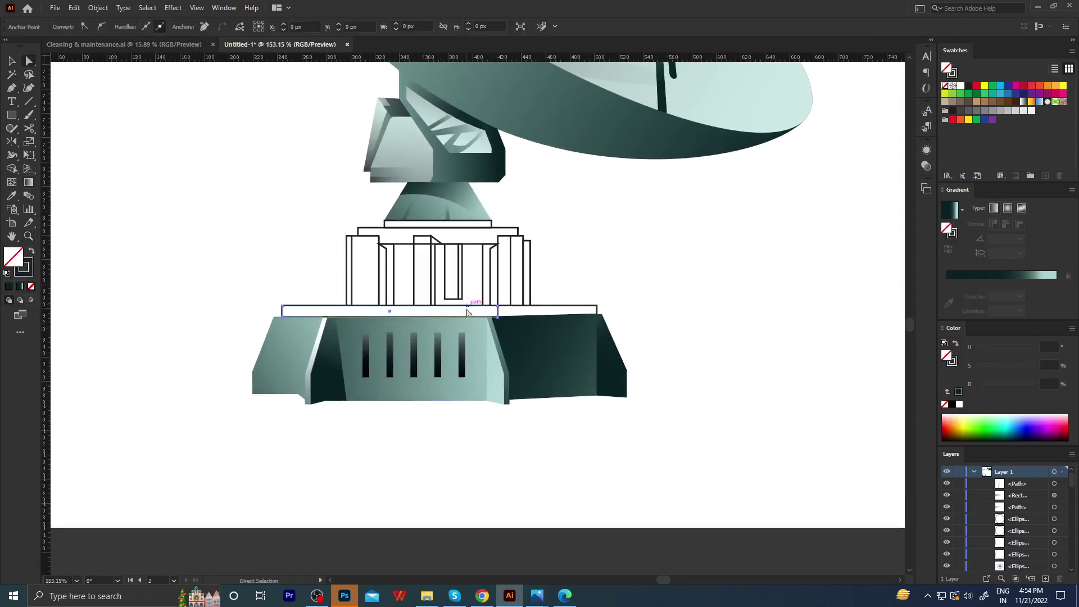
pyautogui.press('i')
pyautogui.click(576, 372)
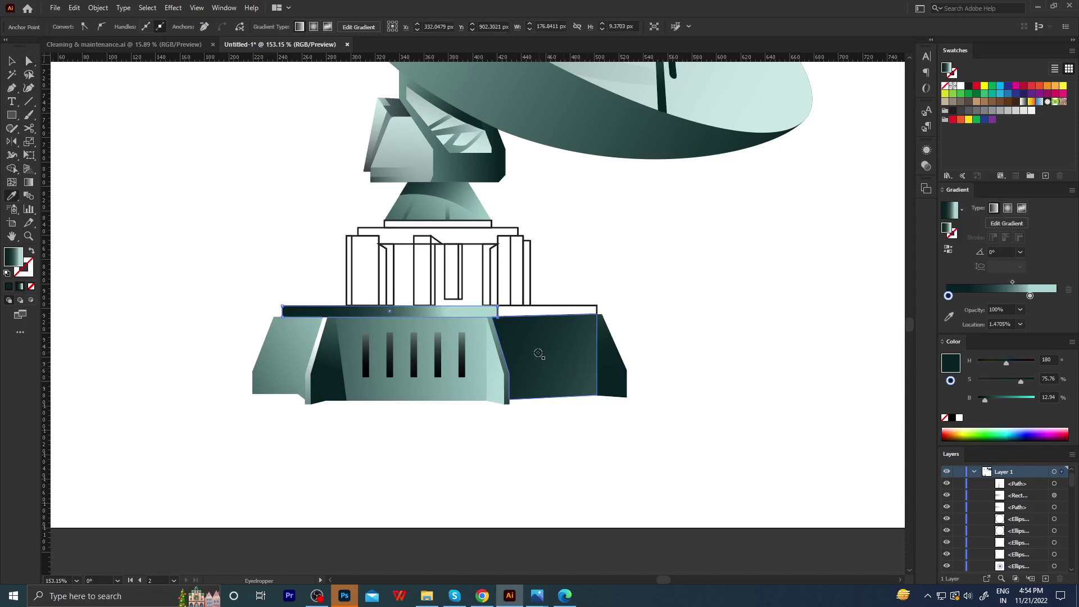
pyautogui.press('g')
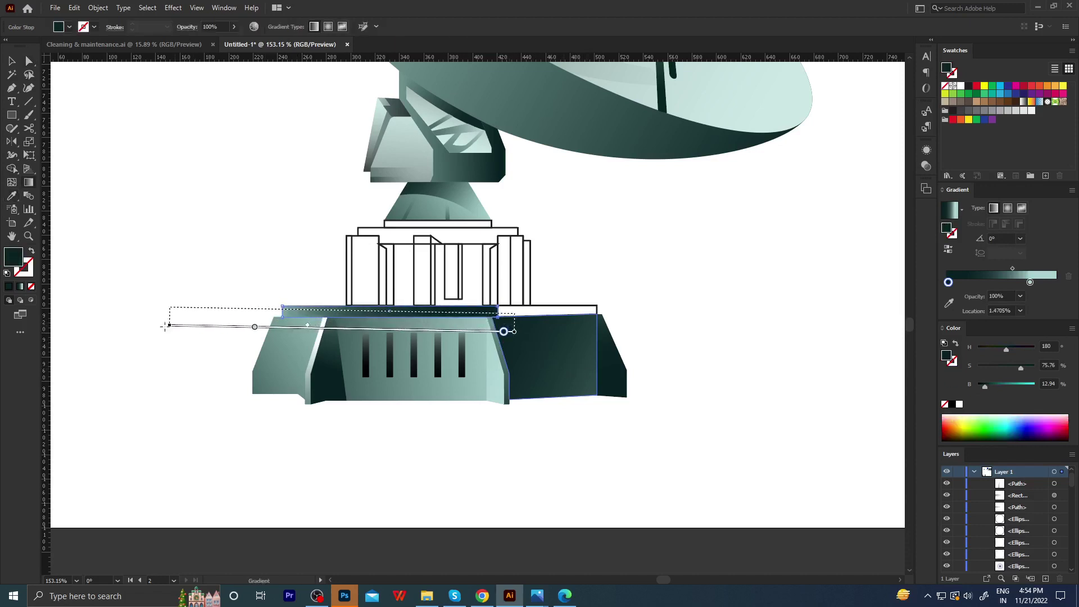
pyautogui.moveTo(506, 322); pyautogui.dragTo(169, 319)
pyautogui.press('a')
# Give the right ledge strip the same dark gradient, running right to left.
pyautogui.click(539, 313)
pyautogui.press('i')
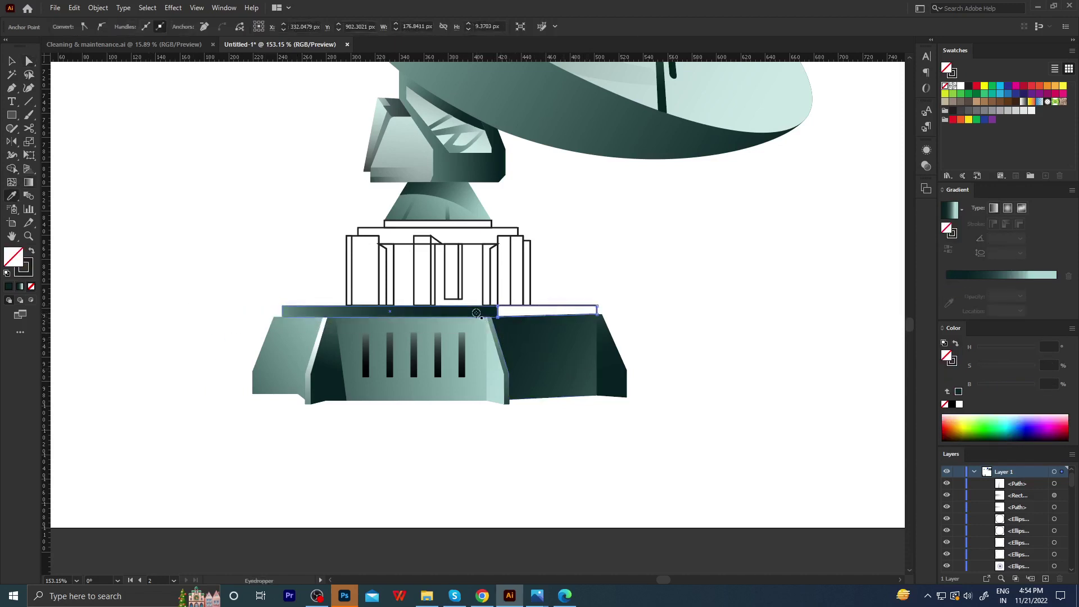
pyautogui.click(479, 311)
pyautogui.press('g')
pyautogui.moveTo(632, 334); pyautogui.dragTo(534, 337)
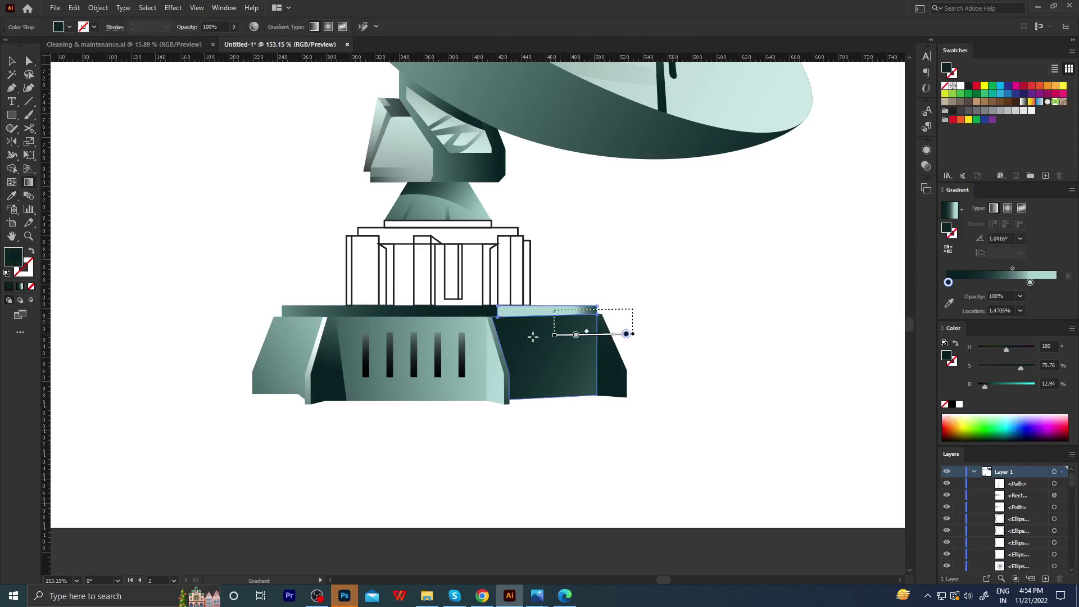
pyautogui.press('a')
pyautogui.moveTo(598, 276); pyautogui.dragTo(597, 274)
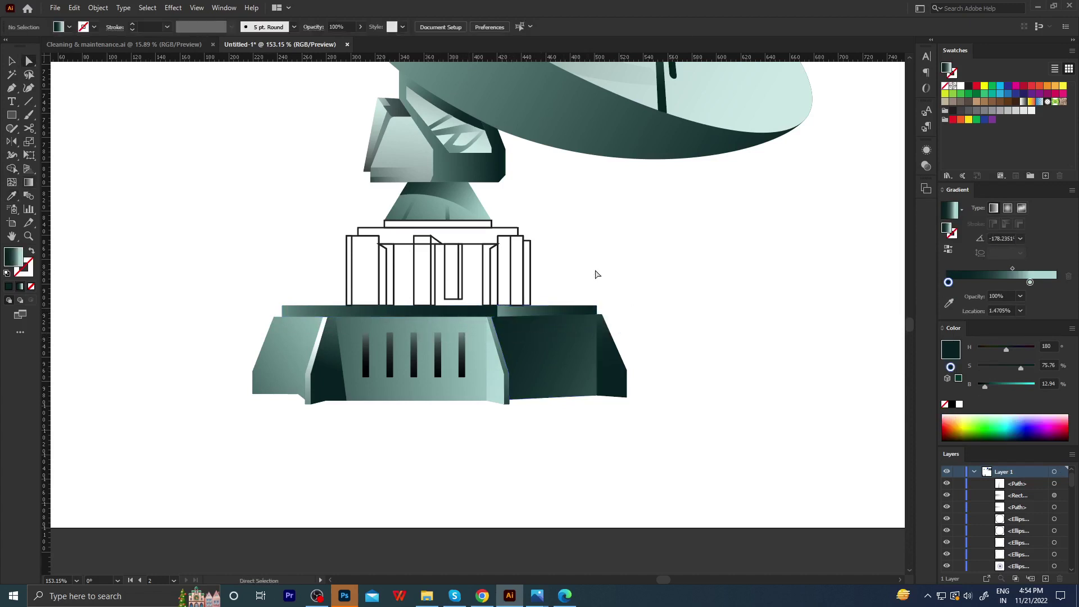
# Reverse the dark right base block's gradient to run right to left.
pyautogui.click(500, 318)
pyautogui.press('g')
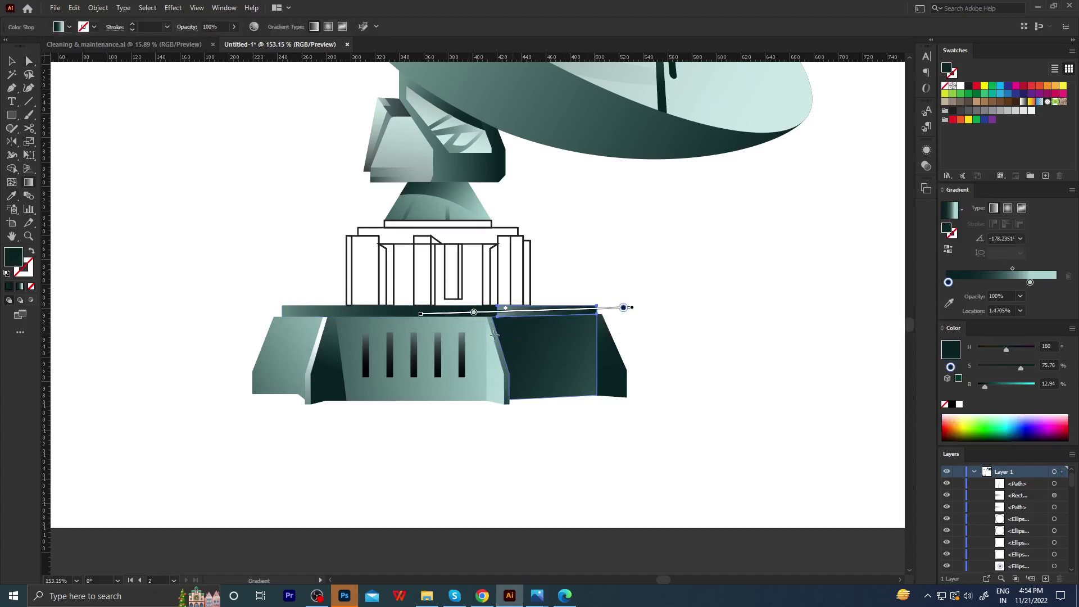
pyautogui.moveTo(485, 313); pyautogui.dragTo(704, 299)
pyautogui.moveTo(526, 318); pyautogui.dragTo(470, 314)
pyautogui.click(590, 272)
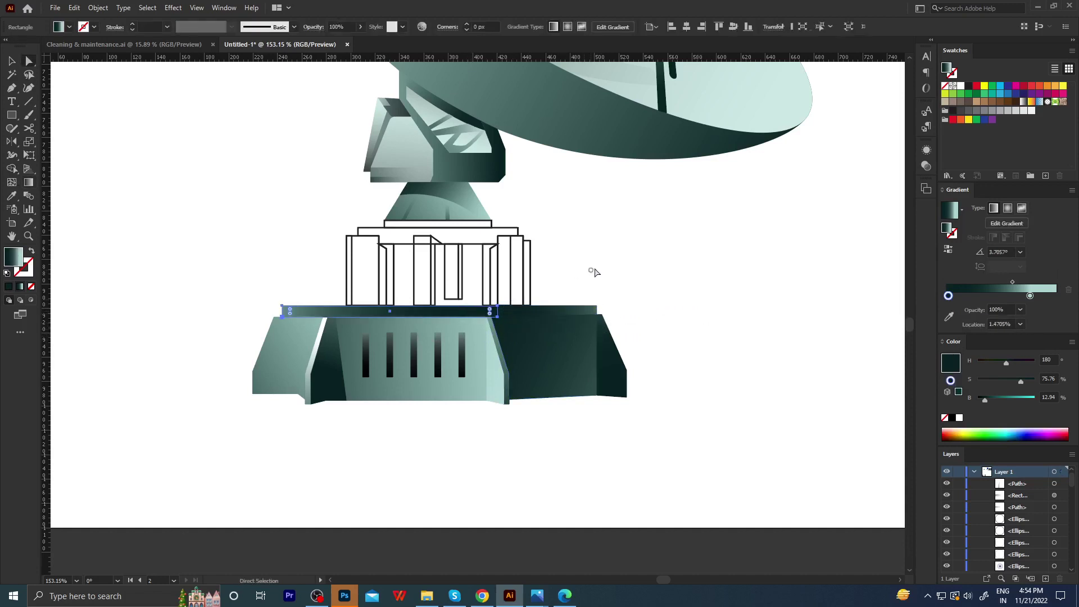
pyautogui.press('z')
pyautogui.moveTo(519, 339); pyautogui.dragTo(458, 381)
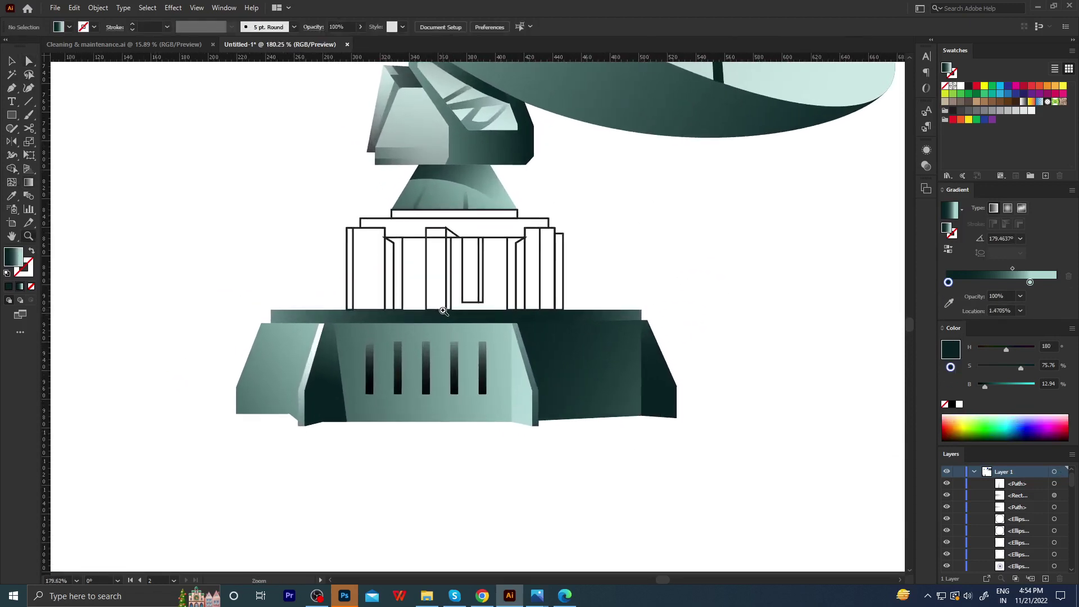
pyautogui.moveTo(477, 327); pyautogui.dragTo(533, 328)
# Copy the teal gradient onto the central column and set its direction.
pyautogui.press('a')
pyautogui.click(431, 309)
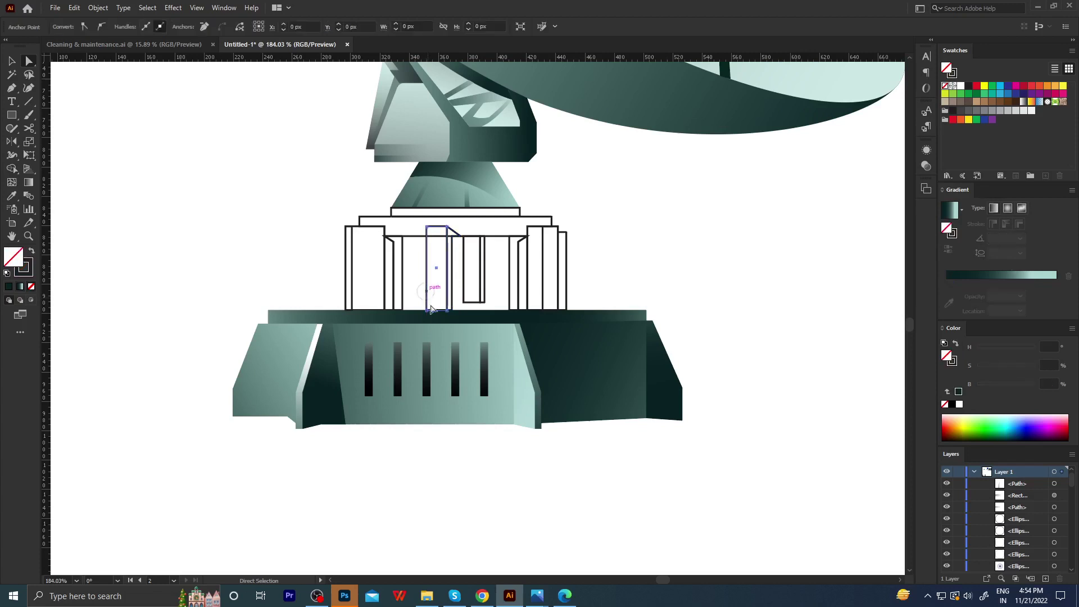
pyautogui.click(449, 403)
pyautogui.press('g')
pyautogui.moveTo(451, 195)
pyautogui.mouseDown()
pyautogui.moveTo(386, 474)
pyautogui.moveTo(398, 505)
pyautogui.mouseUp()
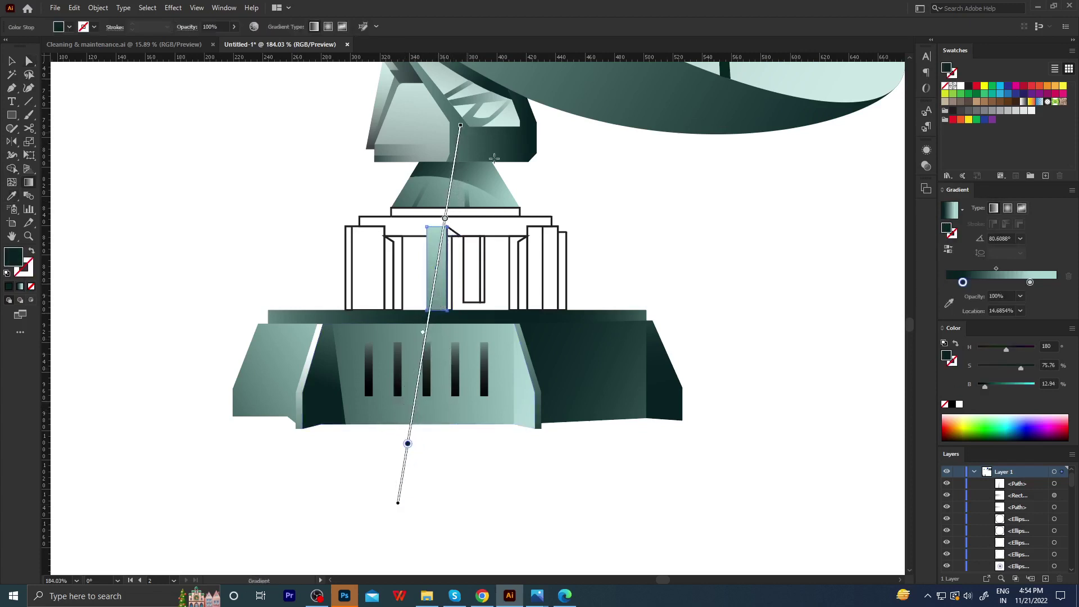
pyautogui.press('a')
# Fill the thin strips beside the column with gradients, one running top to bottom.
pyautogui.click(450, 272)
pyautogui.press('i')
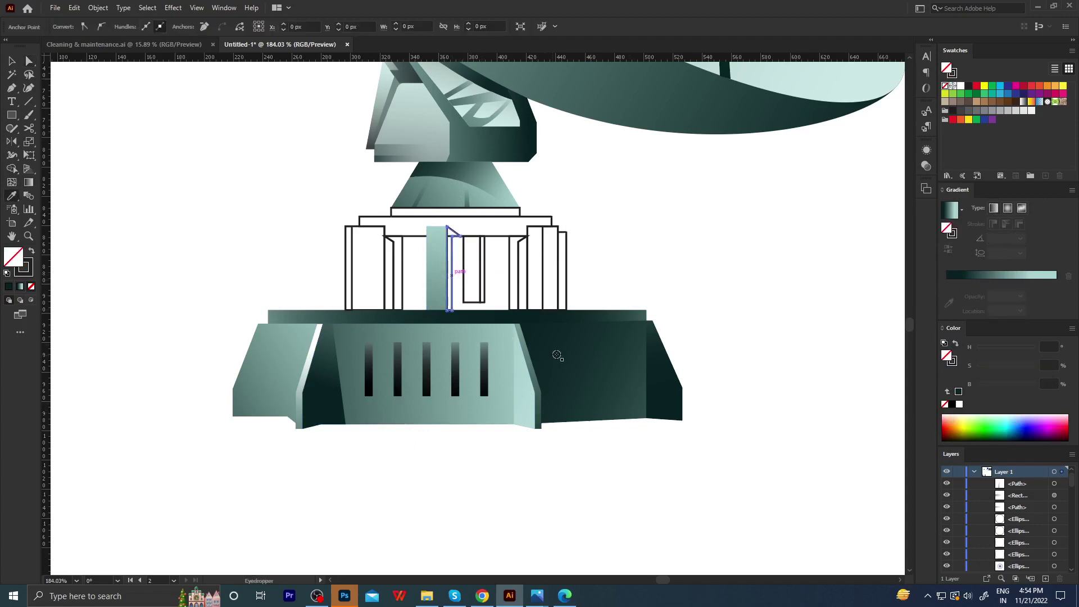
pyautogui.click(557, 339)
pyautogui.keyDown('ctrl'); pyautogui.click(482, 281); pyautogui.keyUp('ctrl')
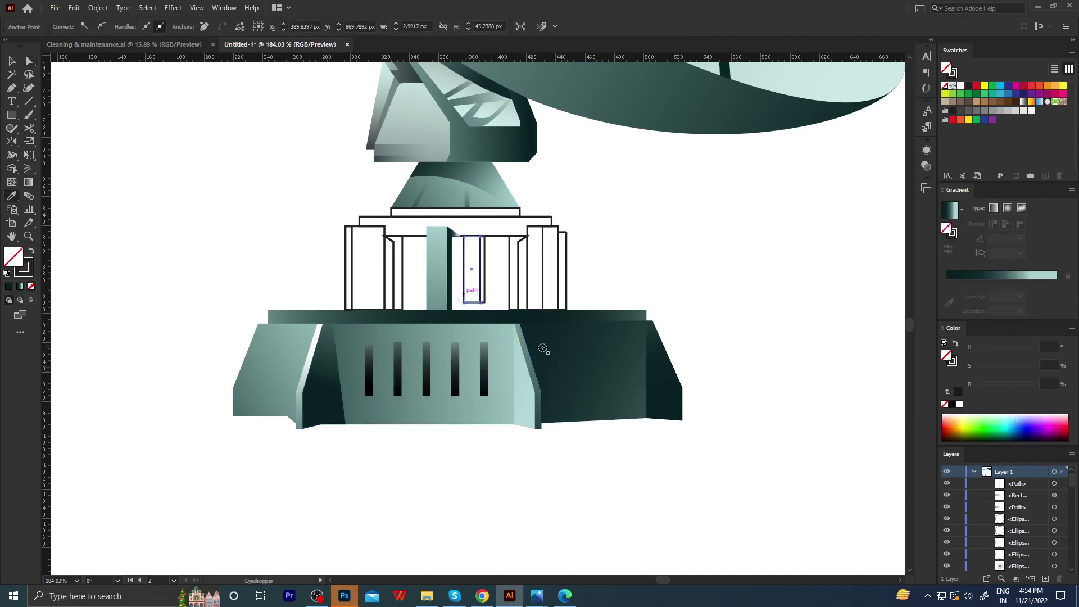
pyautogui.click(474, 331)
pyautogui.click(500, 405)
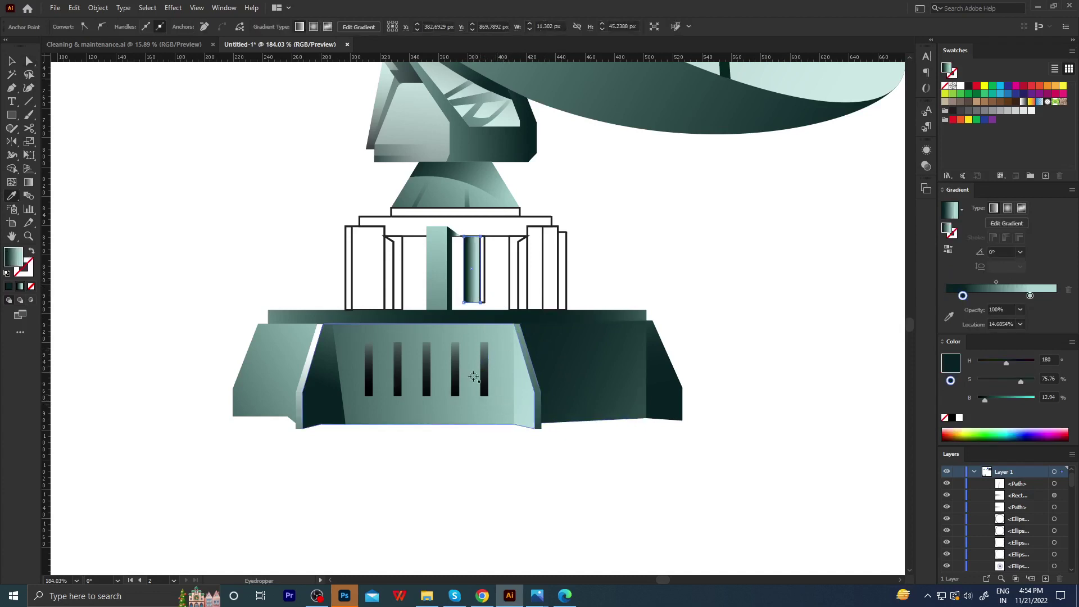
pyautogui.press('g')
pyautogui.moveTo(477, 222); pyautogui.dragTo(448, 400)
pyautogui.press('a')
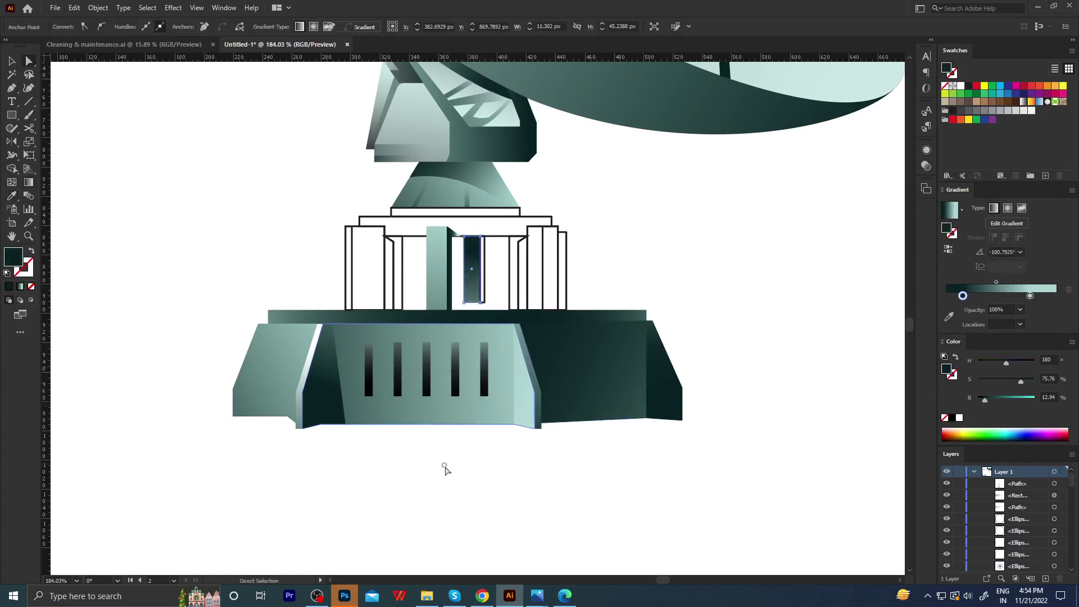
# Give the strip's thin right edge a dark gradient angled diagonally.
pyautogui.click(482, 270)
pyautogui.press('i')
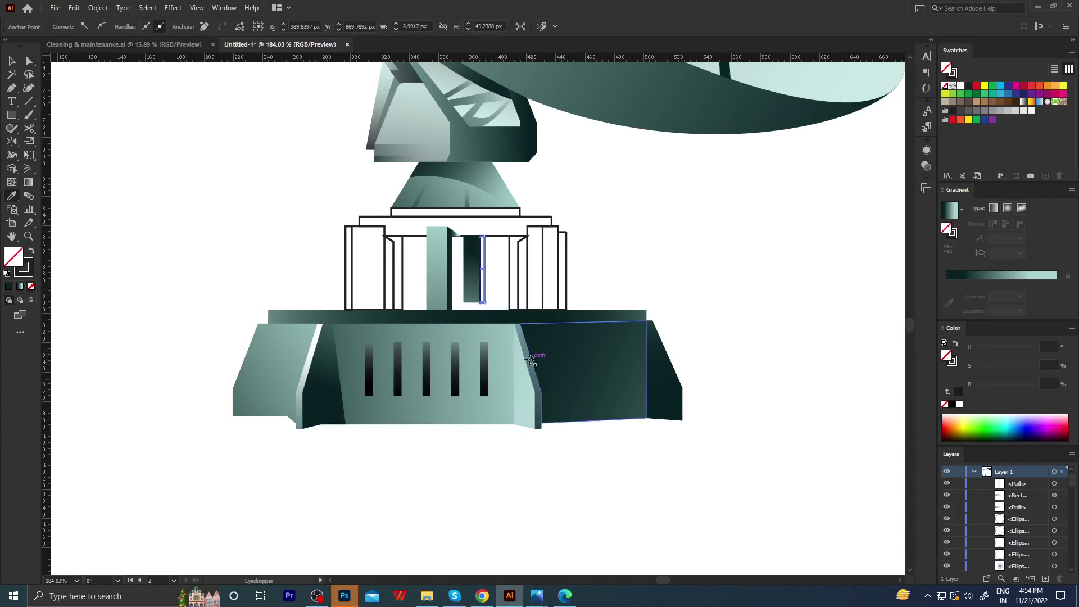
pyautogui.click(530, 359)
pyautogui.press('g')
pyautogui.moveTo(497, 222)
pyautogui.mouseDown()
pyautogui.moveTo(452, 362)
pyautogui.moveTo(510, 166)
pyautogui.mouseUp()
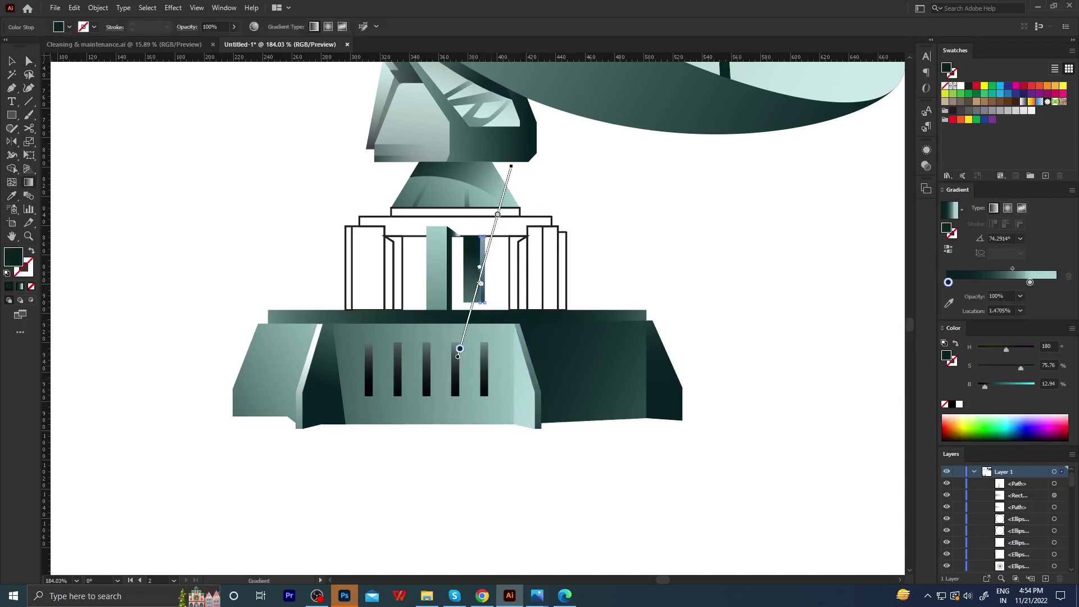
pyautogui.press('a')
pyautogui.click(580, 273)
pyautogui.scroll(2, 490, 275)
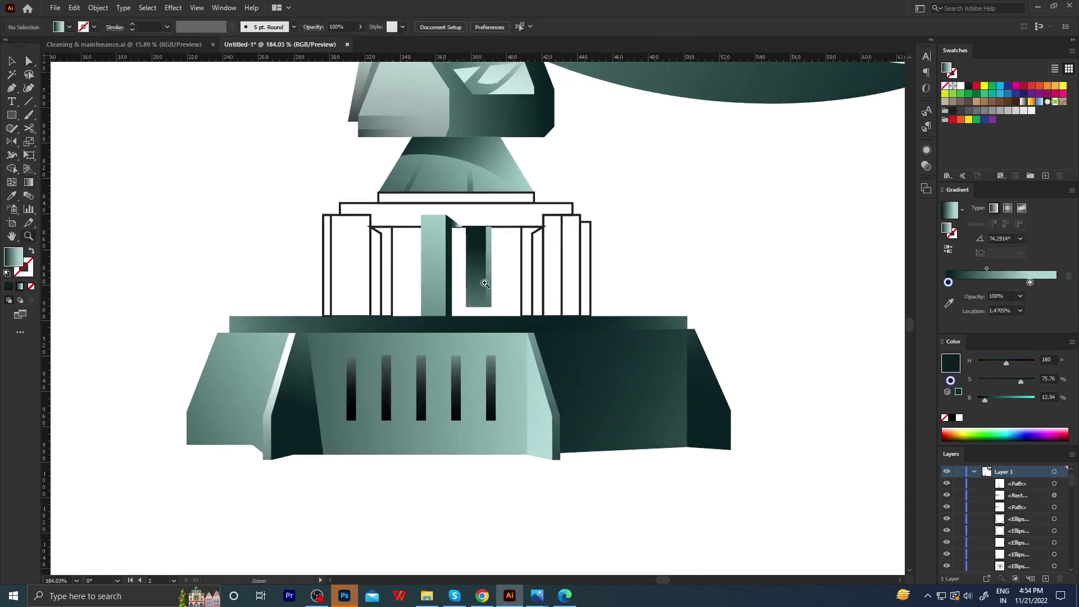
# Tilt the dark strip's gradient slightly.
pyautogui.click(491, 275)
pyautogui.press('g')
pyautogui.click(461, 364)
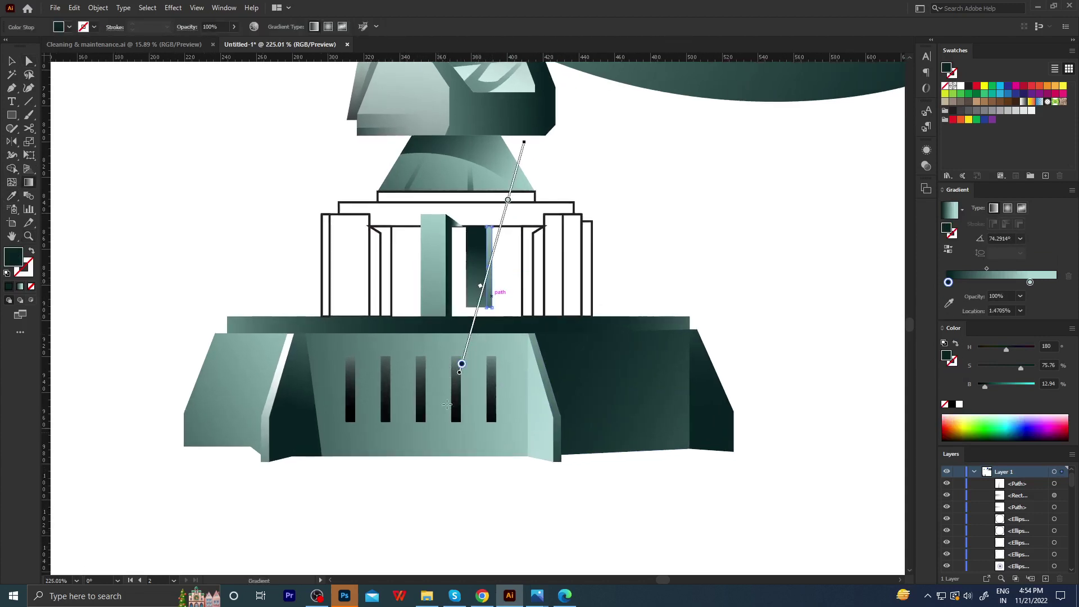
pyautogui.moveTo(446, 405); pyautogui.dragTo(548, 112)
pyautogui.press('a')
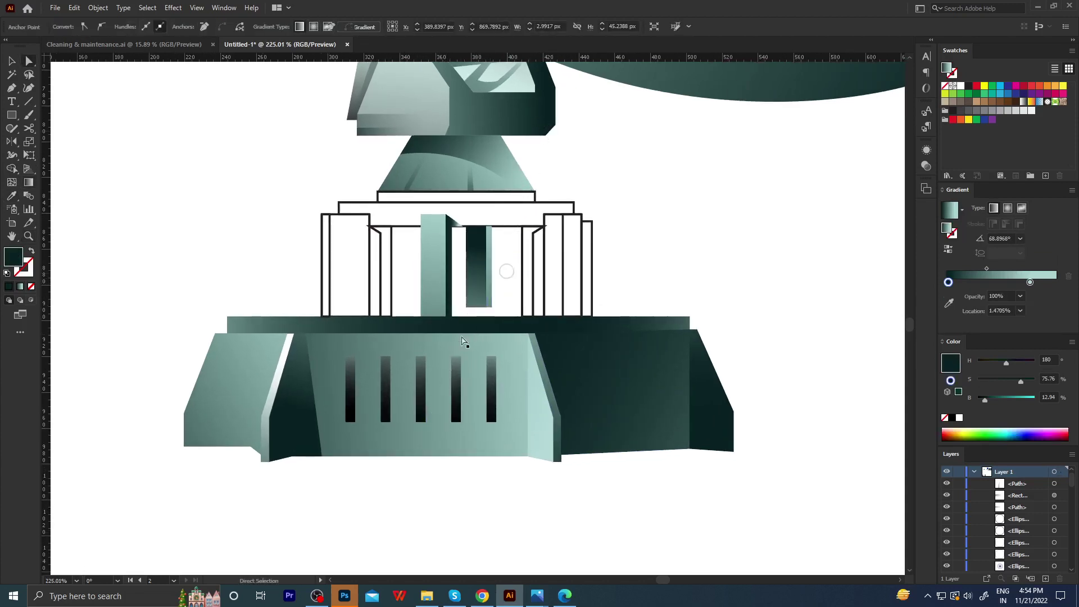
pyautogui.hotkey('ctrl', 'shift', 'a')
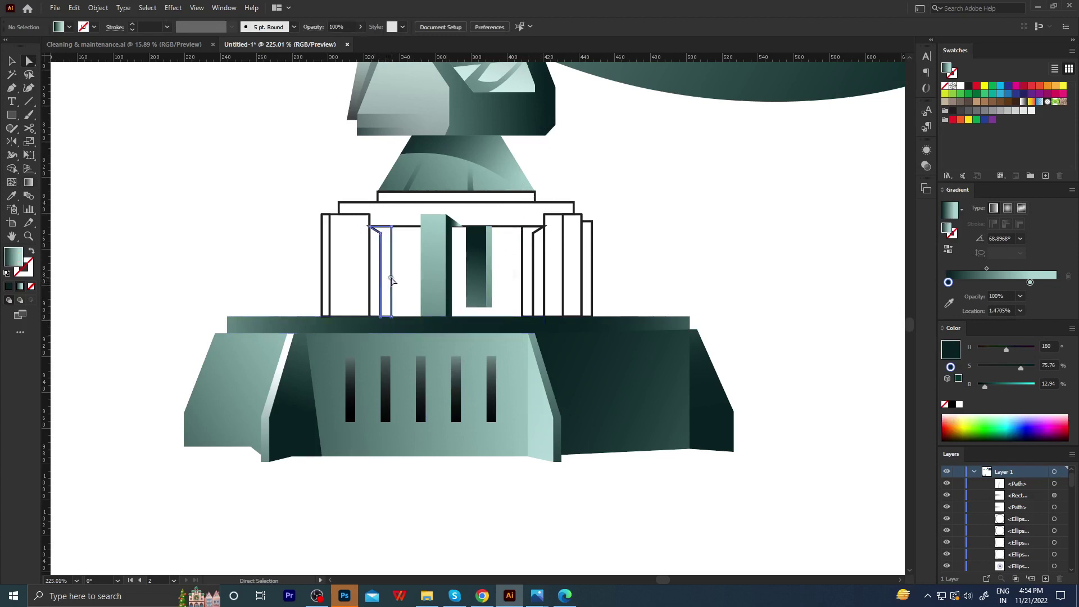
# Apply the teal gradient to the narrow door shape, running top to bottom.
pyautogui.click(388, 281)
pyautogui.press('i')
pyautogui.click(433, 270)
pyautogui.press('g')
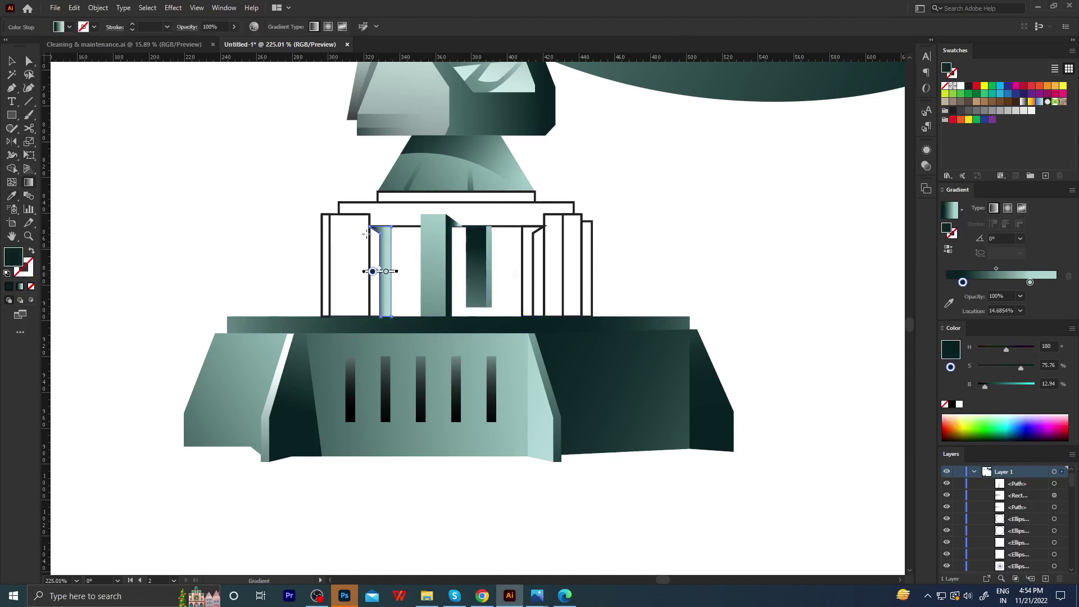
pyautogui.moveTo(384, 227); pyautogui.dragTo(426, 419)
pyautogui.press('a')
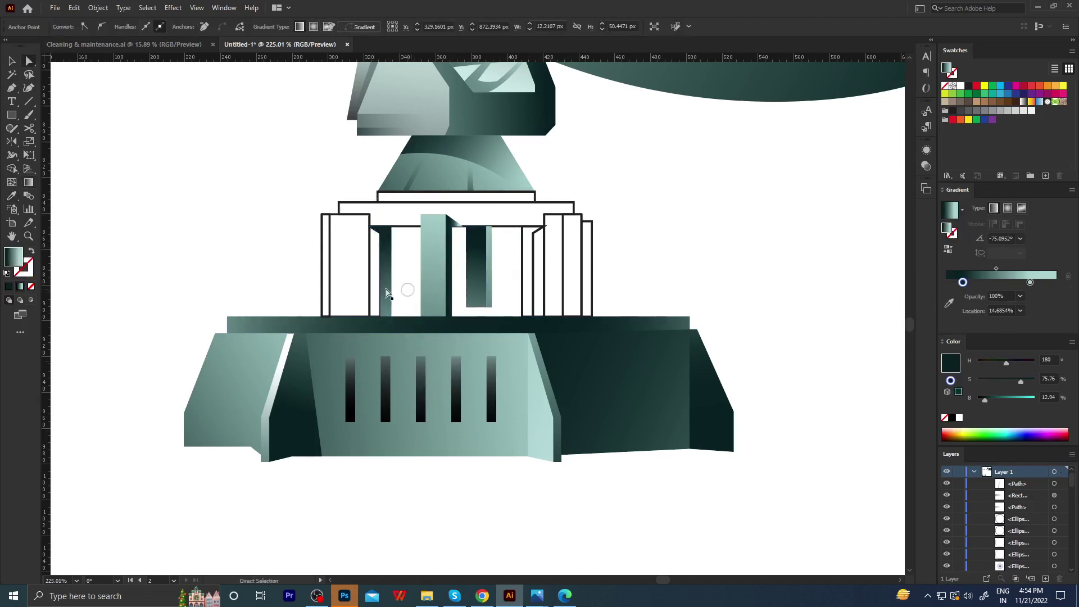
# Give the door's thin edge a gradient running bottom to top.
pyautogui.click(371, 292)
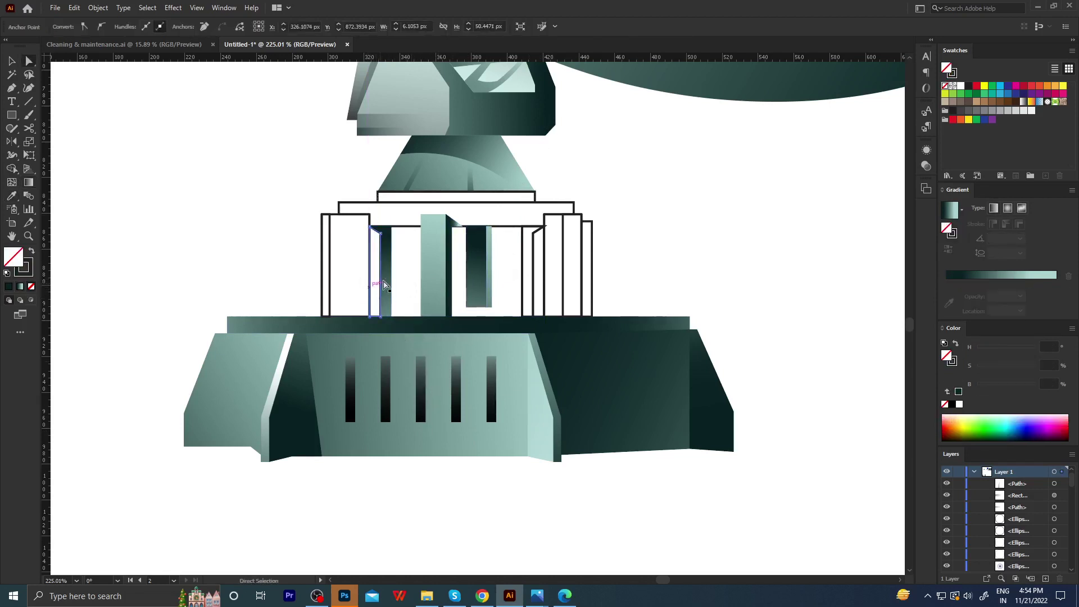
pyautogui.press('i')
pyautogui.click(489, 259)
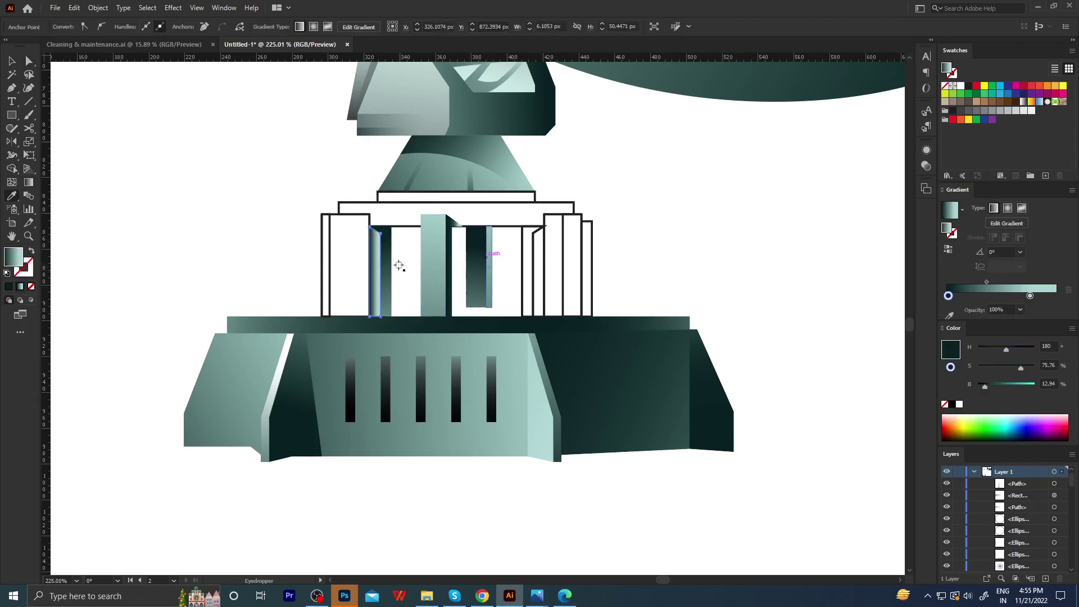
pyautogui.press('g')
pyautogui.moveTo(362, 218); pyautogui.dragTo(405, 398)
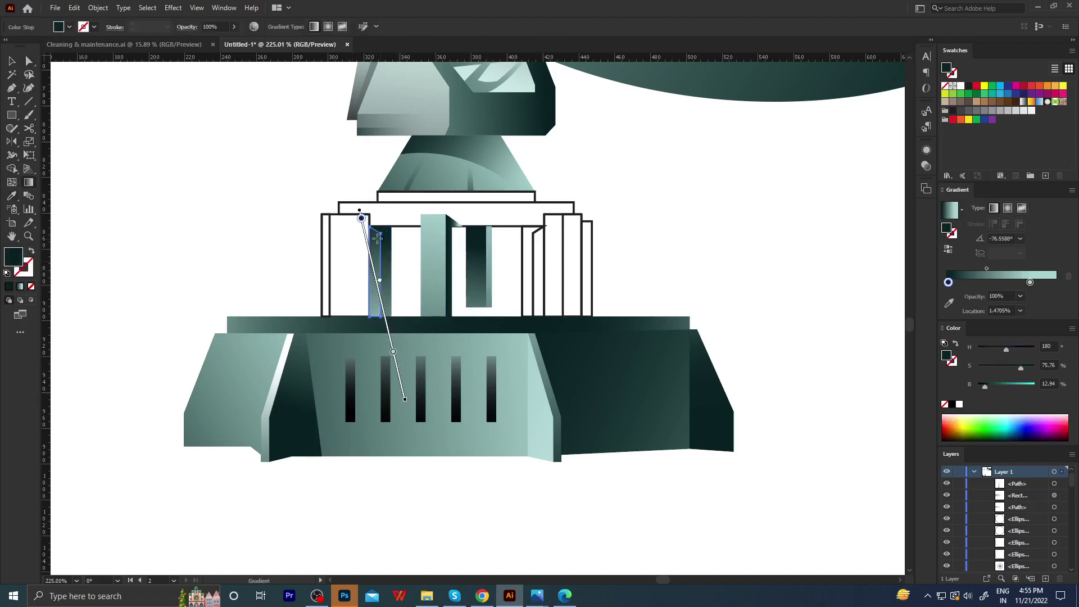
pyautogui.moveTo(430, 436); pyautogui.dragTo(325, 135)
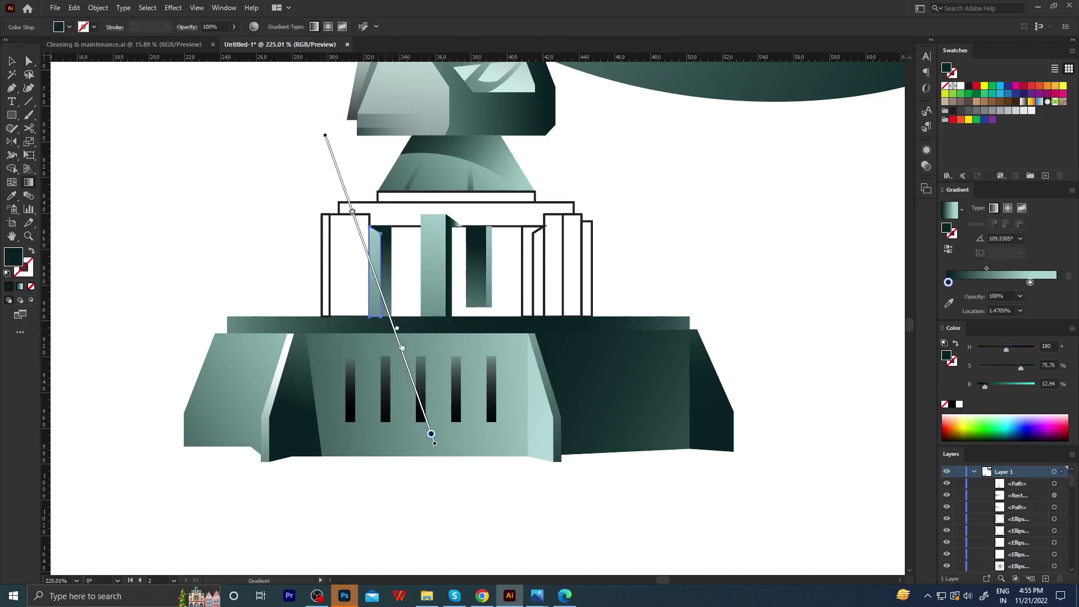
pyautogui.press('a')
# Copy the teal gradient onto the wide left column, moving the dark stop near the start.
pyautogui.click(349, 231)
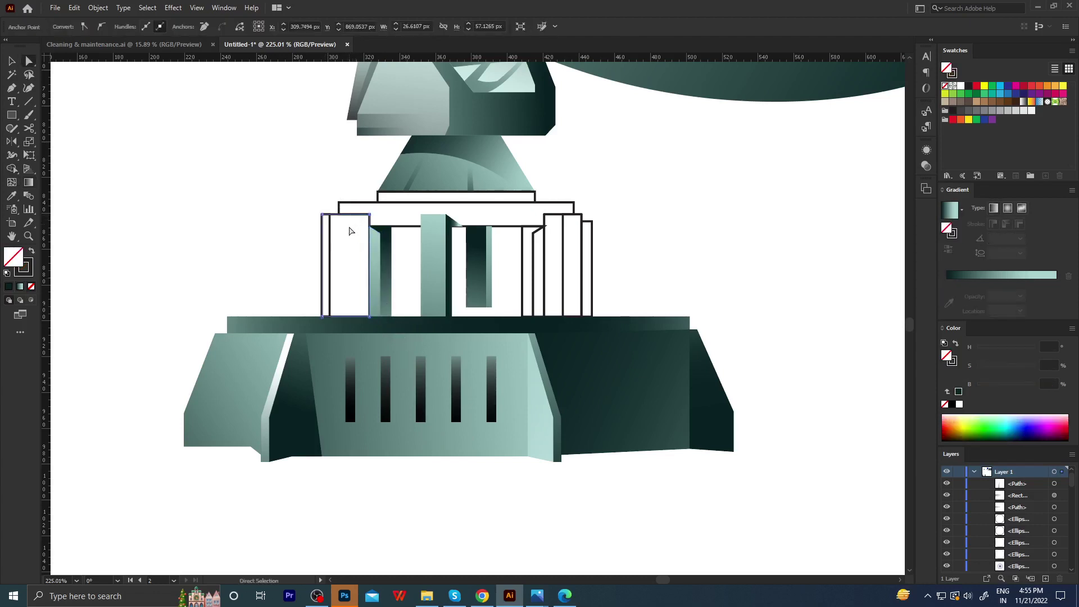
pyautogui.press('i')
pyautogui.click(433, 284)
pyautogui.press('g')
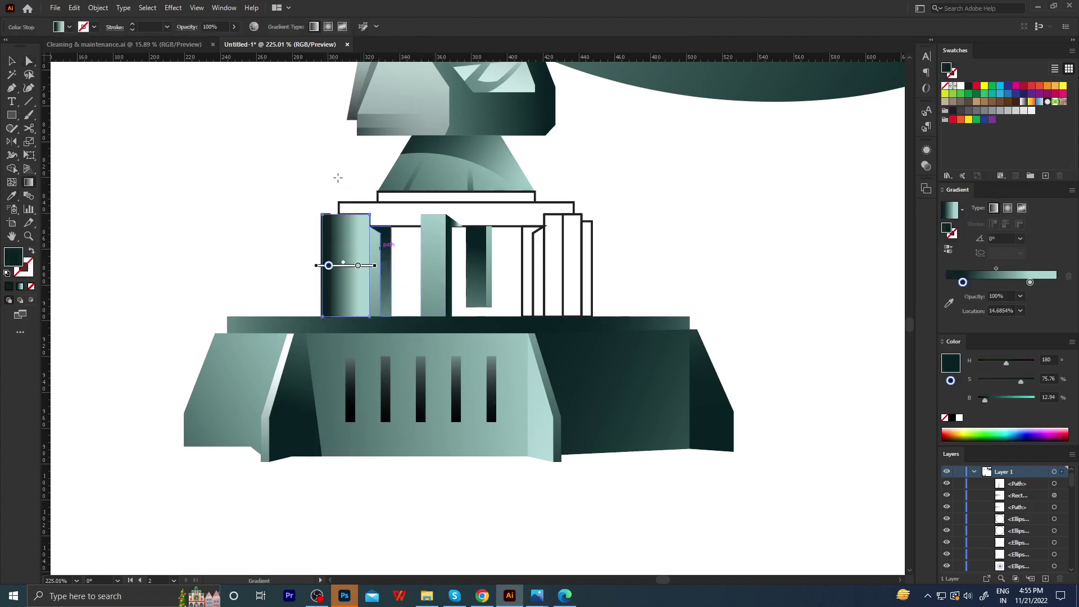
pyautogui.moveTo(311, 131); pyautogui.dragTo(408, 515)
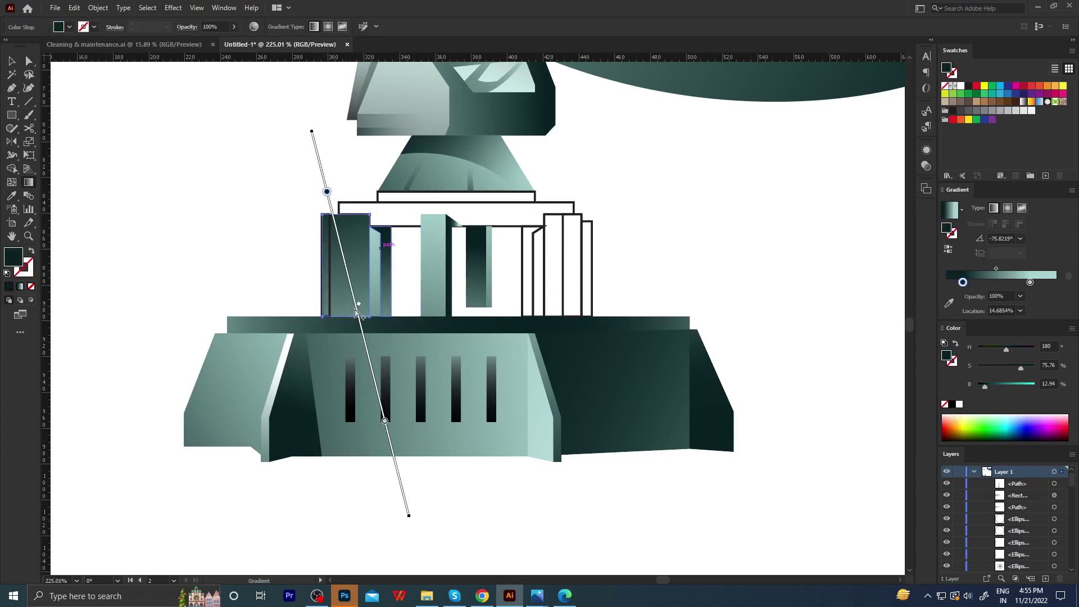
pyautogui.moveTo(326, 192); pyautogui.dragTo(316, 150)
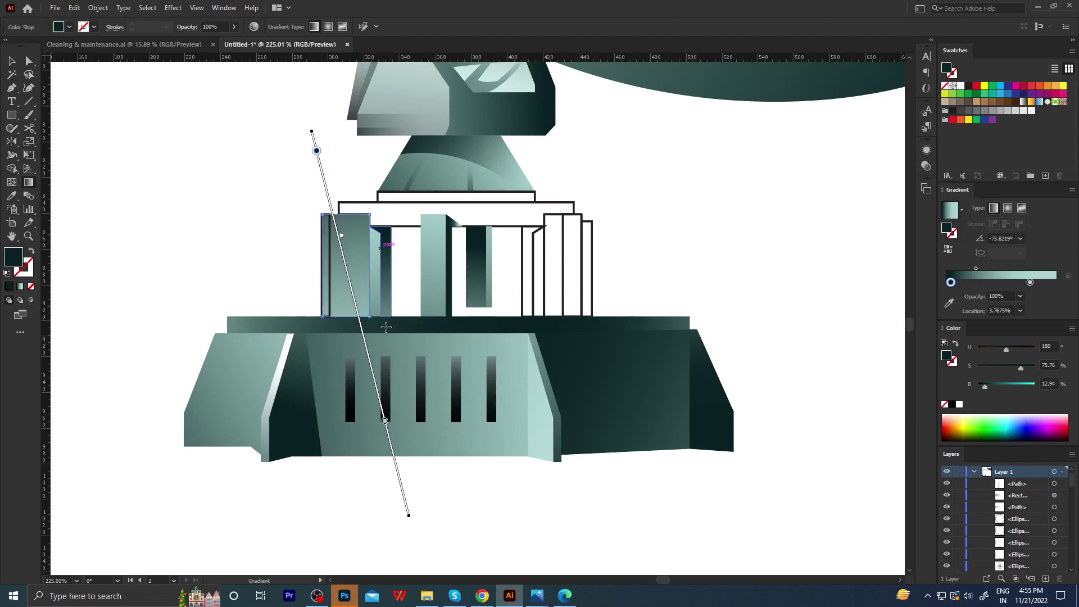
pyautogui.press('a')
pyautogui.hotkey('ctrl', 'shift', 'a')
# Redraw the wide left column's gradient in the reversed direction.
pyautogui.press('g')
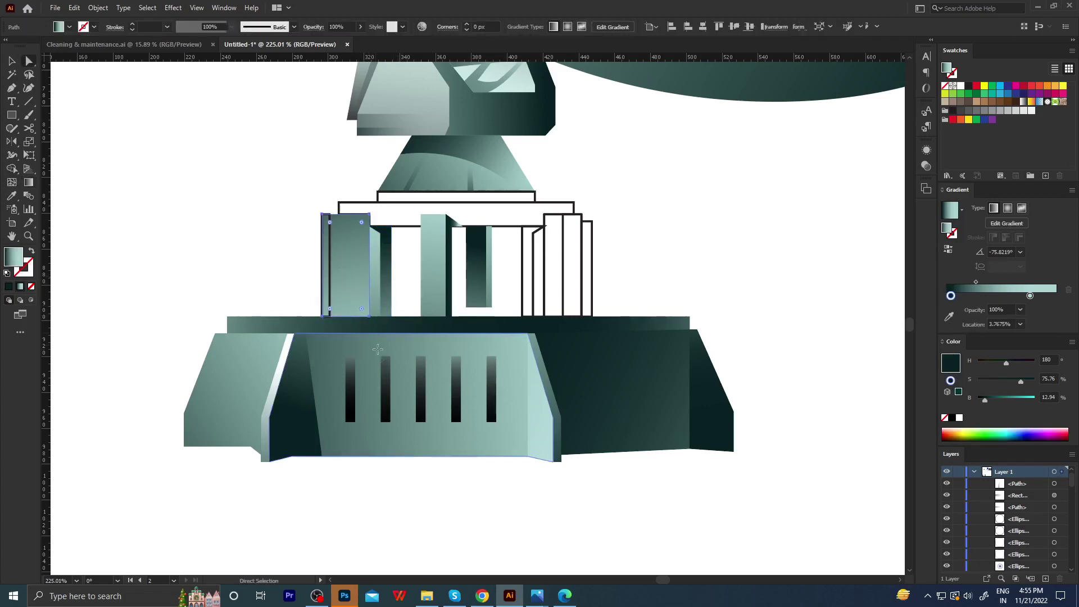
pyautogui.moveTo(313, 132)
pyautogui.mouseDown()
pyautogui.moveTo(400, 461)
pyautogui.moveTo(289, 132)
pyautogui.mouseUp()
pyautogui.moveTo(430, 456); pyautogui.dragTo(255, 59)
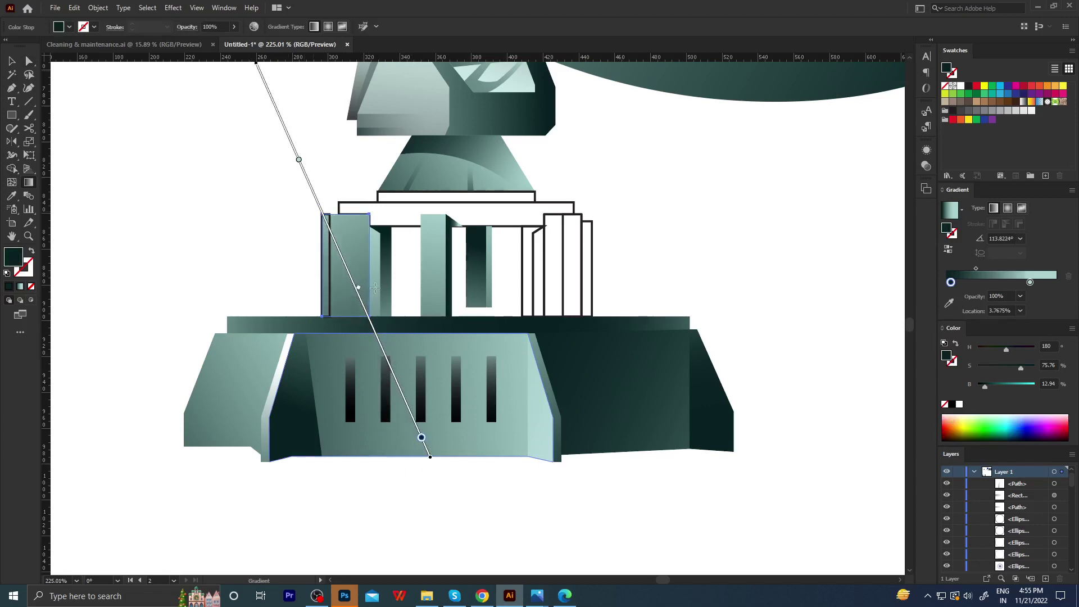
pyautogui.press('a')
pyautogui.hotkey('ctrl', 'shift', 'a')
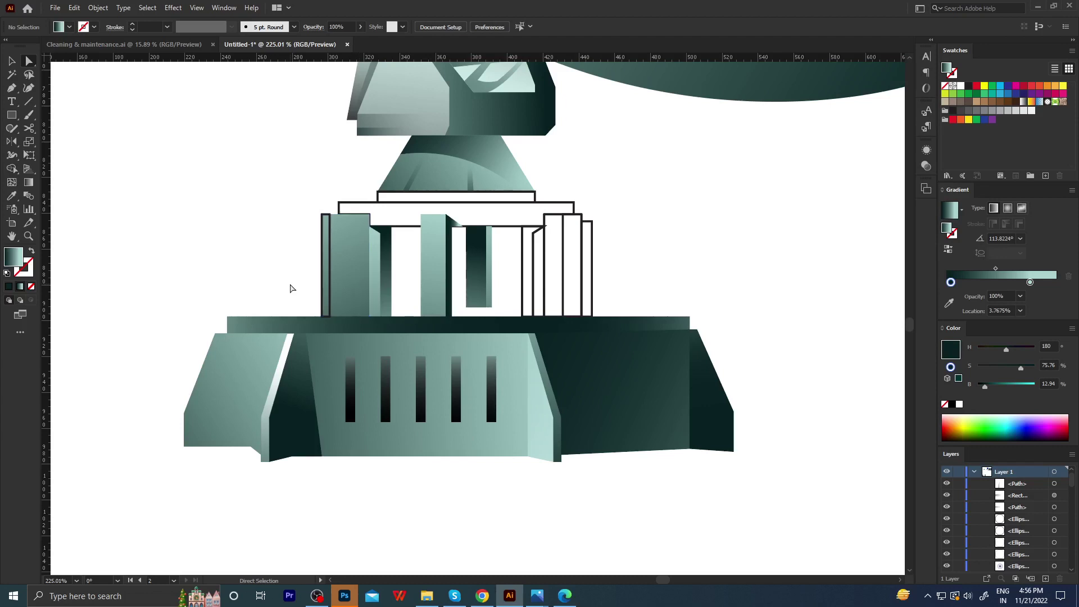
# Zoom in and copy the dark column's gradient onto the leftmost column.
pyautogui.press('z')
pyautogui.scroll(-3, 291, 288)
pyautogui.moveTo(381, 315); pyautogui.dragTo(432, 329)
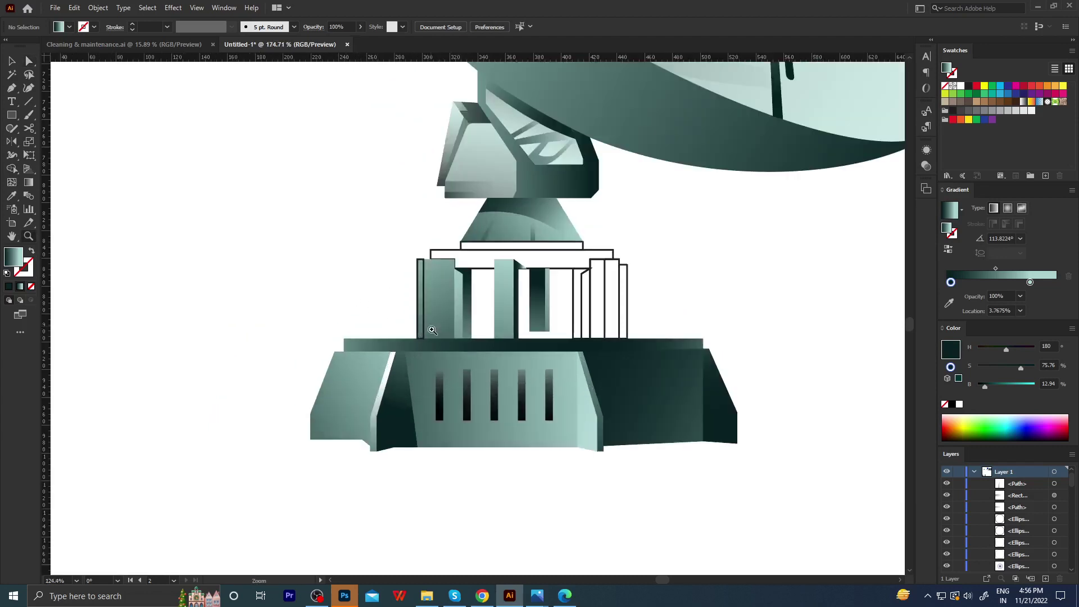
pyautogui.scroll(1, 448, 335)
pyautogui.press('a')
pyautogui.click(419, 313)
pyautogui.press('i')
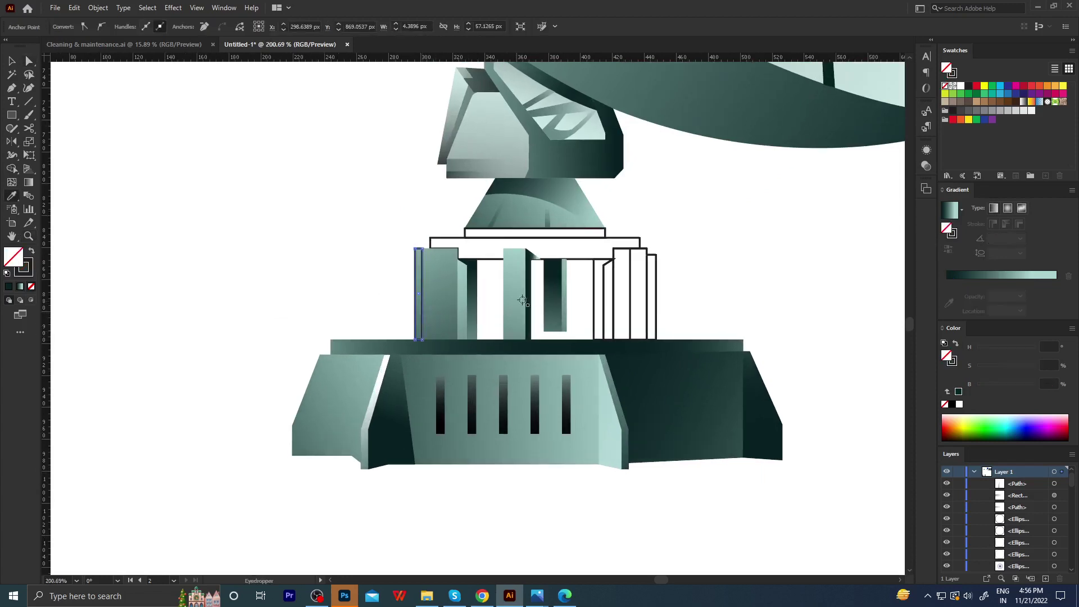
pyautogui.click(562, 286)
# Run the leftmost column's gradient from lower right to upper left, adjusting midpoint and dark stop.
pyautogui.press('g')
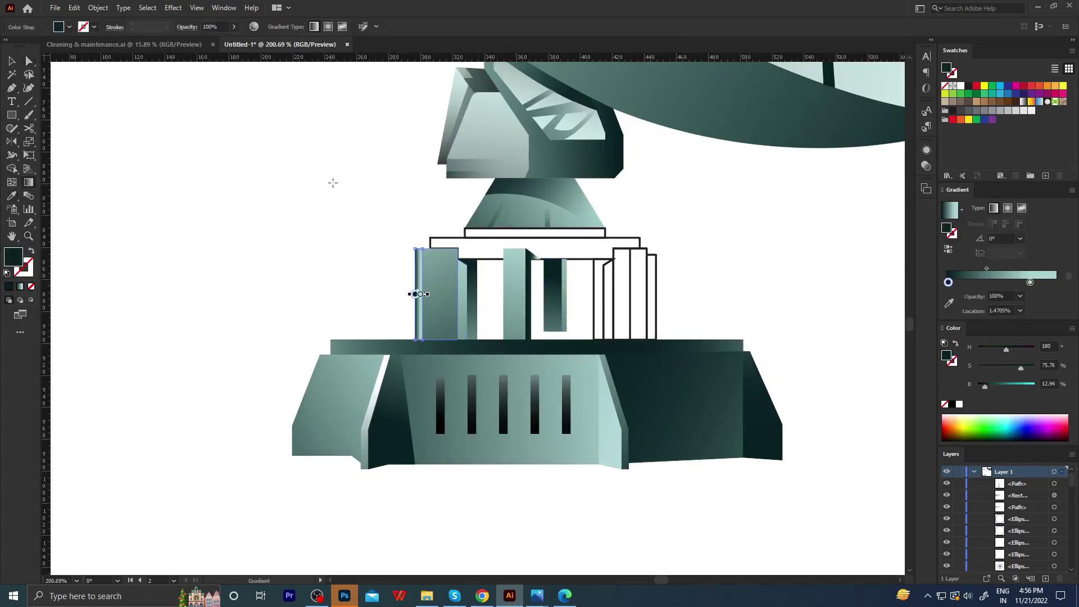
pyautogui.moveTo(343, 193); pyautogui.dragTo(415, 415)
pyautogui.moveTo(381, 182); pyautogui.dragTo(458, 413)
pyautogui.moveTo(437, 459); pyautogui.dragTo(387, 151)
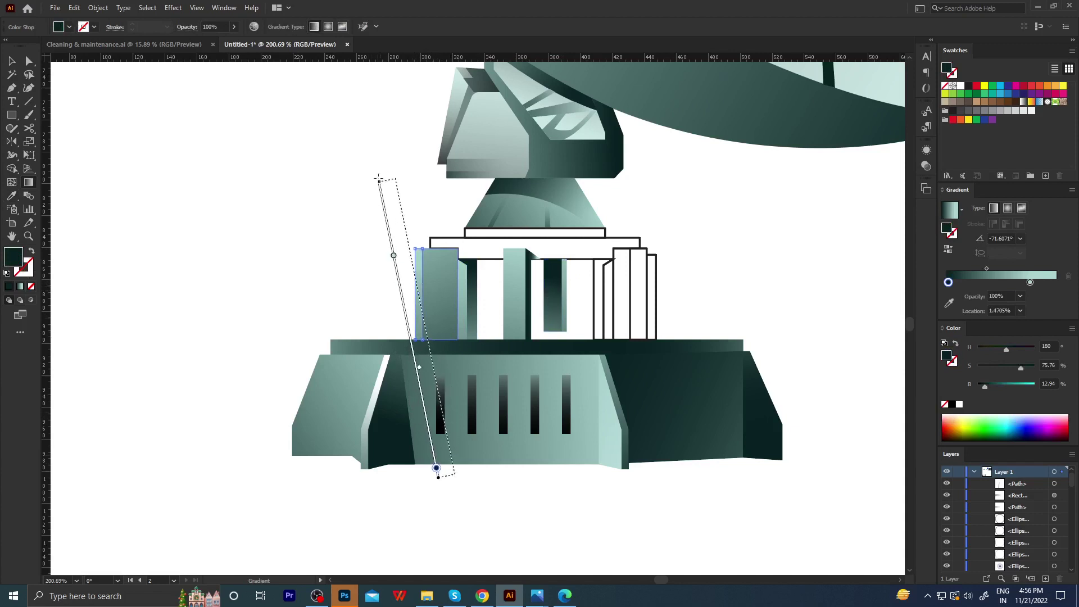
pyautogui.press('a')
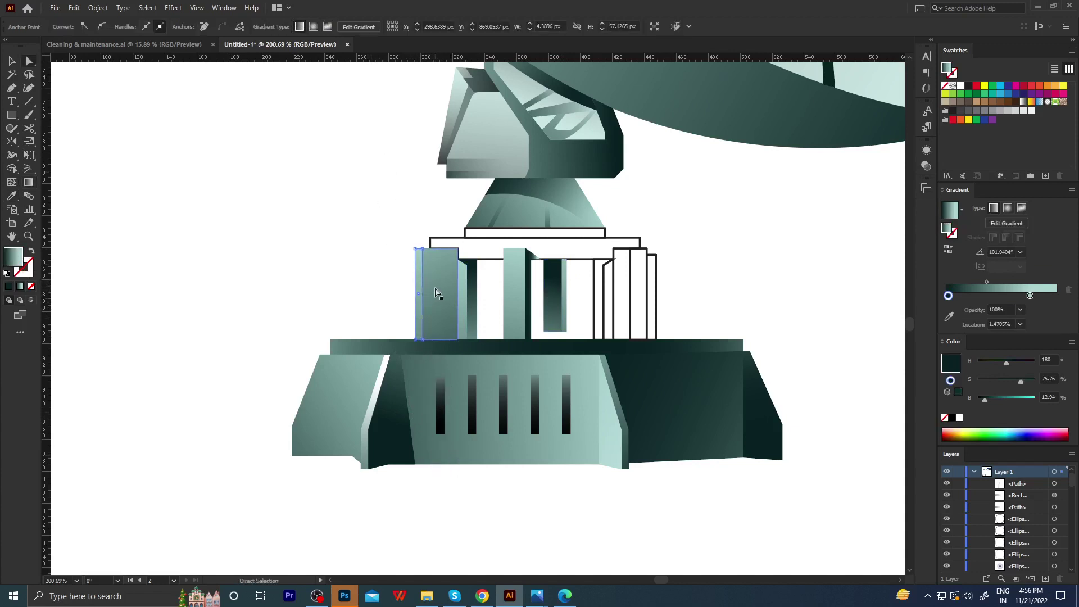
pyautogui.press('g')
pyautogui.moveTo(512, 465); pyautogui.dragTo(355, 112)
pyautogui.moveTo(444, 307); pyautogui.dragTo(438, 290)
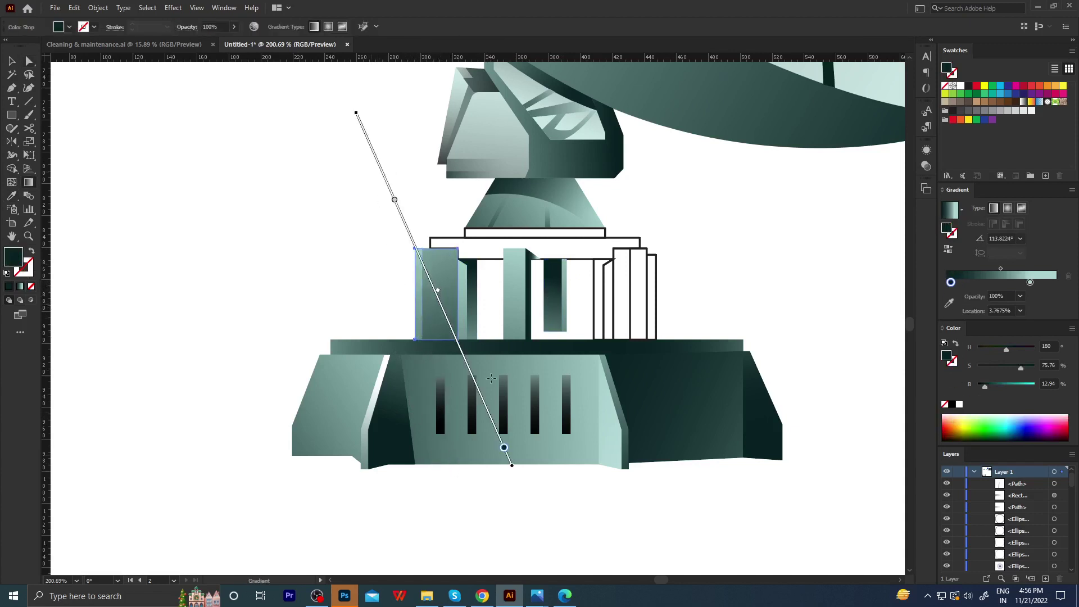
pyautogui.moveTo(504, 447); pyautogui.dragTo(489, 415)
pyautogui.hotkey('ctrl', 'shift', 'a')
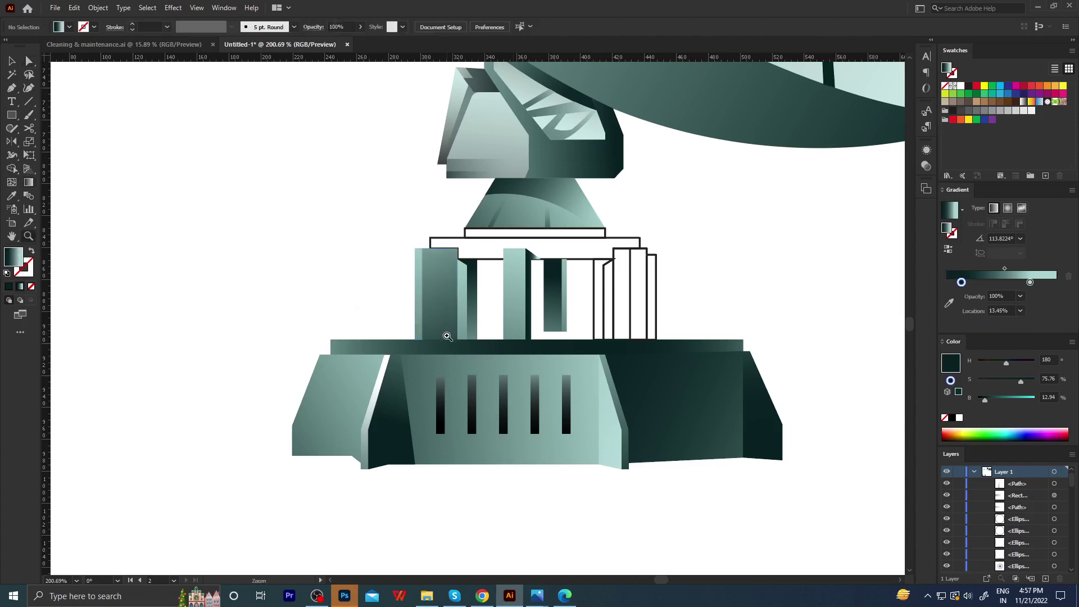
# Push the leftmost column's dark stop further down, settling the gradient at about 133.8°.
pyautogui.press('z')
pyautogui.keyDown('alt'); pyautogui.click(359, 348); pyautogui.keyUp('alt')
pyautogui.moveTo(444, 340); pyautogui.dragTo(450, 369)
pyautogui.click(440, 347)
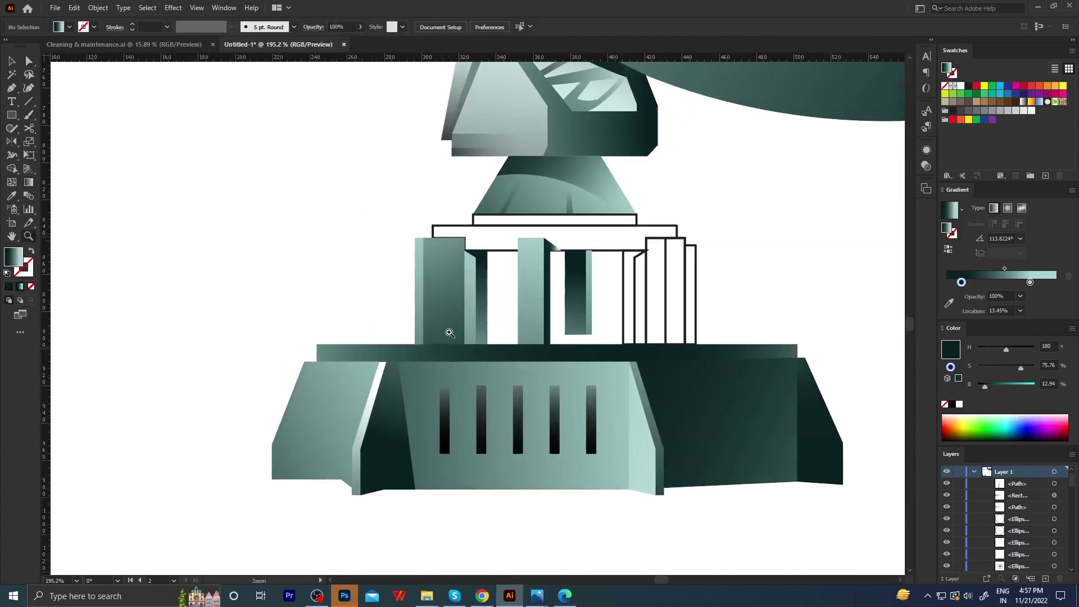
pyautogui.press('g')
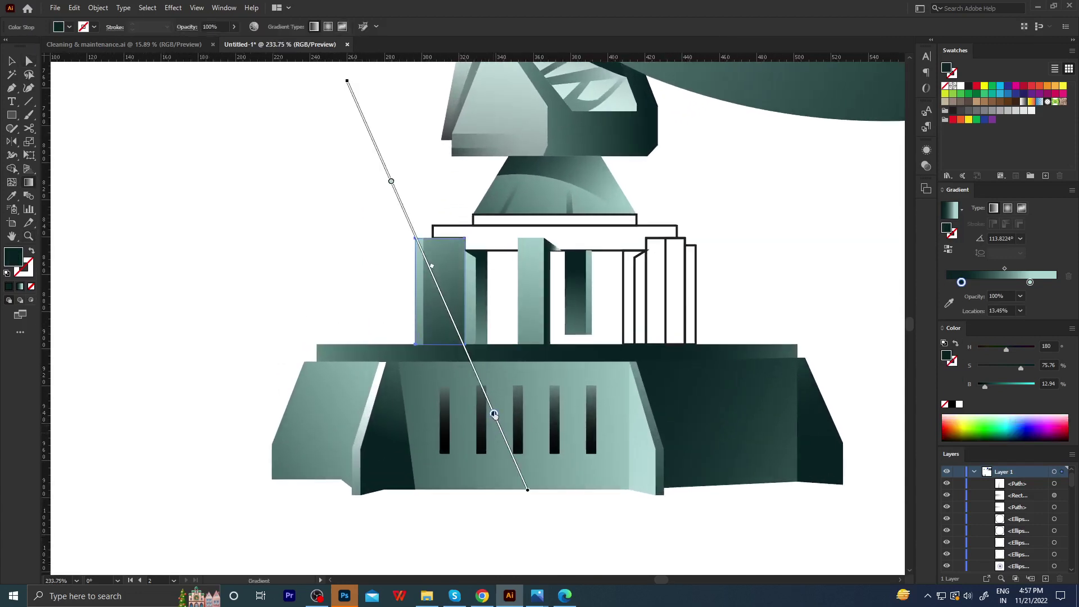
pyautogui.moveTo(494, 415); pyautogui.dragTo(502, 431)
pyautogui.hotkey('ctrl', 'shift', 'a')
# Give the thin strip beside the right column the dark gradient, running upward.
pyautogui.press('a')
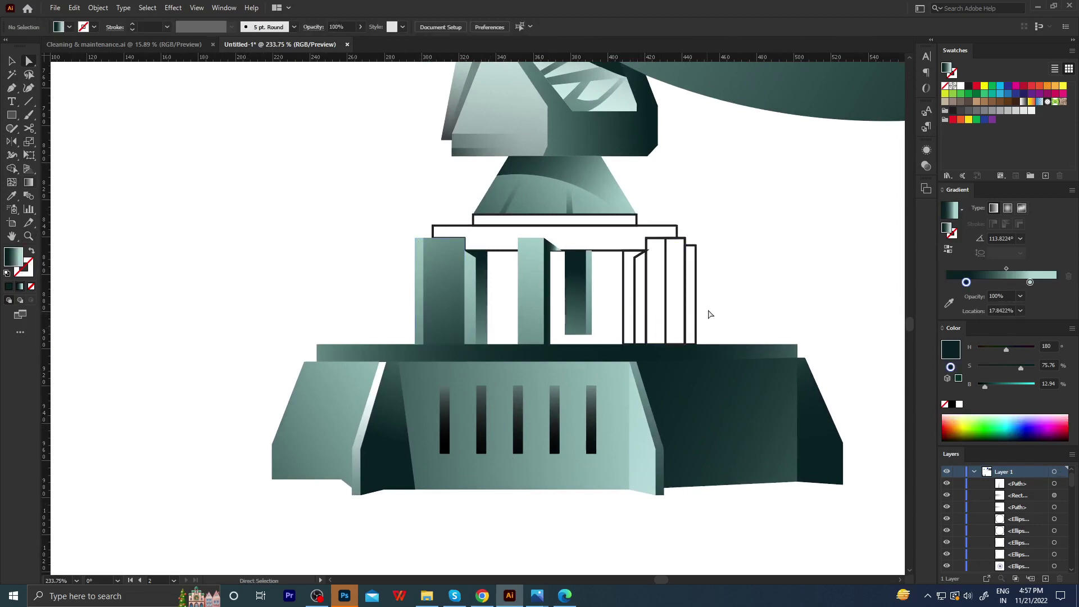
pyautogui.click(695, 310)
pyautogui.press('i')
pyautogui.click(719, 351)
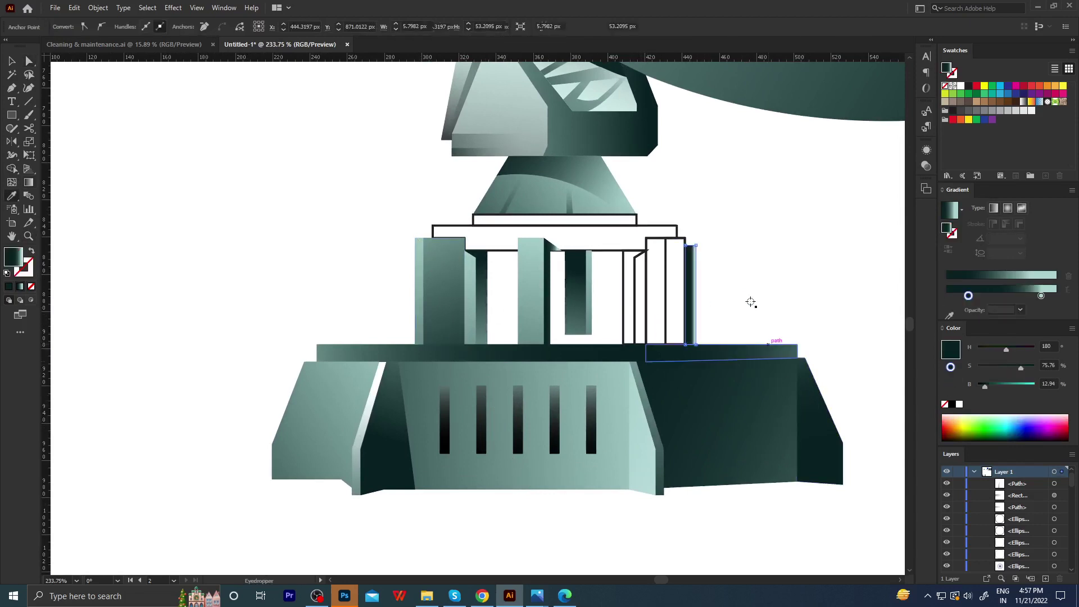
pyautogui.press('g')
pyautogui.moveTo(652, 150); pyautogui.dragTo(722, 416)
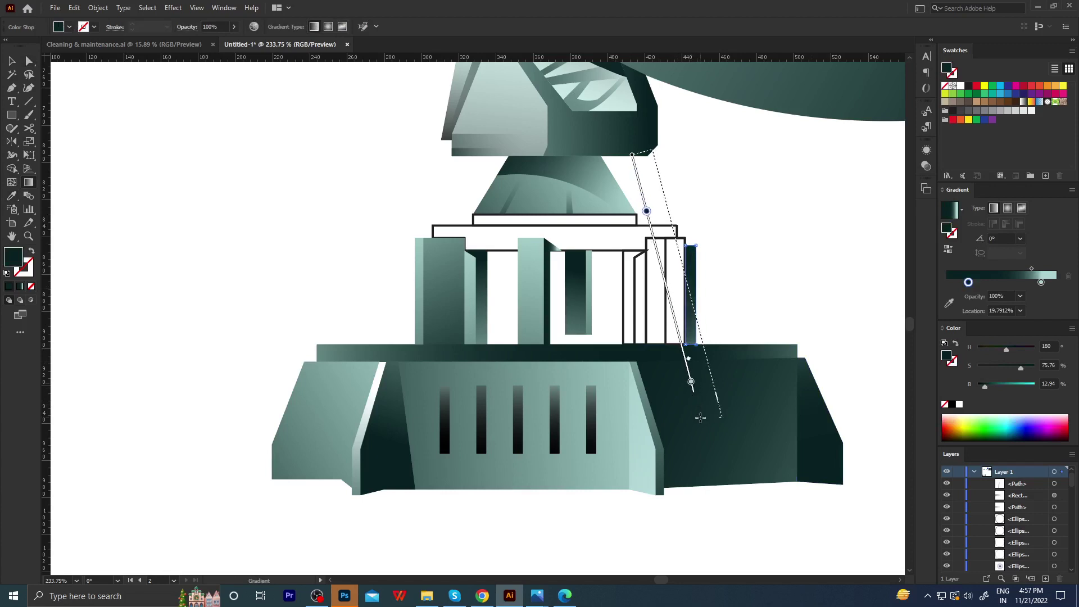
pyautogui.moveTo(764, 503); pyautogui.dragTo(644, 164)
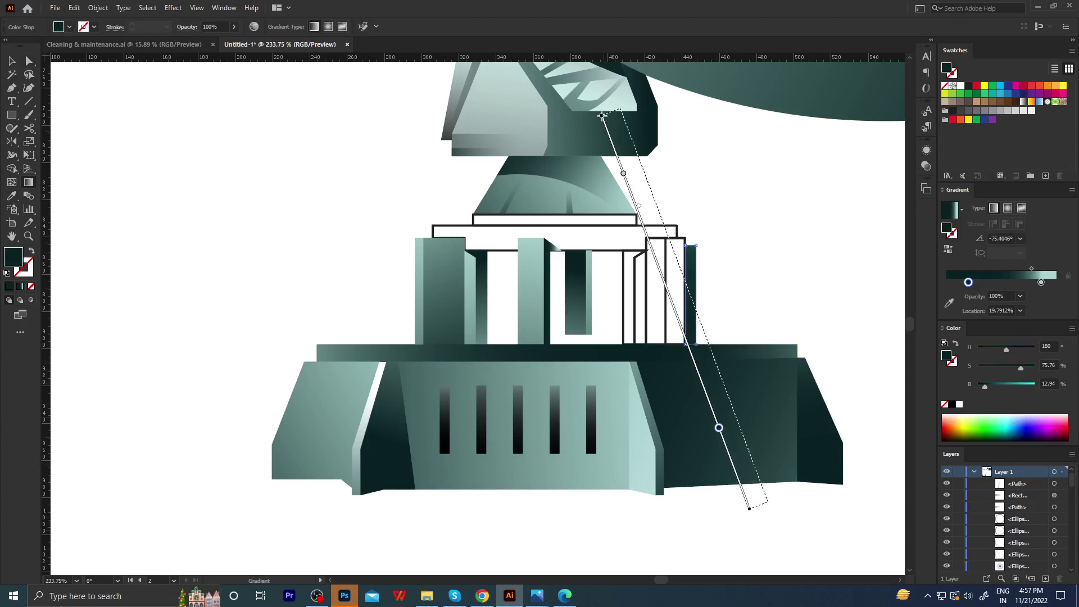
pyautogui.click(723, 246)
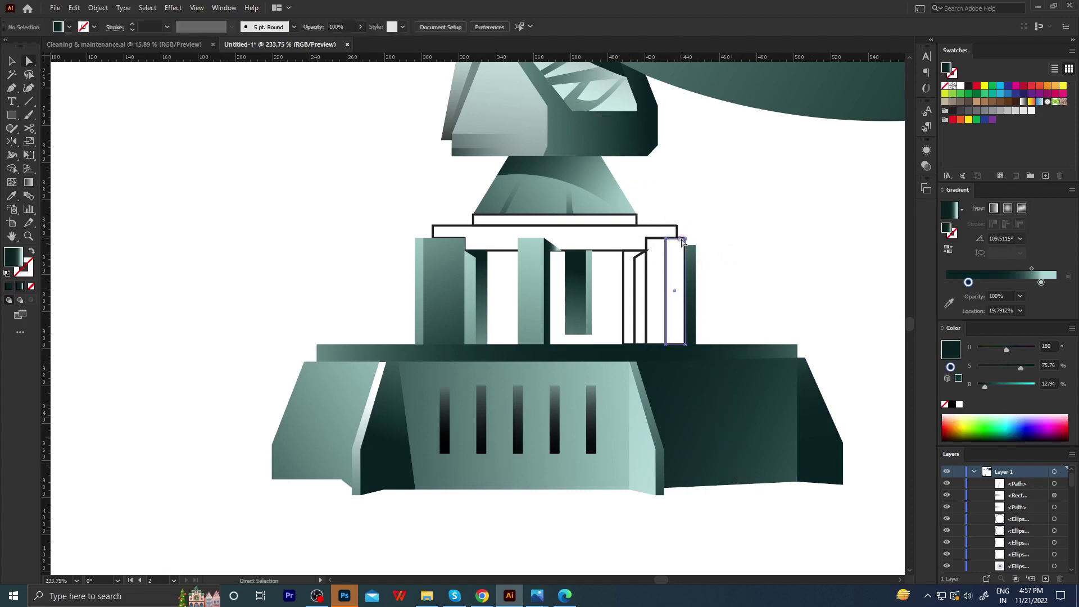
# Copy a column's gradient onto the right column and angle it steeply bottom to top.
pyautogui.press('a')
pyautogui.click(677, 260)
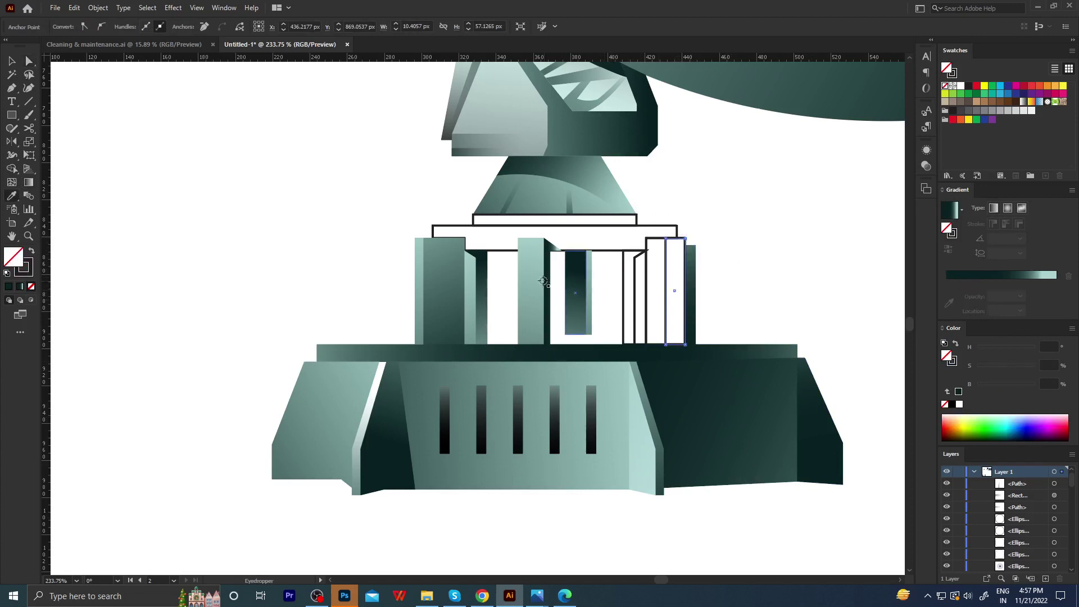
pyautogui.click(542, 281)
pyautogui.press('g')
pyautogui.moveTo(706, 507); pyautogui.dragTo(624, 183)
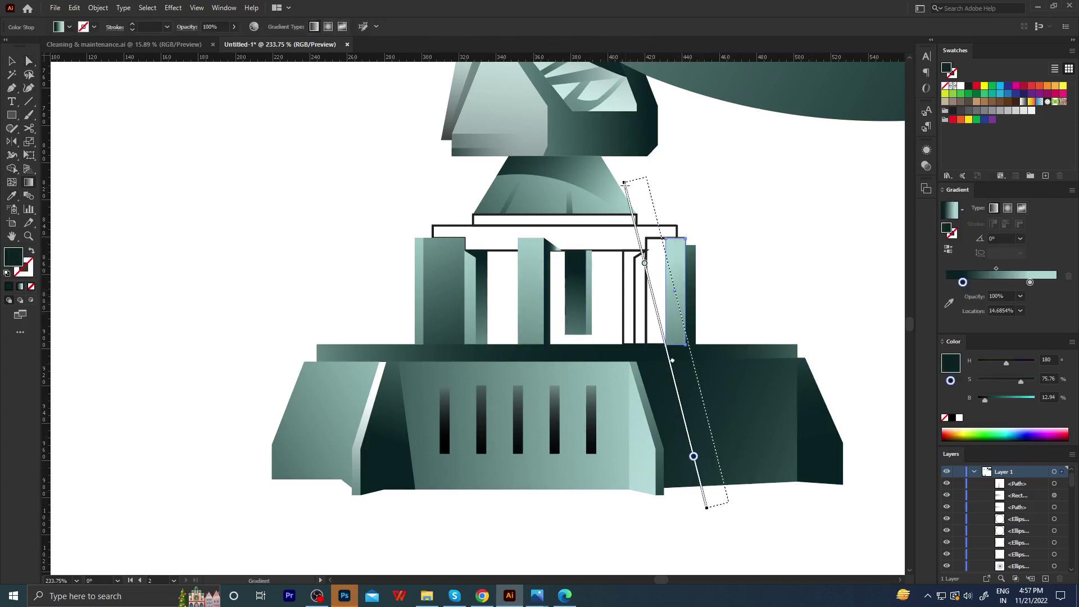
pyautogui.moveTo(730, 501); pyautogui.dragTo(631, 101)
pyautogui.click(736, 229)
# Reapply the middle column's teal gradient to the right column, running diagonally down into the base.
pyautogui.press('a')
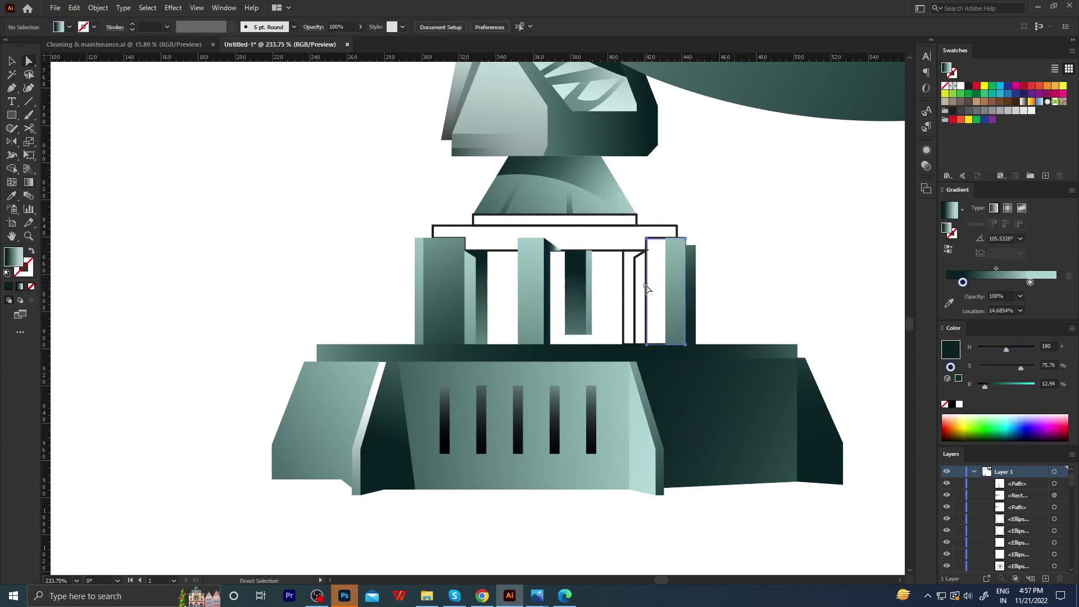
pyautogui.click(646, 288)
pyautogui.press('i')
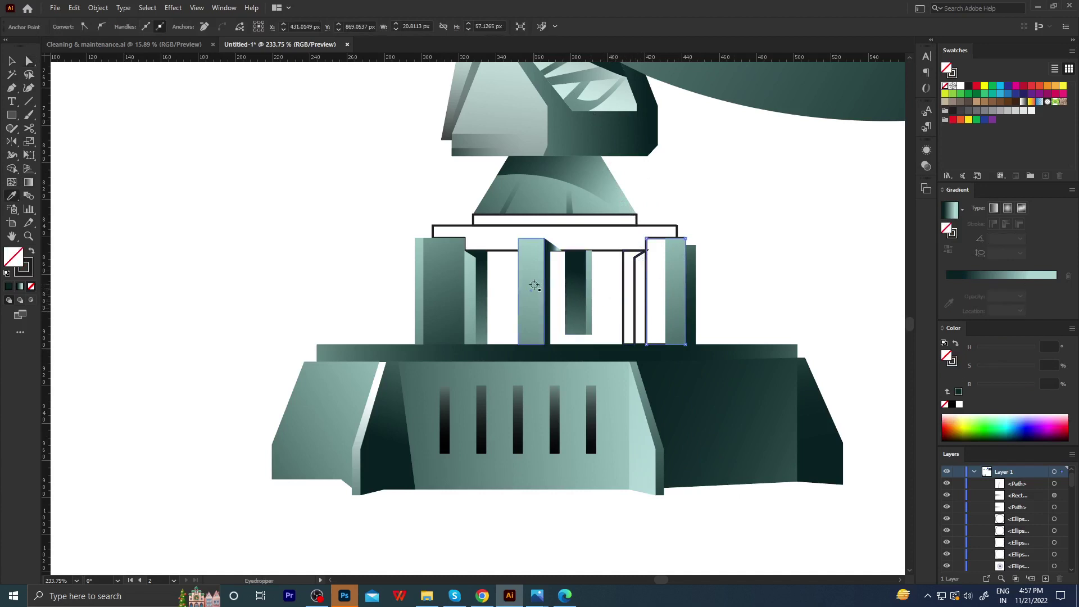
pyautogui.click(534, 285)
pyautogui.press('g')
pyautogui.moveTo(639, 217); pyautogui.dragTo(717, 457)
pyautogui.moveTo(612, 158); pyautogui.dragTo(732, 458)
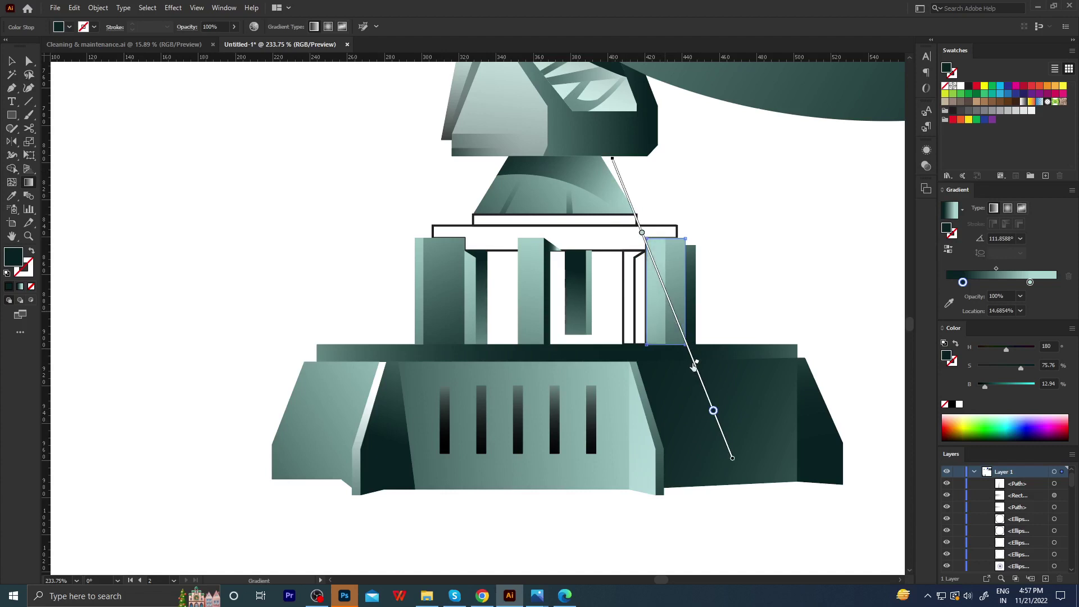
# Slim the narrow strip on the right column's right side by moving its left edge.
pyautogui.click(670, 296)
pyautogui.press('v')
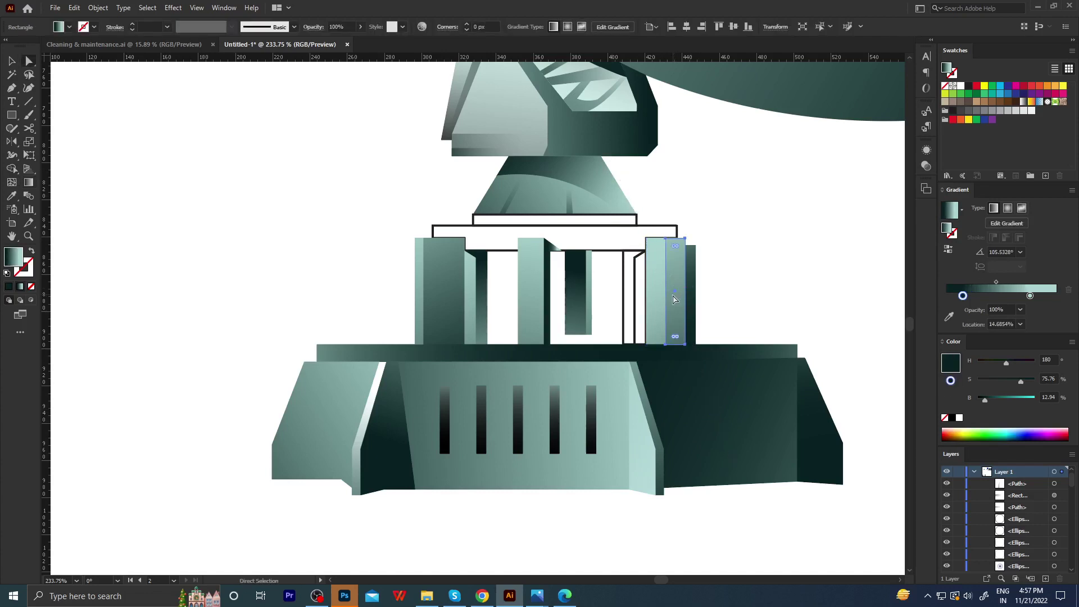
pyautogui.moveTo(665, 290); pyautogui.dragTo(677, 314)
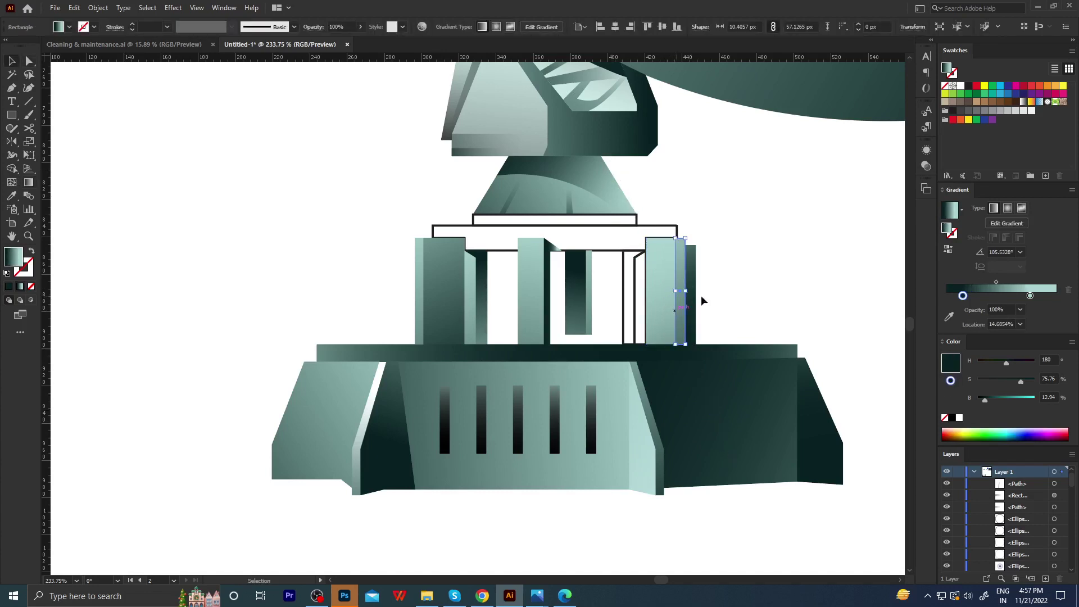
pyautogui.keyDown('shift'); pyautogui.click(665, 298); pyautogui.keyUp('shift')
pyautogui.keyDown('shift'); pyautogui.click(677, 351); pyautogui.keyUp('shift')
pyautogui.press('g')
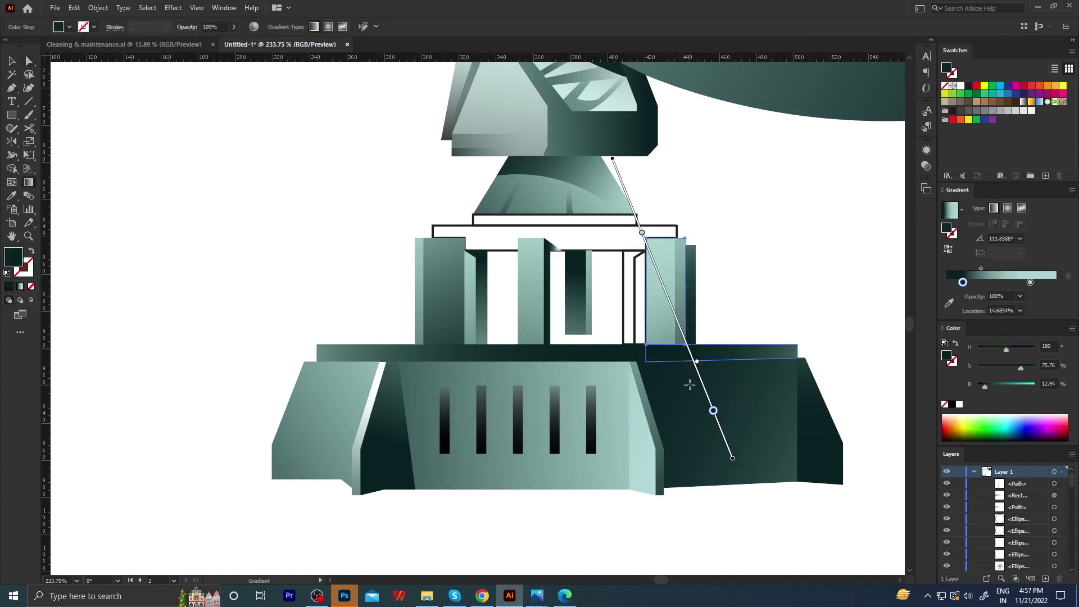
pyautogui.press('a')
pyautogui.click(717, 318)
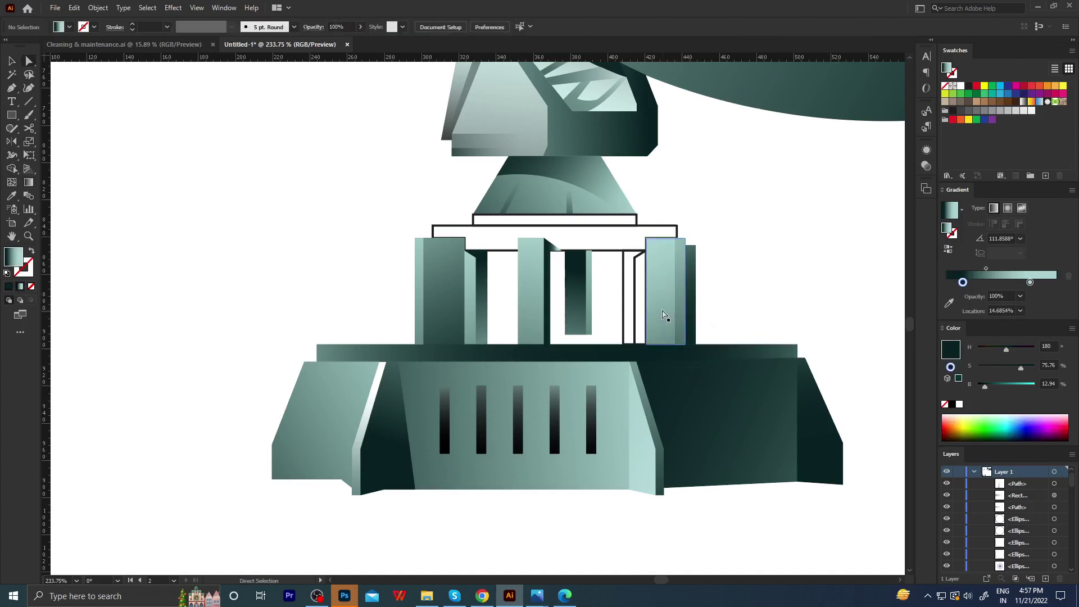
pyautogui.click(635, 315)
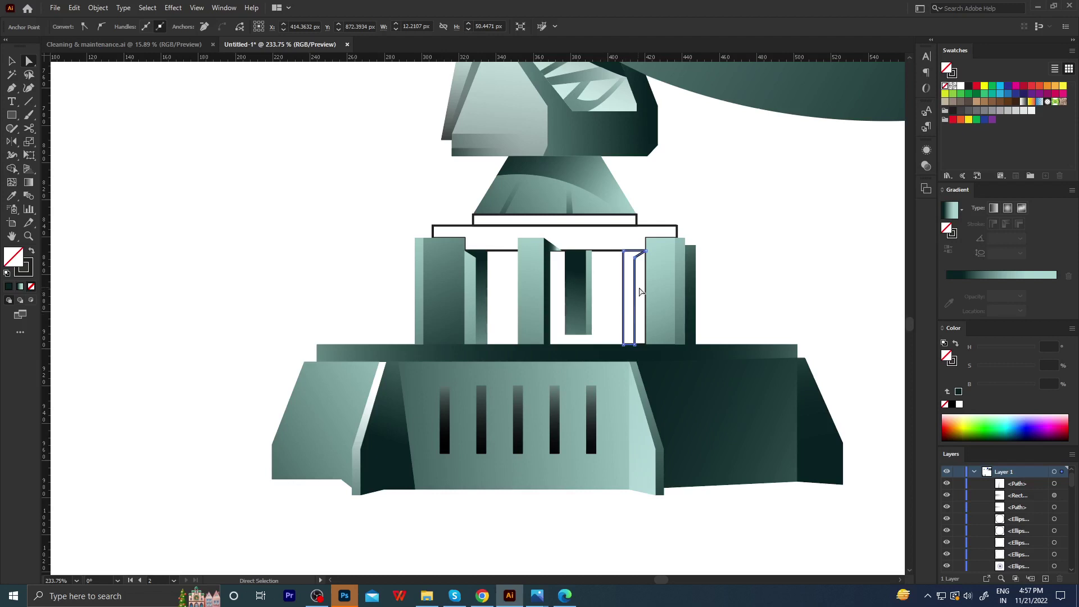
# Replace the narrow door-frame outline with a wider duplicate moved into place.
pyautogui.keyDown('alt'); pyautogui.scroll(3, 640, 270); pyautogui.keyUp('alt')
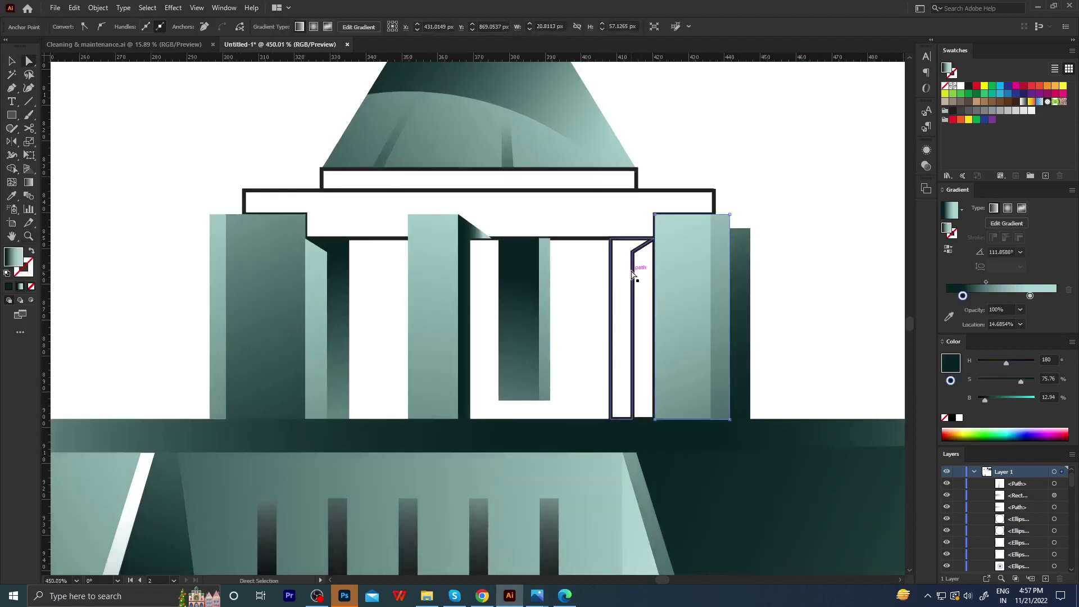
pyautogui.press('v')
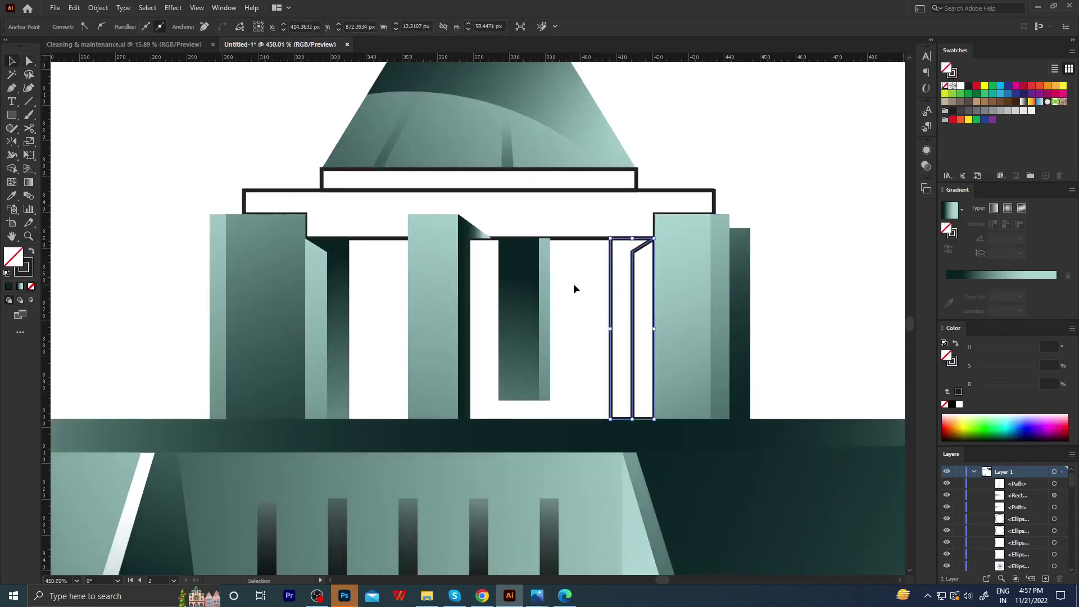
pyautogui.click(573, 283)
pyautogui.click(610, 269)
pyautogui.moveTo(610, 270); pyautogui.dragTo(575, 270)
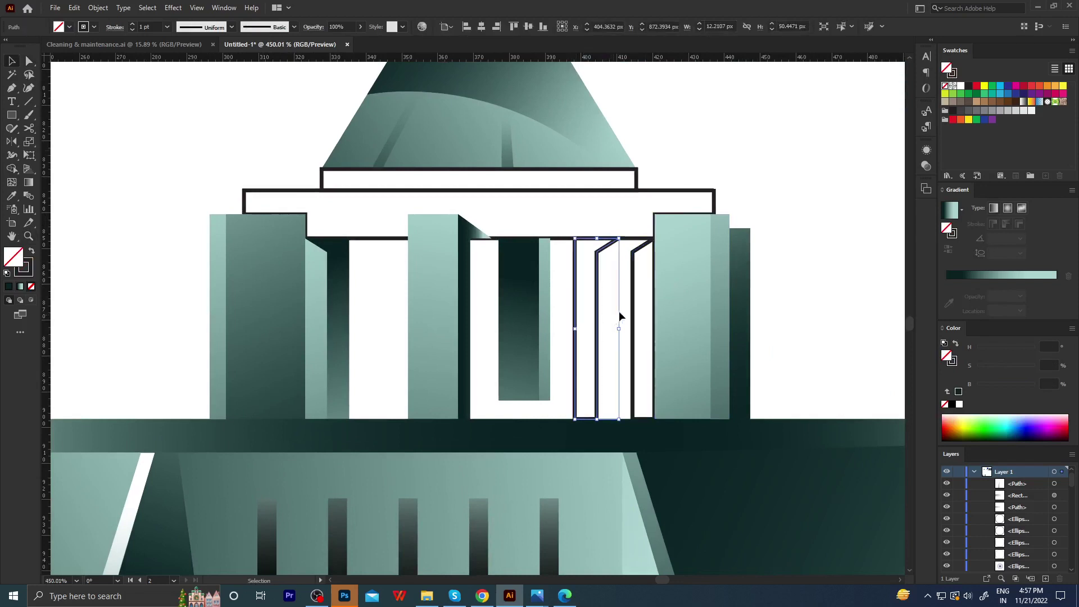
pyautogui.click(632, 319)
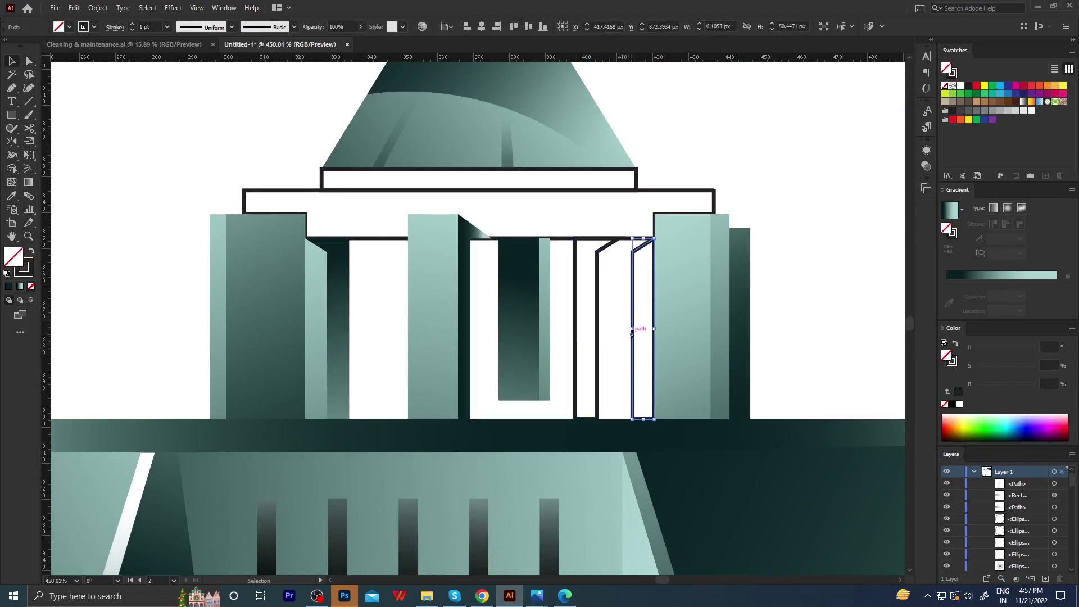
pyautogui.press('Delete')
pyautogui.click(583, 252)
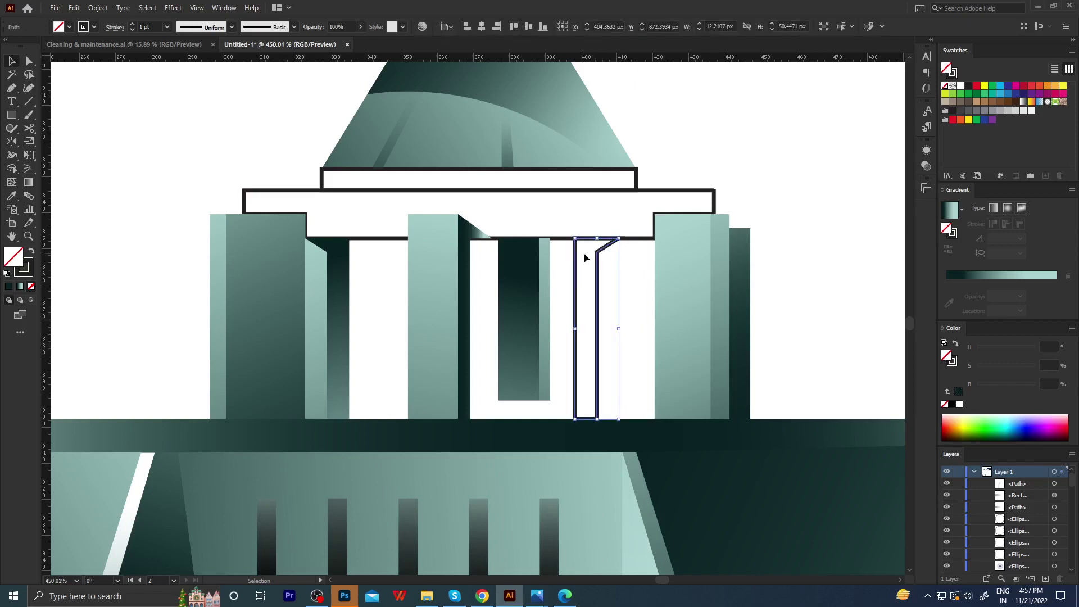
pyautogui.moveTo(583, 252); pyautogui.dragTo(620, 252)
# Move the strip's right-side anchors onto the column edge so that side is vertical.
pyautogui.press('a')
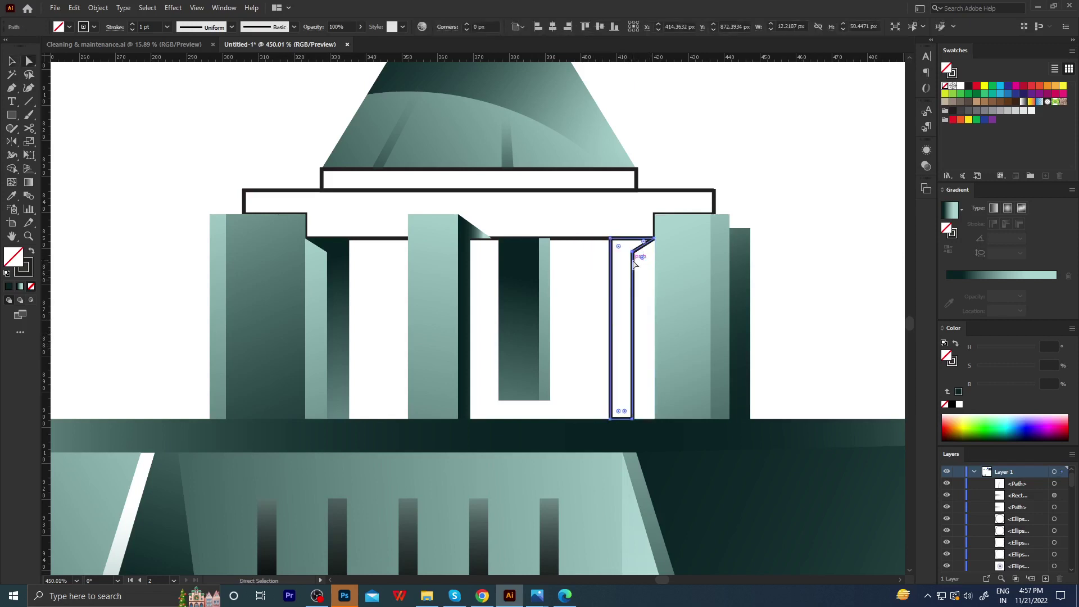
pyautogui.moveTo(632, 252); pyautogui.dragTo(653, 252)
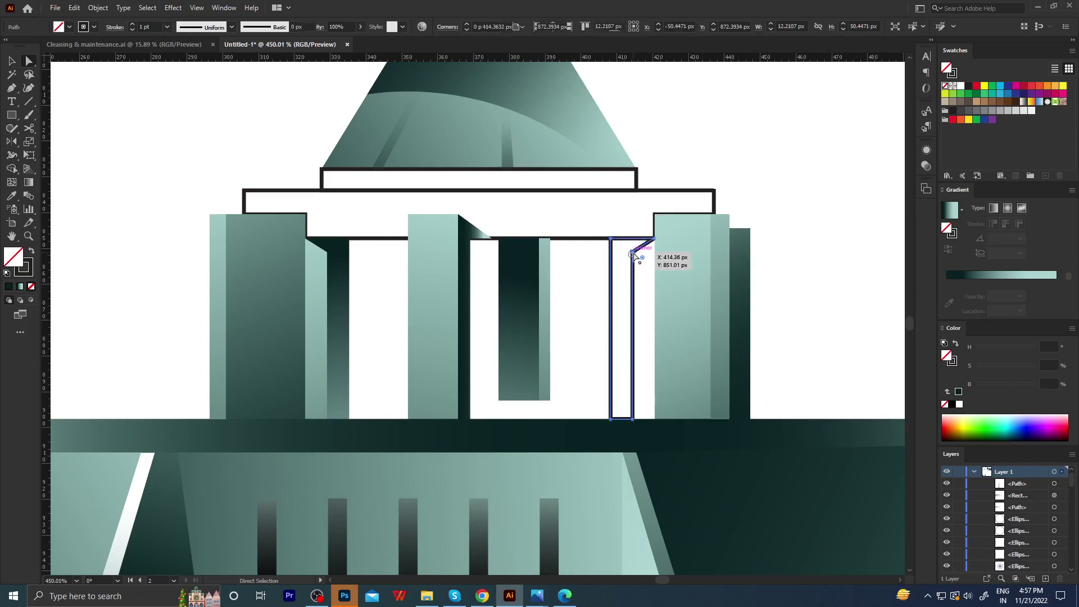
pyautogui.press('p')
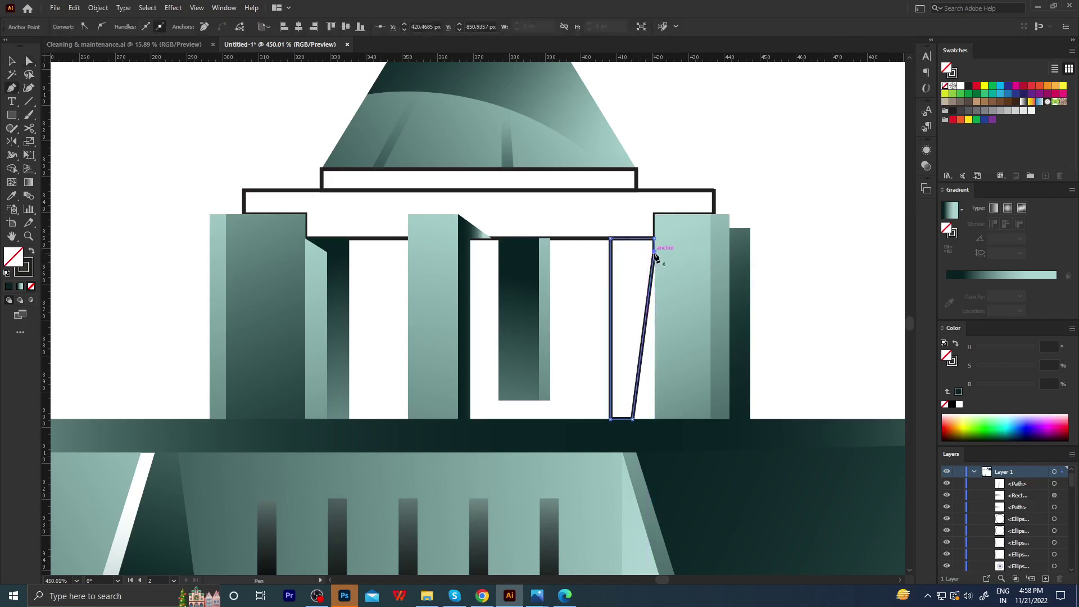
pyautogui.press('a')
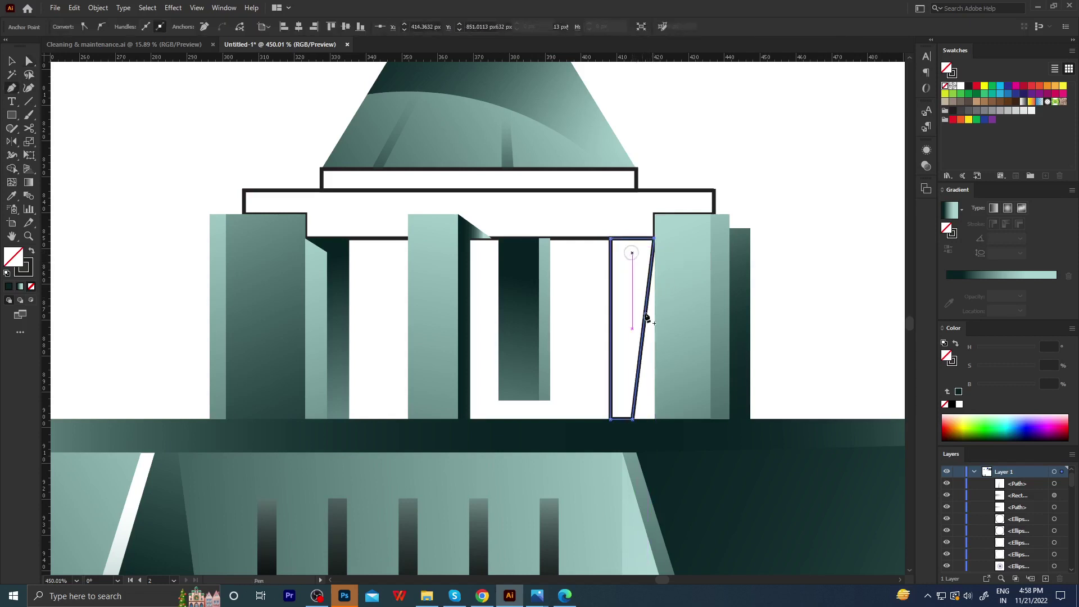
pyautogui.moveTo(632, 419); pyautogui.dragTo(653, 418)
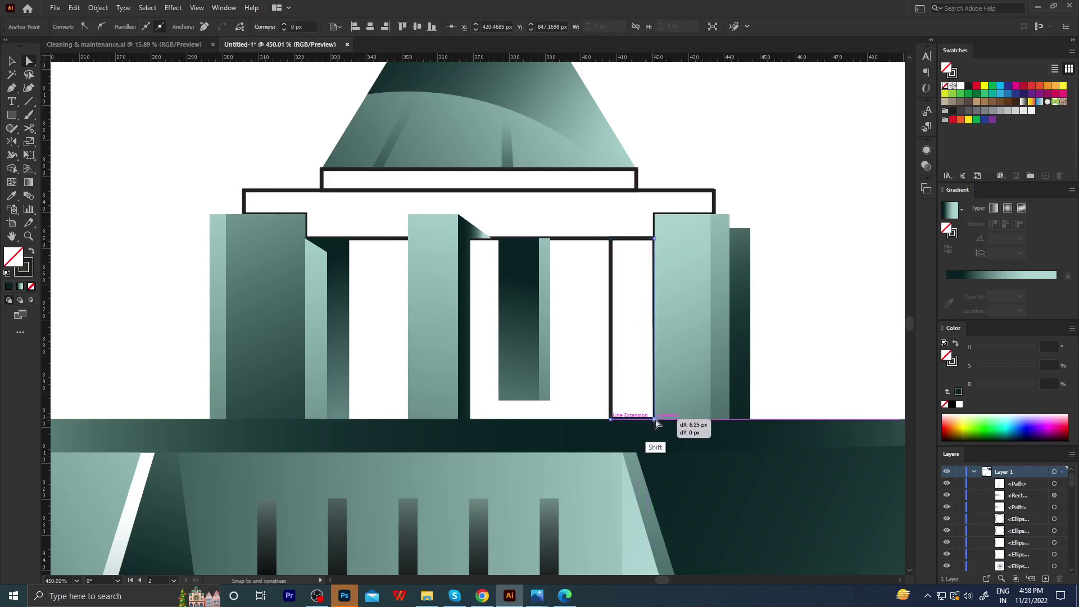
pyautogui.click(638, 372)
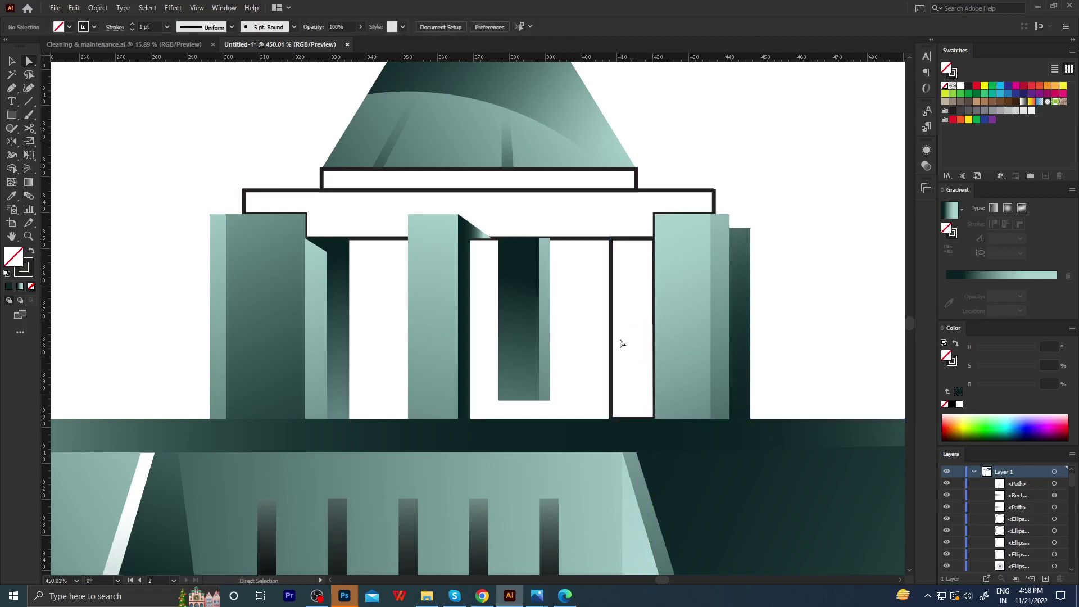
# Narrow the white strip from its left edge and fill it with the teal gradient.
pyautogui.click(610, 330)
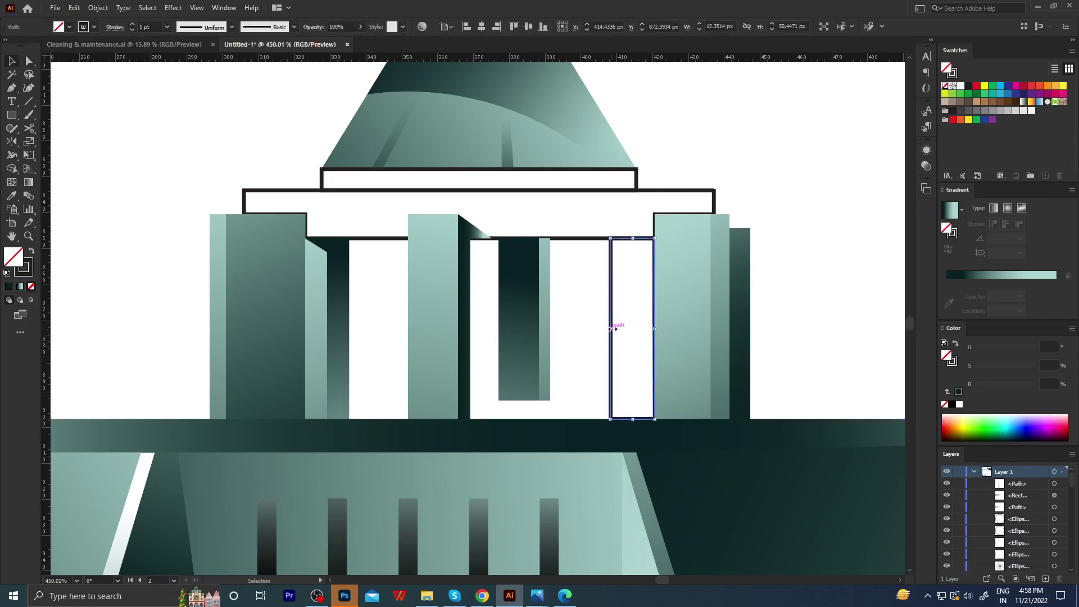
pyautogui.moveTo(610, 329); pyautogui.dragTo(633, 358)
pyautogui.click(612, 327)
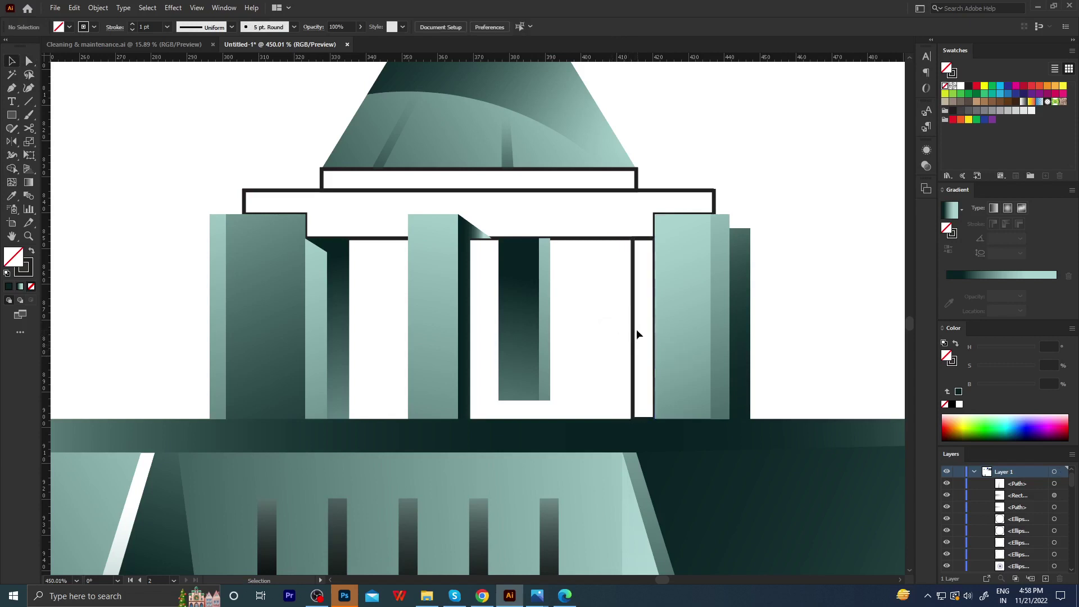
pyautogui.click(629, 329)
pyautogui.press('g')
pyautogui.press('.')
# Angle the thin column's teal gradient diagonally from upper left to lower right.
pyautogui.scroll(-3, 572, 296)
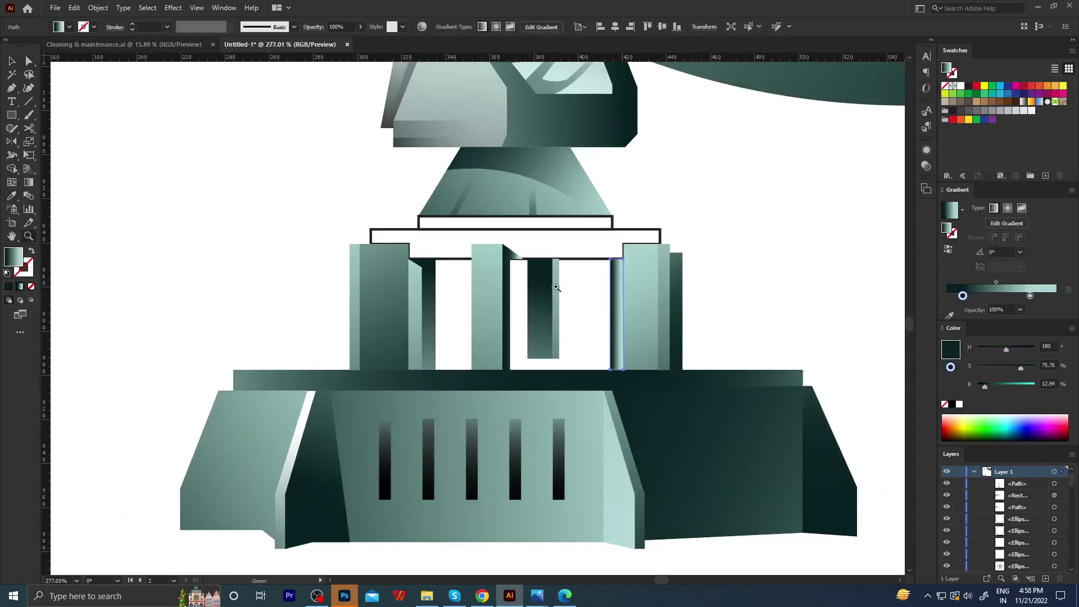
pyautogui.moveTo(571, 199); pyautogui.dragTo(695, 517)
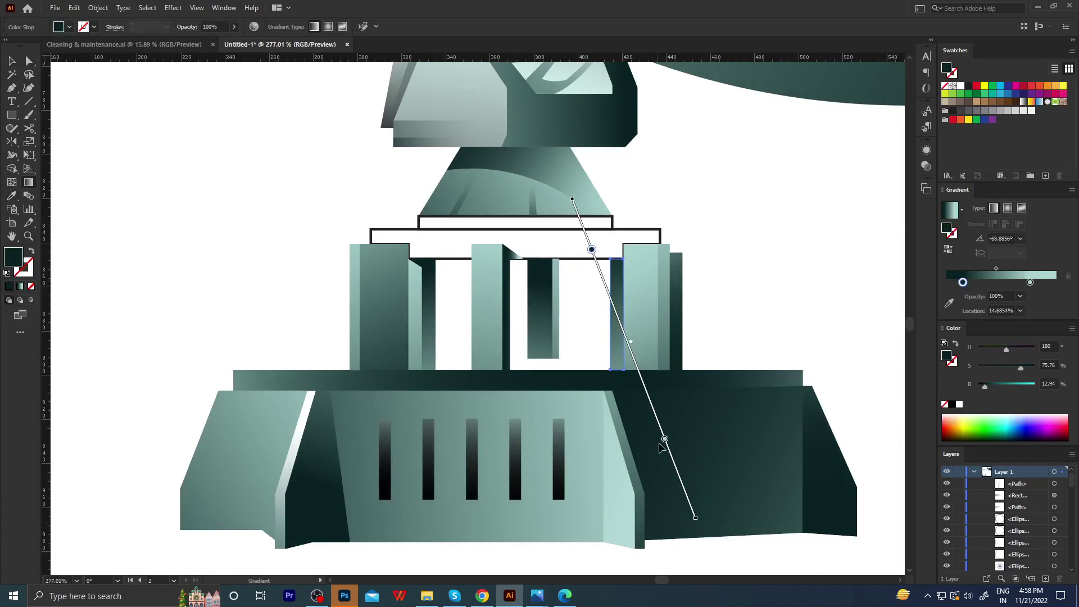
pyautogui.hotkey('ctrl', 'shift', 'a')
pyautogui.scroll(2, 625, 284)
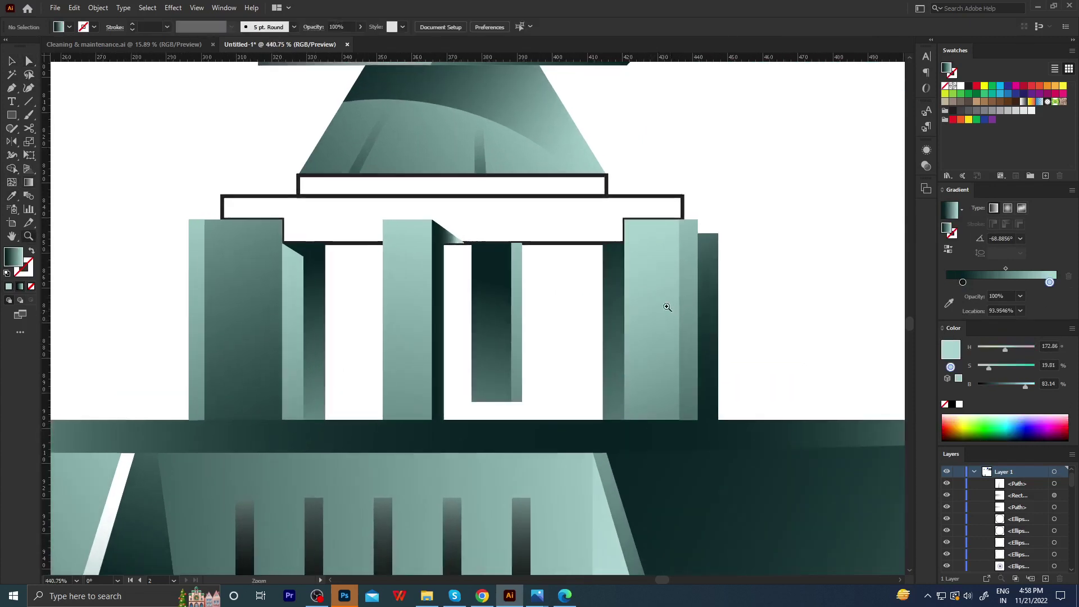
# Draw a four-point highlight sliver along the right column's left edge.
pyautogui.press('p')
pyautogui.click(624, 264)
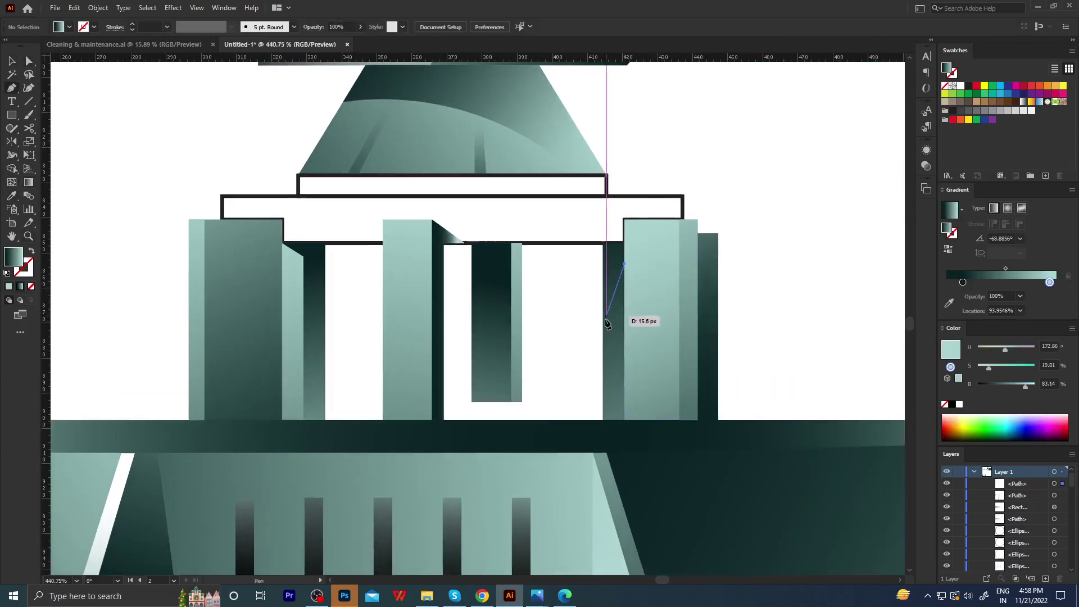
pyautogui.click(603, 344)
pyautogui.click(602, 388)
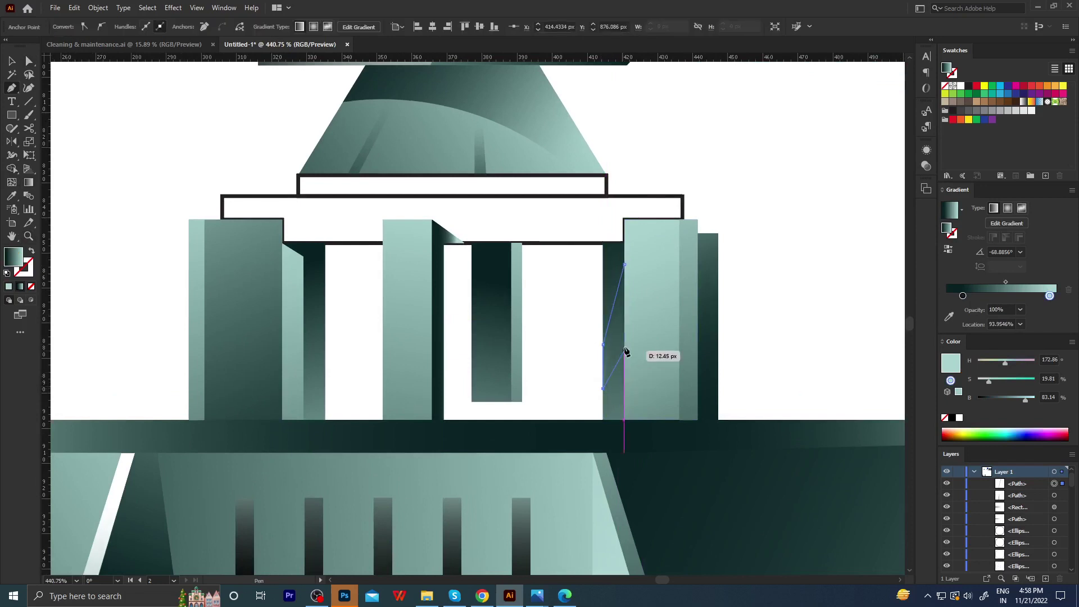
pyautogui.click(625, 341)
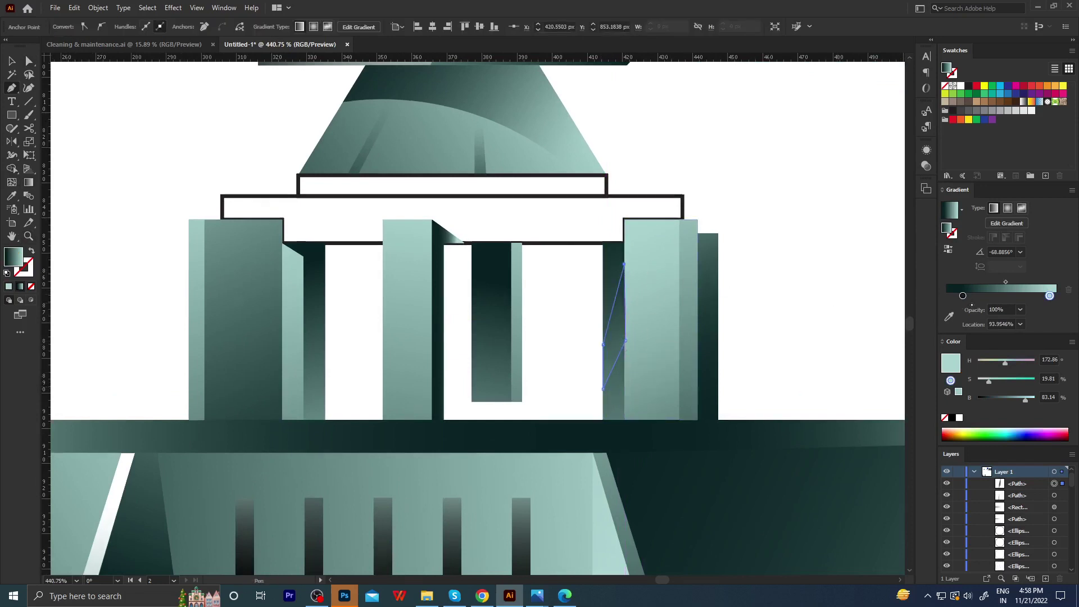
# Give the sliver a white-to-0%-opacity gradient fading from upper right to lower left.
pyautogui.click(963, 295)
pyautogui.click(959, 418)
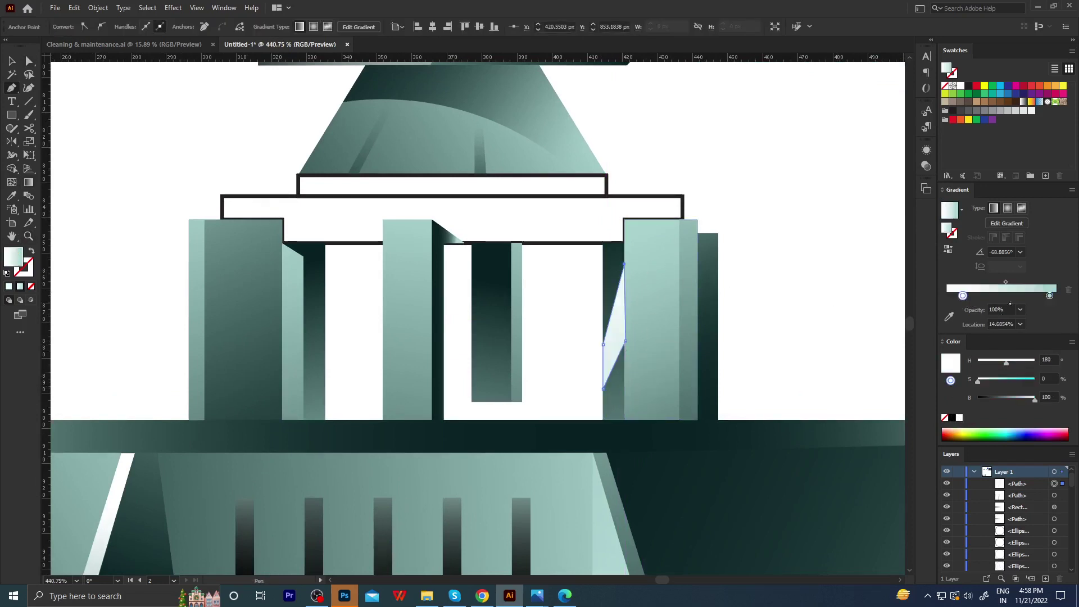
pyautogui.click(1049, 296)
pyautogui.click(1020, 309)
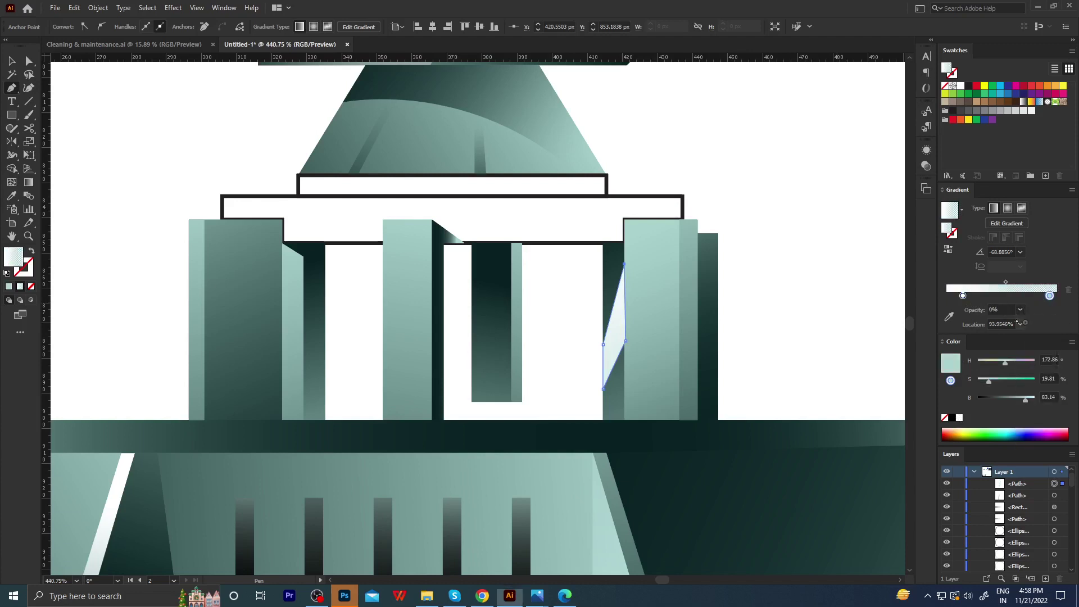
pyautogui.click(1028, 340)
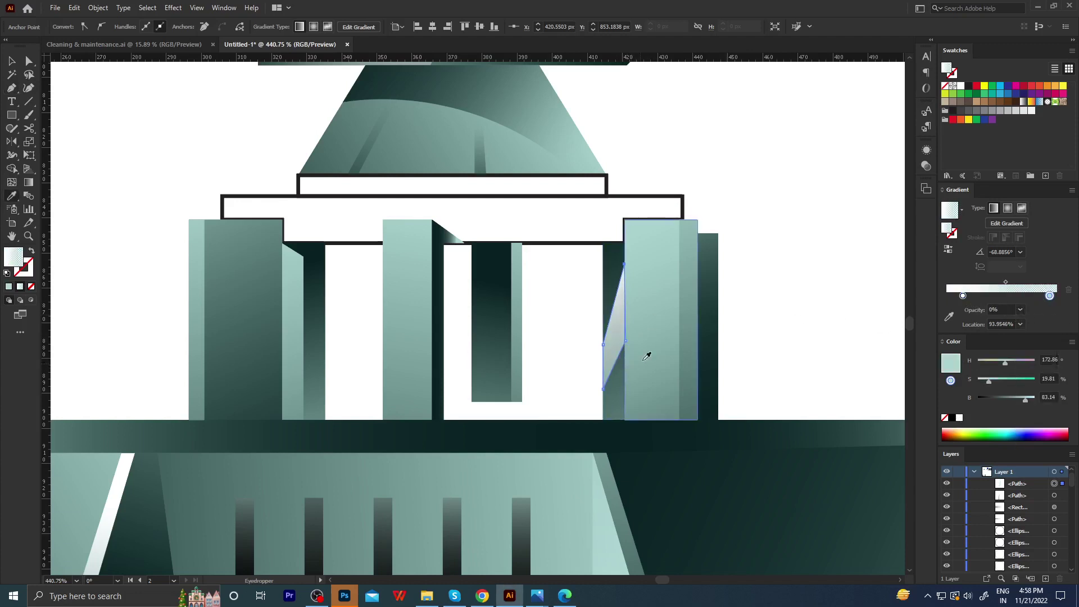
pyautogui.press('g')
pyautogui.moveTo(636, 281); pyautogui.dragTo(580, 388)
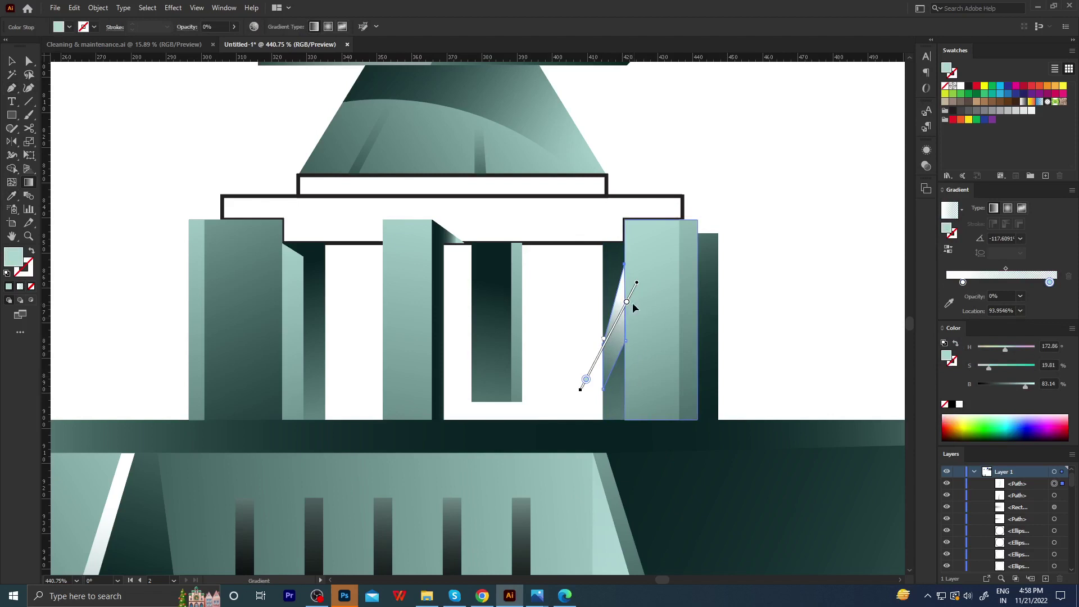
pyautogui.moveTo(648, 248); pyautogui.dragTo(590, 368)
# Sample a darker teal into the highlight's gradient stop.
pyautogui.press('i')
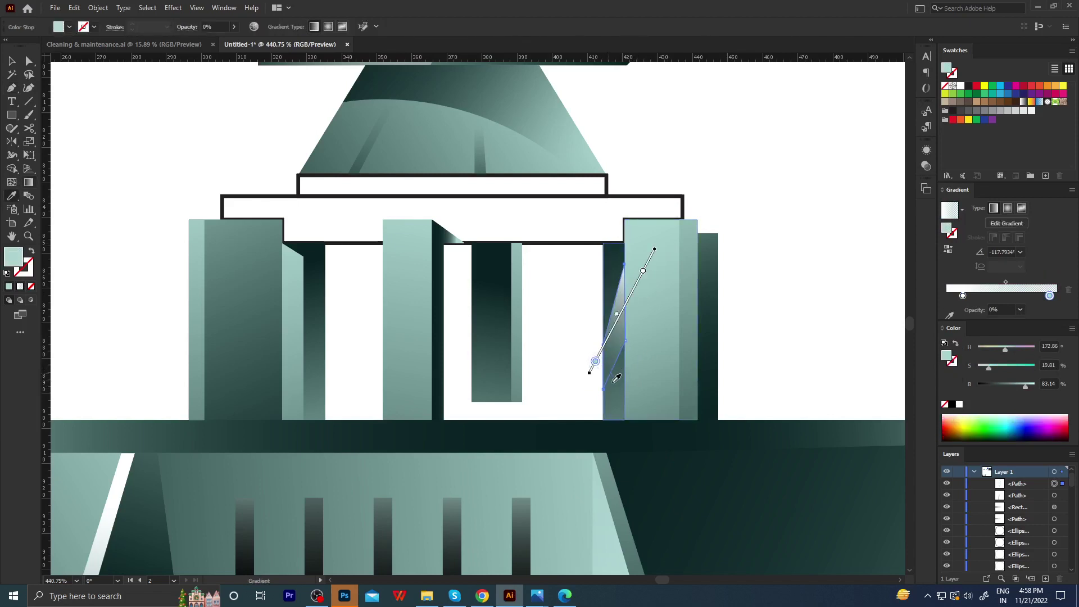
pyautogui.press('shift')
pyautogui.keyDown('shift'); pyautogui.click(622, 382); pyautogui.keyUp('shift')
pyautogui.press('a')
pyautogui.click(573, 332)
pyautogui.scroll(-2, 579, 360)
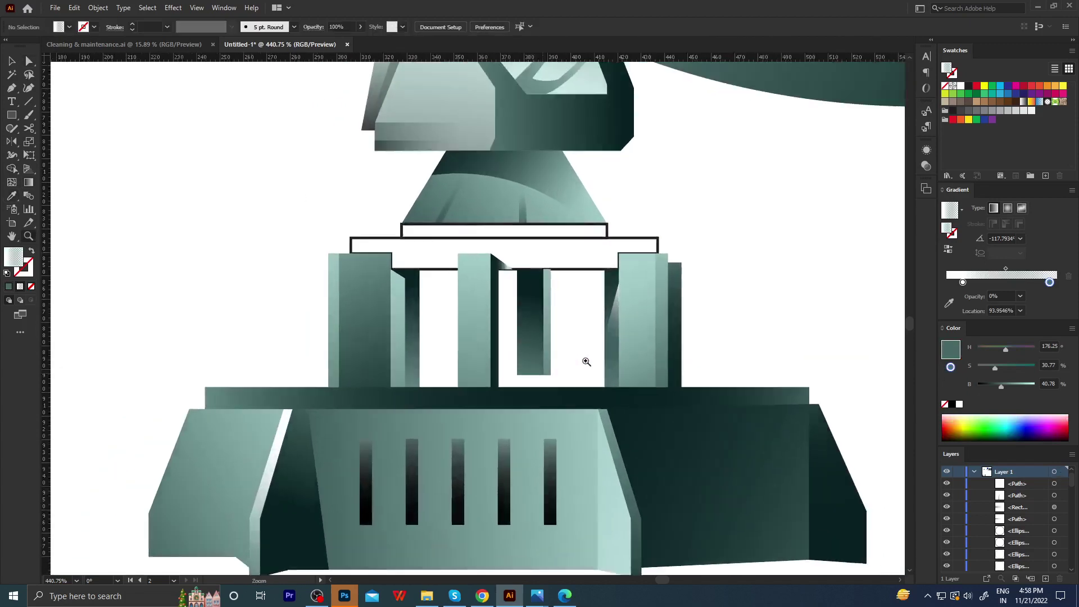
pyautogui.scroll(1, 584, 360)
# Lengthen the highlight sliver's gradient across the column to about −143.3°.
pyautogui.click(617, 340)
pyautogui.press('g')
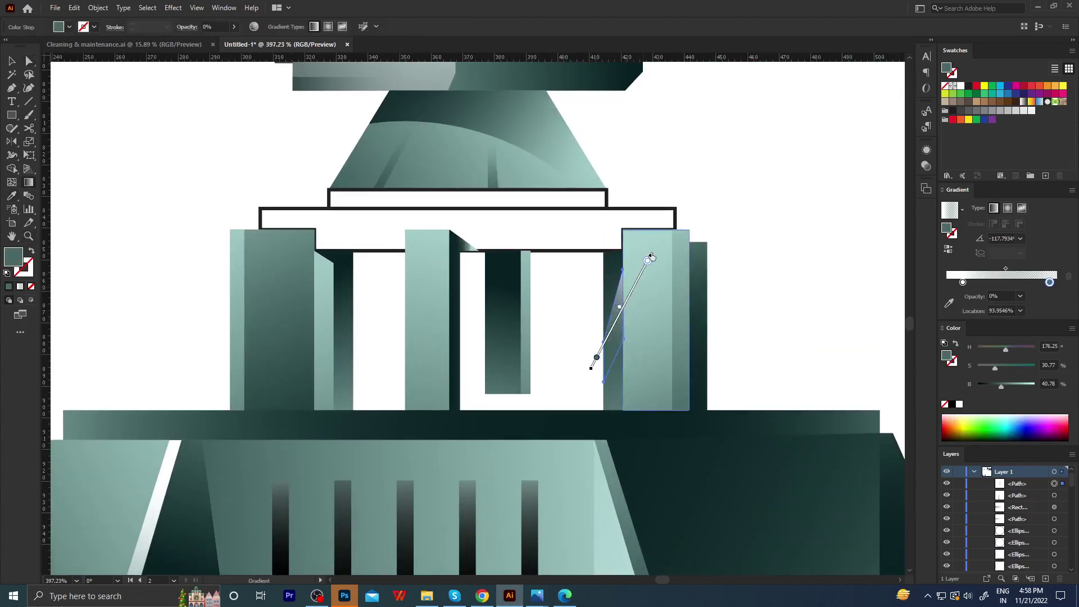
pyautogui.moveTo(650, 257); pyautogui.dragTo(725, 241)
pyautogui.moveTo(597, 357); pyautogui.dragTo(542, 397)
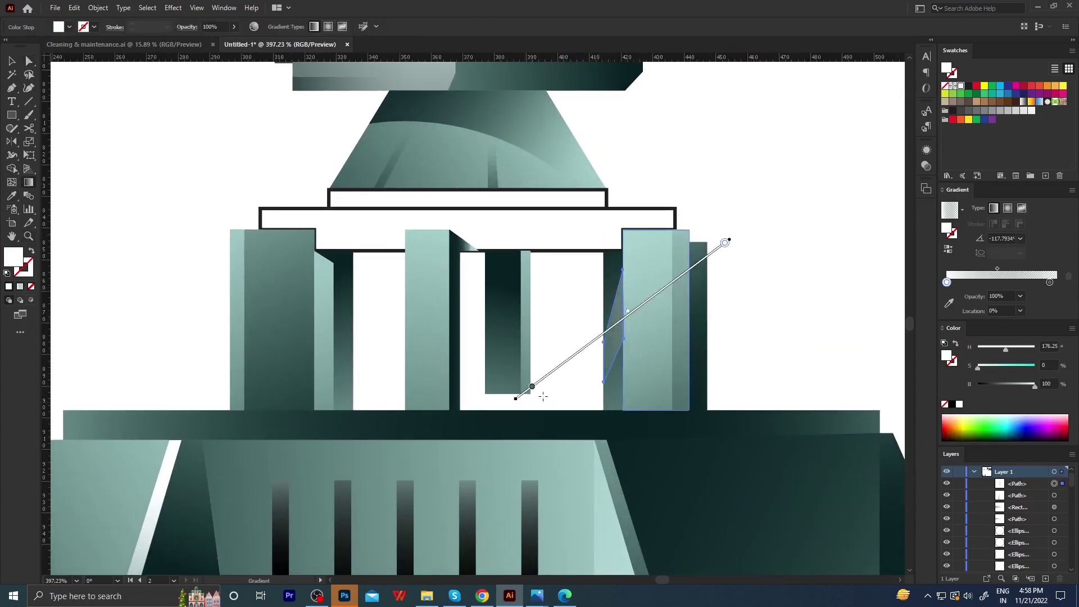
pyautogui.press('a')
pyautogui.click(542, 396)
pyautogui.scroll(-4, 552, 318)
pyautogui.scroll(-1, 417, 423)
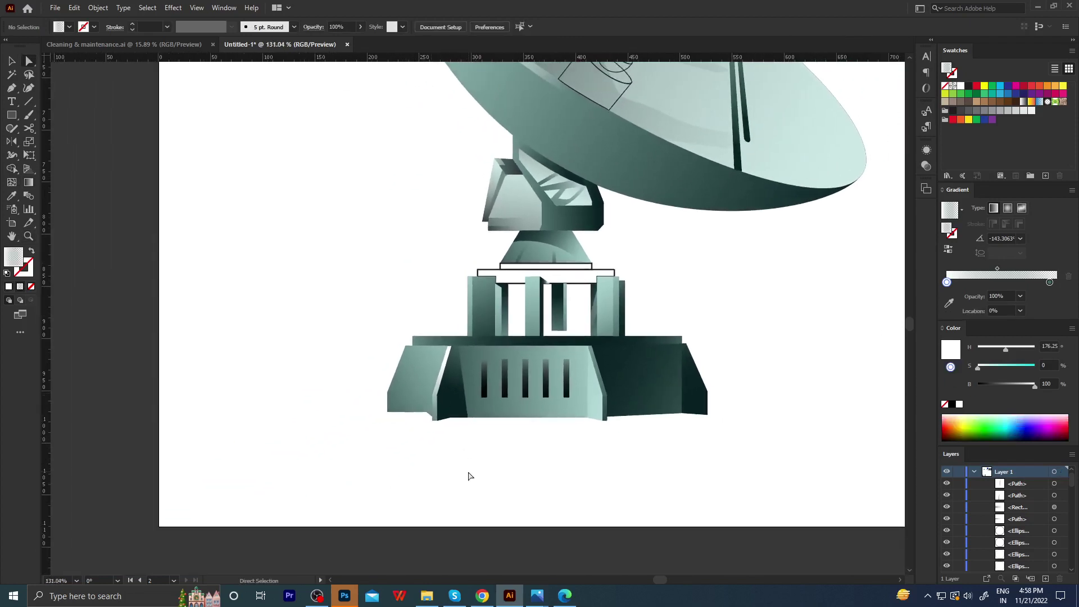
# Zoom in on the base and inspect the narrow left column.
pyautogui.press('z')
pyautogui.scroll(1, 477, 451)
pyautogui.scroll(1, 472, 418)
pyautogui.scroll(1, 506, 388)
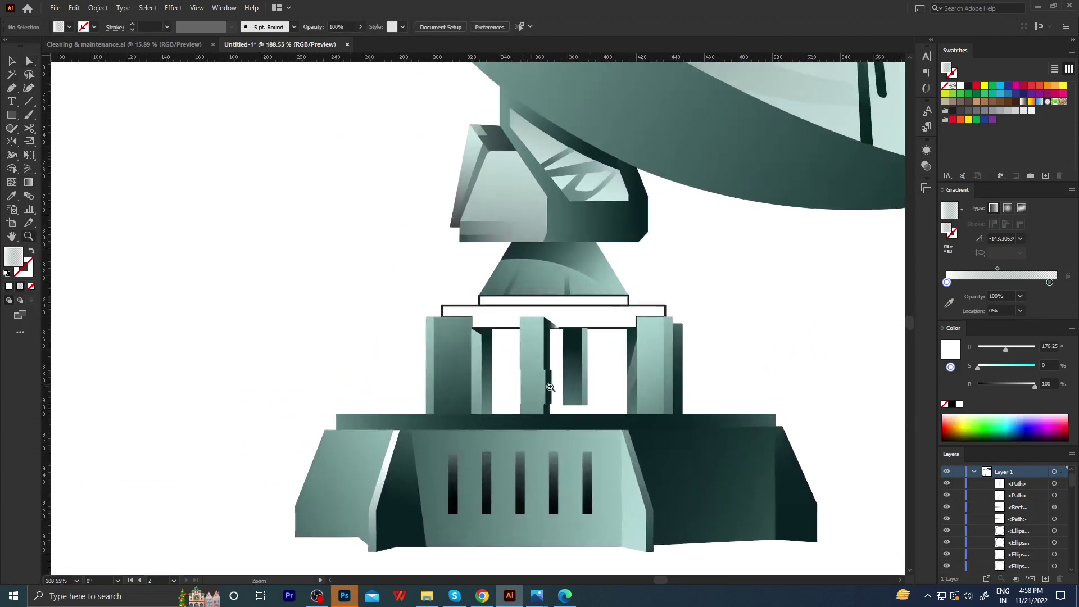
pyautogui.scroll(1, 550, 387)
pyautogui.scroll(1, 470, 333)
pyautogui.press('a')
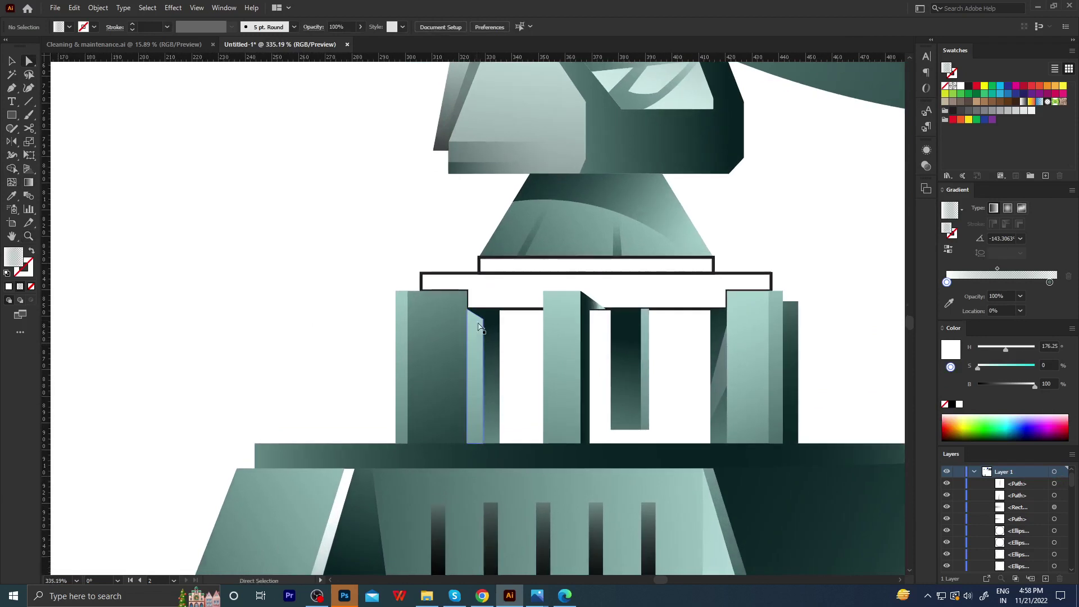
pyautogui.click(469, 345)
pyautogui.press('z')
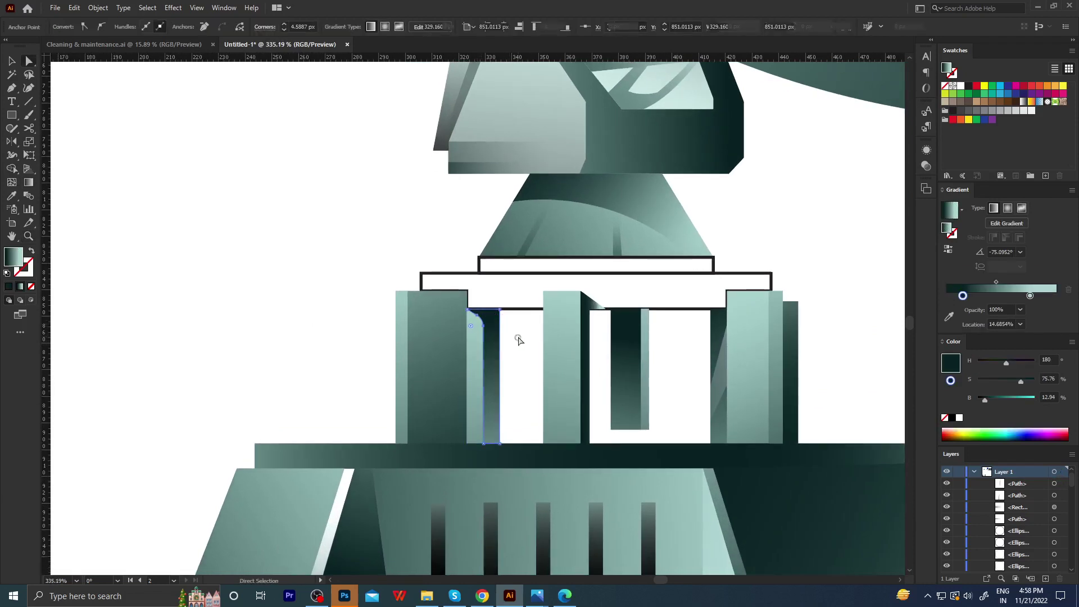
pyautogui.scroll(-2, 449, 340)
pyautogui.scroll(-2, 403, 365)
pyautogui.scroll(1, 467, 372)
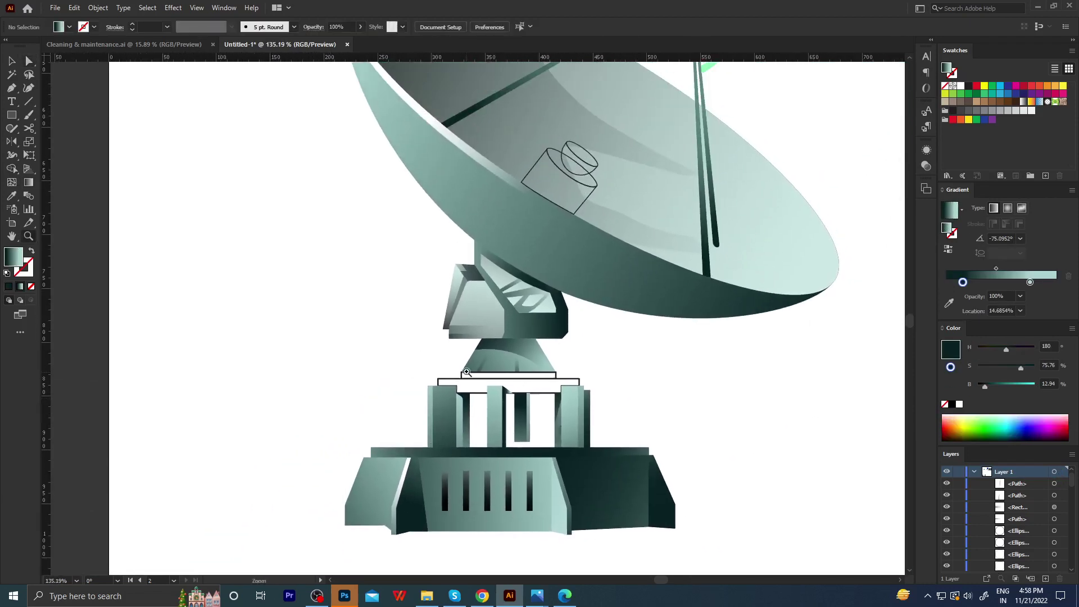
pyautogui.scroll(1, 487, 375)
pyautogui.scroll(4, 580, 322)
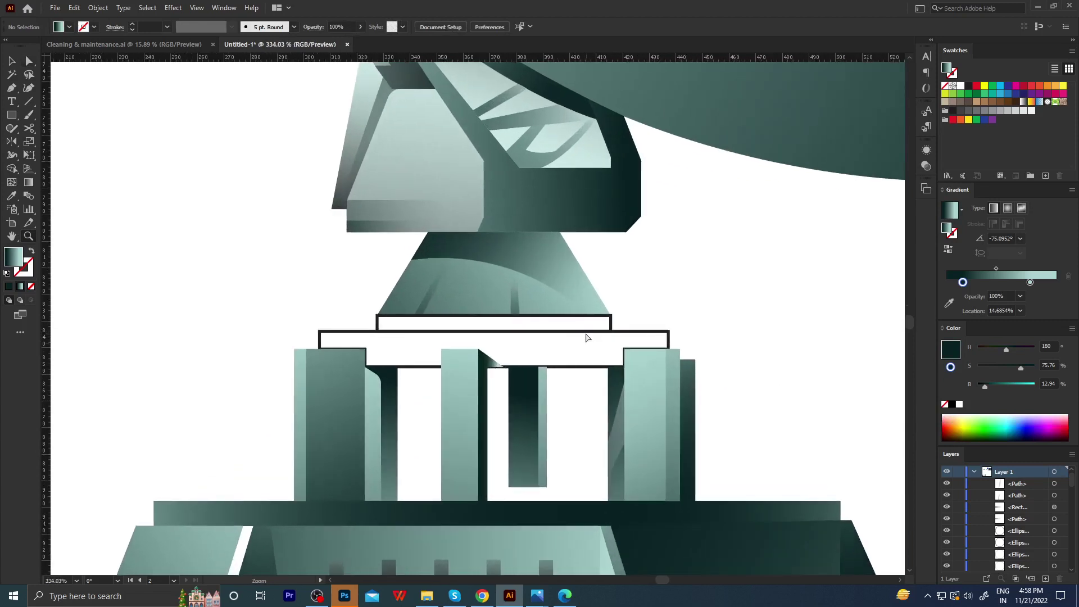
# Eyedrop the column's dark teal gradient onto the small top box and the wider box below.
pyautogui.click(560, 316)
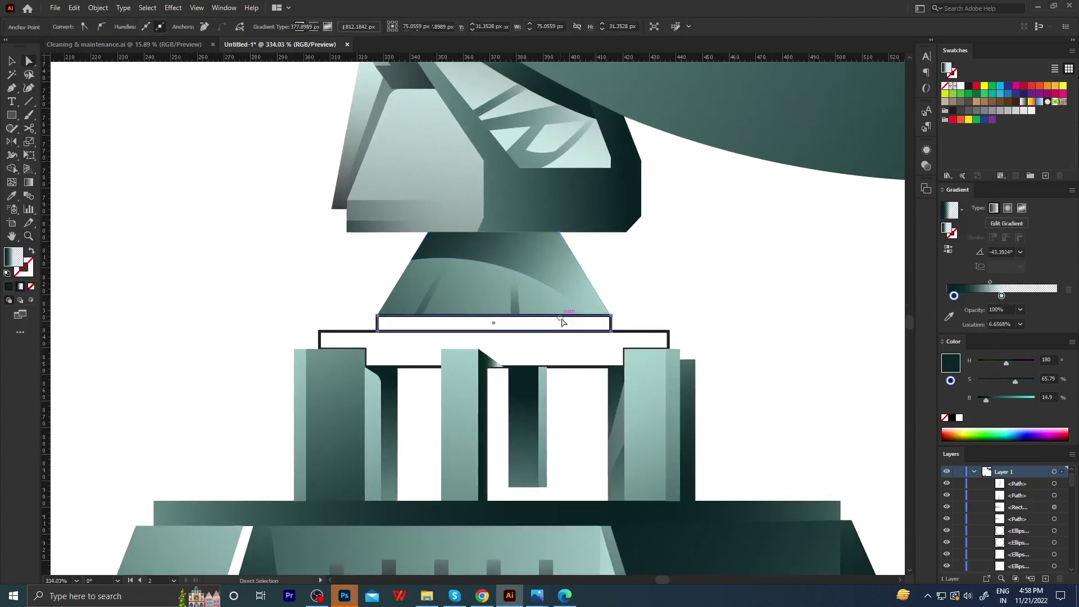
pyautogui.press('i')
pyautogui.click(579, 499)
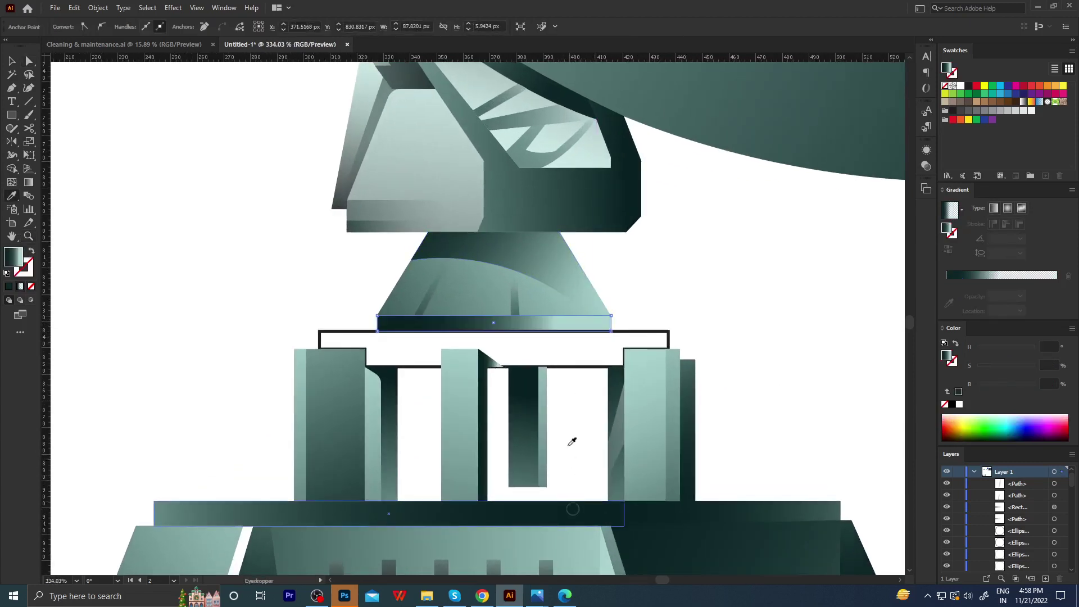
pyautogui.keyDown('ctrl'); pyautogui.click(575, 368); pyautogui.keyUp('ctrl')
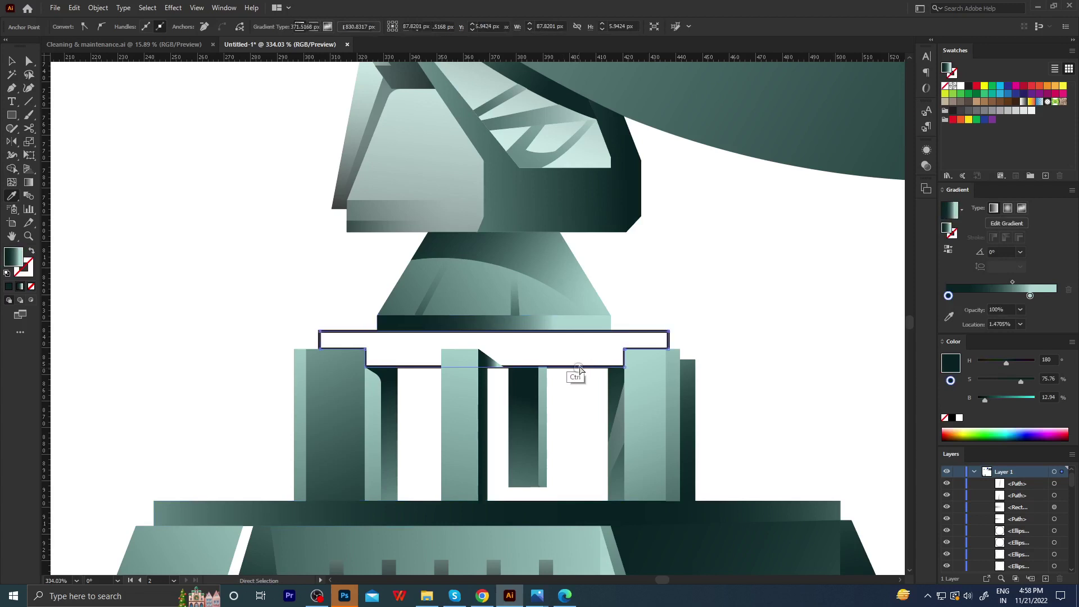
pyautogui.click(573, 321)
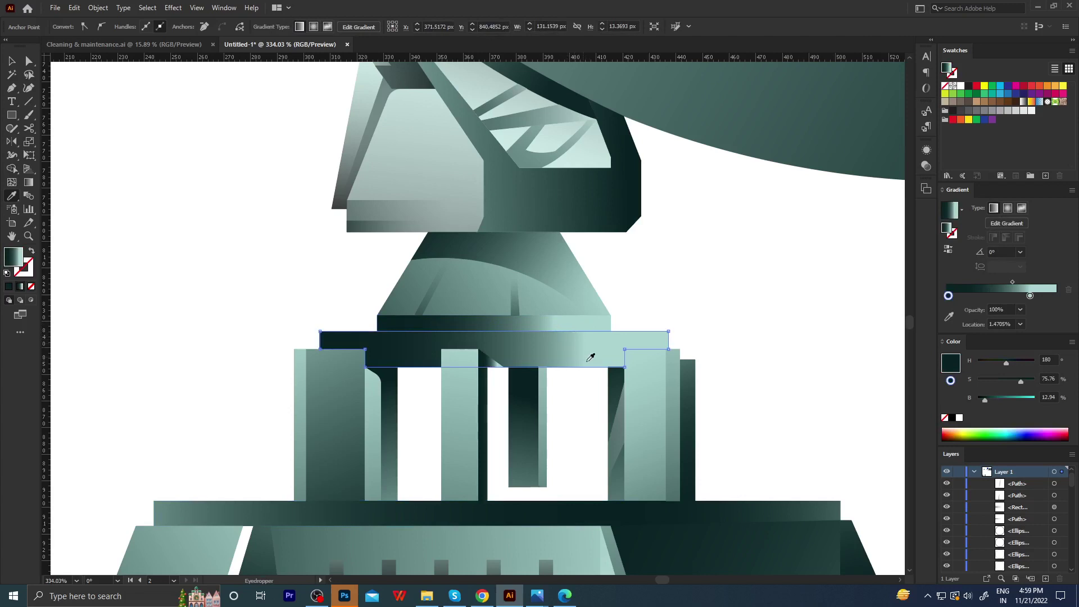
# Reverse the ledge bar's gradient so the right end is dark and add a white middle stop.
pyautogui.press('g')
pyautogui.moveTo(727, 349); pyautogui.dragTo(260, 349)
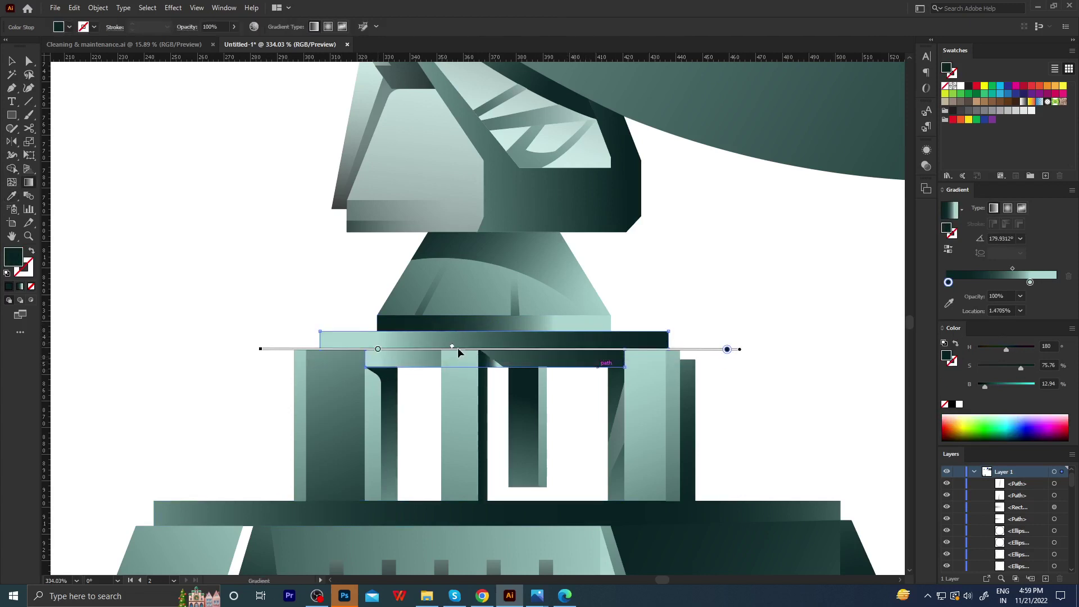
pyautogui.moveTo(457, 347); pyautogui.dragTo(540, 348)
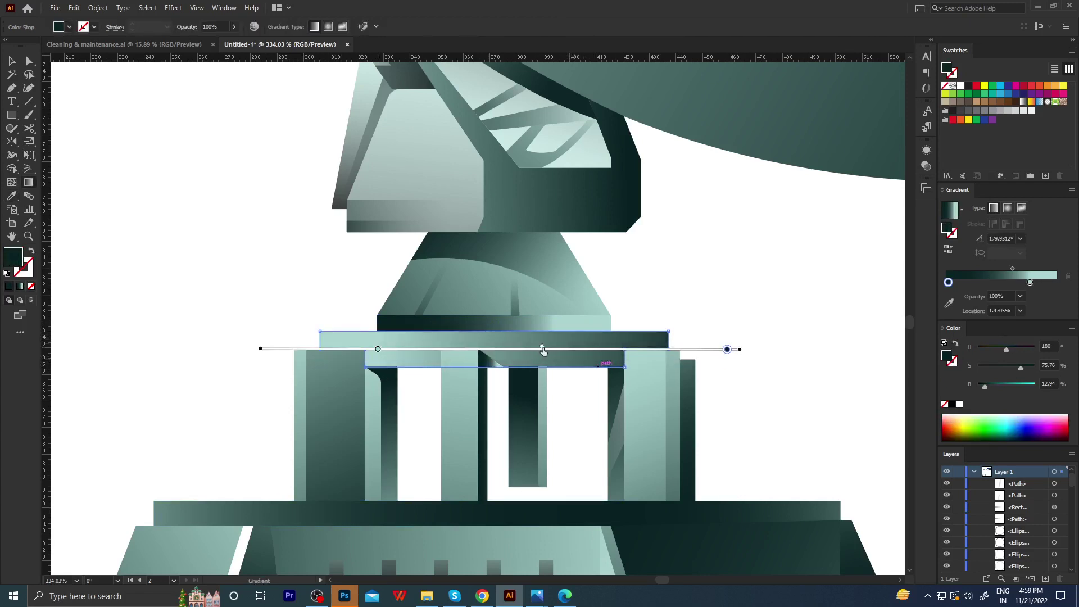
pyautogui.moveTo(727, 349); pyautogui.dragTo(525, 349)
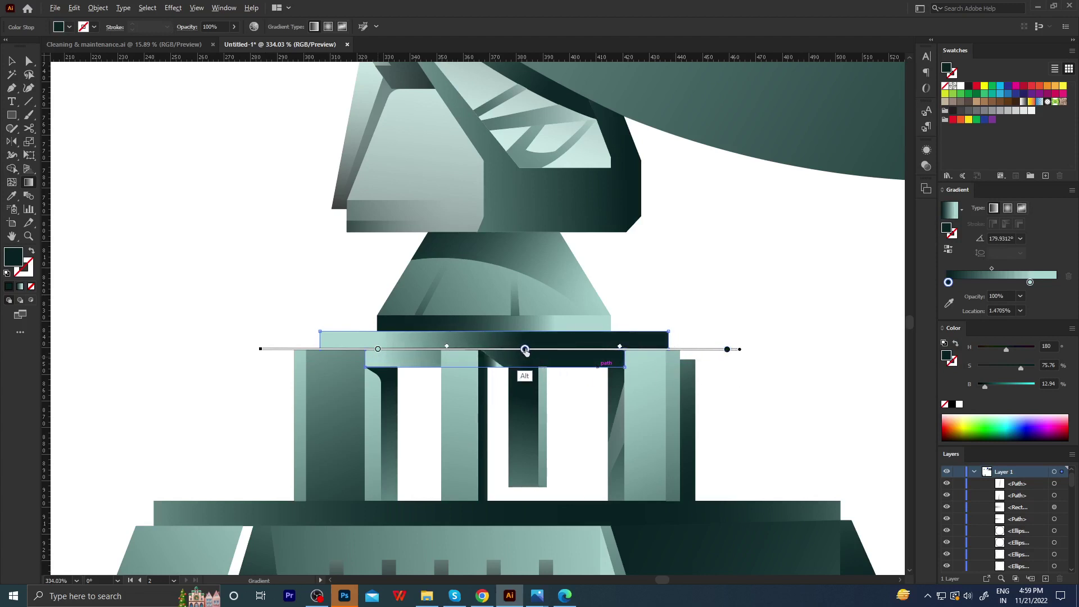
pyautogui.moveTo(995, 282)
pyautogui.mouseDown()
pyautogui.moveTo(983, 297)
pyautogui.moveTo(1000, 282)
pyautogui.mouseUp()
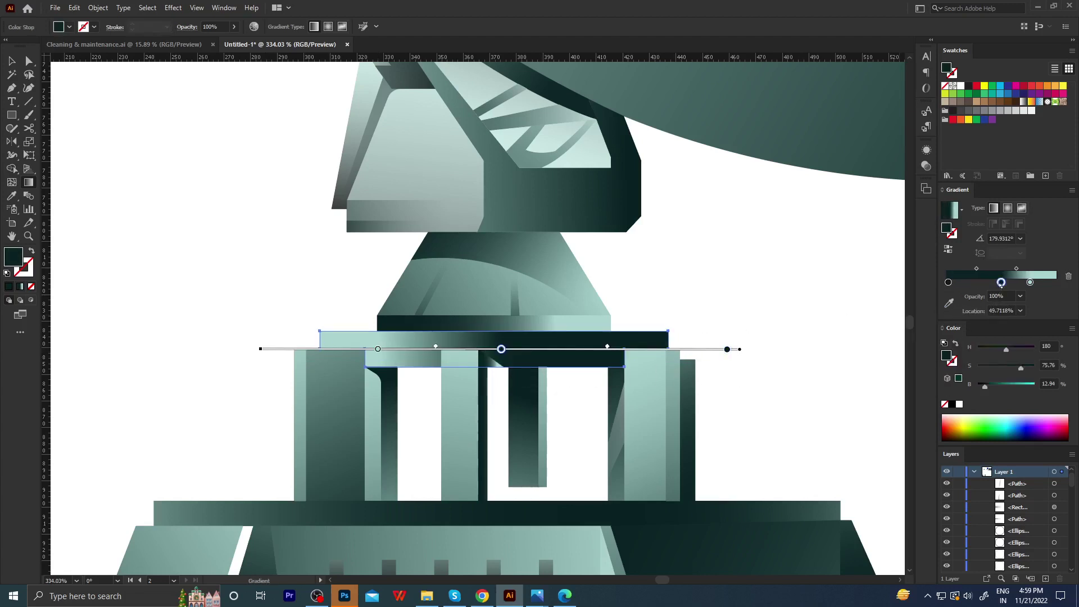
pyautogui.click(959, 404)
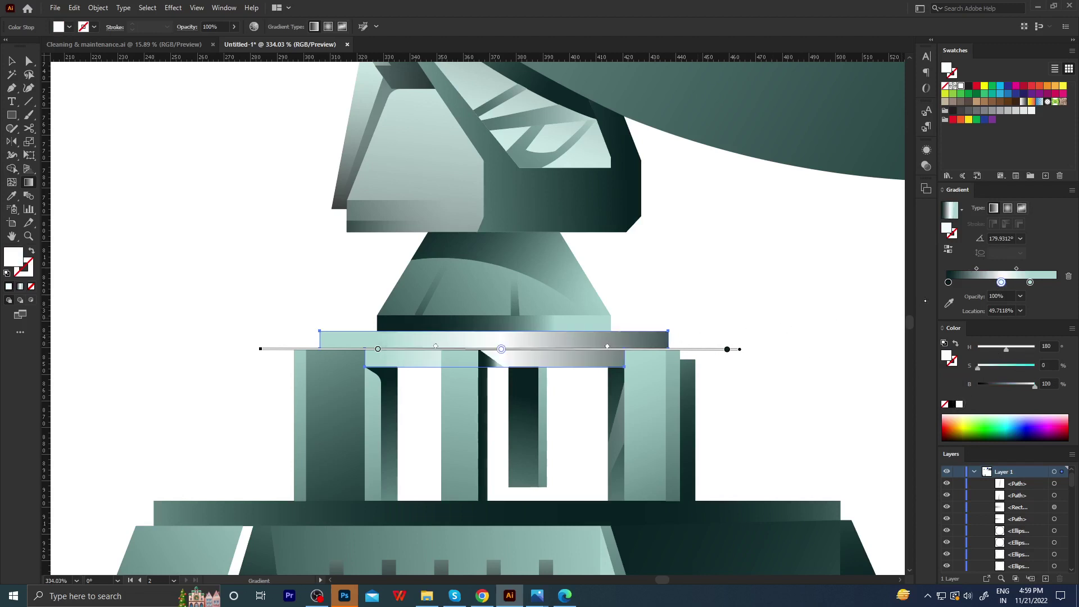
pyautogui.moveTo(1000, 284); pyautogui.dragTo(1014, 283)
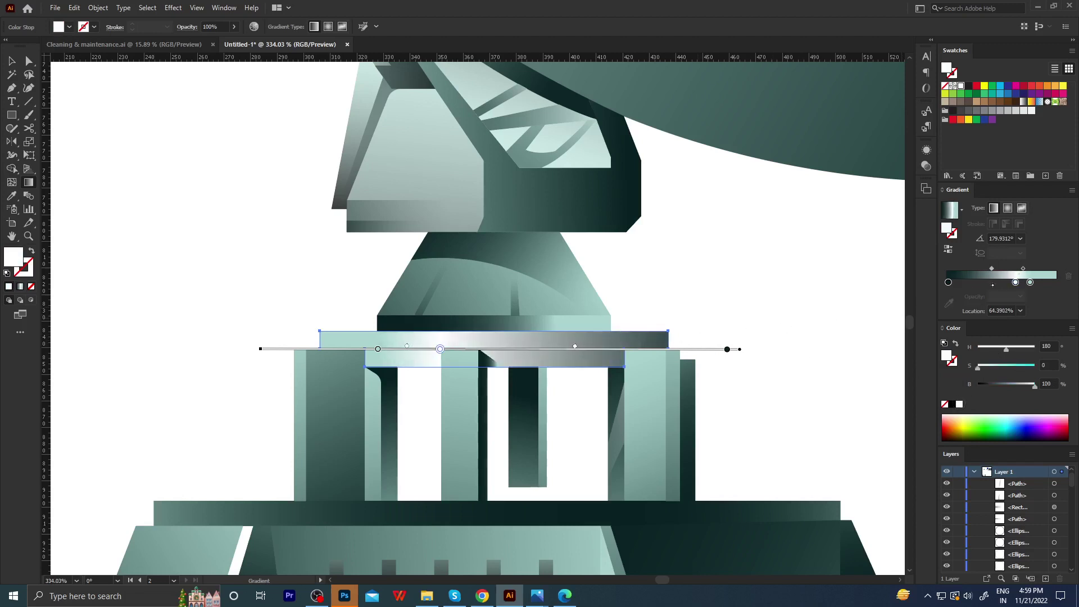
# Add a grey stop and another white stop at about 53.73% on the bar's gradient.
pyautogui.moveTo(948, 282); pyautogui.dragTo(996, 282)
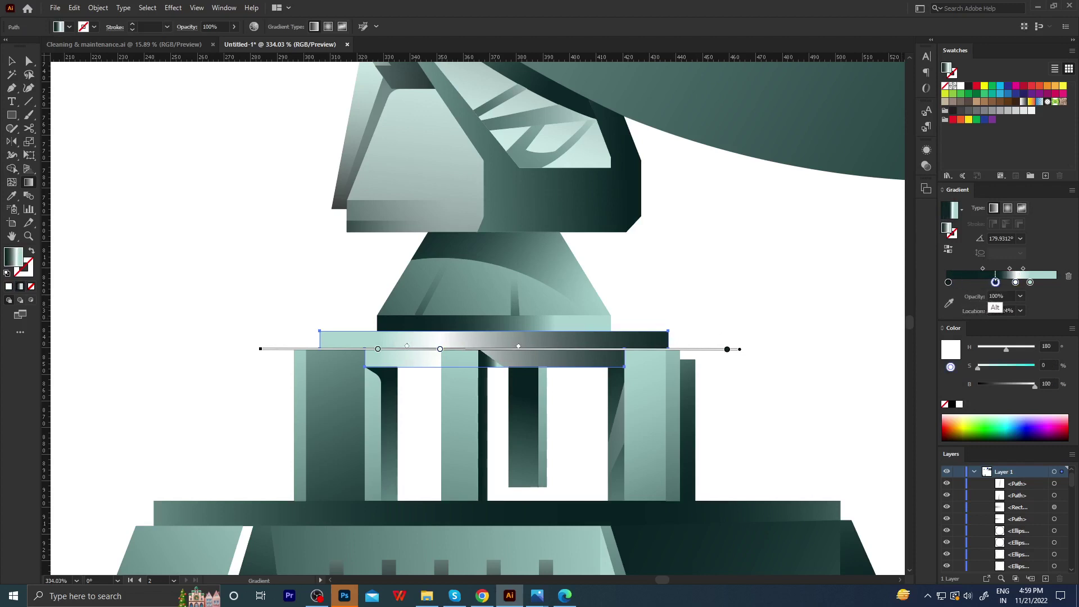
pyautogui.click(1002, 282)
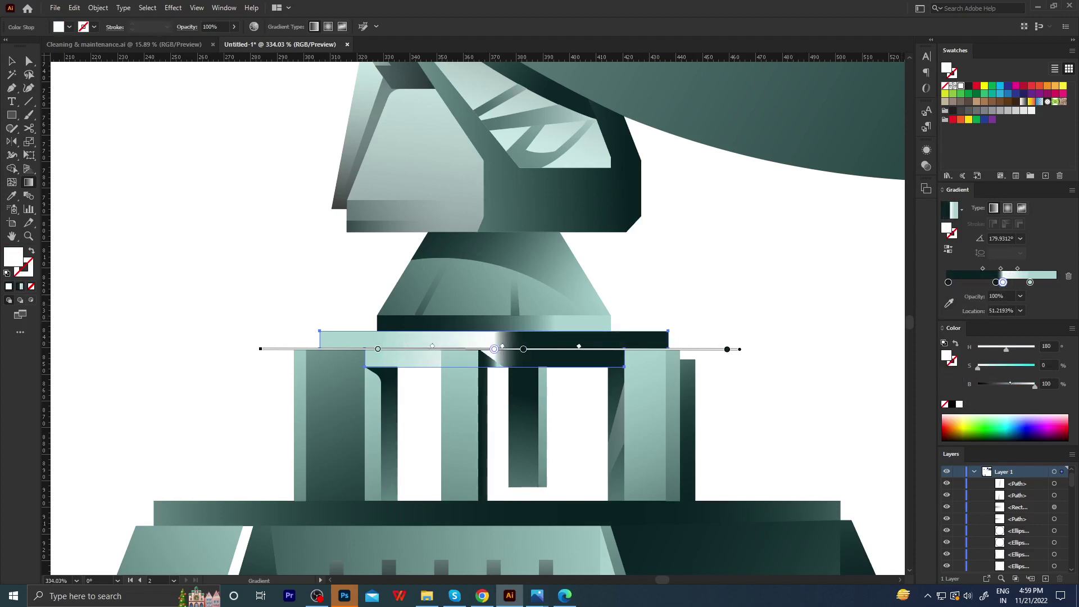
pyautogui.moveTo(1009, 384); pyautogui.dragTo(1002, 384)
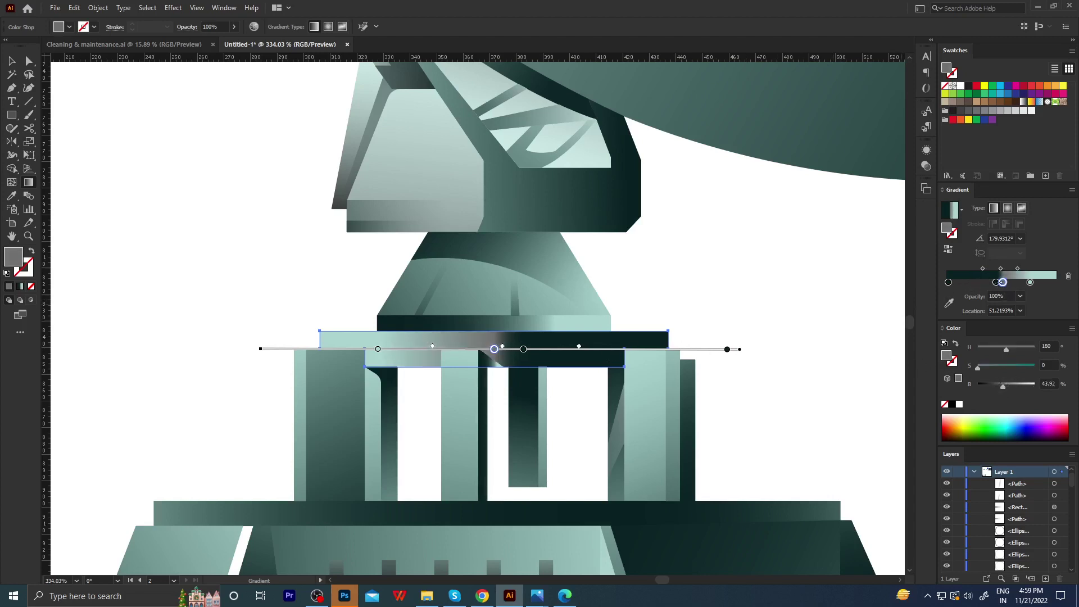
pyautogui.moveTo(1019, 282); pyautogui.dragTo(1005, 282)
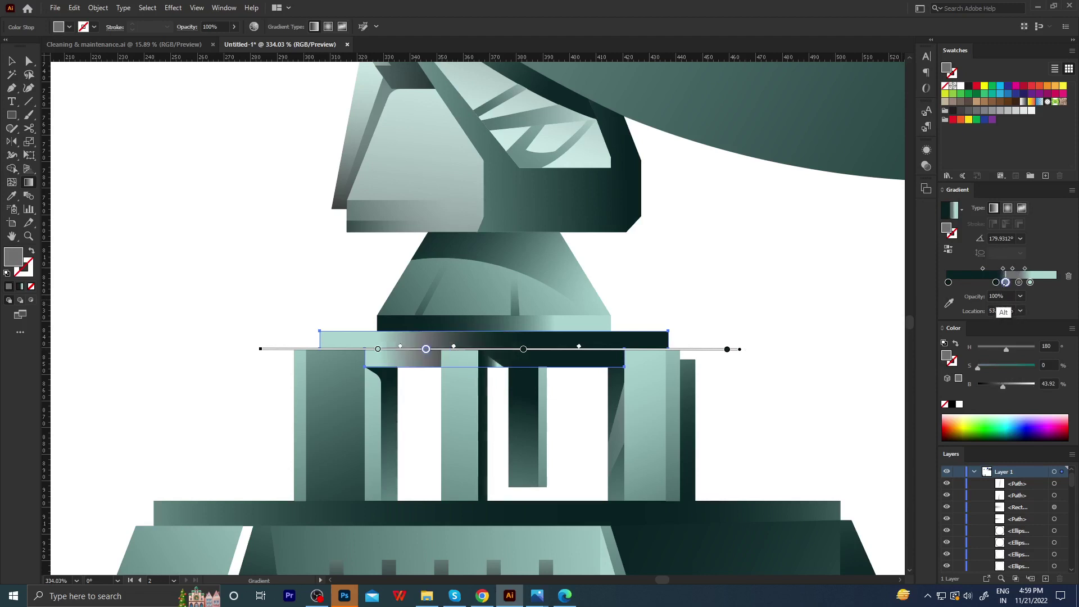
pyautogui.click(959, 404)
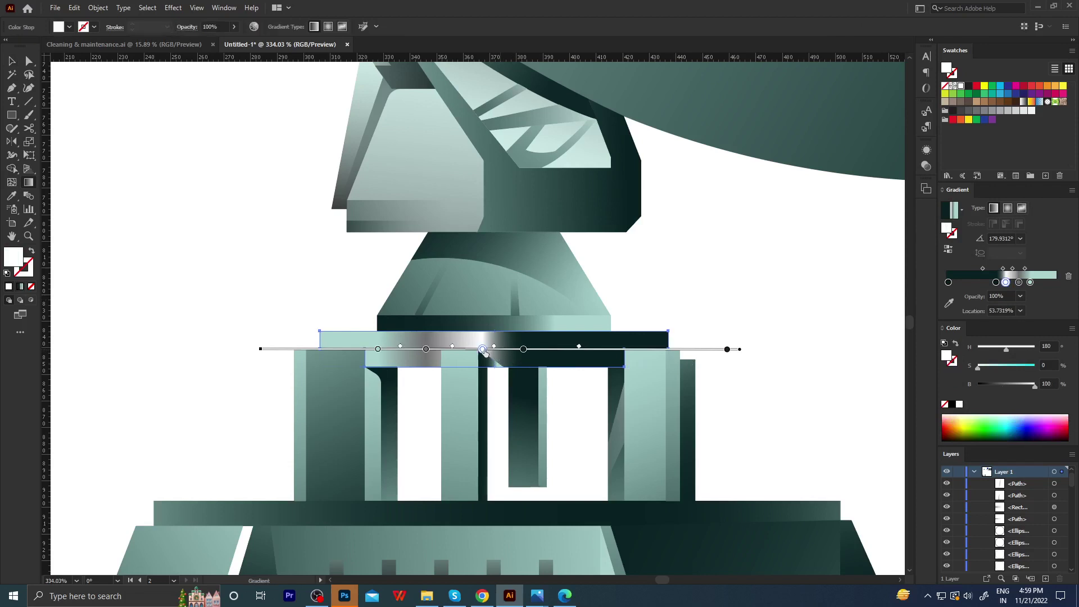
# Reposition the white highlight, move the grey stop to 63.27% and lighten it.
pyautogui.moveTo(484, 351); pyautogui.dragTo(548, 349)
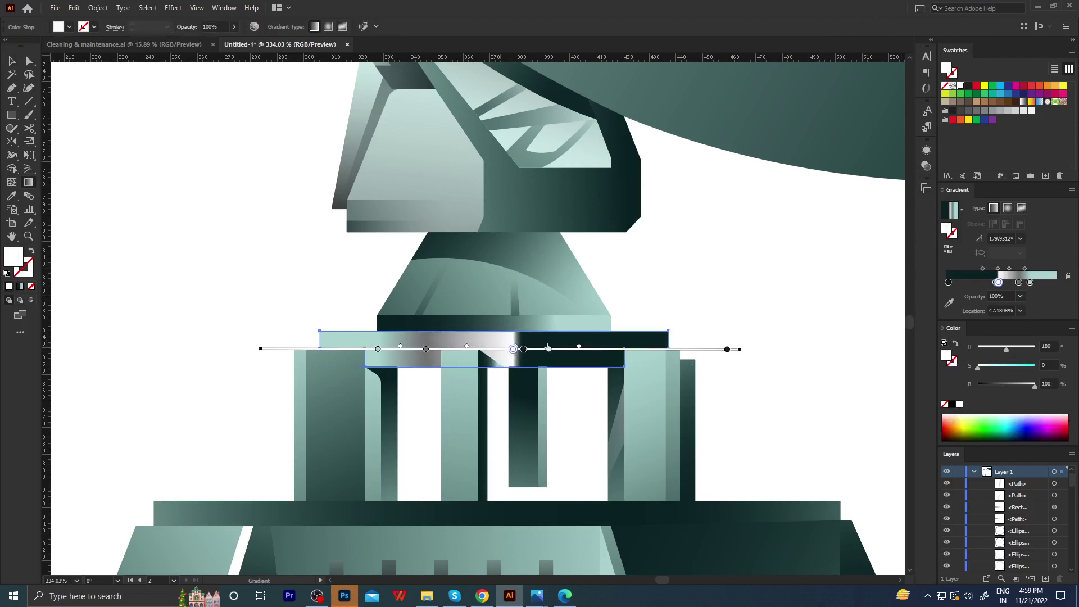
pyautogui.click(532, 349)
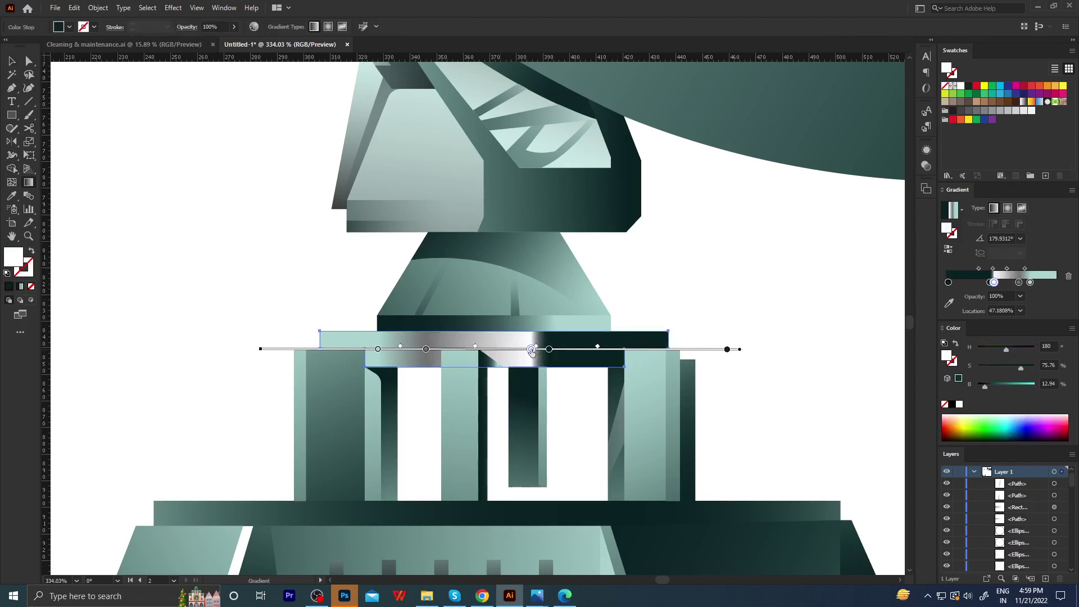
pyautogui.moveTo(532, 349); pyautogui.dragTo(492, 346)
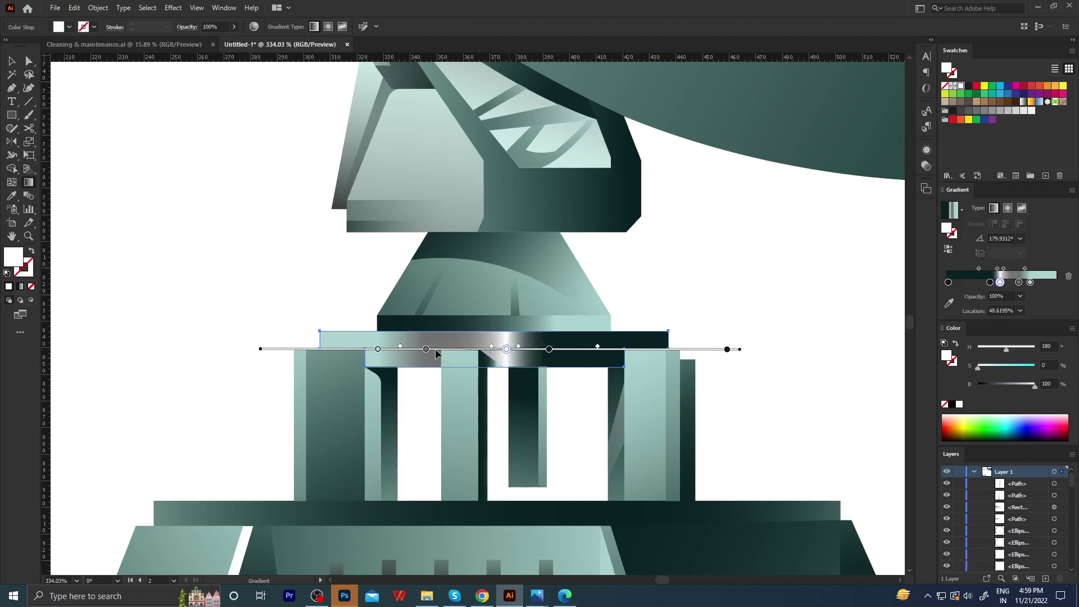
pyautogui.moveTo(426, 348); pyautogui.dragTo(438, 349)
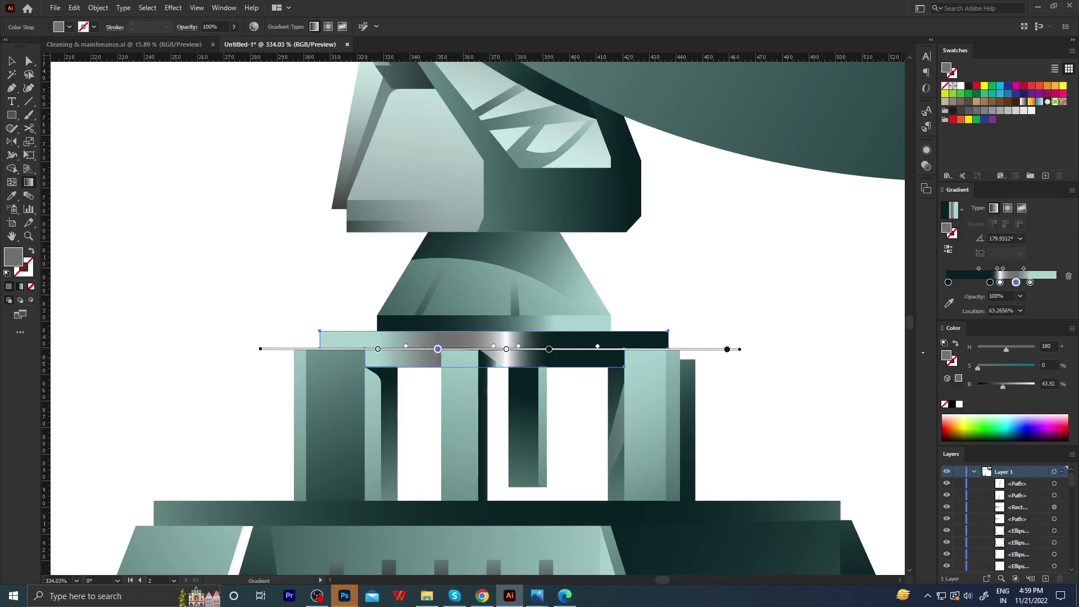
pyautogui.click(1014, 385)
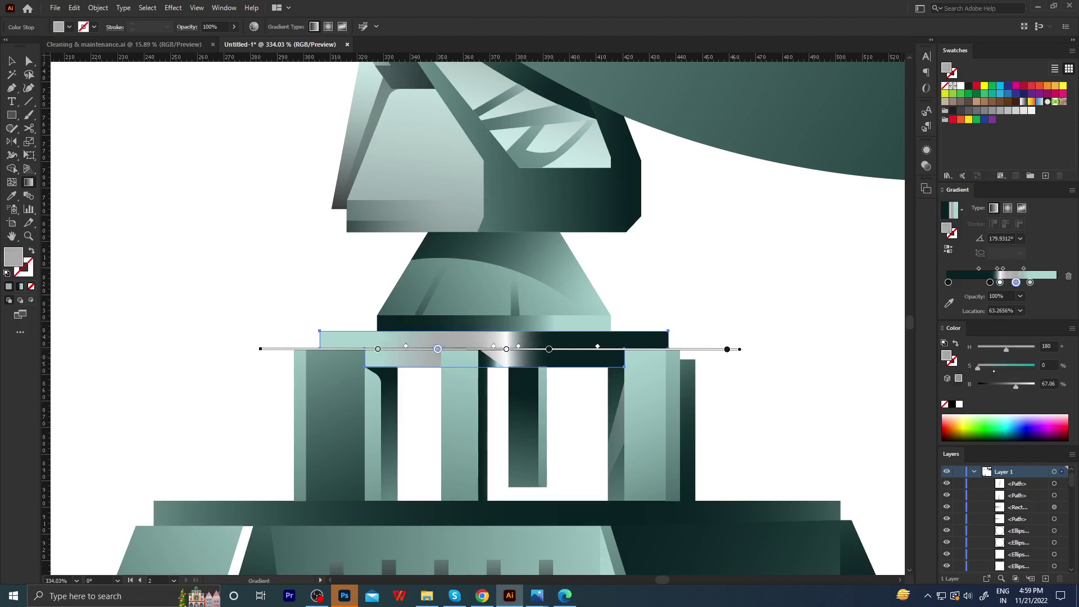
pyautogui.hotkey('ctrl', 'shift', 'a')
pyautogui.press('z')
pyautogui.moveTo(590, 374)
pyautogui.mouseDown()
pyautogui.moveTo(409, 386)
pyautogui.moveTo(453, 409)
pyautogui.mouseUp()
# Sample the columns' light teal into the ledge bar's left gradient stop.
pyautogui.press('a')
pyautogui.click(475, 359)
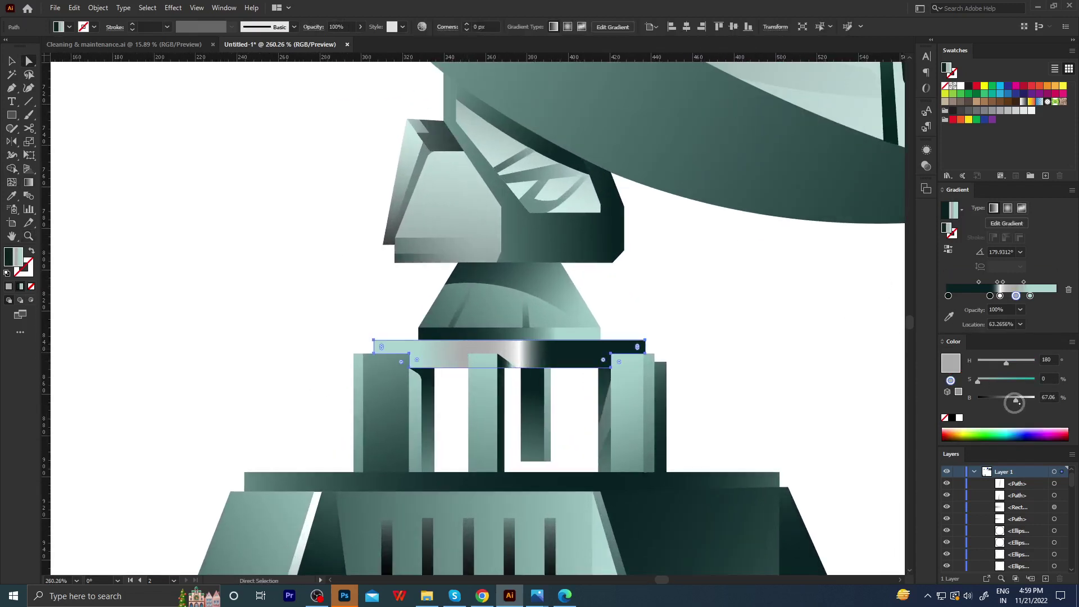
pyautogui.moveTo(1018, 400); pyautogui.dragTo(1019, 400)
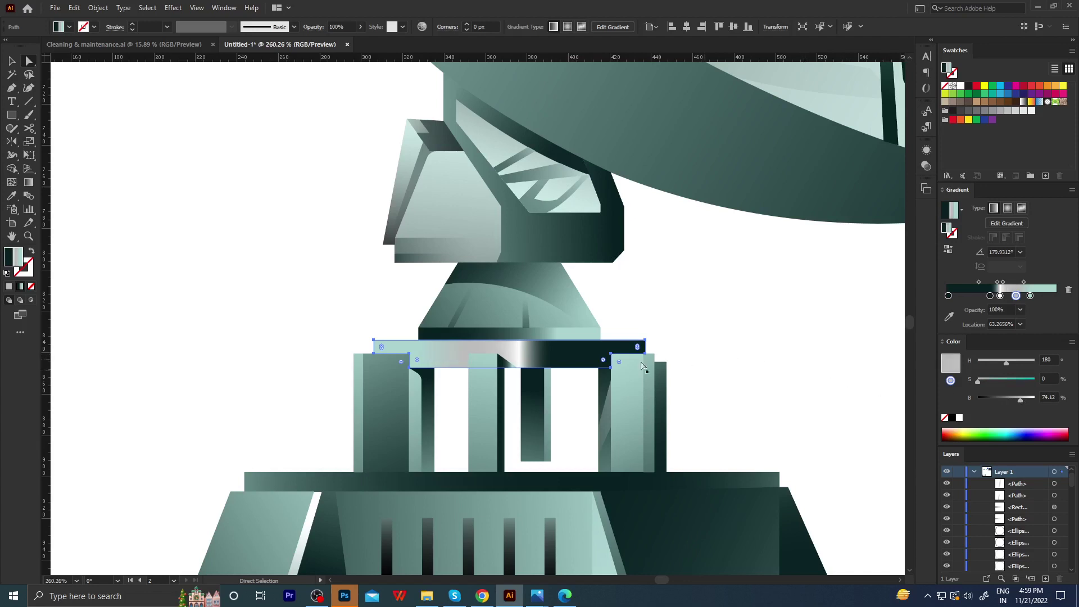
pyautogui.scroll(2, 518, 372)
pyautogui.press('g')
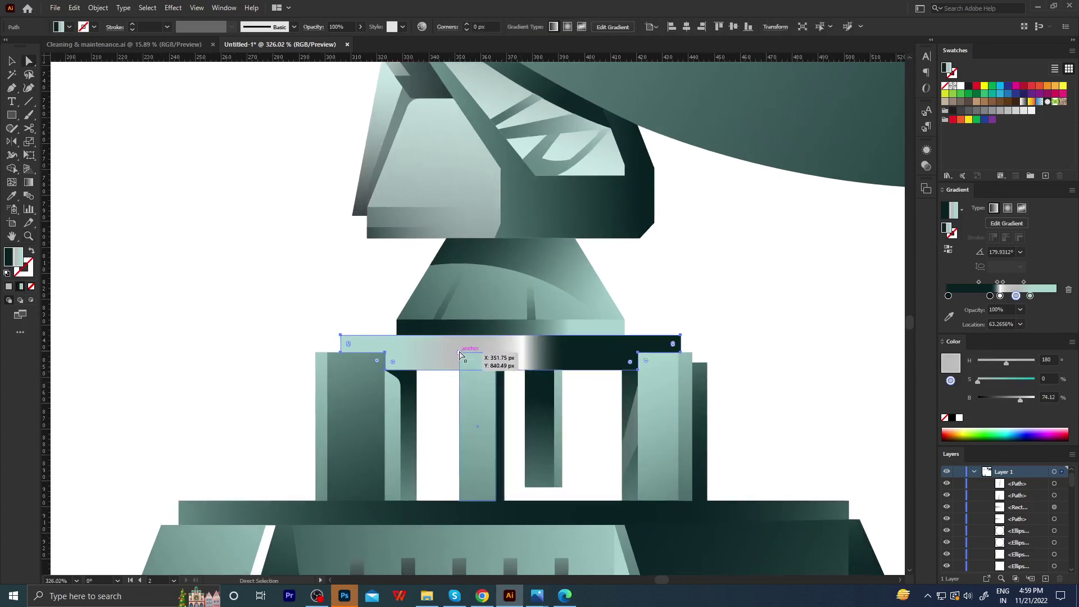
pyautogui.click(456, 352)
pyautogui.press('i')
pyautogui.keyDown('shift'); pyautogui.click(485, 475); pyautogui.keyUp('shift')
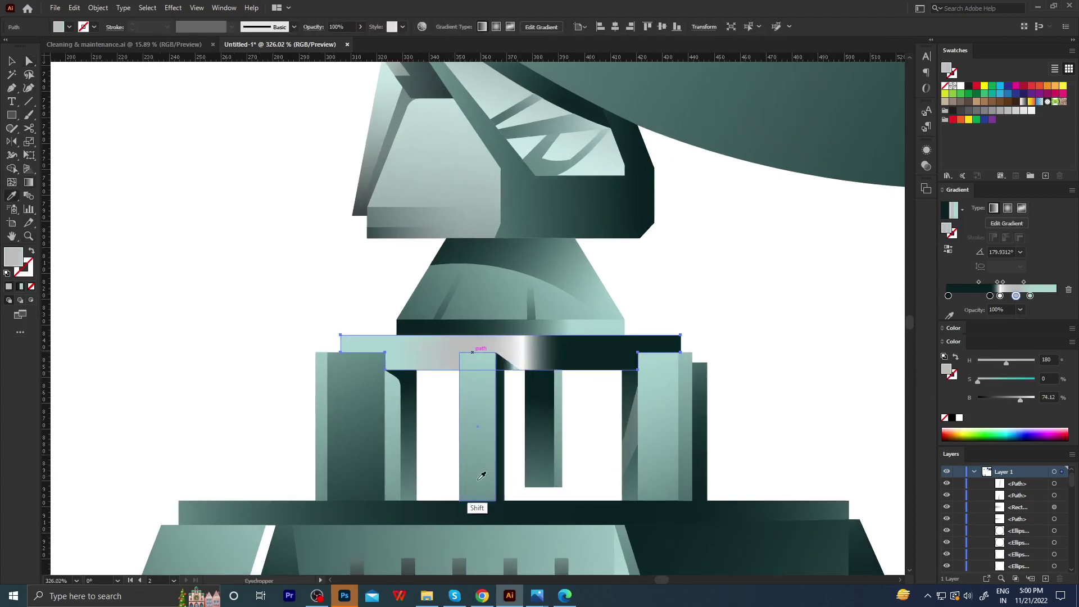
# Check the whole dish and select the bar's dark teal stop at about 39.5%.
pyautogui.press('z')
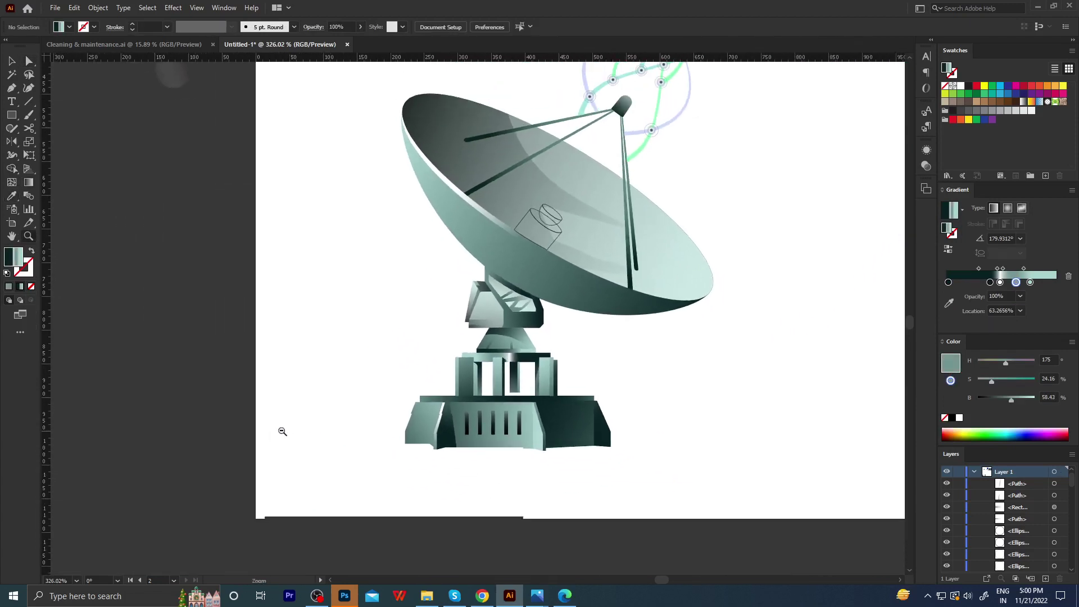
pyautogui.moveTo(679, 306)
pyautogui.mouseDown()
pyautogui.moveTo(274, 432)
pyautogui.moveTo(585, 419)
pyautogui.mouseUp()
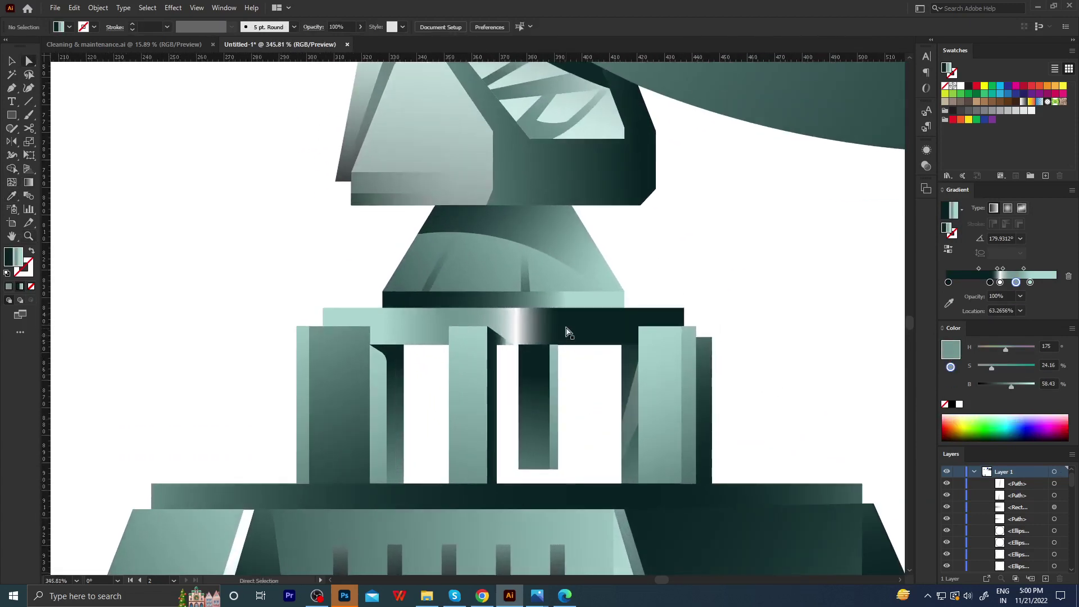
pyautogui.press('a')
pyautogui.click(560, 340)
pyautogui.press('g')
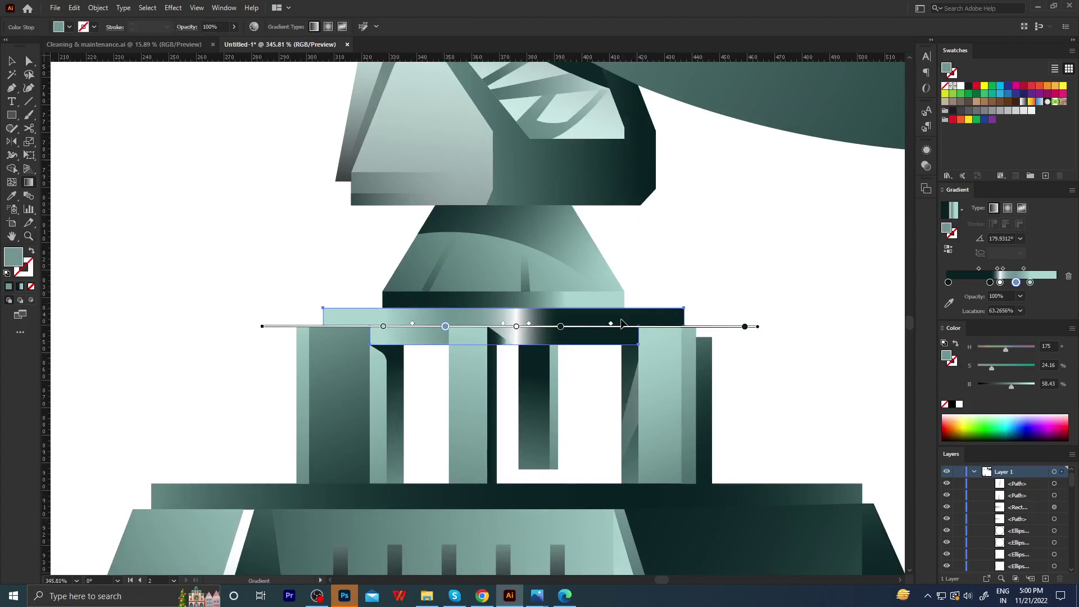
pyautogui.click(561, 326)
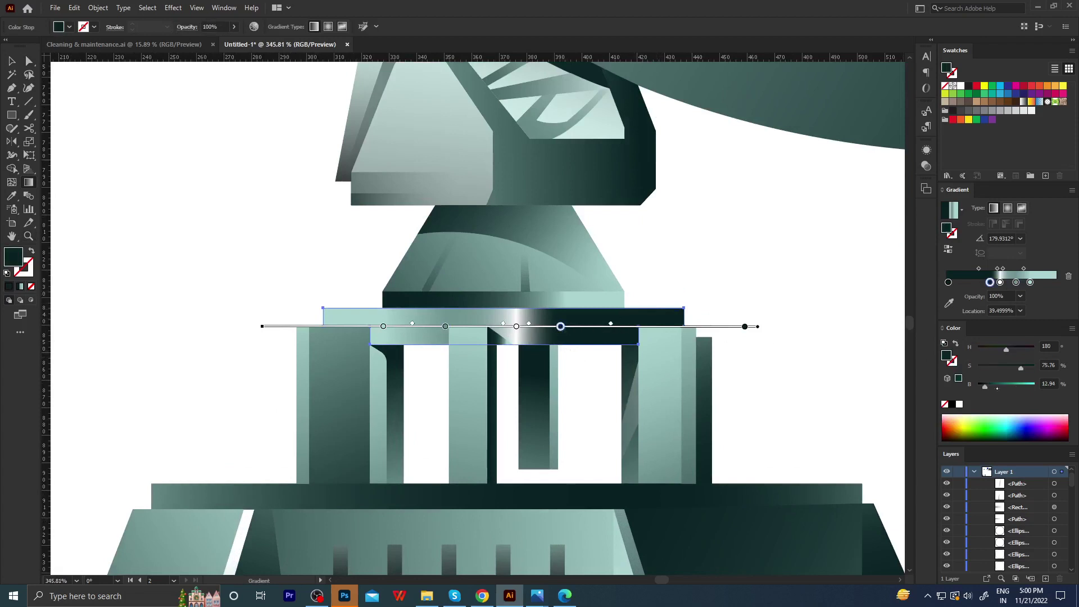
pyautogui.press('p')
pyautogui.hotkey('ctrl', 'shift', 'a')
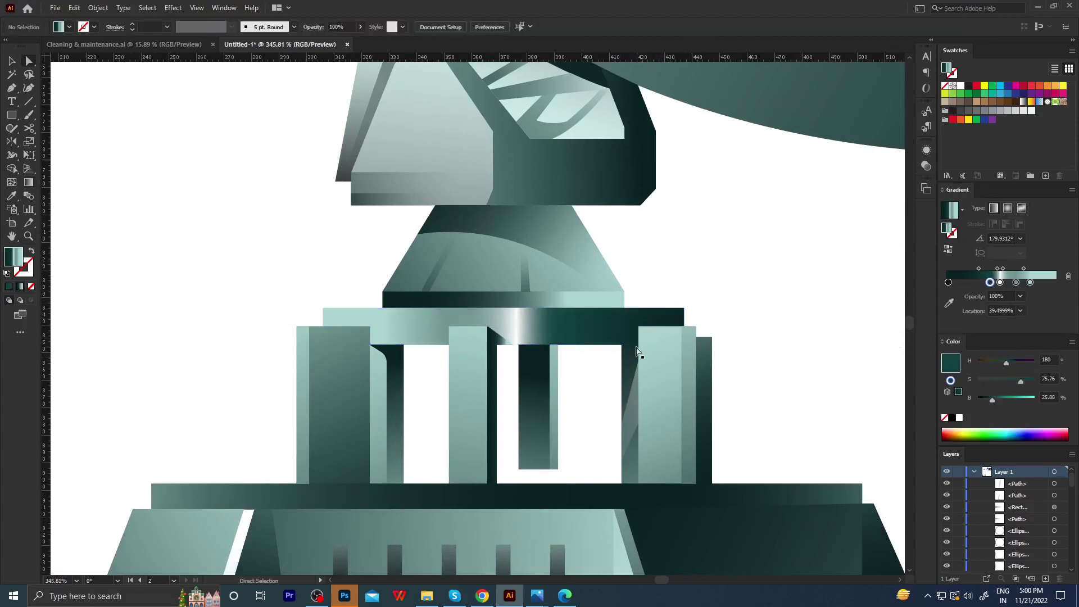
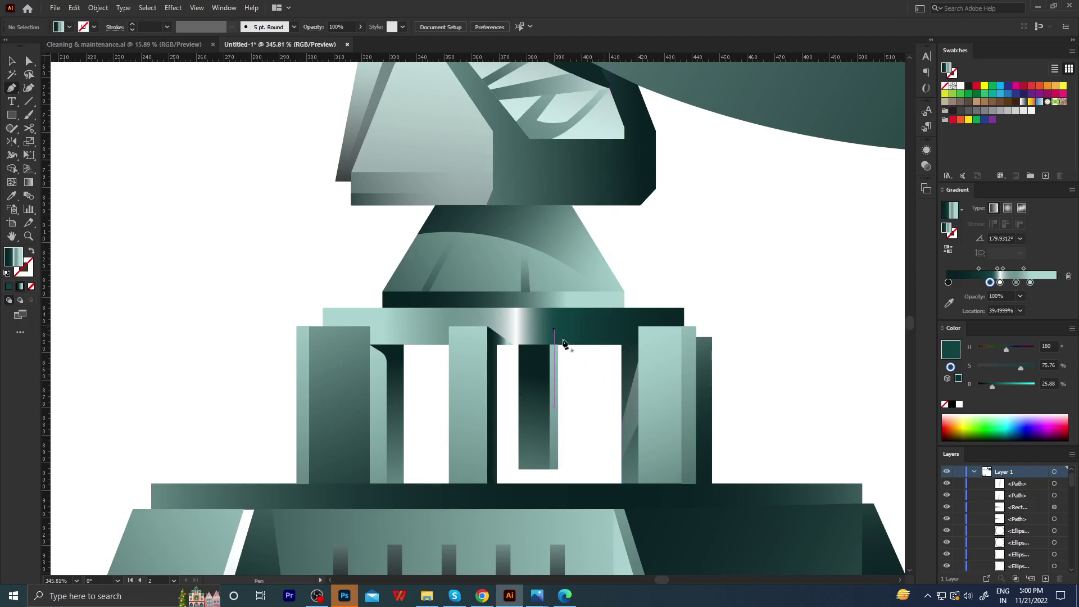
# Draw a four-corner shadow shape along the crossbeam and down the right pillar.
pyautogui.click(639, 337)
pyautogui.hotkey('ctrl', 'space')
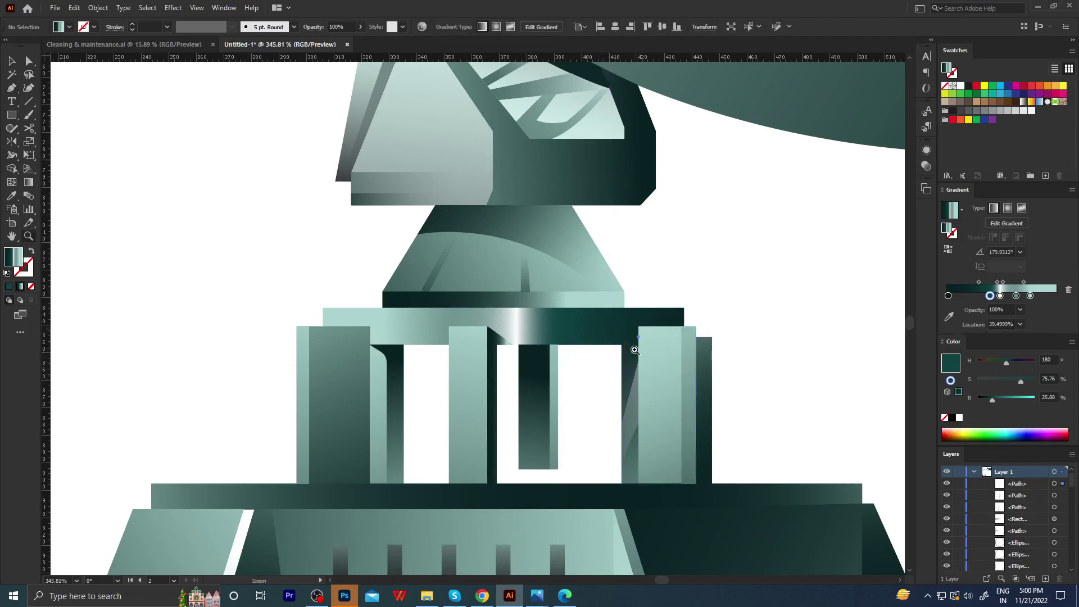
pyautogui.press('Delete')
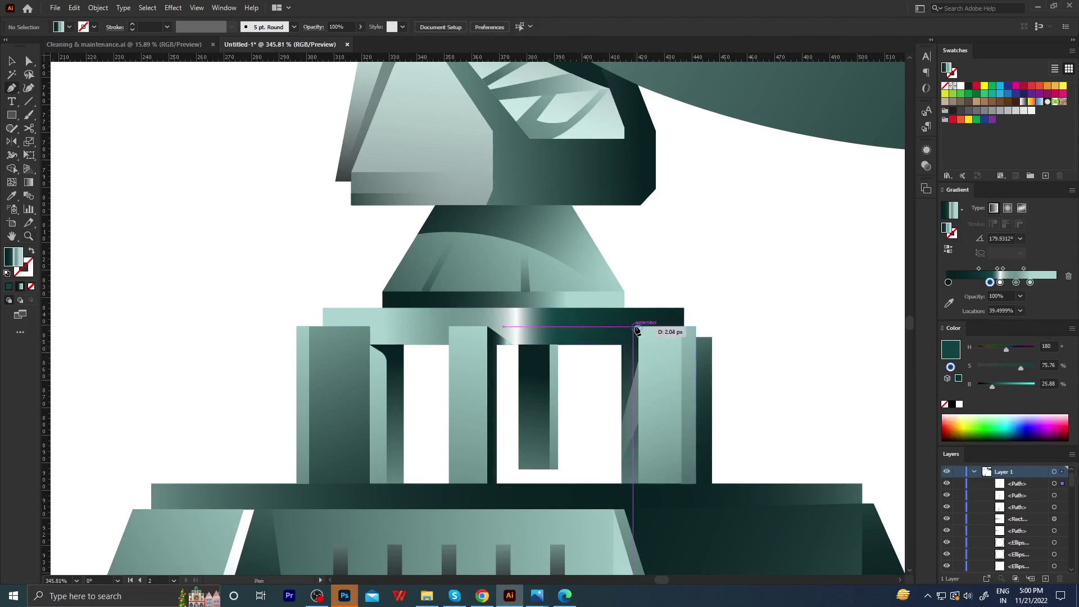
pyautogui.click(638, 326)
pyautogui.click(584, 309)
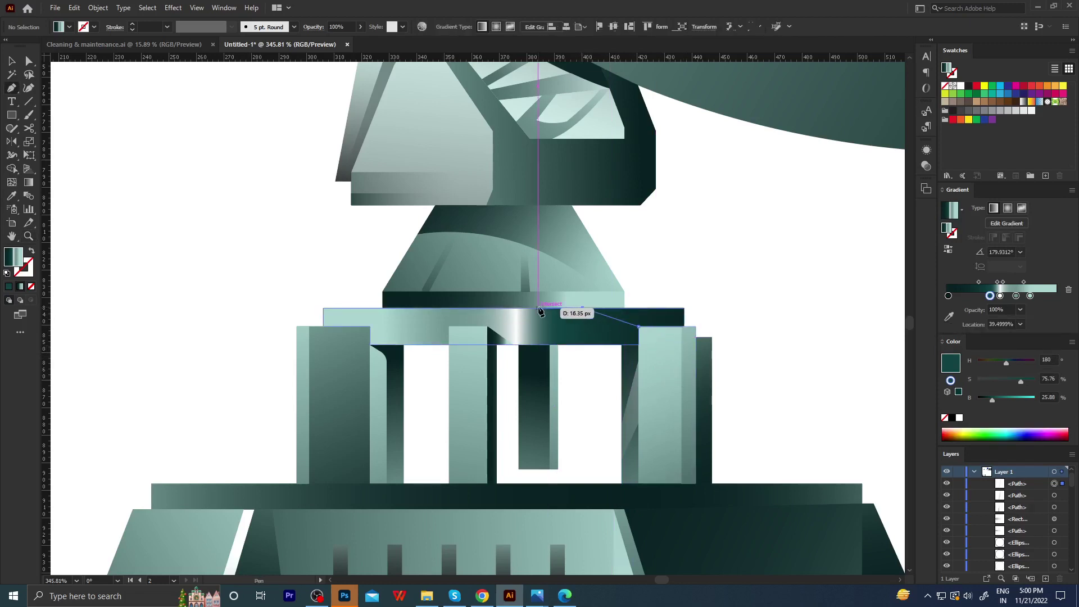
pyautogui.click(539, 309)
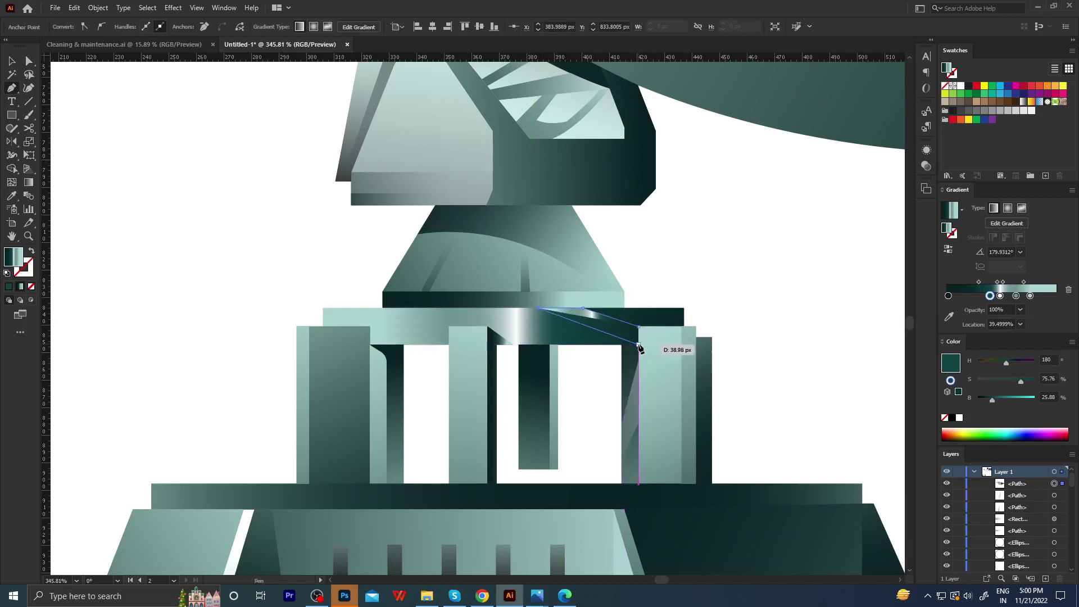
pyautogui.click(638, 344)
# Fill the shadow with a sampled colour and a fading gradient dragged diagonally across it.
pyautogui.press('i')
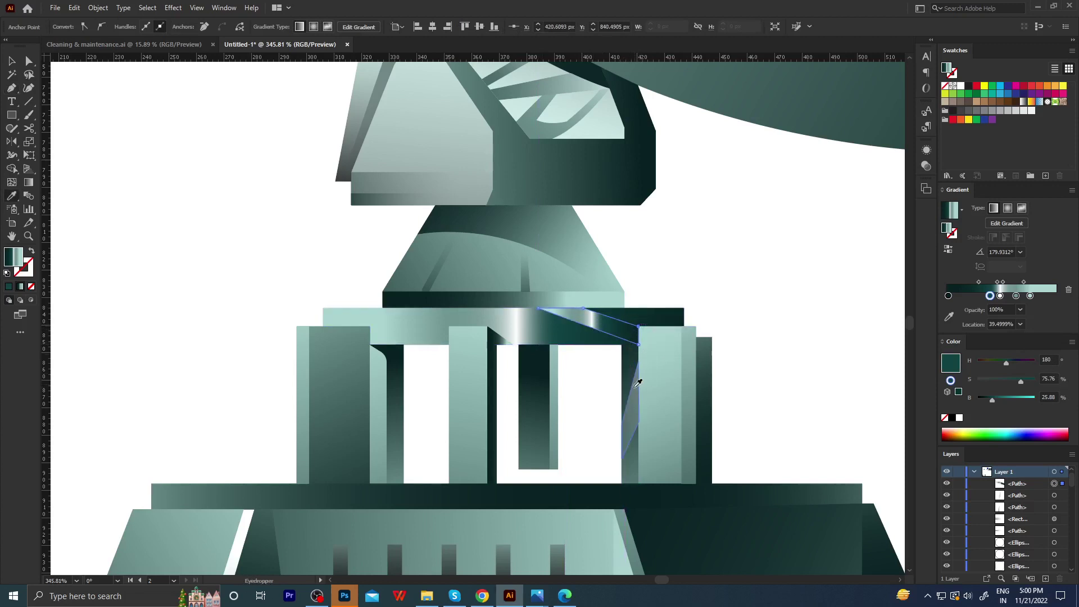
pyautogui.click(641, 385)
pyautogui.press('g')
pyautogui.moveTo(516, 320); pyautogui.dragTo(699, 389)
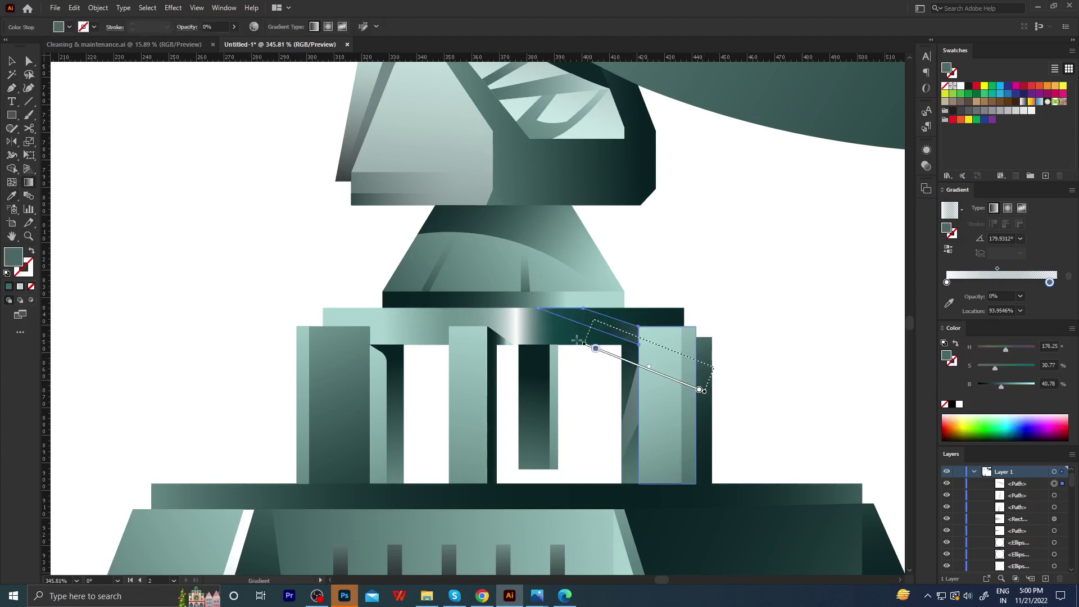
pyautogui.moveTo(589, 344); pyautogui.dragTo(543, 328)
pyautogui.press('a')
pyautogui.click(544, 328)
pyautogui.scroll(-2, 475, 378)
# Redraw the gradient across the trapezoid on the stand's neck.
pyautogui.scroll(-2, 441, 392)
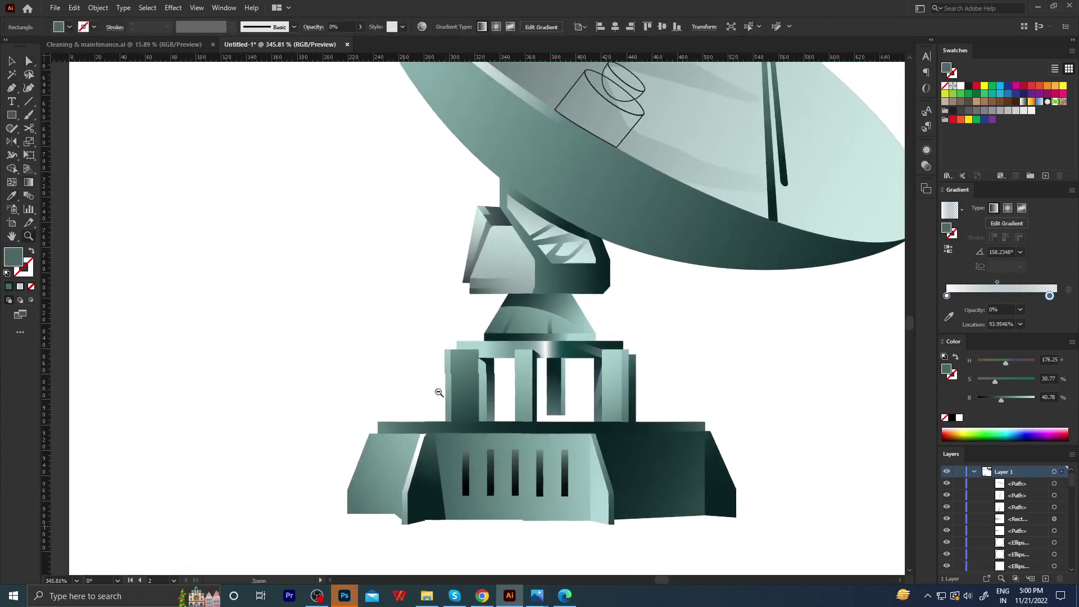
pyautogui.scroll(-1, 386, 389)
pyautogui.click(385, 388)
pyautogui.scroll(-2, 404, 404)
pyautogui.scroll(-2, 472, 405)
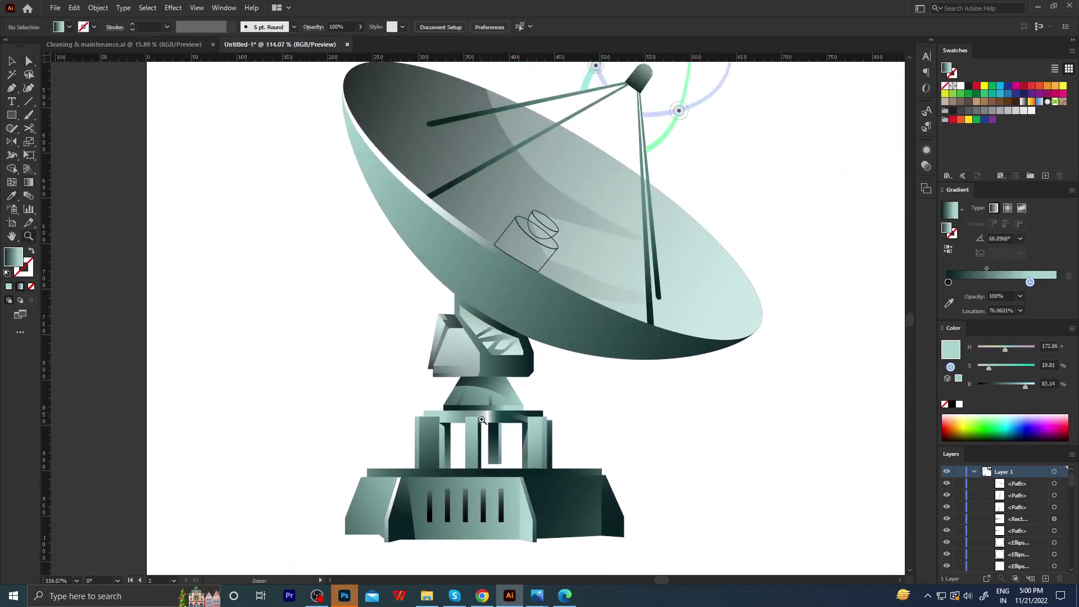
pyautogui.press('z')
pyautogui.scroll(3, 518, 423)
pyautogui.scroll(3, 518, 423)
pyautogui.press('a')
pyautogui.click(550, 384)
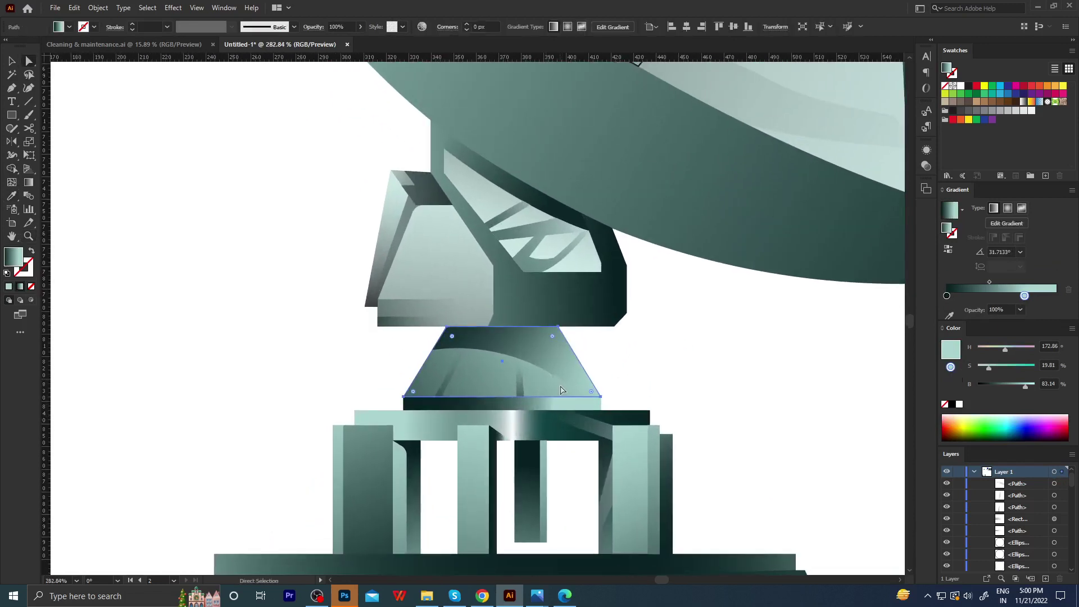
pyautogui.press('g')
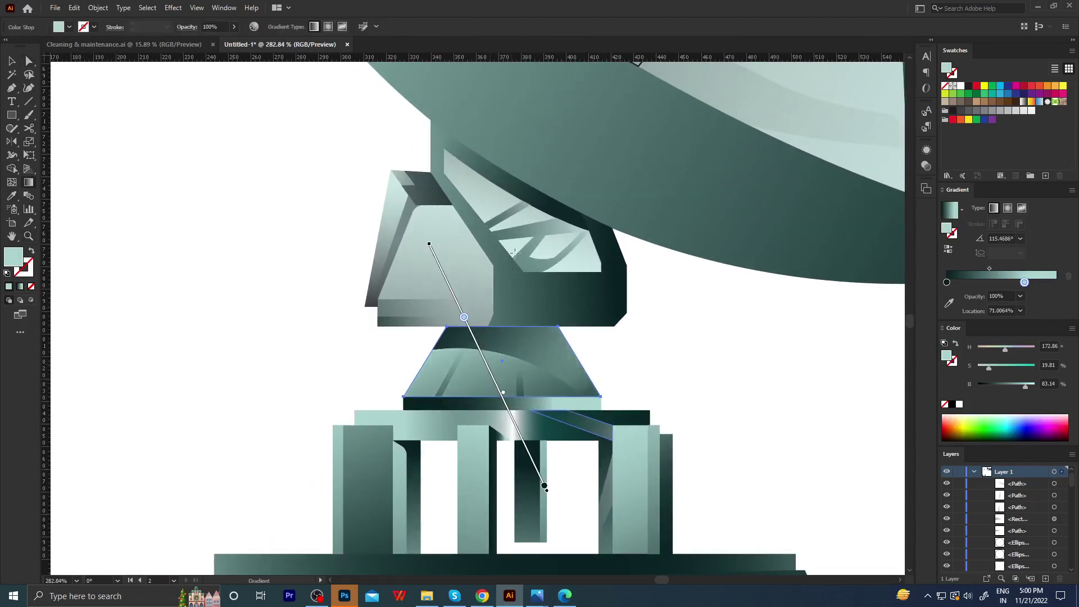
pyautogui.moveTo(541, 482)
pyautogui.mouseDown()
pyautogui.moveTo(429, 241)
pyautogui.moveTo(725, 542)
pyautogui.mouseUp()
# Run the curved overlay's gradient from the bracket down toward the base (about -65.7°), with the transparent stop lower.
pyautogui.press('g')
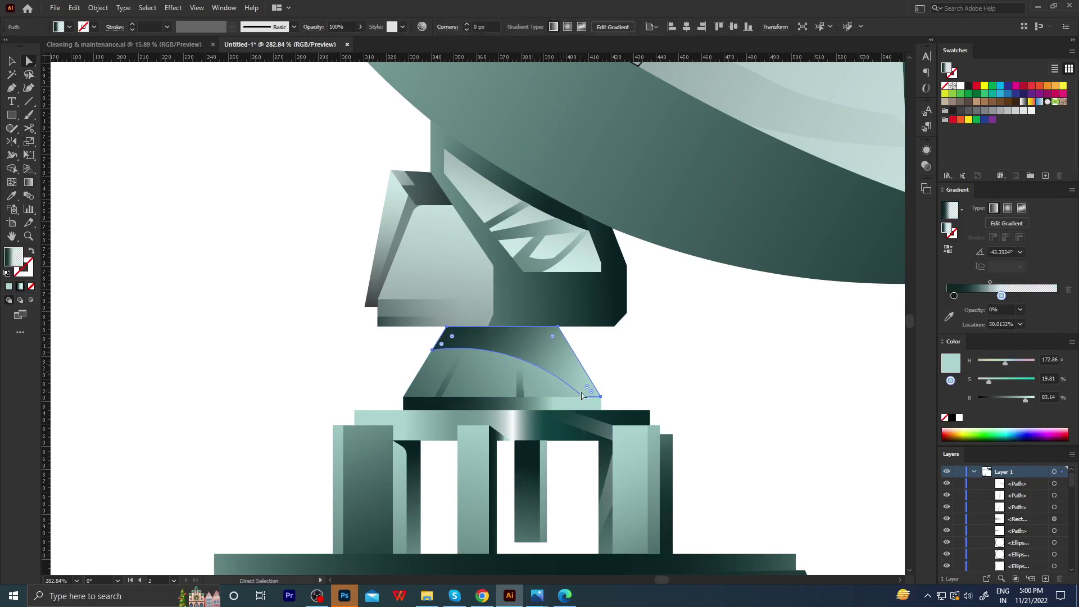
pyautogui.moveTo(599, 449); pyautogui.dragTo(491, 214)
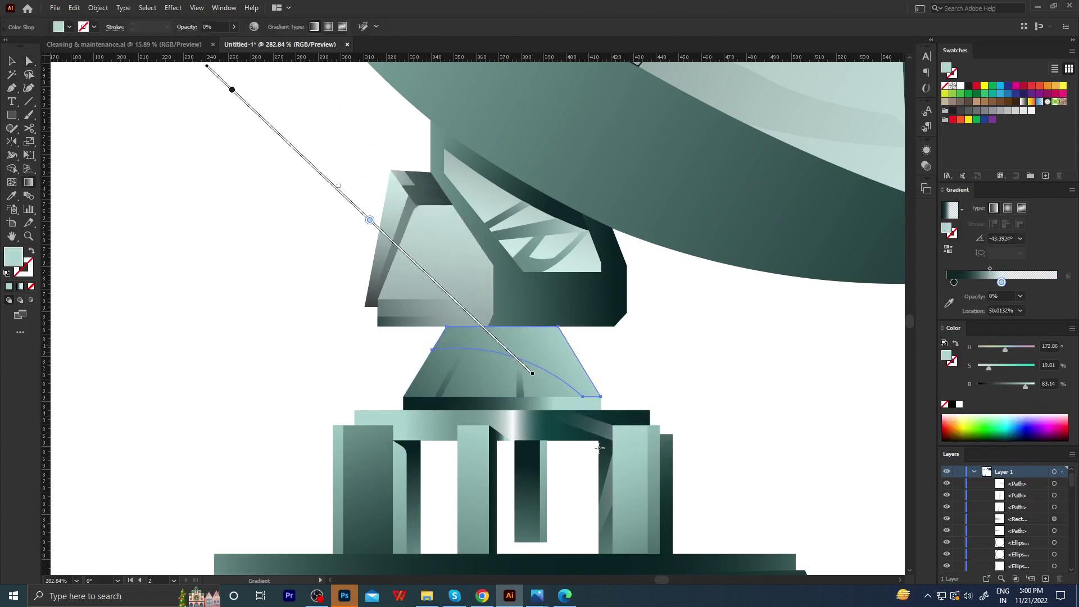
pyautogui.moveTo(560, 468); pyautogui.dragTo(398, 120)
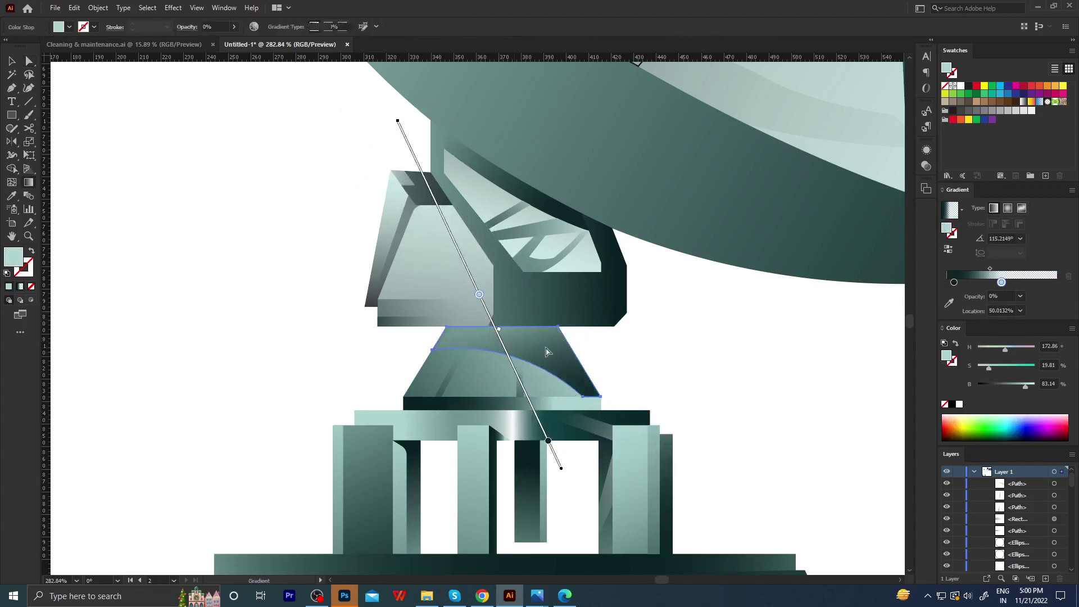
pyautogui.hotkey('ctrl', 'shift', 'a')
pyautogui.hotkey('ctrl', '0')
pyautogui.press('z')
pyautogui.moveTo(388, 354); pyautogui.dragTo(526, 382)
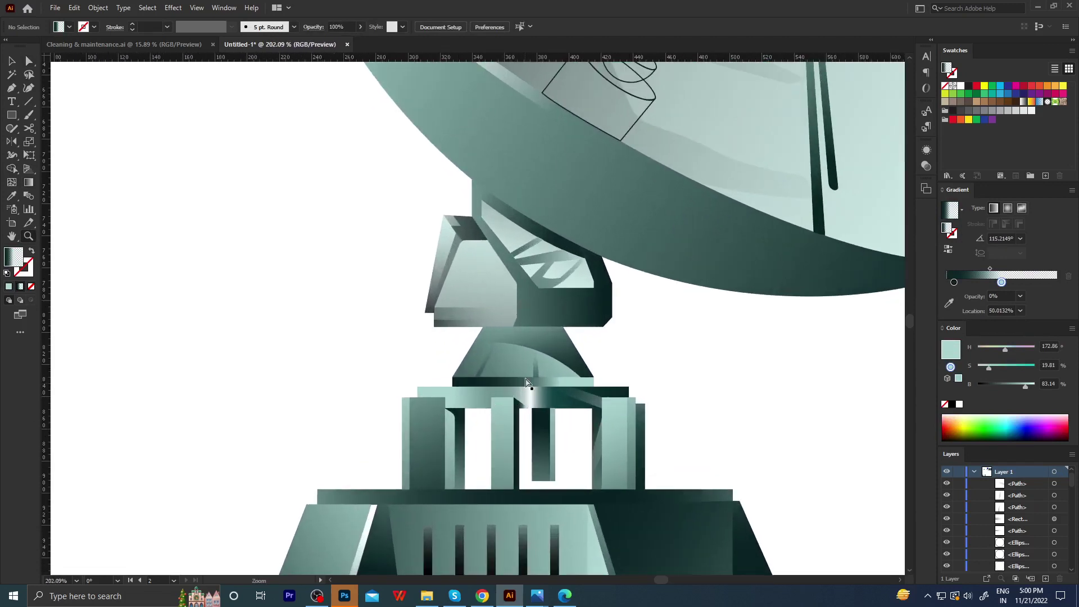
pyautogui.press('g')
pyautogui.click(541, 344)
pyautogui.moveTo(529, 245); pyautogui.dragTo(604, 438)
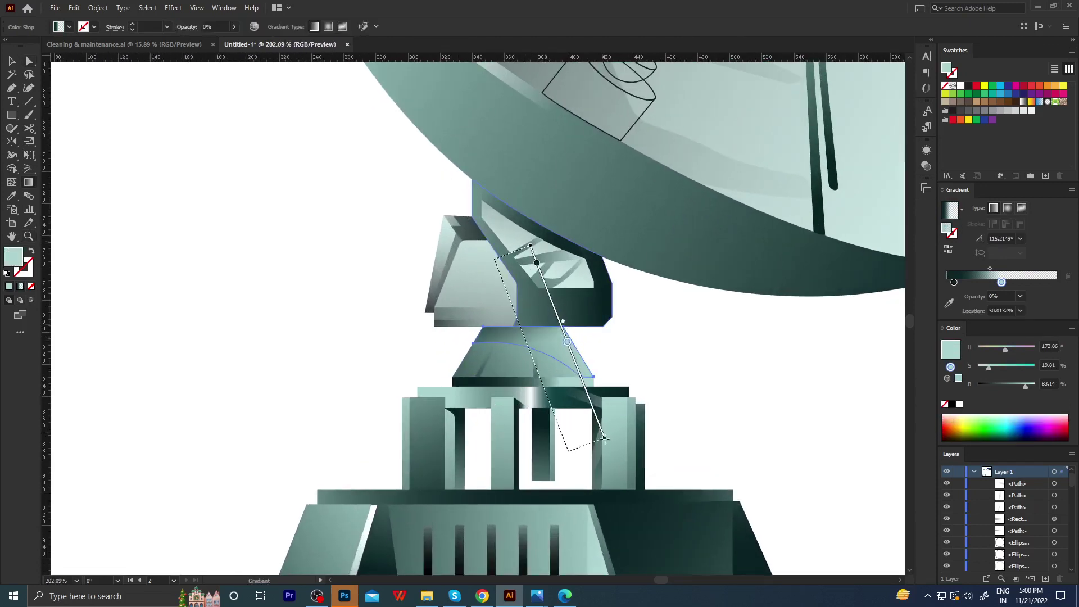
pyautogui.moveTo(489, 264); pyautogui.dragTo(616, 542)
pyautogui.moveTo(553, 404); pyautogui.dragTo(571, 444)
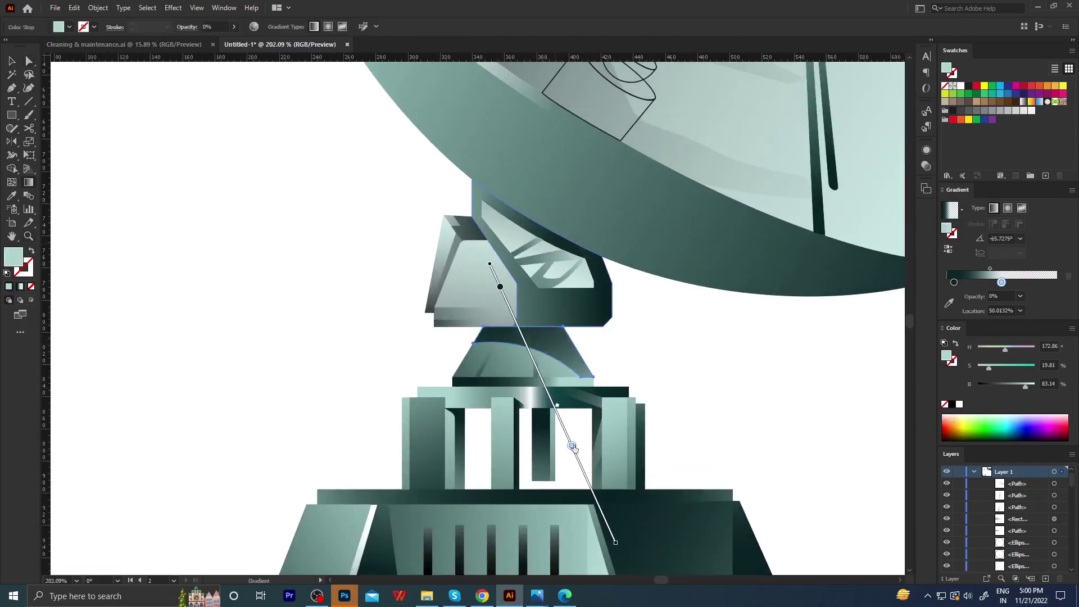
# Zoom out to review the whole antenna, then zoom back in on it.
pyautogui.hotkey('ctrl', 'shift', 'a')
pyautogui.hotkey('ctrl', '-')
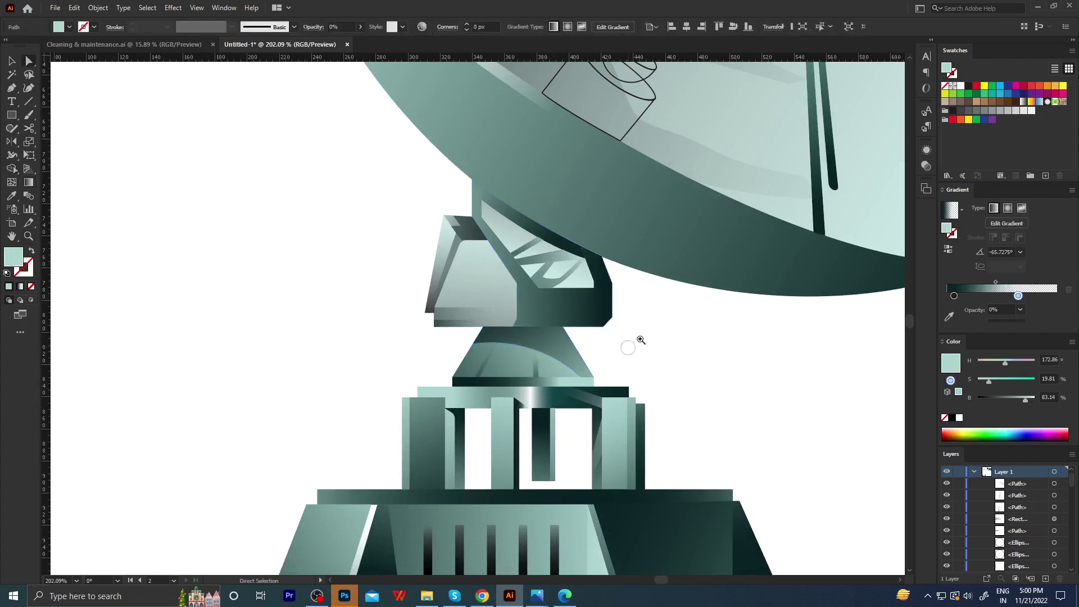
pyautogui.hotkey('ctrl', '-')
pyautogui.scroll(-2, 526, 370)
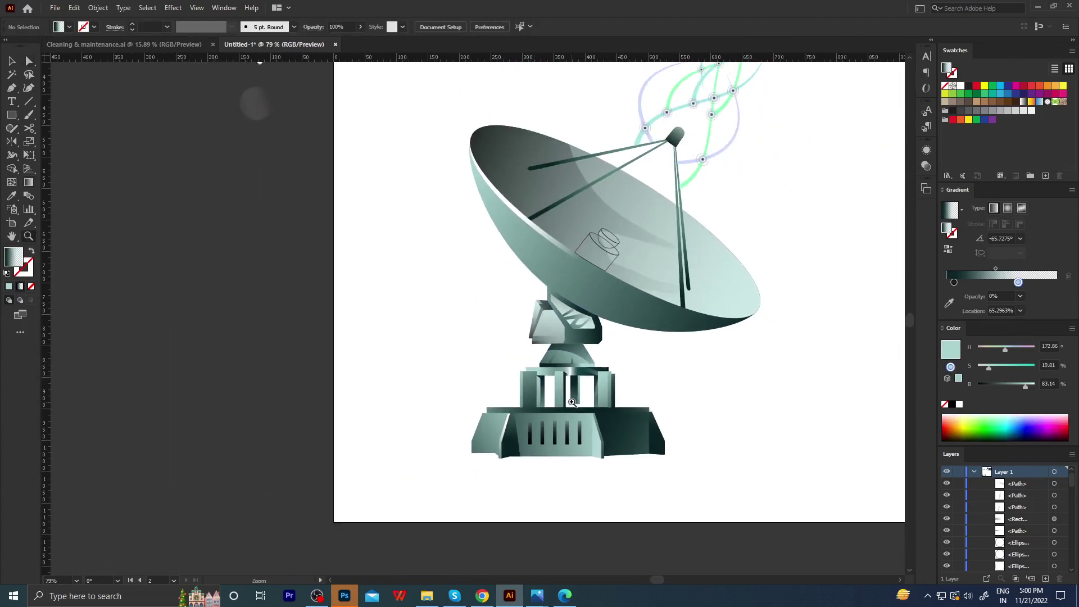
pyautogui.moveTo(571, 403)
pyautogui.mouseDown()
pyautogui.moveTo(538, 416)
pyautogui.moveTo(351, 361)
pyautogui.mouseUp()
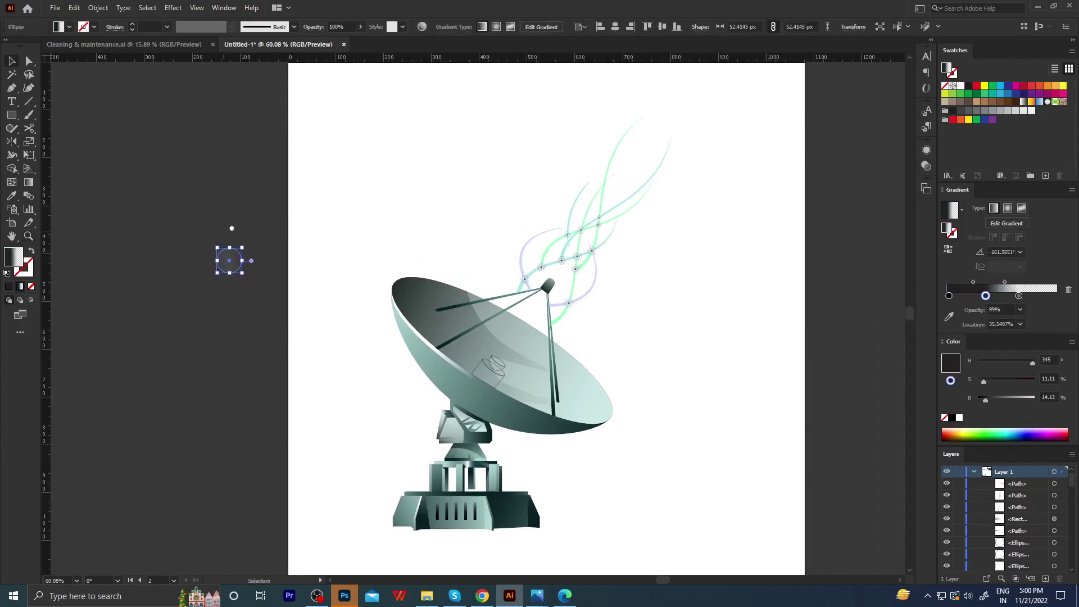
pyautogui.press('z')
pyautogui.moveTo(481, 541); pyautogui.dragTo(579, 314)
# Select the small cylinder's side and give it a sampled gradient fill.
pyautogui.click(580, 314)
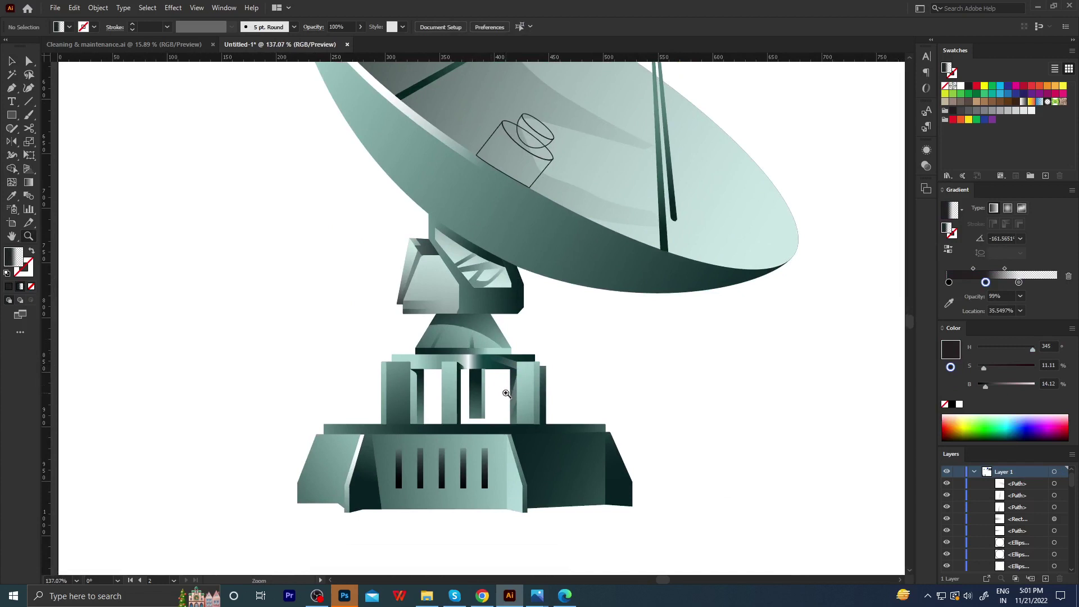
pyautogui.moveTo(476, 321); pyautogui.dragTo(612, 299)
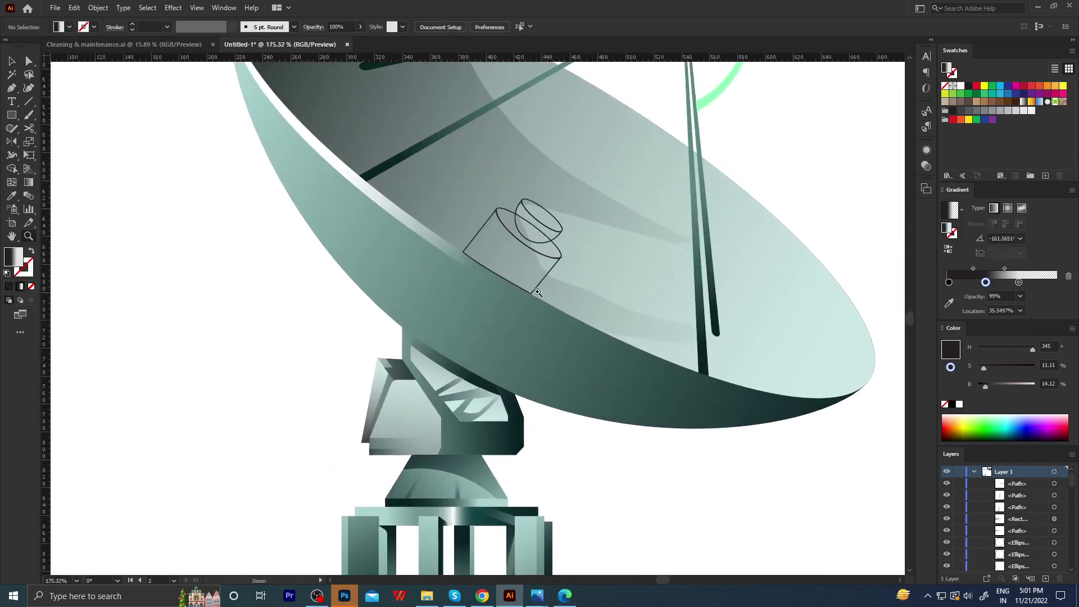
pyautogui.moveTo(516, 278); pyautogui.dragTo(549, 301)
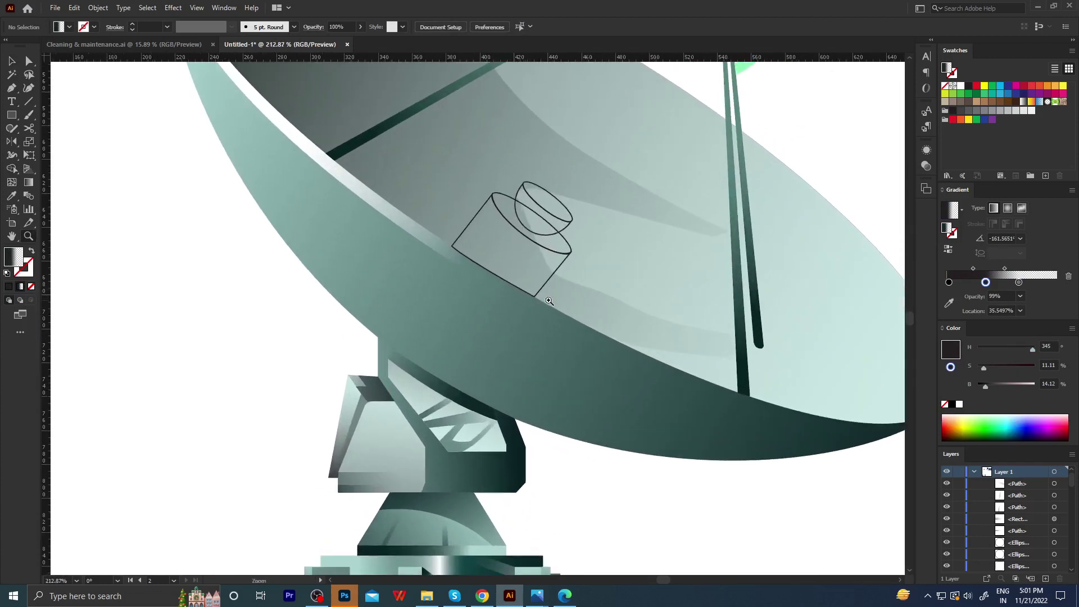
pyautogui.moveTo(560, 264); pyautogui.dragTo(567, 257)
pyautogui.press('v')
pyautogui.click(487, 426)
# Angle the cylinder side's gradient diagonally at about 42°.
pyautogui.press('g')
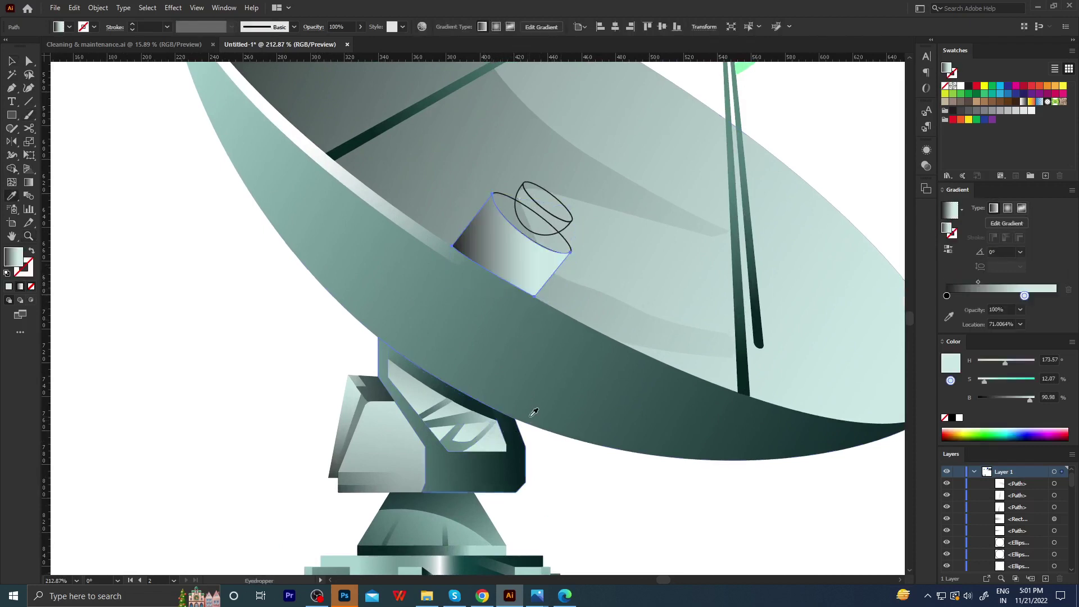
pyautogui.moveTo(347, 396); pyautogui.dragTo(635, 135)
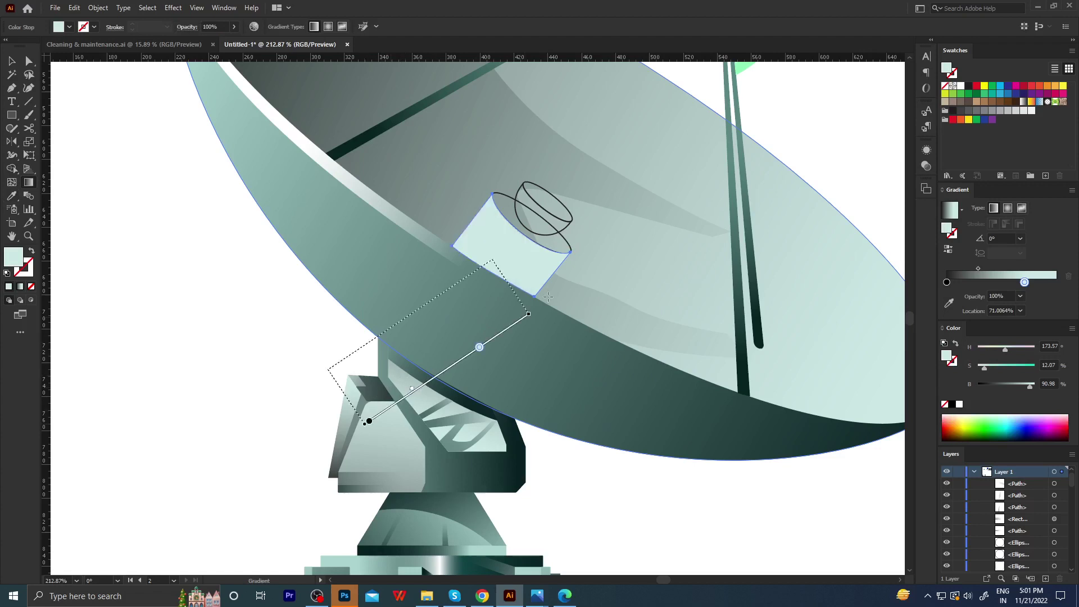
pyautogui.moveTo(433, 324); pyautogui.dragTo(471, 289)
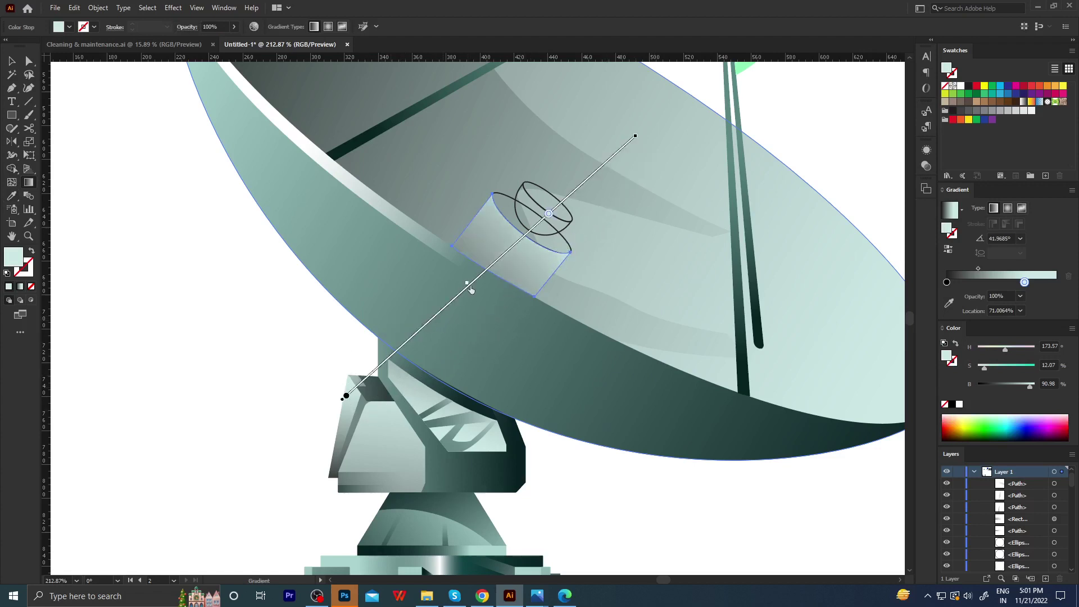
pyautogui.press('a')
pyautogui.click(322, 329)
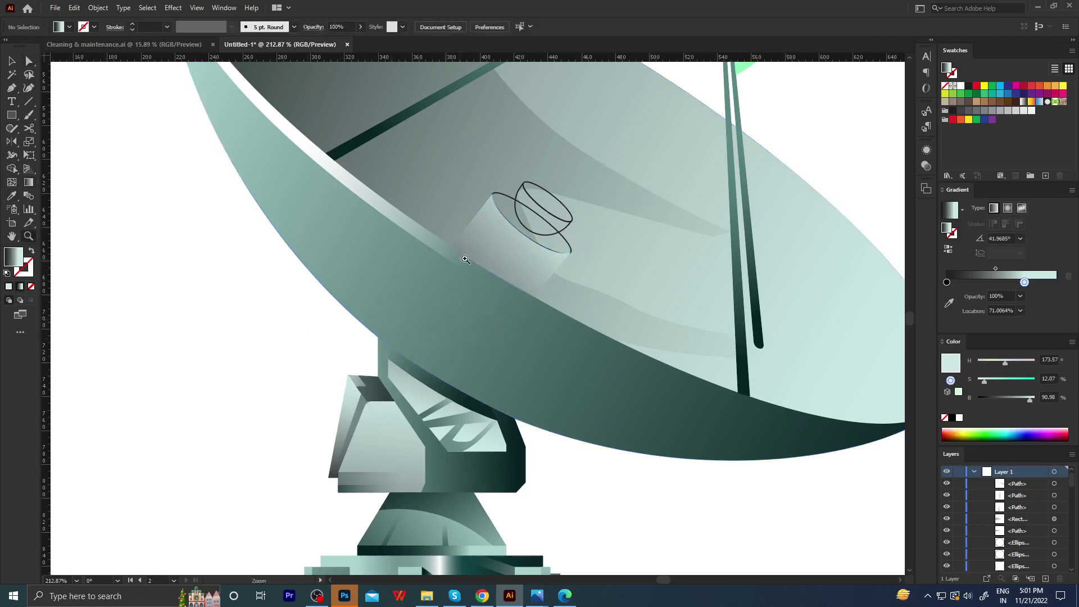
pyautogui.keyDown('alt'); pyautogui.scroll(2, 513, 260); pyautogui.keyUp('alt')
pyautogui.click(513, 260)
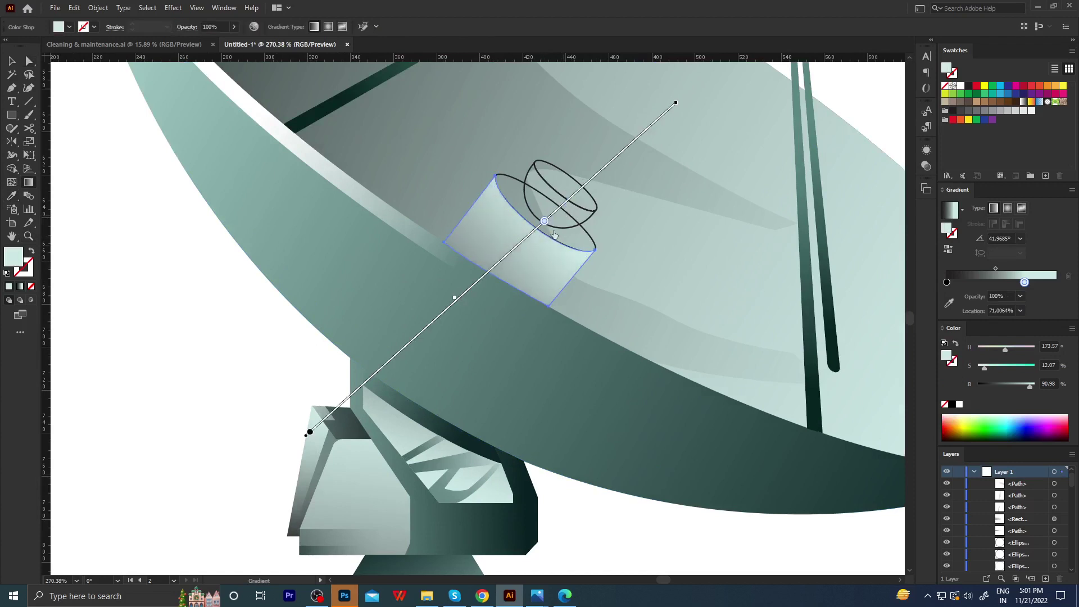
pyautogui.click(307, 337)
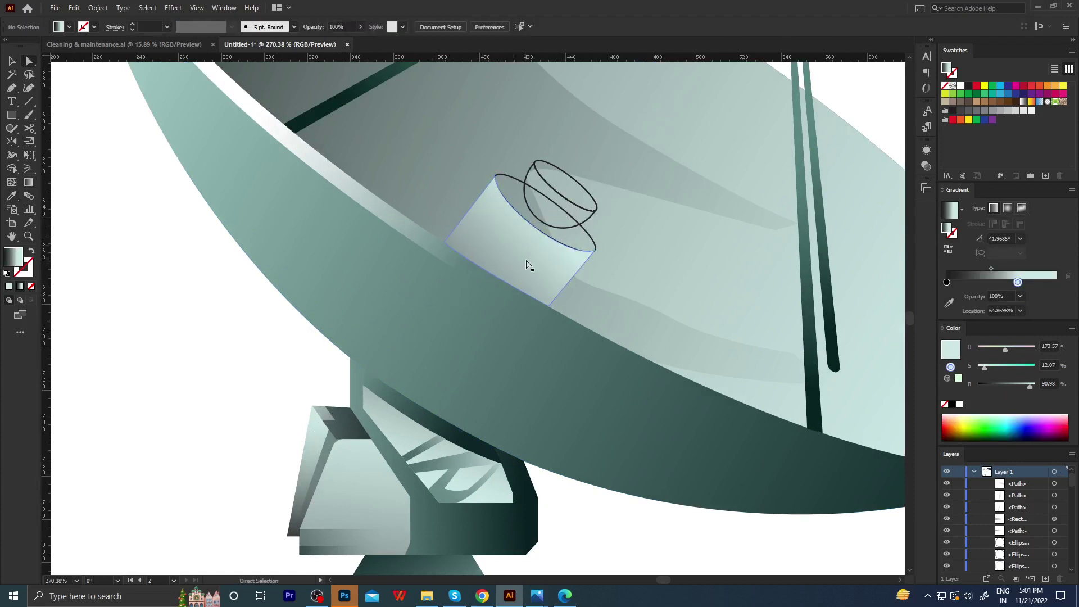
# Draw a closed band outline around the feed cylinder's lower rim.
pyautogui.press('p')
pyautogui.click(458, 223)
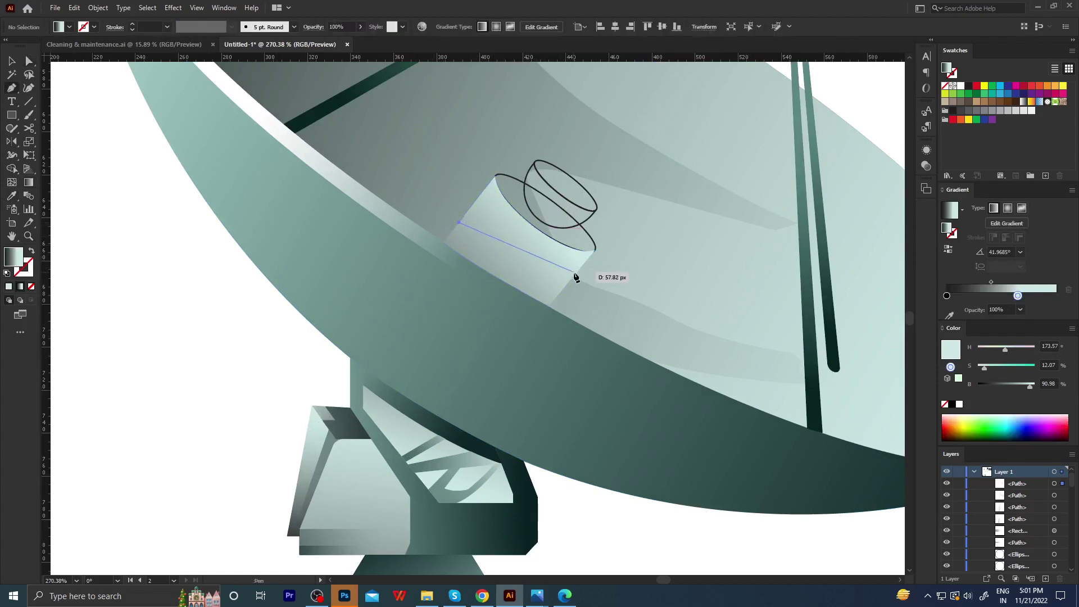
pyautogui.moveTo(573, 275)
pyautogui.mouseDown()
pyautogui.moveTo(680, 287)
pyautogui.moveTo(666, 278)
pyautogui.mouseUp()
pyautogui.hotkey('ctrl', 'z')
pyautogui.moveTo(582, 265); pyautogui.dragTo(635, 237)
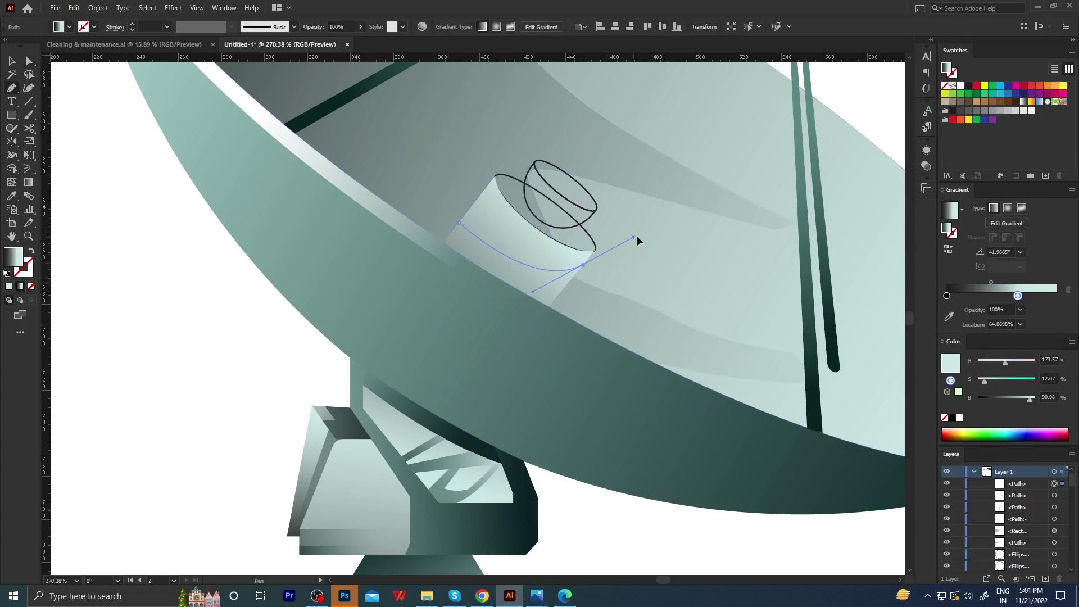
pyautogui.moveTo(584, 271); pyautogui.dragTo(582, 272)
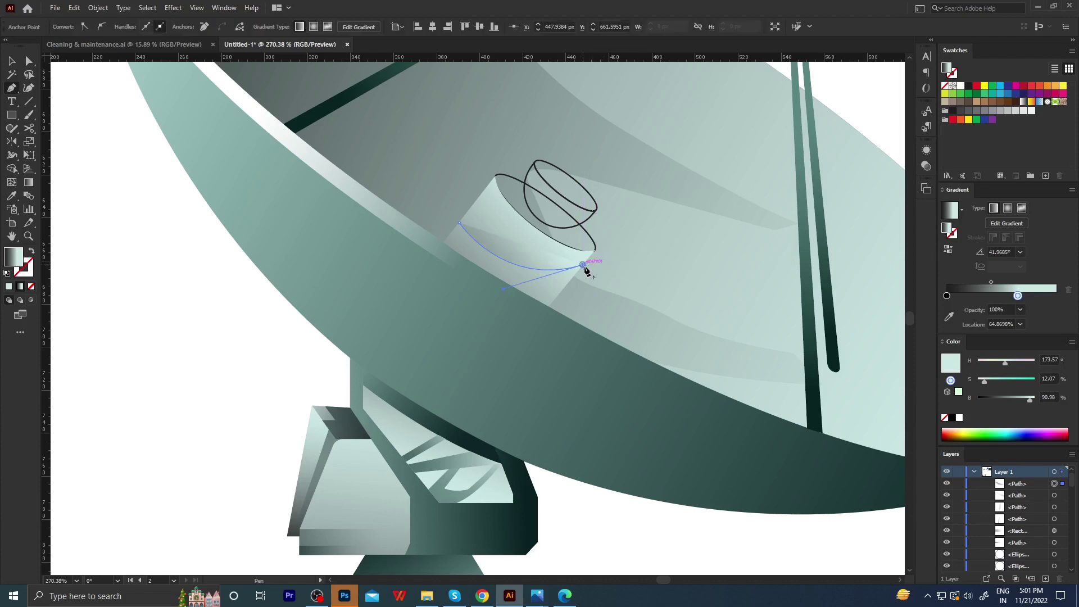
pyautogui.click(453, 292)
pyautogui.click(428, 256)
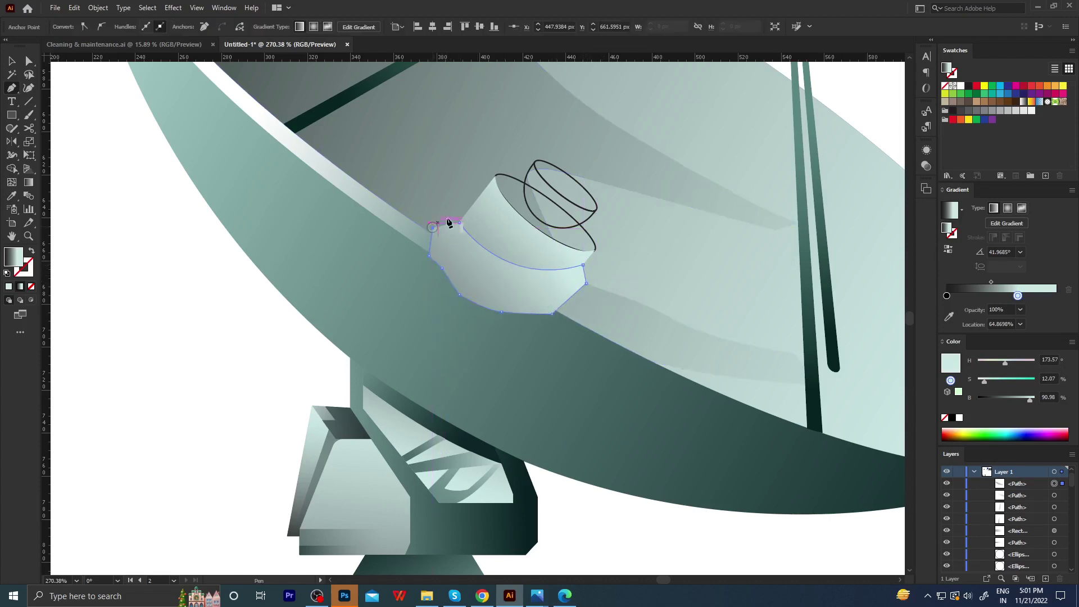
pyautogui.click(458, 224)
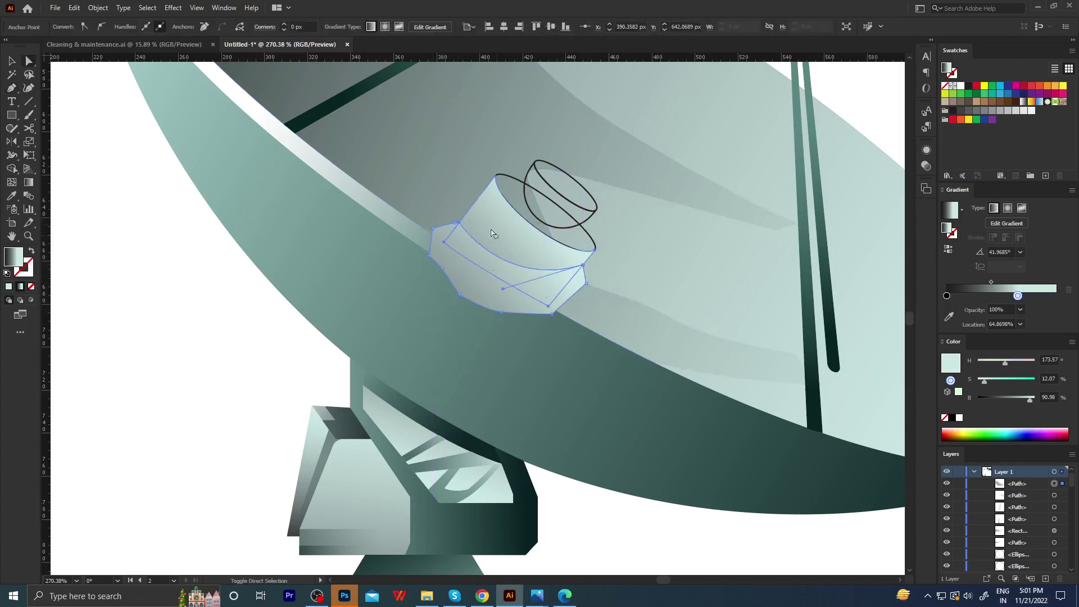
# Trim the band against the cylinder with Shape Builder, removing the excess below.
pyautogui.keyDown('ctrl'); pyautogui.keyDown('shift'); pyautogui.click(494, 236); pyautogui.keyUp('shift'); pyautogui.keyUp('ctrl')
pyautogui.hotkey('shift', 'm')
pyautogui.keyDown('alt'); pyautogui.click(511, 291); pyautogui.keyUp('alt')
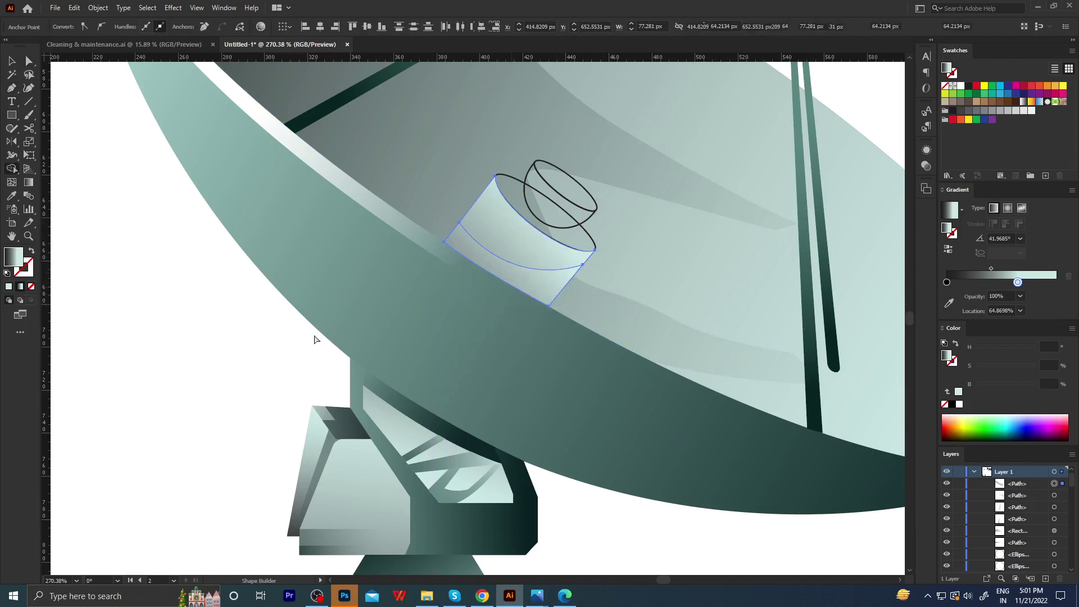
pyautogui.press('a')
pyautogui.hotkey('ctrl', 'shift', 'a')
pyautogui.click(487, 262)
pyautogui.keyDown('shift'); pyautogui.click(535, 356); pyautogui.keyUp('shift')
# Fill the band with the dark base gradient running diagonally across the cylinder.
pyautogui.press('i')
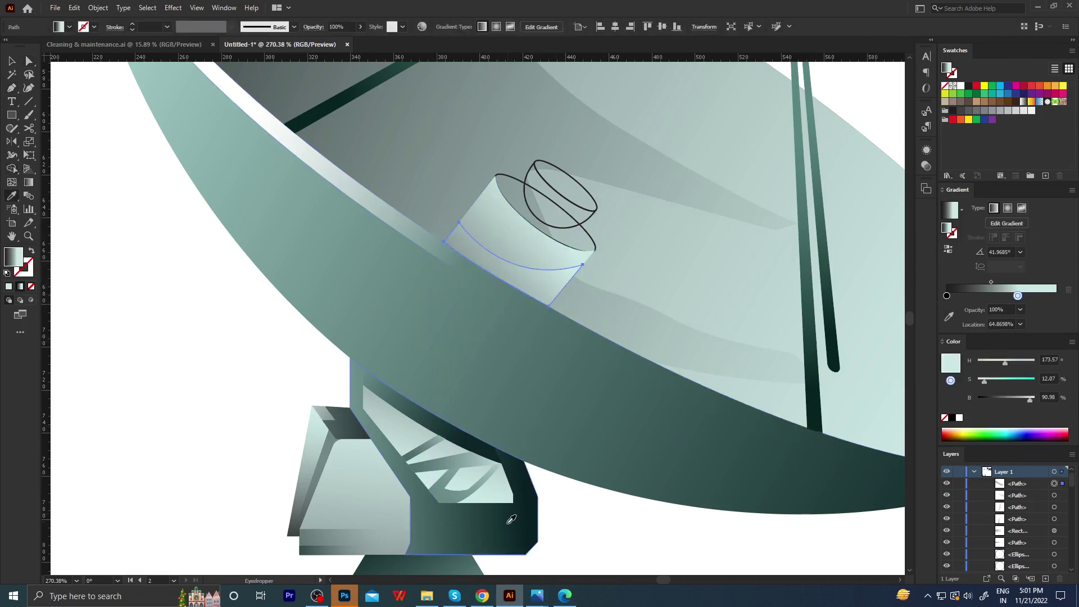
pyautogui.click(510, 511)
pyautogui.hotkey('ctrl', '0')
pyautogui.scroll(2, 401, 350)
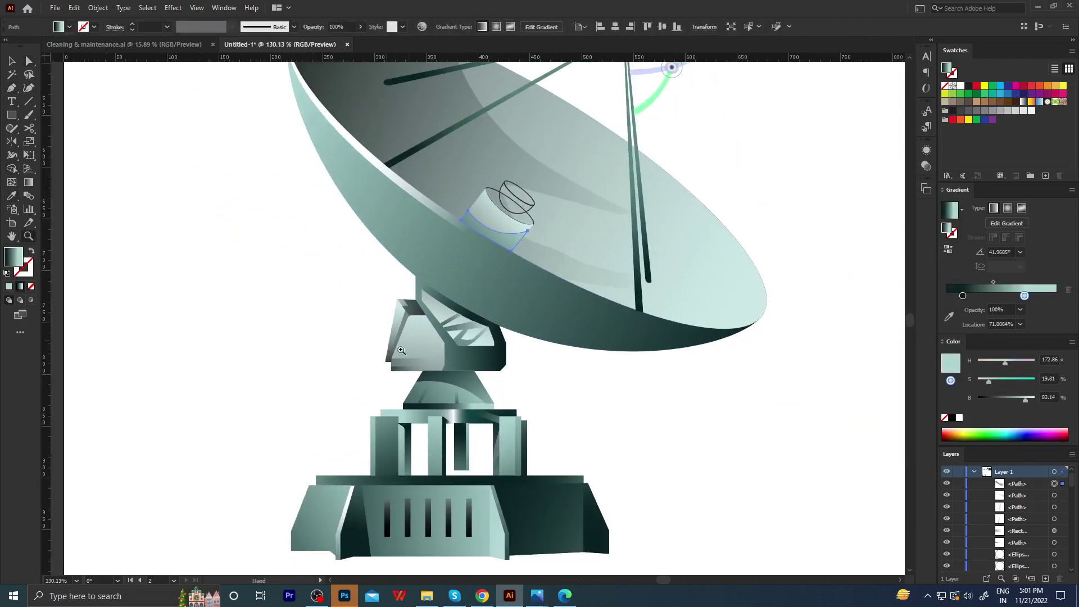
pyautogui.press('i')
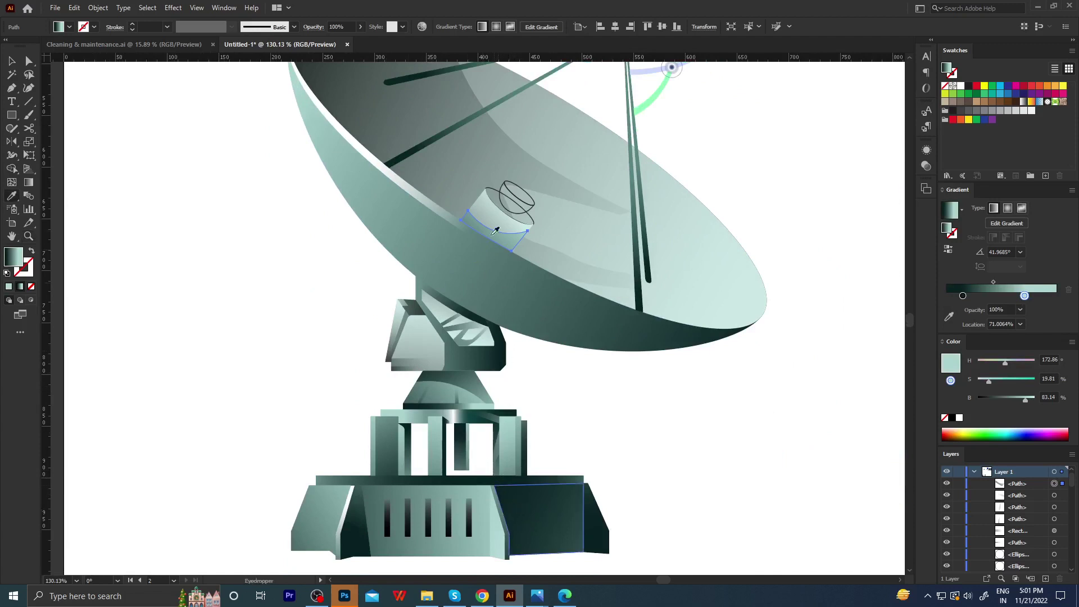
pyautogui.click(495, 231)
pyautogui.scroll(4, 474, 250)
pyautogui.press('g')
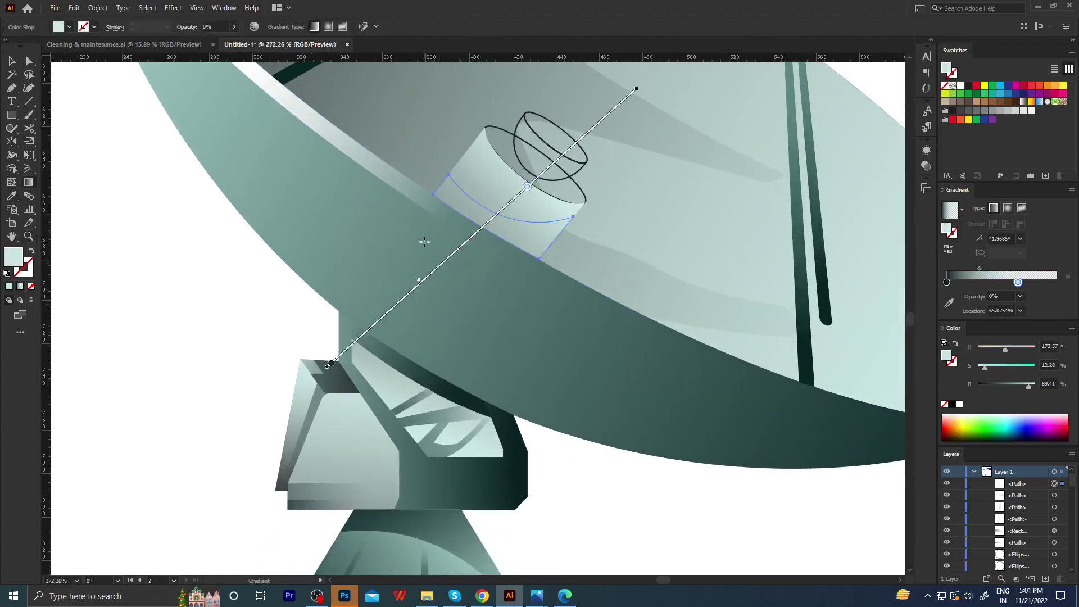
pyautogui.moveTo(424, 241); pyautogui.dragTo(710, 135)
# Make the band gradient fade from dark at its left end to transparent, about -164°.
pyautogui.hotkey('ctrl', 'shift', 'a')
pyautogui.press('z')
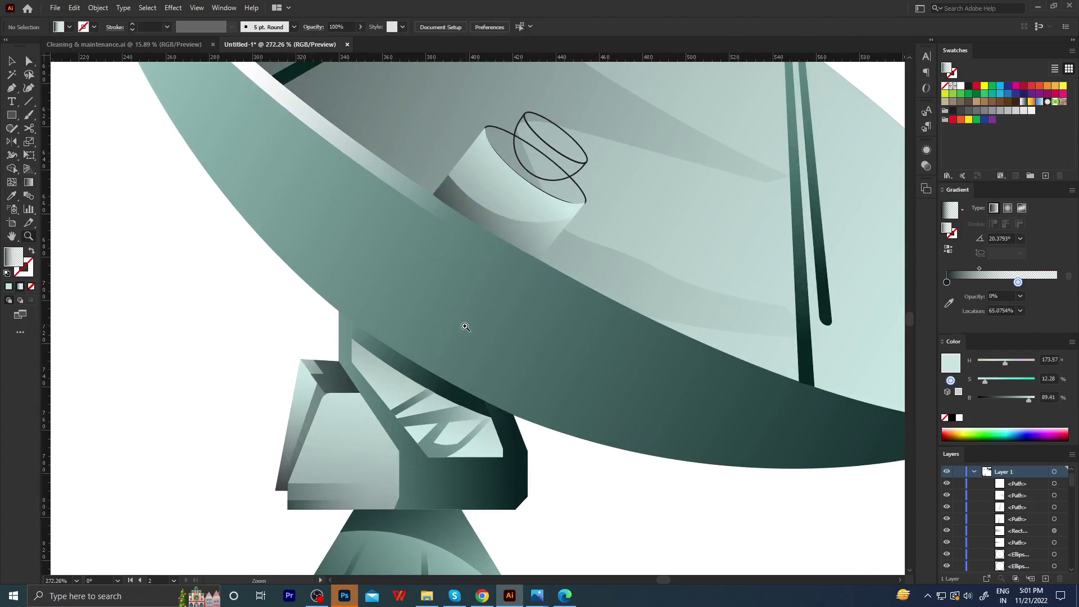
pyautogui.moveTo(465, 327)
pyautogui.mouseDown()
pyautogui.moveTo(308, 374)
pyautogui.moveTo(362, 368)
pyautogui.moveTo(487, 258)
pyautogui.moveTo(469, 251)
pyautogui.mouseUp()
pyautogui.press('a')
pyautogui.press('g')
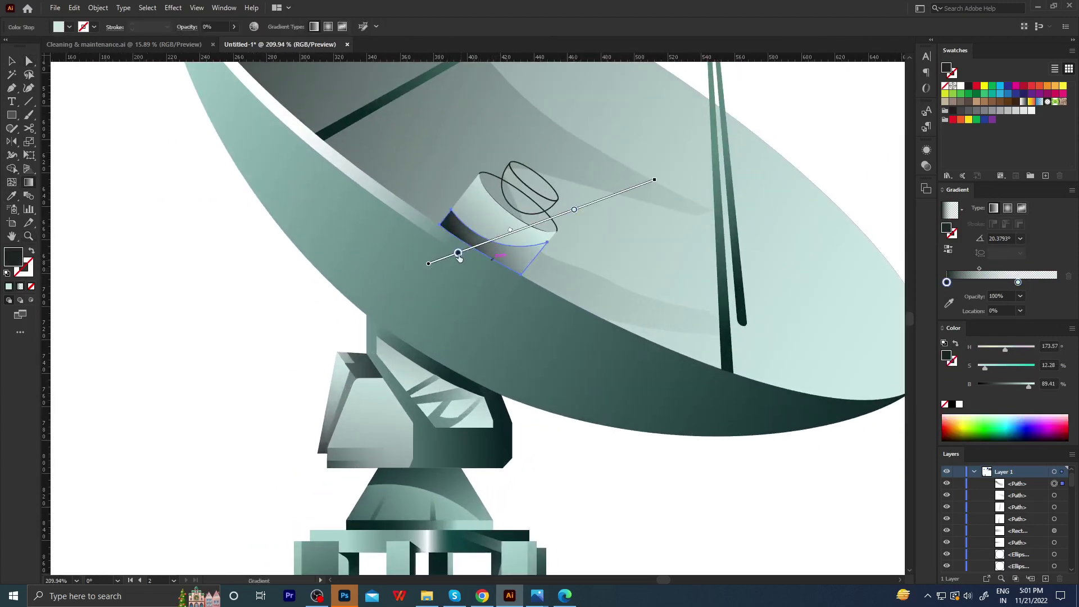
pyautogui.press('a')
pyautogui.hotkey('ctrl', 'shift', 'a')
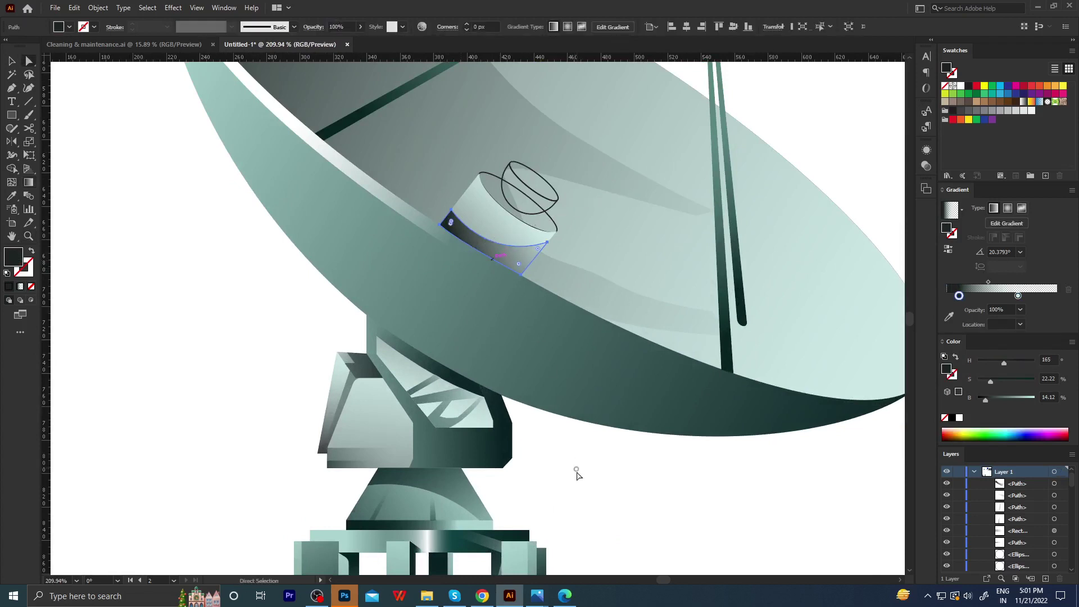
pyautogui.moveTo(576, 470)
pyautogui.mouseDown()
pyautogui.moveTo(365, 403)
pyautogui.moveTo(519, 302)
pyautogui.mouseUp()
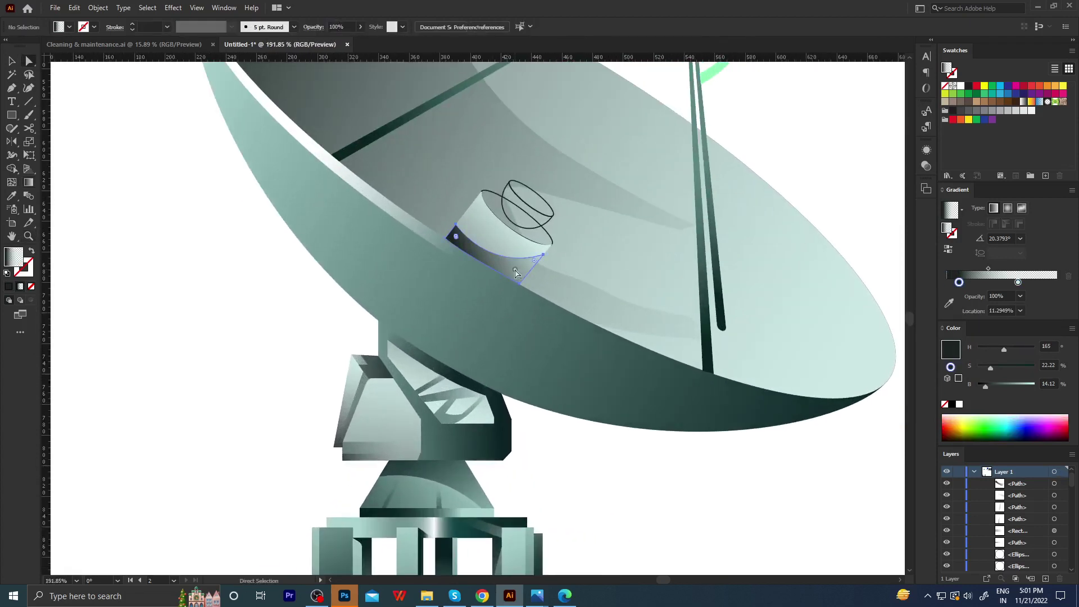
pyautogui.click(515, 273)
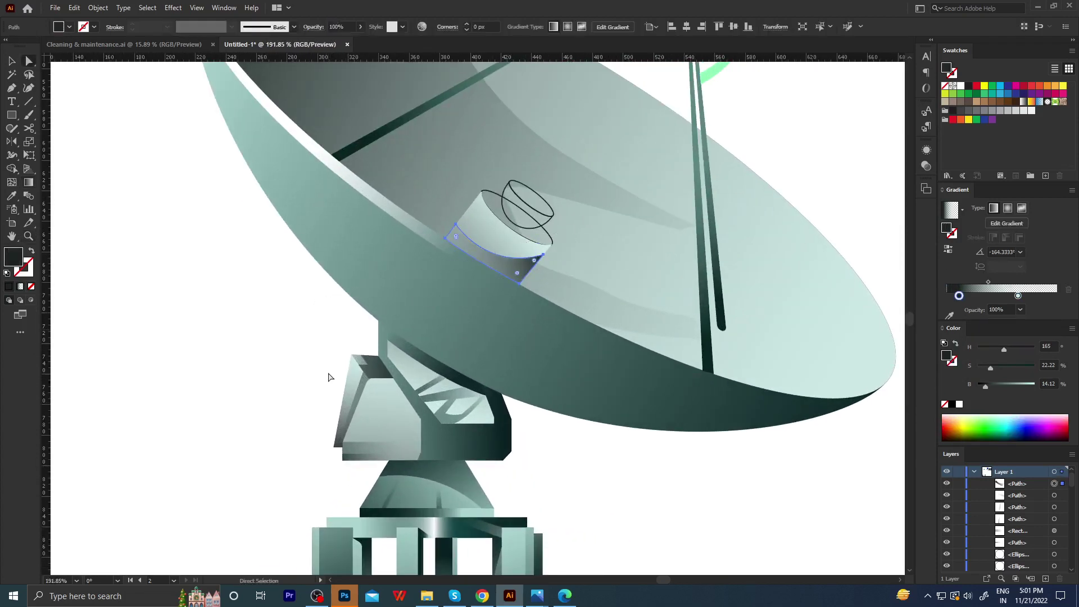
pyautogui.hotkey('ctrl', 'shift', 'a')
pyautogui.press('z')
pyautogui.moveTo(329, 376)
pyautogui.mouseDown()
pyautogui.moveTo(289, 354)
pyautogui.moveTo(527, 280)
pyautogui.moveTo(450, 276)
pyautogui.mouseUp()
# Redraw the dish bowl's gradient at a shallower angle of about -27°.
pyautogui.press('g')
pyautogui.click(449, 275)
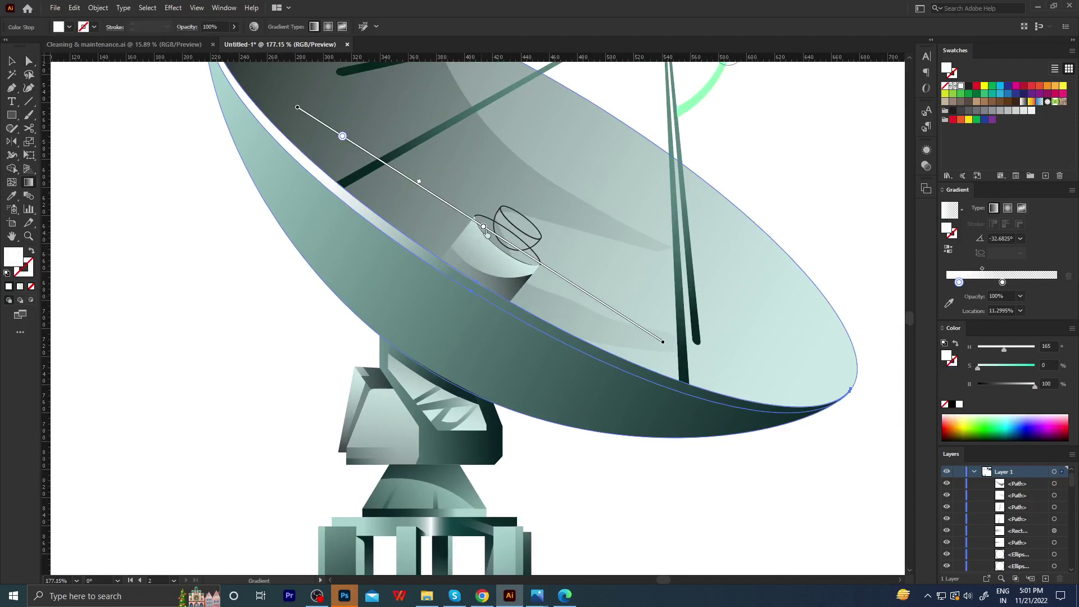
pyautogui.moveTo(483, 226); pyautogui.dragTo(543, 265)
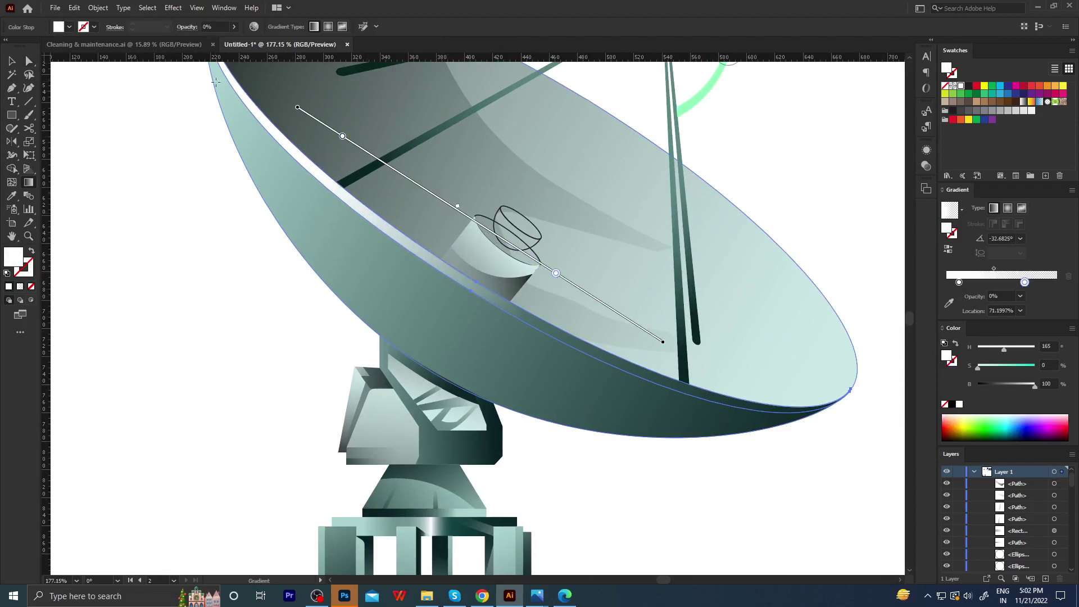
pyautogui.moveTo(216, 82); pyautogui.dragTo(854, 407)
pyautogui.hotkey('ctrl', 'shift', 'a')
pyautogui.press('z')
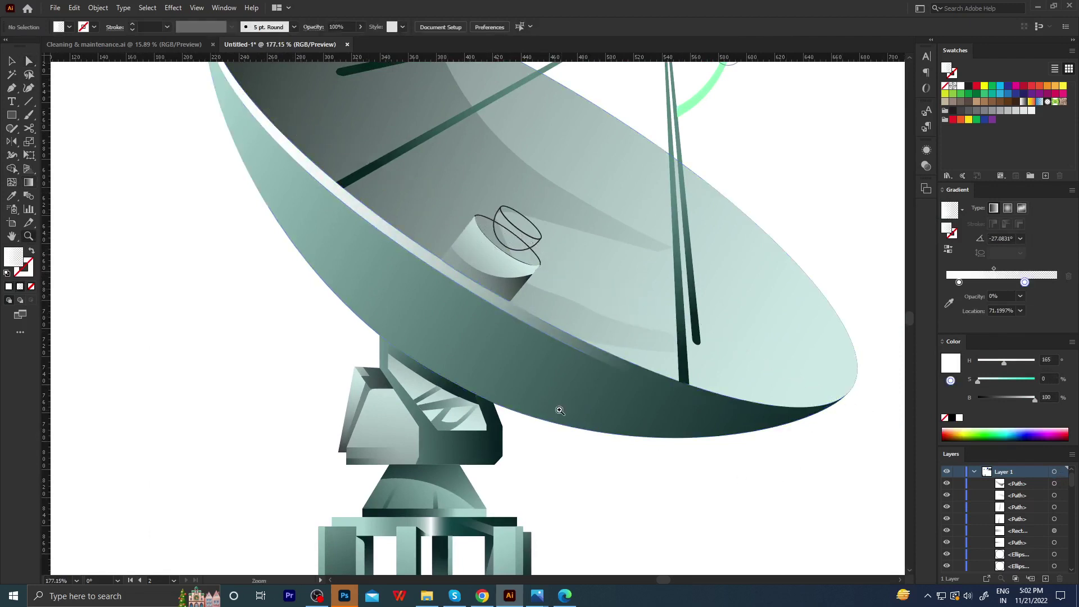
pyautogui.moveTo(559, 410); pyautogui.dragTo(523, 327)
# Redraw the cylinder band's gradient at about 48° and slide the dark stop inward.
pyautogui.press('a')
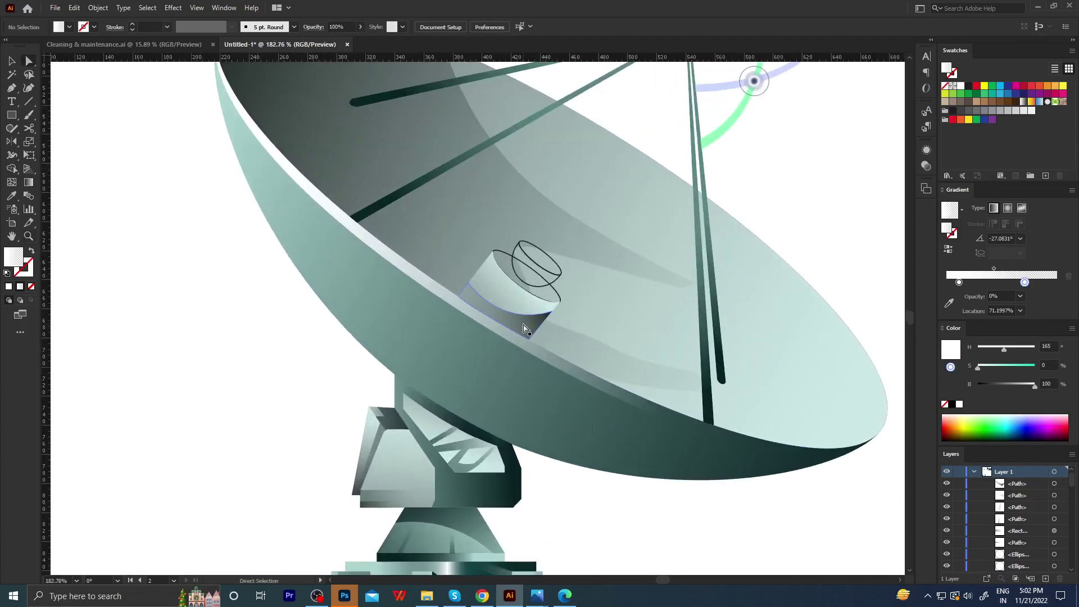
pyautogui.click(523, 328)
pyautogui.press('g')
pyautogui.moveTo(442, 373); pyautogui.dragTo(579, 220)
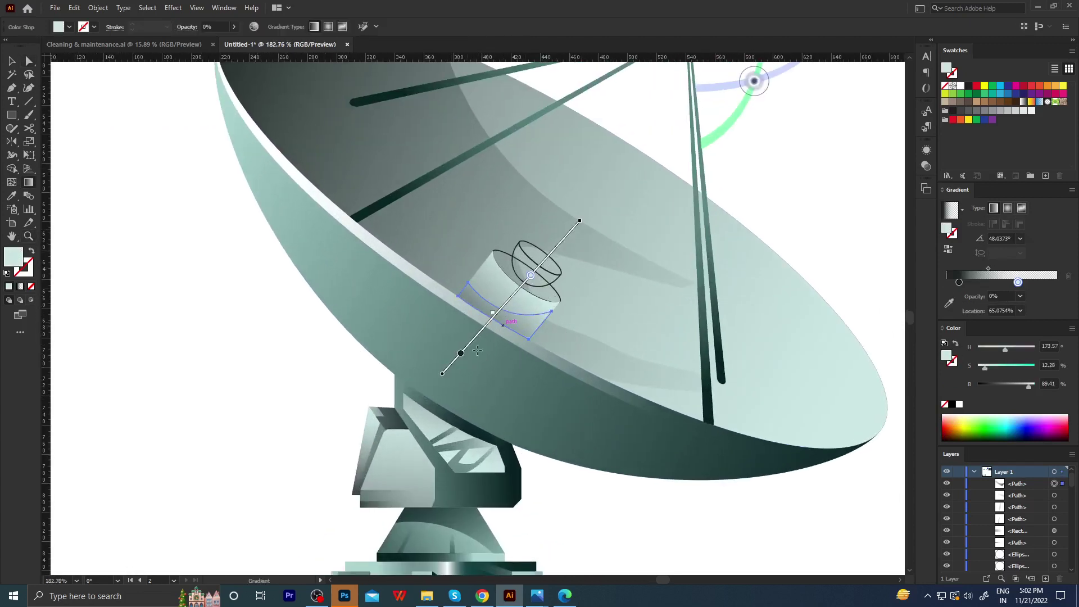
pyautogui.moveTo(460, 354)
pyautogui.mouseDown()
pyautogui.moveTo(481, 330)
pyautogui.moveTo(422, 377)
pyautogui.moveTo(475, 286)
pyautogui.moveTo(571, 334)
pyautogui.mouseUp()
pyautogui.hotkey('ctrl', 'shift', 'a')
pyautogui.press('z')
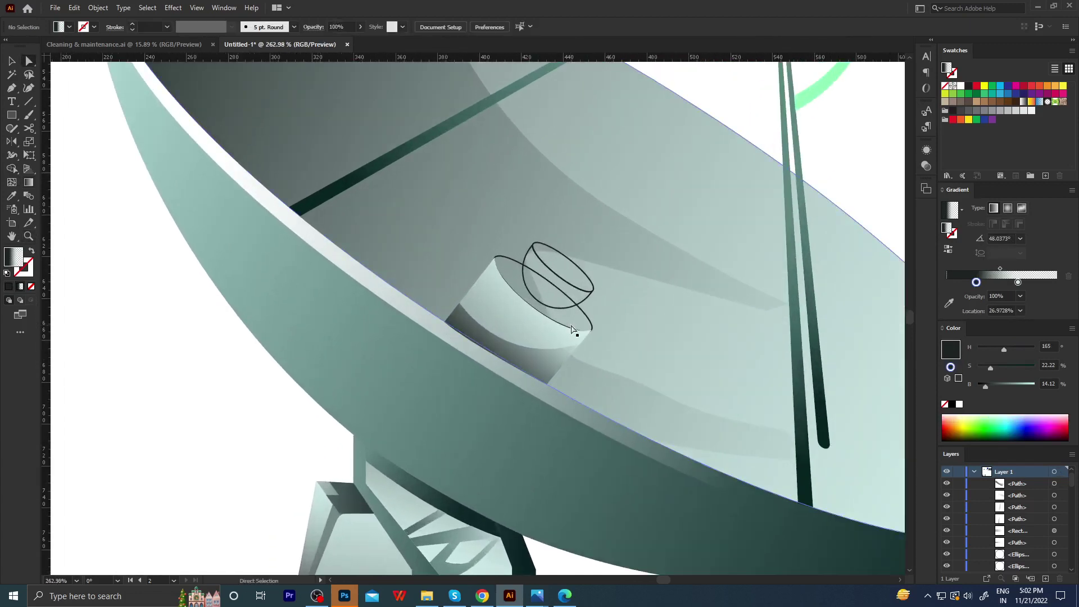
# Fill the cylinder body with the sampled dish gradient, angled diagonally.
pyautogui.click(553, 354)
pyautogui.press('i')
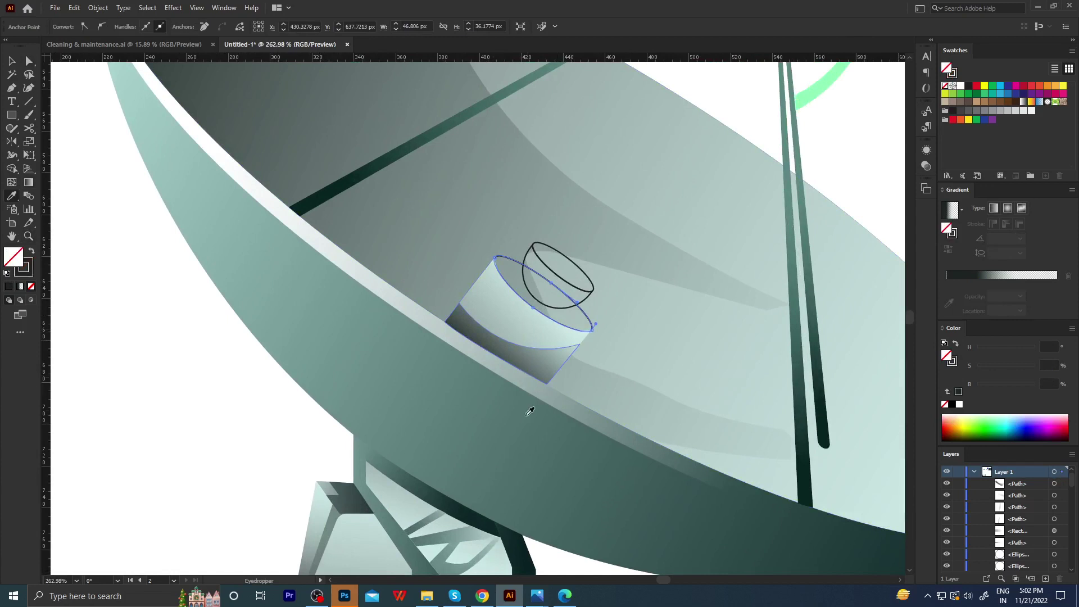
pyautogui.click(529, 411)
pyautogui.press('g')
pyautogui.moveTo(479, 262); pyautogui.dragTo(609, 334)
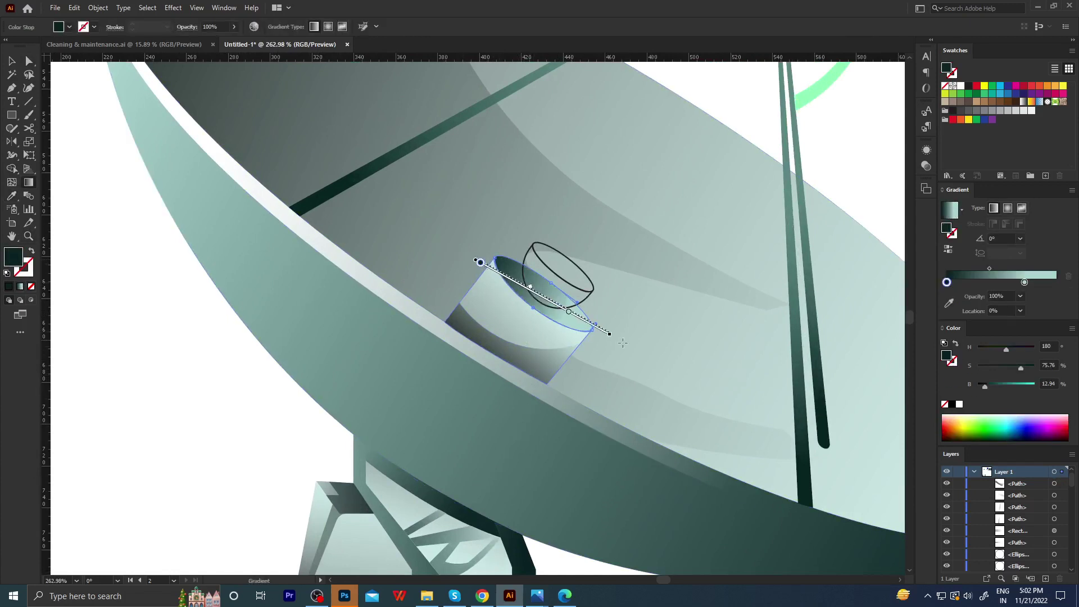
pyautogui.hotkey('ctrl', 'shift', 'a')
pyautogui.press('a')
# Fill the top ellipse with a dark gradient angled toward the lower right.
pyautogui.click(584, 291)
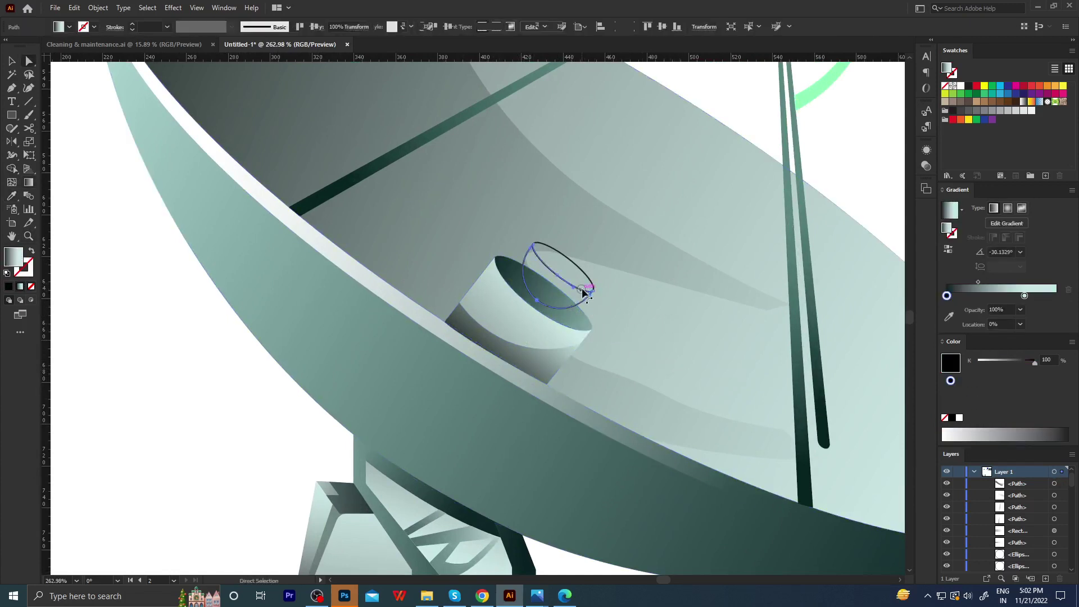
pyautogui.click(534, 315)
pyautogui.press('g')
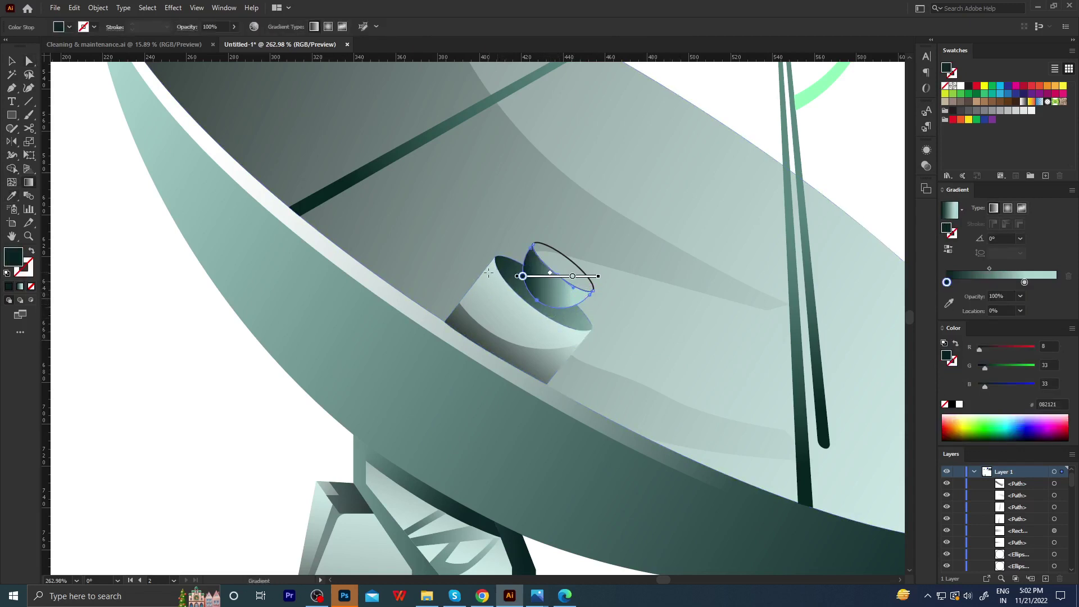
pyautogui.moveTo(493, 265); pyautogui.dragTo(652, 297)
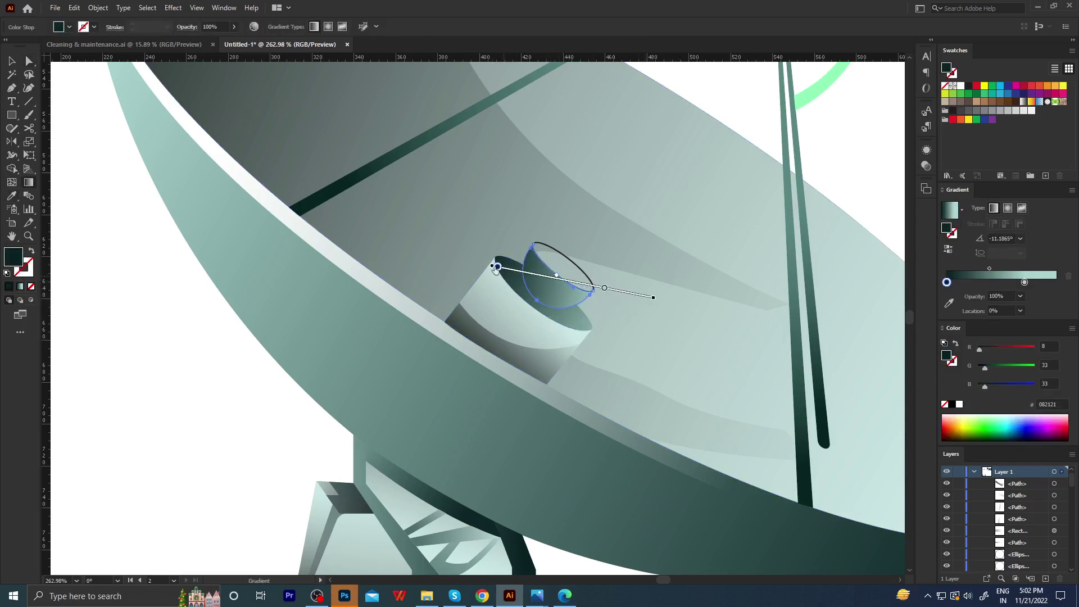
pyautogui.moveTo(496, 267); pyautogui.dragTo(516, 272)
# Give the outer top ellipse a darker sampled teal gradient angled about -30°.
pyautogui.press('a')
pyautogui.click(555, 254)
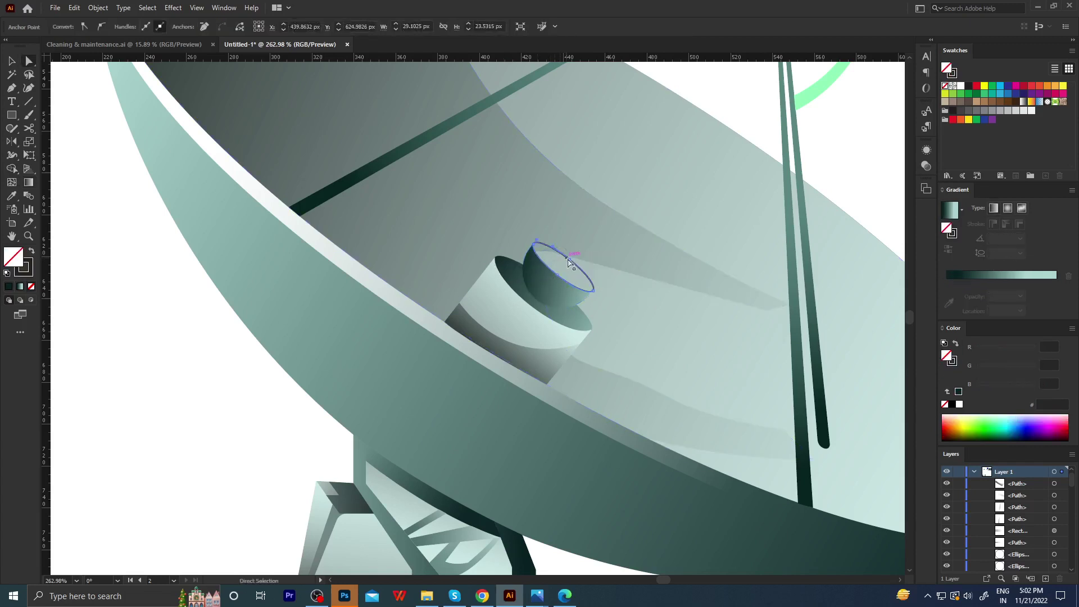
pyautogui.click(561, 272)
pyautogui.press('i')
pyautogui.click(563, 291)
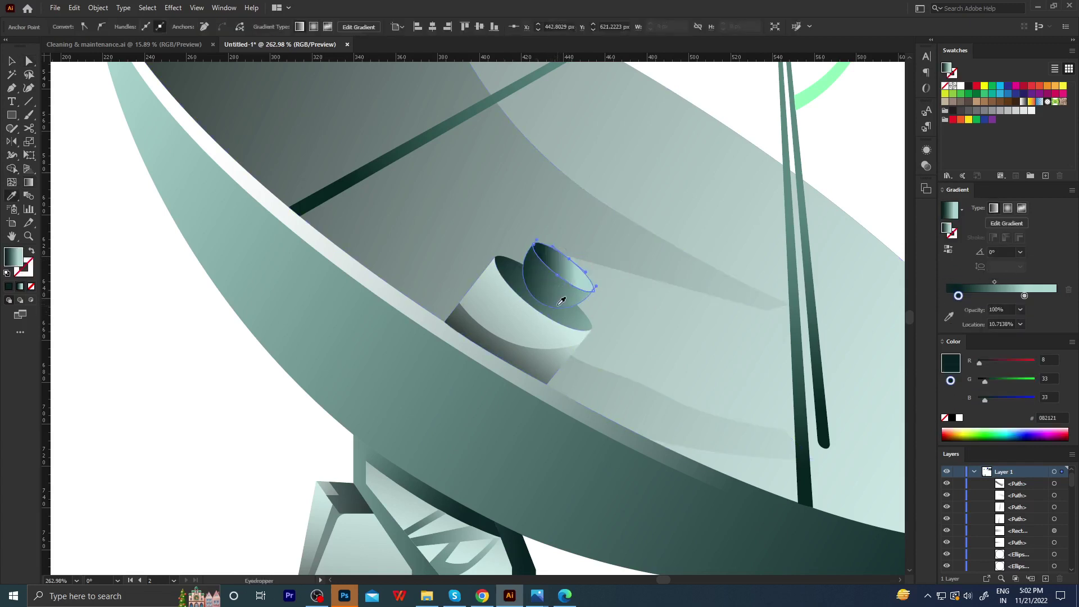
pyautogui.click(513, 332)
pyautogui.press('g')
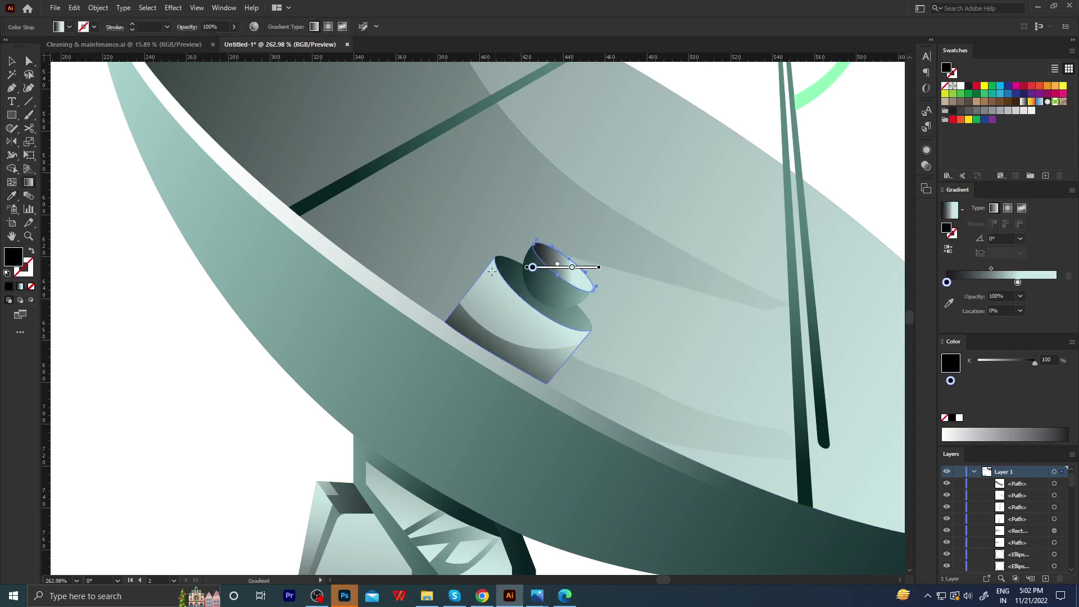
pyautogui.moveTo(464, 266)
pyautogui.mouseDown()
pyautogui.moveTo(643, 308)
pyautogui.moveTo(701, 293)
pyautogui.mouseUp()
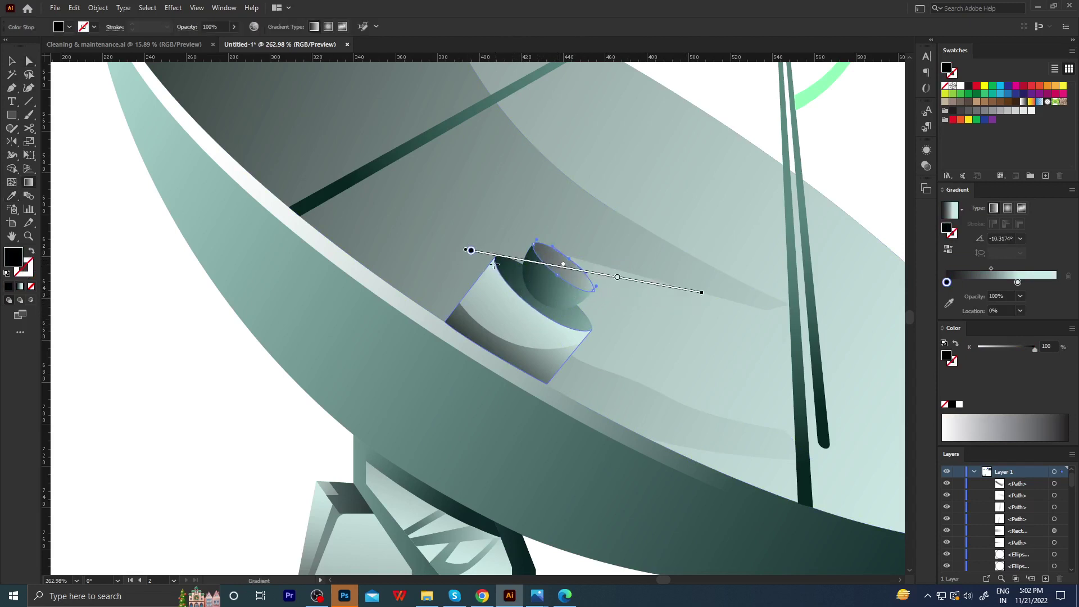
pyautogui.moveTo(470, 250); pyautogui.dragTo(523, 260)
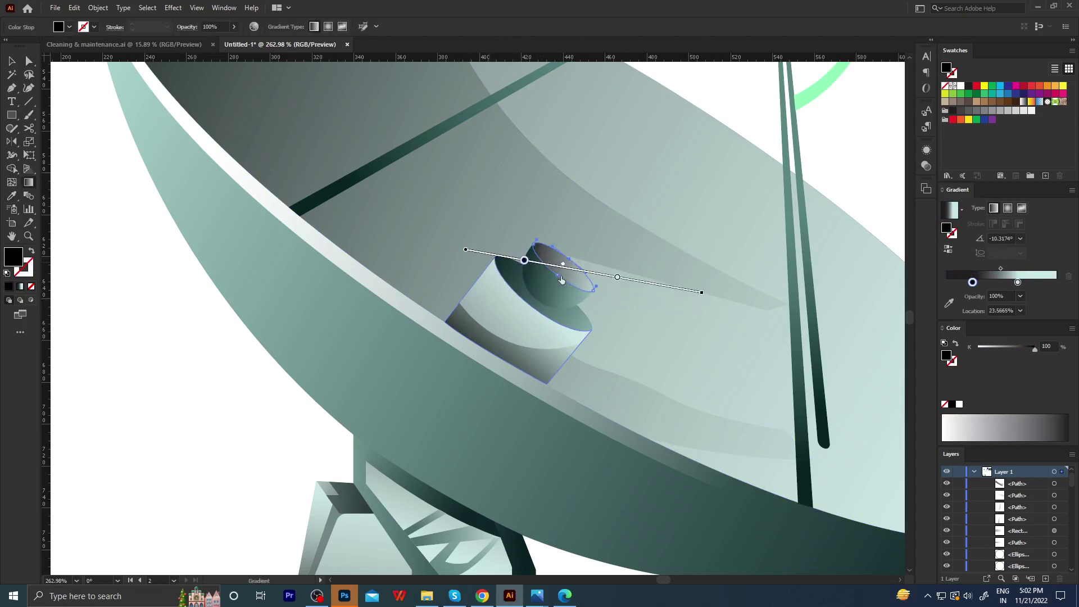
pyautogui.hotkey('ctrl', 'z')
pyautogui.scroll(-5, 561, 280)
pyautogui.scroll(5, 561, 280)
# Undo the earlier ellipse gradient change and zoom out to see the drawing.
pyautogui.press('a')
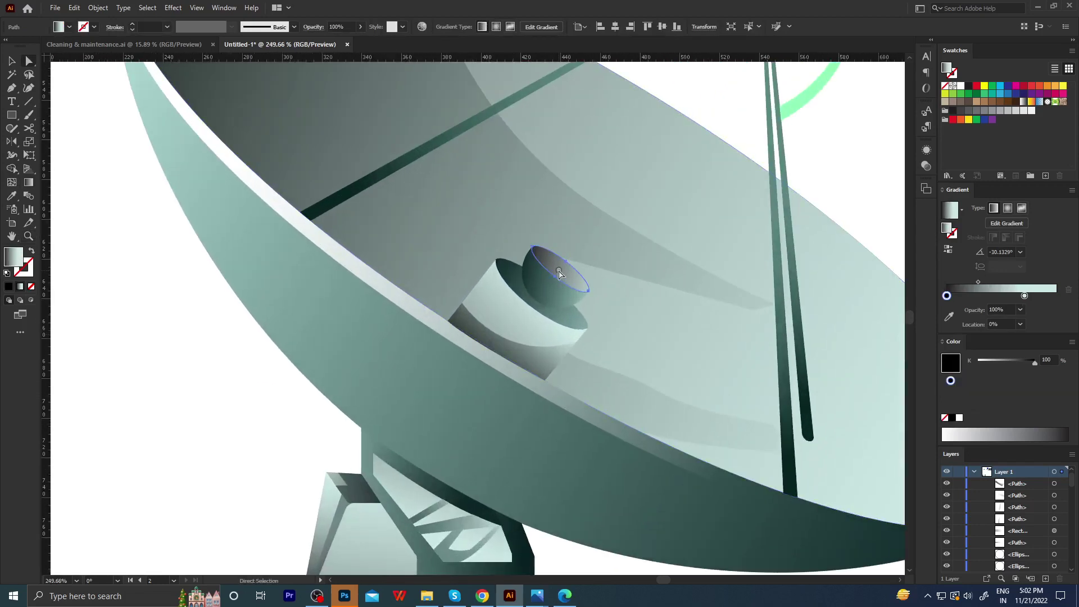
pyautogui.press('g')
pyautogui.hotkey('ctrl', 'shift', 'z')
pyautogui.hotkey('ctrl', 'z')
pyautogui.press('z')
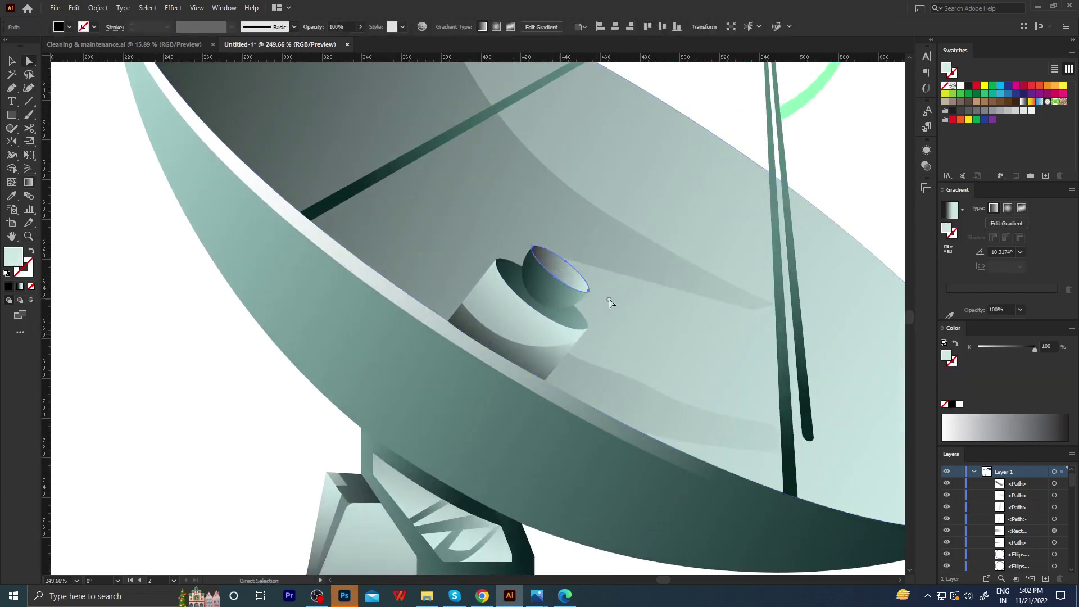
pyautogui.moveTo(610, 301)
pyautogui.mouseDown()
pyautogui.moveTo(381, 333)
pyautogui.moveTo(578, 339)
pyautogui.mouseUp()
# Give the cylinder's top ellipse a darker gradient copied from a neighbouring shape.
pyautogui.press('a')
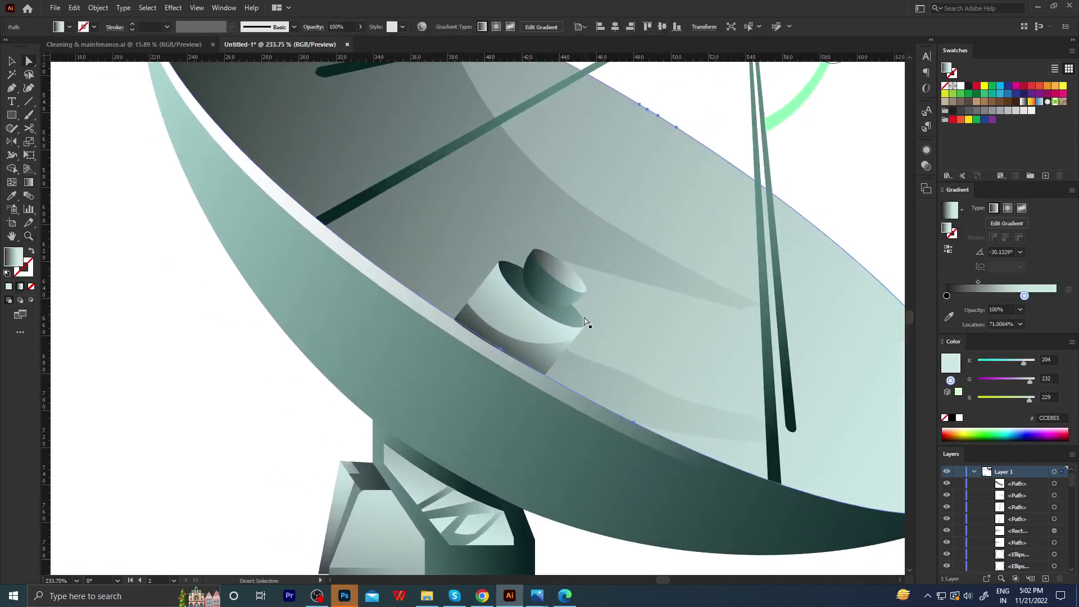
pyautogui.click(551, 292)
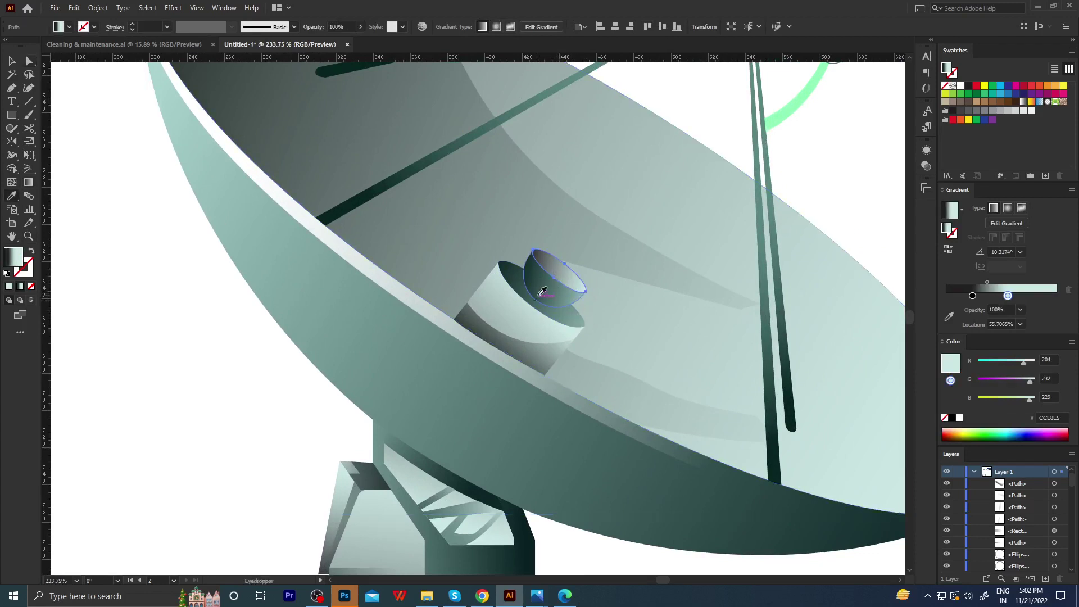
pyautogui.click(542, 291)
pyautogui.press('g')
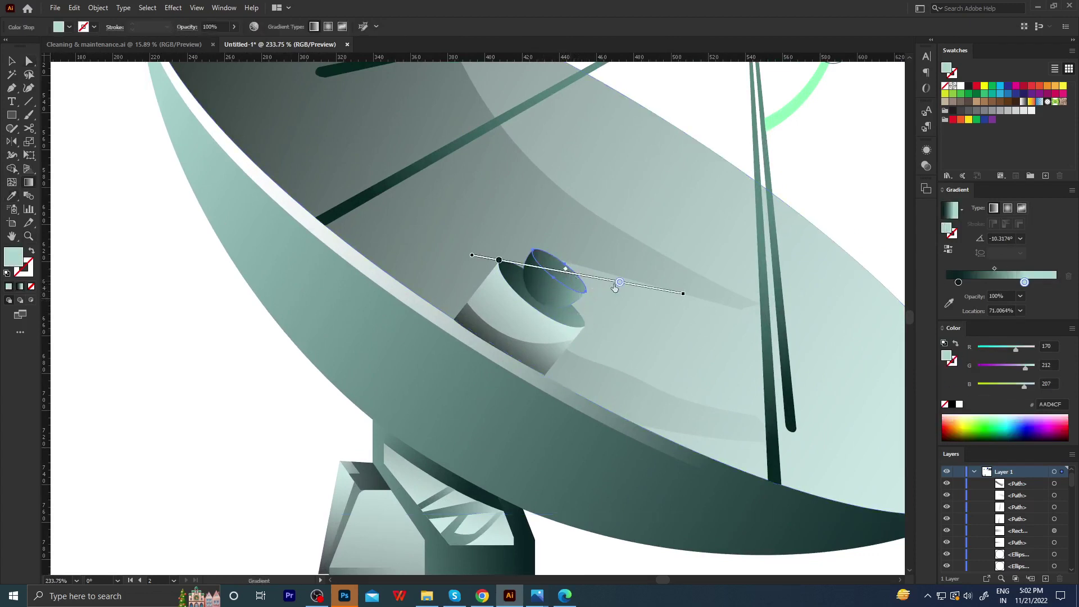
pyautogui.click(609, 308)
pyautogui.press('z')
pyautogui.moveTo(534, 301); pyautogui.dragTo(510, 302)
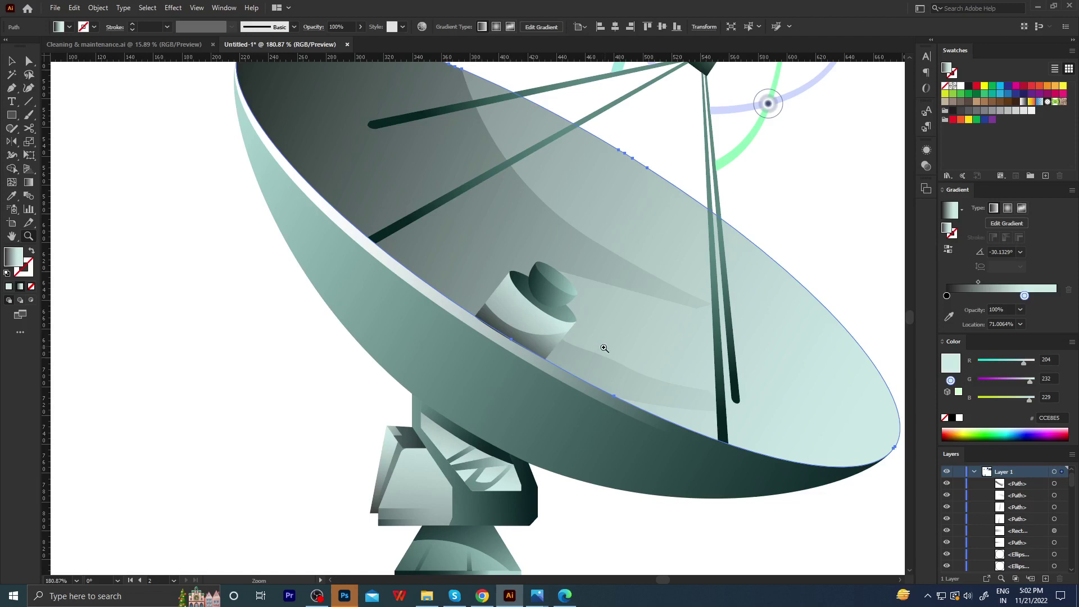
# Zoom in on the feed horn dome and bring up its gradient controls.
pyautogui.moveTo(539, 312); pyautogui.dragTo(567, 312)
pyautogui.press('g')
pyautogui.click(545, 288)
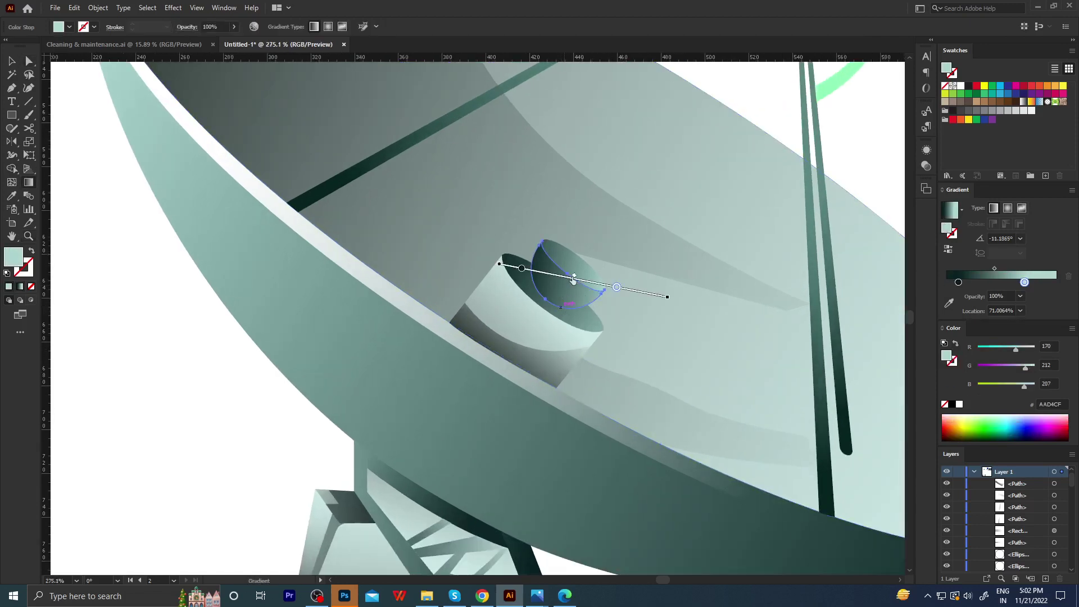
pyautogui.press('a')
pyautogui.click(320, 385)
pyautogui.scroll(-3, 337, 370)
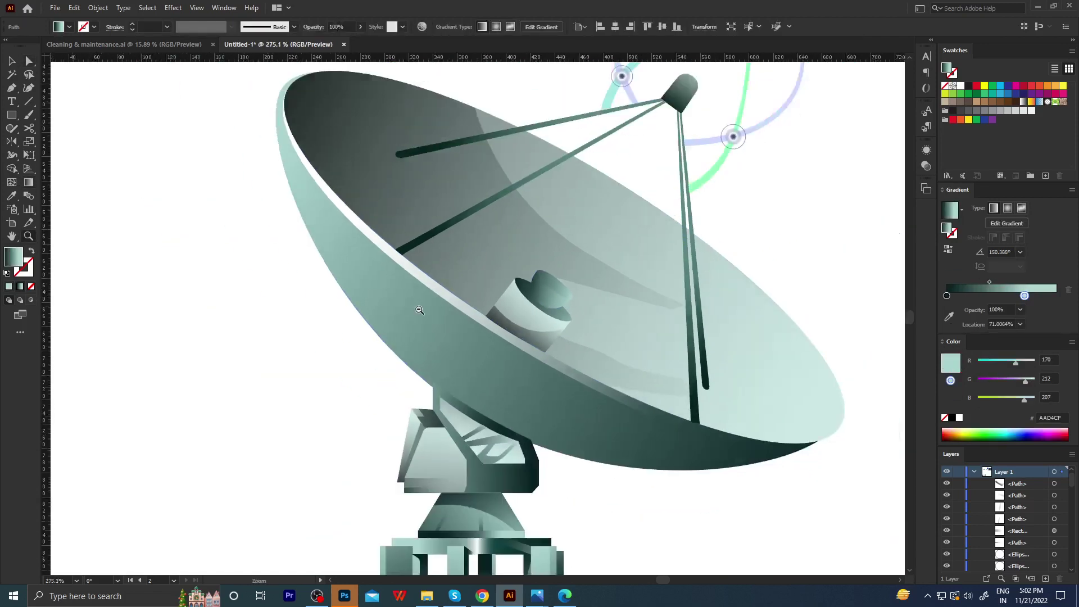
pyautogui.scroll(3, 539, 312)
pyautogui.scroll(2, 539, 311)
# Select a colour stop on the dome's gradient to refine its shading.
pyautogui.click(584, 316)
pyautogui.press('g')
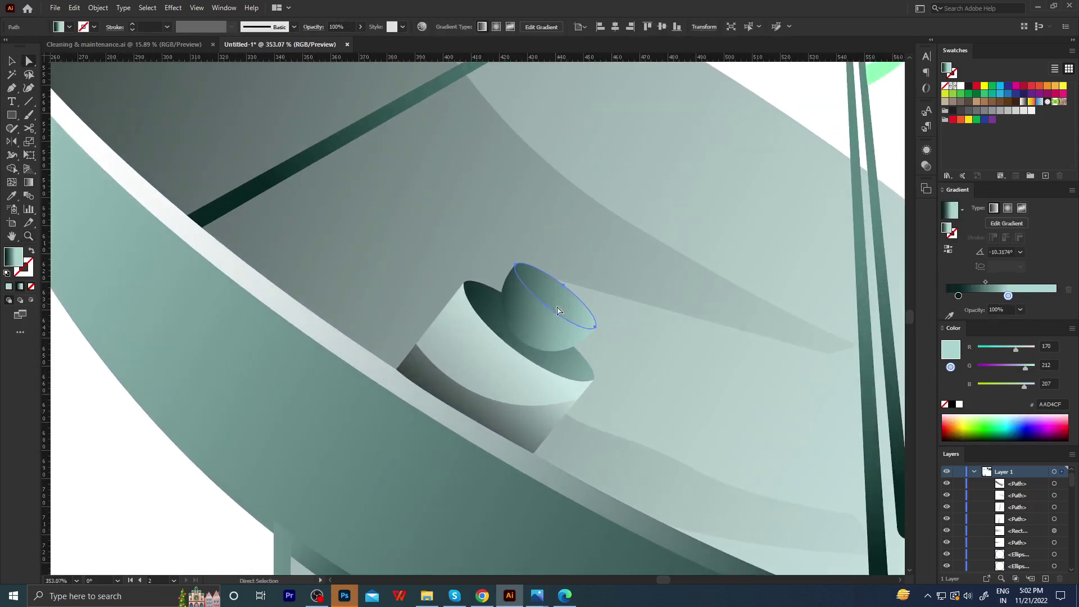
pyautogui.click(616, 349)
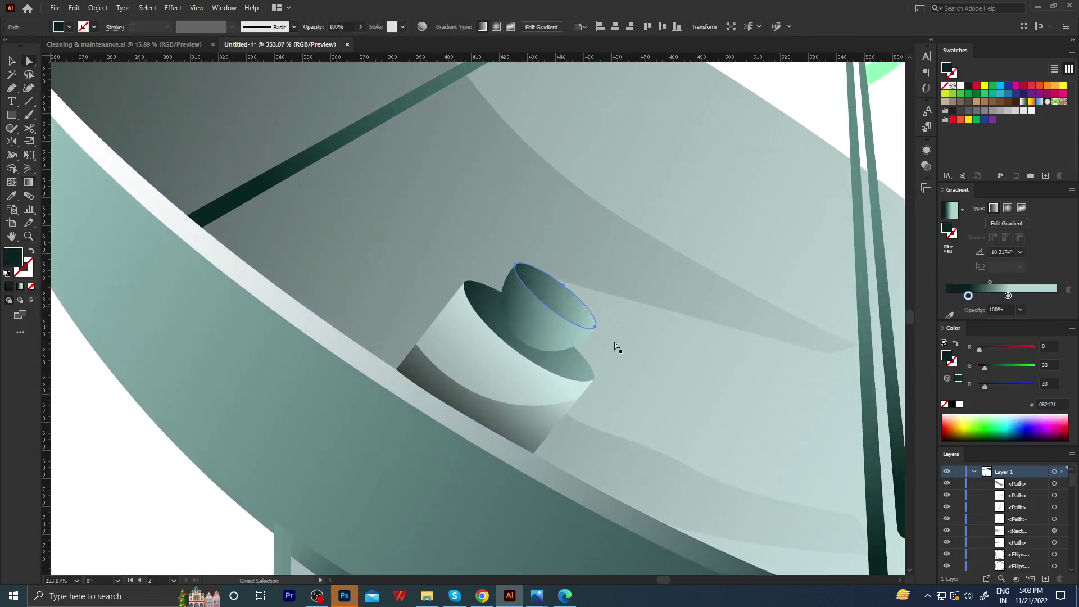
pyautogui.press('z')
pyautogui.moveTo(616, 349)
pyautogui.mouseDown()
pyautogui.moveTo(531, 351)
pyautogui.moveTo(590, 349)
pyautogui.mouseUp()
pyautogui.click(559, 298)
pyautogui.press('g')
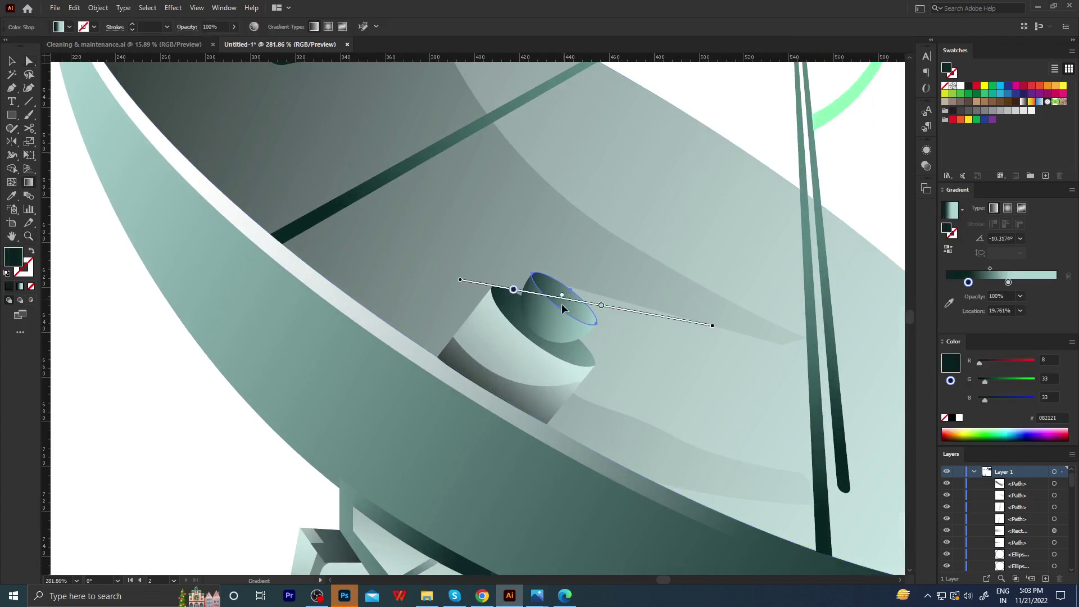
# Tilt the top rim ellipse's gradient to about -28°, darker toward the upper left.
pyautogui.click(566, 314)
pyautogui.press('z')
pyautogui.moveTo(566, 314); pyautogui.dragTo(540, 346)
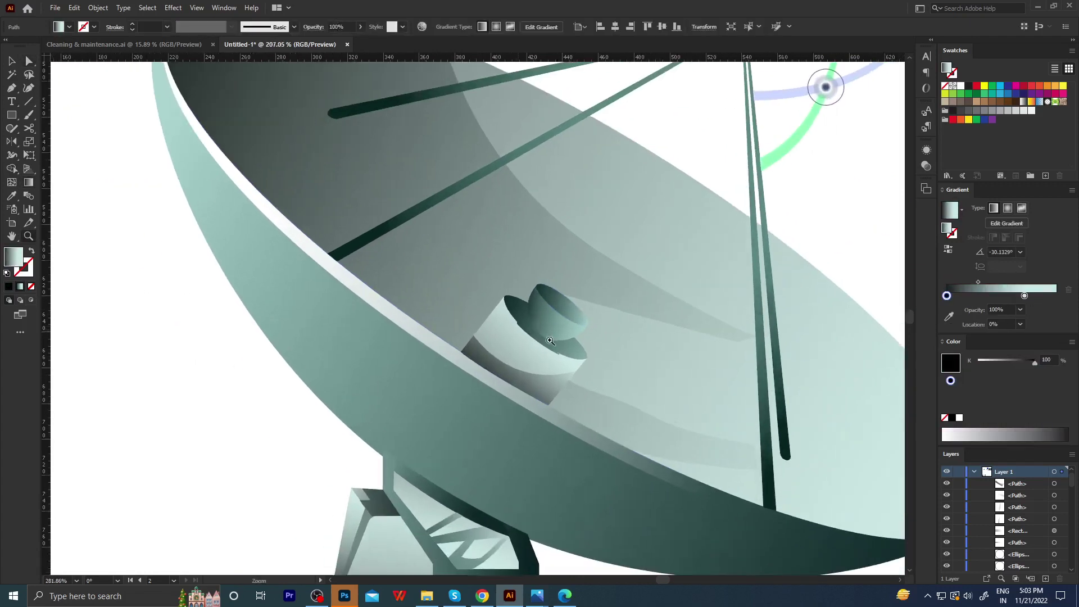
pyautogui.keyDown('ctrl'); pyautogui.click(513, 316); pyautogui.keyUp('ctrl')
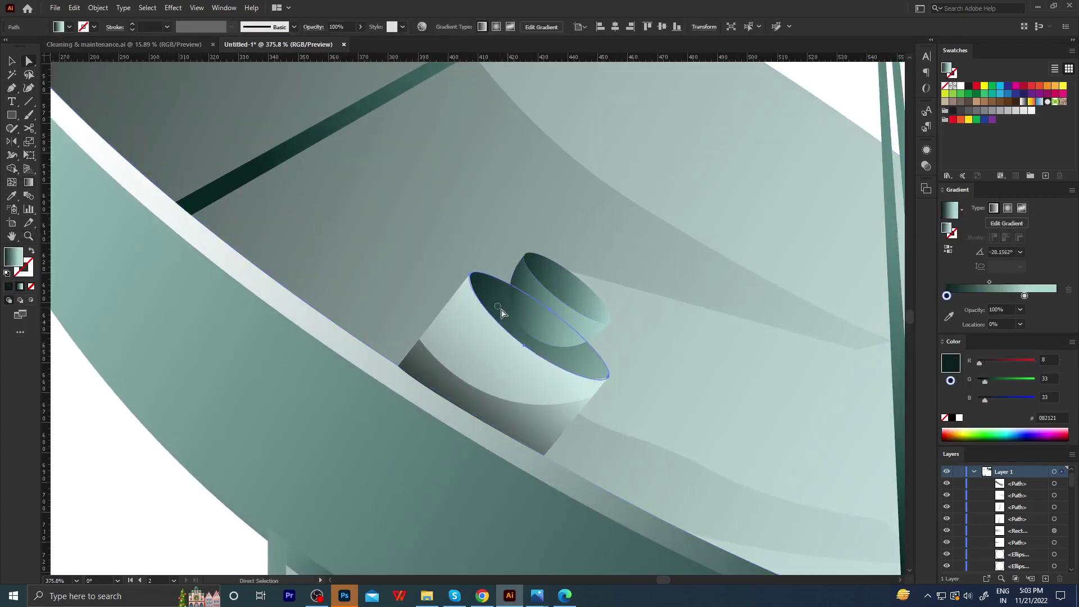
pyautogui.press('g')
pyautogui.moveTo(560, 339); pyautogui.dragTo(568, 348)
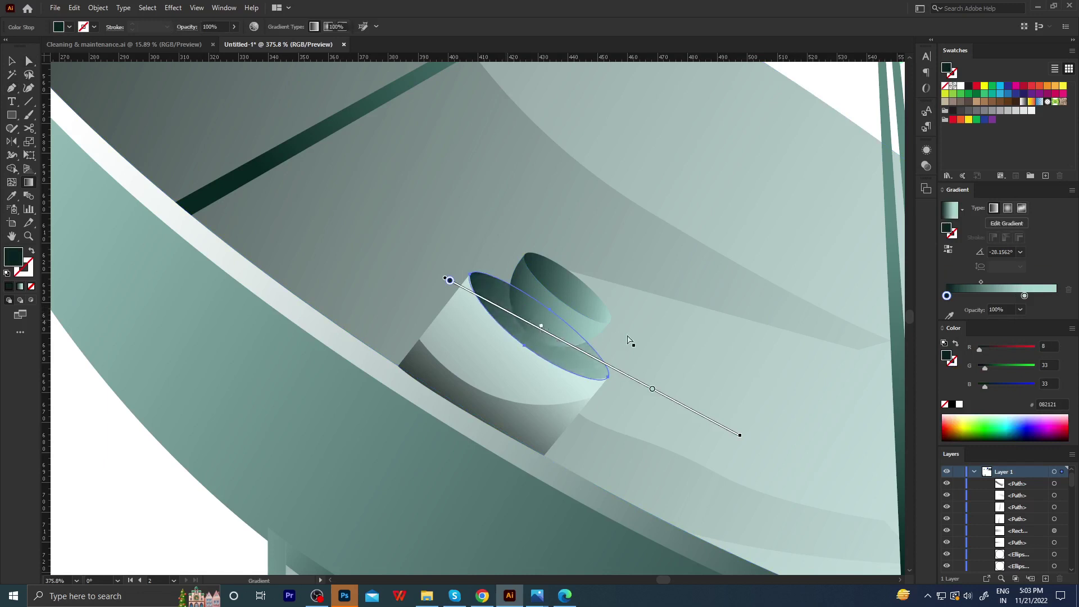
# Draw a closed pen shape across the cylinder top, tucked under the dome.
pyautogui.press('p')
pyautogui.click(567, 347)
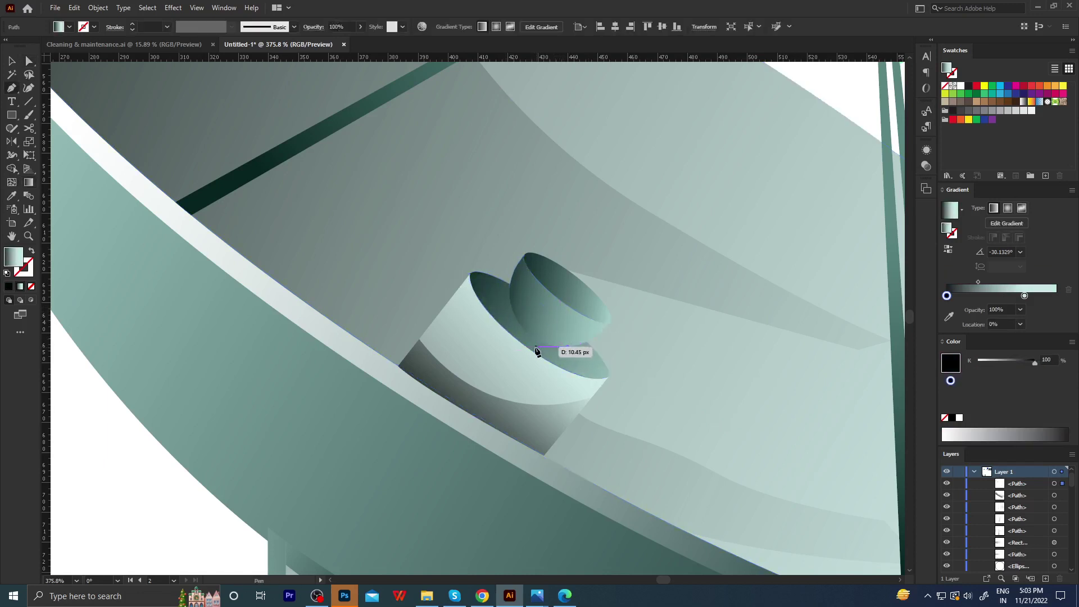
pyautogui.click(528, 349)
pyautogui.moveTo(471, 309); pyautogui.dragTo(472, 301)
pyautogui.click(468, 292)
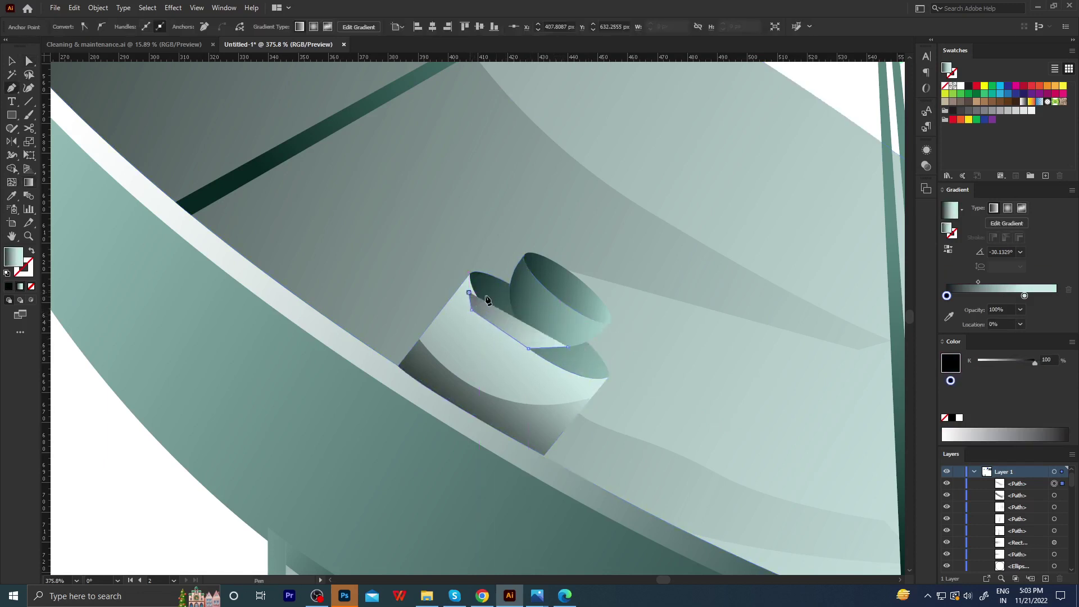
pyautogui.click(511, 301)
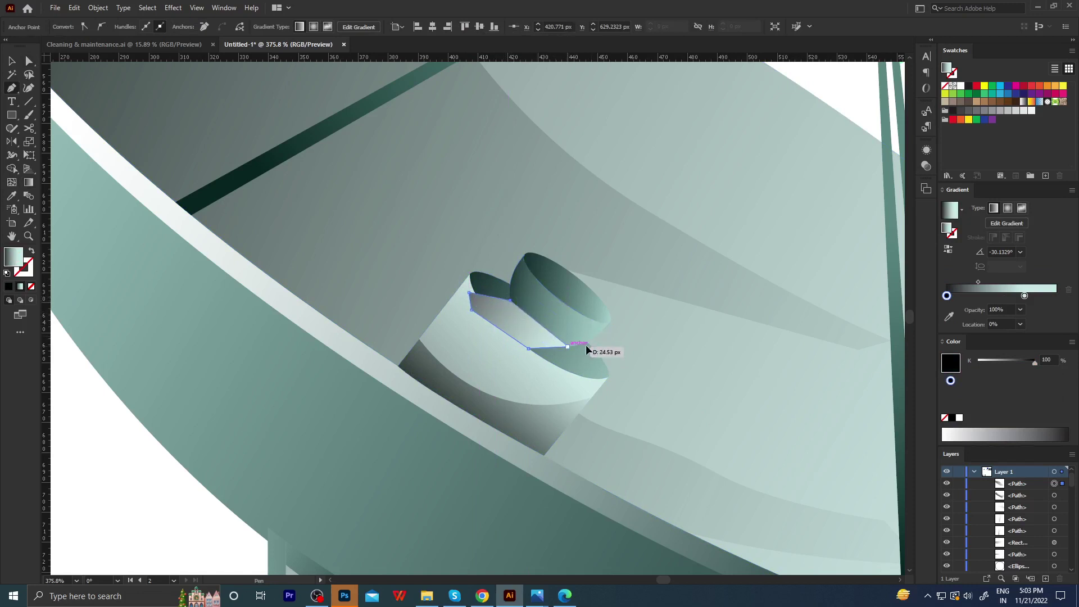
pyautogui.click(567, 347)
# Fill the new shape with a gradient running lower-left to upper-right at about 21°.
pyautogui.keyDown('ctrl'); pyautogui.click(573, 313); pyautogui.keyUp('ctrl')
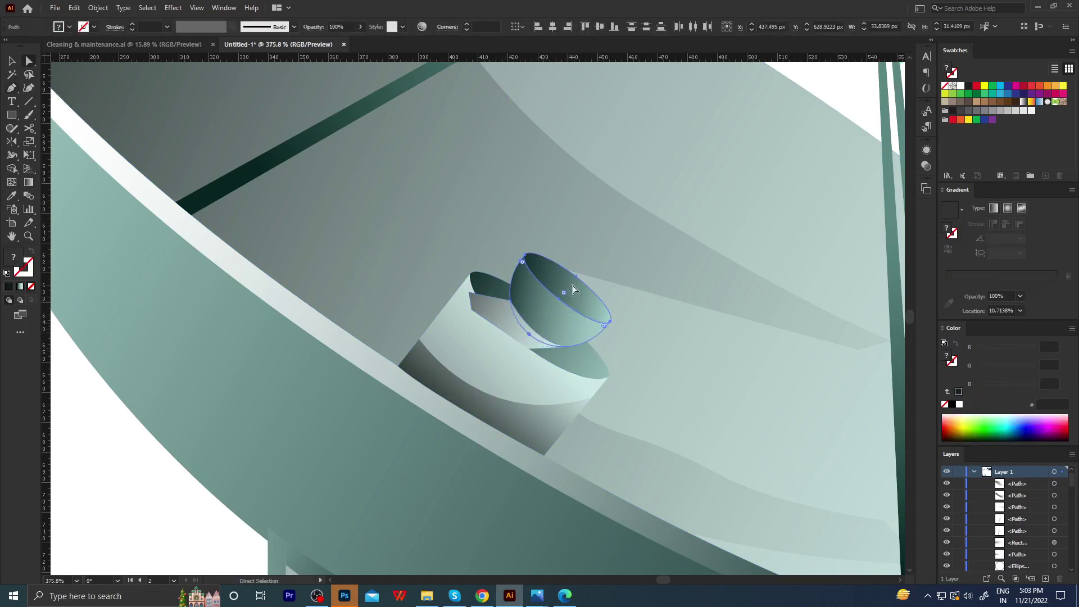
pyautogui.click(484, 337)
pyautogui.scroll(-3, 461, 324)
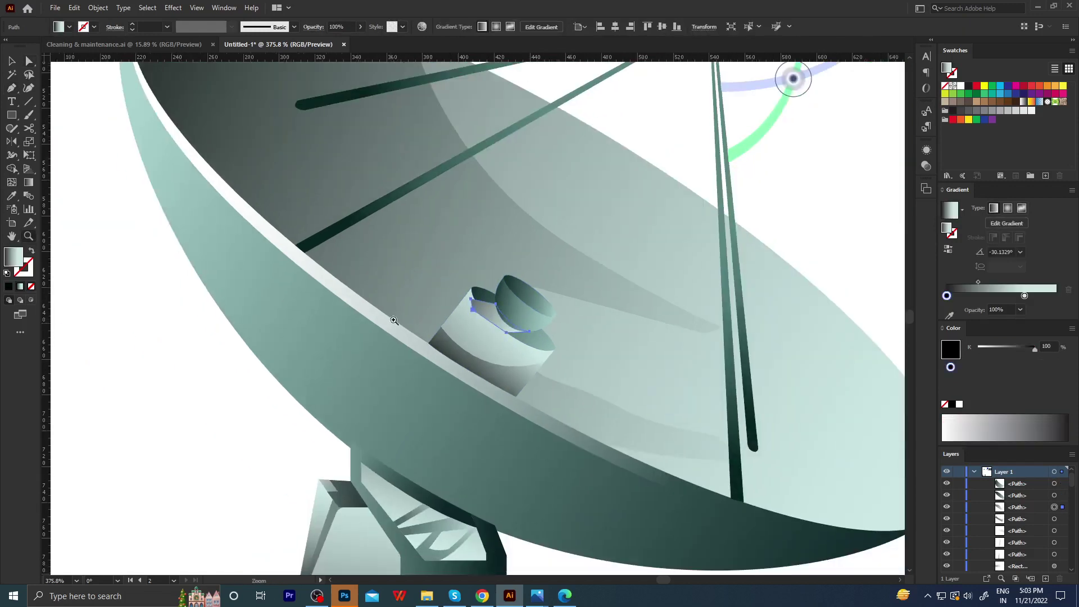
pyautogui.press('g')
pyautogui.scroll(2, 441, 291)
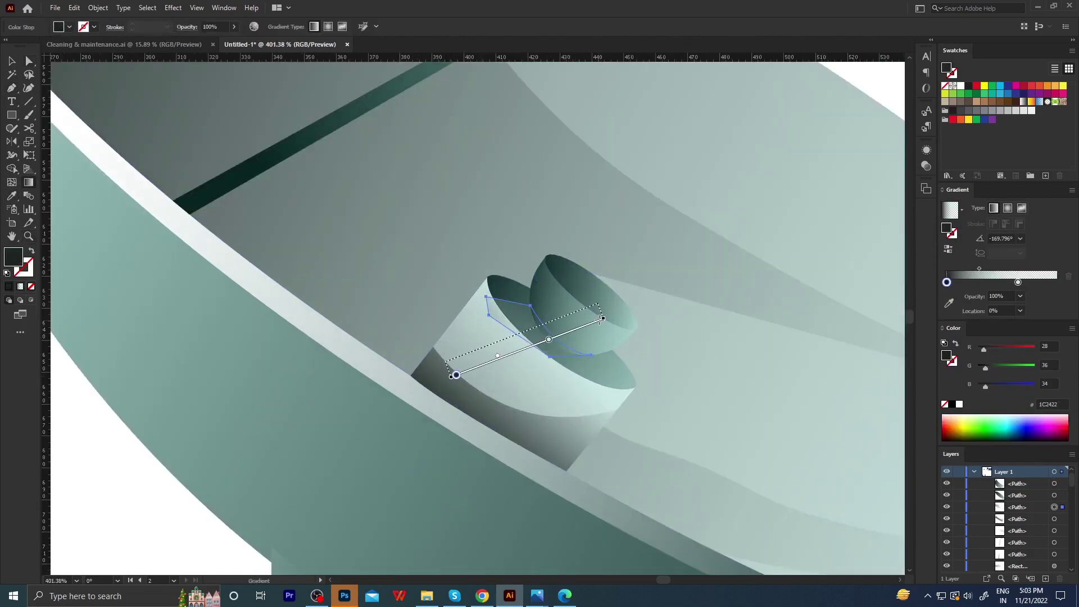
pyautogui.moveTo(450, 360); pyautogui.dragTo(598, 303)
# Fade the shadow shape to a transparent end and eyedrop dark teal 294645 into its start stop.
pyautogui.moveTo(1017, 282)
pyautogui.mouseDown()
pyautogui.moveTo(1041, 282)
pyautogui.moveTo(1017, 268)
pyautogui.mouseUp()
pyautogui.click(946, 282)
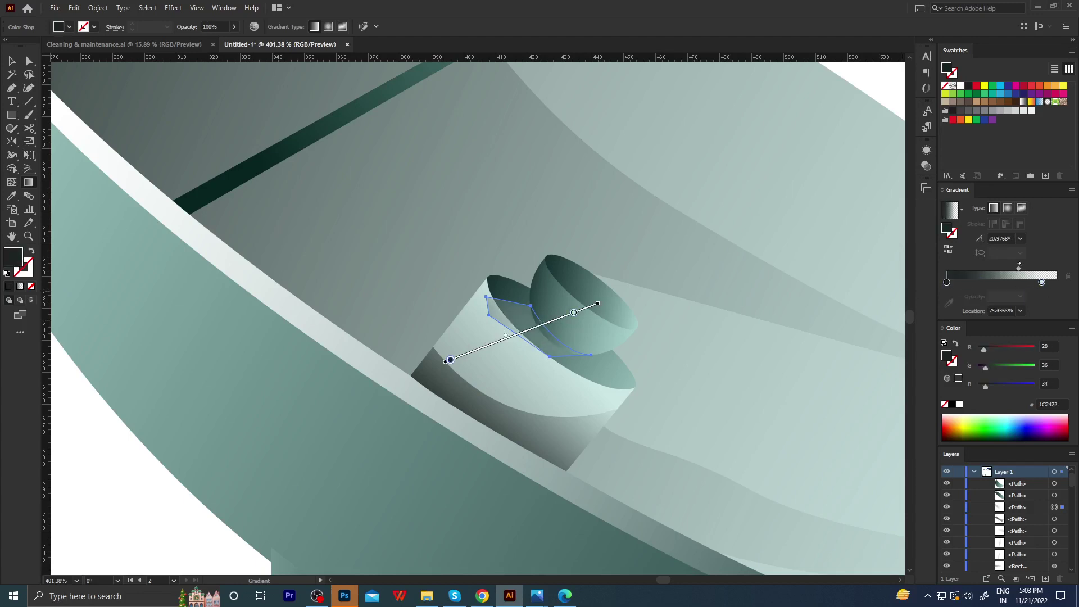
pyautogui.moveTo(512, 358)
pyautogui.mouseDown()
pyautogui.moveTo(583, 326)
pyautogui.moveTo(482, 340)
pyautogui.mouseUp()
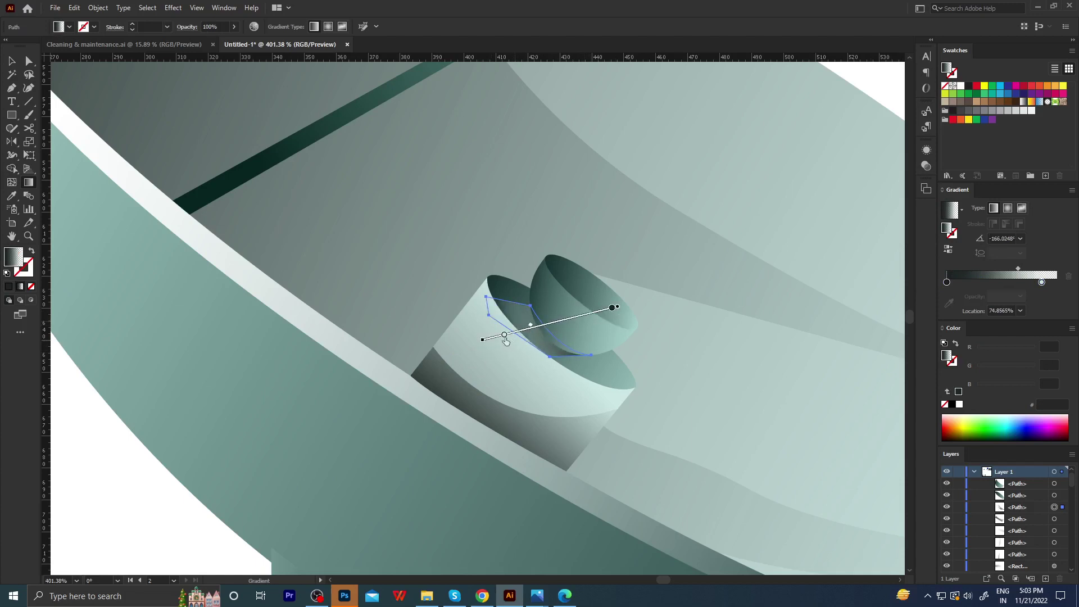
pyautogui.click(505, 336)
pyautogui.press('i')
pyautogui.click(533, 326)
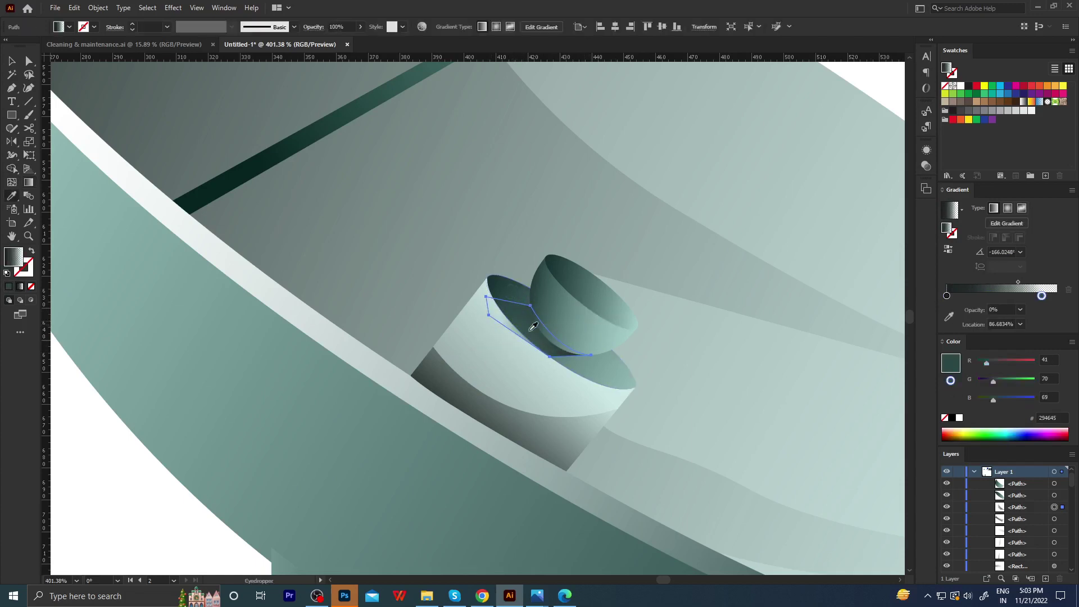
# Merge overlapping shapes and bring up the inner dark path's gradient.
pyautogui.press('a')
pyautogui.click(12, 168)
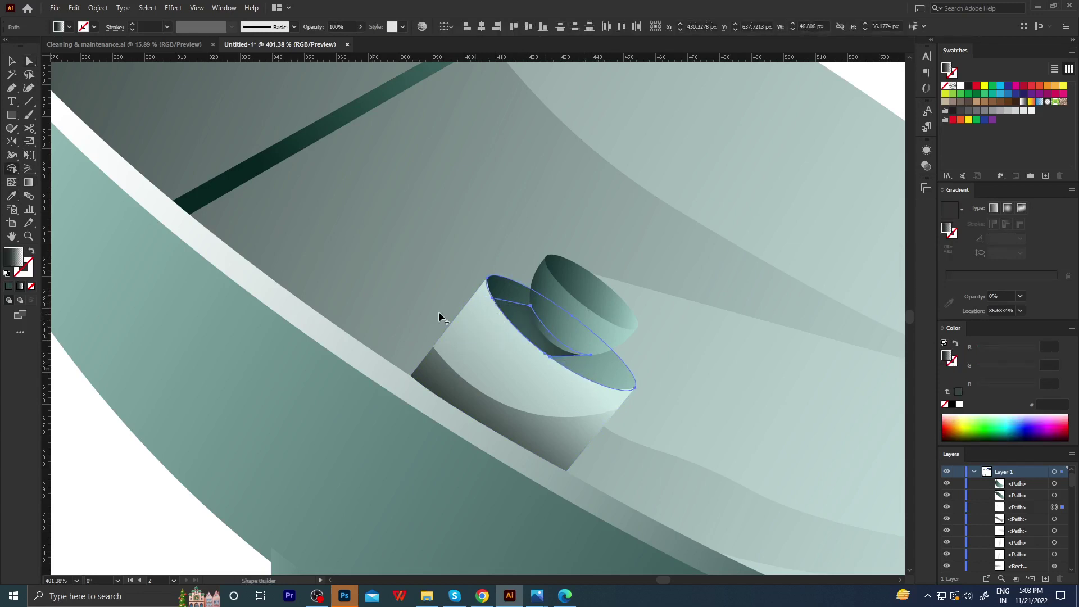
pyautogui.press('a')
pyautogui.click(519, 318)
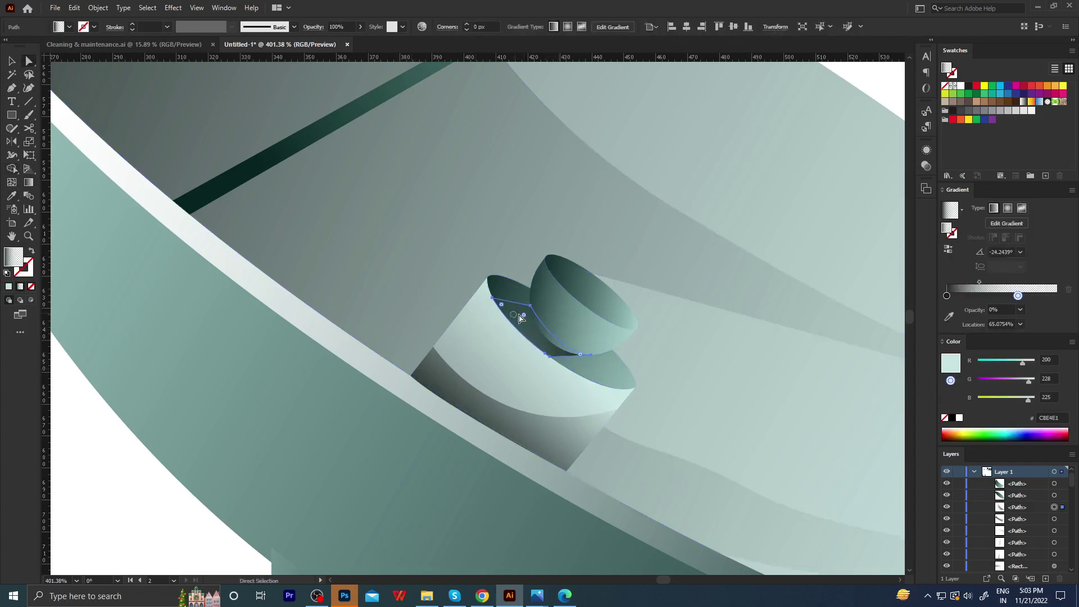
pyautogui.press('g')
pyautogui.click(536, 328)
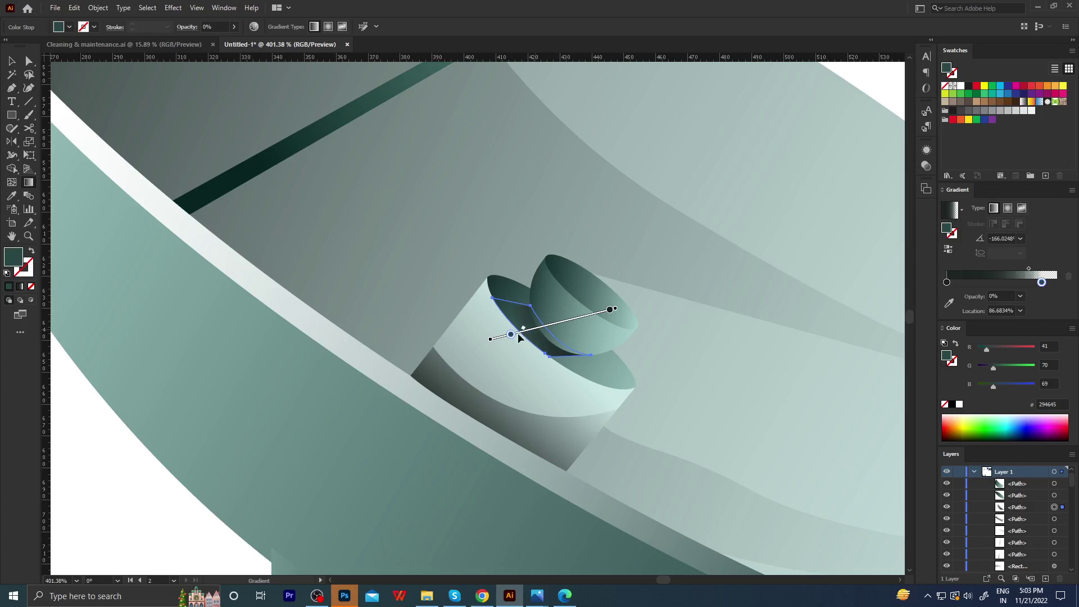
# Select the inner path's transparent colour stop, then zoom out to the whole dish.
pyautogui.press('a')
pyautogui.click(522, 329)
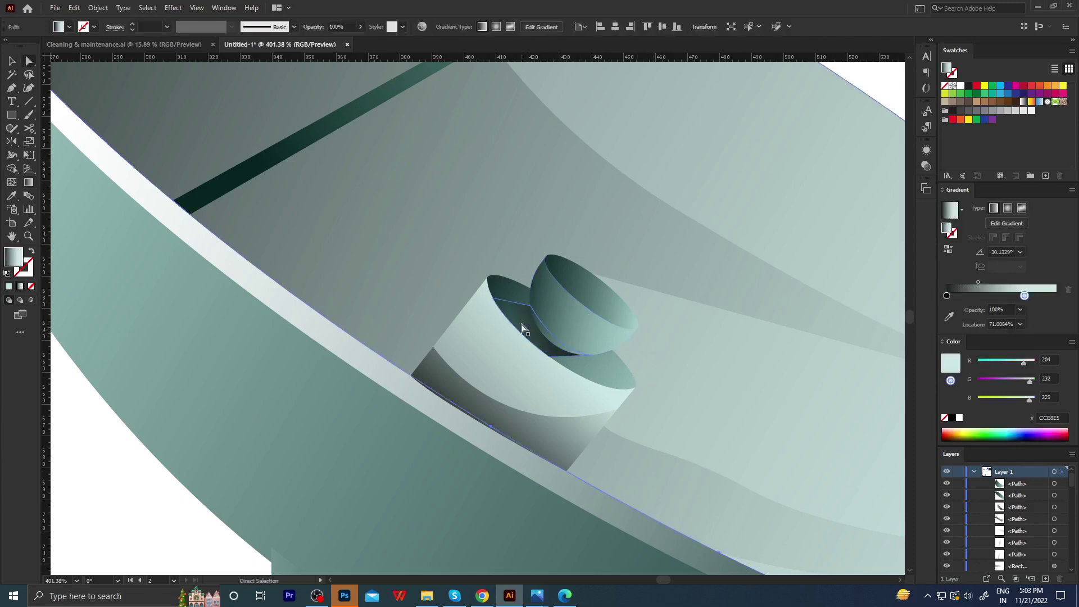
pyautogui.press('g')
pyautogui.click(511, 334)
pyautogui.press('z')
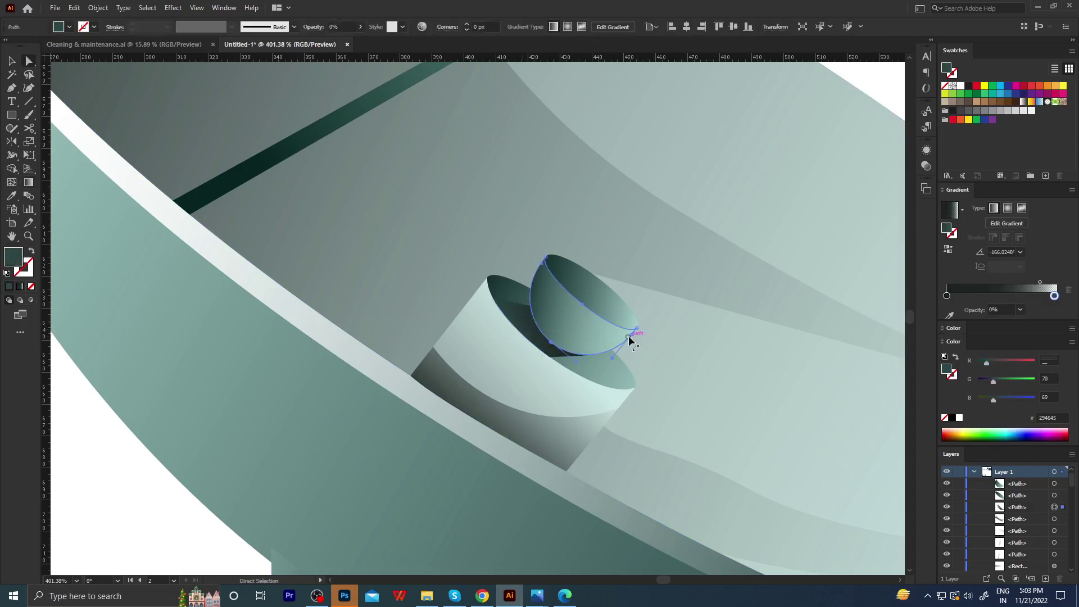
pyautogui.moveTo(628, 337); pyautogui.dragTo(467, 318)
pyautogui.scroll(2, 466, 317)
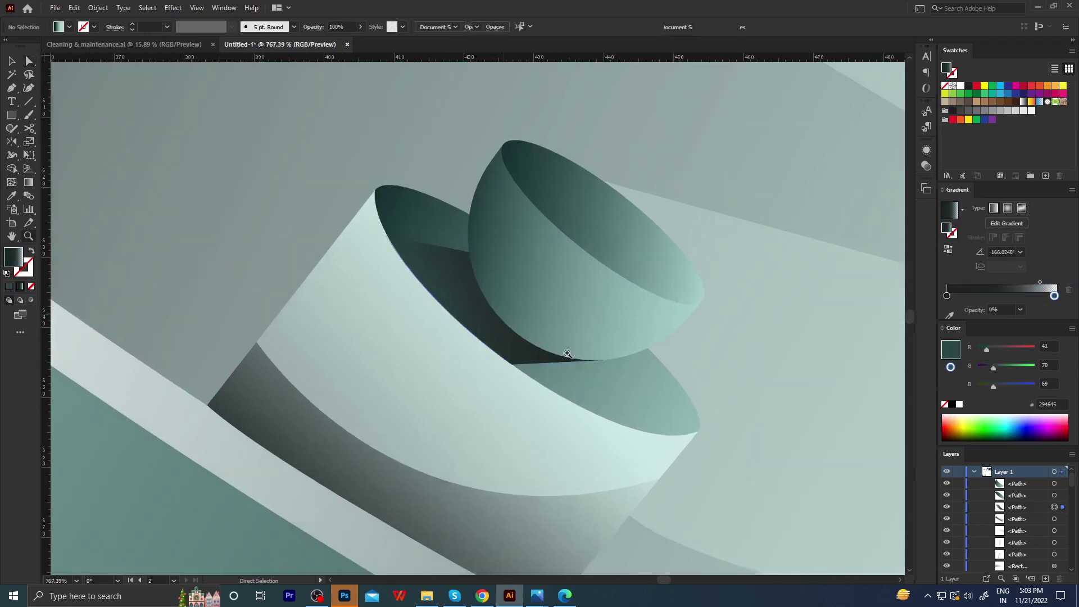
# Move the dome's gradient colour stop from 56% to 71%.
pyautogui.click(590, 312)
pyautogui.press('g')
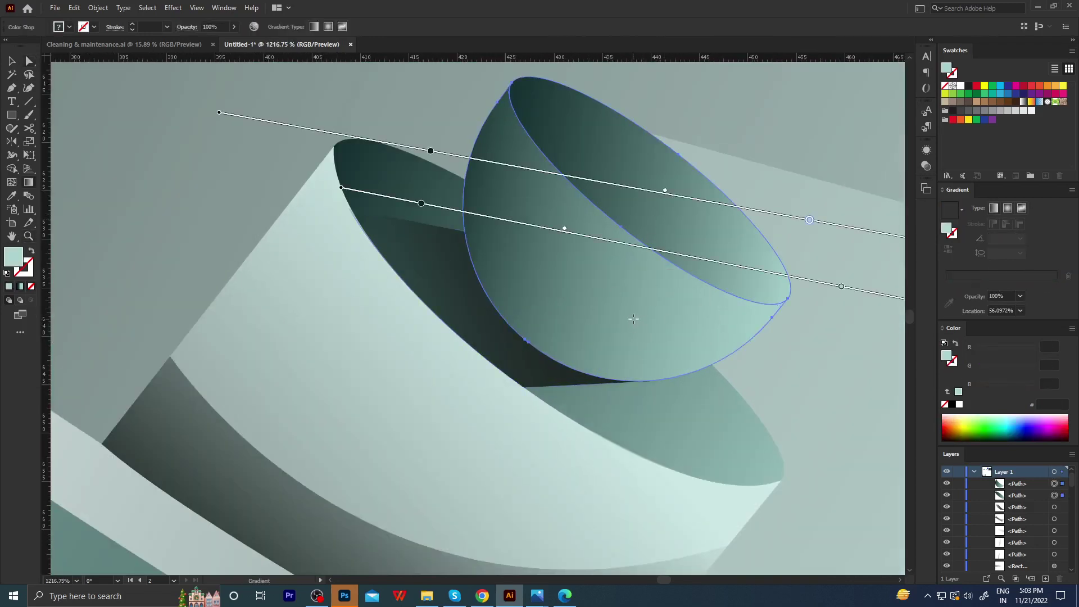
pyautogui.press('a')
pyautogui.click(718, 286)
pyautogui.press('g')
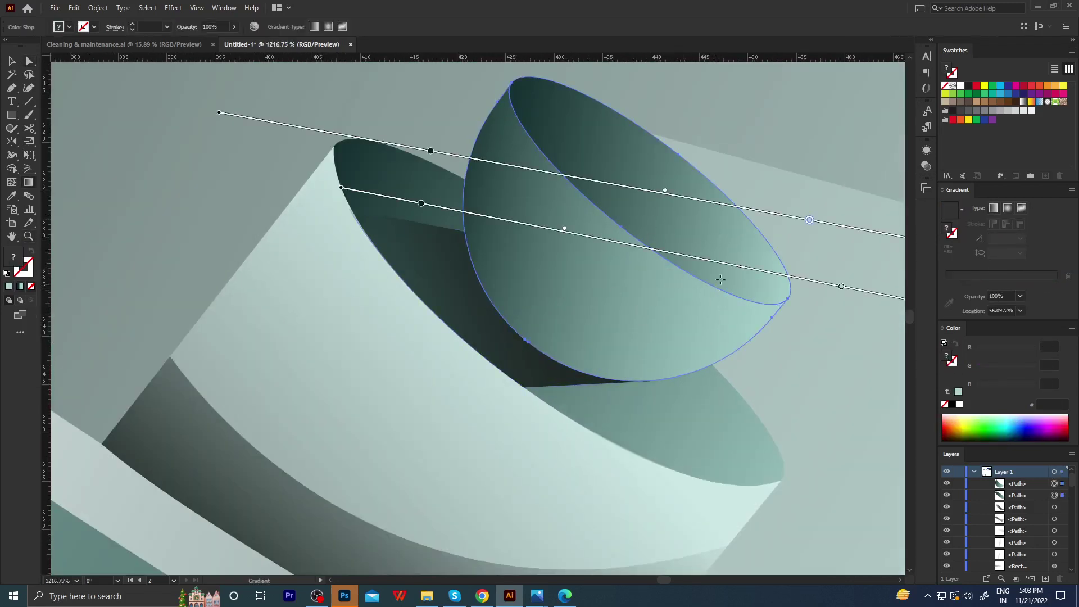
pyautogui.click(809, 219)
pyautogui.moveTo(785, 225); pyautogui.dragTo(798, 223)
# Check the dome's diagonal gradient, then clear the selection and zoom out.
pyautogui.press('z')
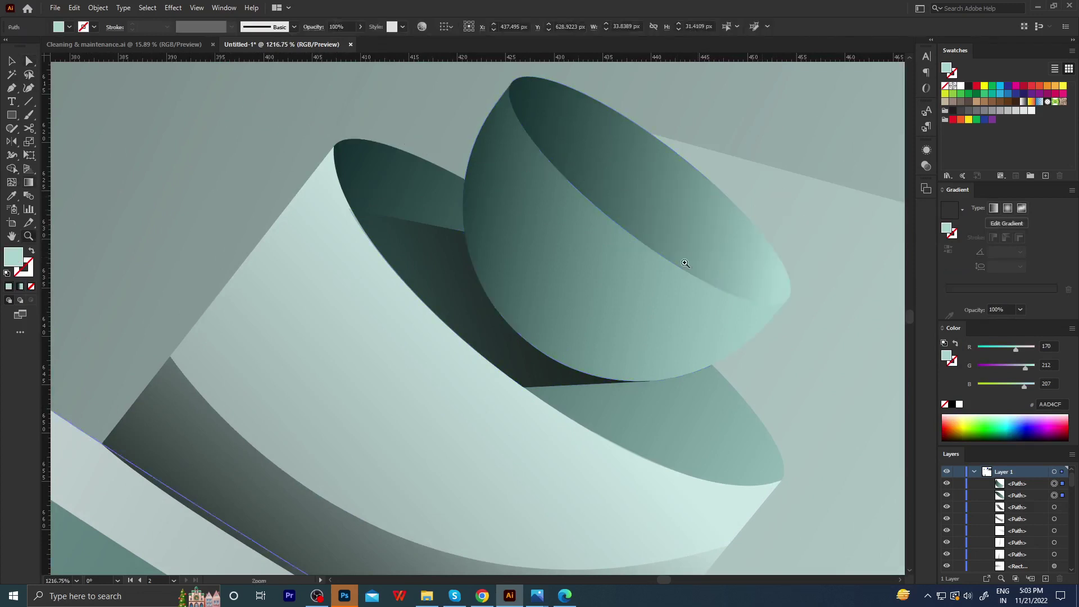
pyautogui.scroll(-5, 702, 273)
pyautogui.keyDown('ctrl'); pyautogui.click(705, 274); pyautogui.keyUp('ctrl')
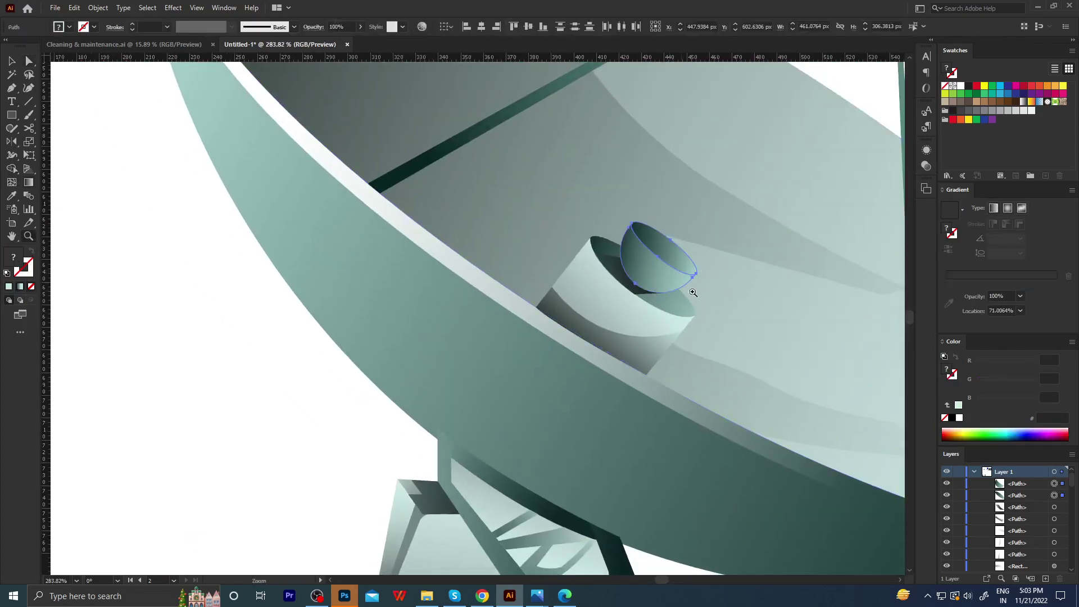
pyautogui.scroll(2, 702, 270)
pyautogui.press('g')
pyautogui.scroll(1, 695, 253)
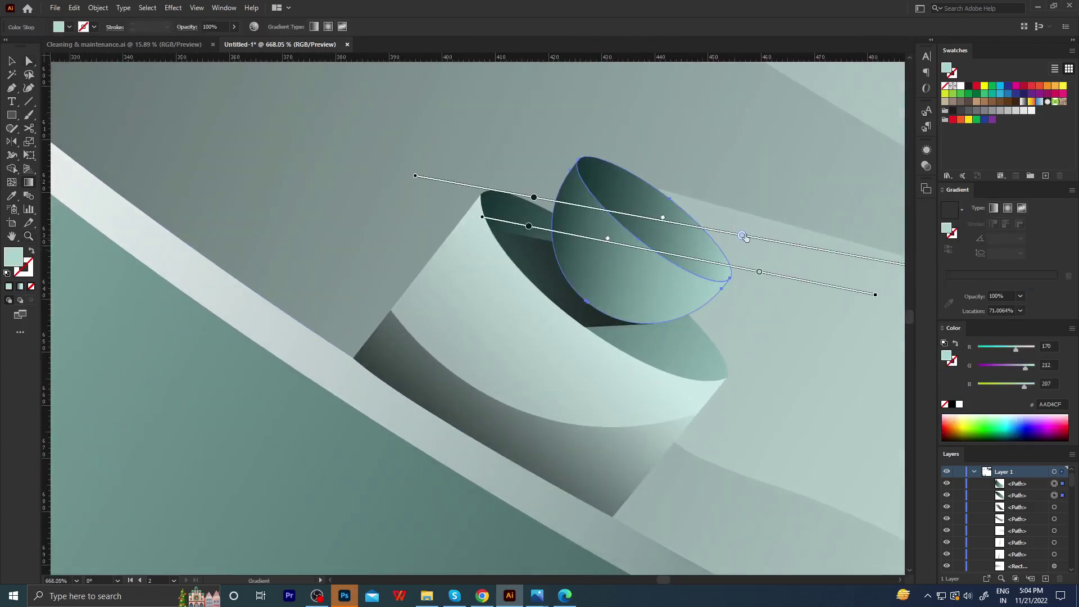
pyautogui.hotkey('ctrl', 'shift', 'a')
pyautogui.press('z')
pyautogui.scroll(-5, 337, 419)
# Drag a new gradient across the small feed cylinder inside the dish, then deselect it.
pyautogui.scroll(-1, 419, 342)
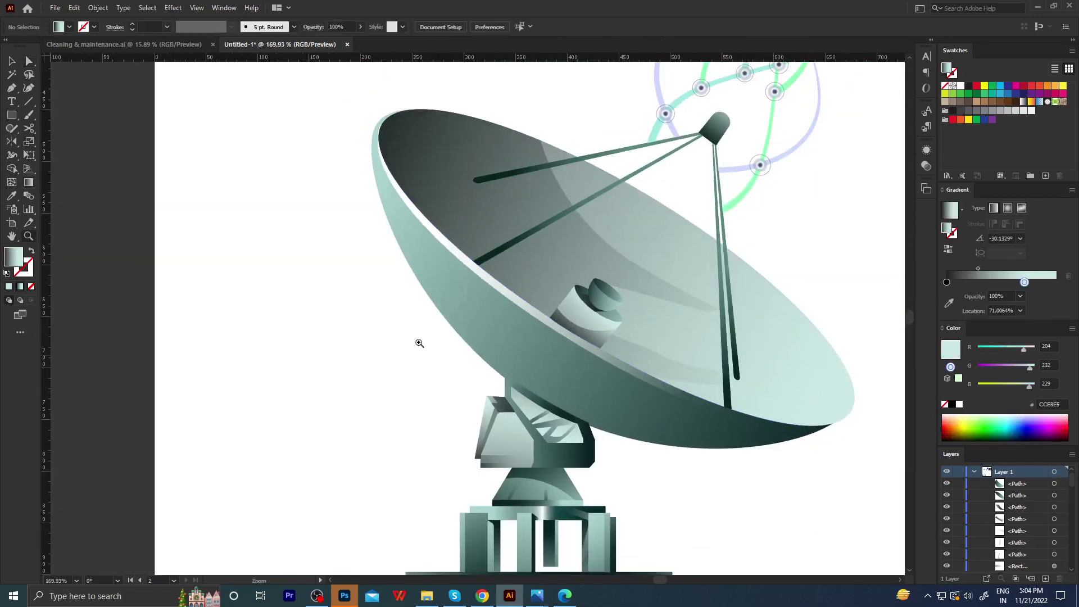
pyautogui.scroll(-1, 419, 343)
pyautogui.scroll(-1, 382, 365)
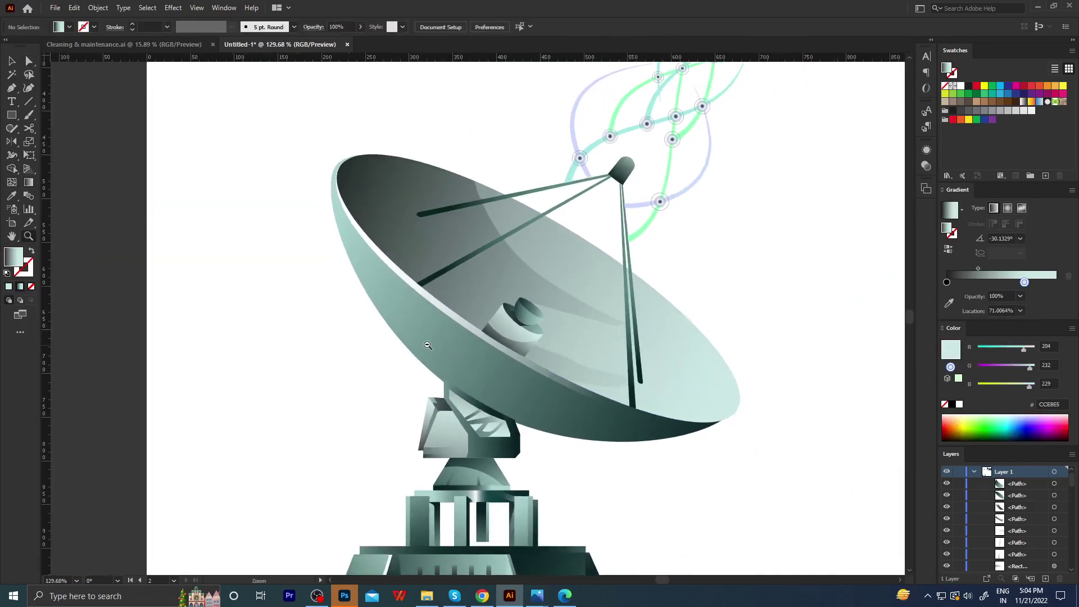
pyautogui.scroll(3, 552, 368)
pyautogui.keyDown('ctrl'); pyautogui.click(552, 368); pyautogui.keyUp('ctrl')
pyautogui.scroll(2, 552, 368)
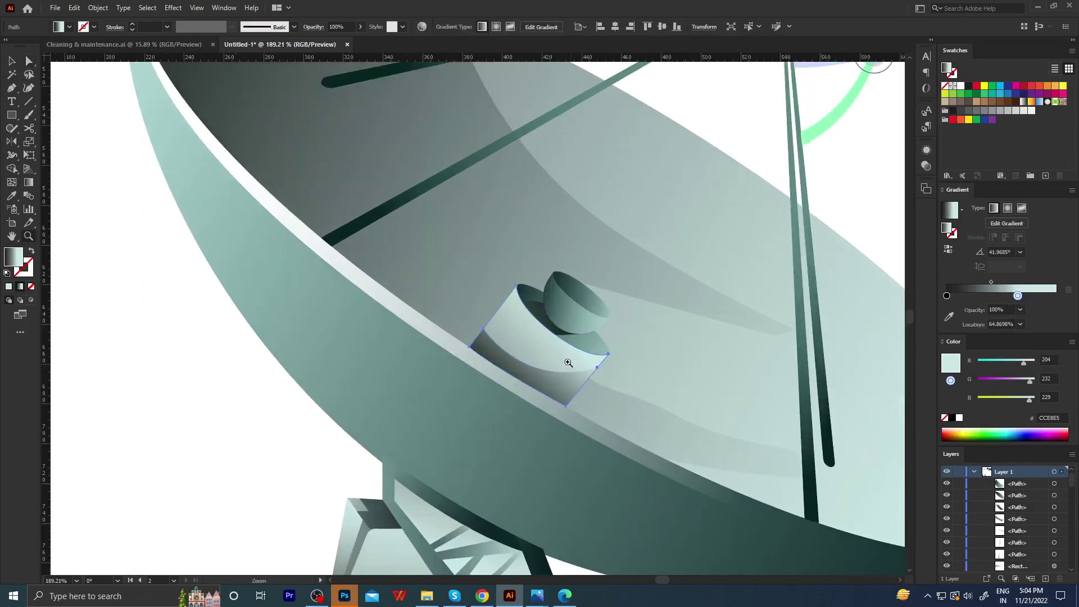
pyautogui.moveTo(522, 337)
pyautogui.mouseDown()
pyautogui.moveTo(459, 286)
pyautogui.moveTo(507, 335)
pyautogui.mouseUp()
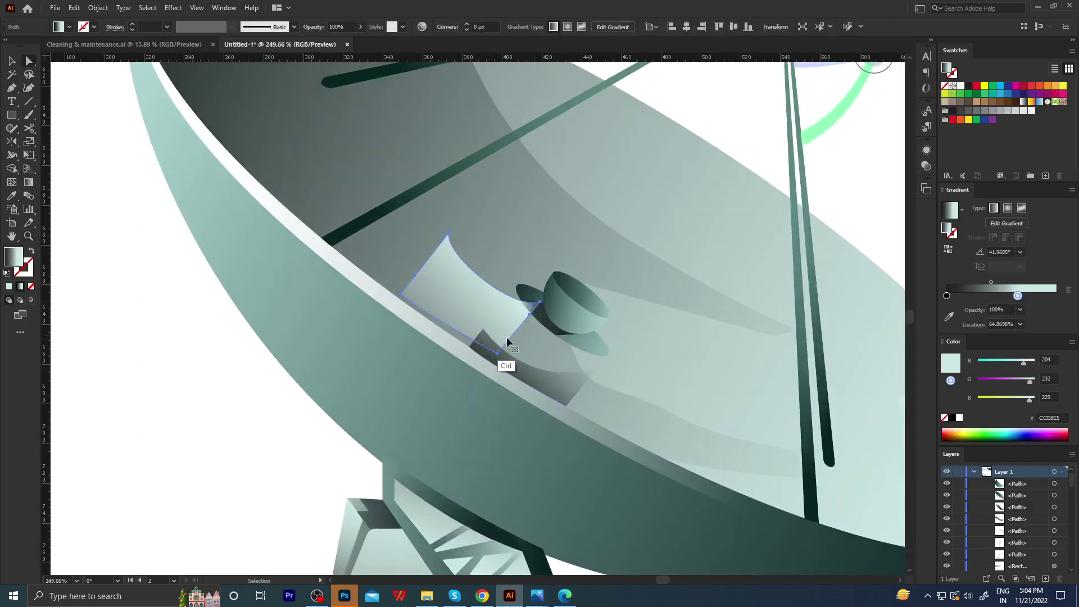
pyautogui.click(258, 417)
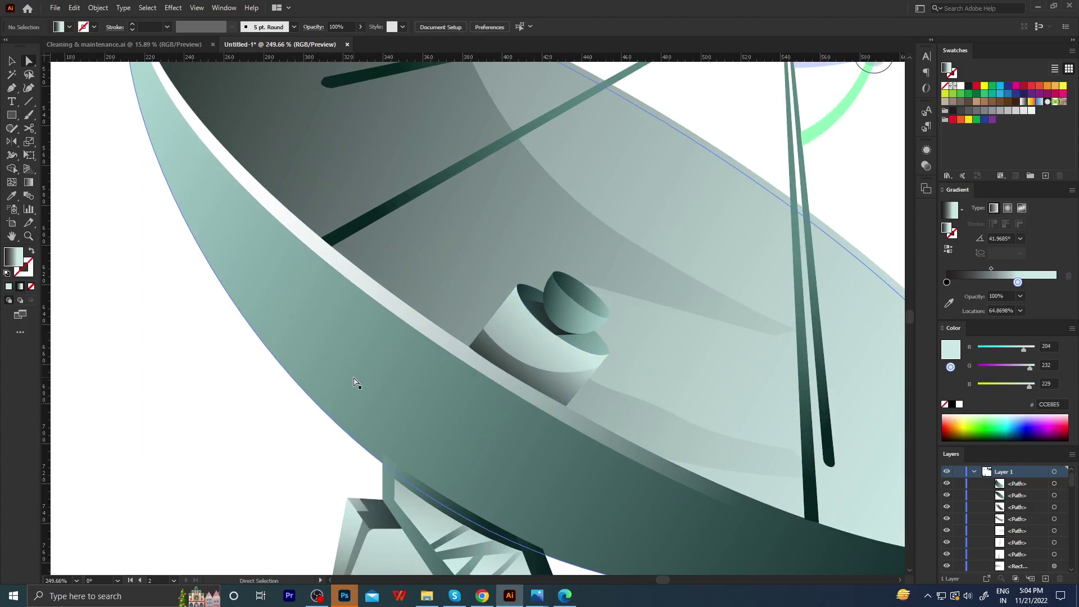
# Zoom out and pan to bring the whole satellite illustration into view.
pyautogui.scroll(-2, 465, 340)
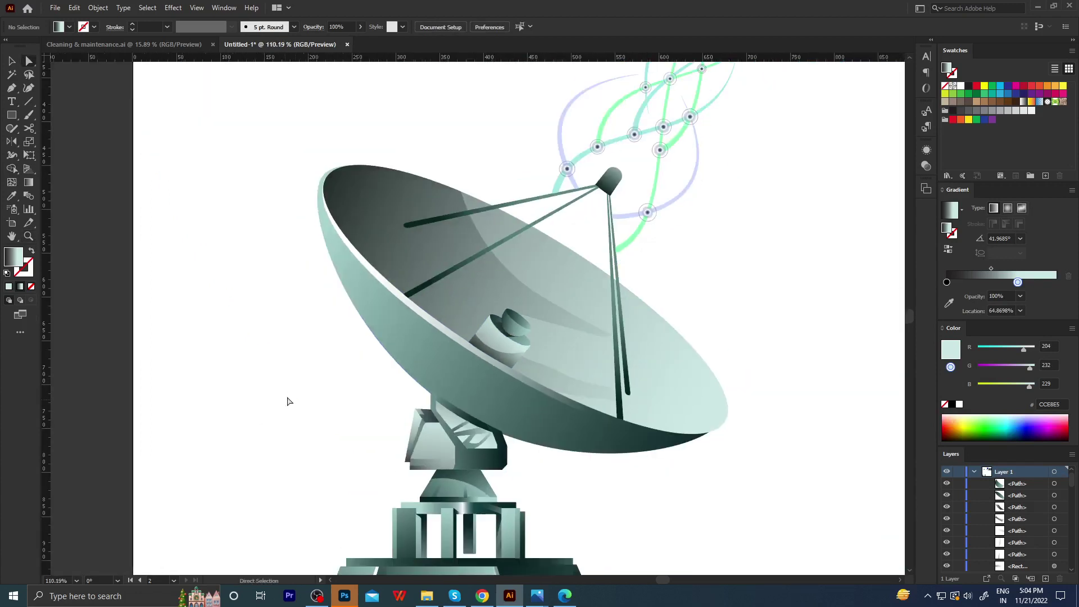
pyautogui.scroll(-3, 289, 397)
pyautogui.scroll(-1, 145, 163)
pyautogui.scroll(-3, 361, 358)
pyautogui.moveTo(362, 358); pyautogui.dragTo(318, 397)
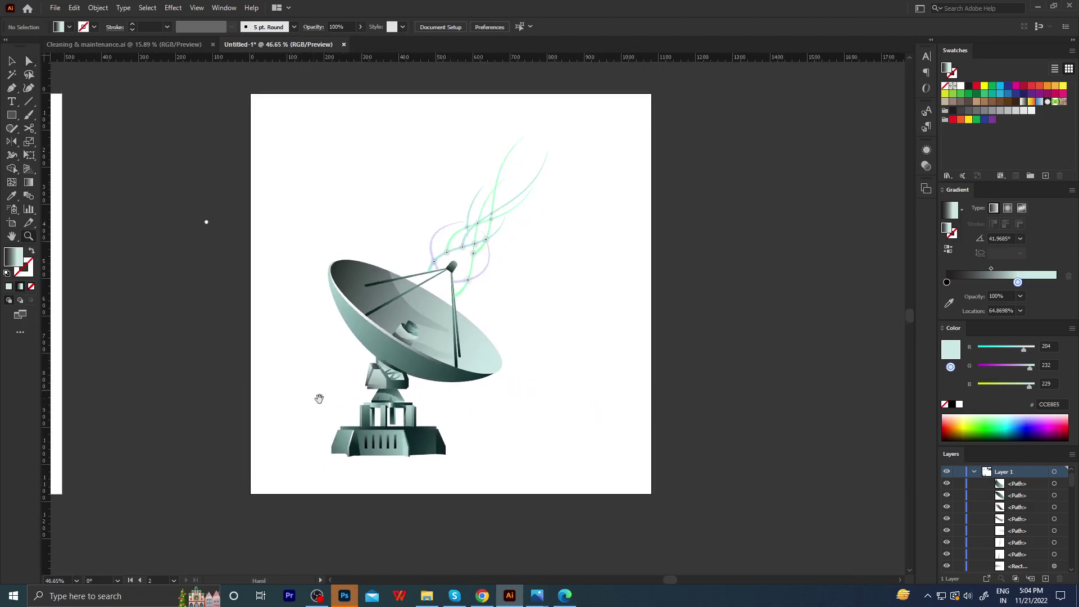
pyautogui.press('z')
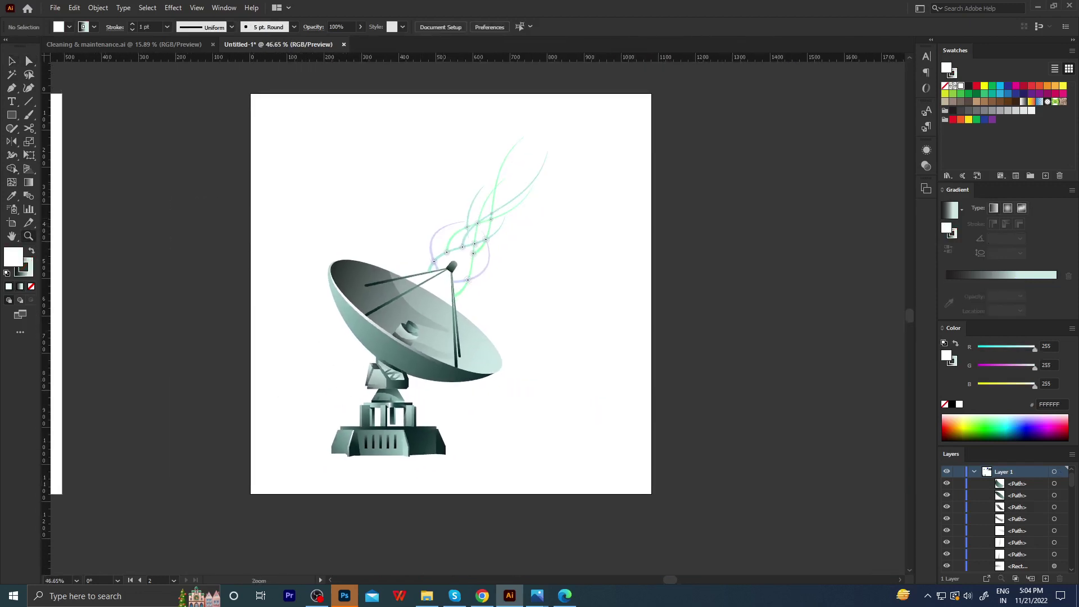
pyautogui.scroll(2, 505, 345)
pyautogui.scroll(-2, 511, 332)
# Marquee-select the artwork, deselect it, and bring the dish base into view.
pyautogui.press('v')
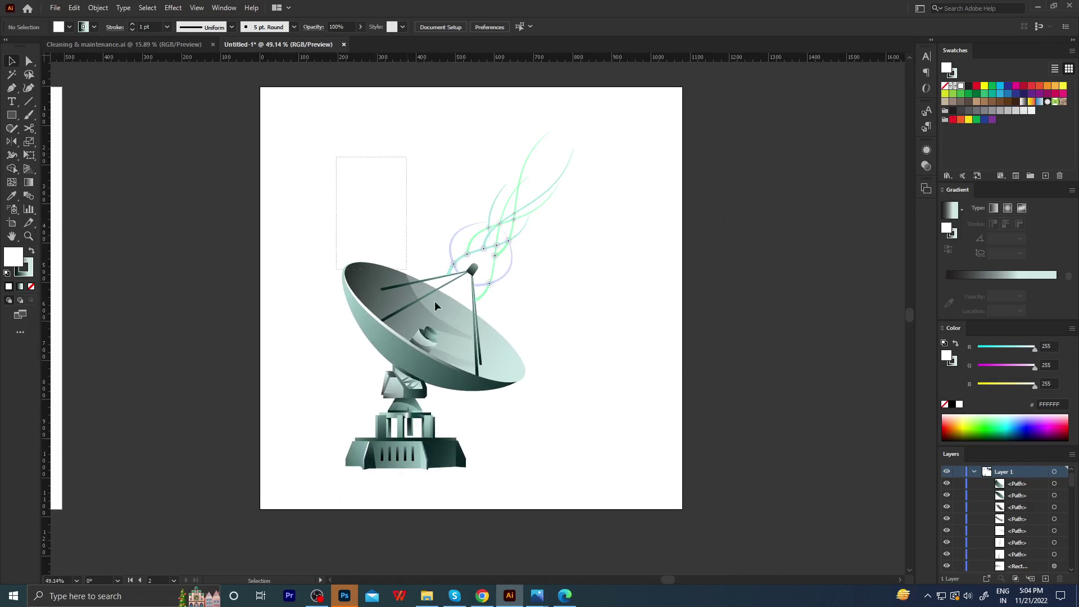
pyautogui.moveTo(436, 305)
pyautogui.mouseDown()
pyautogui.moveTo(601, 477)
pyautogui.moveTo(592, 485)
pyautogui.mouseUp()
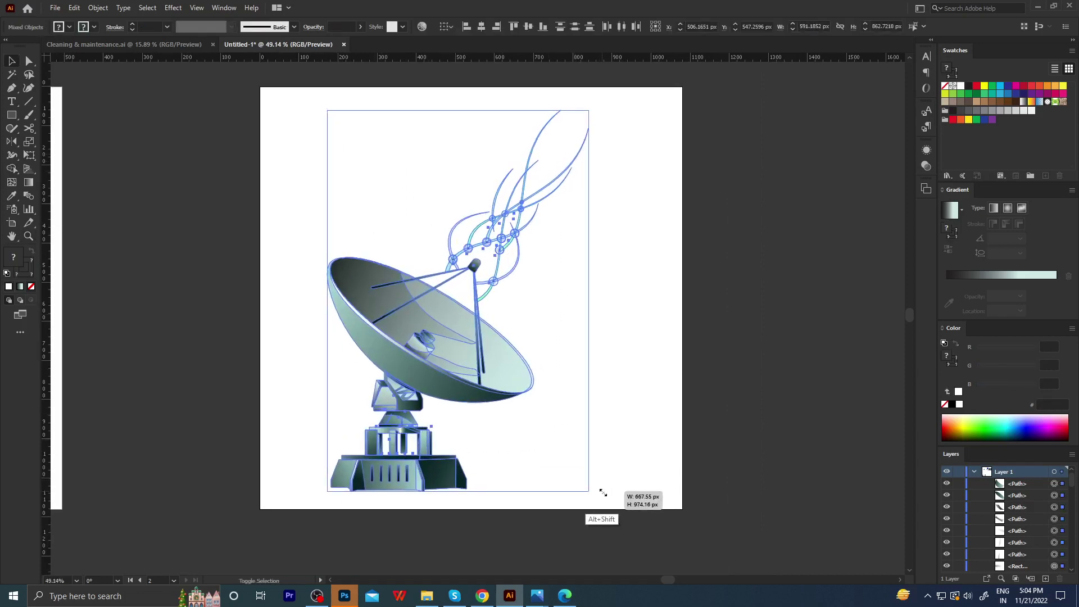
pyautogui.click(591, 487)
pyautogui.scroll(2, 464, 414)
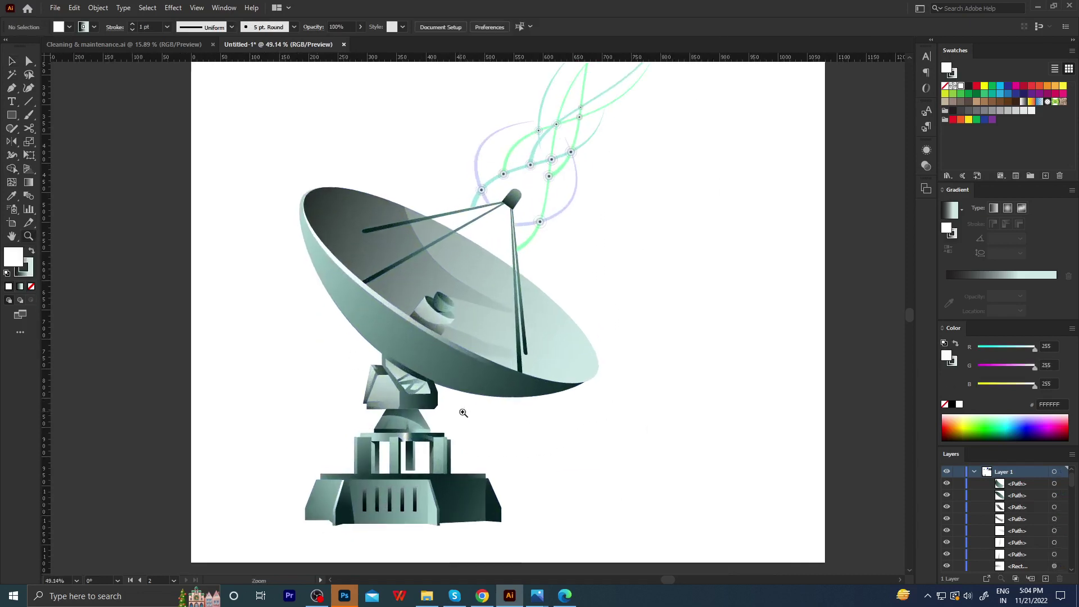
pyautogui.scroll(3, 406, 382)
pyautogui.moveTo(406, 382); pyautogui.dragTo(407, 369)
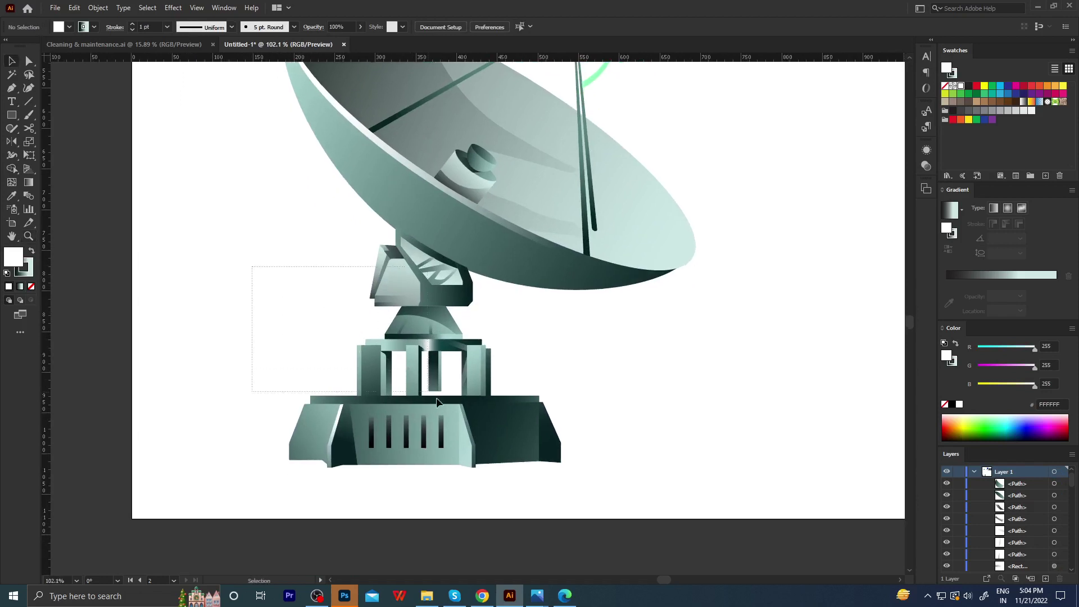
# Try selecting the base and mount pieces without the dish, then clear the selection.
pyautogui.moveTo(503, 490); pyautogui.dragTo(504, 490)
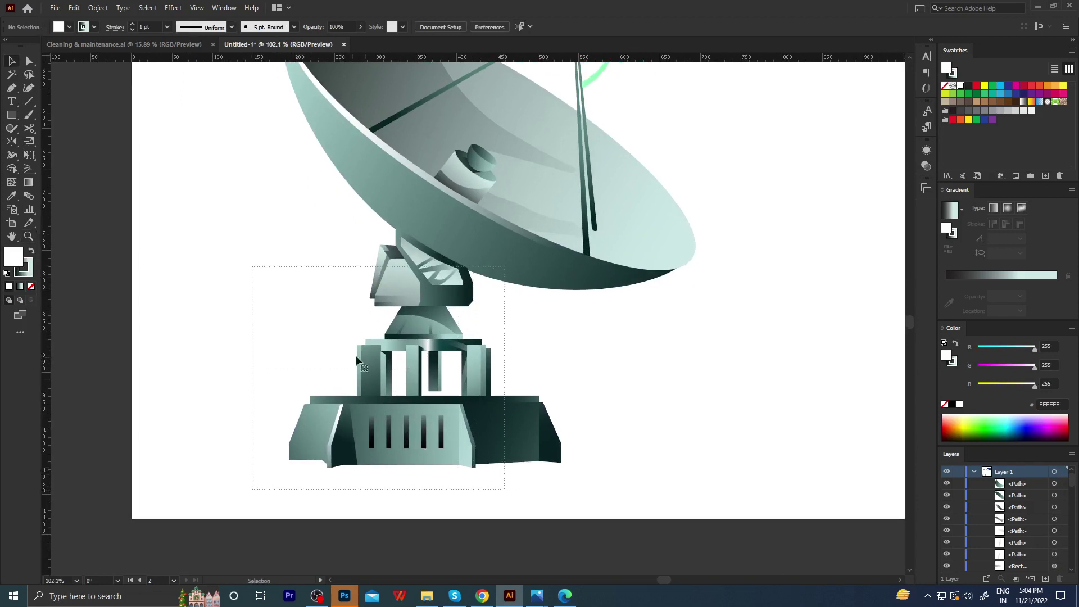
pyautogui.keyDown('shift'); pyautogui.click(497, 264); pyautogui.keyUp('shift')
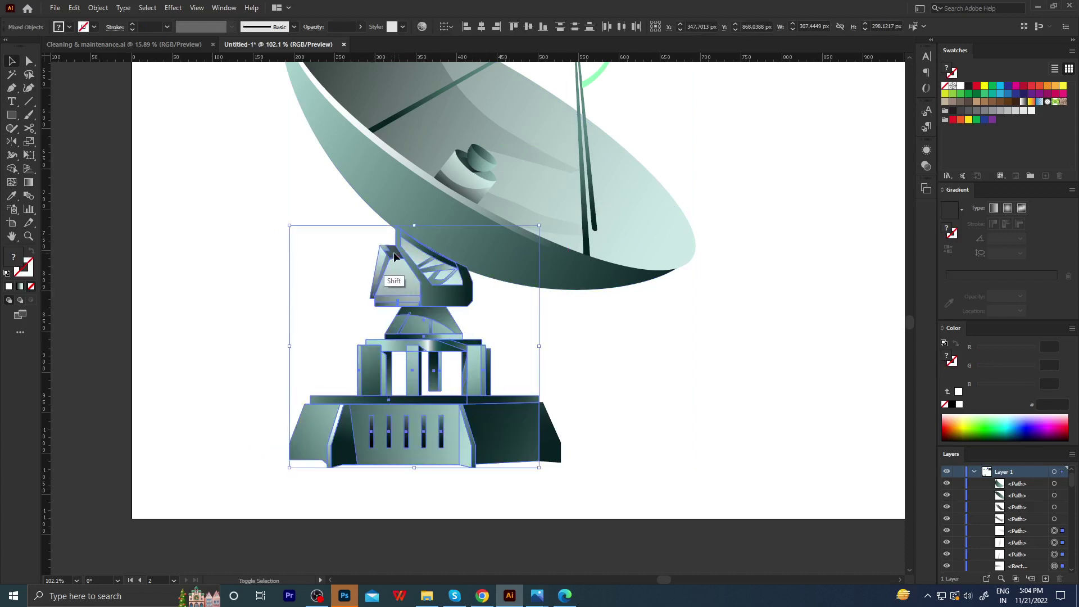
pyautogui.keyDown('shift'); pyautogui.click(552, 434); pyautogui.keyUp('shift')
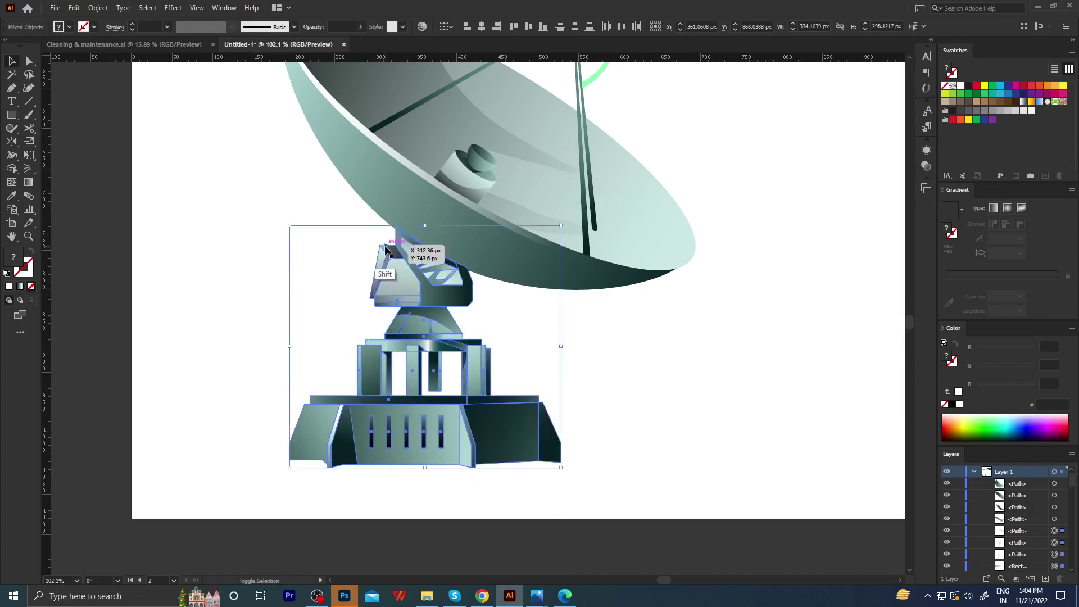
pyautogui.click(337, 241)
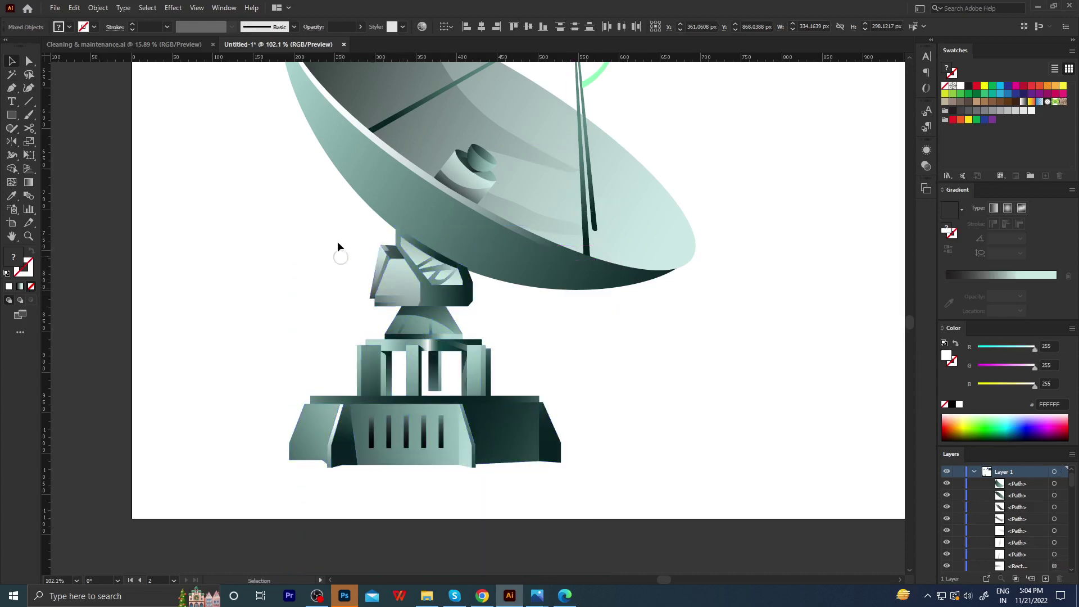
pyautogui.moveTo(508, 485); pyautogui.dragTo(521, 486)
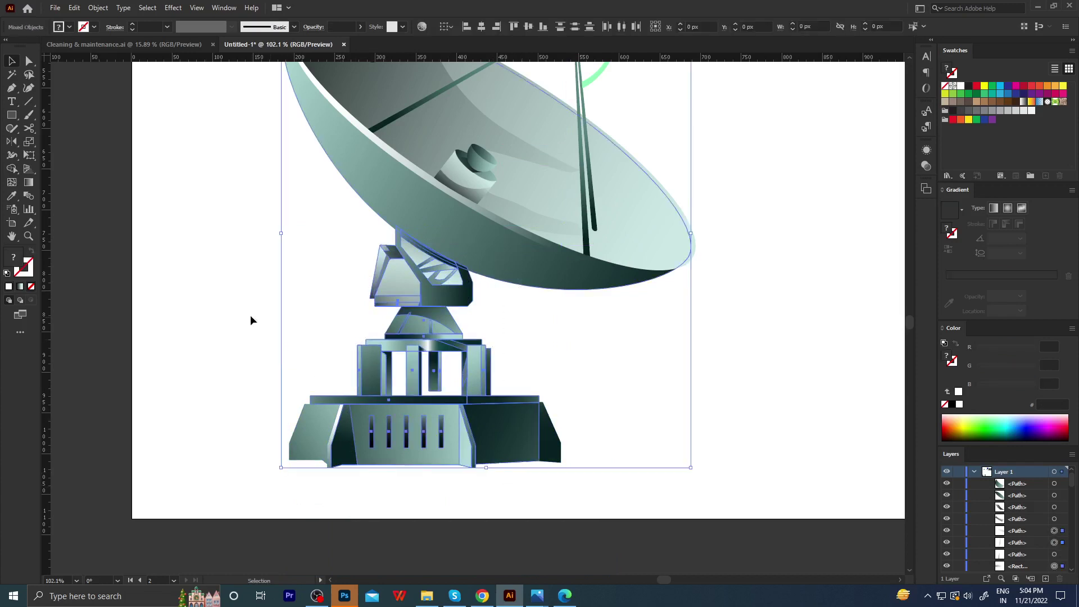
pyautogui.moveTo(293, 229); pyautogui.dragTo(353, 260)
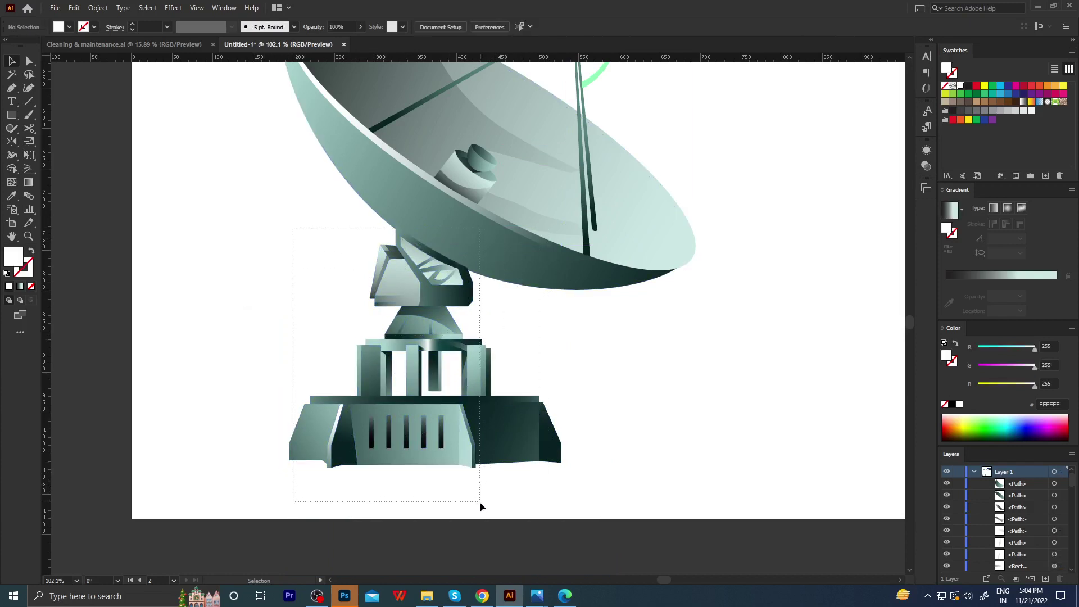
pyautogui.moveTo(483, 499); pyautogui.dragTo(480, 501)
pyautogui.click(348, 230)
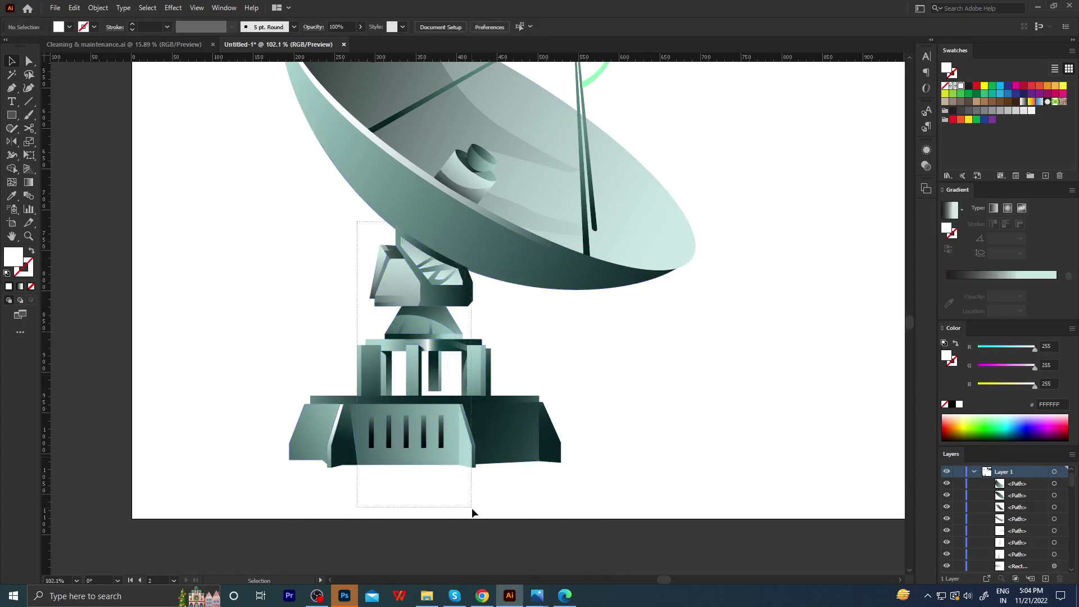
# Group the base pieces and right base piece without the dish, undoing a stray move.
pyautogui.moveTo(410, 336); pyautogui.dragTo(474, 512)
pyautogui.keyDown('shift'); pyautogui.click(507, 262); pyautogui.keyUp('shift')
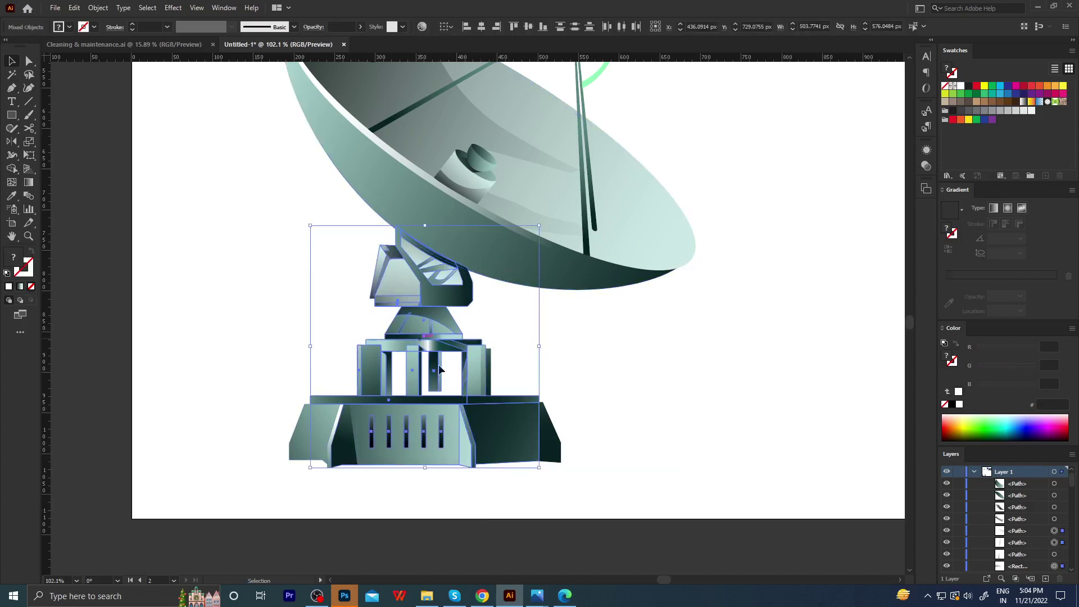
pyautogui.keyDown('shift'); pyautogui.click(343, 437); pyautogui.keyUp('shift')
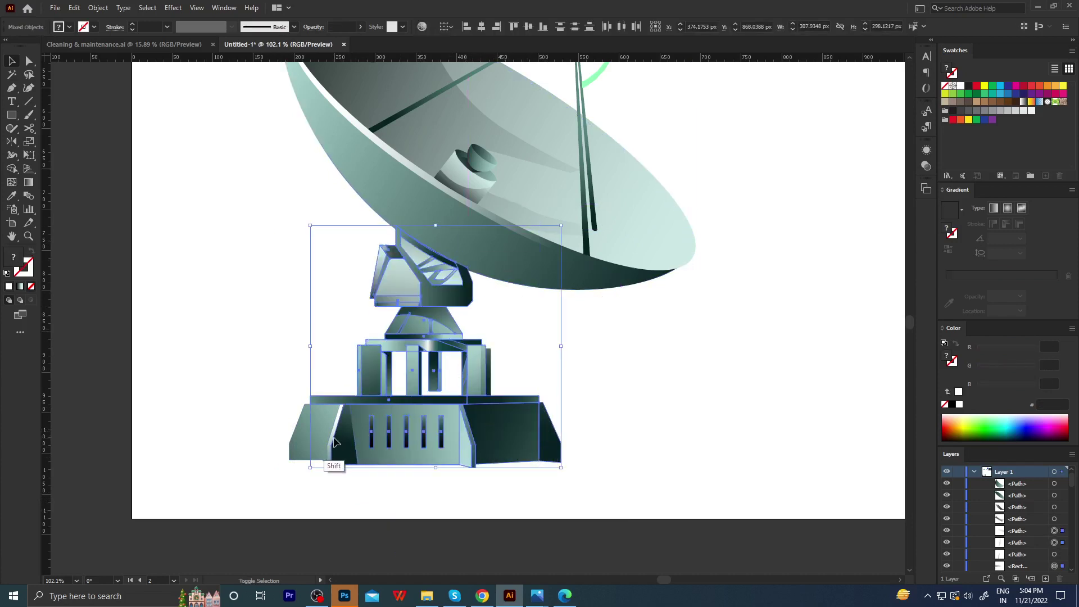
pyautogui.keyDown('shift'); pyautogui.click(337, 430); pyautogui.keyUp('shift')
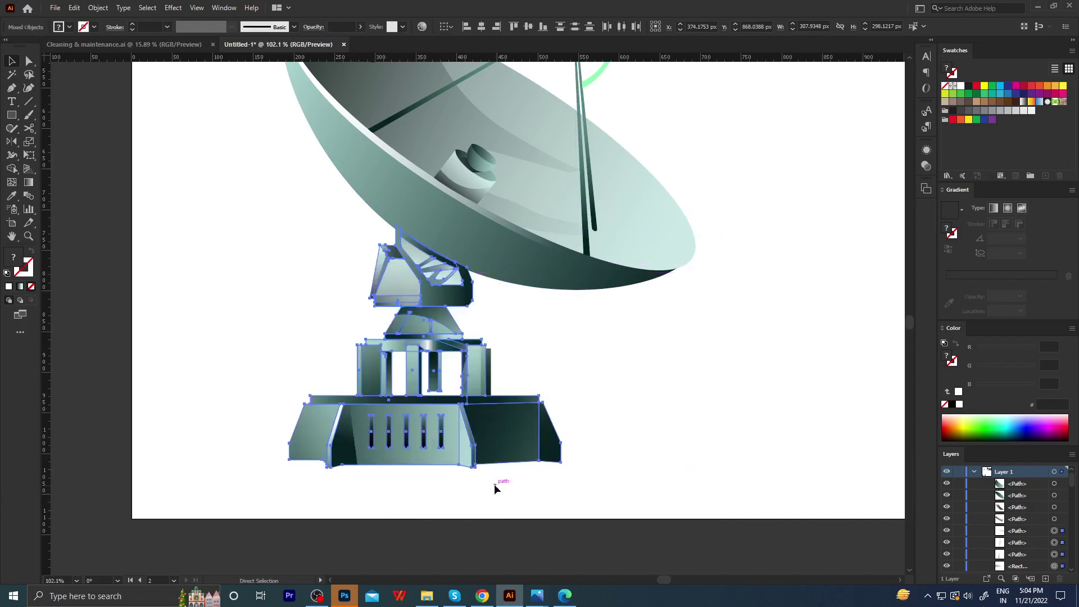
pyautogui.moveTo(432, 449)
pyautogui.mouseDown()
pyautogui.moveTo(463, 475)
pyautogui.moveTo(495, 444)
pyautogui.moveTo(491, 457)
pyautogui.moveTo(478, 423)
pyautogui.moveTo(361, 450)
pyautogui.mouseUp()
pyautogui.hotkey('ctrl', 'z')
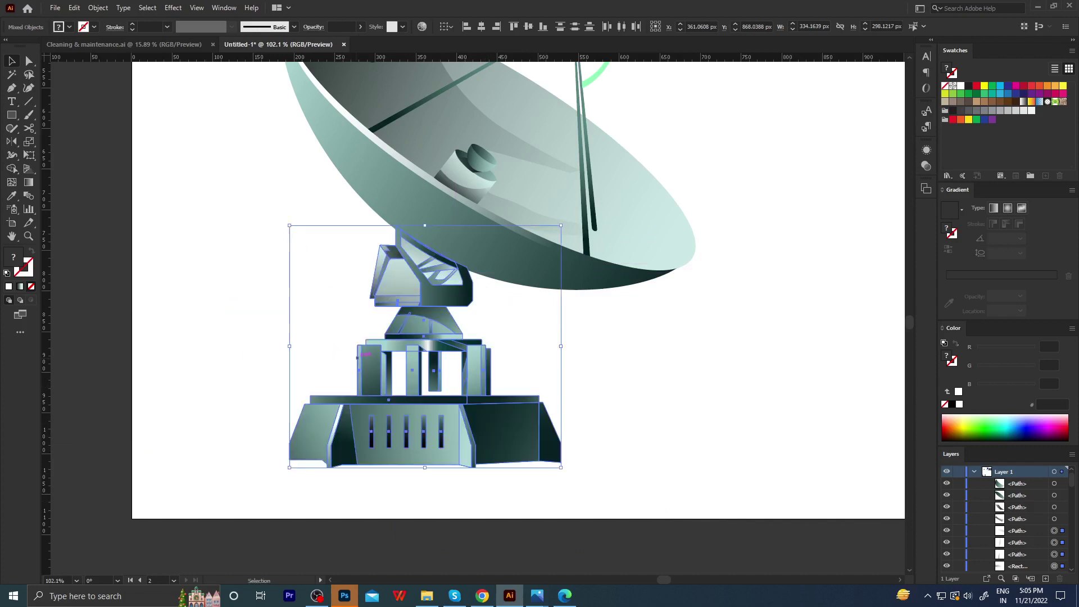
pyautogui.hotkey('ctrl', 'g')
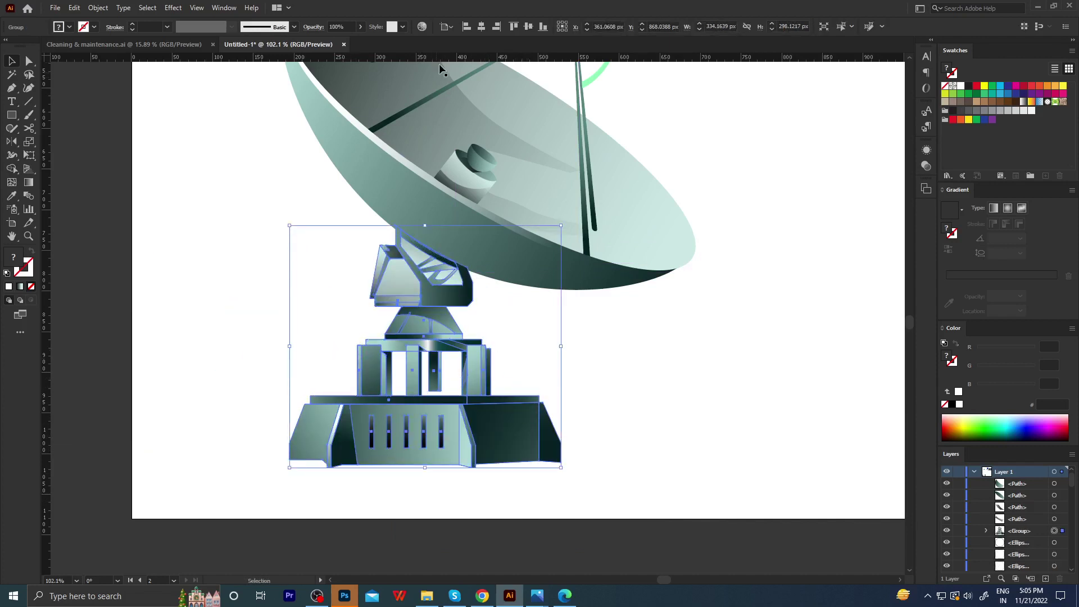
# Use Recolor Artwork to shift the base group's dark tone to low-saturation blue-gray.
pyautogui.click(422, 27)
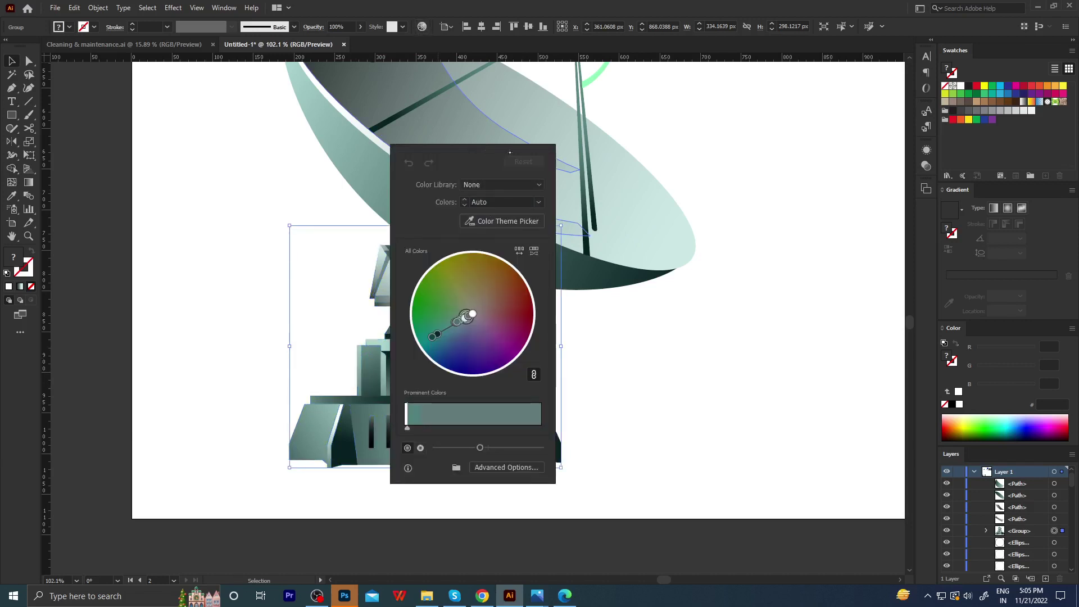
pyautogui.moveTo(510, 152); pyautogui.dragTo(856, 157)
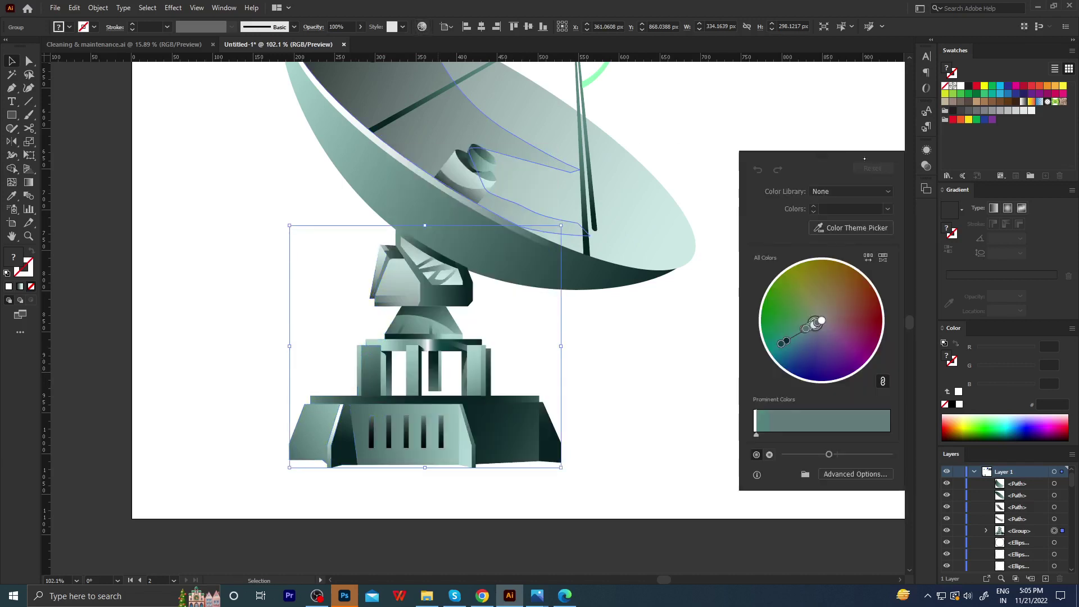
pyautogui.click(827, 471)
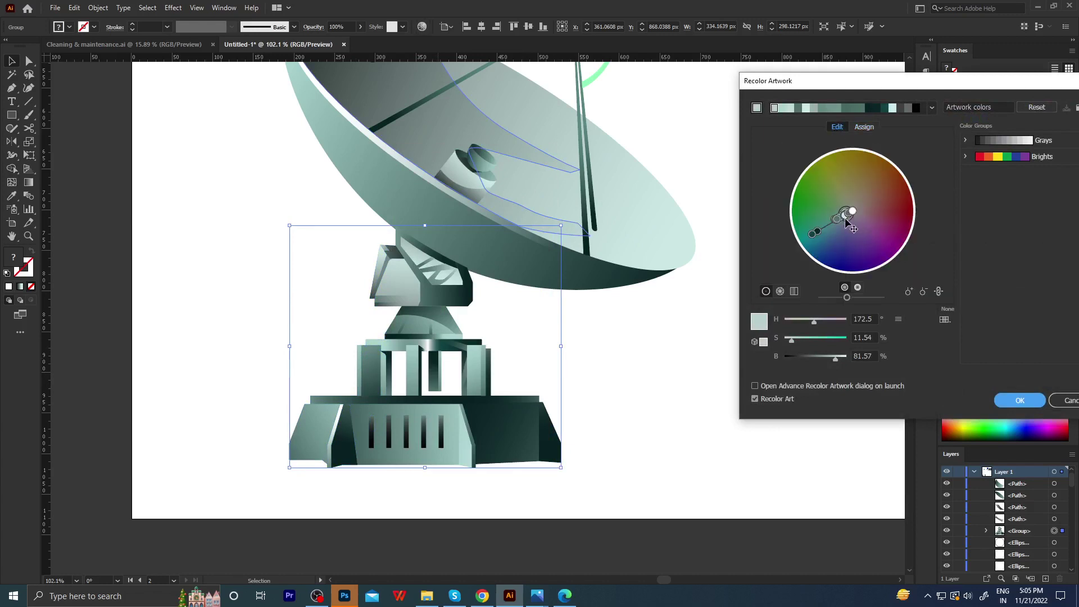
pyautogui.moveTo(815, 231)
pyautogui.mouseDown()
pyautogui.moveTo(815, 219)
pyautogui.moveTo(827, 256)
pyautogui.mouseUp()
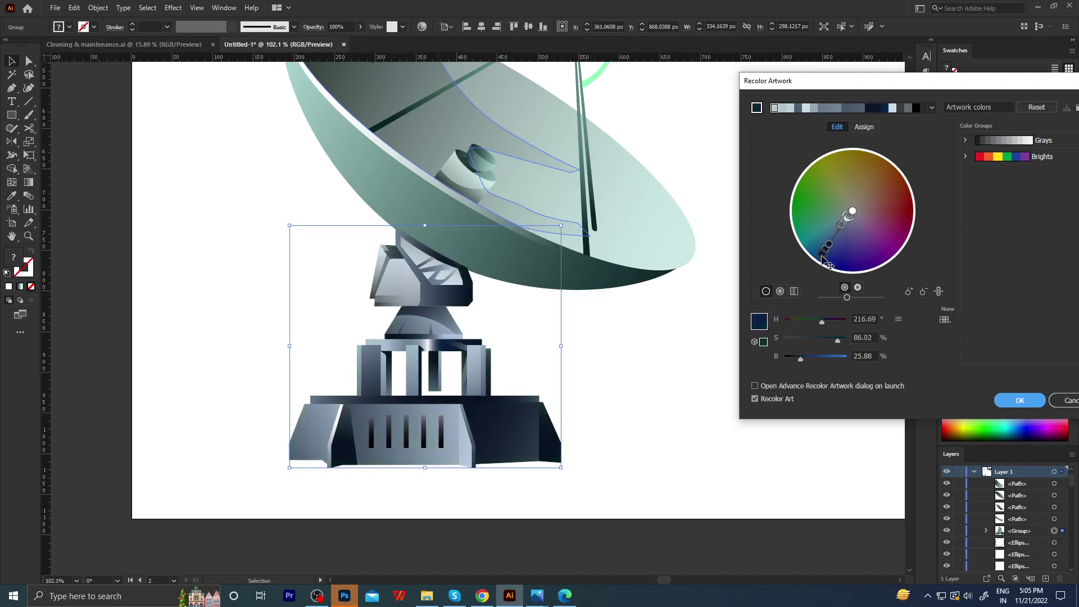
pyautogui.moveTo(821, 260)
pyautogui.mouseDown()
pyautogui.moveTo(899, 223)
pyautogui.moveTo(883, 176)
pyautogui.moveTo(863, 254)
pyautogui.moveTo(826, 253)
pyautogui.mouseUp()
pyautogui.moveTo(826, 251); pyautogui.dragTo(826, 247)
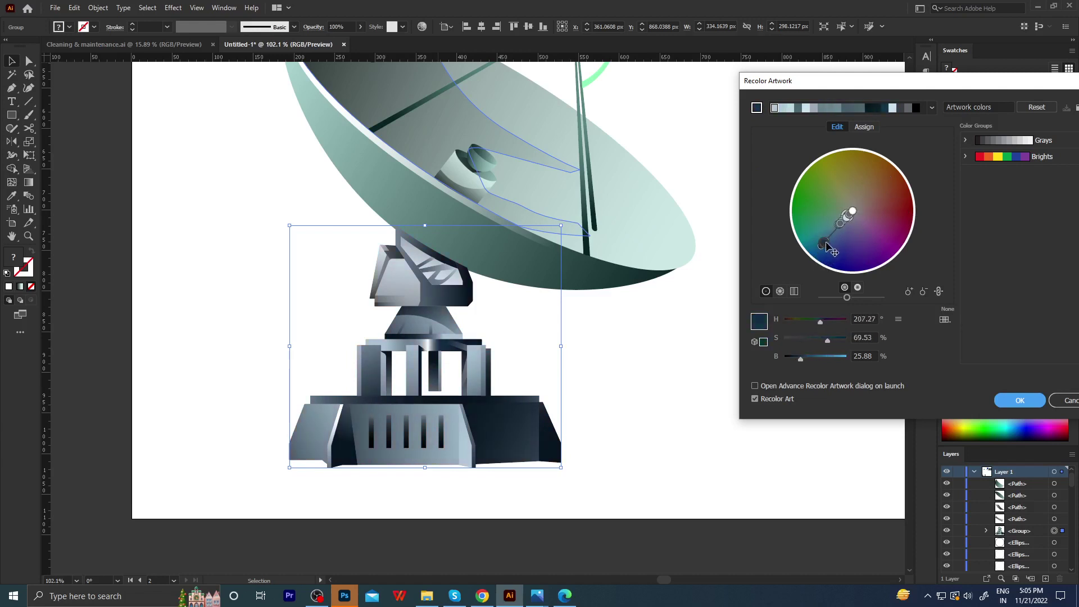
pyautogui.click(1043, 401)
# Move the dark right panel's 76% gradient stop to about 89%.
pyautogui.press('a')
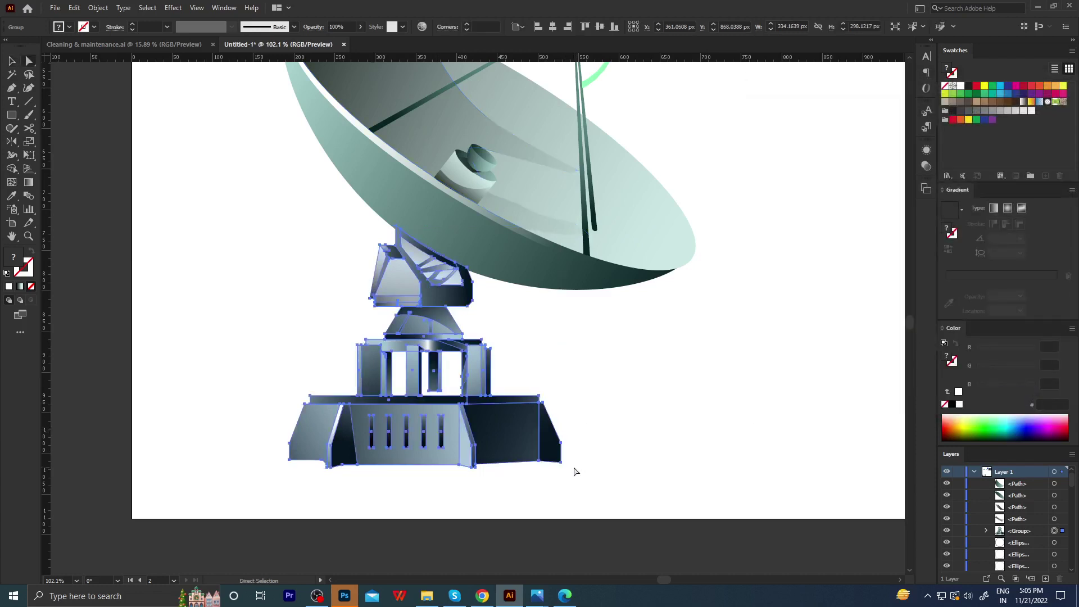
pyautogui.scroll(2, 579, 461)
pyautogui.scroll(1, 513, 429)
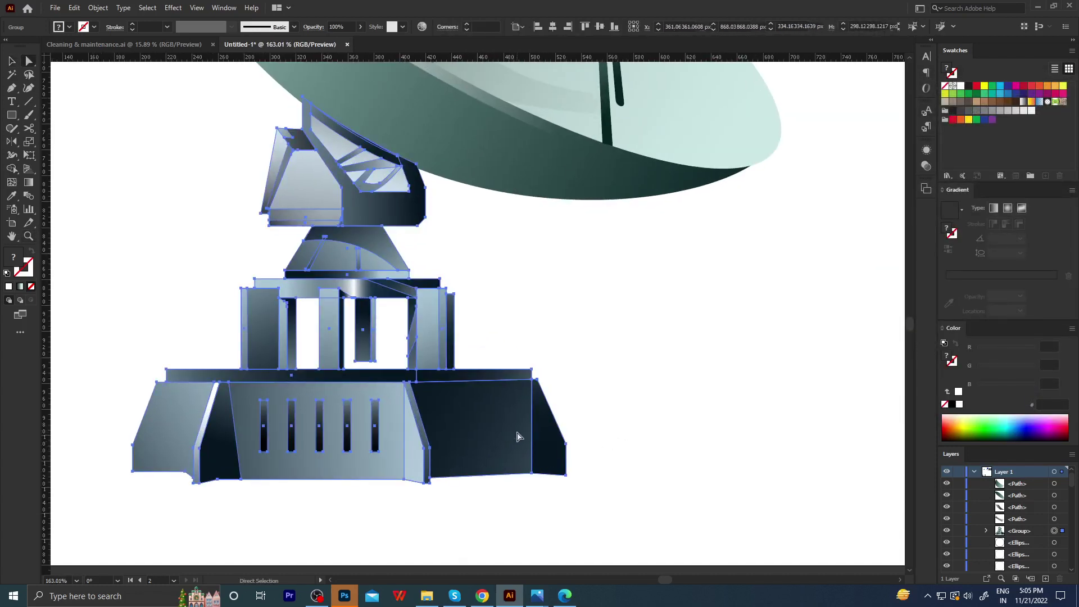
pyautogui.press('g')
pyautogui.click(593, 407)
pyautogui.click(494, 424)
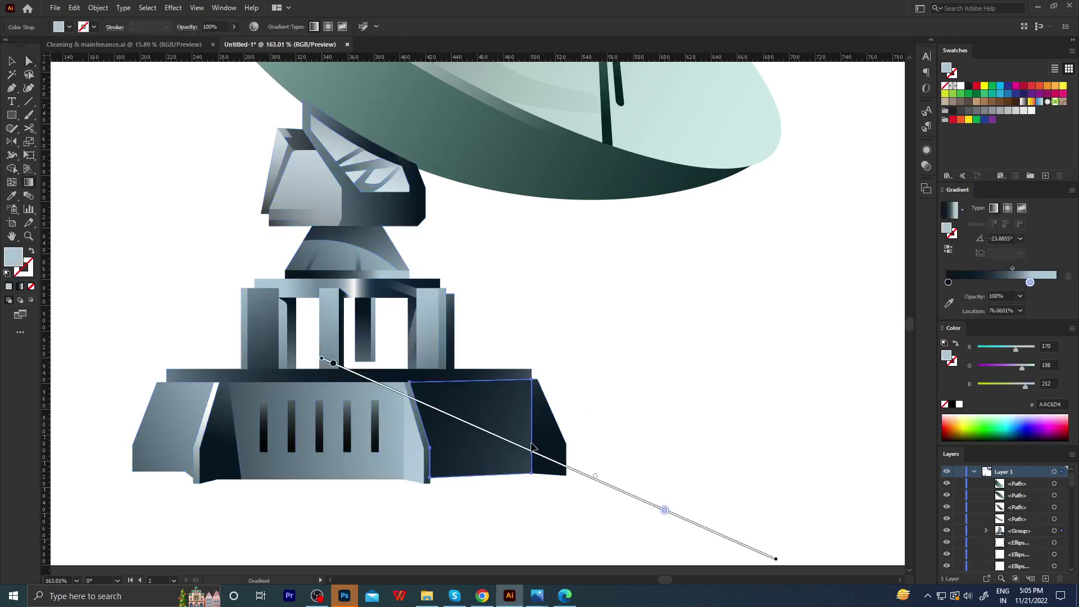
pyautogui.press('a')
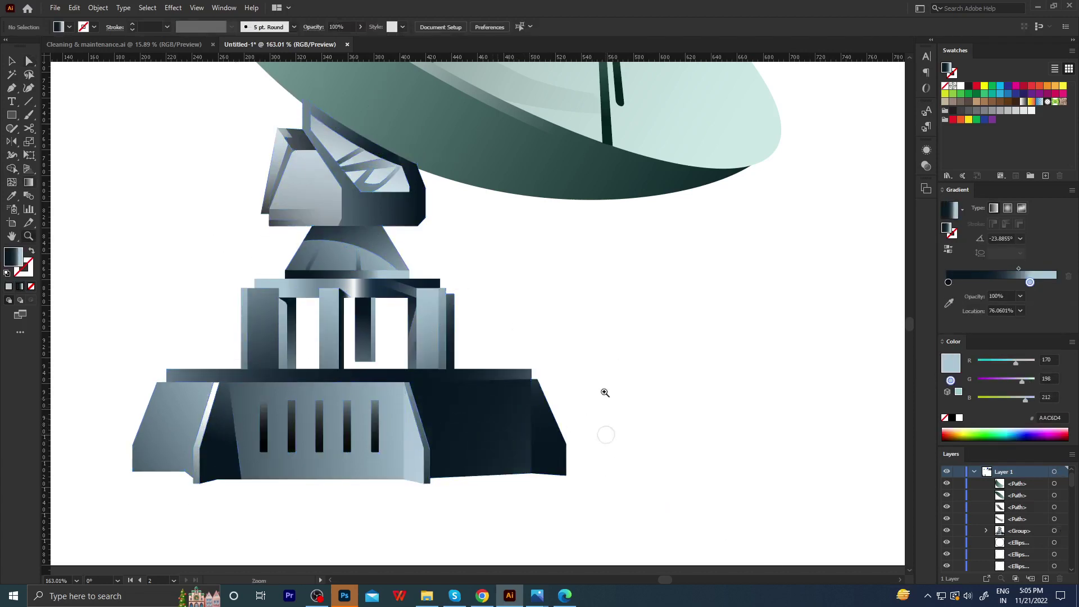
pyautogui.scroll(-2, 601, 390)
pyautogui.scroll(2, 548, 386)
pyautogui.press('g')
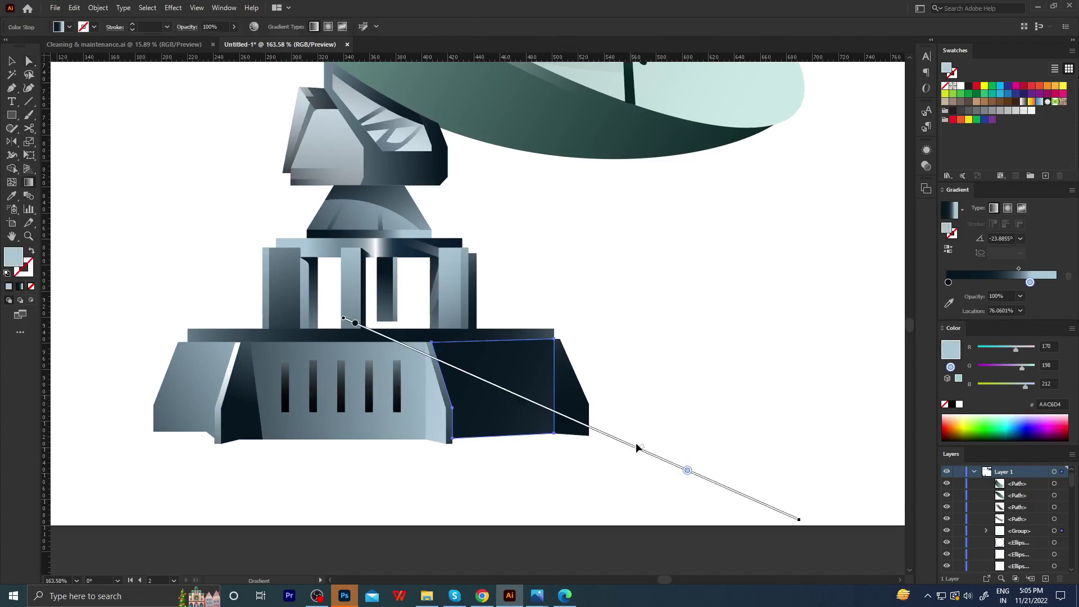
pyautogui.click(686, 470)
pyautogui.moveTo(719, 484); pyautogui.dragTo(742, 495)
pyautogui.press('a')
pyautogui.click(595, 410)
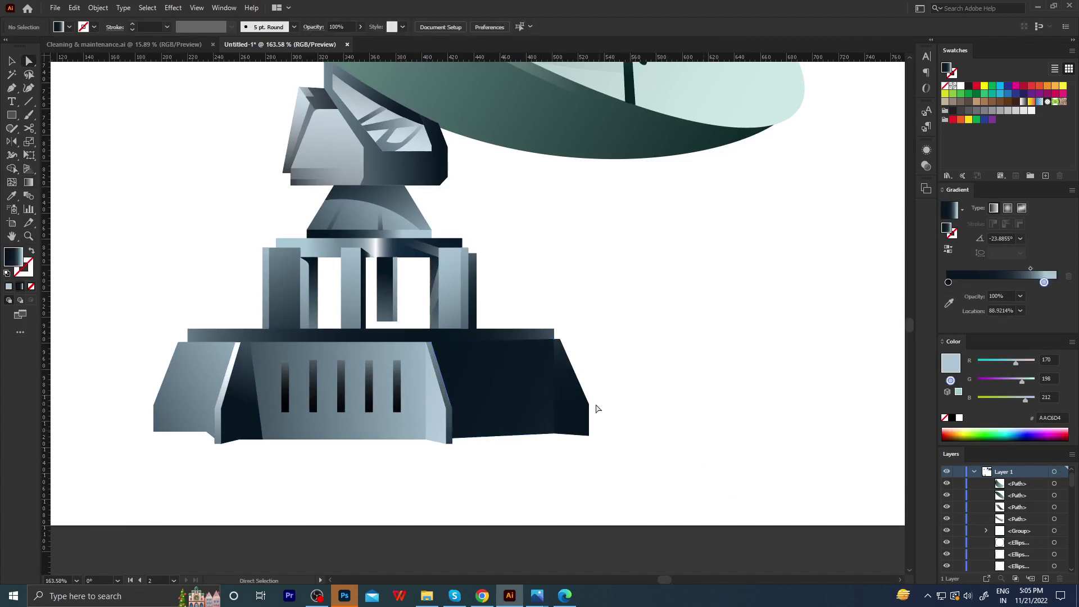
# Redraw the base's right side panel gradient at a steeper angle.
pyautogui.scroll(2, 531, 414)
pyautogui.click(561, 371)
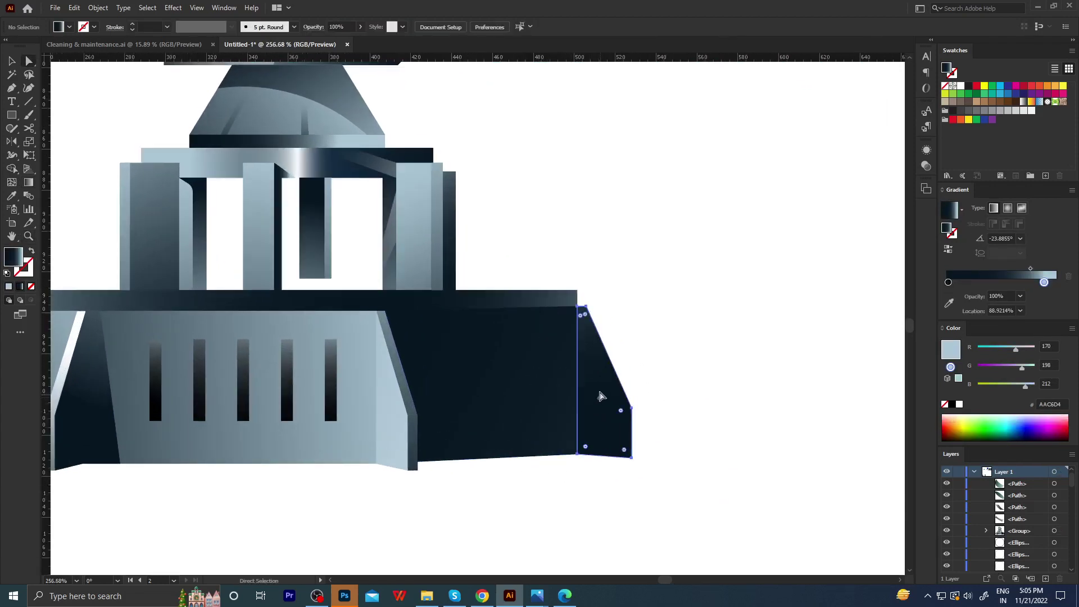
pyautogui.press('g')
pyautogui.moveTo(599, 281); pyautogui.dragTo(615, 332)
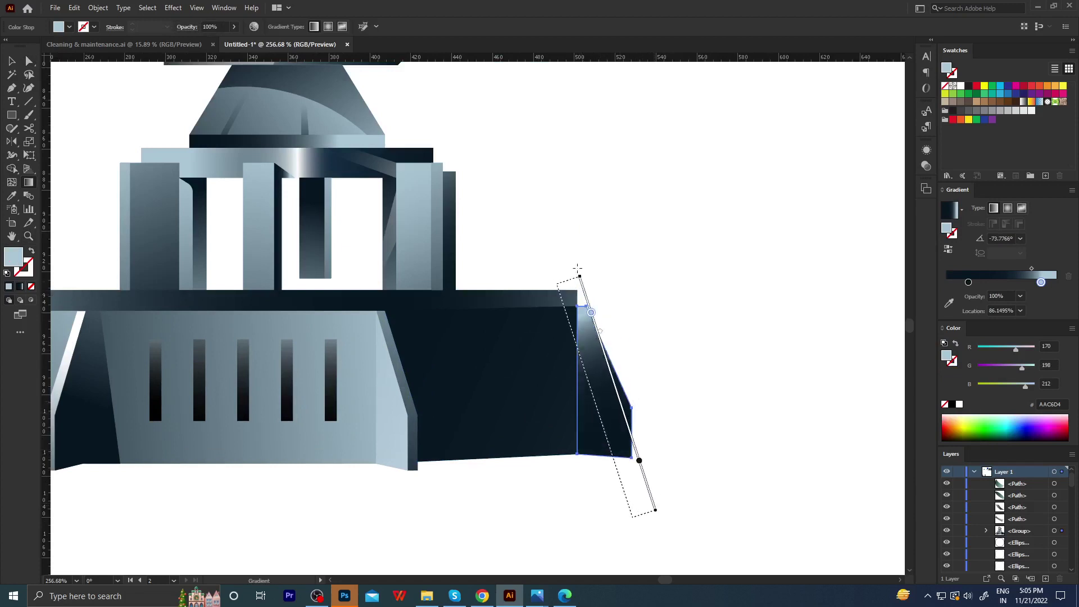
pyautogui.moveTo(542, 235); pyautogui.dragTo(630, 517)
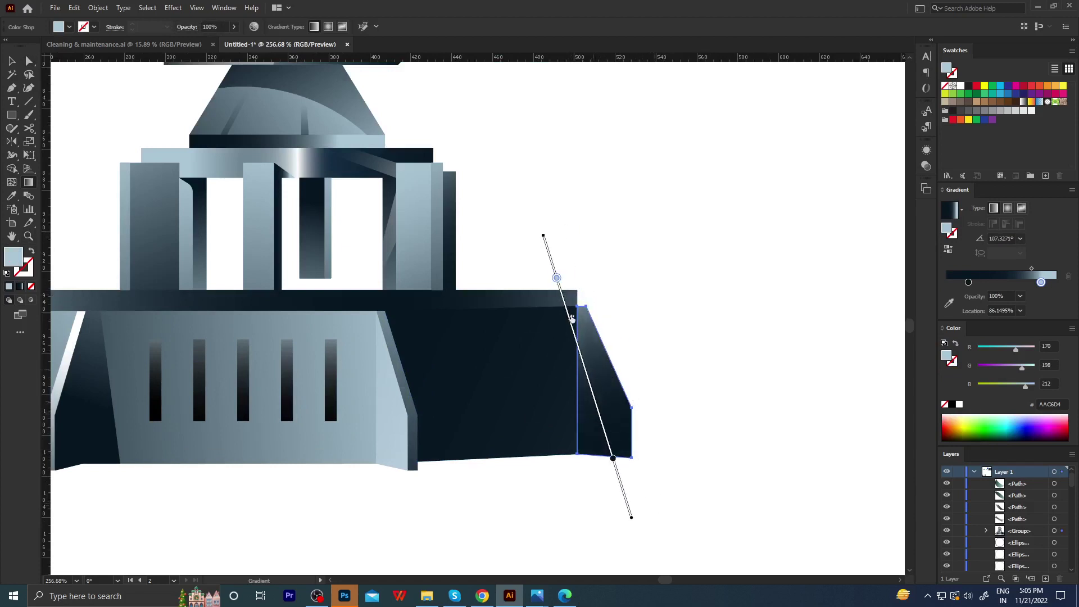
pyautogui.click(637, 460)
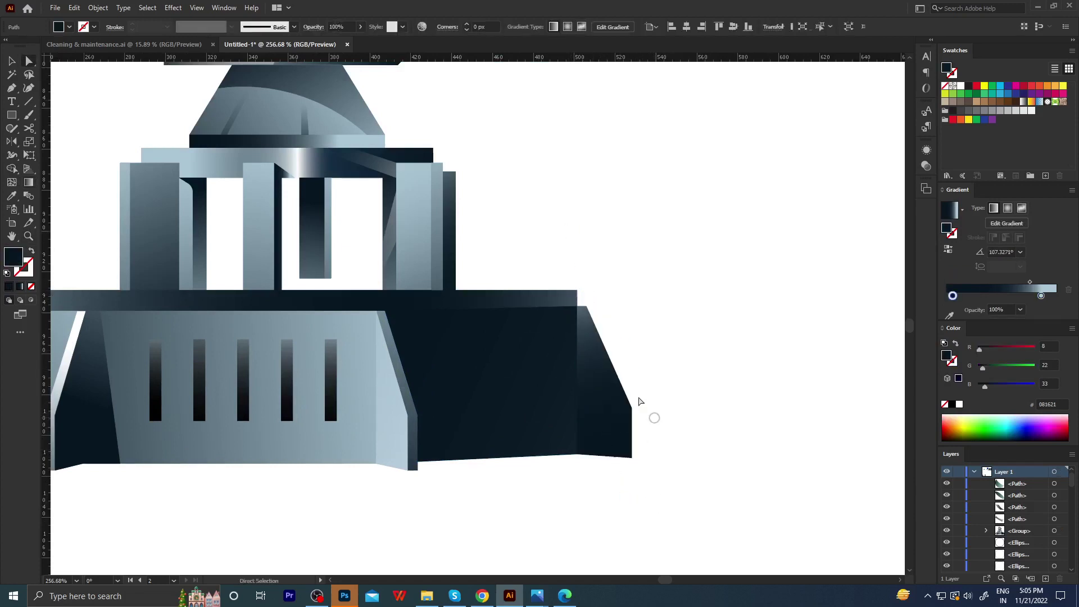
# Push the dark middle panel's gradient stop toward about 95%.
pyautogui.keyDown('alt'); pyautogui.click(498, 334); pyautogui.keyUp('alt')
pyautogui.click(361, 386)
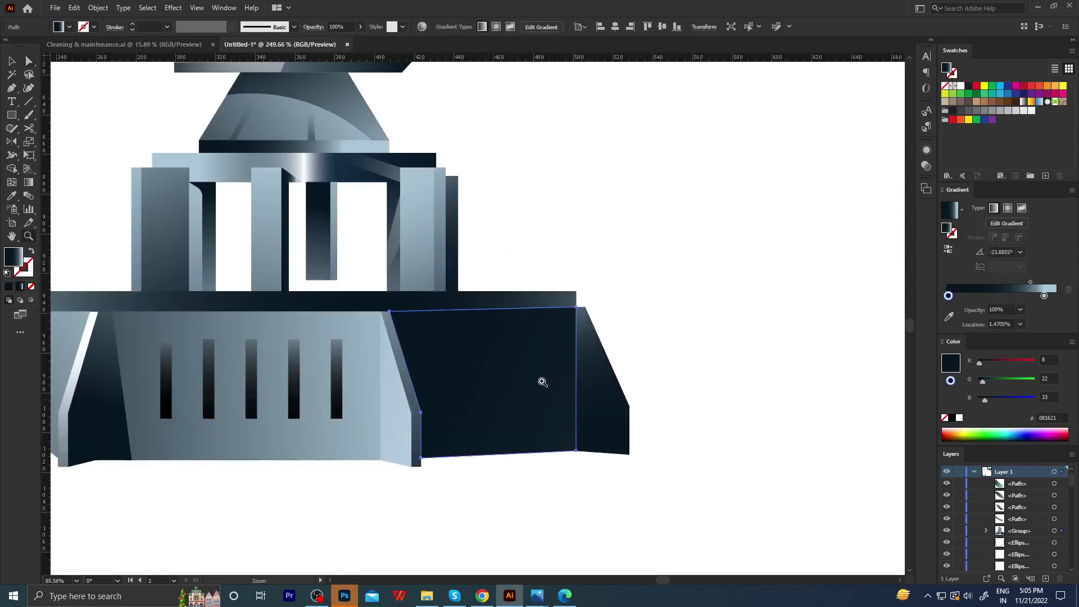
pyautogui.press('g')
pyautogui.click(596, 342)
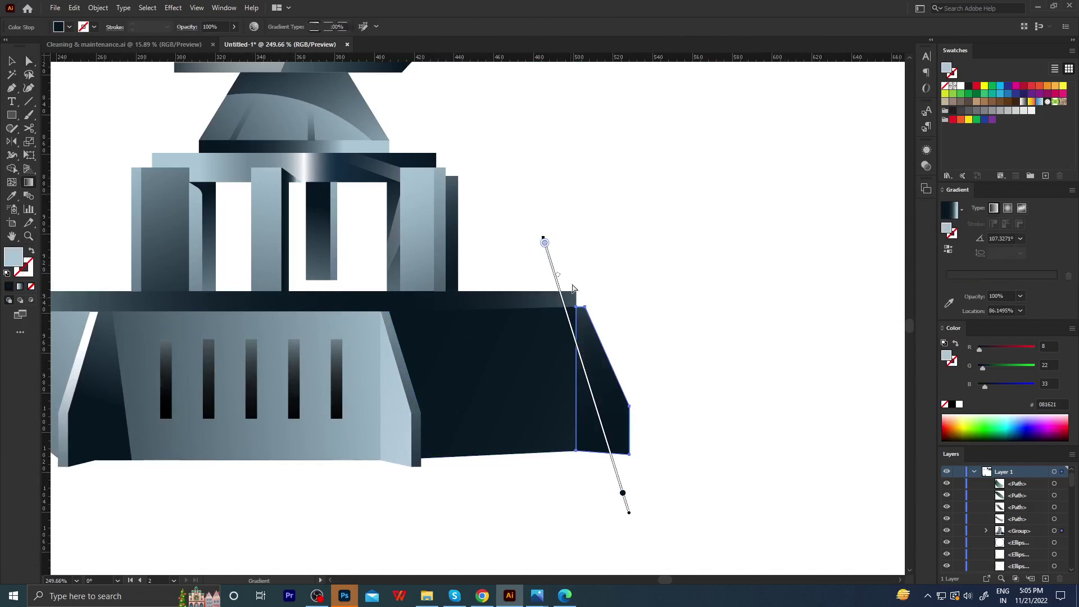
pyautogui.press('a')
pyautogui.click(616, 279)
pyautogui.click(522, 413)
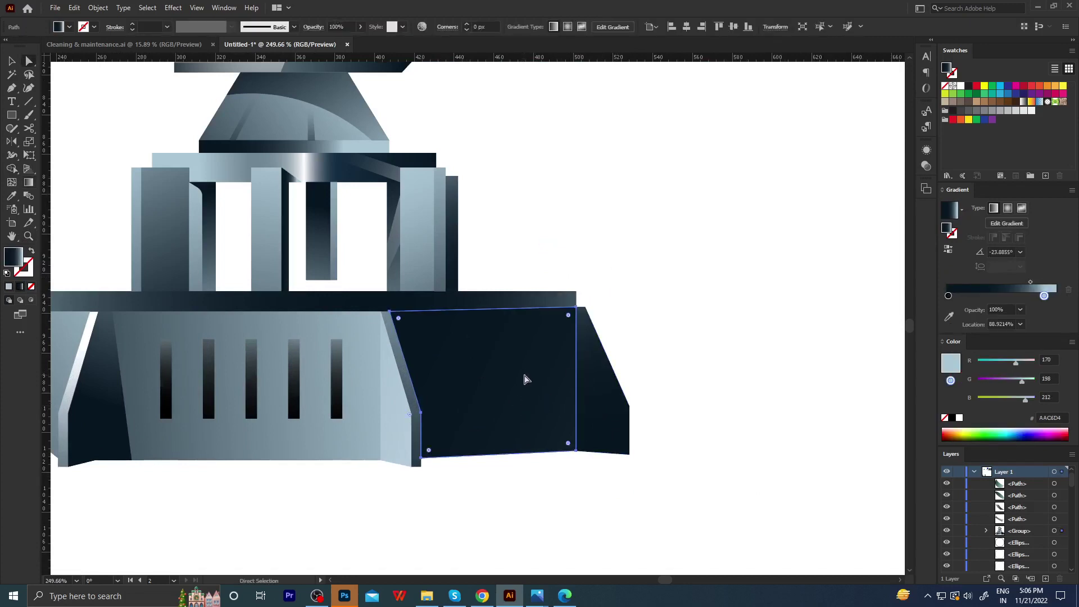
pyautogui.press('g')
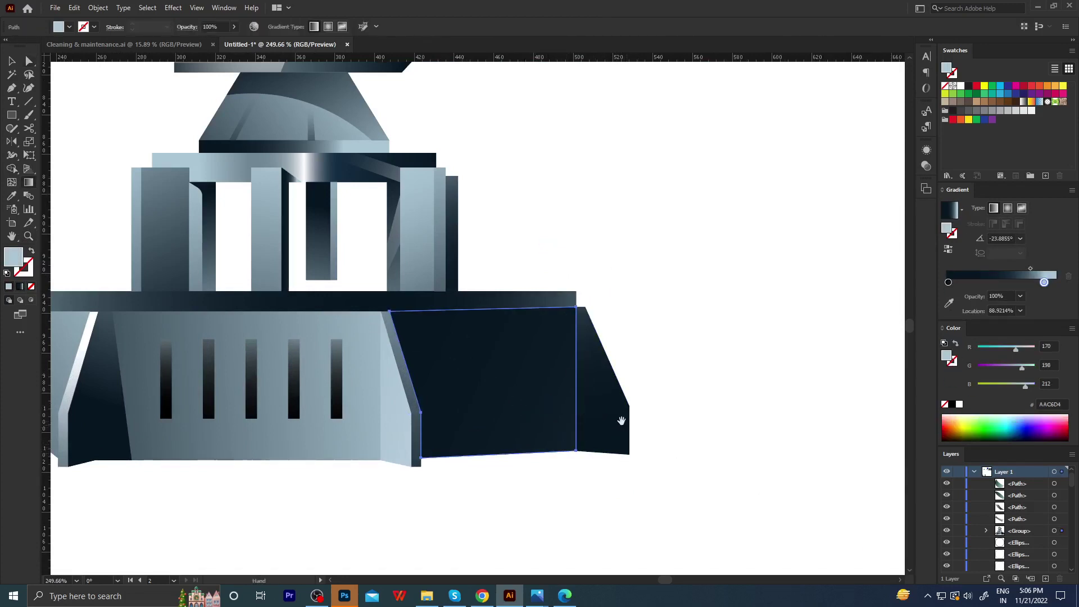
pyautogui.press('a')
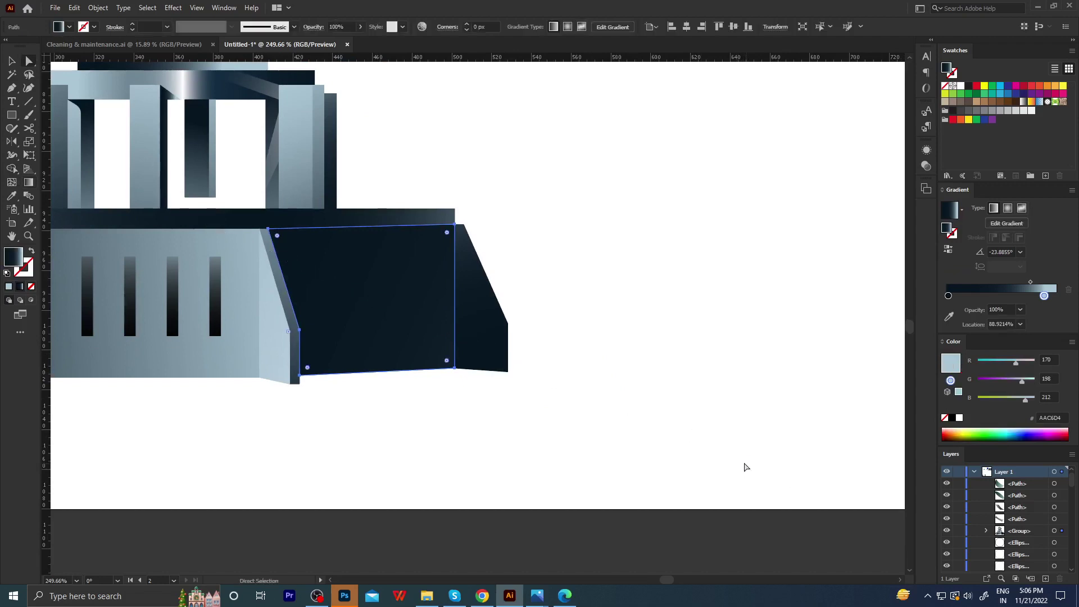
pyautogui.moveTo(745, 463); pyautogui.dragTo(775, 479)
pyautogui.click(746, 414)
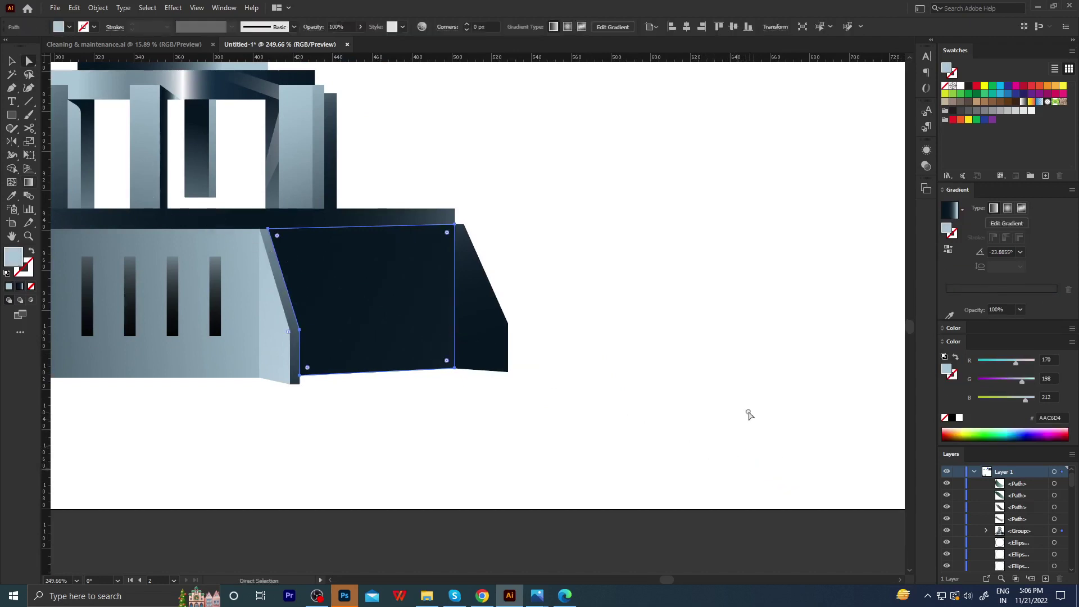
# Fine-tune the right side panel's gradient angle to about 108°.
pyautogui.click(464, 335)
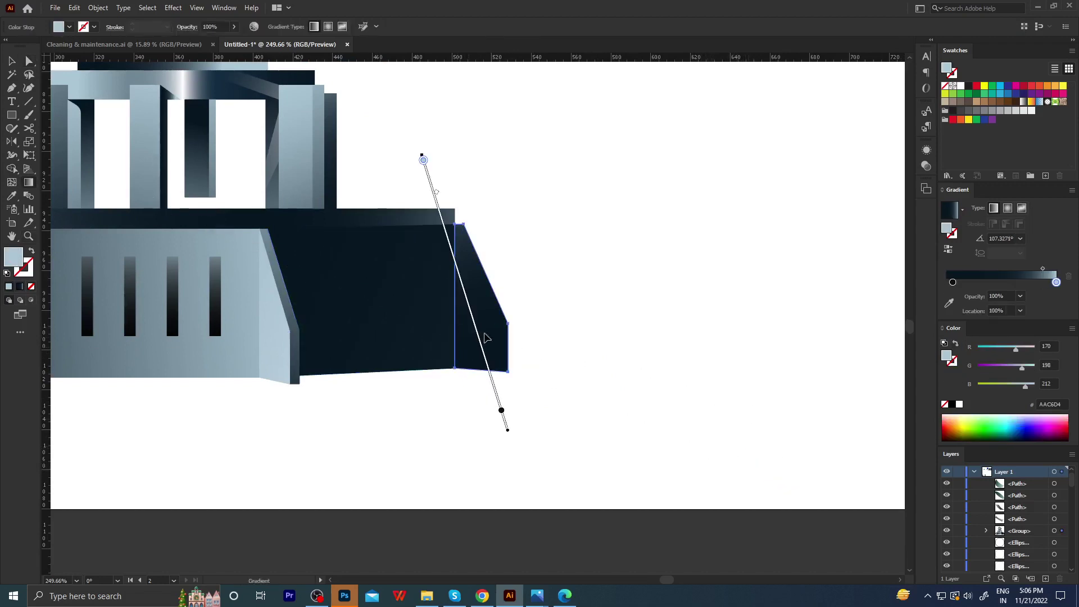
pyautogui.moveTo(507, 430); pyautogui.dragTo(523, 472)
pyautogui.moveTo(423, 160); pyautogui.dragTo(410, 126)
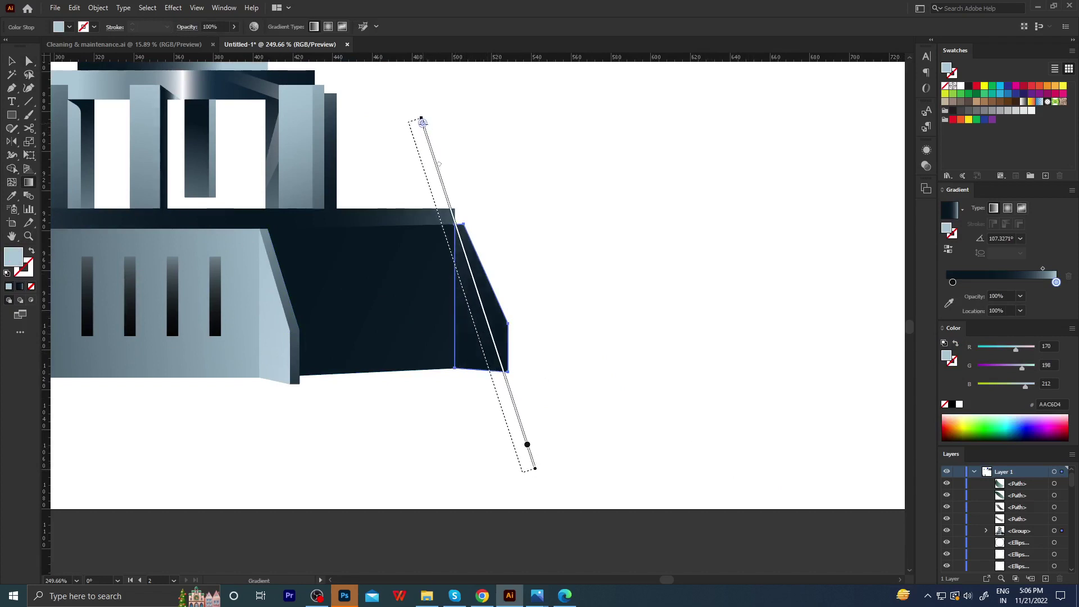
pyautogui.press('a')
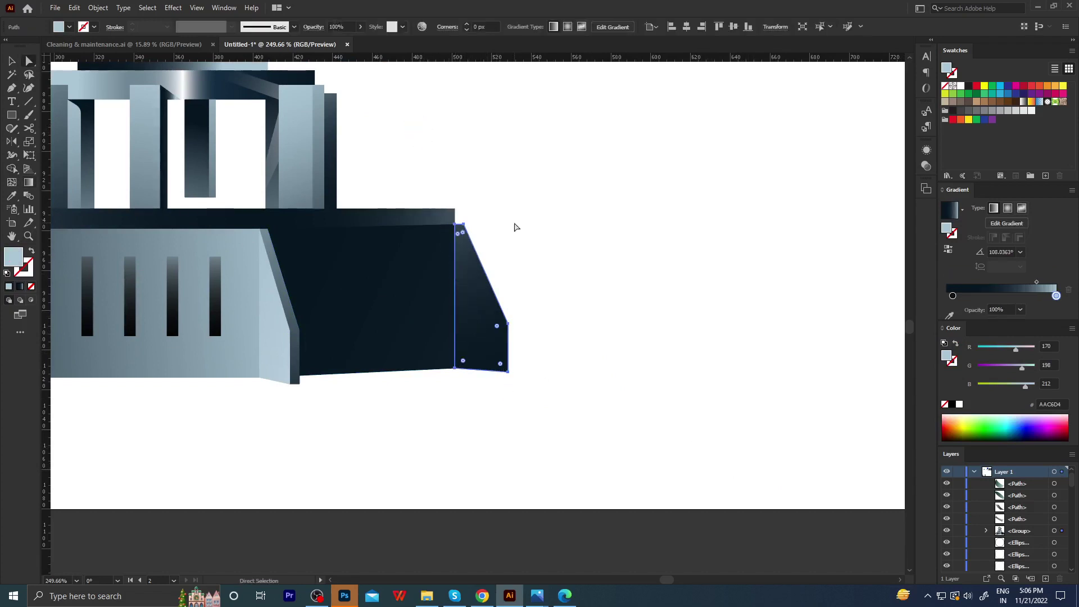
pyautogui.scroll(-3, 514, 323)
pyautogui.click(505, 490)
# Redraw the band under the cone with a reversed, near-horizontal gradient at about -170°.
pyautogui.press('z')
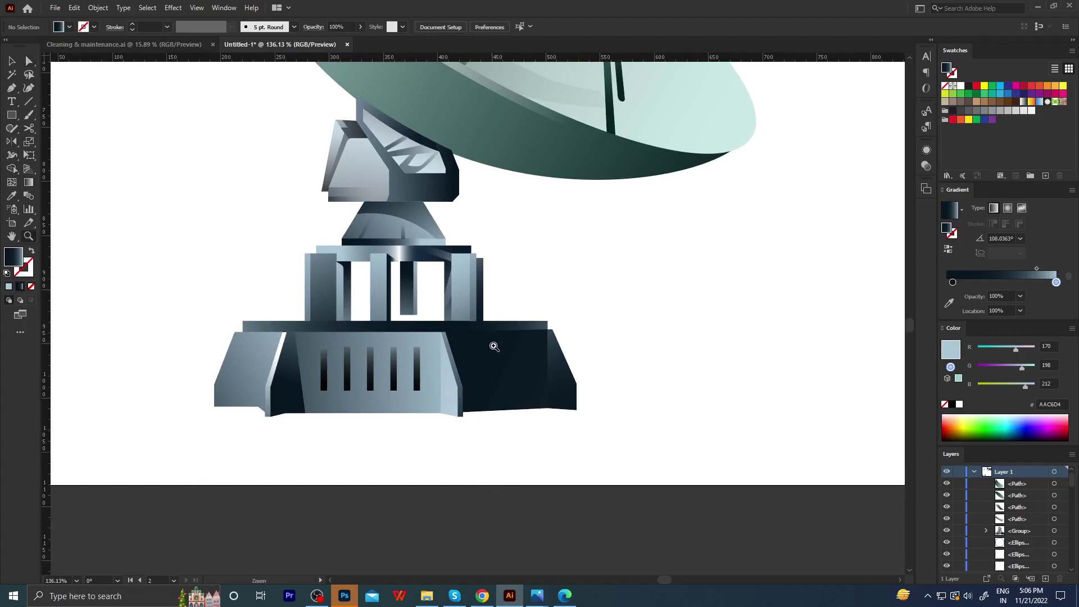
pyautogui.moveTo(411, 336); pyautogui.dragTo(445, 370)
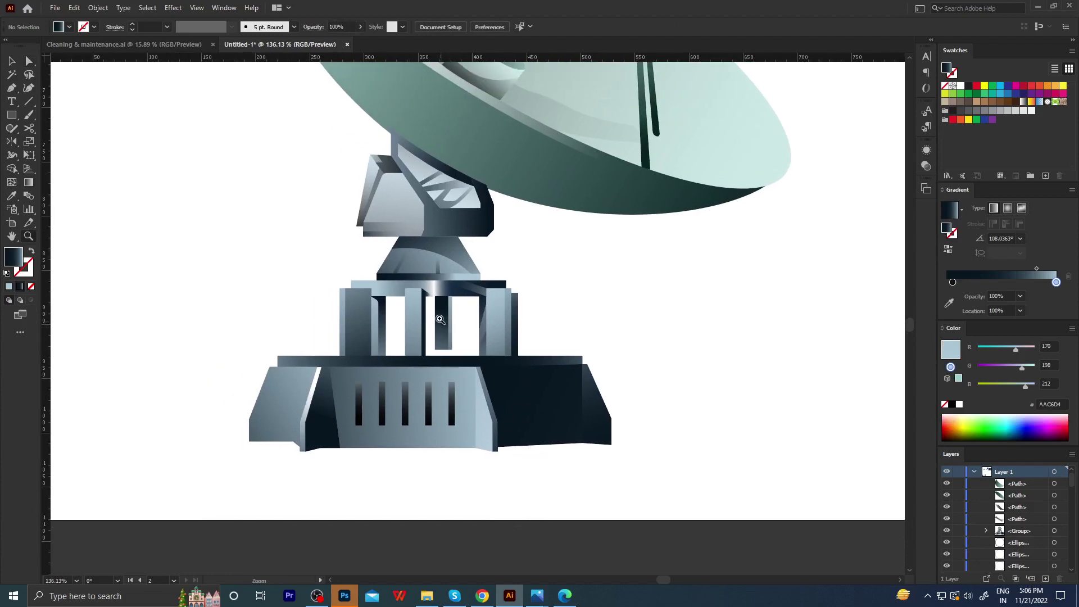
pyautogui.click(471, 320)
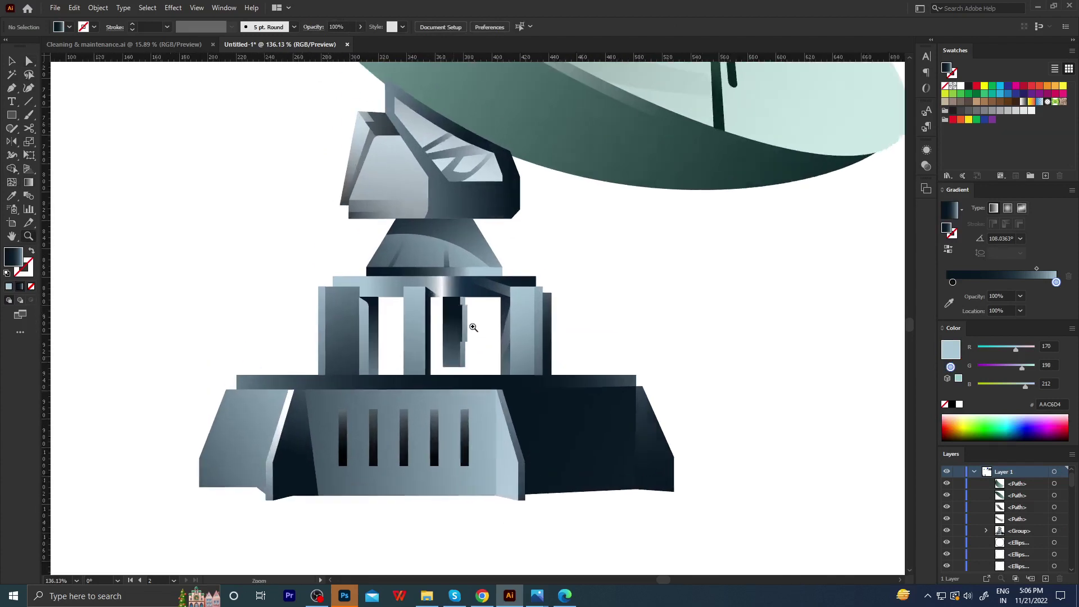
pyautogui.press('g')
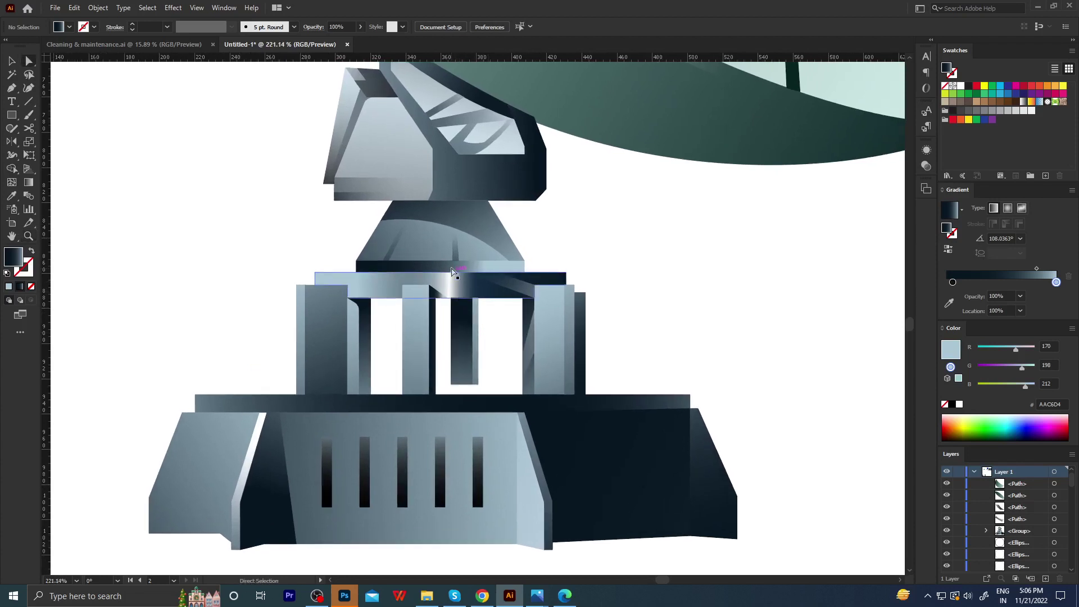
pyautogui.click(453, 265)
pyautogui.moveTo(574, 243); pyautogui.dragTo(282, 293)
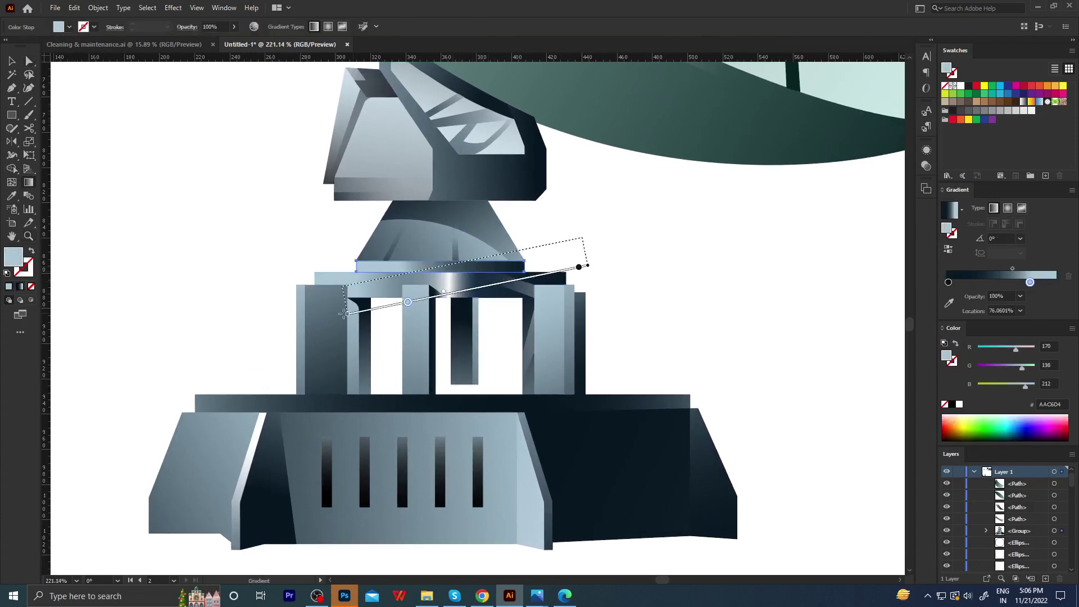
pyautogui.hotkey('ctrl', 'shift', 'a')
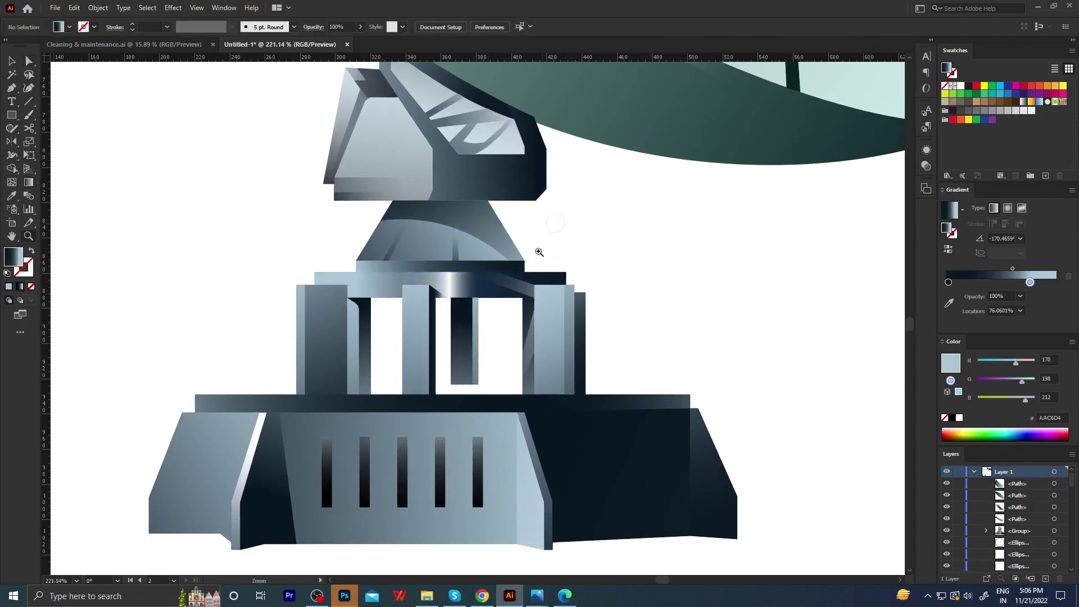
pyautogui.scroll(-5, 374, 318)
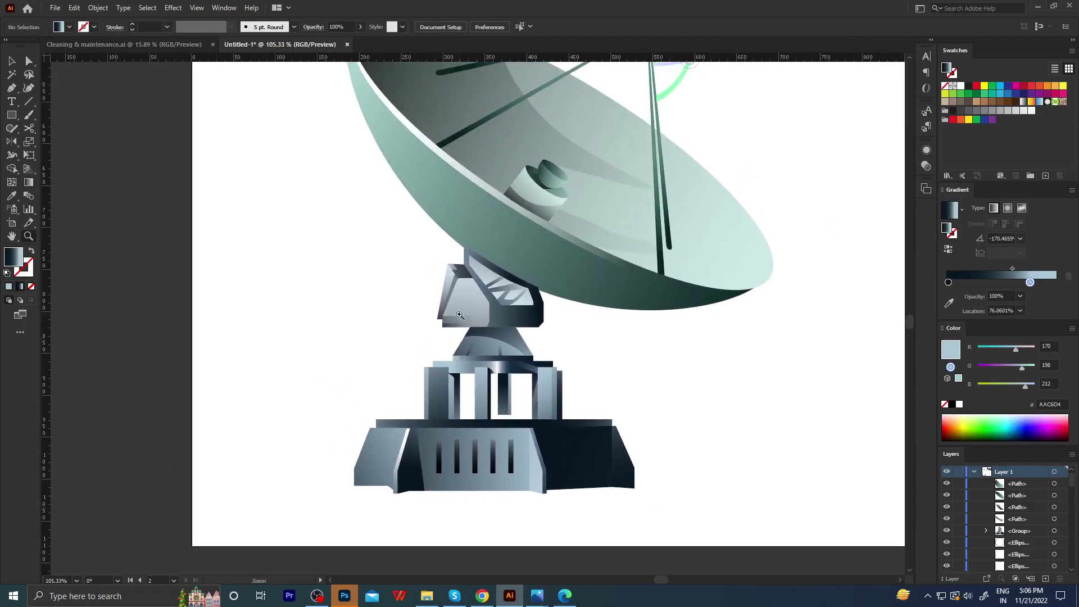
pyautogui.scroll(3, 441, 279)
# Round the mount front panel's bottom corner and the dark arm's lower-left corners.
pyautogui.press('a')
pyautogui.click(482, 314)
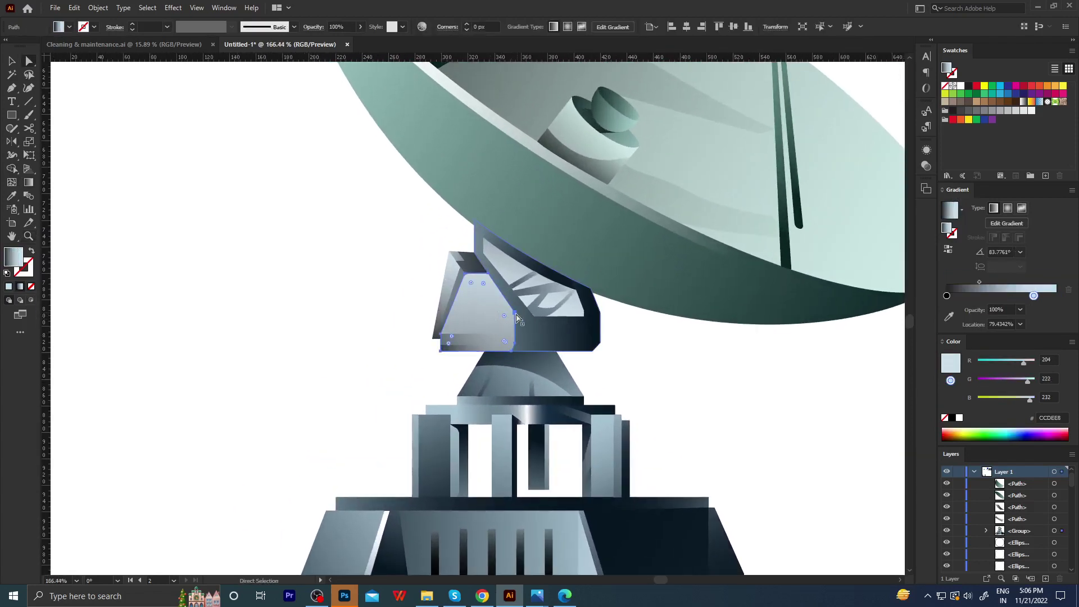
pyautogui.click(513, 349)
pyautogui.moveTo(507, 343); pyautogui.dragTo(482, 349)
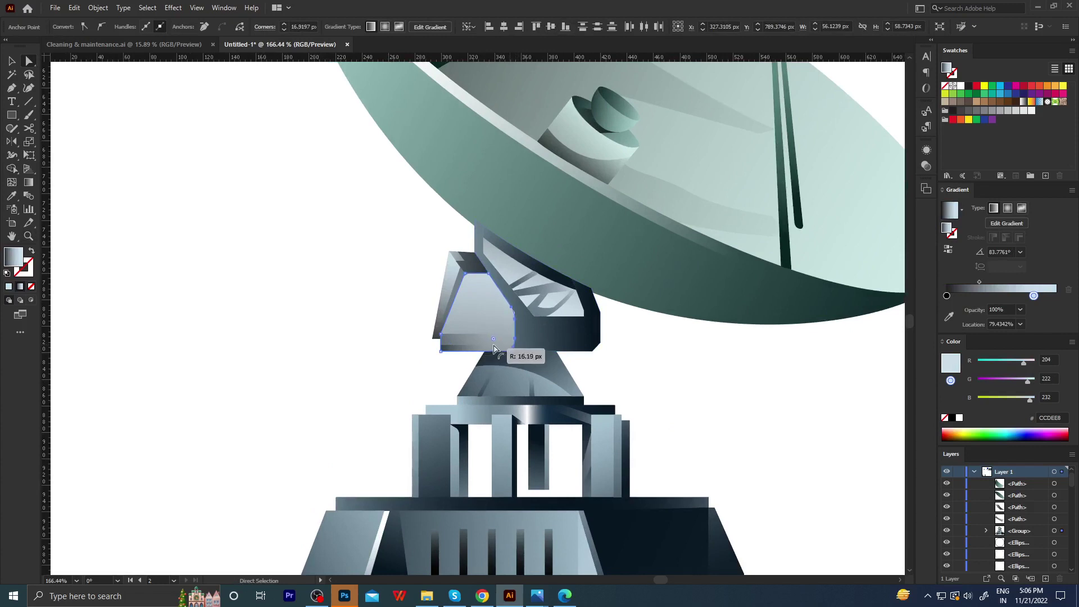
pyautogui.scroll(4, 482, 349)
pyautogui.keyDown('shift'); pyautogui.click(517, 369); pyautogui.keyUp('shift')
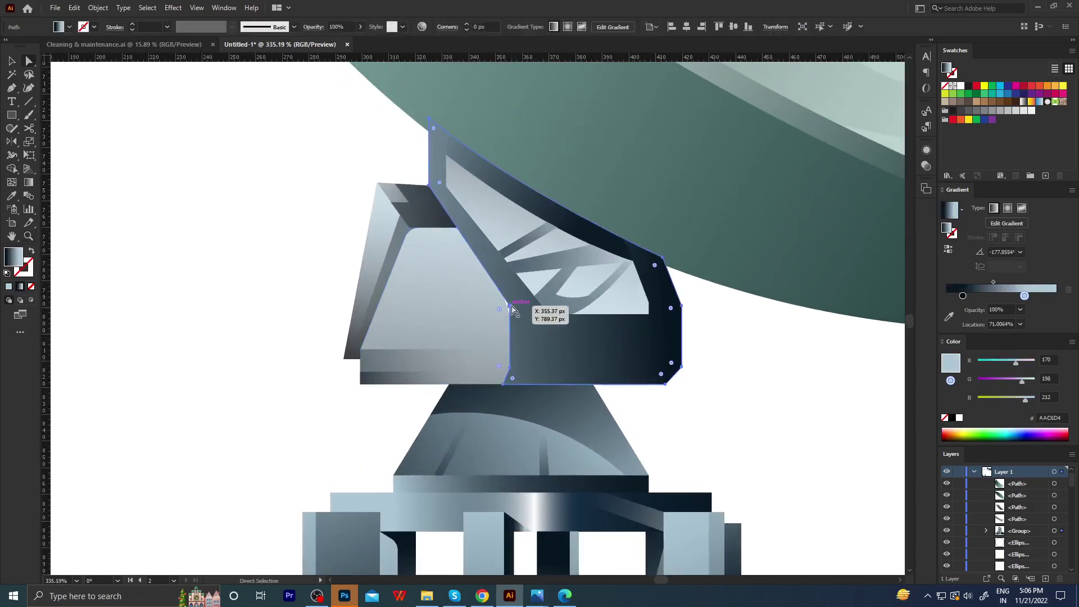
pyautogui.moveTo(518, 369); pyautogui.dragTo(512, 373)
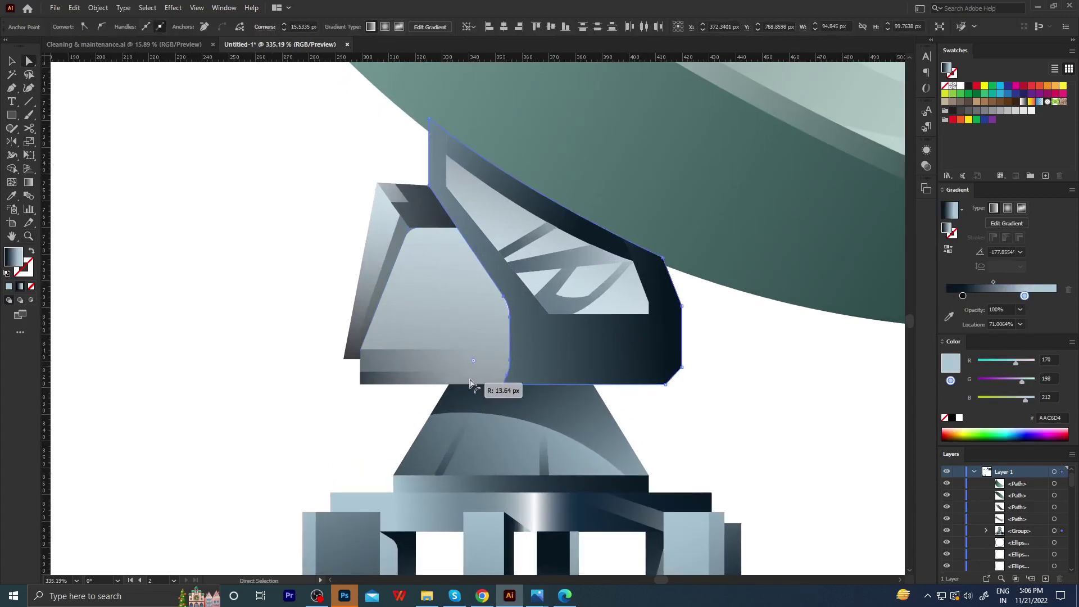
pyautogui.click(416, 392)
pyautogui.scroll(-3, 337, 378)
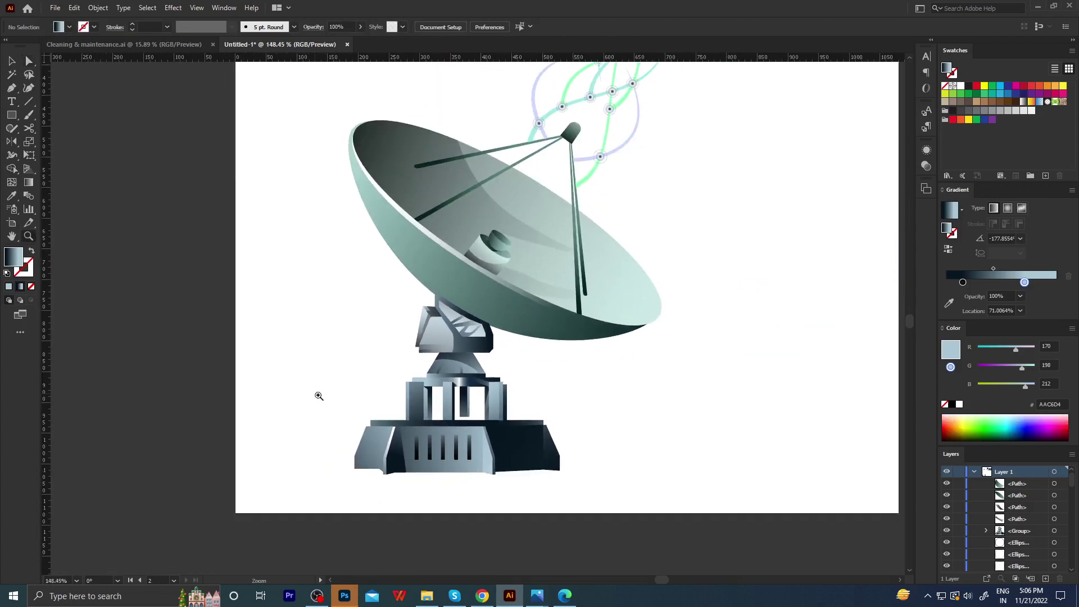
# Frame the whole satellite dish artwork and view it in Full Screen Mode.
pyautogui.scroll(-3, 315, 393)
pyautogui.scroll(-2, 505, 313)
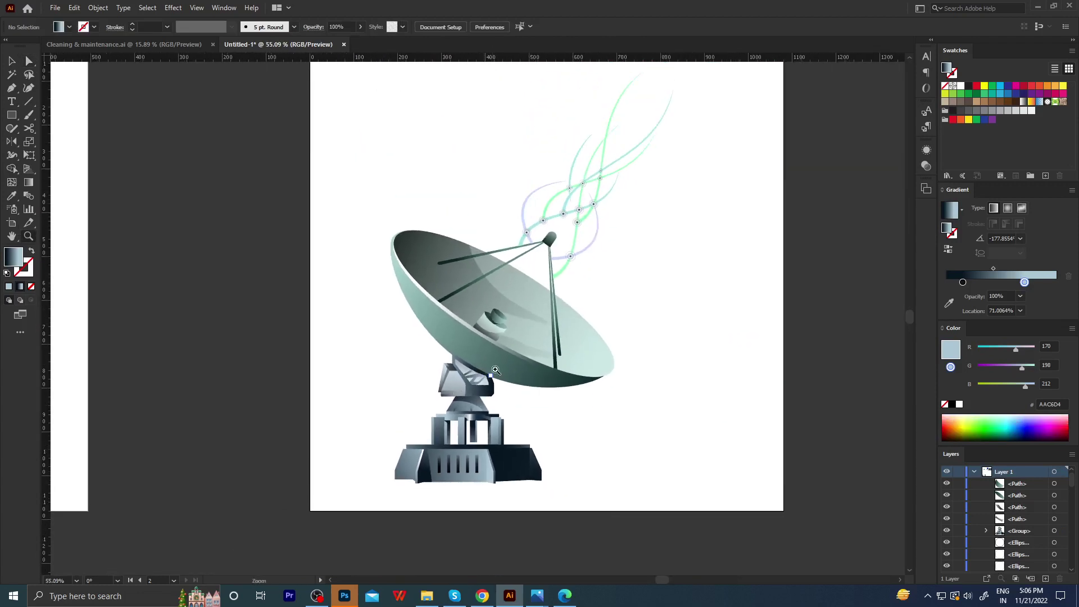
pyautogui.scroll(1, 544, 360)
pyautogui.moveTo(545, 368); pyautogui.dragTo(496, 405)
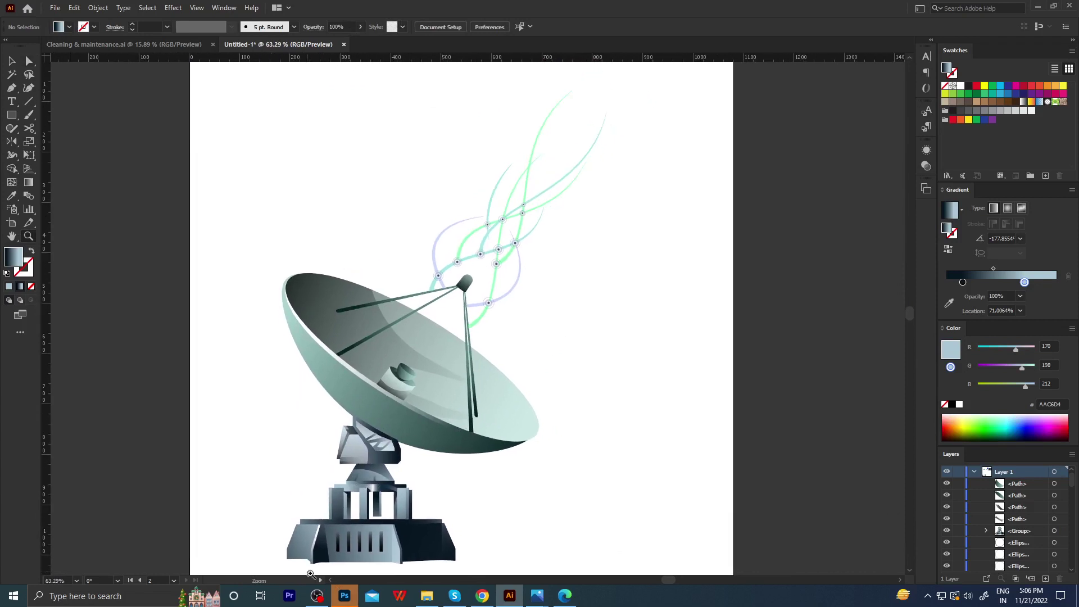
pyautogui.press('f')
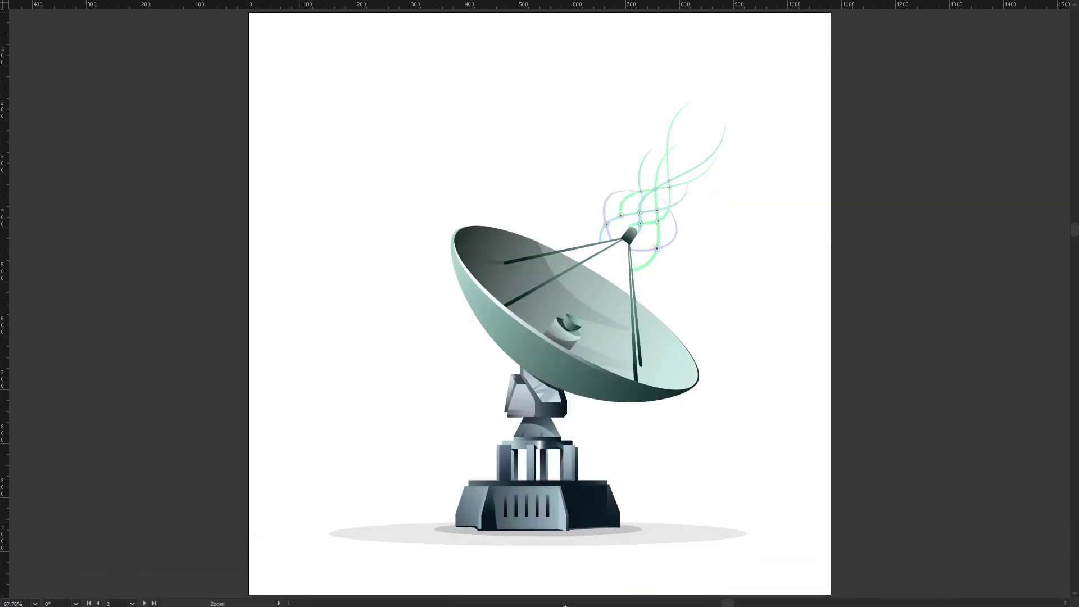